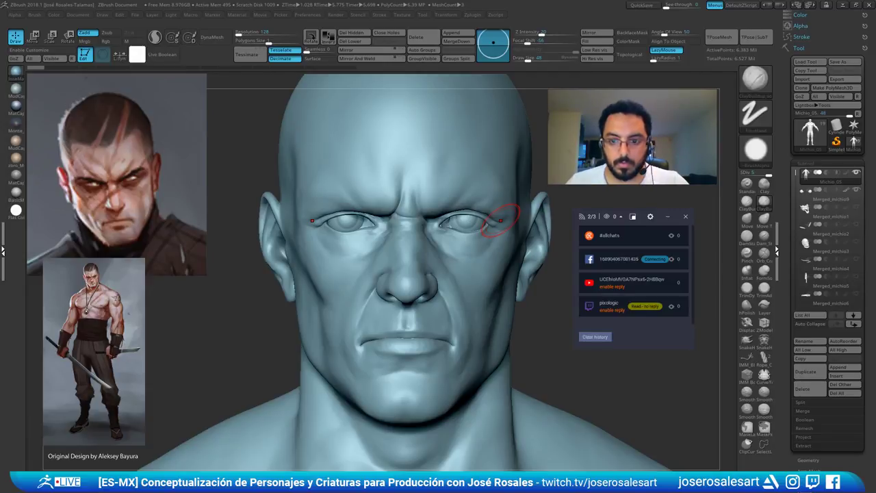
Check the per-channel viewer breakdown in the stream chat window and hide it again
{"action": "left_click", "coordinate": [597, 223]}
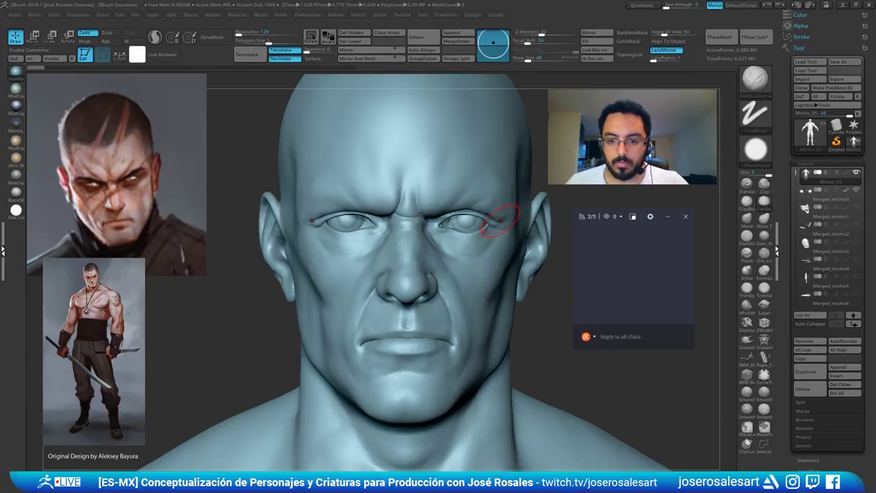
{"action": "left_click", "coordinate": [621, 215]}
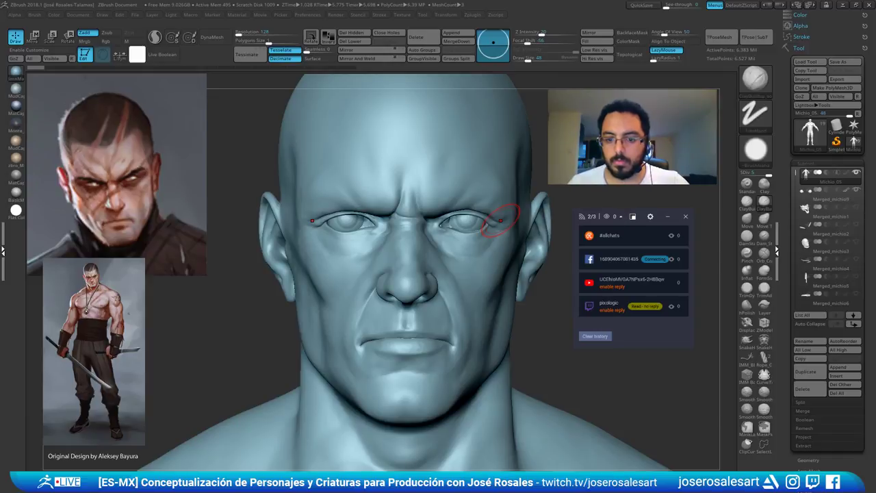
{"action": "left_click", "coordinate": [619, 216]}
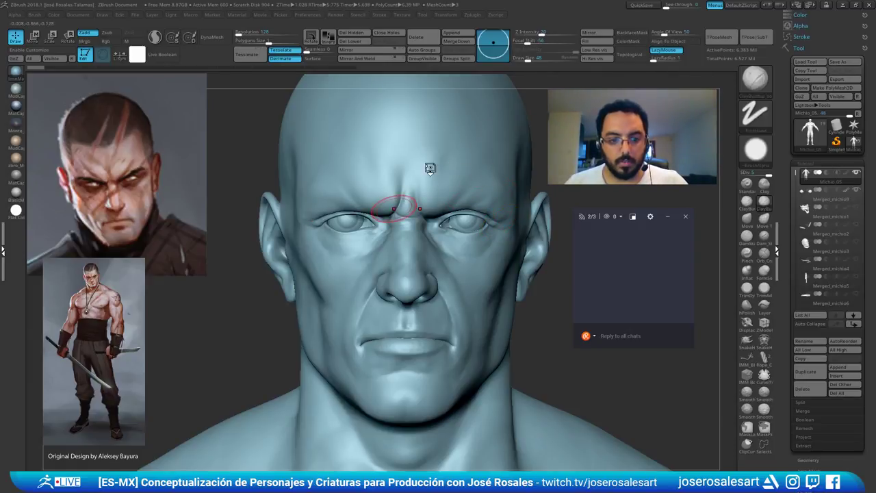
Lower the body mesh by four subdivision levels to its coarsest level
{"action": "right_click_drag", "start_coordinate": [404, 214], "coordinate": [428, 207]}
{"action": "right_click_drag", "start_coordinate": [484, 202], "coordinate": [451, 203], "text": "shift"}
{"action": "right_click_drag", "start_coordinate": [538, 192], "coordinate": [433, 184], "text": "alt"}
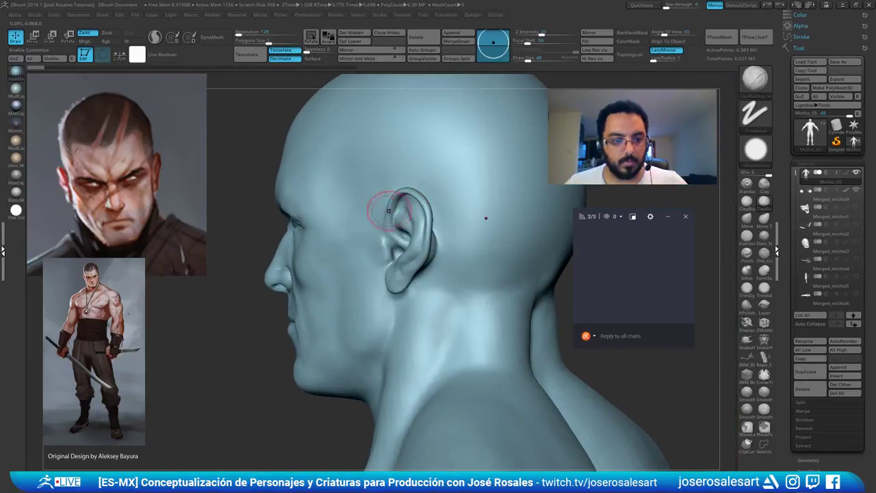
{"action": "mouse_move", "coordinate": [381, 197]}
{"action": "right_mouse_down"}
{"action": "mouse_move", "coordinate": [404, 226]}
{"action": "mouse_move", "coordinate": [399, 233]}
{"action": "mouse_move", "coordinate": [411, 235]}
{"action": "right_mouse_up"}
{"action": "key", "text": "shift+d"}
{"action": "key", "text": "shift+d"}
{"action": "key", "text": "shift+d"}
{"action": "key", "text": "shift+d"}
Switch to the Move brush and adjust the shape of the head's side around the ears, undoing the first stroke
{"action": "key", "text": "b"}
{"action": "key", "text": "m"}
{"action": "key", "text": "v"}
{"action": "key", "text": "s"}
{"action": "left_click_drag", "start_coordinate": [411, 235], "coordinate": [420, 235]}
{"action": "mouse_move", "coordinate": [417, 235]}
{"action": "right_mouse_down", "text": "alt"}
{"action": "mouse_move", "coordinate": [465, 225]}
{"action": "mouse_move", "coordinate": [452, 231]}
{"action": "right_mouse_up", "text": "alt"}
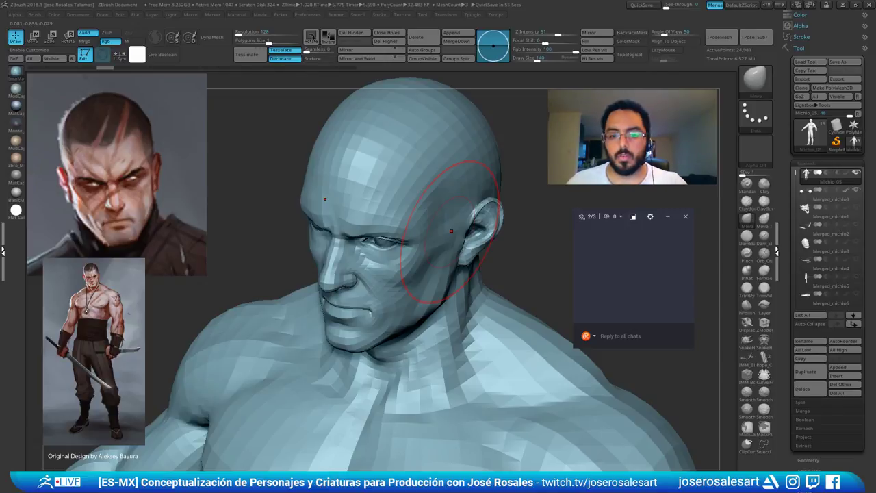
{"action": "mouse_move", "coordinate": [522, 180]}
{"action": "left_mouse_down"}
{"action": "mouse_move", "coordinate": [510, 264]}
{"action": "mouse_move", "coordinate": [457, 211]}
{"action": "mouse_move", "coordinate": [378, 229]}
{"action": "mouse_move", "coordinate": [333, 293]}
{"action": "mouse_move", "coordinate": [345, 256]}
{"action": "mouse_move", "coordinate": [379, 282]}
{"action": "mouse_move", "coordinate": [347, 217]}
{"action": "mouse_move", "coordinate": [356, 234]}
{"action": "mouse_move", "coordinate": [387, 210]}
{"action": "mouse_move", "coordinate": [397, 235]}
{"action": "left_mouse_up"}
{"action": "key", "text": "ctrl+z"}
{"action": "mouse_move", "coordinate": [395, 211]}
{"action": "right_mouse_down"}
{"action": "mouse_move", "coordinate": [389, 208]}
{"action": "mouse_move", "coordinate": [406, 198]}
{"action": "right_mouse_up"}
{"action": "left_click_drag", "start_coordinate": [405, 214], "coordinate": [410, 212]}
{"action": "mouse_move", "coordinate": [438, 196]}
{"action": "right_mouse_down"}
{"action": "mouse_move", "coordinate": [428, 192]}
{"action": "mouse_move", "coordinate": [441, 191]}
{"action": "right_mouse_up"}
{"action": "key", "text": "]"}
Refine the head's silhouette near the ears with the Move brush at a draw size of 90
{"action": "left_click", "coordinate": [623, 218]}
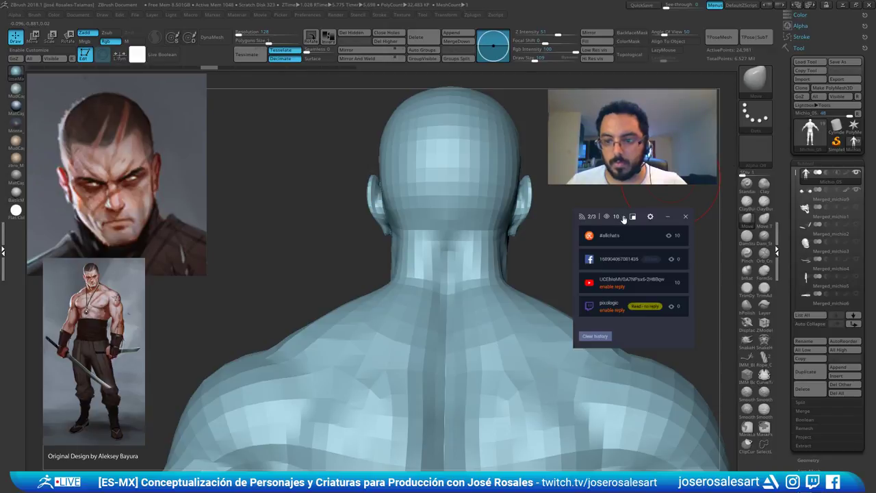
{"action": "left_click", "coordinate": [624, 218]}
{"action": "right_click_drag", "start_coordinate": [414, 195], "coordinate": [404, 196]}
{"action": "key", "text": "["}
{"action": "left_click_drag", "start_coordinate": [387, 209], "coordinate": [397, 210]}
{"action": "right_click_drag", "start_coordinate": [397, 209], "coordinate": [389, 207]}
{"action": "left_click_drag", "start_coordinate": [392, 208], "coordinate": [407, 206]}
{"action": "mouse_move", "coordinate": [407, 206]}
{"action": "right_mouse_down"}
{"action": "mouse_move", "coordinate": [418, 220]}
{"action": "mouse_move", "coordinate": [478, 239]}
{"action": "mouse_move", "coordinate": [480, 230]}
{"action": "mouse_move", "coordinate": [558, 239]}
{"action": "mouse_move", "coordinate": [546, 231]}
{"action": "right_mouse_up"}
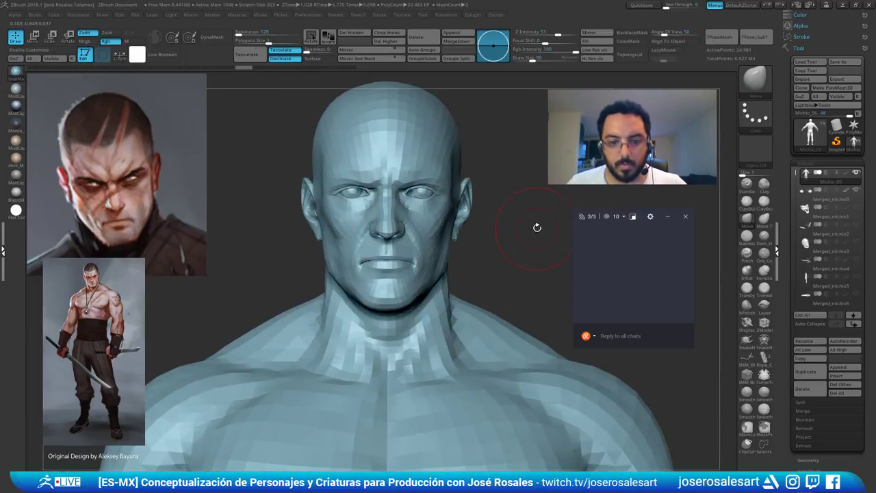
Raise the body mesh to subdivision level 3 and isolate the forearms and hands
{"action": "key", "text": "ctrl+d"}
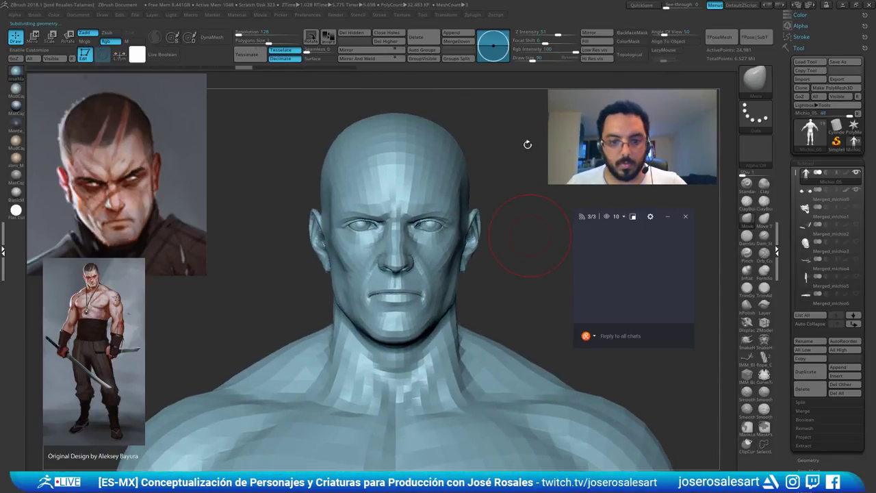
{"action": "key", "text": "ctrl+d"}
{"action": "right_click_drag", "start_coordinate": [535, 208], "coordinate": [493, 253], "text": "ctrl"}
{"action": "left_click", "coordinate": [371, 268], "text": "ctrl+shift"}
{"action": "left_click_drag", "start_coordinate": [444, 233], "coordinate": [458, 197], "text": "ctrl+shift"}
{"action": "right_click_drag", "start_coordinate": [334, 257], "coordinate": [374, 227], "text": "alt"}
{"action": "left_click", "coordinate": [306, 326], "text": "ctrl+shift"}
{"action": "left_click_drag", "start_coordinate": [371, 256], "coordinate": [406, 310], "text": "ctrl+shift"}
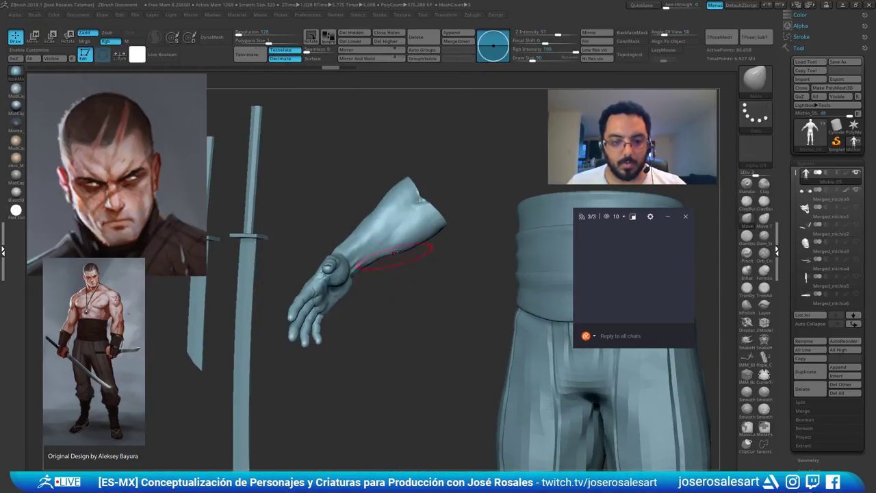
Switch to the ClayBuildup brush at a draw size of 62 and sculpt volume on the palm side of the fingers
{"action": "mouse_move", "coordinate": [422, 268]}
{"action": "right_mouse_down", "text": "alt"}
{"action": "mouse_move", "coordinate": [436, 219]}
{"action": "mouse_move", "coordinate": [363, 246]}
{"action": "mouse_move", "coordinate": [374, 294]}
{"action": "mouse_move", "coordinate": [372, 278]}
{"action": "right_mouse_up", "text": "alt"}
{"action": "key", "text": "shift+s"}
{"action": "key", "text": "s"}
{"action": "left_click_drag", "start_coordinate": [372, 278], "coordinate": [356, 279]}
{"action": "right_click_drag", "start_coordinate": [356, 279], "coordinate": [362, 299], "text": "ctrl"}
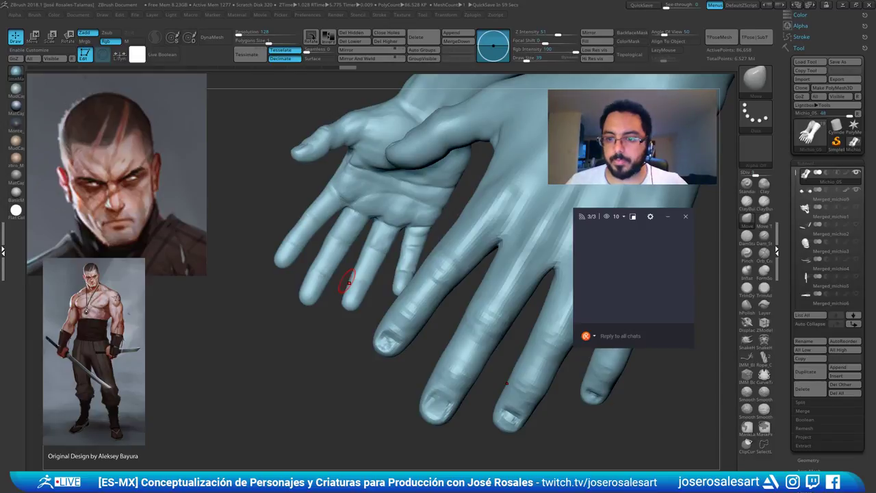
{"action": "left_click", "coordinate": [589, 218]}
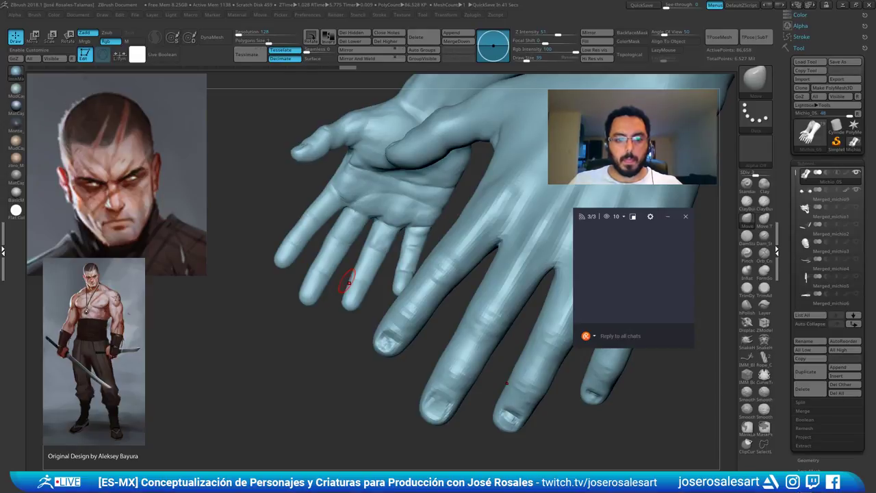
{"action": "mouse_move", "coordinate": [348, 280]}
{"action": "right_mouse_down", "text": "ctrl"}
{"action": "mouse_move", "coordinate": [338, 212]}
{"action": "mouse_move", "coordinate": [351, 231]}
{"action": "mouse_move", "coordinate": [387, 224]}
{"action": "mouse_move", "coordinate": [395, 244]}
{"action": "mouse_move", "coordinate": [454, 208]}
{"action": "mouse_move", "coordinate": [459, 189]}
{"action": "mouse_move", "coordinate": [403, 262]}
{"action": "mouse_move", "coordinate": [464, 192]}
{"action": "mouse_move", "coordinate": [449, 200]}
{"action": "right_mouse_up", "text": "ctrl"}
{"action": "key", "text": "b"}
{"action": "key", "text": "c"}
{"action": "key", "text": "b"}
{"action": "right_click_drag", "start_coordinate": [475, 149], "coordinate": [445, 219], "text": "ctrl"}
{"action": "left_click_drag", "start_coordinate": [422, 212], "coordinate": [452, 194]}
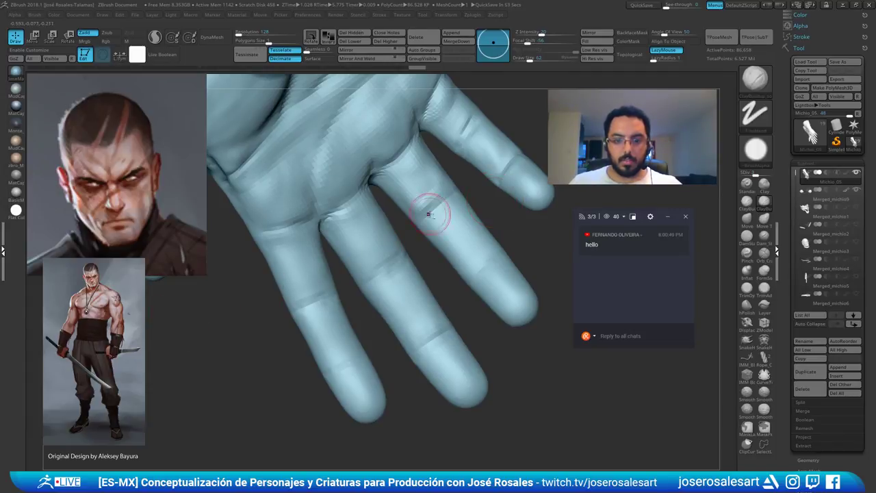
{"action": "right_click_drag", "start_coordinate": [433, 213], "coordinate": [475, 197]}
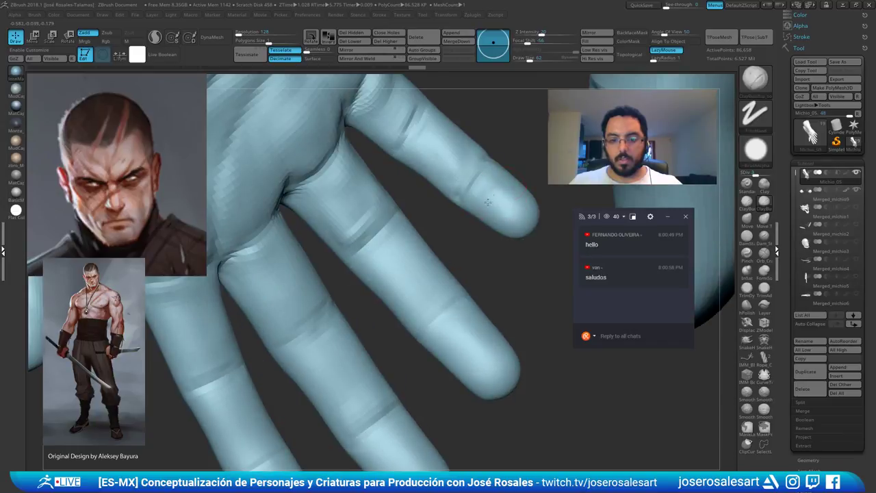
{"action": "right_click_drag", "start_coordinate": [515, 224], "coordinate": [501, 205]}
{"action": "key", "text": "Down"}
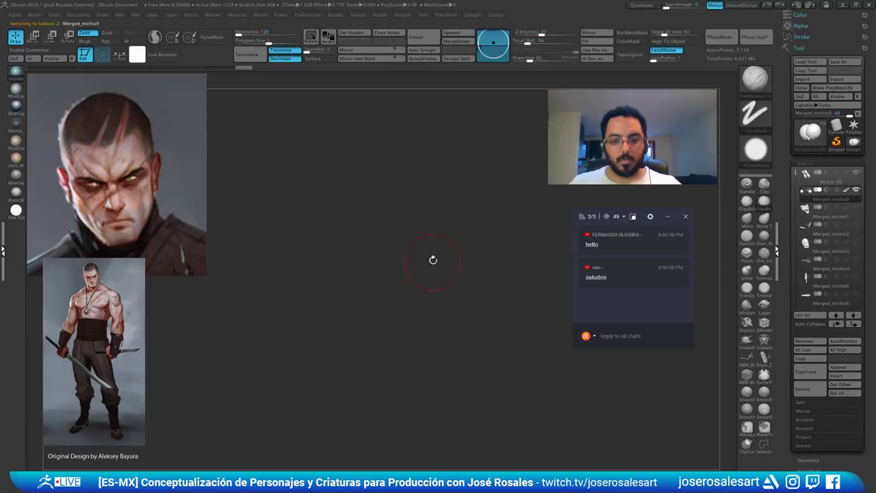
{"action": "left_click_drag", "start_coordinate": [383, 256], "coordinate": [411, 257]}
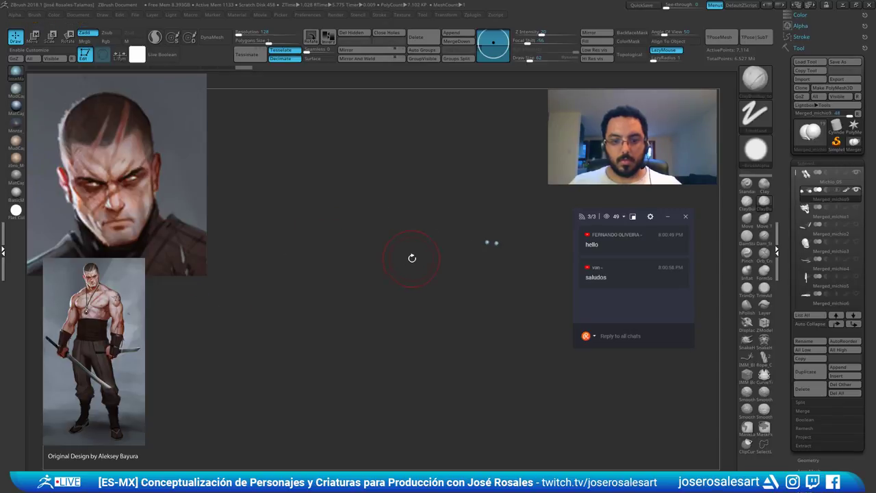
{"action": "key", "text": "Up"}
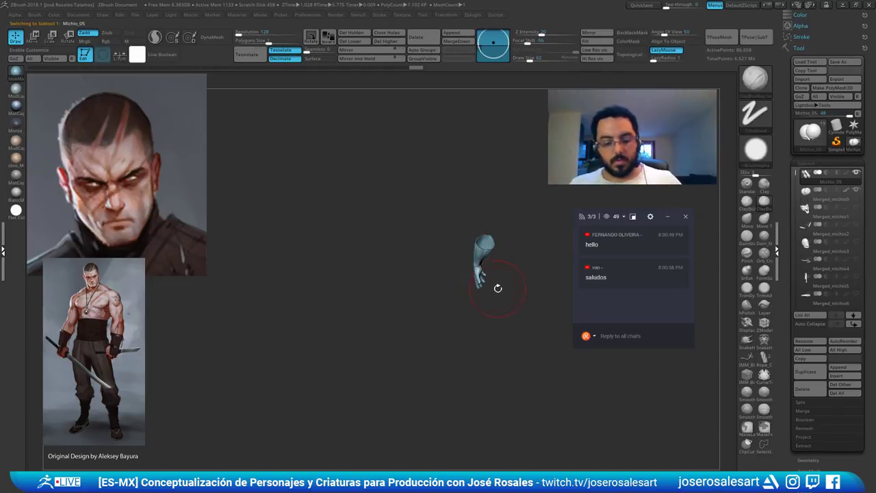
{"action": "key", "text": "f"}
{"action": "mouse_move", "coordinate": [448, 313]}
{"action": "left_mouse_down"}
{"action": "mouse_move", "coordinate": [424, 295]}
{"action": "mouse_move", "coordinate": [445, 237]}
{"action": "mouse_move", "coordinate": [569, 184]}
{"action": "mouse_move", "coordinate": [556, 236]}
{"action": "mouse_move", "coordinate": [474, 323]}
{"action": "left_mouse_up"}
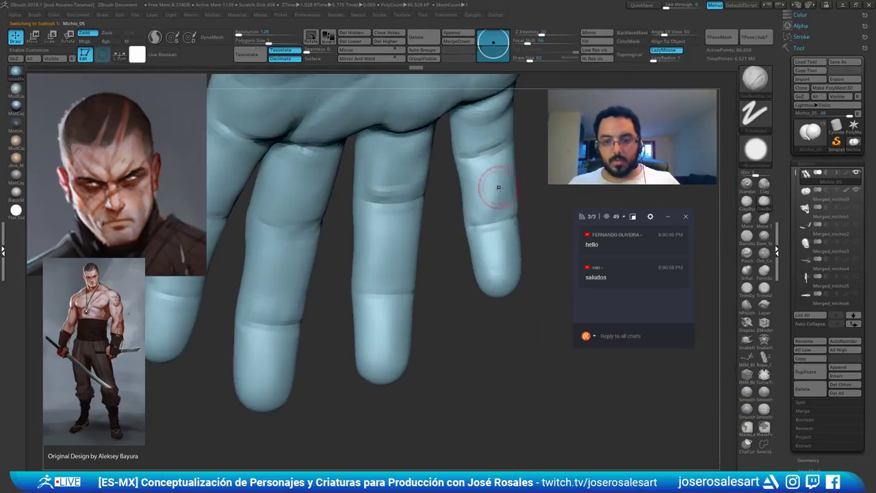
Build up and smooth the palm side of the little finger with a draw size of 81
{"action": "mouse_move", "coordinate": [467, 265]}
{"action": "left_mouse_down", "text": "alt"}
{"action": "mouse_move", "coordinate": [426, 288]}
{"action": "mouse_move", "coordinate": [419, 311]}
{"action": "mouse_move", "coordinate": [467, 308]}
{"action": "left_mouse_up", "text": "alt"}
{"action": "key", "text": "s"}
{"action": "mouse_move", "coordinate": [431, 312]}
{"action": "left_mouse_down"}
{"action": "mouse_move", "coordinate": [463, 295]}
{"action": "mouse_move", "coordinate": [463, 327]}
{"action": "mouse_move", "coordinate": [485, 266]}
{"action": "mouse_move", "coordinate": [459, 274]}
{"action": "mouse_move", "coordinate": [474, 302]}
{"action": "mouse_move", "coordinate": [475, 274]}
{"action": "left_mouse_up"}
{"action": "mouse_move", "coordinate": [528, 301]}
{"action": "left_mouse_down"}
{"action": "mouse_move", "coordinate": [460, 306]}
{"action": "mouse_move", "coordinate": [472, 315]}
{"action": "mouse_move", "coordinate": [541, 314]}
{"action": "left_mouse_up"}
{"action": "mouse_move", "coordinate": [481, 288]}
{"action": "left_mouse_down", "text": "shift"}
{"action": "mouse_move", "coordinate": [492, 305]}
{"action": "mouse_move", "coordinate": [499, 301]}
{"action": "mouse_move", "coordinate": [500, 165]}
{"action": "mouse_move", "coordinate": [428, 256]}
{"action": "mouse_move", "coordinate": [369, 280]}
{"action": "mouse_move", "coordinate": [373, 302]}
{"action": "left_mouse_up", "text": "shift"}
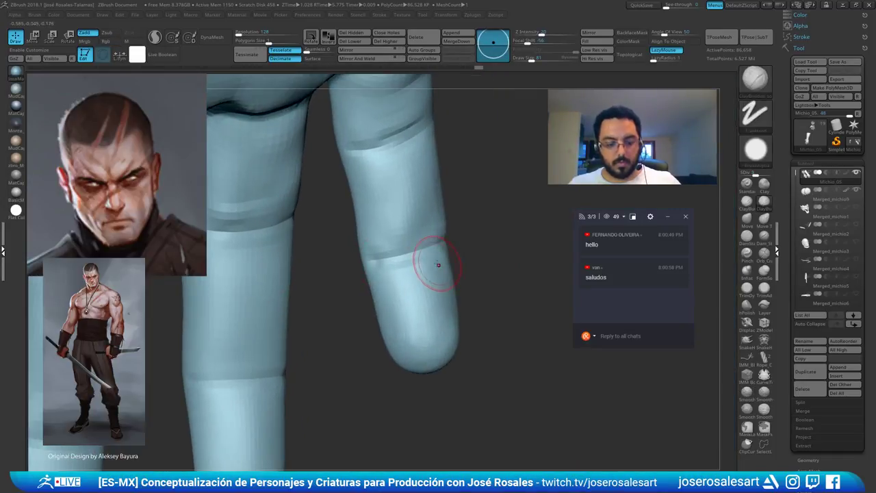
Carve the crease at the little finger's outer joint with the Dam Standard brush
{"action": "key", "text": "b"}
{"action": "key", "text": "d"}
{"action": "key", "text": "s"}
{"action": "left_click_drag", "start_coordinate": [348, 271], "coordinate": [439, 244]}
{"action": "mouse_move", "coordinate": [494, 205]}
{"action": "left_mouse_down"}
{"action": "mouse_move", "coordinate": [479, 168]}
{"action": "mouse_move", "coordinate": [485, 154]}
{"action": "left_mouse_up"}
Build up flesh along the little finger's outer joint crease with the ClayBuildup brush at a draw size of 58
{"action": "key", "text": "b"}
{"action": "key", "text": "c"}
{"action": "key", "text": "b"}
{"action": "right_click_drag", "start_coordinate": [417, 228], "coordinate": [402, 235], "text": "ctrl"}
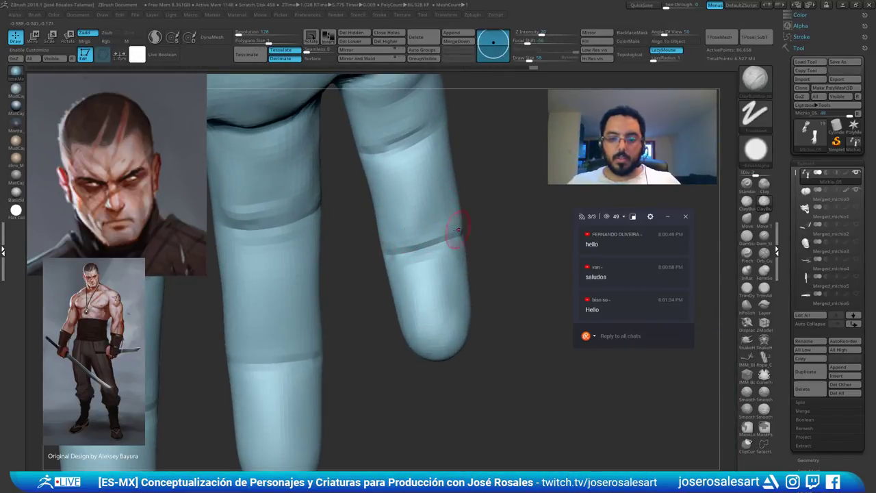
{"action": "left_click_drag", "start_coordinate": [458, 230], "coordinate": [447, 235]}
{"action": "mouse_move", "coordinate": [446, 234]}
{"action": "right_mouse_down", "text": "ctrl"}
{"action": "mouse_move", "coordinate": [433, 230]}
{"action": "mouse_move", "coordinate": [466, 226]}
{"action": "mouse_move", "coordinate": [474, 250]}
{"action": "mouse_move", "coordinate": [464, 241]}
{"action": "right_mouse_up", "text": "ctrl"}
{"action": "left_click_drag", "start_coordinate": [460, 239], "coordinate": [433, 244]}
{"action": "left_click_drag", "start_coordinate": [455, 239], "coordinate": [424, 245]}
{"action": "mouse_move", "coordinate": [425, 244]}
{"action": "right_mouse_down", "text": "ctrl"}
{"action": "mouse_move", "coordinate": [446, 219]}
{"action": "mouse_move", "coordinate": [470, 224]}
{"action": "mouse_move", "coordinate": [432, 263]}
{"action": "right_mouse_up", "text": "ctrl"}
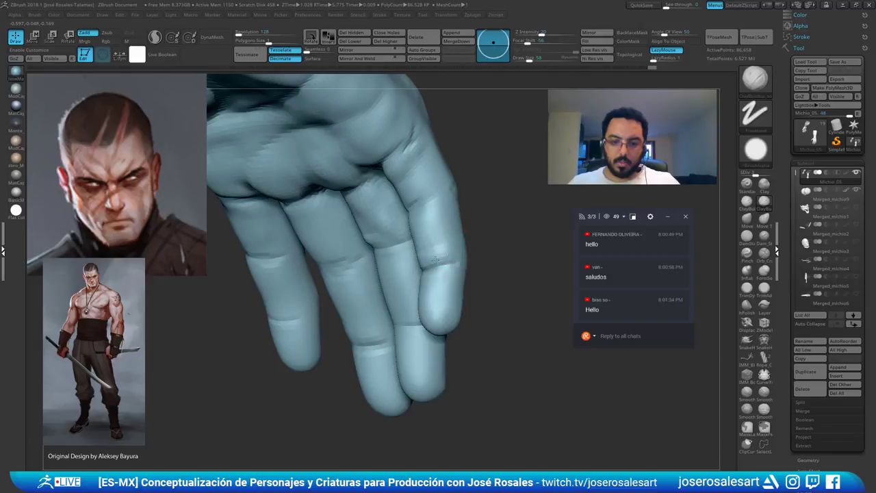
{"action": "left_click_drag", "start_coordinate": [446, 261], "coordinate": [430, 266]}
Blend and smooth the added volume around the little finger's joint crease
{"action": "mouse_move", "coordinate": [448, 238]}
{"action": "right_mouse_down", "text": "ctrl"}
{"action": "mouse_move", "coordinate": [464, 256]}
{"action": "mouse_move", "coordinate": [483, 257]}
{"action": "right_mouse_up", "text": "ctrl"}
{"action": "left_click_drag", "start_coordinate": [483, 257], "coordinate": [497, 252]}
{"action": "right_click_drag", "start_coordinate": [498, 252], "coordinate": [514, 250]}
{"action": "mouse_move", "coordinate": [514, 250]}
{"action": "left_mouse_down", "text": "shift"}
{"action": "mouse_move", "coordinate": [526, 252]}
{"action": "mouse_move", "coordinate": [494, 240]}
{"action": "left_mouse_up", "text": "shift"}
{"action": "right_click_drag", "start_coordinate": [483, 244], "coordinate": [507, 235]}
{"action": "left_click_drag", "start_coordinate": [508, 234], "coordinate": [510, 255], "text": "shift"}
{"action": "right_click_drag", "start_coordinate": [509, 245], "coordinate": [569, 234]}
{"action": "left_click_drag", "start_coordinate": [518, 245], "coordinate": [516, 254], "text": "shift"}
{"action": "mouse_move", "coordinate": [517, 252]}
{"action": "right_mouse_down"}
{"action": "mouse_move", "coordinate": [498, 244]}
{"action": "mouse_move", "coordinate": [505, 232]}
{"action": "right_mouse_up"}
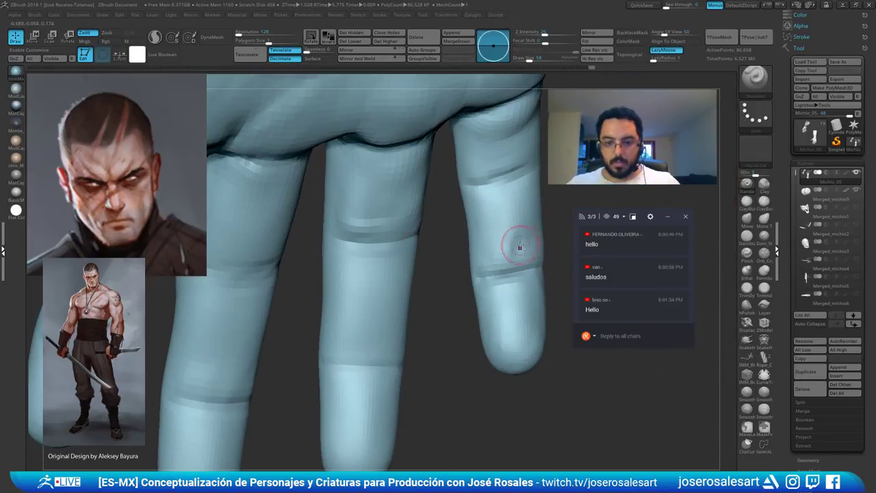
Round out the little finger's middle pad with the Standard brush at a draw size of 58
{"action": "left_click_drag", "start_coordinate": [520, 247], "coordinate": [514, 241]}
{"action": "mouse_move", "coordinate": [513, 241]}
{"action": "right_mouse_down", "text": "ctrl"}
{"action": "mouse_move", "coordinate": [515, 249]}
{"action": "mouse_move", "coordinate": [565, 240]}
{"action": "right_mouse_up", "text": "ctrl"}
{"action": "left_click_drag", "start_coordinate": [514, 199], "coordinate": [521, 176]}
{"action": "mouse_move", "coordinate": [540, 159]}
{"action": "right_mouse_down", "text": "alt"}
{"action": "mouse_move", "coordinate": [515, 195]}
{"action": "mouse_move", "coordinate": [480, 188]}
{"action": "mouse_move", "coordinate": [567, 192]}
{"action": "right_mouse_up", "text": "alt"}
Switch back to the ClayBuildup brush with a draw size of 81
{"action": "key", "text": "b"}
{"action": "key", "text": "c"}
{"action": "key", "text": "b"}
{"action": "key", "text": "s"}
{"action": "left_click_drag", "start_coordinate": [569, 192], "coordinate": [571, 191]}
{"action": "right_click_drag", "start_coordinate": [572, 190], "coordinate": [611, 184]}
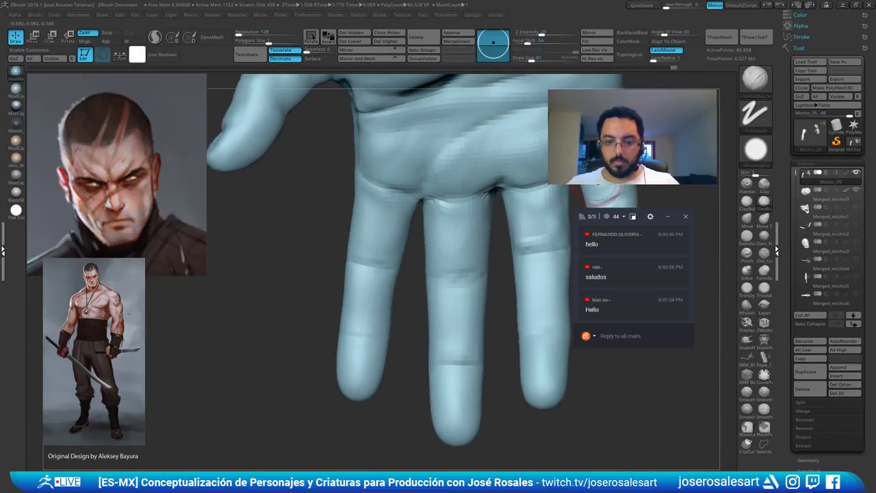
Set the draw size to 42 and sculpt the back of the hand near the index finger's knuckle
{"action": "mouse_move", "coordinate": [502, 380]}
{"action": "left_mouse_down"}
{"action": "mouse_move", "coordinate": [512, 276]}
{"action": "mouse_move", "coordinate": [497, 291]}
{"action": "mouse_move", "coordinate": [375, 305]}
{"action": "mouse_move", "coordinate": [323, 291]}
{"action": "mouse_move", "coordinate": [336, 287]}
{"action": "left_mouse_up"}
{"action": "left_click_drag", "start_coordinate": [451, 264], "coordinate": [428, 235]}
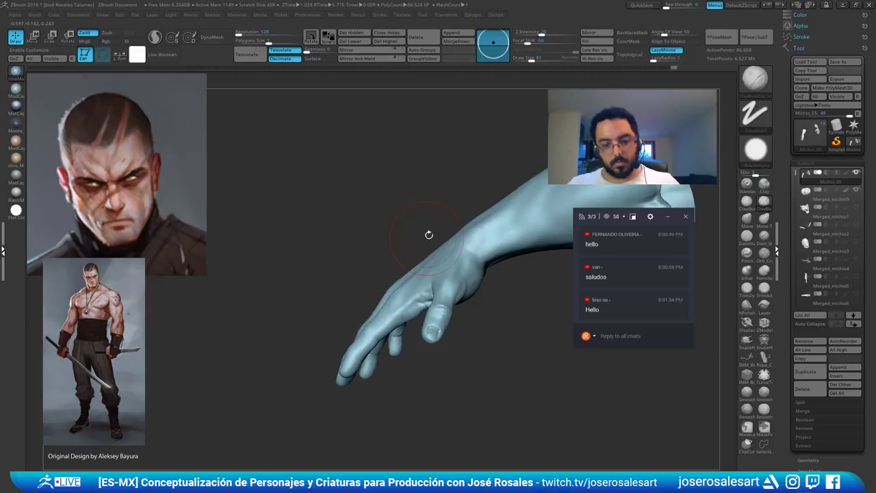
{"action": "right_click_drag", "start_coordinate": [398, 293], "coordinate": [367, 342]}
{"action": "right_click", "coordinate": [367, 342]}
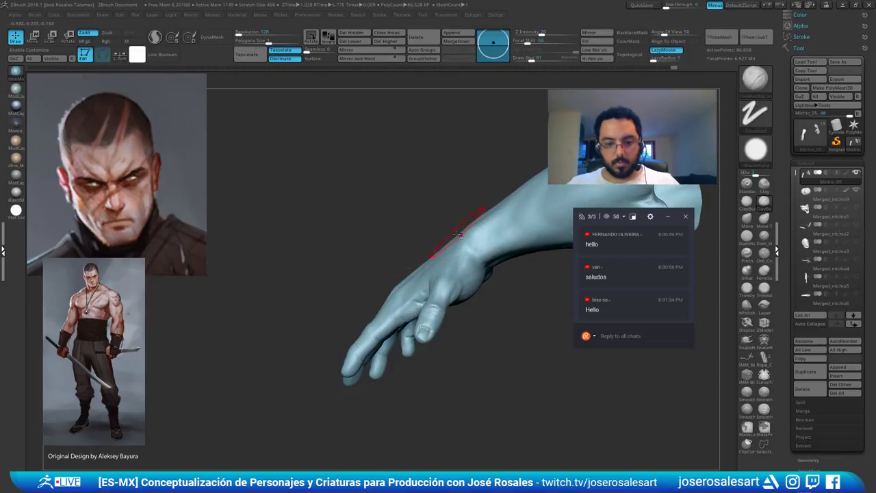
{"action": "mouse_move", "coordinate": [459, 233]}
{"action": "right_mouse_down"}
{"action": "mouse_move", "coordinate": [418, 198]}
{"action": "mouse_move", "coordinate": [458, 211]}
{"action": "mouse_move", "coordinate": [435, 303]}
{"action": "mouse_move", "coordinate": [415, 298]}
{"action": "mouse_move", "coordinate": [426, 317]}
{"action": "mouse_move", "coordinate": [424, 265]}
{"action": "right_mouse_up"}
{"action": "left_click_drag", "start_coordinate": [424, 264], "coordinate": [441, 268]}
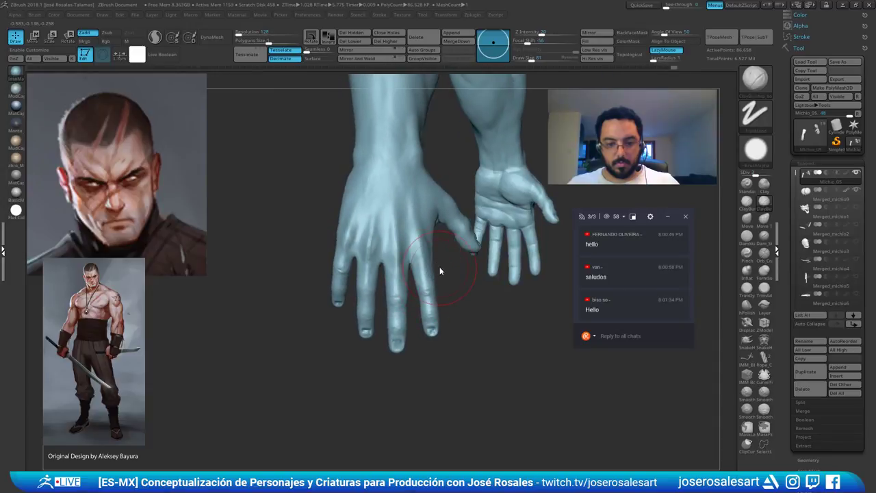
{"action": "mouse_move", "coordinate": [434, 286]}
{"action": "right_mouse_down"}
{"action": "mouse_move", "coordinate": [391, 290]}
{"action": "mouse_move", "coordinate": [409, 266]}
{"action": "right_mouse_up"}
{"action": "key", "text": "s"}
{"action": "left_click_drag", "start_coordinate": [440, 252], "coordinate": [434, 252]}
{"action": "right_click_drag", "start_coordinate": [434, 252], "coordinate": [433, 222], "text": "ctrl"}
{"action": "mouse_move", "coordinate": [433, 221]}
{"action": "left_mouse_down"}
{"action": "mouse_move", "coordinate": [417, 239]}
{"action": "mouse_move", "coordinate": [440, 244]}
{"action": "left_mouse_up"}
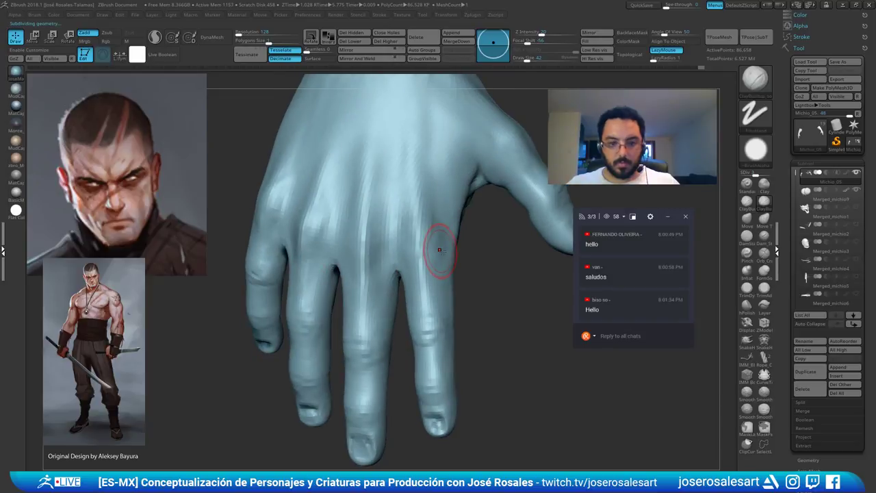
Subdivide the hands to level 4 and build up the index finger's knuckle
{"action": "key", "text": "s"}
{"action": "left_click", "coordinate": [436, 239]}
{"action": "mouse_move", "coordinate": [439, 239]}
{"action": "right_mouse_down", "text": "ctrl"}
{"action": "mouse_move", "coordinate": [448, 225]}
{"action": "mouse_move", "coordinate": [426, 238]}
{"action": "mouse_move", "coordinate": [458, 239]}
{"action": "right_mouse_up", "text": "ctrl"}
{"action": "left_click_drag", "start_coordinate": [429, 230], "coordinate": [434, 239]}
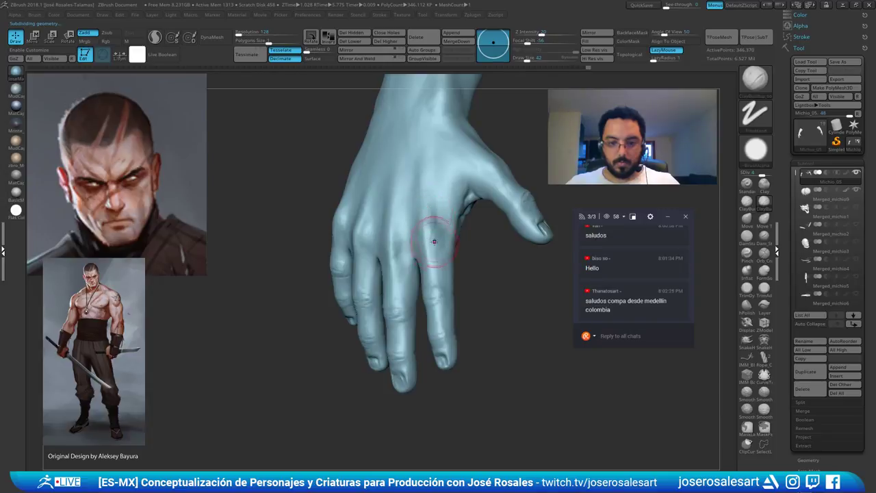
{"action": "mouse_move", "coordinate": [434, 240]}
{"action": "right_mouse_down", "text": "ctrl"}
{"action": "mouse_move", "coordinate": [431, 255]}
{"action": "mouse_move", "coordinate": [414, 252]}
{"action": "right_mouse_up", "text": "ctrl"}
{"action": "left_click_drag", "start_coordinate": [413, 252], "coordinate": [426, 257]}
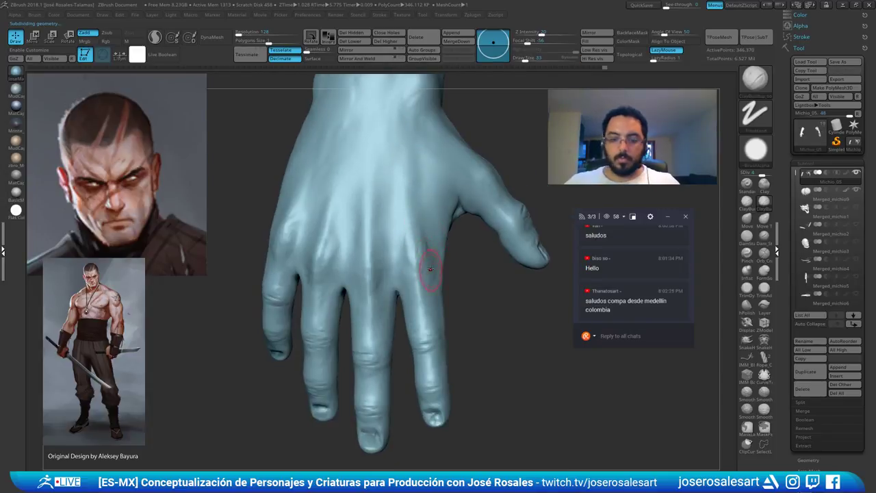
{"action": "right_click_drag", "start_coordinate": [421, 245], "coordinate": [423, 258], "text": "ctrl"}
{"action": "right_click_drag", "start_coordinate": [423, 255], "coordinate": [434, 246]}
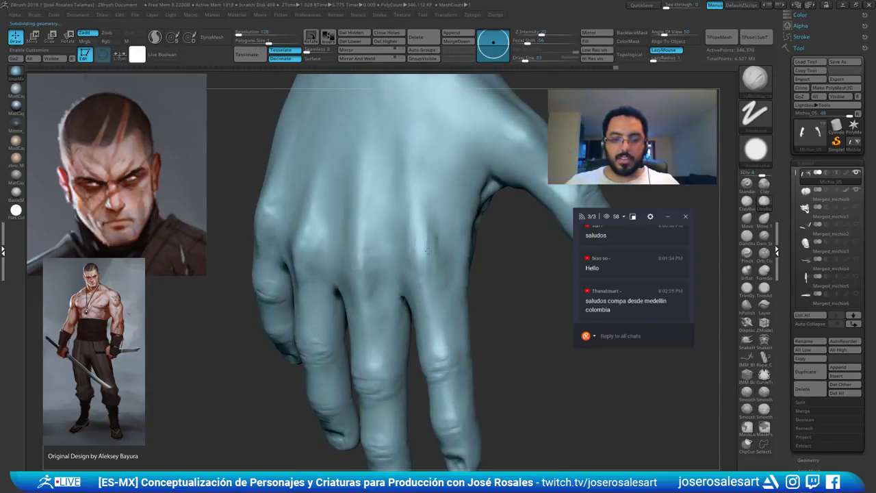
Smooth the index knuckle area and define its tendon with the Standard brush at a draw size of 36
{"action": "mouse_move", "coordinate": [423, 236]}
{"action": "left_mouse_down", "text": "shift"}
{"action": "mouse_move", "coordinate": [416, 251]}
{"action": "mouse_move", "coordinate": [419, 240]}
{"action": "mouse_move", "coordinate": [432, 247]}
{"action": "left_mouse_up", "text": "shift"}
{"action": "key", "text": "b"}
{"action": "key", "text": "s"}
{"action": "key", "text": "t"}
{"action": "right_click_drag", "start_coordinate": [432, 247], "coordinate": [429, 231], "text": "ctrl"}
{"action": "right_click_drag", "start_coordinate": [429, 231], "coordinate": [422, 284]}
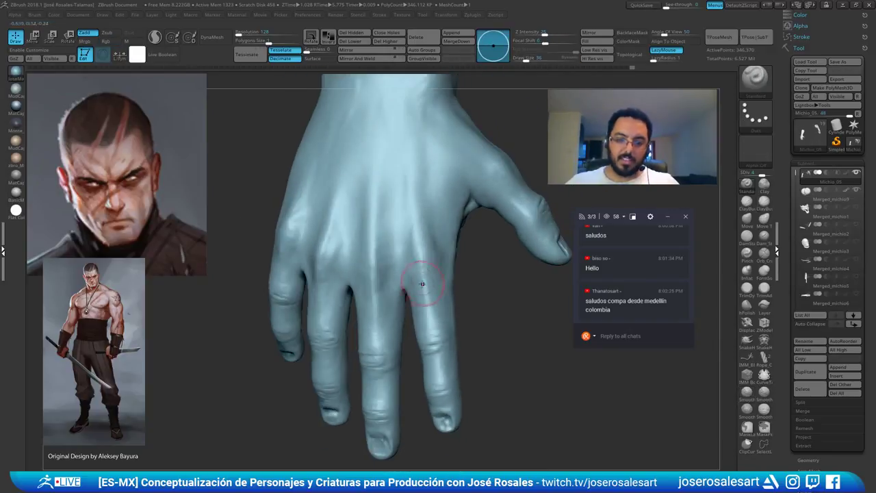
{"action": "right_click_drag", "start_coordinate": [414, 208], "coordinate": [416, 179]}
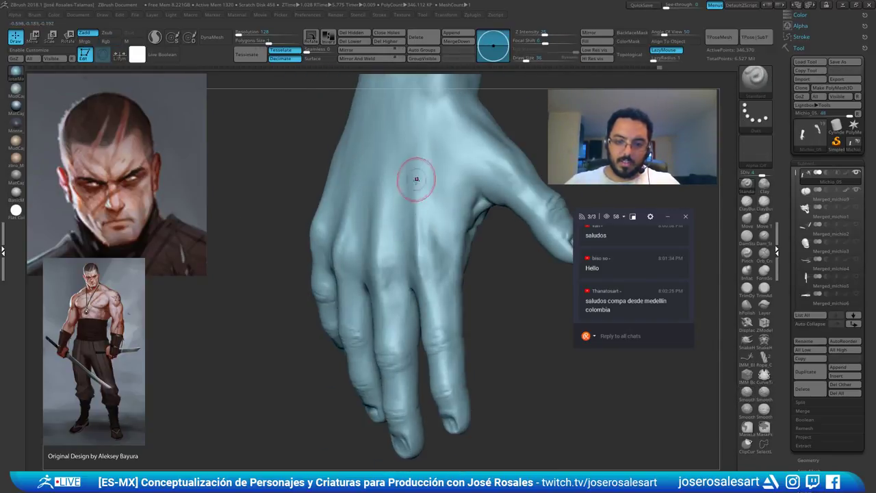
{"action": "right_click_drag", "start_coordinate": [419, 260], "coordinate": [410, 263]}
{"action": "left_click_drag", "start_coordinate": [415, 263], "coordinate": [424, 294], "text": "shift"}
{"action": "right_click_drag", "start_coordinate": [414, 229], "coordinate": [404, 205], "text": "ctrl"}
{"action": "mouse_move", "coordinate": [404, 205]}
{"action": "right_mouse_down"}
{"action": "mouse_move", "coordinate": [409, 190]}
{"action": "mouse_move", "coordinate": [479, 189]}
{"action": "mouse_move", "coordinate": [445, 195]}
{"action": "mouse_move", "coordinate": [401, 184]}
{"action": "mouse_move", "coordinate": [390, 221]}
{"action": "right_mouse_up"}
Switch to the ClayBuildup brush and add volume along the index finger's tendon on the back of the hand
{"action": "key", "text": "b"}
{"action": "key", "text": "c"}
{"action": "key", "text": "b"}
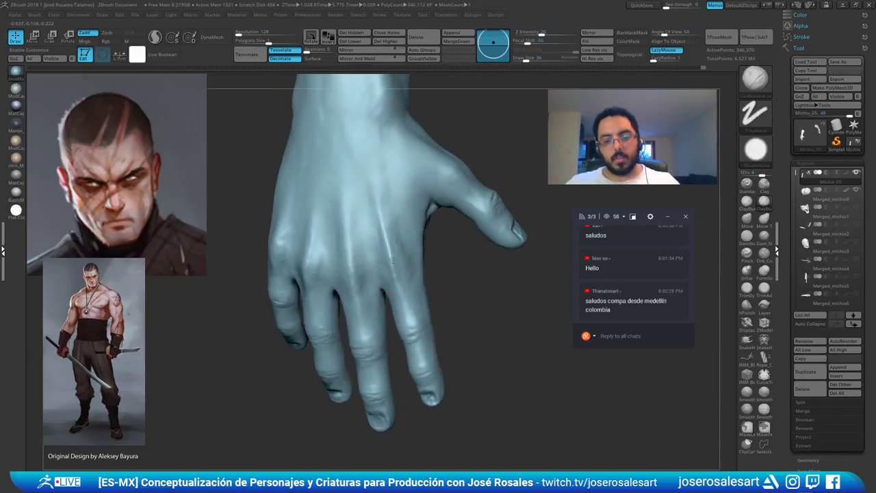
{"action": "mouse_move", "coordinate": [393, 260]}
{"action": "right_mouse_down"}
{"action": "mouse_move", "coordinate": [404, 218]}
{"action": "mouse_move", "coordinate": [430, 254]}
{"action": "mouse_move", "coordinate": [372, 260]}
{"action": "mouse_move", "coordinate": [404, 247]}
{"action": "mouse_move", "coordinate": [385, 239]}
{"action": "mouse_move", "coordinate": [436, 249]}
{"action": "mouse_move", "coordinate": [398, 255]}
{"action": "mouse_move", "coordinate": [387, 244]}
{"action": "right_mouse_up"}
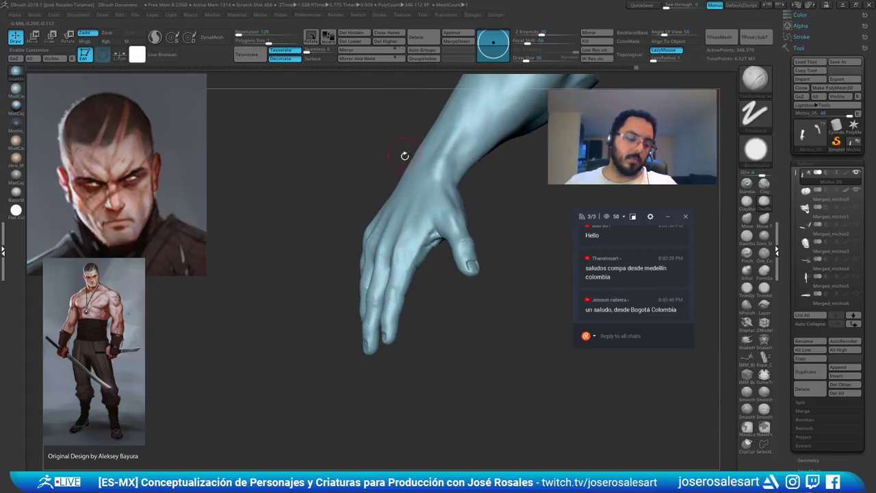
{"action": "mouse_move", "coordinate": [423, 217]}
{"action": "right_mouse_down"}
{"action": "mouse_move", "coordinate": [387, 241]}
{"action": "mouse_move", "coordinate": [414, 245]}
{"action": "mouse_move", "coordinate": [366, 233]}
{"action": "mouse_move", "coordinate": [433, 248]}
{"action": "right_mouse_up"}
Add volume around the base of the index finger on the back of the hand at a draw size of 42
{"action": "key", "text": "b"}
{"action": "key", "text": "i"}
{"action": "key", "text": "n"}
{"action": "mouse_move", "coordinate": [428, 293]}
{"action": "right_mouse_down"}
{"action": "mouse_move", "coordinate": [395, 250]}
{"action": "mouse_move", "coordinate": [417, 263]}
{"action": "mouse_move", "coordinate": [436, 254]}
{"action": "mouse_move", "coordinate": [446, 263]}
{"action": "mouse_move", "coordinate": [445, 285]}
{"action": "mouse_move", "coordinate": [442, 266]}
{"action": "right_mouse_up"}
{"action": "key", "text": "1"}
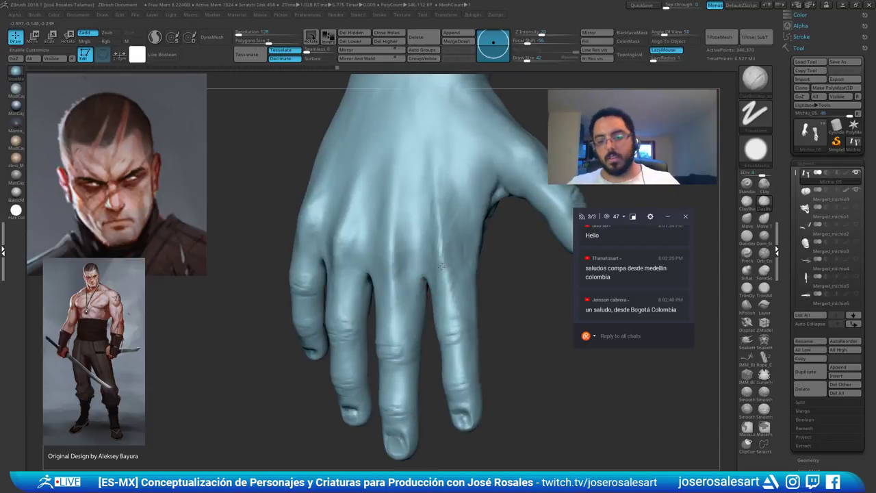
{"action": "left_click_drag", "start_coordinate": [456, 273], "coordinate": [445, 319]}
{"action": "right_click_drag", "start_coordinate": [446, 318], "coordinate": [457, 273]}
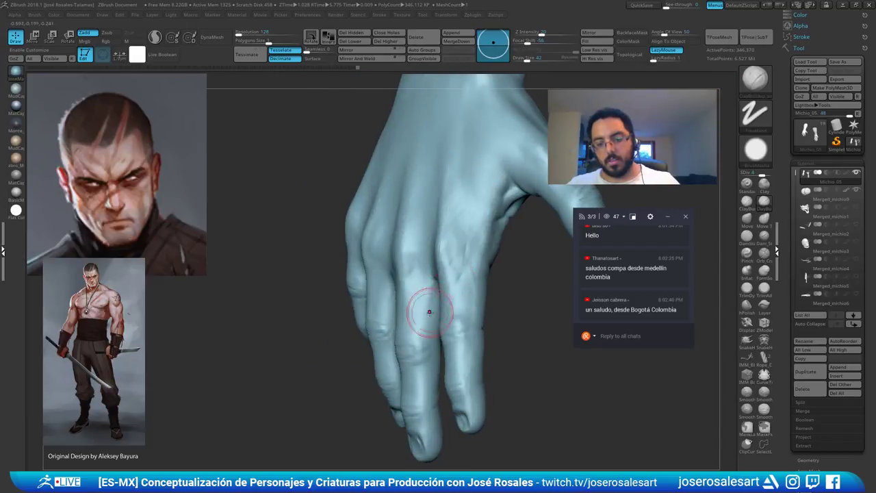
{"action": "right_click_drag", "start_coordinate": [430, 312], "coordinate": [461, 268]}
{"action": "key", "text": "shift"}
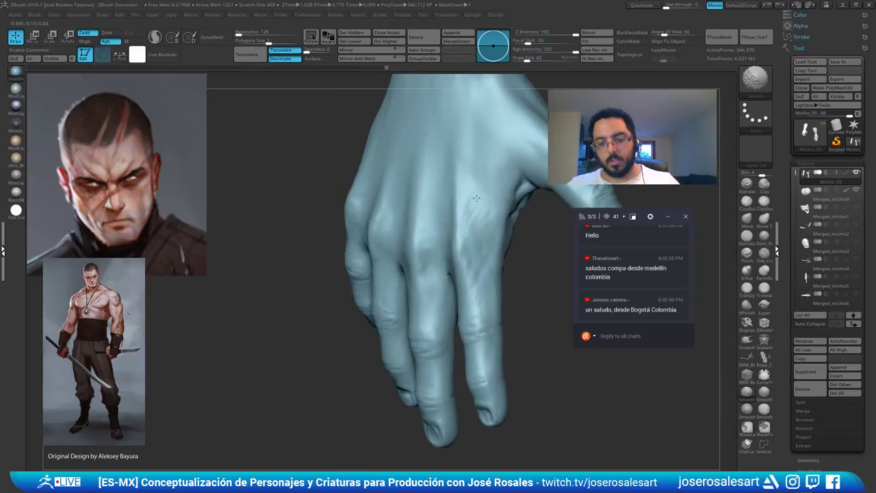
Carve the crease at the base of the middle finger on the palm with the DamStandard brush and reduce the draw size to 42
{"action": "mouse_move", "coordinate": [493, 241]}
{"action": "right_mouse_down", "text": "ctrl"}
{"action": "mouse_move", "coordinate": [472, 261]}
{"action": "mouse_move", "coordinate": [492, 261]}
{"action": "mouse_move", "coordinate": [488, 243]}
{"action": "mouse_move", "coordinate": [460, 269]}
{"action": "mouse_move", "coordinate": [411, 271]}
{"action": "mouse_move", "coordinate": [401, 247]}
{"action": "mouse_move", "coordinate": [419, 251]}
{"action": "mouse_move", "coordinate": [426, 281]}
{"action": "mouse_move", "coordinate": [445, 236]}
{"action": "mouse_move", "coordinate": [455, 281]}
{"action": "mouse_move", "coordinate": [475, 154]}
{"action": "mouse_move", "coordinate": [473, 171]}
{"action": "right_mouse_up", "text": "ctrl"}
{"action": "mouse_move", "coordinate": [372, 300]}
{"action": "right_mouse_down"}
{"action": "mouse_move", "coordinate": [424, 180]}
{"action": "mouse_move", "coordinate": [439, 343]}
{"action": "right_mouse_up"}
{"action": "mouse_move", "coordinate": [322, 247]}
{"action": "right_mouse_down", "text": "alt"}
{"action": "mouse_move", "coordinate": [431, 265]}
{"action": "mouse_move", "coordinate": [394, 254]}
{"action": "right_mouse_up", "text": "alt"}
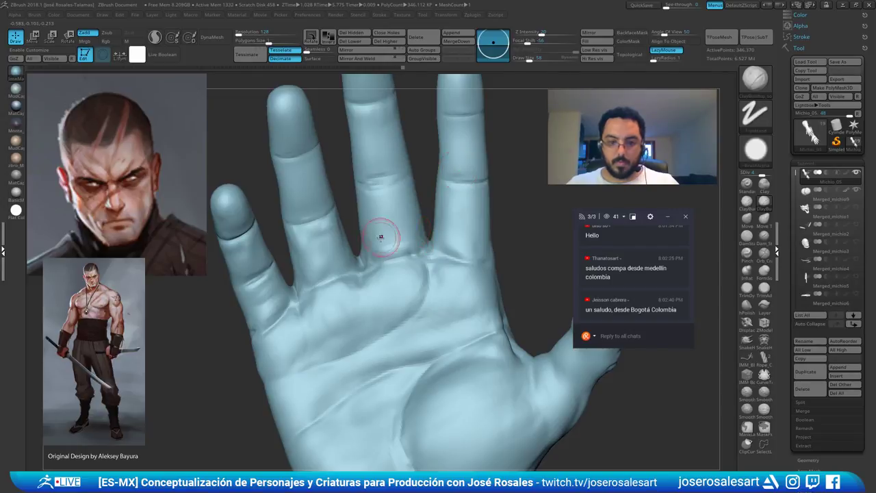
{"action": "key", "text": "b"}
{"action": "key", "text": "d"}
{"action": "key", "text": "s"}
{"action": "right_click_drag", "start_coordinate": [383, 212], "coordinate": [401, 254], "text": "ctrl"}
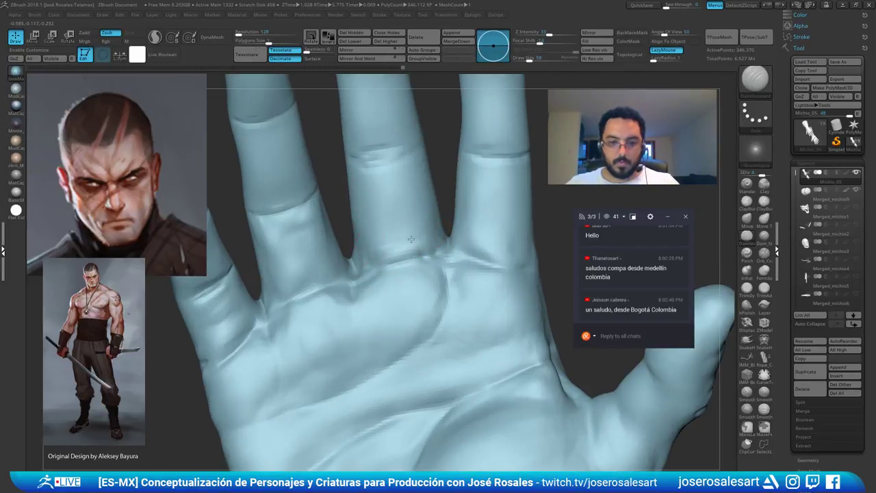
{"action": "left_click_drag", "start_coordinate": [355, 260], "coordinate": [382, 260]}
{"action": "key", "text": "bracketleft"}
{"action": "right_click_drag", "start_coordinate": [437, 255], "coordinate": [326, 267]}
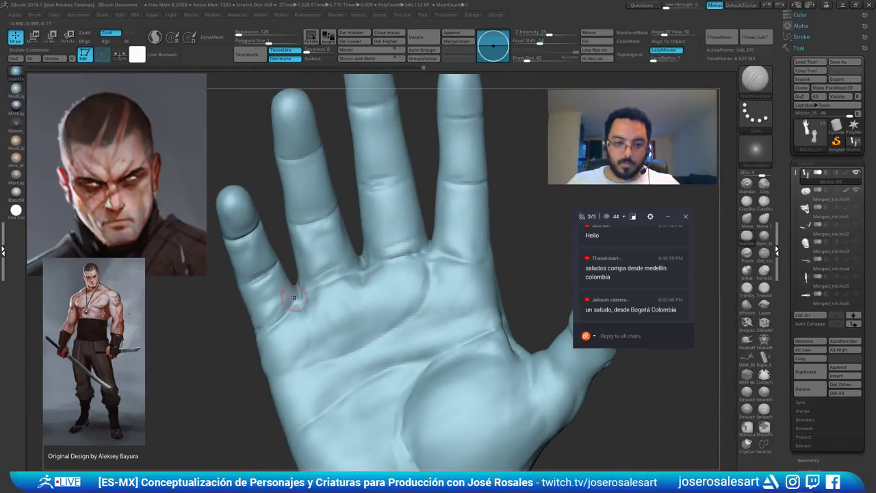
{"action": "right_click_drag", "start_coordinate": [456, 242], "coordinate": [454, 263], "text": "alt"}
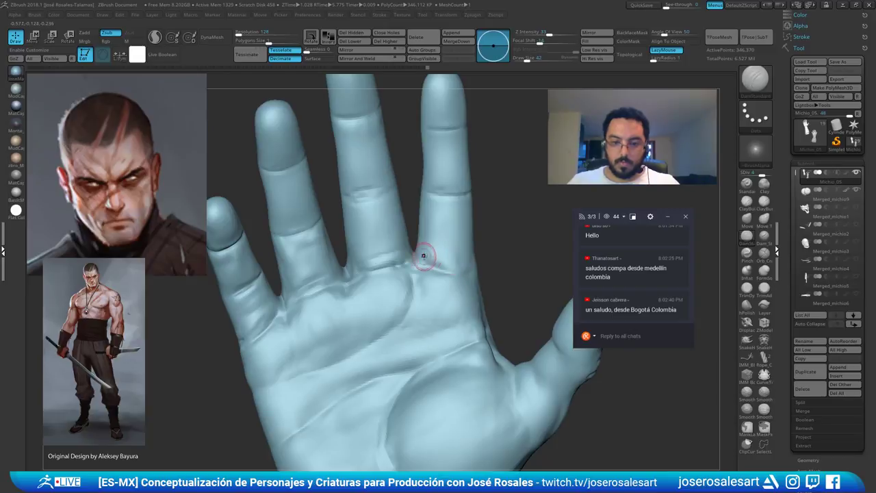
Add volume to the palm side of the index finger's base with the ClayBuildup brush
{"action": "key", "text": "b"}
{"action": "key", "text": "c"}
{"action": "key", "text": "b"}
{"action": "left_click_drag", "start_coordinate": [444, 241], "coordinate": [447, 255]}
{"action": "right_click_drag", "start_coordinate": [449, 248], "coordinate": [461, 226]}
Add volume to the palm side of the index finger's last segment and smooth it at a draw size of 90
{"action": "mouse_move", "coordinate": [476, 124]}
{"action": "right_mouse_down", "text": "alt"}
{"action": "mouse_move", "coordinate": [472, 179]}
{"action": "mouse_move", "coordinate": [458, 153]}
{"action": "mouse_move", "coordinate": [458, 170]}
{"action": "right_mouse_up", "text": "alt"}
{"action": "key", "text": "s"}
{"action": "left_click_drag", "start_coordinate": [459, 170], "coordinate": [443, 174]}
{"action": "key", "text": "s"}
{"action": "key", "text": "s"}
{"action": "mouse_move", "coordinate": [450, 148]}
{"action": "left_mouse_down"}
{"action": "mouse_move", "coordinate": [434, 147]}
{"action": "mouse_move", "coordinate": [450, 152]}
{"action": "left_mouse_up"}
{"action": "mouse_move", "coordinate": [450, 152]}
{"action": "right_mouse_down"}
{"action": "mouse_move", "coordinate": [459, 145]}
{"action": "mouse_move", "coordinate": [443, 151]}
{"action": "right_mouse_up"}
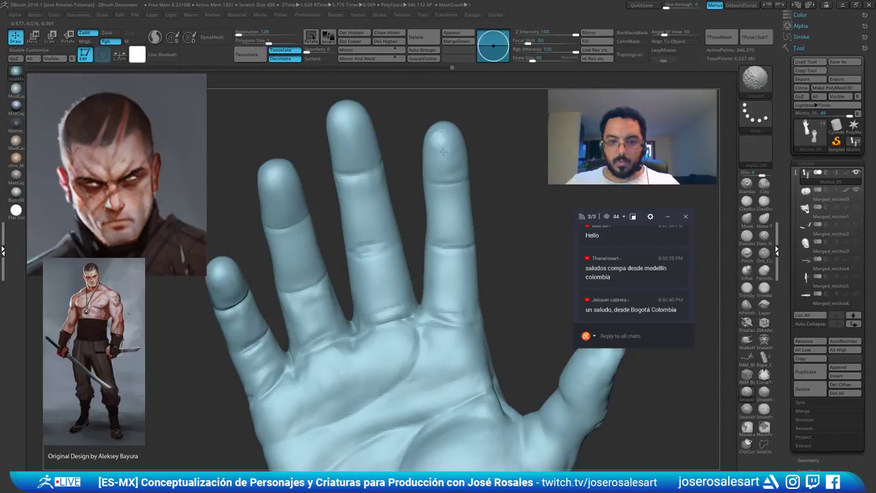
{"action": "left_click_drag", "start_coordinate": [454, 163], "coordinate": [455, 172], "text": "shift"}
Carve the crease at the index finger's last joint on the palm side with the DamStandard brush at a draw size of 39
{"action": "key", "text": "b"}
{"action": "key", "text": "d"}
{"action": "key", "text": "s"}
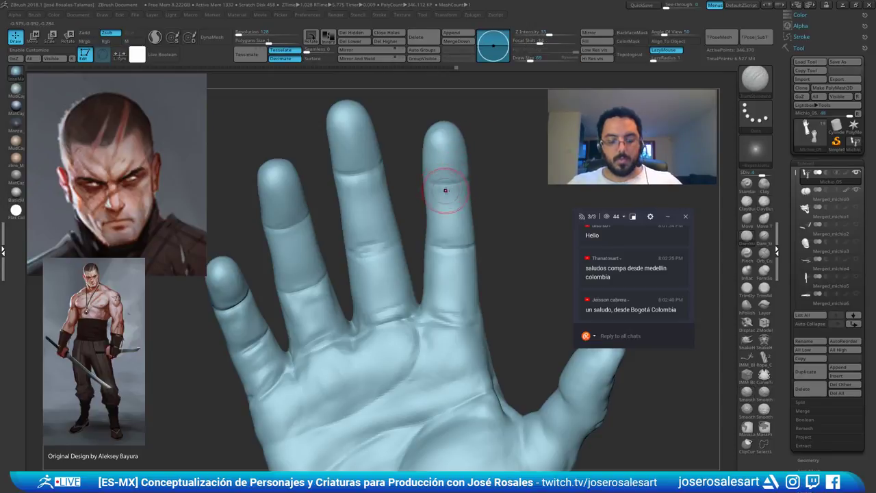
{"action": "key", "text": "s"}
{"action": "key", "text": "s"}
{"action": "left_click_drag", "start_coordinate": [457, 182], "coordinate": [466, 180]}
{"action": "mouse_move", "coordinate": [467, 179]}
{"action": "right_mouse_down"}
{"action": "mouse_move", "coordinate": [456, 180]}
{"action": "mouse_move", "coordinate": [464, 171]}
{"action": "right_mouse_up"}
{"action": "left_click_drag", "start_coordinate": [461, 178], "coordinate": [428, 182]}
{"action": "mouse_move", "coordinate": [425, 179]}
{"action": "right_mouse_down"}
{"action": "mouse_move", "coordinate": [431, 189]}
{"action": "mouse_move", "coordinate": [412, 189]}
{"action": "mouse_move", "coordinate": [419, 209]}
{"action": "mouse_move", "coordinate": [519, 195]}
{"action": "mouse_move", "coordinate": [480, 192]}
{"action": "mouse_move", "coordinate": [445, 211]}
{"action": "right_mouse_up"}
{"action": "mouse_move", "coordinate": [445, 211]}
{"action": "right_mouse_down", "text": "ctrl"}
{"action": "mouse_move", "coordinate": [439, 199]}
{"action": "mouse_move", "coordinate": [476, 210]}
{"action": "right_mouse_up", "text": "ctrl"}
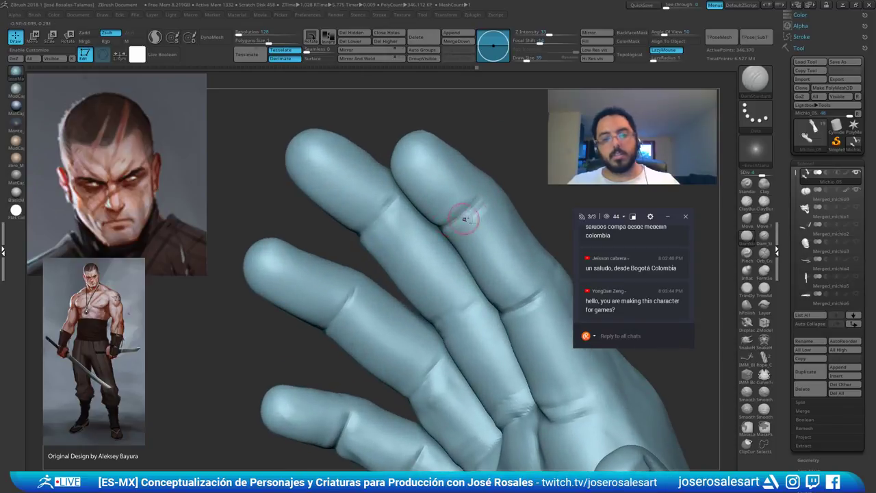
{"action": "left_click_drag", "start_coordinate": [465, 219], "coordinate": [479, 207]}
{"action": "mouse_move", "coordinate": [481, 205]}
{"action": "right_mouse_down"}
{"action": "mouse_move", "coordinate": [509, 157]}
{"action": "mouse_move", "coordinate": [425, 233]}
{"action": "mouse_move", "coordinate": [442, 225]}
{"action": "right_mouse_up"}
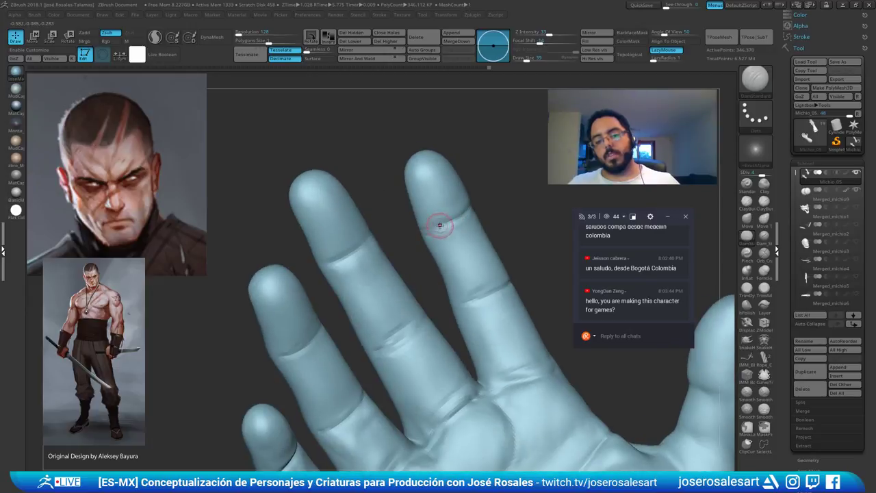
Build up the flesh beside the index finger's last crease with the ClayBuildup brush and smooth the transition
{"action": "key", "text": "b"}
{"action": "key", "text": "c"}
{"action": "key", "text": "b"}
{"action": "key", "text": "s"}
{"action": "left_click_drag", "start_coordinate": [443, 224], "coordinate": [454, 223]}
{"action": "mouse_move", "coordinate": [448, 224]}
{"action": "right_mouse_down"}
{"action": "mouse_move", "coordinate": [423, 248]}
{"action": "mouse_move", "coordinate": [430, 228]}
{"action": "right_mouse_up"}
{"action": "left_click_drag", "start_coordinate": [434, 218], "coordinate": [444, 223], "text": "shift"}
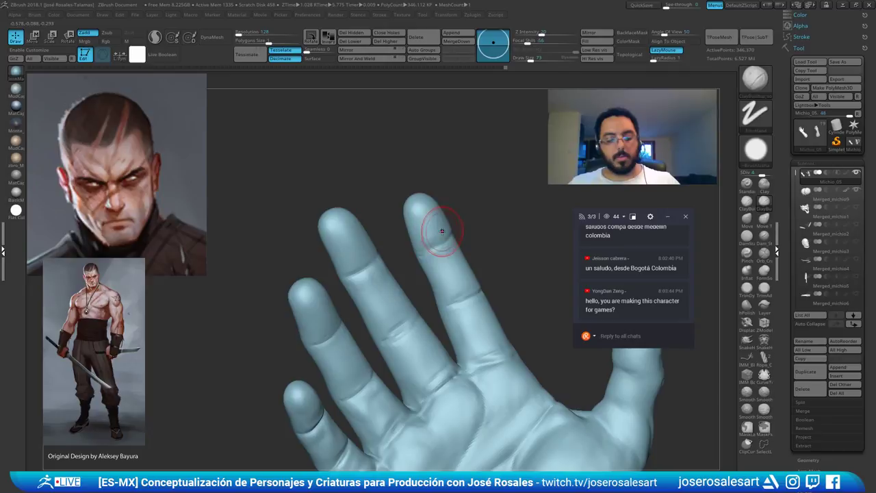
Build up the pad of the index fingertip with the ClayBuildup brush and smooth it
{"action": "right_click_drag", "start_coordinate": [442, 232], "coordinate": [447, 233], "text": "ctrl"}
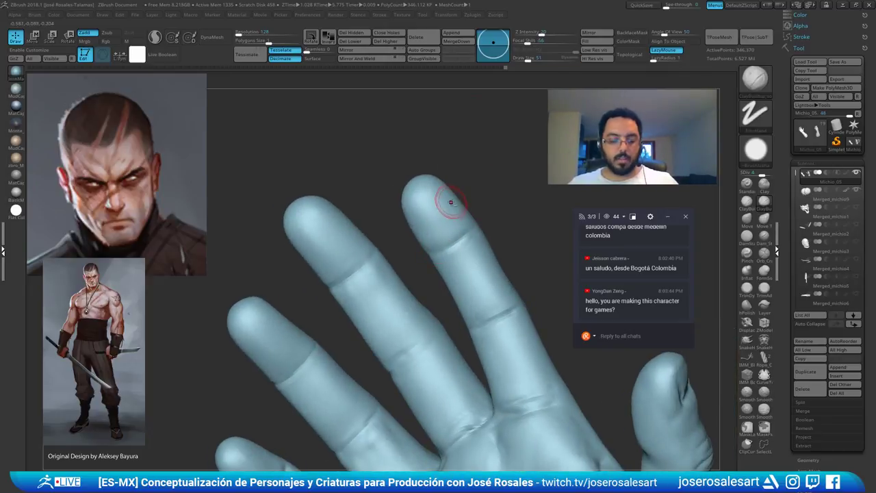
{"action": "right_click_drag", "start_coordinate": [421, 218], "coordinate": [405, 200]}
{"action": "key", "text": "s"}
{"action": "left_click_drag", "start_coordinate": [405, 200], "coordinate": [412, 200]}
{"action": "right_click_drag", "start_coordinate": [412, 200], "coordinate": [395, 191]}
{"action": "left_click_drag", "start_coordinate": [395, 191], "coordinate": [385, 197]}
{"action": "right_click_drag", "start_coordinate": [385, 197], "coordinate": [396, 192]}
{"action": "left_click_drag", "start_coordinate": [396, 191], "coordinate": [401, 200], "text": "shift"}
Round off the index fingertip with another clay stroke at a draw size of 90 and smooth the surface
{"action": "right_click_drag", "start_coordinate": [401, 199], "coordinate": [430, 221]}
{"action": "left_click_drag", "start_coordinate": [430, 222], "coordinate": [430, 214], "text": "shift"}
{"action": "right_click_drag", "start_coordinate": [429, 213], "coordinate": [423, 187]}
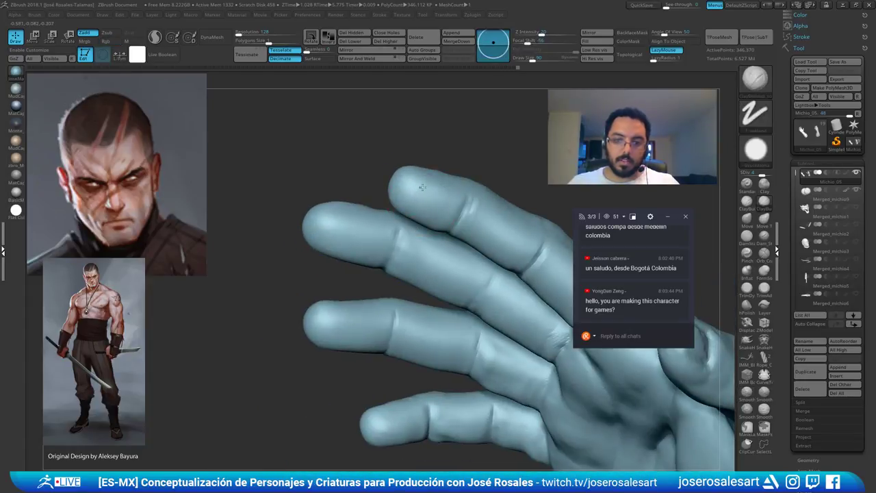
{"action": "left_click_drag", "start_coordinate": [424, 188], "coordinate": [430, 197]}
{"action": "right_click_drag", "start_coordinate": [430, 197], "coordinate": [420, 181]}
{"action": "left_click_drag", "start_coordinate": [419, 181], "coordinate": [434, 196], "text": "shift"}
{"action": "mouse_move", "coordinate": [434, 196]}
{"action": "right_mouse_down", "text": "ctrl"}
{"action": "mouse_move", "coordinate": [412, 184]}
{"action": "mouse_move", "coordinate": [424, 138]}
{"action": "mouse_move", "coordinate": [424, 155]}
{"action": "right_mouse_up", "text": "ctrl"}
Adjust the index fingertip's silhouette with the Move brush at a draw size of 208
{"action": "key", "text": "b"}
{"action": "key", "text": "m"}
{"action": "key", "text": "v"}
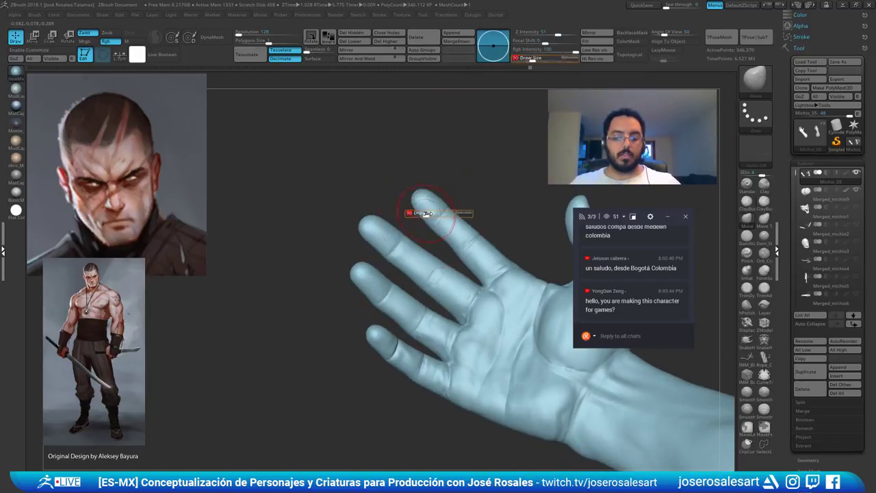
{"action": "right_click_drag", "start_coordinate": [432, 212], "coordinate": [445, 217]}
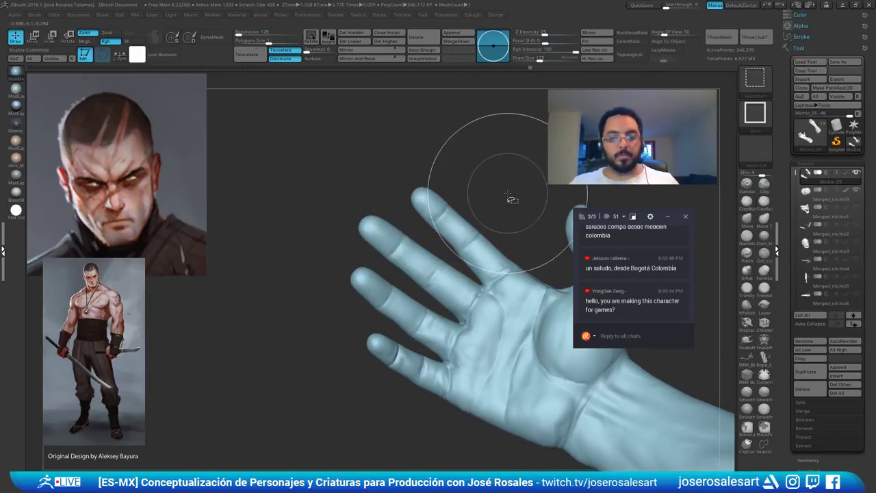
{"action": "left_click", "coordinate": [511, 197], "text": "ctrl+shift"}
{"action": "right_click_drag", "start_coordinate": [511, 197], "coordinate": [496, 238]}
{"action": "left_click", "coordinate": [496, 237], "text": "ctrl+shift"}
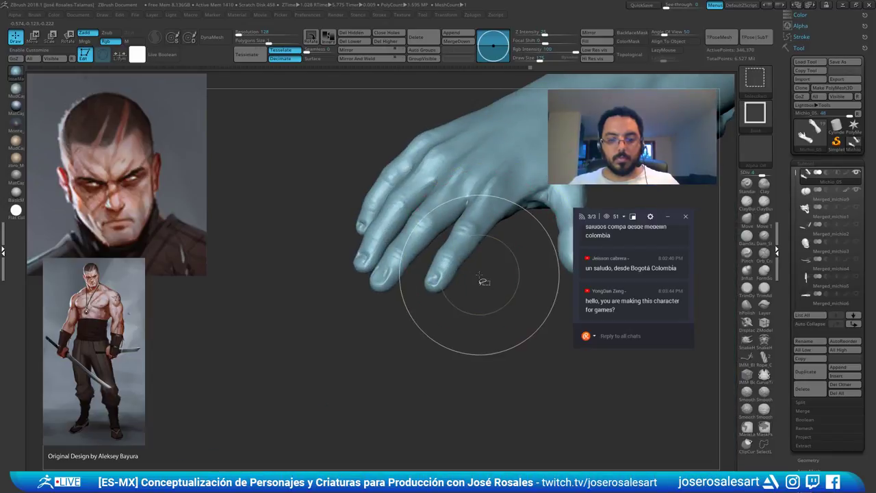
{"action": "left_click", "coordinate": [479, 268], "text": "ctrl+shift"}
{"action": "right_click_drag", "start_coordinate": [480, 268], "coordinate": [456, 143]}
{"action": "left_click", "coordinate": [405, 282], "text": "ctrl+shift"}
{"action": "right_click_drag", "start_coordinate": [452, 229], "coordinate": [421, 226]}
{"action": "right_click_drag", "start_coordinate": [539, 315], "coordinate": [406, 222], "text": "ctrl"}
{"action": "left_click_drag", "start_coordinate": [448, 251], "coordinate": [451, 251]}
{"action": "right_click_drag", "start_coordinate": [452, 251], "coordinate": [434, 211]}
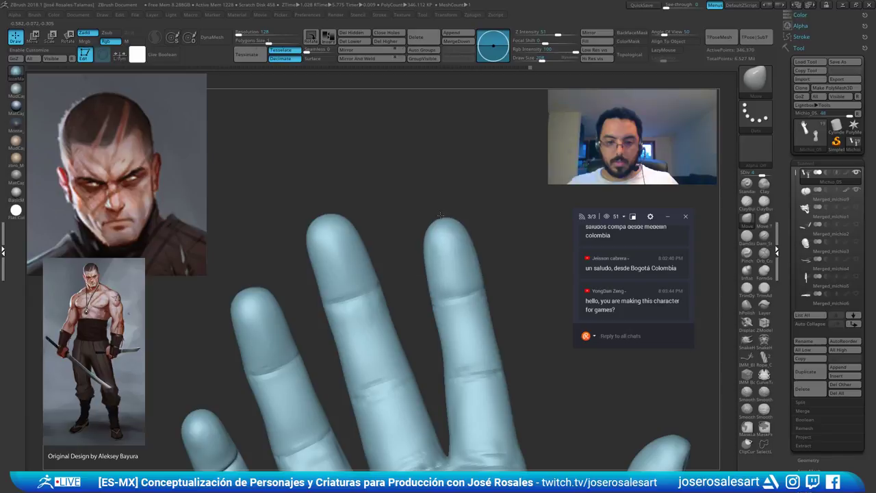
Set the Move brush's draw size to 163 for the side contour of the index finger
{"action": "right_click_drag", "start_coordinate": [450, 289], "coordinate": [443, 246], "text": "alt"}
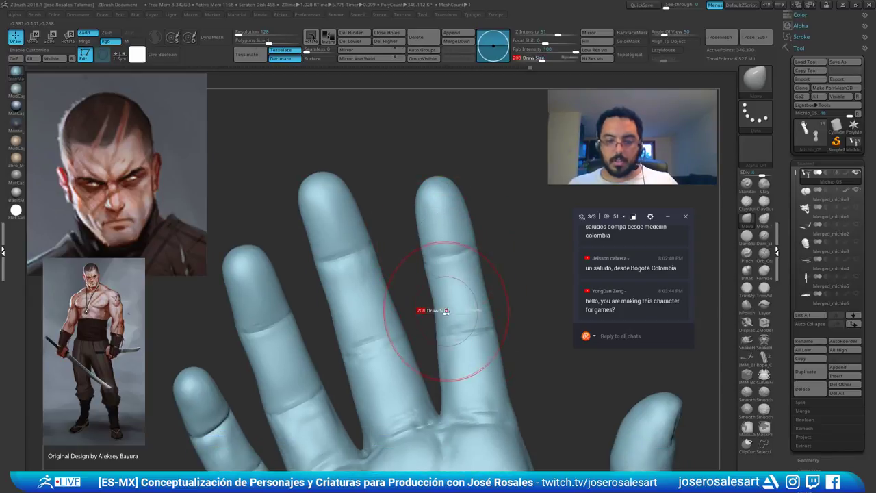
{"action": "left_click_drag", "start_coordinate": [446, 312], "coordinate": [442, 312]}
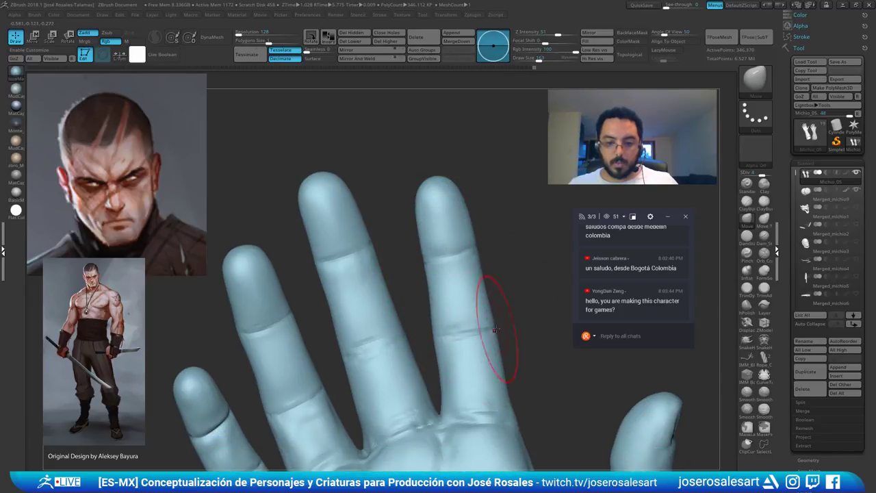
{"action": "right_click_drag", "start_coordinate": [494, 326], "coordinate": [484, 263], "text": "alt"}
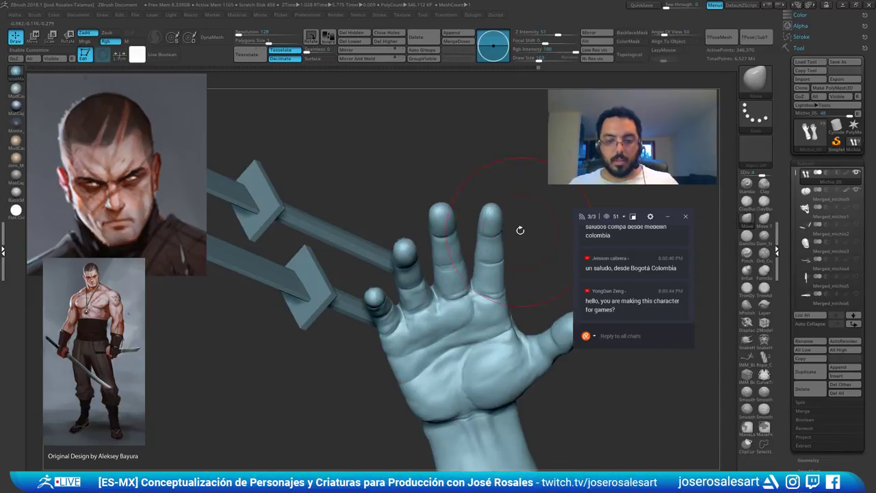
Select the Nail1 subtool and show the nails in isolation
{"action": "right_click_drag", "start_coordinate": [518, 231], "coordinate": [405, 342]}
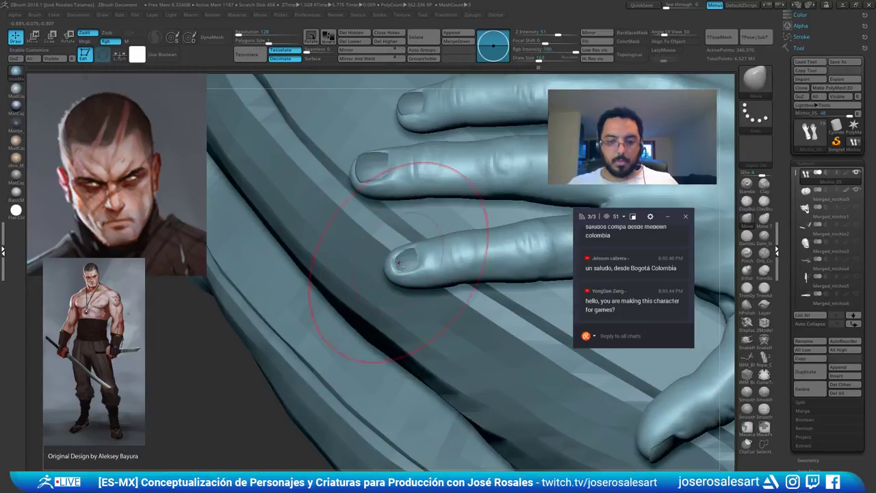
{"action": "right_click_drag", "start_coordinate": [460, 270], "coordinate": [459, 302], "text": "ctrl"}
{"action": "left_click", "coordinate": [416, 255], "text": "alt"}
{"action": "key", "text": "w"}
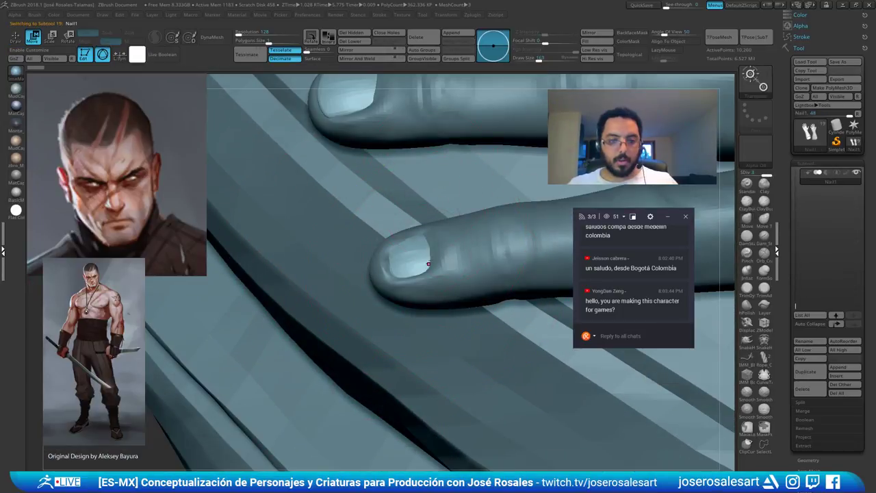
{"action": "right_click_drag", "start_coordinate": [405, 222], "coordinate": [473, 295], "text": "ctrl"}
{"action": "right_click_drag", "start_coordinate": [561, 465], "coordinate": [438, 263], "text": "ctrl"}
{"action": "key", "text": "shift+s"}
{"action": "right_click_drag", "start_coordinate": [404, 171], "coordinate": [446, 328], "text": "alt"}
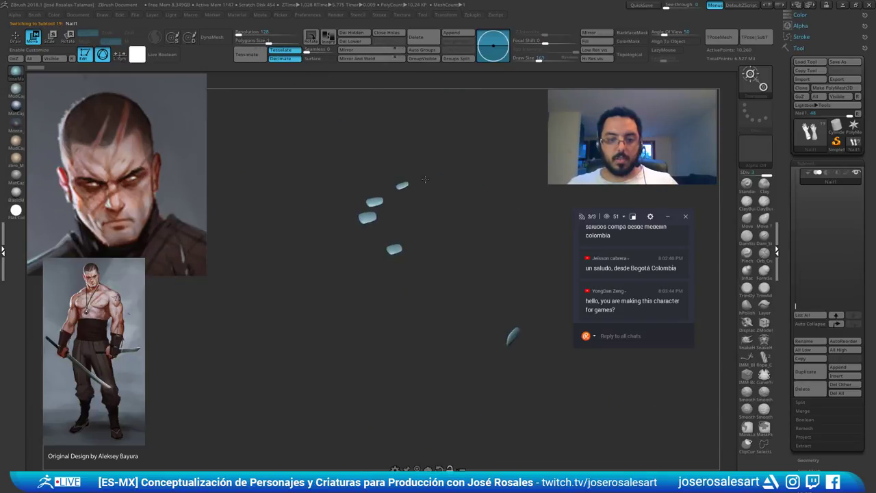
Mask every nail except the index finger's and bring the hand back into view
{"action": "left_click_drag", "start_coordinate": [433, 225], "coordinate": [373, 279], "text": "ctrl"}
{"action": "right_click_drag", "start_coordinate": [479, 242], "coordinate": [445, 307], "text": "ctrl"}
{"action": "key", "text": "shift+s"}
{"action": "right_click_drag", "start_coordinate": [448, 216], "coordinate": [448, 274], "text": "ctrl"}
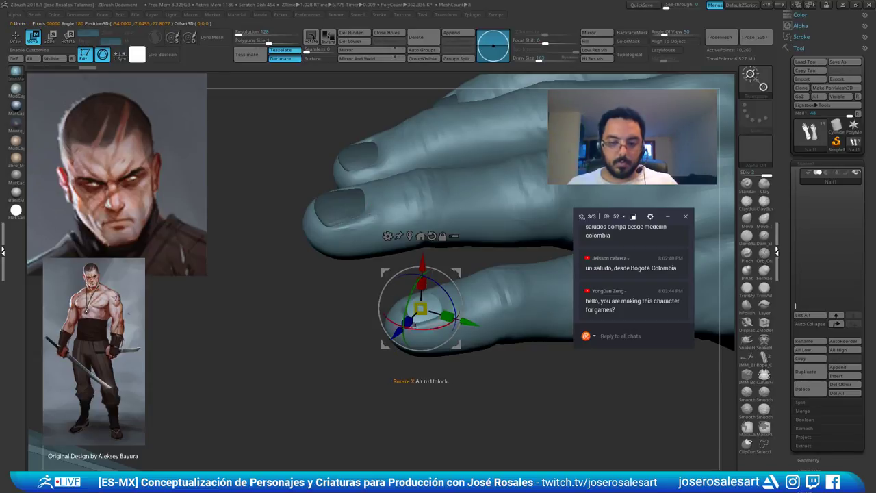
Rotate the index finger's nail with the gizmo to align it with the fingertip
{"action": "right_click_drag", "start_coordinate": [472, 271], "coordinate": [444, 259]}
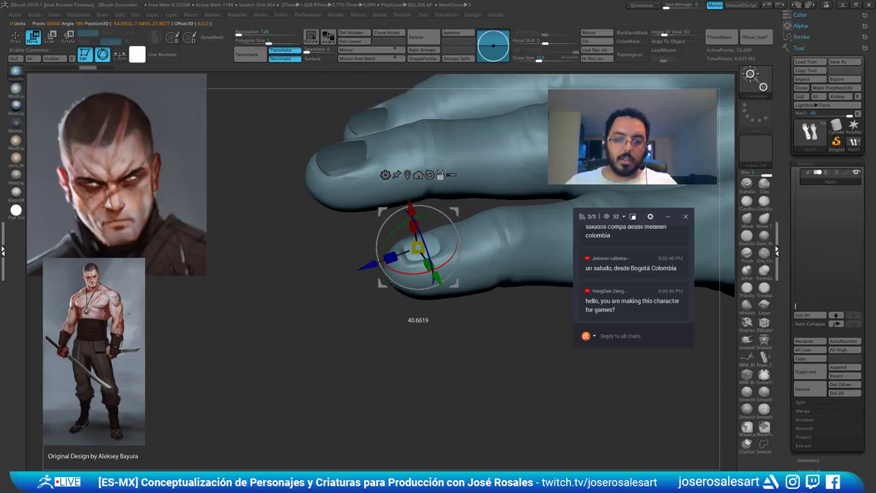
{"action": "left_click_drag", "start_coordinate": [392, 284], "coordinate": [390, 281]}
{"action": "right_click_drag", "start_coordinate": [391, 282], "coordinate": [395, 303]}
{"action": "left_click_drag", "start_coordinate": [404, 297], "coordinate": [403, 297]}
Move the index finger's nail along the gizmo axes to seat it in the fingertip
{"action": "right_click_drag", "start_coordinate": [437, 271], "coordinate": [452, 204], "text": "ctrl"}
{"action": "right_click", "coordinate": [452, 204]}
{"action": "right_click_drag", "start_coordinate": [459, 329], "coordinate": [416, 207]}
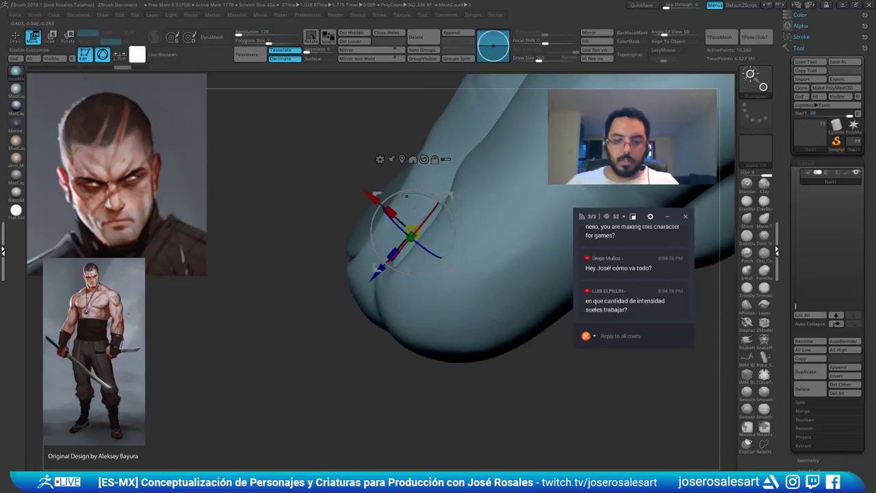
{"action": "key", "text": "s"}
{"action": "left_click_drag", "start_coordinate": [368, 191], "coordinate": [411, 181]}
{"action": "mouse_move", "coordinate": [419, 199]}
{"action": "right_mouse_down", "text": "ctrl"}
{"action": "mouse_move", "coordinate": [430, 284]}
{"action": "mouse_move", "coordinate": [433, 219]}
{"action": "right_mouse_up", "text": "ctrl"}
{"action": "right_click_drag", "start_coordinate": [351, 211], "coordinate": [391, 220]}
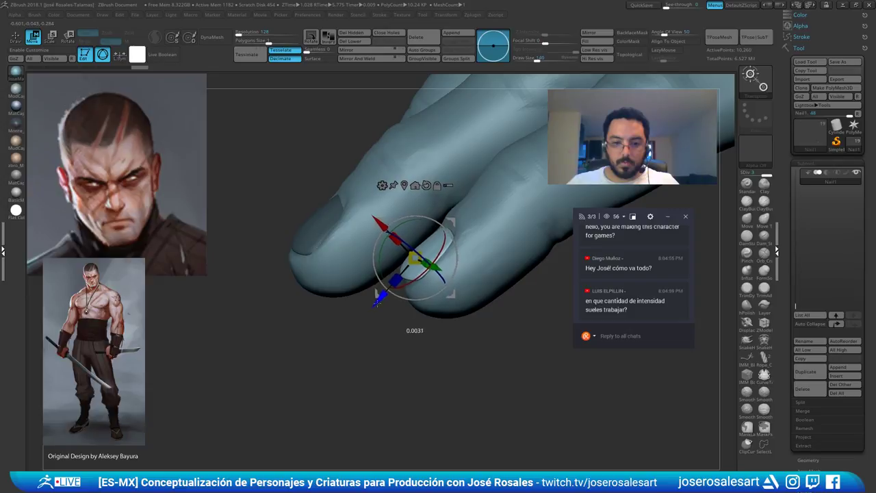
{"action": "key", "text": "q"}
Select the hand mesh and carve the skin around the index finger's nail
{"action": "mouse_move", "coordinate": [466, 206]}
{"action": "right_mouse_down", "text": "ctrl"}
{"action": "mouse_move", "coordinate": [479, 253]}
{"action": "mouse_move", "coordinate": [541, 274]}
{"action": "mouse_move", "coordinate": [510, 228]}
{"action": "mouse_move", "coordinate": [507, 291]}
{"action": "mouse_move", "coordinate": [472, 378]}
{"action": "mouse_move", "coordinate": [476, 416]}
{"action": "right_mouse_up", "text": "ctrl"}
{"action": "key", "text": "s"}
{"action": "left_click", "coordinate": [542, 274]}
{"action": "left_click", "coordinate": [506, 208], "text": "alt"}
{"action": "key", "text": "s"}
{"action": "left_click", "coordinate": [498, 293]}
{"action": "right_click_drag", "start_coordinate": [522, 210], "coordinate": [509, 216]}
{"action": "left_click_drag", "start_coordinate": [547, 264], "coordinate": [521, 301], "text": "alt"}
{"action": "mouse_move", "coordinate": [510, 229]}
{"action": "left_mouse_down", "text": "alt"}
{"action": "mouse_move", "coordinate": [524, 274]}
{"action": "mouse_move", "coordinate": [538, 251]}
{"action": "mouse_move", "coordinate": [539, 274]}
{"action": "mouse_move", "coordinate": [515, 259]}
{"action": "left_mouse_up", "text": "alt"}
{"action": "left_click", "coordinate": [516, 257], "text": "alt"}
Build up the skin fold at the base of the index nail with the ClayBuildup brush at a draw size of 28
{"action": "key", "text": "b"}
{"action": "key", "text": "c"}
{"action": "key", "text": "b"}
{"action": "key", "text": "s"}
{"action": "left_click_drag", "start_coordinate": [537, 259], "coordinate": [513, 246]}
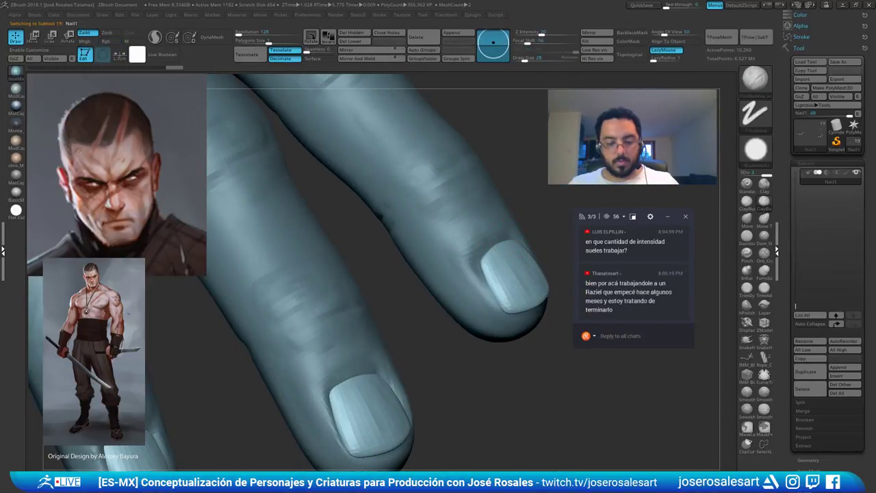
Shift the index nail slightly along its X and Y axes and scale it along Y to fit the nail bed
{"action": "key", "text": "w"}
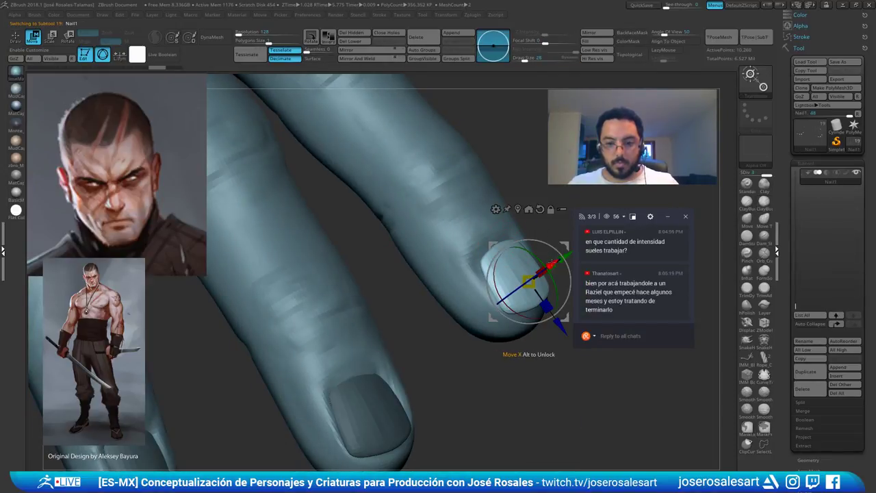
{"action": "left_click_drag", "start_coordinate": [552, 264], "coordinate": [547, 267]}
{"action": "right_click_drag", "start_coordinate": [541, 273], "coordinate": [501, 303]}
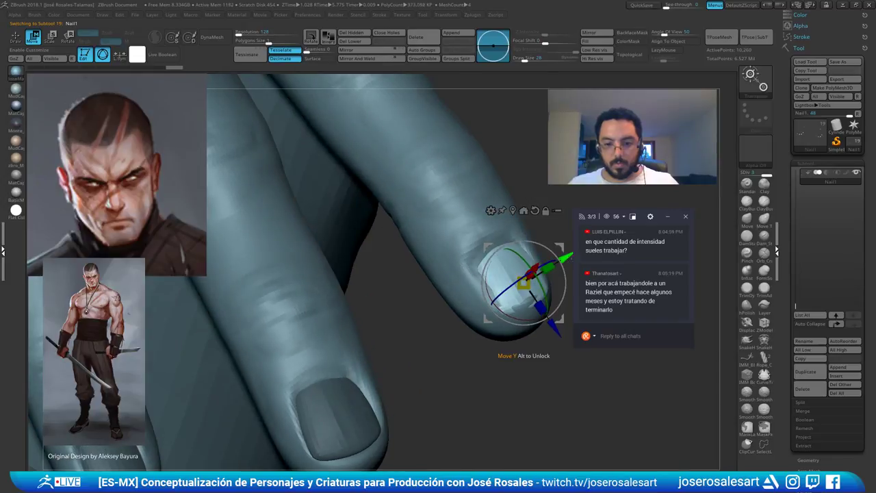
{"action": "left_click_drag", "start_coordinate": [572, 258], "coordinate": [570, 259]}
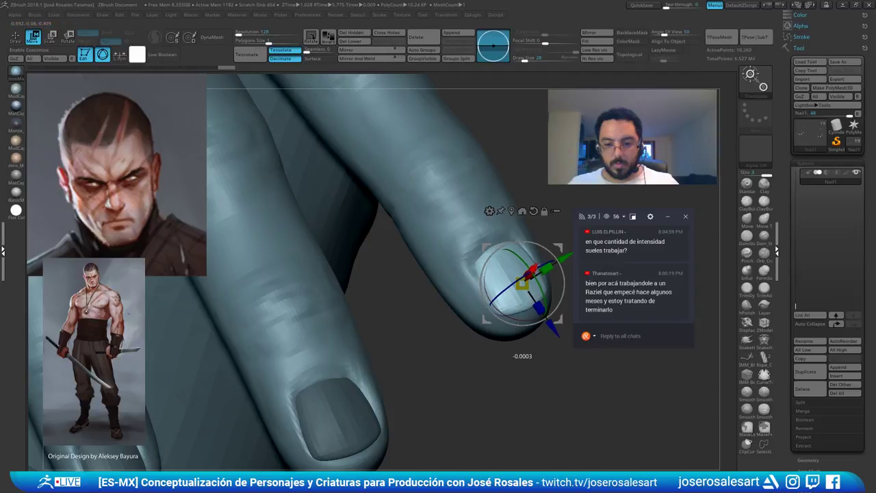
{"action": "key", "text": "q"}
{"action": "key", "text": "w"}
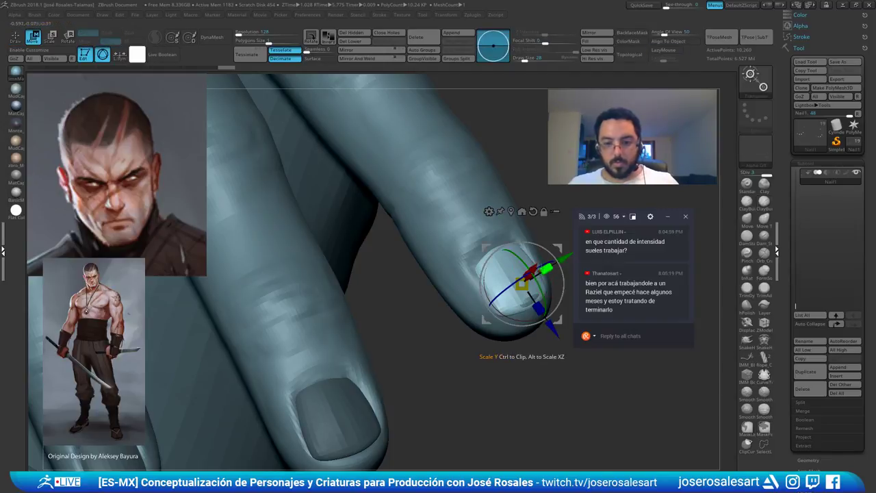
{"action": "mouse_move", "coordinate": [541, 271]}
{"action": "left_mouse_down"}
{"action": "mouse_move", "coordinate": [558, 255]}
{"action": "mouse_move", "coordinate": [548, 236]}
{"action": "left_mouse_up"}
Select the hand mesh and refine the skin around the index nail's base with the ClayBuildup brush at a draw size of 21
{"action": "key", "text": "q"}
{"action": "left_click", "coordinate": [484, 242], "text": "alt"}
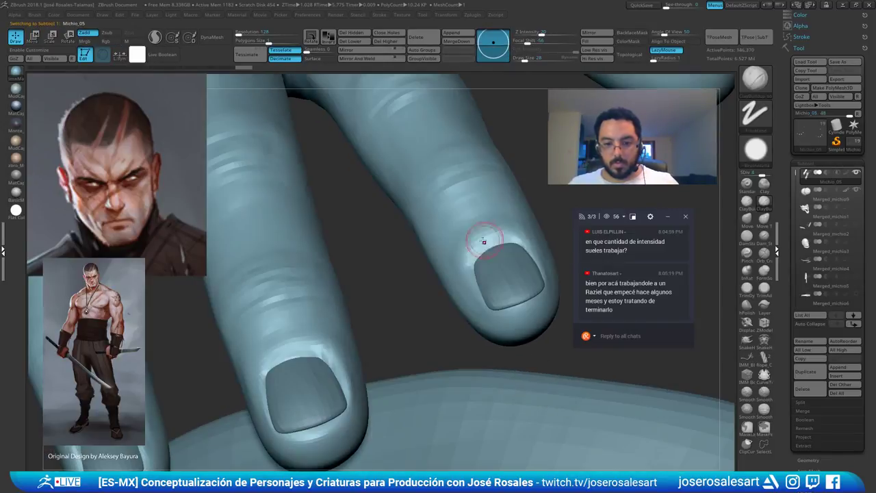
{"action": "right_click_drag", "start_coordinate": [485, 242], "coordinate": [501, 259]}
{"action": "key", "text": "bracketleft"}
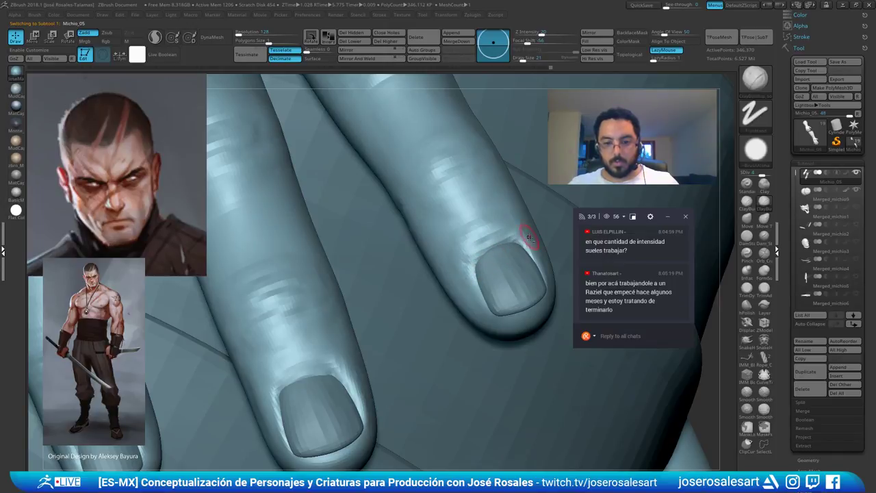
{"action": "mouse_move", "coordinate": [530, 237]}
{"action": "right_mouse_down"}
{"action": "mouse_move", "coordinate": [512, 233]}
{"action": "mouse_move", "coordinate": [491, 245]}
{"action": "mouse_move", "coordinate": [495, 263]}
{"action": "mouse_move", "coordinate": [510, 262]}
{"action": "right_mouse_up"}
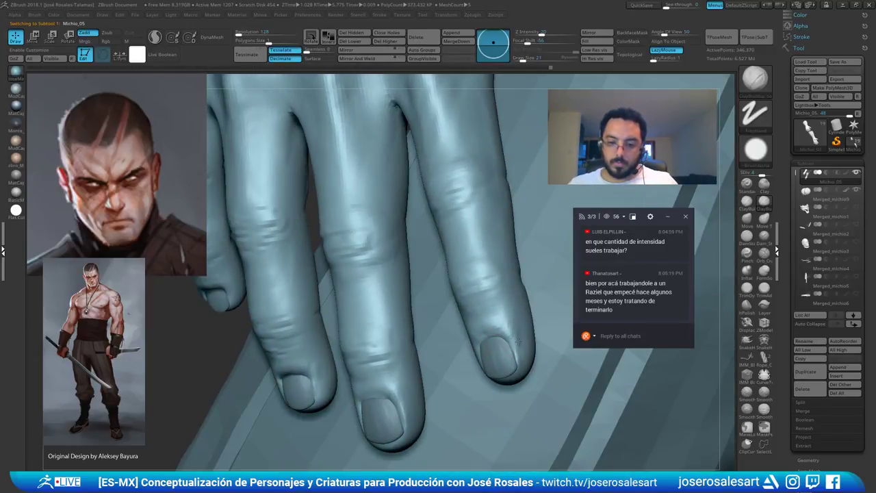
Switch to the Standard brush and sculpt the little finger's top crease and pad on the palm side
{"action": "right_click_drag", "start_coordinate": [524, 339], "coordinate": [490, 332], "text": "ctrl"}
{"action": "mouse_move", "coordinate": [490, 332]}
{"action": "right_mouse_down", "text": "alt"}
{"action": "mouse_move", "coordinate": [479, 235]}
{"action": "mouse_move", "coordinate": [414, 244]}
{"action": "mouse_move", "coordinate": [370, 363]}
{"action": "mouse_move", "coordinate": [265, 329]}
{"action": "mouse_move", "coordinate": [356, 262]}
{"action": "mouse_move", "coordinate": [404, 296]}
{"action": "mouse_move", "coordinate": [448, 252]}
{"action": "mouse_move", "coordinate": [445, 233]}
{"action": "mouse_move", "coordinate": [388, 306]}
{"action": "mouse_move", "coordinate": [446, 260]}
{"action": "mouse_move", "coordinate": [486, 186]}
{"action": "mouse_move", "coordinate": [406, 283]}
{"action": "mouse_move", "coordinate": [413, 249]}
{"action": "mouse_move", "coordinate": [397, 273]}
{"action": "mouse_move", "coordinate": [370, 237]}
{"action": "right_mouse_up", "text": "alt"}
{"action": "key", "text": "s"}
{"action": "left_click_drag", "start_coordinate": [370, 237], "coordinate": [374, 238]}
{"action": "mouse_move", "coordinate": [374, 238]}
{"action": "right_mouse_down"}
{"action": "mouse_move", "coordinate": [434, 298]}
{"action": "mouse_move", "coordinate": [450, 295]}
{"action": "right_mouse_up"}
{"action": "mouse_move", "coordinate": [321, 188]}
{"action": "right_mouse_down", "text": "ctrl"}
{"action": "mouse_move", "coordinate": [319, 176]}
{"action": "mouse_move", "coordinate": [311, 259]}
{"action": "mouse_move", "coordinate": [350, 263]}
{"action": "mouse_move", "coordinate": [340, 287]}
{"action": "mouse_move", "coordinate": [326, 282]}
{"action": "mouse_move", "coordinate": [458, 170]}
{"action": "mouse_move", "coordinate": [488, 130]}
{"action": "mouse_move", "coordinate": [470, 229]}
{"action": "mouse_move", "coordinate": [475, 182]}
{"action": "mouse_move", "coordinate": [430, 176]}
{"action": "mouse_move", "coordinate": [377, 137]}
{"action": "mouse_move", "coordinate": [383, 134]}
{"action": "mouse_move", "coordinate": [435, 227]}
{"action": "mouse_move", "coordinate": [445, 227]}
{"action": "right_mouse_up", "text": "ctrl"}
{"action": "key", "text": "b"}
{"action": "key", "text": "s"}
{"action": "key", "text": "t"}
{"action": "mouse_move", "coordinate": [303, 130]}
{"action": "right_mouse_down", "text": "alt"}
{"action": "mouse_move", "coordinate": [318, 159]}
{"action": "mouse_move", "coordinate": [308, 177]}
{"action": "right_mouse_up", "text": "alt"}
{"action": "mouse_move", "coordinate": [341, 185]}
{"action": "left_mouse_down"}
{"action": "mouse_move", "coordinate": [329, 164]}
{"action": "mouse_move", "coordinate": [335, 175]}
{"action": "left_mouse_up"}
{"action": "right_click_drag", "start_coordinate": [336, 175], "coordinate": [327, 178]}
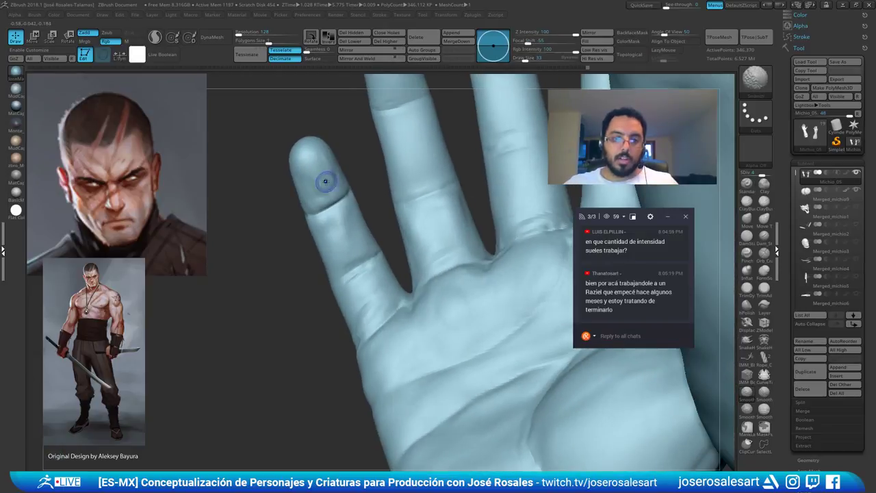
Smooth the little finger's middle segment on the palm side and add volume beside its top crease with the Standard brush
{"action": "right_click_drag", "start_coordinate": [356, 236], "coordinate": [344, 244]}
{"action": "left_click_drag", "start_coordinate": [352, 263], "coordinate": [334, 262], "text": "shift"}
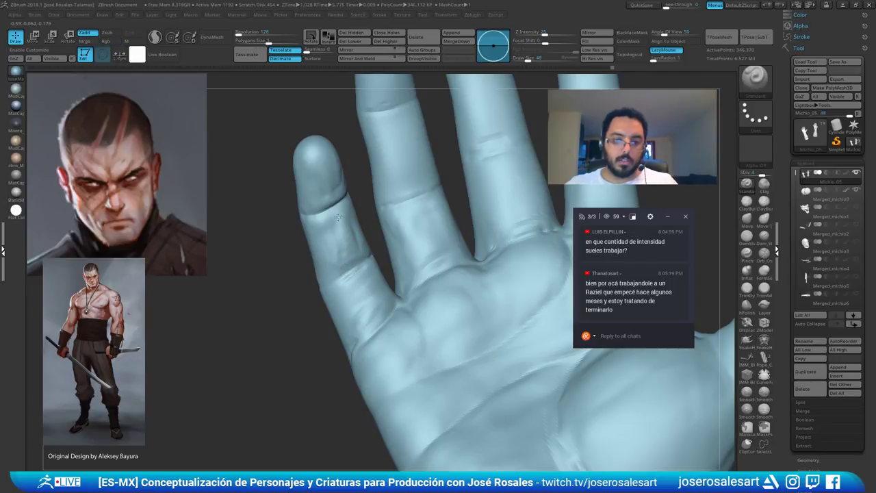
{"action": "left_click_drag", "start_coordinate": [343, 233], "coordinate": [360, 231], "text": "shift"}
{"action": "mouse_move", "coordinate": [360, 230]}
{"action": "right_mouse_down", "text": "ctrl"}
{"action": "mouse_move", "coordinate": [315, 260]}
{"action": "mouse_move", "coordinate": [325, 239]}
{"action": "right_mouse_up", "text": "ctrl"}
{"action": "mouse_move", "coordinate": [341, 198]}
{"action": "right_mouse_down"}
{"action": "mouse_move", "coordinate": [387, 200]}
{"action": "mouse_move", "coordinate": [340, 205]}
{"action": "right_mouse_up"}
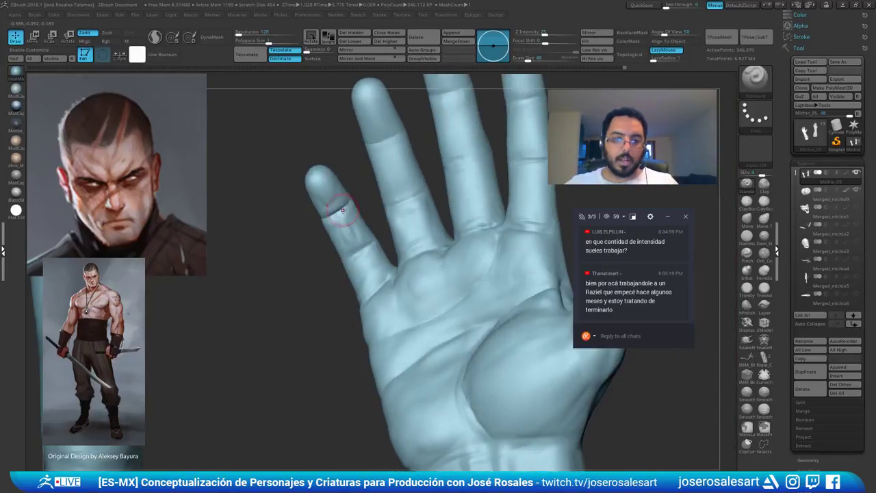
{"action": "left_click_drag", "start_coordinate": [334, 215], "coordinate": [346, 206]}
{"action": "mouse_move", "coordinate": [346, 207]}
{"action": "right_mouse_down"}
{"action": "mouse_move", "coordinate": [362, 195]}
{"action": "mouse_move", "coordinate": [310, 194]}
{"action": "right_mouse_up"}
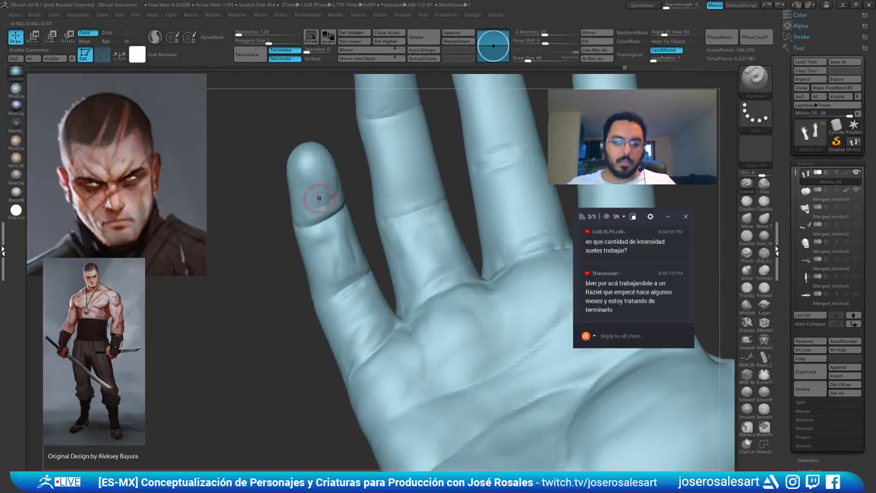
Shape the palm side of the ring fingertip above its top crease with the Standard brush and smooth it at a draw size of 51
{"action": "right_click_drag", "start_coordinate": [319, 198], "coordinate": [378, 233]}
{"action": "right_click_drag", "start_coordinate": [358, 109], "coordinate": [375, 153]}
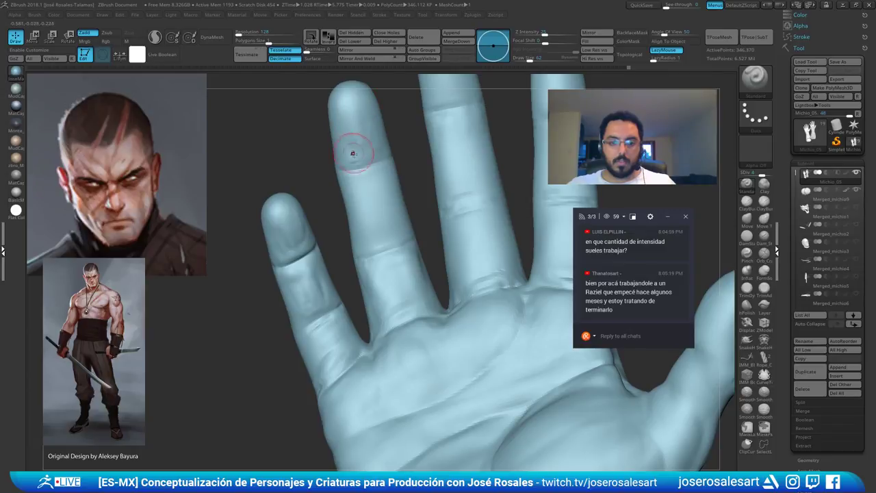
{"action": "mouse_move", "coordinate": [364, 135]}
{"action": "right_mouse_down", "text": "alt"}
{"action": "mouse_move", "coordinate": [368, 163]}
{"action": "mouse_move", "coordinate": [370, 151]}
{"action": "right_mouse_up", "text": "alt"}
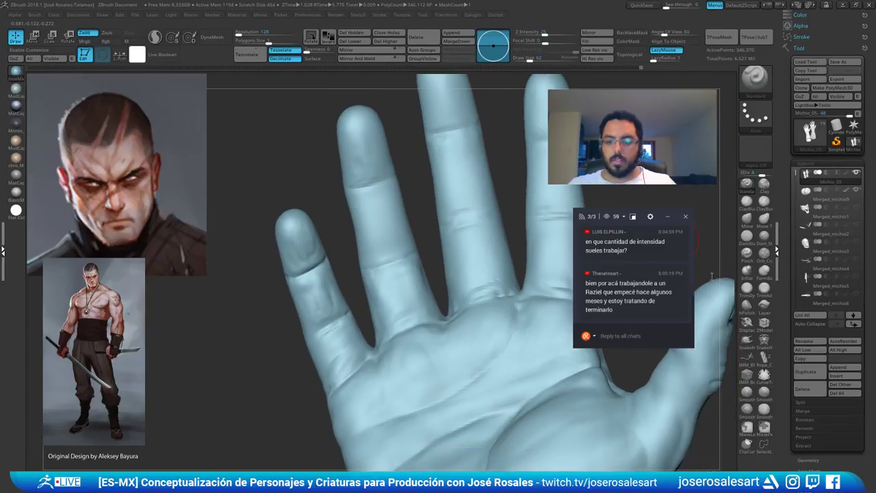
{"action": "mouse_move", "coordinate": [693, 311]}
{"action": "left_mouse_down"}
{"action": "mouse_move", "coordinate": [693, 300]}
{"action": "mouse_move", "coordinate": [694, 319]}
{"action": "left_mouse_up"}
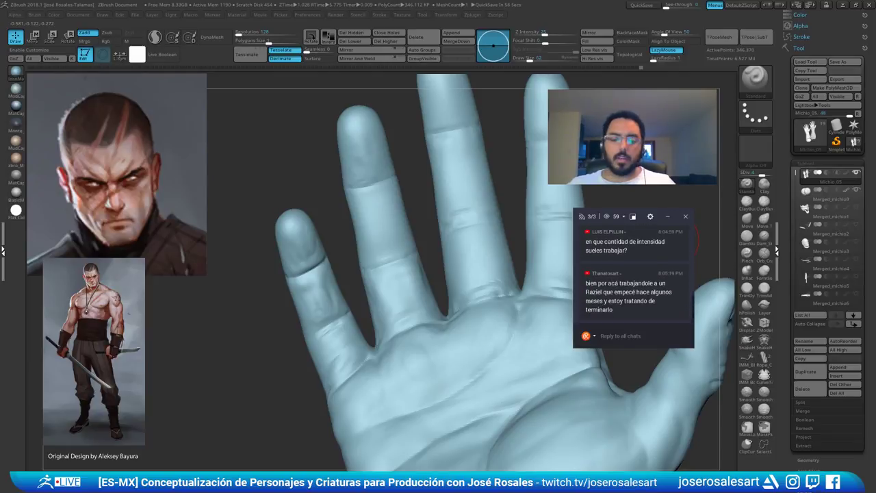
{"action": "right_click_drag", "start_coordinate": [371, 153], "coordinate": [385, 192], "text": "alt"}
{"action": "key", "text": "["}
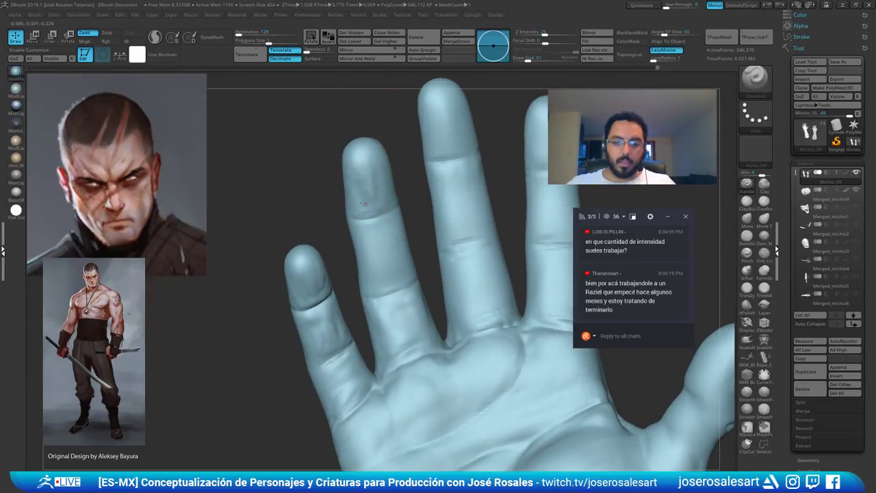
{"action": "mouse_move", "coordinate": [365, 211]}
{"action": "left_mouse_down", "text": "shift"}
{"action": "mouse_move", "coordinate": [365, 188]}
{"action": "mouse_move", "coordinate": [389, 207]}
{"action": "left_mouse_up", "text": "shift"}
{"action": "left_click_drag", "start_coordinate": [389, 205], "coordinate": [387, 181], "text": "shift"}
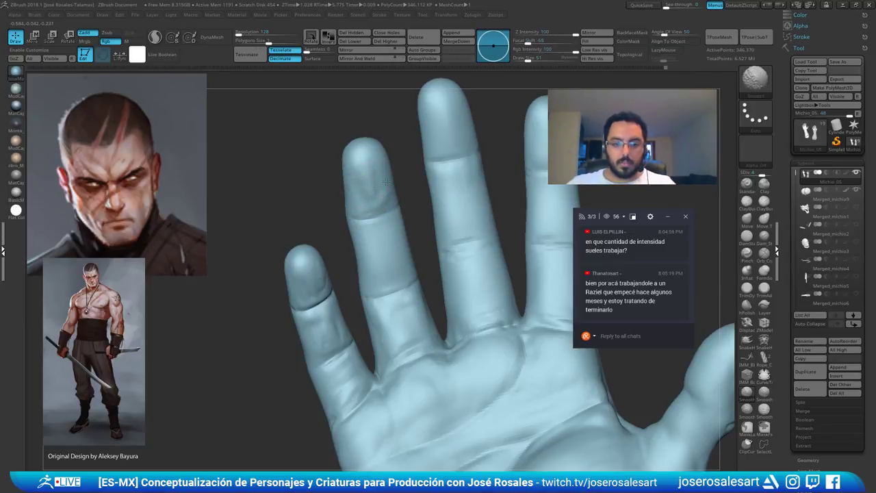
{"action": "right_click_drag", "start_coordinate": [379, 179], "coordinate": [368, 189]}
{"action": "left_click_drag", "start_coordinate": [369, 191], "coordinate": [377, 211]}
{"action": "mouse_move", "coordinate": [376, 211]}
{"action": "right_mouse_down"}
{"action": "mouse_move", "coordinate": [395, 207]}
{"action": "mouse_move", "coordinate": [365, 186]}
{"action": "right_mouse_up"}
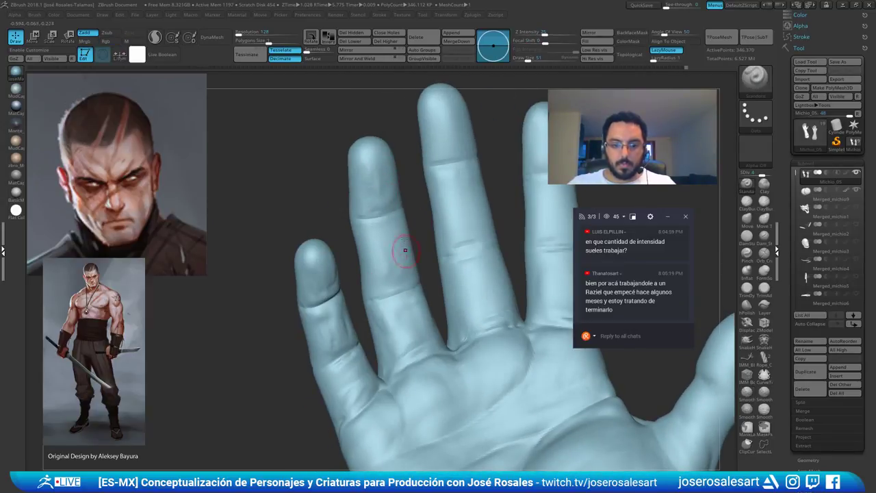
Build up the ring finger's middle segment with the ClayBuildup brush at a draw size of 65 and smooth the surface
{"action": "key", "text": "b"}
{"action": "key", "text": "c"}
{"action": "key", "text": "b"}
{"action": "mouse_move", "coordinate": [406, 250]}
{"action": "right_mouse_down"}
{"action": "mouse_move", "coordinate": [389, 257]}
{"action": "mouse_move", "coordinate": [402, 264]}
{"action": "mouse_move", "coordinate": [391, 265]}
{"action": "mouse_move", "coordinate": [376, 237]}
{"action": "right_mouse_up"}
{"action": "key", "text": "s"}
{"action": "key", "text": "s"}
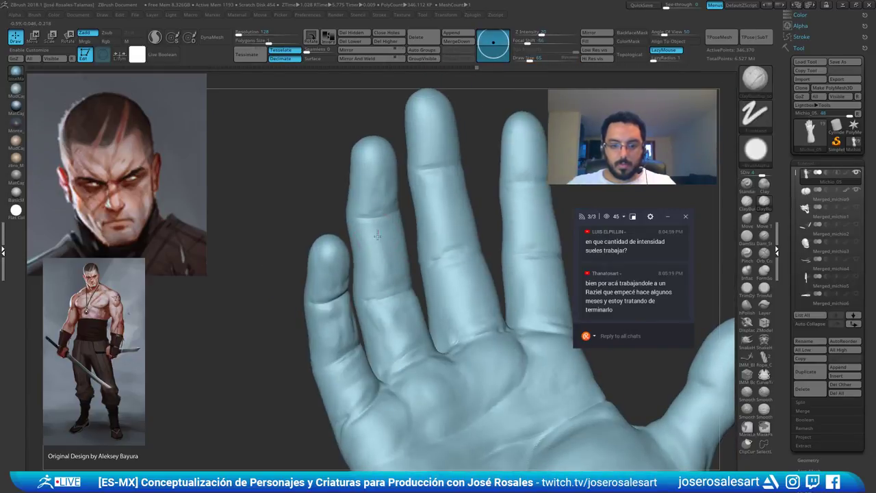
{"action": "right_click_drag", "start_coordinate": [383, 279], "coordinate": [385, 237]}
{"action": "left_click_drag", "start_coordinate": [385, 236], "coordinate": [389, 248], "text": "shift"}
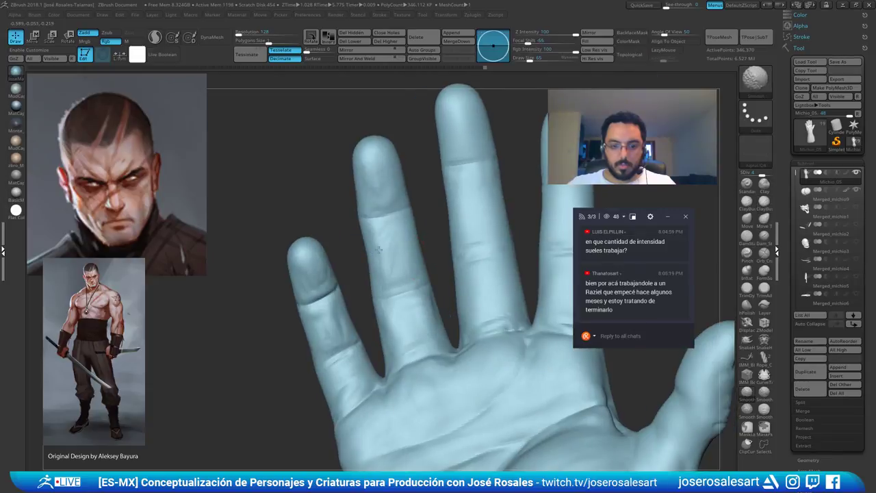
{"action": "right_click_drag", "start_coordinate": [389, 248], "coordinate": [402, 225]}
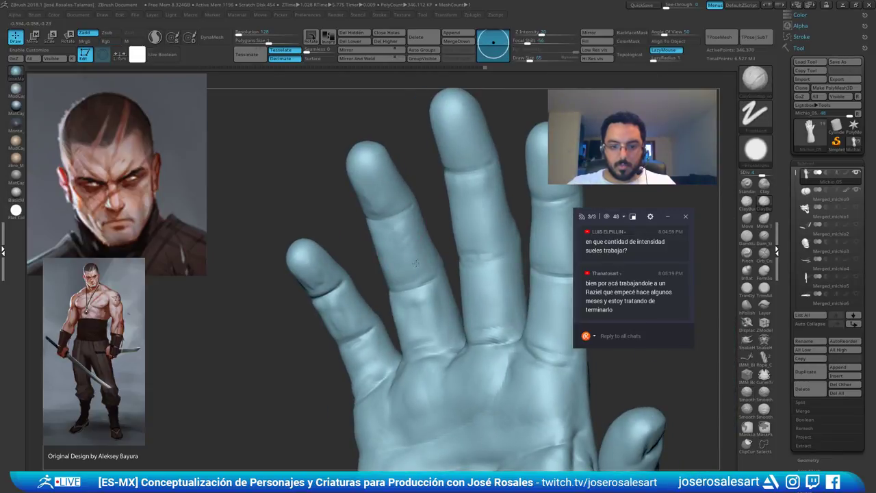
{"action": "left_click_drag", "start_coordinate": [416, 263], "coordinate": [411, 252]}
{"action": "right_click_drag", "start_coordinate": [402, 271], "coordinate": [414, 262]}
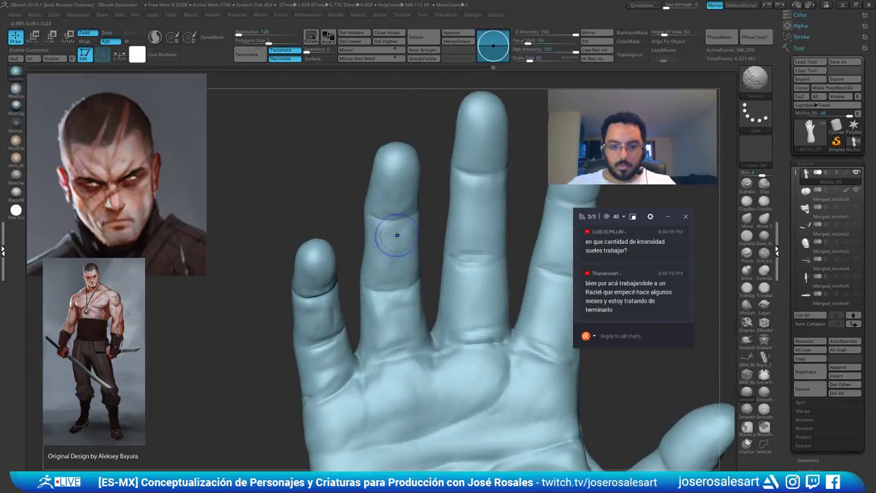
Define the ring finger's crease below the middle segment with the DamStandard brush at a draw size of 36
{"action": "key", "text": "2"}
{"action": "key", "text": "s"}
{"action": "left_click_drag", "start_coordinate": [413, 251], "coordinate": [410, 251]}
{"action": "mouse_move", "coordinate": [410, 250]}
{"action": "right_mouse_down", "text": "alt"}
{"action": "mouse_move", "coordinate": [421, 263]}
{"action": "mouse_move", "coordinate": [418, 291]}
{"action": "right_mouse_up", "text": "alt"}
{"action": "right_click_drag", "start_coordinate": [393, 226], "coordinate": [391, 195]}
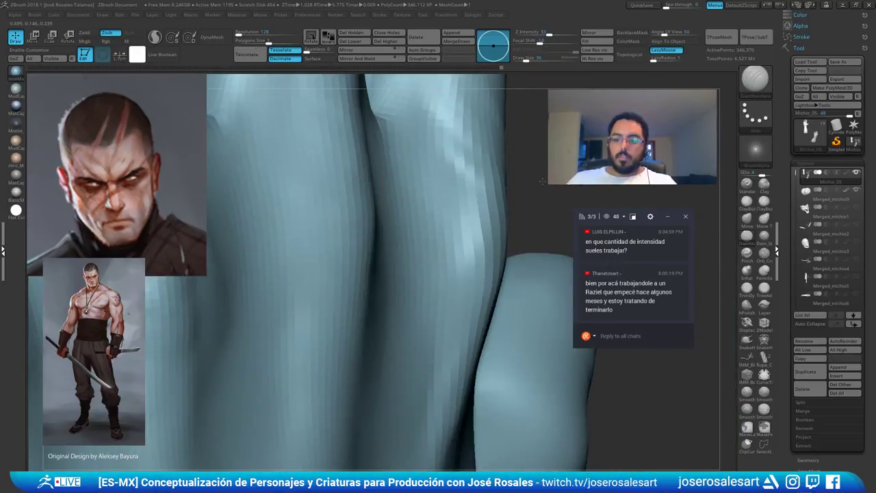
{"action": "left_click_drag", "start_coordinate": [542, 181], "coordinate": [580, 205]}
{"action": "left_click_drag", "start_coordinate": [294, 205], "coordinate": [336, 224]}
{"action": "right_click_drag", "start_coordinate": [412, 197], "coordinate": [439, 297], "text": "alt"}
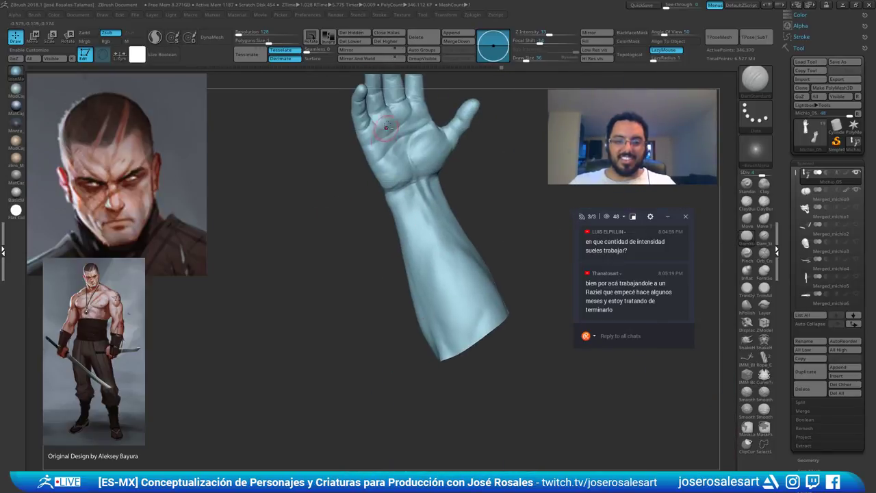
{"action": "right_click_drag", "start_coordinate": [387, 126], "coordinate": [411, 302], "text": "alt"}
{"action": "right_click_drag", "start_coordinate": [417, 119], "coordinate": [396, 251], "text": "alt"}
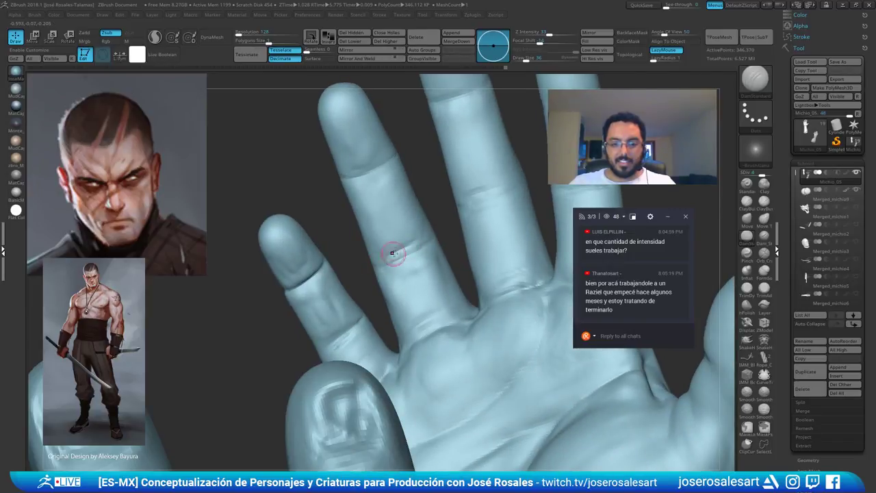
{"action": "mouse_move", "coordinate": [395, 171]}
{"action": "right_mouse_down"}
{"action": "mouse_move", "coordinate": [388, 147]}
{"action": "mouse_move", "coordinate": [396, 162]}
{"action": "right_mouse_up"}
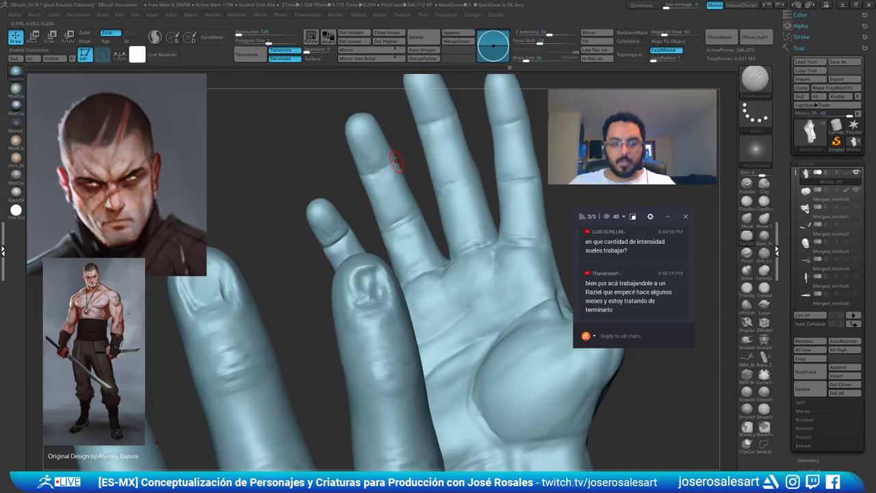
{"action": "mouse_move", "coordinate": [397, 162]}
{"action": "right_mouse_down"}
{"action": "mouse_move", "coordinate": [374, 168]}
{"action": "mouse_move", "coordinate": [370, 180]}
{"action": "mouse_move", "coordinate": [401, 222]}
{"action": "right_mouse_up"}
Add volume to the upper part of the ring finger's middle segment, switching from the Standard to the ClayBuildup brush
{"action": "key", "text": "b"}
{"action": "key", "text": "s"}
{"action": "key", "text": "t"}
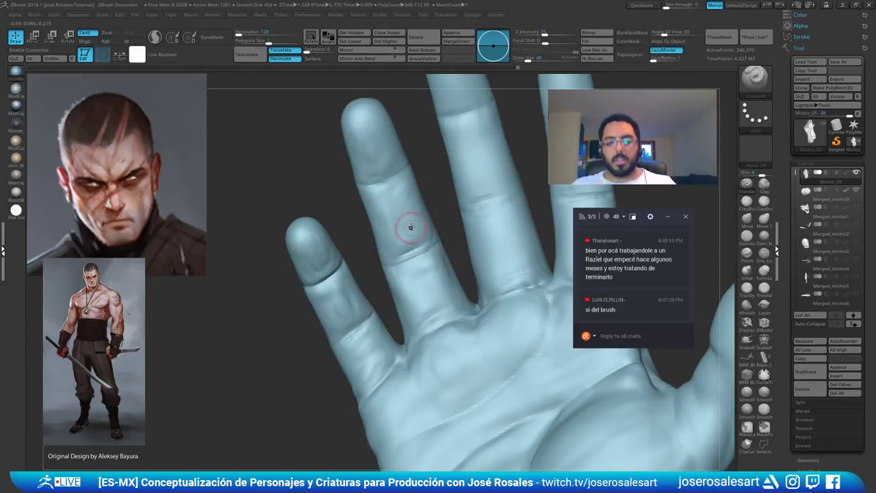
{"action": "right_click_drag", "start_coordinate": [407, 225], "coordinate": [421, 130]}
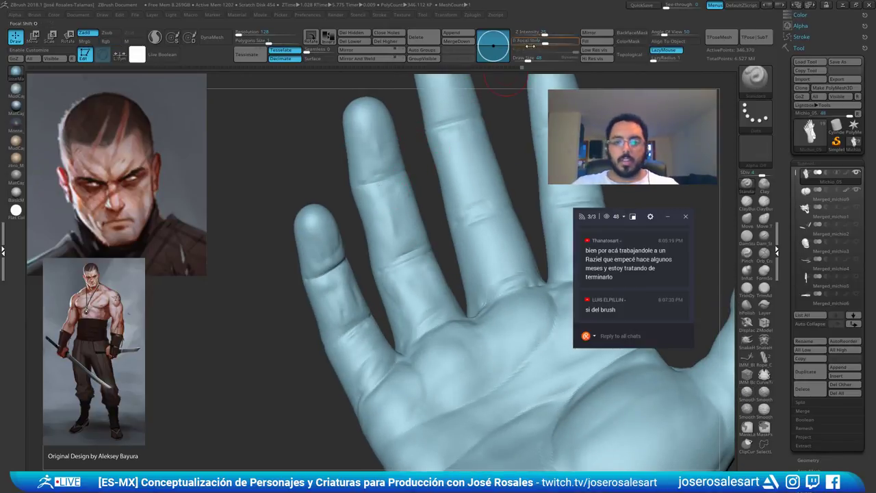
{"action": "mouse_move", "coordinate": [401, 251]}
{"action": "right_mouse_down"}
{"action": "mouse_move", "coordinate": [392, 224]}
{"action": "mouse_move", "coordinate": [386, 233]}
{"action": "right_mouse_up"}
{"action": "key", "text": "b"}
{"action": "key", "text": "c"}
{"action": "key", "text": "b"}
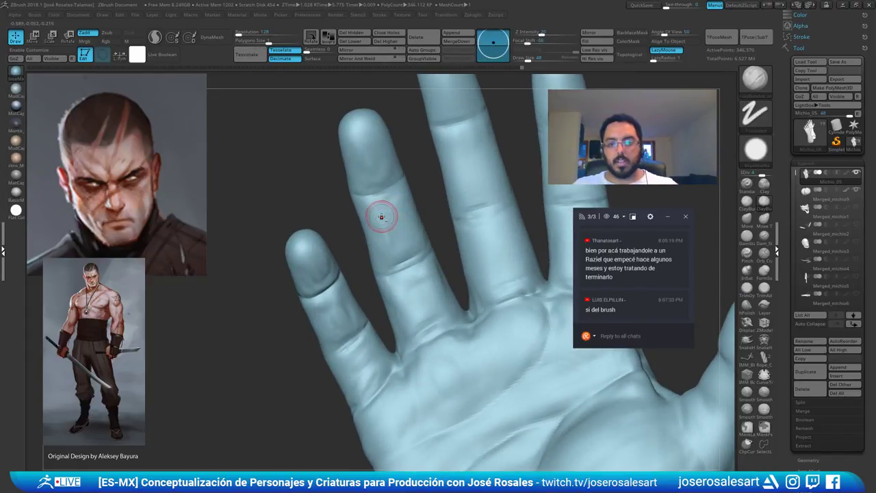
{"action": "left_click_drag", "start_coordinate": [385, 221], "coordinate": [402, 198]}
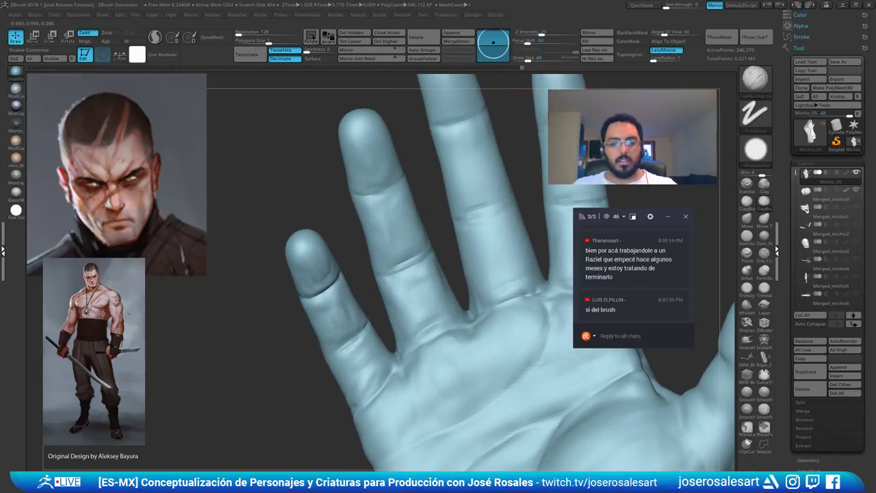
Return to the Standard brush and shape the side of the ring finger's middle segment
{"action": "key", "text": "b"}
{"action": "key", "text": "s"}
{"action": "key", "text": "t"}
{"action": "mouse_move", "coordinate": [402, 192]}
{"action": "right_mouse_down", "text": "ctrl"}
{"action": "mouse_move", "coordinate": [413, 200]}
{"action": "mouse_move", "coordinate": [412, 186]}
{"action": "right_mouse_up", "text": "ctrl"}
{"action": "left_click_drag", "start_coordinate": [430, 220], "coordinate": [442, 239]}
{"action": "mouse_move", "coordinate": [442, 240]}
{"action": "right_mouse_down", "text": "ctrl"}
{"action": "mouse_move", "coordinate": [438, 252]}
{"action": "mouse_move", "coordinate": [409, 220]}
{"action": "right_mouse_up", "text": "ctrl"}
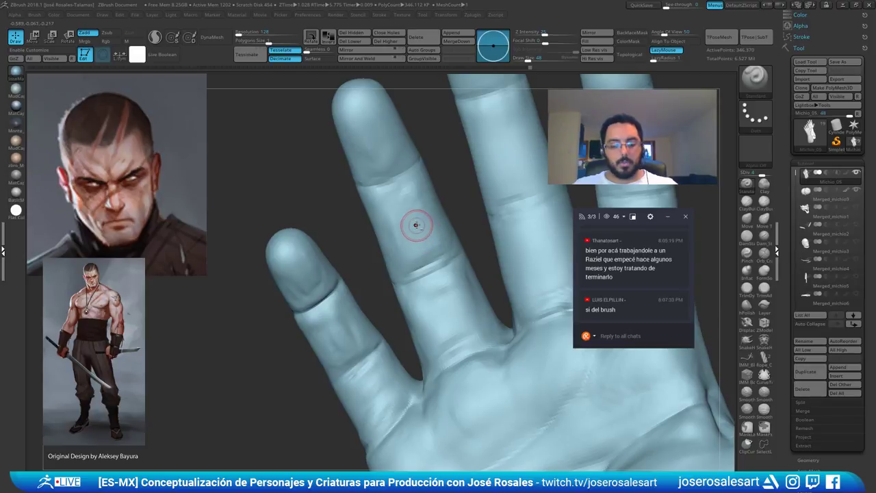
Try building up the ring finger's middle segment and fingertip pad with the ClayBuildup brush
{"action": "key", "text": "b"}
{"action": "key", "text": "c"}
{"action": "key", "text": "b"}
{"action": "left_click_drag", "start_coordinate": [411, 219], "coordinate": [415, 245]}
{"action": "key", "text": "ctrl+z"}
{"action": "mouse_move", "coordinate": [362, 149]}
{"action": "right_mouse_down", "text": "alt"}
{"action": "mouse_move", "coordinate": [363, 176]}
{"action": "mouse_move", "coordinate": [363, 164]}
{"action": "right_mouse_up", "text": "alt"}
{"action": "right_click_drag", "start_coordinate": [363, 164], "coordinate": [367, 163]}
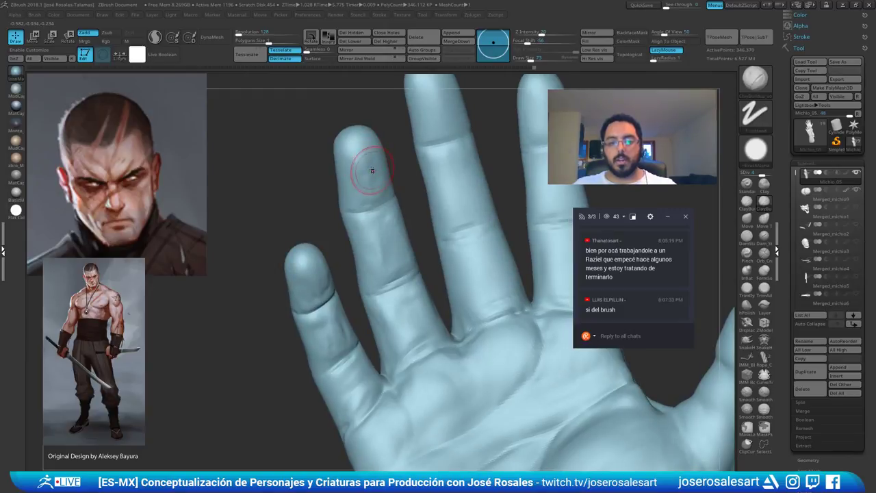
{"action": "left_click_drag", "start_coordinate": [370, 180], "coordinate": [367, 191]}
{"action": "key", "text": "ctrl+z"}
Smooth the ring fingertip and shape the skin above the finger's middle crease with the Standard brush at a draw size of 65
{"action": "right_click_drag", "start_coordinate": [381, 233], "coordinate": [376, 267], "text": "ctrl"}
{"action": "left_click_drag", "start_coordinate": [356, 129], "coordinate": [363, 135], "text": "shift"}
{"action": "key", "text": "1"}
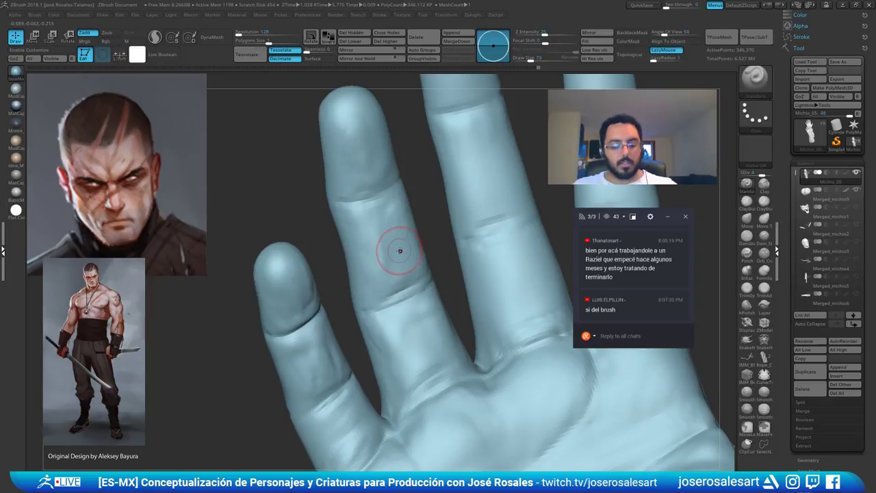
{"action": "mouse_move", "coordinate": [401, 248]}
{"action": "right_mouse_down"}
{"action": "mouse_move", "coordinate": [386, 227]}
{"action": "mouse_move", "coordinate": [397, 231]}
{"action": "right_mouse_up"}
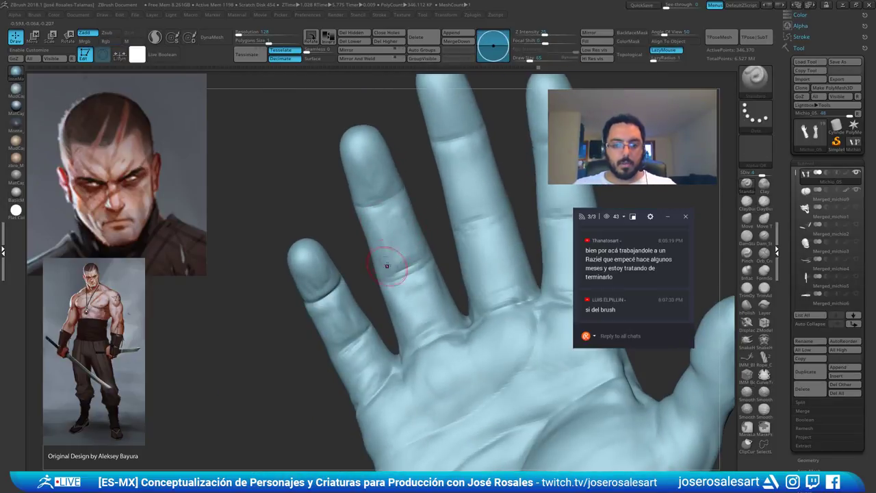
{"action": "left_click_drag", "start_coordinate": [386, 265], "coordinate": [411, 245]}
{"action": "right_click_drag", "start_coordinate": [411, 244], "coordinate": [402, 256]}
{"action": "mouse_move", "coordinate": [414, 249]}
{"action": "left_mouse_down", "text": "shift"}
{"action": "mouse_move", "coordinate": [400, 226]}
{"action": "mouse_move", "coordinate": [400, 247]}
{"action": "left_mouse_up", "text": "shift"}
{"action": "mouse_move", "coordinate": [401, 246]}
{"action": "right_mouse_down", "text": "ctrl"}
{"action": "mouse_move", "coordinate": [386, 210]}
{"action": "mouse_move", "coordinate": [328, 205]}
{"action": "mouse_move", "coordinate": [421, 195]}
{"action": "mouse_move", "coordinate": [442, 213]}
{"action": "mouse_move", "coordinate": [494, 207]}
{"action": "mouse_move", "coordinate": [404, 192]}
{"action": "mouse_move", "coordinate": [405, 239]}
{"action": "right_mouse_up", "text": "ctrl"}
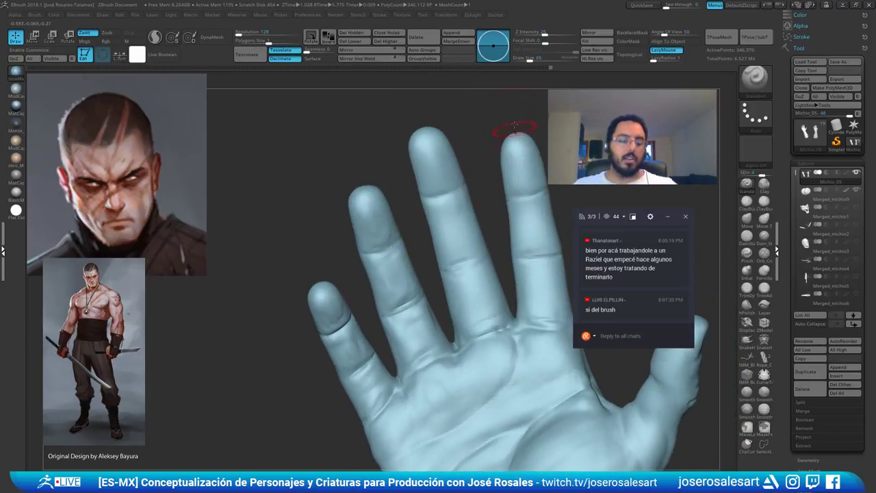
Lower the Standard brush's Z Intensity to 2 and raise it back to about 24
{"action": "right_click_drag", "start_coordinate": [458, 209], "coordinate": [420, 209], "text": "alt"}
{"action": "key", "text": "u"}
{"action": "key", "text": "u"}
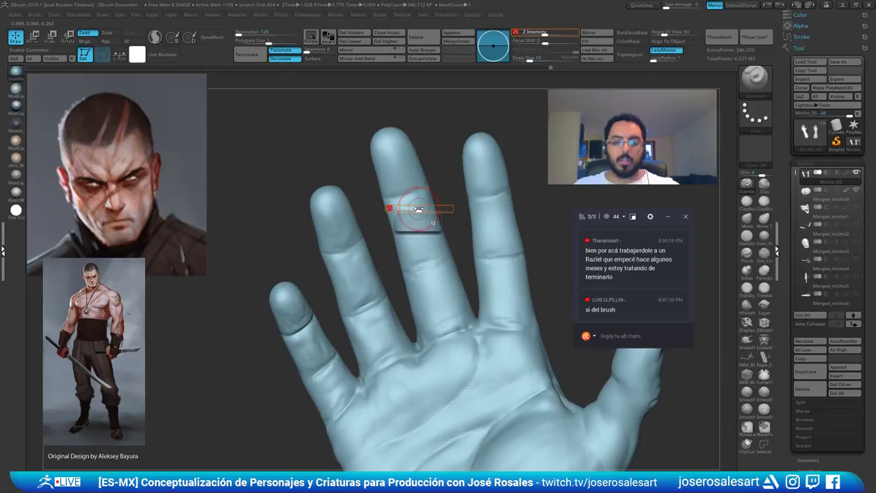
{"action": "left_click_drag", "start_coordinate": [419, 208], "coordinate": [393, 210]}
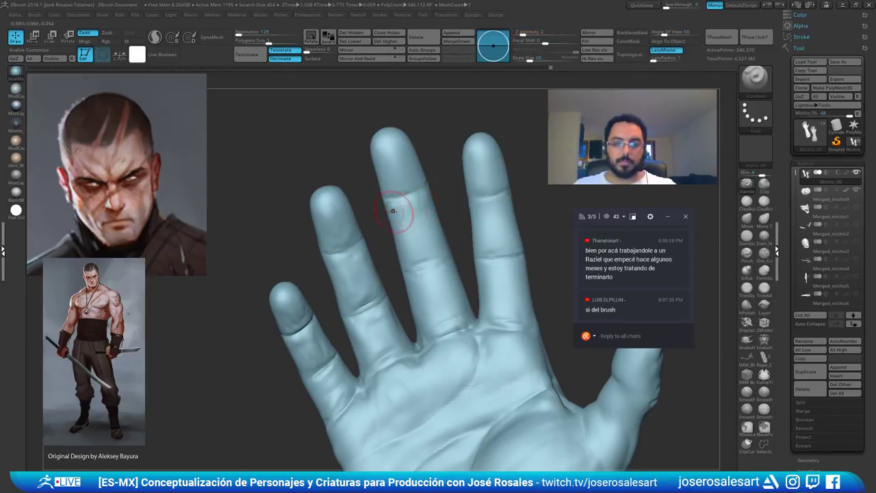
{"action": "right_click_drag", "start_coordinate": [425, 217], "coordinate": [413, 235], "text": "alt"}
{"action": "left_click_drag", "start_coordinate": [413, 235], "coordinate": [434, 240]}
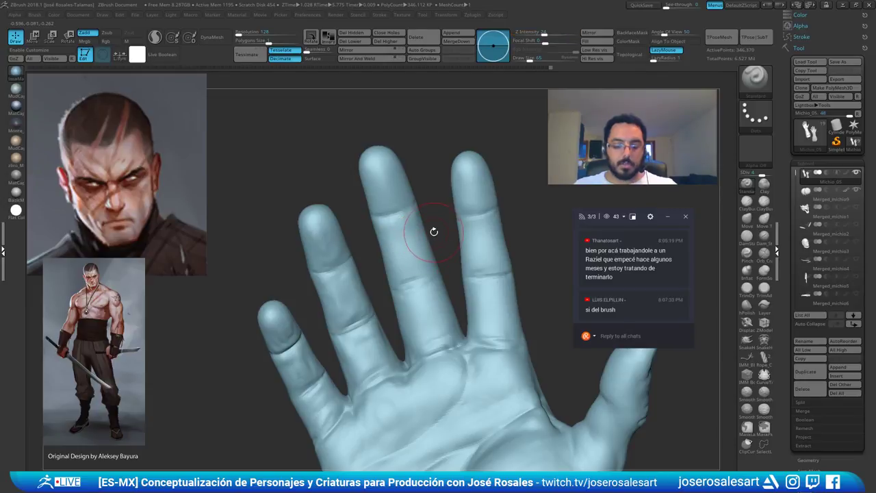
{"action": "key", "text": "u"}
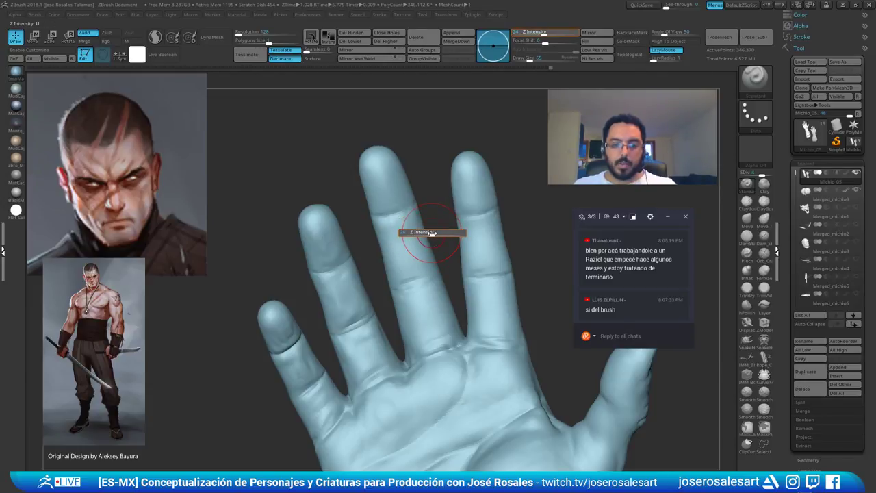
Build up the base segment of the middle finger with the ClayBuildup brush and smooth it at a draw size of 69
{"action": "left_click_drag", "start_coordinate": [428, 229], "coordinate": [419, 250], "text": "alt"}
{"action": "key", "text": "b"}
{"action": "key", "text": "c"}
{"action": "key", "text": "b"}
{"action": "mouse_move", "coordinate": [348, 260]}
{"action": "left_mouse_down", "text": "alt"}
{"action": "mouse_move", "coordinate": [347, 209]}
{"action": "mouse_move", "coordinate": [397, 212]}
{"action": "mouse_move", "coordinate": [369, 239]}
{"action": "left_mouse_up", "text": "alt"}
{"action": "key", "text": "bracketleft"}
{"action": "key", "text": "bracketleft"}
{"action": "mouse_move", "coordinate": [401, 286]}
{"action": "left_mouse_down"}
{"action": "mouse_move", "coordinate": [391, 272]}
{"action": "mouse_move", "coordinate": [370, 272]}
{"action": "mouse_move", "coordinate": [388, 259]}
{"action": "mouse_move", "coordinate": [364, 270]}
{"action": "left_mouse_up"}
{"action": "key", "text": "s"}
{"action": "left_click", "coordinate": [385, 268]}
{"action": "mouse_move", "coordinate": [387, 286]}
{"action": "right_mouse_down", "text": "ctrl"}
{"action": "mouse_move", "coordinate": [376, 273]}
{"action": "mouse_move", "coordinate": [382, 283]}
{"action": "right_mouse_up", "text": "ctrl"}
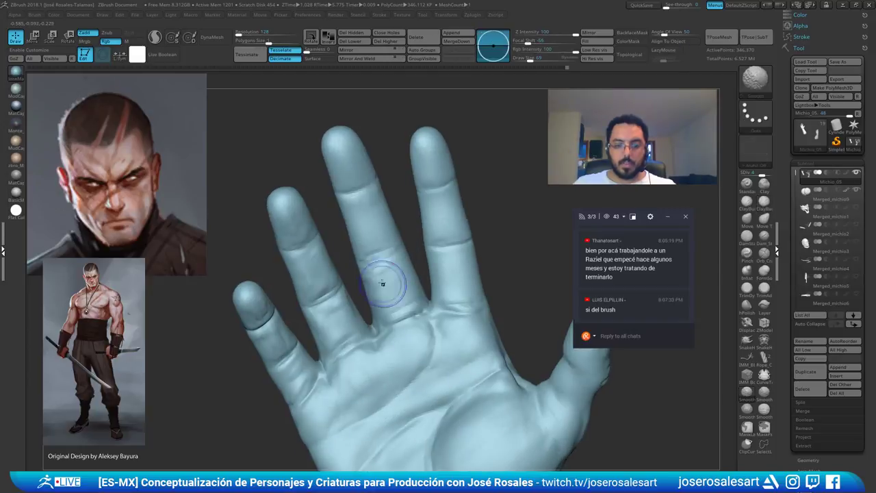
Smooth the palm side of the middle finger's base segment
{"action": "left_click_drag", "start_coordinate": [382, 283], "coordinate": [393, 283], "text": "shift"}
{"action": "mouse_move", "coordinate": [392, 284]}
{"action": "right_mouse_down"}
{"action": "mouse_move", "coordinate": [394, 264]}
{"action": "mouse_move", "coordinate": [409, 259]}
{"action": "right_mouse_up"}
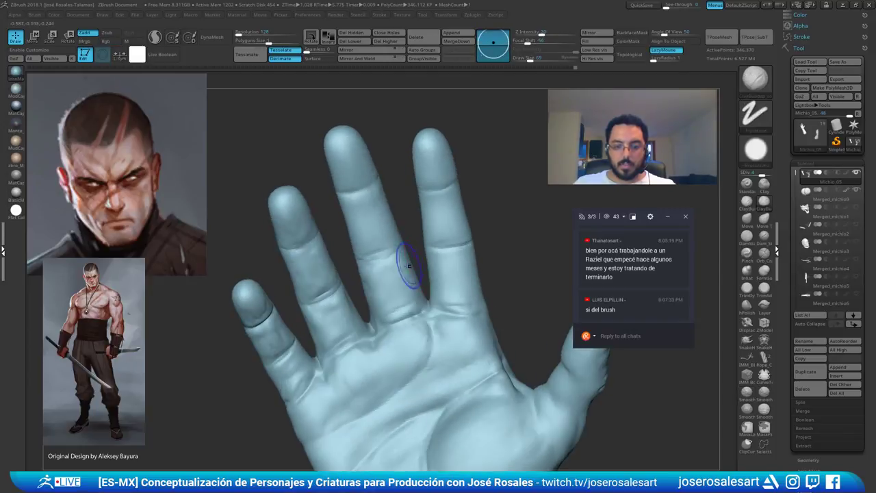
{"action": "left_click_drag", "start_coordinate": [404, 266], "coordinate": [383, 289], "text": "shift"}
Build up the middle segment of the middle finger with the ClayBuildup brush and smooth it at a draw size of 69
{"action": "mouse_move", "coordinate": [385, 293]}
{"action": "right_mouse_down"}
{"action": "mouse_move", "coordinate": [380, 312]}
{"action": "mouse_move", "coordinate": [375, 263]}
{"action": "right_mouse_up"}
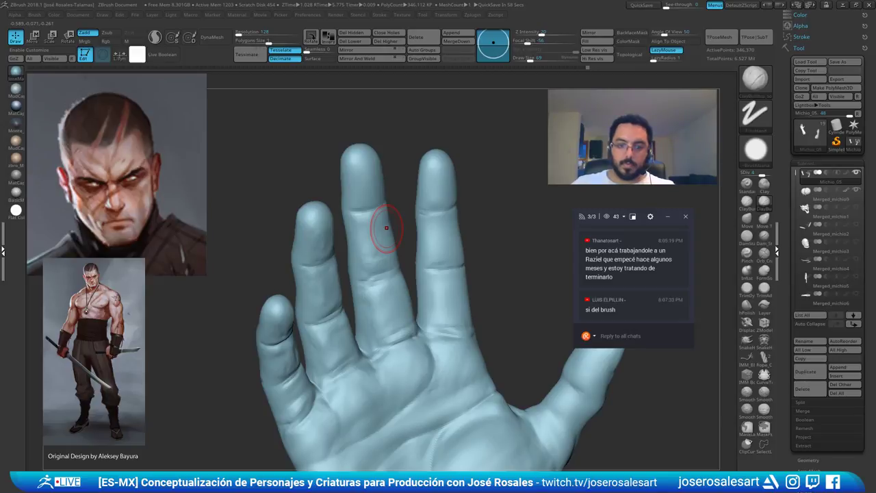
{"action": "right_click_drag", "start_coordinate": [342, 218], "coordinate": [323, 214]}
{"action": "mouse_move", "coordinate": [416, 231]}
{"action": "right_mouse_down"}
{"action": "mouse_move", "coordinate": [380, 254]}
{"action": "mouse_move", "coordinate": [419, 251]}
{"action": "mouse_move", "coordinate": [371, 253]}
{"action": "mouse_move", "coordinate": [367, 244]}
{"action": "mouse_move", "coordinate": [382, 238]}
{"action": "right_mouse_up"}
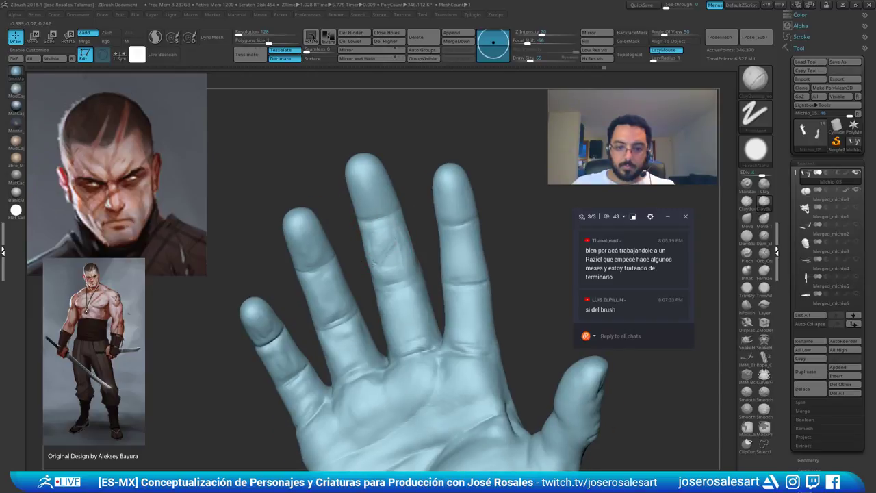
{"action": "mouse_move", "coordinate": [385, 273]}
{"action": "right_mouse_down"}
{"action": "mouse_move", "coordinate": [380, 248]}
{"action": "mouse_move", "coordinate": [391, 258]}
{"action": "right_mouse_up"}
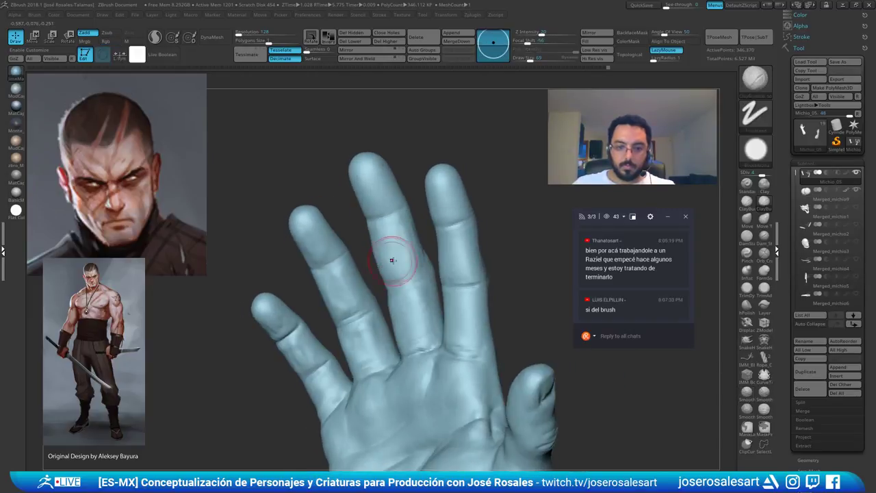
{"action": "left_click_drag", "start_coordinate": [391, 258], "coordinate": [411, 263], "text": "shift"}
{"action": "mouse_move", "coordinate": [411, 263]}
{"action": "right_mouse_down"}
{"action": "mouse_move", "coordinate": [353, 288]}
{"action": "mouse_move", "coordinate": [337, 282]}
{"action": "mouse_move", "coordinate": [388, 248]}
{"action": "right_mouse_up"}
{"action": "left_click_drag", "start_coordinate": [386, 239], "coordinate": [381, 244], "text": "shift"}
{"action": "right_click_drag", "start_coordinate": [378, 244], "coordinate": [384, 242]}
{"action": "left_click_drag", "start_coordinate": [385, 243], "coordinate": [378, 241], "text": "shift"}
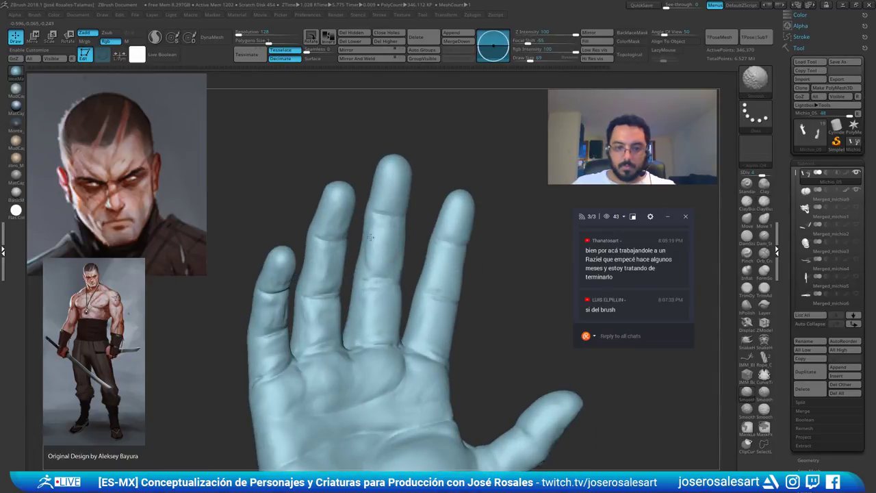
Subdivide the hand mesh to subdivision level 5
{"action": "mouse_move", "coordinate": [381, 245]}
{"action": "right_mouse_down", "text": "ctrl"}
{"action": "mouse_move", "coordinate": [378, 235]}
{"action": "mouse_move", "coordinate": [440, 237]}
{"action": "mouse_move", "coordinate": [445, 206]}
{"action": "mouse_move", "coordinate": [397, 172]}
{"action": "mouse_move", "coordinate": [364, 218]}
{"action": "mouse_move", "coordinate": [389, 159]}
{"action": "right_mouse_up", "text": "ctrl"}
{"action": "key", "text": "ctrl+d"}
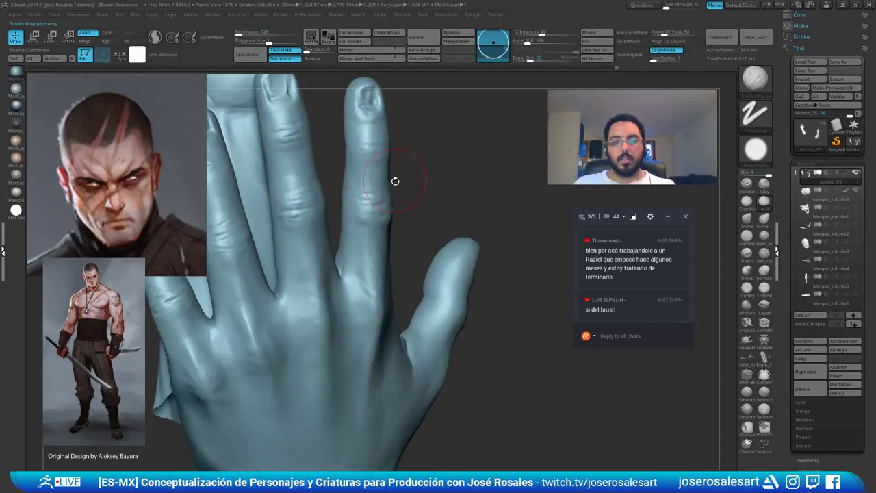
{"action": "right_click_drag", "start_coordinate": [395, 181], "coordinate": [531, 248], "text": "alt"}
{"action": "right_click_drag", "start_coordinate": [415, 154], "coordinate": [426, 221], "text": "alt"}
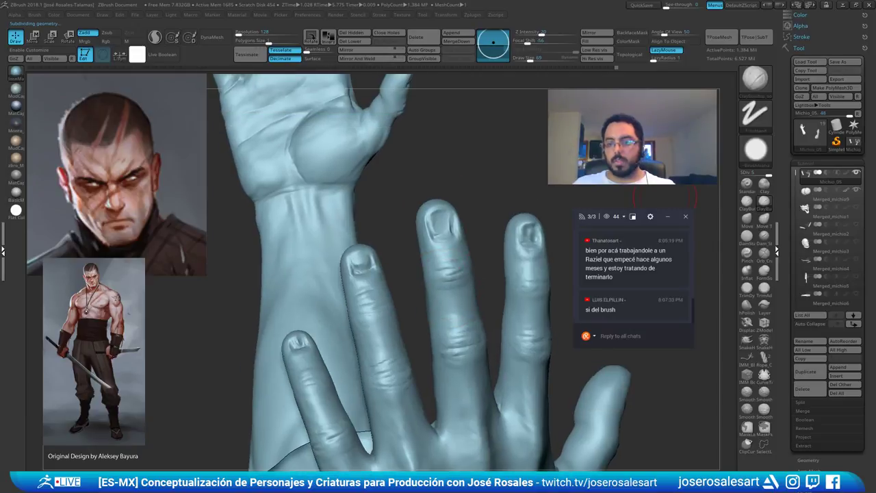
{"action": "left_click", "coordinate": [595, 220]}
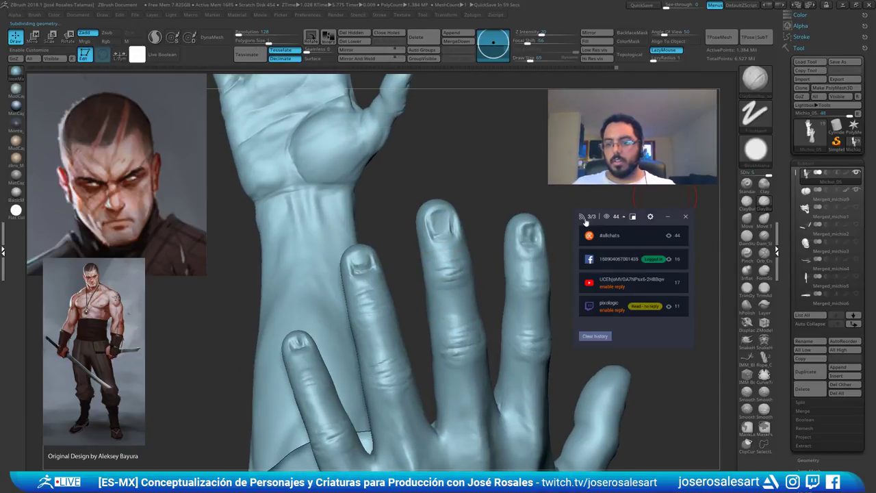
{"action": "left_click", "coordinate": [593, 217]}
Carve the crease between the middle finger's base and middle segments with the DamStandard brush at a draw size of 30
{"action": "mouse_move", "coordinate": [404, 137]}
{"action": "right_mouse_down"}
{"action": "mouse_move", "coordinate": [298, 89]}
{"action": "mouse_move", "coordinate": [314, 233]}
{"action": "mouse_move", "coordinate": [302, 109]}
{"action": "right_mouse_up"}
{"action": "mouse_move", "coordinate": [301, 109]}
{"action": "right_mouse_down", "text": "alt"}
{"action": "mouse_move", "coordinate": [305, 187]}
{"action": "mouse_move", "coordinate": [331, 205]}
{"action": "right_mouse_up", "text": "alt"}
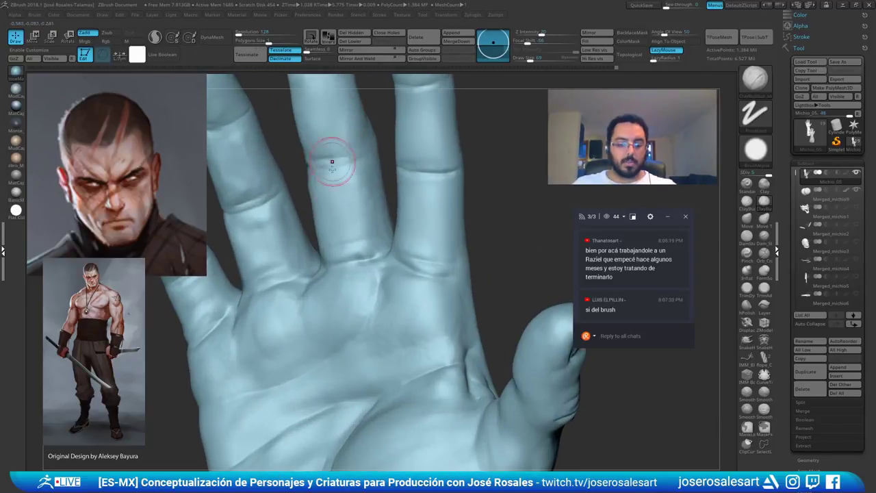
{"action": "key", "text": "b"}
{"action": "key", "text": "d"}
{"action": "key", "text": "s"}
{"action": "key", "text": "s"}
{"action": "left_click_drag", "start_coordinate": [339, 192], "coordinate": [333, 192]}
{"action": "right_click_drag", "start_coordinate": [333, 192], "coordinate": [325, 176]}
{"action": "left_click_drag", "start_coordinate": [303, 170], "coordinate": [330, 167]}
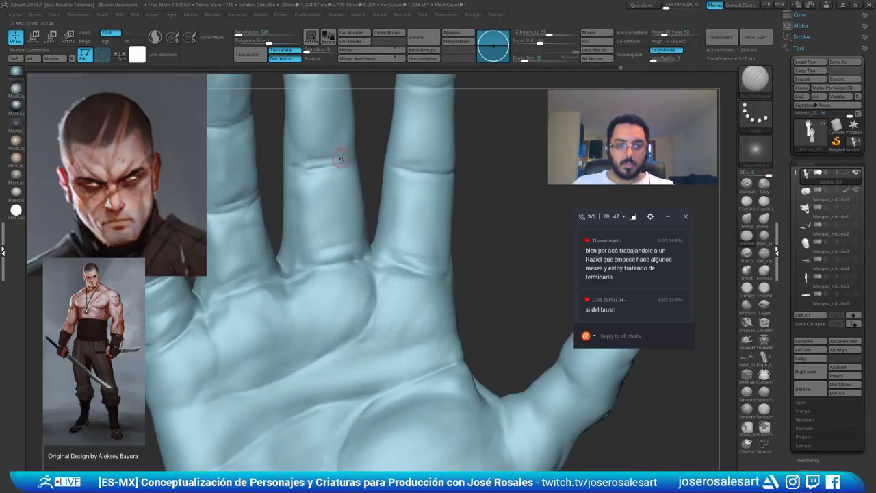
Sharpen the crease where the middle finger meets the palm with the DamStandard brush at a draw size of 30
{"action": "right_click_drag", "start_coordinate": [318, 273], "coordinate": [341, 292], "text": "alt"}
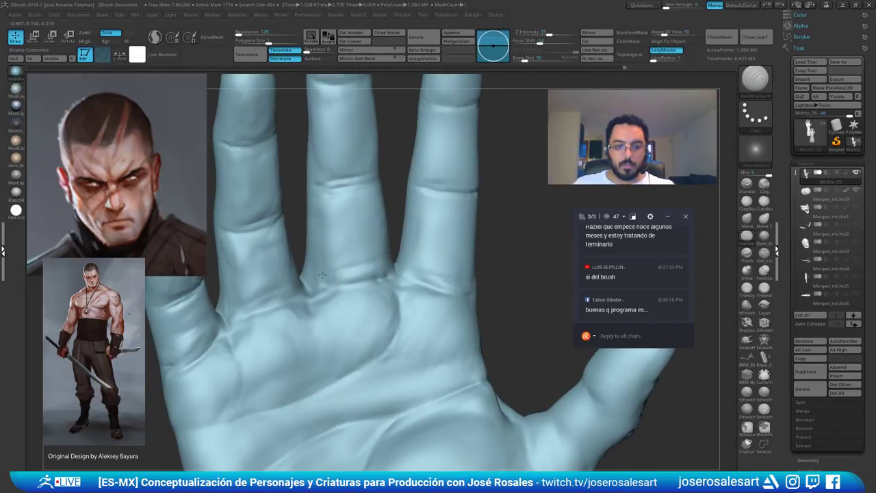
{"action": "left_click_drag", "start_coordinate": [353, 265], "coordinate": [373, 257]}
{"action": "mouse_move", "coordinate": [373, 258]}
{"action": "right_mouse_down"}
{"action": "mouse_move", "coordinate": [391, 272]}
{"action": "mouse_move", "coordinate": [376, 251]}
{"action": "mouse_move", "coordinate": [397, 264]}
{"action": "right_mouse_up"}
{"action": "left_click_drag", "start_coordinate": [387, 277], "coordinate": [402, 277]}
{"action": "right_click_drag", "start_coordinate": [403, 277], "coordinate": [367, 272]}
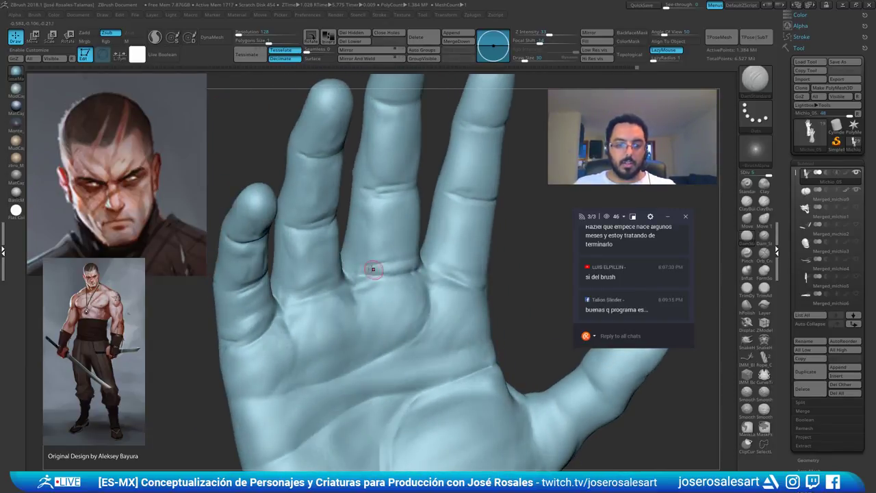
{"action": "right_click_drag", "start_coordinate": [409, 250], "coordinate": [394, 255]}
{"action": "mouse_move", "coordinate": [393, 255]}
{"action": "right_mouse_down", "text": "ctrl"}
{"action": "mouse_move", "coordinate": [374, 236]}
{"action": "mouse_move", "coordinate": [353, 282]}
{"action": "mouse_move", "coordinate": [349, 268]}
{"action": "mouse_move", "coordinate": [335, 266]}
{"action": "mouse_move", "coordinate": [362, 264]}
{"action": "right_mouse_up", "text": "ctrl"}
{"action": "left_click_drag", "start_coordinate": [363, 264], "coordinate": [392, 261]}
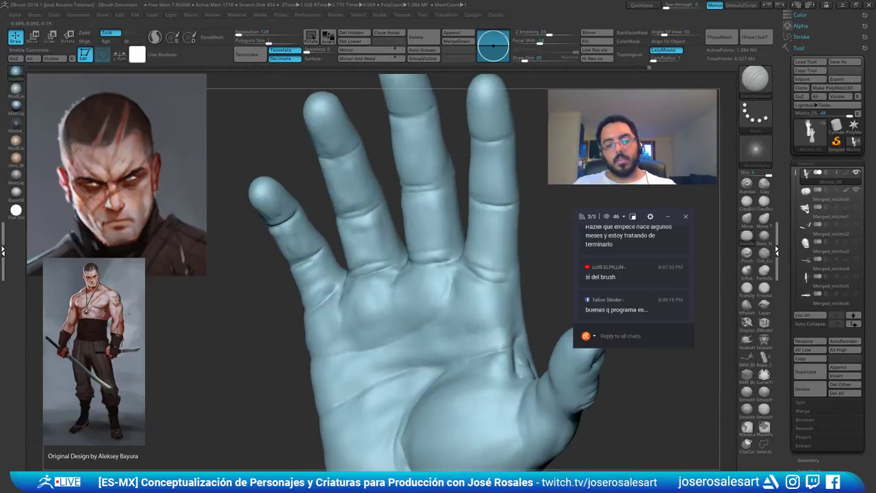
Build up the skin around the crease at the ring finger's base with the ClayBuildup brush at a draw size of 42
{"action": "right_click_drag", "start_coordinate": [407, 254], "coordinate": [399, 249]}
{"action": "mouse_move", "coordinate": [400, 250]}
{"action": "right_mouse_down", "text": "ctrl"}
{"action": "mouse_move", "coordinate": [398, 223]}
{"action": "mouse_move", "coordinate": [393, 232]}
{"action": "mouse_move", "coordinate": [415, 206]}
{"action": "mouse_move", "coordinate": [392, 229]}
{"action": "mouse_move", "coordinate": [436, 227]}
{"action": "right_mouse_up", "text": "ctrl"}
{"action": "right_click_drag", "start_coordinate": [436, 228], "coordinate": [448, 256], "text": "ctrl"}
{"action": "key", "text": "b"}
{"action": "key", "text": "c"}
{"action": "key", "text": "b"}
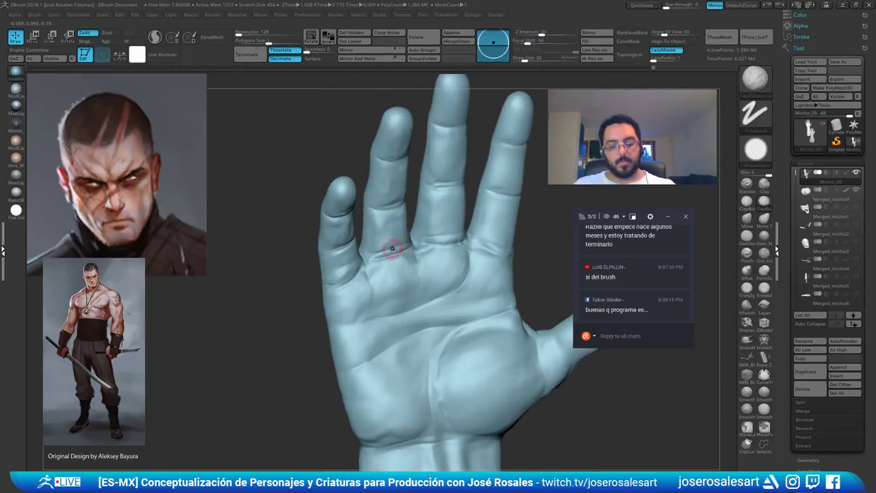
{"action": "right_click_drag", "start_coordinate": [391, 248], "coordinate": [391, 240], "text": "ctrl"}
{"action": "key", "text": "s"}
{"action": "left_click_drag", "start_coordinate": [391, 241], "coordinate": [396, 242]}
{"action": "mouse_move", "coordinate": [408, 225]}
{"action": "right_mouse_down", "text": "ctrl"}
{"action": "mouse_move", "coordinate": [417, 241]}
{"action": "mouse_move", "coordinate": [383, 232]}
{"action": "right_mouse_up", "text": "ctrl"}
{"action": "left_click_drag", "start_coordinate": [371, 245], "coordinate": [359, 250]}
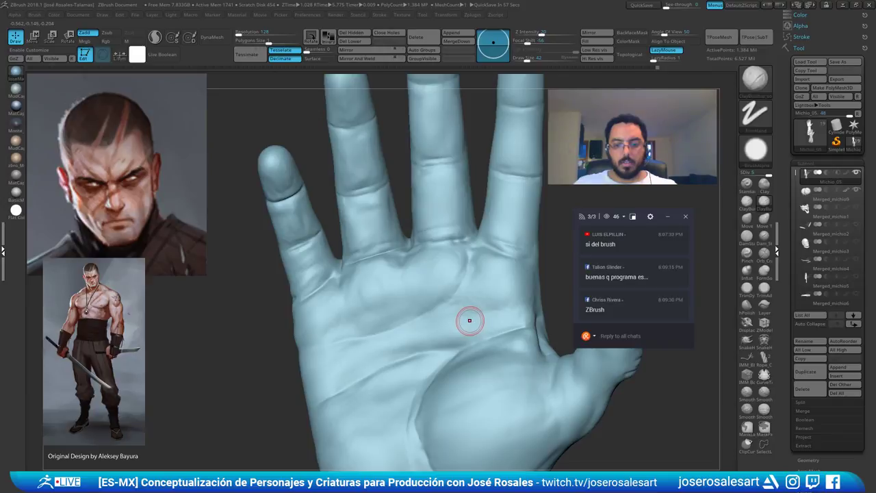
Try a ClayBuildup stroke on the middle fingertip at a draw size of 65
{"action": "mouse_move", "coordinate": [320, 157]}
{"action": "left_mouse_down"}
{"action": "mouse_move", "coordinate": [396, 176]}
{"action": "mouse_move", "coordinate": [415, 206]}
{"action": "left_mouse_up"}
{"action": "mouse_move", "coordinate": [378, 183]}
{"action": "left_mouse_down"}
{"action": "mouse_move", "coordinate": [352, 227]}
{"action": "mouse_move", "coordinate": [365, 228]}
{"action": "left_mouse_up"}
{"action": "key", "text": "bracketright"}
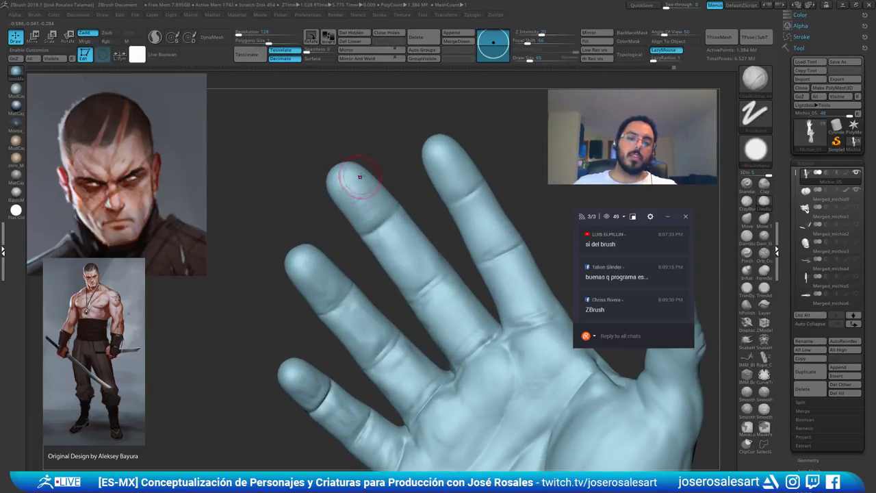
{"action": "mouse_move", "coordinate": [388, 179]}
{"action": "left_mouse_down"}
{"action": "mouse_move", "coordinate": [432, 193]}
{"action": "mouse_move", "coordinate": [398, 182]}
{"action": "left_mouse_up"}
{"action": "key", "text": "ctrl+z"}
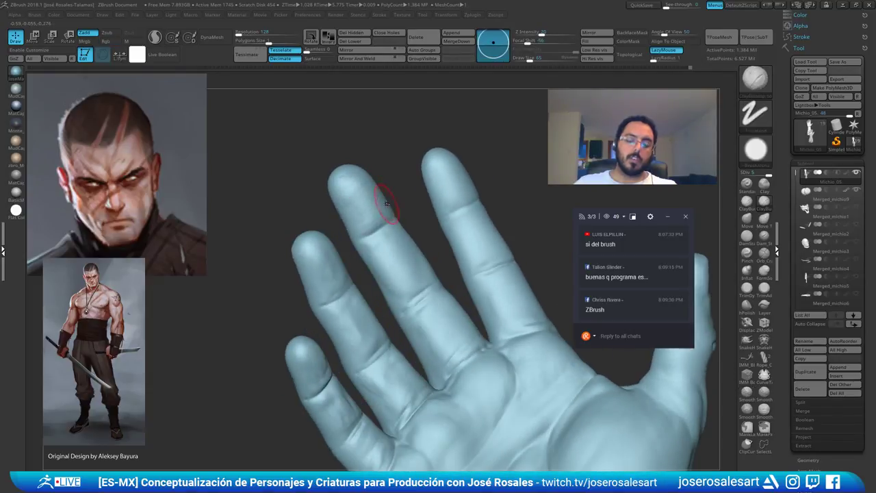
Shape the middle fingertip pad with the Standard brush, using draw sizes of 45 and 58
{"action": "key", "text": "s"}
{"action": "left_click_drag", "start_coordinate": [376, 210], "coordinate": [353, 187]}
{"action": "left_click_drag", "start_coordinate": [414, 185], "coordinate": [378, 186]}
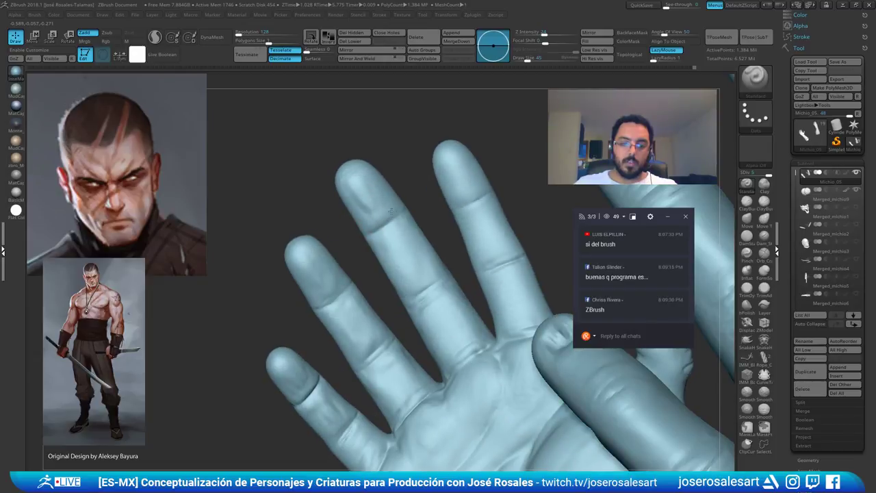
{"action": "mouse_move", "coordinate": [391, 212]}
{"action": "right_mouse_down"}
{"action": "mouse_move", "coordinate": [378, 183]}
{"action": "mouse_move", "coordinate": [382, 197]}
{"action": "mouse_move", "coordinate": [393, 195]}
{"action": "right_mouse_up"}
{"action": "left_click_drag", "start_coordinate": [364, 203], "coordinate": [364, 173]}
{"action": "mouse_move", "coordinate": [394, 211]}
{"action": "right_mouse_down"}
{"action": "mouse_move", "coordinate": [374, 199]}
{"action": "mouse_move", "coordinate": [375, 209]}
{"action": "mouse_move", "coordinate": [358, 203]}
{"action": "mouse_move", "coordinate": [377, 176]}
{"action": "right_mouse_up"}
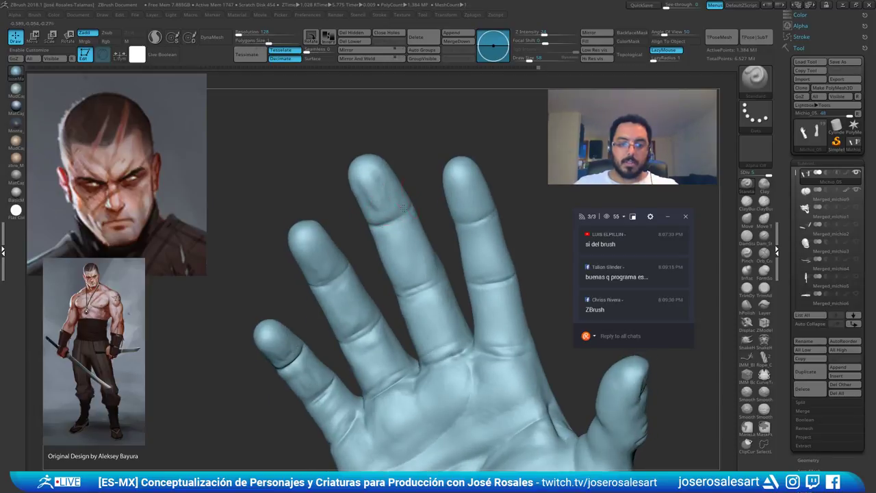
Smooth the ridges on the middle fingertip pad from several angles
{"action": "right_click_drag", "start_coordinate": [404, 206], "coordinate": [386, 202]}
{"action": "left_click_drag", "start_coordinate": [386, 201], "coordinate": [401, 211], "text": "shift"}
{"action": "mouse_move", "coordinate": [401, 211]}
{"action": "right_mouse_down"}
{"action": "mouse_move", "coordinate": [373, 188]}
{"action": "mouse_move", "coordinate": [384, 183]}
{"action": "right_mouse_up"}
{"action": "right_click_drag", "start_coordinate": [369, 216], "coordinate": [362, 196]}
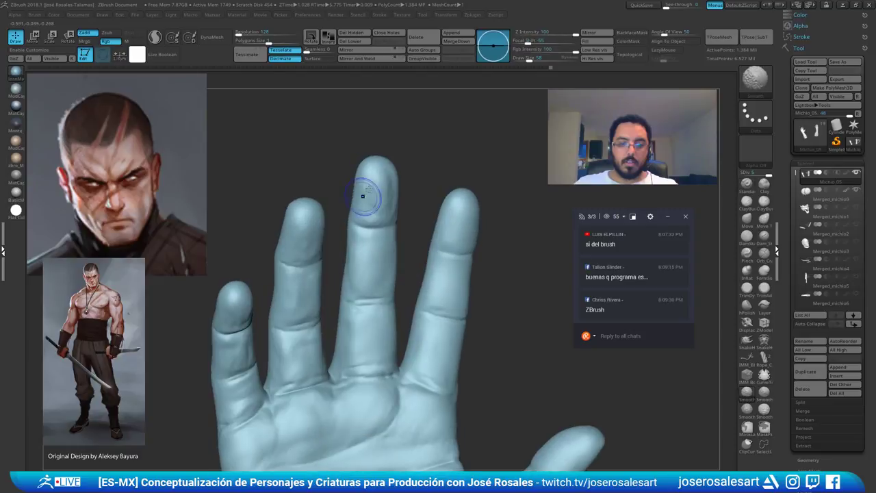
{"action": "left_click_drag", "start_coordinate": [390, 191], "coordinate": [380, 197], "text": "shift"}
{"action": "right_click_drag", "start_coordinate": [374, 202], "coordinate": [390, 200]}
{"action": "left_click_drag", "start_coordinate": [389, 199], "coordinate": [385, 195], "text": "shift"}
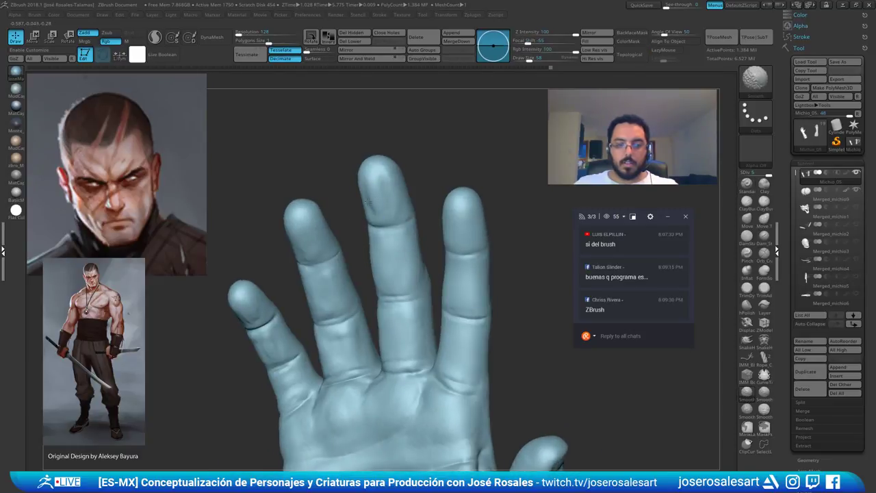
Fill out the middle fingertip pad with the ClayBuildup brush at a draw size of 58 and smooth it
{"action": "mouse_move", "coordinate": [370, 202]}
{"action": "right_mouse_down", "text": "ctrl"}
{"action": "mouse_move", "coordinate": [397, 239]}
{"action": "mouse_move", "coordinate": [400, 192]}
{"action": "mouse_move", "coordinate": [421, 192]}
{"action": "mouse_move", "coordinate": [390, 186]}
{"action": "right_mouse_up", "text": "ctrl"}
{"action": "key", "text": "bracketright"}
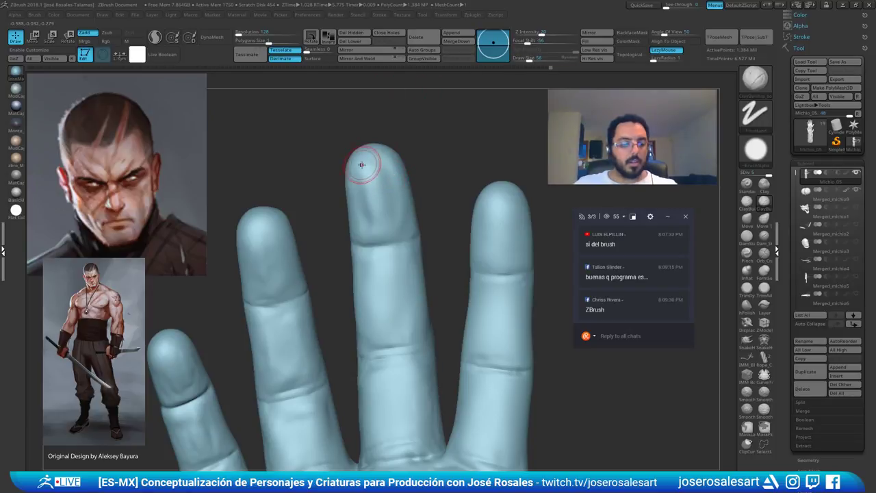
{"action": "left_click_drag", "start_coordinate": [362, 167], "coordinate": [361, 180]}
{"action": "right_click_drag", "start_coordinate": [360, 180], "coordinate": [363, 189]}
{"action": "left_click_drag", "start_coordinate": [369, 184], "coordinate": [392, 216]}
{"action": "mouse_move", "coordinate": [392, 216]}
{"action": "right_mouse_down"}
{"action": "mouse_move", "coordinate": [390, 202]}
{"action": "mouse_move", "coordinate": [411, 190]}
{"action": "mouse_move", "coordinate": [391, 184]}
{"action": "mouse_move", "coordinate": [367, 207]}
{"action": "right_mouse_up"}
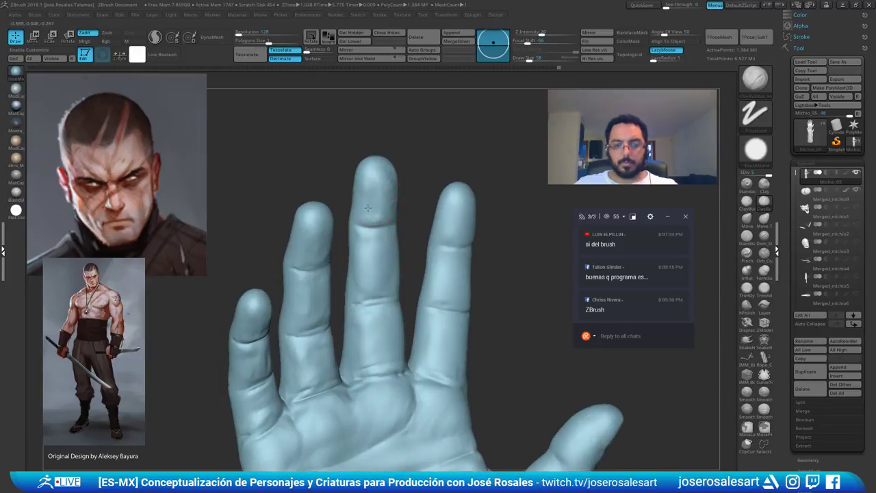
{"action": "left_click_drag", "start_coordinate": [370, 209], "coordinate": [376, 195], "text": "shift"}
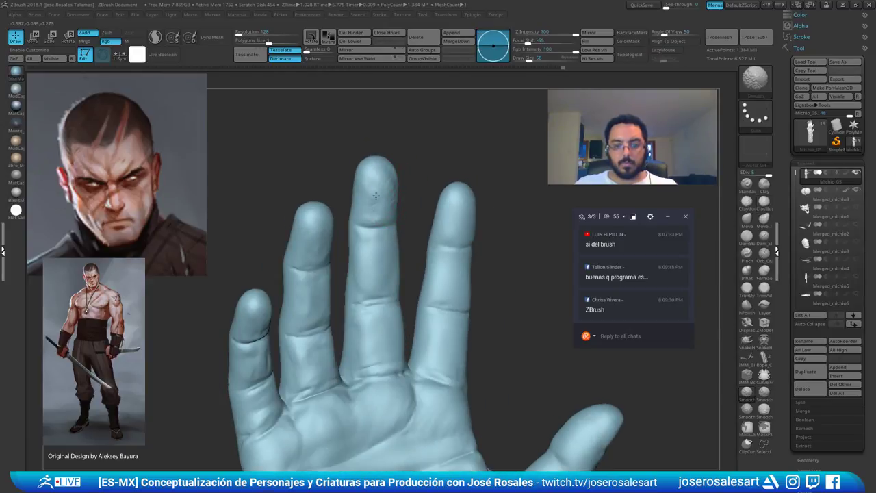
Extend the middle finger's middle crease around its side with the DamStandard brush at a draw size of 58
{"action": "mouse_move", "coordinate": [374, 213]}
{"action": "right_mouse_down"}
{"action": "mouse_move", "coordinate": [393, 199]}
{"action": "mouse_move", "coordinate": [425, 225]}
{"action": "mouse_move", "coordinate": [418, 252]}
{"action": "mouse_move", "coordinate": [458, 247]}
{"action": "mouse_move", "coordinate": [452, 258]}
{"action": "right_mouse_up"}
{"action": "key", "text": "b"}
{"action": "key", "text": "d"}
{"action": "key", "text": "s"}
{"action": "left_click_drag", "start_coordinate": [452, 258], "coordinate": [418, 269]}
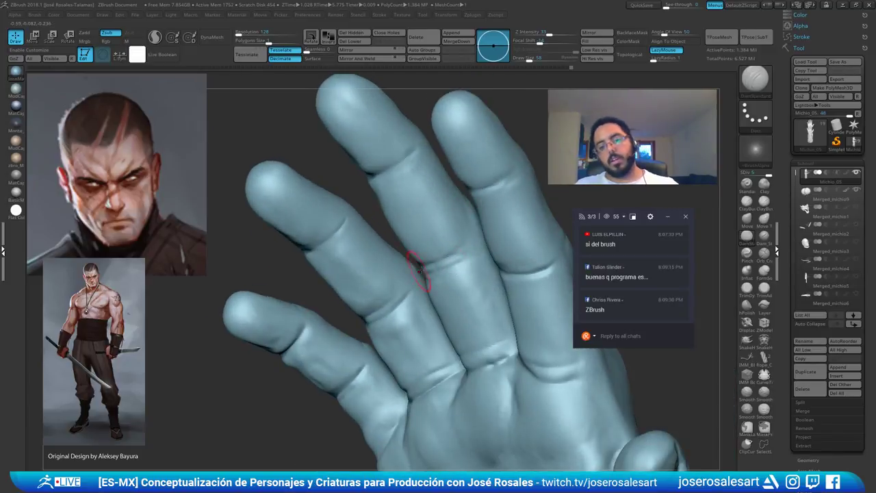
{"action": "right_click_drag", "start_coordinate": [418, 269], "coordinate": [452, 252]}
{"action": "right_click_drag", "start_coordinate": [467, 318], "coordinate": [496, 275]}
Switch to the ClayBuildup brush, smooth the middle finger's base segment and set the draw size to 45
{"action": "mouse_move", "coordinate": [497, 276]}
{"action": "right_mouse_down", "text": "ctrl"}
{"action": "mouse_move", "coordinate": [444, 246]}
{"action": "mouse_move", "coordinate": [460, 256]}
{"action": "mouse_move", "coordinate": [442, 254]}
{"action": "mouse_move", "coordinate": [446, 274]}
{"action": "right_mouse_up", "text": "ctrl"}
{"action": "key", "text": "b"}
{"action": "key", "text": "c"}
{"action": "key", "text": "b"}
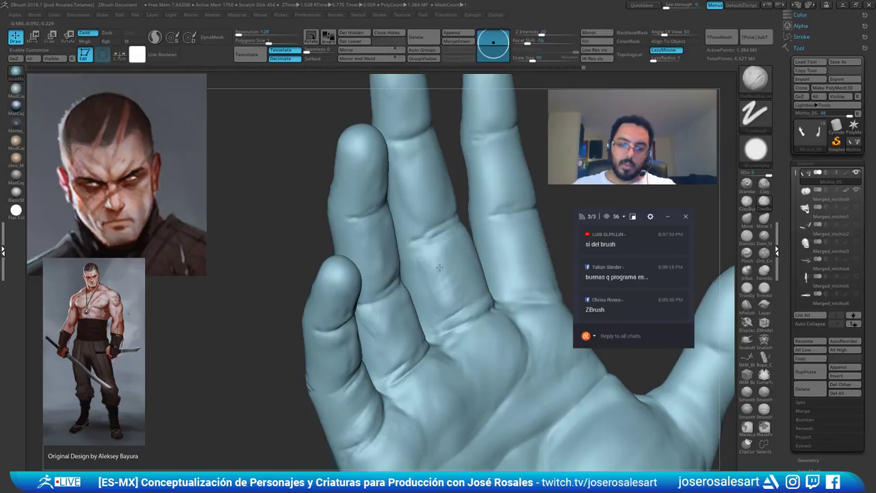
{"action": "mouse_move", "coordinate": [454, 260]}
{"action": "left_mouse_down", "text": "shift"}
{"action": "mouse_move", "coordinate": [445, 271]}
{"action": "mouse_move", "coordinate": [449, 260]}
{"action": "left_mouse_up", "text": "shift"}
{"action": "key", "text": "s"}
{"action": "mouse_move", "coordinate": [460, 243]}
{"action": "right_mouse_down", "text": "ctrl"}
{"action": "mouse_move", "coordinate": [430, 215]}
{"action": "mouse_move", "coordinate": [412, 225]}
{"action": "right_mouse_up", "text": "ctrl"}
{"action": "right_click_drag", "start_coordinate": [426, 255], "coordinate": [397, 269], "text": "alt"}
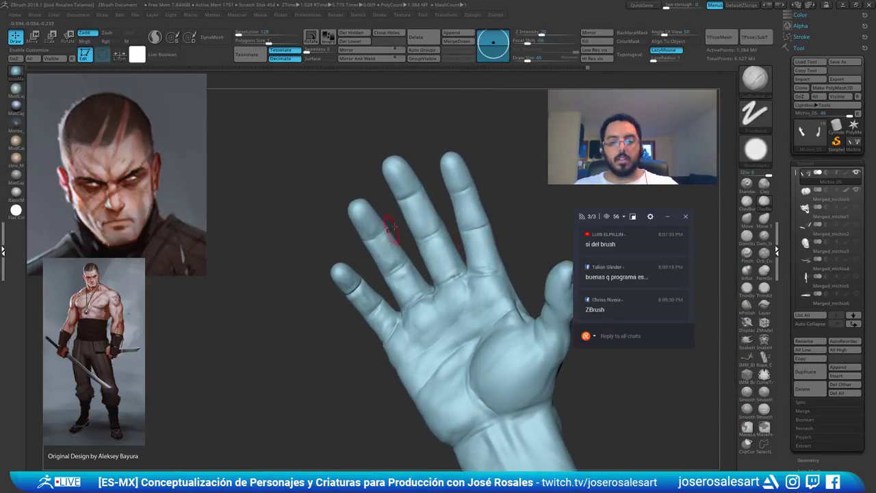
Switch to the Standard brush at a draw size of 45 and smooth the middle fingertip pad above its upper crease
{"action": "mouse_move", "coordinate": [395, 227]}
{"action": "right_mouse_down"}
{"action": "mouse_move", "coordinate": [407, 234]}
{"action": "mouse_move", "coordinate": [362, 312]}
{"action": "right_mouse_up"}
{"action": "key", "text": "b"}
{"action": "key", "text": "s"}
{"action": "key", "text": "t"}
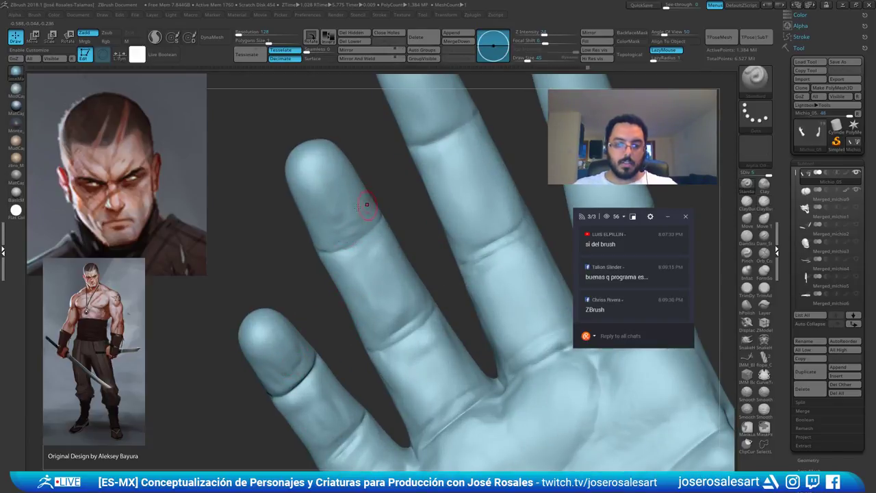
{"action": "right_click_drag", "start_coordinate": [359, 207], "coordinate": [341, 219], "text": "ctrl"}
{"action": "right_click_drag", "start_coordinate": [404, 165], "coordinate": [397, 193]}
{"action": "left_click_drag", "start_coordinate": [373, 183], "coordinate": [382, 184], "text": "shift"}
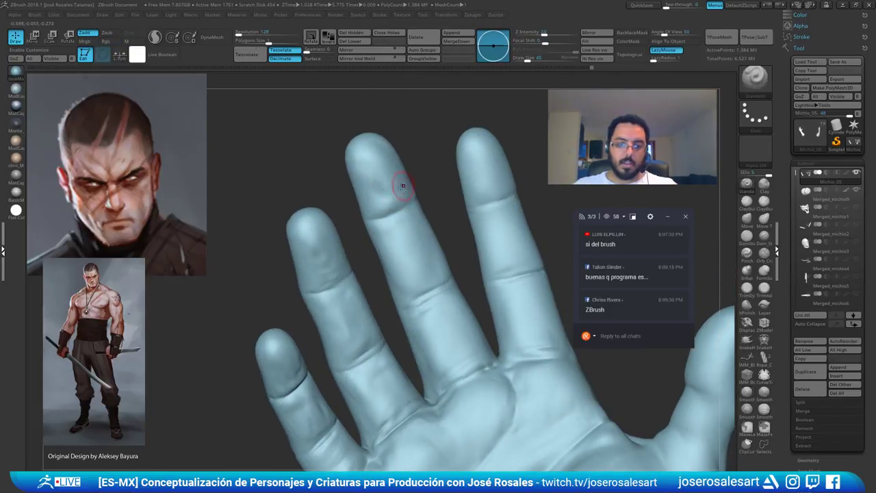
{"action": "mouse_move", "coordinate": [404, 190]}
{"action": "right_mouse_down", "text": "ctrl"}
{"action": "mouse_move", "coordinate": [376, 167]}
{"action": "mouse_move", "coordinate": [376, 179]}
{"action": "right_mouse_up", "text": "ctrl"}
{"action": "left_click_drag", "start_coordinate": [376, 179], "coordinate": [380, 182], "text": "shift"}
Refine the ring fingertip pad with the ClayBuildup brush at a draw size of 58 and smooth it
{"action": "left_click_drag", "start_coordinate": [319, 260], "coordinate": [323, 269], "text": "shift"}
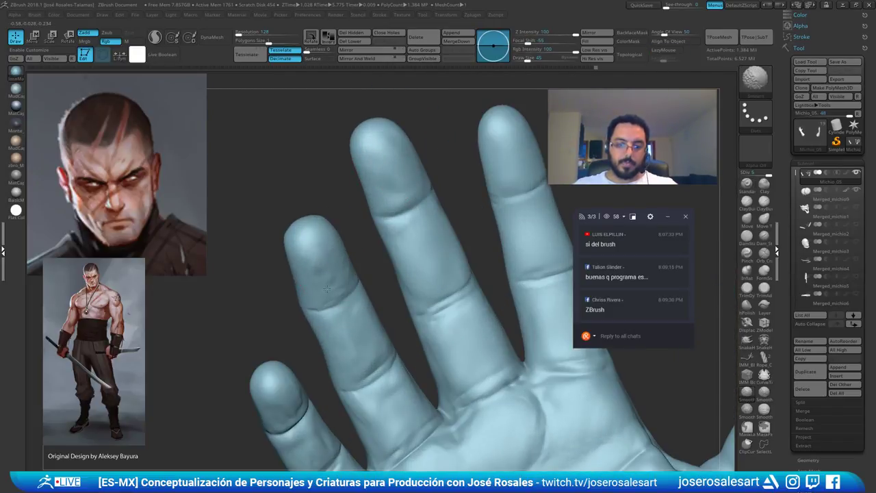
{"action": "mouse_move", "coordinate": [328, 289]}
{"action": "right_mouse_down", "text": "ctrl"}
{"action": "mouse_move", "coordinate": [334, 272]}
{"action": "mouse_move", "coordinate": [384, 274]}
{"action": "mouse_move", "coordinate": [333, 275]}
{"action": "mouse_move", "coordinate": [319, 288]}
{"action": "right_mouse_up", "text": "ctrl"}
{"action": "key", "text": "b"}
{"action": "key", "text": "c"}
{"action": "key", "text": "b"}
{"action": "key", "text": "s"}
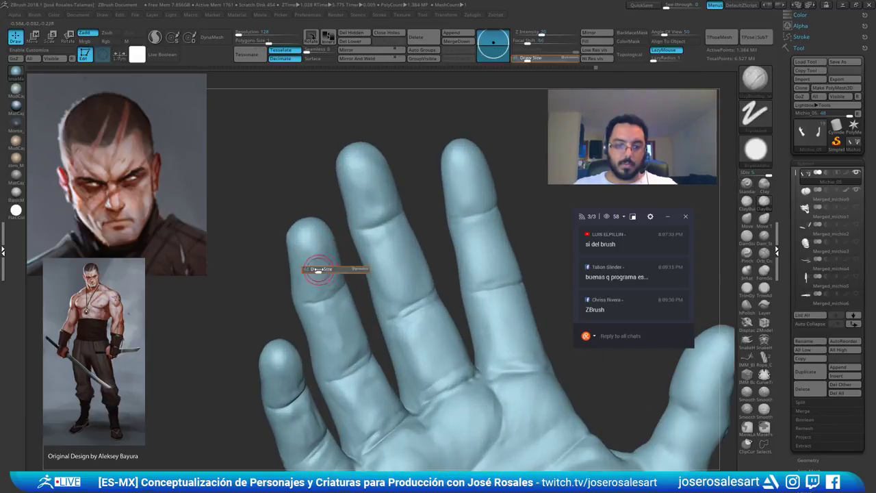
{"action": "left_click_drag", "start_coordinate": [316, 272], "coordinate": [318, 271]}
{"action": "right_click_drag", "start_coordinate": [321, 267], "coordinate": [317, 256]}
{"action": "left_click_drag", "start_coordinate": [323, 263], "coordinate": [319, 275], "text": "shift"}
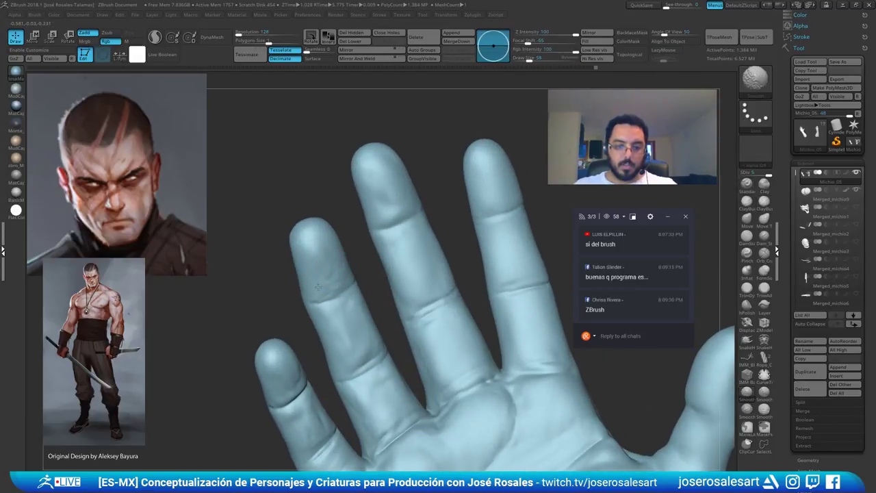
Build up the index fingertip pad with lengthwise ClayBuildup strokes
{"action": "right_click_drag", "start_coordinate": [319, 275], "coordinate": [258, 307], "text": "alt"}
{"action": "key", "text": "b"}
{"action": "key", "text": "s"}
{"action": "key", "text": "t"}
{"action": "mouse_move", "coordinate": [413, 217]}
{"action": "right_mouse_down", "text": "ctrl"}
{"action": "mouse_move", "coordinate": [436, 249]}
{"action": "mouse_move", "coordinate": [449, 238]}
{"action": "right_mouse_up", "text": "ctrl"}
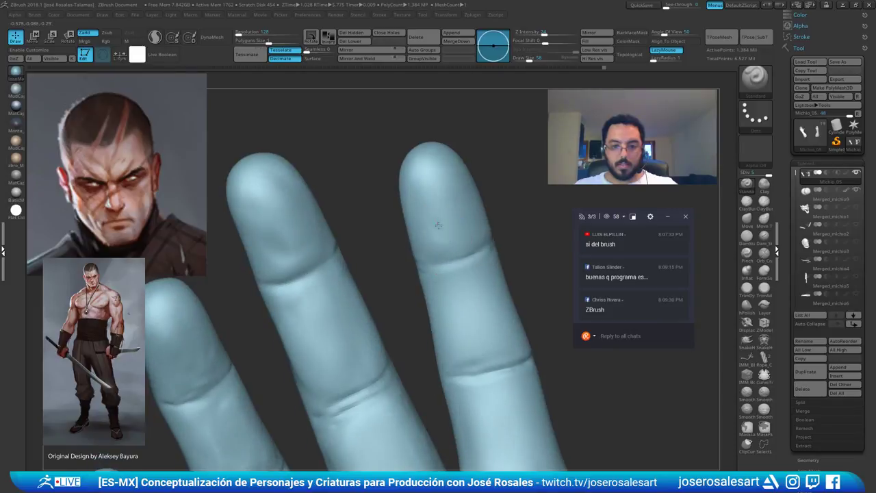
{"action": "right_click_drag", "start_coordinate": [454, 207], "coordinate": [445, 177], "text": "ctrl"}
{"action": "key", "text": "b"}
{"action": "key", "text": "c"}
{"action": "key", "text": "b"}
{"action": "mouse_move", "coordinate": [445, 173]}
{"action": "left_mouse_down"}
{"action": "mouse_move", "coordinate": [460, 186]}
{"action": "mouse_move", "coordinate": [449, 224]}
{"action": "left_mouse_up"}
{"action": "mouse_move", "coordinate": [449, 224]}
{"action": "right_mouse_down"}
{"action": "mouse_move", "coordinate": [442, 206]}
{"action": "mouse_move", "coordinate": [440, 233]}
{"action": "mouse_move", "coordinate": [450, 221]}
{"action": "right_mouse_up"}
{"action": "mouse_move", "coordinate": [438, 186]}
{"action": "left_mouse_down"}
{"action": "mouse_move", "coordinate": [433, 236]}
{"action": "mouse_move", "coordinate": [442, 240]}
{"action": "mouse_move", "coordinate": [436, 224]}
{"action": "left_mouse_up"}
Switch to the Standard brush at a draw size of 62 and smooth the index fingertip pad
{"action": "key", "text": "b"}
{"action": "key", "text": "s"}
{"action": "key", "text": "t"}
{"action": "key", "text": "s"}
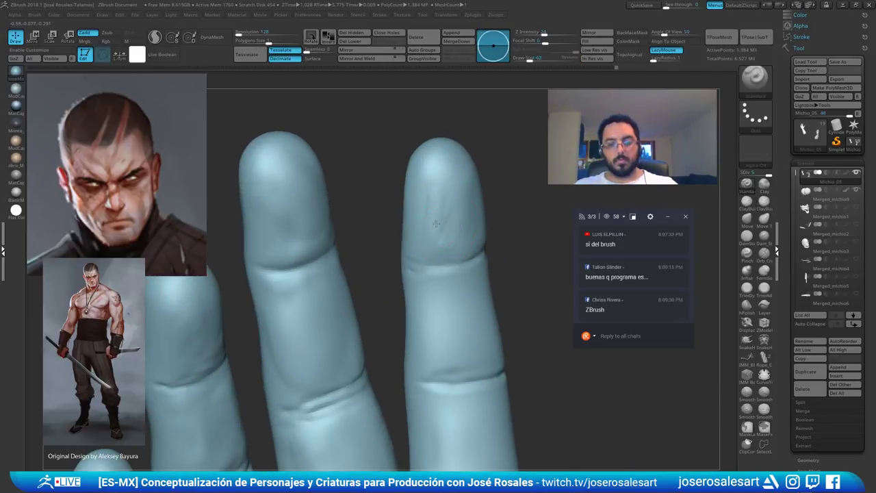
{"action": "right_click_drag", "start_coordinate": [460, 219], "coordinate": [475, 218]}
{"action": "left_click_drag", "start_coordinate": [475, 225], "coordinate": [464, 232], "text": "shift"}
{"action": "right_click_drag", "start_coordinate": [464, 232], "coordinate": [495, 223]}
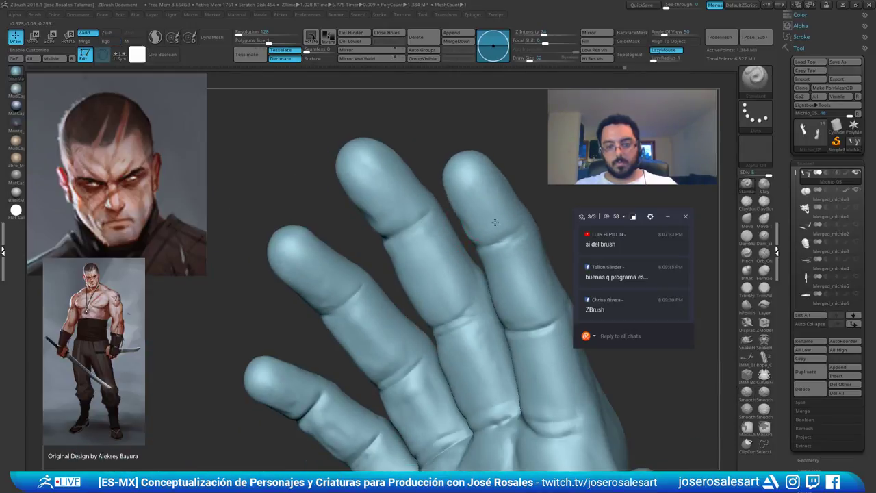
Build up the palm side of the index finger's middle segment with the ClayBuildup brush at a draw size of 62 and smooth it
{"action": "key", "text": "b"}
{"action": "key", "text": "c"}
{"action": "key", "text": "b"}
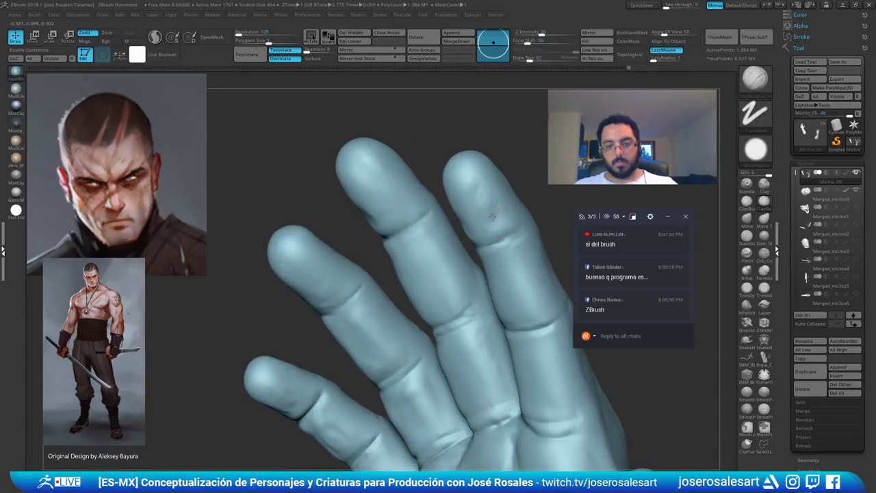
{"action": "mouse_move", "coordinate": [502, 221]}
{"action": "right_mouse_down"}
{"action": "mouse_move", "coordinate": [468, 211]}
{"action": "mouse_move", "coordinate": [485, 210]}
{"action": "mouse_move", "coordinate": [467, 199]}
{"action": "mouse_move", "coordinate": [485, 197]}
{"action": "mouse_move", "coordinate": [470, 198]}
{"action": "mouse_move", "coordinate": [467, 189]}
{"action": "mouse_move", "coordinate": [500, 194]}
{"action": "right_mouse_up"}
{"action": "right_click_drag", "start_coordinate": [499, 194], "coordinate": [460, 224], "text": "ctrl"}
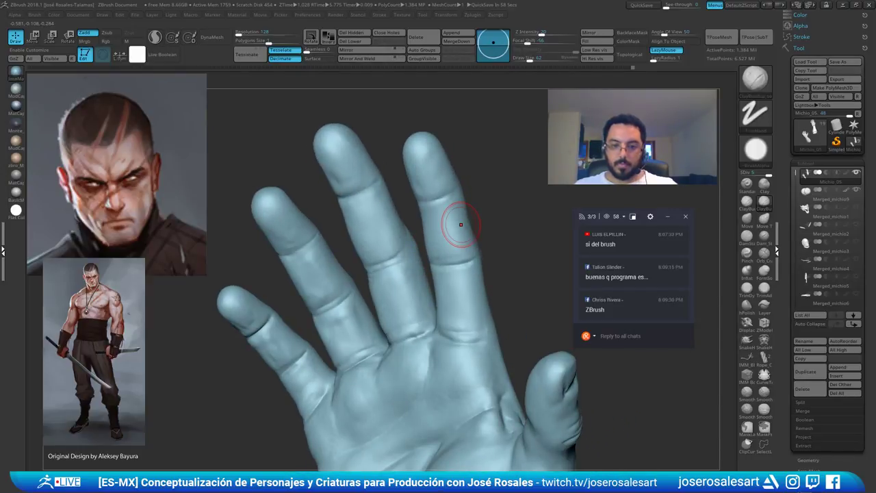
{"action": "right_click_drag", "start_coordinate": [452, 262], "coordinate": [444, 207]}
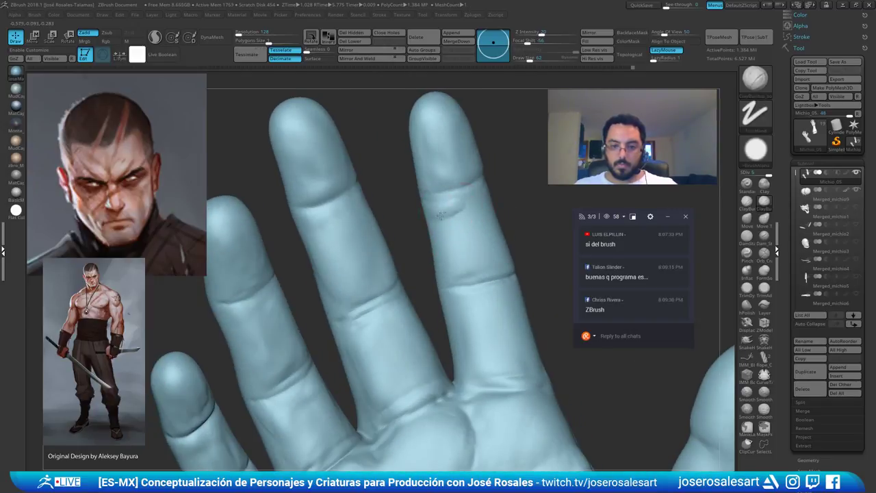
{"action": "left_click_drag", "start_coordinate": [440, 216], "coordinate": [453, 211]}
{"action": "mouse_move", "coordinate": [453, 212]}
{"action": "right_mouse_down"}
{"action": "mouse_move", "coordinate": [467, 217]}
{"action": "mouse_move", "coordinate": [466, 206]}
{"action": "mouse_move", "coordinate": [454, 234]}
{"action": "mouse_move", "coordinate": [452, 217]}
{"action": "mouse_move", "coordinate": [472, 230]}
{"action": "right_mouse_up"}
{"action": "mouse_move", "coordinate": [479, 232]}
{"action": "left_mouse_down", "text": "shift"}
{"action": "mouse_move", "coordinate": [471, 219]}
{"action": "mouse_move", "coordinate": [479, 206]}
{"action": "left_mouse_up", "text": "shift"}
{"action": "mouse_move", "coordinate": [487, 204]}
{"action": "right_mouse_down"}
{"action": "mouse_move", "coordinate": [489, 220]}
{"action": "mouse_move", "coordinate": [473, 215]}
{"action": "mouse_move", "coordinate": [481, 209]}
{"action": "mouse_move", "coordinate": [443, 233]}
{"action": "mouse_move", "coordinate": [540, 208]}
{"action": "mouse_move", "coordinate": [452, 212]}
{"action": "mouse_move", "coordinate": [495, 221]}
{"action": "mouse_move", "coordinate": [399, 198]}
{"action": "mouse_move", "coordinate": [422, 344]}
{"action": "mouse_move", "coordinate": [412, 295]}
{"action": "mouse_move", "coordinate": [393, 262]}
{"action": "mouse_move", "coordinate": [355, 294]}
{"action": "mouse_move", "coordinate": [308, 287]}
{"action": "mouse_move", "coordinate": [335, 275]}
{"action": "mouse_move", "coordinate": [307, 276]}
{"action": "mouse_move", "coordinate": [368, 281]}
{"action": "right_mouse_up"}
{"action": "left_click_drag", "start_coordinate": [386, 249], "coordinate": [375, 270]}
Switch to the Move brush and adjust the outline of the hand's little-finger side where it meets the wrist
{"action": "key", "text": "b"}
{"action": "key", "text": "m"}
{"action": "key", "text": "v"}
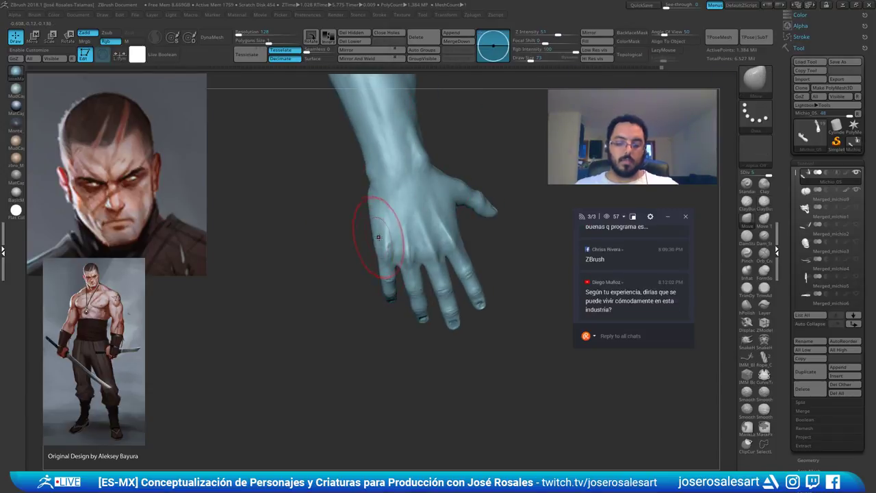
{"action": "mouse_move", "coordinate": [353, 229]}
{"action": "left_mouse_down", "text": "alt"}
{"action": "mouse_move", "coordinate": [354, 252]}
{"action": "mouse_move", "coordinate": [366, 232]}
{"action": "left_mouse_up", "text": "alt"}
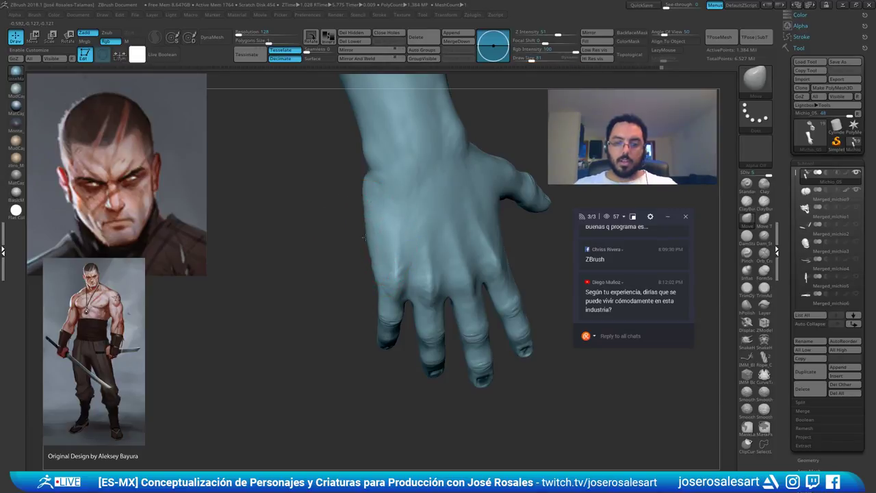
{"action": "mouse_move", "coordinate": [366, 179]}
{"action": "left_mouse_down", "text": "alt"}
{"action": "mouse_move", "coordinate": [364, 290]}
{"action": "mouse_move", "coordinate": [401, 269]}
{"action": "mouse_move", "coordinate": [375, 273]}
{"action": "left_mouse_up", "text": "alt"}
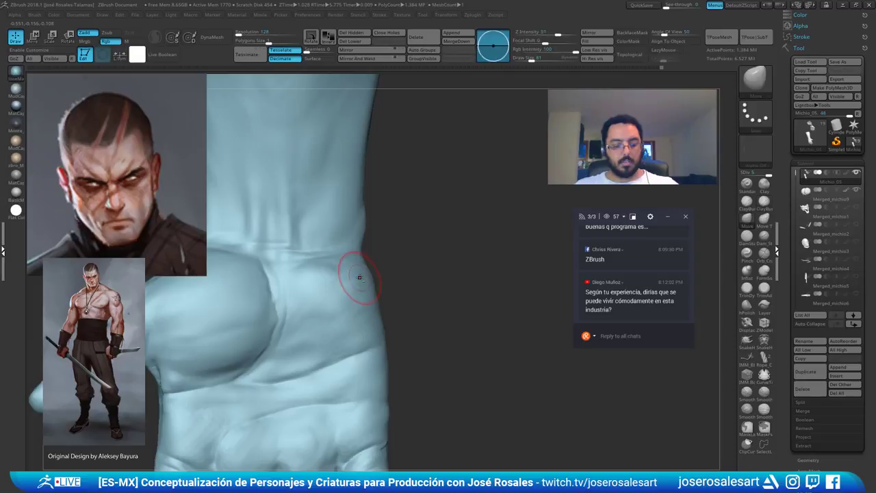
{"action": "key", "text": "1"}
{"action": "right_click_drag", "start_coordinate": [359, 278], "coordinate": [377, 265], "text": "alt"}
{"action": "mouse_move", "coordinate": [403, 228]}
{"action": "right_mouse_down", "text": "alt"}
{"action": "mouse_move", "coordinate": [421, 206]}
{"action": "mouse_move", "coordinate": [395, 215]}
{"action": "right_mouse_up", "text": "alt"}
{"action": "key", "text": "2"}
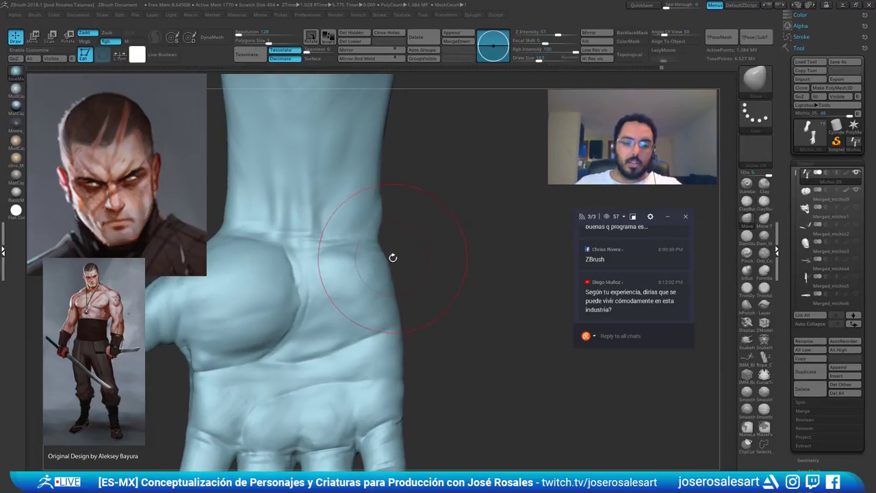
{"action": "key", "text": "bracketleft"}
{"action": "key", "text": "bracketleft"}
{"action": "key", "text": "bracketleft"}
{"action": "key", "text": "bracketleft"}
{"action": "mouse_move", "coordinate": [387, 263]}
{"action": "right_mouse_down"}
{"action": "mouse_move", "coordinate": [399, 227]}
{"action": "mouse_move", "coordinate": [384, 199]}
{"action": "mouse_move", "coordinate": [274, 199]}
{"action": "right_mouse_up"}
Return to the ClayBuildup brush and reduce its draw size to 28
{"action": "key", "text": "1"}
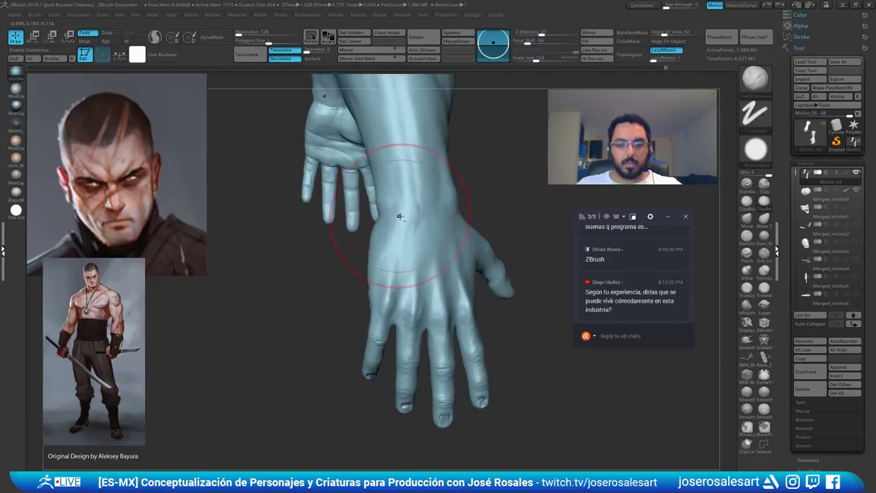
{"action": "key", "text": "bracketleft"}
{"action": "key", "text": "bracketleft"}
{"action": "key", "text": "bracketleft"}
{"action": "key", "text": "bracketleft"}
{"action": "key", "text": "bracketleft"}
{"action": "key", "text": "bracketleft"}
{"action": "key", "text": "bracketleft"}
{"action": "key", "text": "bracketleft"}
{"action": "key", "text": "bracketleft"}
{"action": "key", "text": "bracketleft"}
{"action": "mouse_move", "coordinate": [412, 219]}
{"action": "right_mouse_down"}
{"action": "mouse_move", "coordinate": [384, 310]}
{"action": "mouse_move", "coordinate": [376, 221]}
{"action": "mouse_move", "coordinate": [413, 239]}
{"action": "mouse_move", "coordinate": [379, 278]}
{"action": "mouse_move", "coordinate": [397, 210]}
{"action": "mouse_move", "coordinate": [383, 264]}
{"action": "right_mouse_up"}
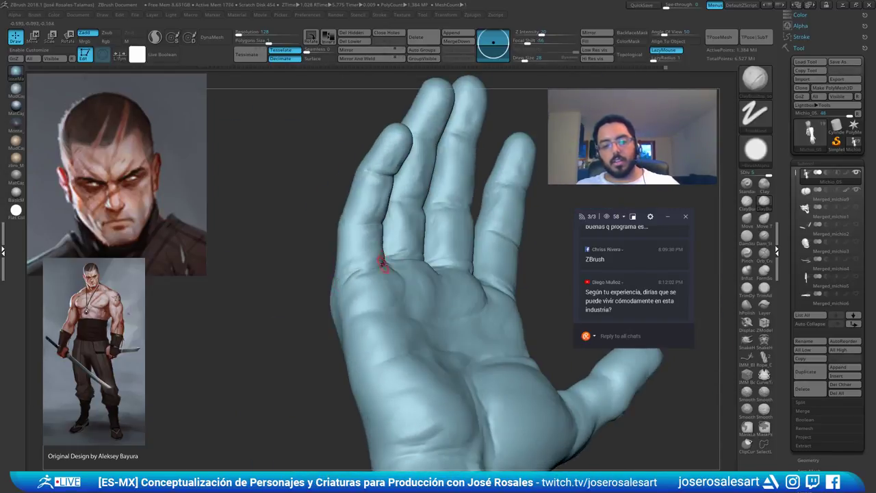
Sharpen the palm creases below the middle and index fingers with the Dam Standard brush at a draw size of 54
{"action": "key", "text": "b"}
{"action": "key", "text": "d"}
{"action": "key", "text": "s"}
{"action": "mouse_move", "coordinate": [343, 242]}
{"action": "right_mouse_down"}
{"action": "mouse_move", "coordinate": [392, 255]}
{"action": "mouse_move", "coordinate": [309, 250]}
{"action": "mouse_move", "coordinate": [342, 288]}
{"action": "mouse_move", "coordinate": [380, 275]}
{"action": "mouse_move", "coordinate": [406, 241]}
{"action": "mouse_move", "coordinate": [346, 258]}
{"action": "right_mouse_up"}
{"action": "right_click_drag", "start_coordinate": [418, 258], "coordinate": [395, 255], "text": "alt"}
{"action": "right_click_drag", "start_coordinate": [345, 288], "coordinate": [393, 273], "text": "ctrl"}
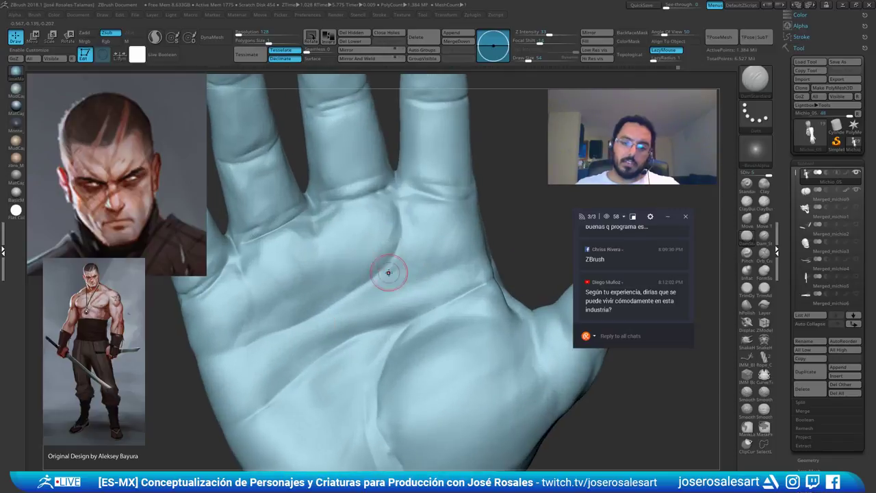
{"action": "right_click_drag", "start_coordinate": [382, 242], "coordinate": [531, 141], "text": "ctrl"}
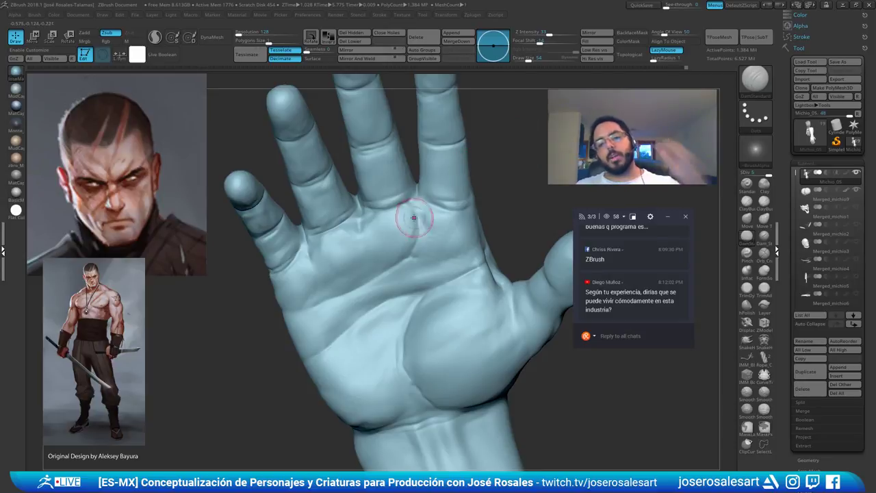
{"action": "mouse_move", "coordinate": [414, 218]}
{"action": "right_mouse_down"}
{"action": "mouse_move", "coordinate": [434, 158]}
{"action": "mouse_move", "coordinate": [413, 227]}
{"action": "mouse_move", "coordinate": [436, 188]}
{"action": "mouse_move", "coordinate": [409, 172]}
{"action": "mouse_move", "coordinate": [445, 205]}
{"action": "right_mouse_up"}
Refine the index finger's middle segment with the ClayBuildup brush at a draw size of 54 and smooth it
{"action": "key", "text": "b"}
{"action": "key", "text": "c"}
{"action": "key", "text": "b"}
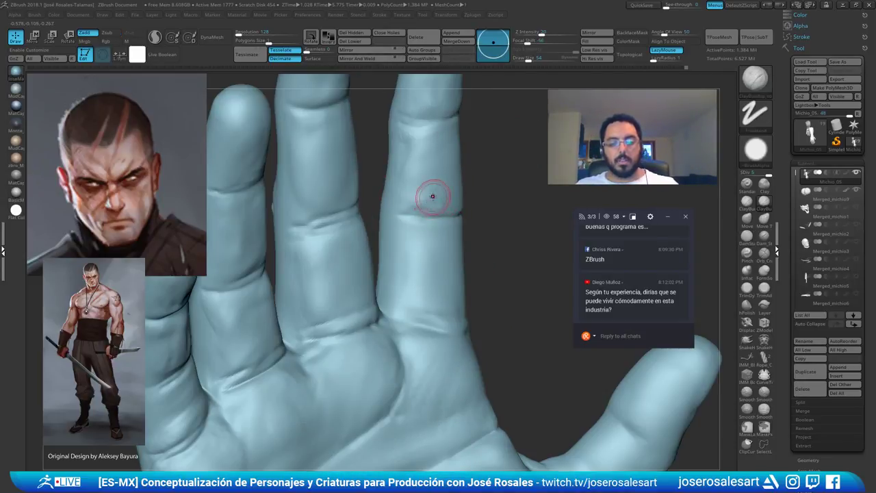
{"action": "key", "text": "shift"}
{"action": "right_click_drag", "start_coordinate": [447, 168], "coordinate": [417, 169]}
{"action": "left_click_drag", "start_coordinate": [393, 152], "coordinate": [432, 147], "text": "shift"}
Build up the index finger just above its middle joint crease at a draw size of 73 and smooth the area
{"action": "mouse_move", "coordinate": [444, 143]}
{"action": "right_mouse_down"}
{"action": "mouse_move", "coordinate": [420, 154]}
{"action": "mouse_move", "coordinate": [462, 162]}
{"action": "mouse_move", "coordinate": [424, 172]}
{"action": "right_mouse_up"}
{"action": "right_click", "coordinate": [384, 186]}
{"action": "key", "text": "s"}
{"action": "left_click_drag", "start_coordinate": [439, 170], "coordinate": [436, 170]}
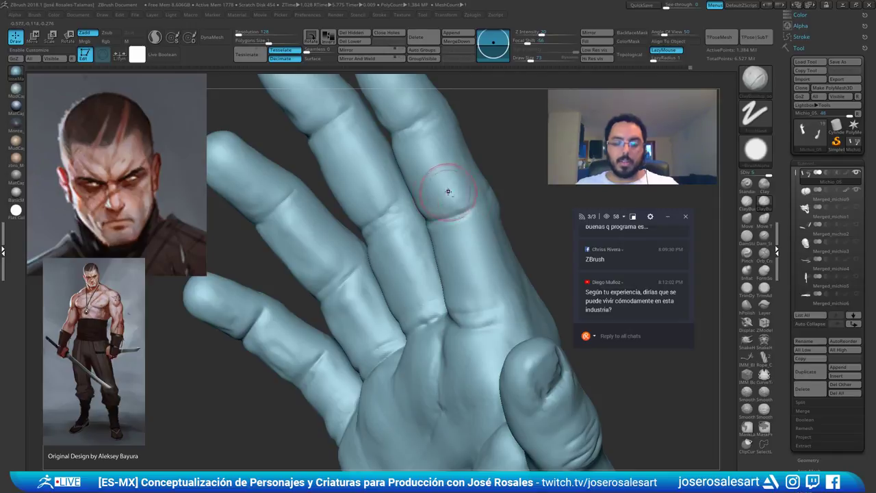
{"action": "mouse_move", "coordinate": [436, 180]}
{"action": "right_mouse_down"}
{"action": "mouse_move", "coordinate": [441, 191]}
{"action": "mouse_move", "coordinate": [406, 203]}
{"action": "mouse_move", "coordinate": [457, 198]}
{"action": "mouse_move", "coordinate": [472, 214]}
{"action": "right_mouse_up"}
{"action": "left_click_drag", "start_coordinate": [472, 216], "coordinate": [491, 217], "text": "shift"}
{"action": "right_click_drag", "start_coordinate": [492, 216], "coordinate": [422, 195], "text": "alt"}
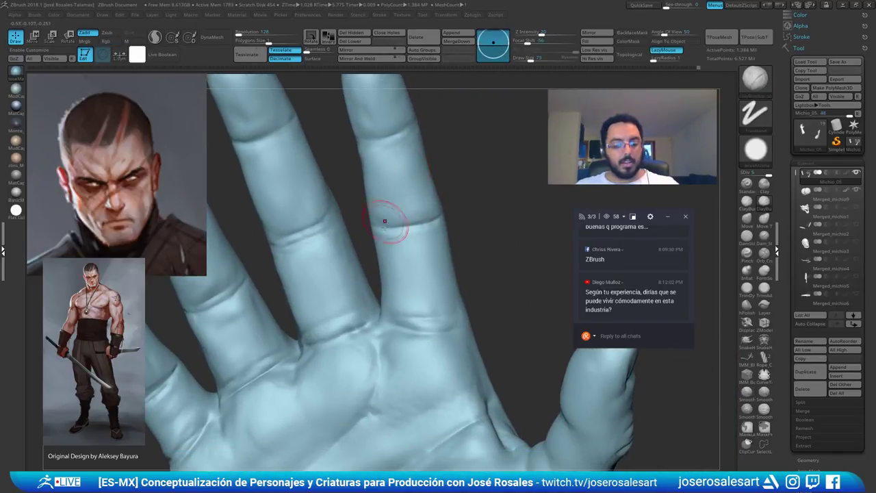
Sharpen the crease at the index finger's middle joint with the Dam Standard brush
{"action": "key", "text": "b"}
{"action": "key", "text": "d"}
{"action": "key", "text": "s"}
{"action": "key", "text": "s"}
{"action": "left_click_drag", "start_coordinate": [418, 231], "coordinate": [414, 230]}
{"action": "right_click_drag", "start_coordinate": [406, 211], "coordinate": [402, 169], "text": "ctrl"}
{"action": "mouse_move", "coordinate": [420, 215]}
{"action": "right_mouse_down"}
{"action": "mouse_move", "coordinate": [407, 207]}
{"action": "mouse_move", "coordinate": [395, 227]}
{"action": "mouse_move", "coordinate": [347, 247]}
{"action": "right_mouse_up"}
Reshape the index finger's palm-side profile around the middle joint crease with the Move brush
{"action": "key", "text": "b"}
{"action": "key", "text": "m"}
{"action": "key", "text": "v"}
{"action": "key", "text": "s"}
{"action": "left_click_drag", "start_coordinate": [388, 231], "coordinate": [395, 231]}
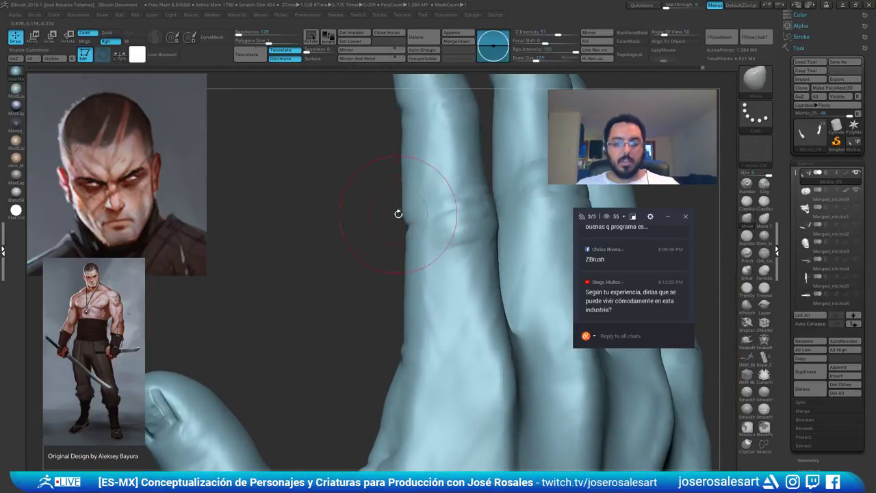
{"action": "right_click_drag", "start_coordinate": [384, 216], "coordinate": [391, 251]}
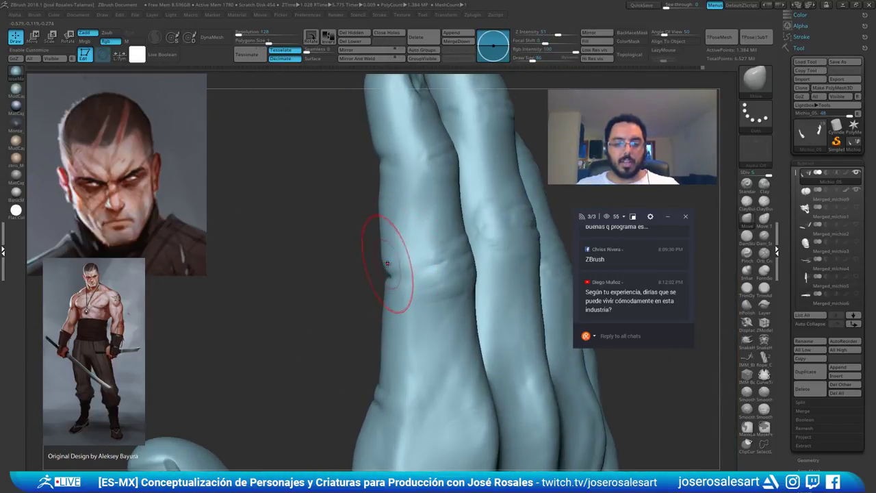
{"action": "left_click_drag", "start_coordinate": [384, 264], "coordinate": [389, 262]}
{"action": "right_click_drag", "start_coordinate": [391, 261], "coordinate": [451, 259]}
Round out the side of the index finger's middle segment with the ClayBuildup brush at a draw size of 81 and smooth it
{"action": "mouse_move", "coordinate": [451, 258]}
{"action": "right_mouse_down", "text": "ctrl"}
{"action": "mouse_move", "coordinate": [453, 249]}
{"action": "mouse_move", "coordinate": [452, 260]}
{"action": "mouse_move", "coordinate": [402, 251]}
{"action": "mouse_move", "coordinate": [389, 213]}
{"action": "right_mouse_up", "text": "ctrl"}
{"action": "key", "text": "b"}
{"action": "key", "text": "c"}
{"action": "key", "text": "b"}
{"action": "left_click_drag", "start_coordinate": [386, 221], "coordinate": [376, 229], "text": "shift"}
{"action": "right_click_drag", "start_coordinate": [375, 231], "coordinate": [382, 206]}
{"action": "mouse_move", "coordinate": [381, 204]}
{"action": "left_mouse_down"}
{"action": "mouse_move", "coordinate": [369, 199]}
{"action": "mouse_move", "coordinate": [387, 220]}
{"action": "left_mouse_up"}
{"action": "right_click_drag", "start_coordinate": [390, 226], "coordinate": [381, 232]}
{"action": "left_click_drag", "start_coordinate": [380, 232], "coordinate": [385, 228], "text": "shift"}
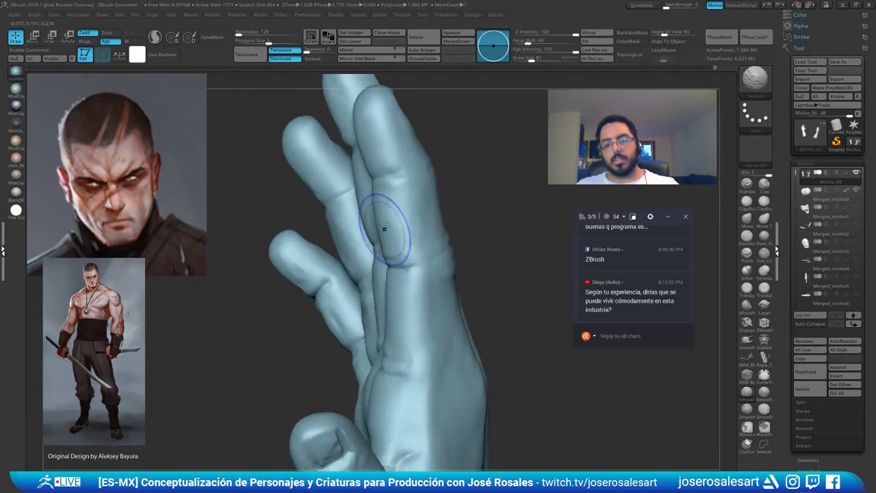
{"action": "right_click_drag", "start_coordinate": [386, 229], "coordinate": [417, 201]}
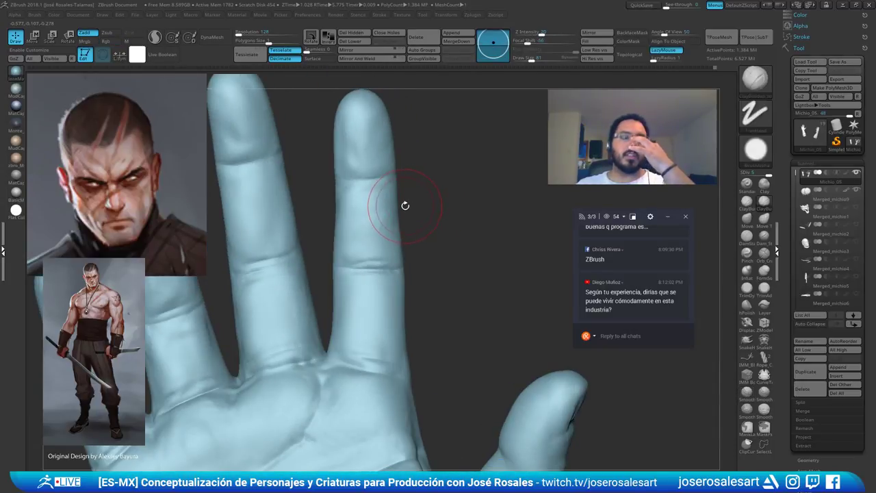
Add volume on the index finger's middle segment next to its lower crease with ClayBuildup strokes and smooth it
{"action": "right_click_drag", "start_coordinate": [374, 232], "coordinate": [389, 203]}
{"action": "key", "text": "s"}
{"action": "left_click_drag", "start_coordinate": [389, 203], "coordinate": [387, 203]}
{"action": "right_click_drag", "start_coordinate": [387, 203], "coordinate": [388, 187]}
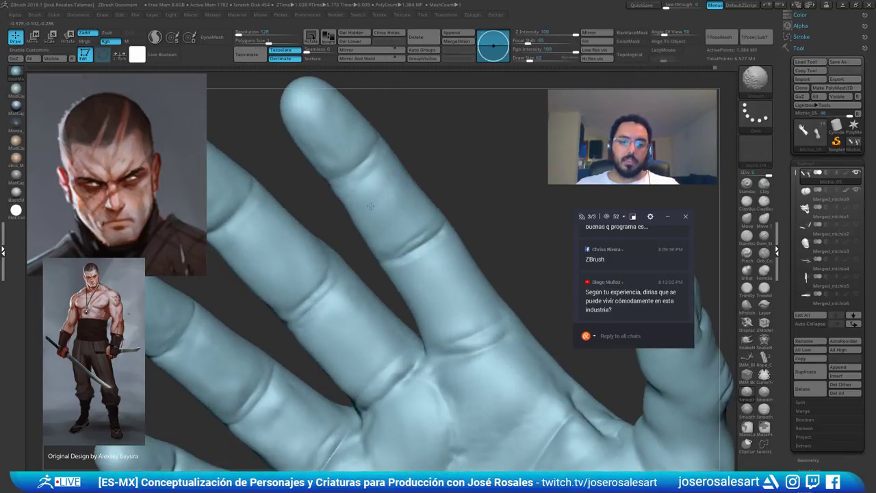
{"action": "left_click_drag", "start_coordinate": [401, 226], "coordinate": [421, 231]}
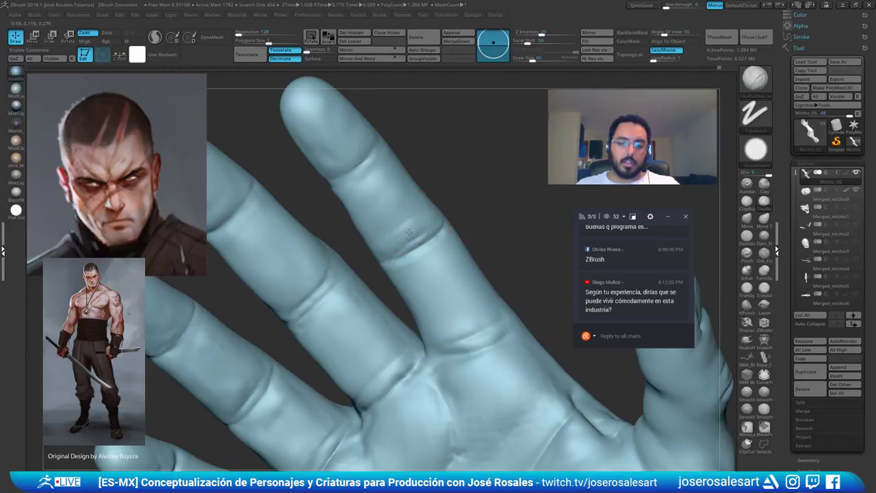
{"action": "right_click_drag", "start_coordinate": [409, 233], "coordinate": [420, 206]}
{"action": "left_click_drag", "start_coordinate": [420, 206], "coordinate": [414, 214], "text": "shift"}
{"action": "right_click_drag", "start_coordinate": [414, 214], "coordinate": [451, 233]}
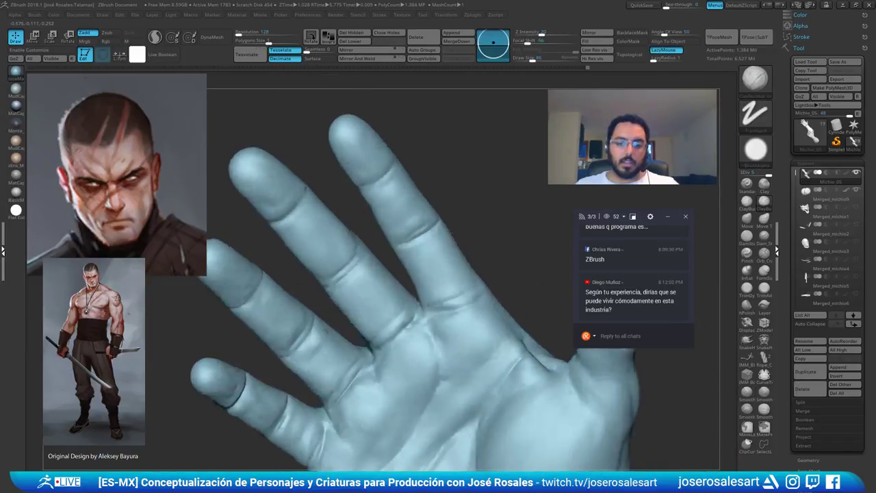
Switch to the Standard brush, adjust its draw size and smooth the index finger's base segment
{"action": "key", "text": "b"}
{"action": "key", "text": "s"}
{"action": "key", "text": "t"}
{"action": "key", "text": "s"}
{"action": "left_click_drag", "start_coordinate": [446, 269], "coordinate": [441, 270]}
{"action": "mouse_move", "coordinate": [444, 270]}
{"action": "right_mouse_down", "text": "ctrl"}
{"action": "mouse_move", "coordinate": [447, 248]}
{"action": "mouse_move", "coordinate": [445, 266]}
{"action": "right_mouse_up", "text": "ctrl"}
{"action": "left_click_drag", "start_coordinate": [444, 261], "coordinate": [455, 276], "text": "shift"}
{"action": "mouse_move", "coordinate": [457, 276]}
{"action": "right_mouse_down"}
{"action": "mouse_move", "coordinate": [461, 284]}
{"action": "mouse_move", "coordinate": [452, 271]}
{"action": "right_mouse_up"}
{"action": "left_click_drag", "start_coordinate": [450, 268], "coordinate": [444, 277], "text": "shift"}
Build up the index finger's base segment with the ClayBuildup brush and smooth the strokes
{"action": "key", "text": "b"}
{"action": "key", "text": "c"}
{"action": "key", "text": "b"}
{"action": "right_click_drag", "start_coordinate": [443, 277], "coordinate": [456, 254]}
{"action": "left_click_drag", "start_coordinate": [462, 278], "coordinate": [473, 277]}
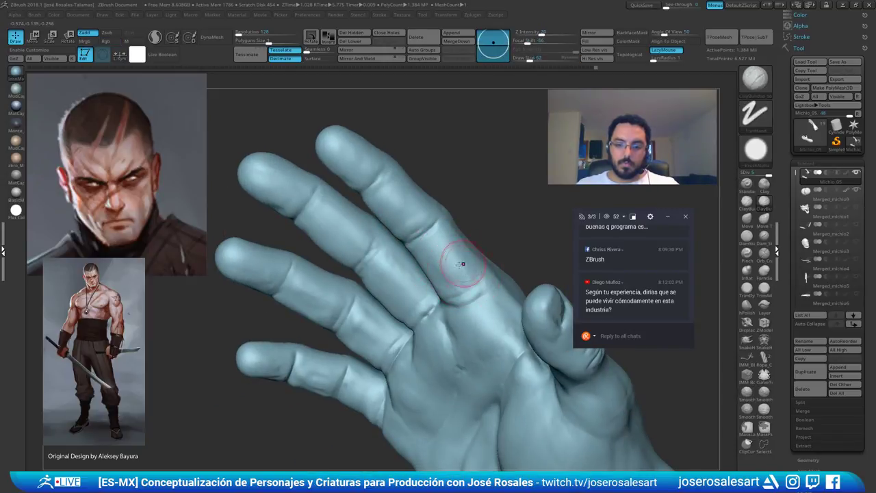
{"action": "mouse_move", "coordinate": [463, 263]}
{"action": "right_mouse_down"}
{"action": "mouse_move", "coordinate": [445, 263]}
{"action": "mouse_move", "coordinate": [442, 251]}
{"action": "right_mouse_up"}
{"action": "key", "text": "s"}
{"action": "left_click_drag", "start_coordinate": [441, 248], "coordinate": [436, 249]}
{"action": "right_click_drag", "start_coordinate": [436, 248], "coordinate": [437, 258]}
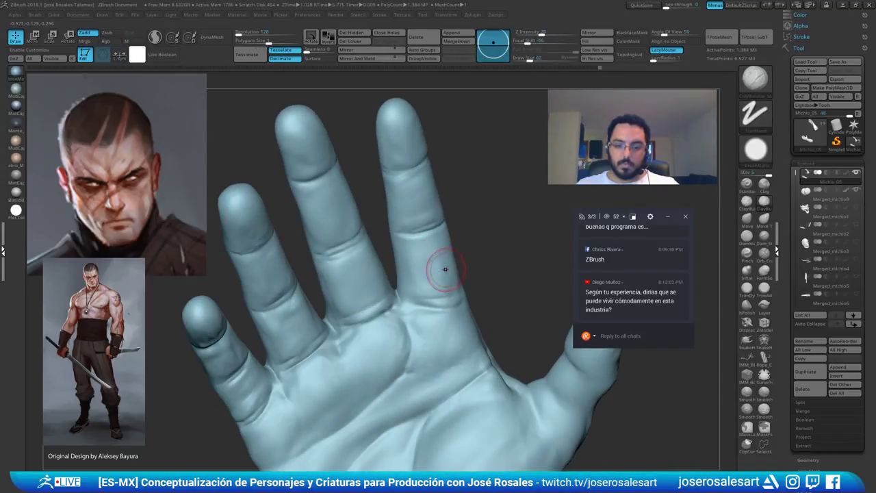
{"action": "left_click_drag", "start_coordinate": [445, 269], "coordinate": [431, 264], "text": "shift"}
Refine the index finger's base segment with the Standard and ClayBuildup brushes and smooth it above the base crease
{"action": "key", "text": "b"}
{"action": "key", "text": "s"}
{"action": "key", "text": "t"}
{"action": "mouse_move", "coordinate": [415, 249]}
{"action": "right_mouse_down", "text": "ctrl"}
{"action": "mouse_move", "coordinate": [425, 267]}
{"action": "mouse_move", "coordinate": [426, 251]}
{"action": "right_mouse_up", "text": "ctrl"}
{"action": "key", "text": "b"}
{"action": "key", "text": "c"}
{"action": "key", "text": "b"}
{"action": "mouse_move", "coordinate": [426, 251]}
{"action": "right_mouse_down"}
{"action": "mouse_move", "coordinate": [437, 250]}
{"action": "mouse_move", "coordinate": [448, 274]}
{"action": "right_mouse_up"}
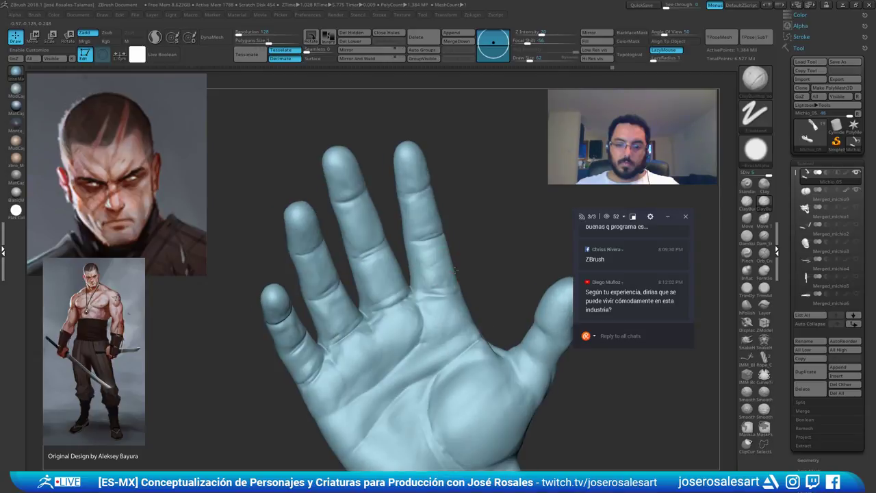
{"action": "left_click_drag", "start_coordinate": [438, 278], "coordinate": [433, 267], "text": "shift"}
Refine the crease between the index and middle finger bases with the Dam Standard brush at a draw size of 42
{"action": "mouse_move", "coordinate": [441, 252]}
{"action": "right_mouse_down"}
{"action": "mouse_move", "coordinate": [453, 241]}
{"action": "mouse_move", "coordinate": [449, 228]}
{"action": "mouse_move", "coordinate": [384, 226]}
{"action": "mouse_move", "coordinate": [449, 185]}
{"action": "mouse_move", "coordinate": [431, 228]}
{"action": "mouse_move", "coordinate": [499, 321]}
{"action": "mouse_move", "coordinate": [304, 226]}
{"action": "mouse_move", "coordinate": [274, 235]}
{"action": "mouse_move", "coordinate": [343, 229]}
{"action": "right_mouse_up"}
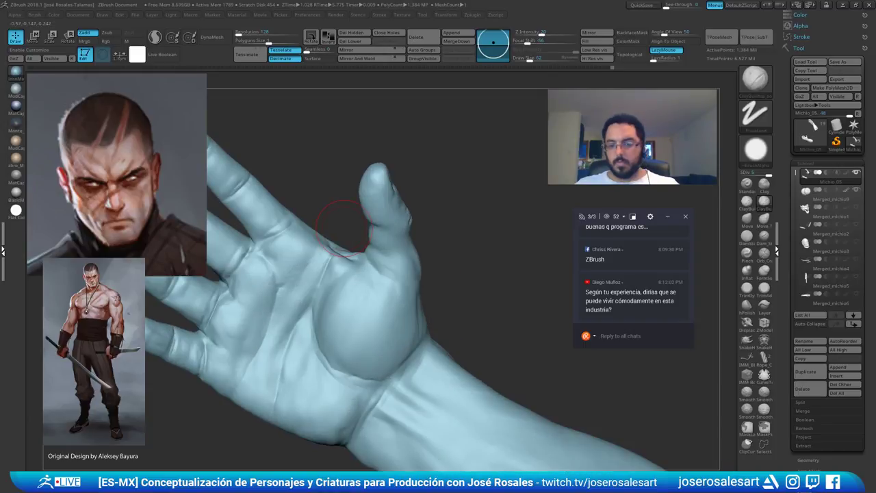
{"action": "mouse_move", "coordinate": [301, 247]}
{"action": "right_mouse_down", "text": "alt"}
{"action": "mouse_move", "coordinate": [366, 231]}
{"action": "mouse_move", "coordinate": [418, 255]}
{"action": "mouse_move", "coordinate": [413, 245]}
{"action": "right_mouse_up", "text": "alt"}
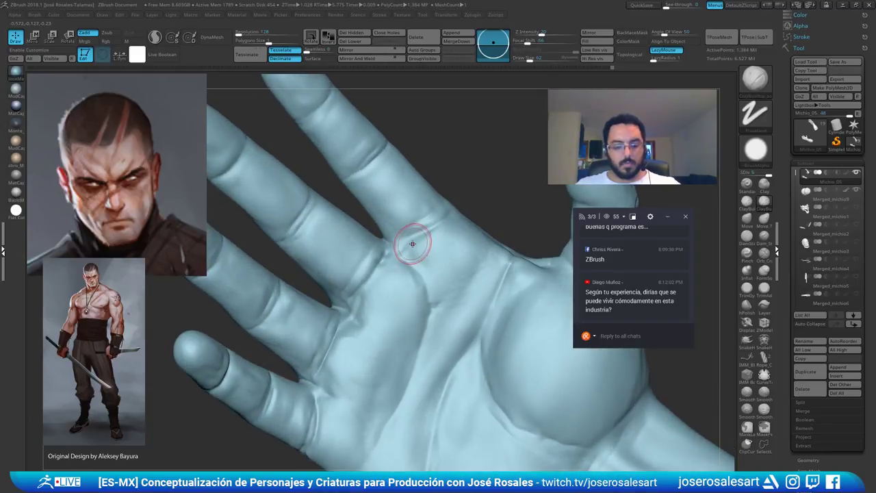
{"action": "key", "text": "b"}
{"action": "key", "text": "d"}
{"action": "key", "text": "s"}
{"action": "key", "text": "s"}
{"action": "left_click_drag", "start_coordinate": [416, 248], "coordinate": [412, 248]}
{"action": "mouse_move", "coordinate": [408, 245]}
{"action": "right_mouse_down"}
{"action": "mouse_move", "coordinate": [420, 235]}
{"action": "mouse_move", "coordinate": [392, 243]}
{"action": "mouse_move", "coordinate": [394, 251]}
{"action": "right_mouse_up"}
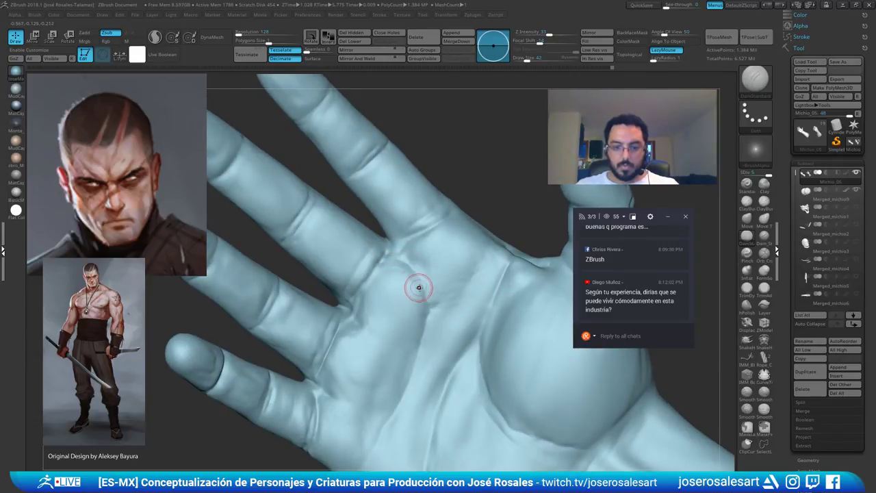
Deepen the upper palm crease where it curves below the middle and index fingers, using a draw size of 51
{"action": "key", "text": "s"}
{"action": "left_click_drag", "start_coordinate": [420, 288], "coordinate": [426, 288]}
{"action": "right_click_drag", "start_coordinate": [428, 288], "coordinate": [404, 290]}
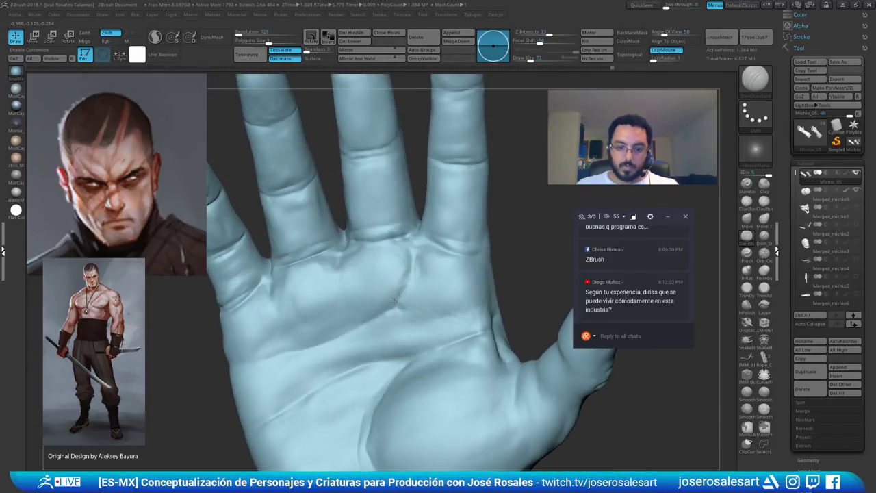
{"action": "key", "text": "s"}
{"action": "left_click_drag", "start_coordinate": [394, 308], "coordinate": [390, 309]}
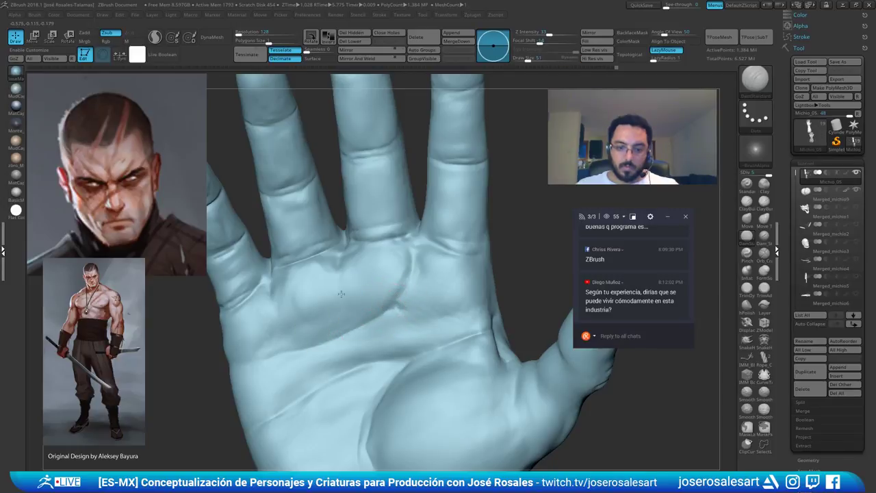
Carve the central palm crease deeper from above the thumb mound towards the little-finger side of the palm
{"action": "right_click_drag", "start_coordinate": [341, 294], "coordinate": [383, 302]}
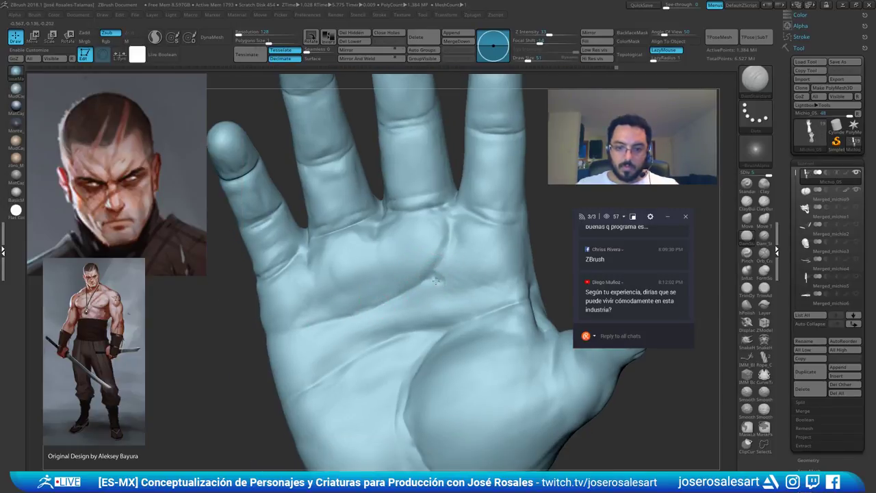
{"action": "right_click_drag", "start_coordinate": [478, 313], "coordinate": [473, 281]}
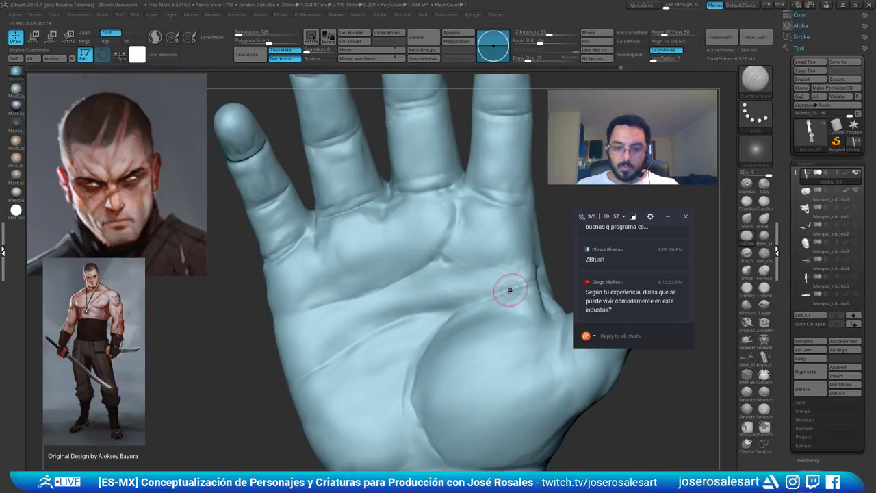
{"action": "left_click_drag", "start_coordinate": [429, 312], "coordinate": [327, 369]}
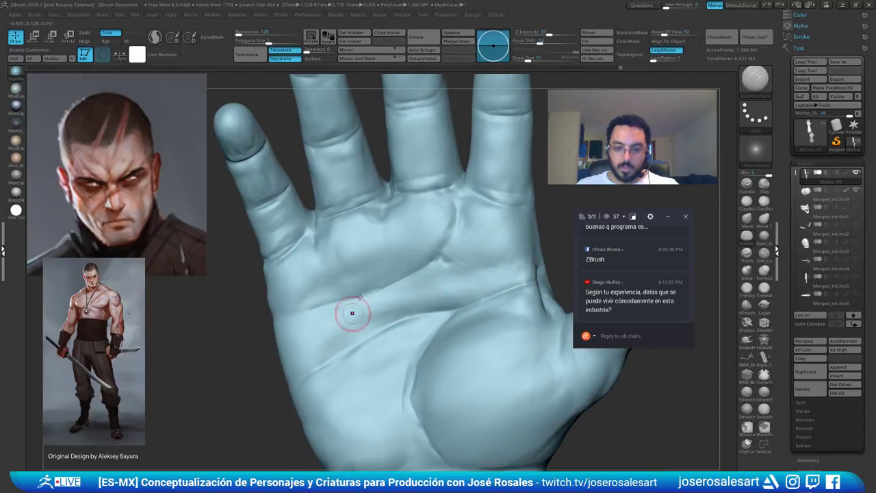
Raise the Dam Standard brush's Z Intensity to 52 and reduce its draw size
{"action": "mouse_move", "coordinate": [352, 313]}
{"action": "right_mouse_down"}
{"action": "mouse_move", "coordinate": [403, 291]}
{"action": "mouse_move", "coordinate": [448, 227]}
{"action": "mouse_move", "coordinate": [405, 281]}
{"action": "mouse_move", "coordinate": [407, 252]}
{"action": "mouse_move", "coordinate": [473, 212]}
{"action": "mouse_move", "coordinate": [433, 211]}
{"action": "mouse_move", "coordinate": [449, 161]}
{"action": "mouse_move", "coordinate": [449, 189]}
{"action": "mouse_move", "coordinate": [499, 198]}
{"action": "mouse_move", "coordinate": [513, 182]}
{"action": "mouse_move", "coordinate": [544, 189]}
{"action": "mouse_move", "coordinate": [413, 199]}
{"action": "right_mouse_up"}
{"action": "key", "text": "u"}
{"action": "left_click", "coordinate": [419, 284]}
{"action": "key", "text": "bracketleft"}
Switch to the Move brush and set its draw size for adjusting the base of the index finger
{"action": "key", "text": "b"}
{"action": "key", "text": "m"}
{"action": "key", "text": "v"}
{"action": "key", "text": "s"}
{"action": "left_click", "coordinate": [447, 191]}
Cut the crease at the index finger's base with the Dam Standard brush at a draw size of 42 and smooth it
{"action": "key", "text": "b"}
{"action": "key", "text": "d"}
{"action": "key", "text": "s"}
{"action": "key", "text": "s"}
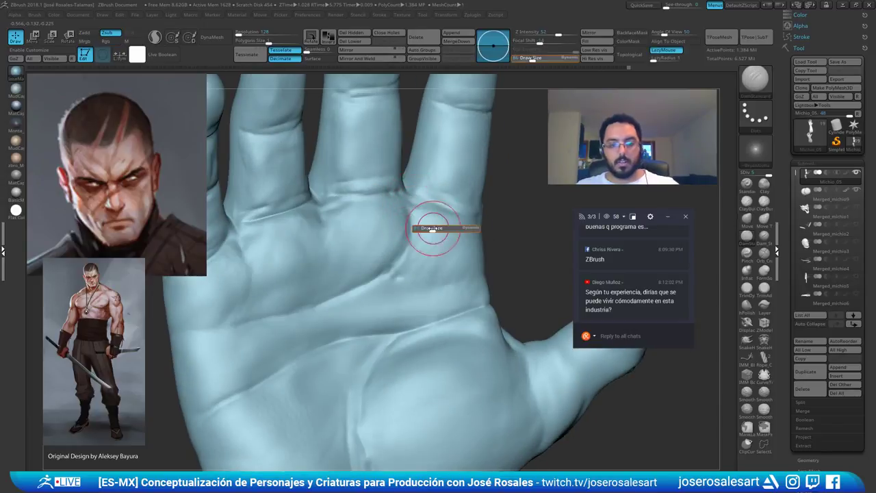
{"action": "left_click", "coordinate": [431, 228]}
{"action": "left_click_drag", "start_coordinate": [431, 206], "coordinate": [446, 202]}
{"action": "right_click_drag", "start_coordinate": [446, 202], "coordinate": [422, 192]}
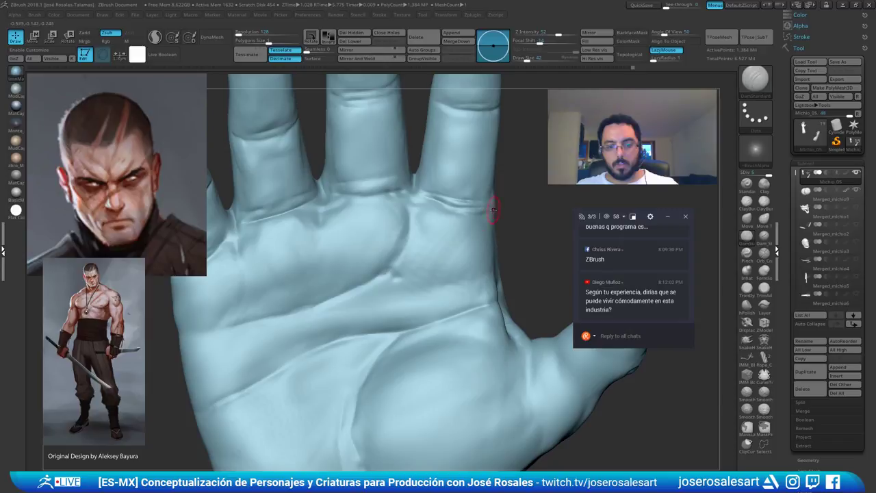
{"action": "left_click_drag", "start_coordinate": [494, 210], "coordinate": [438, 201], "text": "shift"}
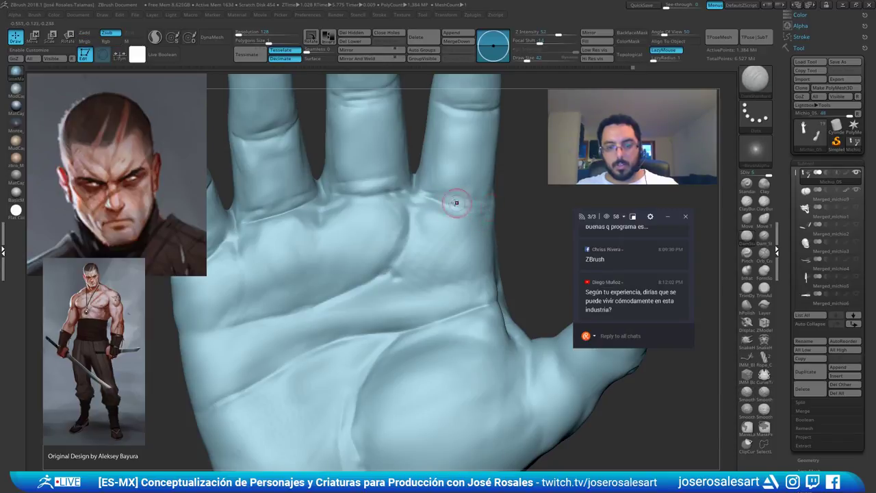
Carve the crease at the base of the index finger further with the Dam Standard brush
{"action": "mouse_move", "coordinate": [482, 204]}
{"action": "right_mouse_down"}
{"action": "mouse_move", "coordinate": [445, 203]}
{"action": "mouse_move", "coordinate": [462, 219]}
{"action": "mouse_move", "coordinate": [432, 197]}
{"action": "mouse_move", "coordinate": [469, 203]}
{"action": "mouse_move", "coordinate": [456, 172]}
{"action": "mouse_move", "coordinate": [472, 198]}
{"action": "mouse_move", "coordinate": [472, 184]}
{"action": "mouse_move", "coordinate": [499, 205]}
{"action": "mouse_move", "coordinate": [488, 180]}
{"action": "mouse_move", "coordinate": [489, 201]}
{"action": "mouse_move", "coordinate": [471, 148]}
{"action": "mouse_move", "coordinate": [441, 196]}
{"action": "mouse_move", "coordinate": [434, 189]}
{"action": "mouse_move", "coordinate": [422, 205]}
{"action": "mouse_move", "coordinate": [472, 241]}
{"action": "mouse_move", "coordinate": [454, 250]}
{"action": "mouse_move", "coordinate": [415, 225]}
{"action": "mouse_move", "coordinate": [415, 211]}
{"action": "mouse_move", "coordinate": [419, 256]}
{"action": "mouse_move", "coordinate": [403, 241]}
{"action": "mouse_move", "coordinate": [396, 256]}
{"action": "right_mouse_up"}
{"action": "key", "text": "b"}
{"action": "key", "text": "c"}
{"action": "key", "text": "b"}
{"action": "key", "text": "b"}
{"action": "key", "text": "d"}
{"action": "key", "text": "s"}
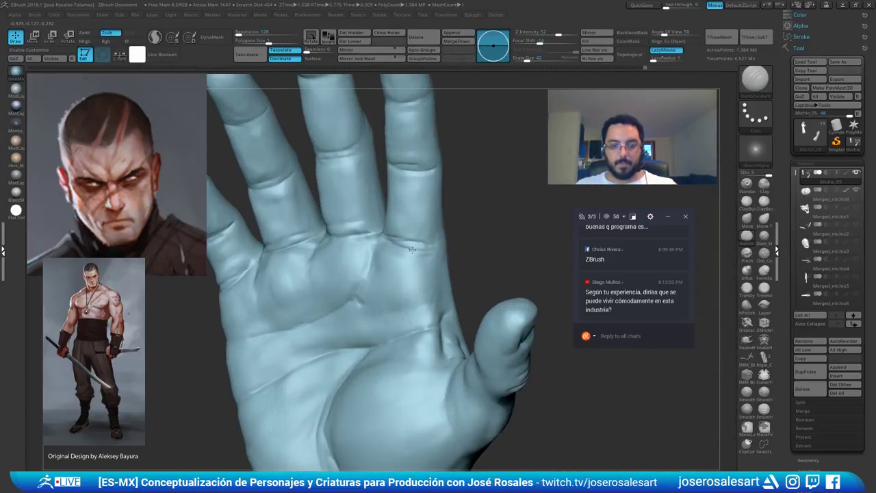
{"action": "left_click_drag", "start_coordinate": [394, 239], "coordinate": [419, 249]}
{"action": "right_click_drag", "start_coordinate": [428, 255], "coordinate": [393, 250]}
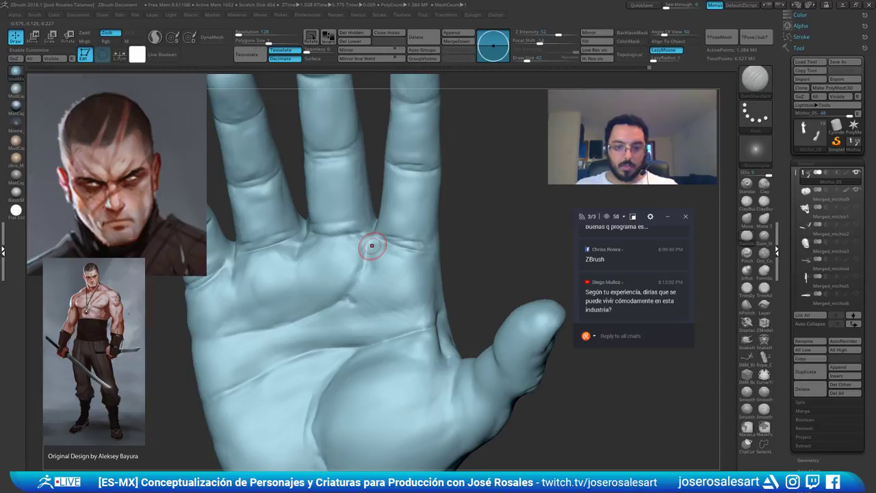
Sculpt soft vertical folds in the palm pad below the ring finger with the Standard brush at a draw size of 65
{"action": "key", "text": "b"}
{"action": "key", "text": "s"}
{"action": "key", "text": "t"}
{"action": "right_click_drag", "start_coordinate": [285, 327], "coordinate": [262, 317]}
{"action": "key", "text": "bracketright"}
{"action": "key", "text": "bracketright"}
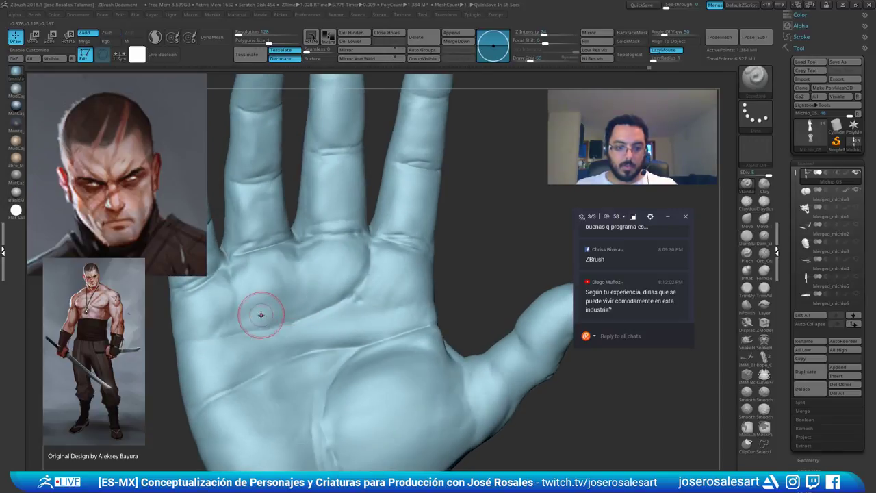
{"action": "key", "text": "s"}
{"action": "left_click_drag", "start_coordinate": [261, 315], "coordinate": [264, 308]}
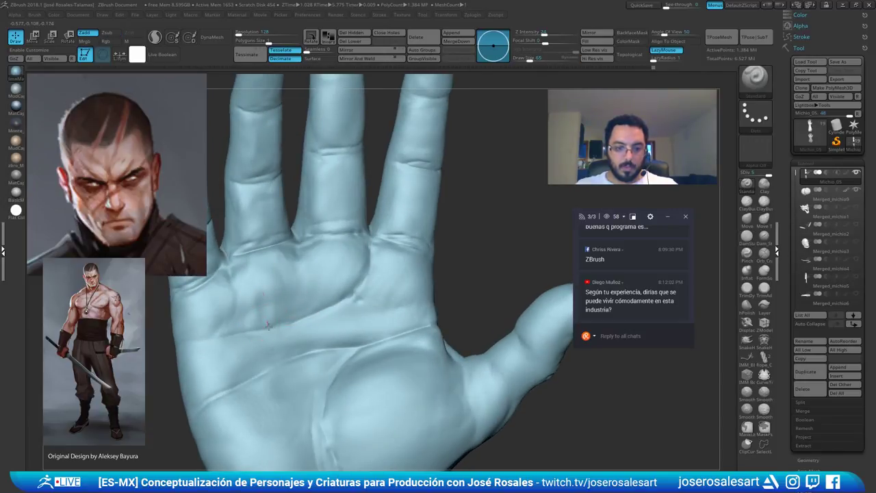
{"action": "left_click_drag", "start_coordinate": [280, 267], "coordinate": [281, 266]}
Reduce the Standard brush's draw size to 48, sculpt vertical folds in the pad below the middle finger and smooth them
{"action": "key", "text": "s"}
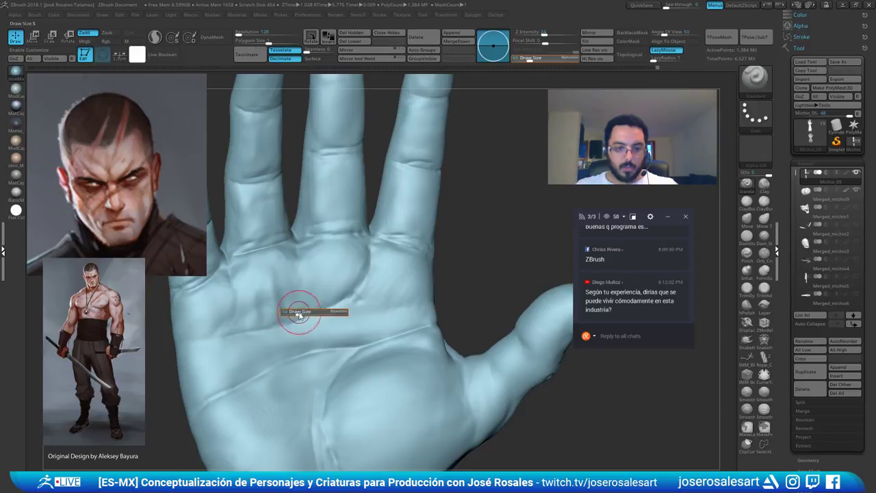
{"action": "left_click_drag", "start_coordinate": [300, 313], "coordinate": [323, 307]}
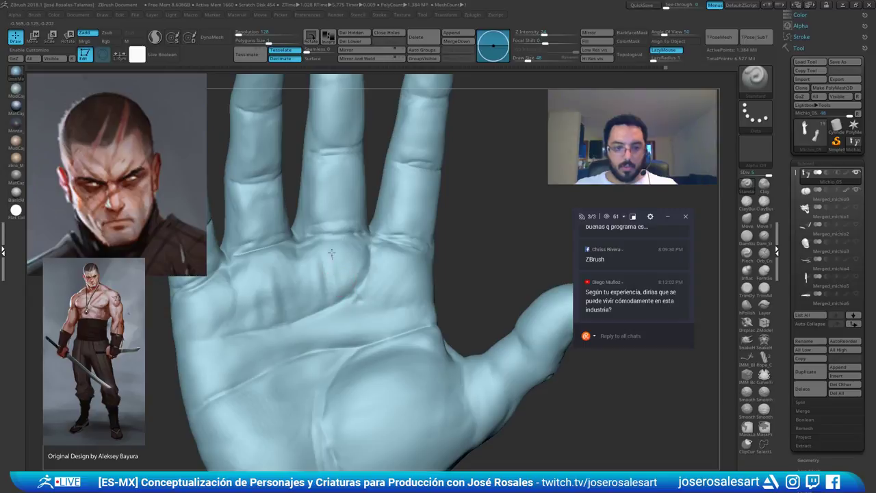
{"action": "right_click_drag", "start_coordinate": [346, 275], "coordinate": [346, 278]}
{"action": "mouse_move", "coordinate": [346, 278]}
{"action": "left_mouse_down"}
{"action": "mouse_move", "coordinate": [346, 255]}
{"action": "mouse_move", "coordinate": [348, 278]}
{"action": "left_mouse_up"}
{"action": "right_click_drag", "start_coordinate": [348, 278], "coordinate": [337, 274]}
{"action": "left_click_drag", "start_coordinate": [337, 274], "coordinate": [339, 259], "text": "shift"}
Add more vertical folds across the pad between the ring and middle fingers and soften them by smoothing
{"action": "mouse_move", "coordinate": [271, 288]}
{"action": "right_mouse_down", "text": "alt"}
{"action": "mouse_move", "coordinate": [363, 249]}
{"action": "mouse_move", "coordinate": [336, 284]}
{"action": "right_mouse_up", "text": "alt"}
{"action": "left_click_drag", "start_coordinate": [331, 292], "coordinate": [326, 279]}
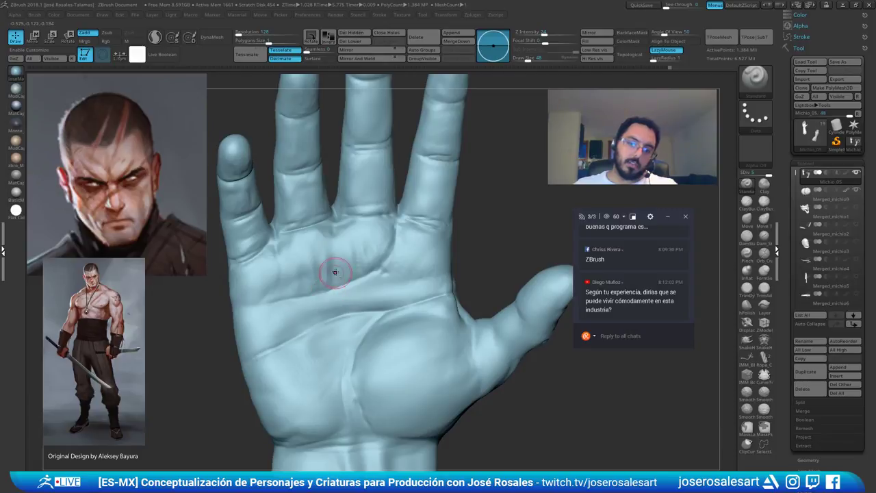
{"action": "left_click_drag", "start_coordinate": [346, 275], "coordinate": [355, 264]}
{"action": "right_click_drag", "start_coordinate": [351, 273], "coordinate": [328, 275]}
{"action": "left_click_drag", "start_coordinate": [321, 275], "coordinate": [318, 264], "text": "shift"}
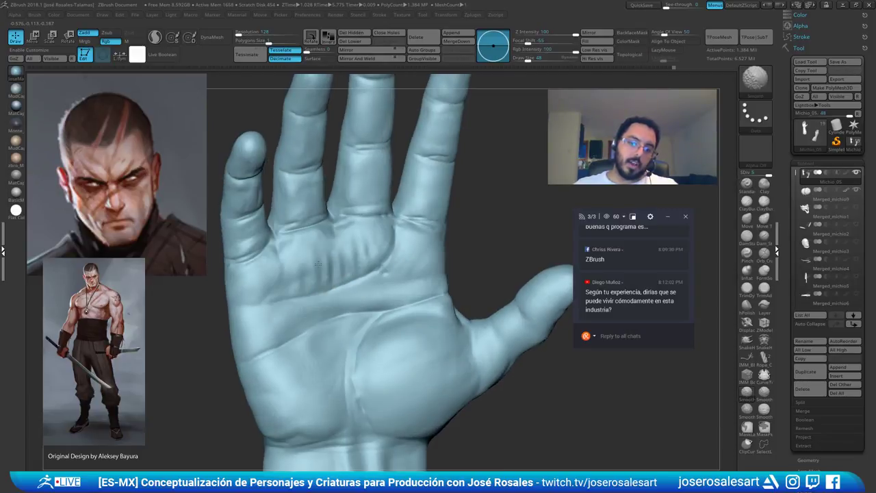
{"action": "right_click_drag", "start_coordinate": [357, 263], "coordinate": [351, 233], "text": "ctrl"}
{"action": "mouse_move", "coordinate": [351, 264]}
{"action": "right_mouse_down"}
{"action": "mouse_move", "coordinate": [308, 267]}
{"action": "mouse_move", "coordinate": [342, 269]}
{"action": "right_mouse_up"}
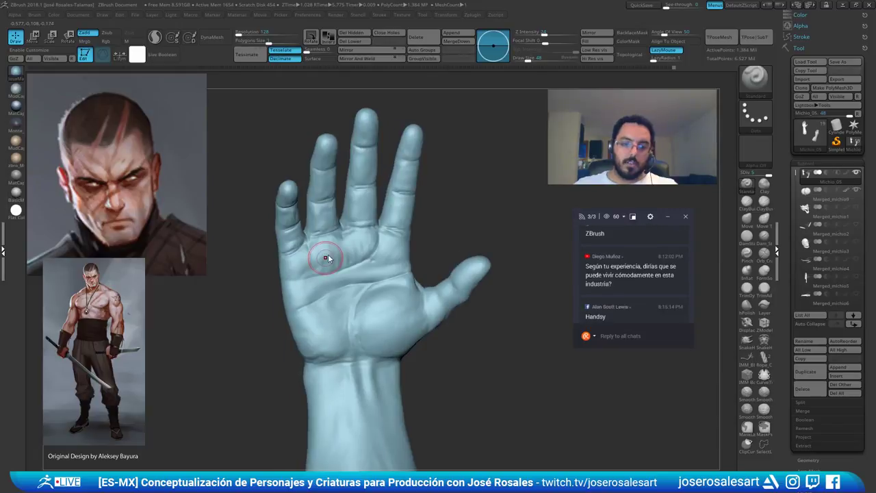
{"action": "left_click_drag", "start_coordinate": [327, 256], "coordinate": [323, 266]}
{"action": "mouse_move", "coordinate": [326, 275]}
{"action": "right_mouse_down"}
{"action": "mouse_move", "coordinate": [344, 281]}
{"action": "mouse_move", "coordinate": [338, 248]}
{"action": "right_mouse_up"}
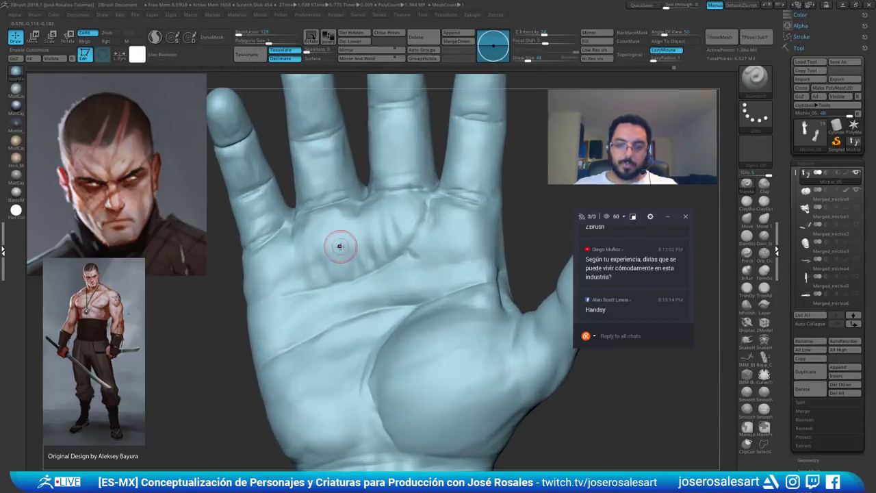
{"action": "mouse_move", "coordinate": [327, 202]}
{"action": "right_mouse_down"}
{"action": "mouse_move", "coordinate": [348, 233]}
{"action": "mouse_move", "coordinate": [343, 250]}
{"action": "right_mouse_up"}
Refine the palm's volume with Clay Buildup, carve creases across the palm with Dam Standard and smooth them
{"action": "key", "text": "b"}
{"action": "key", "text": "c"}
{"action": "key", "text": "b"}
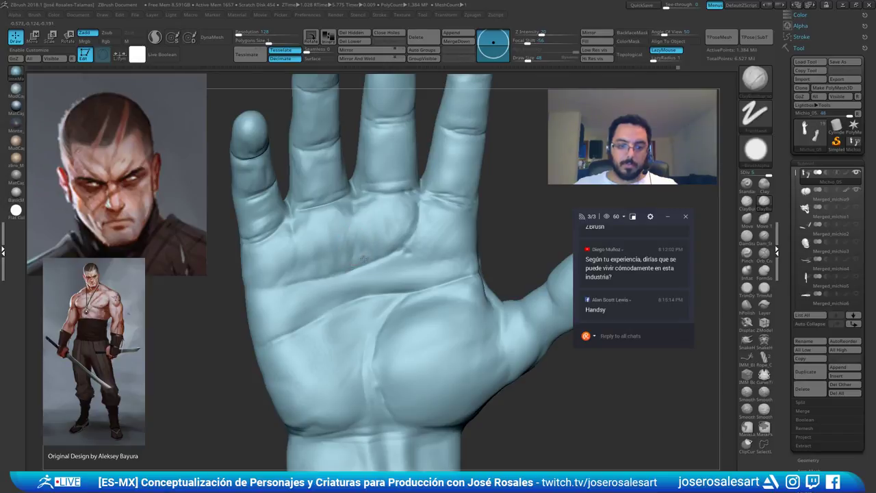
{"action": "key", "text": "shift"}
{"action": "mouse_move", "coordinate": [288, 263]}
{"action": "right_mouse_down", "text": "ctrl"}
{"action": "mouse_move", "coordinate": [275, 262]}
{"action": "mouse_move", "coordinate": [305, 267]}
{"action": "mouse_move", "coordinate": [353, 256]}
{"action": "mouse_move", "coordinate": [309, 303]}
{"action": "mouse_move", "coordinate": [356, 328]}
{"action": "mouse_move", "coordinate": [390, 299]}
{"action": "mouse_move", "coordinate": [359, 296]}
{"action": "right_mouse_up", "text": "ctrl"}
{"action": "key", "text": "b"}
{"action": "key", "text": "d"}
{"action": "key", "text": "s"}
{"action": "left_click_drag", "start_coordinate": [393, 286], "coordinate": [359, 293]}
{"action": "mouse_move", "coordinate": [327, 298]}
{"action": "right_mouse_down"}
{"action": "mouse_move", "coordinate": [362, 305]}
{"action": "mouse_move", "coordinate": [367, 297]}
{"action": "mouse_move", "coordinate": [357, 296]}
{"action": "right_mouse_up"}
{"action": "left_click_drag", "start_coordinate": [394, 288], "coordinate": [360, 296]}
{"action": "right_click_drag", "start_coordinate": [346, 299], "coordinate": [405, 288]}
{"action": "mouse_move", "coordinate": [405, 288]}
{"action": "right_mouse_down", "text": "ctrl"}
{"action": "mouse_move", "coordinate": [416, 251]}
{"action": "mouse_move", "coordinate": [432, 260]}
{"action": "mouse_move", "coordinate": [430, 307]}
{"action": "mouse_move", "coordinate": [383, 274]}
{"action": "right_mouse_up", "text": "ctrl"}
{"action": "mouse_move", "coordinate": [384, 274]}
{"action": "right_mouse_down"}
{"action": "mouse_move", "coordinate": [415, 280]}
{"action": "mouse_move", "coordinate": [411, 342]}
{"action": "mouse_move", "coordinate": [399, 286]}
{"action": "right_mouse_up"}
{"action": "mouse_move", "coordinate": [400, 286]}
{"action": "left_mouse_down", "text": "shift"}
{"action": "mouse_move", "coordinate": [379, 241]}
{"action": "mouse_move", "coordinate": [365, 292]}
{"action": "mouse_move", "coordinate": [320, 290]}
{"action": "mouse_move", "coordinate": [327, 300]}
{"action": "left_mouse_up", "text": "shift"}
Carve small wrinkles where the little-finger-side heel of the palm meets the wrist and smooth them
{"action": "right_click_drag", "start_coordinate": [328, 300], "coordinate": [198, 281]}
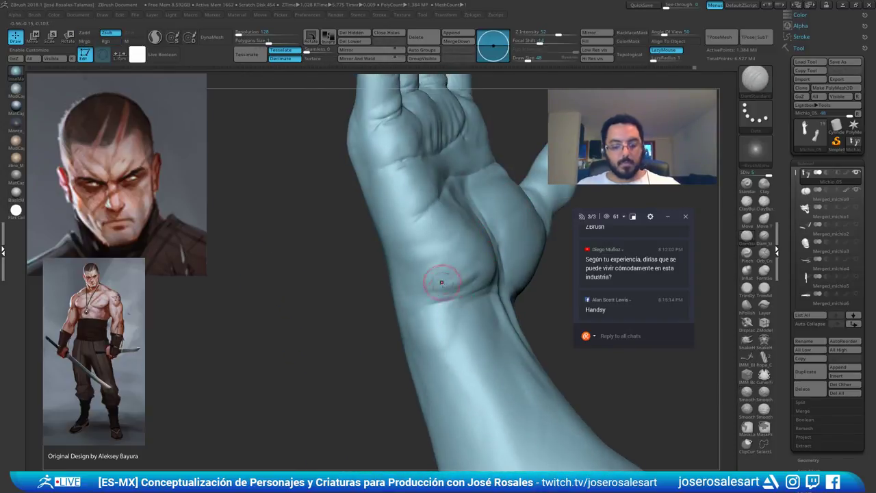
{"action": "right_click_drag", "start_coordinate": [441, 282], "coordinate": [473, 275]}
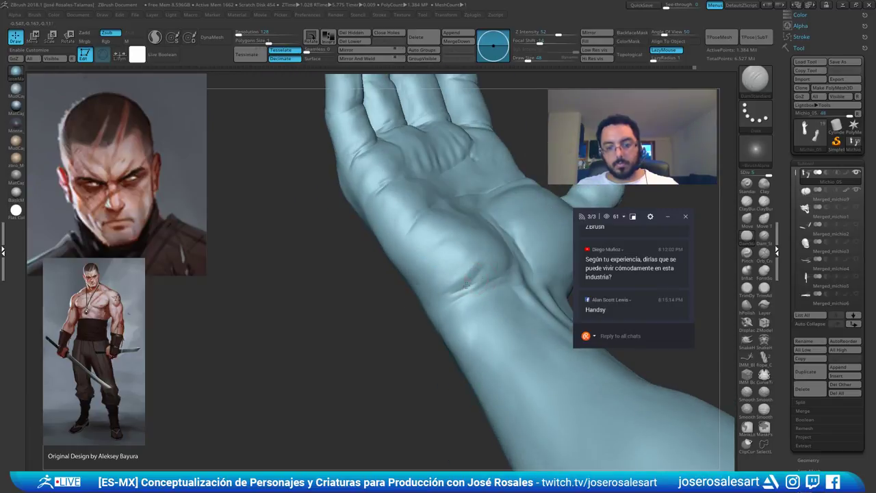
{"action": "left_click_drag", "start_coordinate": [489, 286], "coordinate": [453, 300]}
{"action": "mouse_move", "coordinate": [453, 295]}
{"action": "right_mouse_down"}
{"action": "mouse_move", "coordinate": [487, 285]}
{"action": "mouse_move", "coordinate": [464, 286]}
{"action": "right_mouse_up"}
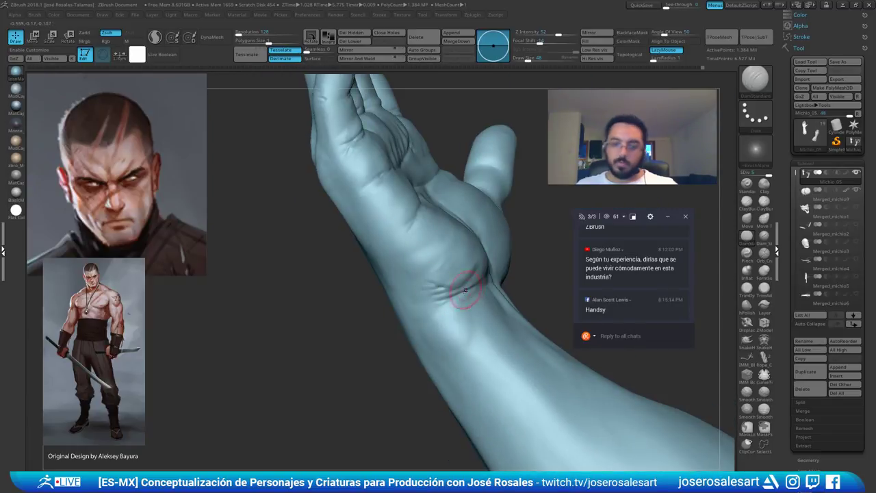
{"action": "left_click_drag", "start_coordinate": [416, 291], "coordinate": [430, 300], "text": "shift"}
{"action": "mouse_move", "coordinate": [492, 315]}
{"action": "right_mouse_down", "text": "ctrl"}
{"action": "mouse_move", "coordinate": [479, 268]}
{"action": "mouse_move", "coordinate": [446, 308]}
{"action": "mouse_move", "coordinate": [477, 285]}
{"action": "right_mouse_up", "text": "ctrl"}
{"action": "mouse_move", "coordinate": [478, 284]}
{"action": "right_mouse_down", "text": "ctrl"}
{"action": "mouse_move", "coordinate": [472, 315]}
{"action": "mouse_move", "coordinate": [457, 295]}
{"action": "mouse_move", "coordinate": [434, 301]}
{"action": "right_mouse_up", "text": "ctrl"}
Switch to Clay Buildup and soften the heel of the palm above the wrist crease on the little-finger side
{"action": "key", "text": "b"}
{"action": "key", "text": "c"}
{"action": "key", "text": "b"}
{"action": "left_click_drag", "start_coordinate": [442, 306], "coordinate": [429, 306], "text": "shift"}
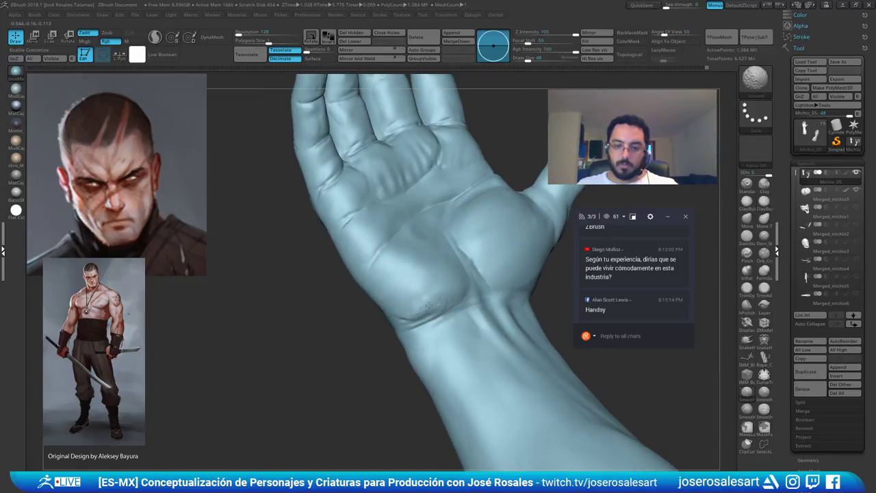
{"action": "mouse_move", "coordinate": [402, 303]}
{"action": "right_mouse_down", "text": "ctrl"}
{"action": "mouse_move", "coordinate": [446, 262]}
{"action": "mouse_move", "coordinate": [396, 293]}
{"action": "right_mouse_up", "text": "ctrl"}
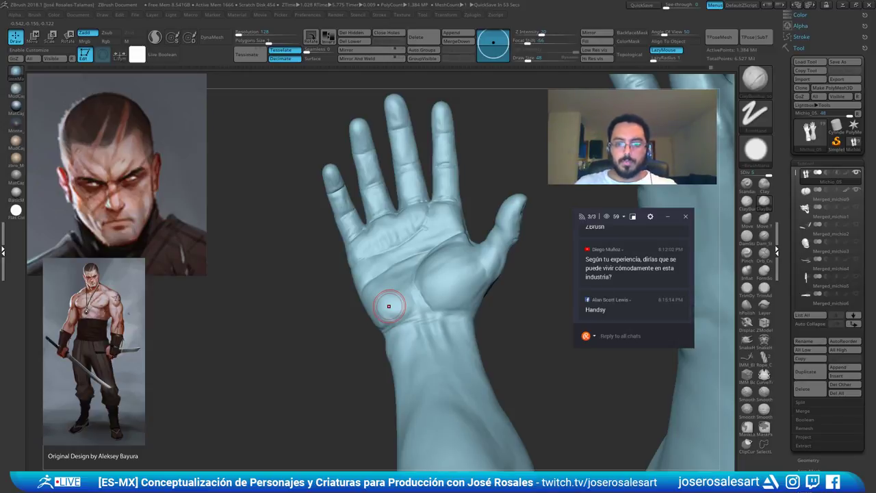
Carve the crease around the base of the thumb mound at the wrist with Dam Standard and smooth its outer end
{"action": "mouse_move", "coordinate": [468, 265]}
{"action": "right_mouse_down"}
{"action": "mouse_move", "coordinate": [469, 233]}
{"action": "mouse_move", "coordinate": [461, 300]}
{"action": "mouse_move", "coordinate": [470, 304]}
{"action": "mouse_move", "coordinate": [460, 316]}
{"action": "right_mouse_up"}
{"action": "key", "text": "b"}
{"action": "key", "text": "d"}
{"action": "key", "text": "s"}
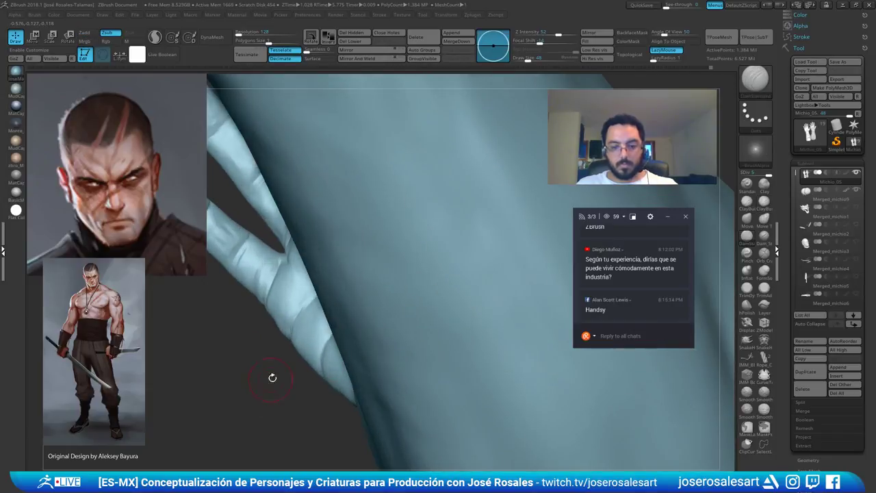
{"action": "mouse_move", "coordinate": [272, 377]}
{"action": "right_mouse_down"}
{"action": "mouse_move", "coordinate": [434, 411]}
{"action": "mouse_move", "coordinate": [269, 413]}
{"action": "mouse_move", "coordinate": [343, 358]}
{"action": "mouse_move", "coordinate": [366, 413]}
{"action": "mouse_move", "coordinate": [414, 322]}
{"action": "right_mouse_up"}
{"action": "right_click_drag", "start_coordinate": [412, 228], "coordinate": [395, 330]}
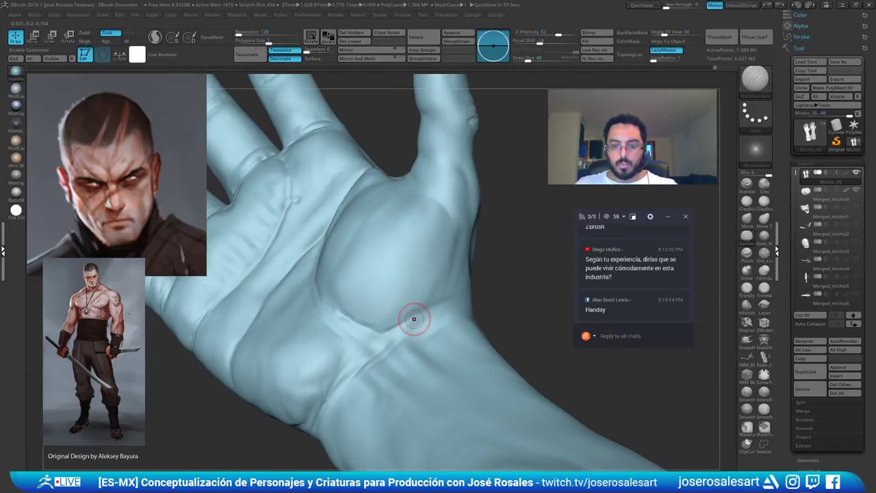
{"action": "right_click_drag", "start_coordinate": [422, 260], "coordinate": [418, 172]}
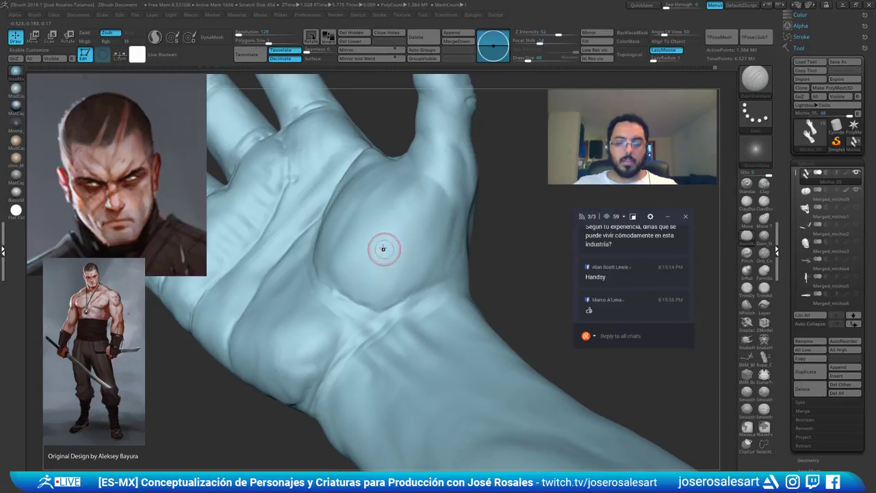
{"action": "right_click_drag", "start_coordinate": [383, 249], "coordinate": [408, 243]}
{"action": "right_click_drag", "start_coordinate": [395, 282], "coordinate": [430, 276]}
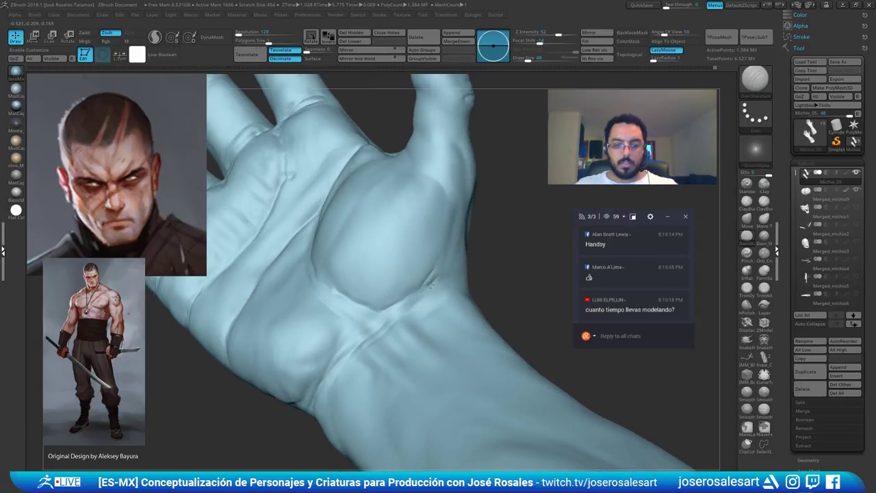
{"action": "left_click_drag", "start_coordinate": [407, 300], "coordinate": [441, 257]}
{"action": "mouse_move", "coordinate": [394, 249]}
{"action": "right_mouse_down"}
{"action": "mouse_move", "coordinate": [430, 245]}
{"action": "mouse_move", "coordinate": [461, 209]}
{"action": "right_mouse_up"}
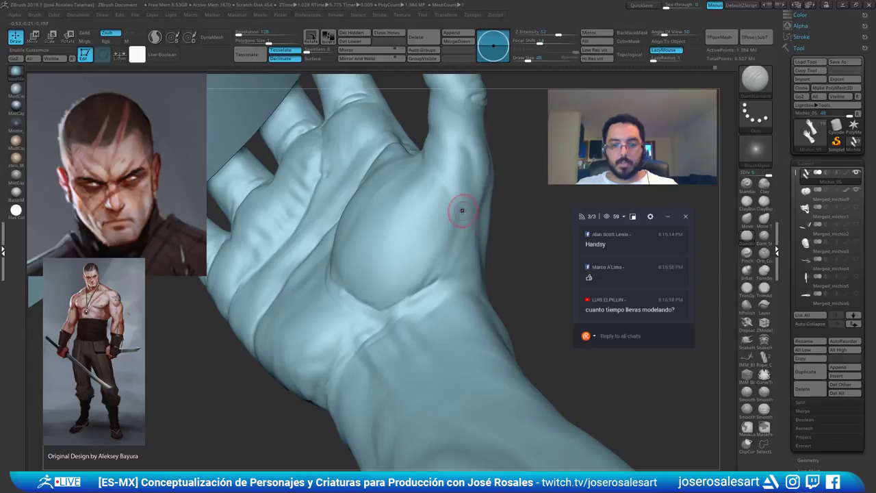
{"action": "left_click_drag", "start_coordinate": [442, 276], "coordinate": [457, 254], "text": "shift"}
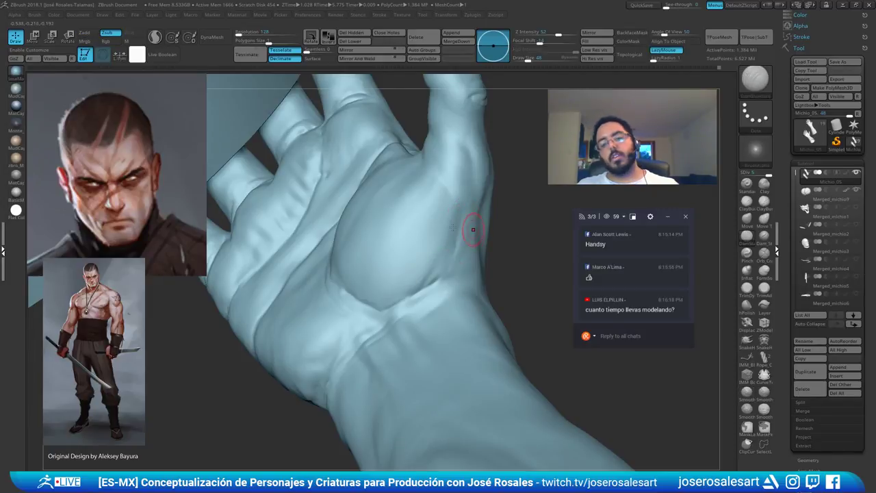
{"action": "mouse_move", "coordinate": [473, 228]}
{"action": "right_mouse_down", "text": "ctrl"}
{"action": "mouse_move", "coordinate": [468, 199]}
{"action": "mouse_move", "coordinate": [461, 225]}
{"action": "right_mouse_up", "text": "ctrl"}
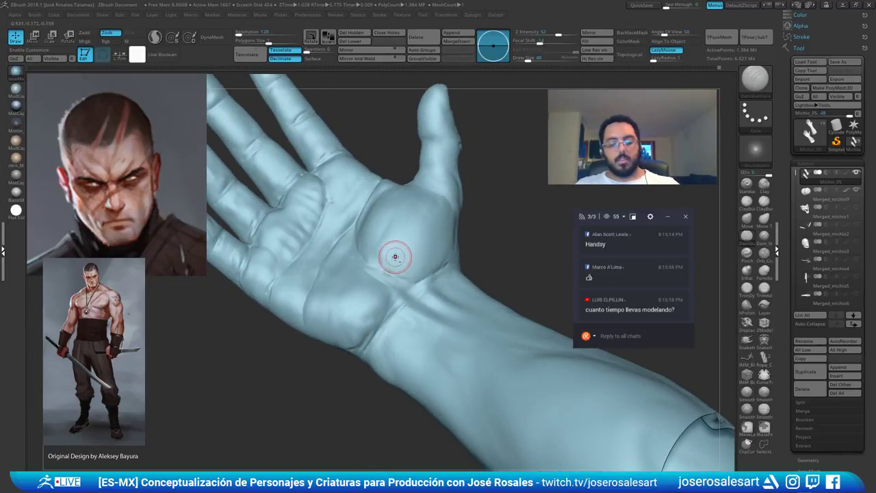
Refine the area between the thumb mound and the heel of the palm with Clay Buildup and smoothing
{"action": "key", "text": "b"}
{"action": "key", "text": "c"}
{"action": "key", "text": "b"}
{"action": "right_click_drag", "start_coordinate": [382, 270], "coordinate": [377, 312]}
{"action": "right_click_drag", "start_coordinate": [308, 278], "coordinate": [331, 277]}
{"action": "left_click_drag", "start_coordinate": [351, 280], "coordinate": [388, 295], "text": "shift"}
Cut the crease along the lower edge of the thumb mound with Dam Standard and smooth it
{"action": "key", "text": "b"}
{"action": "key", "text": "d"}
{"action": "key", "text": "s"}
{"action": "right_click_drag", "start_coordinate": [374, 208], "coordinate": [388, 215]}
{"action": "mouse_move", "coordinate": [385, 302]}
{"action": "left_mouse_down"}
{"action": "mouse_move", "coordinate": [352, 292]}
{"action": "mouse_move", "coordinate": [374, 293]}
{"action": "left_mouse_up"}
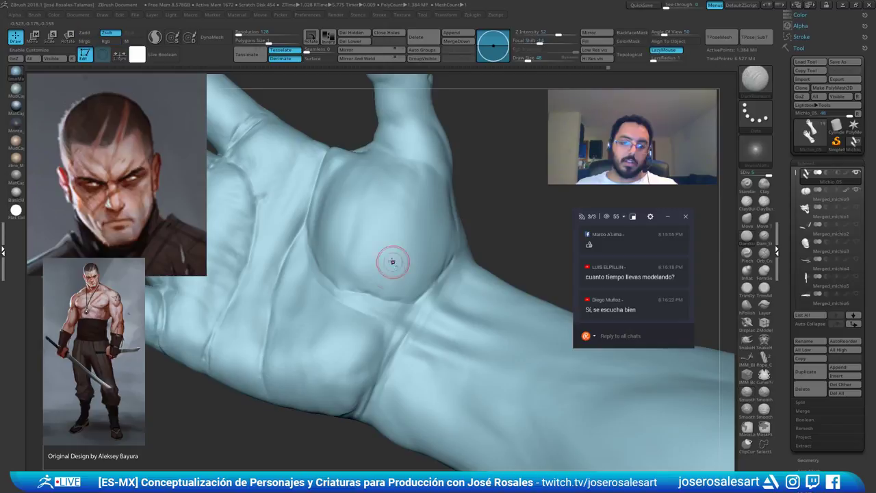
{"action": "mouse_move", "coordinate": [391, 261]}
{"action": "right_mouse_down", "text": "ctrl"}
{"action": "mouse_move", "coordinate": [395, 237]}
{"action": "mouse_move", "coordinate": [397, 275]}
{"action": "right_mouse_up", "text": "ctrl"}
{"action": "mouse_move", "coordinate": [372, 319]}
{"action": "right_mouse_down"}
{"action": "mouse_move", "coordinate": [342, 309]}
{"action": "mouse_move", "coordinate": [373, 308]}
{"action": "mouse_move", "coordinate": [362, 316]}
{"action": "right_mouse_up"}
{"action": "left_click_drag", "start_coordinate": [353, 326], "coordinate": [370, 322], "text": "shift"}
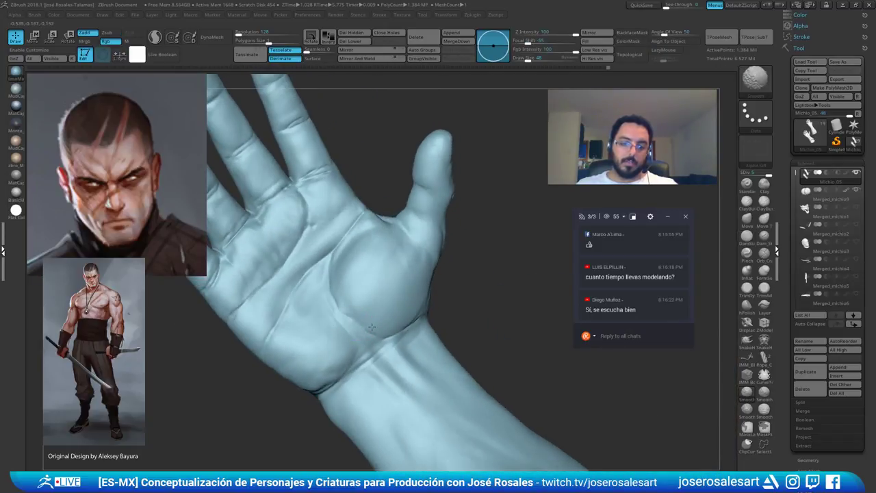
Build up the lower inner edge of the thumb mound with Clay Buildup, set the draw size to 58 and smooth the transition
{"action": "key", "text": "b"}
{"action": "key", "text": "c"}
{"action": "key", "text": "b"}
{"action": "mouse_move", "coordinate": [367, 236]}
{"action": "right_mouse_down"}
{"action": "mouse_move", "coordinate": [335, 300]}
{"action": "mouse_move", "coordinate": [404, 303]}
{"action": "mouse_move", "coordinate": [374, 305]}
{"action": "right_mouse_up"}
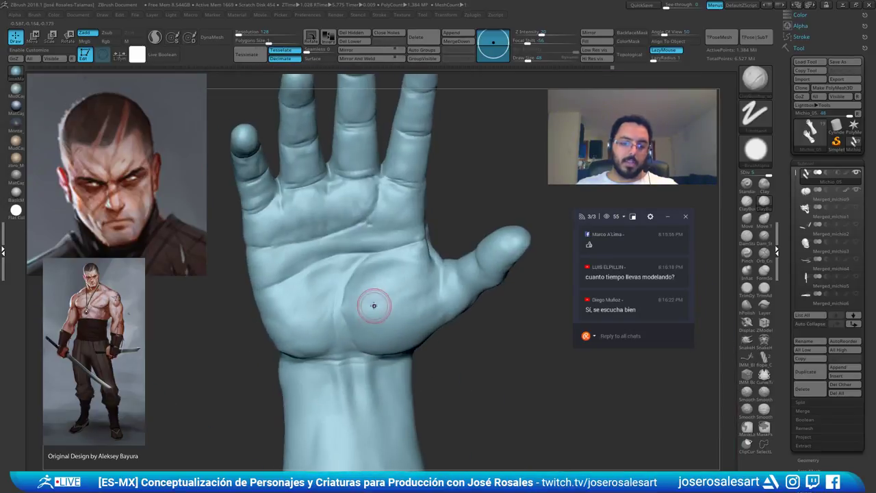
{"action": "left_click_drag", "start_coordinate": [374, 305], "coordinate": [366, 327]}
{"action": "mouse_move", "coordinate": [366, 326]}
{"action": "right_mouse_down"}
{"action": "mouse_move", "coordinate": [357, 324]}
{"action": "mouse_move", "coordinate": [354, 349]}
{"action": "right_mouse_up"}
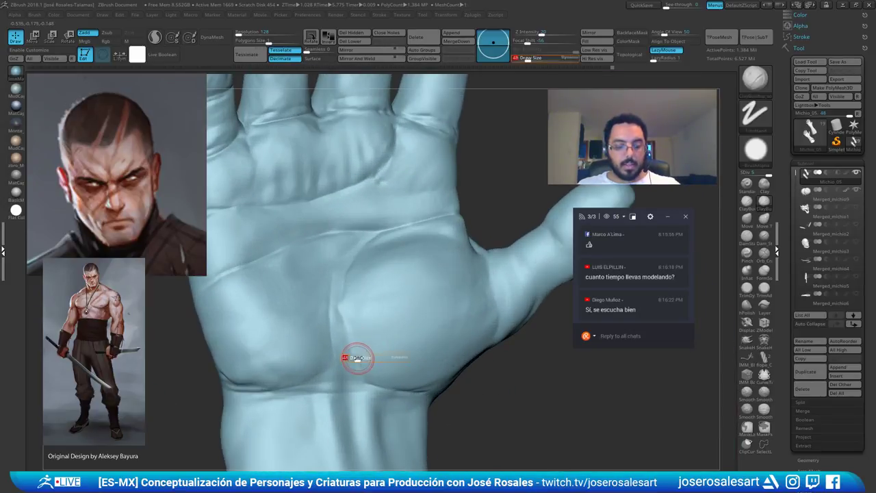
{"action": "left_click_drag", "start_coordinate": [357, 358], "coordinate": [359, 359]}
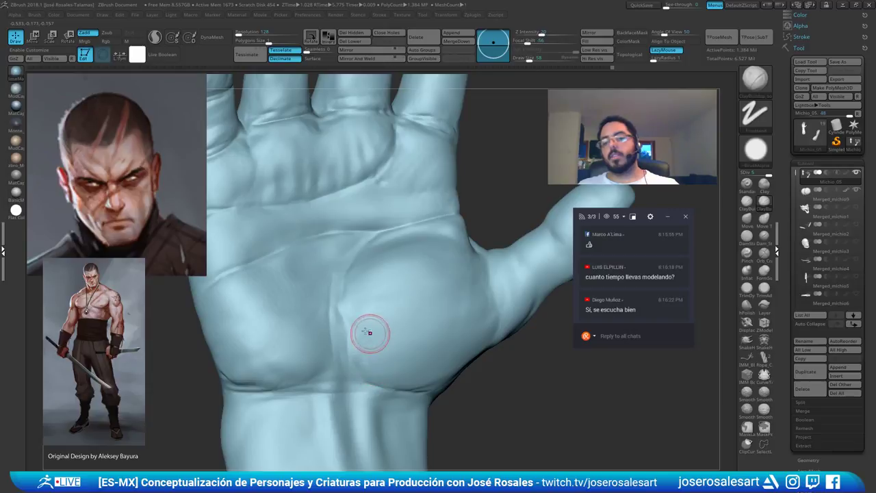
{"action": "right_click_drag", "start_coordinate": [371, 334], "coordinate": [363, 346], "text": "ctrl"}
{"action": "left_click_drag", "start_coordinate": [362, 346], "coordinate": [366, 350], "text": "shift"}
{"action": "mouse_move", "coordinate": [384, 303]}
{"action": "right_mouse_down"}
{"action": "mouse_move", "coordinate": [404, 286]}
{"action": "mouse_move", "coordinate": [391, 249]}
{"action": "mouse_move", "coordinate": [371, 276]}
{"action": "mouse_move", "coordinate": [374, 267]}
{"action": "right_mouse_up"}
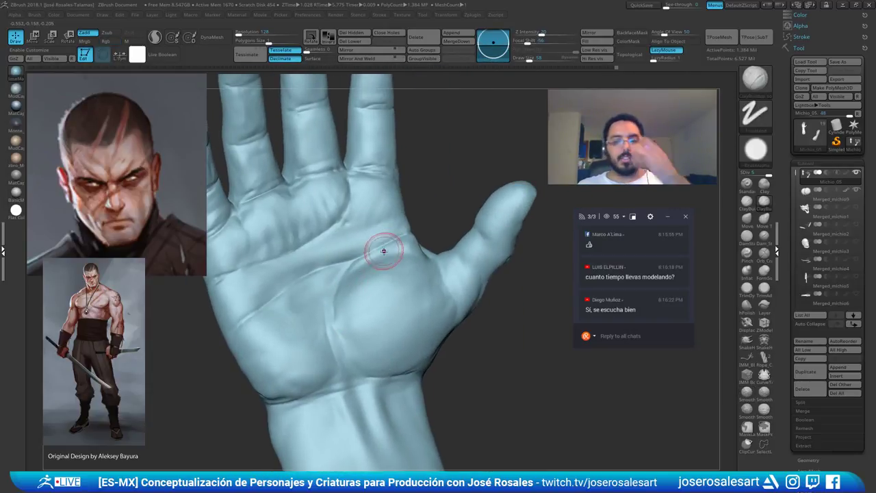
{"action": "right_click_drag", "start_coordinate": [439, 210], "coordinate": [453, 209]}
Carve a crease on the palm side of the thumb near its base with the Dam Standard brush
{"action": "key", "text": "b"}
{"action": "key", "text": "d"}
{"action": "key", "text": "s"}
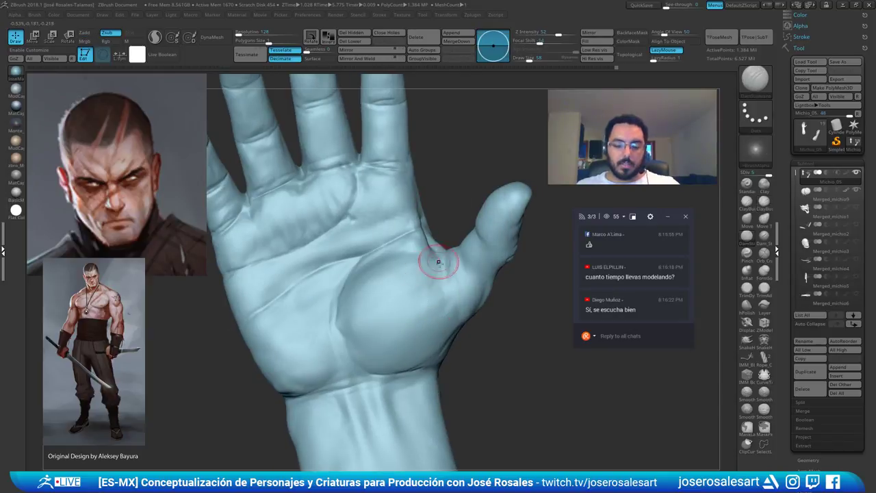
{"action": "mouse_move", "coordinate": [436, 262]}
{"action": "right_mouse_down"}
{"action": "mouse_move", "coordinate": [469, 255]}
{"action": "mouse_move", "coordinate": [524, 263]}
{"action": "mouse_move", "coordinate": [528, 281]}
{"action": "right_mouse_up"}
{"action": "mouse_move", "coordinate": [436, 286]}
{"action": "right_mouse_down"}
{"action": "mouse_move", "coordinate": [394, 302]}
{"action": "mouse_move", "coordinate": [385, 322]}
{"action": "right_mouse_up"}
{"action": "mouse_move", "coordinate": [364, 302]}
{"action": "left_mouse_down"}
{"action": "mouse_move", "coordinate": [391, 292]}
{"action": "mouse_move", "coordinate": [394, 263]}
{"action": "left_mouse_up"}
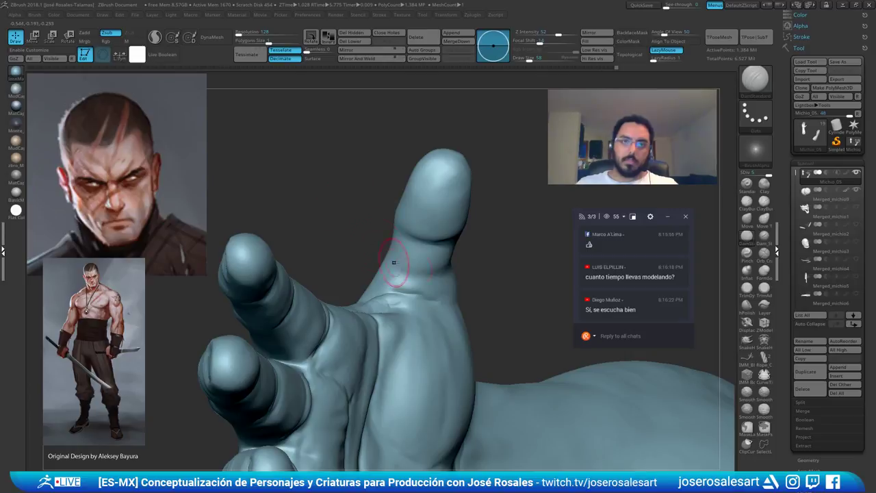
{"action": "mouse_move", "coordinate": [394, 263]}
{"action": "right_mouse_down"}
{"action": "mouse_move", "coordinate": [452, 252]}
{"action": "mouse_move", "coordinate": [424, 270]}
{"action": "mouse_move", "coordinate": [433, 277]}
{"action": "right_mouse_up"}
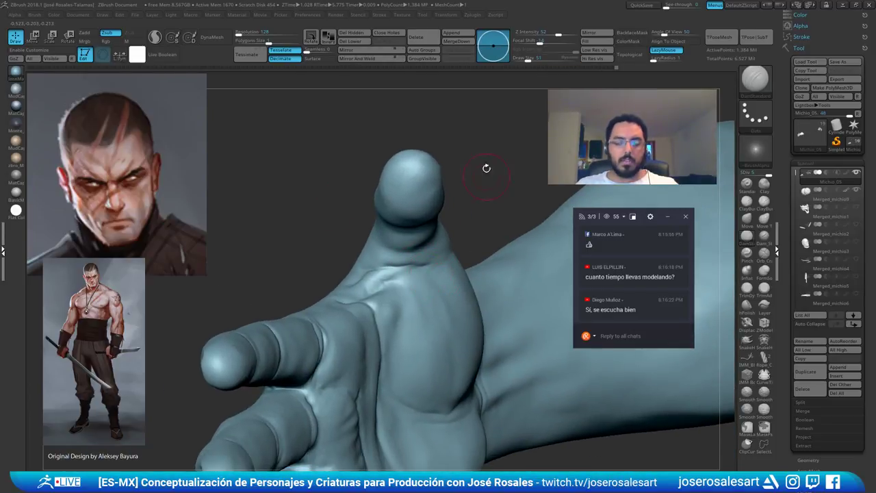
Refine the thumb's joint below the nail section with Clay Buildup and smooth the form
{"action": "mouse_move", "coordinate": [418, 241]}
{"action": "right_mouse_down"}
{"action": "mouse_move", "coordinate": [419, 249]}
{"action": "mouse_move", "coordinate": [459, 246]}
{"action": "mouse_move", "coordinate": [431, 227]}
{"action": "mouse_move", "coordinate": [423, 270]}
{"action": "mouse_move", "coordinate": [461, 188]}
{"action": "right_mouse_up"}
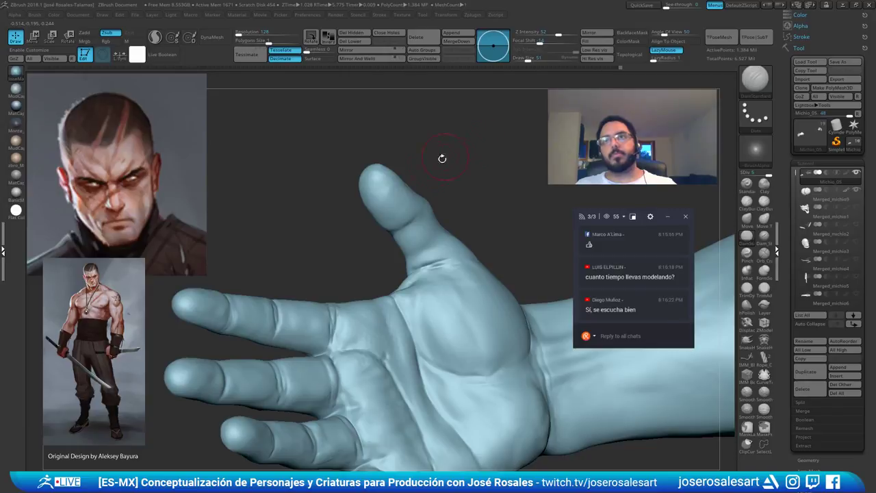
{"action": "mouse_move", "coordinate": [388, 204]}
{"action": "right_mouse_down", "text": "ctrl"}
{"action": "mouse_move", "coordinate": [426, 265]}
{"action": "mouse_move", "coordinate": [448, 259]}
{"action": "mouse_move", "coordinate": [450, 245]}
{"action": "mouse_move", "coordinate": [420, 239]}
{"action": "mouse_move", "coordinate": [403, 216]}
{"action": "mouse_move", "coordinate": [448, 213]}
{"action": "mouse_move", "coordinate": [428, 236]}
{"action": "mouse_move", "coordinate": [452, 223]}
{"action": "mouse_move", "coordinate": [405, 254]}
{"action": "mouse_move", "coordinate": [479, 205]}
{"action": "mouse_move", "coordinate": [449, 227]}
{"action": "mouse_move", "coordinate": [493, 222]}
{"action": "right_mouse_up", "text": "ctrl"}
{"action": "key", "text": "b"}
{"action": "key", "text": "c"}
{"action": "key", "text": "b"}
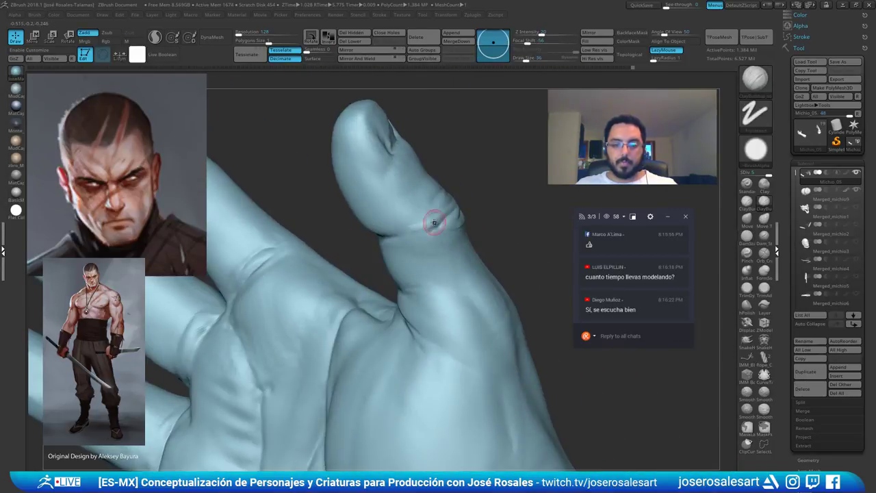
{"action": "left_click_drag", "start_coordinate": [426, 219], "coordinate": [423, 220], "text": "shift"}
{"action": "mouse_move", "coordinate": [411, 228]}
{"action": "right_mouse_down", "text": "ctrl"}
{"action": "mouse_move", "coordinate": [443, 220]}
{"action": "mouse_move", "coordinate": [448, 233]}
{"action": "mouse_move", "coordinate": [367, 254]}
{"action": "mouse_move", "coordinate": [394, 236]}
{"action": "mouse_move", "coordinate": [491, 213]}
{"action": "mouse_move", "coordinate": [413, 249]}
{"action": "right_mouse_up", "text": "ctrl"}
{"action": "right_click_drag", "start_coordinate": [413, 249], "coordinate": [438, 201], "text": "ctrl"}
Set the Dam Standard brush's draw size to 58 for the thumb's joint crease and isolate the thumb's polygroup
{"action": "key", "text": "b"}
{"action": "key", "text": "d"}
{"action": "key", "text": "s"}
{"action": "key", "text": "s"}
{"action": "left_click_drag", "start_coordinate": [448, 237], "coordinate": [451, 237]}
{"action": "mouse_move", "coordinate": [401, 247]}
{"action": "right_mouse_down"}
{"action": "mouse_move", "coordinate": [438, 237]}
{"action": "mouse_move", "coordinate": [403, 236]}
{"action": "mouse_move", "coordinate": [411, 256]}
{"action": "mouse_move", "coordinate": [459, 182]}
{"action": "mouse_move", "coordinate": [453, 242]}
{"action": "mouse_move", "coordinate": [376, 254]}
{"action": "right_mouse_up"}
{"action": "left_click", "coordinate": [432, 241], "text": "ctrl+shift"}
{"action": "right_click_drag", "start_coordinate": [425, 239], "coordinate": [385, 246]}
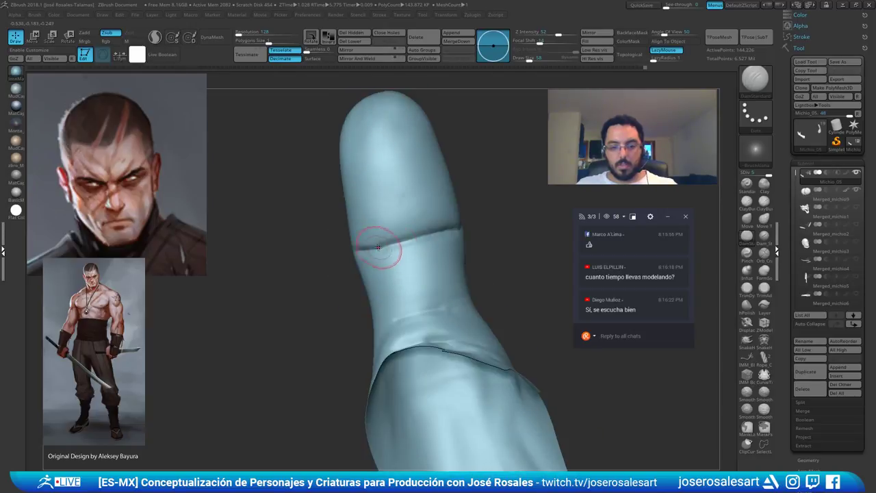
Add volume along the upper edge of the thumb's joint crease with the Clay Buildup brush at draw size 58
{"action": "key", "text": "b"}
{"action": "key", "text": "c"}
{"action": "key", "text": "b"}
{"action": "left_click_drag", "start_coordinate": [440, 229], "coordinate": [436, 227]}
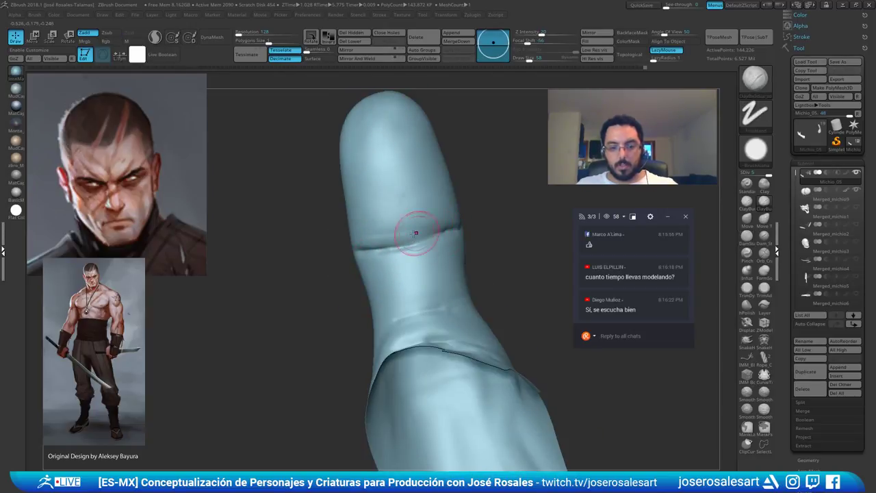
{"action": "right_click_drag", "start_coordinate": [457, 218], "coordinate": [400, 230]}
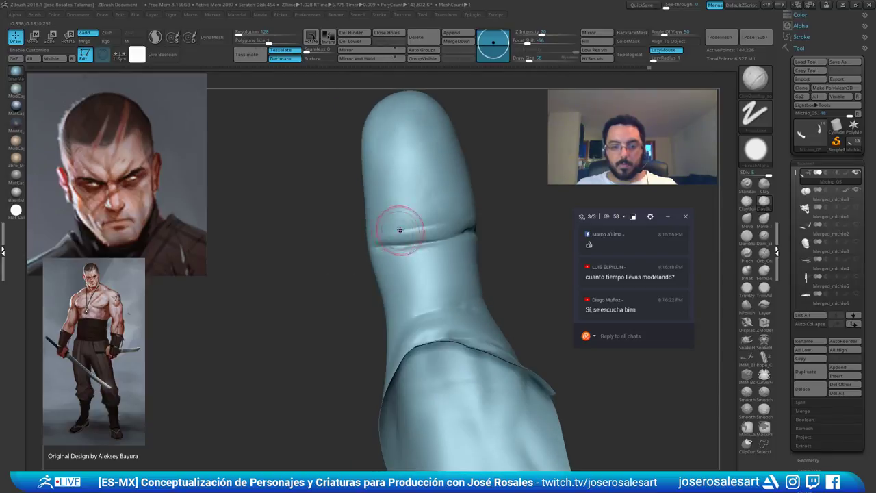
{"action": "mouse_move", "coordinate": [484, 212]}
{"action": "right_mouse_down"}
{"action": "mouse_move", "coordinate": [416, 209]}
{"action": "mouse_move", "coordinate": [423, 215]}
{"action": "mouse_move", "coordinate": [426, 191]}
{"action": "mouse_move", "coordinate": [459, 195]}
{"action": "right_mouse_up"}
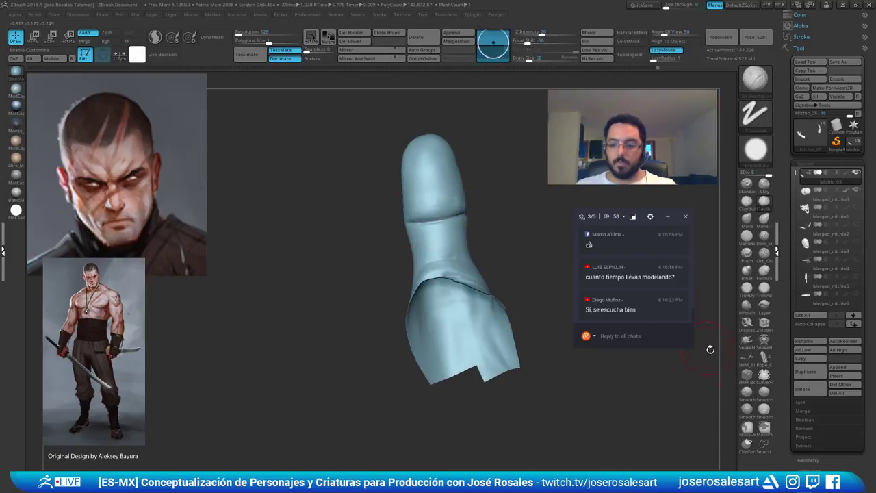
Choose the Smooth brush for smoothing and soften the thumb surface beside the joint crease
{"action": "left_click", "coordinate": [747, 394]}
{"action": "left_click", "coordinate": [725, 412]}
{"action": "mouse_move", "coordinate": [427, 197]}
{"action": "right_mouse_down"}
{"action": "mouse_move", "coordinate": [435, 212]}
{"action": "mouse_move", "coordinate": [470, 201]}
{"action": "right_mouse_up"}
{"action": "mouse_move", "coordinate": [470, 206]}
{"action": "left_mouse_down", "text": "shift"}
{"action": "mouse_move", "coordinate": [445, 228]}
{"action": "mouse_move", "coordinate": [463, 206]}
{"action": "left_mouse_up", "text": "shift"}
Recut the thumb's joint crease on the palm side with the Dam Standard brush
{"action": "key", "text": "b"}
{"action": "key", "text": "d"}
{"action": "key", "text": "s"}
{"action": "mouse_move", "coordinate": [468, 191]}
{"action": "right_mouse_down"}
{"action": "mouse_move", "coordinate": [498, 231]}
{"action": "mouse_move", "coordinate": [446, 228]}
{"action": "mouse_move", "coordinate": [457, 240]}
{"action": "mouse_move", "coordinate": [490, 233]}
{"action": "right_mouse_up"}
{"action": "left_click_drag", "start_coordinate": [492, 229], "coordinate": [475, 233]}
{"action": "mouse_move", "coordinate": [475, 233]}
{"action": "right_mouse_down", "text": "ctrl"}
{"action": "mouse_move", "coordinate": [435, 228]}
{"action": "mouse_move", "coordinate": [420, 213]}
{"action": "mouse_move", "coordinate": [477, 213]}
{"action": "right_mouse_up", "text": "ctrl"}
Fill out the thumb pad above the joint crease with Clay Buildup at draw size 73 and smooth it
{"action": "key", "text": "b"}
{"action": "key", "text": "c"}
{"action": "key", "text": "b"}
{"action": "left_click_drag", "start_coordinate": [443, 212], "coordinate": [449, 199]}
{"action": "right_click_drag", "start_coordinate": [449, 199], "coordinate": [456, 198]}
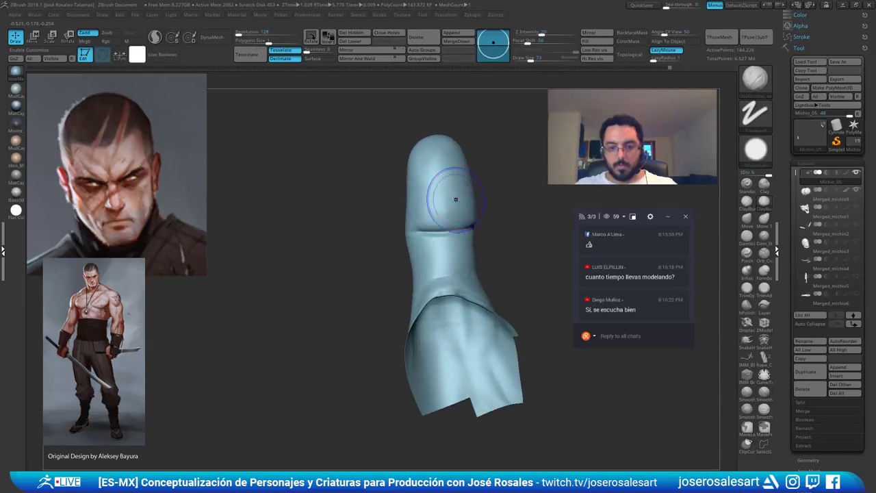
{"action": "left_click_drag", "start_coordinate": [456, 198], "coordinate": [459, 190], "text": "shift"}
Shape the thumb pad with the Standard brush at draw size 39
{"action": "mouse_move", "coordinate": [460, 190]}
{"action": "right_mouse_down", "text": "ctrl"}
{"action": "mouse_move", "coordinate": [481, 221]}
{"action": "mouse_move", "coordinate": [436, 207]}
{"action": "mouse_move", "coordinate": [429, 221]}
{"action": "mouse_move", "coordinate": [425, 198]}
{"action": "right_mouse_up", "text": "ctrl"}
{"action": "mouse_move", "coordinate": [425, 198]}
{"action": "right_mouse_down"}
{"action": "mouse_move", "coordinate": [424, 209]}
{"action": "mouse_move", "coordinate": [439, 179]}
{"action": "right_mouse_up"}
{"action": "key", "text": "b"}
{"action": "key", "text": "s"}
{"action": "key", "text": "t"}
{"action": "right_click_drag", "start_coordinate": [411, 206], "coordinate": [411, 184]}
{"action": "right_click_drag", "start_coordinate": [411, 185], "coordinate": [378, 251], "text": "ctrl"}
{"action": "left_click_drag", "start_coordinate": [379, 278], "coordinate": [374, 253]}
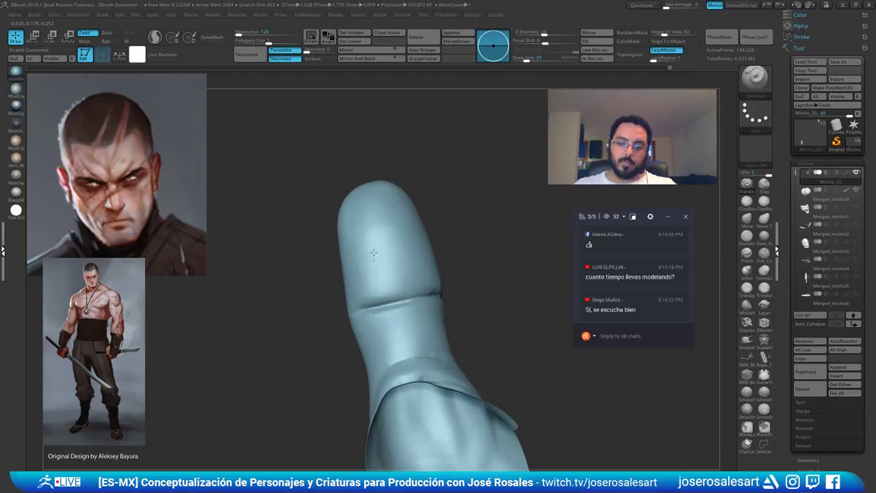
{"action": "right_click_drag", "start_coordinate": [386, 260], "coordinate": [404, 270]}
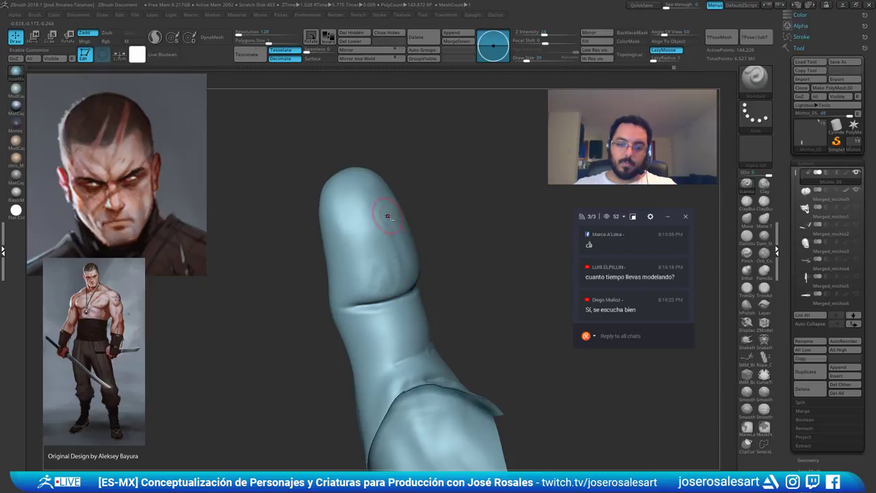
Smooth the lower thumb pad and the side of the joint above the crease, using the Smooth brush
{"action": "right_click_drag", "start_coordinate": [388, 217], "coordinate": [390, 233], "text": "ctrl"}
{"action": "left_click_drag", "start_coordinate": [373, 290], "coordinate": [364, 289], "text": "shift"}
{"action": "mouse_move", "coordinate": [365, 289]}
{"action": "right_mouse_down"}
{"action": "mouse_move", "coordinate": [401, 257]}
{"action": "mouse_move", "coordinate": [362, 235]}
{"action": "mouse_move", "coordinate": [422, 249]}
{"action": "mouse_move", "coordinate": [437, 240]}
{"action": "right_mouse_up"}
{"action": "left_click_drag", "start_coordinate": [441, 256], "coordinate": [449, 252], "text": "shift"}
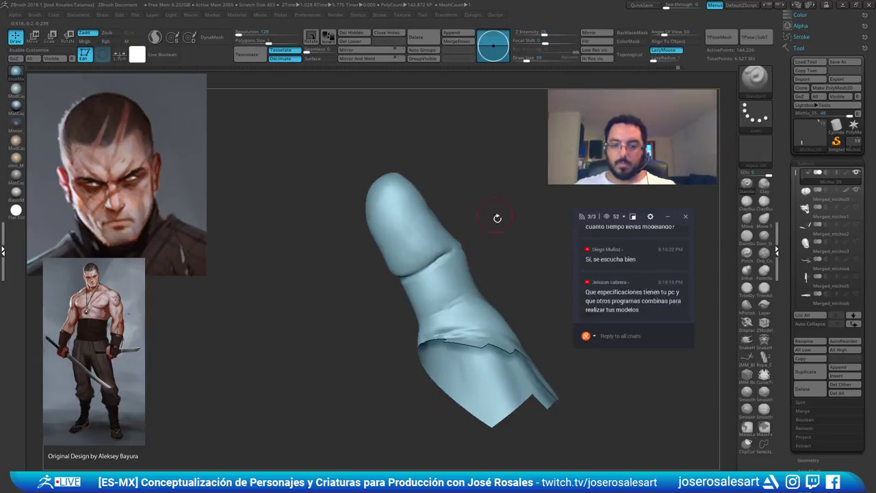
{"action": "left_click", "coordinate": [747, 392]}
{"action": "left_click", "coordinate": [719, 410]}
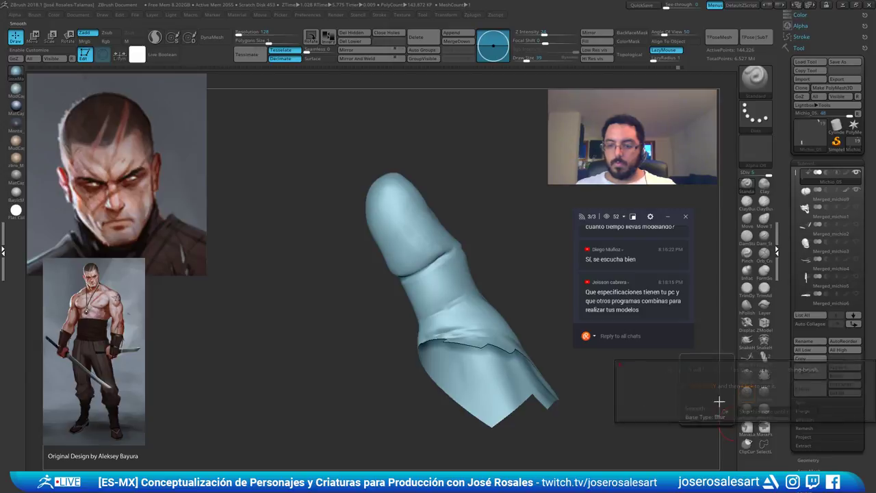
Deepen the joint crease across the thumb's side with the Dam Standard brush and smooth the skin below it
{"action": "right_click_drag", "start_coordinate": [430, 200], "coordinate": [436, 234], "text": "ctrl"}
{"action": "mouse_move", "coordinate": [467, 268]}
{"action": "right_mouse_down"}
{"action": "mouse_move", "coordinate": [439, 229]}
{"action": "mouse_move", "coordinate": [444, 211]}
{"action": "right_mouse_up"}
{"action": "right_click_drag", "start_coordinate": [437, 243], "coordinate": [446, 239]}
{"action": "key", "text": "b"}
{"action": "key", "text": "d"}
{"action": "key", "text": "s"}
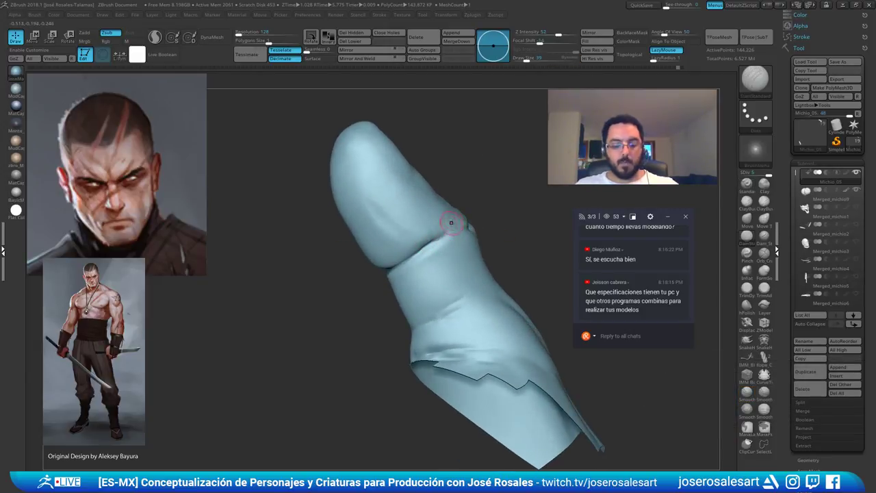
{"action": "key", "text": "bracketright"}
{"action": "key", "text": "bracketright"}
{"action": "left_click_drag", "start_coordinate": [442, 238], "coordinate": [393, 272]}
{"action": "right_click_drag", "start_coordinate": [436, 242], "coordinate": [447, 237]}
{"action": "left_click_drag", "start_coordinate": [436, 261], "coordinate": [417, 272], "text": "shift"}
Extend the joint crease around the other side of the thumb with Dam Standard at draw size 28 and soften its end
{"action": "mouse_move", "coordinate": [368, 283]}
{"action": "right_mouse_down"}
{"action": "mouse_move", "coordinate": [407, 276]}
{"action": "mouse_move", "coordinate": [363, 273]}
{"action": "right_mouse_up"}
{"action": "key", "text": "s"}
{"action": "mouse_move", "coordinate": [360, 290]}
{"action": "left_mouse_down"}
{"action": "mouse_move", "coordinate": [337, 275]}
{"action": "mouse_move", "coordinate": [346, 281]}
{"action": "left_mouse_up"}
{"action": "key", "text": "s"}
{"action": "key", "text": "s"}
{"action": "left_click_drag", "start_coordinate": [399, 260], "coordinate": [353, 279]}
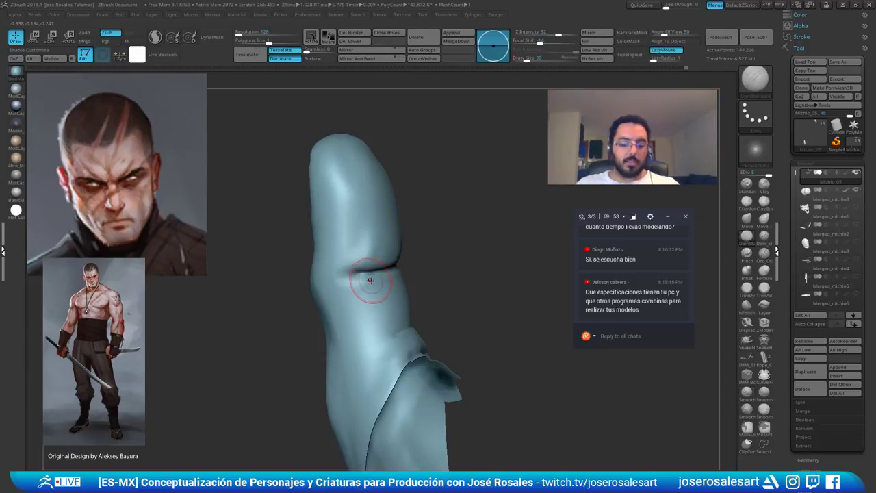
{"action": "mouse_move", "coordinate": [355, 272]}
{"action": "right_mouse_down"}
{"action": "mouse_move", "coordinate": [337, 276]}
{"action": "mouse_move", "coordinate": [364, 274]}
{"action": "right_mouse_up"}
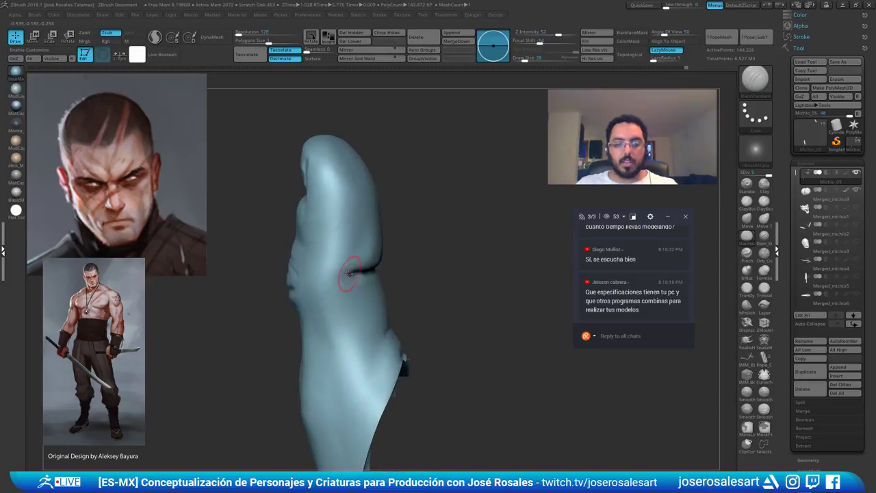
{"action": "left_click_drag", "start_coordinate": [360, 272], "coordinate": [346, 278]}
{"action": "right_click_drag", "start_coordinate": [346, 278], "coordinate": [323, 273]}
{"action": "left_click_drag", "start_coordinate": [329, 272], "coordinate": [323, 272], "text": "shift"}
Round out the thumb pad and fingertip with a larger Clay Buildup brush and smooth the surface
{"action": "mouse_move", "coordinate": [388, 257]}
{"action": "right_mouse_down", "text": "ctrl"}
{"action": "mouse_move", "coordinate": [329, 285]}
{"action": "mouse_move", "coordinate": [317, 337]}
{"action": "mouse_move", "coordinate": [382, 294]}
{"action": "right_mouse_up", "text": "ctrl"}
{"action": "left_click_drag", "start_coordinate": [393, 313], "coordinate": [411, 339]}
{"action": "key", "text": "s"}
{"action": "left_click_drag", "start_coordinate": [369, 207], "coordinate": [379, 207]}
{"action": "key", "text": "2"}
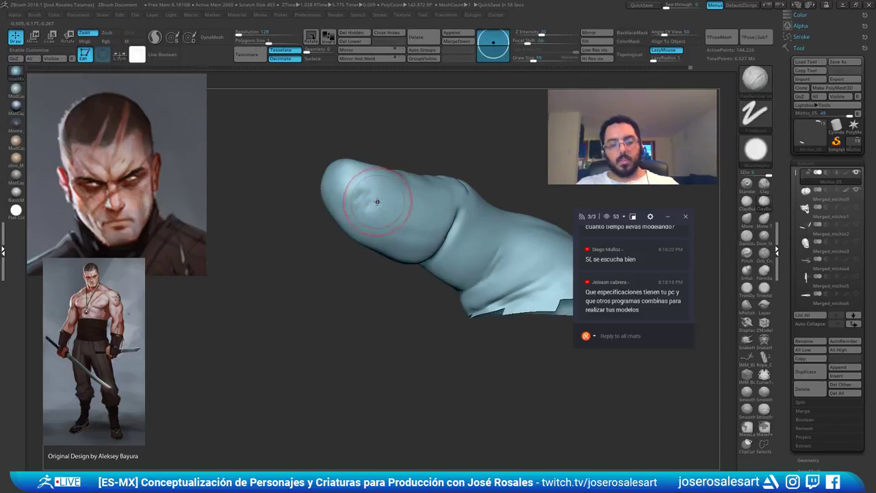
{"action": "key", "text": "shift"}
{"action": "mouse_move", "coordinate": [356, 263]}
{"action": "left_mouse_down", "text": "alt"}
{"action": "mouse_move", "coordinate": [373, 236]}
{"action": "mouse_move", "coordinate": [424, 229]}
{"action": "mouse_move", "coordinate": [398, 226]}
{"action": "left_mouse_up", "text": "alt"}
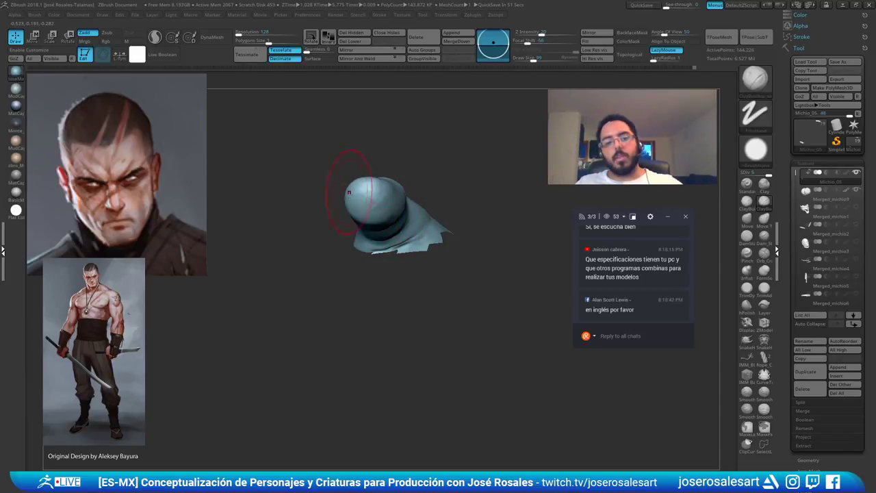
{"action": "left_click_drag", "start_coordinate": [347, 217], "coordinate": [387, 205]}
{"action": "left_click_drag", "start_coordinate": [387, 205], "coordinate": [397, 234], "text": "alt"}
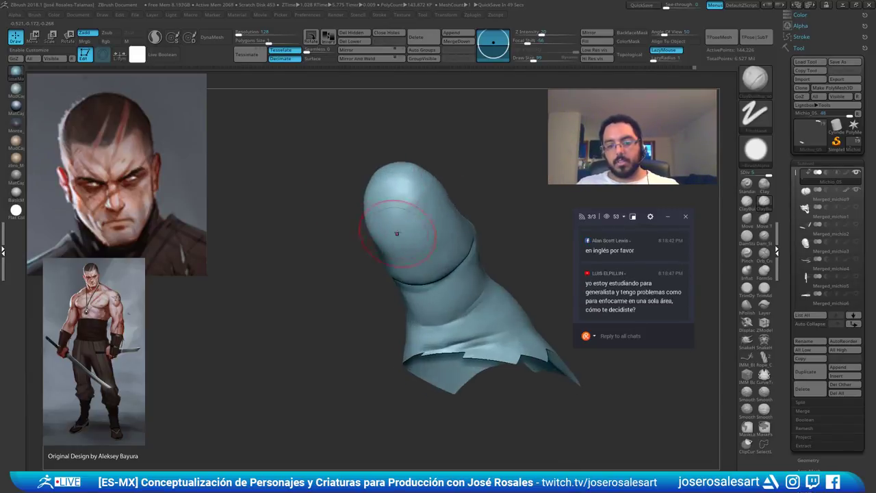
Set the Dam Standard brush's draw size to 45 and check the joint crease from the palm side and in profile
{"action": "key", "text": "bracketleft"}
{"action": "key", "text": "bracketleft"}
{"action": "key", "text": "bracketleft"}
{"action": "mouse_move", "coordinate": [397, 233]}
{"action": "right_mouse_down"}
{"action": "mouse_move", "coordinate": [411, 214]}
{"action": "mouse_move", "coordinate": [411, 239]}
{"action": "mouse_move", "coordinate": [452, 187]}
{"action": "mouse_move", "coordinate": [442, 184]}
{"action": "mouse_move", "coordinate": [406, 251]}
{"action": "mouse_move", "coordinate": [387, 252]}
{"action": "mouse_move", "coordinate": [393, 266]}
{"action": "mouse_move", "coordinate": [371, 254]}
{"action": "right_mouse_up"}
{"action": "key", "text": "b"}
{"action": "key", "text": "d"}
{"action": "key", "text": "s"}
{"action": "key", "text": "bracketleft"}
{"action": "key", "text": "bracketleft"}
{"action": "key", "text": "bracketleft"}
{"action": "right_click_drag", "start_coordinate": [424, 227], "coordinate": [563, 165]}
{"action": "left_click_drag", "start_coordinate": [693, 320], "coordinate": [693, 315]}
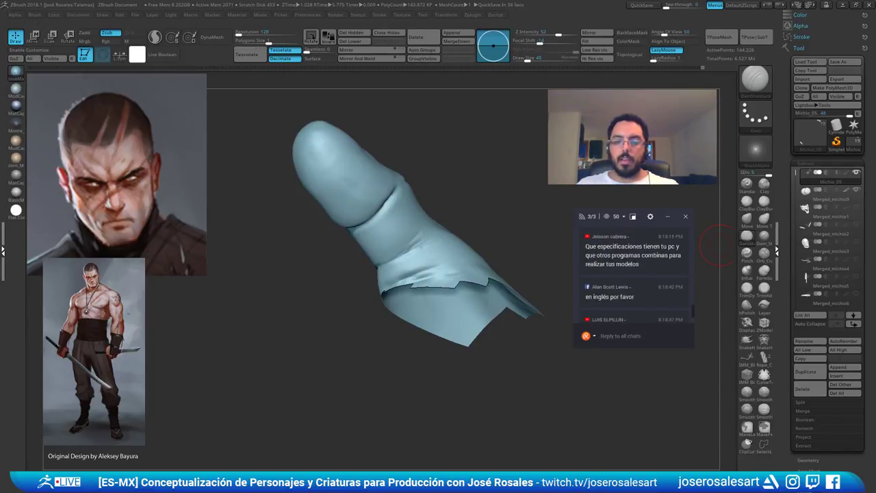
{"action": "right_click_drag", "start_coordinate": [426, 216], "coordinate": [389, 215]}
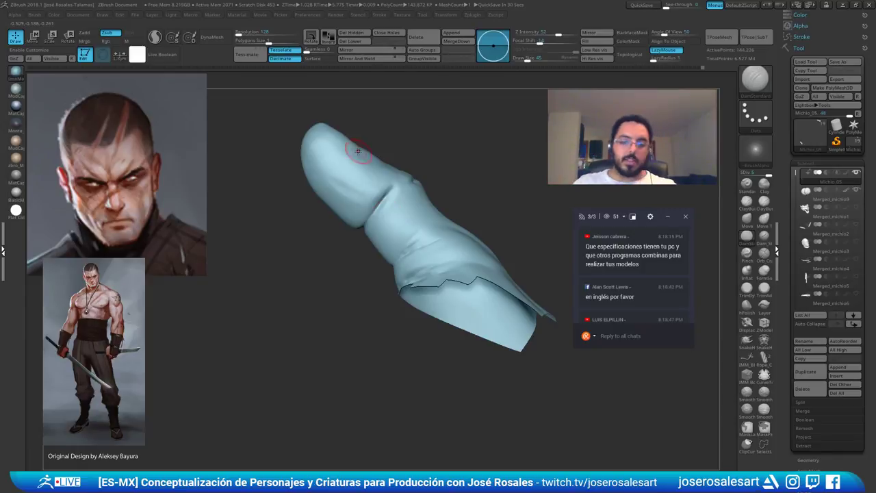
{"action": "right_click_drag", "start_coordinate": [358, 152], "coordinate": [452, 162]}
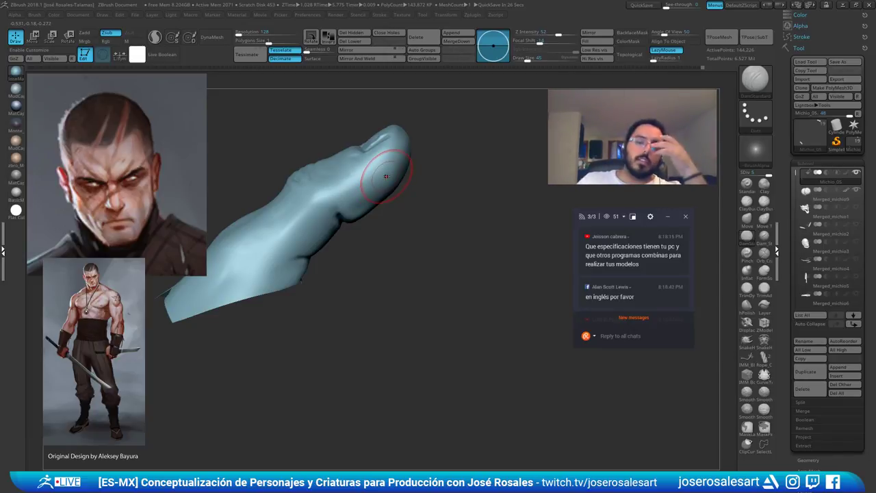
Adjust the thumb's profile at the lower edge of the pad beside the joint crease with the Move brush
{"action": "key", "text": "b"}
{"action": "key", "text": "m"}
{"action": "key", "text": "v"}
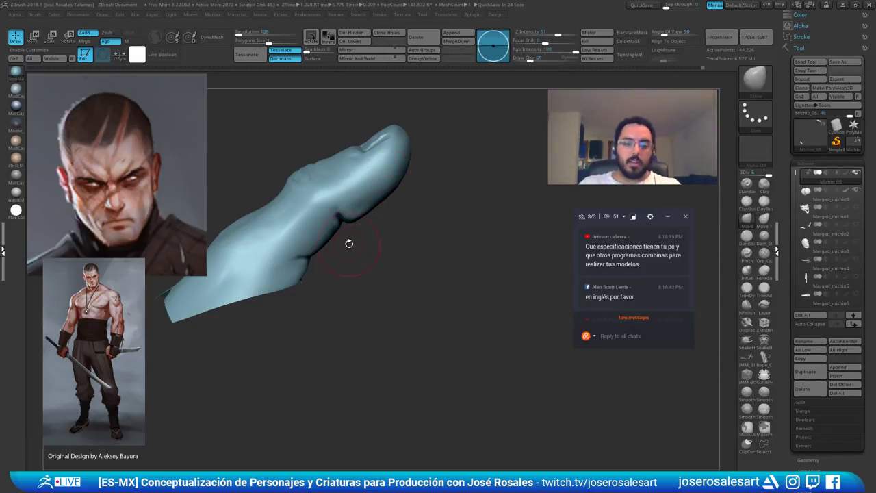
{"action": "right_click_drag", "start_coordinate": [349, 243], "coordinate": [354, 221], "text": "ctrl"}
{"action": "left_click_drag", "start_coordinate": [345, 229], "coordinate": [345, 227]}
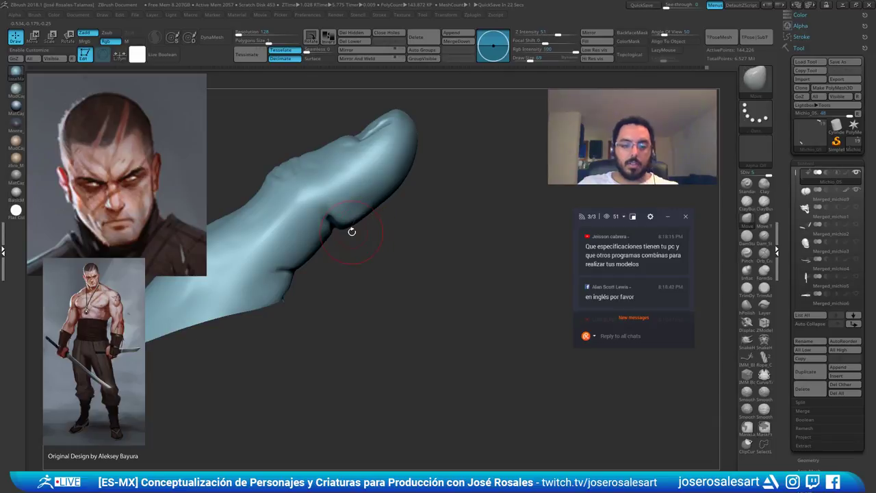
{"action": "mouse_move", "coordinate": [352, 230]}
{"action": "right_mouse_down", "text": "ctrl"}
{"action": "mouse_move", "coordinate": [355, 213]}
{"action": "mouse_move", "coordinate": [348, 224]}
{"action": "mouse_move", "coordinate": [397, 195]}
{"action": "mouse_move", "coordinate": [384, 163]}
{"action": "mouse_move", "coordinate": [374, 184]}
{"action": "mouse_move", "coordinate": [337, 175]}
{"action": "mouse_move", "coordinate": [371, 199]}
{"action": "mouse_move", "coordinate": [340, 217]}
{"action": "right_mouse_up", "text": "ctrl"}
Build up the pad directly above the joint crease with Clay Buildup at draw size 73 and blend it smooth
{"action": "key", "text": "bracketleft"}
{"action": "key", "text": "bracketleft"}
{"action": "key", "text": "b"}
{"action": "key", "text": "c"}
{"action": "key", "text": "b"}
{"action": "key", "text": "bracketright"}
{"action": "key", "text": "bracketright"}
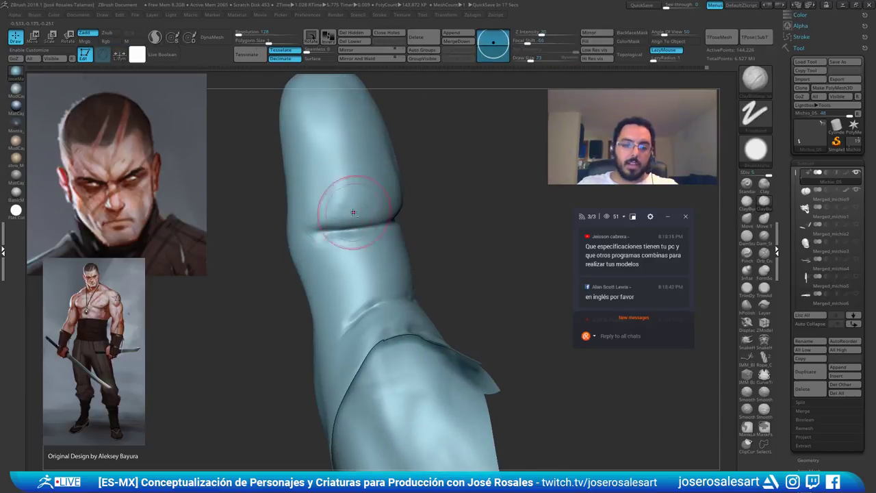
{"action": "right_click_drag", "start_coordinate": [392, 207], "coordinate": [362, 199]}
{"action": "mouse_move", "coordinate": [362, 199]}
{"action": "left_mouse_down", "text": "shift"}
{"action": "mouse_move", "coordinate": [344, 198]}
{"action": "mouse_move", "coordinate": [366, 205]}
{"action": "mouse_move", "coordinate": [320, 193]}
{"action": "left_mouse_up", "text": "shift"}
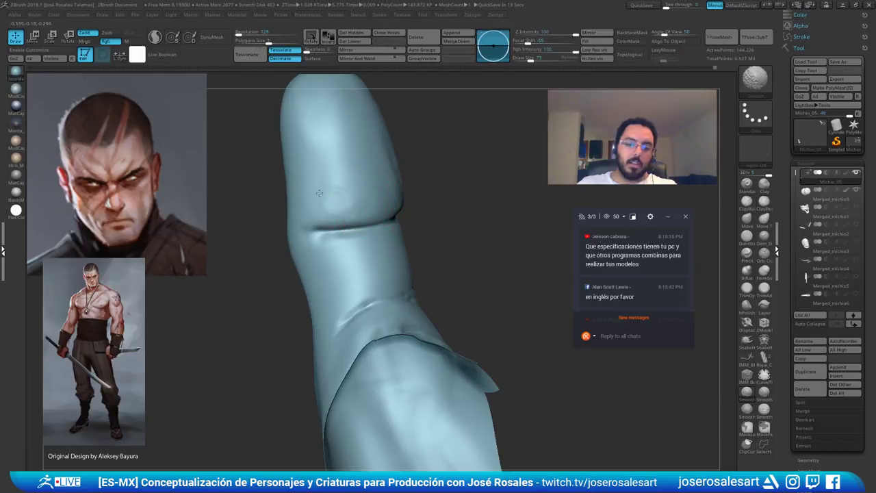
{"action": "right_click_drag", "start_coordinate": [403, 145], "coordinate": [462, 124], "text": "ctrl"}
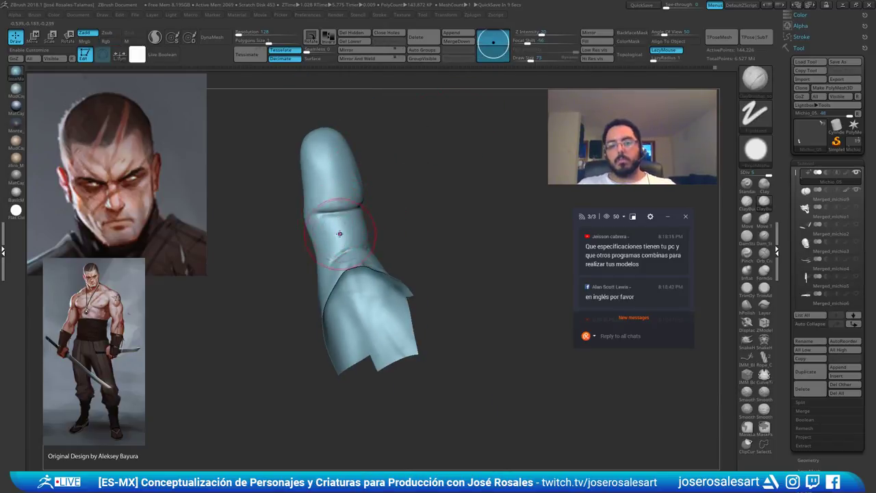
Fill the area at the inner end of the joint crease with Clay Buildup at draw size 54 and smooth it
{"action": "right_click_drag", "start_coordinate": [340, 233], "coordinate": [386, 161]}
{"action": "mouse_move", "coordinate": [381, 208]}
{"action": "right_mouse_down", "text": "ctrl"}
{"action": "mouse_move", "coordinate": [365, 250]}
{"action": "mouse_move", "coordinate": [372, 217]}
{"action": "right_mouse_up", "text": "ctrl"}
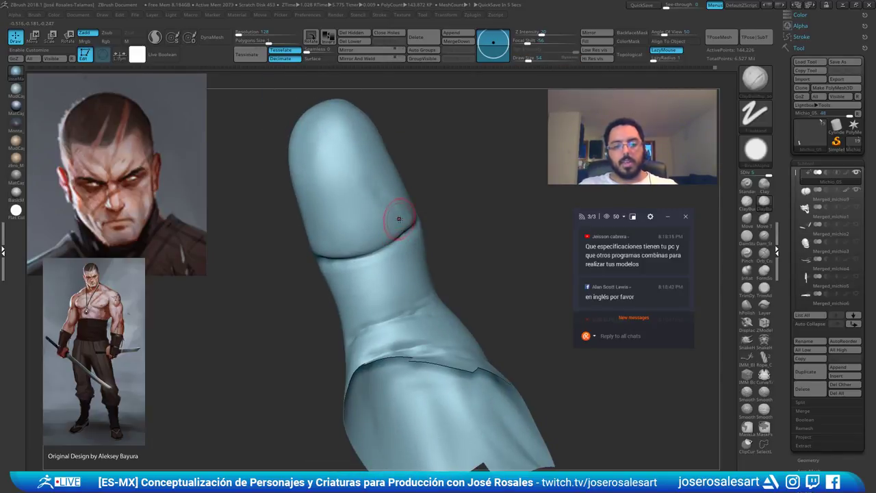
{"action": "left_click_drag", "start_coordinate": [393, 234], "coordinate": [381, 232], "text": "shift"}
{"action": "mouse_move", "coordinate": [381, 233]}
{"action": "right_mouse_down"}
{"action": "mouse_move", "coordinate": [420, 215]}
{"action": "mouse_move", "coordinate": [404, 217]}
{"action": "right_mouse_up"}
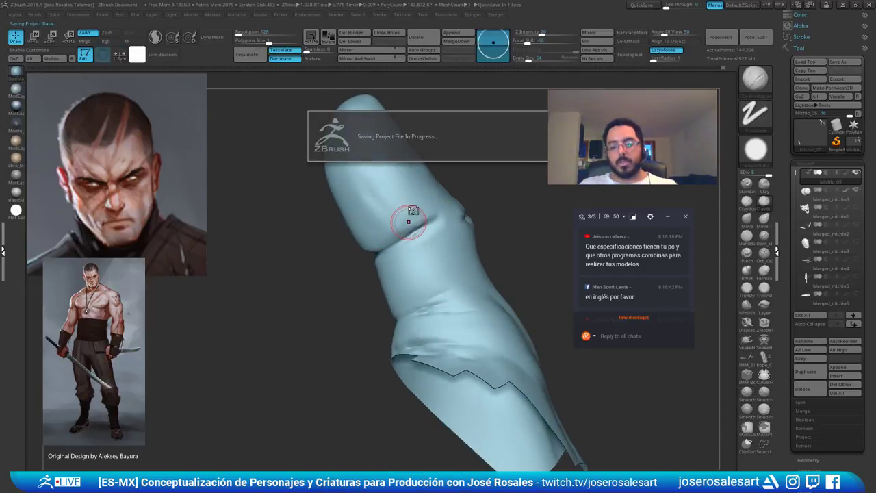
{"action": "left_click", "coordinate": [408, 219]}
{"action": "key", "text": "ctrl+z"}
{"action": "right_click_drag", "start_coordinate": [431, 160], "coordinate": [395, 223]}
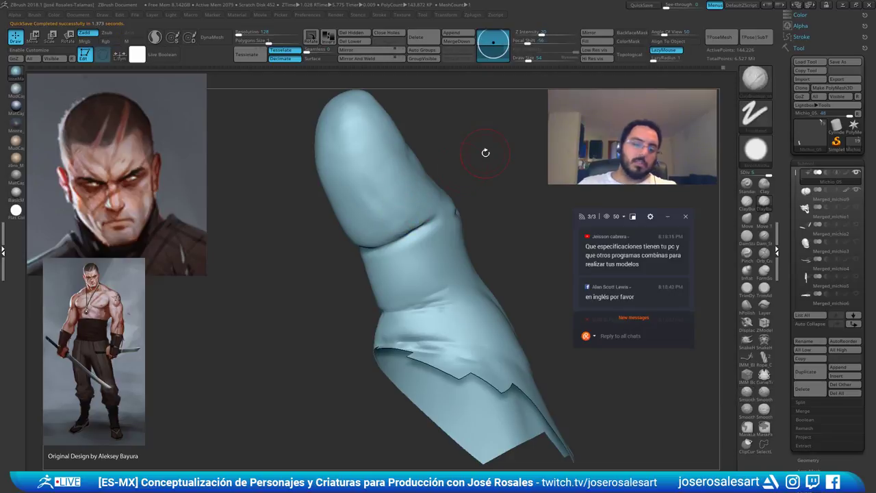
Smooth the pad's edge at the joint crease and sharpen the crease's outer end with Dam Standard at draw size 54
{"action": "right_click_drag", "start_coordinate": [486, 152], "coordinate": [389, 193]}
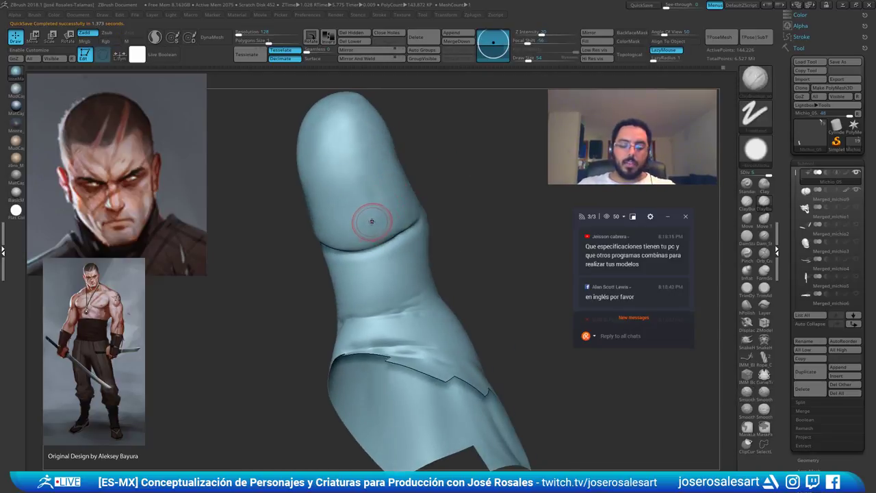
{"action": "right_click_drag", "start_coordinate": [372, 222], "coordinate": [369, 163]}
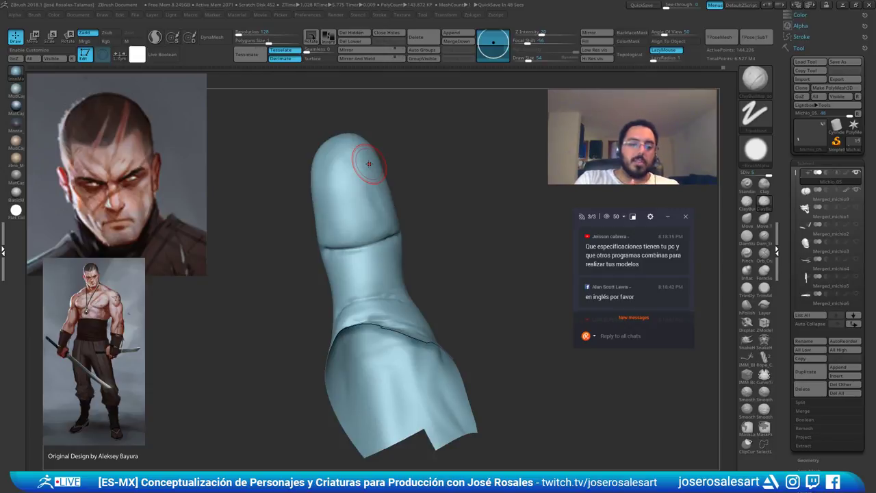
{"action": "mouse_move", "coordinate": [347, 219]}
{"action": "right_mouse_down"}
{"action": "mouse_move", "coordinate": [369, 207]}
{"action": "mouse_move", "coordinate": [329, 243]}
{"action": "mouse_move", "coordinate": [379, 211]}
{"action": "mouse_move", "coordinate": [436, 136]}
{"action": "right_mouse_up"}
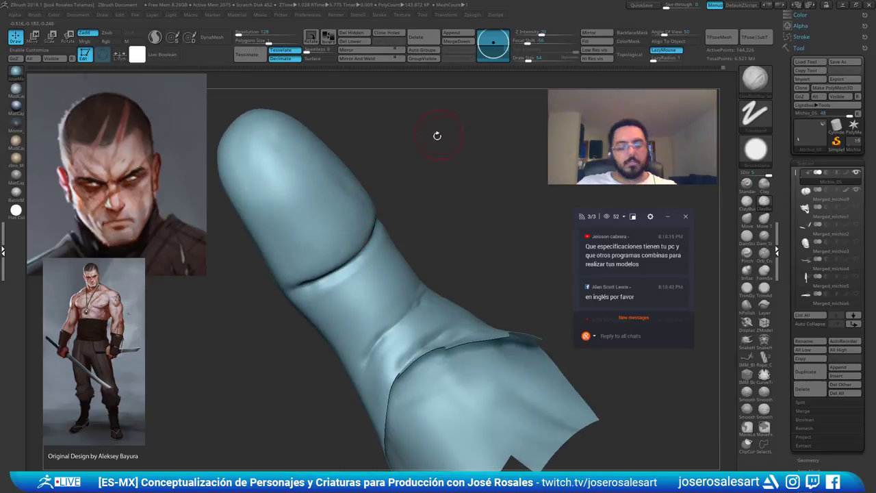
{"action": "right_click_drag", "start_coordinate": [308, 228], "coordinate": [369, 234]}
{"action": "key", "text": "2"}
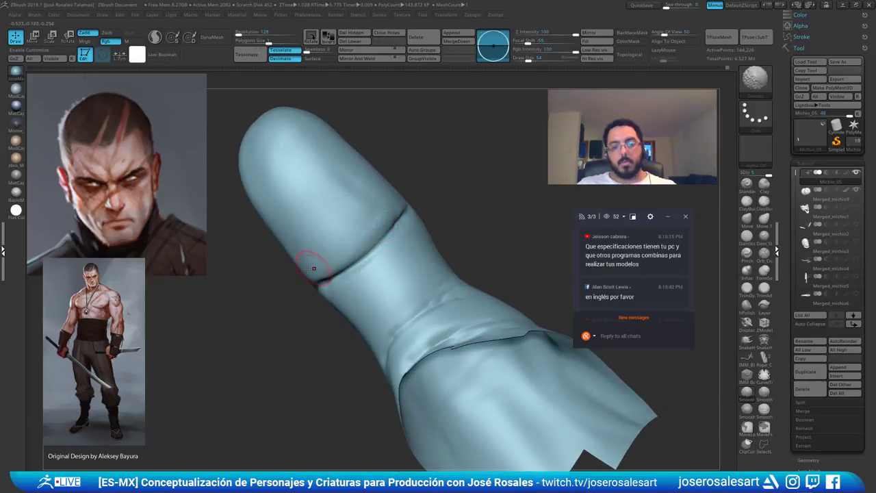
{"action": "key", "text": "1"}
{"action": "key", "text": "2"}
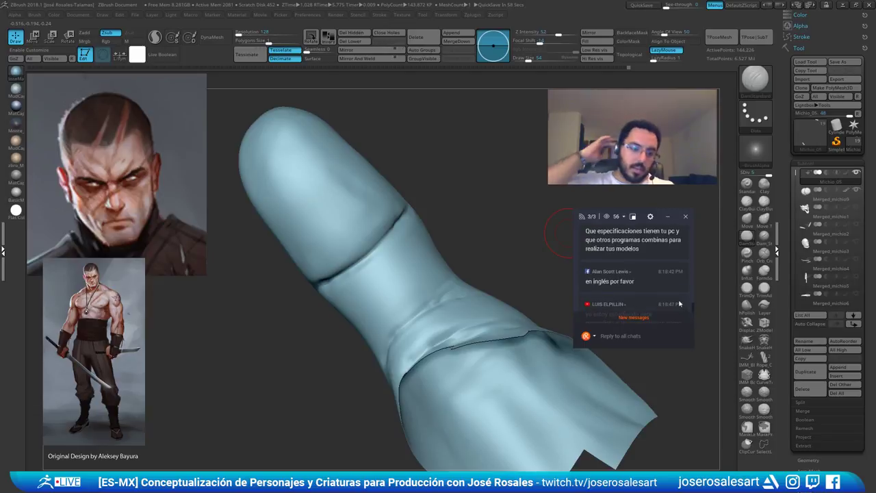
Carve the side end of the crease at the thumb's base with Dam Standard and set the draw size to 33
{"action": "right_click_drag", "start_coordinate": [503, 271], "coordinate": [413, 207]}
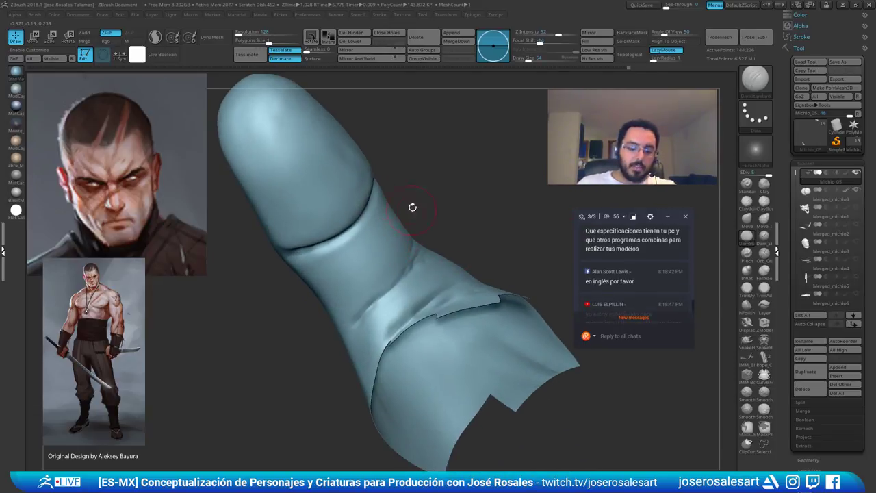
{"action": "right_click_drag", "start_coordinate": [376, 274], "coordinate": [344, 290]}
{"action": "mouse_move", "coordinate": [344, 290]}
{"action": "left_mouse_down"}
{"action": "mouse_move", "coordinate": [372, 255]}
{"action": "mouse_move", "coordinate": [379, 279]}
{"action": "mouse_move", "coordinate": [382, 271]}
{"action": "mouse_move", "coordinate": [374, 279]}
{"action": "left_mouse_up"}
{"action": "key", "text": "s"}
{"action": "mouse_move", "coordinate": [350, 239]}
{"action": "right_mouse_down"}
{"action": "mouse_move", "coordinate": [374, 265]}
{"action": "mouse_move", "coordinate": [352, 266]}
{"action": "mouse_move", "coordinate": [365, 280]}
{"action": "right_mouse_up"}
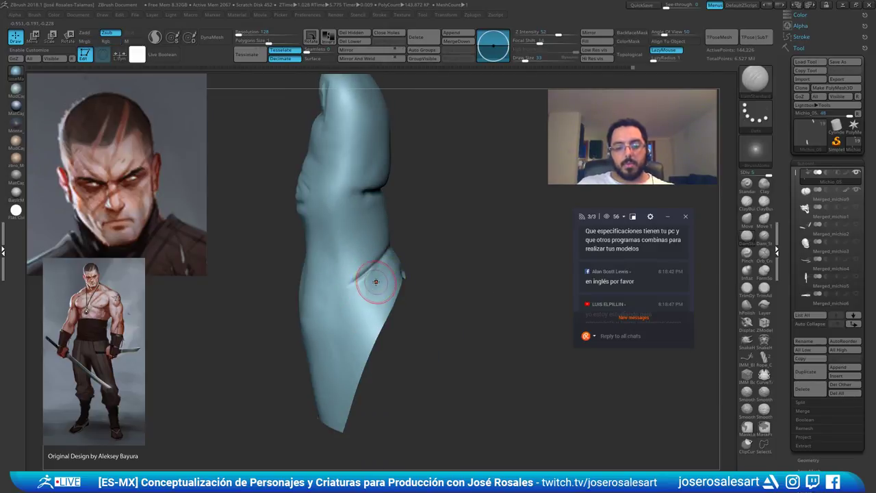
Add fine wrinkles beside the thumb's base crease with Dam Standard at lower intensity, using draw sizes 15 and 39
{"action": "key", "text": "u"}
{"action": "left_click_drag", "start_coordinate": [363, 290], "coordinate": [360, 293]}
{"action": "key", "text": "s"}
{"action": "right_click_drag", "start_coordinate": [360, 290], "coordinate": [378, 268]}
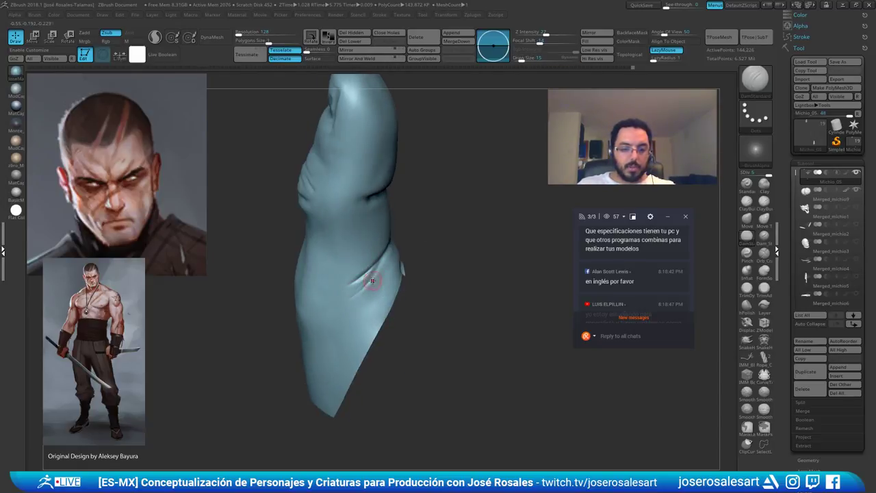
{"action": "key", "text": "s"}
{"action": "left_click_drag", "start_coordinate": [352, 291], "coordinate": [368, 308]}
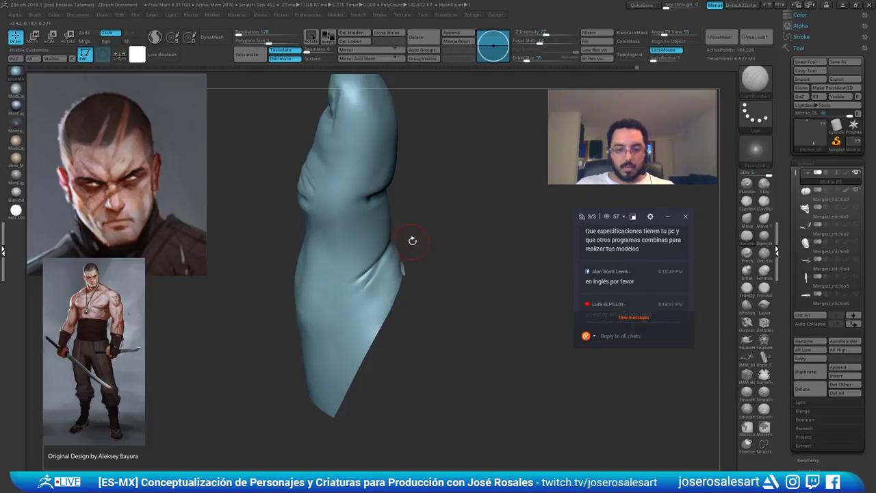
{"action": "right_click_drag", "start_coordinate": [416, 241], "coordinate": [478, 204], "text": "ctrl"}
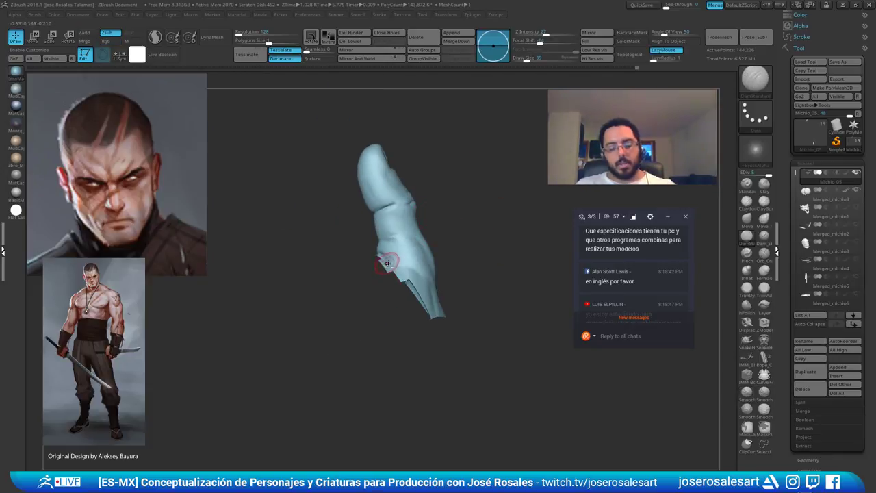
Build up the skin around the thumb's base crease with Clay Buildup at draw size 42 and smooth it
{"action": "key", "text": "b"}
{"action": "key", "text": "c"}
{"action": "key", "text": "b"}
{"action": "mouse_move", "coordinate": [397, 259]}
{"action": "right_mouse_down"}
{"action": "mouse_move", "coordinate": [438, 255]}
{"action": "mouse_move", "coordinate": [479, 288]}
{"action": "right_mouse_up"}
{"action": "key", "text": "s"}
{"action": "left_click_drag", "start_coordinate": [388, 231], "coordinate": [391, 231]}
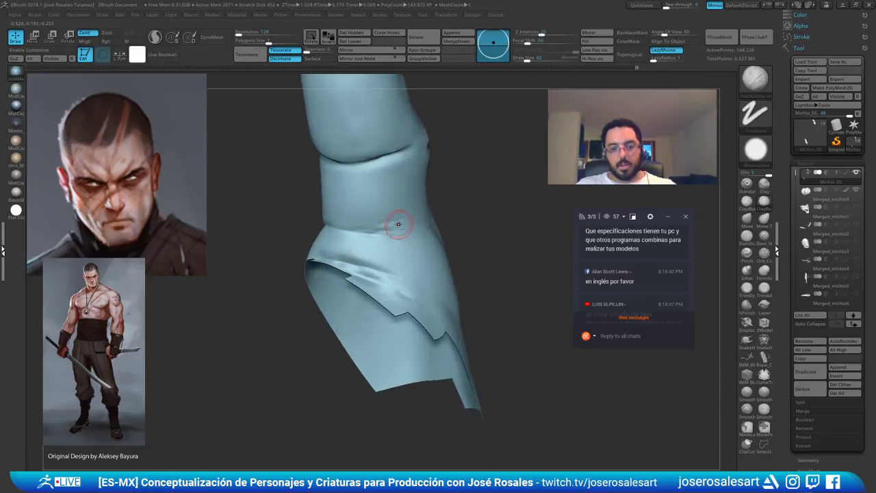
{"action": "mouse_move", "coordinate": [398, 224]}
{"action": "right_mouse_down"}
{"action": "mouse_move", "coordinate": [355, 228]}
{"action": "mouse_move", "coordinate": [401, 228]}
{"action": "right_mouse_up"}
{"action": "left_click_drag", "start_coordinate": [378, 215], "coordinate": [375, 217], "text": "shift"}
{"action": "mouse_move", "coordinate": [405, 225]}
{"action": "right_mouse_down"}
{"action": "mouse_move", "coordinate": [477, 233]}
{"action": "mouse_move", "coordinate": [411, 225]}
{"action": "mouse_move", "coordinate": [409, 205]}
{"action": "right_mouse_up"}
{"action": "left_click", "coordinate": [644, 318]}
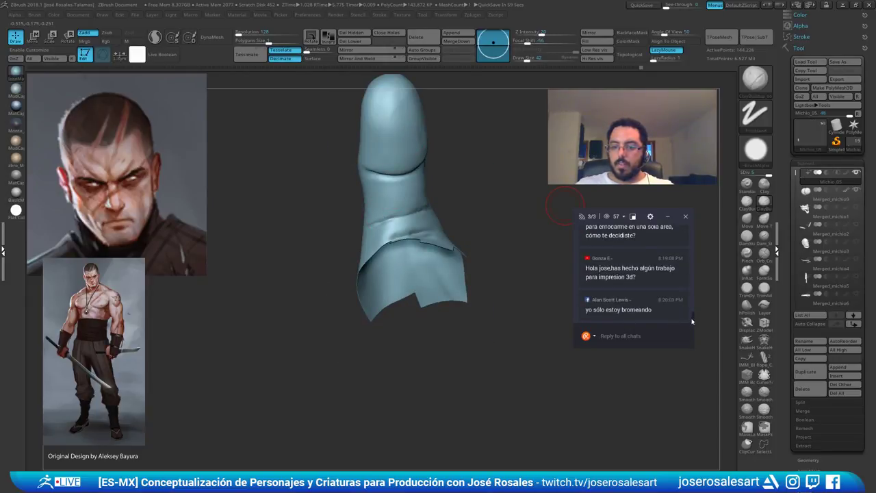
{"action": "left_click_drag", "start_coordinate": [692, 318], "coordinate": [693, 317]}
{"action": "scroll", "coordinate": [691, 321], "scroll_direction": "up", "scroll_amount": 4}
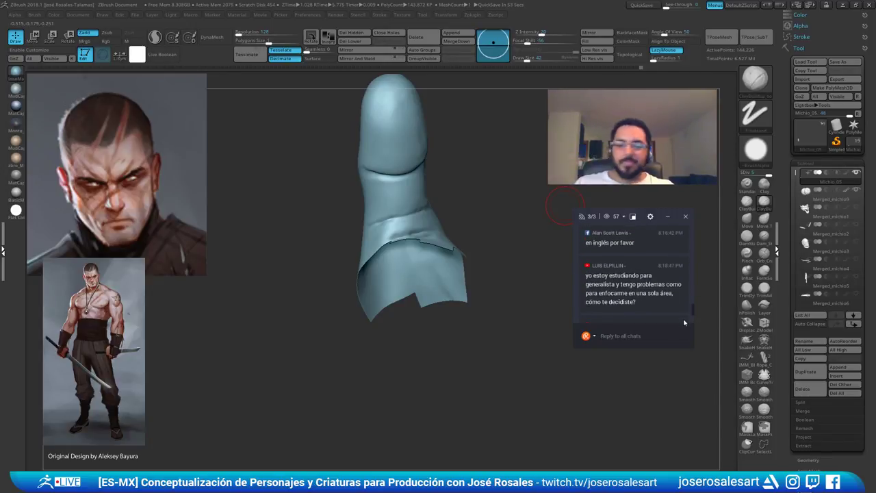
Shape the fold at the thumb's base with Clay Buildup at draw size 52 and smooth its side end
{"action": "left_click_drag", "start_coordinate": [564, 205], "coordinate": [537, 264]}
{"action": "right_click_drag", "start_coordinate": [431, 238], "coordinate": [471, 208]}
{"action": "key", "text": "s"}
{"action": "left_click_drag", "start_coordinate": [478, 212], "coordinate": [474, 213]}
{"action": "mouse_move", "coordinate": [474, 213]}
{"action": "right_mouse_down"}
{"action": "mouse_move", "coordinate": [467, 217]}
{"action": "mouse_move", "coordinate": [492, 209]}
{"action": "right_mouse_up"}
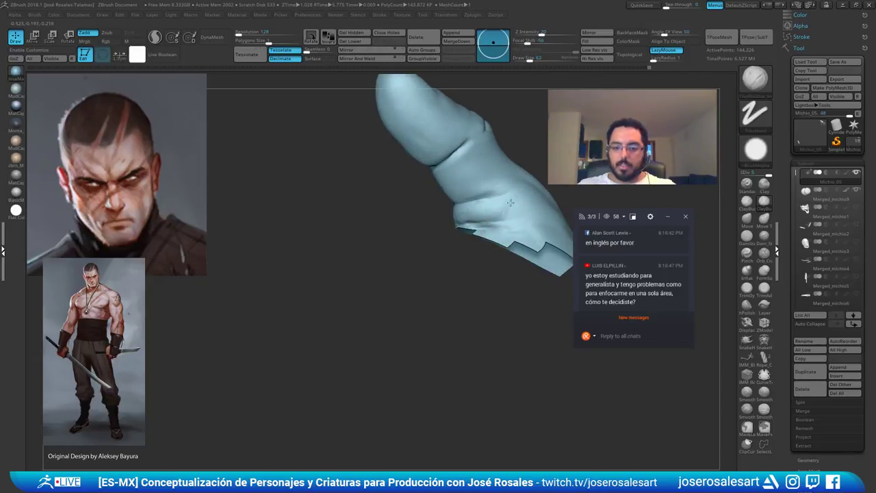
{"action": "left_click_drag", "start_coordinate": [522, 217], "coordinate": [527, 200], "text": "shift"}
{"action": "right_click_drag", "start_coordinate": [530, 196], "coordinate": [538, 205]}
{"action": "left_click_drag", "start_coordinate": [496, 224], "coordinate": [483, 231], "text": "shift"}
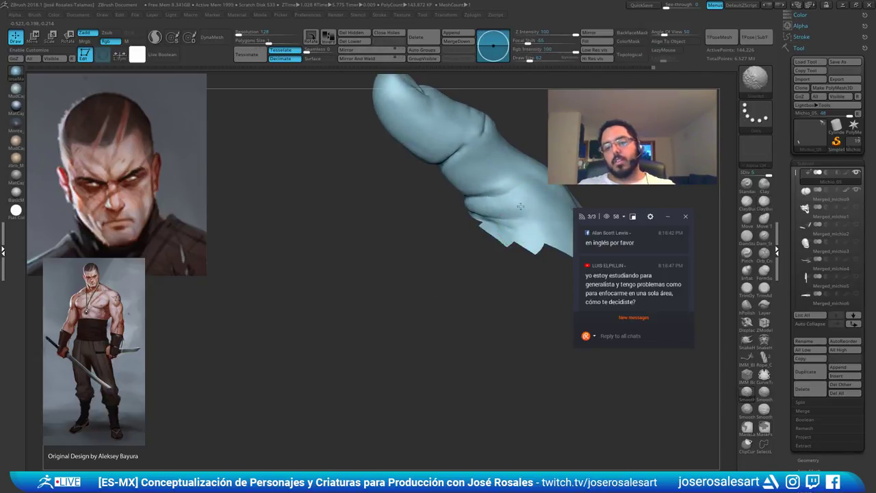
Smooth the palm-side surface of the fold between the thumb's two base creases
{"action": "right_click_drag", "start_coordinate": [544, 231], "coordinate": [566, 239]}
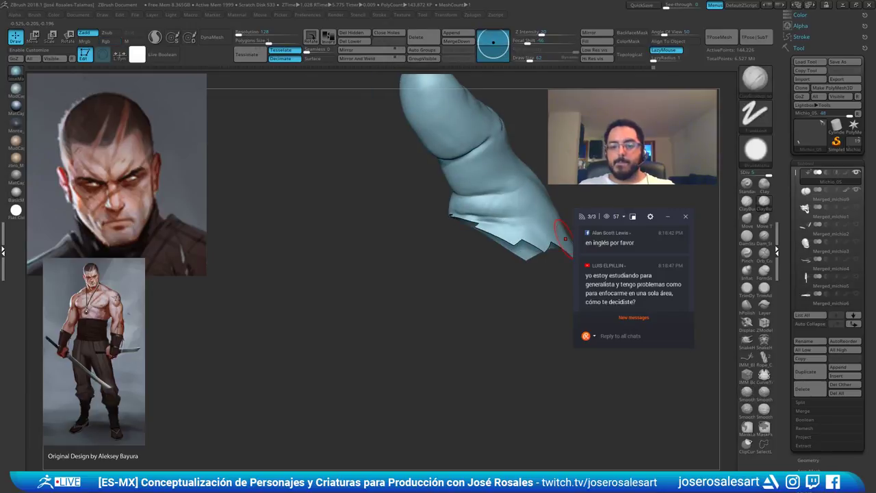
{"action": "mouse_move", "coordinate": [456, 226]}
{"action": "right_mouse_down"}
{"action": "mouse_move", "coordinate": [485, 228]}
{"action": "mouse_move", "coordinate": [463, 220]}
{"action": "mouse_move", "coordinate": [473, 239]}
{"action": "right_mouse_up"}
{"action": "left_click_drag", "start_coordinate": [523, 207], "coordinate": [522, 199], "text": "shift"}
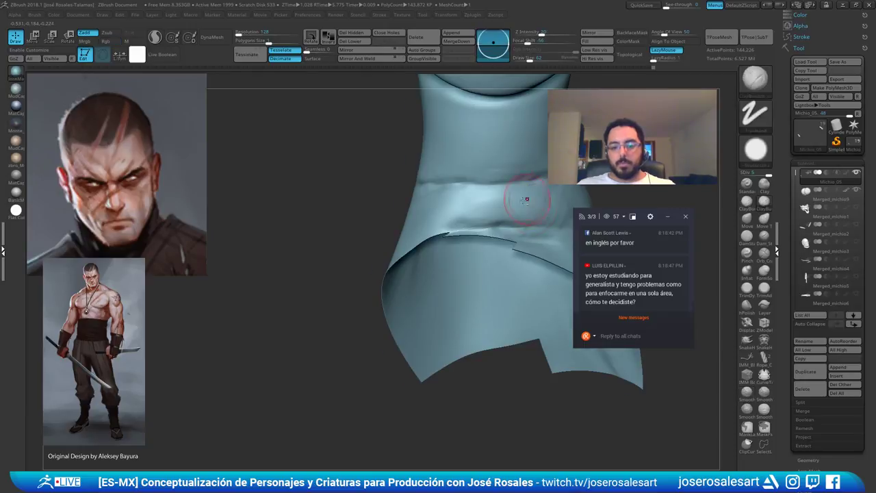
{"action": "right_click_drag", "start_coordinate": [526, 198], "coordinate": [470, 226]}
{"action": "left_click_drag", "start_coordinate": [472, 225], "coordinate": [499, 223], "text": "shift"}
{"action": "mouse_move", "coordinate": [499, 223]}
{"action": "right_mouse_down", "text": "ctrl"}
{"action": "mouse_move", "coordinate": [460, 190]}
{"action": "mouse_move", "coordinate": [478, 184]}
{"action": "right_mouse_up", "text": "ctrl"}
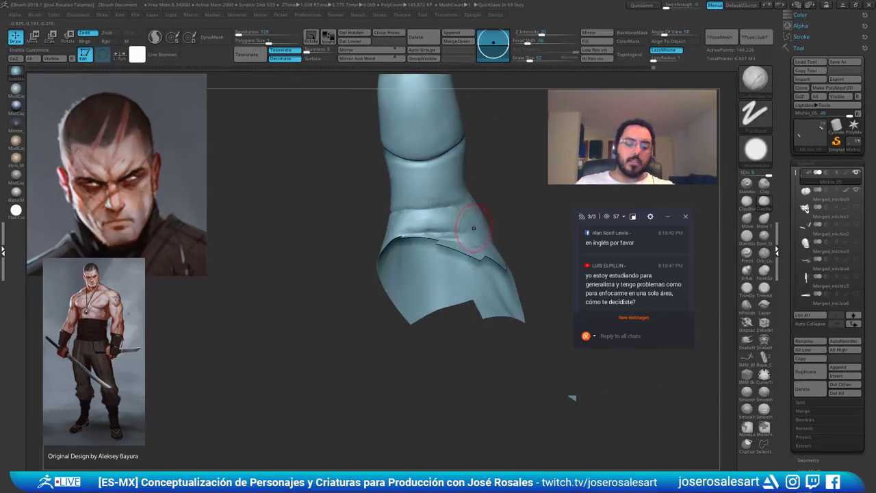
Sharpen the lower crease of the thumb's base fold with Dam Standard at draw size 26
{"action": "key", "text": "b"}
{"action": "key", "text": "d"}
{"action": "key", "text": "s"}
{"action": "key", "text": "s"}
{"action": "left_click_drag", "start_coordinate": [474, 232], "coordinate": [469, 232]}
{"action": "mouse_move", "coordinate": [472, 221]}
{"action": "right_mouse_down"}
{"action": "mouse_move", "coordinate": [454, 203]}
{"action": "mouse_move", "coordinate": [415, 195]}
{"action": "mouse_move", "coordinate": [417, 211]}
{"action": "mouse_move", "coordinate": [362, 226]}
{"action": "mouse_move", "coordinate": [386, 226]}
{"action": "mouse_move", "coordinate": [416, 207]}
{"action": "mouse_move", "coordinate": [441, 235]}
{"action": "right_mouse_up"}
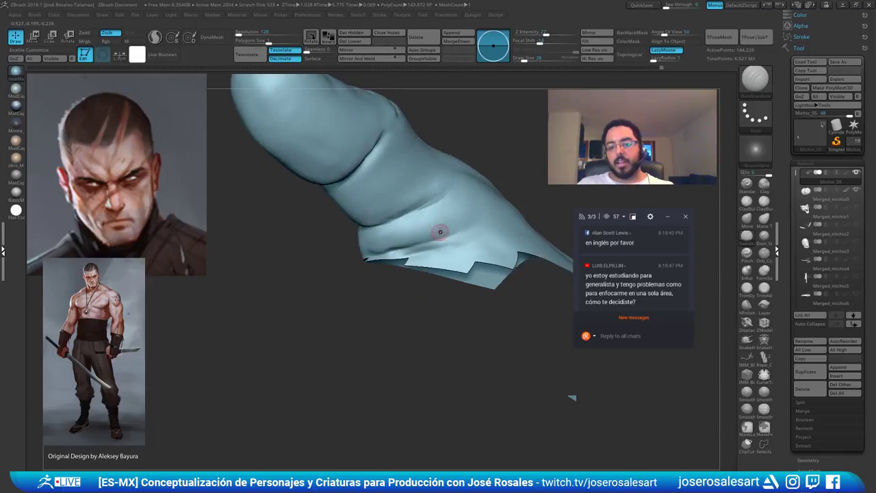
{"action": "mouse_move", "coordinate": [470, 197]}
{"action": "right_mouse_down", "text": "ctrl"}
{"action": "mouse_move", "coordinate": [423, 194]}
{"action": "mouse_move", "coordinate": [467, 192]}
{"action": "mouse_move", "coordinate": [470, 210]}
{"action": "mouse_move", "coordinate": [499, 205]}
{"action": "right_mouse_up", "text": "ctrl"}
Unhide the whole body and carve creases into the web between thumb and index finger with Dam Standard at draw size 30
{"action": "left_click", "coordinate": [504, 124], "text": "ctrl+shift"}
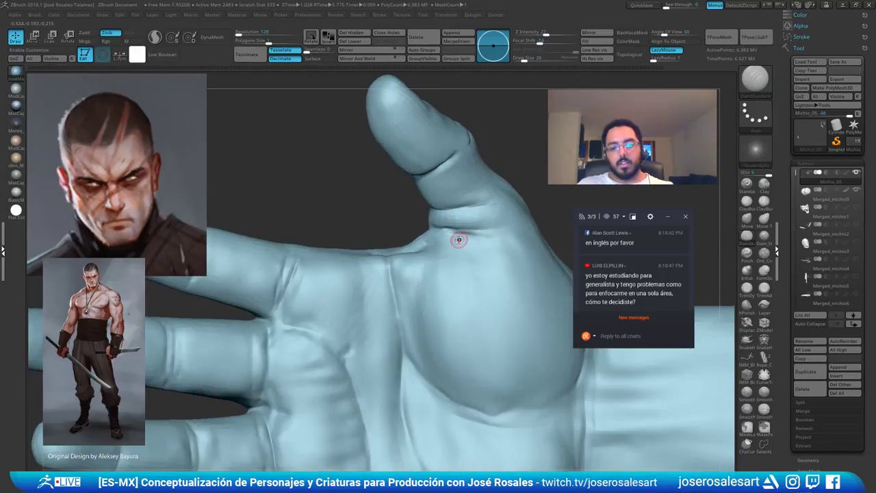
{"action": "key", "text": "]"}
{"action": "mouse_move", "coordinate": [471, 239]}
{"action": "right_mouse_down"}
{"action": "mouse_move", "coordinate": [540, 235]}
{"action": "mouse_move", "coordinate": [483, 255]}
{"action": "right_mouse_up"}
{"action": "right_click_drag", "start_coordinate": [403, 239], "coordinate": [411, 245], "text": "ctrl"}
{"action": "key", "text": "["}
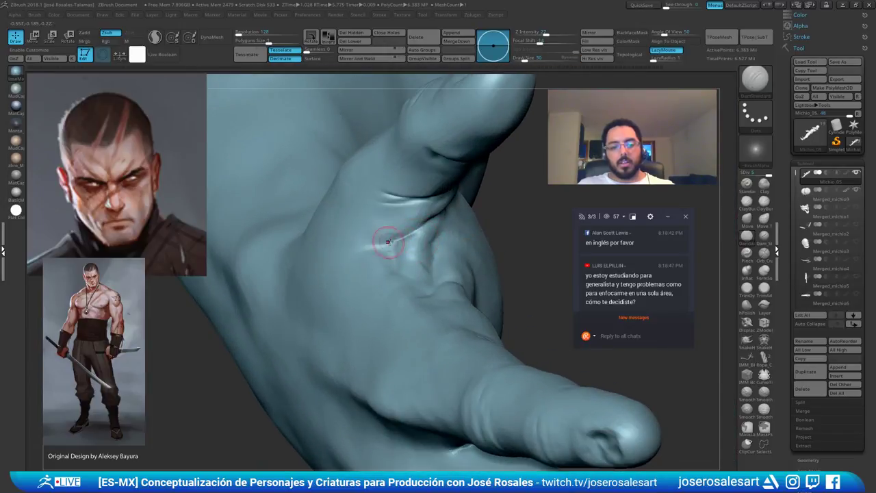
{"action": "right_click_drag", "start_coordinate": [333, 250], "coordinate": [382, 244]}
{"action": "mouse_move", "coordinate": [328, 252]}
{"action": "right_mouse_down"}
{"action": "mouse_move", "coordinate": [392, 257]}
{"action": "mouse_move", "coordinate": [439, 278]}
{"action": "right_mouse_up"}
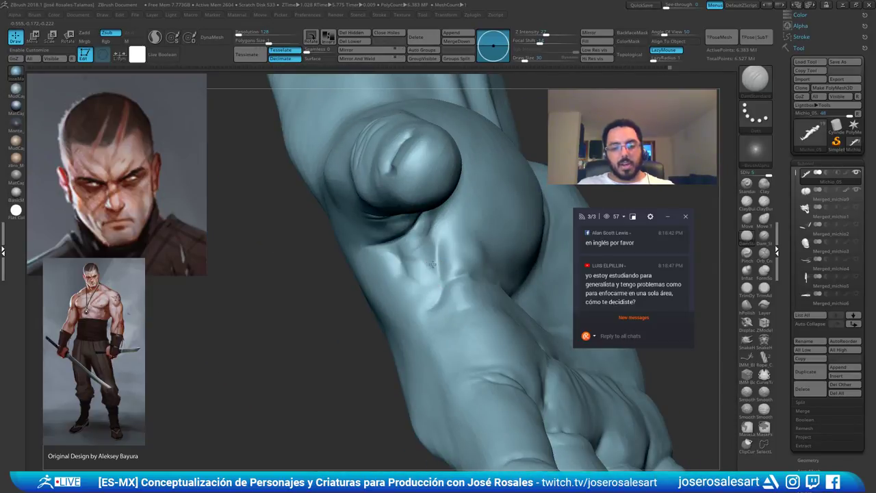
Fill the folds of the web between thumb and palm with Clay Buildup at draw size 54 and smooth them
{"action": "mouse_move", "coordinate": [434, 241]}
{"action": "right_mouse_down"}
{"action": "mouse_move", "coordinate": [445, 238]}
{"action": "mouse_move", "coordinate": [430, 229]}
{"action": "mouse_move", "coordinate": [438, 221]}
{"action": "right_mouse_up"}
{"action": "key", "text": "b"}
{"action": "key", "text": "c"}
{"action": "key", "text": "b"}
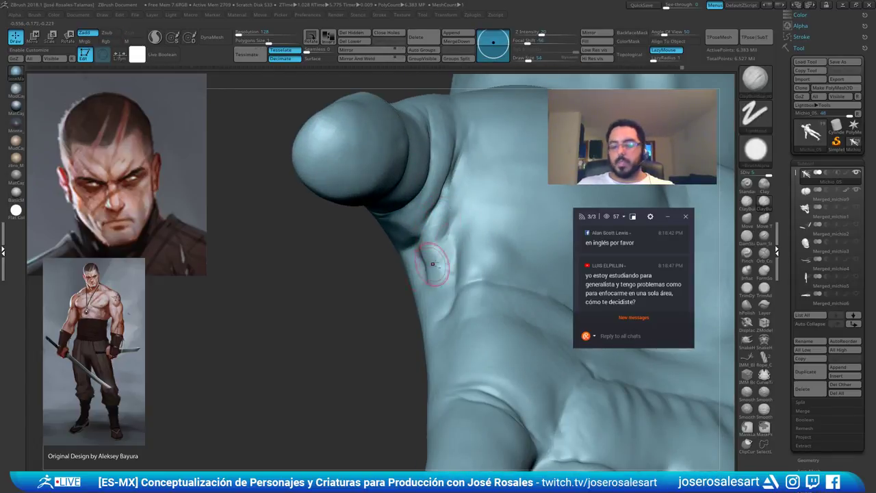
{"action": "mouse_move", "coordinate": [433, 265]}
{"action": "right_mouse_down"}
{"action": "mouse_move", "coordinate": [424, 208]}
{"action": "mouse_move", "coordinate": [446, 133]}
{"action": "right_mouse_up"}
{"action": "right_click_drag", "start_coordinate": [431, 216], "coordinate": [415, 221]}
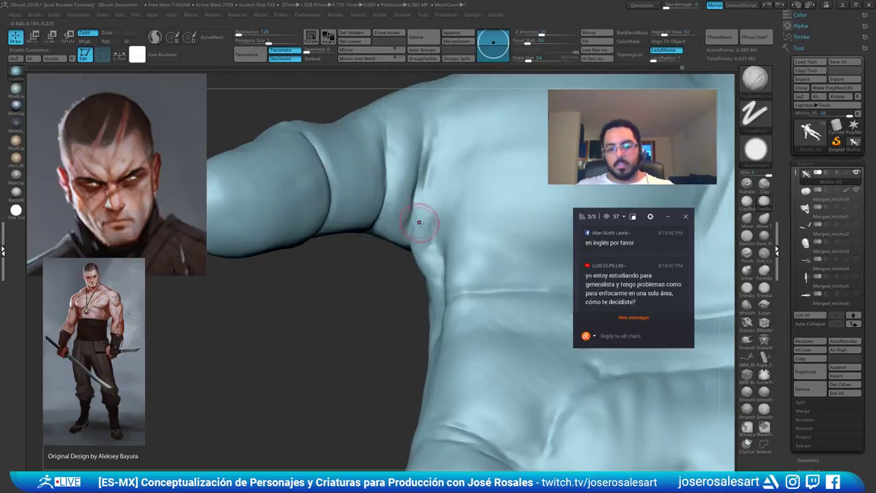
{"action": "left_click_drag", "start_coordinate": [432, 209], "coordinate": [424, 175], "text": "shift"}
{"action": "mouse_move", "coordinate": [419, 154]}
{"action": "right_mouse_down", "text": "ctrl"}
{"action": "mouse_move", "coordinate": [414, 184]}
{"action": "mouse_move", "coordinate": [426, 223]}
{"action": "mouse_move", "coordinate": [424, 206]}
{"action": "mouse_move", "coordinate": [436, 212]}
{"action": "right_mouse_up", "text": "ctrl"}
Add volume to the outer side of the thumb mound with a larger Clay Buildup brush and smooth it
{"action": "key", "text": "s"}
{"action": "left_click_drag", "start_coordinate": [440, 213], "coordinate": [460, 212]}
{"action": "mouse_move", "coordinate": [447, 189]}
{"action": "right_mouse_down"}
{"action": "mouse_move", "coordinate": [442, 171]}
{"action": "mouse_move", "coordinate": [460, 145]}
{"action": "mouse_move", "coordinate": [415, 186]}
{"action": "mouse_move", "coordinate": [420, 175]}
{"action": "right_mouse_up"}
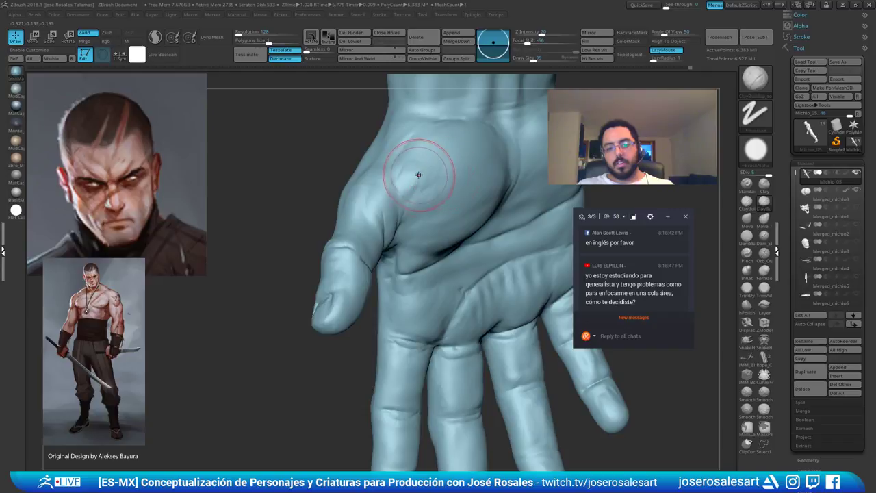
{"action": "right_click_drag", "start_coordinate": [419, 173], "coordinate": [408, 180]}
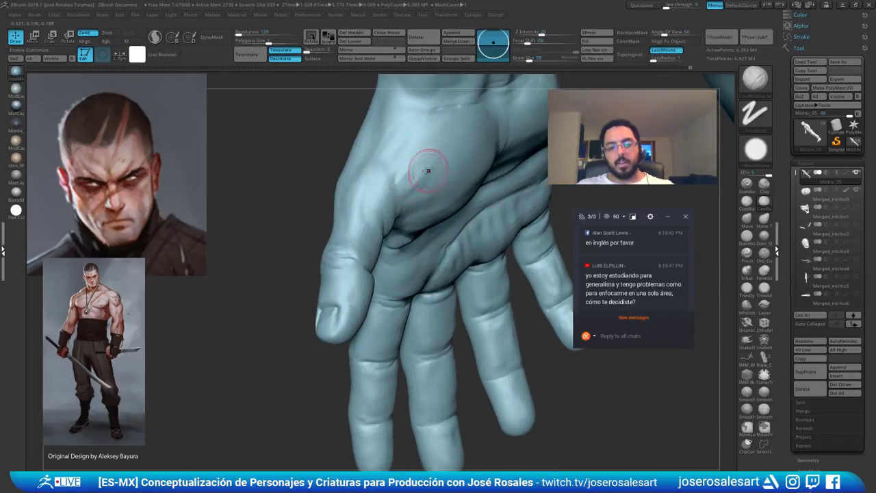
{"action": "right_click_drag", "start_coordinate": [428, 171], "coordinate": [417, 164]}
{"action": "left_click_drag", "start_coordinate": [407, 171], "coordinate": [445, 166], "text": "shift"}
{"action": "right_click_drag", "start_coordinate": [446, 165], "coordinate": [433, 180]}
{"action": "mouse_move", "coordinate": [375, 186]}
{"action": "right_mouse_down"}
{"action": "mouse_move", "coordinate": [434, 194]}
{"action": "mouse_move", "coordinate": [376, 163]}
{"action": "mouse_move", "coordinate": [350, 113]}
{"action": "mouse_move", "coordinate": [380, 165]}
{"action": "mouse_move", "coordinate": [390, 160]}
{"action": "right_mouse_up"}
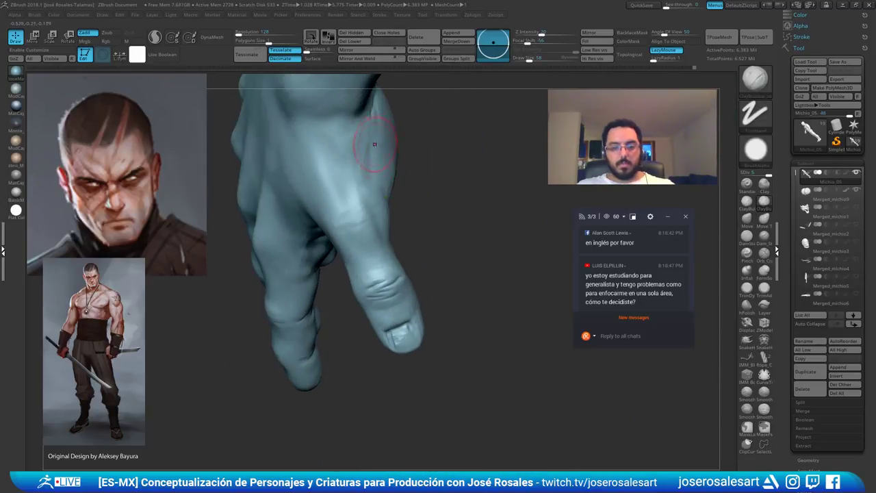
Build up the back of the thumb's base near the wrist with Clay Buildup at draw size 58 and smooth it
{"action": "left_click_drag", "start_coordinate": [373, 171], "coordinate": [377, 184]}
{"action": "right_click_drag", "start_coordinate": [397, 170], "coordinate": [377, 164]}
{"action": "left_click_drag", "start_coordinate": [377, 165], "coordinate": [378, 175], "text": "shift"}
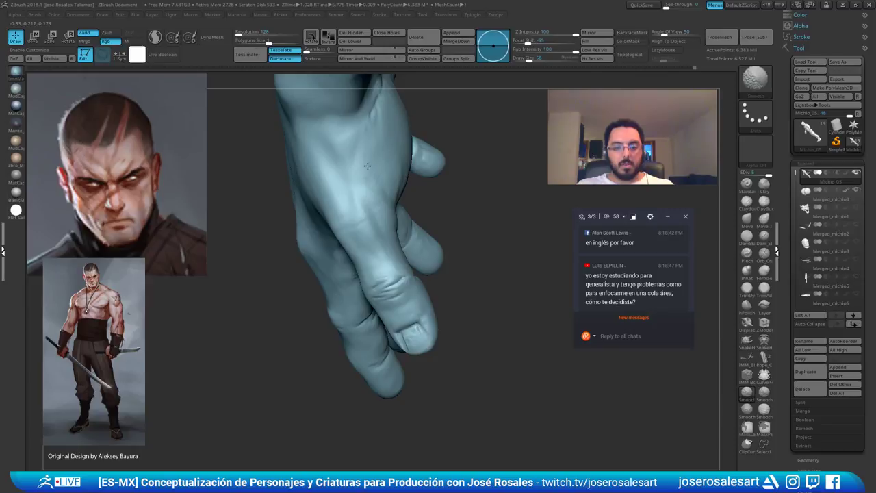
{"action": "mouse_move", "coordinate": [381, 171]}
{"action": "right_mouse_down"}
{"action": "mouse_move", "coordinate": [336, 156]}
{"action": "mouse_move", "coordinate": [346, 184]}
{"action": "mouse_move", "coordinate": [364, 178]}
{"action": "mouse_move", "coordinate": [321, 181]}
{"action": "right_mouse_up"}
Switch to Dam Standard at draw size 23 and refine the creases around the thumb mound
{"action": "key", "text": "b"}
{"action": "key", "text": "d"}
{"action": "key", "text": "s"}
{"action": "key", "text": "bracketleft"}
{"action": "key", "text": "bracketleft"}
{"action": "key", "text": "bracketleft"}
{"action": "key", "text": "bracketleft"}
{"action": "mouse_move", "coordinate": [372, 153]}
{"action": "right_mouse_down"}
{"action": "mouse_move", "coordinate": [338, 157]}
{"action": "mouse_move", "coordinate": [354, 163]}
{"action": "mouse_move", "coordinate": [348, 213]}
{"action": "mouse_move", "coordinate": [376, 195]}
{"action": "mouse_move", "coordinate": [348, 185]}
{"action": "right_mouse_up"}
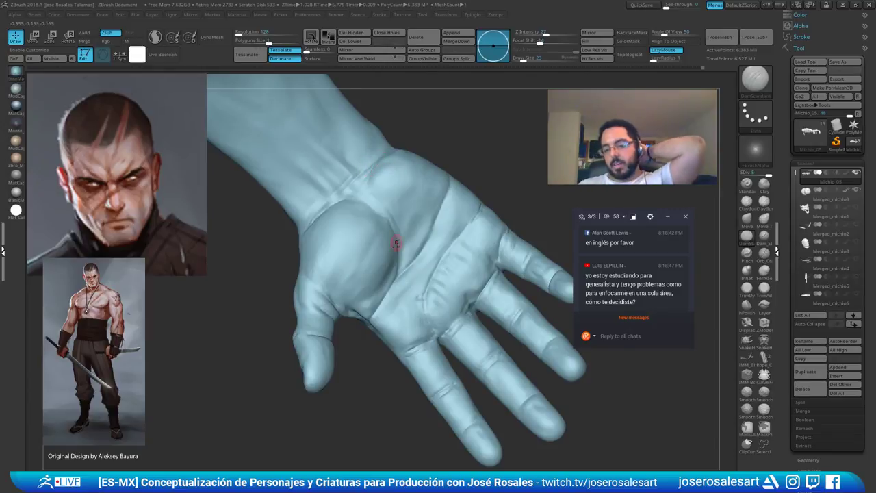
Carve the end of the upper palm crease below the index finger with Dam Standard at draw size 33
{"action": "mouse_move", "coordinate": [397, 244]}
{"action": "right_mouse_down"}
{"action": "mouse_move", "coordinate": [384, 240]}
{"action": "mouse_move", "coordinate": [409, 287]}
{"action": "mouse_move", "coordinate": [386, 398]}
{"action": "mouse_move", "coordinate": [363, 248]}
{"action": "mouse_move", "coordinate": [251, 292]}
{"action": "mouse_move", "coordinate": [274, 274]}
{"action": "mouse_move", "coordinate": [329, 264]}
{"action": "mouse_move", "coordinate": [262, 213]}
{"action": "mouse_move", "coordinate": [308, 236]}
{"action": "right_mouse_up"}
{"action": "right_click_drag", "start_coordinate": [365, 217], "coordinate": [366, 115]}
{"action": "key", "text": "s"}
{"action": "left_click_drag", "start_coordinate": [363, 198], "coordinate": [369, 200]}
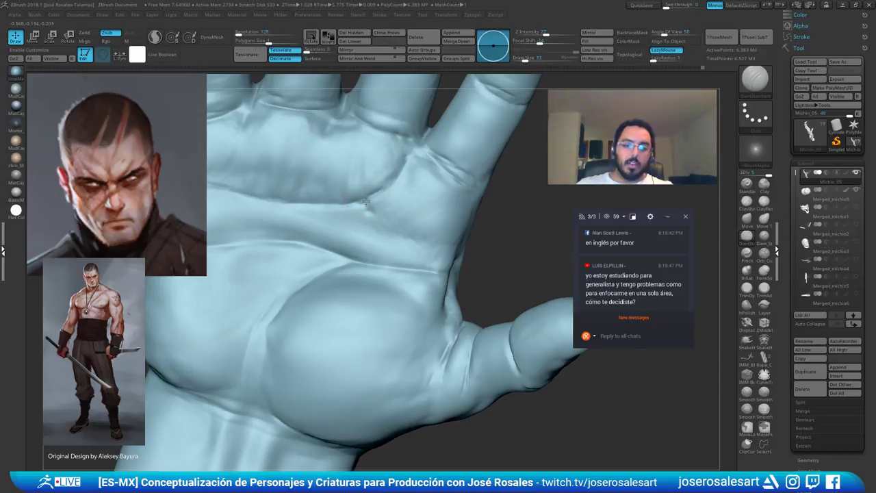
{"action": "right_click_drag", "start_coordinate": [385, 164], "coordinate": [382, 197], "text": "ctrl"}
Soften the upper palm crease's end below the index finger with Clay Buildup at draw size 45 and smoothing
{"action": "key", "text": "b"}
{"action": "key", "text": "c"}
{"action": "key", "text": "b"}
{"action": "key", "text": "s"}
{"action": "left_click_drag", "start_coordinate": [375, 199], "coordinate": [383, 200]}
{"action": "mouse_move", "coordinate": [382, 199]}
{"action": "right_mouse_down"}
{"action": "mouse_move", "coordinate": [372, 203]}
{"action": "mouse_move", "coordinate": [386, 201]}
{"action": "right_mouse_up"}
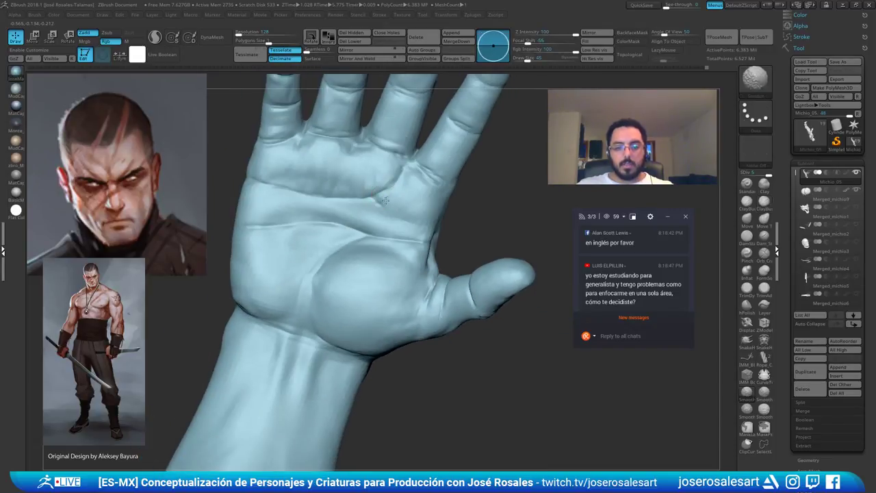
{"action": "left_click_drag", "start_coordinate": [380, 205], "coordinate": [400, 184], "text": "shift"}
{"action": "right_click_drag", "start_coordinate": [395, 215], "coordinate": [398, 180], "text": "ctrl"}
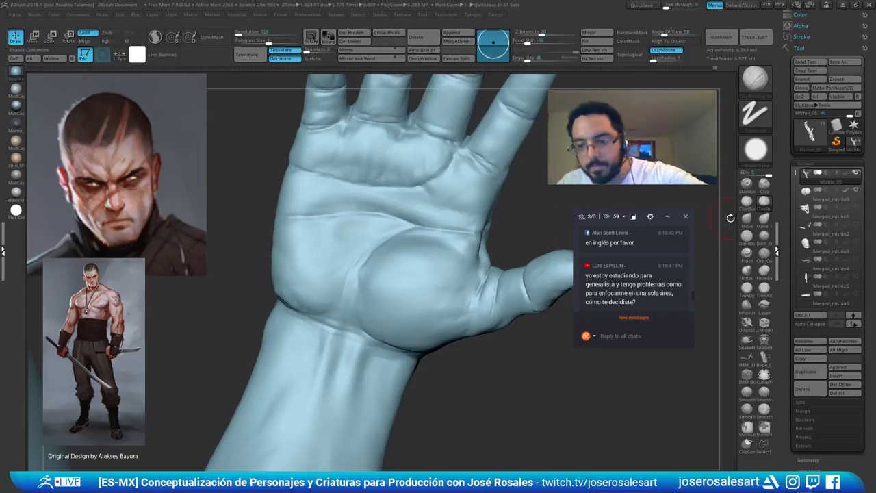
{"action": "left_click_drag", "start_coordinate": [693, 296], "coordinate": [692, 301]}
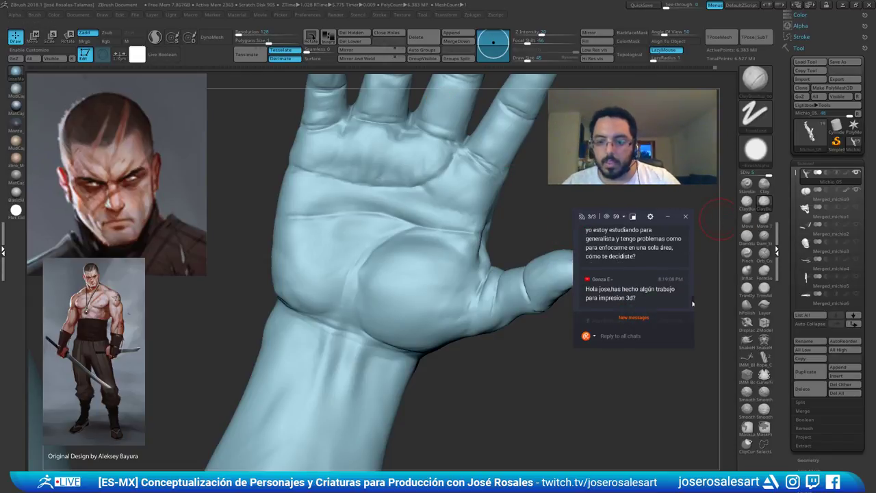
{"action": "scroll", "coordinate": [693, 302], "scroll_direction": "down", "scroll_amount": 1}
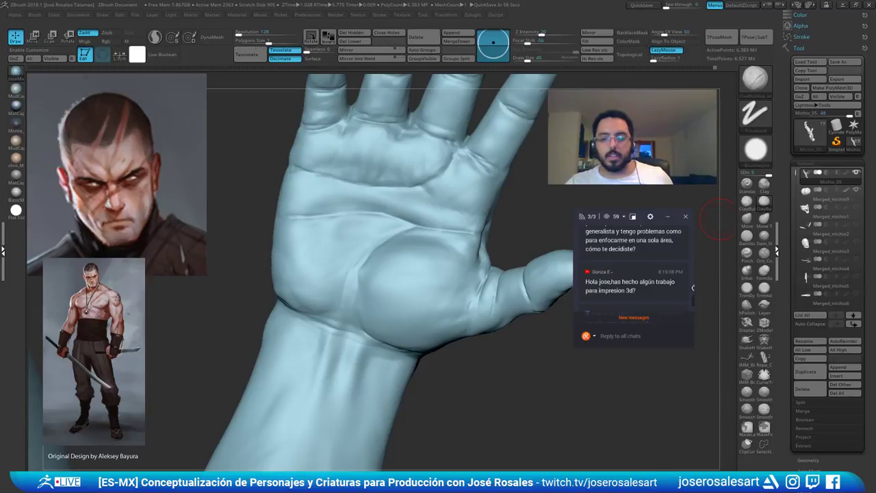
Build up the thumb mound's lower edge near the wrist at draw size 69 and smooth it
{"action": "left_click_drag", "start_coordinate": [720, 219], "coordinate": [372, 183], "text": "alt"}
{"action": "left_click_drag", "start_coordinate": [438, 205], "coordinate": [383, 240], "text": "alt"}
{"action": "left_click_drag", "start_coordinate": [315, 226], "coordinate": [356, 223]}
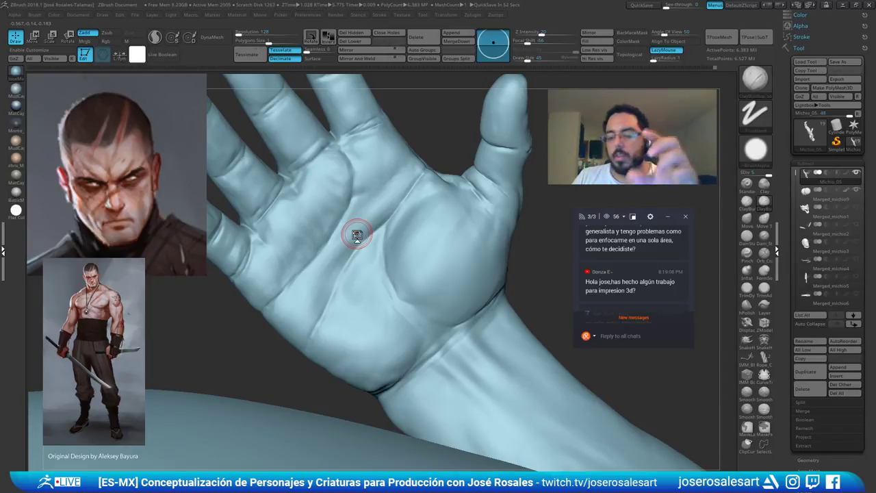
{"action": "mouse_move", "coordinate": [273, 218]}
{"action": "right_mouse_down"}
{"action": "mouse_move", "coordinate": [386, 193]}
{"action": "mouse_move", "coordinate": [457, 93]}
{"action": "mouse_move", "coordinate": [282, 252]}
{"action": "mouse_move", "coordinate": [267, 291]}
{"action": "mouse_move", "coordinate": [250, 287]}
{"action": "right_mouse_up"}
{"action": "key", "text": "bracketright"}
{"action": "key", "text": "bracketright"}
{"action": "right_click_drag", "start_coordinate": [431, 293], "coordinate": [413, 299]}
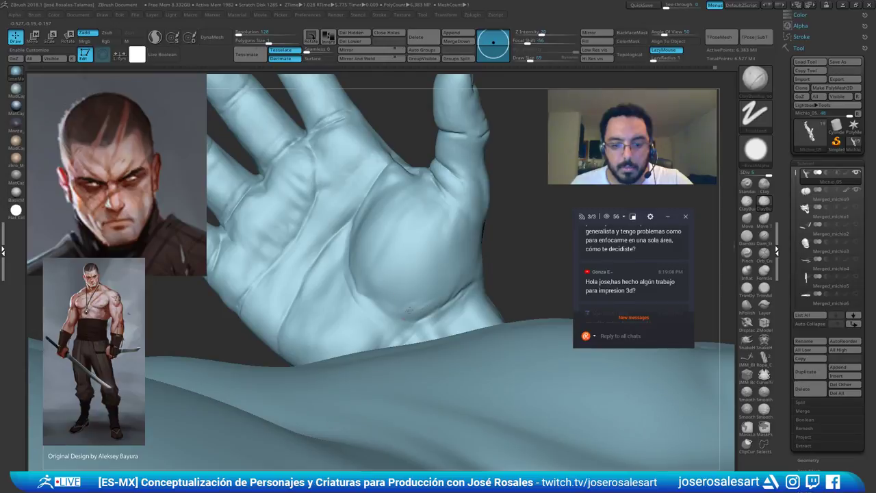
{"action": "left_click_drag", "start_coordinate": [414, 313], "coordinate": [436, 289]}
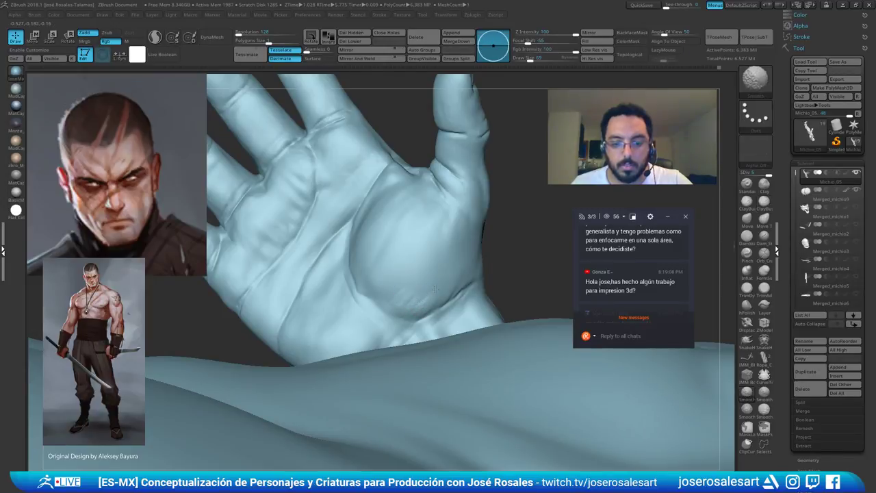
Refine the thumb mound with Clay Buildup and switch to Dam Standard at draw size 45
{"action": "key", "text": "b"}
{"action": "key", "text": "c"}
{"action": "key", "text": "b"}
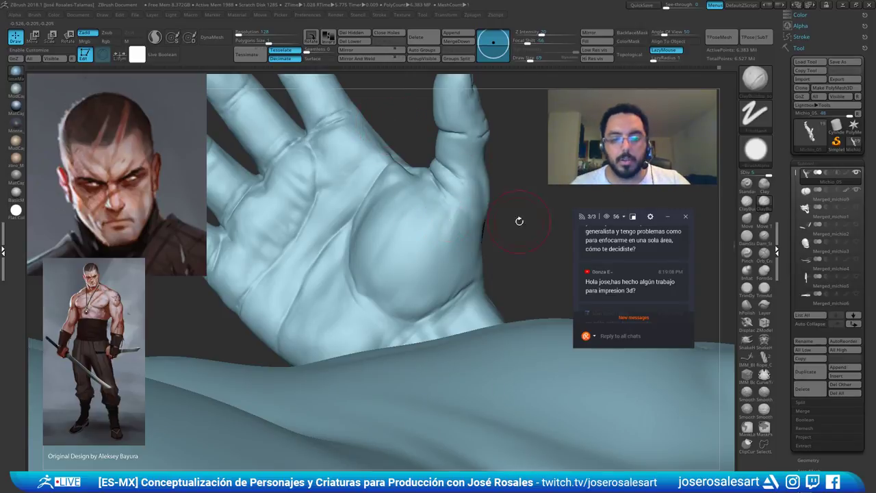
{"action": "mouse_move", "coordinate": [452, 224]}
{"action": "right_mouse_down"}
{"action": "mouse_move", "coordinate": [452, 215]}
{"action": "mouse_move", "coordinate": [434, 255]}
{"action": "right_mouse_up"}
{"action": "key", "text": "space"}
{"action": "left_click_drag", "start_coordinate": [458, 211], "coordinate": [455, 211]}
{"action": "mouse_move", "coordinate": [454, 211]}
{"action": "right_mouse_down"}
{"action": "mouse_move", "coordinate": [438, 192]}
{"action": "mouse_move", "coordinate": [463, 195]}
{"action": "mouse_move", "coordinate": [482, 163]}
{"action": "right_mouse_up"}
{"action": "key", "text": "b"}
{"action": "key", "text": "d"}
{"action": "key", "text": "s"}
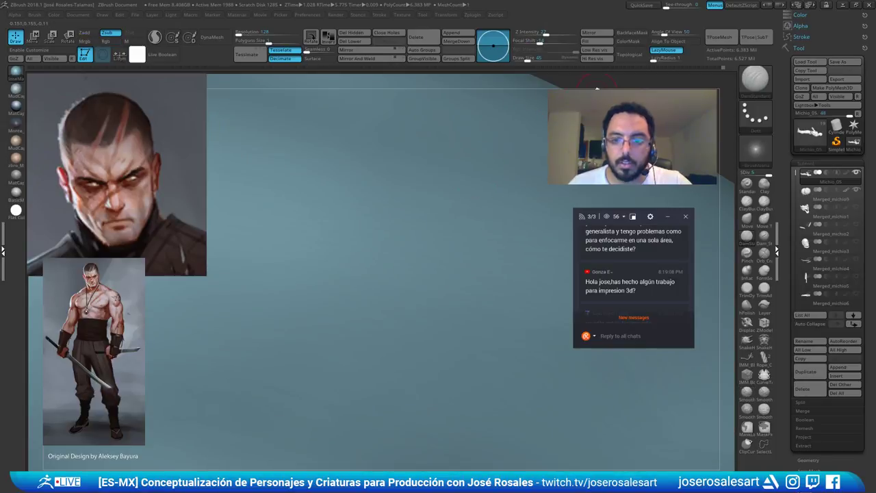
{"action": "mouse_move", "coordinate": [480, 194]}
{"action": "right_mouse_down"}
{"action": "mouse_move", "coordinate": [447, 221]}
{"action": "mouse_move", "coordinate": [395, 174]}
{"action": "right_mouse_up"}
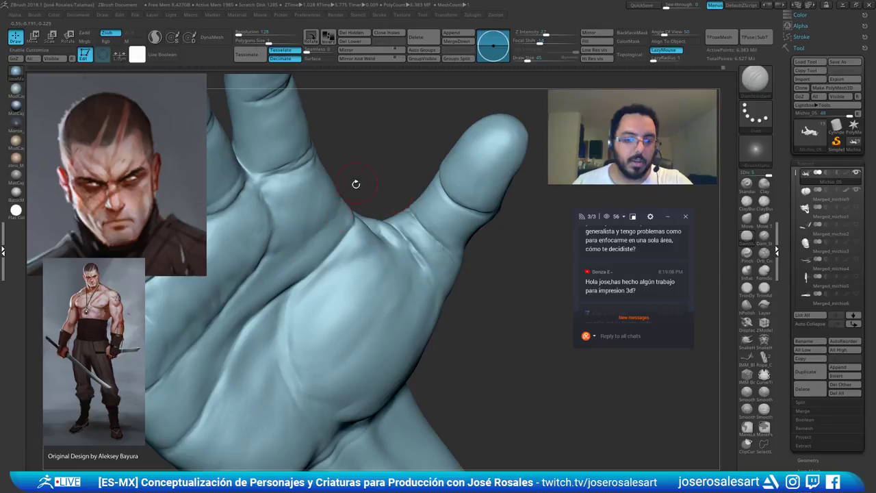
Isolate the arm and hand by hiding the rest of the body
{"action": "mouse_move", "coordinate": [356, 185]}
{"action": "left_mouse_down"}
{"action": "mouse_move", "coordinate": [468, 207]}
{"action": "mouse_move", "coordinate": [392, 275]}
{"action": "mouse_move", "coordinate": [314, 260]}
{"action": "mouse_move", "coordinate": [303, 232]}
{"action": "mouse_move", "coordinate": [404, 322]}
{"action": "left_mouse_up"}
{"action": "left_click", "coordinate": [415, 355], "text": "ctrl+shift"}
{"action": "left_click_drag", "start_coordinate": [454, 260], "coordinate": [473, 261], "text": "ctrl+shift"}
{"action": "left_click_drag", "start_coordinate": [367, 229], "coordinate": [456, 260], "text": "alt"}
{"action": "left_click_drag", "start_coordinate": [472, 133], "coordinate": [209, 383], "text": "ctrl+alt+shift"}
{"action": "mouse_move", "coordinate": [426, 206]}
{"action": "left_mouse_down", "text": "ctrl+shift"}
{"action": "mouse_move", "coordinate": [448, 227]}
{"action": "mouse_move", "coordinate": [518, 230]}
{"action": "mouse_move", "coordinate": [527, 301]}
{"action": "left_mouse_up", "text": "ctrl+shift"}
{"action": "mouse_move", "coordinate": [506, 274]}
{"action": "left_mouse_down"}
{"action": "mouse_move", "coordinate": [517, 315]}
{"action": "mouse_move", "coordinate": [484, 292]}
{"action": "left_mouse_up"}
Carve a short crease in the palm just below the thumb's base fold with Dam Standard at draw size 45
{"action": "right_click_drag", "start_coordinate": [395, 315], "coordinate": [389, 308]}
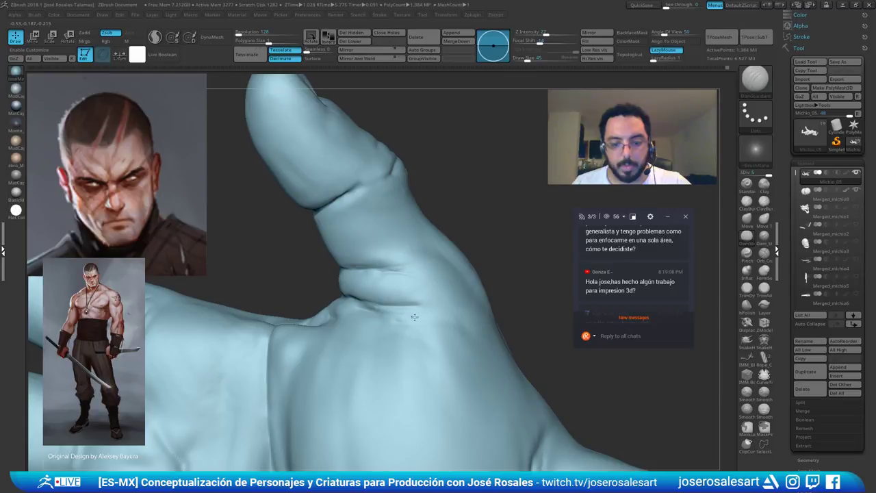
{"action": "right_click_drag", "start_coordinate": [423, 307], "coordinate": [404, 314], "text": "ctrl"}
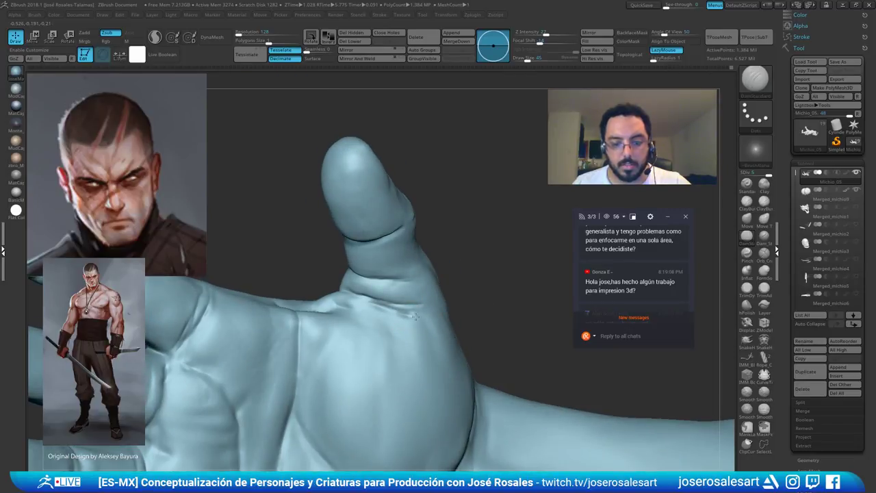
{"action": "right_click", "coordinate": [388, 357]}
Build up the skin along the new crease below the thumb's base with Clay Buildup at draw size 45
{"action": "key", "text": "b"}
{"action": "key", "text": "c"}
{"action": "key", "text": "b"}
{"action": "right_click_drag", "start_coordinate": [431, 287], "coordinate": [431, 317], "text": "ctrl"}
{"action": "left_click_drag", "start_coordinate": [416, 323], "coordinate": [436, 319]}
{"action": "mouse_move", "coordinate": [437, 318]}
{"action": "right_mouse_down", "text": "ctrl"}
{"action": "mouse_move", "coordinate": [428, 301]}
{"action": "mouse_move", "coordinate": [442, 315]}
{"action": "right_mouse_up", "text": "ctrl"}
{"action": "left_click_drag", "start_coordinate": [442, 315], "coordinate": [464, 311]}
{"action": "right_click_drag", "start_coordinate": [443, 320], "coordinate": [426, 315]}
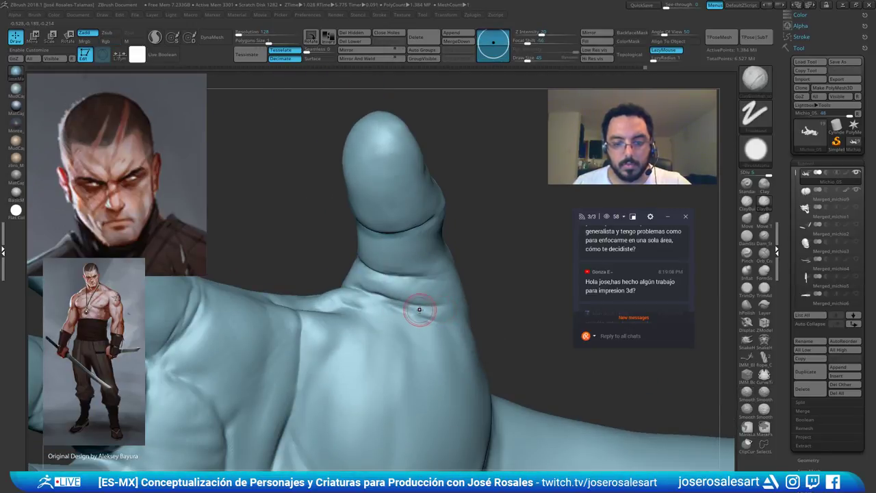
{"action": "left_click_drag", "start_coordinate": [414, 308], "coordinate": [385, 303]}
{"action": "mouse_move", "coordinate": [385, 303]}
{"action": "right_mouse_down"}
{"action": "mouse_move", "coordinate": [404, 291]}
{"action": "mouse_move", "coordinate": [418, 254]}
{"action": "mouse_move", "coordinate": [494, 210]}
{"action": "right_mouse_up"}
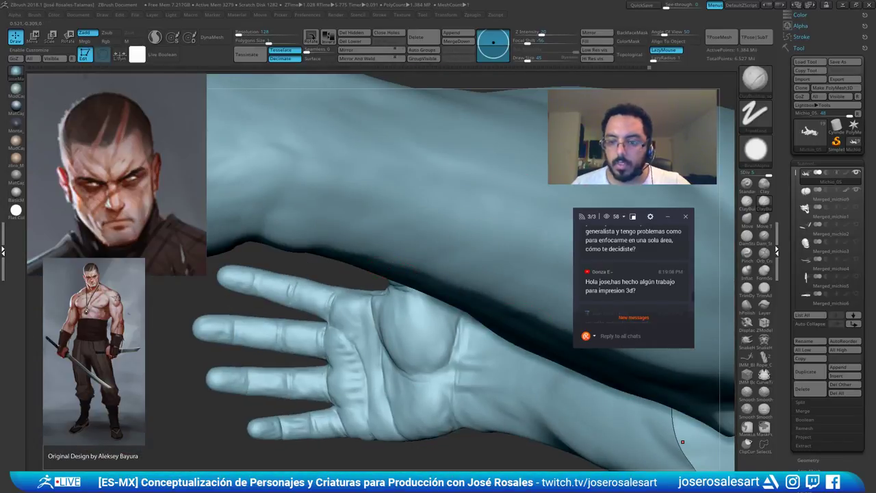
{"action": "left_click", "coordinate": [647, 318]}
{"action": "scroll", "coordinate": [693, 314], "scroll_direction": "up", "scroll_amount": 5}
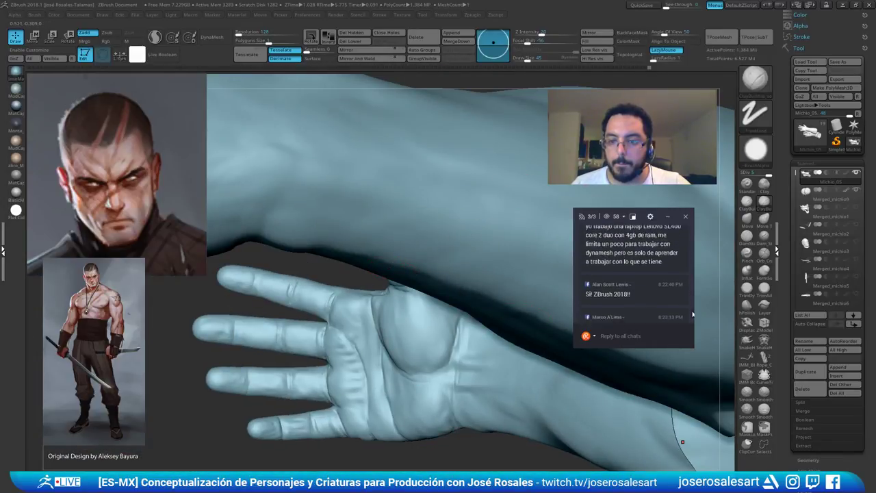
{"action": "scroll", "coordinate": [692, 307], "scroll_direction": "up", "scroll_amount": 5}
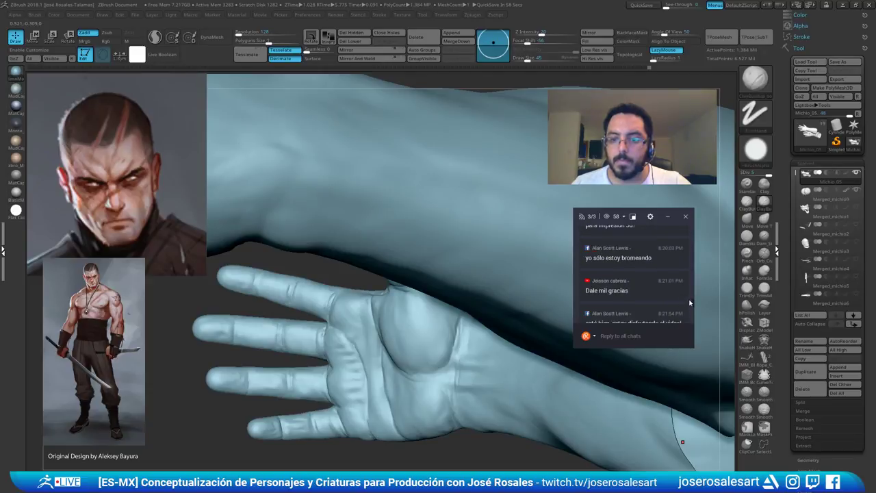
{"action": "left_click_drag", "start_coordinate": [690, 301], "coordinate": [661, 311]}
{"action": "scroll", "coordinate": [688, 305], "scroll_direction": "down", "scroll_amount": 4}
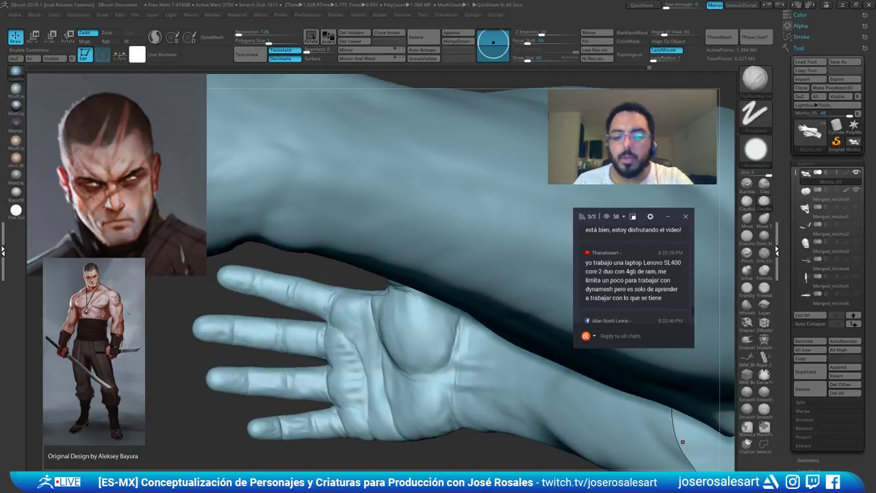
Carve the fold at the middle finger's base and its web to the index finger with Dam Standard at draw size 35
{"action": "mouse_move", "coordinate": [252, 333]}
{"action": "right_mouse_down"}
{"action": "mouse_move", "coordinate": [388, 302]}
{"action": "mouse_move", "coordinate": [329, 235]}
{"action": "mouse_move", "coordinate": [336, 263]}
{"action": "mouse_move", "coordinate": [383, 274]}
{"action": "mouse_move", "coordinate": [406, 292]}
{"action": "mouse_move", "coordinate": [410, 282]}
{"action": "right_mouse_up"}
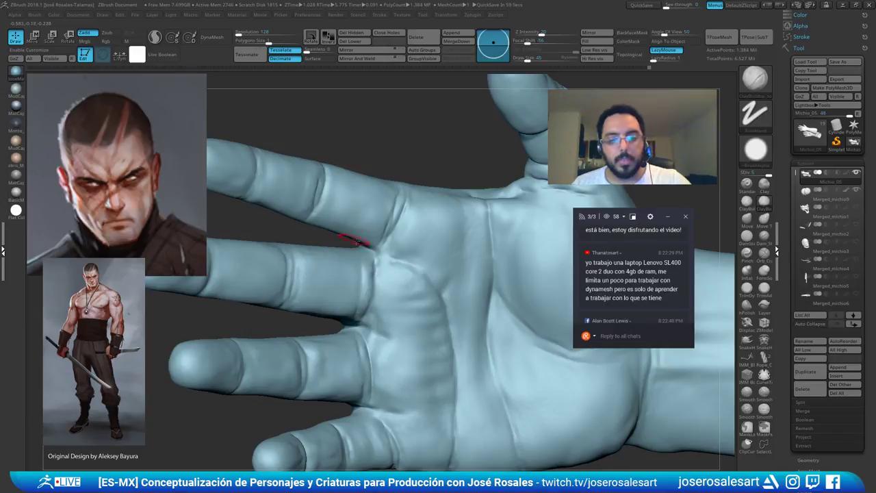
{"action": "key", "text": "shift"}
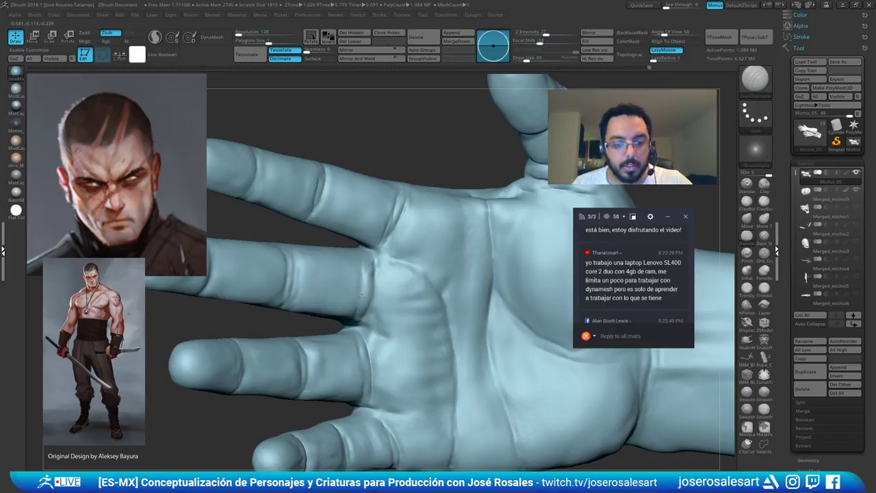
{"action": "left_click_drag", "start_coordinate": [373, 261], "coordinate": [367, 253]}
{"action": "left_click_drag", "start_coordinate": [348, 242], "coordinate": [370, 267]}
{"action": "left_click_drag", "start_coordinate": [350, 316], "coordinate": [377, 294]}
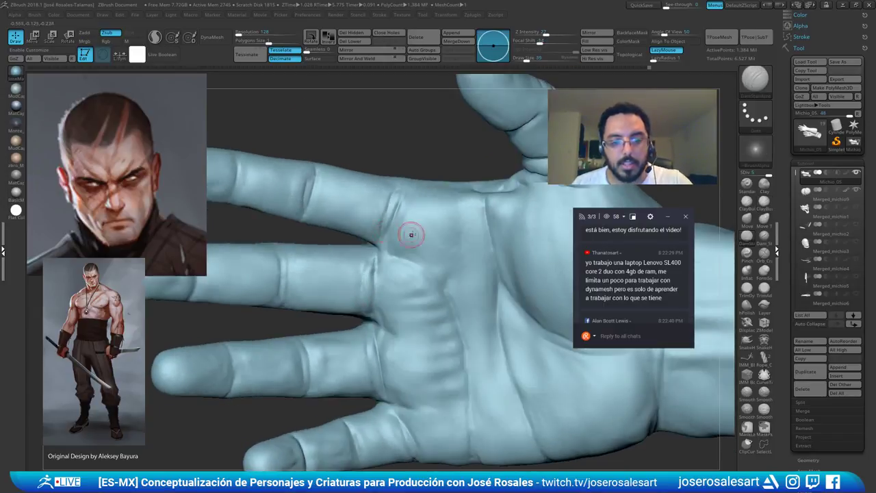
Shape the palm-side skin at the index finger's base with the Standard brush at draw size 62
{"action": "key", "text": "1"}
{"action": "left_click_drag", "start_coordinate": [411, 147], "coordinate": [339, 206]}
{"action": "key", "text": "2"}
{"action": "left_click_drag", "start_coordinate": [278, 282], "coordinate": [308, 305], "text": "alt"}
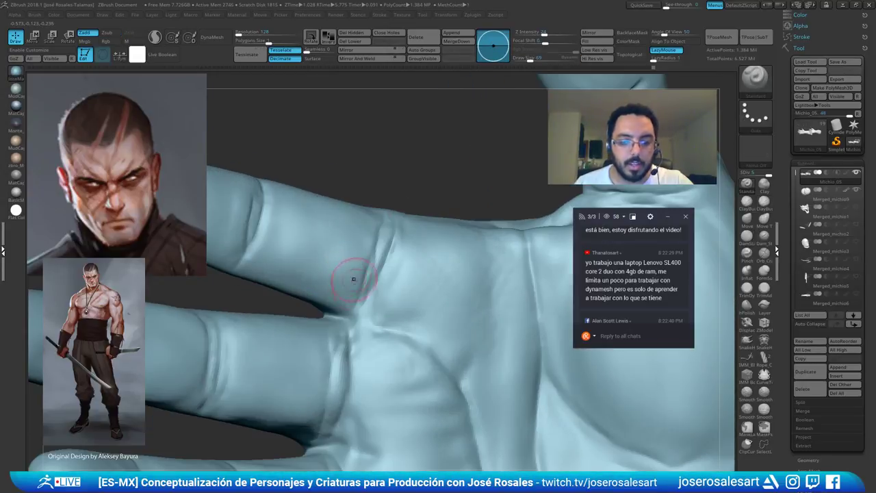
{"action": "right_click_drag", "start_coordinate": [354, 266], "coordinate": [328, 288]}
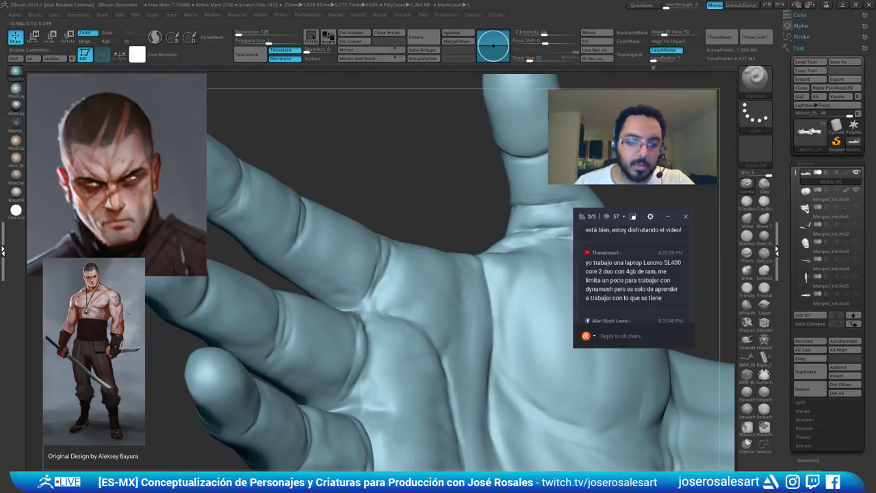
{"action": "right_click_drag", "start_coordinate": [332, 293], "coordinate": [372, 270]}
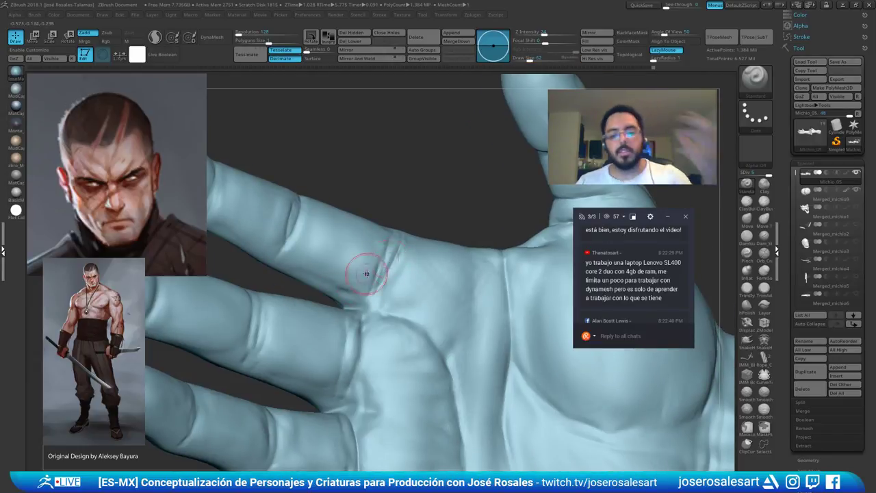
{"action": "mouse_move", "coordinate": [306, 222]}
{"action": "right_mouse_down"}
{"action": "mouse_move", "coordinate": [323, 204]}
{"action": "mouse_move", "coordinate": [382, 254]}
{"action": "mouse_move", "coordinate": [373, 288]}
{"action": "mouse_move", "coordinate": [376, 256]}
{"action": "mouse_move", "coordinate": [344, 246]}
{"action": "right_mouse_up"}
Switch to Clay Buildup and smooth the skin along the side of the index finger's base
{"action": "key", "text": "b"}
{"action": "key", "text": "c"}
{"action": "key", "text": "b"}
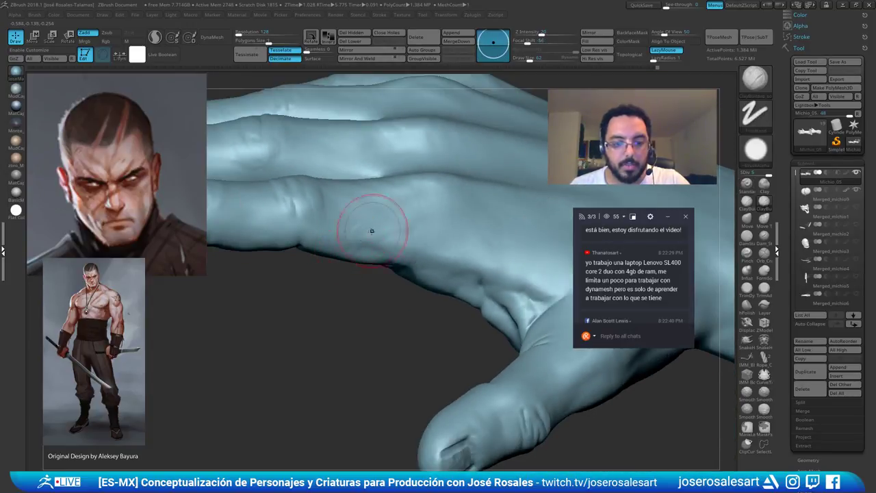
{"action": "left_click_drag", "start_coordinate": [386, 245], "coordinate": [419, 222], "text": "shift"}
{"action": "mouse_move", "coordinate": [420, 222]}
{"action": "right_mouse_down"}
{"action": "mouse_move", "coordinate": [399, 208]}
{"action": "mouse_move", "coordinate": [428, 203]}
{"action": "mouse_move", "coordinate": [409, 195]}
{"action": "mouse_move", "coordinate": [425, 194]}
{"action": "right_mouse_up"}
{"action": "right_click_drag", "start_coordinate": [421, 191], "coordinate": [501, 168], "text": "ctrl"}
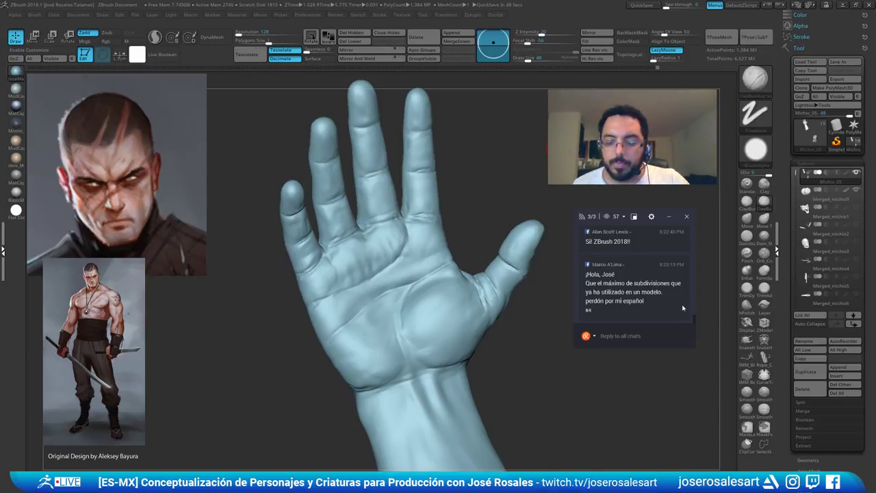
Carve the outer end of the upper palm crease below the little finger with Dam Standard at draw size 39
{"action": "mouse_move", "coordinate": [439, 257]}
{"action": "right_mouse_down"}
{"action": "mouse_move", "coordinate": [372, 248]}
{"action": "mouse_move", "coordinate": [387, 253]}
{"action": "right_mouse_up"}
{"action": "key", "text": "b"}
{"action": "key", "text": "d"}
{"action": "key", "text": "s"}
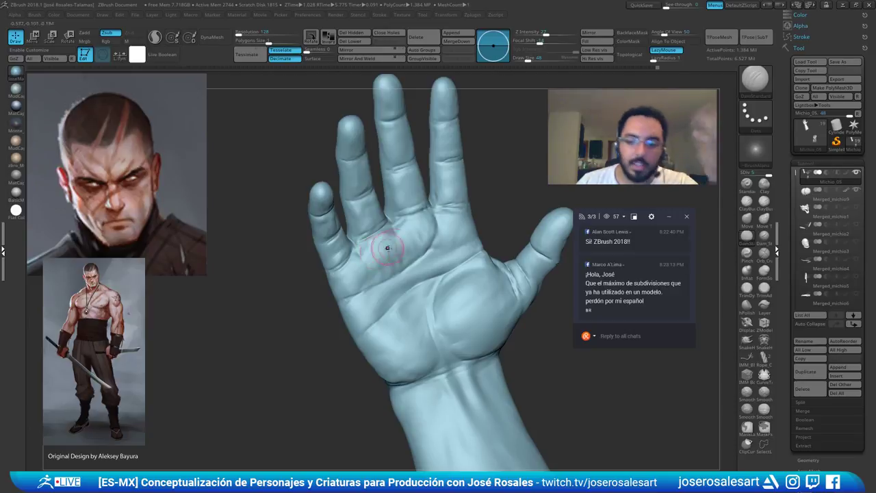
{"action": "right_click_drag", "start_coordinate": [392, 293], "coordinate": [403, 272], "text": "alt"}
{"action": "key", "text": "s"}
{"action": "left_click_drag", "start_coordinate": [403, 272], "coordinate": [400, 272]}
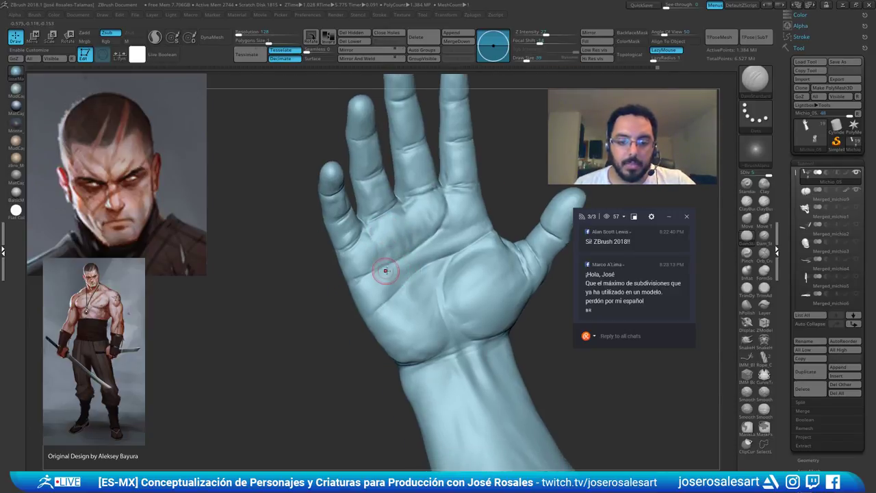
{"action": "mouse_move", "coordinate": [385, 272]}
{"action": "right_mouse_down", "text": "ctrl"}
{"action": "mouse_move", "coordinate": [352, 289]}
{"action": "mouse_move", "coordinate": [334, 276]}
{"action": "mouse_move", "coordinate": [320, 296]}
{"action": "right_mouse_up", "text": "ctrl"}
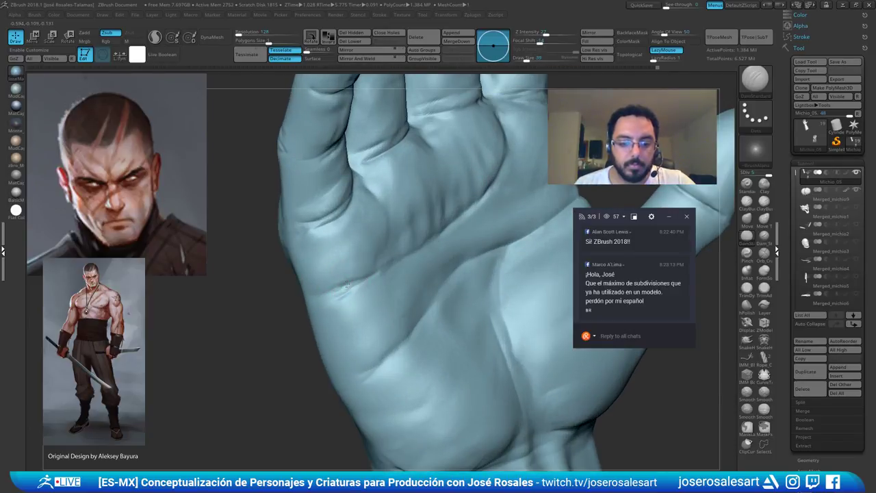
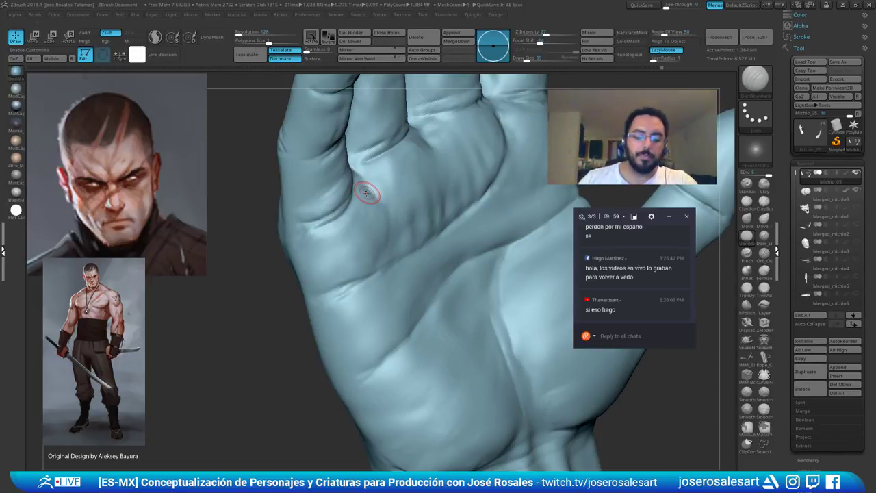
Switch to Clay Buildup at draw size 58 and smooth the palm pad just above the upper crease
{"action": "right_click_drag", "start_coordinate": [384, 226], "coordinate": [429, 176]}
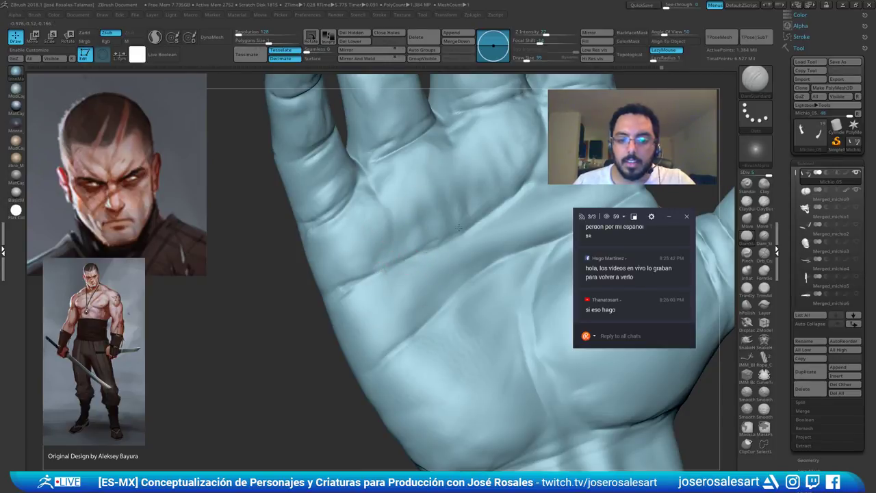
{"action": "mouse_move", "coordinate": [460, 237]}
{"action": "right_mouse_down", "text": "ctrl"}
{"action": "mouse_move", "coordinate": [484, 230]}
{"action": "mouse_move", "coordinate": [464, 254]}
{"action": "mouse_move", "coordinate": [430, 241]}
{"action": "right_mouse_up", "text": "ctrl"}
{"action": "key", "text": "b"}
{"action": "key", "text": "c"}
{"action": "key", "text": "b"}
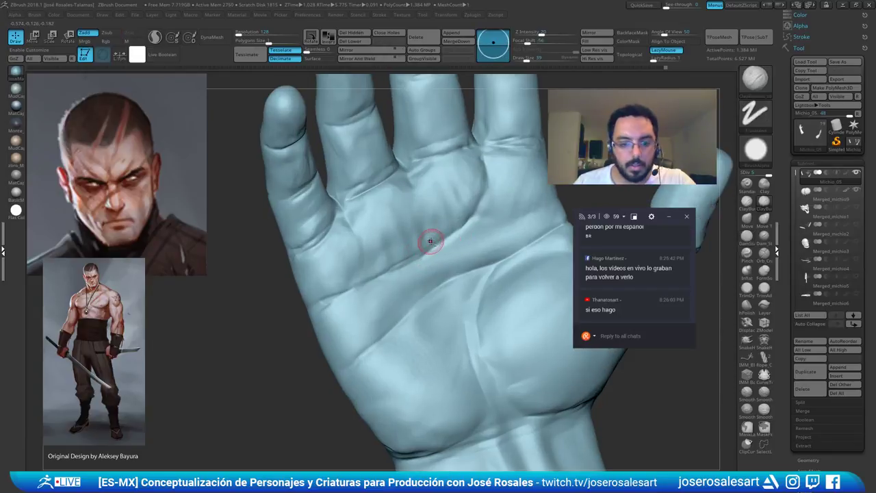
{"action": "key", "text": "bracketright"}
{"action": "key", "text": "bracketright"}
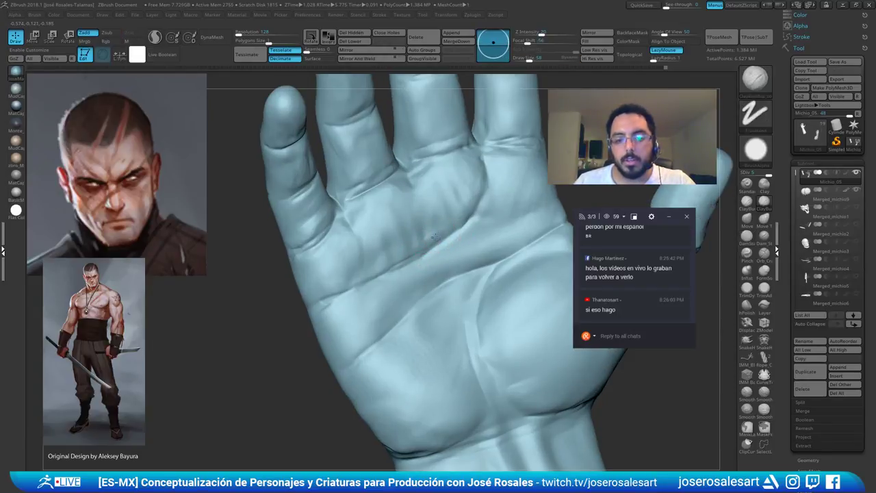
{"action": "left_click_drag", "start_coordinate": [436, 227], "coordinate": [419, 237], "text": "shift"}
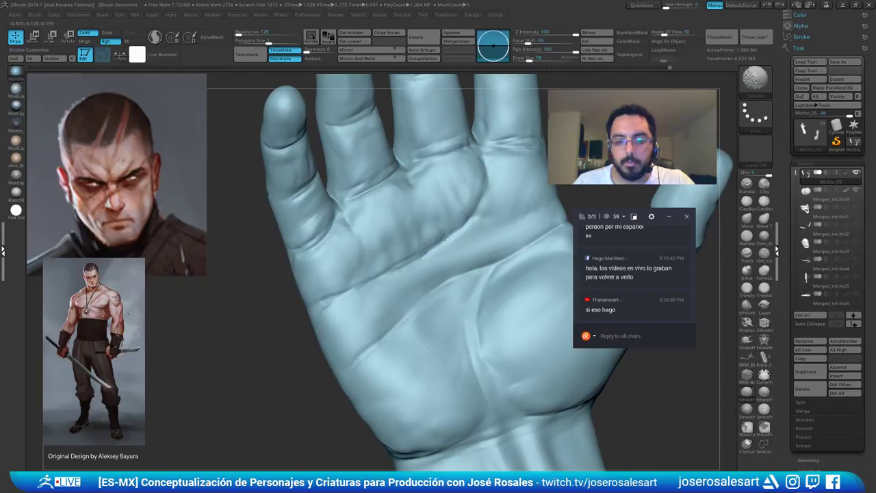
{"action": "mouse_move", "coordinate": [423, 229]}
{"action": "right_mouse_down", "text": "ctrl"}
{"action": "mouse_move", "coordinate": [465, 236]}
{"action": "mouse_move", "coordinate": [493, 224]}
{"action": "right_mouse_up", "text": "ctrl"}
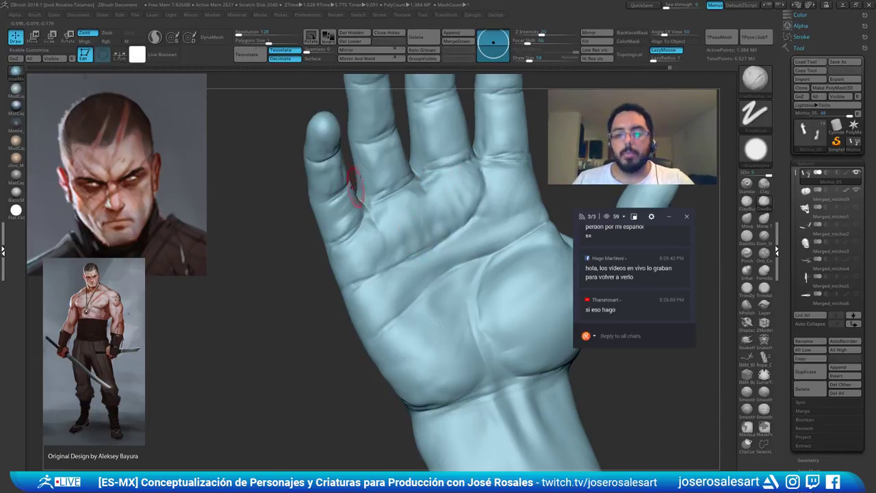
Unhide the rest of the body and inspect the whole figure from the front
{"action": "right_click_drag", "start_coordinate": [359, 212], "coordinate": [376, 200]}
{"action": "right_click_drag", "start_coordinate": [428, 137], "coordinate": [394, 223]}
{"action": "right_click_drag", "start_coordinate": [393, 223], "coordinate": [370, 197], "text": "alt"}
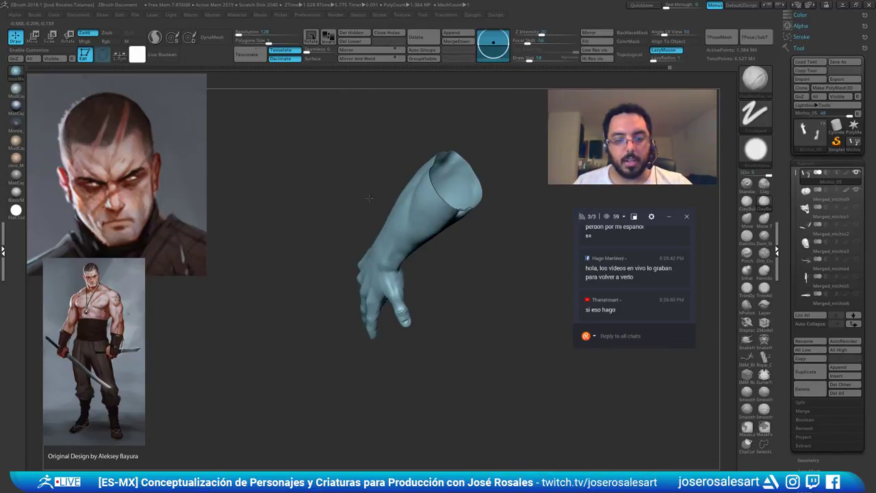
{"action": "left_click", "coordinate": [338, 260], "text": "ctrl+shift"}
{"action": "right_click_drag", "start_coordinate": [390, 252], "coordinate": [337, 216]}
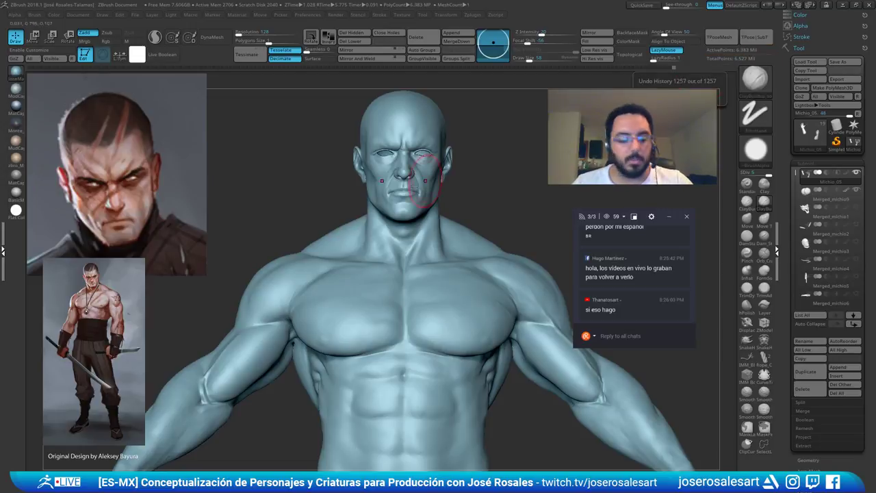
{"action": "left_click_drag", "start_coordinate": [713, 117], "coordinate": [762, 65], "text": "alt"}
{"action": "mouse_move", "coordinate": [294, 199]}
{"action": "left_mouse_down", "text": "alt"}
{"action": "mouse_move", "coordinate": [377, 182]}
{"action": "mouse_move", "coordinate": [397, 239]}
{"action": "mouse_move", "coordinate": [381, 226]}
{"action": "mouse_move", "coordinate": [426, 229]}
{"action": "mouse_move", "coordinate": [389, 245]}
{"action": "left_mouse_up", "text": "alt"}
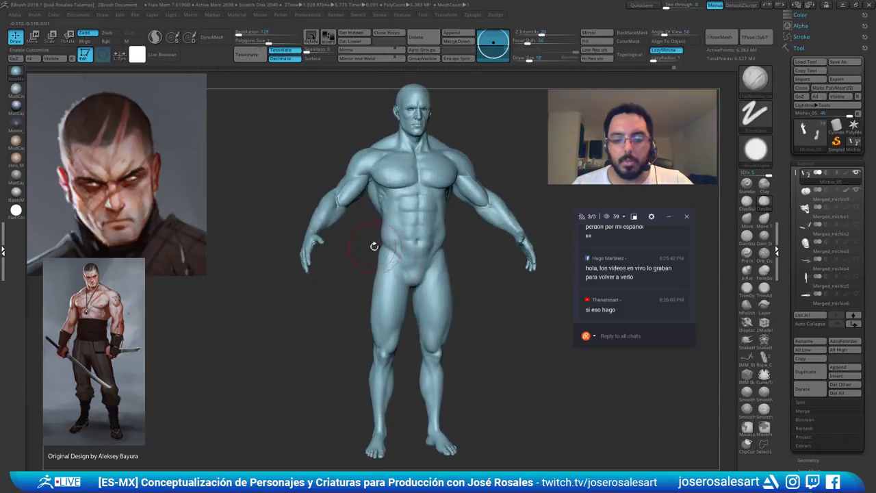
{"action": "mouse_move", "coordinate": [407, 236]}
{"action": "right_mouse_down", "text": "alt"}
{"action": "mouse_move", "coordinate": [432, 238]}
{"action": "mouse_move", "coordinate": [395, 275]}
{"action": "mouse_move", "coordinate": [410, 219]}
{"action": "mouse_move", "coordinate": [373, 356]}
{"action": "mouse_move", "coordinate": [370, 309]}
{"action": "mouse_move", "coordinate": [394, 291]}
{"action": "right_mouse_up", "text": "alt"}
{"action": "mouse_move", "coordinate": [351, 260]}
{"action": "right_mouse_down"}
{"action": "mouse_move", "coordinate": [403, 205]}
{"action": "mouse_move", "coordinate": [301, 240]}
{"action": "mouse_move", "coordinate": [336, 256]}
{"action": "right_mouse_up"}
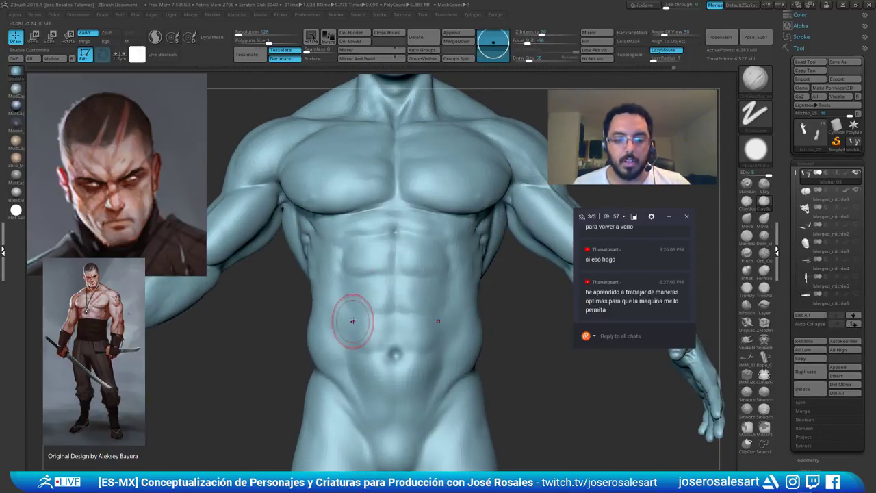
Isolate both forearms and hands briefly and restore the whole body's visibility
{"action": "right_click_drag", "start_coordinate": [391, 291], "coordinate": [372, 237], "text": "alt"}
{"action": "left_click_drag", "start_coordinate": [306, 118], "coordinate": [509, 281], "text": "ctrl+shift"}
{"action": "left_click", "coordinate": [510, 279], "text": "ctrl+shift"}
{"action": "left_click", "coordinate": [505, 288], "text": "ctrl+shift"}
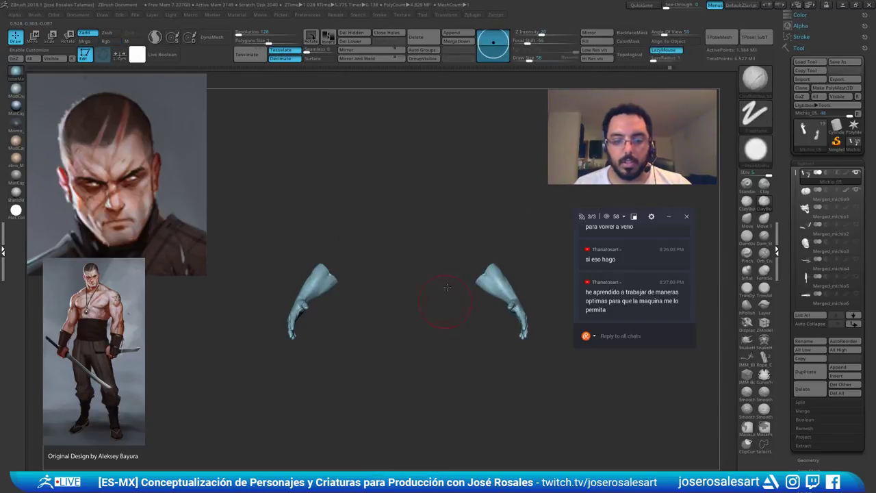
{"action": "right_click_drag", "start_coordinate": [454, 306], "coordinate": [426, 220], "text": "alt"}
{"action": "left_click", "coordinate": [459, 354], "text": "ctrl+shift"}
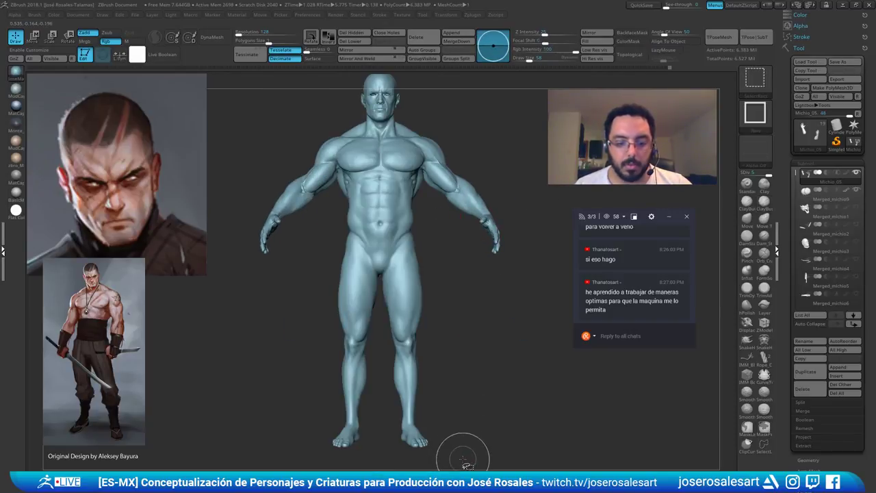
Isolate the upper body for inspection from several angles and restore the whole body's visibility
{"action": "left_click_drag", "start_coordinate": [462, 463], "coordinate": [325, 208], "text": "ctrl+shift"}
{"action": "right_click_drag", "start_coordinate": [462, 213], "coordinate": [469, 301], "text": "ctrl"}
{"action": "right_click_drag", "start_coordinate": [472, 267], "coordinate": [502, 277], "text": "alt"}
{"action": "left_click_drag", "start_coordinate": [441, 113], "coordinate": [488, 171], "text": "alt"}
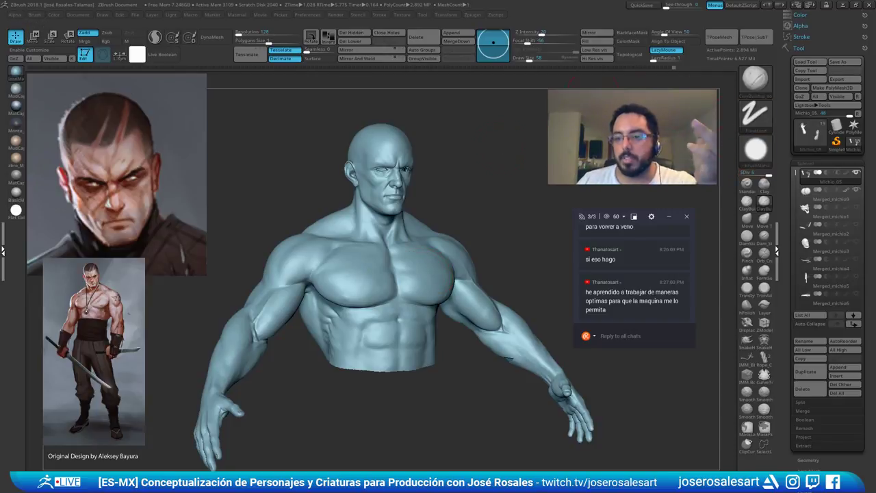
{"action": "right_click_drag", "start_coordinate": [404, 228], "coordinate": [373, 230]}
{"action": "right_click_drag", "start_coordinate": [434, 203], "coordinate": [411, 301]}
{"action": "right_click_drag", "start_coordinate": [461, 187], "coordinate": [280, 205], "text": "ctrl"}
{"action": "left_click", "coordinate": [294, 211], "text": "ctrl+shift"}
Isolate the palm and forearm polygroup and invert the visibility
{"action": "right_click_drag", "start_coordinate": [271, 333], "coordinate": [367, 196], "text": "alt"}
{"action": "right_click_drag", "start_coordinate": [366, 226], "coordinate": [370, 312], "text": "ctrl"}
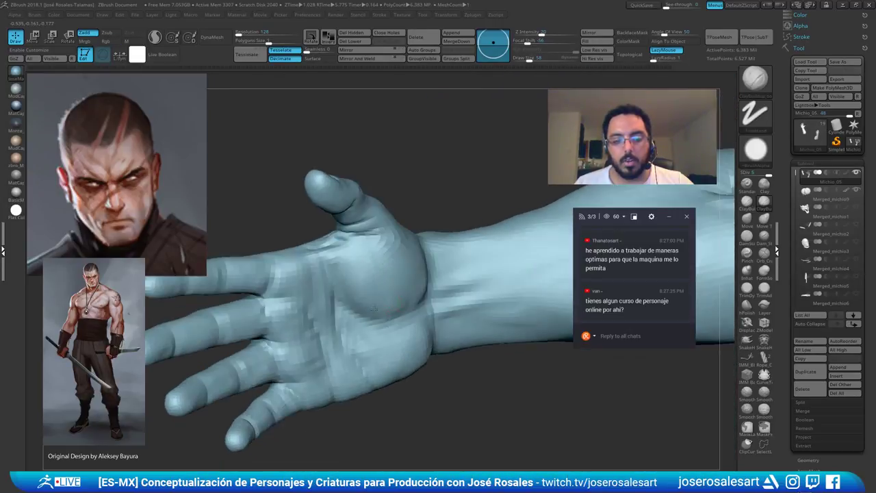
{"action": "left_click", "coordinate": [392, 291], "text": "ctrl+shift"}
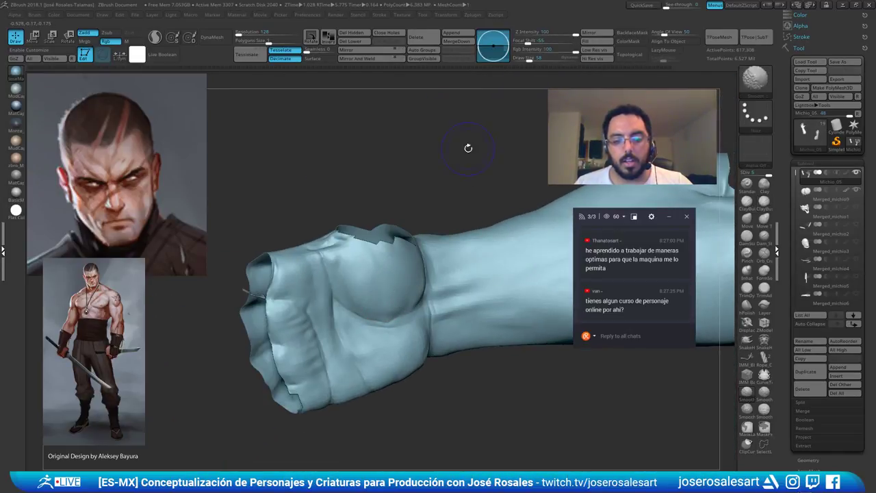
{"action": "key", "text": "ctrl+shift"}
{"action": "left_click", "coordinate": [443, 194], "text": "ctrl+shift"}
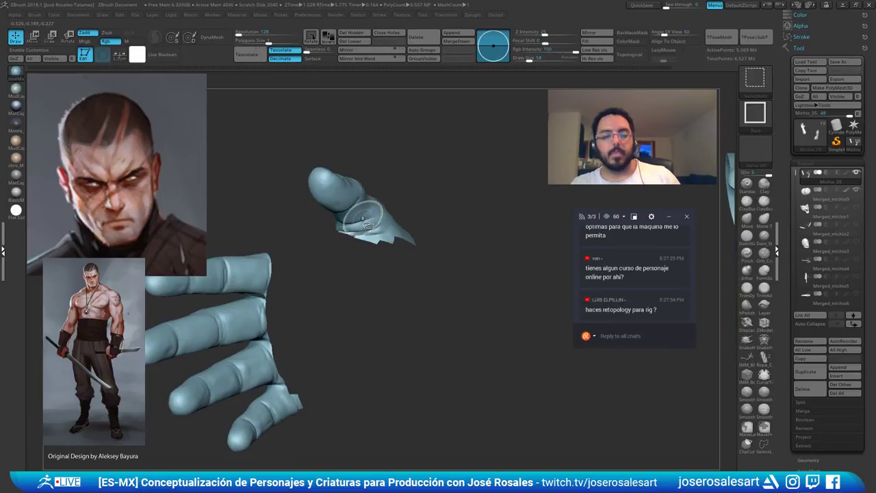
Hide the thumb and finger polygroups and invert the visibility to isolate the complete forearms and hands
{"action": "left_click", "coordinate": [361, 205], "text": "ctrl+shift"}
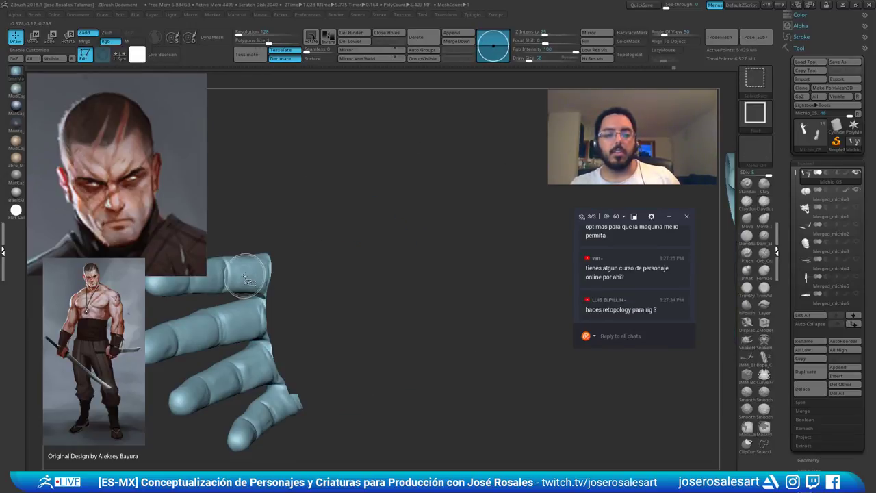
{"action": "left_click", "coordinate": [248, 280], "text": "ctrl+shift"}
{"action": "mouse_move", "coordinate": [300, 245]}
{"action": "left_mouse_down", "text": "alt"}
{"action": "mouse_move", "coordinate": [276, 264]}
{"action": "mouse_move", "coordinate": [352, 261]}
{"action": "left_mouse_up", "text": "alt"}
{"action": "mouse_move", "coordinate": [408, 238]}
{"action": "left_mouse_down", "text": "ctrl+alt+shift"}
{"action": "mouse_move", "coordinate": [256, 415]}
{"action": "mouse_move", "coordinate": [235, 417]}
{"action": "left_mouse_up", "text": "ctrl+alt+shift"}
{"action": "mouse_move", "coordinate": [384, 260]}
{"action": "left_mouse_down", "text": "ctrl+shift"}
{"action": "mouse_move", "coordinate": [408, 293]}
{"action": "mouse_move", "coordinate": [391, 281]}
{"action": "left_mouse_up", "text": "ctrl+shift"}
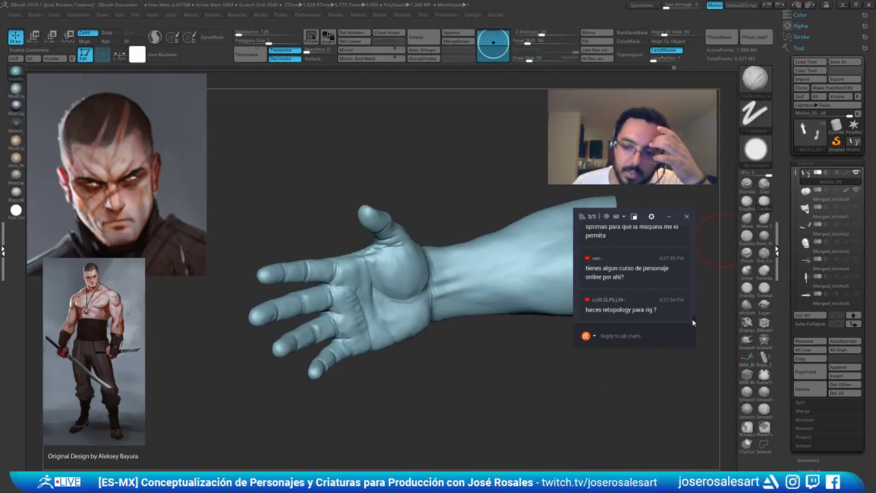
{"action": "left_click_drag", "start_coordinate": [693, 318], "coordinate": [692, 317]}
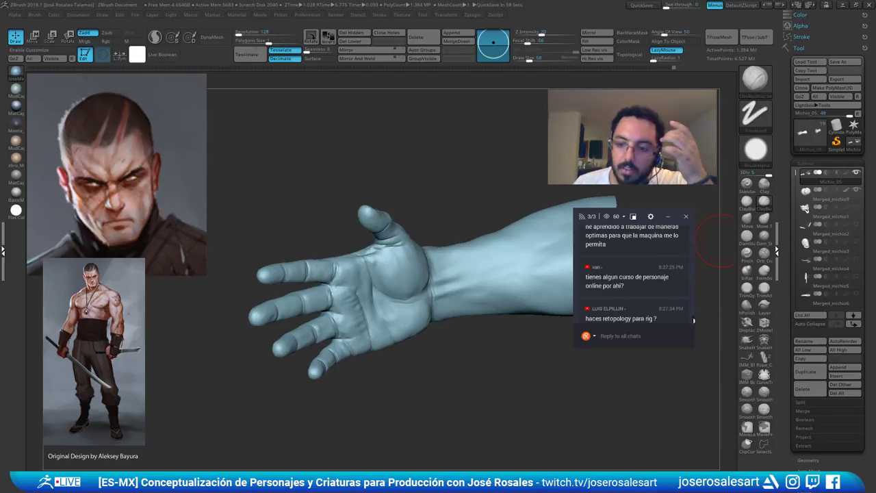
{"action": "scroll", "coordinate": [691, 315], "scroll_direction": "up", "scroll_amount": 5}
{"action": "scroll", "coordinate": [692, 314], "scroll_direction": "down", "scroll_amount": 5}
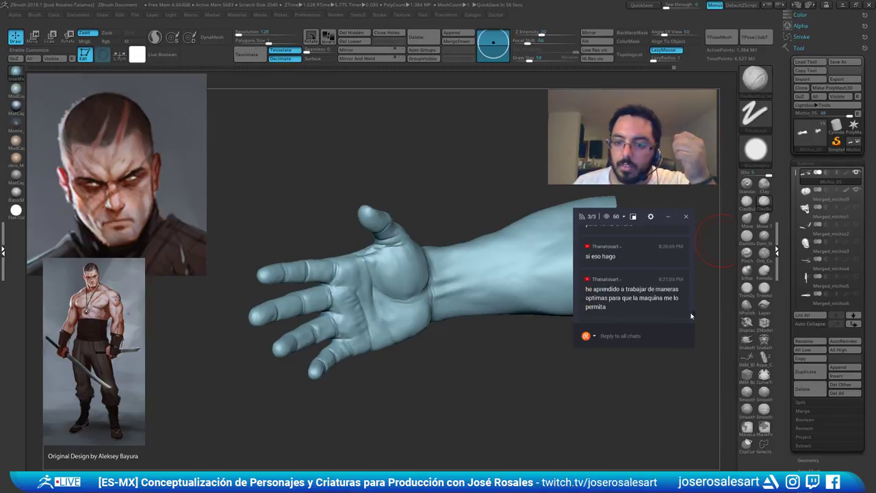
{"action": "scroll", "coordinate": [691, 315], "scroll_direction": "up", "scroll_amount": 3}
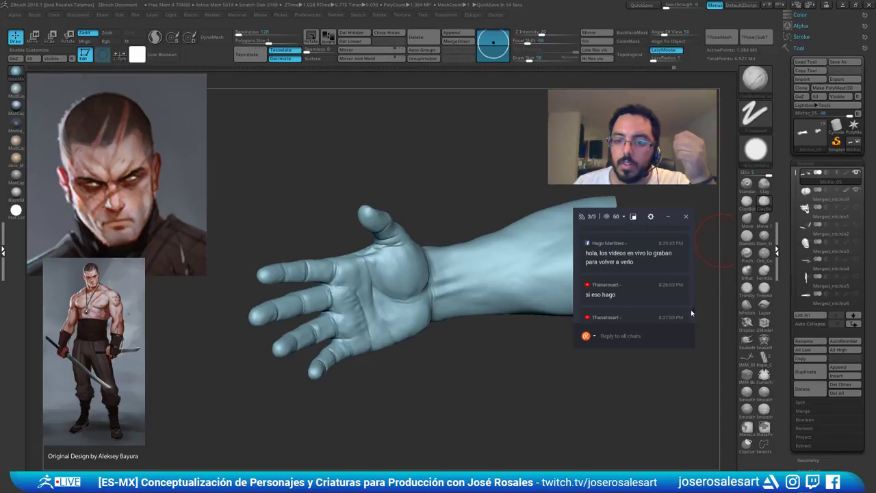
{"action": "scroll", "coordinate": [691, 309], "scroll_direction": "up", "scroll_amount": 5}
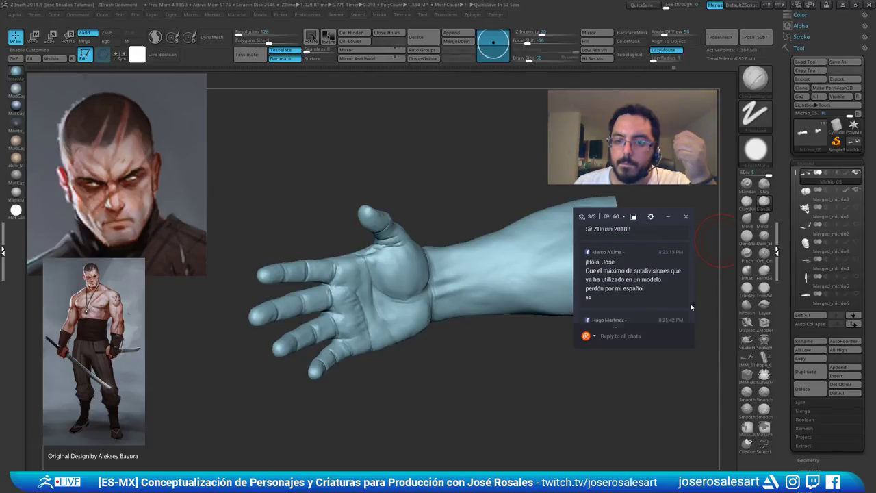
Read through the recent viewer messages in the chat window down to the question about retopology for rigging
{"action": "scroll", "coordinate": [692, 307], "scroll_direction": "down", "scroll_amount": 2}
{"action": "left_click_drag", "start_coordinate": [690, 306], "coordinate": [690, 310]}
{"action": "scroll", "coordinate": [690, 313], "scroll_direction": "down", "scroll_amount": 1}
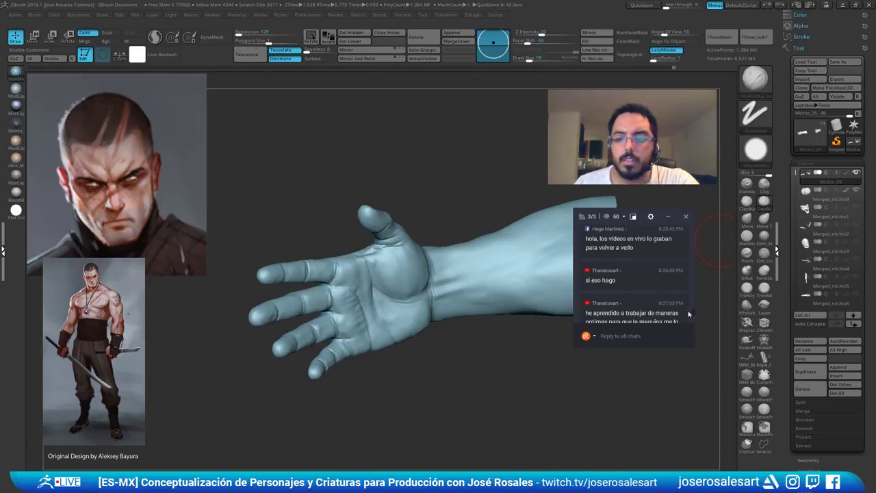
{"action": "scroll", "coordinate": [690, 314], "scroll_direction": "down", "scroll_amount": 1}
{"action": "left_click_drag", "start_coordinate": [690, 316], "coordinate": [690, 317]}
{"action": "scroll", "coordinate": [690, 314], "scroll_direction": "down", "scroll_amount": 1}
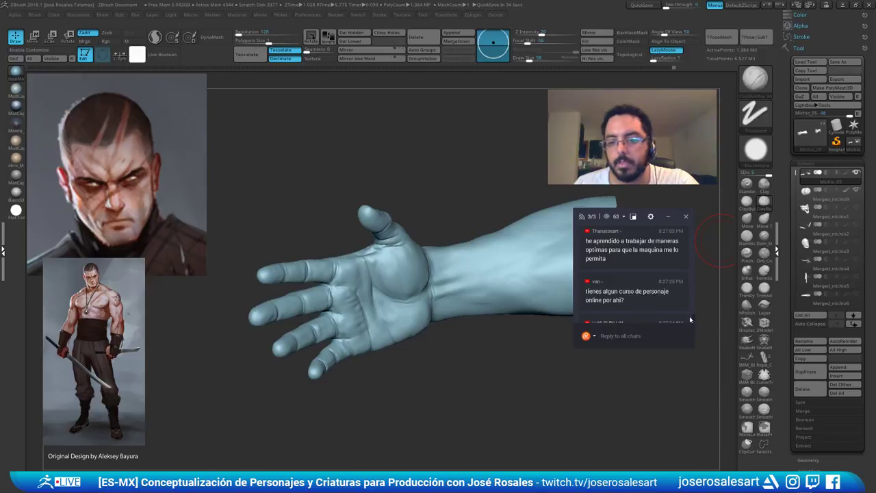
{"action": "scroll", "coordinate": [690, 320], "scroll_direction": "down", "scroll_amount": 1}
{"action": "scroll", "coordinate": [688, 321], "scroll_direction": "down", "scroll_amount": 2}
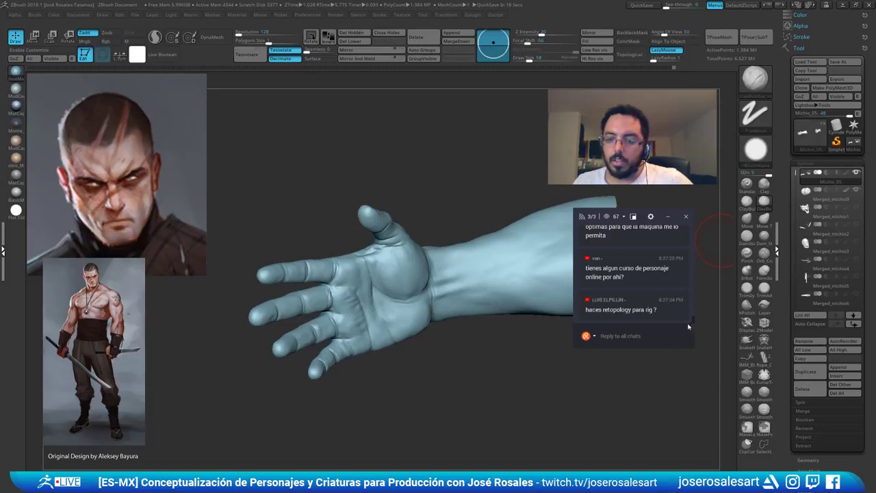
Lower the body to subdivision level 1, restore its full visibility and display the polygroup wireframe
{"action": "left_click_drag", "start_coordinate": [722, 241], "coordinate": [410, 166]}
{"action": "mouse_move", "coordinate": [418, 169]}
{"action": "right_mouse_down"}
{"action": "mouse_move", "coordinate": [352, 212]}
{"action": "mouse_move", "coordinate": [319, 251]}
{"action": "right_mouse_up"}
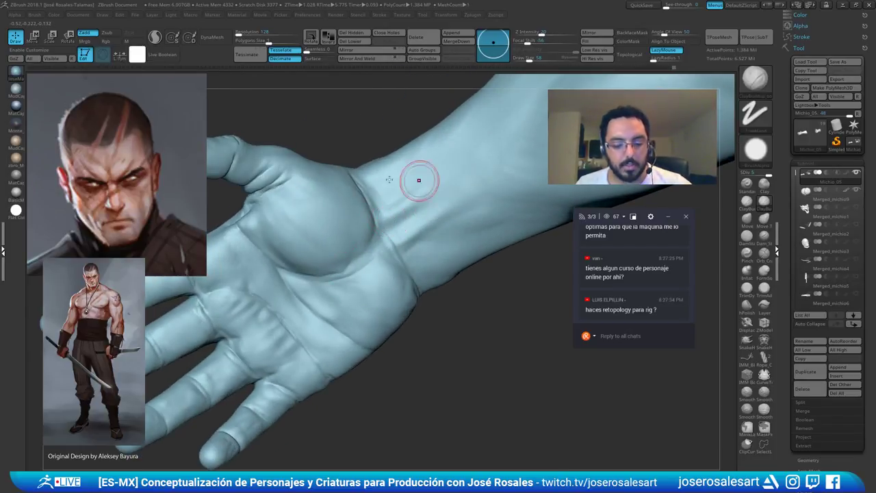
{"action": "mouse_move", "coordinate": [419, 181]}
{"action": "right_mouse_down", "text": "ctrl"}
{"action": "mouse_move", "coordinate": [361, 200]}
{"action": "mouse_move", "coordinate": [416, 223]}
{"action": "mouse_move", "coordinate": [401, 243]}
{"action": "right_mouse_up", "text": "ctrl"}
{"action": "key", "text": "shift+d"}
{"action": "key", "text": "shift+d"}
{"action": "key", "text": "shift+d"}
{"action": "key", "text": "shift+d"}
{"action": "left_click", "coordinate": [363, 158], "text": "ctrl+shift"}
{"action": "right_click_drag", "start_coordinate": [363, 158], "coordinate": [602, 328]}
{"action": "right_click_drag", "start_coordinate": [488, 206], "coordinate": [490, 252], "text": "ctrl"}
{"action": "key", "text": "shift+f"}
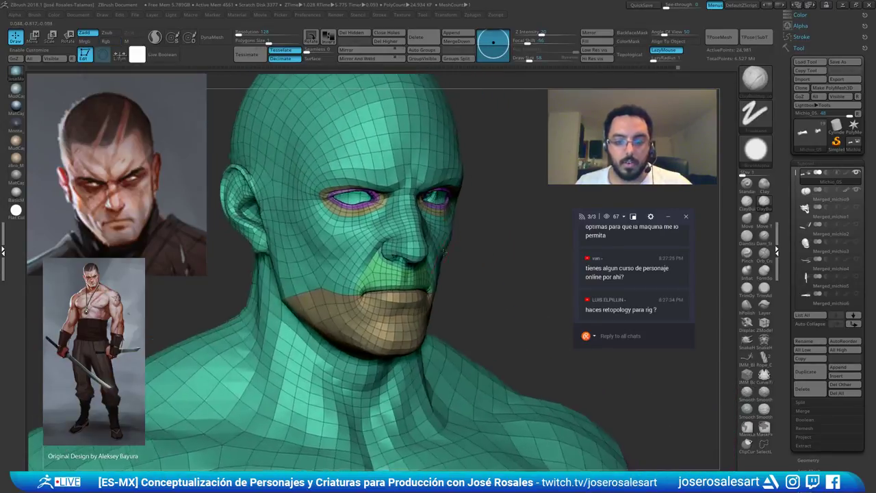
Inspect the base topology of the head and torso, and raise the body to subdivision level 5
{"action": "right_click_drag", "start_coordinate": [353, 202], "coordinate": [540, 117]}
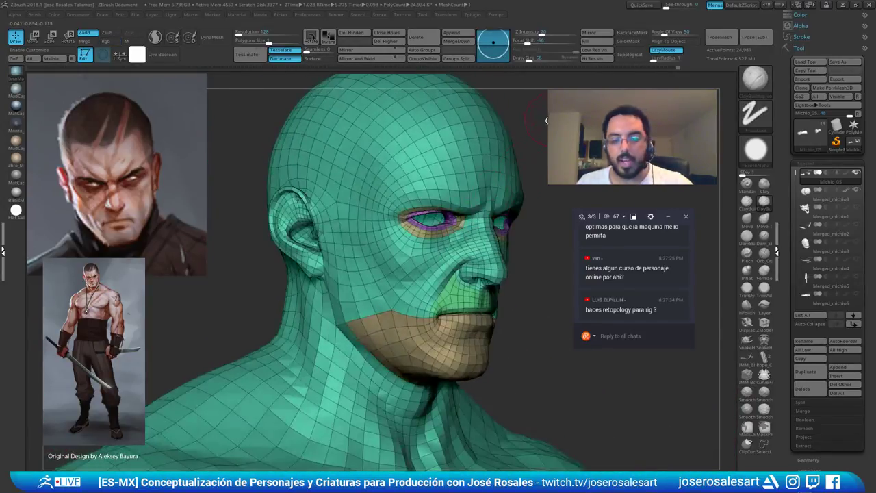
{"action": "right_click_drag", "start_coordinate": [440, 212], "coordinate": [399, 193], "text": "shift"}
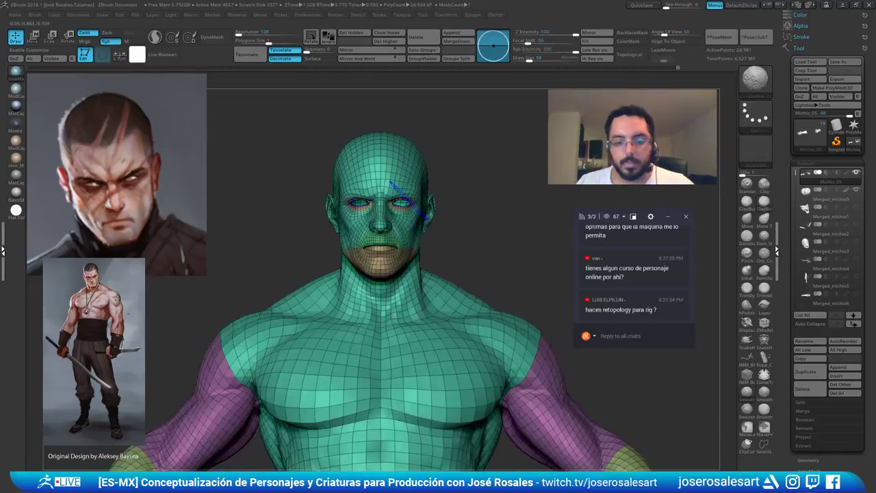
{"action": "right_click_drag", "start_coordinate": [392, 233], "coordinate": [424, 191], "text": "alt"}
{"action": "key", "text": "d"}
{"action": "key", "text": "d"}
{"action": "key", "text": "d"}
{"action": "key", "text": "d"}
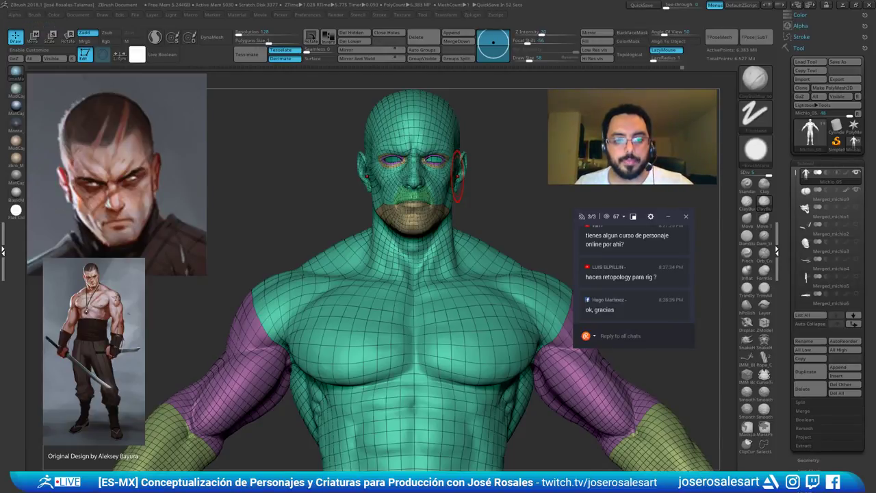
Turn off the polygroup wireframe and show the clothing and swords together with the body again
{"action": "left_click_drag", "start_coordinate": [333, 192], "coordinate": [404, 119], "text": "alt"}
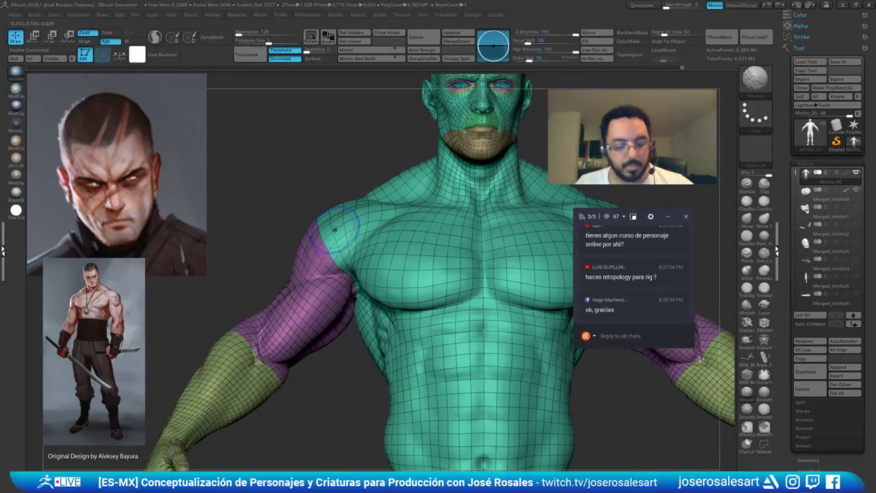
{"action": "key", "text": "shift+f"}
{"action": "mouse_move", "coordinate": [424, 176]}
{"action": "left_mouse_down", "text": "alt"}
{"action": "mouse_move", "coordinate": [399, 185]}
{"action": "mouse_move", "coordinate": [346, 228]}
{"action": "left_mouse_up", "text": "alt"}
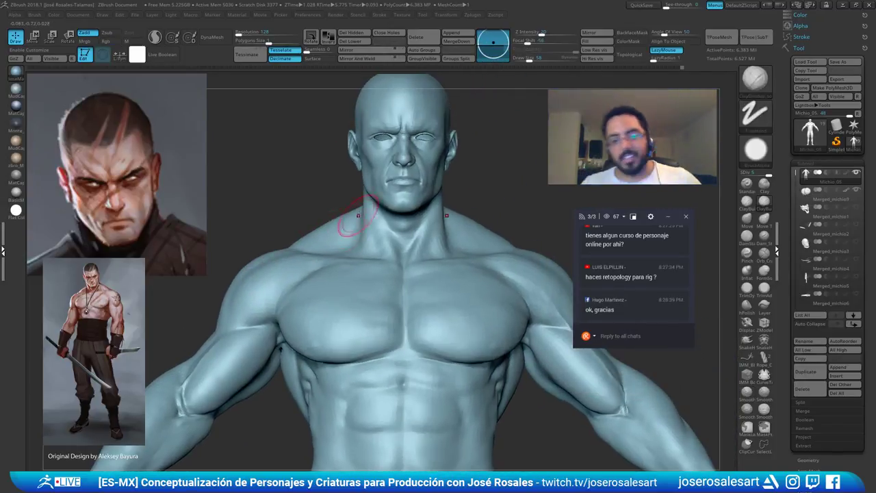
{"action": "left_click_drag", "start_coordinate": [273, 237], "coordinate": [413, 129], "text": "alt"}
{"action": "key", "text": "shift+s"}
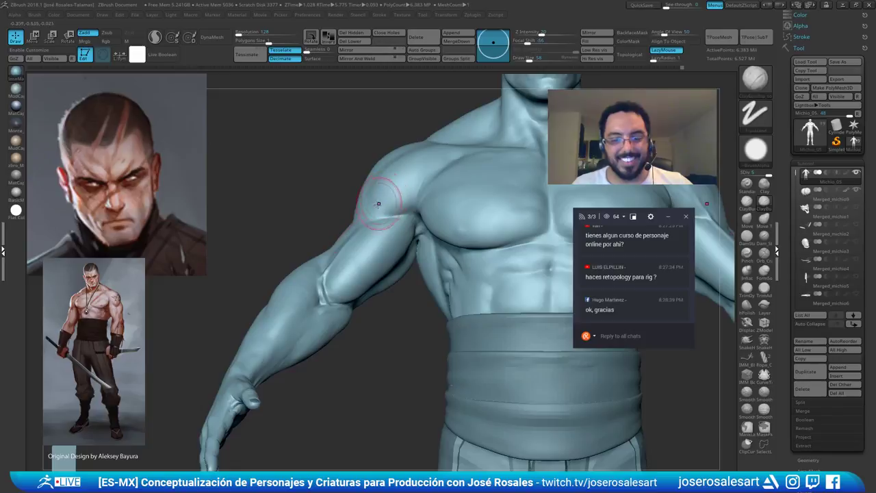
Set up the Dam Standard brush at the fingers with draw size 30 and Z Intensity 36
{"action": "left_click_drag", "start_coordinate": [363, 339], "coordinate": [394, 225], "text": "alt"}
{"action": "left_click_drag", "start_coordinate": [339, 226], "coordinate": [243, 325]}
{"action": "left_click_drag", "start_coordinate": [231, 355], "coordinate": [301, 258]}
{"action": "key", "text": "2"}
{"action": "key", "text": "s"}
{"action": "left_click", "coordinate": [286, 323]}
{"action": "left_click_drag", "start_coordinate": [296, 322], "coordinate": [363, 274]}
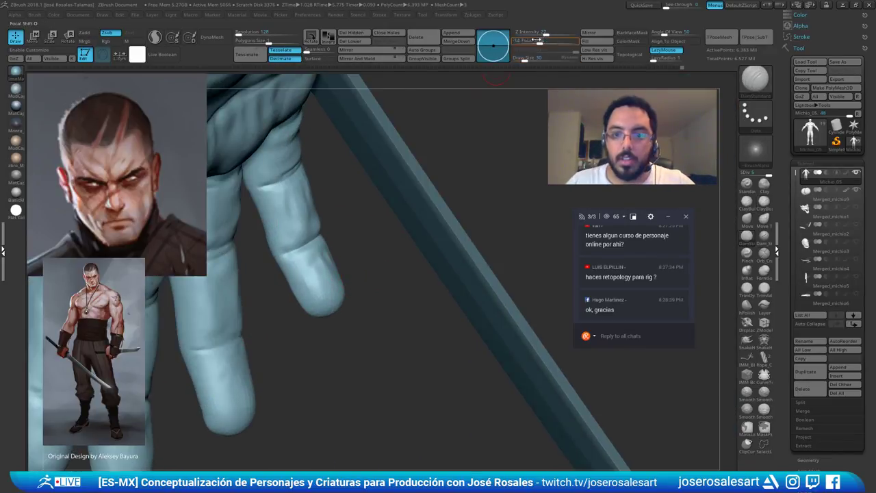
{"action": "left_click", "coordinate": [552, 34]}
{"action": "left_click_drag", "start_coordinate": [293, 251], "coordinate": [319, 227], "text": "alt"}
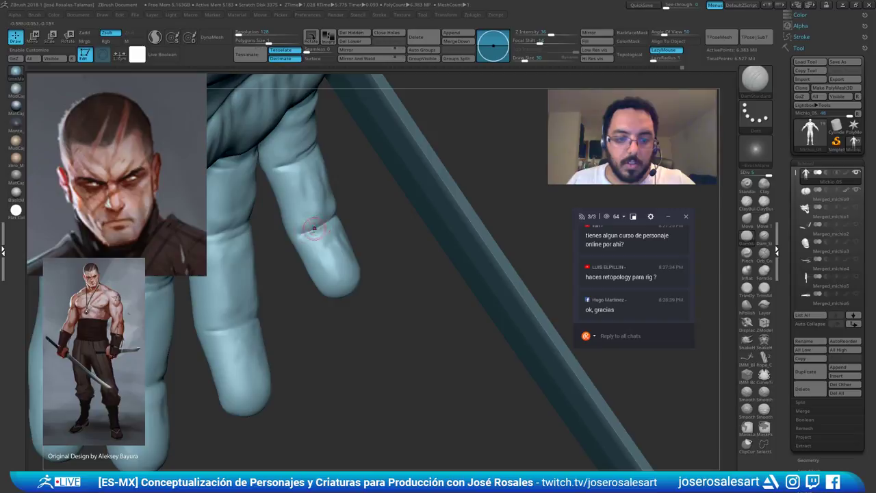
Carve sharper joint creases across the palm side of the fingers, just below the fingertips
{"action": "right_click_drag", "start_coordinate": [315, 228], "coordinate": [320, 272]}
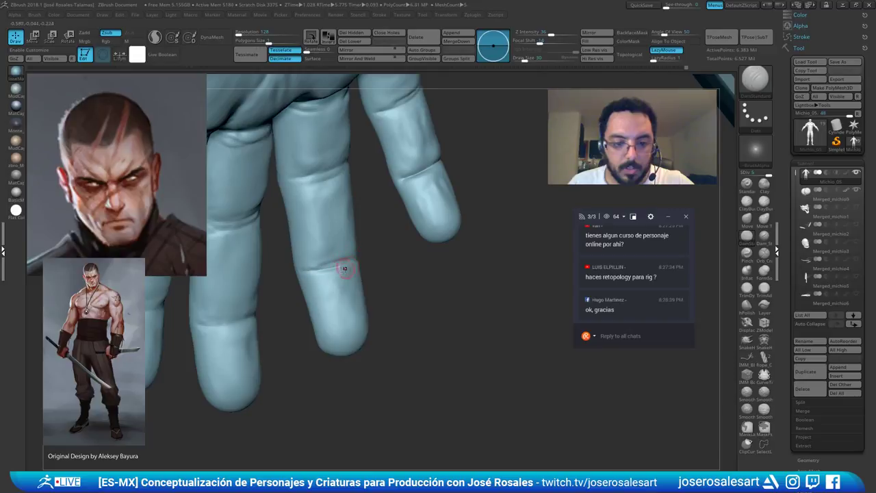
{"action": "right_click_drag", "start_coordinate": [344, 268], "coordinate": [358, 257]}
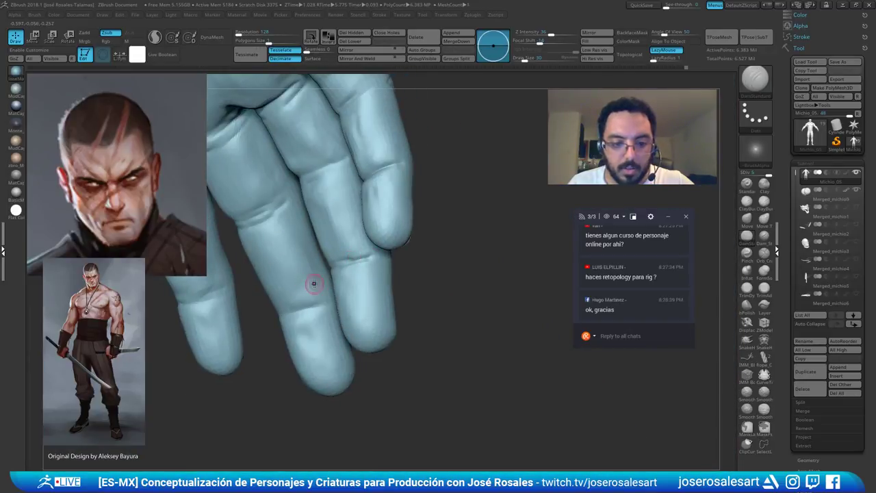
{"action": "left_click_drag", "start_coordinate": [288, 316], "coordinate": [317, 307]}
{"action": "right_click_drag", "start_coordinate": [287, 309], "coordinate": [311, 297]}
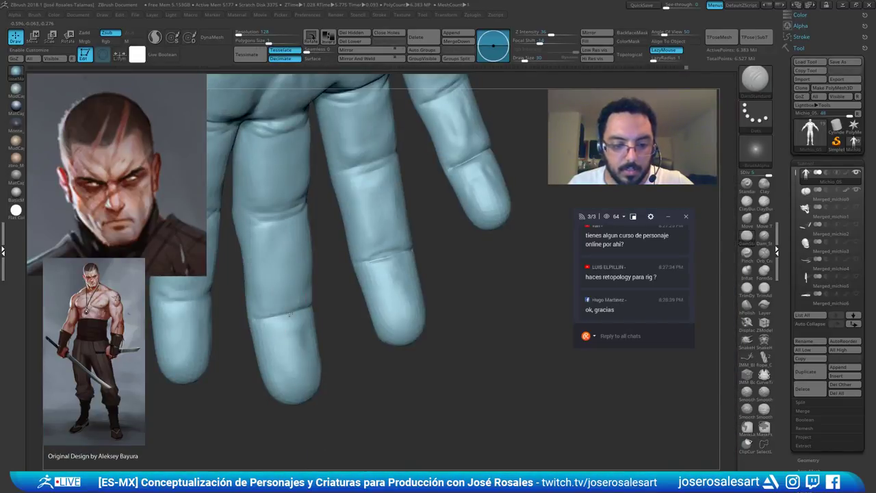
{"action": "left_click_drag", "start_coordinate": [290, 314], "coordinate": [269, 320]}
{"action": "right_click_drag", "start_coordinate": [281, 317], "coordinate": [321, 268]}
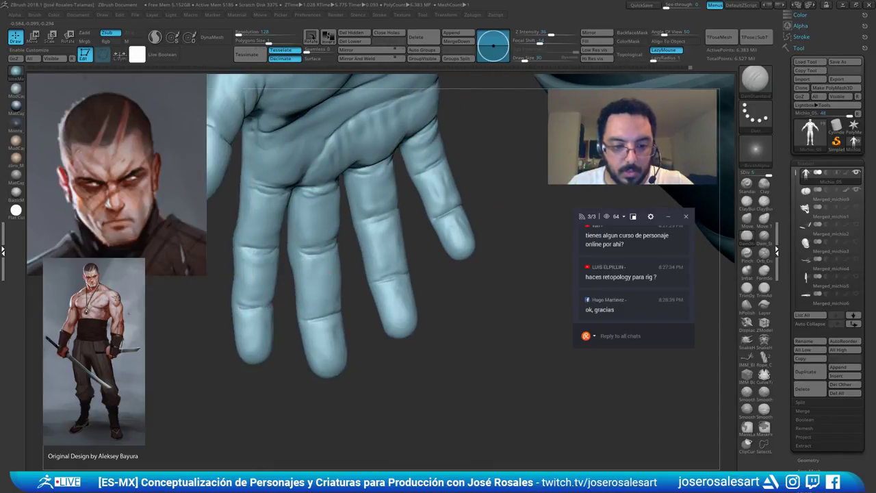
Examine the proportions of the whole figure and its upper body from the front and other angles
{"action": "right_click_drag", "start_coordinate": [277, 304], "coordinate": [339, 255], "text": "ctrl"}
{"action": "right_click_drag", "start_coordinate": [339, 255], "coordinate": [456, 138], "text": "ctrl"}
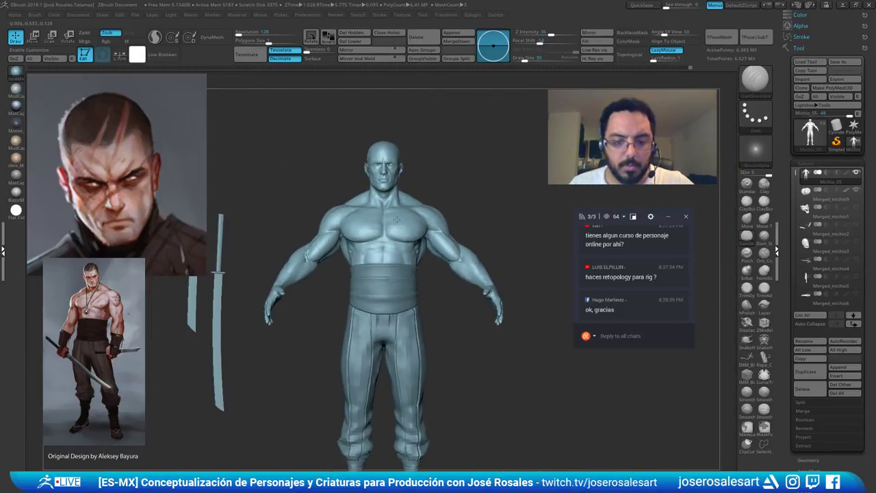
{"action": "right_click_drag", "start_coordinate": [395, 218], "coordinate": [374, 205], "text": "alt"}
{"action": "right_click_drag", "start_coordinate": [404, 176], "coordinate": [400, 162], "text": "alt"}
{"action": "mouse_move", "coordinate": [360, 272]}
{"action": "right_mouse_down"}
{"action": "mouse_move", "coordinate": [417, 289]}
{"action": "mouse_move", "coordinate": [382, 170]}
{"action": "mouse_move", "coordinate": [298, 174]}
{"action": "right_mouse_up"}
{"action": "right_click_drag", "start_coordinate": [475, 139], "coordinate": [387, 217]}
{"action": "right_click_drag", "start_coordinate": [388, 216], "coordinate": [475, 199], "text": "ctrl"}
{"action": "right_click_drag", "start_coordinate": [430, 217], "coordinate": [481, 195]}
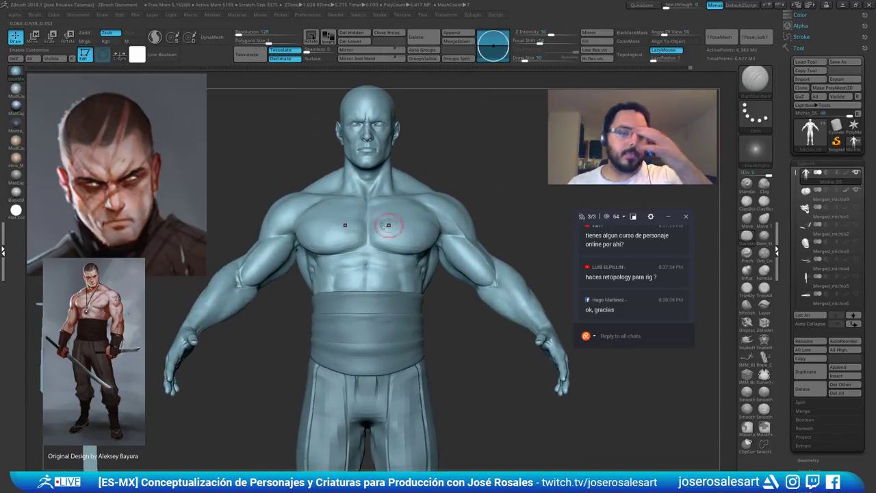
Switch to the Move brush and set its draw size to 99 for the upper arm
{"action": "right_click_drag", "start_coordinate": [263, 235], "coordinate": [293, 230], "text": "alt"}
{"action": "key", "text": "b"}
{"action": "key", "text": "m"}
{"action": "key", "text": "v"}
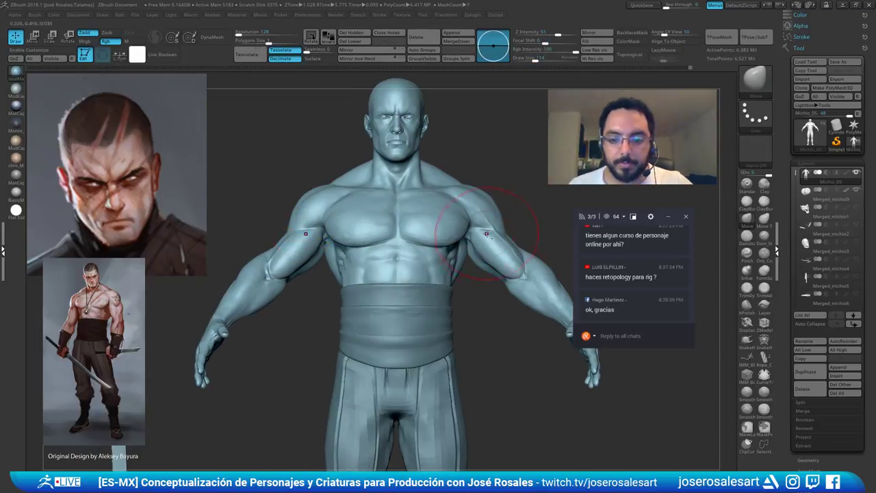
{"action": "mouse_move", "coordinate": [474, 234]}
{"action": "right_mouse_down", "text": "ctrl"}
{"action": "mouse_move", "coordinate": [534, 226]}
{"action": "mouse_move", "coordinate": [463, 241]}
{"action": "right_mouse_up", "text": "ctrl"}
{"action": "key", "text": "s"}
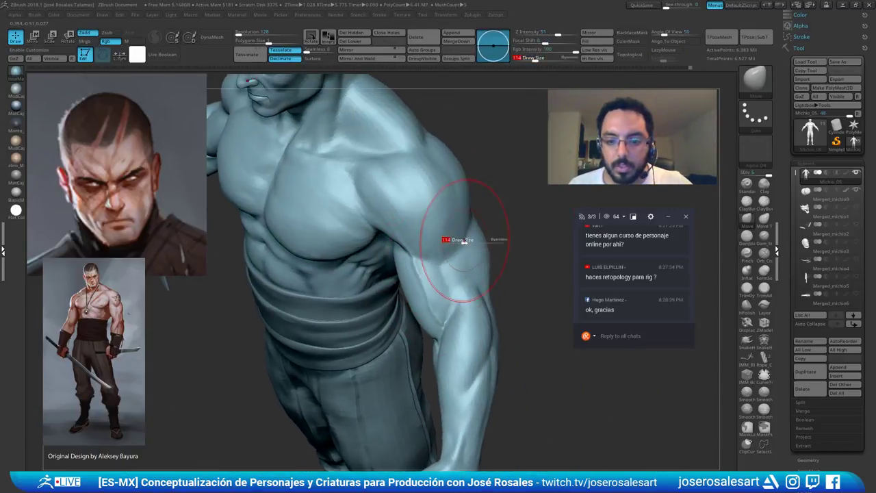
{"action": "left_click_drag", "start_coordinate": [464, 241], "coordinate": [444, 261]}
{"action": "key", "text": "s"}
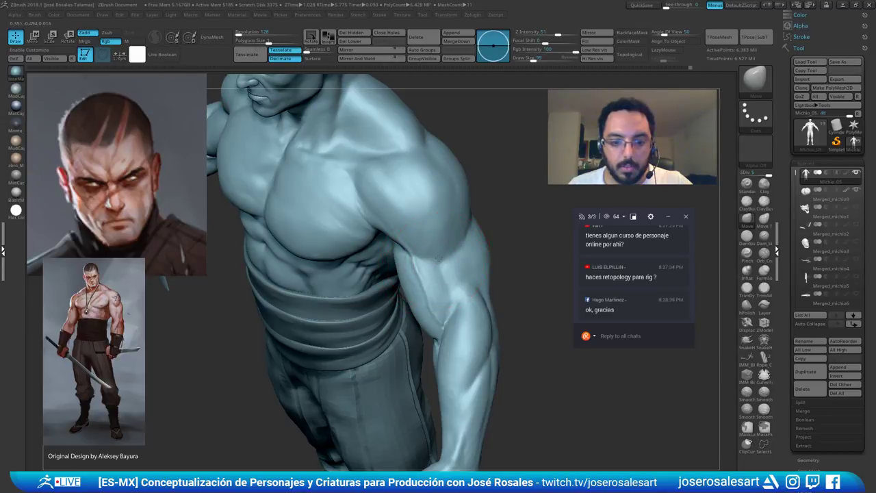
Nudge the lower end of the deltoid on the upper arm and check the figure from the front
{"action": "left_click_drag", "start_coordinate": [438, 254], "coordinate": [439, 251]}
{"action": "mouse_move", "coordinate": [439, 251]}
{"action": "right_mouse_down"}
{"action": "mouse_move", "coordinate": [477, 236]}
{"action": "mouse_move", "coordinate": [428, 236]}
{"action": "right_mouse_up"}
{"action": "right_click_drag", "start_coordinate": [428, 236], "coordinate": [499, 241], "text": "alt"}
{"action": "right_click_drag", "start_coordinate": [514, 196], "coordinate": [517, 172], "text": "alt"}
{"action": "right_click_drag", "start_coordinate": [517, 171], "coordinate": [502, 143], "text": "alt"}
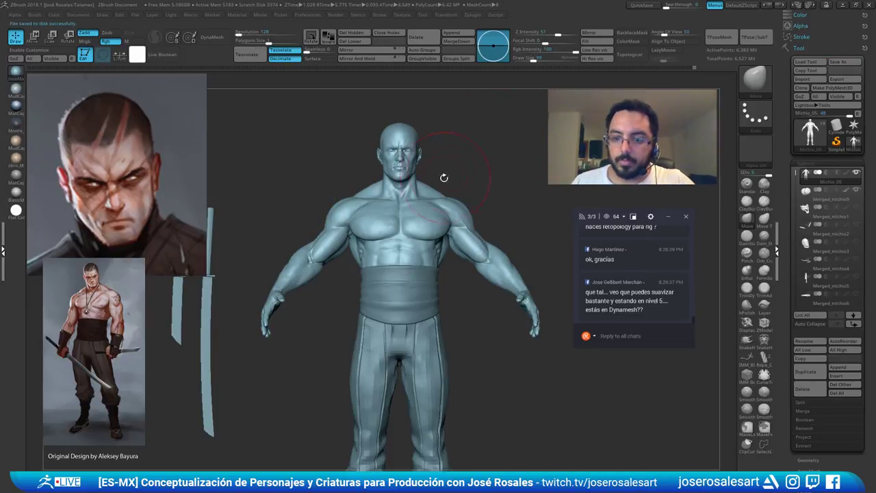
{"action": "left_click_drag", "start_coordinate": [443, 178], "coordinate": [526, 197], "text": "alt"}
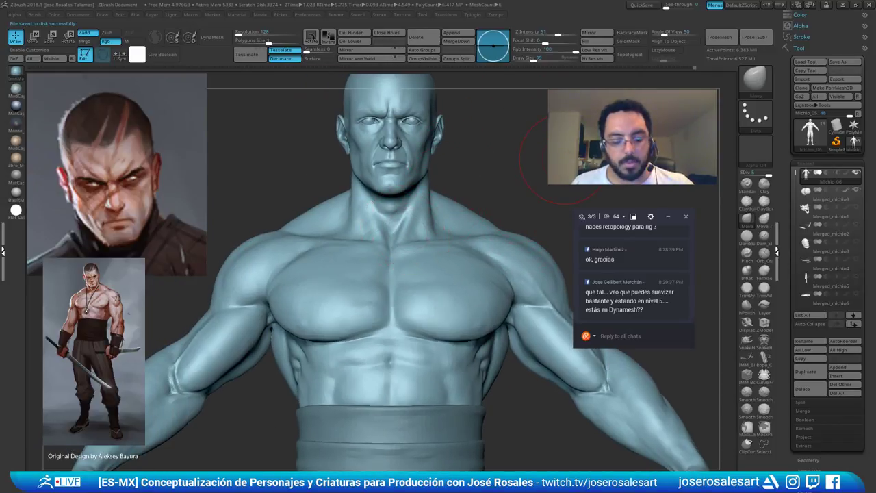
Show the body's polyframe and lower the mesh to its lowest subdivision level
{"action": "key", "text": "shift+f"}
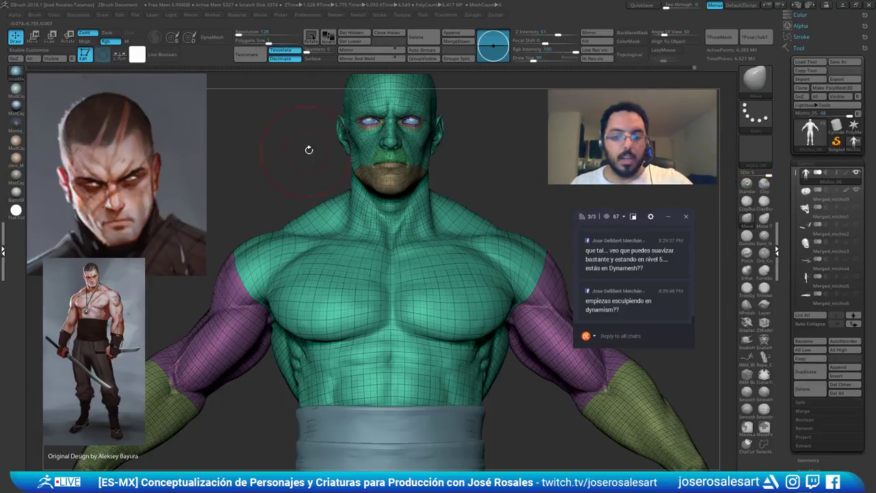
{"action": "left_click_drag", "start_coordinate": [310, 149], "coordinate": [322, 220], "text": "alt"}
{"action": "key", "text": "shift+d"}
{"action": "key", "text": "shift+d"}
{"action": "key", "text": "shift+d"}
{"action": "key", "text": "shift+d"}
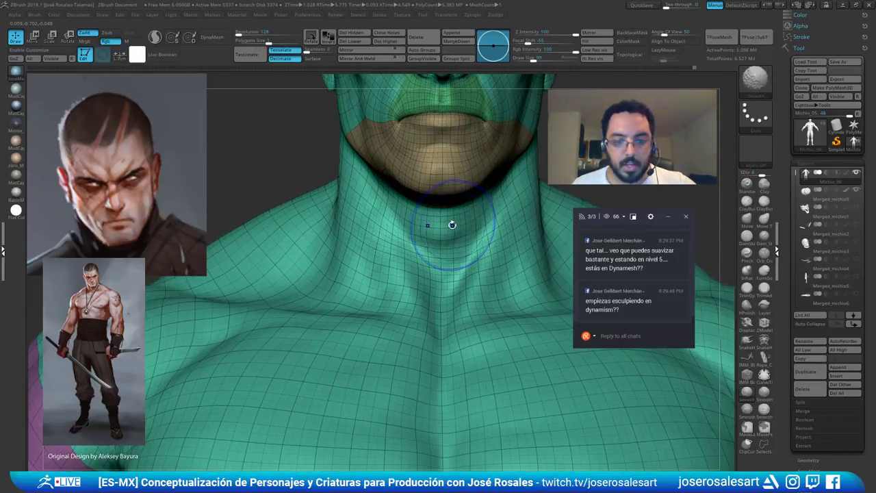
Examine the polygon flow of the face and neck from front and three-quarter views
{"action": "mouse_move", "coordinate": [544, 127]}
{"action": "left_mouse_down", "text": "alt"}
{"action": "mouse_move", "coordinate": [510, 138]}
{"action": "mouse_move", "coordinate": [452, 226]}
{"action": "mouse_move", "coordinate": [451, 156]}
{"action": "mouse_move", "coordinate": [464, 239]}
{"action": "left_mouse_up", "text": "alt"}
{"action": "key", "text": "s"}
{"action": "mouse_move", "coordinate": [496, 218]}
{"action": "left_mouse_down", "text": "alt"}
{"action": "mouse_move", "coordinate": [503, 209]}
{"action": "mouse_move", "coordinate": [502, 225]}
{"action": "left_mouse_up", "text": "alt"}
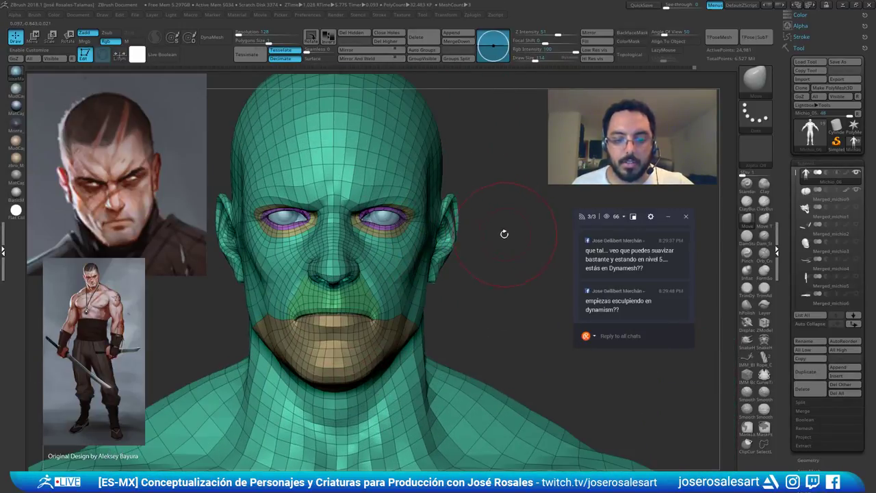
{"action": "mouse_move", "coordinate": [495, 280]}
{"action": "left_mouse_down", "text": "alt"}
{"action": "mouse_move", "coordinate": [491, 249]}
{"action": "mouse_move", "coordinate": [410, 251]}
{"action": "left_mouse_up", "text": "alt"}
{"action": "key", "text": "s"}
{"action": "mouse_move", "coordinate": [495, 253]}
{"action": "left_mouse_down"}
{"action": "mouse_move", "coordinate": [391, 251]}
{"action": "mouse_move", "coordinate": [494, 256]}
{"action": "mouse_move", "coordinate": [483, 247]}
{"action": "mouse_move", "coordinate": [515, 242]}
{"action": "left_mouse_up"}
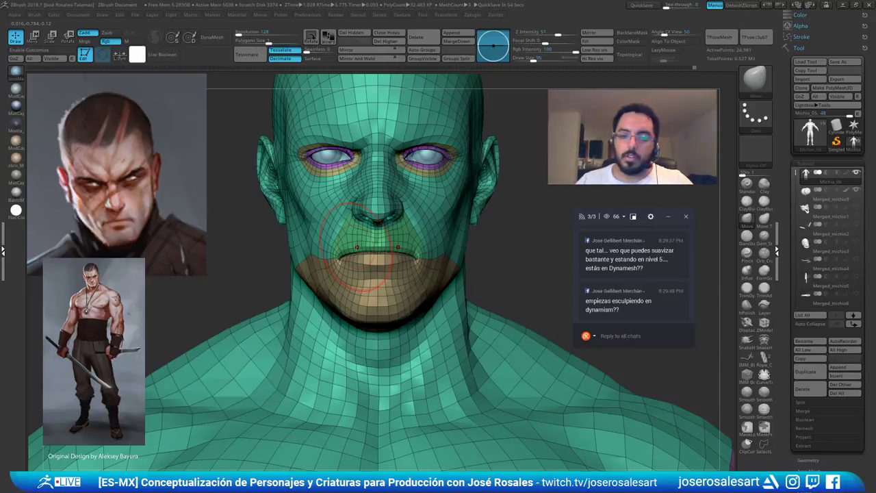
{"action": "right_click_drag", "start_coordinate": [298, 171], "coordinate": [403, 189]}
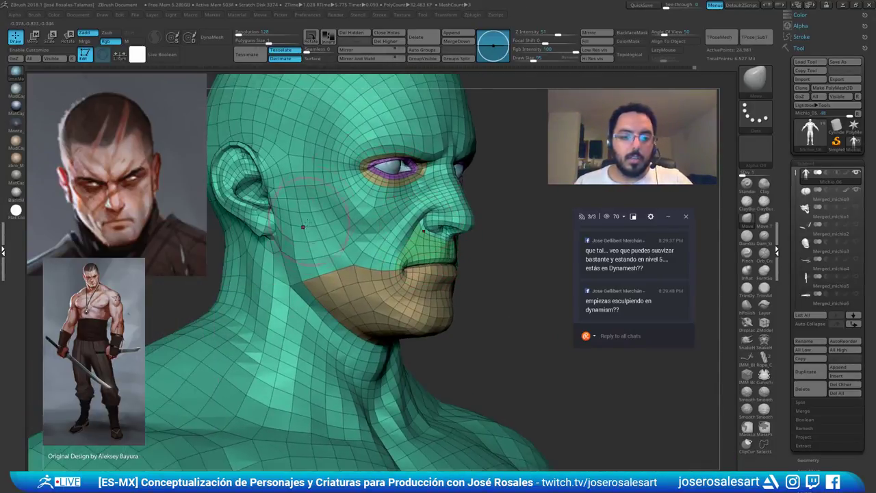
{"action": "right_click_drag", "start_coordinate": [356, 224], "coordinate": [307, 208]}
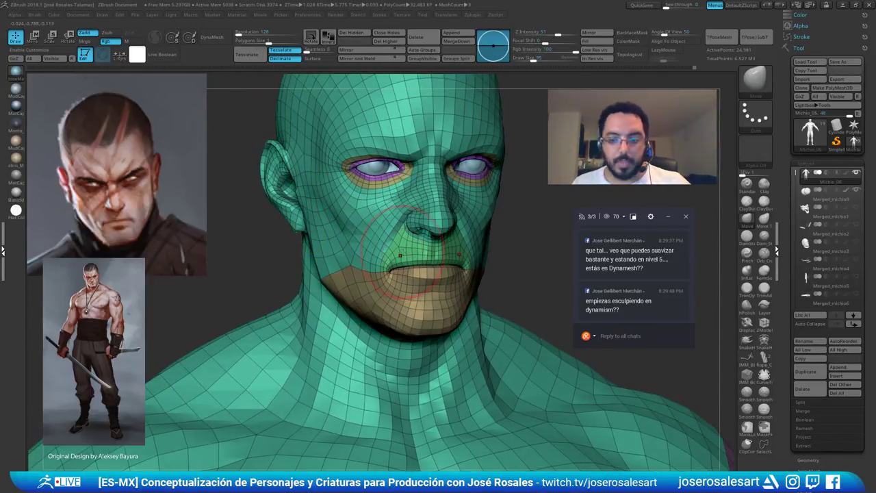
Hide the polyframe, raise the body to subdivision level 5 and reduce the brush size
{"action": "key", "text": "shift+f"}
{"action": "key", "text": "d"}
{"action": "key", "text": "d"}
{"action": "key", "text": "d"}
{"action": "key", "text": "d"}
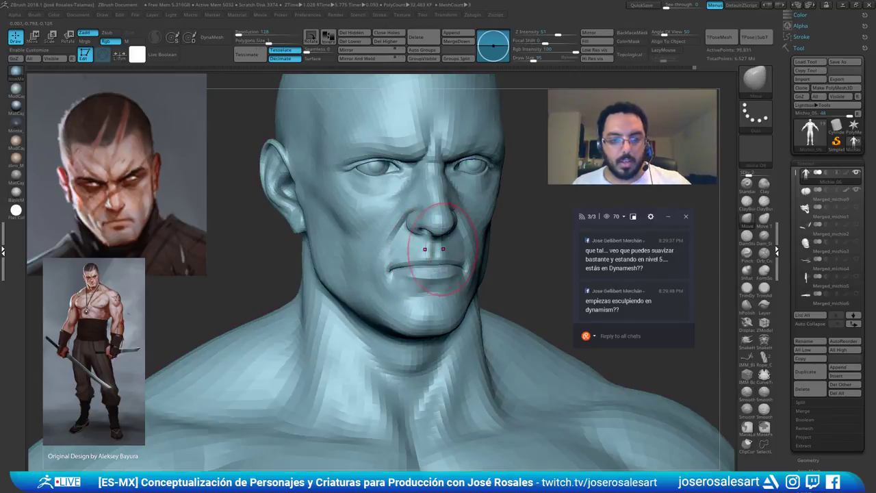
{"action": "key", "text": "s"}
{"action": "left_click_drag", "start_coordinate": [502, 269], "coordinate": [497, 269]}
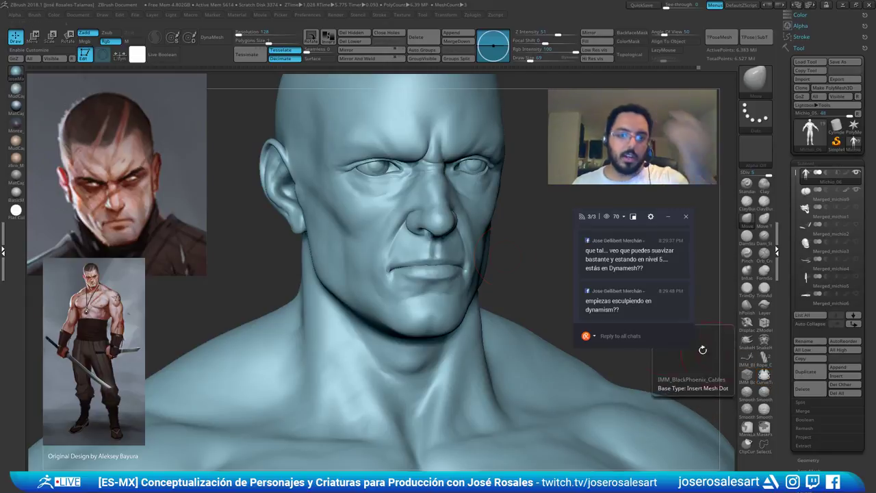
Browse the Smooth brush folder in the LightBox brush library, closing the library when done
{"action": "key", "text": "comma"}
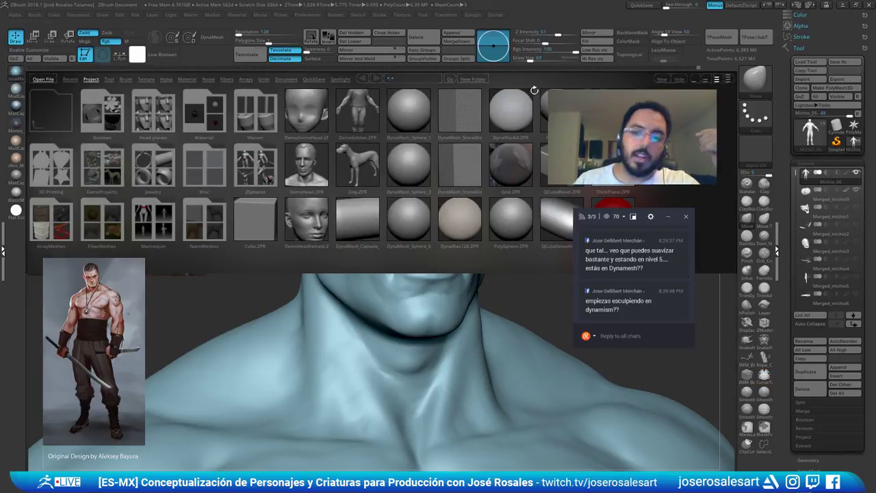
{"action": "left_click", "coordinate": [126, 80]}
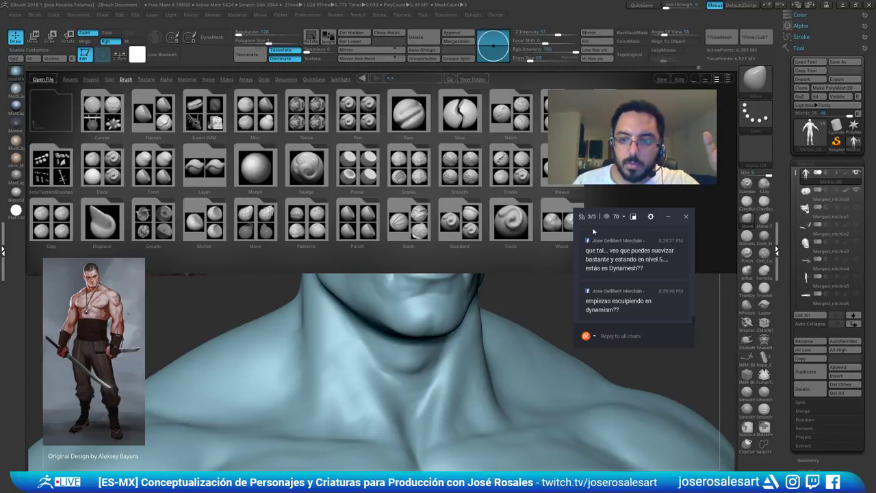
{"action": "left_click", "coordinate": [594, 223]}
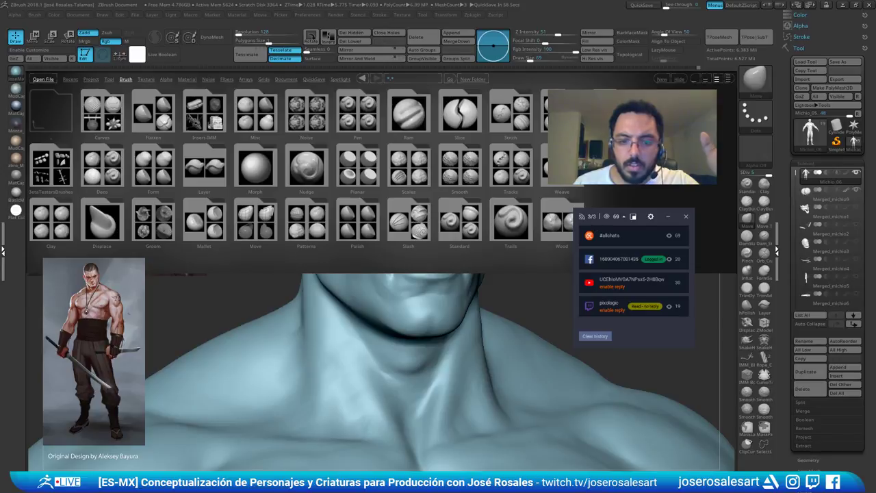
{"action": "double_click", "coordinate": [459, 168]}
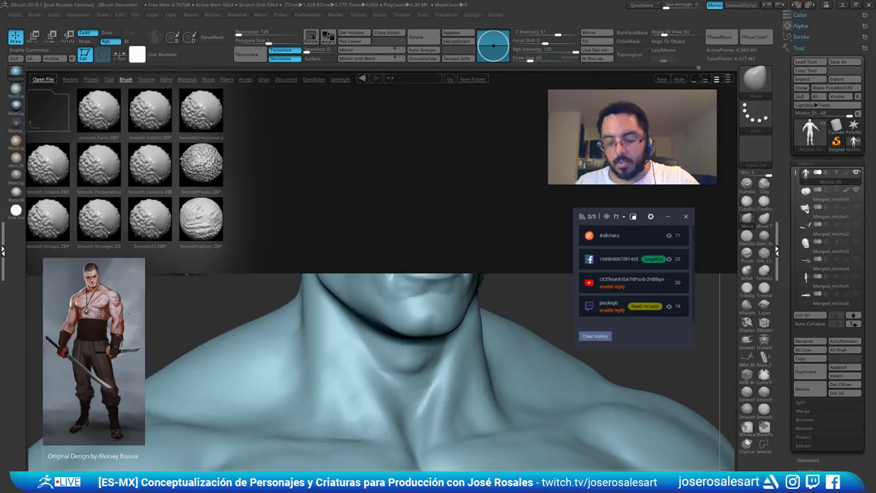
{"action": "key", "text": "comma"}
{"action": "left_click", "coordinate": [614, 223]}
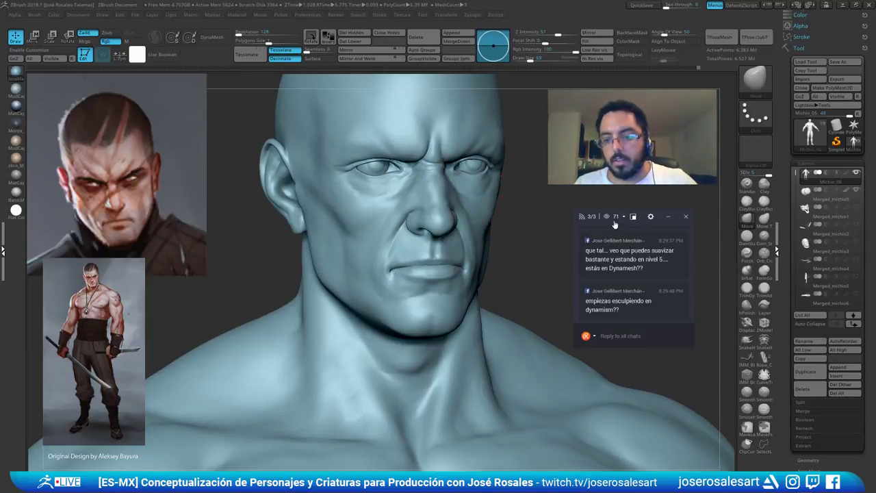
Set Smooth Stronger as the smoothing brush and dismiss its notice
{"action": "left_click", "coordinate": [760, 411]}
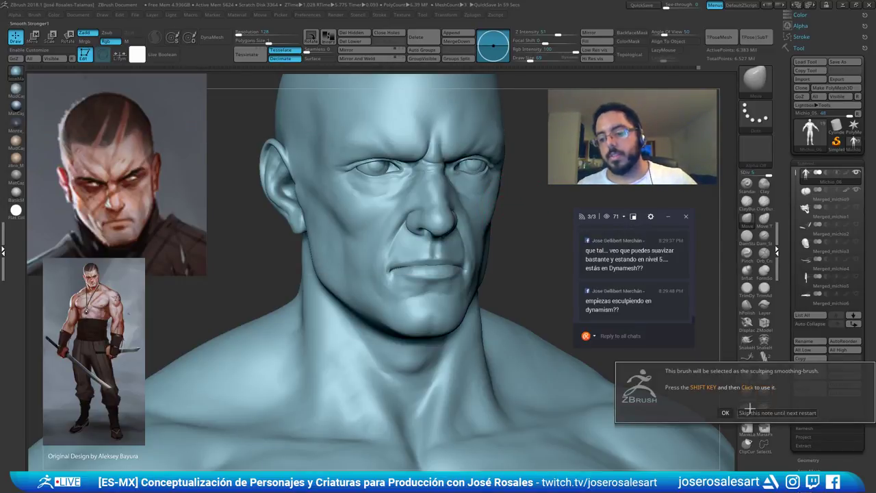
{"action": "left_click", "coordinate": [726, 412]}
{"action": "left_click", "coordinate": [760, 414]}
{"action": "left_click", "coordinate": [728, 416]}
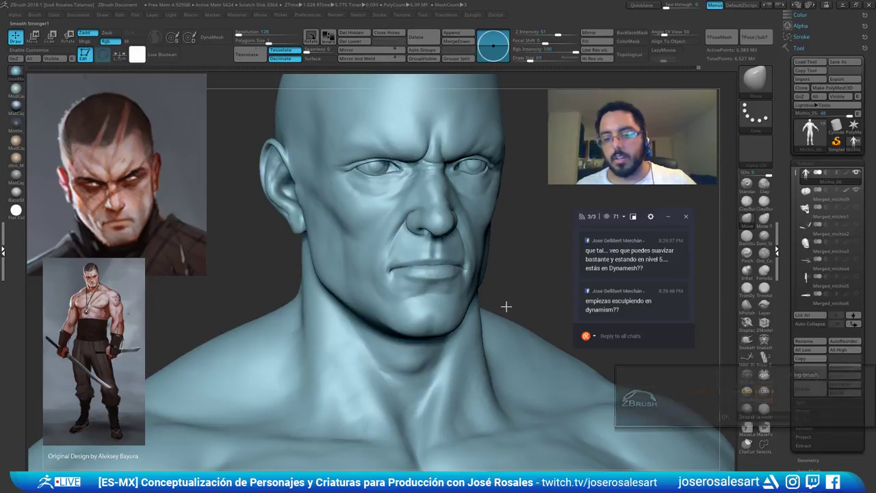
Try smoothing the face around the nose with the Smooth Stronger brush and undo the strokes
{"action": "right_click_drag", "start_coordinate": [416, 157], "coordinate": [409, 227], "text": "alt"}
{"action": "left_click_drag", "start_coordinate": [409, 228], "coordinate": [409, 224], "text": "shift"}
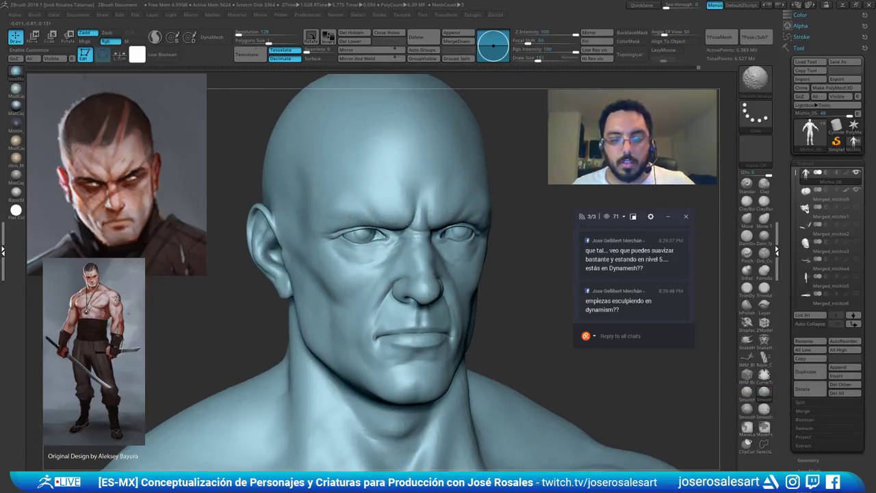
{"action": "key", "text": "ctrl+z"}
{"action": "key", "text": "ctrl+z"}
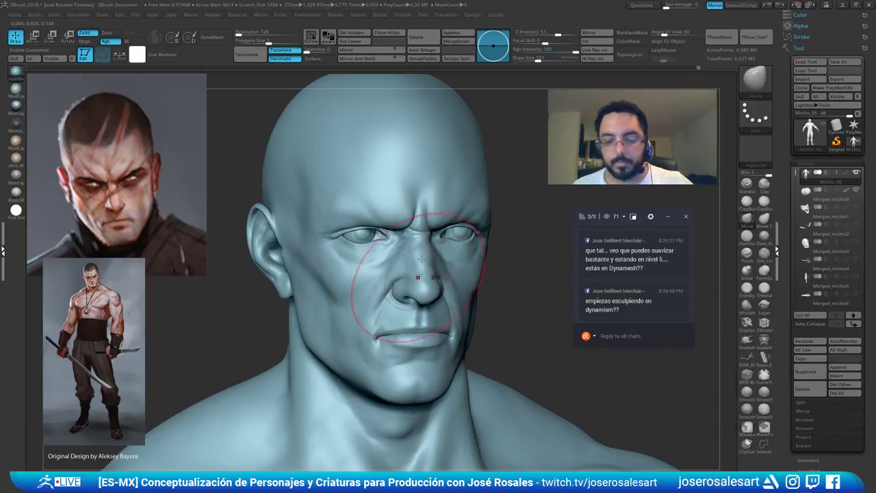
{"action": "right_click_drag", "start_coordinate": [415, 281], "coordinate": [441, 223], "text": "alt"}
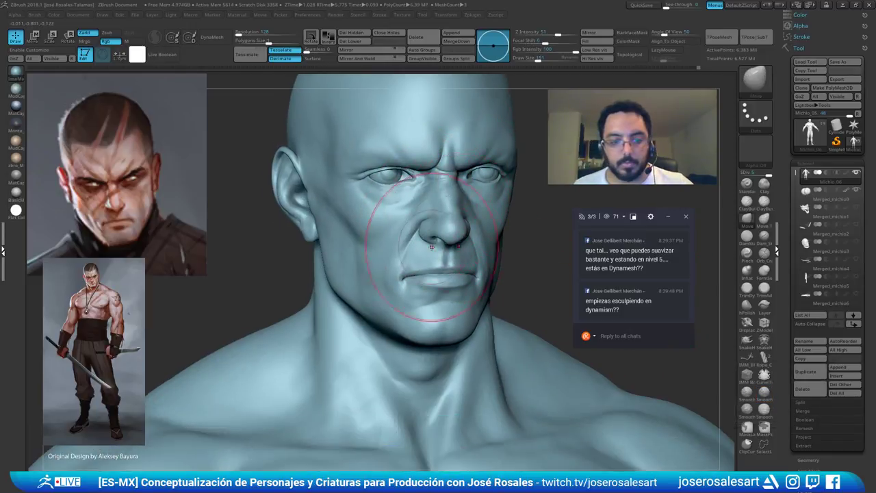
Reselect the Smooth Stronger brush and smooth the upper chest near the shoulder
{"action": "left_click", "coordinate": [764, 394]}
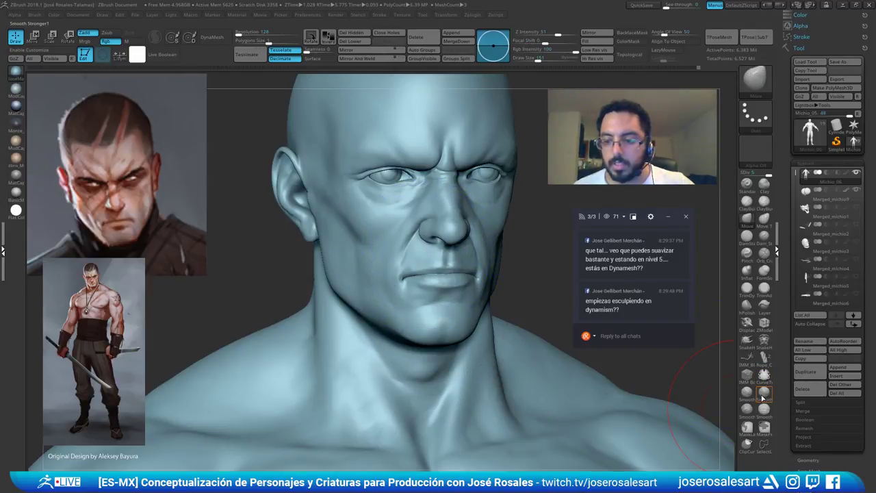
{"action": "right_click_drag", "start_coordinate": [385, 340], "coordinate": [407, 235], "text": "alt"}
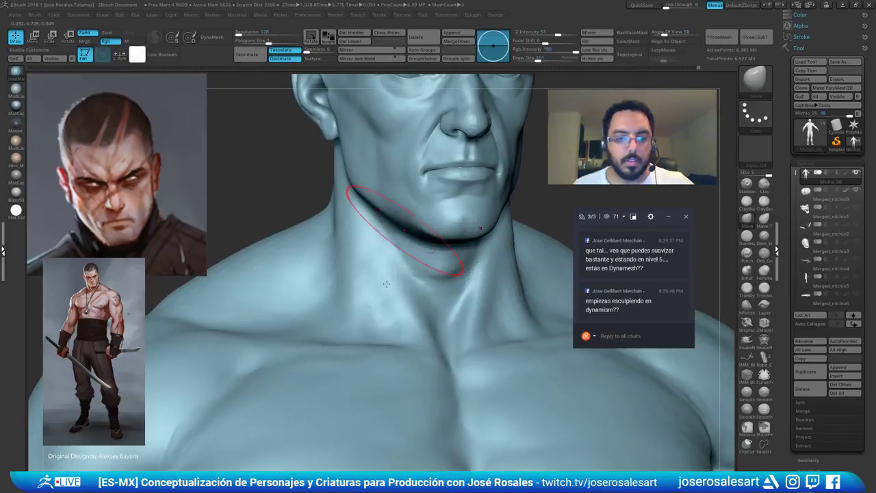
{"action": "mouse_move", "coordinate": [357, 301]}
{"action": "right_mouse_down", "text": "alt"}
{"action": "mouse_move", "coordinate": [393, 226]}
{"action": "mouse_move", "coordinate": [343, 301]}
{"action": "right_mouse_up", "text": "alt"}
{"action": "left_click_drag", "start_coordinate": [329, 320], "coordinate": [313, 333], "text": "shift"}
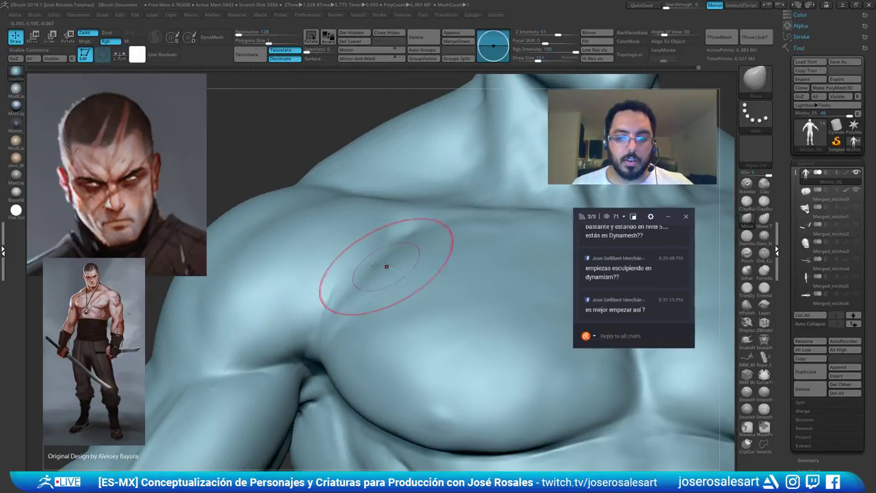
{"action": "mouse_move", "coordinate": [385, 264]}
{"action": "right_mouse_down", "text": "ctrl"}
{"action": "mouse_move", "coordinate": [407, 220]}
{"action": "mouse_move", "coordinate": [395, 274]}
{"action": "right_mouse_up", "text": "ctrl"}
{"action": "key", "text": "s"}
{"action": "left_click_drag", "start_coordinate": [394, 275], "coordinate": [393, 275]}
{"action": "mouse_move", "coordinate": [392, 275]}
{"action": "right_mouse_down", "text": "ctrl"}
{"action": "mouse_move", "coordinate": [368, 275]}
{"action": "mouse_move", "coordinate": [395, 274]}
{"action": "mouse_move", "coordinate": [333, 323]}
{"action": "right_mouse_up", "text": "ctrl"}
{"action": "right_click_drag", "start_coordinate": [378, 287], "coordinate": [442, 287]}
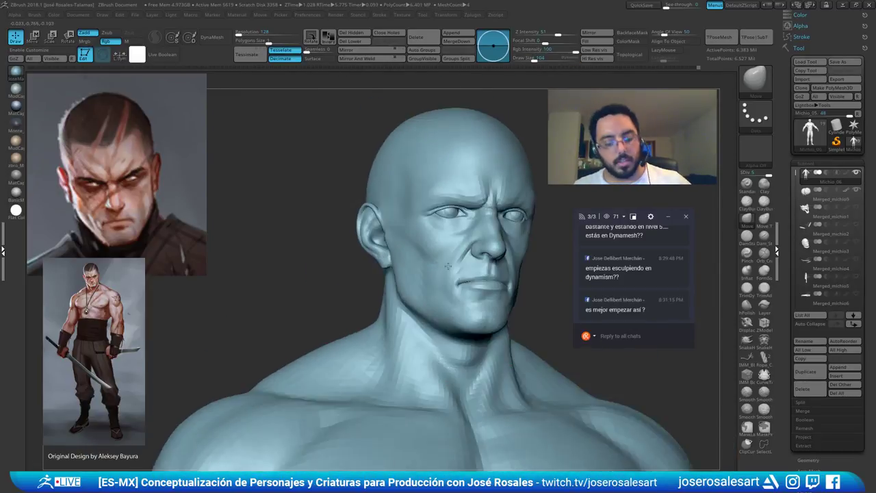
Lower the body to its lowest subdivision level, try a smoothing stroke on the face and undo it
{"action": "key", "text": "shift+d"}
{"action": "key", "text": "shift+d"}
{"action": "key", "text": "shift+d"}
{"action": "key", "text": "shift+d"}
{"action": "mouse_move", "coordinate": [479, 205]}
{"action": "right_mouse_down", "text": "ctrl"}
{"action": "mouse_move", "coordinate": [513, 244]}
{"action": "mouse_move", "coordinate": [430, 242]}
{"action": "mouse_move", "coordinate": [442, 245]}
{"action": "right_mouse_up", "text": "ctrl"}
{"action": "mouse_move", "coordinate": [442, 245]}
{"action": "left_mouse_down", "text": "shift"}
{"action": "mouse_move", "coordinate": [434, 248]}
{"action": "mouse_move", "coordinate": [467, 230]}
{"action": "left_mouse_up", "text": "shift"}
{"action": "mouse_move", "coordinate": [467, 212]}
{"action": "right_mouse_down", "text": "ctrl"}
{"action": "mouse_move", "coordinate": [427, 269]}
{"action": "mouse_move", "coordinate": [420, 255]}
{"action": "mouse_move", "coordinate": [469, 279]}
{"action": "right_mouse_up", "text": "ctrl"}
{"action": "key", "text": "ctrl+z"}
{"action": "right_click_drag", "start_coordinate": [515, 223], "coordinate": [493, 147], "text": "alt"}
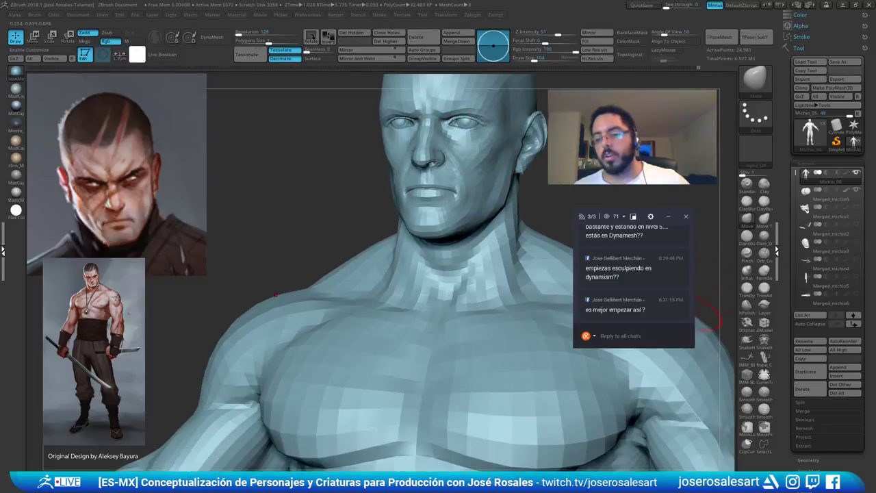
Raise the body to subdivision level 4 and adjust the brush size
{"action": "key", "text": "d"}
{"action": "key", "text": "d"}
{"action": "key", "text": "d"}
{"action": "right_click_drag", "start_coordinate": [439, 267], "coordinate": [388, 238]}
{"action": "key", "text": "bracketright"}
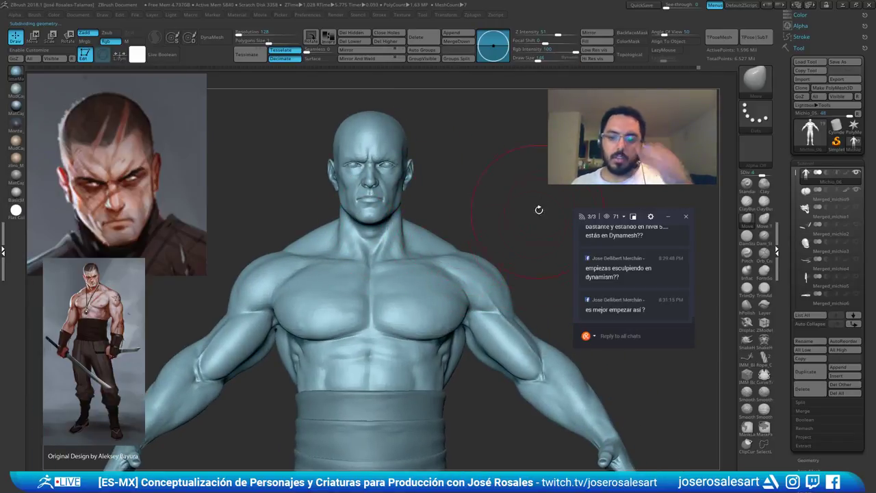
{"action": "key", "text": "s"}
{"action": "left_click_drag", "start_coordinate": [512, 230], "coordinate": [505, 231]}
Examine the head, chest and arms of the figure from the front and both sides
{"action": "mouse_move", "coordinate": [312, 240]}
{"action": "right_mouse_down", "text": "alt"}
{"action": "mouse_move", "coordinate": [386, 202]}
{"action": "mouse_move", "coordinate": [385, 147]}
{"action": "right_mouse_up", "text": "alt"}
{"action": "right_click_drag", "start_coordinate": [325, 284], "coordinate": [438, 206]}
{"action": "right_click_drag", "start_coordinate": [390, 154], "coordinate": [410, 265], "text": "alt"}
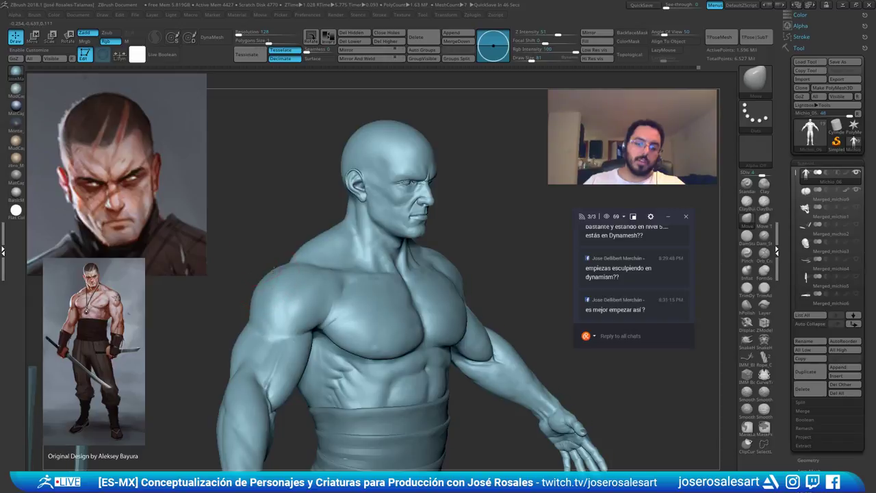
{"action": "left_click_drag", "start_coordinate": [274, 270], "coordinate": [223, 261]}
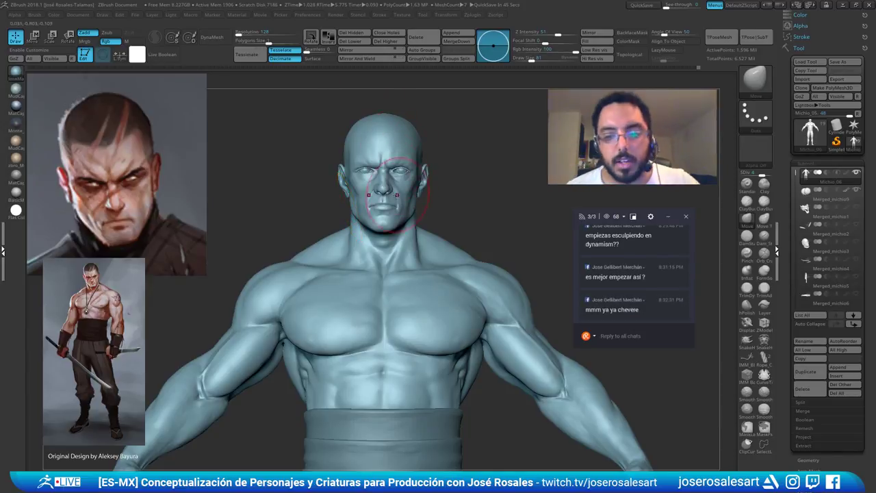
{"action": "right_click_drag", "start_coordinate": [397, 195], "coordinate": [444, 131], "text": "alt"}
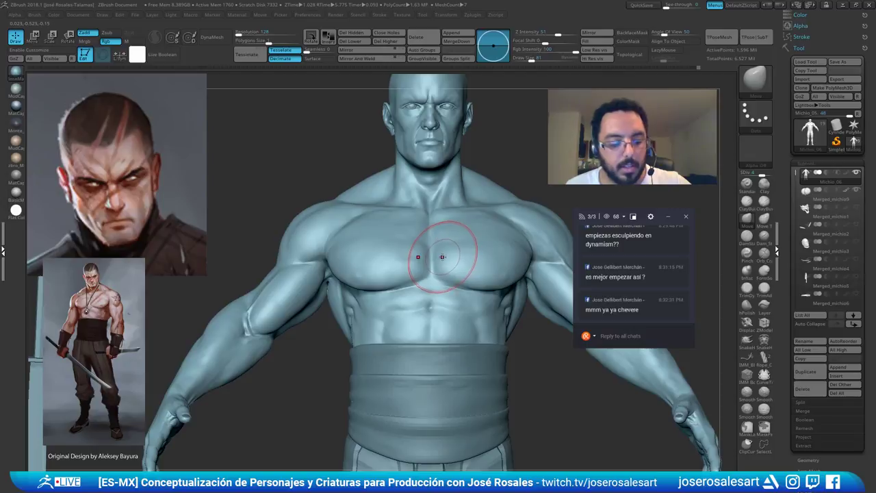
{"action": "key", "text": "s"}
{"action": "left_click_drag", "start_coordinate": [445, 256], "coordinate": [443, 252]}
{"action": "right_click_drag", "start_coordinate": [444, 247], "coordinate": [442, 220]}
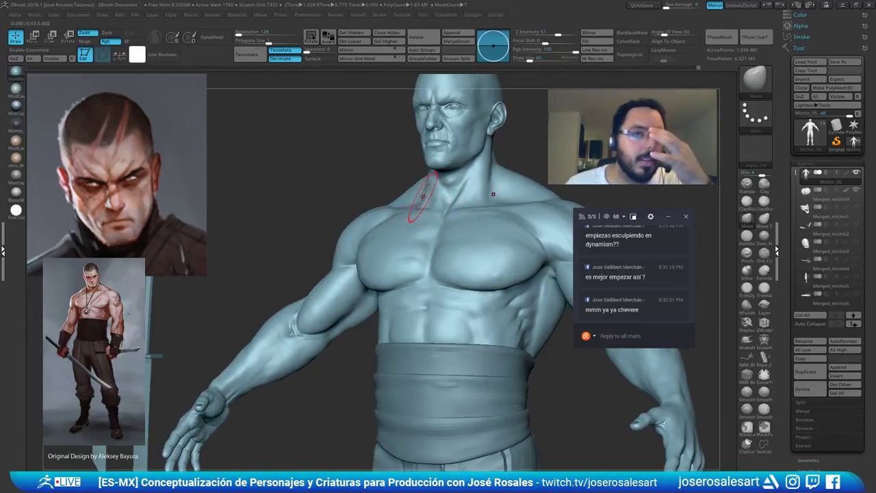
{"action": "right_click_drag", "start_coordinate": [442, 226], "coordinate": [529, 165]}
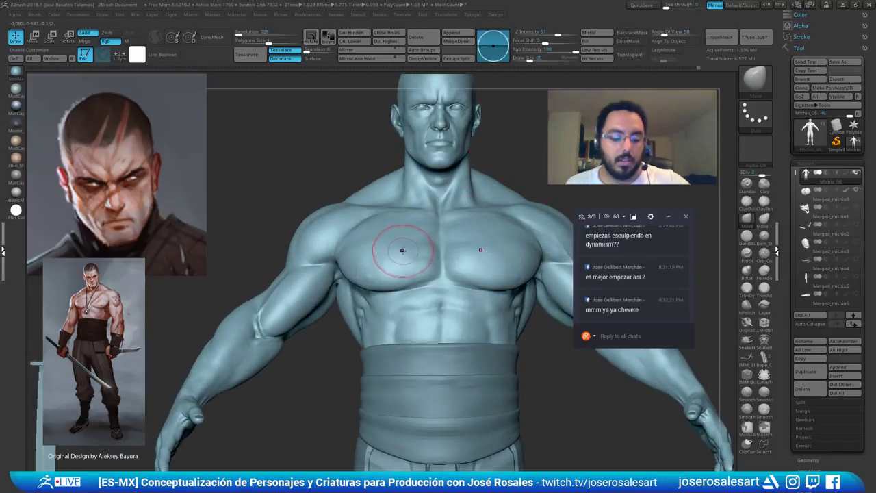
{"action": "right_click_drag", "start_coordinate": [403, 251], "coordinate": [464, 172]}
{"action": "right_click_drag", "start_coordinate": [438, 233], "coordinate": [419, 254]}
Turn on the polyframe and step the body down to subdivision level 1
{"action": "key", "text": "shift+f"}
{"action": "right_click_drag", "start_coordinate": [370, 281], "coordinate": [371, 217], "text": "ctrl"}
{"action": "right_click_drag", "start_coordinate": [424, 310], "coordinate": [405, 302], "text": "alt"}
{"action": "key", "text": "shift+d"}
{"action": "key", "text": "shift+d"}
{"action": "key", "text": "shift+d"}
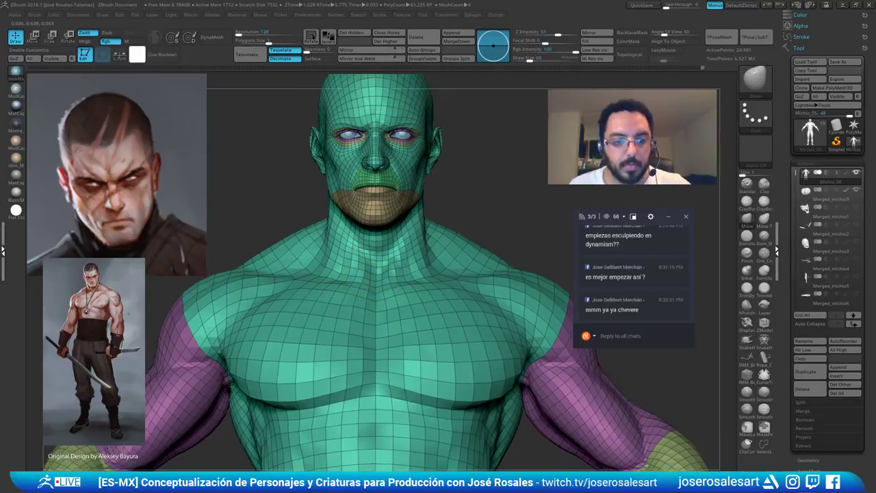
Isolate the green polygroup that covers the torso, neck and upper head
{"action": "mouse_move", "coordinate": [341, 254]}
{"action": "right_mouse_down"}
{"action": "mouse_move", "coordinate": [345, 270]}
{"action": "mouse_move", "coordinate": [305, 266]}
{"action": "mouse_move", "coordinate": [375, 267]}
{"action": "mouse_move", "coordinate": [373, 216]}
{"action": "right_mouse_up"}
{"action": "right_click_drag", "start_coordinate": [374, 275], "coordinate": [428, 312], "text": "ctrl"}
{"action": "left_click", "coordinate": [436, 284], "text": "ctrl+shift"}
{"action": "key", "text": "alt+s"}
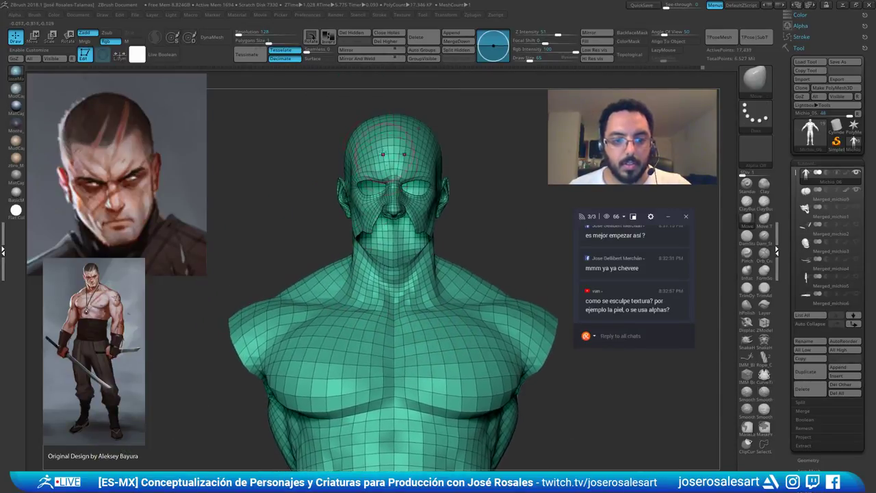
Hide the head polygons of the isolated polygroup, switching to the SelectLasso brush for the neck area
{"action": "mouse_move", "coordinate": [307, 97]}
{"action": "left_mouse_down", "text": "ctrl"}
{"action": "mouse_move", "coordinate": [462, 202]}
{"action": "mouse_move", "coordinate": [486, 273]}
{"action": "left_mouse_up", "text": "ctrl"}
{"action": "key", "text": "ctrl+z"}
{"action": "mouse_move", "coordinate": [445, 100]}
{"action": "left_mouse_down", "text": "ctrl+alt+shift"}
{"action": "mouse_move", "coordinate": [310, 218]}
{"action": "mouse_move", "coordinate": [313, 241]}
{"action": "left_mouse_up", "text": "ctrl+alt+shift"}
{"action": "mouse_move", "coordinate": [452, 172]}
{"action": "right_mouse_down"}
{"action": "mouse_move", "coordinate": [432, 204]}
{"action": "mouse_move", "coordinate": [474, 224]}
{"action": "right_mouse_up"}
{"action": "left_click", "coordinate": [762, 450]}
{"action": "mouse_move", "coordinate": [283, 203]}
{"action": "right_mouse_down", "text": "alt"}
{"action": "mouse_move", "coordinate": [323, 194]}
{"action": "mouse_move", "coordinate": [385, 203]}
{"action": "mouse_move", "coordinate": [377, 163]}
{"action": "right_mouse_up", "text": "alt"}
{"action": "mouse_move", "coordinate": [350, 141]}
{"action": "left_mouse_down", "text": "ctrl+alt+shift"}
{"action": "mouse_move", "coordinate": [258, 214]}
{"action": "mouse_move", "coordinate": [314, 252]}
{"action": "mouse_move", "coordinate": [390, 238]}
{"action": "mouse_move", "coordinate": [404, 221]}
{"action": "left_mouse_up", "text": "ctrl+alt+shift"}
Invert the visibility and lasso away the excess neck polygons below the head
{"action": "mouse_move", "coordinate": [433, 192]}
{"action": "right_mouse_down"}
{"action": "mouse_move", "coordinate": [385, 205]}
{"action": "mouse_move", "coordinate": [370, 199]}
{"action": "mouse_move", "coordinate": [377, 214]}
{"action": "mouse_move", "coordinate": [410, 201]}
{"action": "mouse_move", "coordinate": [445, 186]}
{"action": "mouse_move", "coordinate": [442, 168]}
{"action": "right_mouse_up"}
{"action": "left_click_drag", "start_coordinate": [443, 168], "coordinate": [455, 189], "text": "ctrl+shift"}
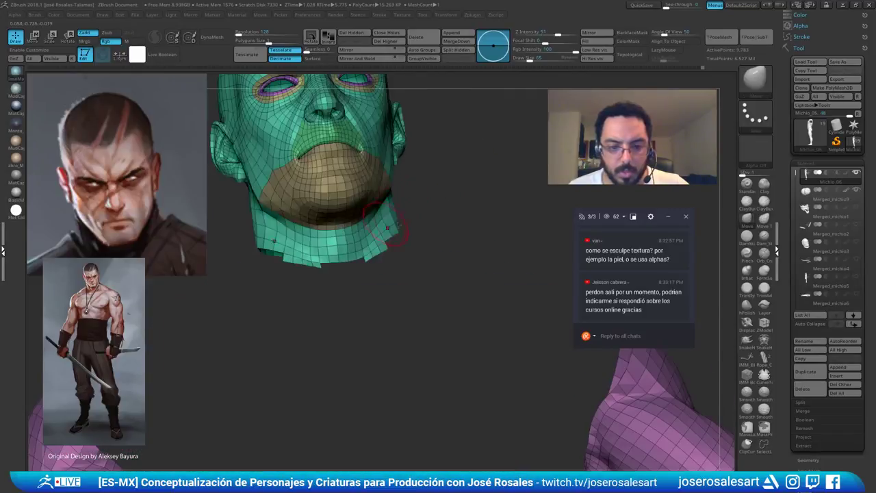
{"action": "right_click_drag", "start_coordinate": [438, 189], "coordinate": [418, 226], "text": "ctrl"}
{"action": "mouse_move", "coordinate": [379, 321]}
{"action": "left_mouse_down", "text": "ctrl+alt+shift"}
{"action": "mouse_move", "coordinate": [355, 315]}
{"action": "mouse_move", "coordinate": [408, 246]}
{"action": "left_mouse_up", "text": "ctrl+alt+shift"}
{"action": "mouse_move", "coordinate": [408, 273]}
{"action": "right_mouse_down", "text": "ctrl"}
{"action": "mouse_move", "coordinate": [399, 241]}
{"action": "mouse_move", "coordinate": [384, 236]}
{"action": "mouse_move", "coordinate": [370, 281]}
{"action": "right_mouse_up", "text": "ctrl"}
{"action": "left_click_drag", "start_coordinate": [286, 309], "coordinate": [260, 293], "text": "ctrl+alt+shift"}
{"action": "right_click_drag", "start_coordinate": [294, 288], "coordinate": [438, 226], "text": "ctrl"}
Invert the visibility, assign the visible torso and lower neck a new polygroup and show the whole body
{"action": "left_click_drag", "start_coordinate": [506, 226], "coordinate": [504, 206], "text": "ctrl+shift"}
{"action": "key", "text": "ctrl"}
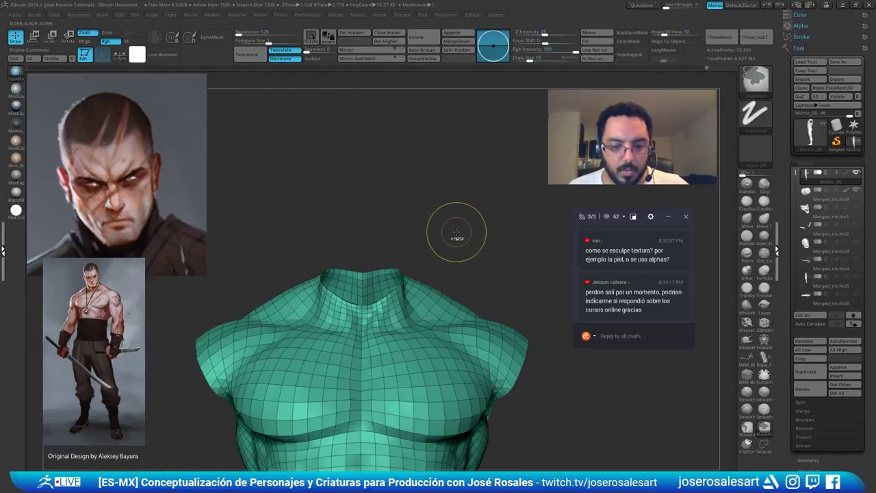
{"action": "left_click", "coordinate": [493, 226], "text": "ctrl+shift"}
Lasso and hide the ear and the polygons around it from the side of the head
{"action": "right_click_drag", "start_coordinate": [492, 231], "coordinate": [383, 302], "text": "ctrl"}
{"action": "right_click_drag", "start_coordinate": [555, 195], "coordinate": [418, 223], "text": "alt"}
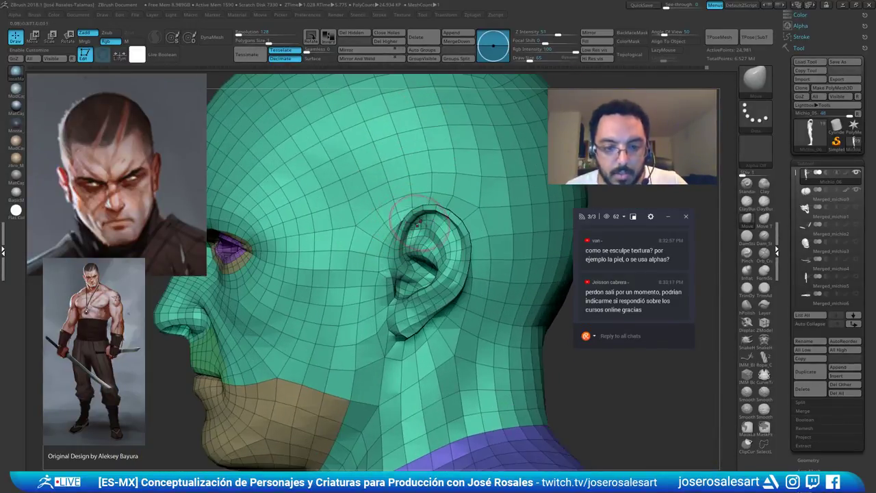
{"action": "key", "text": "ctrl+shift"}
{"action": "mouse_move", "coordinate": [356, 251]}
{"action": "left_mouse_down", "text": "ctrl+shift"}
{"action": "mouse_move", "coordinate": [345, 333]}
{"action": "mouse_move", "coordinate": [405, 377]}
{"action": "mouse_move", "coordinate": [448, 335]}
{"action": "mouse_move", "coordinate": [466, 302]}
{"action": "left_mouse_up", "text": "ctrl+shift"}
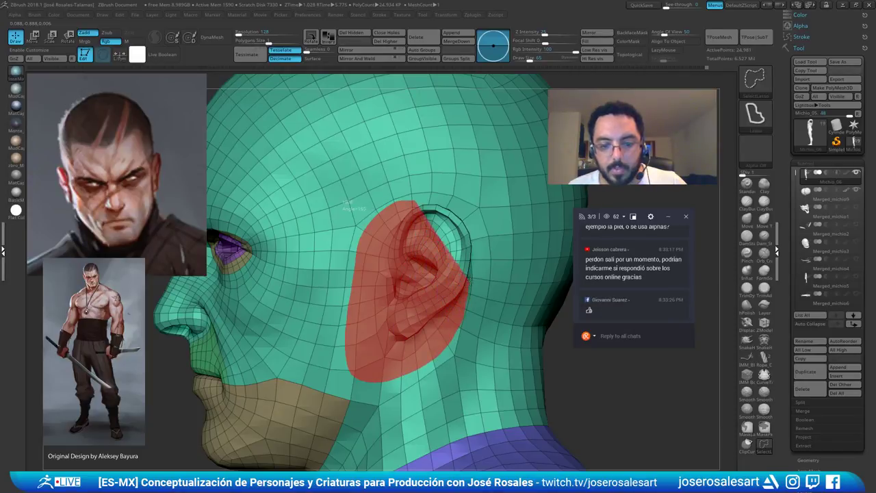
{"action": "left_click_drag", "start_coordinate": [370, 220], "coordinate": [363, 229], "text": "ctrl+alt+shift"}
{"action": "mouse_move", "coordinate": [452, 235]}
{"action": "right_mouse_down"}
{"action": "mouse_move", "coordinate": [435, 234]}
{"action": "mouse_move", "coordinate": [411, 206]}
{"action": "right_mouse_up"}
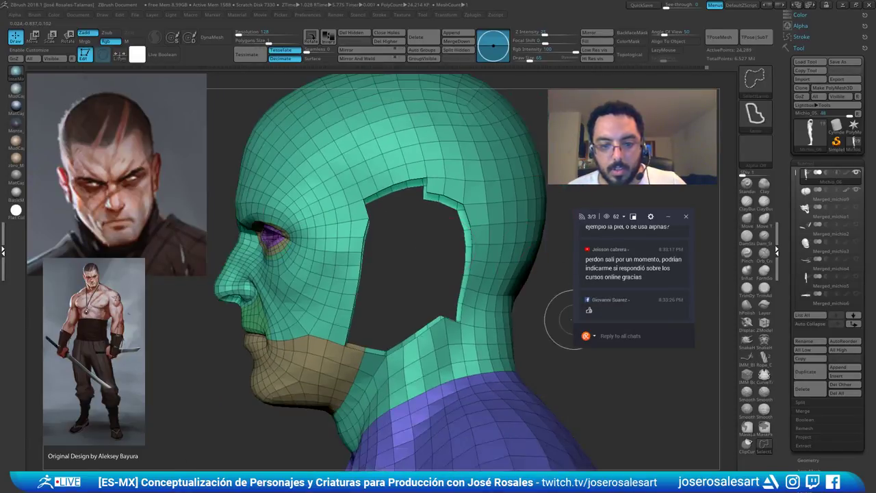
Invert the visibility to isolate the ears and lasso away the excess polygons above them
{"action": "left_click_drag", "start_coordinate": [565, 319], "coordinate": [537, 304], "text": "ctrl+shift"}
{"action": "mouse_move", "coordinate": [469, 272]}
{"action": "right_mouse_down"}
{"action": "mouse_move", "coordinate": [424, 289]}
{"action": "mouse_move", "coordinate": [430, 274]}
{"action": "mouse_move", "coordinate": [478, 254]}
{"action": "mouse_move", "coordinate": [414, 260]}
{"action": "mouse_move", "coordinate": [440, 270]}
{"action": "right_mouse_up"}
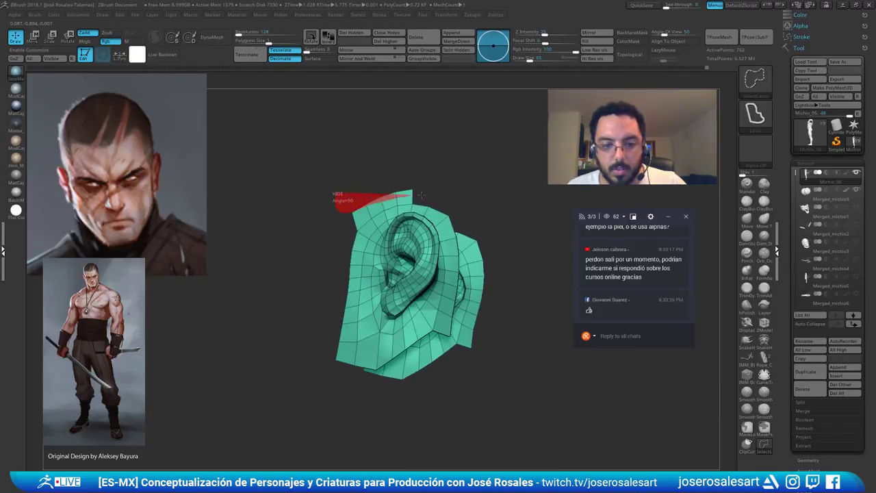
{"action": "left_click_drag", "start_coordinate": [422, 196], "coordinate": [432, 182], "text": "ctrl+alt+shift"}
{"action": "mouse_move", "coordinate": [452, 201]}
{"action": "right_mouse_down"}
{"action": "mouse_move", "coordinate": [428, 199]}
{"action": "mouse_move", "coordinate": [420, 215]}
{"action": "right_mouse_up"}
{"action": "right_click_drag", "start_coordinate": [419, 214], "coordinate": [443, 231], "text": "alt"}
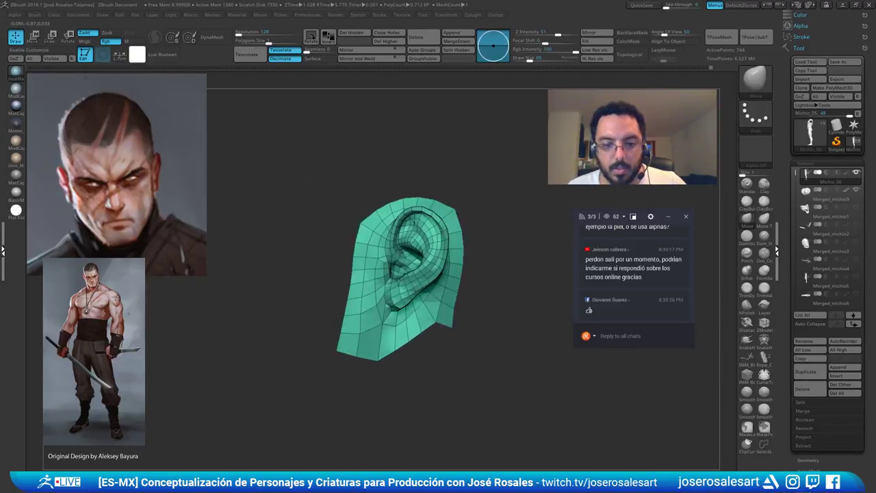
Assign the visible ear areas a new polygroup and show the whole body
{"action": "key", "text": "ctrl+w"}
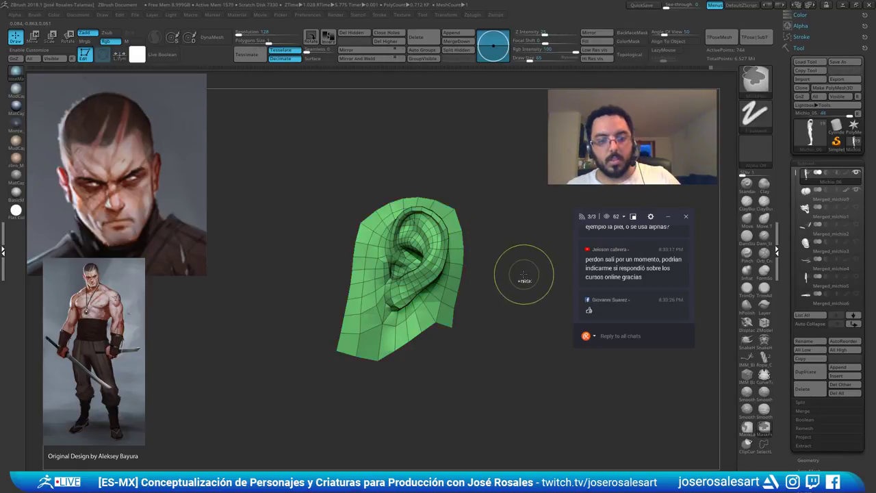
{"action": "key", "text": "ctrl+w"}
{"action": "left_click", "coordinate": [523, 274], "text": "ctrl+shift"}
{"action": "right_click_drag", "start_coordinate": [526, 276], "coordinate": [544, 236], "text": "ctrl"}
{"action": "mouse_move", "coordinate": [544, 236]}
{"action": "right_mouse_down", "text": "ctrl"}
{"action": "mouse_move", "coordinate": [561, 189]}
{"action": "mouse_move", "coordinate": [550, 223]}
{"action": "right_mouse_up", "text": "ctrl"}
Read through the recent viewer questions in the stream chat
{"action": "left_click_drag", "start_coordinate": [692, 320], "coordinate": [692, 317]}
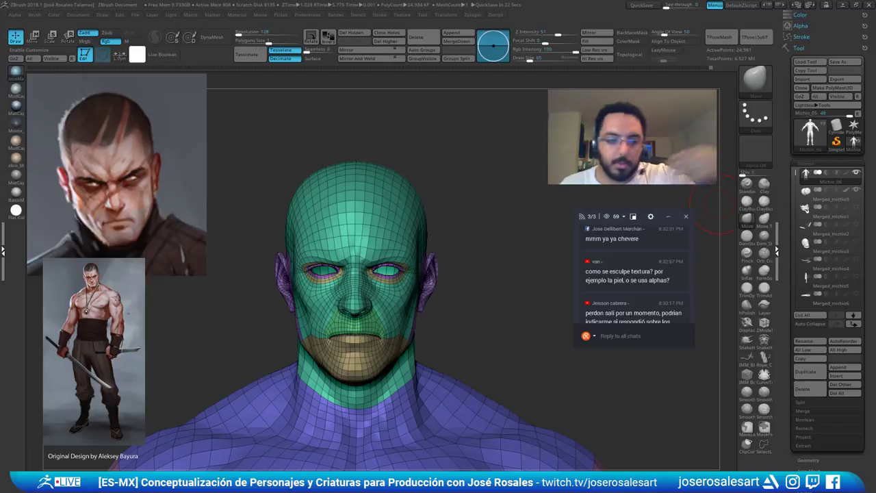
{"action": "mouse_move", "coordinate": [719, 204]}
{"action": "left_mouse_down"}
{"action": "mouse_move", "coordinate": [413, 186]}
{"action": "mouse_move", "coordinate": [311, 229]}
{"action": "left_mouse_up"}
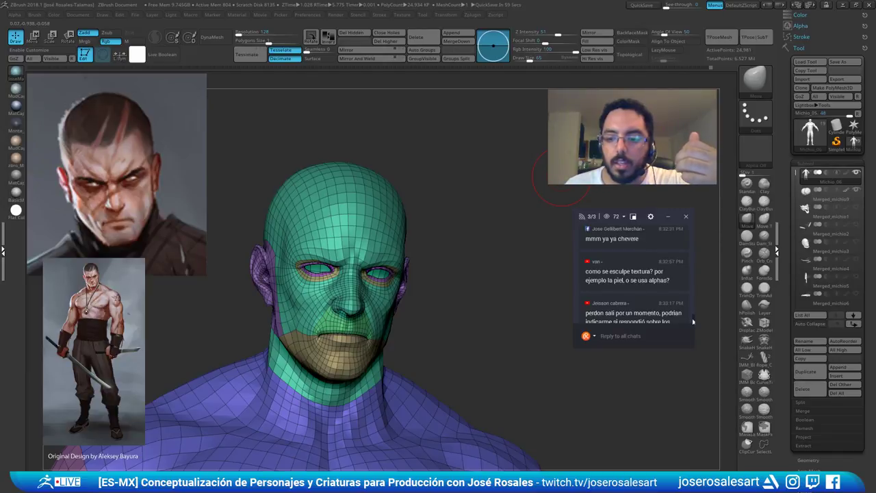
{"action": "left_click_drag", "start_coordinate": [694, 319], "coordinate": [693, 320]}
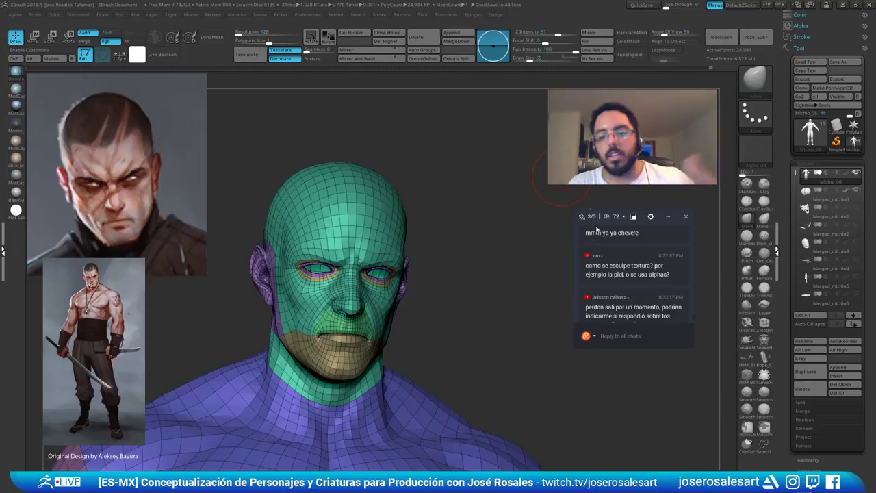
{"action": "left_click_drag", "start_coordinate": [562, 176], "coordinate": [503, 118], "text": "shift"}
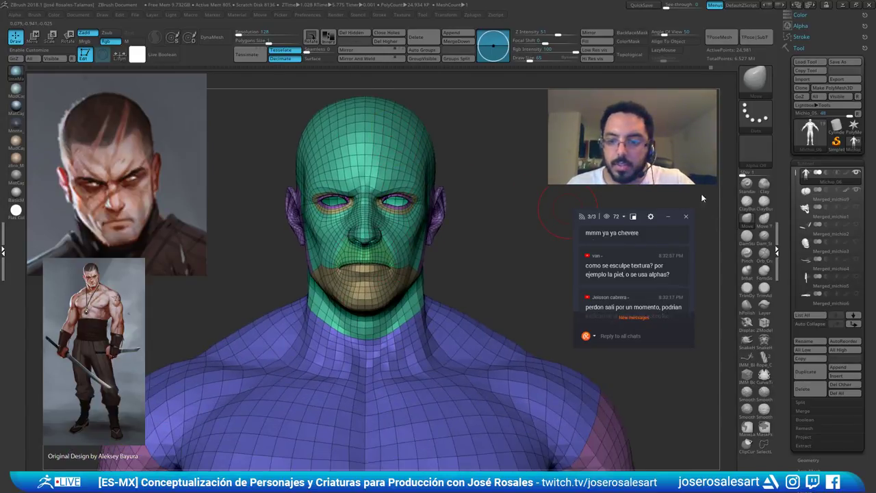
{"action": "left_click", "coordinate": [681, 315]}
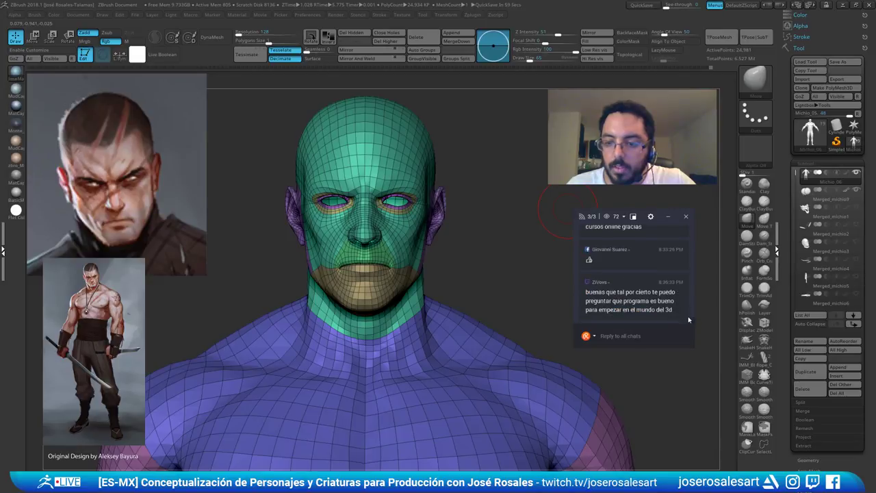
{"action": "scroll", "coordinate": [689, 319], "scroll_direction": "up", "scroll_amount": 5}
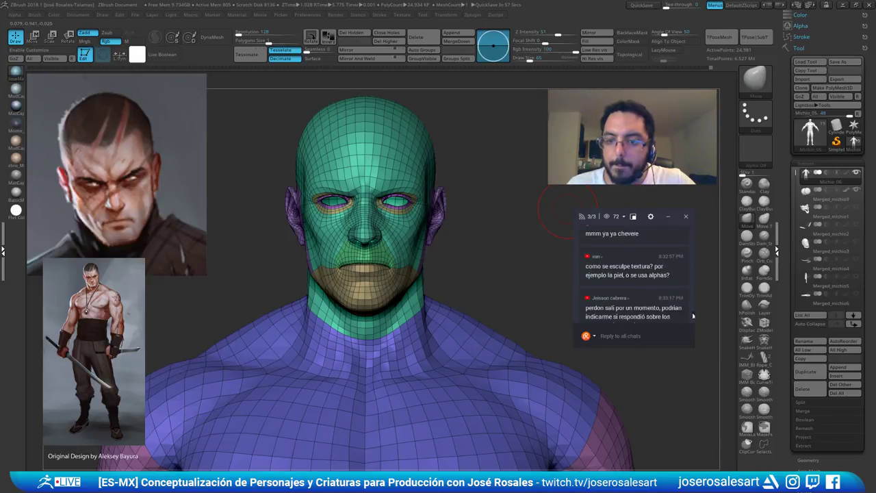
{"action": "scroll", "coordinate": [692, 316], "scroll_direction": "down", "scroll_amount": 1}
{"action": "left_click_drag", "start_coordinate": [694, 317], "coordinate": [694, 317]}
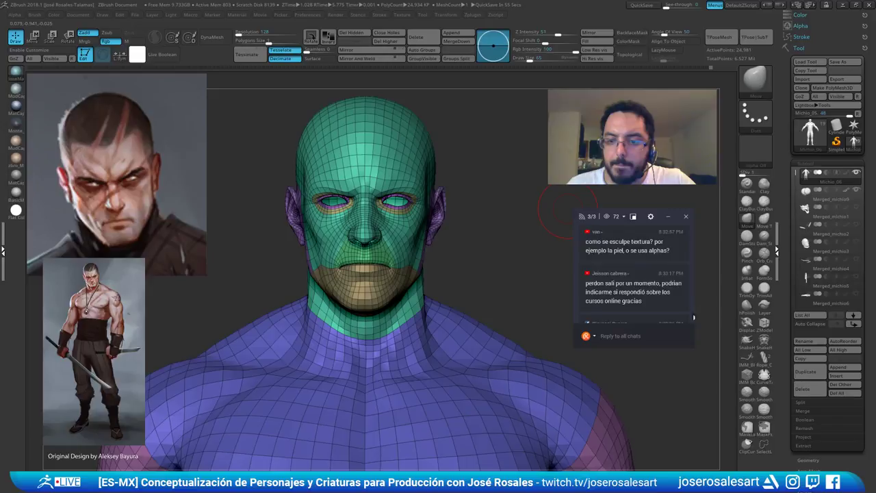
{"action": "scroll", "coordinate": [694, 317], "scroll_direction": "down", "scroll_amount": 4}
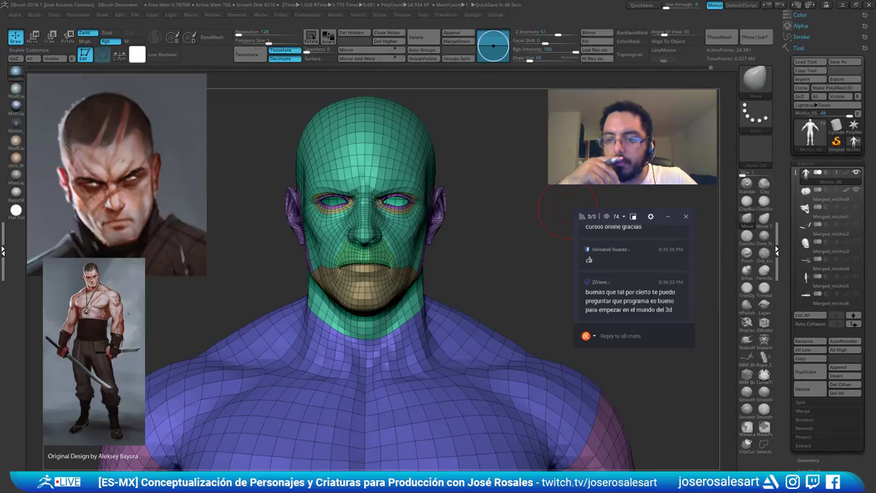
Turn off the polyframe display so the body shows plain shading without wireframe or polygroup colours
{"action": "right_click_drag", "start_coordinate": [416, 252], "coordinate": [448, 186]}
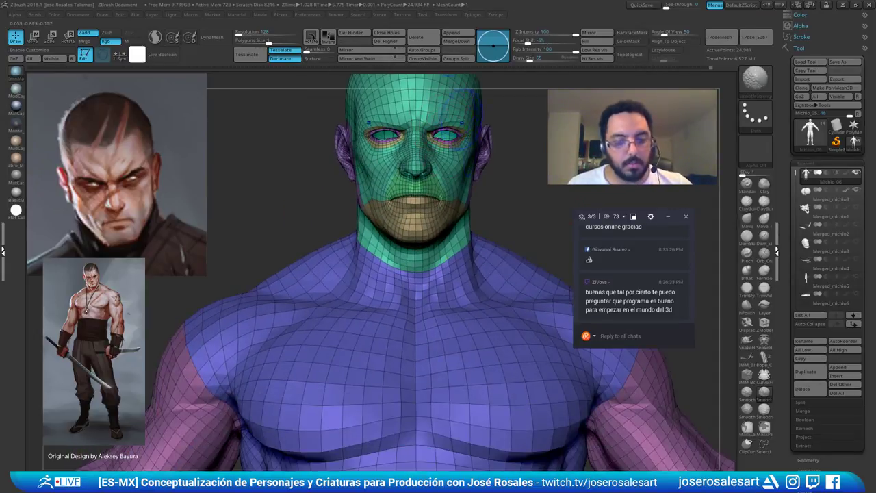
{"action": "key", "text": "shift+f"}
{"action": "right_click_drag", "start_coordinate": [334, 254], "coordinate": [317, 313]}
{"action": "key", "text": "shift+f"}
{"action": "key", "text": "shift+f"}
{"action": "key", "text": "shift+f"}
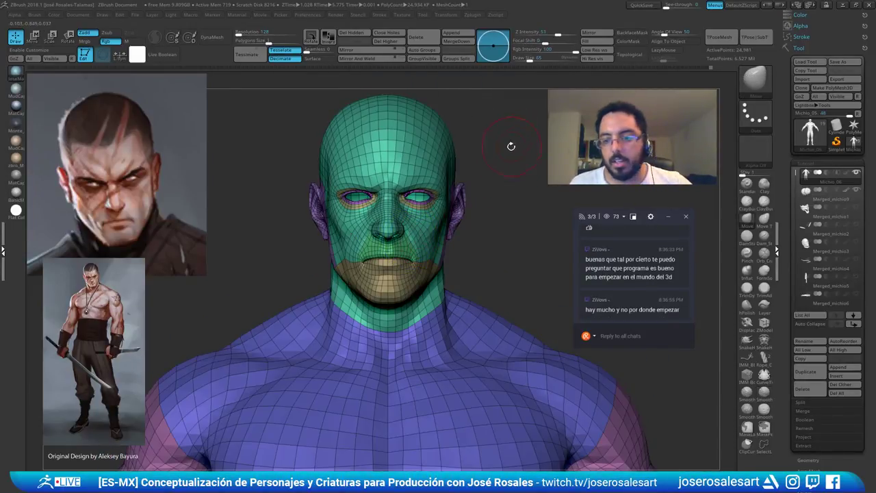
{"action": "right_click_drag", "start_coordinate": [445, 239], "coordinate": [414, 230]}
{"action": "right_click_drag", "start_coordinate": [447, 202], "coordinate": [456, 234]}
{"action": "key", "text": "shift+f"}
{"action": "right_click_drag", "start_coordinate": [440, 240], "coordinate": [466, 205], "text": "ctrl"}
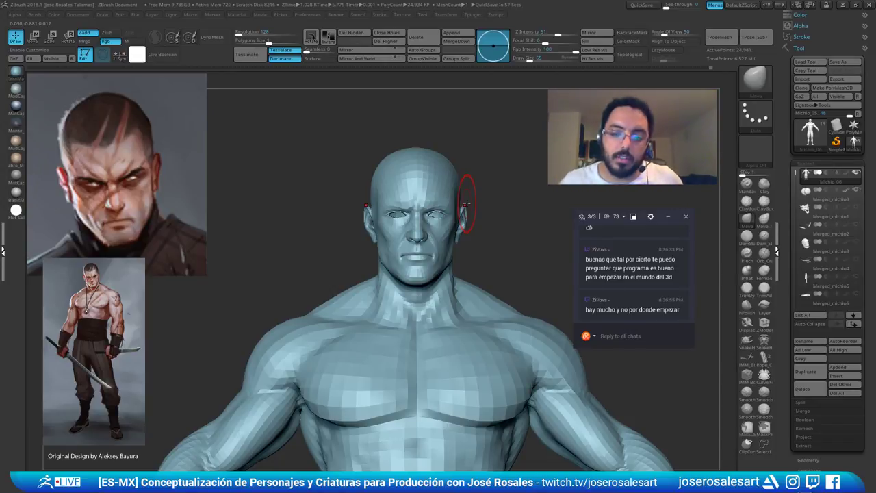
{"action": "right_click_drag", "start_coordinate": [359, 134], "coordinate": [463, 226]}
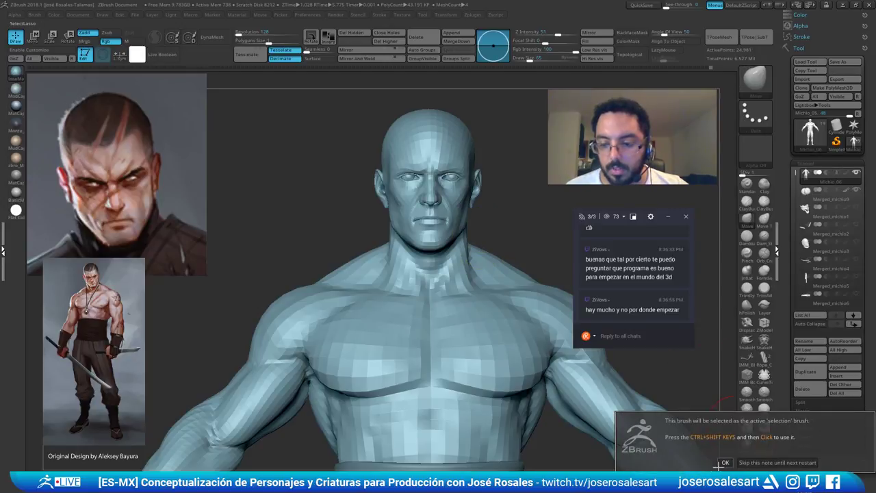
Change the active selection brush from SelectLasso to SelectRect
{"action": "left_click", "coordinate": [749, 446]}
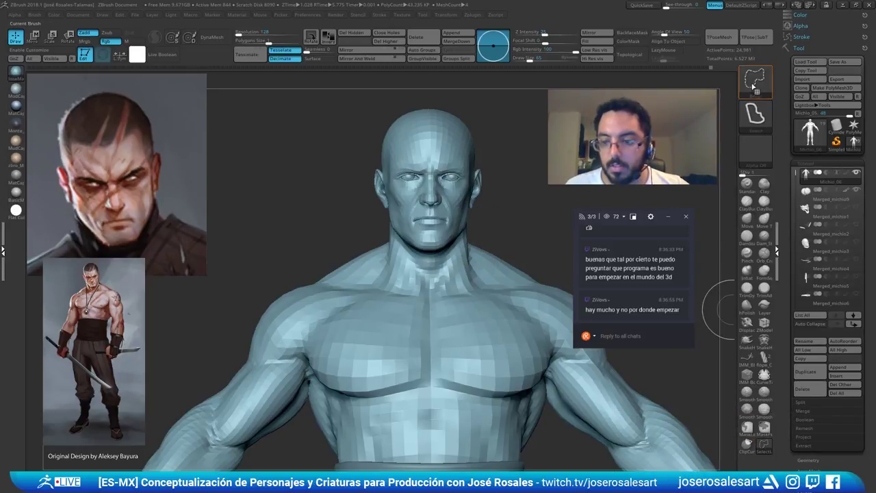
{"action": "left_click", "coordinate": [754, 87], "text": "ctrl+shift"}
{"action": "left_click", "coordinate": [754, 87], "text": "ctrl+shift"}
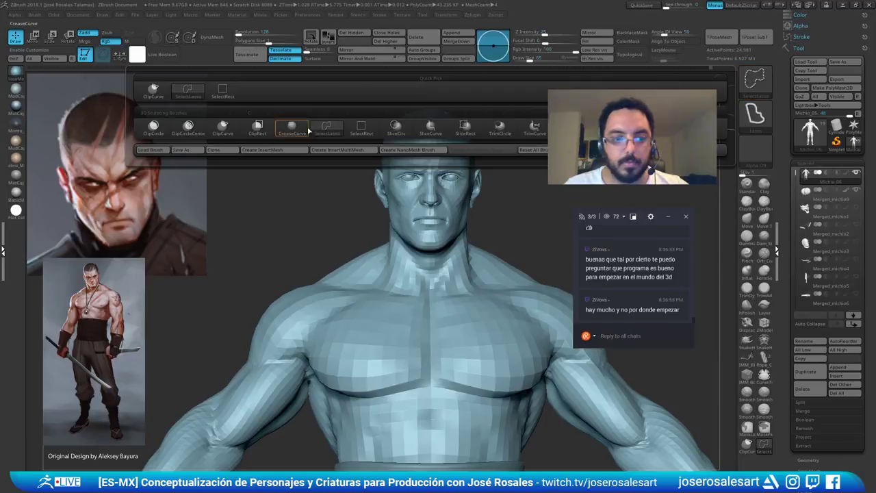
{"action": "mouse_move", "coordinate": [482, 234]}
{"action": "left_mouse_down", "text": "alt"}
{"action": "mouse_move", "coordinate": [465, 218]}
{"action": "mouse_move", "coordinate": [480, 192]}
{"action": "left_mouse_up", "text": "alt"}
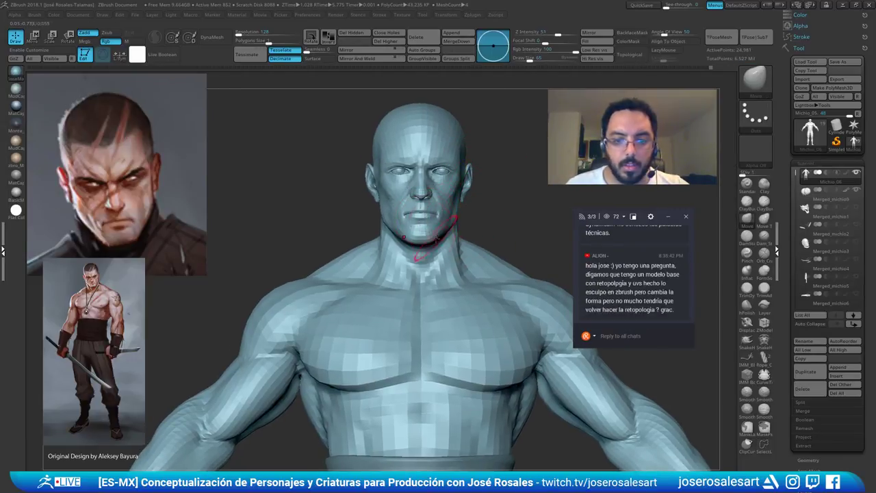
Try isolating the torso polygroup and inverting the visibility, and show the whole body again
{"action": "left_click", "coordinate": [452, 259], "text": "ctrl+shift"}
{"action": "left_click_drag", "start_coordinate": [507, 198], "coordinate": [523, 219], "text": "ctrl+shift"}
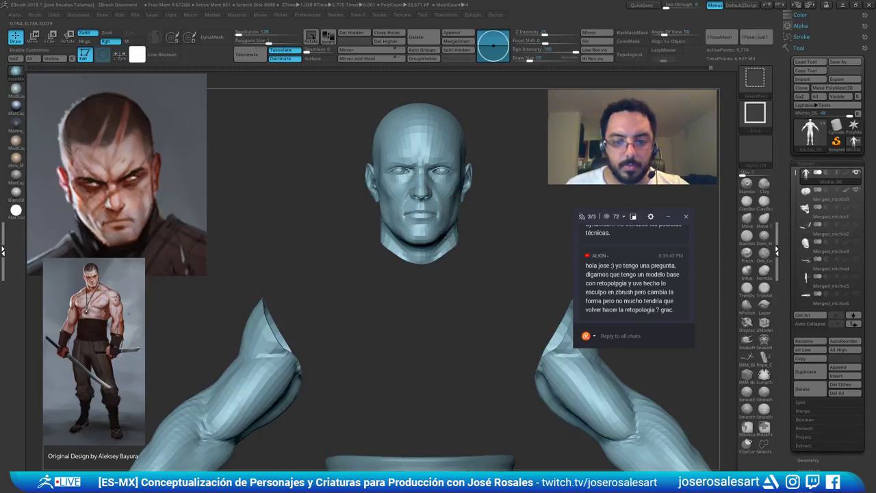
{"action": "left_click", "coordinate": [450, 237], "text": "ctrl+shift"}
{"action": "left_click", "coordinate": [444, 229], "text": "ctrl+shift"}
{"action": "left_click", "coordinate": [433, 207], "text": "ctrl+shift"}
{"action": "left_click", "coordinate": [527, 205], "text": "ctrl+shift"}
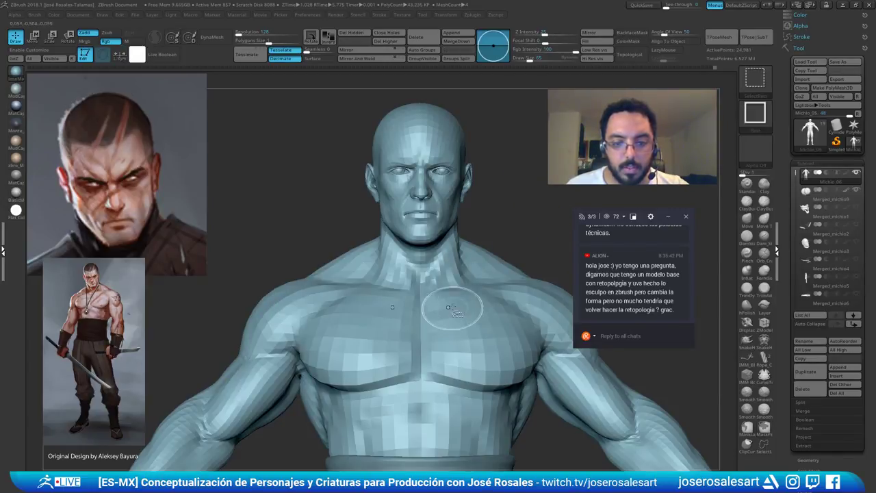
Isolate the head with the ears and upper neck by hiding the other body polygroups
{"action": "left_click", "coordinate": [446, 252], "text": "ctrl+shift"}
{"action": "mouse_move", "coordinate": [501, 195]}
{"action": "left_mouse_down", "text": "ctrl+shift"}
{"action": "mouse_move", "coordinate": [484, 181]}
{"action": "mouse_move", "coordinate": [487, 146]}
{"action": "mouse_move", "coordinate": [398, 177]}
{"action": "mouse_move", "coordinate": [346, 214]}
{"action": "left_mouse_up", "text": "ctrl+shift"}
{"action": "left_click_drag", "start_coordinate": [389, 190], "coordinate": [448, 205]}
{"action": "left_click", "coordinate": [344, 237], "text": "ctrl+shift"}
{"action": "left_click_drag", "start_coordinate": [486, 180], "coordinate": [524, 205], "text": "ctrl+shift"}
{"action": "left_click_drag", "start_coordinate": [472, 195], "coordinate": [472, 274], "text": "alt"}
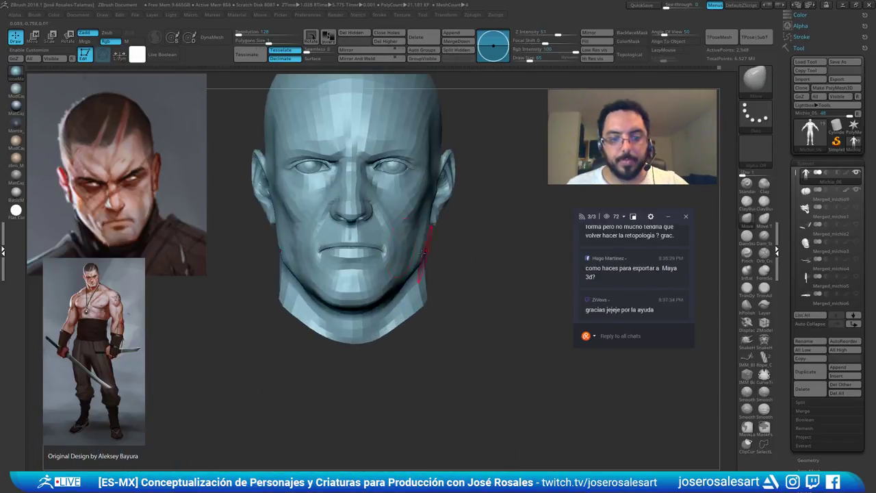
Raise the isolated head by one subdivision level
{"action": "left_click_drag", "start_coordinate": [422, 253], "coordinate": [419, 274], "text": "alt"}
{"action": "key", "text": "ctrl+d"}
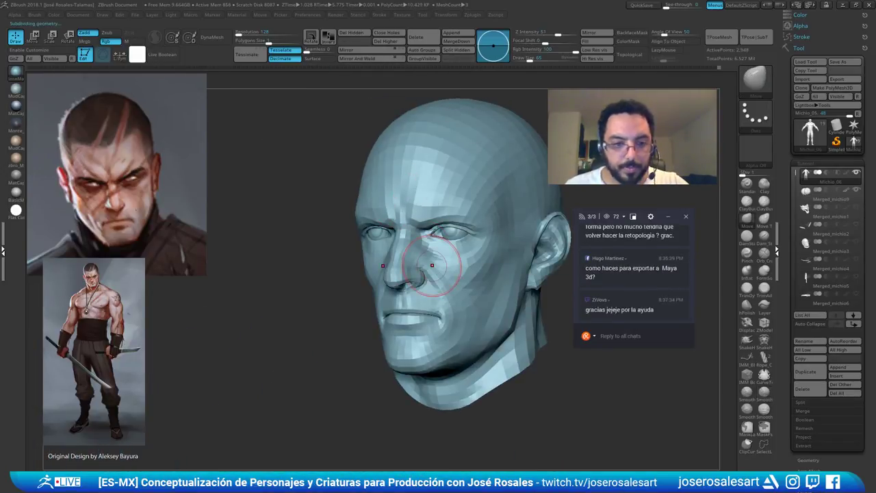
{"action": "key", "text": "d"}
{"action": "left_click_drag", "start_coordinate": [305, 220], "coordinate": [356, 232], "text": "shift"}
{"action": "left_click_drag", "start_coordinate": [294, 191], "coordinate": [293, 160], "text": "alt"}
{"action": "mouse_move", "coordinate": [171, 261]}
{"action": "left_mouse_down"}
{"action": "mouse_move", "coordinate": [226, 260]}
{"action": "mouse_move", "coordinate": [180, 261]}
{"action": "left_mouse_up"}
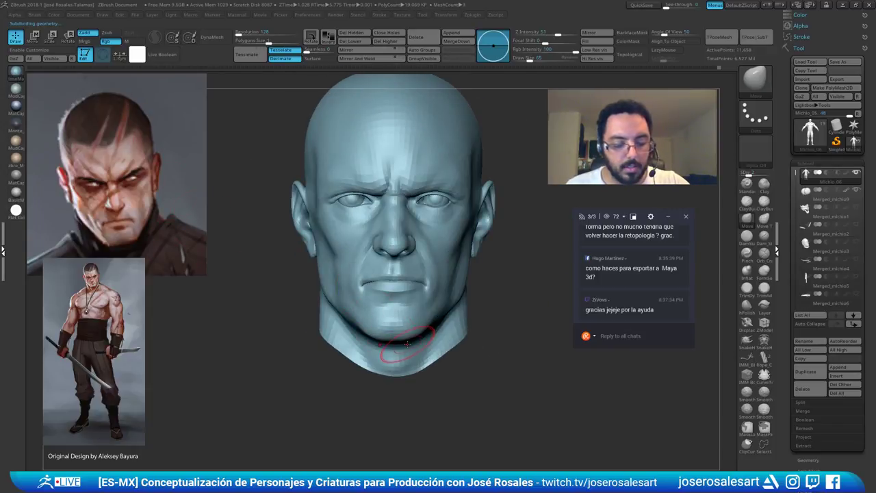
Lower the head by one subdivision level and enlarge the Move brush's Draw Size
{"action": "key", "text": "shift+d"}
{"action": "key", "text": "bracketright"}
{"action": "key", "text": "bracketright"}
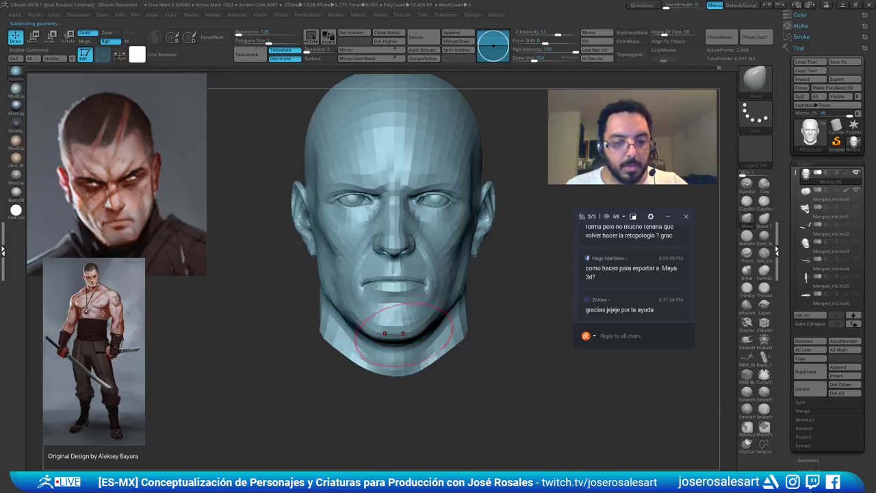
{"action": "key", "text": "bracketright"}
{"action": "key", "text": "bracketright"}
{"action": "mouse_move", "coordinate": [403, 334]}
{"action": "right_mouse_down", "text": "alt"}
{"action": "mouse_move", "coordinate": [372, 321]}
{"action": "mouse_move", "coordinate": [433, 323]}
{"action": "mouse_move", "coordinate": [413, 297]}
{"action": "mouse_move", "coordinate": [349, 301]}
{"action": "mouse_move", "coordinate": [469, 289]}
{"action": "right_mouse_up", "text": "alt"}
Switch to the ClayBuildup brush and inspect the jaw and neck from several angles
{"action": "key", "text": "b"}
{"action": "key", "text": "c"}
{"action": "key", "text": "b"}
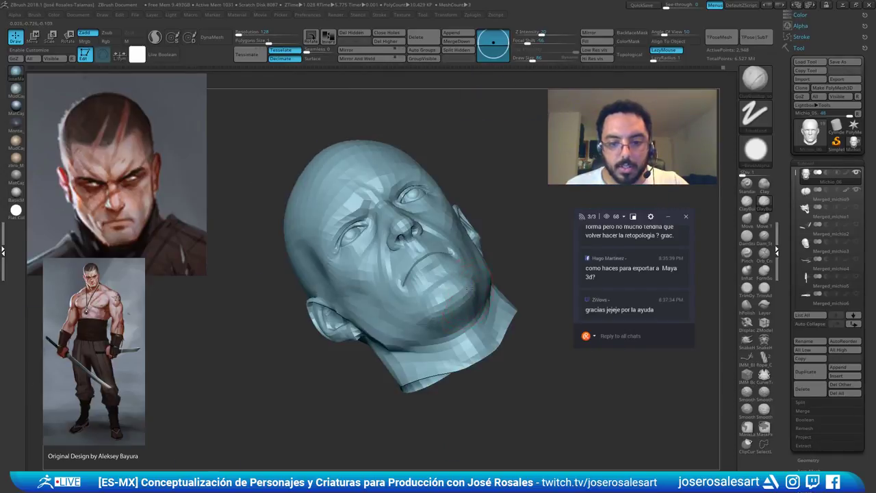
{"action": "mouse_move", "coordinate": [448, 337]}
{"action": "right_mouse_down"}
{"action": "mouse_move", "coordinate": [415, 344]}
{"action": "mouse_move", "coordinate": [446, 346]}
{"action": "mouse_move", "coordinate": [438, 344]}
{"action": "mouse_move", "coordinate": [510, 319]}
{"action": "right_mouse_up"}
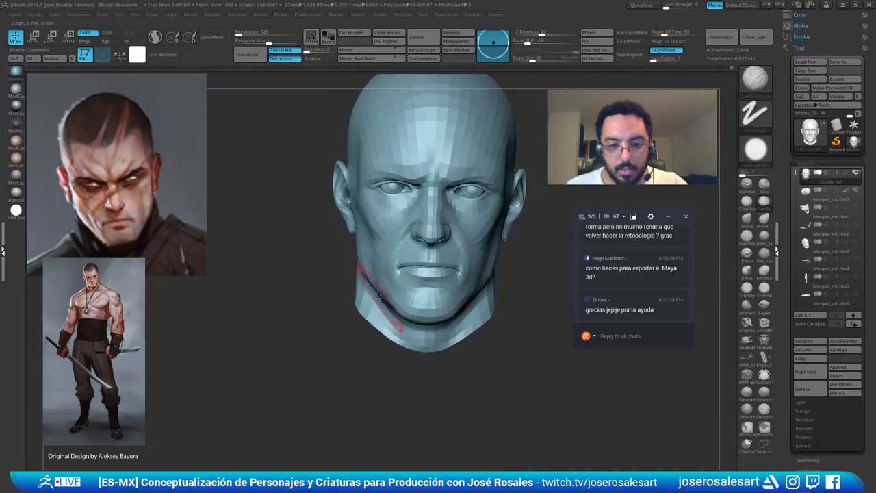
{"action": "right_click_drag", "start_coordinate": [386, 315], "coordinate": [372, 298], "text": "ctrl"}
{"action": "right_click_drag", "start_coordinate": [473, 257], "coordinate": [315, 274], "text": "alt"}
{"action": "right_click_drag", "start_coordinate": [315, 287], "coordinate": [396, 300]}
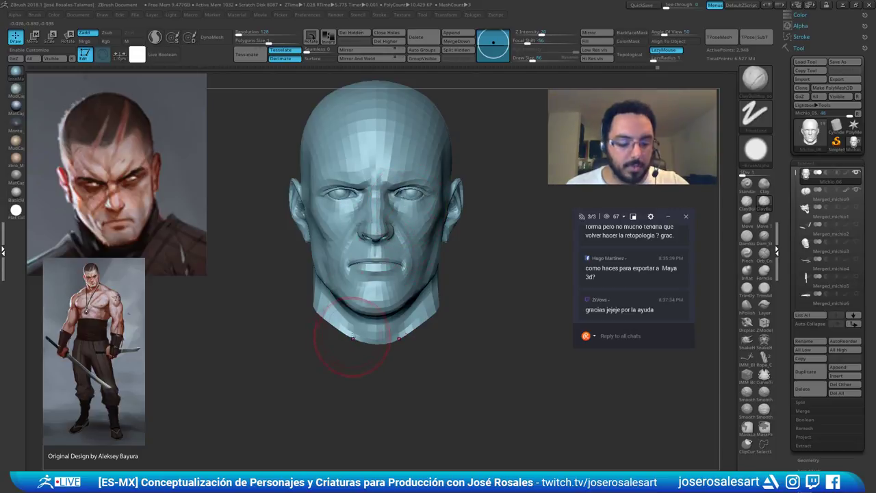
Switch to the Move brush and set its Draw Size to 51 for work on the jawline
{"action": "key", "text": "b"}
{"action": "key", "text": "m"}
{"action": "key", "text": "v"}
{"action": "right_click_drag", "start_coordinate": [352, 336], "coordinate": [354, 370], "text": "ctrl"}
{"action": "key", "text": "s"}
{"action": "left_click_drag", "start_coordinate": [363, 303], "coordinate": [359, 301]}
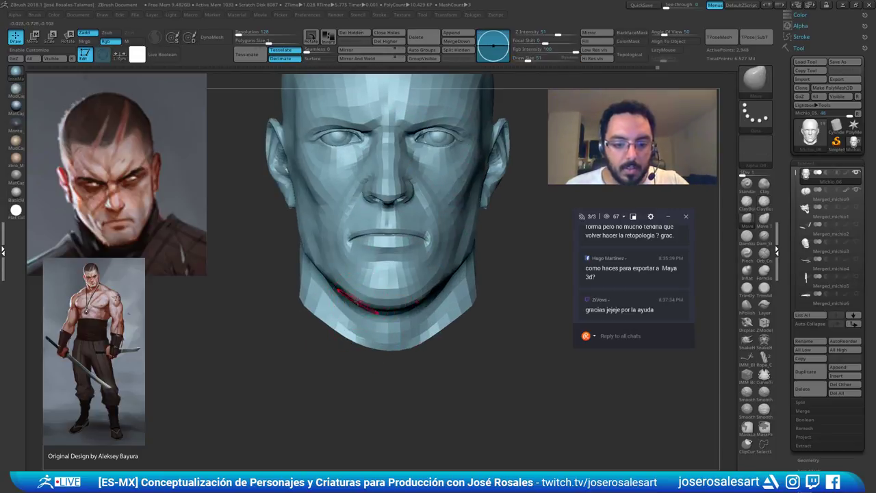
{"action": "right_click_drag", "start_coordinate": [334, 305], "coordinate": [372, 299]}
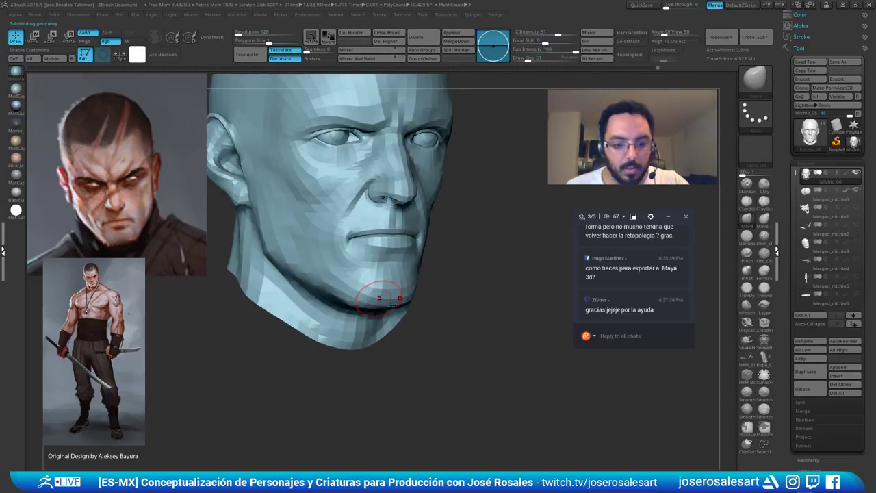
Raise the head by one subdivision level and select the ClayBuildup brush with a Draw Size of 54
{"action": "key", "text": "d"}
{"action": "key", "text": "b"}
{"action": "key", "text": "c"}
{"action": "key", "text": "b"}
{"action": "mouse_move", "coordinate": [449, 302]}
{"action": "right_mouse_down", "text": "ctrl"}
{"action": "mouse_move", "coordinate": [448, 274]}
{"action": "mouse_move", "coordinate": [421, 301]}
{"action": "mouse_move", "coordinate": [440, 325]}
{"action": "right_mouse_up", "text": "ctrl"}
{"action": "right_click_drag", "start_coordinate": [342, 284], "coordinate": [350, 315], "text": "alt"}
{"action": "key", "text": "s"}
{"action": "left_click_drag", "start_coordinate": [361, 285], "coordinate": [357, 287]}
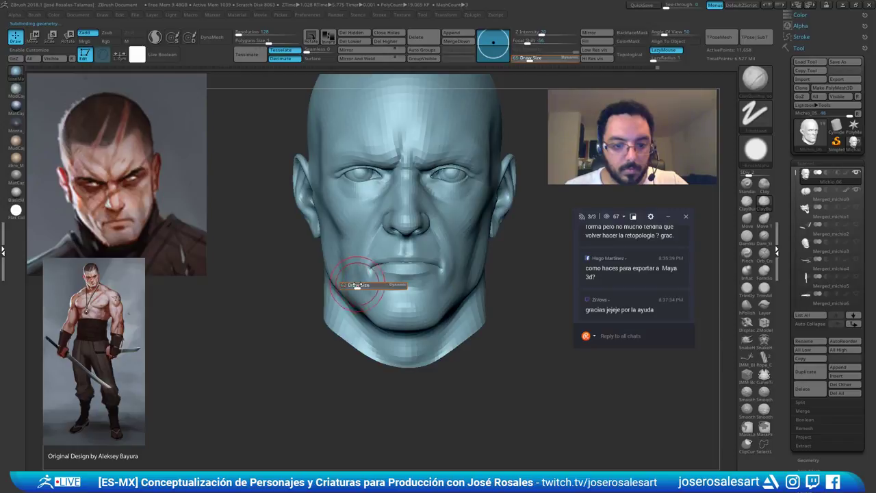
{"action": "mouse_move", "coordinate": [360, 256]}
{"action": "right_mouse_down", "text": "ctrl"}
{"action": "mouse_move", "coordinate": [359, 272]}
{"action": "mouse_move", "coordinate": [363, 259]}
{"action": "right_mouse_up", "text": "ctrl"}
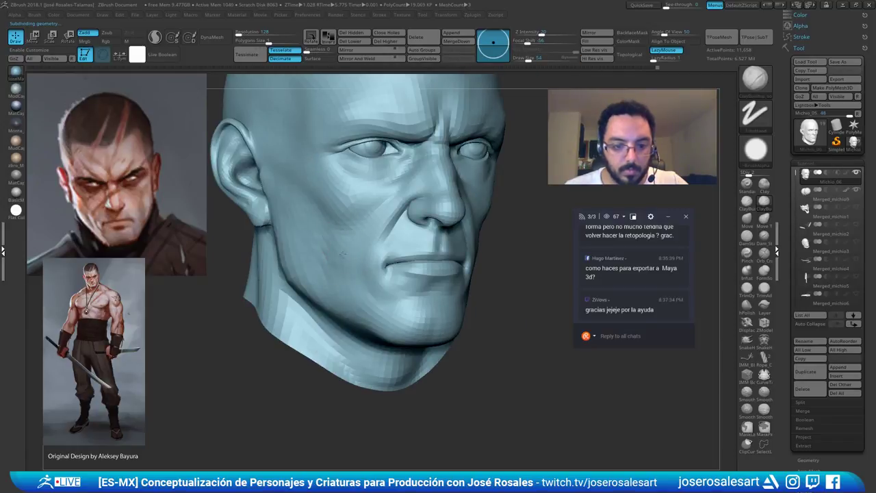
Switch to the Standard brush for sculpting the cheek and jaw
{"action": "key", "text": "b"}
{"action": "key", "text": "s"}
{"action": "key", "text": "t"}
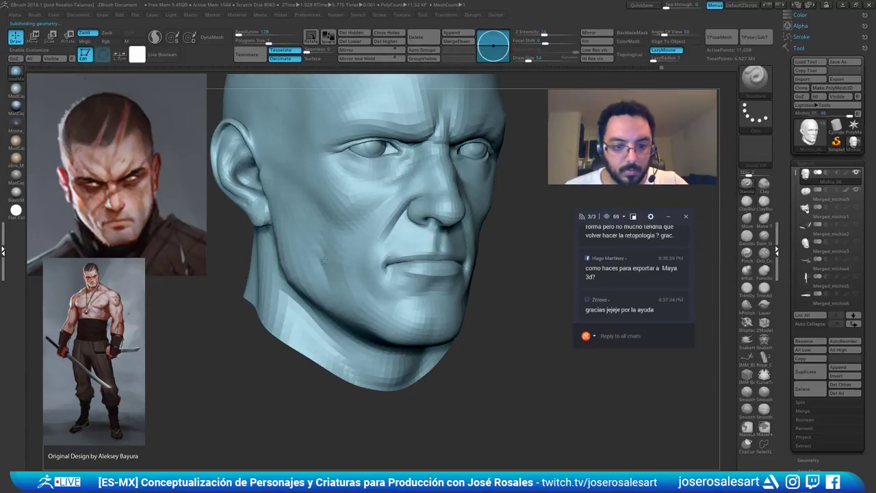
Switch to the ClayBuildup brush and build up the cheek and the side of the jaw
{"action": "key", "text": "b"}
{"action": "key", "text": "c"}
{"action": "key", "text": "b"}
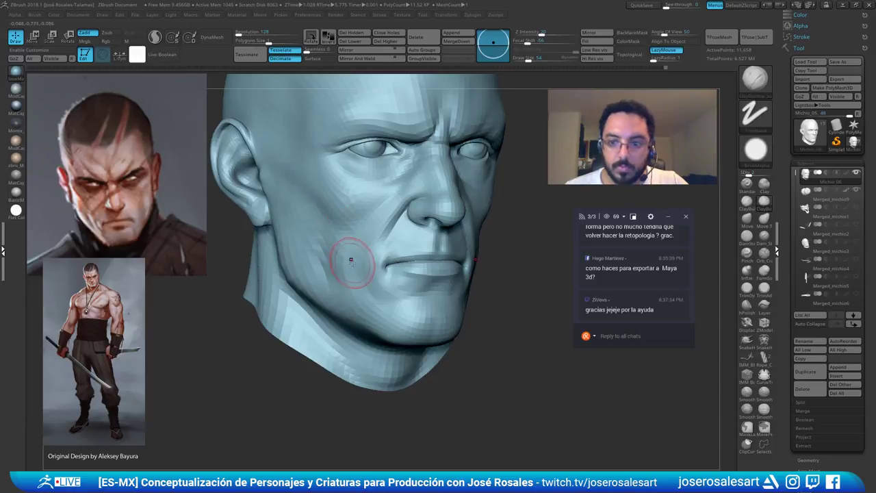
{"action": "mouse_move", "coordinate": [352, 260]}
{"action": "right_mouse_down"}
{"action": "mouse_move", "coordinate": [324, 259]}
{"action": "mouse_move", "coordinate": [350, 275]}
{"action": "mouse_move", "coordinate": [330, 255]}
{"action": "right_mouse_up"}
{"action": "right_click_drag", "start_coordinate": [323, 223], "coordinate": [317, 248]}
{"action": "right_click_drag", "start_coordinate": [318, 248], "coordinate": [310, 250], "text": "shift"}
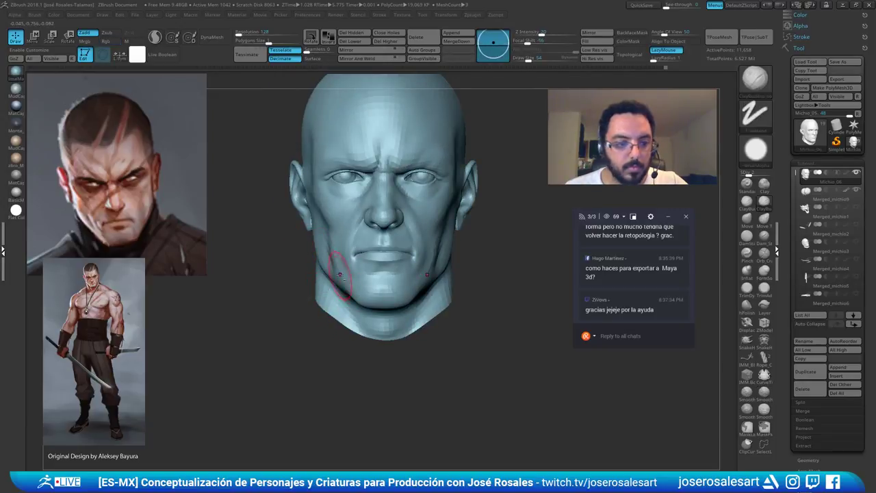
{"action": "right_click_drag", "start_coordinate": [344, 279], "coordinate": [344, 242], "text": "ctrl"}
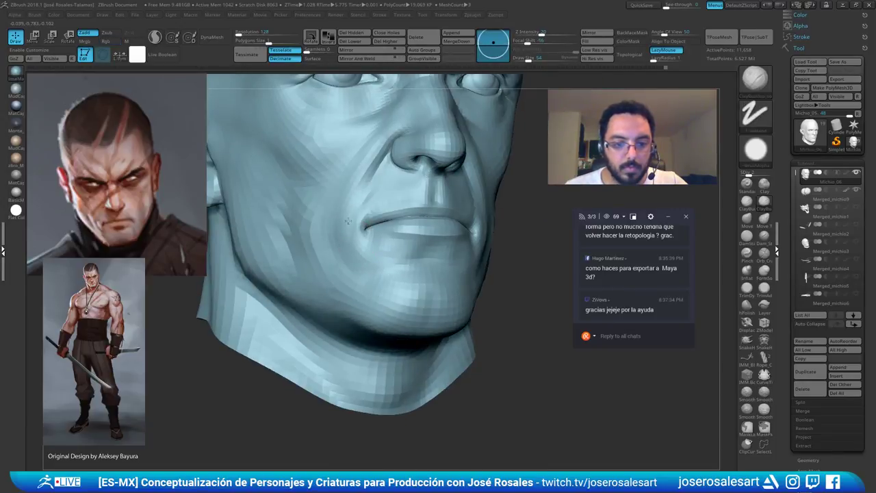
{"action": "right_click_drag", "start_coordinate": [361, 276], "coordinate": [356, 287], "text": "ctrl"}
{"action": "right_click_drag", "start_coordinate": [357, 287], "coordinate": [413, 267], "text": "shift"}
{"action": "right_click_drag", "start_coordinate": [454, 298], "coordinate": [517, 294]}
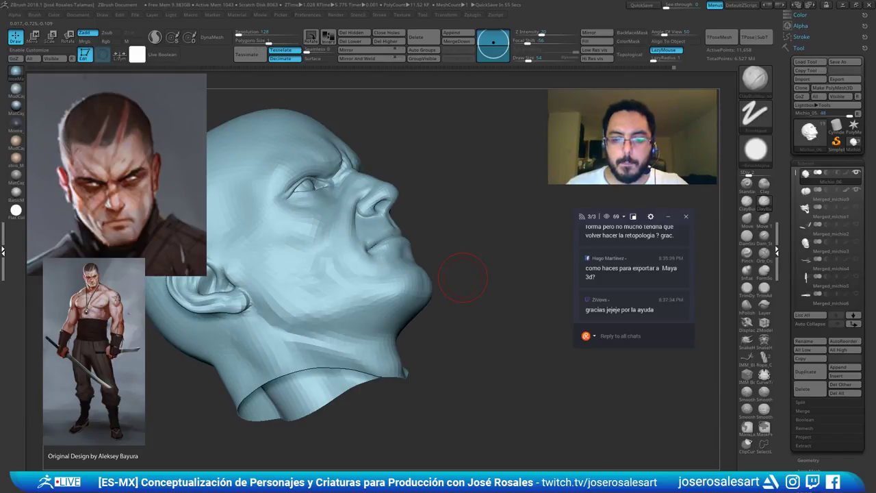
Refine the jaw muscle and jaw edge with ClayBuildup, checking them from below, in three-quarter view and from the front
{"action": "right_click_drag", "start_coordinate": [455, 276], "coordinate": [481, 283]}
{"action": "right_click_drag", "start_coordinate": [407, 287], "coordinate": [368, 302]}
{"action": "right_click_drag", "start_coordinate": [369, 302], "coordinate": [445, 342]}
{"action": "right_click_drag", "start_coordinate": [445, 342], "coordinate": [406, 308], "text": "ctrl"}
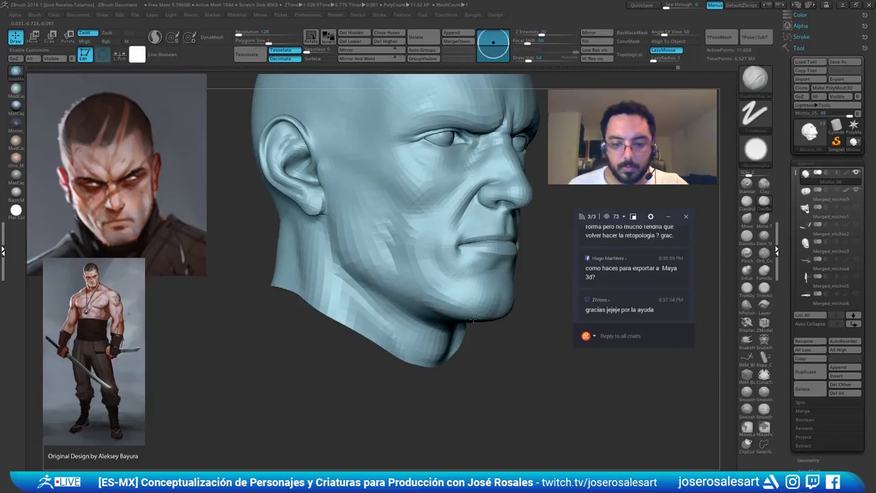
{"action": "right_click_drag", "start_coordinate": [473, 320], "coordinate": [430, 295]}
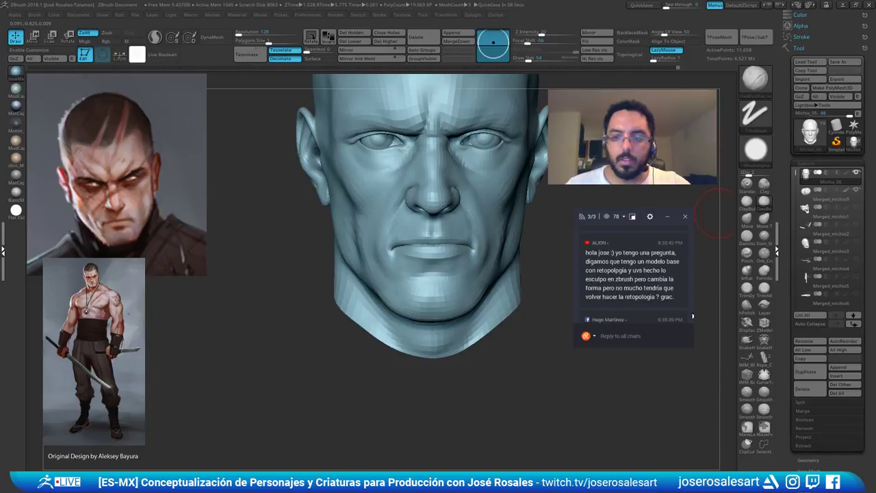
Scroll back through the stream chat to read the viewers' questions and look over the head
{"action": "left_click_drag", "start_coordinate": [693, 316], "coordinate": [693, 311]}
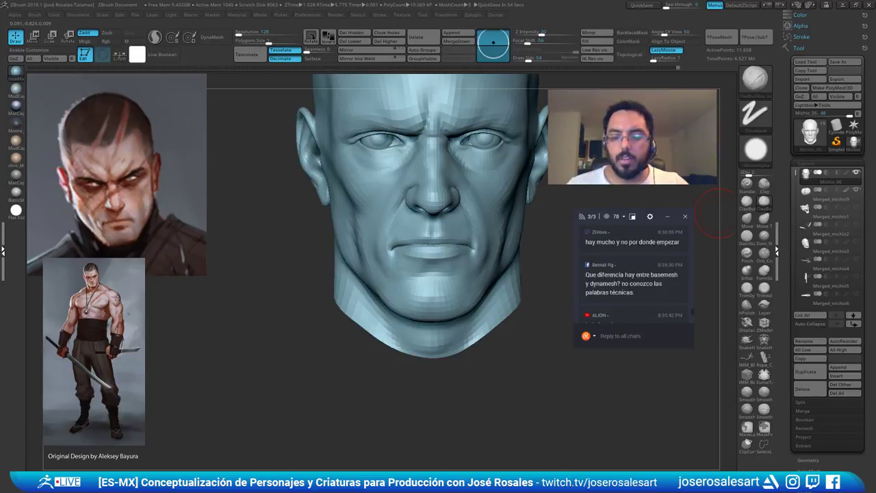
{"action": "left_click_drag", "start_coordinate": [558, 254], "coordinate": [437, 252]}
{"action": "left_click_drag", "start_coordinate": [220, 268], "coordinate": [285, 276]}
{"action": "mouse_move", "coordinate": [232, 316]}
{"action": "left_mouse_down"}
{"action": "mouse_move", "coordinate": [251, 309]}
{"action": "mouse_move", "coordinate": [279, 265]}
{"action": "mouse_move", "coordinate": [348, 285]}
{"action": "left_mouse_up"}
{"action": "mouse_move", "coordinate": [347, 283]}
{"action": "right_mouse_down"}
{"action": "mouse_move", "coordinate": [311, 274]}
{"action": "mouse_move", "coordinate": [296, 237]}
{"action": "right_mouse_up"}
{"action": "mouse_move", "coordinate": [347, 314]}
{"action": "right_mouse_down", "text": "alt"}
{"action": "mouse_move", "coordinate": [364, 255]}
{"action": "mouse_move", "coordinate": [399, 268]}
{"action": "right_mouse_up", "text": "alt"}
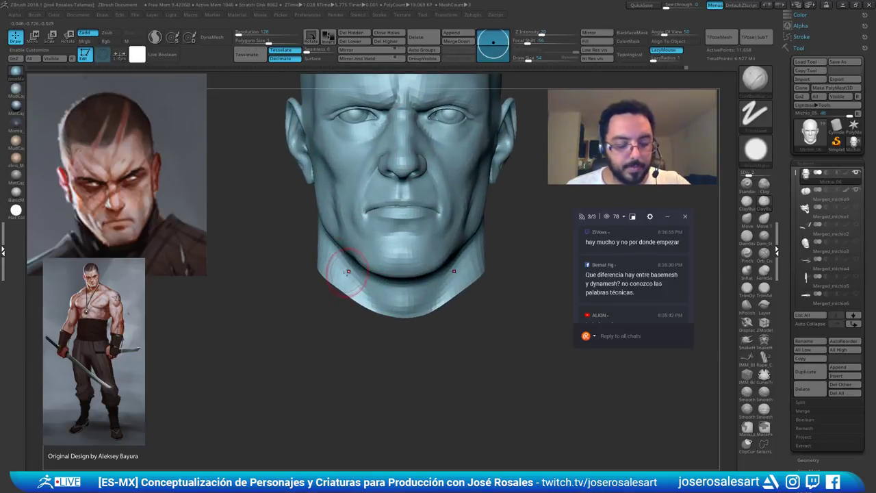
Switch to the Move brush for the jawline at a Draw Size of 69
{"action": "key", "text": "b"}
{"action": "key", "text": "m"}
{"action": "key", "text": "v"}
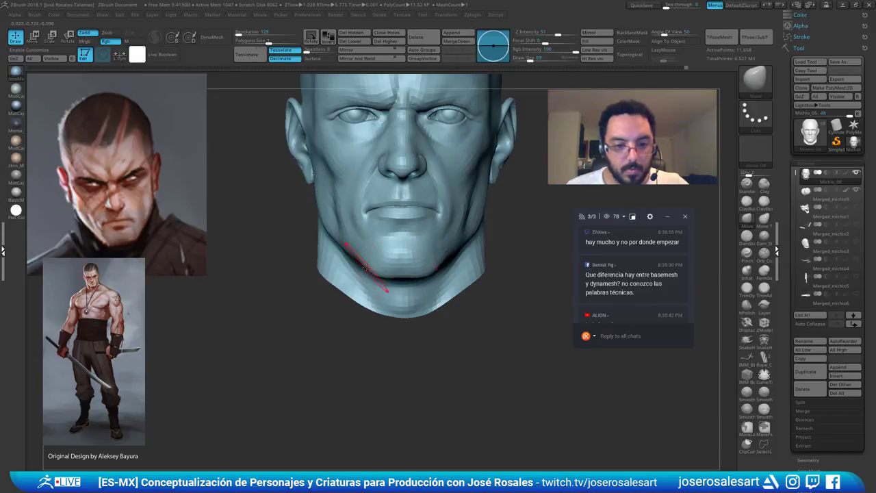
Work the underside of the chin with the ClayBuildup brush, then smooth it at a Draw Size of 45
{"action": "key", "text": "b"}
{"action": "key", "text": "c"}
{"action": "key", "text": "b"}
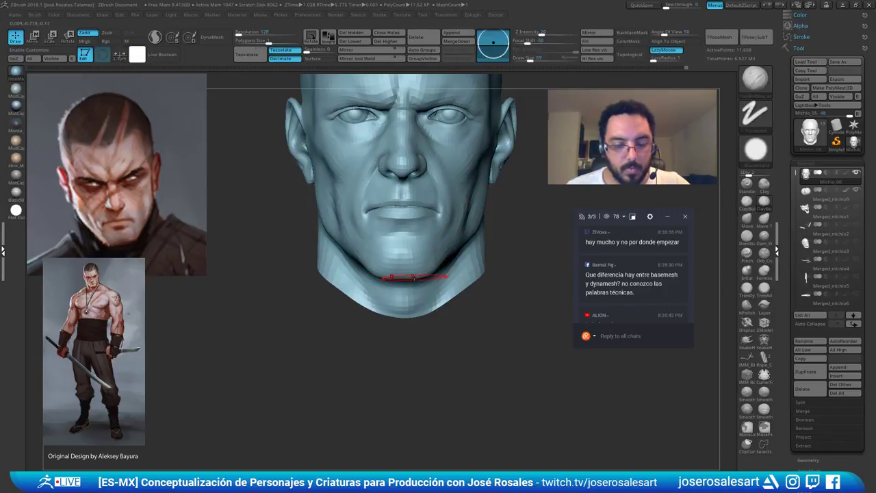
{"action": "key", "text": "bracketright"}
{"action": "key", "text": "bracketright"}
{"action": "right_click_drag", "start_coordinate": [405, 265], "coordinate": [407, 240]}
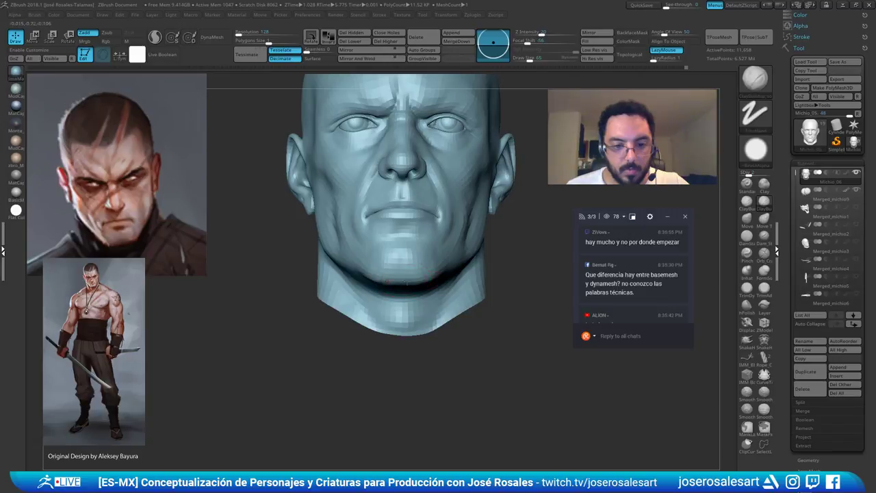
{"action": "mouse_move", "coordinate": [405, 282]}
{"action": "right_mouse_down"}
{"action": "mouse_move", "coordinate": [404, 240]}
{"action": "mouse_move", "coordinate": [411, 310]}
{"action": "mouse_move", "coordinate": [404, 291]}
{"action": "right_mouse_up"}
{"action": "key", "text": "bracketleft"}
{"action": "key", "text": "bracketleft"}
{"action": "left_click_drag", "start_coordinate": [397, 287], "coordinate": [423, 282], "text": "shift"}
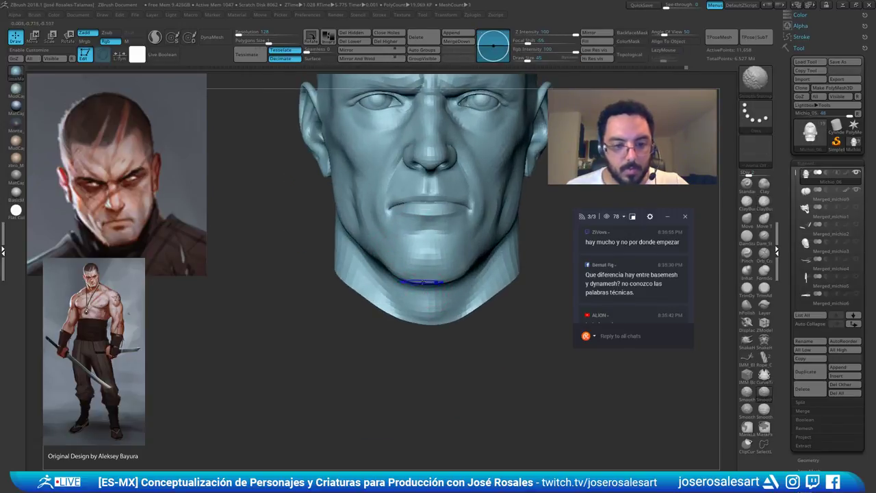
Assign the standard Smooth brush for smoothing and soften the area beneath the chin
{"action": "right_click_drag", "start_coordinate": [563, 303], "coordinate": [530, 276]}
{"action": "left_click", "coordinate": [747, 394], "text": "shift"}
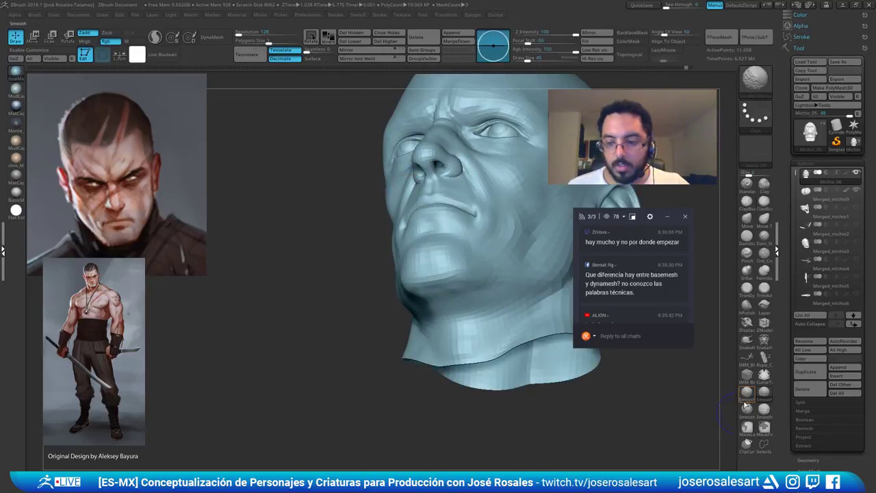
{"action": "left_click", "coordinate": [748, 395], "text": "shift"}
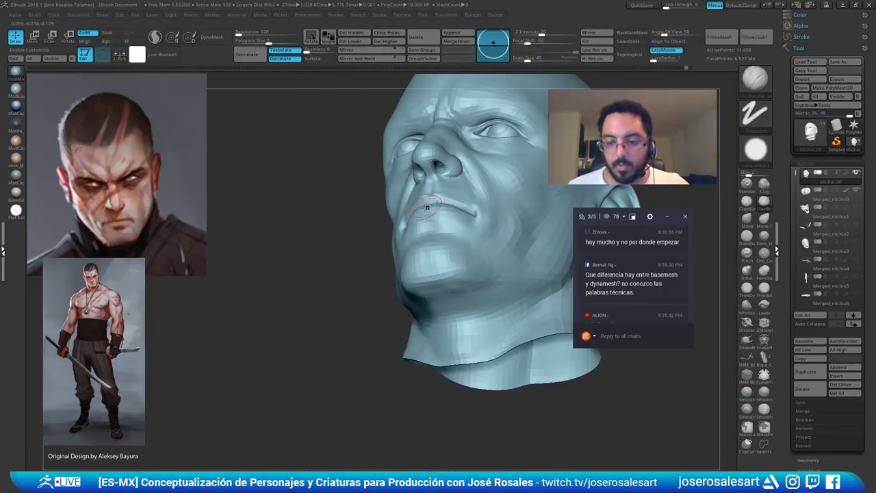
{"action": "right_click_drag", "start_coordinate": [388, 246], "coordinate": [424, 222]}
{"action": "left_click_drag", "start_coordinate": [460, 253], "coordinate": [448, 256], "text": "shift"}
{"action": "right_click_drag", "start_coordinate": [448, 256], "coordinate": [460, 253]}
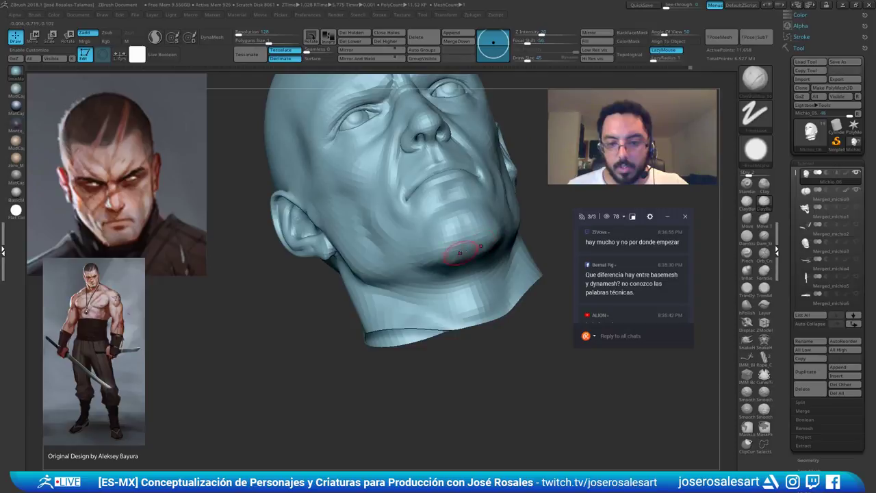
Raise the head by one subdivision level and switch to the Move brush
{"action": "key", "text": "d"}
{"action": "right_click_drag", "start_coordinate": [386, 283], "coordinate": [426, 237]}
{"action": "right_click_drag", "start_coordinate": [426, 237], "coordinate": [469, 254], "text": "alt"}
{"action": "key", "text": "b"}
{"action": "key", "text": "m"}
{"action": "key", "text": "v"}
Drop the head two subdivision levels to work on the jaw's overall shape, and raise it by one again
{"action": "right_click_drag", "start_coordinate": [391, 245], "coordinate": [402, 264], "text": "ctrl"}
{"action": "key", "text": "shift+d"}
{"action": "key", "text": "shift+d"}
{"action": "mouse_move", "coordinate": [312, 273]}
{"action": "right_mouse_down"}
{"action": "mouse_move", "coordinate": [367, 279]}
{"action": "mouse_move", "coordinate": [342, 267]}
{"action": "right_mouse_up"}
{"action": "key", "text": "space"}
{"action": "key", "text": "d"}
Select the ClayBuildup brush, set its Draw Size to 58 and sculpt the side of the jaw
{"action": "key", "text": "b"}
{"action": "key", "text": "c"}
{"action": "key", "text": "b"}
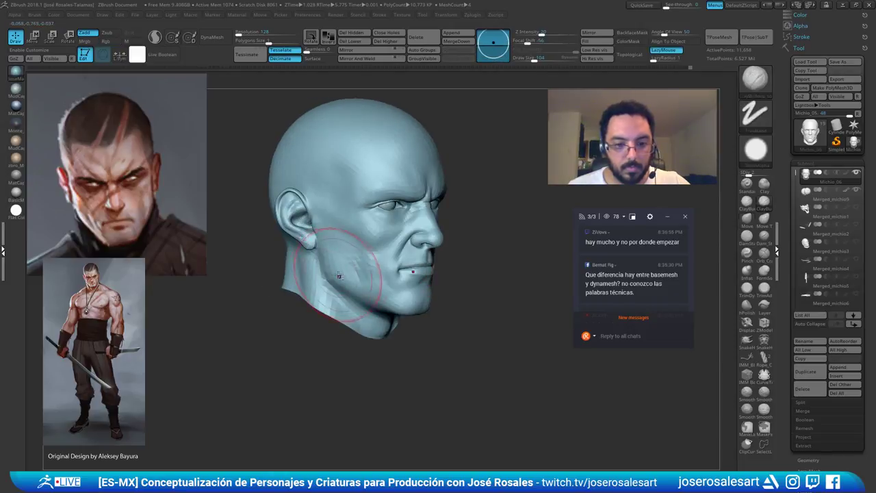
{"action": "key", "text": "s"}
{"action": "key", "text": "s"}
{"action": "mouse_move", "coordinate": [335, 268]}
{"action": "left_mouse_down"}
{"action": "mouse_move", "coordinate": [364, 297]}
{"action": "mouse_move", "coordinate": [363, 287]}
{"action": "left_mouse_up"}
{"action": "right_click_drag", "start_coordinate": [385, 279], "coordinate": [352, 275]}
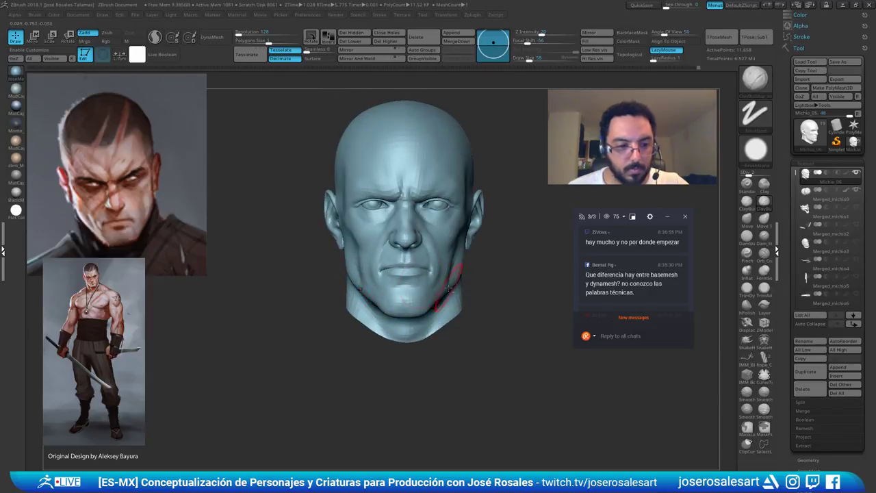
Examine the jaw and overall head proportions from the front
{"action": "right_click_drag", "start_coordinate": [449, 289], "coordinate": [447, 314], "text": "ctrl"}
{"action": "mouse_move", "coordinate": [446, 314]}
{"action": "right_mouse_down"}
{"action": "mouse_move", "coordinate": [354, 308]}
{"action": "mouse_move", "coordinate": [458, 296]}
{"action": "mouse_move", "coordinate": [397, 255]}
{"action": "right_mouse_up"}
{"action": "right_click_drag", "start_coordinate": [472, 220], "coordinate": [510, 199]}
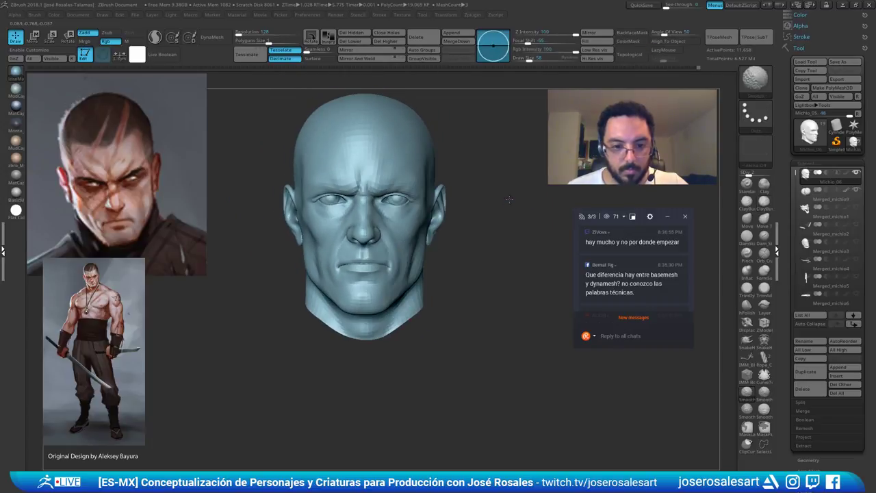
{"action": "mouse_move", "coordinate": [457, 180]}
{"action": "right_mouse_down", "text": "alt"}
{"action": "mouse_move", "coordinate": [465, 202]}
{"action": "mouse_move", "coordinate": [460, 186]}
{"action": "right_mouse_up", "text": "alt"}
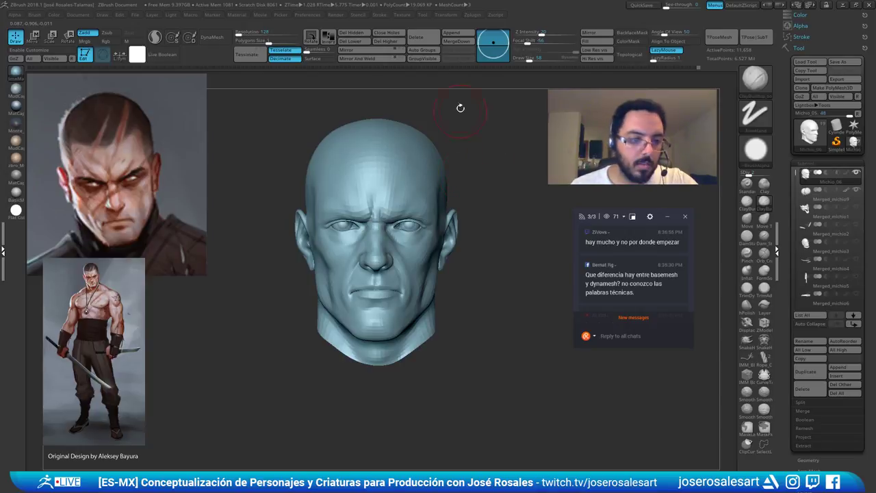
{"action": "right_click_drag", "start_coordinate": [460, 108], "coordinate": [469, 113]}
{"action": "right_click_drag", "start_coordinate": [438, 199], "coordinate": [350, 270], "text": "ctrl"}
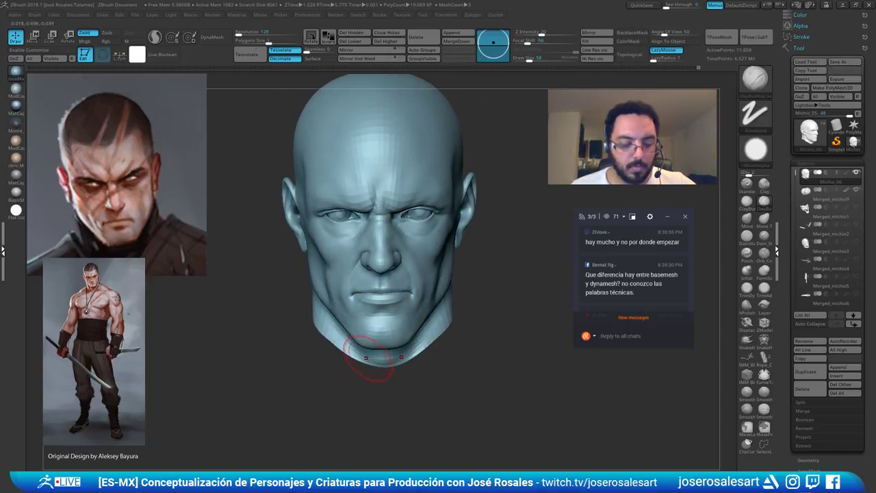
Switch to the Move brush, enlarge its Draw Size to 118 and reshape the chin and front of the neck
{"action": "key", "text": "b"}
{"action": "key", "text": "m"}
{"action": "key", "text": "v"}
{"action": "key", "text": "s"}
{"action": "left_click_drag", "start_coordinate": [374, 349], "coordinate": [418, 349]}
{"action": "right_click_drag", "start_coordinate": [322, 334], "coordinate": [399, 335]}
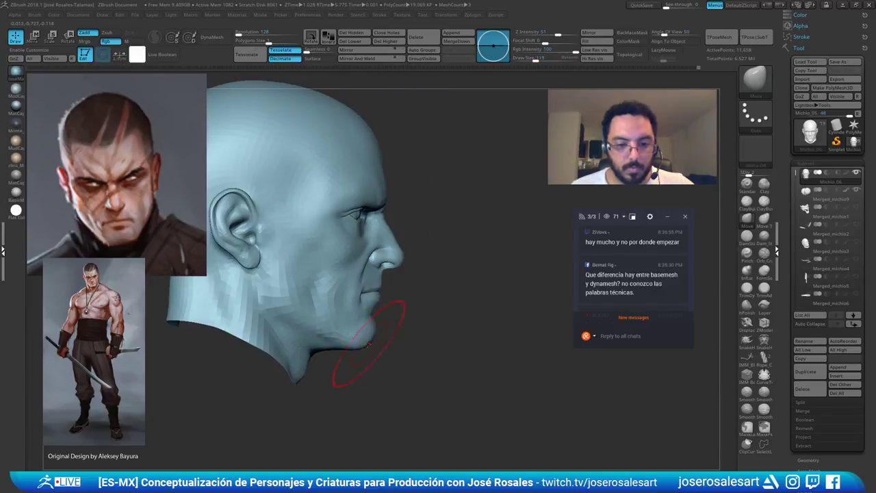
{"action": "right_click_drag", "start_coordinate": [384, 328], "coordinate": [327, 318]}
Set the Move brush's Draw Size to 95 and adjust the jaw and neck outline
{"action": "key", "text": "s"}
{"action": "left_click_drag", "start_coordinate": [379, 333], "coordinate": [363, 333]}
{"action": "right_click_drag", "start_coordinate": [363, 333], "coordinate": [363, 345]}
{"action": "mouse_move", "coordinate": [363, 345]}
{"action": "right_mouse_down", "text": "ctrl"}
{"action": "mouse_move", "coordinate": [370, 328]}
{"action": "mouse_move", "coordinate": [376, 340]}
{"action": "mouse_move", "coordinate": [361, 332]}
{"action": "right_mouse_up", "text": "ctrl"}
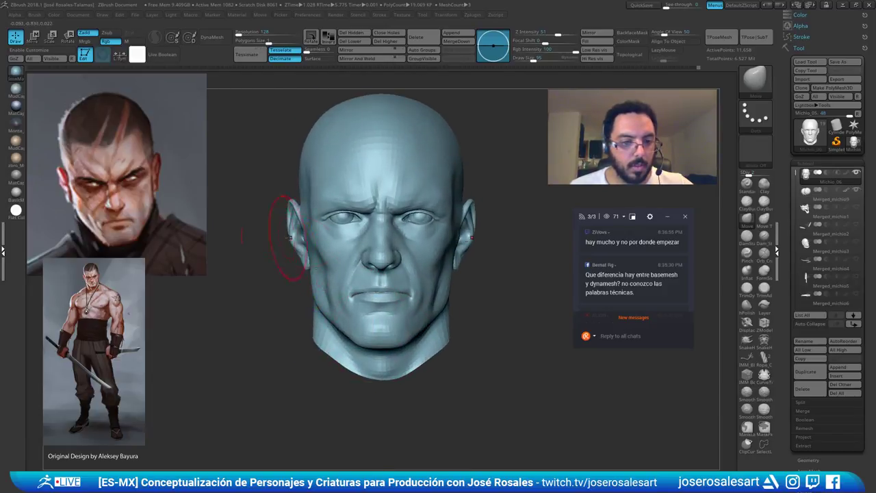
Enlarge the Move brush and reshape the skull around the ears from behind
{"action": "key", "text": "p"}
{"action": "mouse_move", "coordinate": [391, 130]}
{"action": "right_mouse_down"}
{"action": "mouse_move", "coordinate": [442, 176]}
{"action": "mouse_move", "coordinate": [421, 255]}
{"action": "right_mouse_up"}
{"action": "key", "text": "shift+s"}
{"action": "right_click_drag", "start_coordinate": [338, 241], "coordinate": [411, 195], "text": "alt"}
{"action": "right_click_drag", "start_coordinate": [362, 248], "coordinate": [302, 315]}
{"action": "right_click_drag", "start_coordinate": [257, 294], "coordinate": [300, 300], "text": "alt"}
{"action": "left_click_drag", "start_coordinate": [292, 296], "coordinate": [284, 294]}
{"action": "key", "text": "bracketright"}
{"action": "key", "text": "bracketright"}
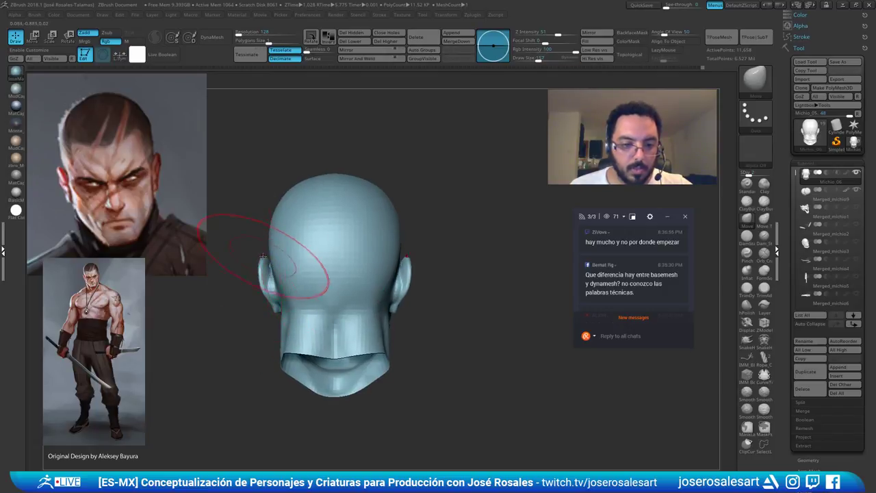
{"action": "left_click_drag", "start_coordinate": [274, 240], "coordinate": [278, 218]}
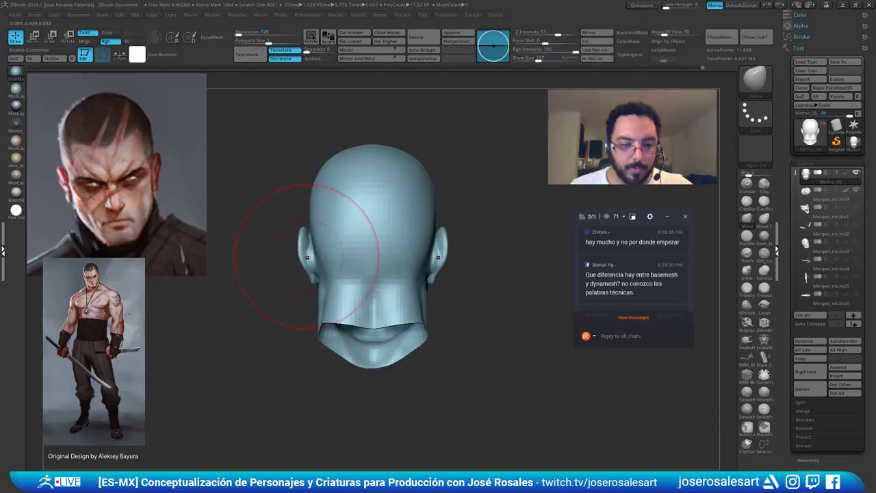
Reduce the Move brush's Draw Size to 77 and examine the ear and the skull behind it up close
{"action": "key", "text": "s"}
{"action": "left_click_drag", "start_coordinate": [307, 256], "coordinate": [306, 256]}
{"action": "mouse_move", "coordinate": [307, 256]}
{"action": "right_mouse_down", "text": "ctrl"}
{"action": "mouse_move", "coordinate": [343, 254]}
{"action": "mouse_move", "coordinate": [329, 239]}
{"action": "mouse_move", "coordinate": [322, 260]}
{"action": "mouse_move", "coordinate": [258, 203]}
{"action": "mouse_move", "coordinate": [456, 242]}
{"action": "mouse_move", "coordinate": [244, 191]}
{"action": "right_mouse_up", "text": "ctrl"}
{"action": "key", "text": "s"}
{"action": "right_click_drag", "start_coordinate": [377, 244], "coordinate": [387, 241]}
{"action": "left_click_drag", "start_coordinate": [387, 241], "coordinate": [393, 264], "text": "shift"}
{"action": "right_click_drag", "start_coordinate": [387, 247], "coordinate": [493, 231]}
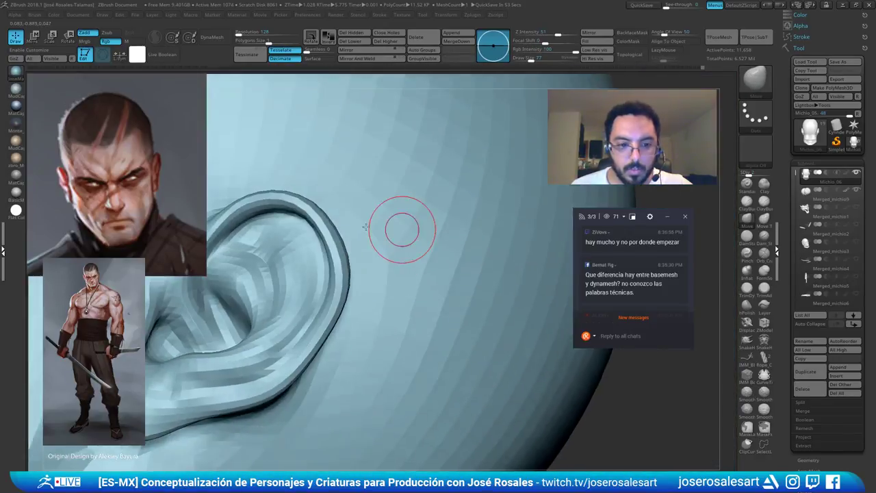
{"action": "right_click_drag", "start_coordinate": [365, 227], "coordinate": [356, 178], "text": "ctrl"}
{"action": "right_click_drag", "start_coordinate": [411, 217], "coordinate": [321, 235], "text": "shift"}
Resize the Move brush and adjust the side of the skull above the ear from behind
{"action": "key", "text": "s"}
{"action": "left_click_drag", "start_coordinate": [359, 222], "coordinate": [362, 223]}
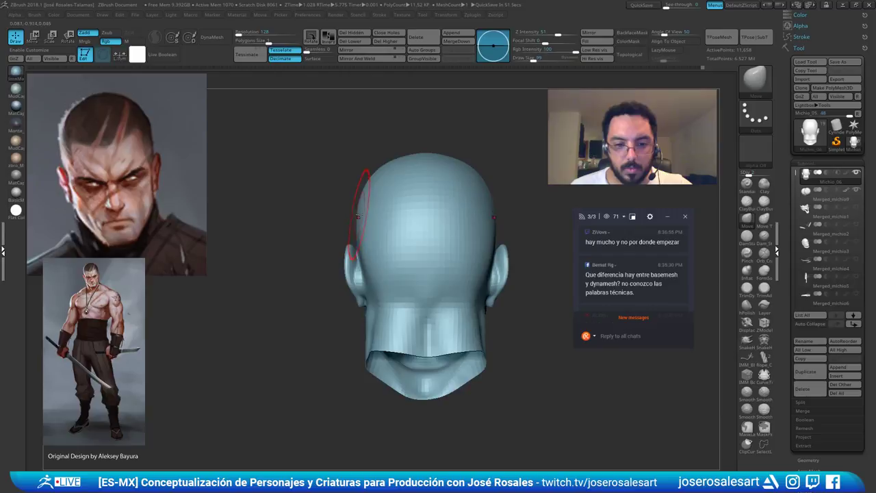
{"action": "right_click_drag", "start_coordinate": [361, 204], "coordinate": [457, 215]}
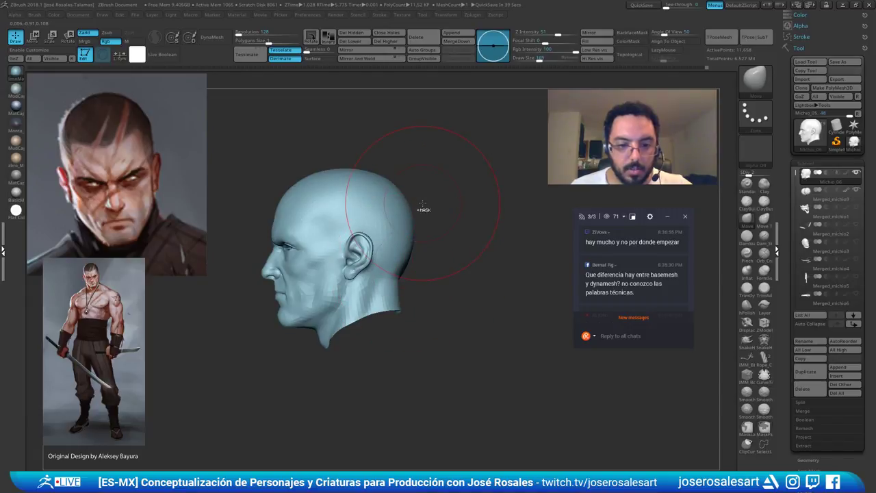
Set the Move brush's Draw Size to 135, adjust the top of the skull in profile and check the front
{"action": "key", "text": "s"}
{"action": "left_click_drag", "start_coordinate": [420, 207], "coordinate": [416, 206]}
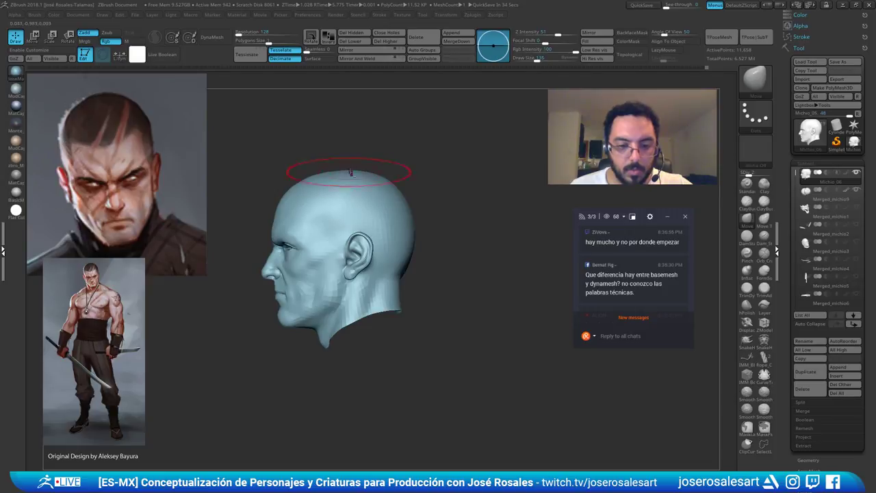
{"action": "right_click_drag", "start_coordinate": [336, 180], "coordinate": [332, 154], "text": "ctrl"}
{"action": "mouse_move", "coordinate": [301, 189]}
{"action": "right_mouse_down", "text": "shift"}
{"action": "mouse_move", "coordinate": [348, 206]}
{"action": "mouse_move", "coordinate": [411, 210]}
{"action": "right_mouse_up", "text": "shift"}
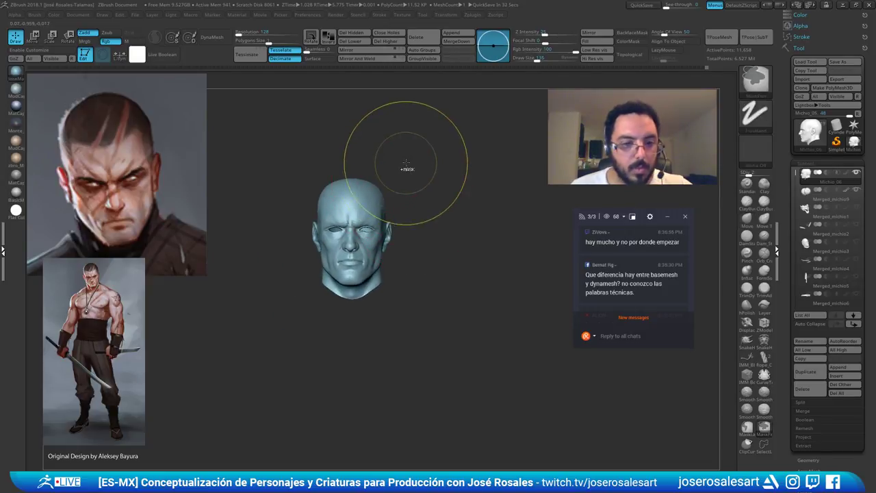
{"action": "mouse_move", "coordinate": [427, 143]}
{"action": "right_mouse_down", "text": "ctrl"}
{"action": "mouse_move", "coordinate": [408, 184]}
{"action": "mouse_move", "coordinate": [424, 195]}
{"action": "mouse_move", "coordinate": [389, 222]}
{"action": "right_mouse_up", "text": "ctrl"}
Switch to the ClayBuildup brush at a Draw Size of 104 and work over the forehead and cranium
{"action": "key", "text": "b"}
{"action": "key", "text": "c"}
{"action": "key", "text": "b"}
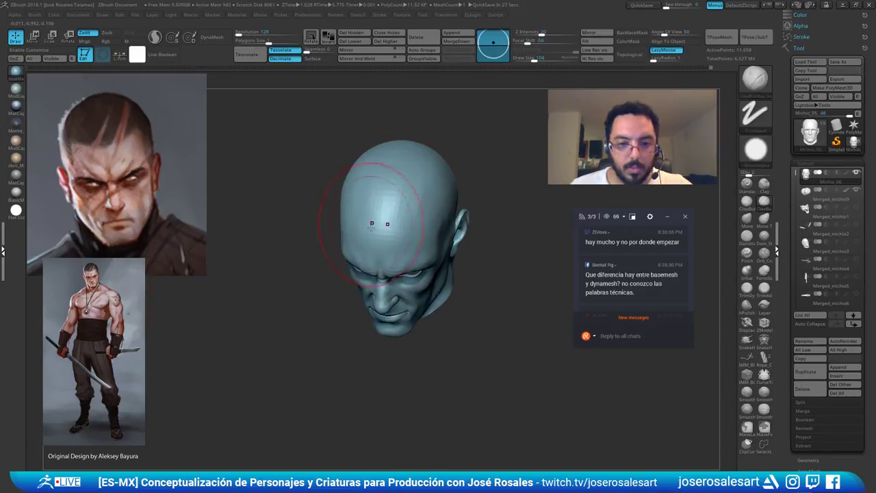
{"action": "right_click_drag", "start_coordinate": [399, 167], "coordinate": [449, 205]}
{"action": "right_click_drag", "start_coordinate": [448, 205], "coordinate": [450, 193], "text": "alt"}
{"action": "left_click_drag", "start_coordinate": [449, 192], "coordinate": [463, 235]}
{"action": "right_click_drag", "start_coordinate": [352, 261], "coordinate": [333, 222], "text": "ctrl"}
{"action": "right_click_drag", "start_coordinate": [454, 228], "coordinate": [445, 279], "text": "ctrl"}
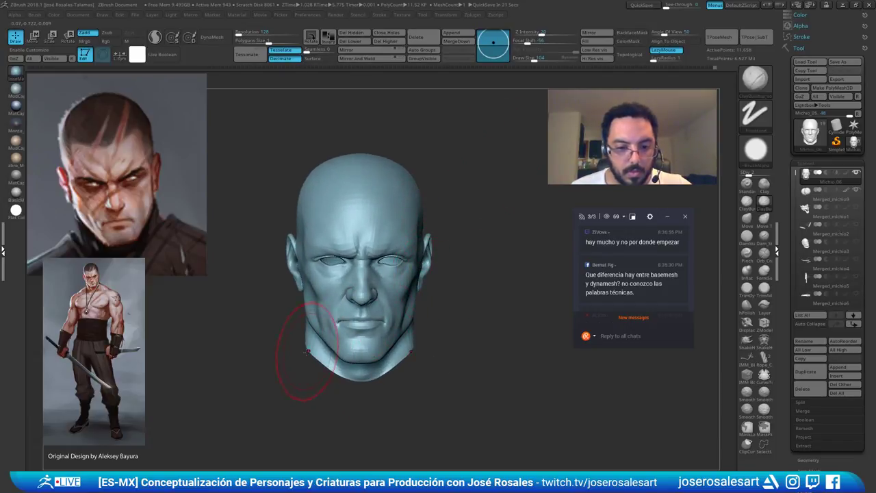
{"action": "mouse_move", "coordinate": [279, 332]}
{"action": "right_mouse_down", "text": "ctrl"}
{"action": "mouse_move", "coordinate": [290, 330]}
{"action": "mouse_move", "coordinate": [282, 270]}
{"action": "right_mouse_up", "text": "ctrl"}
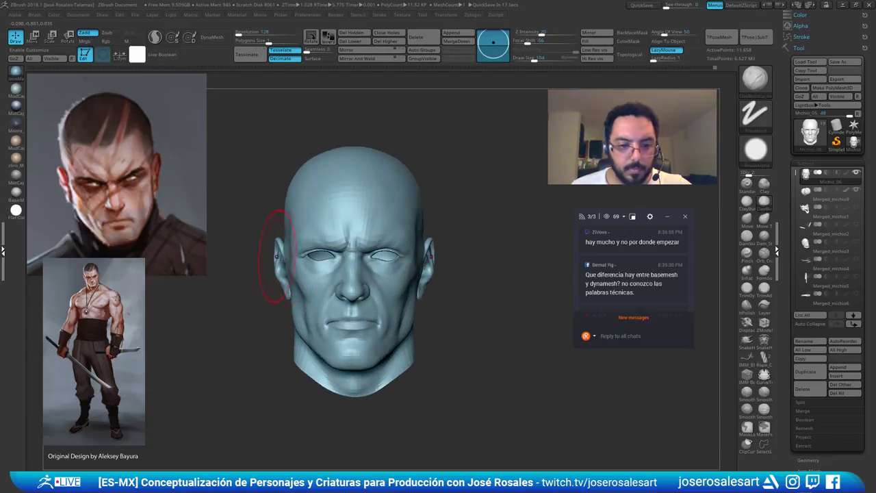
Frame the head, switch to the Move brush and adjust the upper edge of the ears
{"action": "key", "text": "f"}
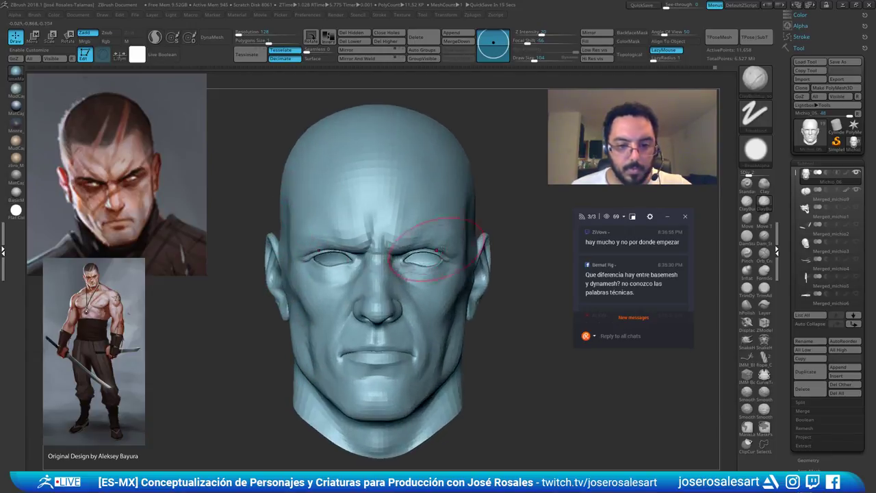
{"action": "key", "text": "b"}
{"action": "key", "text": "m"}
{"action": "key", "text": "v"}
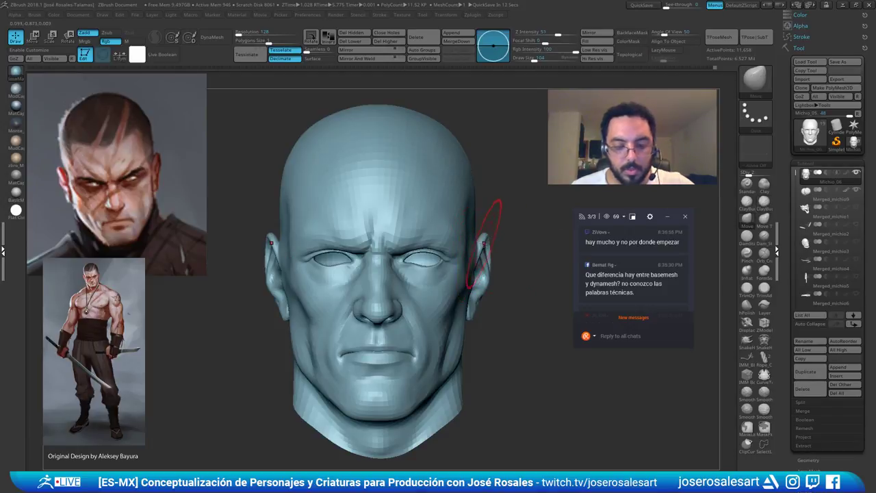
{"action": "left_click_drag", "start_coordinate": [493, 239], "coordinate": [494, 241]}
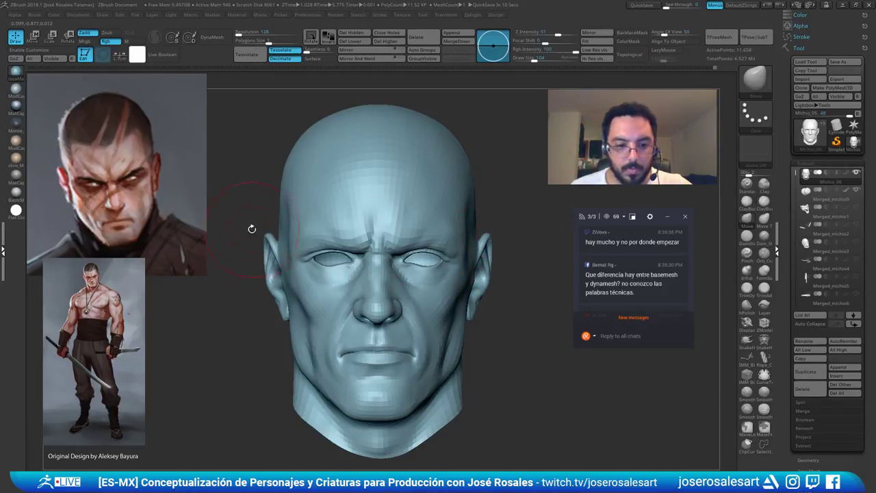
Zoom in on the head, switch to the Move Topological brush and adjust the side of the skull above the ear
{"action": "right_click_drag", "start_coordinate": [270, 234], "coordinate": [282, 239], "text": "ctrl"}
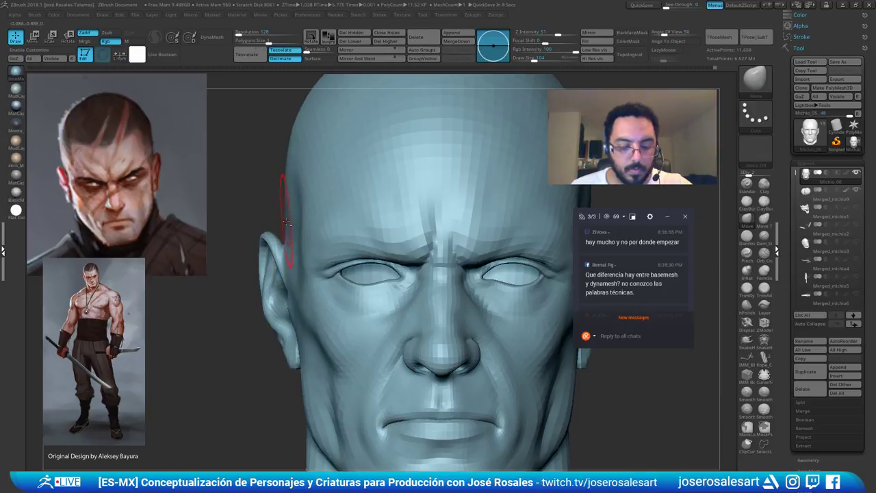
{"action": "key", "text": "b"}
{"action": "key", "text": "m"}
{"action": "key", "text": "t"}
{"action": "key", "text": "s"}
{"action": "left_click_drag", "start_coordinate": [285, 230], "coordinate": [290, 230]}
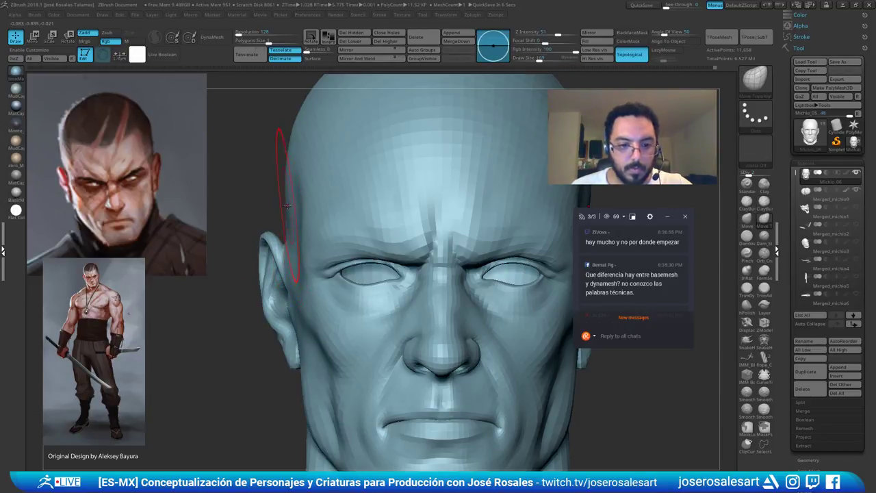
Switch to the ClayBuildup brush, reduce its Draw Size to 73 and work over the temple and side of the head
{"action": "mouse_move", "coordinate": [289, 204]}
{"action": "right_mouse_down", "text": "ctrl"}
{"action": "mouse_move", "coordinate": [279, 194]}
{"action": "mouse_move", "coordinate": [285, 236]}
{"action": "right_mouse_up", "text": "ctrl"}
{"action": "right_click_drag", "start_coordinate": [285, 236], "coordinate": [367, 226], "text": "alt"}
{"action": "key", "text": "b"}
{"action": "key", "text": "c"}
{"action": "key", "text": "b"}
{"action": "key", "text": "s"}
{"action": "left_click_drag", "start_coordinate": [471, 229], "coordinate": [467, 229]}
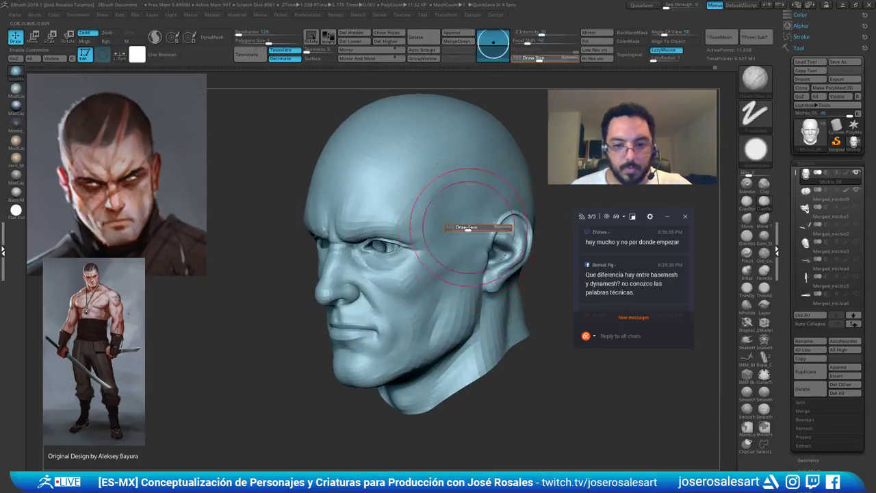
{"action": "right_click_drag", "start_coordinate": [511, 193], "coordinate": [437, 225], "text": "alt"}
{"action": "key", "text": "s"}
{"action": "left_click_drag", "start_coordinate": [437, 226], "coordinate": [435, 226]}
{"action": "mouse_move", "coordinate": [443, 220]}
{"action": "right_mouse_down"}
{"action": "mouse_move", "coordinate": [396, 247]}
{"action": "mouse_move", "coordinate": [436, 245]}
{"action": "right_mouse_up"}
{"action": "mouse_move", "coordinate": [388, 261]}
{"action": "right_mouse_down", "text": "shift"}
{"action": "mouse_move", "coordinate": [398, 232]}
{"action": "mouse_move", "coordinate": [470, 210]}
{"action": "mouse_move", "coordinate": [438, 227]}
{"action": "mouse_move", "coordinate": [462, 210]}
{"action": "mouse_move", "coordinate": [457, 226]}
{"action": "mouse_move", "coordinate": [456, 219]}
{"action": "mouse_move", "coordinate": [470, 225]}
{"action": "mouse_move", "coordinate": [440, 248]}
{"action": "mouse_move", "coordinate": [370, 260]}
{"action": "mouse_move", "coordinate": [431, 262]}
{"action": "mouse_move", "coordinate": [441, 198]}
{"action": "mouse_move", "coordinate": [468, 227]}
{"action": "mouse_move", "coordinate": [483, 266]}
{"action": "right_mouse_up", "text": "shift"}
Unhide the rest of the body and leave a snapshot of it on the canvas beside the live model
{"action": "left_click", "coordinate": [497, 245], "text": "ctrl+shift"}
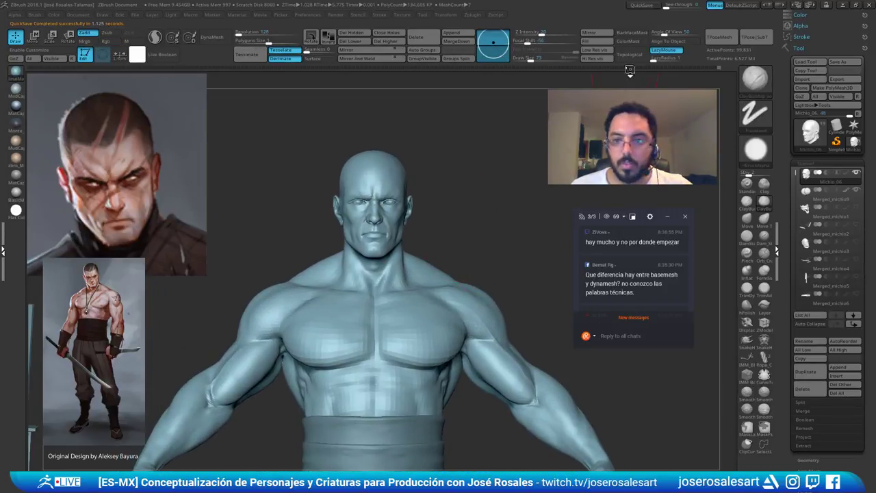
{"action": "right_click_drag", "start_coordinate": [482, 130], "coordinate": [570, 230], "text": "alt"}
{"action": "key", "text": "shift+s"}
{"action": "right_click_drag", "start_coordinate": [480, 239], "coordinate": [310, 230], "text": "alt"}
Compare the snapshot with an earlier undo history state, return to the latest state and clear the snapshot from the canvas
{"action": "left_click_drag", "start_coordinate": [716, 68], "coordinate": [641, 69]}
{"action": "left_click", "coordinate": [651, 68], "text": "ctrl+shift"}
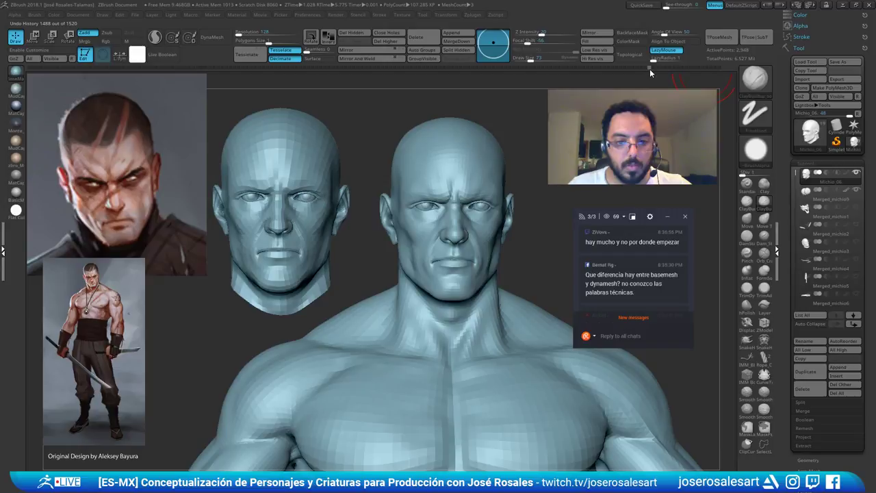
{"action": "left_click", "coordinate": [661, 71], "text": "ctrl+shift"}
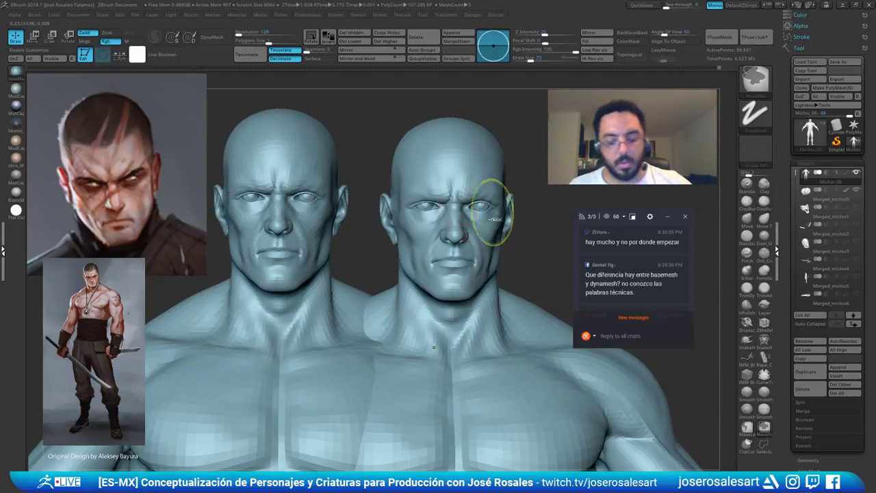
{"action": "key", "text": "ctrl+n"}
Switch to the Move brush, reduce its Draw Size to 90 and reshape the back of the skull in profile
{"action": "mouse_move", "coordinate": [376, 227]}
{"action": "left_mouse_down", "text": "alt"}
{"action": "mouse_move", "coordinate": [411, 276]}
{"action": "mouse_move", "coordinate": [395, 189]}
{"action": "left_mouse_up", "text": "alt"}
{"action": "key", "text": "b"}
{"action": "key", "text": "m"}
{"action": "key", "text": "v"}
{"action": "left_click_drag", "start_coordinate": [486, 195], "coordinate": [418, 192]}
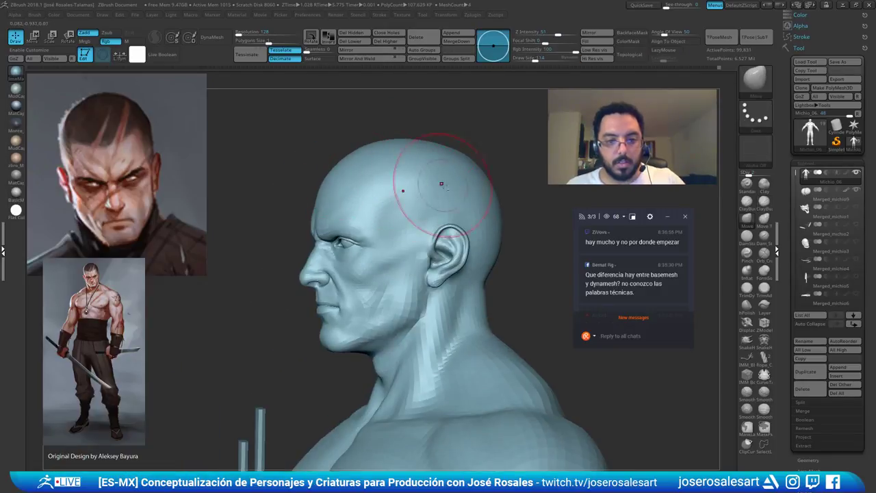
{"action": "right_click_drag", "start_coordinate": [436, 184], "coordinate": [415, 182]}
{"action": "key", "text": "s"}
{"action": "mouse_move", "coordinate": [484, 154]}
{"action": "left_mouse_down"}
{"action": "mouse_move", "coordinate": [494, 154]}
{"action": "mouse_move", "coordinate": [474, 151]}
{"action": "left_mouse_up"}
{"action": "key", "text": "s"}
{"action": "left_click_drag", "start_coordinate": [469, 152], "coordinate": [489, 166]}
{"action": "key", "text": "s"}
Switch to the ClayBuildup brush and work over the top and back of the cranium from several angles
{"action": "key", "text": "b"}
{"action": "key", "text": "c"}
{"action": "key", "text": "b"}
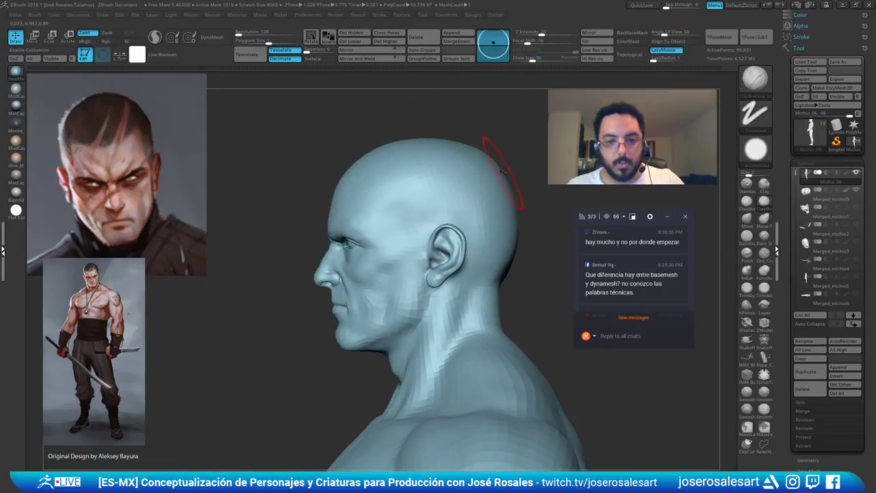
{"action": "right_click_drag", "start_coordinate": [505, 165], "coordinate": [482, 156]}
{"action": "right_click_drag", "start_coordinate": [482, 156], "coordinate": [473, 149], "text": "ctrl"}
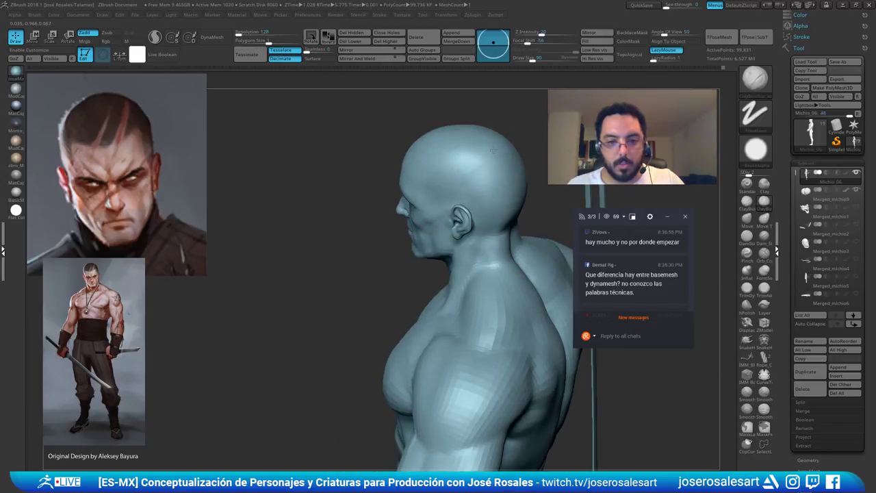
{"action": "mouse_move", "coordinate": [482, 191]}
{"action": "right_mouse_down"}
{"action": "mouse_move", "coordinate": [498, 165]}
{"action": "mouse_move", "coordinate": [484, 135]}
{"action": "right_mouse_up"}
{"action": "mouse_move", "coordinate": [418, 157]}
{"action": "right_mouse_down"}
{"action": "mouse_move", "coordinate": [443, 160]}
{"action": "mouse_move", "coordinate": [426, 177]}
{"action": "right_mouse_up"}
{"action": "right_click_drag", "start_coordinate": [472, 116], "coordinate": [406, 171]}
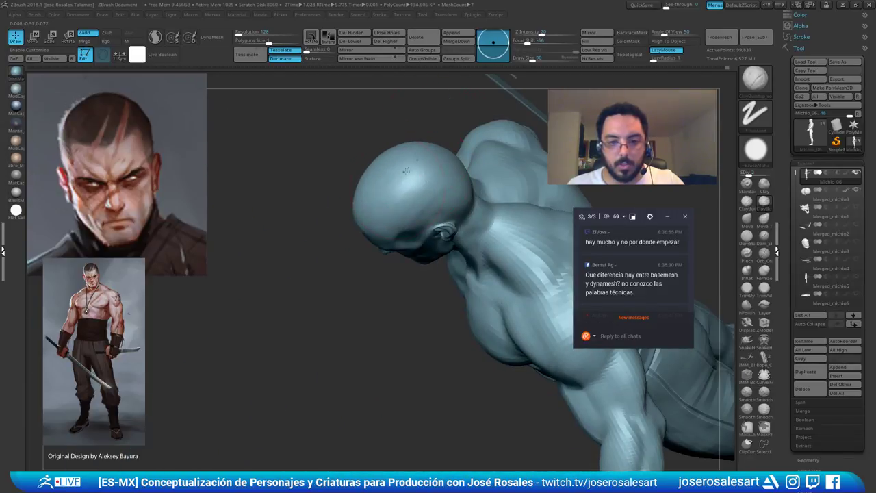
{"action": "mouse_move", "coordinate": [371, 198]}
{"action": "right_mouse_down"}
{"action": "mouse_move", "coordinate": [396, 183]}
{"action": "mouse_move", "coordinate": [373, 173]}
{"action": "mouse_move", "coordinate": [382, 151]}
{"action": "right_mouse_up"}
{"action": "right_click_drag", "start_coordinate": [361, 212], "coordinate": [468, 188], "text": "shift"}
Switch to the Move brush, resize it and adjust the side contour of the skull from the front
{"action": "key", "text": "b"}
{"action": "key", "text": "m"}
{"action": "key", "text": "v"}
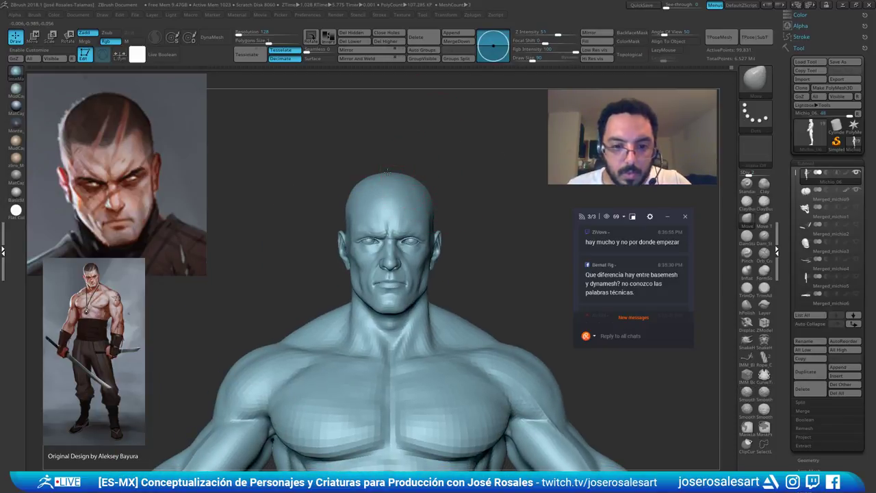
{"action": "key", "text": "s"}
{"action": "left_click_drag", "start_coordinate": [346, 203], "coordinate": [350, 203]}
{"action": "mouse_move", "coordinate": [344, 194]}
{"action": "right_mouse_down", "text": "ctrl"}
{"action": "mouse_move", "coordinate": [345, 231]}
{"action": "mouse_move", "coordinate": [381, 231]}
{"action": "right_mouse_up", "text": "ctrl"}
Switch to the ClayBuildup brush and build up the sides of the skull above both ears, checking from the front
{"action": "key", "text": "b"}
{"action": "key", "text": "c"}
{"action": "key", "text": "b"}
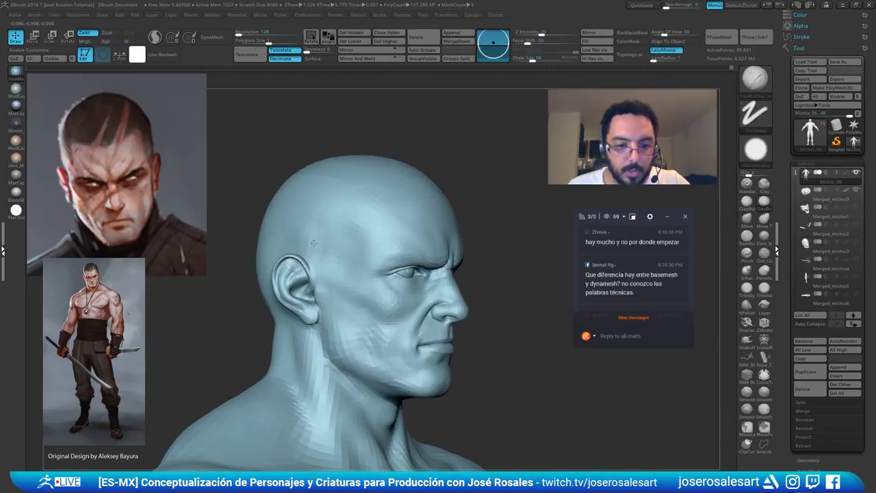
{"action": "right_click_drag", "start_coordinate": [336, 262], "coordinate": [313, 242], "text": "shift"}
{"action": "right_click_drag", "start_coordinate": [480, 128], "coordinate": [467, 184]}
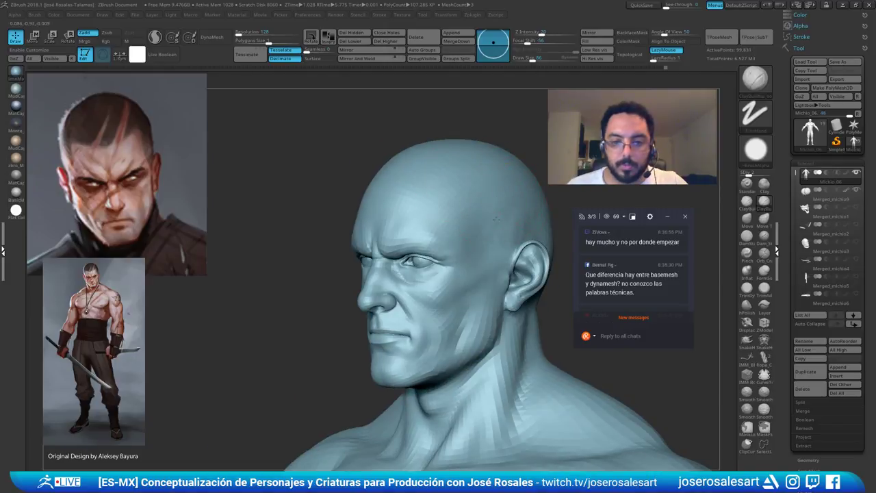
{"action": "mouse_move", "coordinate": [496, 235]}
{"action": "right_mouse_down"}
{"action": "mouse_move", "coordinate": [471, 210]}
{"action": "mouse_move", "coordinate": [489, 218]}
{"action": "mouse_move", "coordinate": [497, 206]}
{"action": "right_mouse_up"}
{"action": "mouse_move", "coordinate": [497, 205]}
{"action": "right_mouse_down"}
{"action": "mouse_move", "coordinate": [480, 197]}
{"action": "mouse_move", "coordinate": [508, 192]}
{"action": "right_mouse_up"}
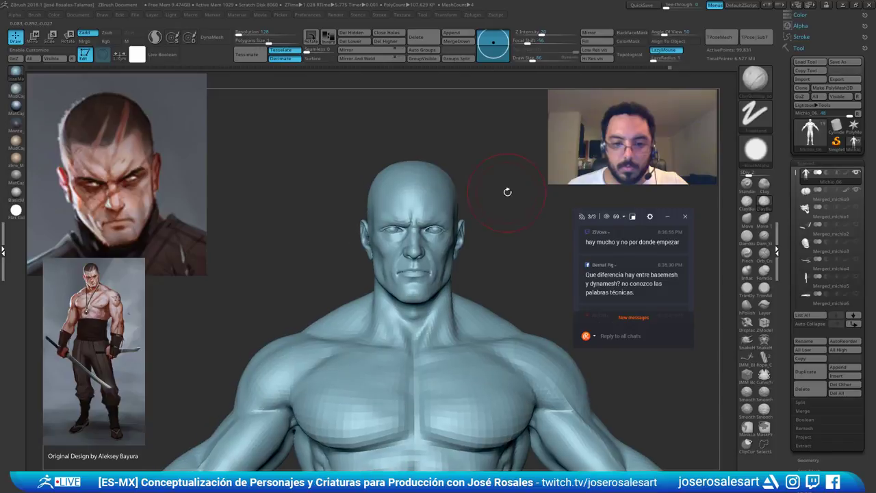
{"action": "right_click_drag", "start_coordinate": [494, 120], "coordinate": [503, 136], "text": "ctrl"}
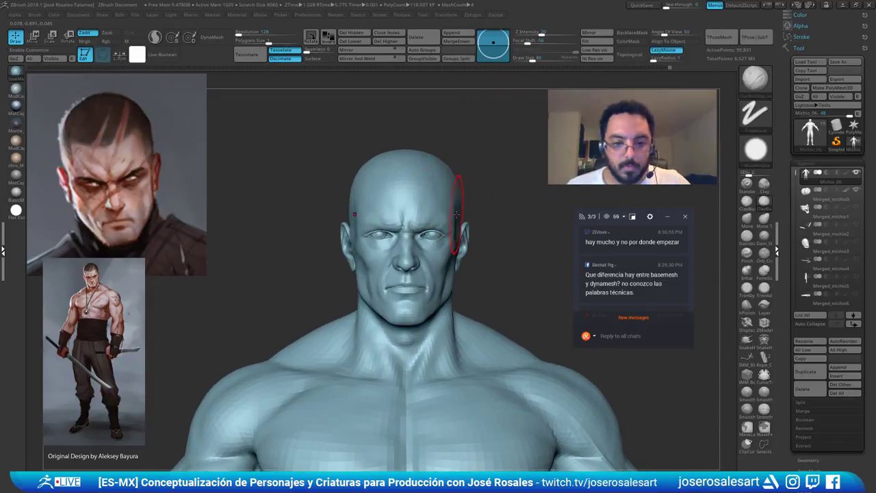
{"action": "mouse_move", "coordinate": [438, 226]}
{"action": "right_mouse_down", "text": "ctrl"}
{"action": "mouse_move", "coordinate": [413, 261]}
{"action": "mouse_move", "coordinate": [387, 241]}
{"action": "right_mouse_up", "text": "ctrl"}
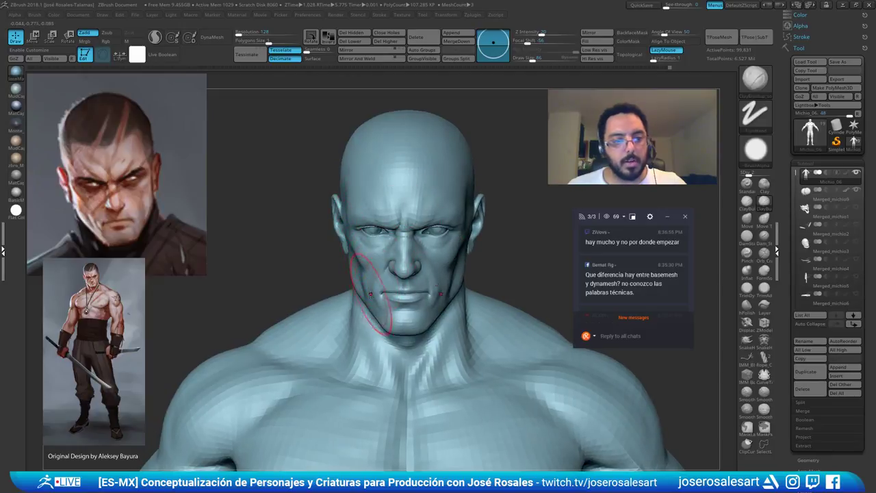
Switch to the Move brush and adjust the lower edge of the chin from a raised view, undoing the first attempt
{"action": "right_click_drag", "start_coordinate": [401, 274], "coordinate": [402, 251]}
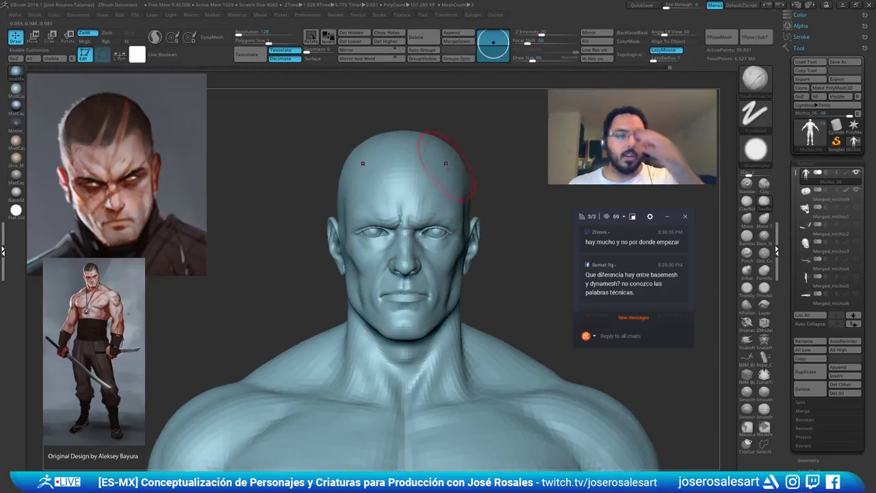
{"action": "right_click_drag", "start_coordinate": [501, 221], "coordinate": [503, 234], "text": "shift"}
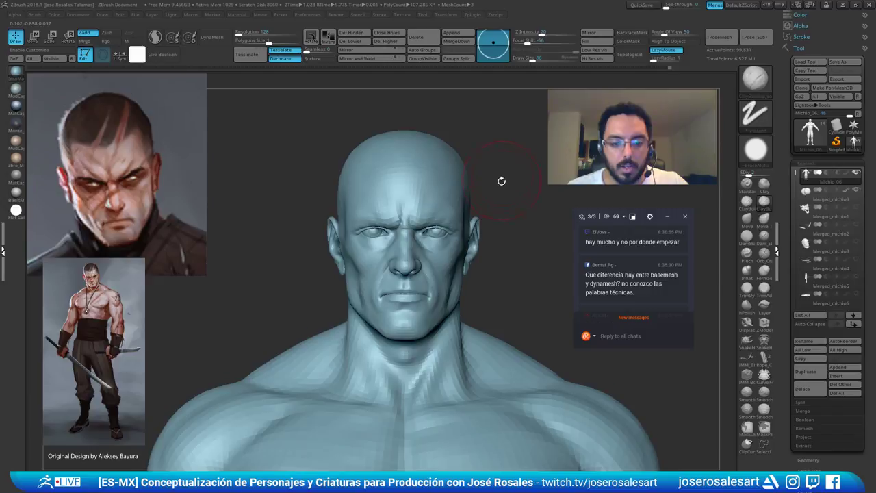
{"action": "mouse_move", "coordinate": [501, 180]}
{"action": "right_mouse_down"}
{"action": "mouse_move", "coordinate": [493, 219]}
{"action": "mouse_move", "coordinate": [520, 201]}
{"action": "right_mouse_up"}
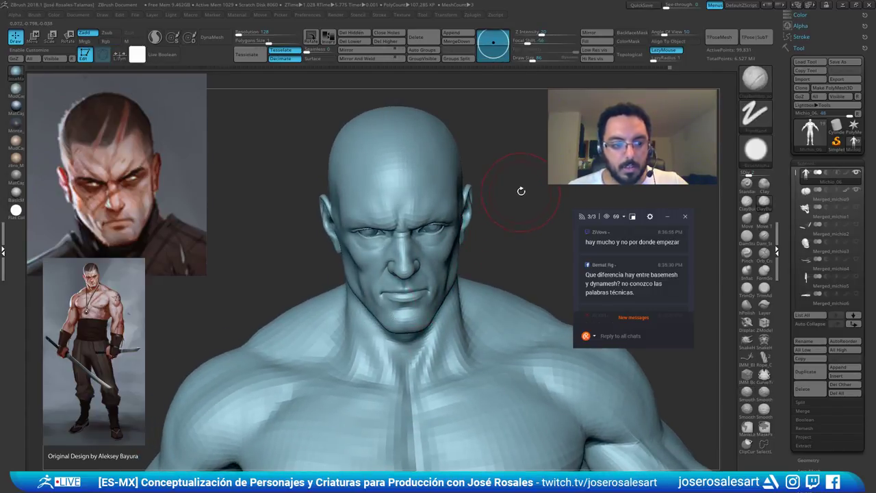
{"action": "key", "text": "b"}
{"action": "key", "text": "m"}
{"action": "key", "text": "v"}
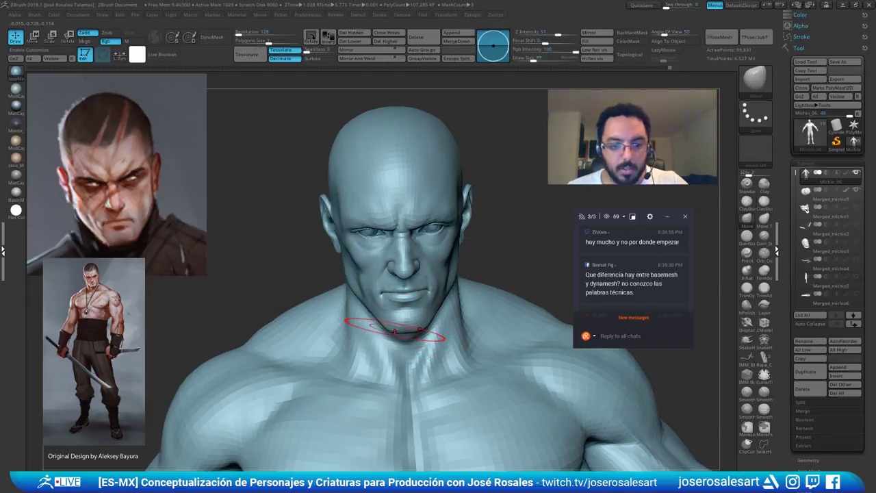
{"action": "left_click_drag", "start_coordinate": [392, 325], "coordinate": [393, 329]}
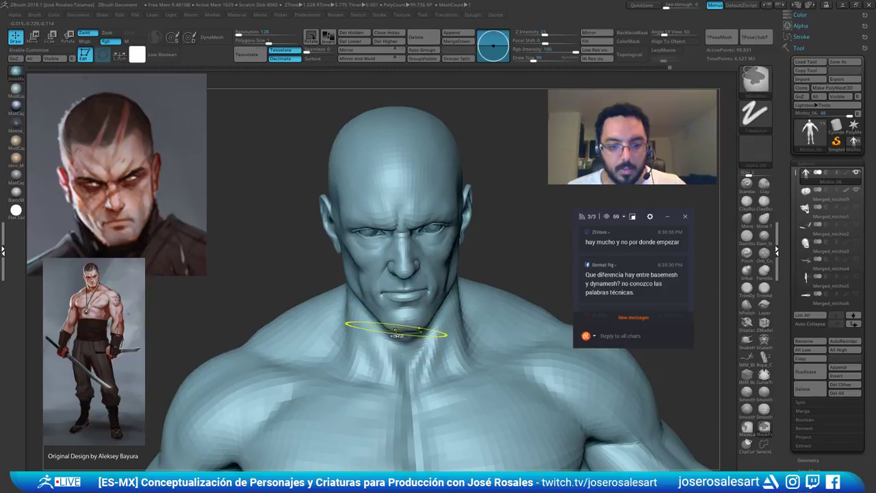
{"action": "key", "text": "ctrl+z"}
{"action": "key", "text": "ctrl+z"}
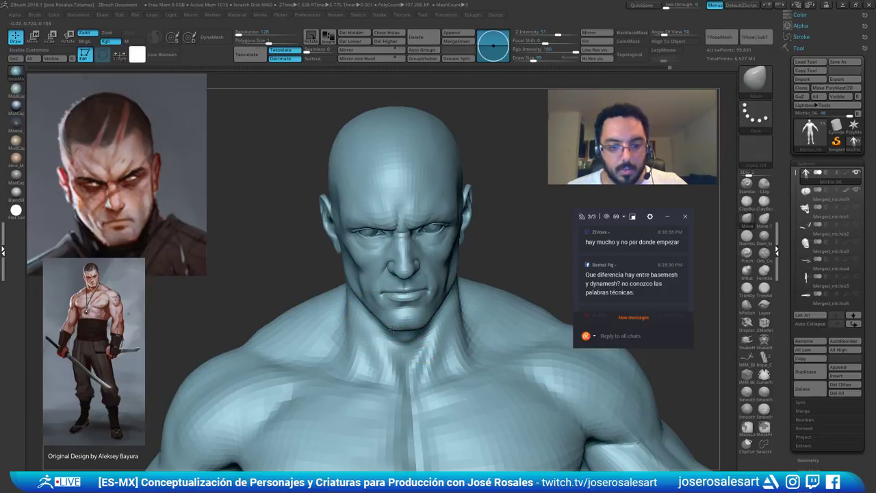
{"action": "left_click_drag", "start_coordinate": [392, 332], "coordinate": [393, 334]}
{"action": "right_click_drag", "start_coordinate": [365, 357], "coordinate": [364, 350]}
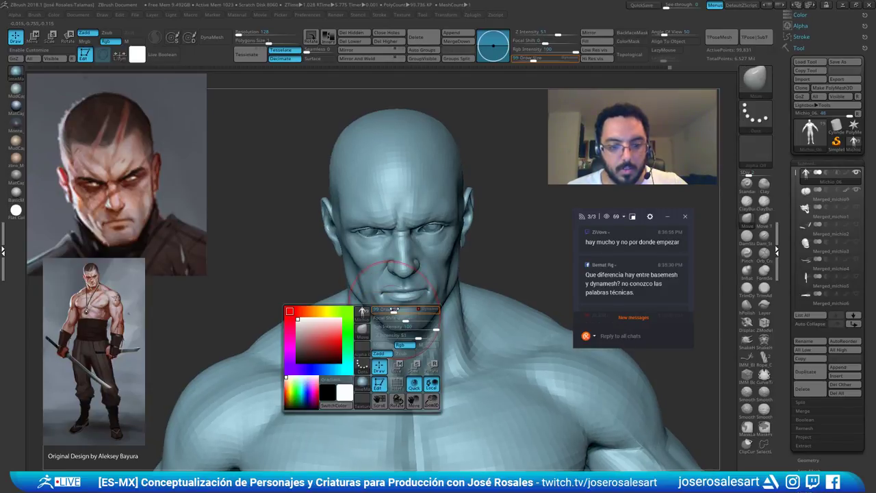
Undo the last Move edit, set the Draw Size to 73 and switch to the Move Topological brush for the lower face
{"action": "key", "text": "s"}
{"action": "left_click_drag", "start_coordinate": [397, 295], "coordinate": [386, 303]}
{"action": "key", "text": "ctrl+z"}
{"action": "key", "text": "b"}
{"action": "key", "text": "m"}
{"action": "key", "text": "t"}
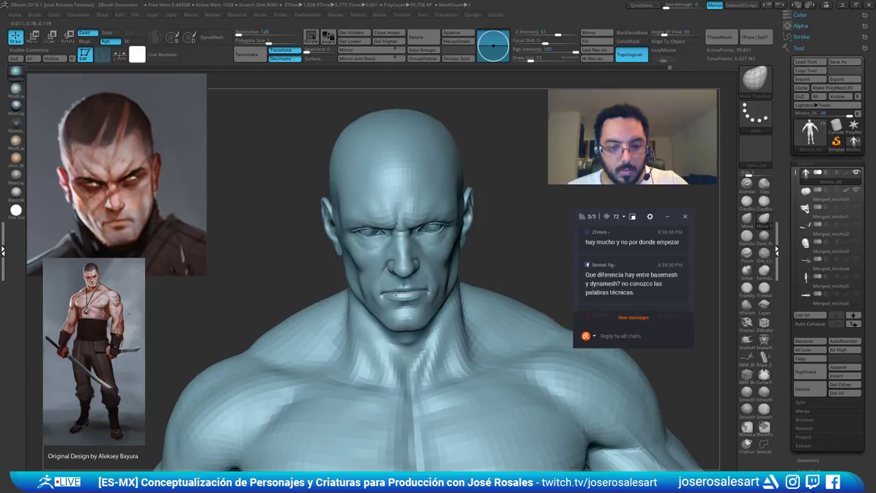
{"action": "right_click_drag", "start_coordinate": [394, 310], "coordinate": [398, 295]}
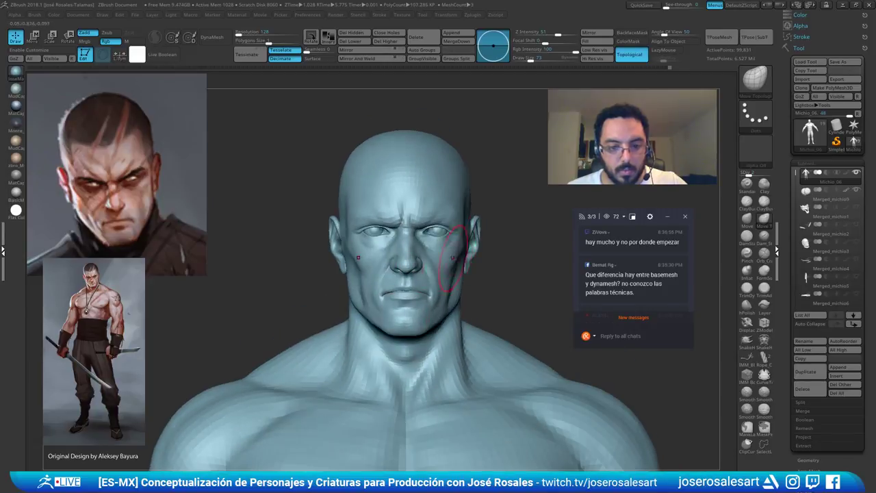
Enlarge the face reference in SpotLight and clear the larger image from behind it
{"action": "key", "text": "z"}
{"action": "key", "text": "ctrl+z"}
{"action": "key", "text": "z"}
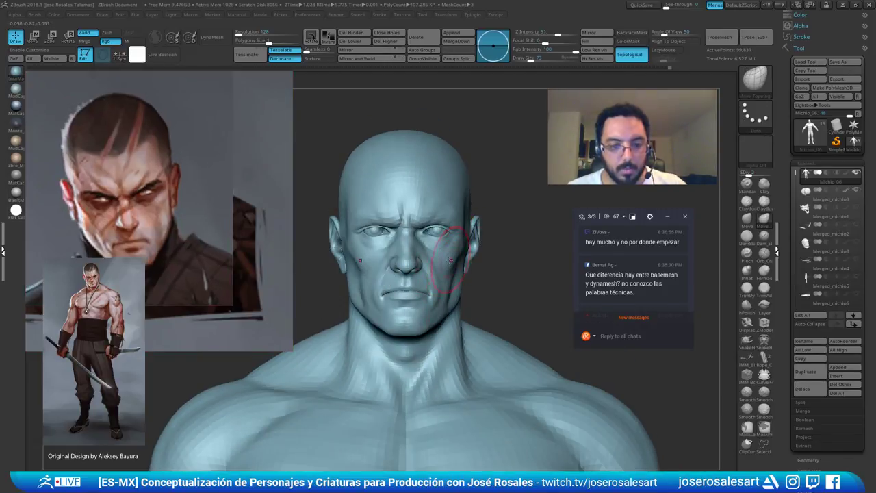
{"action": "key", "text": "z"}
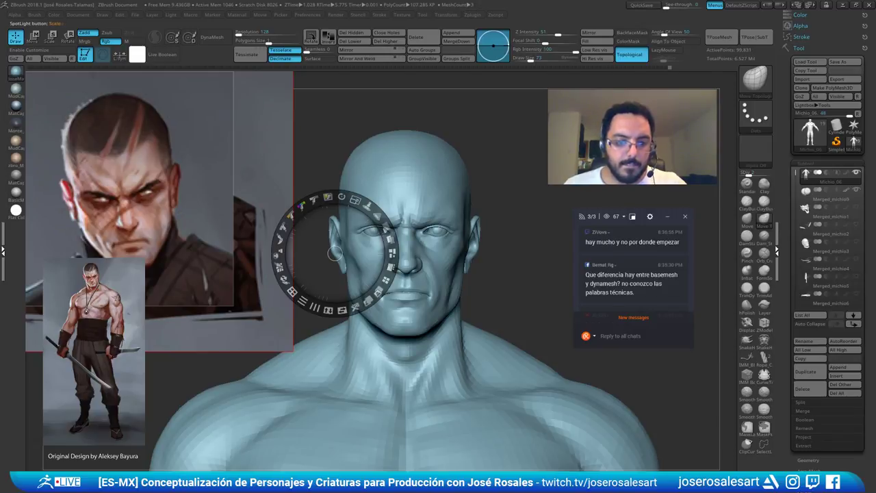
{"action": "left_click_drag", "start_coordinate": [334, 254], "coordinate": [266, 310]}
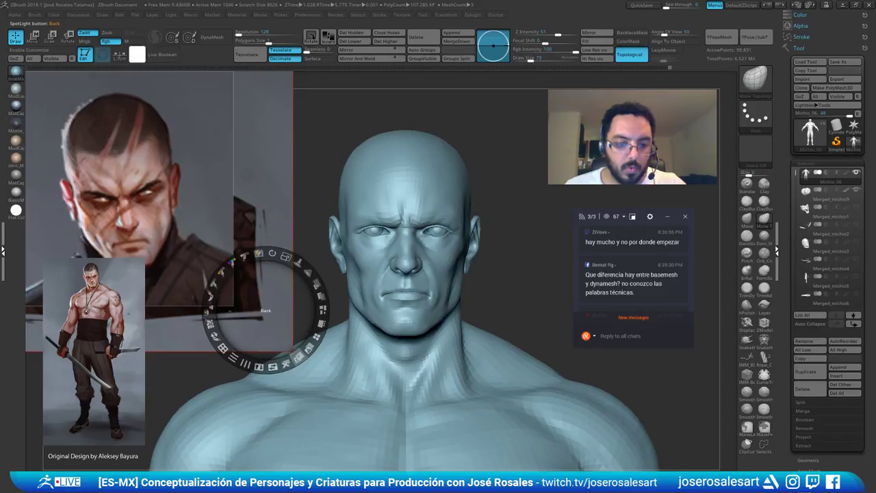
{"action": "left_click", "coordinate": [265, 310]}
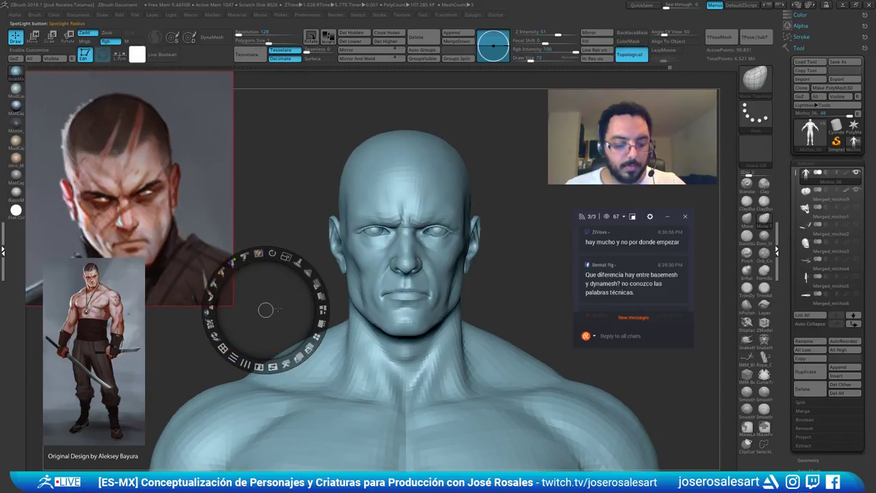
{"action": "key", "text": "z"}
Frame the face and raise the body one subdivision level, toggling to the lower level to compare
{"action": "mouse_move", "coordinate": [370, 193]}
{"action": "right_mouse_down", "text": "alt"}
{"action": "mouse_move", "coordinate": [437, 207]}
{"action": "mouse_move", "coordinate": [368, 165]}
{"action": "mouse_move", "coordinate": [391, 185]}
{"action": "right_mouse_up", "text": "alt"}
{"action": "mouse_move", "coordinate": [418, 257]}
{"action": "right_mouse_down", "text": "ctrl"}
{"action": "mouse_move", "coordinate": [392, 277]}
{"action": "mouse_move", "coordinate": [381, 271]}
{"action": "mouse_move", "coordinate": [490, 273]}
{"action": "mouse_move", "coordinate": [411, 272]}
{"action": "mouse_move", "coordinate": [386, 293]}
{"action": "mouse_move", "coordinate": [427, 290]}
{"action": "mouse_move", "coordinate": [389, 294]}
{"action": "mouse_move", "coordinate": [429, 285]}
{"action": "mouse_move", "coordinate": [388, 262]}
{"action": "mouse_move", "coordinate": [411, 255]}
{"action": "right_mouse_up", "text": "ctrl"}
{"action": "key", "text": "d"}
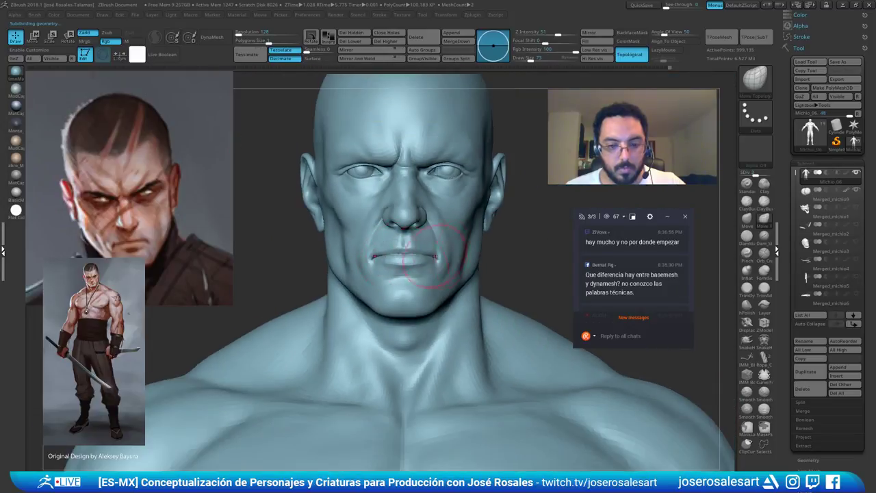
{"action": "key", "text": "shift+d"}
{"action": "right_click_drag", "start_coordinate": [466, 253], "coordinate": [494, 252]}
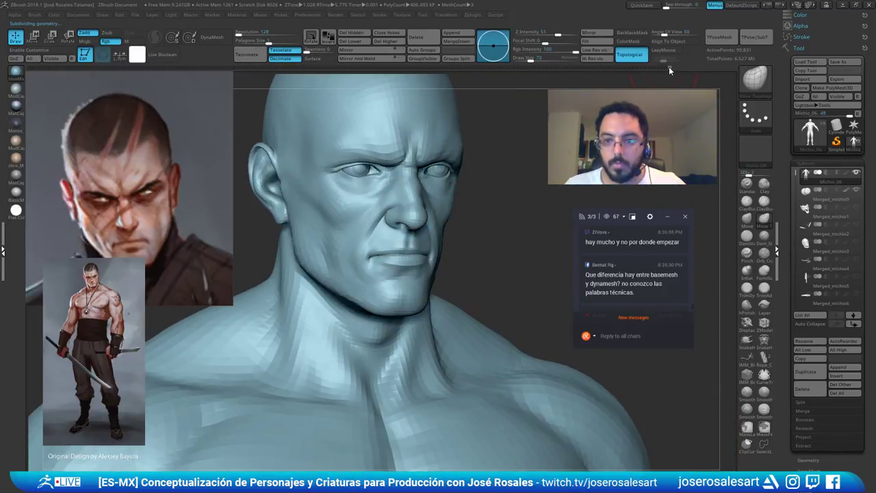
{"action": "key", "text": "d"}
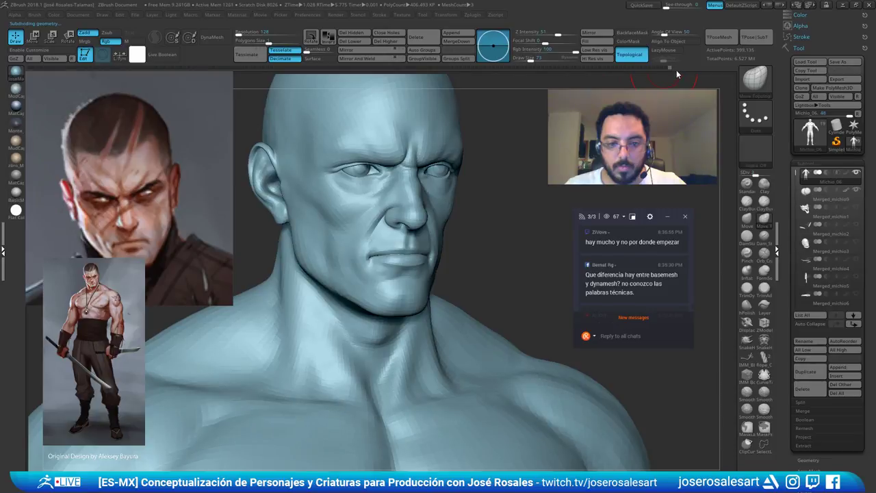
Adjust the corners of the mouth from the front with the Move Topological brush
{"action": "mouse_move", "coordinate": [548, 161]}
{"action": "right_mouse_down"}
{"action": "mouse_move", "coordinate": [508, 174]}
{"action": "mouse_move", "coordinate": [493, 199]}
{"action": "right_mouse_up"}
{"action": "left_click_drag", "start_coordinate": [349, 316], "coordinate": [360, 297]}
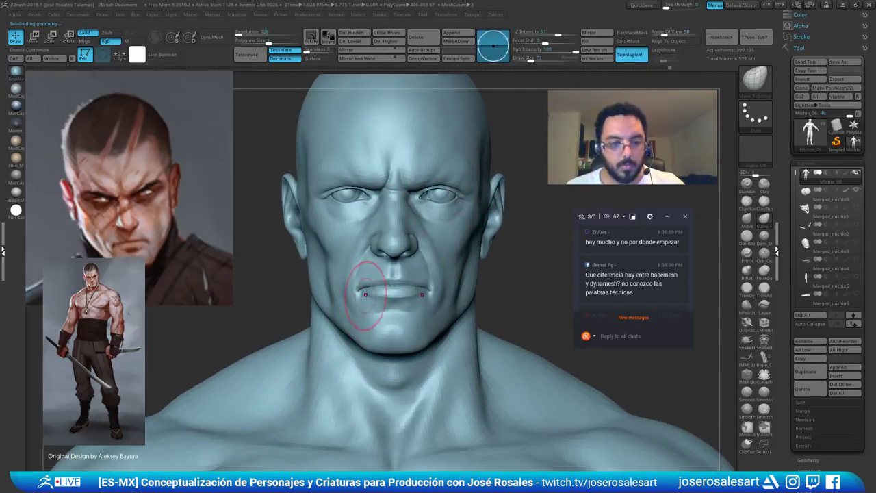
{"action": "mouse_move", "coordinate": [363, 294]}
{"action": "right_mouse_down"}
{"action": "mouse_move", "coordinate": [385, 317]}
{"action": "mouse_move", "coordinate": [390, 305]}
{"action": "mouse_move", "coordinate": [373, 288]}
{"action": "right_mouse_up"}
Reshape the corners of the mouth with the Move brush, reducing the Draw Size to 48
{"action": "key", "text": "b"}
{"action": "key", "text": "m"}
{"action": "key", "text": "v"}
{"action": "key", "text": "["}
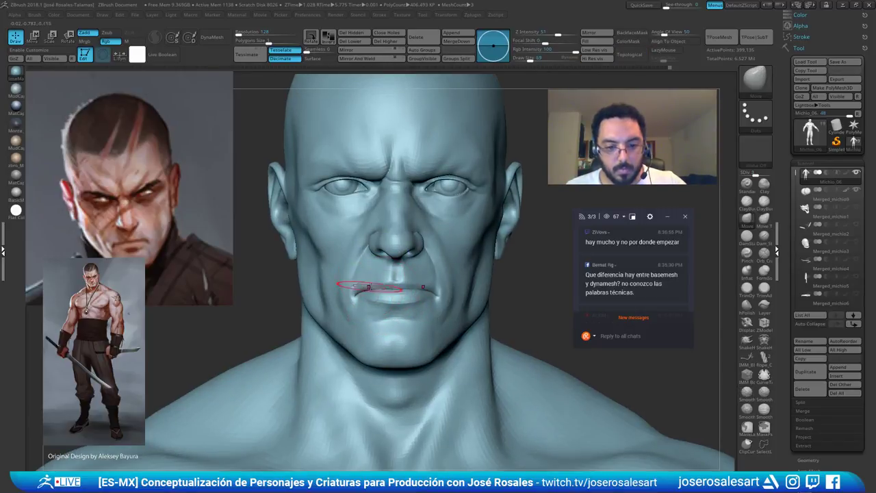
{"action": "key", "text": "["}
{"action": "key", "text": "["}
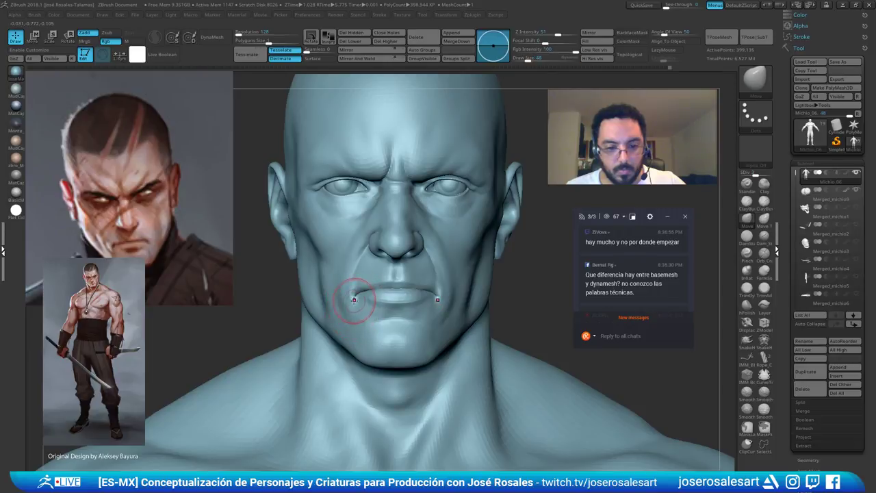
Carve a crease running down from the corner of the mouth with the DamStandard brush at Draw Size 42
{"action": "right_click_drag", "start_coordinate": [355, 301], "coordinate": [352, 277], "text": "ctrl"}
{"action": "right_click_drag", "start_coordinate": [353, 277], "coordinate": [376, 277]}
{"action": "mouse_move", "coordinate": [376, 278]}
{"action": "right_mouse_down", "text": "ctrl"}
{"action": "mouse_move", "coordinate": [387, 305]}
{"action": "mouse_move", "coordinate": [366, 292]}
{"action": "mouse_move", "coordinate": [376, 311]}
{"action": "right_mouse_up", "text": "ctrl"}
{"action": "key", "text": "b"}
{"action": "key", "text": "d"}
{"action": "key", "text": "s"}
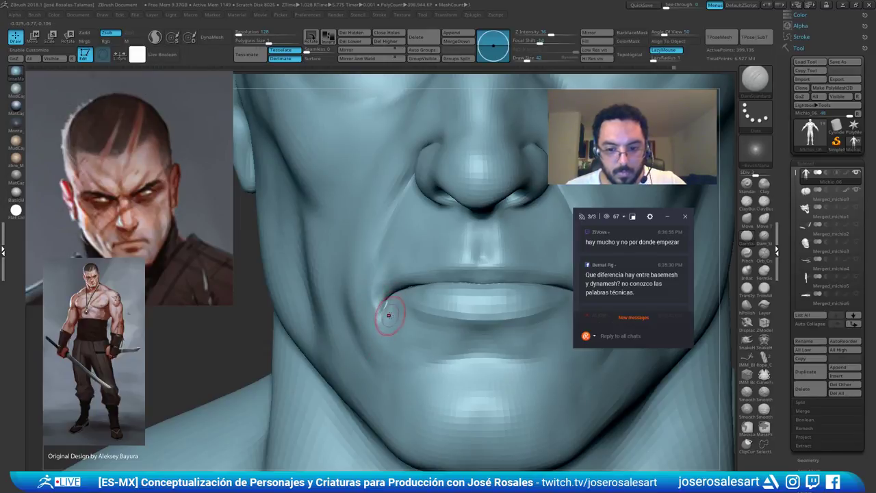
Build up the flesh just outside the corner of the mouth with the ClayBuildup brush
{"action": "key", "text": "b"}
{"action": "key", "text": "c"}
{"action": "key", "text": "b"}
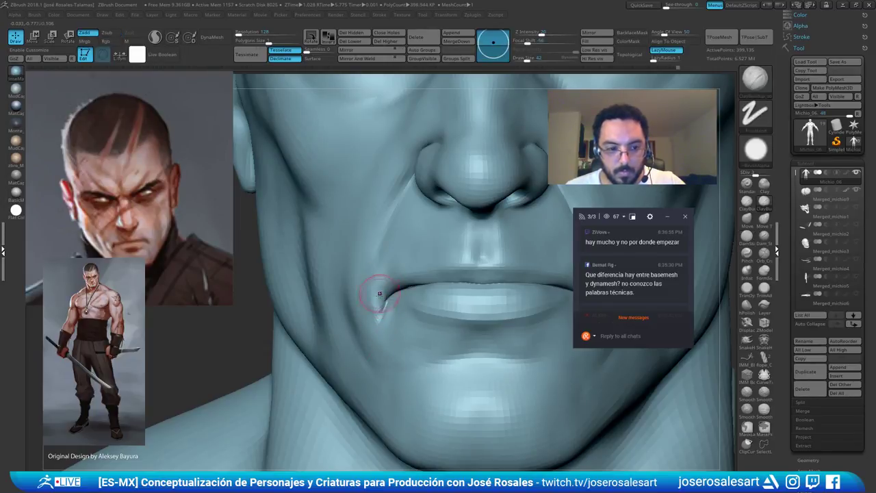
{"action": "right_click_drag", "start_coordinate": [371, 308], "coordinate": [376, 301]}
{"action": "key", "text": "space"}
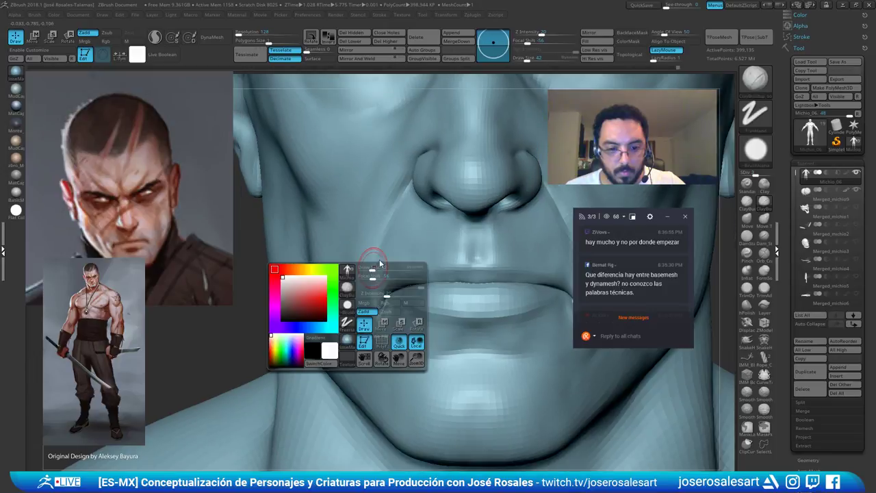
{"action": "mouse_move", "coordinate": [378, 267]}
{"action": "left_mouse_down"}
{"action": "mouse_move", "coordinate": [405, 269]}
{"action": "mouse_move", "coordinate": [386, 275]}
{"action": "left_mouse_up"}
{"action": "key", "text": "s"}
Deepen the mouth-corner crease with the DamStandard brush, working from three-quarter and low angles
{"action": "key", "text": "b"}
{"action": "key", "text": "d"}
{"action": "key", "text": "s"}
{"action": "right_click_drag", "start_coordinate": [387, 259], "coordinate": [412, 264]}
{"action": "key", "text": "s"}
{"action": "left_click_drag", "start_coordinate": [394, 284], "coordinate": [385, 282]}
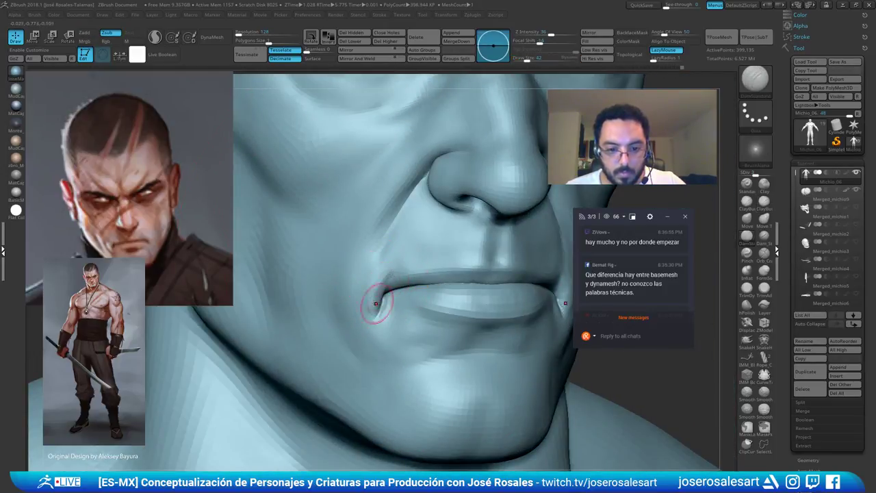
{"action": "right_click_drag", "start_coordinate": [376, 303], "coordinate": [410, 217]}
{"action": "right_click_drag", "start_coordinate": [370, 258], "coordinate": [366, 281]}
{"action": "right_click_drag", "start_coordinate": [341, 207], "coordinate": [328, 229]}
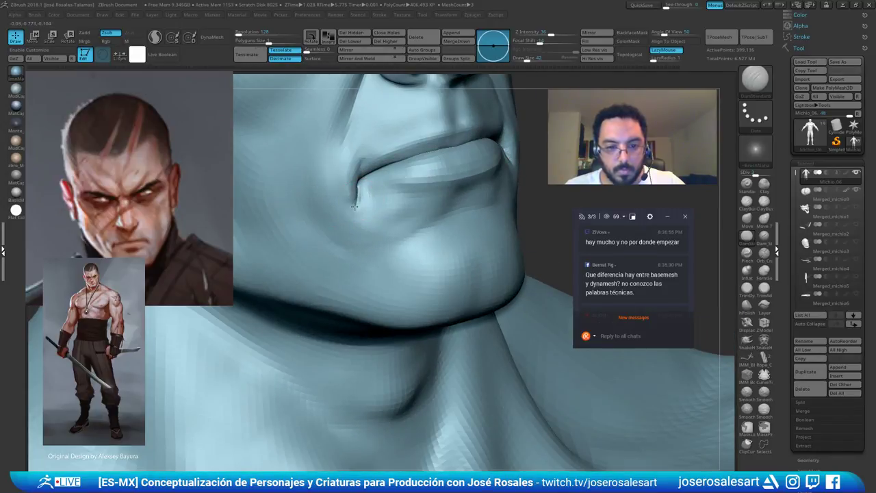
Add ClayBuildup volume around the mouth-corner crease, refining it on both sides of the face
{"action": "key", "text": "b"}
{"action": "key", "text": "c"}
{"action": "key", "text": "b"}
{"action": "right_click_drag", "start_coordinate": [344, 196], "coordinate": [322, 199]}
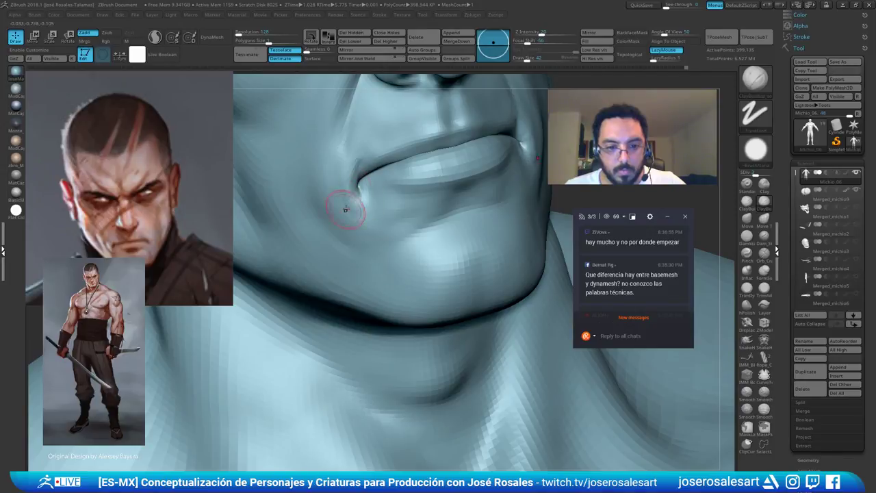
{"action": "mouse_move", "coordinate": [353, 217]}
{"action": "right_mouse_down"}
{"action": "mouse_move", "coordinate": [354, 205]}
{"action": "mouse_move", "coordinate": [344, 201]}
{"action": "mouse_move", "coordinate": [413, 113]}
{"action": "right_mouse_up"}
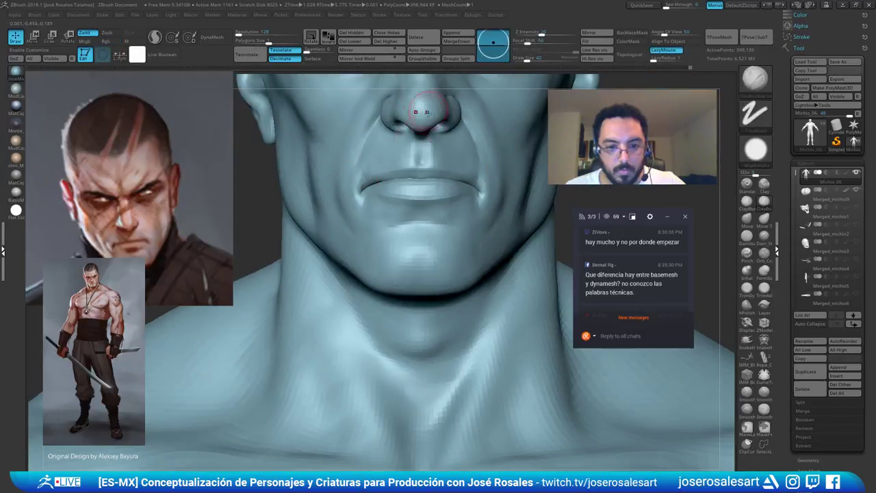
{"action": "right_click_drag", "start_coordinate": [394, 176], "coordinate": [383, 228], "text": "alt"}
{"action": "right_click_drag", "start_coordinate": [454, 252], "coordinate": [456, 328], "text": "ctrl"}
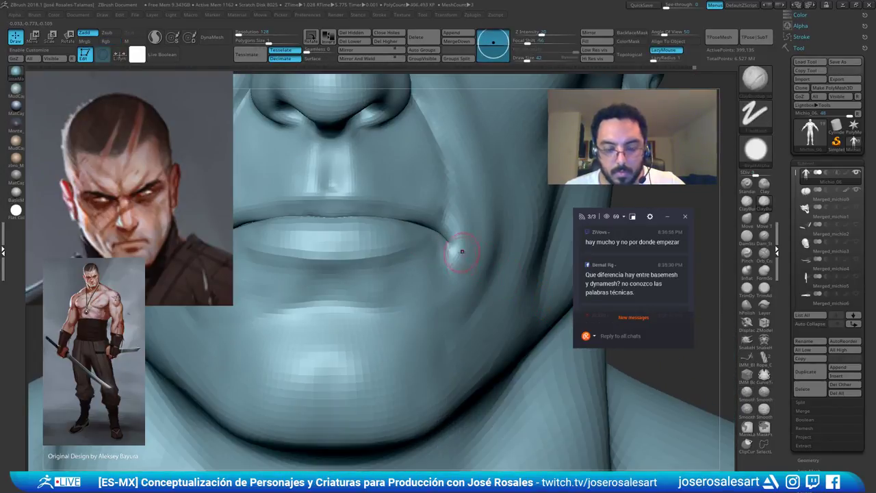
{"action": "mouse_move", "coordinate": [463, 252]}
{"action": "right_mouse_down"}
{"action": "mouse_move", "coordinate": [404, 241]}
{"action": "mouse_move", "coordinate": [373, 248]}
{"action": "mouse_move", "coordinate": [462, 244]}
{"action": "right_mouse_up"}
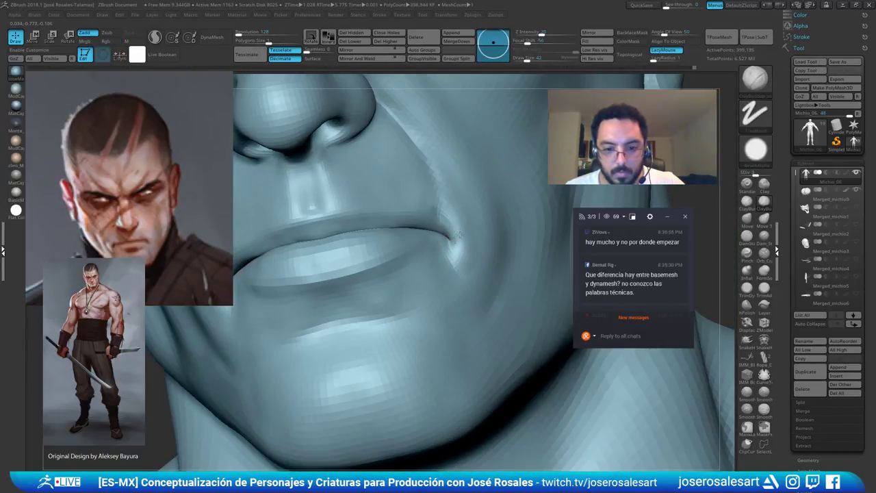
Try lowering the body to subdivision level 1 and reshaping the corner of the lips with the Move brush
{"action": "key", "text": "ctrl+d"}
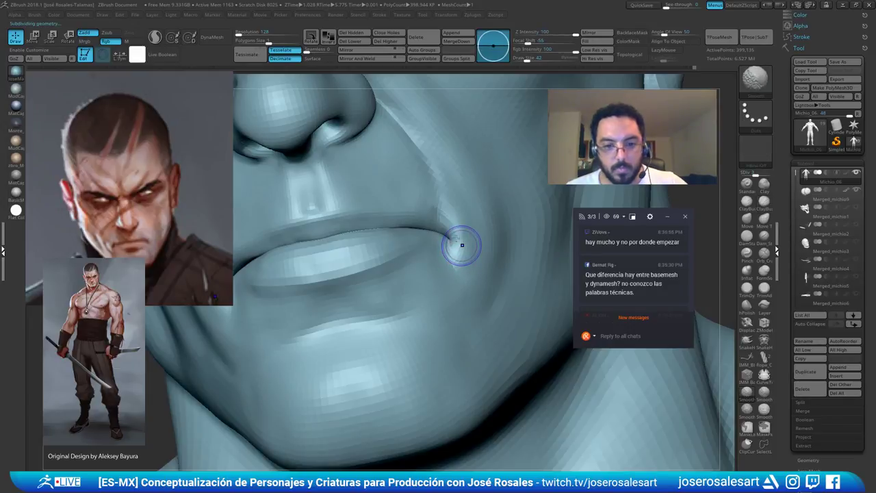
{"action": "key", "text": "shift+d"}
{"action": "key", "text": "shift+d"}
{"action": "right_click_drag", "start_coordinate": [449, 204], "coordinate": [447, 248]}
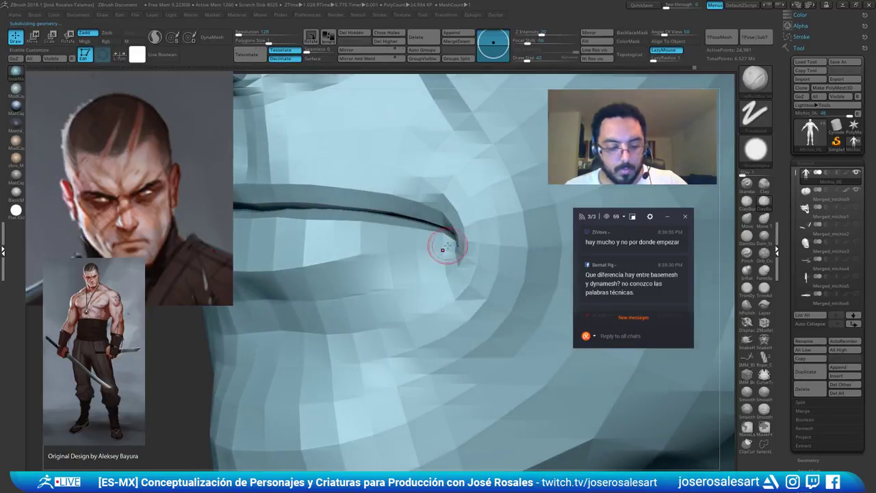
{"action": "key", "text": "b"}
{"action": "key", "text": "m"}
{"action": "key", "text": "v"}
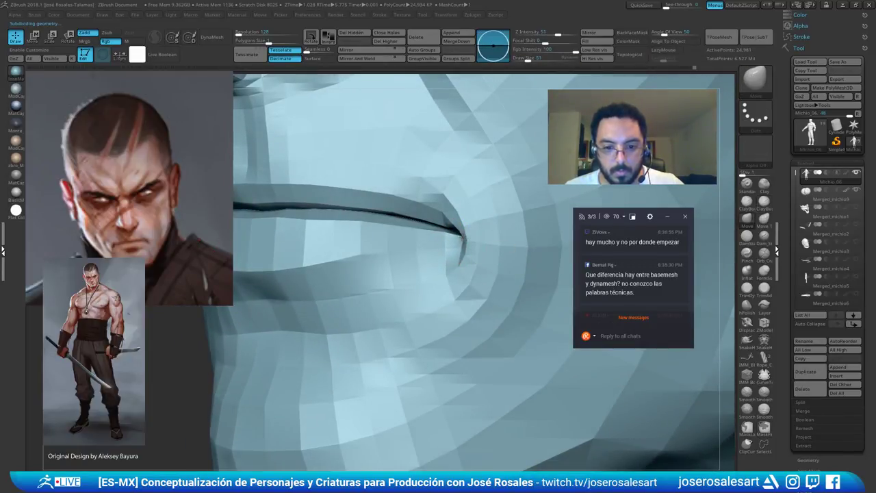
{"action": "mouse_move", "coordinate": [461, 240]}
{"action": "right_mouse_down", "text": "ctrl"}
{"action": "mouse_move", "coordinate": [436, 249]}
{"action": "mouse_move", "coordinate": [464, 244]}
{"action": "mouse_move", "coordinate": [456, 248]}
{"action": "right_mouse_up", "text": "ctrl"}
{"action": "right_click_drag", "start_coordinate": [274, 257], "coordinate": [383, 288], "text": "alt"}
{"action": "mouse_move", "coordinate": [383, 288]}
{"action": "right_mouse_down", "text": "ctrl"}
{"action": "mouse_move", "coordinate": [356, 292]}
{"action": "mouse_move", "coordinate": [391, 289]}
{"action": "mouse_move", "coordinate": [393, 320]}
{"action": "mouse_move", "coordinate": [363, 300]}
{"action": "right_mouse_up", "text": "ctrl"}
Try building up the mouth corner at subdivision level 2 with the ClayBuildup brush at Draw Size 45
{"action": "key", "text": "d"}
{"action": "key", "text": "b"}
{"action": "key", "text": "c"}
{"action": "key", "text": "b"}
{"action": "key", "text": "s"}
{"action": "left_click", "coordinate": [393, 300]}
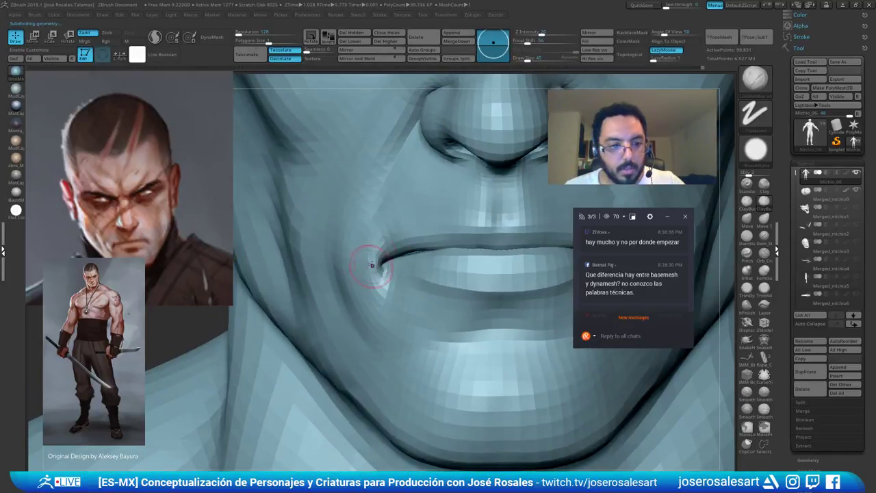
{"action": "right_click_drag", "start_coordinate": [372, 252], "coordinate": [213, 259], "text": "alt"}
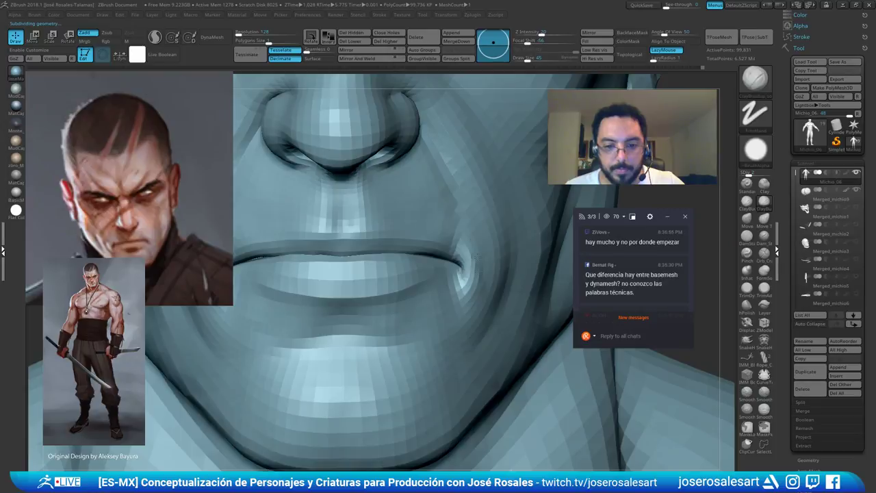
{"action": "right_click_drag", "start_coordinate": [480, 257], "coordinate": [475, 198], "text": "ctrl"}
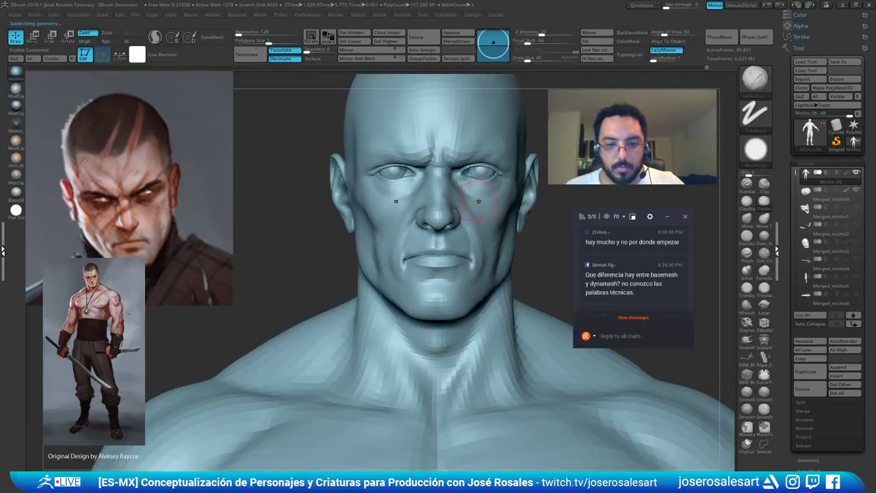
{"action": "mouse_move", "coordinate": [452, 230]}
{"action": "right_mouse_down", "text": "ctrl"}
{"action": "mouse_move", "coordinate": [450, 205]}
{"action": "mouse_move", "coordinate": [505, 205]}
{"action": "mouse_move", "coordinate": [473, 202]}
{"action": "right_mouse_up", "text": "ctrl"}
{"action": "mouse_move", "coordinate": [505, 152]}
{"action": "right_mouse_down", "text": "ctrl"}
{"action": "mouse_move", "coordinate": [508, 177]}
{"action": "mouse_move", "coordinate": [490, 180]}
{"action": "mouse_move", "coordinate": [487, 204]}
{"action": "right_mouse_up", "text": "ctrl"}
Try returning the body to subdivision level 3 and smoothing the cheek beside the mouth
{"action": "key", "text": "d"}
{"action": "right_click_drag", "start_coordinate": [487, 204], "coordinate": [438, 213]}
{"action": "right_click_drag", "start_coordinate": [412, 253], "coordinate": [403, 230], "text": "ctrl"}
{"action": "right_click_drag", "start_coordinate": [403, 230], "coordinate": [415, 229]}
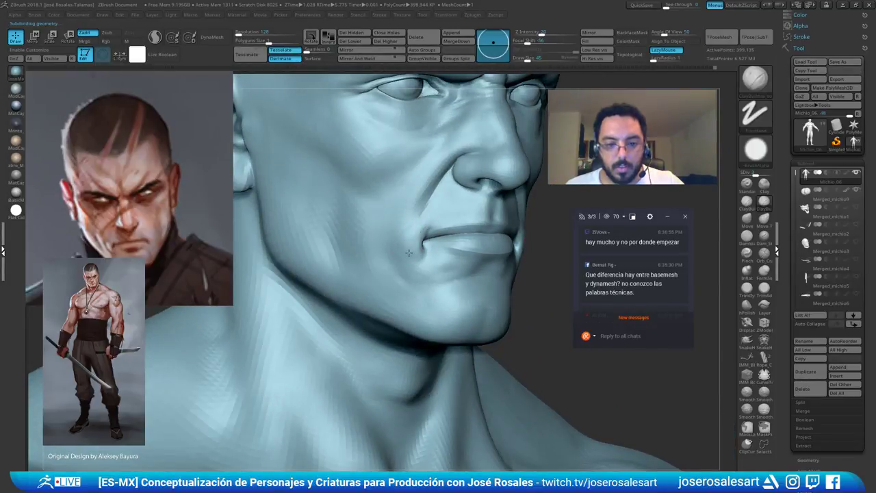
{"action": "mouse_move", "coordinate": [423, 256]}
{"action": "right_mouse_down"}
{"action": "mouse_move", "coordinate": [416, 251]}
{"action": "mouse_move", "coordinate": [436, 228]}
{"action": "mouse_move", "coordinate": [366, 247]}
{"action": "right_mouse_up"}
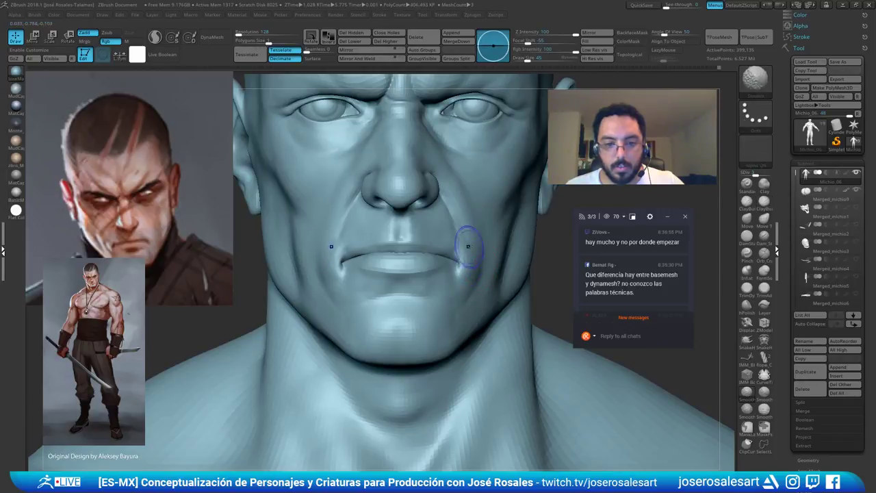
{"action": "mouse_move", "coordinate": [480, 261]}
{"action": "right_mouse_down", "text": "ctrl"}
{"action": "mouse_move", "coordinate": [474, 240]}
{"action": "mouse_move", "coordinate": [479, 246]}
{"action": "mouse_move", "coordinate": [487, 238]}
{"action": "mouse_move", "coordinate": [469, 224]}
{"action": "mouse_move", "coordinate": [415, 227]}
{"action": "mouse_move", "coordinate": [455, 233]}
{"action": "right_mouse_up", "text": "ctrl"}
{"action": "right_click_drag", "start_coordinate": [454, 233], "coordinate": [453, 251], "text": "ctrl"}
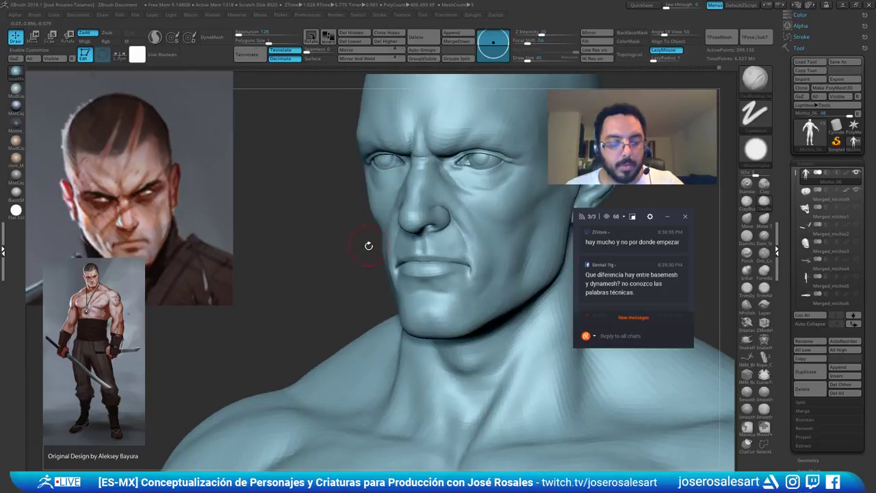
Try sharpening the creases at the corners of the mouth with the DamStandard brush
{"action": "key", "text": "b"}
{"action": "key", "text": "d"}
{"action": "key", "text": "s"}
{"action": "right_click_drag", "start_coordinate": [360, 251], "coordinate": [390, 275], "text": "ctrl"}
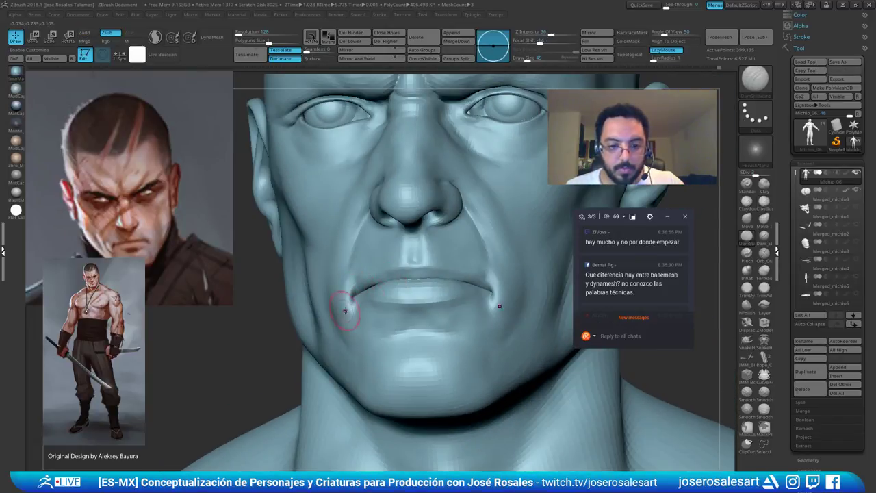
{"action": "right_click_drag", "start_coordinate": [404, 226], "coordinate": [449, 217]}
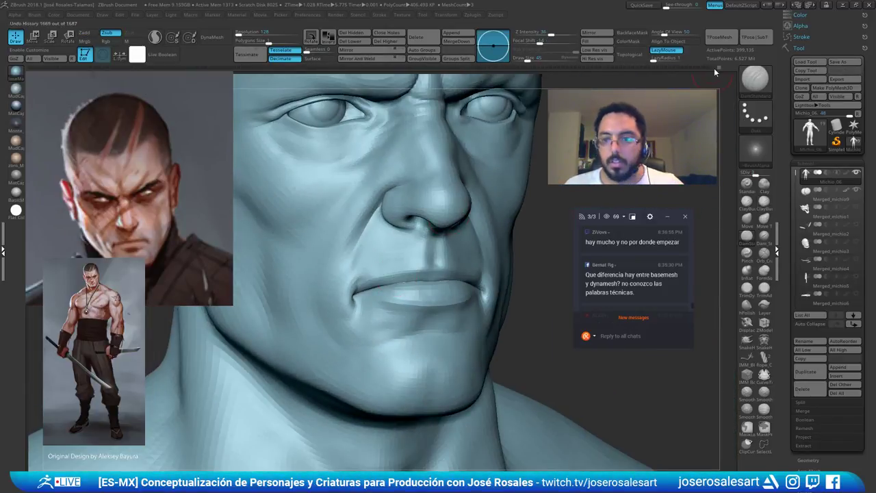
Roll the undo history back to before the lower-subdivision mouth edits and resume ClayBuildup, accepting removal of the newer history entries
{"action": "left_click_drag", "start_coordinate": [714, 69], "coordinate": [694, 70]}
{"action": "mouse_move", "coordinate": [449, 265]}
{"action": "right_mouse_down"}
{"action": "mouse_move", "coordinate": [402, 267]}
{"action": "mouse_move", "coordinate": [445, 257]}
{"action": "right_mouse_up"}
{"action": "key", "text": "b"}
{"action": "key", "text": "c"}
{"action": "key", "text": "b"}
{"action": "left_click", "coordinate": [376, 281]}
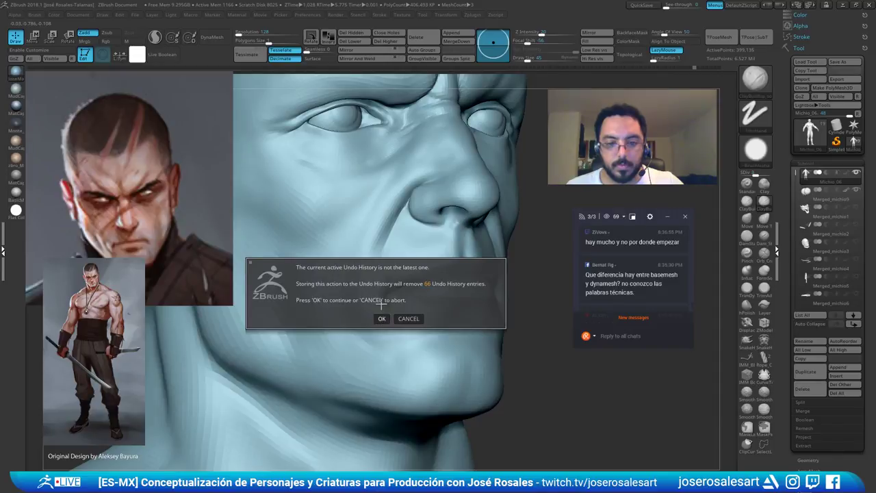
{"action": "left_click", "coordinate": [382, 319]}
Smooth the area beside the mouth corner and sculpt the cheek with ClayBuildup from front and three-quarter views
{"action": "left_click_drag", "start_coordinate": [385, 289], "coordinate": [389, 299], "text": "shift"}
{"action": "right_click_drag", "start_coordinate": [389, 299], "coordinate": [352, 291], "text": "shift"}
{"action": "right_click_drag", "start_coordinate": [353, 291], "coordinate": [377, 254], "text": "ctrl"}
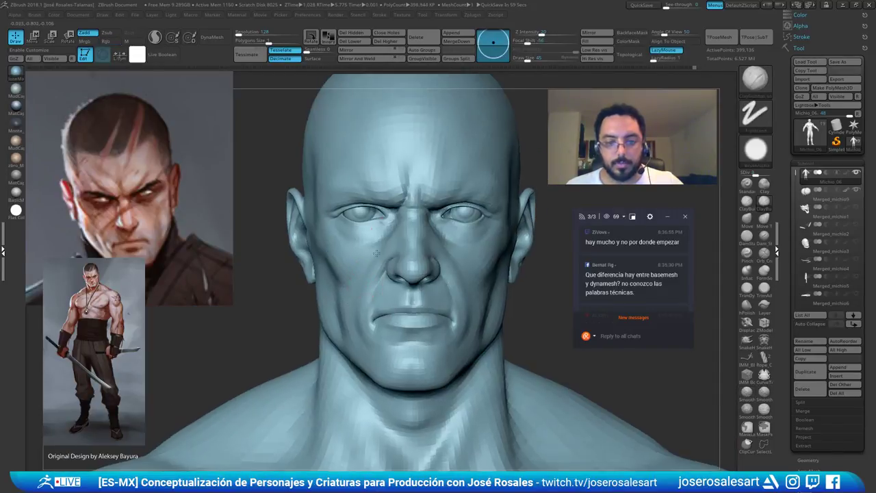
{"action": "right_click_drag", "start_coordinate": [348, 289], "coordinate": [365, 310], "text": "ctrl"}
{"action": "left_click_drag", "start_coordinate": [359, 253], "coordinate": [353, 287]}
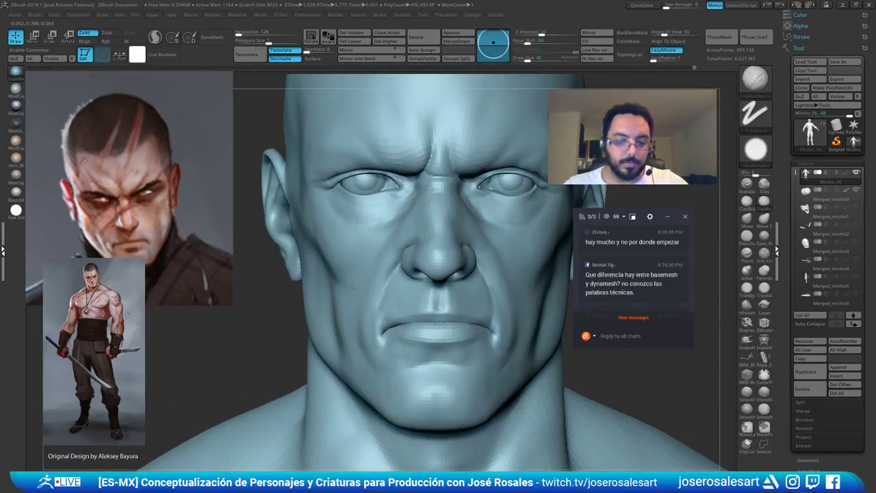
{"action": "right_click_drag", "start_coordinate": [353, 286], "coordinate": [376, 294]}
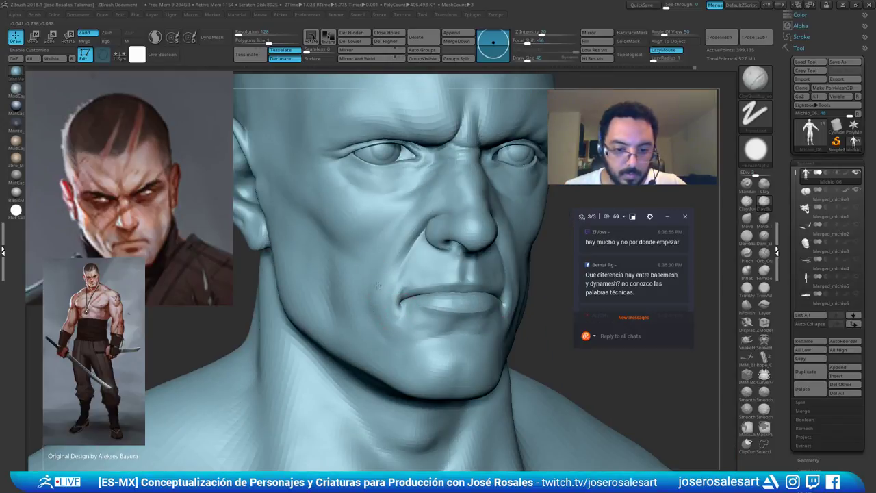
{"action": "right_click_drag", "start_coordinate": [372, 308], "coordinate": [356, 311]}
{"action": "mouse_move", "coordinate": [393, 341]}
{"action": "right_mouse_down"}
{"action": "mouse_move", "coordinate": [373, 346]}
{"action": "mouse_move", "coordinate": [372, 258]}
{"action": "right_mouse_up"}
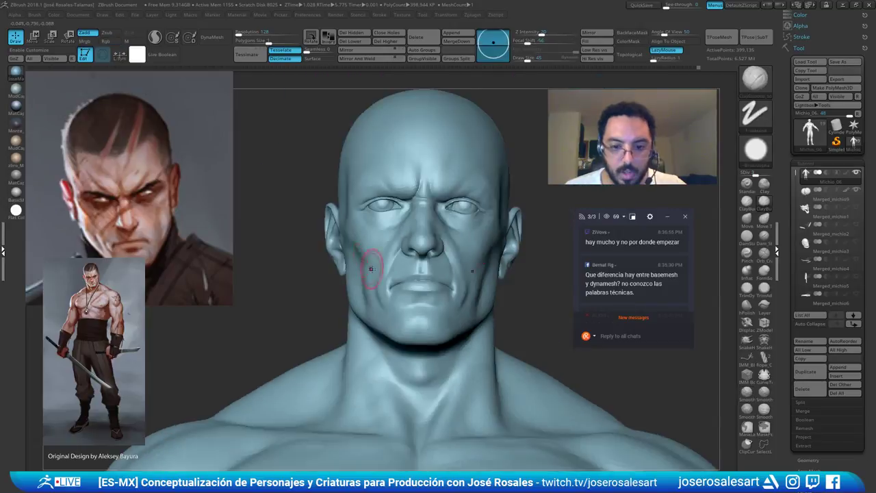
Reshape the jawline in profile and from the front with the Move brush at Draw Size 81
{"action": "mouse_move", "coordinate": [424, 255]}
{"action": "right_mouse_down", "text": "ctrl"}
{"action": "mouse_move", "coordinate": [465, 306]}
{"action": "mouse_move", "coordinate": [452, 311]}
{"action": "mouse_move", "coordinate": [453, 326]}
{"action": "mouse_move", "coordinate": [476, 347]}
{"action": "mouse_move", "coordinate": [491, 325]}
{"action": "mouse_move", "coordinate": [482, 312]}
{"action": "mouse_move", "coordinate": [496, 312]}
{"action": "mouse_move", "coordinate": [465, 307]}
{"action": "mouse_move", "coordinate": [469, 288]}
{"action": "mouse_move", "coordinate": [460, 293]}
{"action": "mouse_move", "coordinate": [461, 274]}
{"action": "mouse_move", "coordinate": [415, 290]}
{"action": "right_mouse_up", "text": "ctrl"}
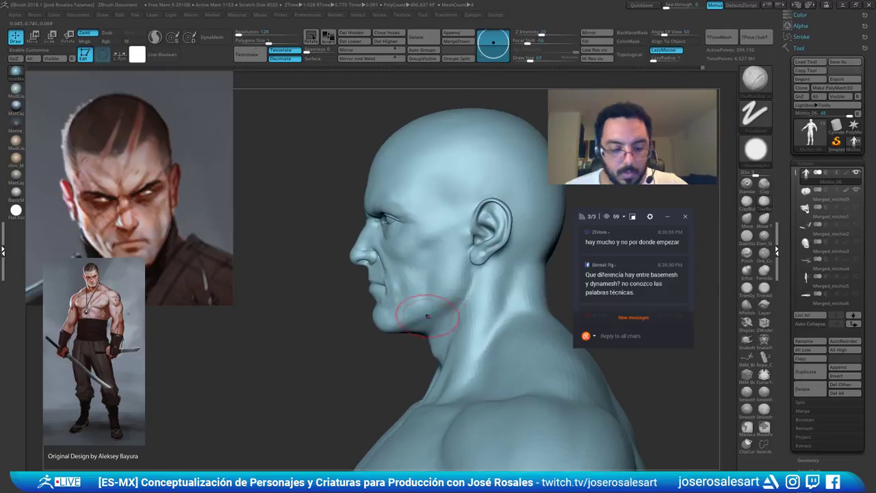
{"action": "key", "text": "b"}
{"action": "key", "text": "m"}
{"action": "key", "text": "v"}
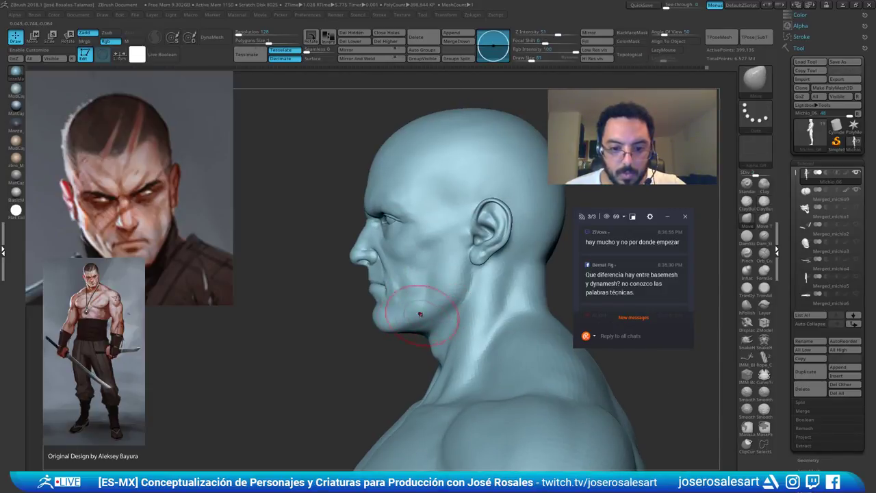
{"action": "right_click_drag", "start_coordinate": [428, 320], "coordinate": [486, 289]}
{"action": "left_click_drag", "start_coordinate": [391, 310], "coordinate": [392, 306]}
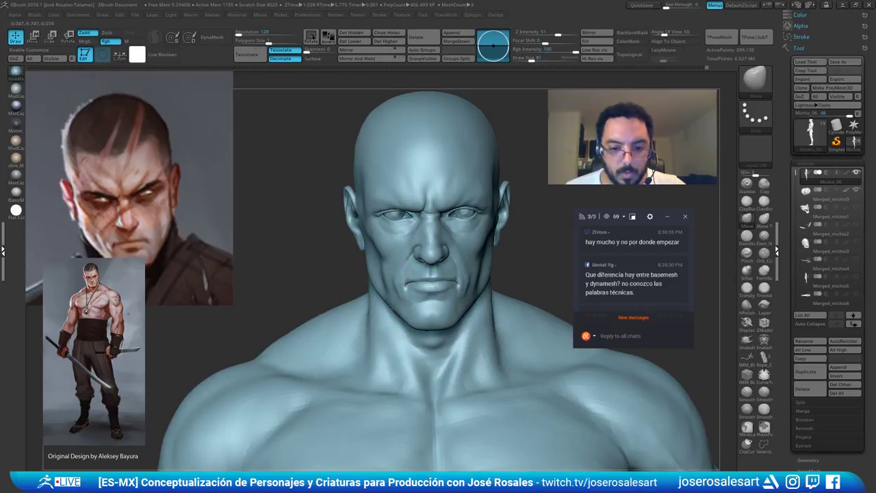
{"action": "mouse_move", "coordinate": [393, 306]}
{"action": "right_mouse_down"}
{"action": "mouse_move", "coordinate": [405, 295]}
{"action": "mouse_move", "coordinate": [489, 289]}
{"action": "mouse_move", "coordinate": [500, 274]}
{"action": "right_mouse_up"}
Build up the lower cheek and jaw with the ClayBuildup brush, adjusting the Draw Size while working
{"action": "key", "text": "b"}
{"action": "key", "text": "c"}
{"action": "key", "text": "b"}
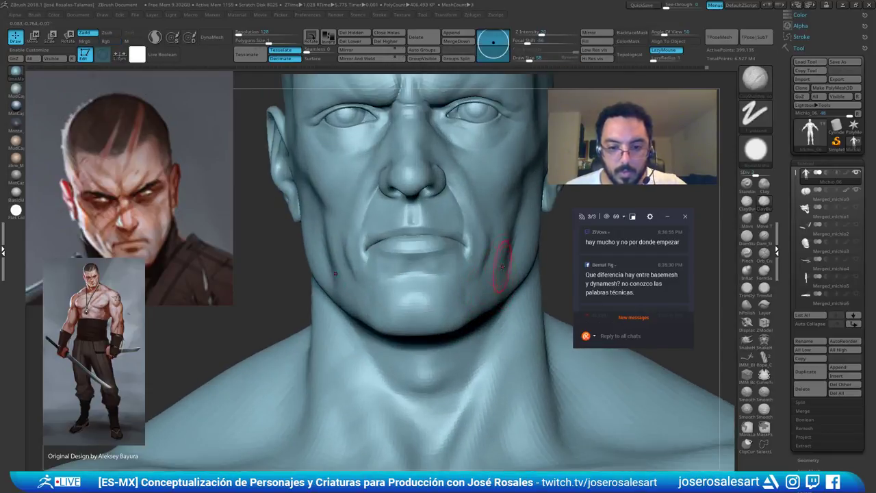
{"action": "left_click_drag", "start_coordinate": [483, 269], "coordinate": [479, 274]}
{"action": "mouse_move", "coordinate": [488, 268]}
{"action": "right_mouse_down", "text": "ctrl"}
{"action": "mouse_move", "coordinate": [522, 227]}
{"action": "mouse_move", "coordinate": [519, 260]}
{"action": "right_mouse_up", "text": "ctrl"}
{"action": "key", "text": "s"}
{"action": "left_click_drag", "start_coordinate": [519, 260], "coordinate": [516, 261]}
Isolate the polygroup around the lips, raise the ClayBuildup Draw Size to 86 for it, and show the whole body again
{"action": "right_click_drag", "start_coordinate": [506, 147], "coordinate": [497, 171], "text": "ctrl"}
{"action": "mouse_move", "coordinate": [379, 231]}
{"action": "right_mouse_down"}
{"action": "mouse_move", "coordinate": [380, 270]}
{"action": "mouse_move", "coordinate": [389, 246]}
{"action": "mouse_move", "coordinate": [356, 255]}
{"action": "right_mouse_up"}
{"action": "right_click_drag", "start_coordinate": [295, 301], "coordinate": [352, 212], "text": "alt"}
{"action": "right_click_drag", "start_coordinate": [353, 213], "coordinate": [456, 231], "text": "ctrl"}
{"action": "left_click", "coordinate": [487, 180], "text": "ctrl+shift"}
{"action": "right_click_drag", "start_coordinate": [499, 92], "coordinate": [390, 187], "text": "alt"}
{"action": "key", "text": "s"}
{"action": "left_click_drag", "start_coordinate": [367, 279], "coordinate": [376, 279]}
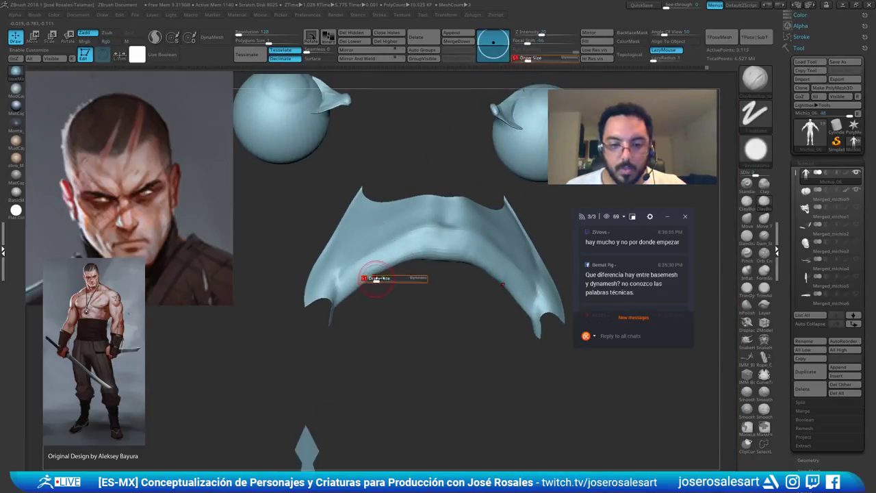
{"action": "right_click_drag", "start_coordinate": [389, 311], "coordinate": [371, 285]}
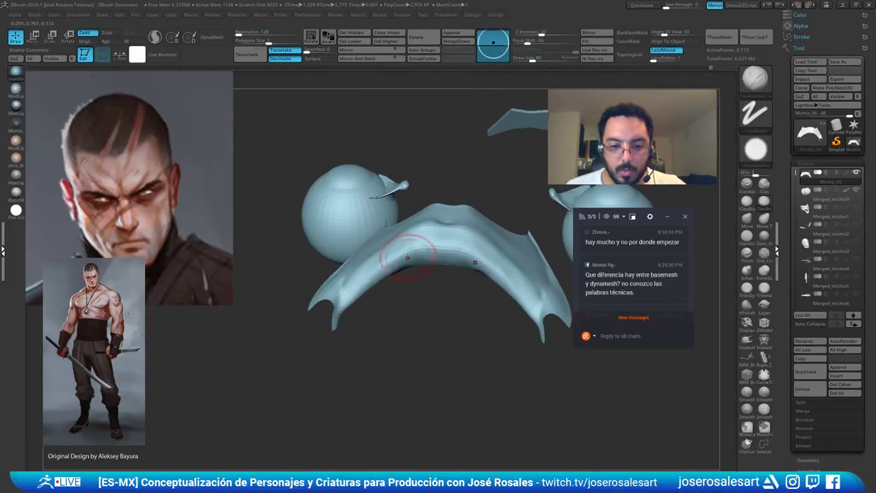
{"action": "left_click", "coordinate": [411, 323], "text": "ctrl+shift"}
Reshape the curve of the lips from below with the Move brush, adjusting the Draw Size while working
{"action": "mouse_move", "coordinate": [411, 323]}
{"action": "right_mouse_down"}
{"action": "mouse_move", "coordinate": [413, 356]}
{"action": "mouse_move", "coordinate": [397, 379]}
{"action": "right_mouse_up"}
{"action": "key", "text": "b"}
{"action": "key", "text": "m"}
{"action": "key", "text": "v"}
{"action": "key", "text": "s"}
{"action": "mouse_move", "coordinate": [366, 253]}
{"action": "left_mouse_down"}
{"action": "mouse_move", "coordinate": [347, 245]}
{"action": "mouse_move", "coordinate": [357, 251]}
{"action": "left_mouse_up"}
{"action": "key", "text": "s"}
{"action": "right_click_drag", "start_coordinate": [357, 251], "coordinate": [350, 227]}
{"action": "key", "text": "s"}
{"action": "left_click_drag", "start_coordinate": [339, 244], "coordinate": [345, 244]}
Adjust the upper lip from below with the Move Topological brush at Draw Size 77 and smooth its middle
{"action": "key", "text": "b"}
{"action": "key", "text": "m"}
{"action": "key", "text": "t"}
{"action": "right_click_drag", "start_coordinate": [341, 249], "coordinate": [339, 239]}
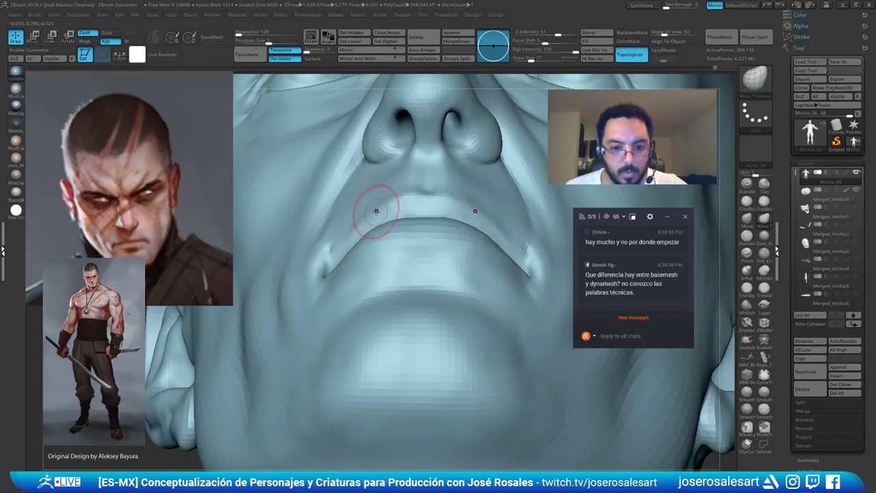
{"action": "key", "text": "shift"}
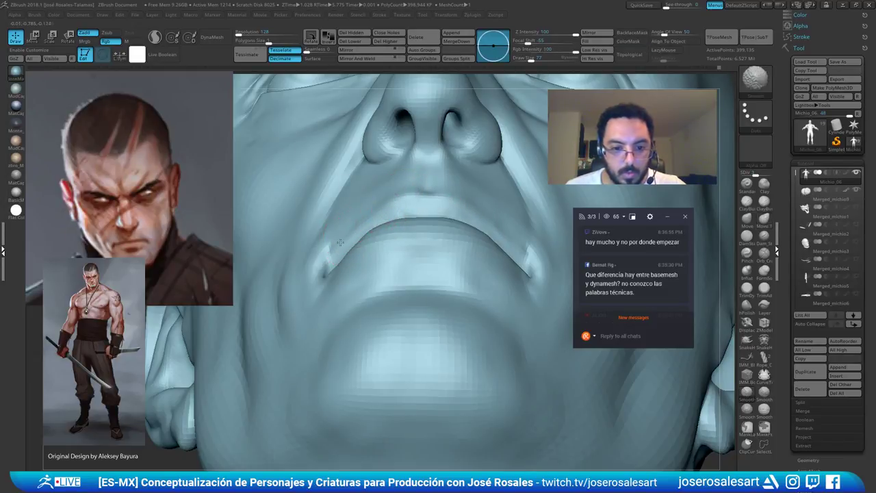
{"action": "left_click_drag", "start_coordinate": [403, 192], "coordinate": [418, 192], "text": "shift"}
{"action": "mouse_move", "coordinate": [387, 207]}
{"action": "right_mouse_down"}
{"action": "mouse_move", "coordinate": [376, 241]}
{"action": "mouse_move", "coordinate": [343, 256]}
{"action": "right_mouse_up"}
Isolate the polygroup of the lower lip and chin and smooth the area around the lower lip
{"action": "right_click_drag", "start_coordinate": [405, 284], "coordinate": [437, 251], "text": "ctrl"}
{"action": "left_click", "coordinate": [424, 252], "text": "ctrl+shift"}
{"action": "left_click_drag", "start_coordinate": [426, 241], "coordinate": [385, 237], "text": "shift"}
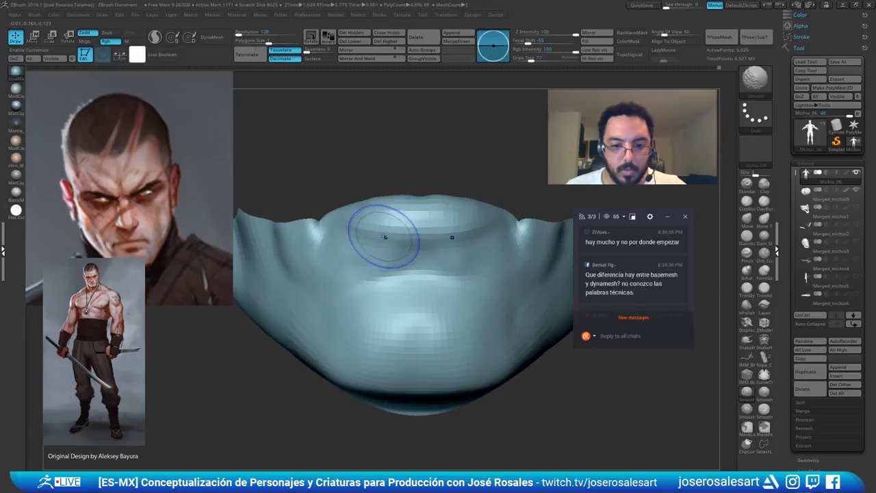
Build up and smooth the rim of the isolated lower lip with ClayBuildup, enabling BackfaceMask and reducing the Draw Size to 36
{"action": "key", "text": "1"}
{"action": "right_click_drag", "start_coordinate": [473, 222], "coordinate": [451, 260], "text": "alt"}
{"action": "right_click_drag", "start_coordinate": [451, 259], "coordinate": [449, 291]}
{"action": "right_click_drag", "start_coordinate": [450, 224], "coordinate": [452, 241]}
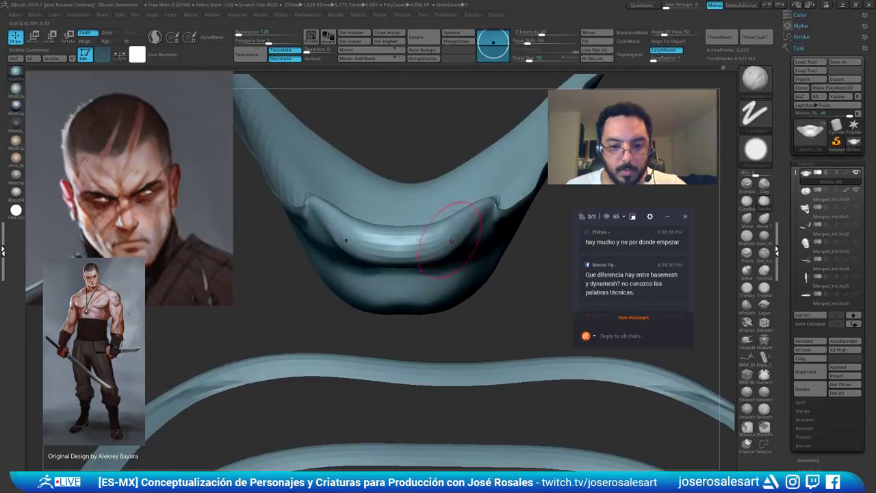
{"action": "right_click_drag", "start_coordinate": [464, 169], "coordinate": [428, 219]}
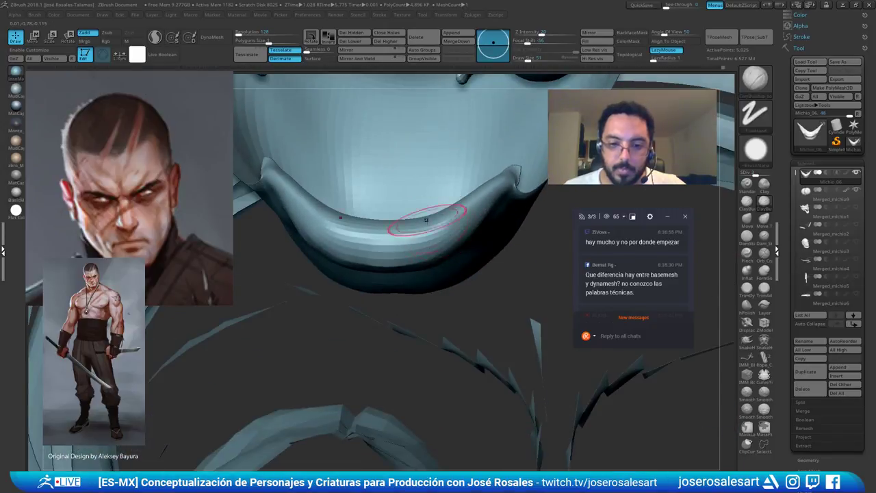
{"action": "mouse_move", "coordinate": [485, 210]}
{"action": "right_mouse_down"}
{"action": "mouse_move", "coordinate": [485, 186]}
{"action": "mouse_move", "coordinate": [397, 254]}
{"action": "right_mouse_up"}
{"action": "left_click", "coordinate": [635, 34]}
{"action": "mouse_move", "coordinate": [397, 252]}
{"action": "left_mouse_down", "text": "shift"}
{"action": "mouse_move", "coordinate": [415, 238]}
{"action": "mouse_move", "coordinate": [385, 245]}
{"action": "left_mouse_up", "text": "shift"}
{"action": "key", "text": "s"}
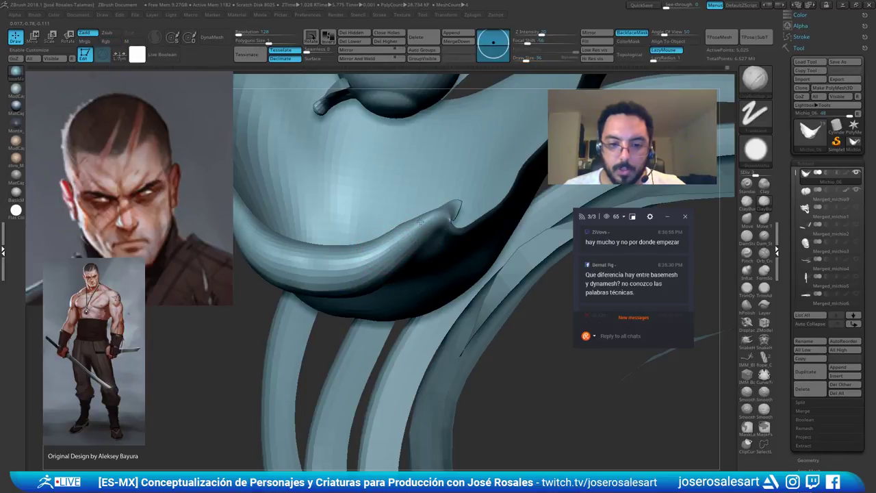
Isolate the polygroup above the upper lip, mask it completely, and show the whole body again
{"action": "mouse_move", "coordinate": [414, 220]}
{"action": "right_mouse_down"}
{"action": "mouse_move", "coordinate": [405, 226]}
{"action": "mouse_move", "coordinate": [402, 182]}
{"action": "mouse_move", "coordinate": [459, 315]}
{"action": "mouse_move", "coordinate": [471, 168]}
{"action": "mouse_move", "coordinate": [419, 162]}
{"action": "mouse_move", "coordinate": [422, 199]}
{"action": "mouse_move", "coordinate": [432, 192]}
{"action": "mouse_move", "coordinate": [417, 192]}
{"action": "right_mouse_up"}
{"action": "left_click", "coordinate": [405, 187], "text": "ctrl+shift"}
{"action": "left_click", "coordinate": [471, 167], "text": "ctrl+shift"}
{"action": "left_click", "coordinate": [446, 162], "text": "ctrl+shift"}
{"action": "right_click_drag", "start_coordinate": [373, 164], "coordinate": [352, 92], "text": "ctrl"}
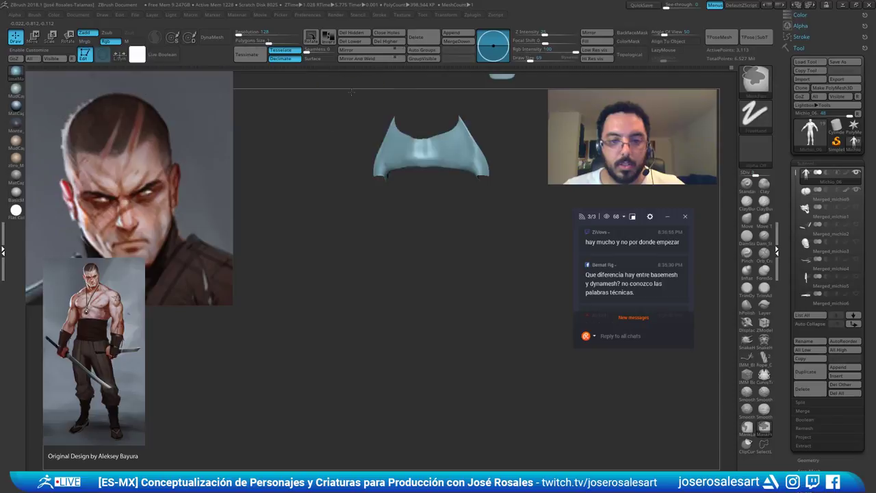
{"action": "left_click_drag", "start_coordinate": [352, 92], "coordinate": [531, 261], "text": "ctrl"}
{"action": "left_click", "coordinate": [523, 223], "text": "ctrl+shift"}
{"action": "right_click_drag", "start_coordinate": [411, 147], "coordinate": [393, 198], "text": "ctrl"}
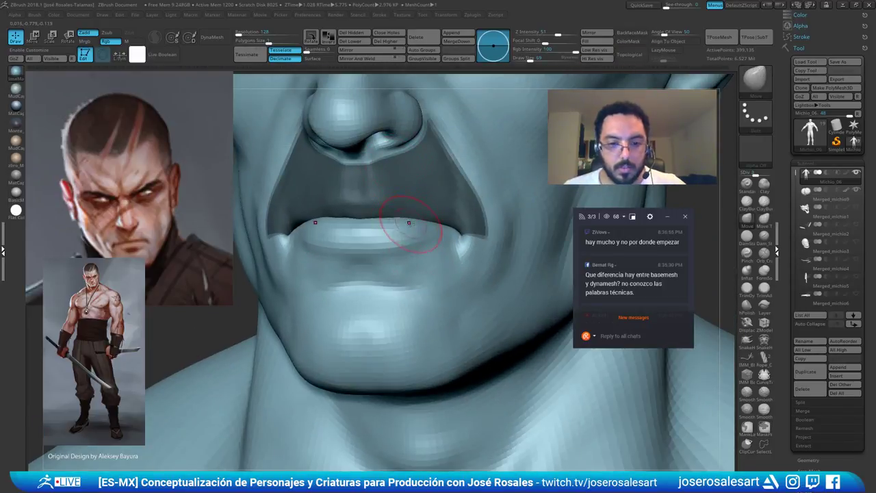
Reshape the lower lip against the masked upper lip with the Move brush at Draw Size 86, then clear the mask
{"action": "key", "text": "s"}
{"action": "left_click_drag", "start_coordinate": [409, 222], "coordinate": [405, 220]}
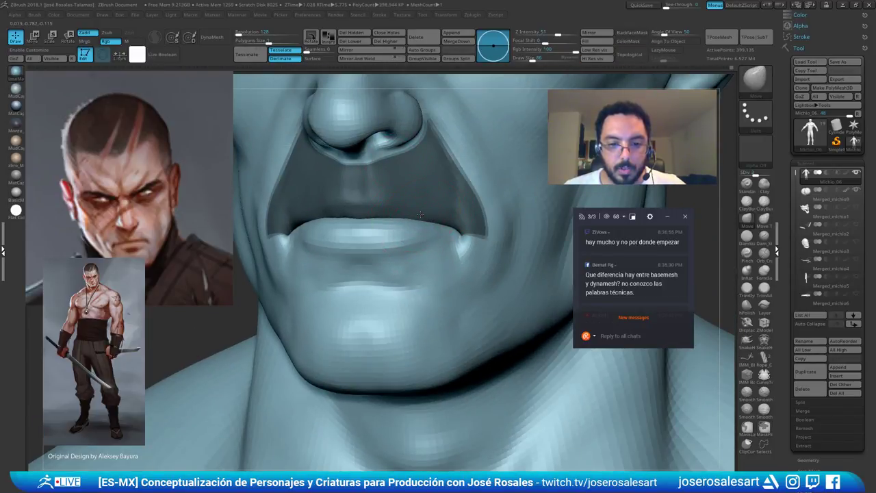
{"action": "mouse_move", "coordinate": [420, 215]}
{"action": "right_mouse_down"}
{"action": "mouse_move", "coordinate": [391, 223]}
{"action": "mouse_move", "coordinate": [319, 216]}
{"action": "mouse_move", "coordinate": [362, 206]}
{"action": "mouse_move", "coordinate": [439, 212]}
{"action": "mouse_move", "coordinate": [472, 267]}
{"action": "mouse_move", "coordinate": [476, 223]}
{"action": "right_mouse_up"}
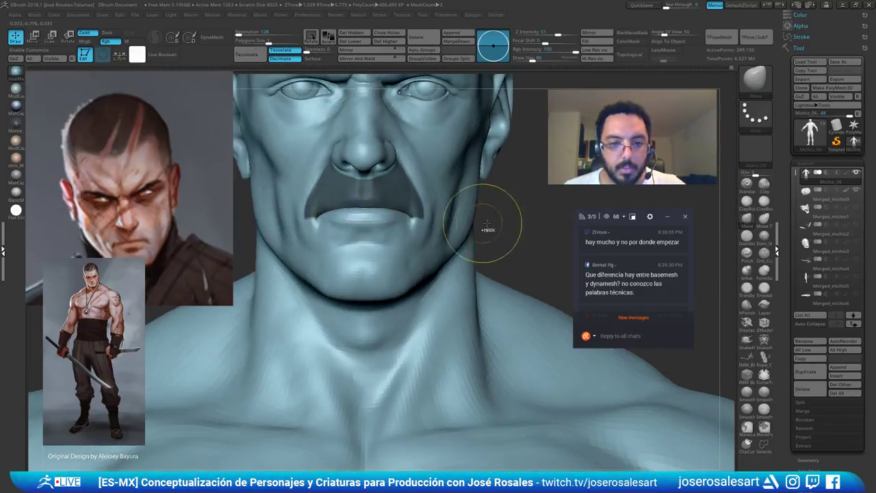
{"action": "left_click_drag", "start_coordinate": [521, 190], "coordinate": [527, 196], "text": "ctrl"}
{"action": "right_click_drag", "start_coordinate": [527, 196], "coordinate": [495, 213], "text": "ctrl"}
{"action": "mouse_move", "coordinate": [404, 216]}
{"action": "right_mouse_down"}
{"action": "mouse_move", "coordinate": [387, 226]}
{"action": "mouse_move", "coordinate": [413, 243]}
{"action": "mouse_move", "coordinate": [449, 230]}
{"action": "mouse_move", "coordinate": [397, 250]}
{"action": "mouse_move", "coordinate": [370, 287]}
{"action": "right_mouse_up"}
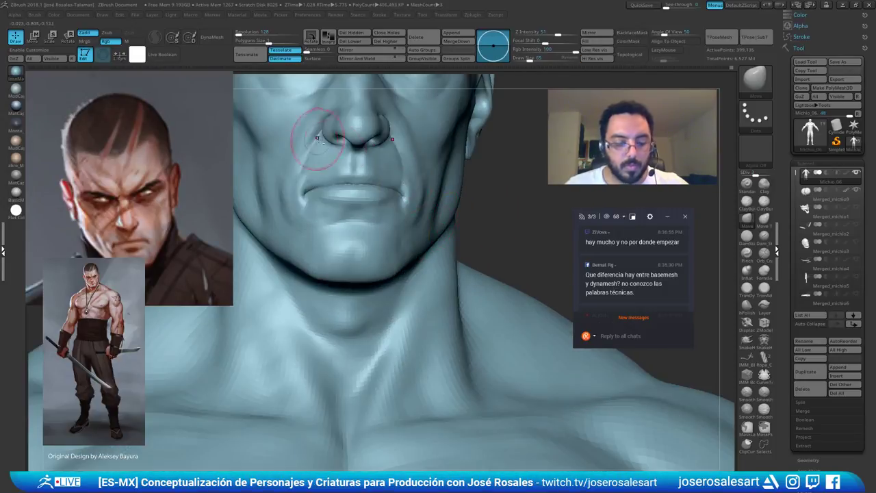
Carve the hollow beneath the lower lip with the ClayBuildup brush at Draw Size 58
{"action": "key", "text": "b"}
{"action": "key", "text": "c"}
{"action": "key", "text": "b"}
{"action": "right_click_drag", "start_coordinate": [370, 193], "coordinate": [377, 218], "text": "ctrl"}
{"action": "key", "text": "s"}
{"action": "left_click_drag", "start_coordinate": [376, 218], "coordinate": [363, 206]}
{"action": "right_click_drag", "start_coordinate": [384, 213], "coordinate": [358, 222]}
{"action": "left_click_drag", "start_coordinate": [377, 205], "coordinate": [365, 205], "text": "alt"}
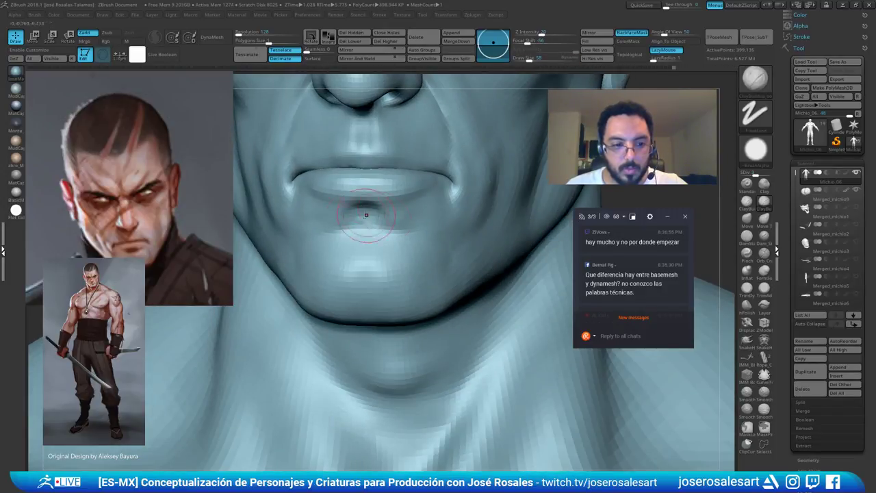
{"action": "right_click_drag", "start_coordinate": [367, 215], "coordinate": [344, 209]}
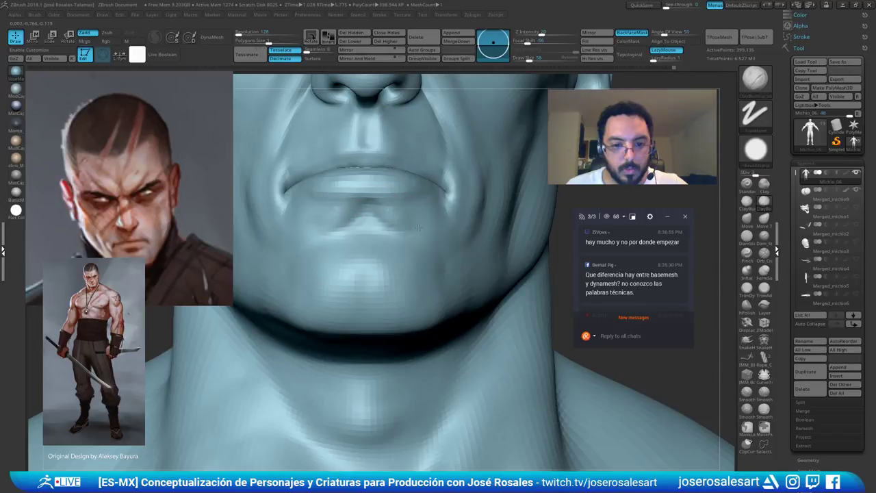
{"action": "right_click_drag", "start_coordinate": [405, 197], "coordinate": [329, 168], "text": "ctrl"}
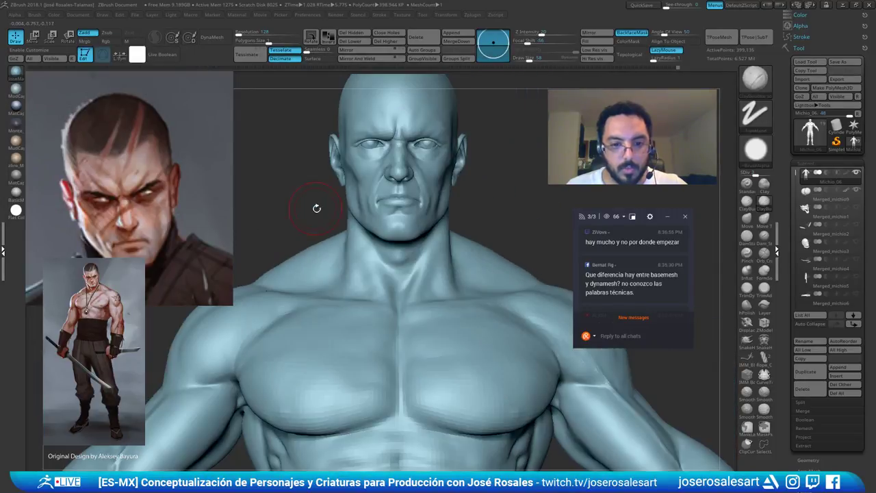
Smooth the carved hollow between the lower lip and the chin
{"action": "right_click_drag", "start_coordinate": [302, 232], "coordinate": [353, 229]}
{"action": "mouse_move", "coordinate": [438, 192]}
{"action": "right_mouse_down", "text": "ctrl"}
{"action": "mouse_move", "coordinate": [482, 229]}
{"action": "mouse_move", "coordinate": [426, 206]}
{"action": "right_mouse_up", "text": "ctrl"}
{"action": "right_click_drag", "start_coordinate": [426, 164], "coordinate": [422, 210], "text": "alt"}
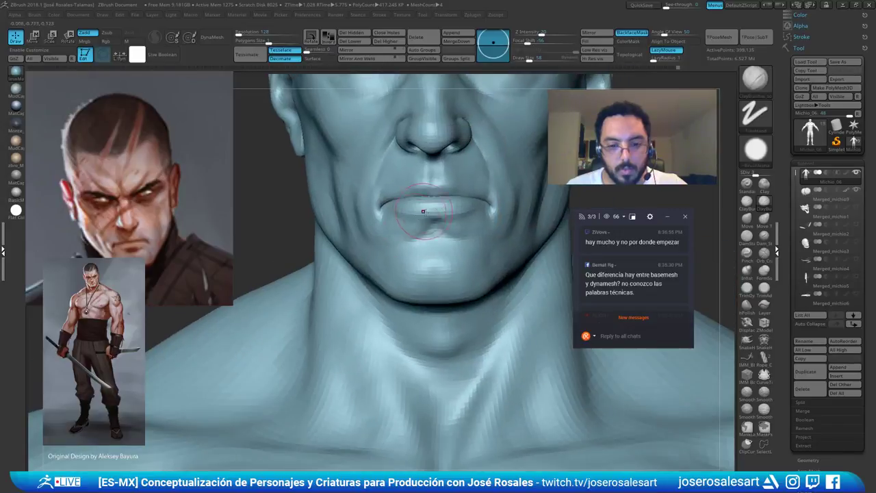
{"action": "left_click_drag", "start_coordinate": [406, 238], "coordinate": [405, 223], "text": "shift"}
{"action": "right_click_drag", "start_coordinate": [406, 223], "coordinate": [411, 195]}
{"action": "right_click_drag", "start_coordinate": [411, 195], "coordinate": [436, 221], "text": "ctrl"}
{"action": "mouse_move", "coordinate": [457, 226]}
{"action": "left_mouse_down", "text": "shift"}
{"action": "mouse_move", "coordinate": [388, 239]}
{"action": "mouse_move", "coordinate": [433, 227]}
{"action": "left_mouse_up", "text": "shift"}
Refine the lips toward the mouth corners with the Standard brush at Draw Size 48
{"action": "key", "text": "b"}
{"action": "key", "text": "s"}
{"action": "key", "text": "t"}
{"action": "key", "text": "s"}
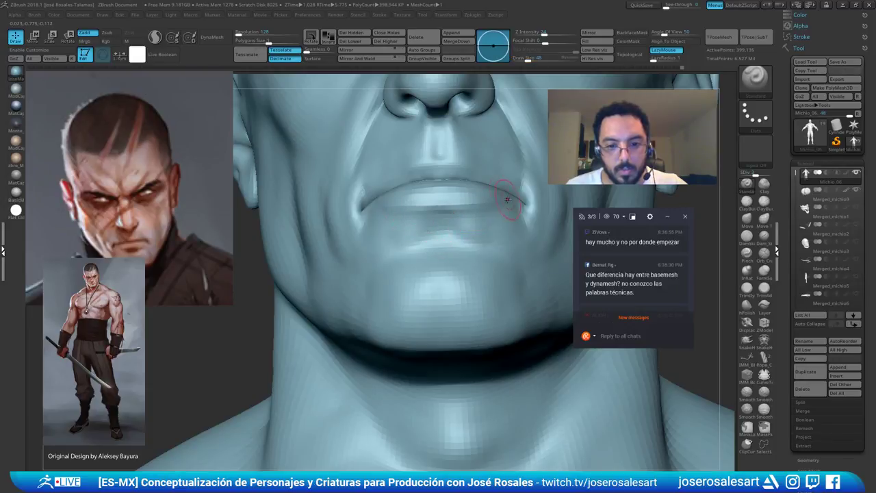
{"action": "mouse_move", "coordinate": [508, 200]}
{"action": "right_mouse_down", "text": "ctrl"}
{"action": "mouse_move", "coordinate": [458, 171]}
{"action": "mouse_move", "coordinate": [455, 179]}
{"action": "right_mouse_up", "text": "ctrl"}
{"action": "mouse_move", "coordinate": [367, 223]}
{"action": "right_mouse_down"}
{"action": "mouse_move", "coordinate": [371, 211]}
{"action": "mouse_move", "coordinate": [433, 214]}
{"action": "right_mouse_up"}
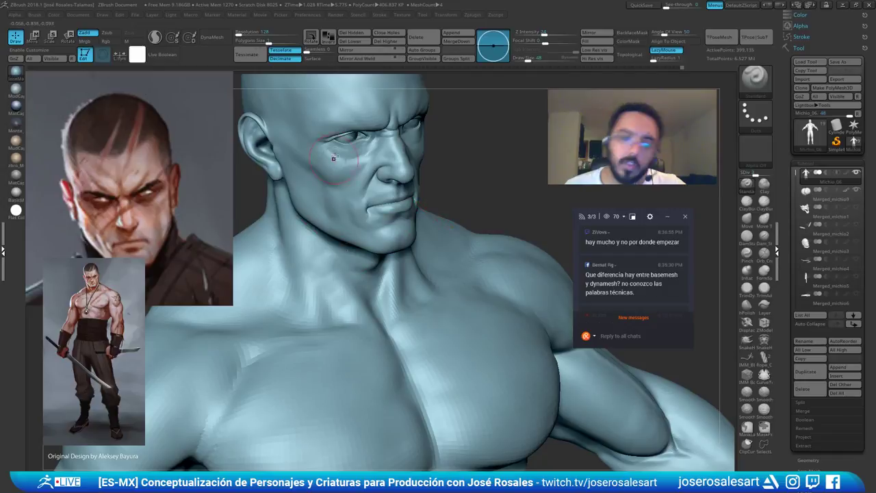
Build up the flesh beside the mouth corner with the ClayBuildup brush
{"action": "right_click_drag", "start_coordinate": [334, 158], "coordinate": [316, 153]}
{"action": "mouse_move", "coordinate": [390, 179]}
{"action": "right_mouse_down", "text": "ctrl"}
{"action": "mouse_move", "coordinate": [398, 239]}
{"action": "mouse_move", "coordinate": [403, 201]}
{"action": "right_mouse_up", "text": "ctrl"}
{"action": "key", "text": "b"}
{"action": "key", "text": "c"}
{"action": "key", "text": "b"}
{"action": "mouse_move", "coordinate": [401, 221]}
{"action": "right_mouse_down"}
{"action": "mouse_move", "coordinate": [314, 232]}
{"action": "mouse_move", "coordinate": [357, 236]}
{"action": "mouse_move", "coordinate": [364, 259]}
{"action": "right_mouse_up"}
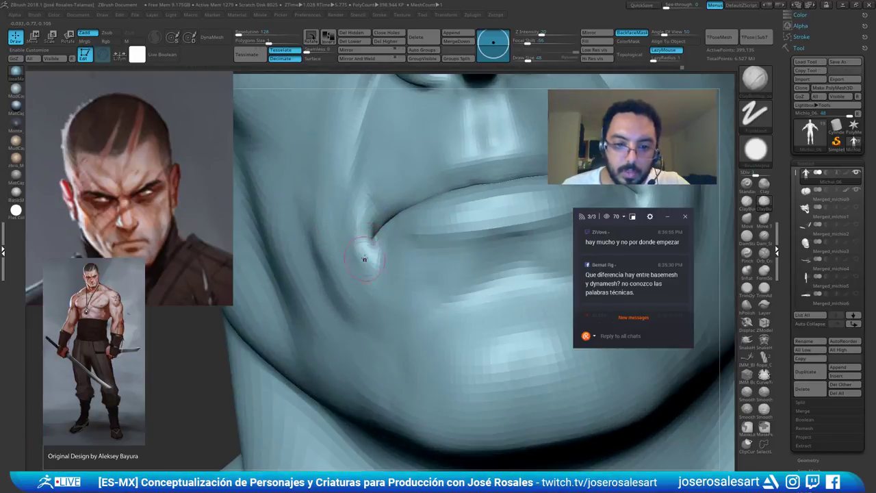
{"action": "mouse_move", "coordinate": [367, 213]}
{"action": "right_mouse_down"}
{"action": "mouse_move", "coordinate": [356, 205]}
{"action": "mouse_move", "coordinate": [375, 198]}
{"action": "mouse_move", "coordinate": [400, 227]}
{"action": "mouse_move", "coordinate": [424, 232]}
{"action": "right_mouse_up"}
Reshape the mouth corner in profile with the Move brush at Draw Size 62, undoing the unwanted strokes
{"action": "key", "text": "b"}
{"action": "key", "text": "m"}
{"action": "key", "text": "v"}
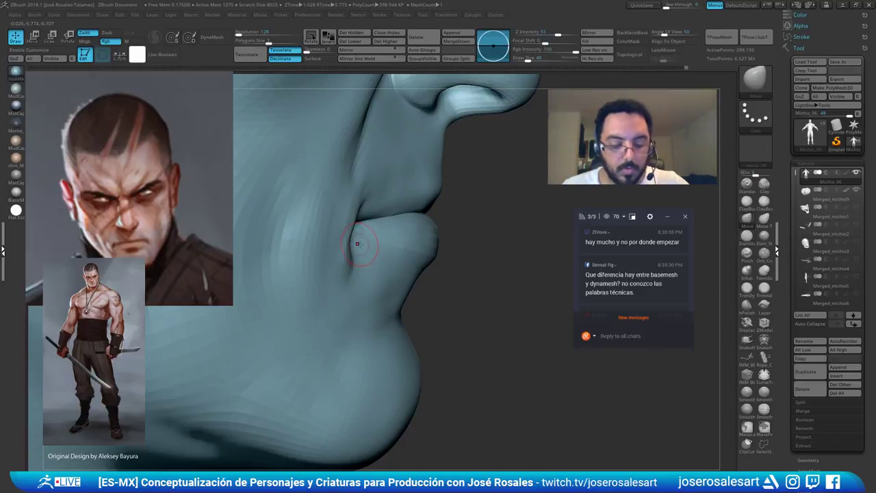
{"action": "left_click_drag", "start_coordinate": [358, 244], "coordinate": [358, 245], "text": "shift"}
{"action": "key", "text": "ctrl+z"}
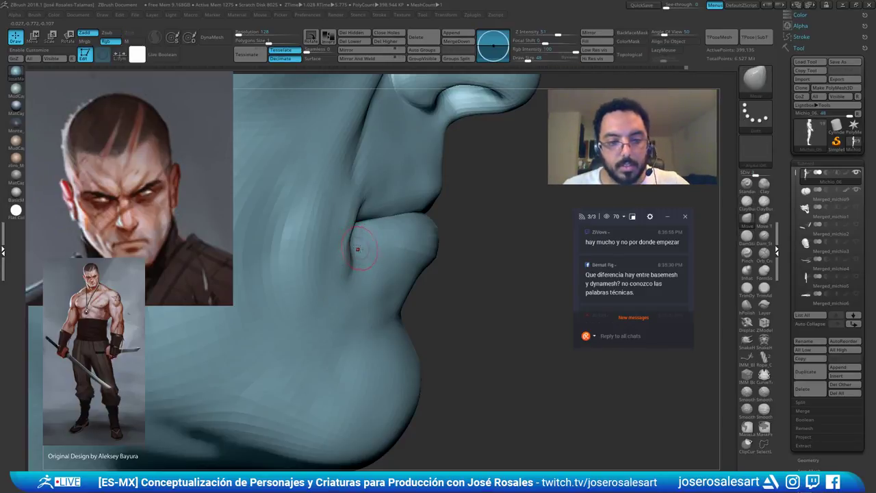
{"action": "key", "text": "ctrl+z"}
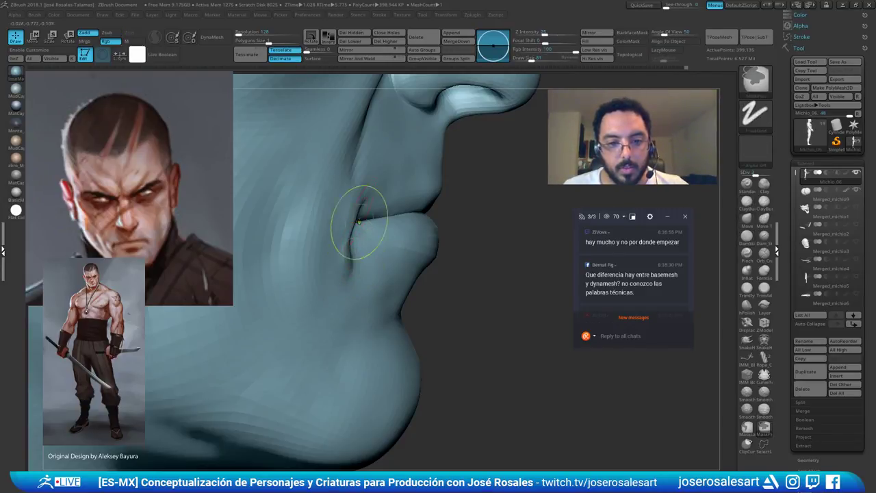
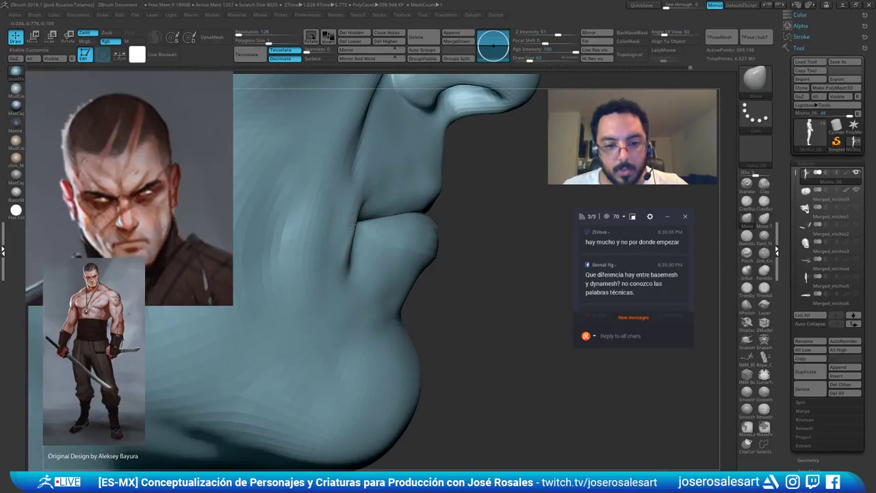
{"action": "mouse_move", "coordinate": [353, 226]}
{"action": "right_mouse_down"}
{"action": "mouse_move", "coordinate": [336, 249]}
{"action": "mouse_move", "coordinate": [353, 230]}
{"action": "right_mouse_up"}
Build up the fold around the mouth corner with ClayBuildup, smooth it, and check the face from several angles
{"action": "key", "text": "b"}
{"action": "key", "text": "c"}
{"action": "key", "text": "b"}
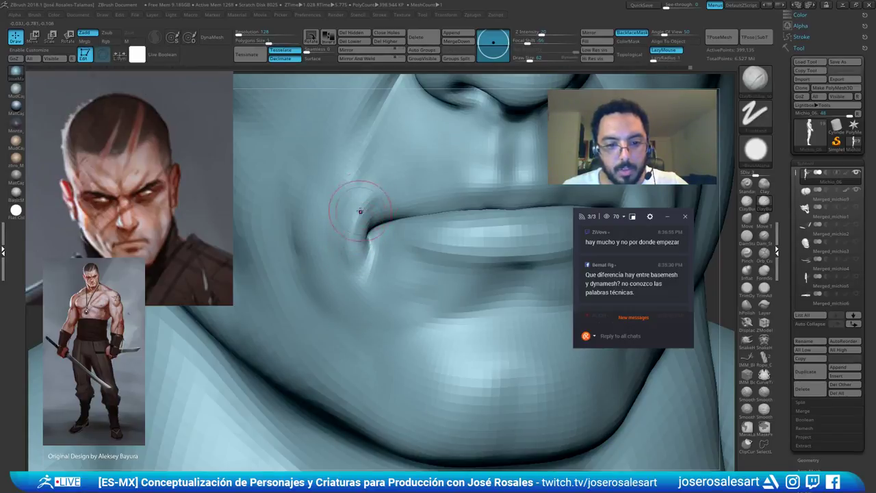
{"action": "left_click_drag", "start_coordinate": [357, 239], "coordinate": [367, 199], "text": "shift"}
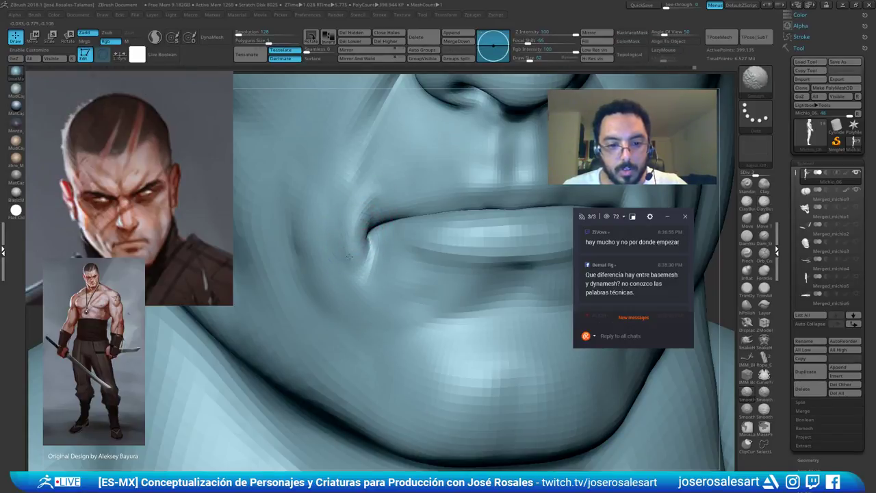
{"action": "right_click_drag", "start_coordinate": [367, 286], "coordinate": [385, 201], "text": "ctrl"}
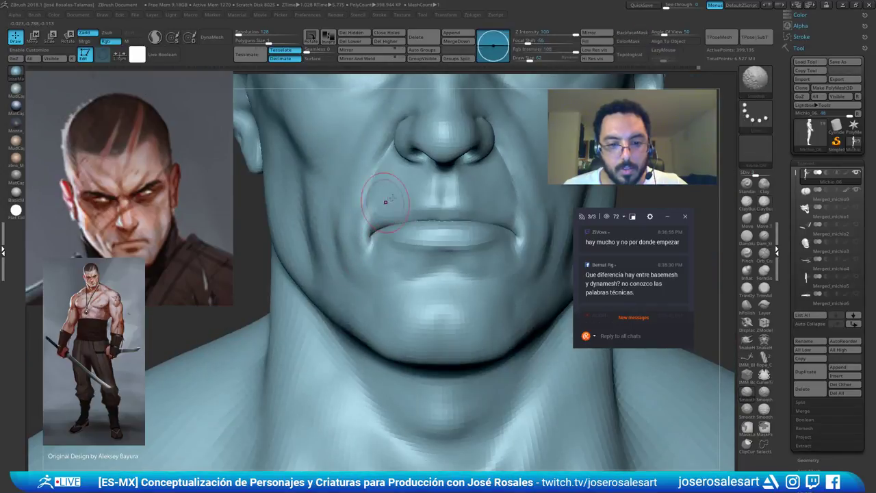
{"action": "right_click_drag", "start_coordinate": [379, 270], "coordinate": [479, 222], "text": "ctrl"}
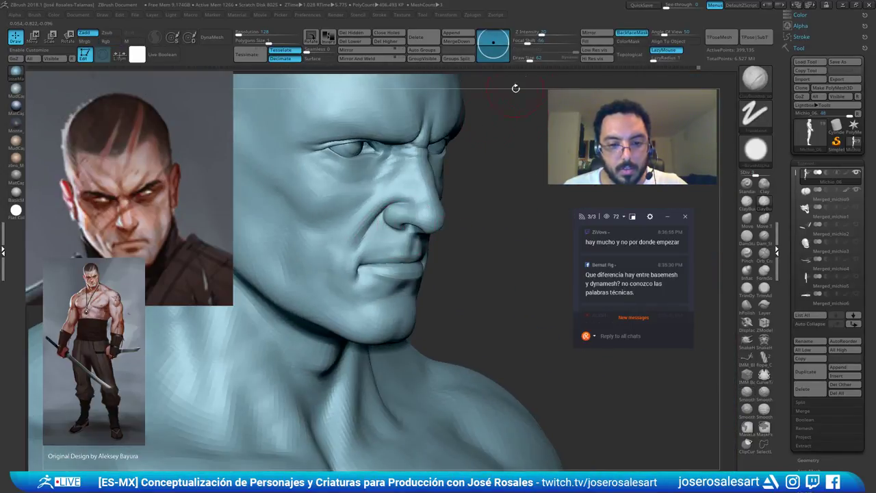
{"action": "right_click_drag", "start_coordinate": [390, 257], "coordinate": [291, 247]}
{"action": "right_click_drag", "start_coordinate": [446, 221], "coordinate": [394, 196]}
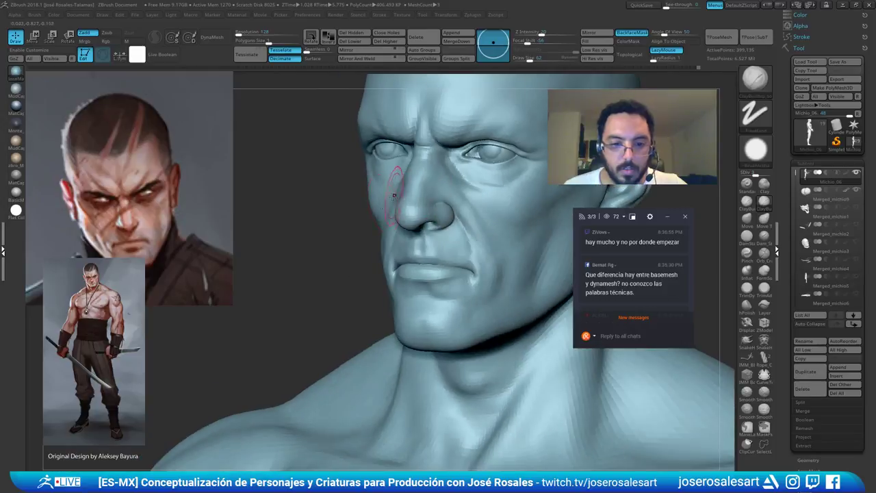
Adjust the mouth corner from the opposite profile with the Move brush at Draw Size 73
{"action": "mouse_move", "coordinate": [343, 261]}
{"action": "right_mouse_down"}
{"action": "mouse_move", "coordinate": [412, 282]}
{"action": "mouse_move", "coordinate": [415, 302]}
{"action": "mouse_move", "coordinate": [372, 280]}
{"action": "mouse_move", "coordinate": [379, 274]}
{"action": "mouse_move", "coordinate": [355, 253]}
{"action": "mouse_move", "coordinate": [394, 246]}
{"action": "mouse_move", "coordinate": [405, 214]}
{"action": "mouse_move", "coordinate": [379, 248]}
{"action": "mouse_move", "coordinate": [446, 228]}
{"action": "mouse_move", "coordinate": [465, 243]}
{"action": "mouse_move", "coordinate": [418, 247]}
{"action": "mouse_move", "coordinate": [456, 283]}
{"action": "mouse_move", "coordinate": [419, 300]}
{"action": "mouse_move", "coordinate": [423, 246]}
{"action": "mouse_move", "coordinate": [442, 251]}
{"action": "mouse_move", "coordinate": [412, 257]}
{"action": "mouse_move", "coordinate": [456, 184]}
{"action": "right_mouse_up"}
{"action": "key", "text": "b"}
{"action": "key", "text": "m"}
{"action": "key", "text": "v"}
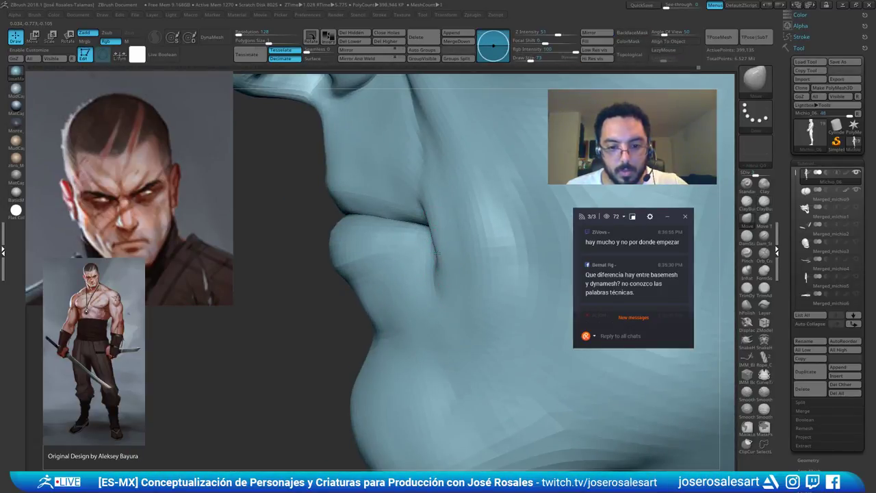
Add volume beside the mouth corner with the ClayBuildup brush at Draw Size 62
{"action": "key", "text": "b"}
{"action": "key", "text": "c"}
{"action": "key", "text": "b"}
{"action": "mouse_move", "coordinate": [440, 249]}
{"action": "right_mouse_down"}
{"action": "mouse_move", "coordinate": [473, 229]}
{"action": "mouse_move", "coordinate": [419, 207]}
{"action": "mouse_move", "coordinate": [429, 236]}
{"action": "mouse_move", "coordinate": [421, 240]}
{"action": "mouse_move", "coordinate": [447, 195]}
{"action": "mouse_move", "coordinate": [476, 221]}
{"action": "mouse_move", "coordinate": [442, 221]}
{"action": "mouse_move", "coordinate": [467, 251]}
{"action": "mouse_move", "coordinate": [466, 229]}
{"action": "mouse_move", "coordinate": [501, 237]}
{"action": "right_mouse_up"}
{"action": "key", "text": "s"}
{"action": "left_click_drag", "start_coordinate": [501, 237], "coordinate": [499, 237]}
{"action": "mouse_move", "coordinate": [498, 237]}
{"action": "right_mouse_down", "text": "ctrl"}
{"action": "mouse_move", "coordinate": [476, 237]}
{"action": "mouse_move", "coordinate": [491, 262]}
{"action": "right_mouse_up", "text": "ctrl"}
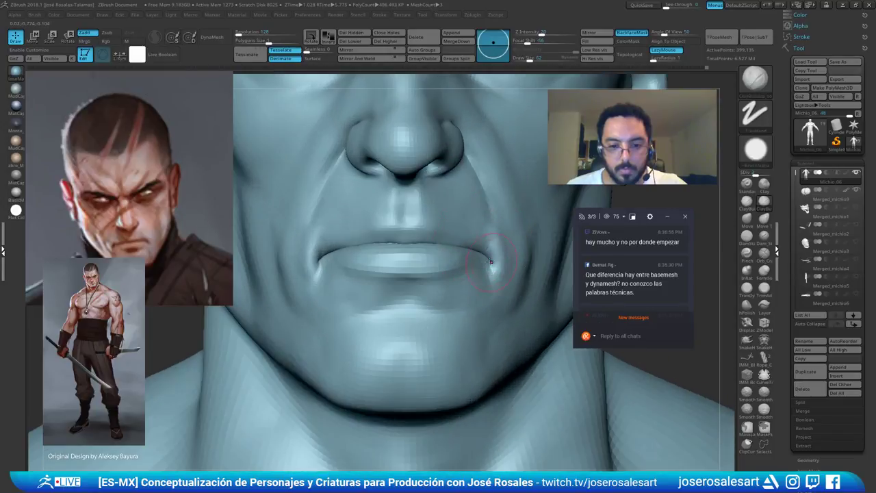
{"action": "right_click_drag", "start_coordinate": [338, 254], "coordinate": [344, 267], "text": "ctrl"}
Sharpen the crease at the mouth corner with the DamStandard brush
{"action": "key", "text": "b"}
{"action": "key", "text": "d"}
{"action": "key", "text": "s"}
{"action": "mouse_move", "coordinate": [508, 249]}
{"action": "right_mouse_down", "text": "alt"}
{"action": "mouse_move", "coordinate": [416, 242]}
{"action": "mouse_move", "coordinate": [430, 260]}
{"action": "mouse_move", "coordinate": [398, 251]}
{"action": "mouse_move", "coordinate": [409, 245]}
{"action": "right_mouse_up", "text": "alt"}
{"action": "key", "text": "w"}
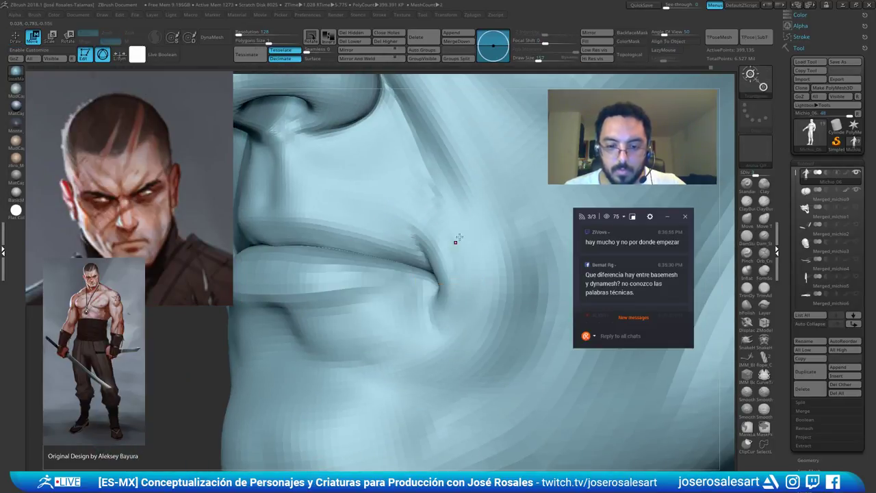
{"action": "right_click_drag", "start_coordinate": [439, 218], "coordinate": [420, 199]}
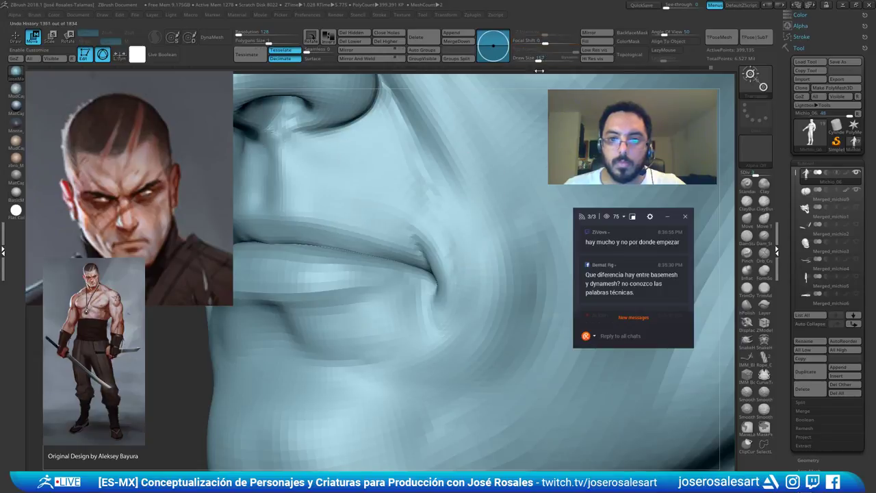
{"action": "key", "text": "q"}
{"action": "key", "text": "s"}
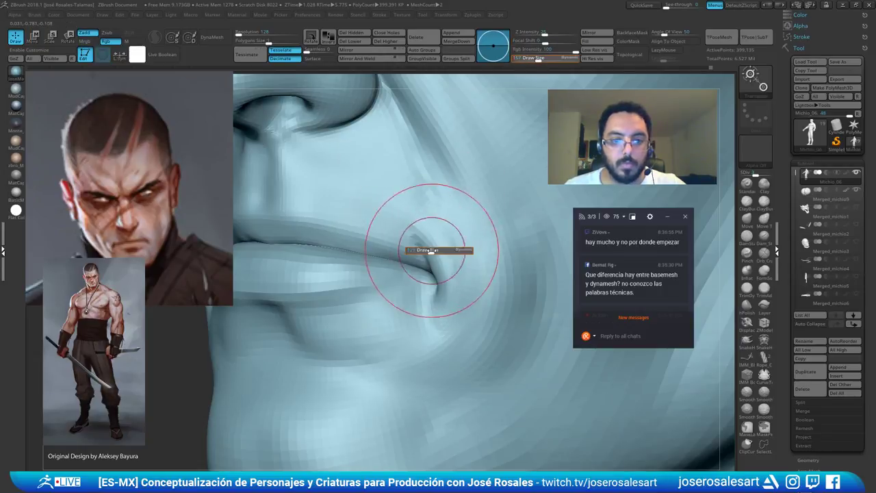
Define the mouth corner crease with DamStandard, then fill and smooth the skin around it with ClayBuildup
{"action": "mouse_move", "coordinate": [414, 261]}
{"action": "right_mouse_down"}
{"action": "mouse_move", "coordinate": [436, 309]}
{"action": "mouse_move", "coordinate": [438, 288]}
{"action": "mouse_move", "coordinate": [452, 300]}
{"action": "mouse_move", "coordinate": [450, 237]}
{"action": "mouse_move", "coordinate": [486, 267]}
{"action": "right_mouse_up"}
{"action": "key", "text": "b"}
{"action": "key", "text": "d"}
{"action": "key", "text": "s"}
{"action": "key", "text": "b"}
{"action": "key", "text": "c"}
{"action": "key", "text": "b"}
{"action": "right_click_drag", "start_coordinate": [487, 267], "coordinate": [474, 243]}
{"action": "left_click_drag", "start_coordinate": [474, 243], "coordinate": [461, 236], "text": "shift"}
{"action": "mouse_move", "coordinate": [478, 269]}
{"action": "right_mouse_down", "text": "ctrl"}
{"action": "mouse_move", "coordinate": [475, 224]}
{"action": "mouse_move", "coordinate": [484, 214]}
{"action": "mouse_move", "coordinate": [471, 171]}
{"action": "mouse_move", "coordinate": [454, 236]}
{"action": "mouse_move", "coordinate": [481, 252]}
{"action": "mouse_move", "coordinate": [491, 185]}
{"action": "right_mouse_up", "text": "ctrl"}
{"action": "right_click_drag", "start_coordinate": [475, 248], "coordinate": [473, 274], "text": "ctrl"}
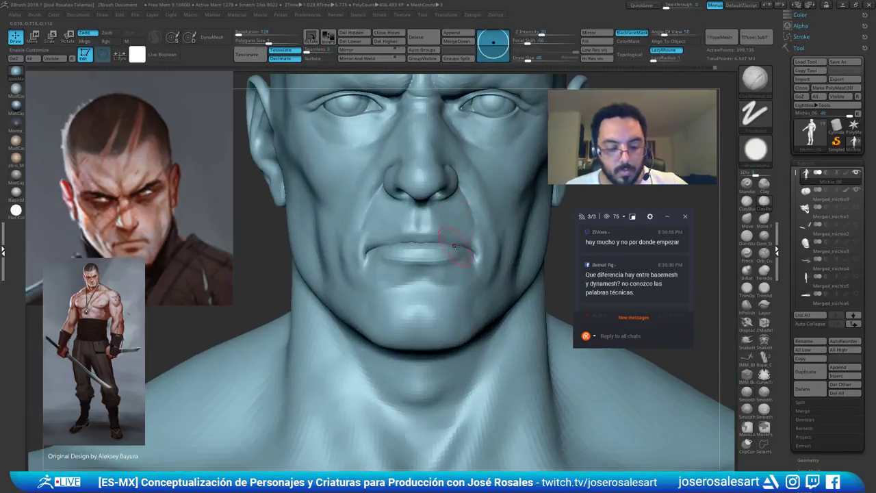
Raise the upper lip line near the mouth corner with the Move brush at Draw Size 73
{"action": "key", "text": "b"}
{"action": "key", "text": "m"}
{"action": "key", "text": "v"}
{"action": "left_click_drag", "start_coordinate": [463, 242], "coordinate": [465, 236]}
{"action": "mouse_move", "coordinate": [465, 233]}
{"action": "right_mouse_down", "text": "ctrl"}
{"action": "mouse_move", "coordinate": [467, 245]}
{"action": "mouse_move", "coordinate": [438, 205]}
{"action": "mouse_move", "coordinate": [448, 236]}
{"action": "mouse_move", "coordinate": [366, 267]}
{"action": "mouse_move", "coordinate": [392, 286]}
{"action": "mouse_move", "coordinate": [448, 280]}
{"action": "mouse_move", "coordinate": [343, 275]}
{"action": "mouse_move", "coordinate": [419, 269]}
{"action": "mouse_move", "coordinate": [420, 278]}
{"action": "mouse_move", "coordinate": [422, 250]}
{"action": "mouse_move", "coordinate": [438, 309]}
{"action": "right_mouse_up", "text": "ctrl"}
{"action": "right_click_drag", "start_coordinate": [503, 256], "coordinate": [491, 266], "text": "alt"}
{"action": "key", "text": "shift"}
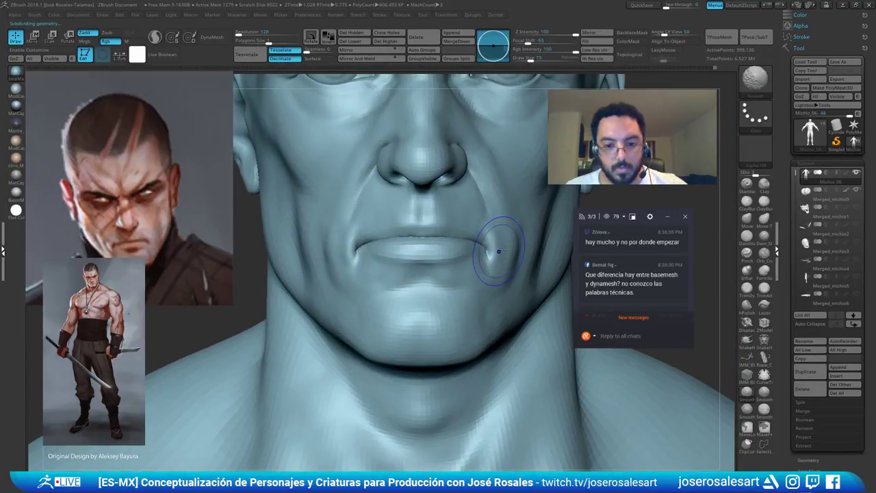
Step the body down two subdivision levels and smooth the skin at the mouth corner
{"action": "key", "text": "shift+d"}
{"action": "key", "text": "shift+d"}
{"action": "mouse_move", "coordinate": [374, 245]}
{"action": "right_mouse_down", "text": "ctrl"}
{"action": "mouse_move", "coordinate": [360, 286]}
{"action": "mouse_move", "coordinate": [373, 278]}
{"action": "mouse_move", "coordinate": [329, 257]}
{"action": "mouse_move", "coordinate": [346, 256]}
{"action": "right_mouse_up", "text": "ctrl"}
{"action": "left_click_drag", "start_coordinate": [346, 256], "coordinate": [364, 244], "text": "shift"}
{"action": "mouse_move", "coordinate": [363, 245]}
{"action": "right_mouse_down"}
{"action": "mouse_move", "coordinate": [365, 216]}
{"action": "mouse_move", "coordinate": [363, 281]}
{"action": "mouse_move", "coordinate": [357, 246]}
{"action": "right_mouse_up"}
Hide the lower lip and chin polygroup to expose the inside of the mouth from below
{"action": "right_click_drag", "start_coordinate": [332, 206], "coordinate": [349, 164]}
{"action": "left_click", "coordinate": [415, 149], "text": "ctrl+shift"}
{"action": "right_click_drag", "start_coordinate": [327, 273], "coordinate": [425, 194]}
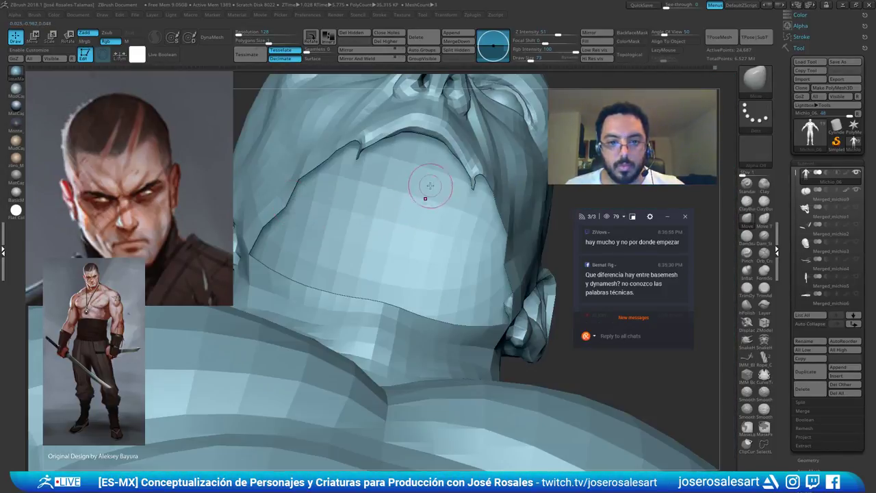
Restore the hidden chin, isolate the upper lip polygroup and display its PolyFrame wireframe around the mouth corner
{"action": "left_click", "coordinate": [562, 285], "text": "ctrl+shift"}
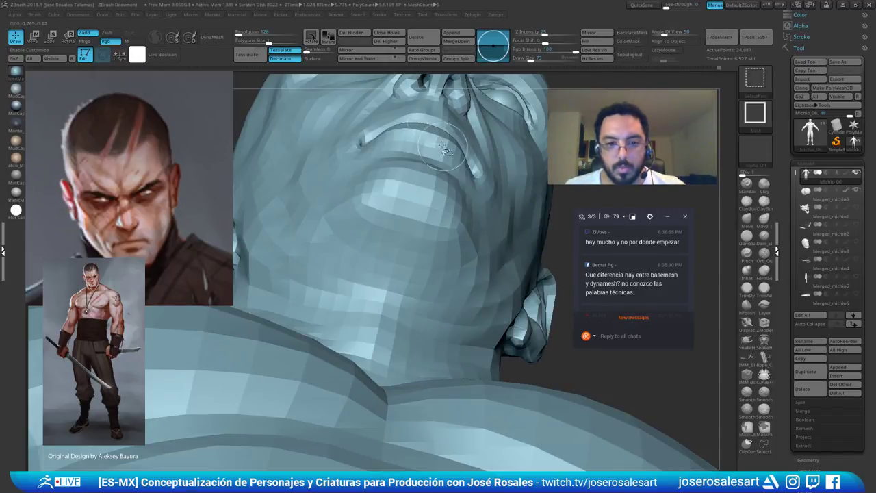
{"action": "left_click", "coordinate": [406, 115], "text": "ctrl+shift"}
{"action": "mouse_move", "coordinate": [386, 183]}
{"action": "right_mouse_down"}
{"action": "mouse_move", "coordinate": [378, 147]}
{"action": "mouse_move", "coordinate": [454, 137]}
{"action": "mouse_move", "coordinate": [441, 145]}
{"action": "mouse_move", "coordinate": [405, 243]}
{"action": "mouse_move", "coordinate": [460, 239]}
{"action": "right_mouse_up"}
{"action": "right_click_drag", "start_coordinate": [340, 234], "coordinate": [347, 219]}
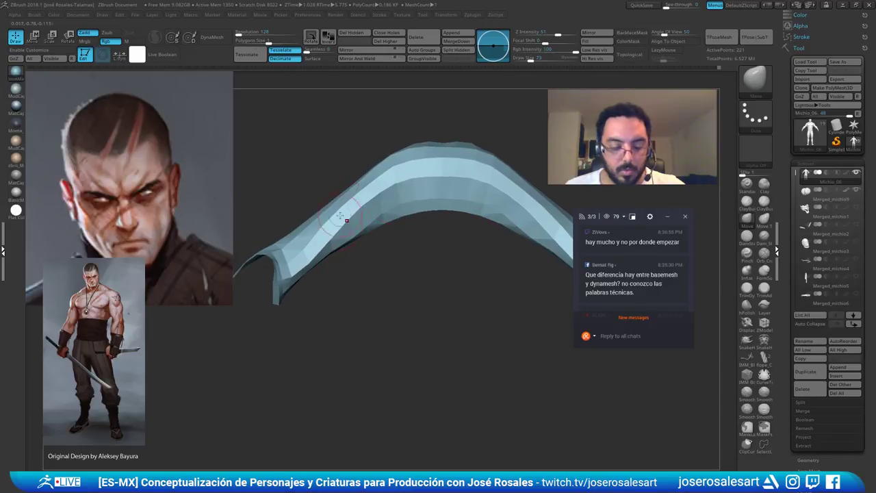
{"action": "key", "text": "shift+f"}
{"action": "key", "text": "shift+f"}
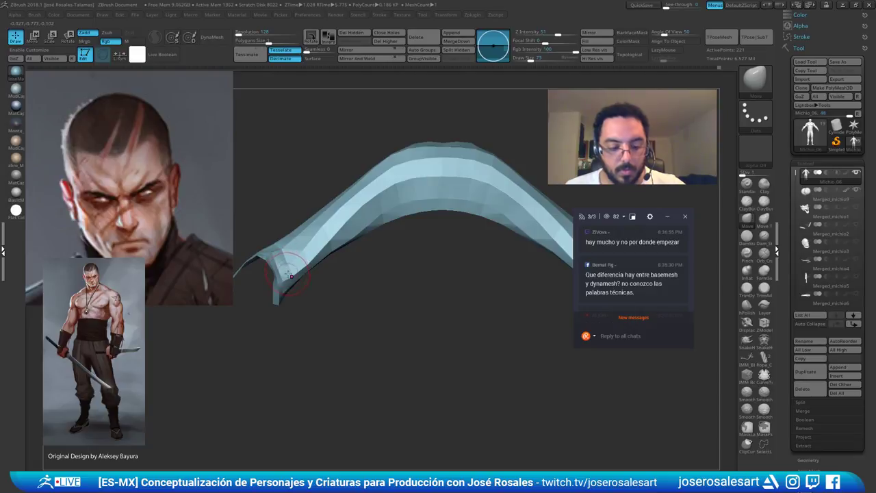
{"action": "key", "text": "shift+f"}
{"action": "left_click_drag", "start_coordinate": [399, 223], "coordinate": [313, 220], "text": "alt"}
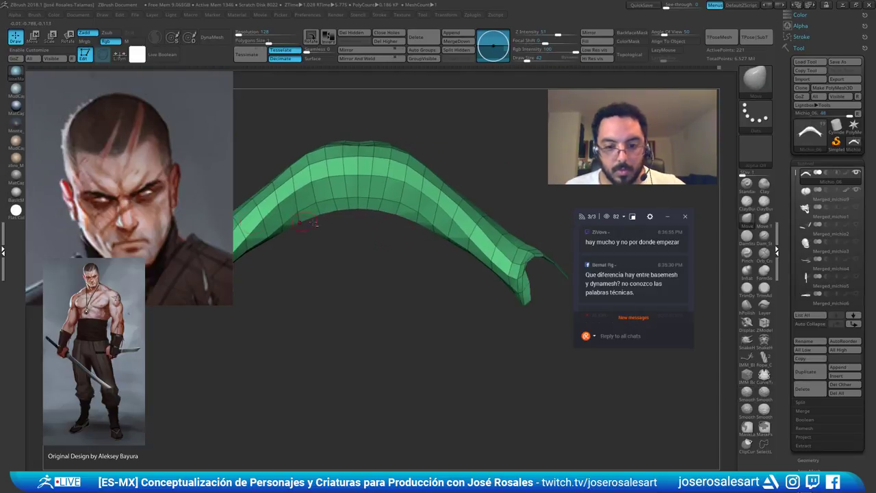
Set the Move brush's Draw Size to 89 for working on the isolated upper lip strip
{"action": "key", "text": "s"}
{"action": "left_click_drag", "start_coordinate": [482, 257], "coordinate": [526, 266]}
{"action": "key", "text": "s"}
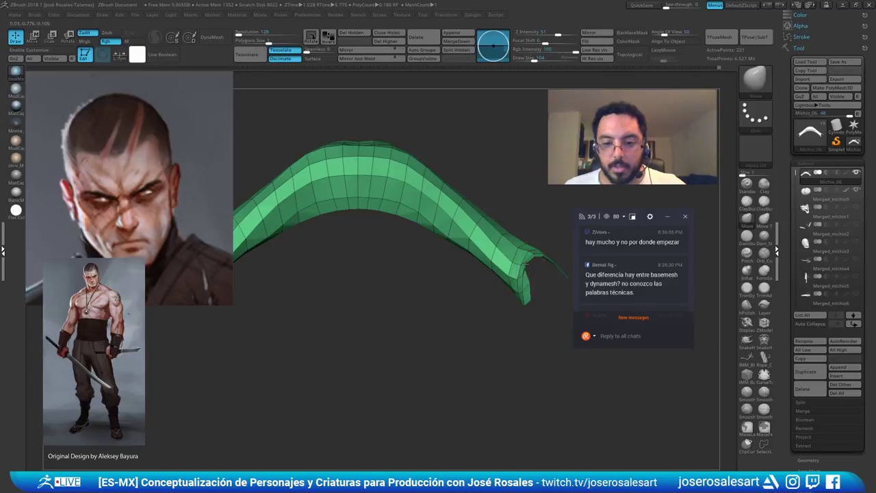
{"action": "mouse_move", "coordinate": [438, 271]}
{"action": "left_mouse_down", "text": "alt"}
{"action": "mouse_move", "coordinate": [391, 232]}
{"action": "mouse_move", "coordinate": [432, 231]}
{"action": "mouse_move", "coordinate": [410, 252]}
{"action": "left_mouse_up", "text": "alt"}
{"action": "key", "text": "s"}
{"action": "left_click_drag", "start_coordinate": [346, 237], "coordinate": [349, 237]}
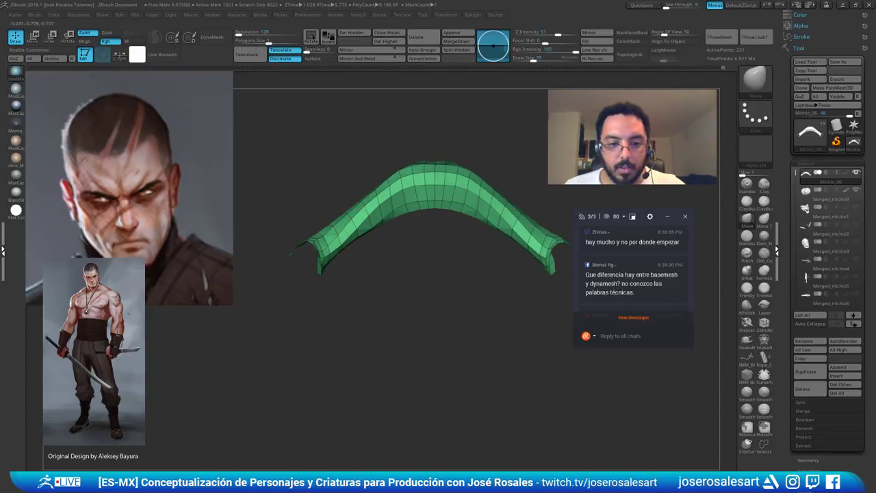
{"action": "left_click_drag", "start_coordinate": [363, 274], "coordinate": [390, 247]}
Show the whole body again and turn off the PolyFrame wireframe around the nose and mouth
{"action": "left_click", "coordinate": [360, 309], "text": "ctrl+shift"}
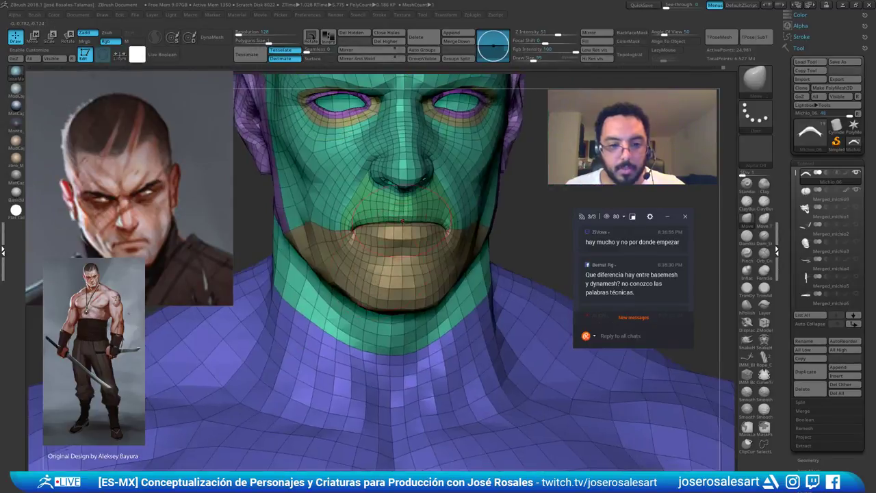
{"action": "key", "text": "f"}
{"action": "right_click_drag", "start_coordinate": [398, 205], "coordinate": [444, 210], "text": "alt"}
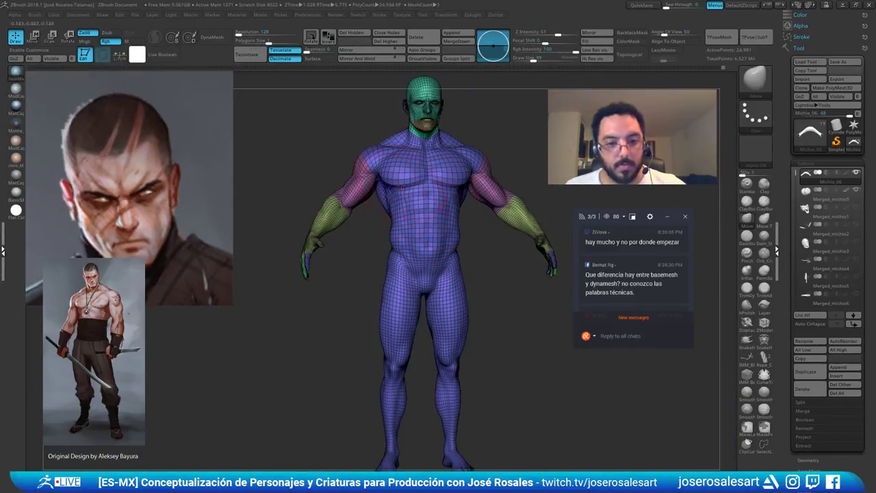
{"action": "right_click_drag", "start_coordinate": [419, 110], "coordinate": [394, 315], "text": "alt"}
{"action": "right_click_drag", "start_coordinate": [404, 274], "coordinate": [411, 315], "text": "alt"}
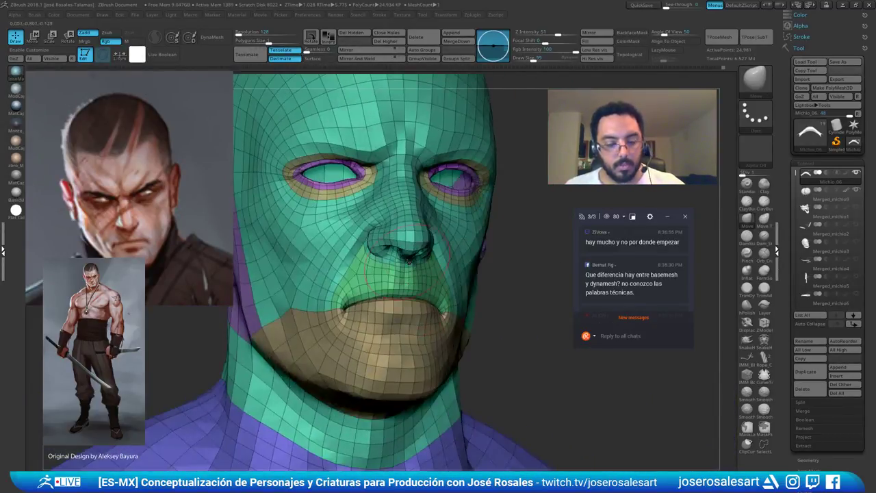
{"action": "key", "text": "shift+f"}
{"action": "right_click_drag", "start_coordinate": [384, 256], "coordinate": [403, 277], "text": "alt"}
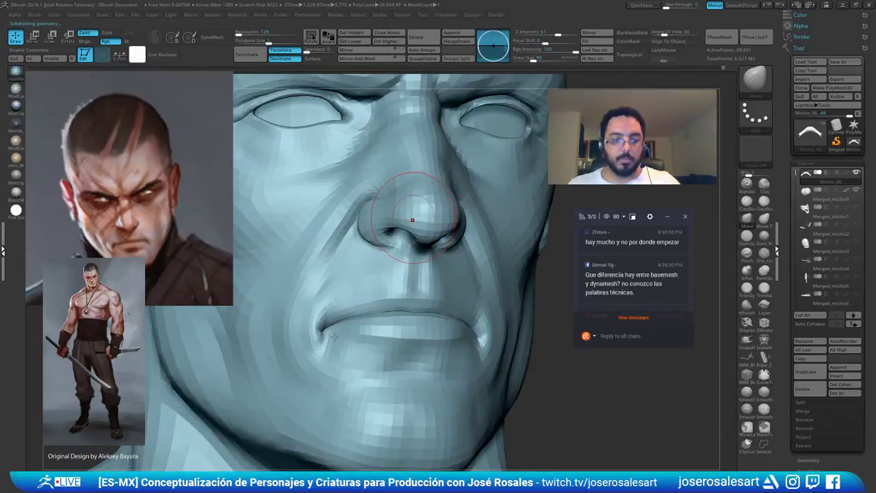
Switch to ClayBuildup, check the mouth corner at subdivision level 5 and return the body to level 2
{"action": "key", "text": "d"}
{"action": "mouse_move", "coordinate": [356, 319]}
{"action": "right_mouse_down"}
{"action": "mouse_move", "coordinate": [392, 302]}
{"action": "mouse_move", "coordinate": [366, 336]}
{"action": "right_mouse_up"}
{"action": "key", "text": "b"}
{"action": "key", "text": "c"}
{"action": "key", "text": "b"}
{"action": "mouse_move", "coordinate": [307, 348]}
{"action": "right_mouse_down"}
{"action": "mouse_move", "coordinate": [356, 321]}
{"action": "mouse_move", "coordinate": [343, 312]}
{"action": "mouse_move", "coordinate": [340, 286]}
{"action": "right_mouse_up"}
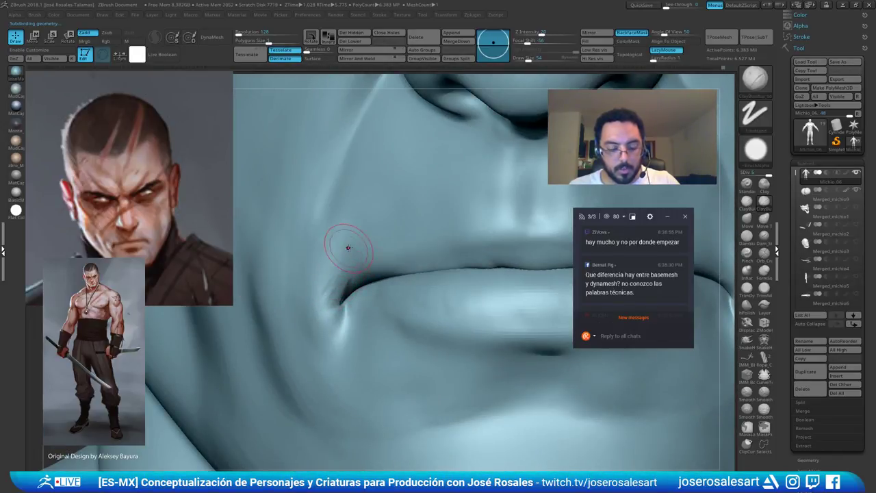
{"action": "key", "text": "shift+d"}
{"action": "key", "text": "shift+d"}
{"action": "key", "text": "shift+d"}
{"action": "right_click_drag", "start_coordinate": [329, 281], "coordinate": [377, 257]}
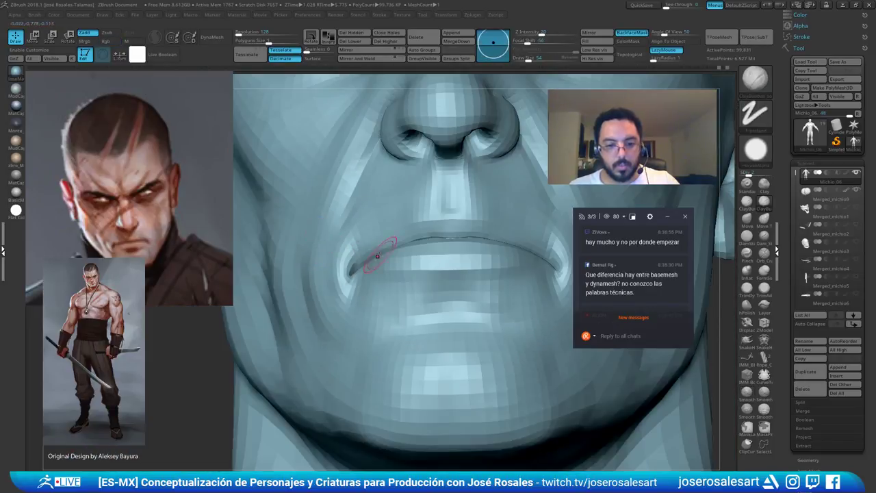
Isolate the face polygroups surrounding the mouth, hiding the rest of the head and body
{"action": "left_click", "coordinate": [403, 274], "text": "ctrl+shift"}
{"action": "left_click_drag", "start_coordinate": [316, 326], "coordinate": [327, 343], "text": "ctrl+shift"}
{"action": "left_click", "coordinate": [397, 309], "text": "ctrl+shift"}
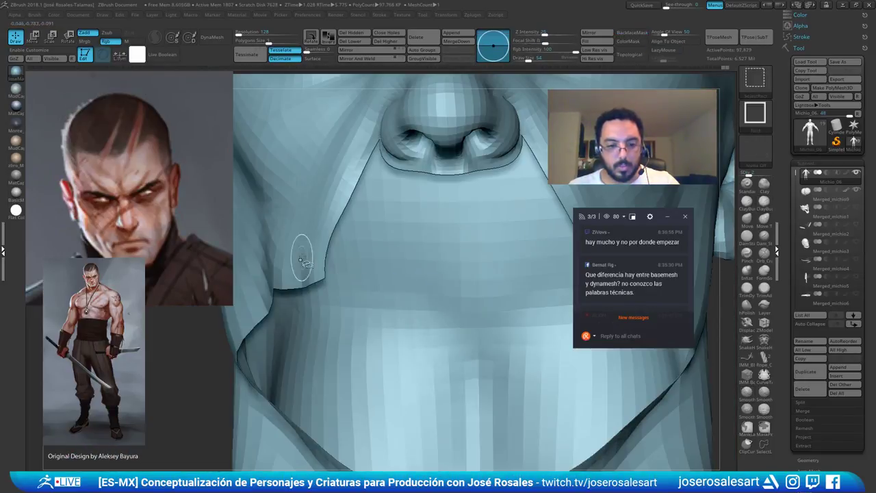
{"action": "left_click", "coordinate": [299, 258], "text": "ctrl+shift"}
{"action": "left_click_drag", "start_coordinate": [203, 364], "coordinate": [217, 380], "text": "ctrl+shift"}
{"action": "right_click_drag", "start_coordinate": [303, 290], "coordinate": [362, 239]}
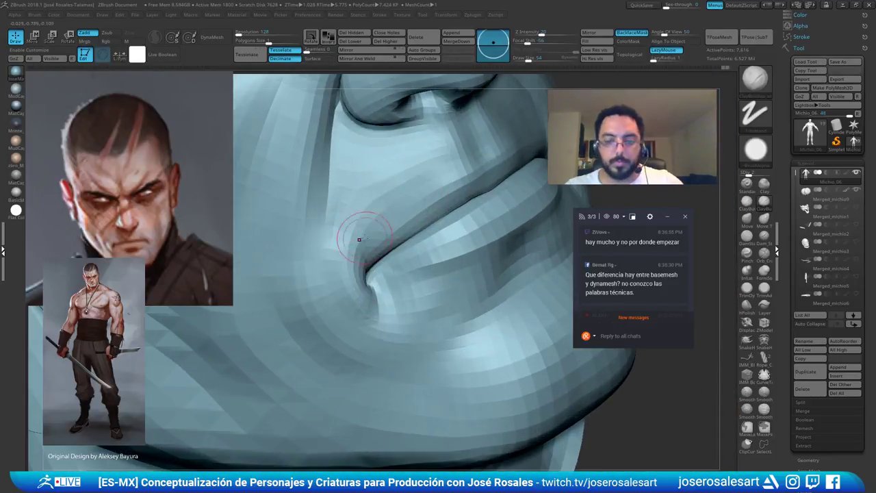
Build up the skin beside the mouth corner with ClayBuildup at Draw Size 54
{"action": "left_click_drag", "start_coordinate": [355, 249], "coordinate": [359, 266]}
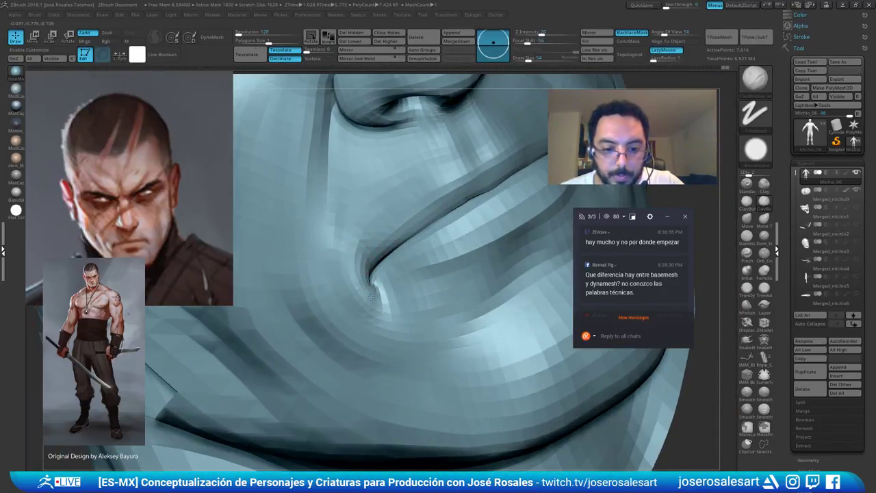
{"action": "mouse_move", "coordinate": [376, 310]}
{"action": "right_mouse_down", "text": "ctrl"}
{"action": "mouse_move", "coordinate": [376, 264]}
{"action": "mouse_move", "coordinate": [402, 243]}
{"action": "mouse_move", "coordinate": [394, 254]}
{"action": "mouse_move", "coordinate": [351, 268]}
{"action": "right_mouse_up", "text": "ctrl"}
{"action": "mouse_move", "coordinate": [445, 266]}
{"action": "right_mouse_down"}
{"action": "mouse_move", "coordinate": [434, 270]}
{"action": "mouse_move", "coordinate": [435, 312]}
{"action": "mouse_move", "coordinate": [443, 276]}
{"action": "mouse_move", "coordinate": [440, 288]}
{"action": "mouse_move", "coordinate": [460, 277]}
{"action": "mouse_move", "coordinate": [454, 269]}
{"action": "mouse_move", "coordinate": [412, 288]}
{"action": "right_mouse_up"}
Reshape the fold where the lips meet at the mouth corner with the Move brush at Draw Size 58
{"action": "key", "text": "b"}
{"action": "key", "text": "m"}
{"action": "key", "text": "v"}
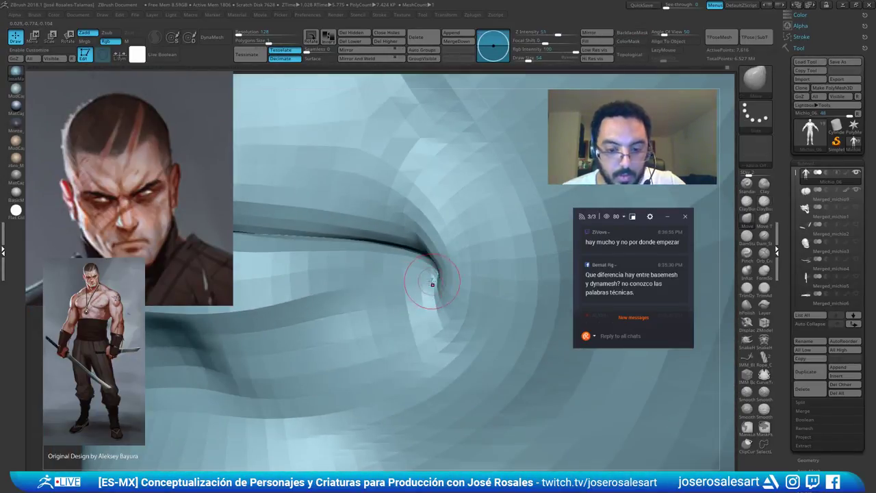
{"action": "scroll", "coordinate": [407, 266], "scroll_direction": "down", "scroll_amount": 3}
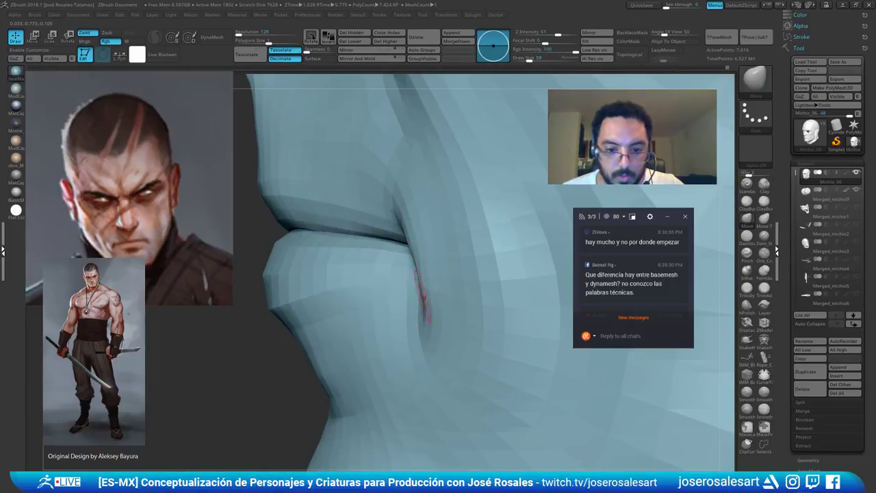
{"action": "right_click_drag", "start_coordinate": [415, 265], "coordinate": [484, 272], "text": "ctrl"}
{"action": "right_click_drag", "start_coordinate": [275, 260], "coordinate": [298, 302]}
{"action": "left_click_drag", "start_coordinate": [298, 295], "coordinate": [303, 284]}
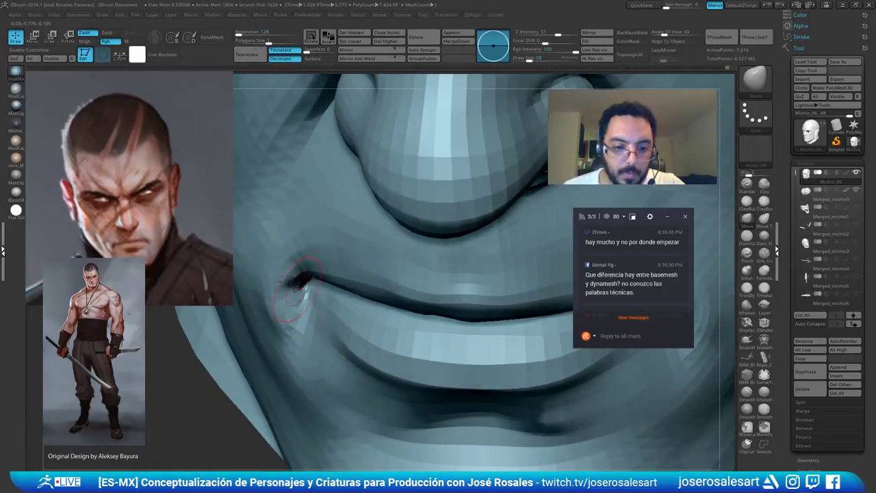
{"action": "right_click_drag", "start_coordinate": [303, 285], "coordinate": [321, 255]}
Add volume just below the mouth corner with a smaller ClayBuildup brush
{"action": "key", "text": "b"}
{"action": "key", "text": "c"}
{"action": "key", "text": "b"}
{"action": "key", "text": "bracketleft"}
{"action": "mouse_move", "coordinate": [302, 280]}
{"action": "left_mouse_down"}
{"action": "mouse_move", "coordinate": [291, 310]}
{"action": "mouse_move", "coordinate": [300, 328]}
{"action": "left_mouse_up"}
{"action": "mouse_move", "coordinate": [300, 329]}
{"action": "right_mouse_down"}
{"action": "mouse_move", "coordinate": [284, 295]}
{"action": "mouse_move", "coordinate": [291, 273]}
{"action": "mouse_move", "coordinate": [354, 304]}
{"action": "mouse_move", "coordinate": [311, 293]}
{"action": "mouse_move", "coordinate": [323, 287]}
{"action": "right_mouse_up"}
Set the Inflat brush to Draw Size 109 and hide the lower lip and chin polygroup to expose the mouth corner
{"action": "key", "text": "b"}
{"action": "key", "text": "i"}
{"action": "key", "text": "n"}
{"action": "key", "text": "s"}
{"action": "left_click_drag", "start_coordinate": [317, 288], "coordinate": [325, 290]}
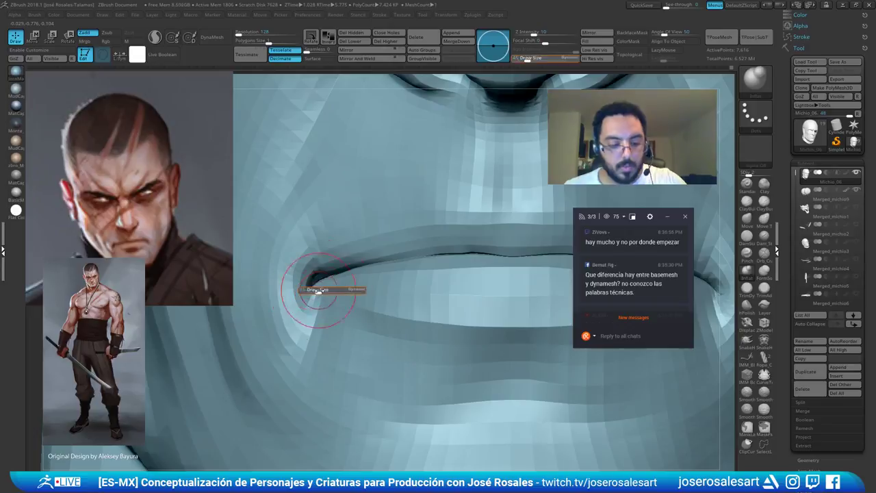
{"action": "right_click_drag", "start_coordinate": [314, 290], "coordinate": [397, 303], "text": "ctrl"}
{"action": "left_click", "coordinate": [305, 289], "text": "ctrl+shift"}
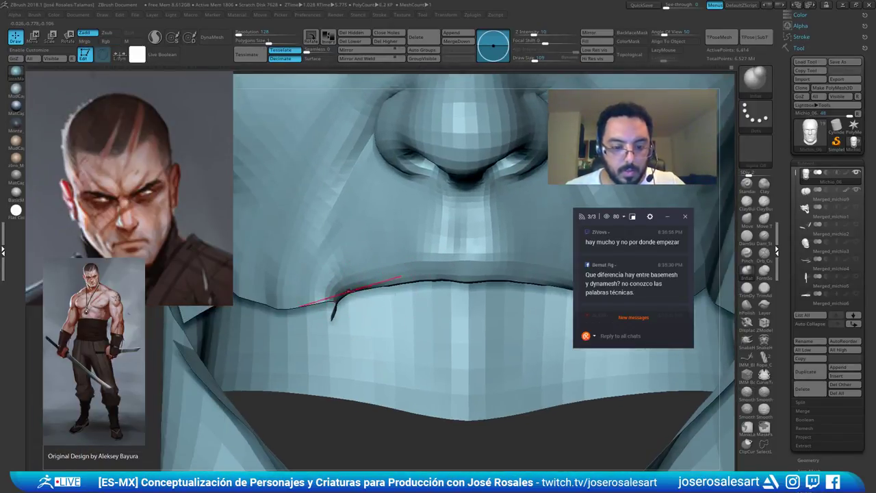
Open SpotLight, delete the oversized reference image and leave SpotLight
{"action": "key", "text": "shift+z"}
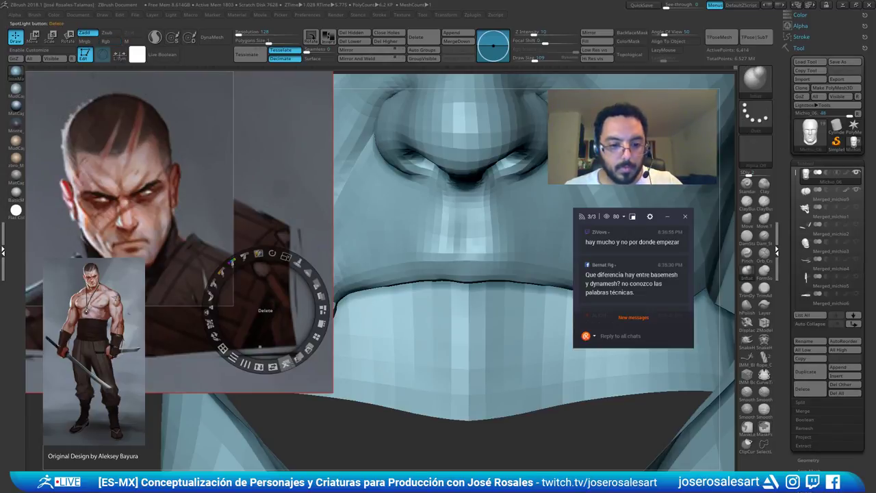
{"action": "left_click", "coordinate": [286, 364]}
{"action": "key", "text": "z"}
Show the whole body again and raise it to subdivision level 4
{"action": "right_click_drag", "start_coordinate": [348, 311], "coordinate": [512, 274], "text": "ctrl"}
{"action": "left_click", "coordinate": [514, 286], "text": "ctrl+shift"}
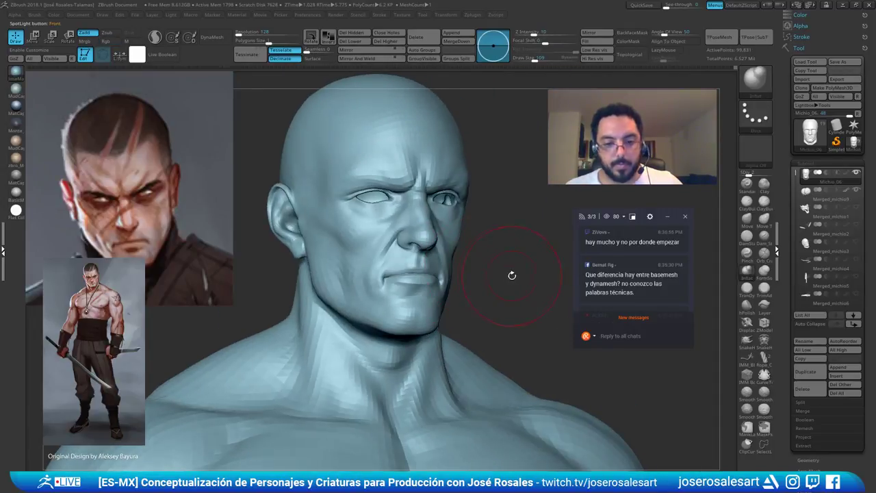
{"action": "key", "text": "d"}
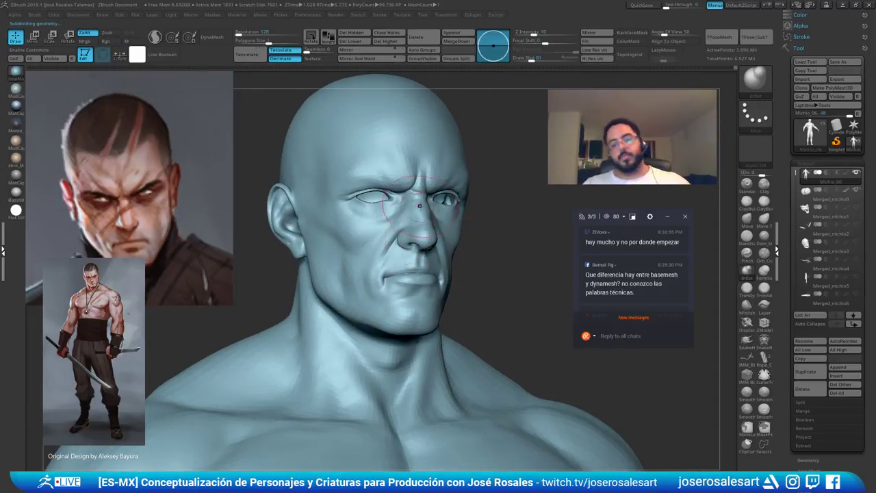
{"action": "right_click_drag", "start_coordinate": [505, 234], "coordinate": [460, 266]}
{"action": "key", "text": "s"}
{"action": "left_click_drag", "start_coordinate": [476, 255], "coordinate": [471, 255]}
Refine and smooth the skin below the mouth corner with ClayBuildup and Smooth at Draw Size 36
{"action": "mouse_move", "coordinate": [370, 291]}
{"action": "right_mouse_down"}
{"action": "mouse_move", "coordinate": [375, 266]}
{"action": "mouse_move", "coordinate": [398, 265]}
{"action": "mouse_move", "coordinate": [416, 264]}
{"action": "mouse_move", "coordinate": [402, 294]}
{"action": "mouse_move", "coordinate": [426, 291]}
{"action": "mouse_move", "coordinate": [370, 296]}
{"action": "right_mouse_up"}
{"action": "key", "text": "b"}
{"action": "key", "text": "c"}
{"action": "key", "text": "b"}
{"action": "key", "text": "s"}
{"action": "left_click_drag", "start_coordinate": [385, 299], "coordinate": [383, 307]}
{"action": "key", "text": "s"}
{"action": "key", "text": "shift"}
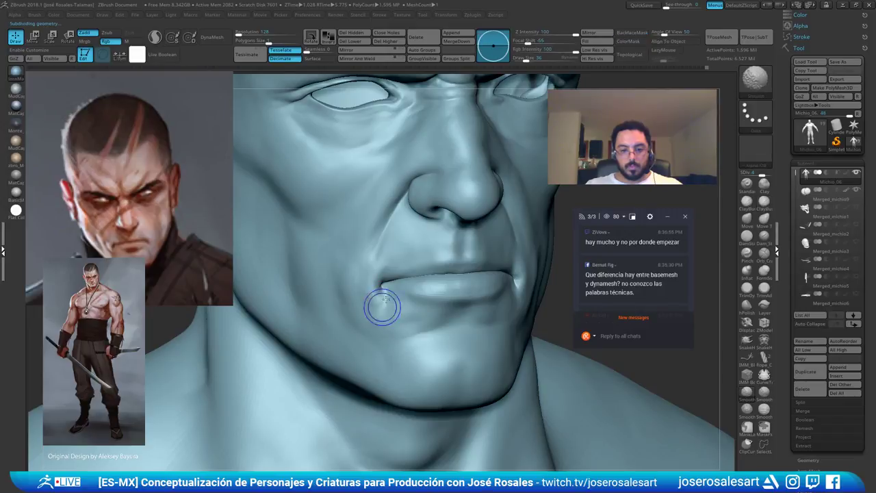
{"action": "right_click_drag", "start_coordinate": [363, 340], "coordinate": [308, 332]}
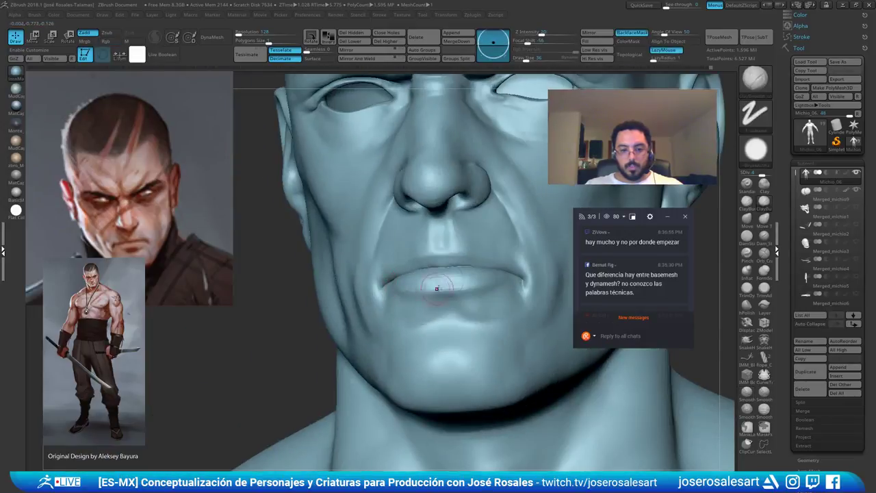
Smooth the skin below the lower lip toward the opposite mouth corner
{"action": "right_click_drag", "start_coordinate": [438, 289], "coordinate": [411, 289], "text": "shift"}
{"action": "right_click_drag", "start_coordinate": [503, 293], "coordinate": [463, 292], "text": "alt"}
{"action": "left_click_drag", "start_coordinate": [464, 291], "coordinate": [457, 319], "text": "shift"}
{"action": "mouse_move", "coordinate": [496, 315]}
{"action": "right_mouse_down"}
{"action": "mouse_move", "coordinate": [448, 307]}
{"action": "mouse_move", "coordinate": [488, 283]}
{"action": "mouse_move", "coordinate": [483, 305]}
{"action": "mouse_move", "coordinate": [483, 286]}
{"action": "mouse_move", "coordinate": [458, 275]}
{"action": "mouse_move", "coordinate": [447, 298]}
{"action": "right_mouse_up"}
{"action": "mouse_move", "coordinate": [456, 291]}
{"action": "right_mouse_down"}
{"action": "mouse_move", "coordinate": [453, 297]}
{"action": "mouse_move", "coordinate": [475, 286]}
{"action": "mouse_move", "coordinate": [467, 285]}
{"action": "right_mouse_up"}
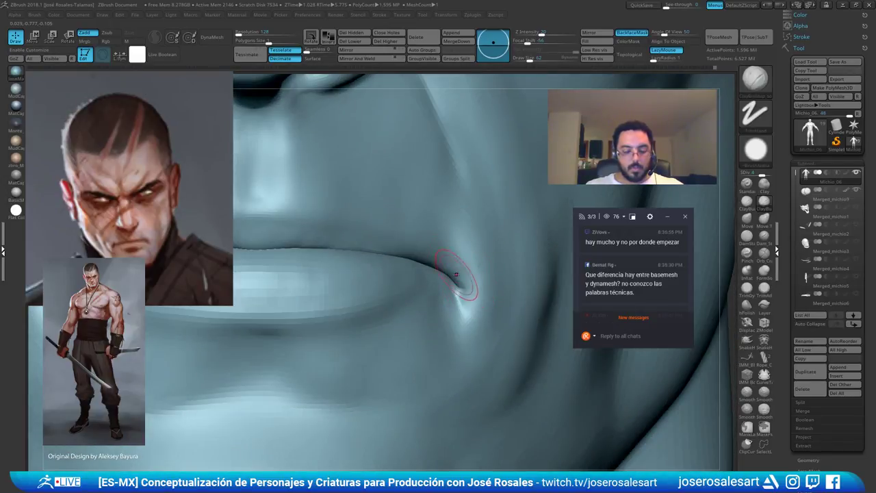
Adjust the mouth corners with the Move brush and smooth the creases where the lips meet
{"action": "key", "text": "b"}
{"action": "key", "text": "m"}
{"action": "key", "text": "v"}
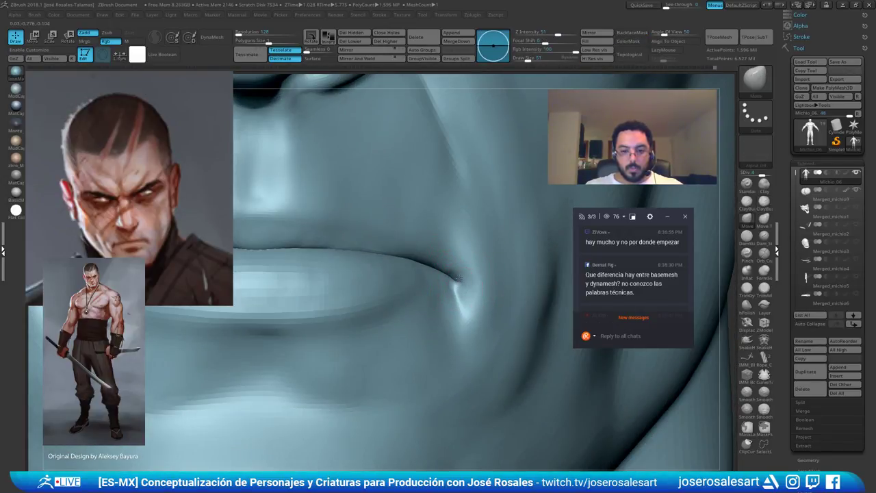
{"action": "right_click_drag", "start_coordinate": [467, 284], "coordinate": [460, 276]}
{"action": "left_click_drag", "start_coordinate": [461, 280], "coordinate": [448, 278], "text": "shift"}
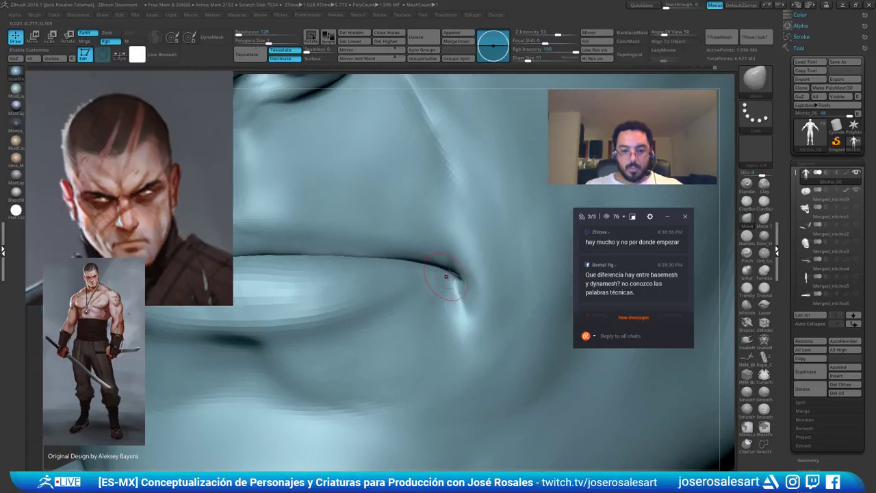
{"action": "right_click_drag", "start_coordinate": [448, 278], "coordinate": [463, 279]}
{"action": "left_click_drag", "start_coordinate": [463, 279], "coordinate": [467, 290], "text": "shift"}
{"action": "mouse_move", "coordinate": [467, 290]}
{"action": "right_mouse_down"}
{"action": "mouse_move", "coordinate": [357, 271]}
{"action": "mouse_move", "coordinate": [416, 271]}
{"action": "right_mouse_up"}
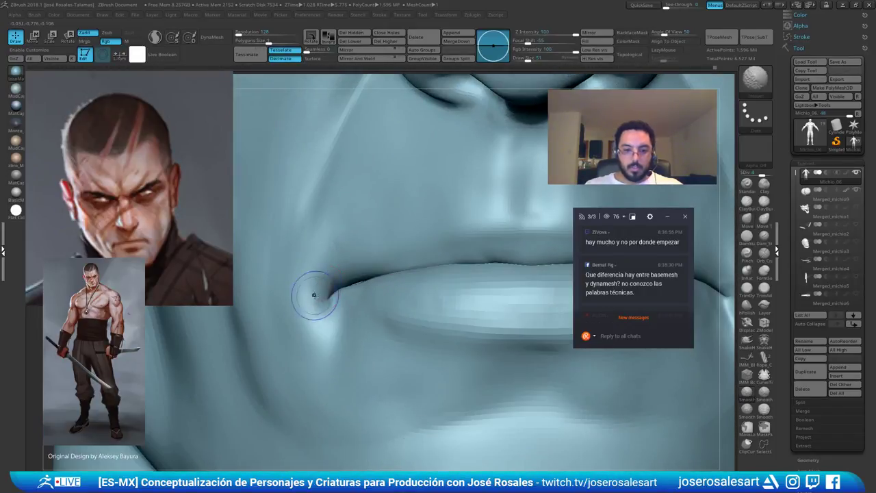
{"action": "left_click_drag", "start_coordinate": [315, 294], "coordinate": [344, 290], "text": "shift"}
{"action": "key", "text": "shift"}
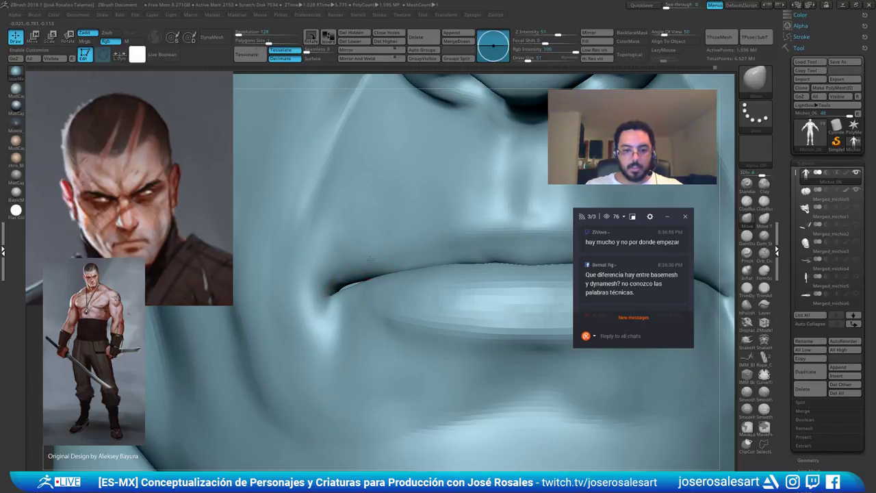
Sharpen the crease at the mouth corner with the DamStandard brush
{"action": "mouse_move", "coordinate": [371, 259]}
{"action": "right_mouse_down", "text": "ctrl"}
{"action": "mouse_move", "coordinate": [344, 311]}
{"action": "mouse_move", "coordinate": [214, 316]}
{"action": "right_mouse_up", "text": "ctrl"}
{"action": "key", "text": "b"}
{"action": "key", "text": "d"}
{"action": "key", "text": "s"}
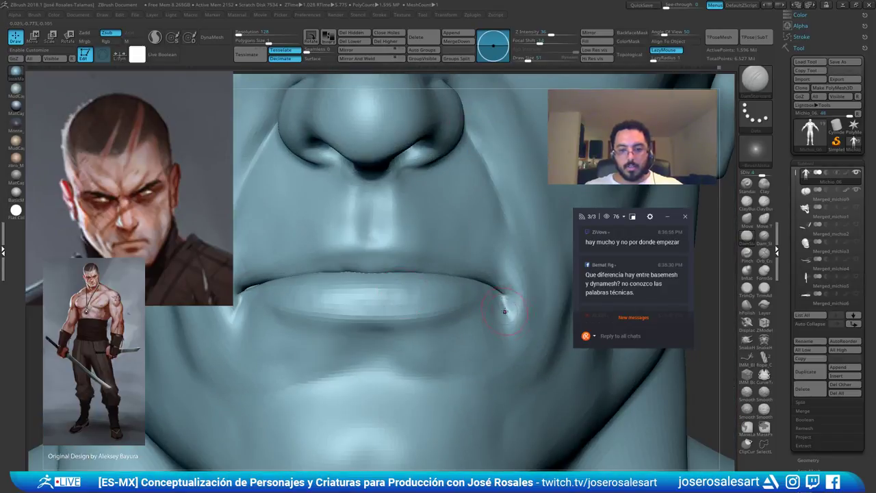
{"action": "right_click_drag", "start_coordinate": [511, 316], "coordinate": [600, 320], "text": "alt"}
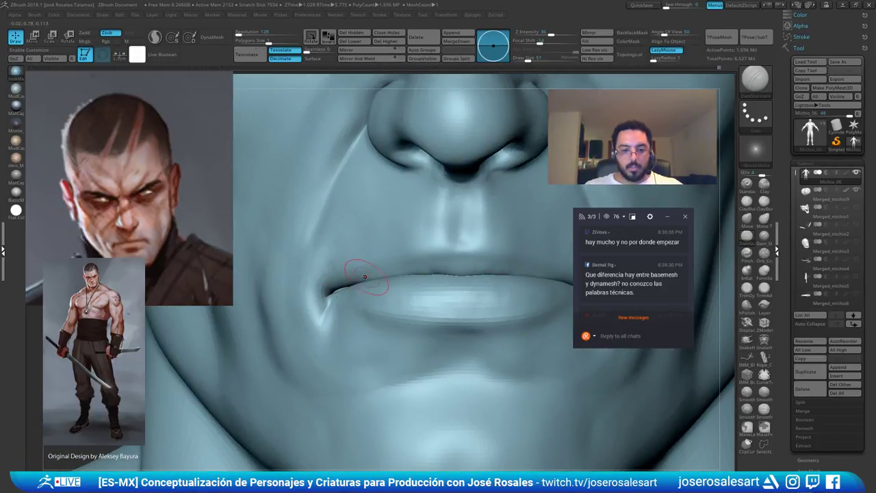
Isolate the lower lip and chin polygroup and set ClayBuildup to Draw Size 26 for the lip's inner corner
{"action": "left_click", "coordinate": [365, 276], "text": "ctrl+shift"}
{"action": "key", "text": "b"}
{"action": "key", "text": "c"}
{"action": "key", "text": "b"}
{"action": "mouse_move", "coordinate": [319, 276]}
{"action": "right_mouse_down"}
{"action": "mouse_move", "coordinate": [321, 265]}
{"action": "mouse_move", "coordinate": [352, 281]}
{"action": "mouse_move", "coordinate": [350, 305]}
{"action": "mouse_move", "coordinate": [336, 303]}
{"action": "mouse_move", "coordinate": [352, 317]}
{"action": "right_mouse_up"}
{"action": "left_click", "coordinate": [356, 328], "text": "ctrl+shift"}
{"action": "left_click", "coordinate": [352, 307], "text": "ctrl+shift"}
{"action": "key", "text": "s"}
{"action": "left_click_drag", "start_coordinate": [336, 273], "coordinate": [328, 271]}
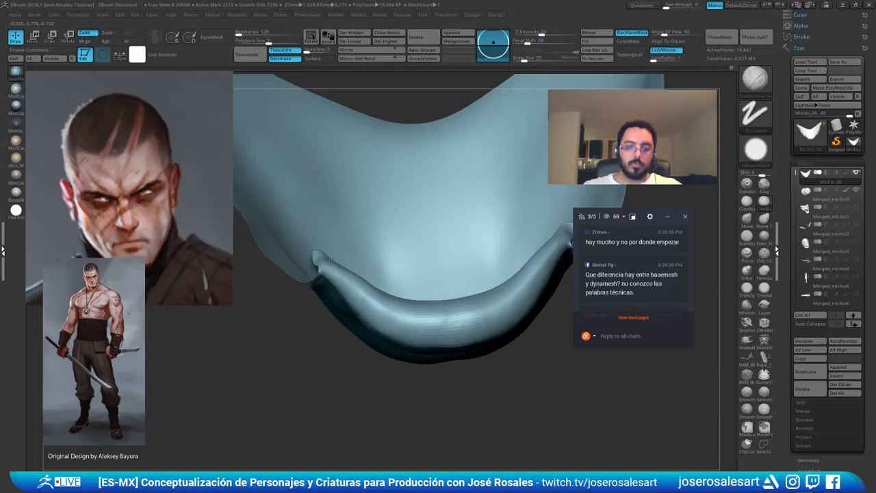
Unhide the full body mesh, then build up the mouth corner with ClayBuildup at Draw Size 45 and smooth above it
{"action": "right_click_drag", "start_coordinate": [377, 284], "coordinate": [301, 438], "text": "ctrl"}
{"action": "left_click", "coordinate": [319, 335], "text": "ctrl+shift"}
{"action": "mouse_move", "coordinate": [340, 258]}
{"action": "right_mouse_down", "text": "ctrl"}
{"action": "mouse_move", "coordinate": [328, 288]}
{"action": "mouse_move", "coordinate": [306, 309]}
{"action": "mouse_move", "coordinate": [344, 295]}
{"action": "mouse_move", "coordinate": [349, 304]}
{"action": "mouse_move", "coordinate": [315, 285]}
{"action": "right_mouse_up", "text": "ctrl"}
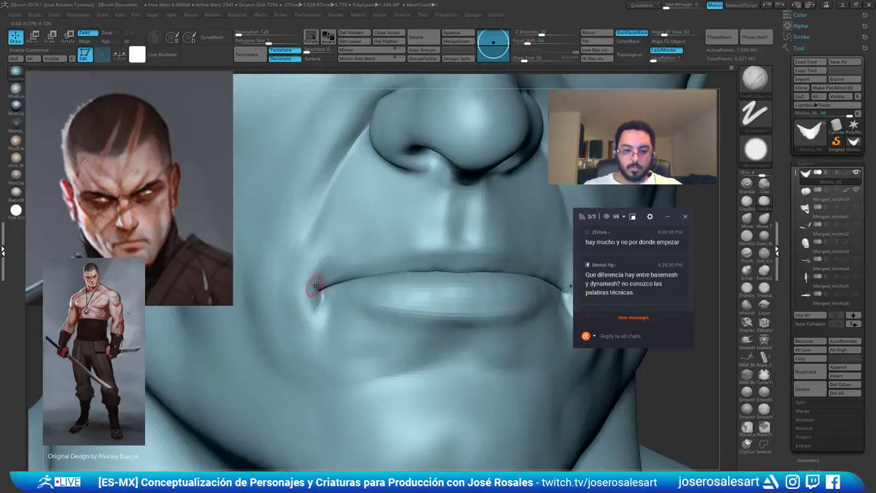
{"action": "key", "text": "s"}
{"action": "left_click_drag", "start_coordinate": [315, 286], "coordinate": [322, 283]}
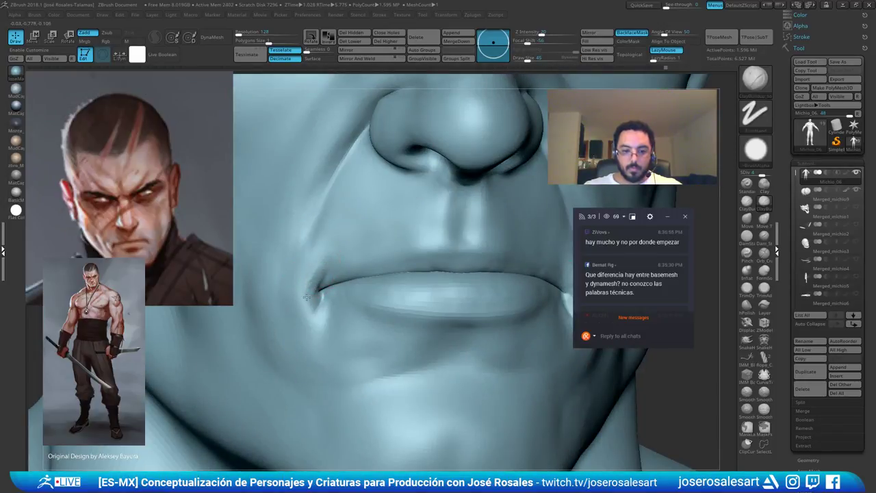
{"action": "right_click_drag", "start_coordinate": [305, 304], "coordinate": [346, 305]}
{"action": "left_click_drag", "start_coordinate": [314, 257], "coordinate": [310, 282], "text": "shift"}
{"action": "right_click_drag", "start_coordinate": [322, 286], "coordinate": [310, 289]}
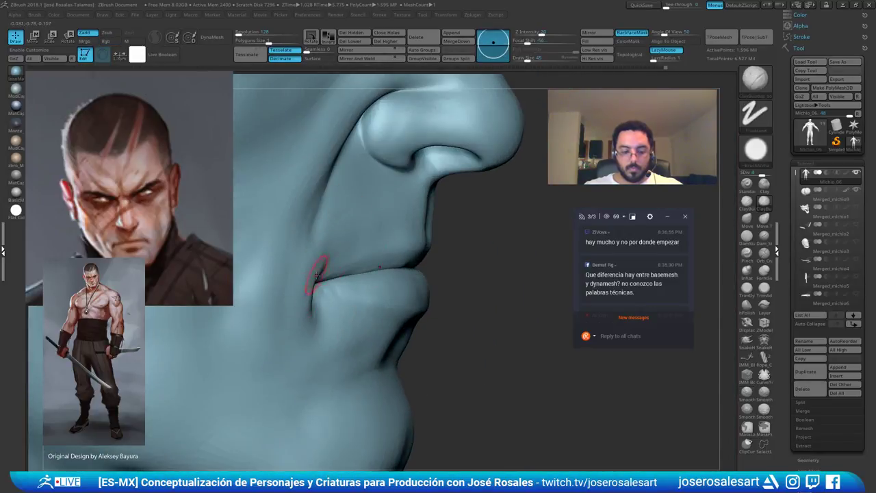
Try to reshape the mouth corner in side view with the Move brush
{"action": "key", "text": "b"}
{"action": "key", "text": "m"}
{"action": "key", "text": "v"}
{"action": "left_click_drag", "start_coordinate": [314, 282], "coordinate": [321, 287]}
{"action": "key", "text": "ctrl+z"}
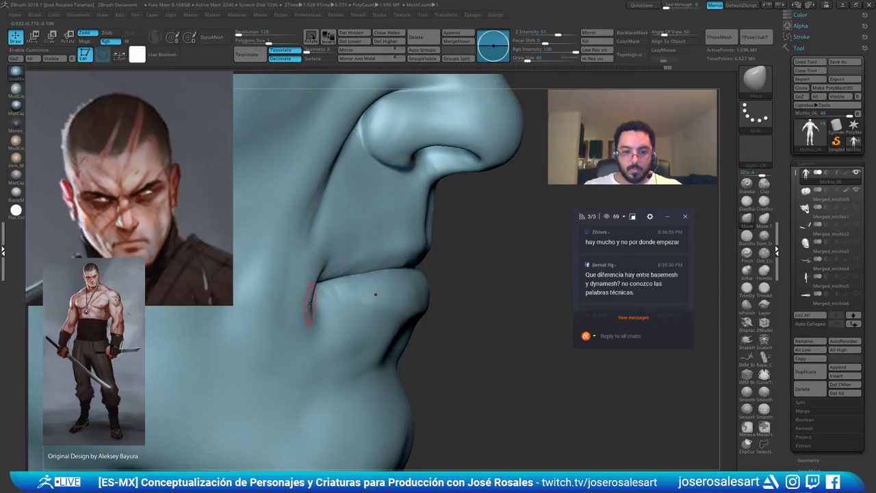
Smooth the skin just outside the mouth corner and sharpen the crease below it with DamStandard
{"action": "right_click_drag", "start_coordinate": [310, 303], "coordinate": [292, 282]}
{"action": "mouse_move", "coordinate": [298, 294]}
{"action": "left_mouse_down", "text": "shift"}
{"action": "mouse_move", "coordinate": [315, 256]}
{"action": "mouse_move", "coordinate": [303, 315]}
{"action": "left_mouse_up", "text": "shift"}
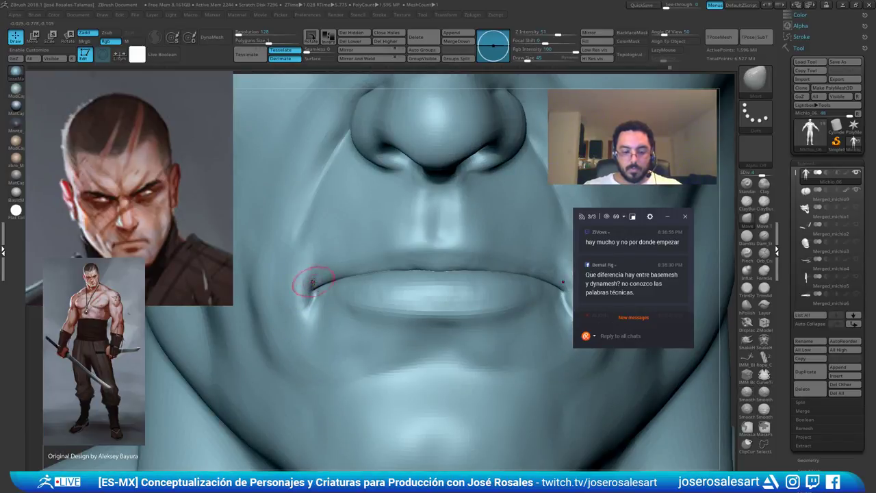
{"action": "key", "text": "b"}
{"action": "key", "text": "d"}
{"action": "key", "text": "s"}
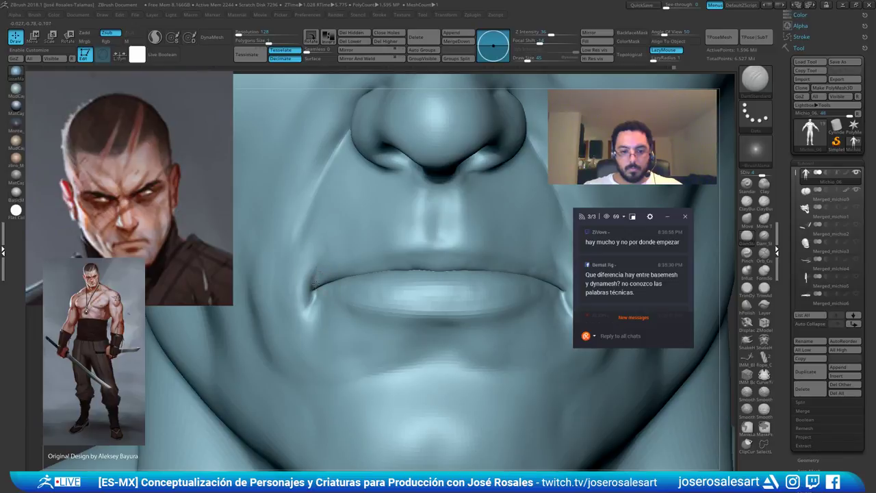
{"action": "left_click_drag", "start_coordinate": [304, 316], "coordinate": [305, 319]}
Build up the skin around the opposite mouth corner with ClayBuildup and smooth it into the cheek fold
{"action": "right_click_drag", "start_coordinate": [519, 294], "coordinate": [438, 308], "text": "alt"}
{"action": "key", "text": "b"}
{"action": "key", "text": "c"}
{"action": "key", "text": "b"}
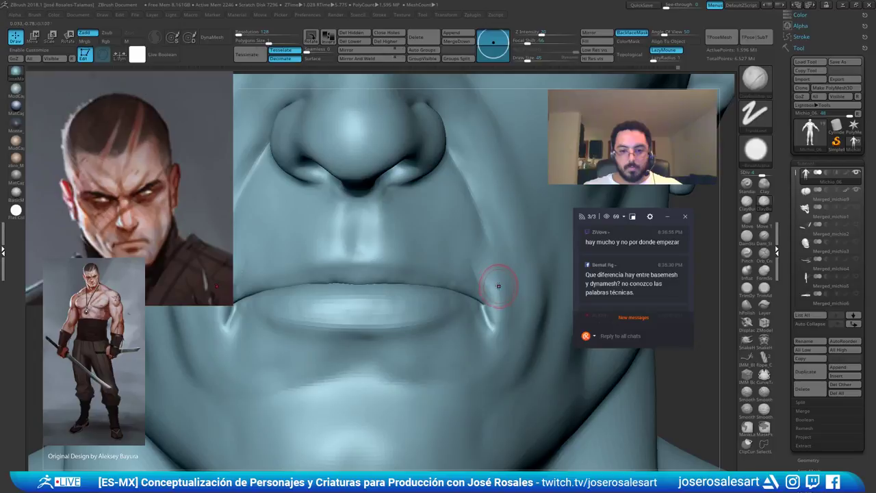
{"action": "right_click_drag", "start_coordinate": [447, 270], "coordinate": [482, 271]}
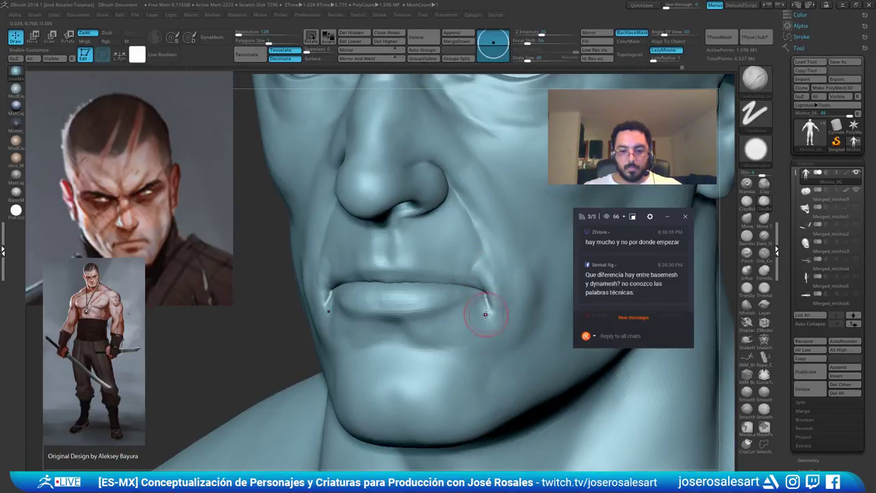
{"action": "mouse_move", "coordinate": [486, 314]}
{"action": "right_mouse_down"}
{"action": "mouse_move", "coordinate": [503, 294]}
{"action": "mouse_move", "coordinate": [329, 270]}
{"action": "mouse_move", "coordinate": [310, 280]}
{"action": "right_mouse_up"}
{"action": "right_click_drag", "start_coordinate": [424, 256], "coordinate": [438, 271], "text": "ctrl"}
{"action": "mouse_move", "coordinate": [438, 271]}
{"action": "right_mouse_down"}
{"action": "mouse_move", "coordinate": [417, 267]}
{"action": "mouse_move", "coordinate": [428, 264]}
{"action": "right_mouse_up"}
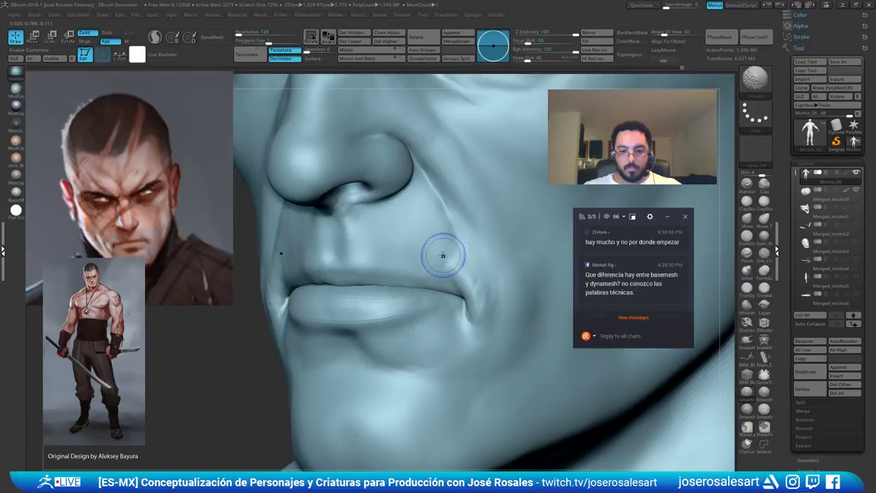
{"action": "mouse_move", "coordinate": [444, 255]}
{"action": "left_mouse_down", "text": "shift"}
{"action": "mouse_move", "coordinate": [447, 247]}
{"action": "mouse_move", "coordinate": [480, 304]}
{"action": "mouse_move", "coordinate": [476, 289]}
{"action": "left_mouse_up", "text": "shift"}
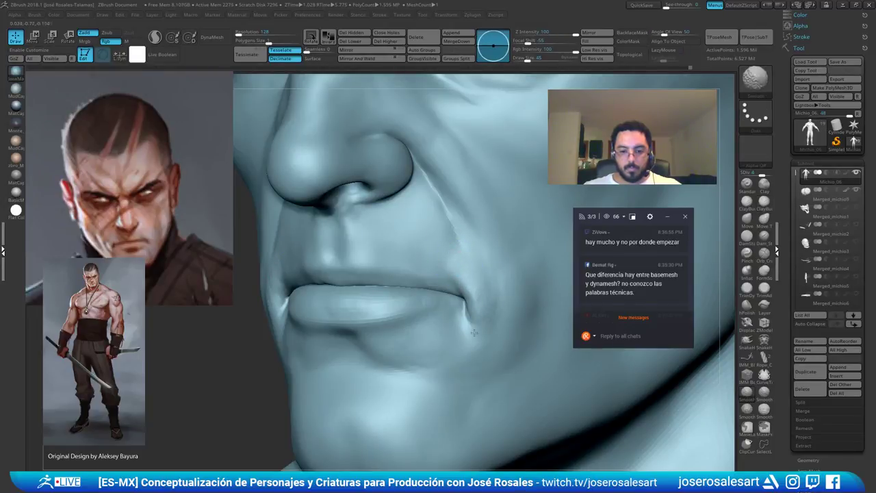
{"action": "left_click_drag", "start_coordinate": [475, 333], "coordinate": [479, 323], "text": "shift"}
{"action": "mouse_move", "coordinate": [475, 315]}
{"action": "right_mouse_down", "text": "ctrl"}
{"action": "mouse_move", "coordinate": [452, 254]}
{"action": "mouse_move", "coordinate": [503, 221]}
{"action": "mouse_move", "coordinate": [518, 168]}
{"action": "right_mouse_up", "text": "ctrl"}
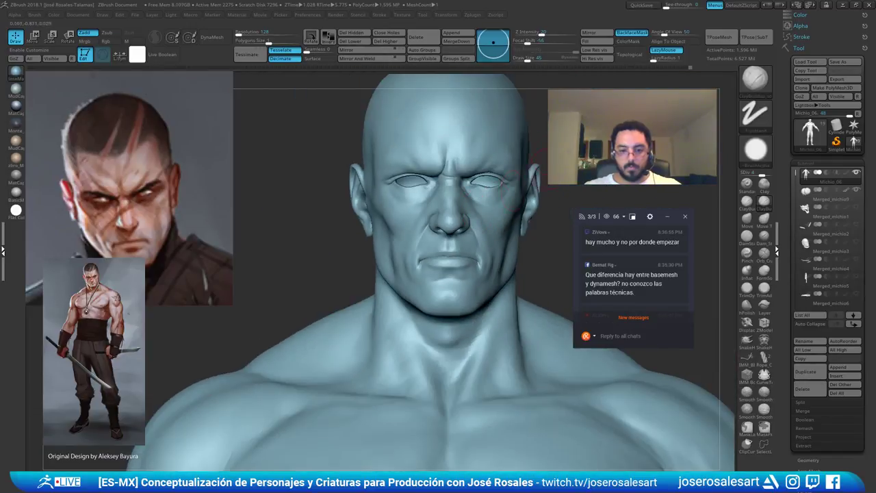
Refine the lip line and mouth corner with the Move, DamStandard and Inflat brushes
{"action": "mouse_move", "coordinate": [481, 207]}
{"action": "right_mouse_down"}
{"action": "mouse_move", "coordinate": [452, 236]}
{"action": "mouse_move", "coordinate": [475, 251]}
{"action": "mouse_move", "coordinate": [455, 259]}
{"action": "mouse_move", "coordinate": [397, 237]}
{"action": "mouse_move", "coordinate": [396, 309]}
{"action": "mouse_move", "coordinate": [390, 278]}
{"action": "mouse_move", "coordinate": [450, 233]}
{"action": "right_mouse_up"}
{"action": "key", "text": "b"}
{"action": "key", "text": "m"}
{"action": "key", "text": "v"}
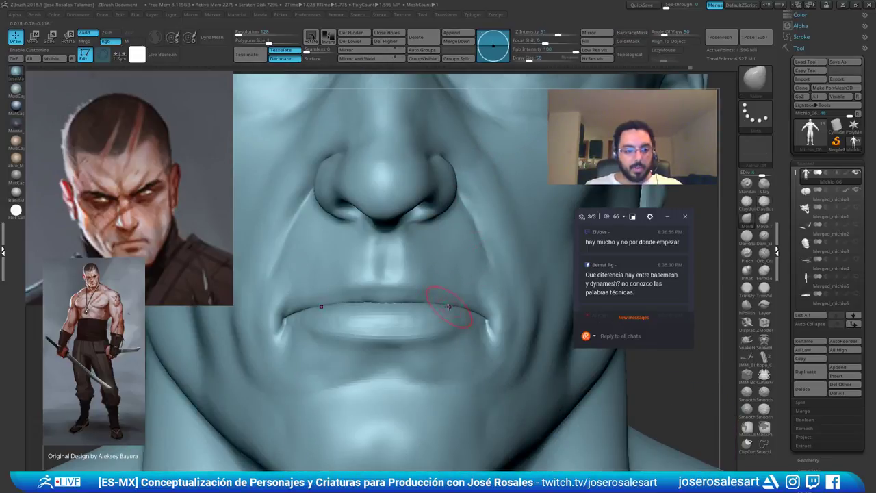
{"action": "right_click_drag", "start_coordinate": [448, 307], "coordinate": [486, 334], "text": "ctrl"}
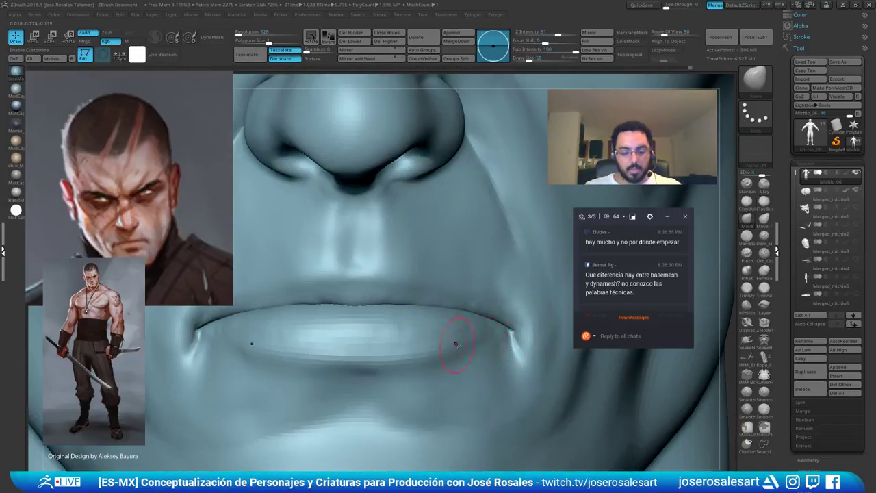
{"action": "key", "text": "b"}
{"action": "key", "text": "d"}
{"action": "key", "text": "s"}
{"action": "mouse_move", "coordinate": [517, 340]}
{"action": "right_mouse_down"}
{"action": "mouse_move", "coordinate": [470, 334]}
{"action": "mouse_move", "coordinate": [484, 320]}
{"action": "mouse_move", "coordinate": [472, 315]}
{"action": "right_mouse_up"}
{"action": "key", "text": "b"}
{"action": "key", "text": "i"}
{"action": "key", "text": "n"}
Deepen the crease running down from the mouth corner with DamStandard at Draw Size 54 and smooth its edges
{"action": "right_click_drag", "start_coordinate": [397, 327], "coordinate": [432, 321]}
{"action": "key", "text": "b"}
{"action": "key", "text": "d"}
{"action": "key", "text": "s"}
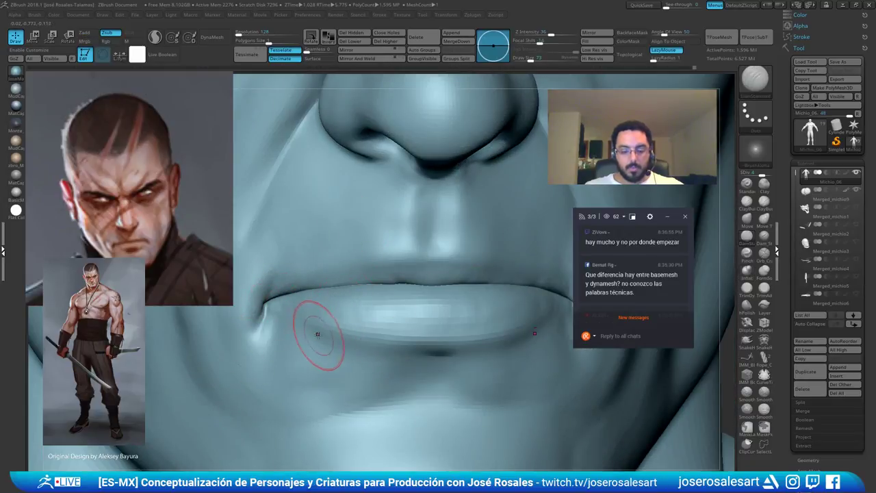
{"action": "right_click_drag", "start_coordinate": [264, 326], "coordinate": [265, 315]}
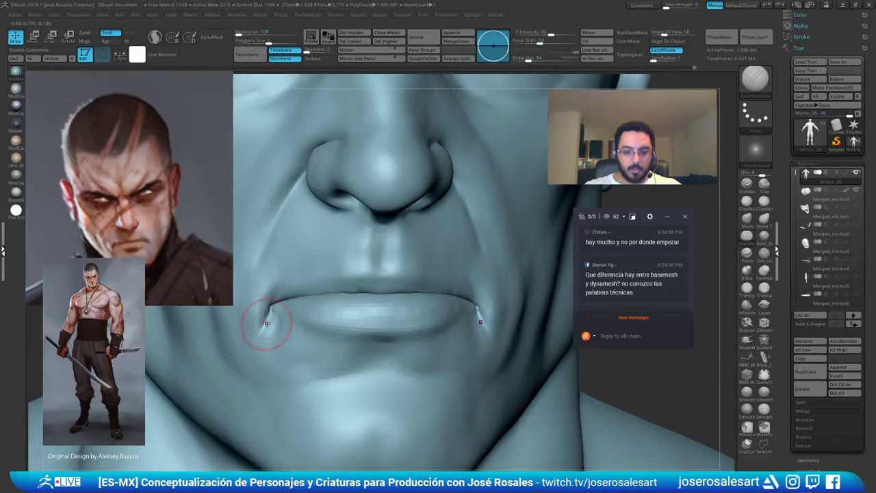
{"action": "left_click_drag", "start_coordinate": [269, 315], "coordinate": [263, 341]}
{"action": "right_click_drag", "start_coordinate": [265, 330], "coordinate": [259, 338]}
{"action": "left_click_drag", "start_coordinate": [259, 338], "coordinate": [265, 325], "text": "shift"}
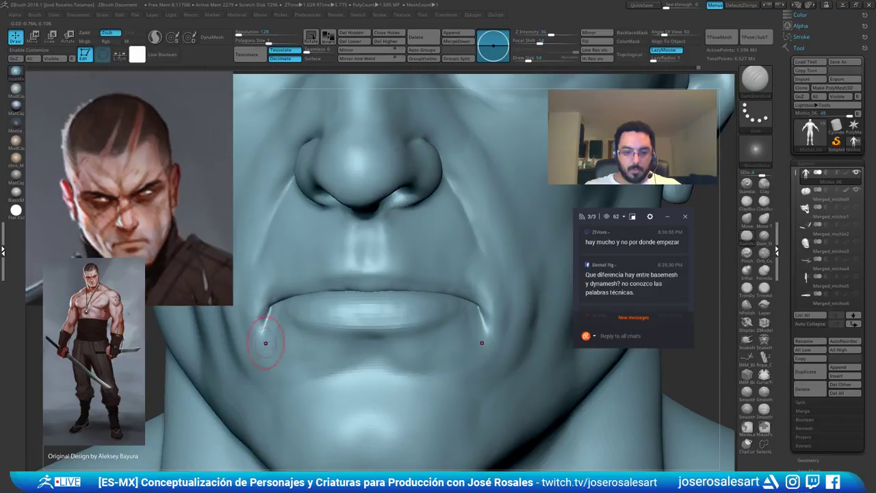
Add volume beside the mouth corner with ClayBuildup and smooth it down along the crease
{"action": "mouse_move", "coordinate": [265, 343]}
{"action": "right_mouse_down", "text": "ctrl"}
{"action": "mouse_move", "coordinate": [372, 307]}
{"action": "mouse_move", "coordinate": [328, 309]}
{"action": "right_mouse_up", "text": "ctrl"}
{"action": "right_click_drag", "start_coordinate": [446, 327], "coordinate": [448, 284]}
{"action": "key", "text": "2"}
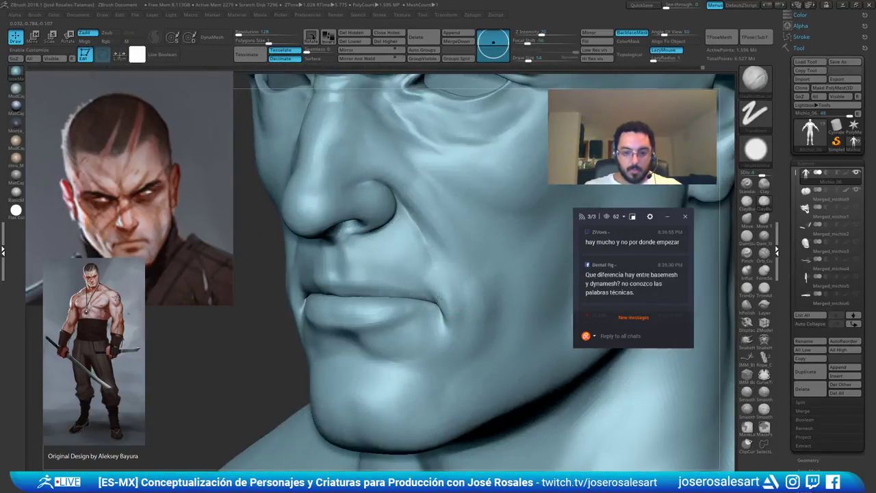
{"action": "left_click_drag", "start_coordinate": [453, 315], "coordinate": [450, 308]}
{"action": "right_click_drag", "start_coordinate": [450, 308], "coordinate": [453, 293]}
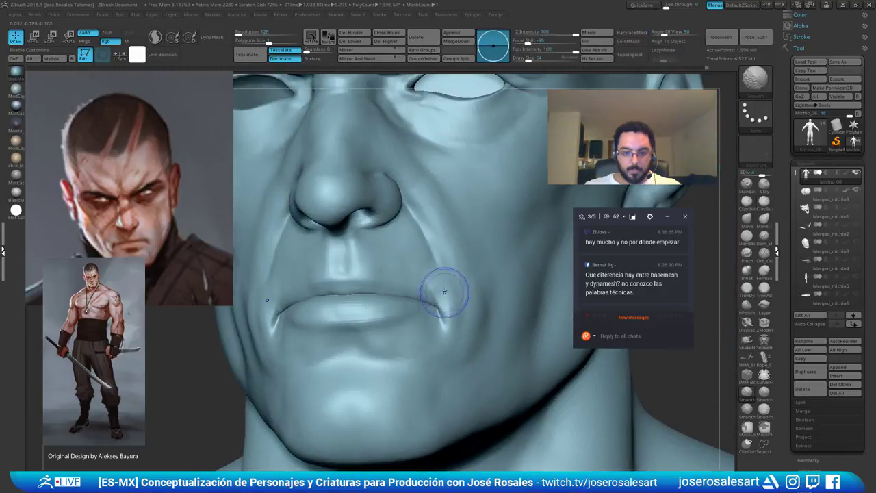
{"action": "left_click_drag", "start_coordinate": [445, 293], "coordinate": [449, 322], "text": "shift"}
{"action": "mouse_move", "coordinate": [434, 294]}
{"action": "right_mouse_down", "text": "ctrl"}
{"action": "mouse_move", "coordinate": [463, 293]}
{"action": "mouse_move", "coordinate": [378, 319]}
{"action": "mouse_move", "coordinate": [418, 321]}
{"action": "right_mouse_up", "text": "ctrl"}
{"action": "right_click_drag", "start_coordinate": [418, 320], "coordinate": [493, 255], "text": "ctrl"}
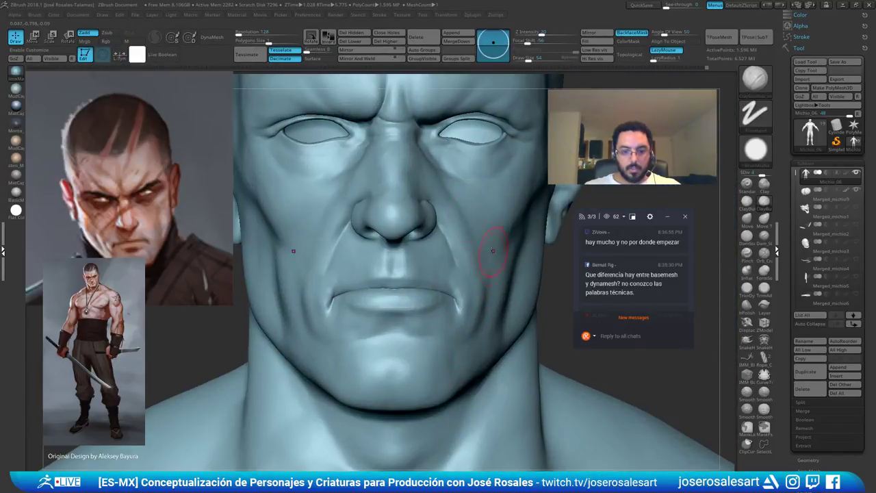
Soften the crease below the opposite mouth corner with Smooth and check the whole head
{"action": "right_click_drag", "start_coordinate": [321, 309], "coordinate": [345, 326], "text": "ctrl"}
{"action": "mouse_move", "coordinate": [344, 327]}
{"action": "left_mouse_down", "text": "shift"}
{"action": "mouse_move", "coordinate": [330, 299]}
{"action": "mouse_move", "coordinate": [340, 314]}
{"action": "left_mouse_up", "text": "shift"}
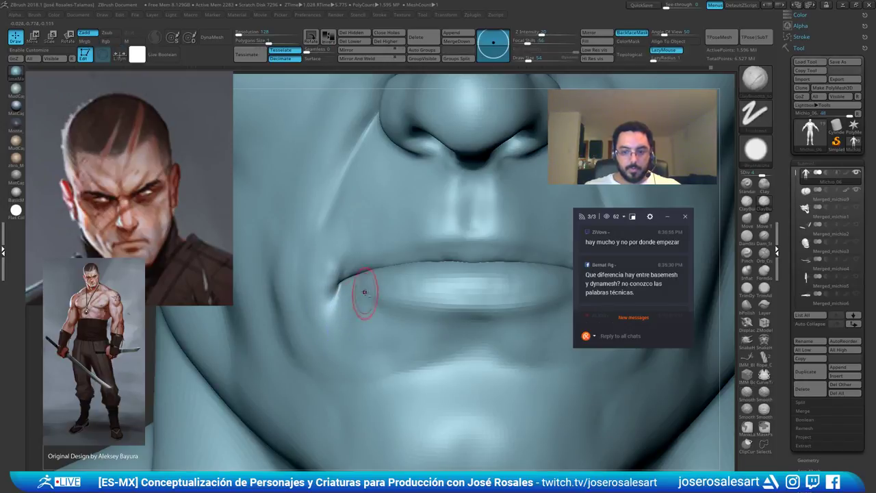
{"action": "right_click_drag", "start_coordinate": [365, 292], "coordinate": [416, 222], "text": "ctrl"}
{"action": "right_click_drag", "start_coordinate": [473, 225], "coordinate": [509, 198]}
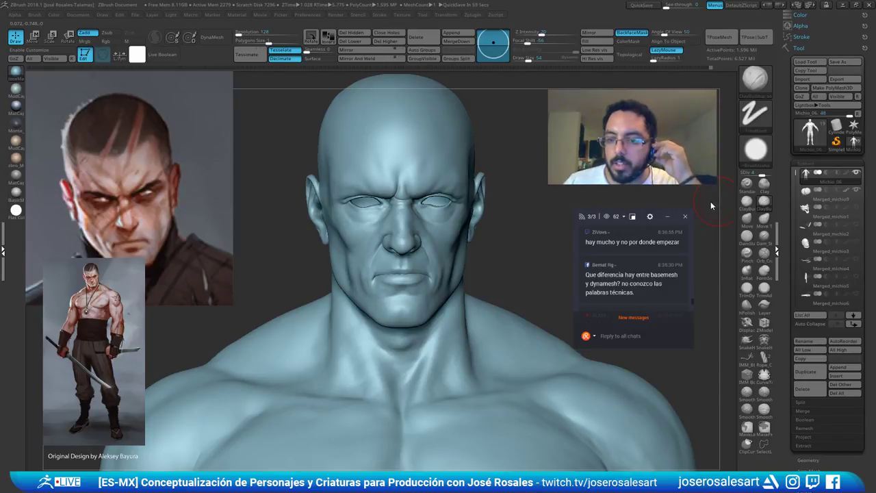
Display the polygroup wireframe and lower the body mesh to subdivision level 1
{"action": "key", "text": "shift"}
{"action": "key", "text": "shift+f"}
{"action": "right_click_drag", "start_coordinate": [455, 322], "coordinate": [470, 257], "text": "ctrl"}
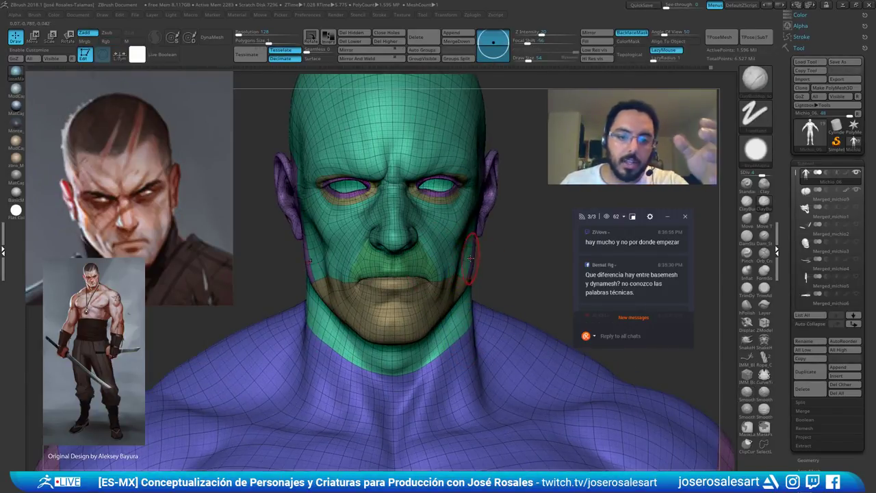
{"action": "key", "text": "shift+f"}
{"action": "key", "text": "shift+f"}
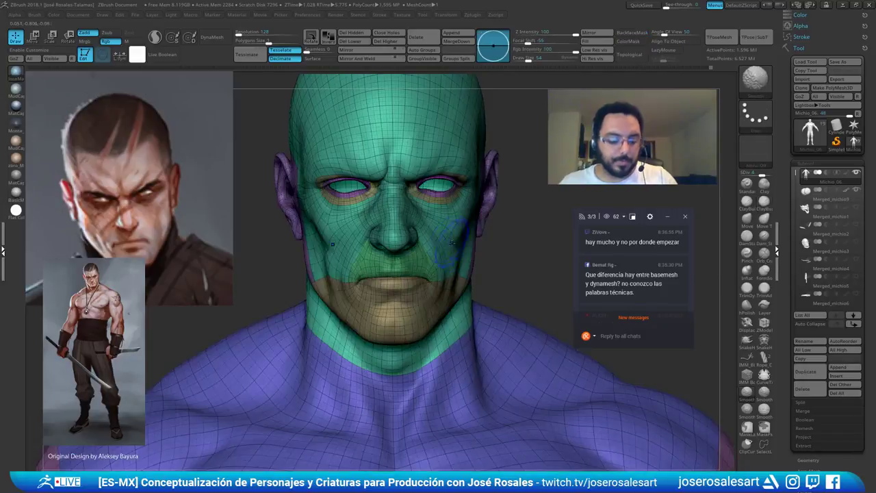
{"action": "key", "text": "shift+d"}
{"action": "key", "text": "shift+d"}
{"action": "key", "text": "shift+d"}
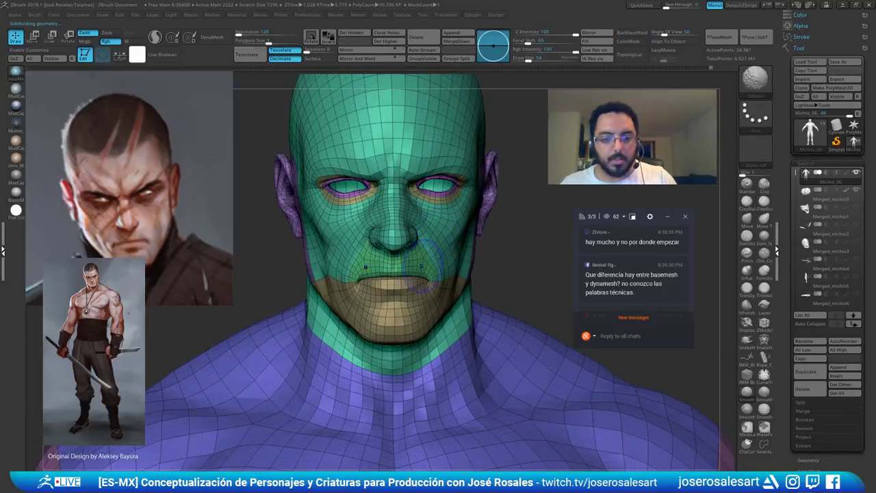
Examine the base mesh's polygon flow around the eyes, nose, mouth and cheek
{"action": "right_click_drag", "start_coordinate": [453, 247], "coordinate": [375, 302]}
{"action": "mouse_move", "coordinate": [426, 282]}
{"action": "right_mouse_down"}
{"action": "mouse_move", "coordinate": [397, 284]}
{"action": "mouse_move", "coordinate": [404, 277]}
{"action": "right_mouse_up"}
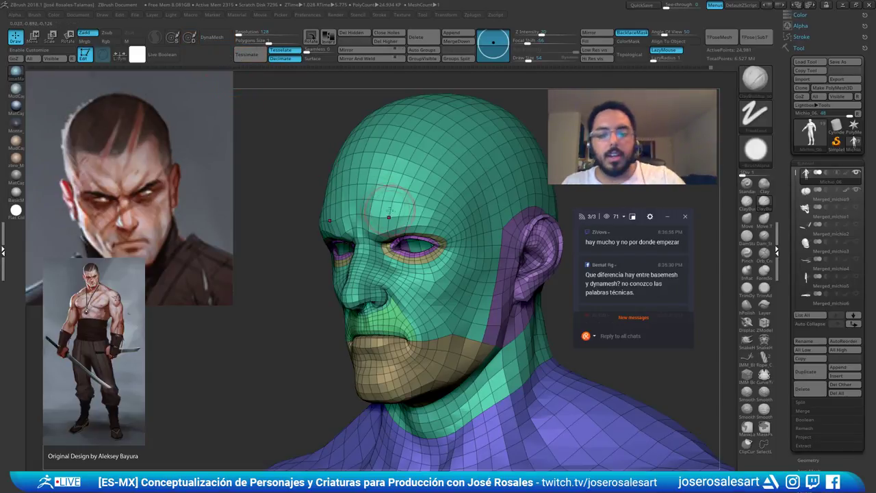
{"action": "mouse_move", "coordinate": [389, 211]}
{"action": "right_mouse_down", "text": "alt"}
{"action": "mouse_move", "coordinate": [308, 156]}
{"action": "mouse_move", "coordinate": [360, 174]}
{"action": "right_mouse_up", "text": "alt"}
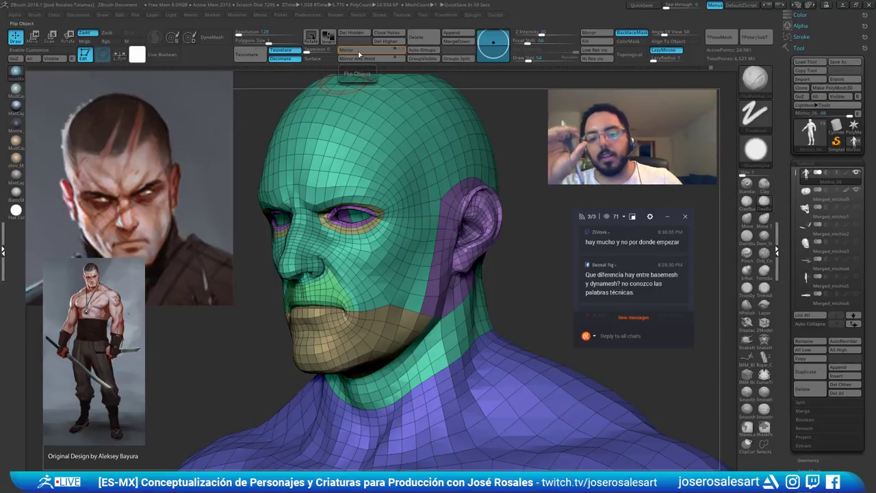
{"action": "right_click_drag", "start_coordinate": [342, 199], "coordinate": [294, 190], "text": "alt"}
{"action": "right_click_drag", "start_coordinate": [251, 128], "coordinate": [352, 186], "text": "alt"}
{"action": "right_click_drag", "start_coordinate": [643, 435], "coordinate": [528, 405], "text": "alt"}
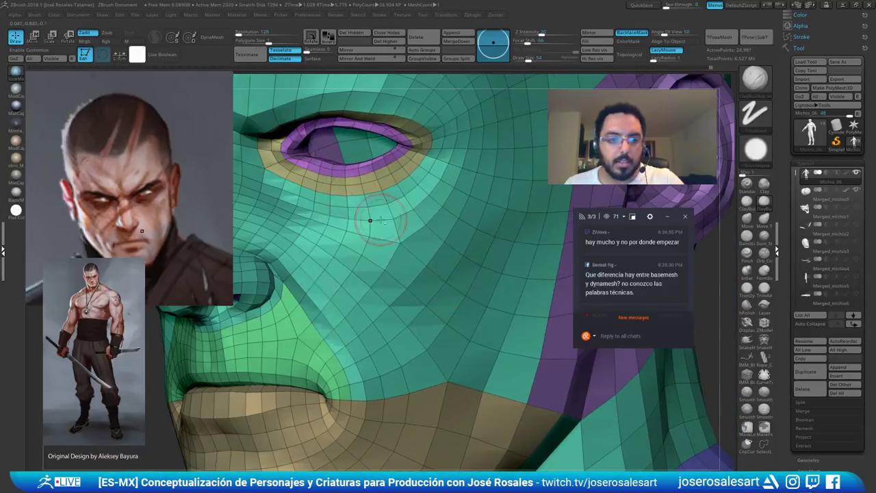
Try converting the mesh with DynaMesh at Resolution 128 without freezing the subdivision levels
{"action": "left_click", "coordinate": [214, 38]}
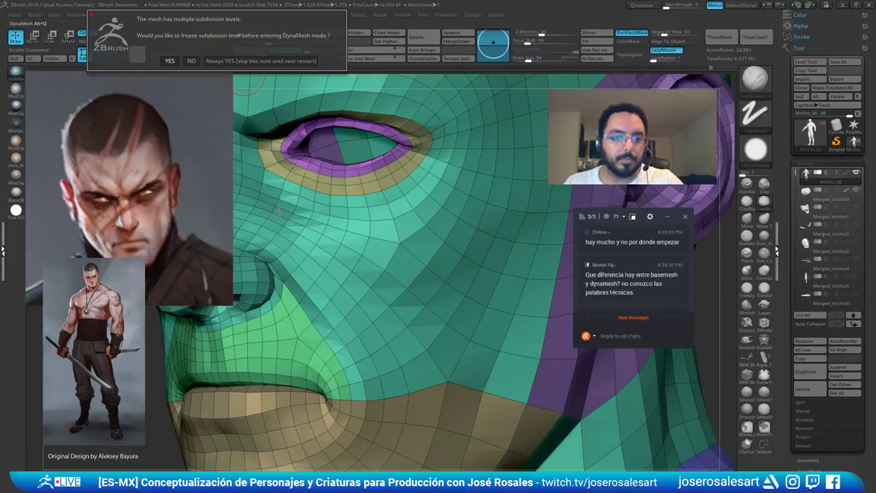
{"action": "left_click", "coordinate": [183, 61]}
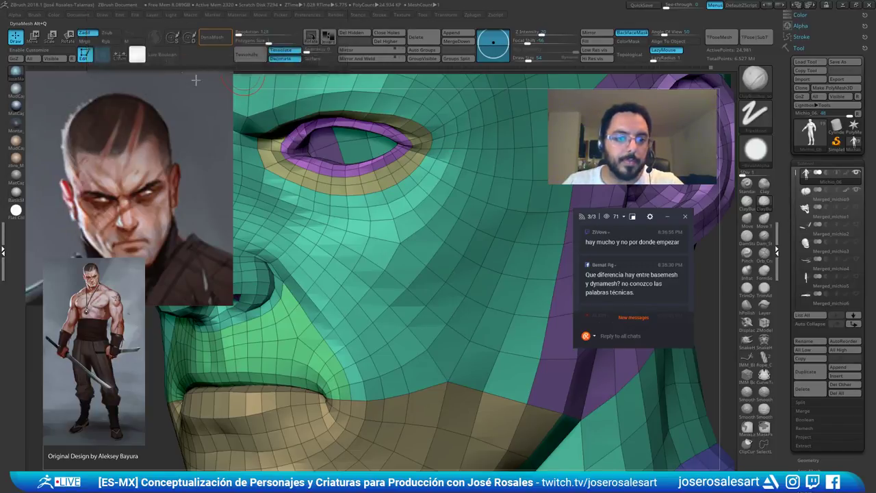
{"action": "key", "text": "ctrl+z"}
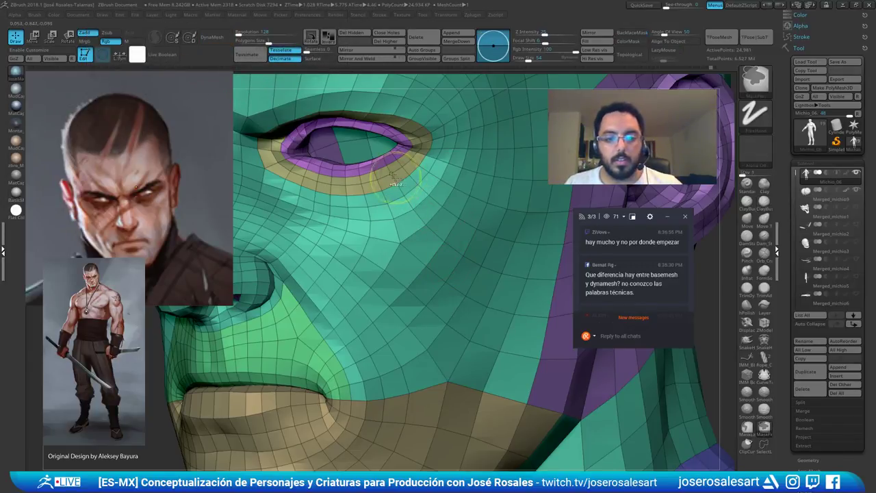
{"action": "left_click", "coordinate": [213, 39]}
{"action": "left_click", "coordinate": [184, 57]}
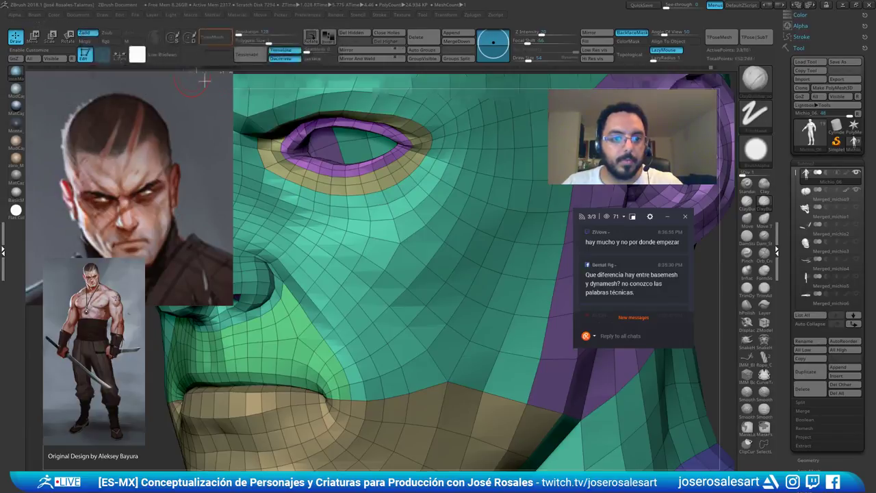
{"action": "right_click_drag", "start_coordinate": [308, 187], "coordinate": [384, 187], "text": "ctrl"}
{"action": "key", "text": "ctrl+z"}
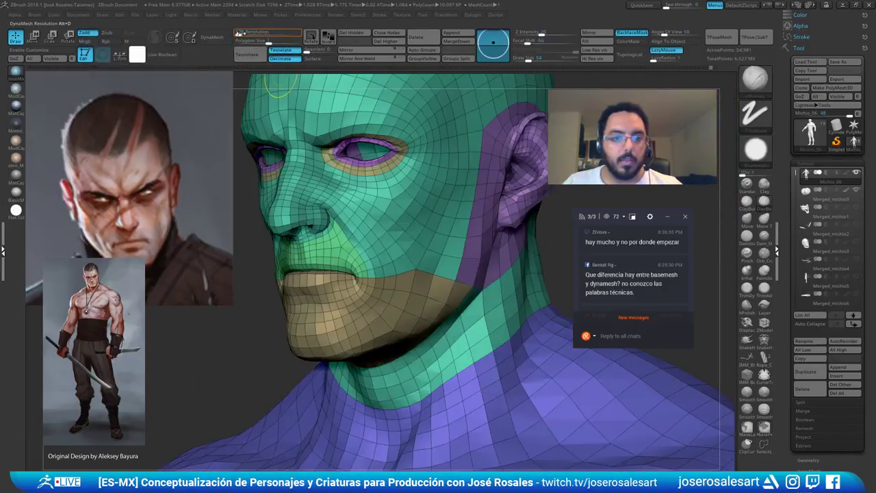
Set the DynaMesh resolution to 832 and convert the mesh without freezing its subdivision levels
{"action": "left_click", "coordinate": [251, 35]}
{"action": "left_click", "coordinate": [222, 41]}
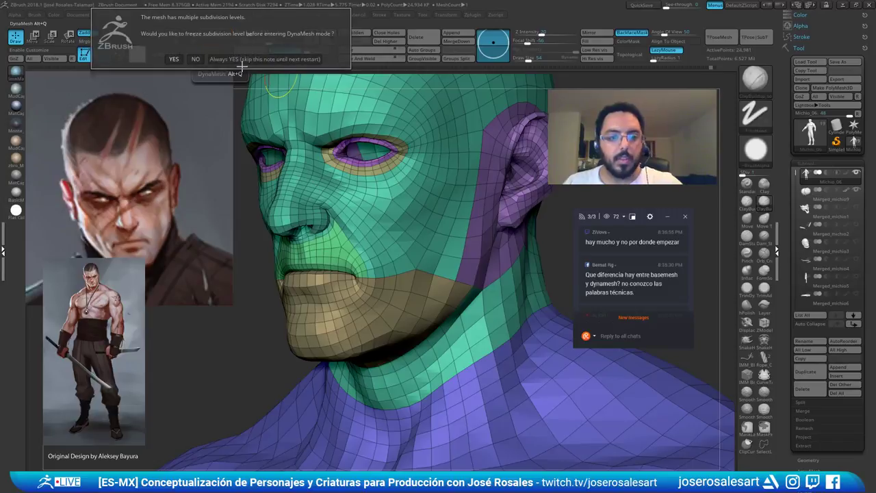
{"action": "left_click", "coordinate": [195, 59]}
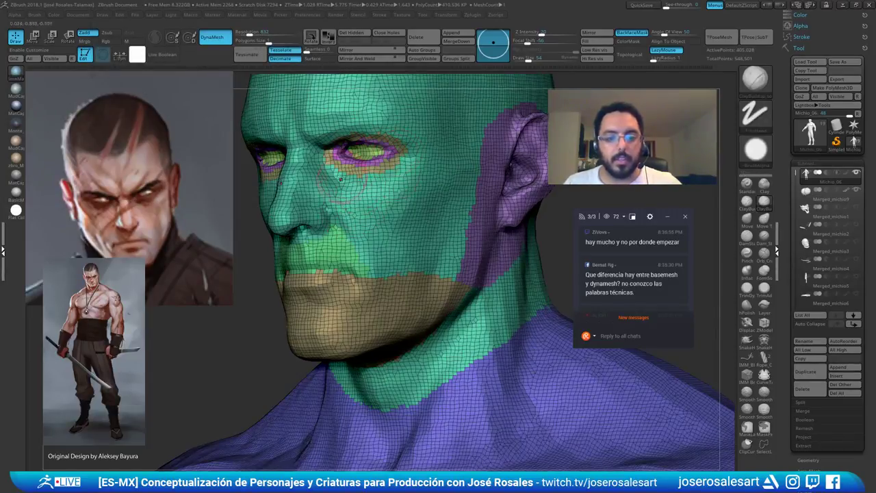
{"action": "right_click_drag", "start_coordinate": [341, 179], "coordinate": [430, 257]}
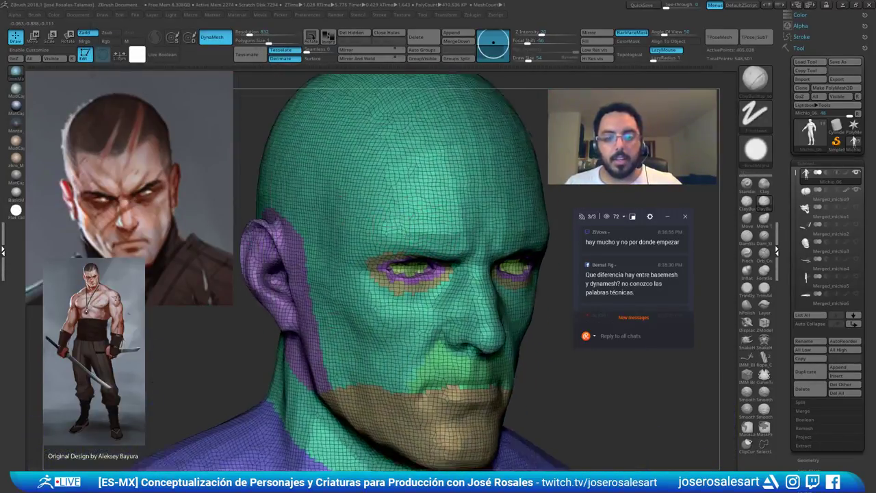
Undo the DynaMesh conversion and return the body mesh to subdivision level 5 with the wireframe hidden
{"action": "mouse_move", "coordinate": [362, 197]}
{"action": "right_mouse_down"}
{"action": "mouse_move", "coordinate": [388, 203]}
{"action": "mouse_move", "coordinate": [401, 190]}
{"action": "mouse_move", "coordinate": [396, 176]}
{"action": "mouse_move", "coordinate": [372, 180]}
{"action": "right_mouse_up"}
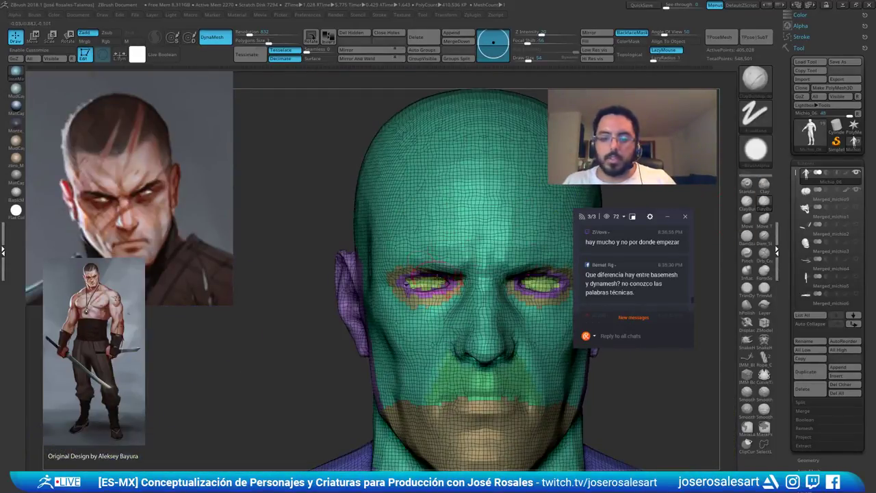
{"action": "right_click_drag", "start_coordinate": [438, 277], "coordinate": [349, 180], "text": "alt"}
{"action": "key", "text": "shift+f"}
{"action": "right_click_drag", "start_coordinate": [477, 239], "coordinate": [422, 248], "text": "alt"}
{"action": "key", "text": "ctrl+z"}
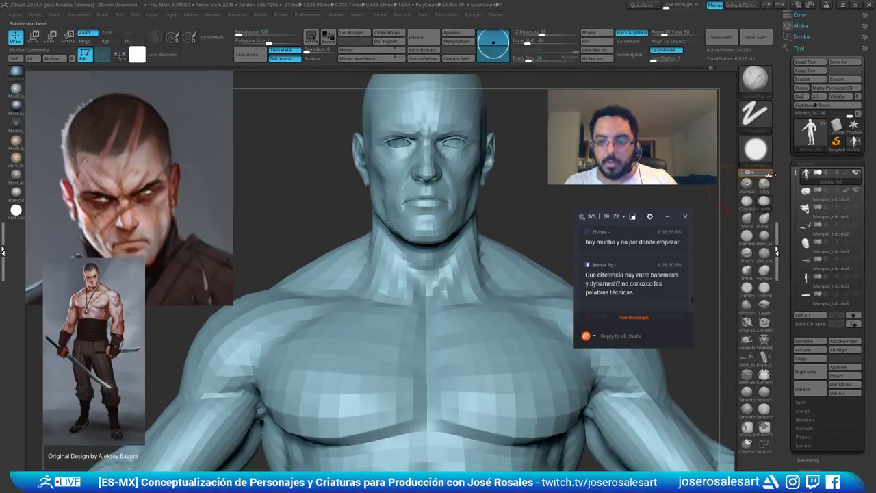
{"action": "key", "text": "ctrl+d"}
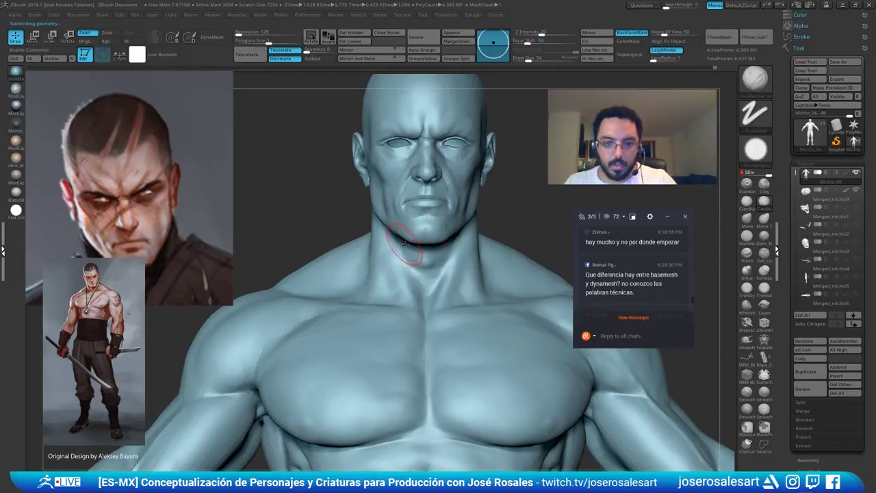
Smooth the skin at both mouth corners with symmetry and save the tool
{"action": "mouse_move", "coordinate": [400, 257]}
{"action": "right_mouse_down"}
{"action": "mouse_move", "coordinate": [448, 257]}
{"action": "mouse_move", "coordinate": [459, 248]}
{"action": "mouse_move", "coordinate": [411, 248]}
{"action": "right_mouse_up"}
{"action": "right_click_drag", "start_coordinate": [411, 248], "coordinate": [519, 233], "text": "ctrl"}
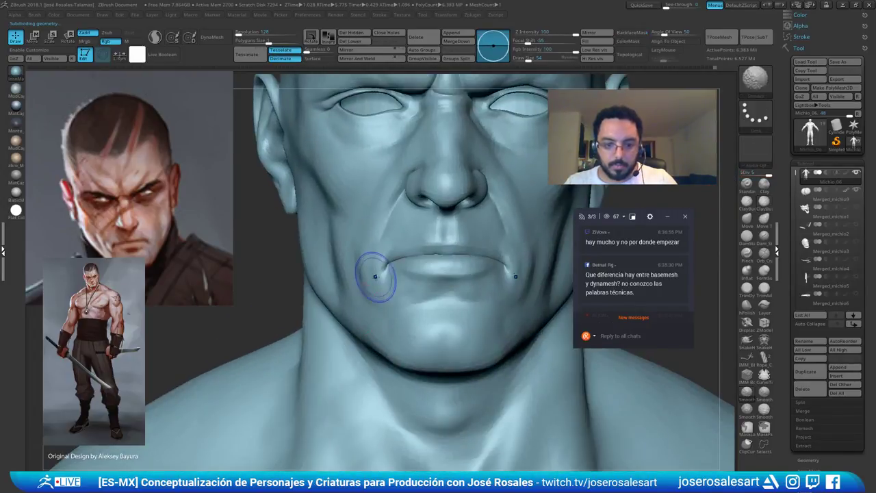
{"action": "left_click_drag", "start_coordinate": [375, 278], "coordinate": [399, 256], "text": "shift"}
{"action": "right_click_drag", "start_coordinate": [400, 257], "coordinate": [452, 186], "text": "ctrl"}
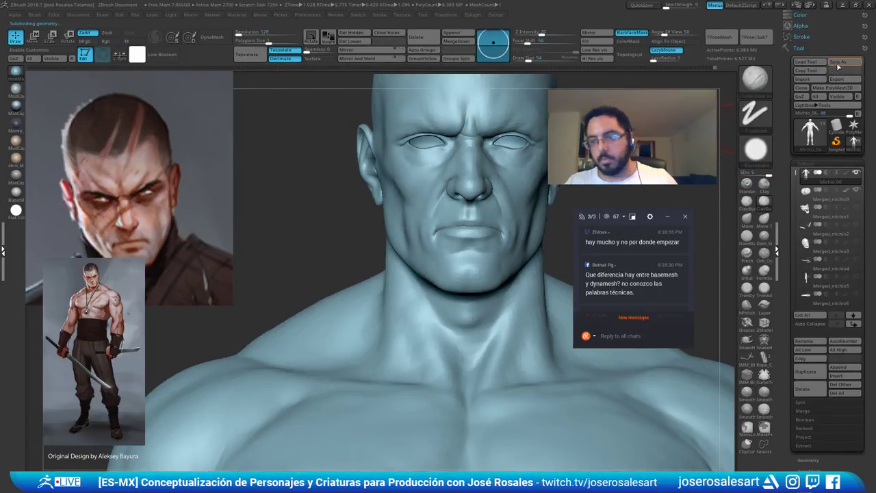
{"action": "left_click", "coordinate": [840, 64]}
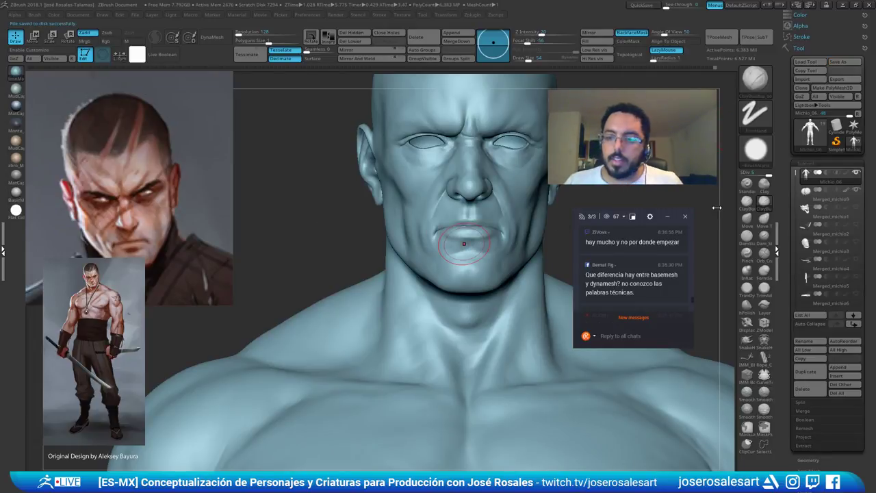
Read through the viewers' new chat messages and compare the face with the reference
{"action": "left_click_drag", "start_coordinate": [717, 208], "coordinate": [719, 208]}
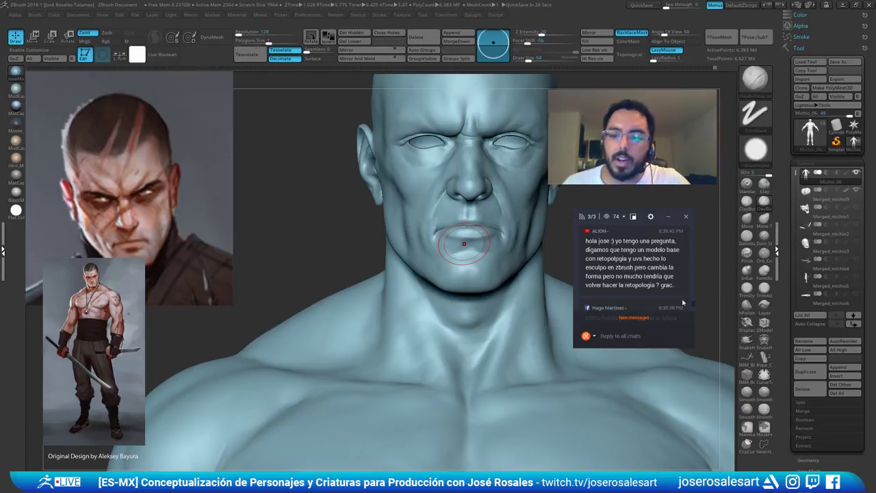
{"action": "left_click_drag", "start_coordinate": [694, 306], "coordinate": [686, 310]}
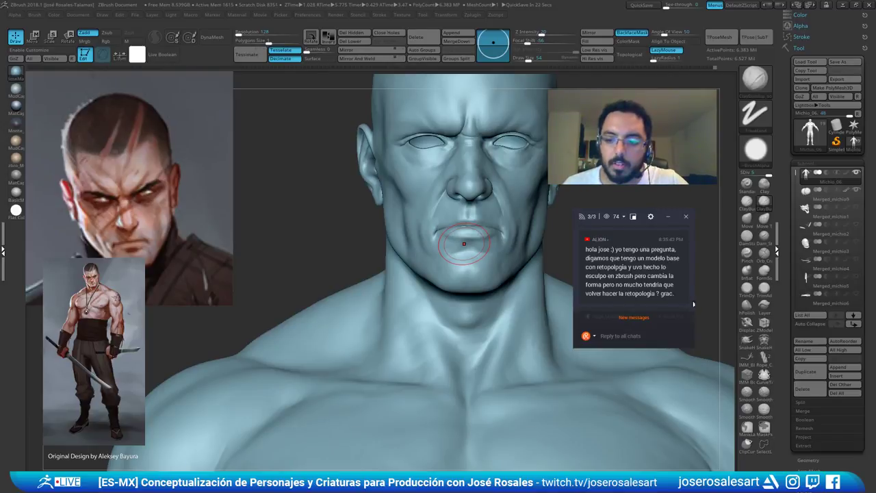
{"action": "left_click_drag", "start_coordinate": [694, 304], "coordinate": [694, 307]}
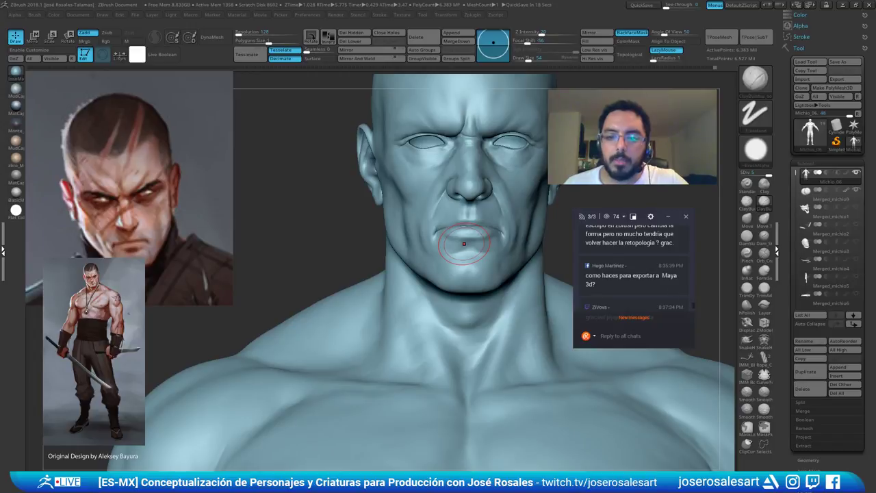
{"action": "mouse_move", "coordinate": [464, 244]}
{"action": "right_mouse_down"}
{"action": "mouse_move", "coordinate": [479, 129]}
{"action": "mouse_move", "coordinate": [510, 137]}
{"action": "mouse_move", "coordinate": [345, 204]}
{"action": "mouse_move", "coordinate": [457, 196]}
{"action": "right_mouse_up"}
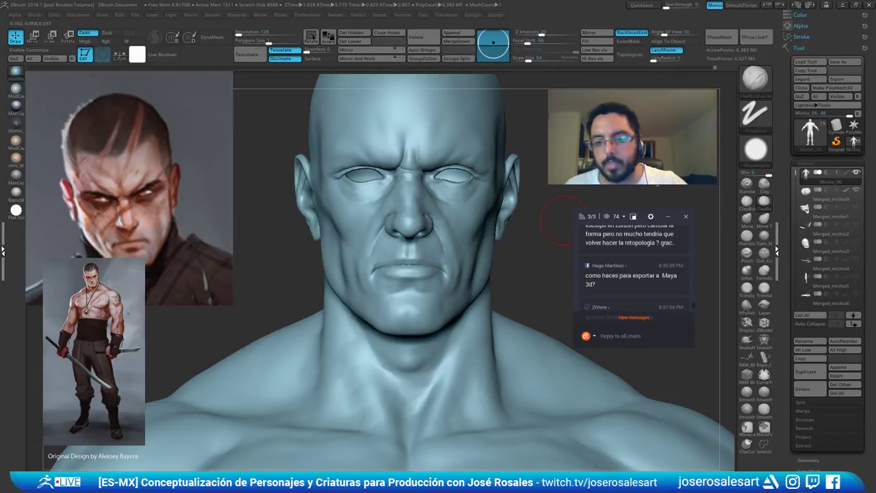
{"action": "left_click_drag", "start_coordinate": [694, 306], "coordinate": [693, 311]}
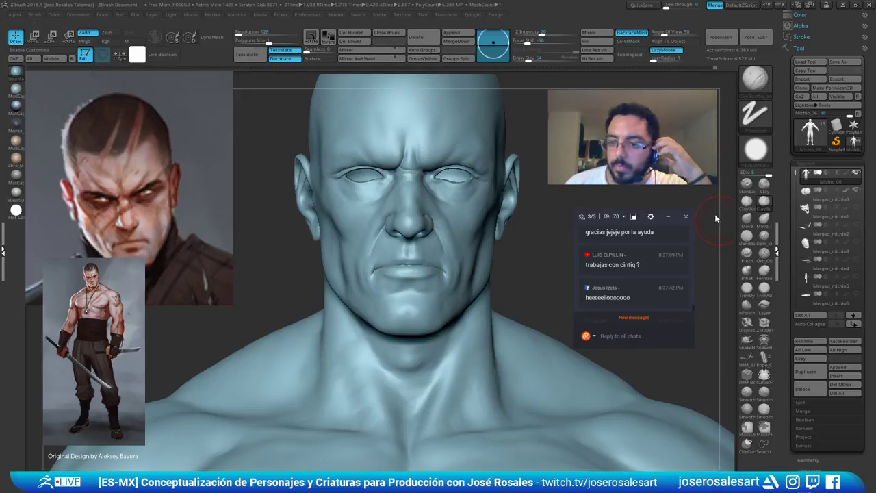
{"action": "left_click_drag", "start_coordinate": [694, 308], "coordinate": [694, 313]}
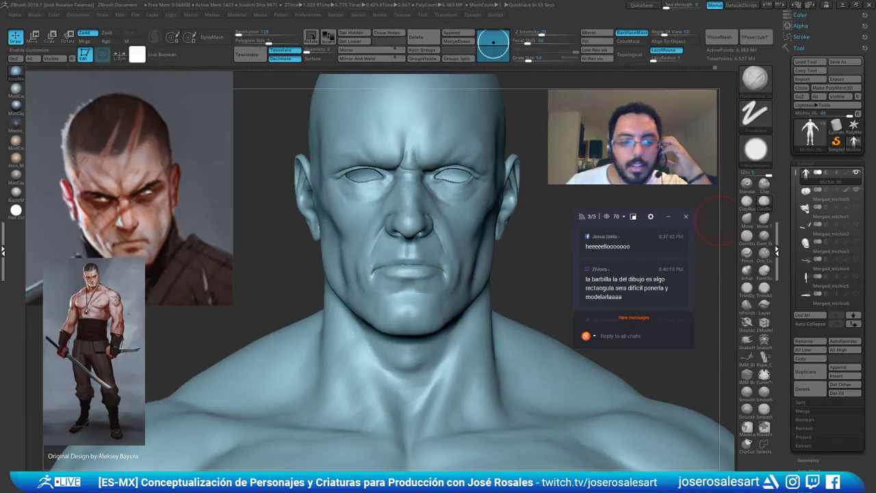
{"action": "left_click_drag", "start_coordinate": [719, 220], "coordinate": [719, 255]}
{"action": "right_click_drag", "start_coordinate": [357, 268], "coordinate": [376, 255]}
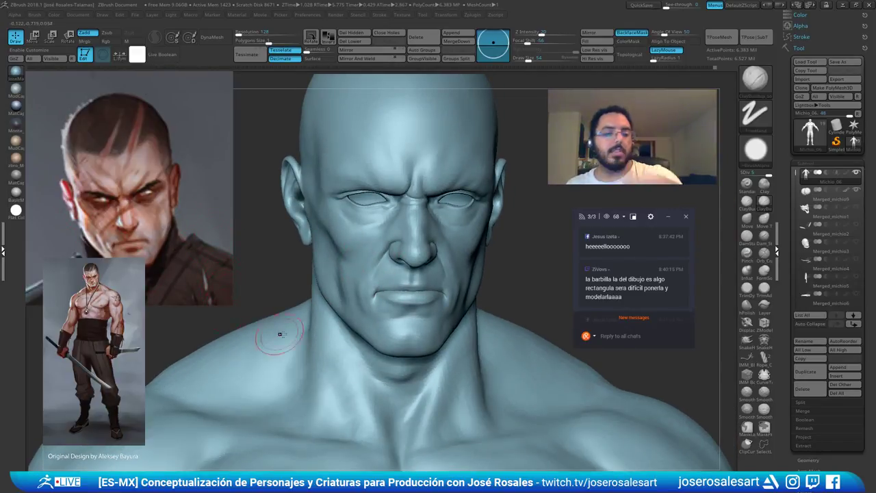
{"action": "right_click_drag", "start_coordinate": [411, 302], "coordinate": [368, 261]}
{"action": "left_click_drag", "start_coordinate": [367, 262], "coordinate": [346, 286]}
{"action": "right_click_drag", "start_coordinate": [345, 286], "coordinate": [425, 285]}
{"action": "right_click_drag", "start_coordinate": [507, 267], "coordinate": [472, 260]}
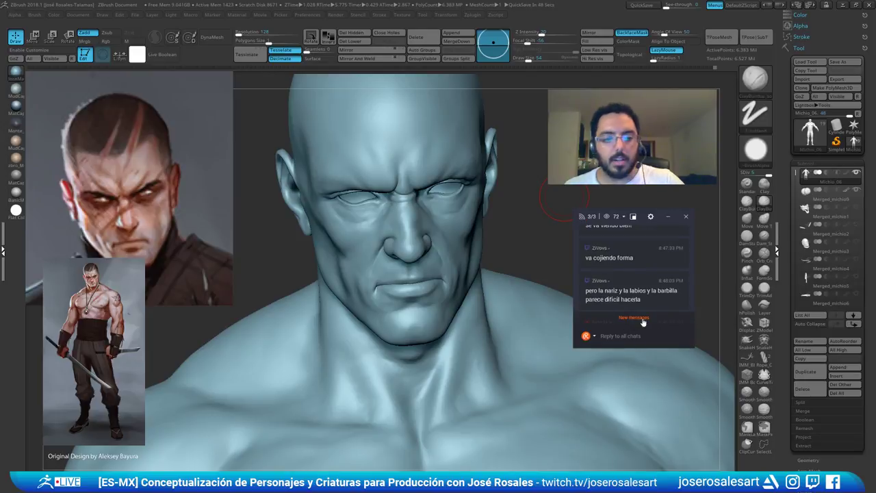
{"action": "left_click", "coordinate": [634, 319]}
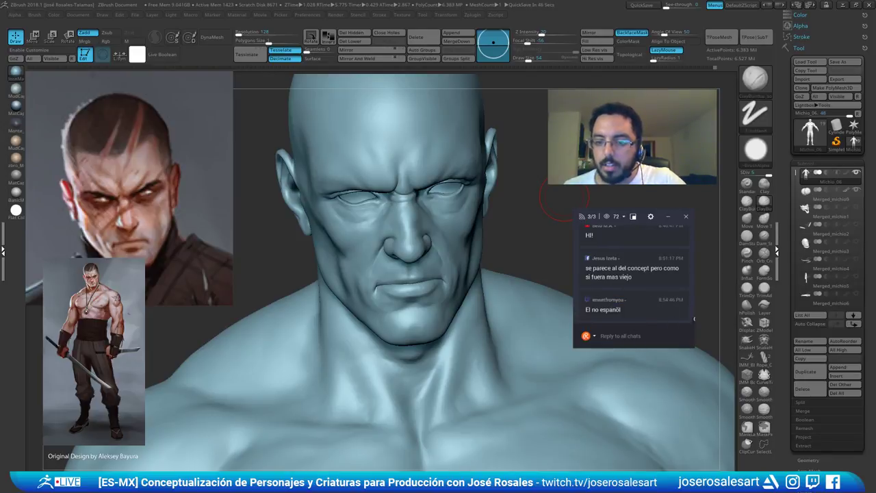
{"action": "scroll", "coordinate": [634, 288], "scroll_direction": "up", "scroll_amount": 2}
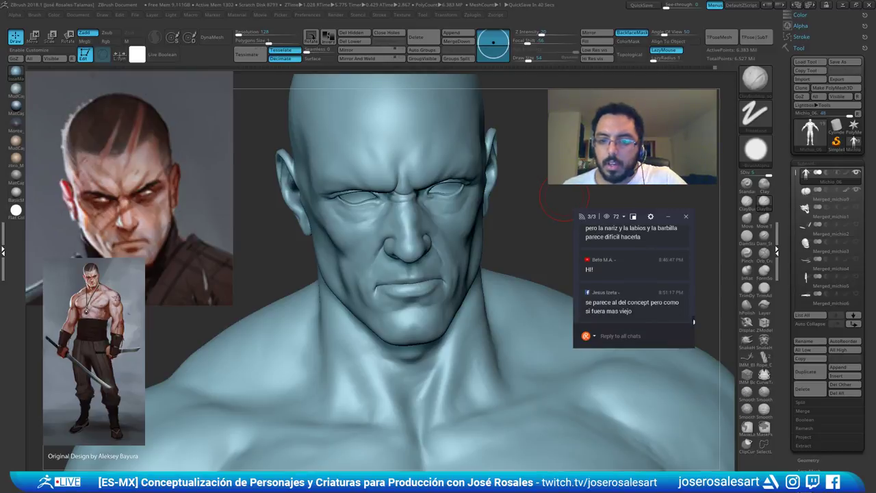
{"action": "left_click_drag", "start_coordinate": [693, 322], "coordinate": [694, 324]}
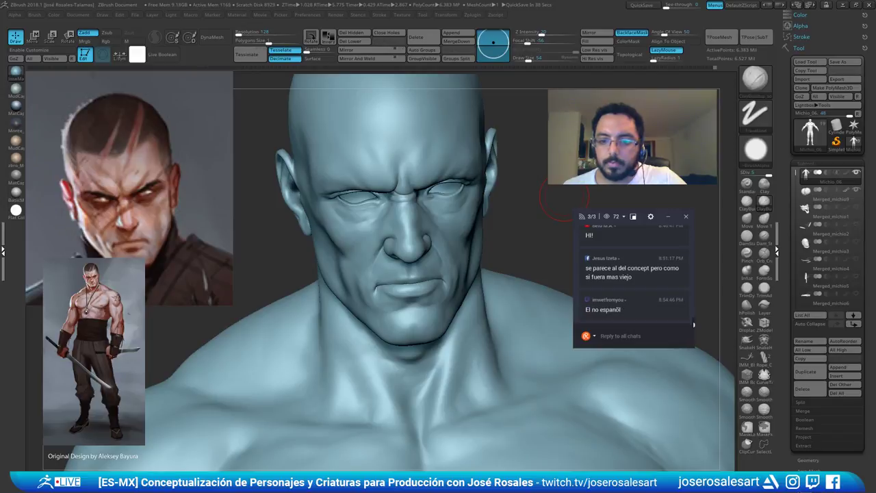
{"action": "left_click_drag", "start_coordinate": [564, 196], "coordinate": [593, 171]}
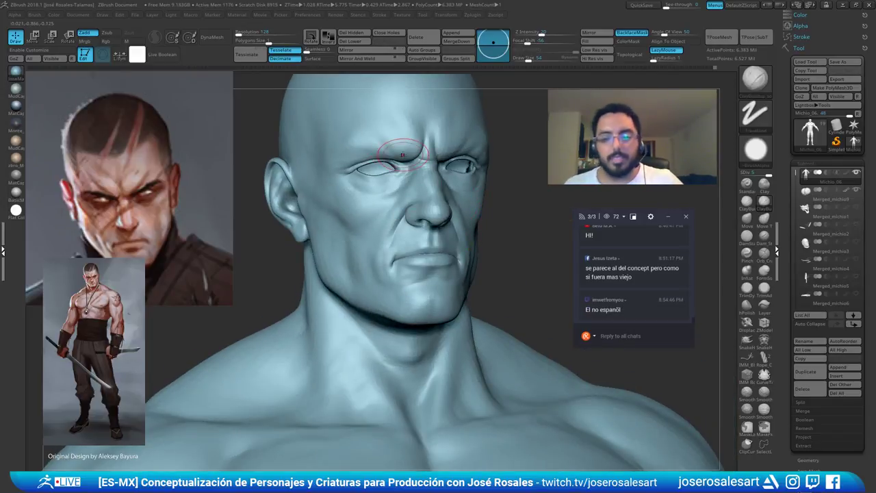
{"action": "mouse_move", "coordinate": [474, 187]}
{"action": "left_mouse_down"}
{"action": "mouse_move", "coordinate": [481, 185]}
{"action": "mouse_move", "coordinate": [439, 188]}
{"action": "mouse_move", "coordinate": [474, 181]}
{"action": "left_mouse_up"}
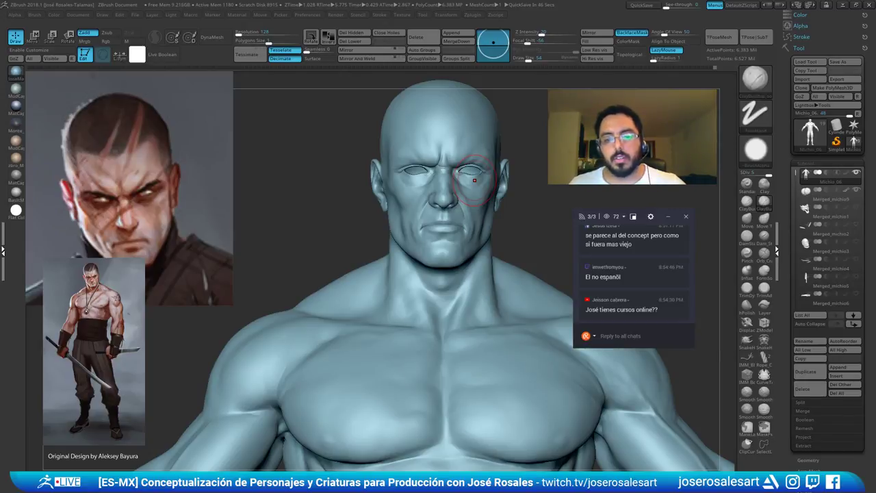
{"action": "right_click_drag", "start_coordinate": [445, 130], "coordinate": [445, 197], "text": "ctrl"}
{"action": "mouse_move", "coordinate": [445, 197]}
{"action": "right_mouse_down", "text": "ctrl"}
{"action": "mouse_move", "coordinate": [405, 130]}
{"action": "mouse_move", "coordinate": [435, 193]}
{"action": "mouse_move", "coordinate": [411, 203]}
{"action": "right_mouse_up", "text": "ctrl"}
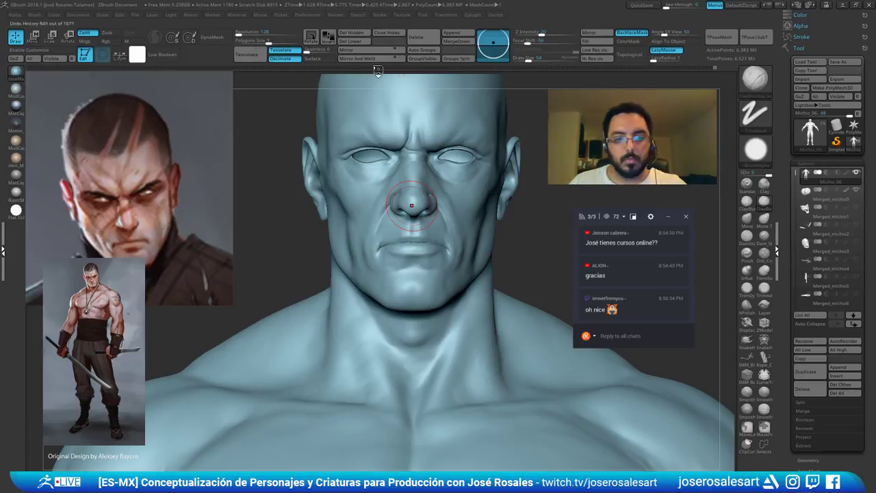
Select the eyes subtool and show it alone with its polygroup wireframe
{"action": "mouse_move", "coordinate": [391, 188]}
{"action": "right_mouse_down", "text": "alt"}
{"action": "mouse_move", "coordinate": [389, 241]}
{"action": "mouse_move", "coordinate": [404, 203]}
{"action": "mouse_move", "coordinate": [411, 246]}
{"action": "mouse_move", "coordinate": [430, 193]}
{"action": "mouse_move", "coordinate": [413, 147]}
{"action": "mouse_move", "coordinate": [393, 159]}
{"action": "right_mouse_up", "text": "alt"}
{"action": "right_click_drag", "start_coordinate": [357, 220], "coordinate": [357, 184], "text": "ctrl"}
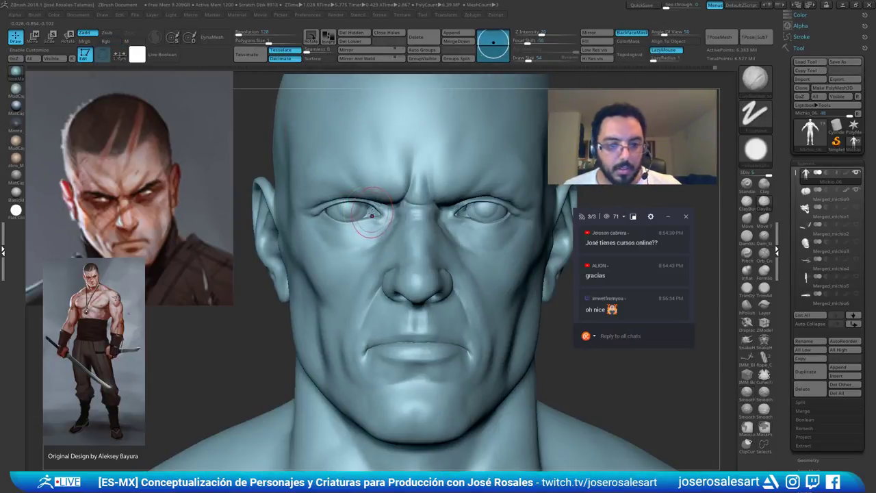
{"action": "right_click_drag", "start_coordinate": [419, 203], "coordinate": [413, 217]}
{"action": "right_click_drag", "start_coordinate": [507, 208], "coordinate": [491, 225], "text": "ctrl"}
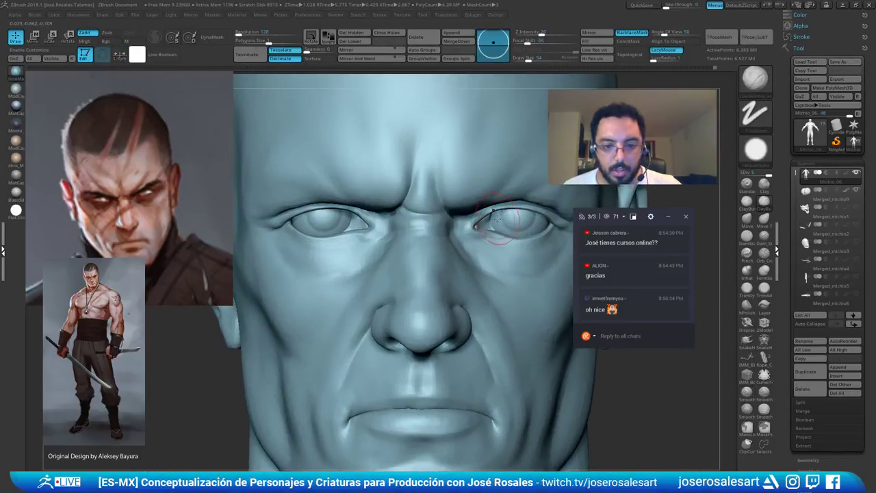
{"action": "left_click", "coordinate": [515, 231], "text": "alt"}
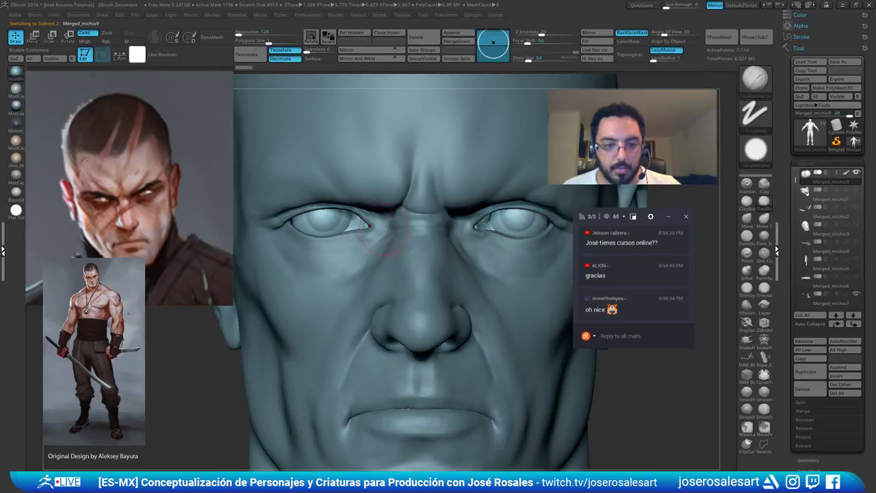
{"action": "key", "text": "shift+s"}
{"action": "mouse_move", "coordinate": [472, 219]}
{"action": "right_mouse_down", "text": "ctrl"}
{"action": "mouse_move", "coordinate": [412, 181]}
{"action": "mouse_move", "coordinate": [445, 234]}
{"action": "mouse_move", "coordinate": [460, 204]}
{"action": "right_mouse_up", "text": "ctrl"}
{"action": "key", "text": "shift+f"}
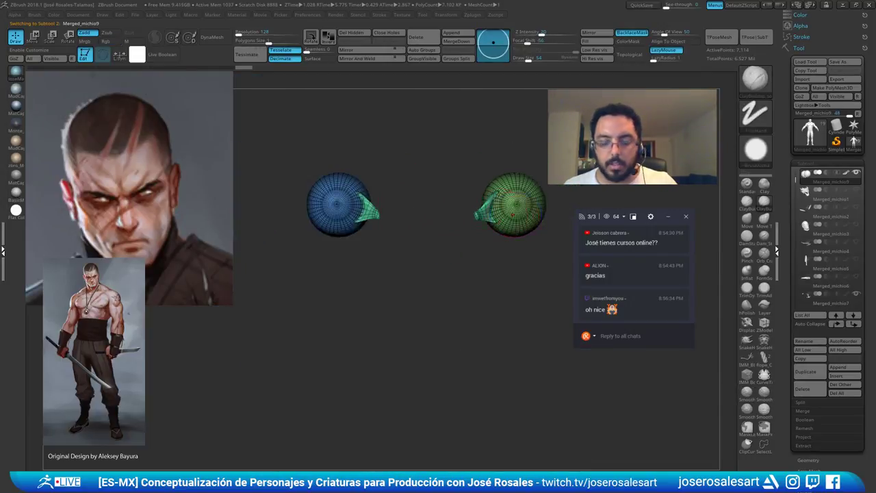
Isolate the two outer eye spheres as one polygroup and split the hidden eye parts into a separate subtool
{"action": "left_click", "coordinate": [524, 198], "text": "ctrl+shift"}
{"action": "left_click_drag", "start_coordinate": [512, 128], "coordinate": [509, 163], "text": "ctrl+shift"}
{"action": "left_click", "coordinate": [337, 195], "text": "ctrl+shift"}
{"action": "left_click_drag", "start_coordinate": [403, 150], "coordinate": [438, 178], "text": "ctrl+shift"}
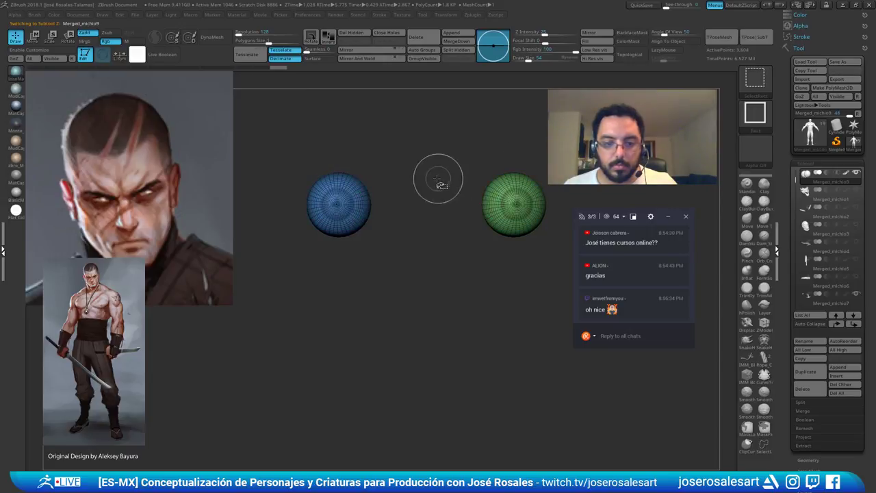
{"action": "right_click_drag", "start_coordinate": [462, 154], "coordinate": [437, 143], "text": "ctrl"}
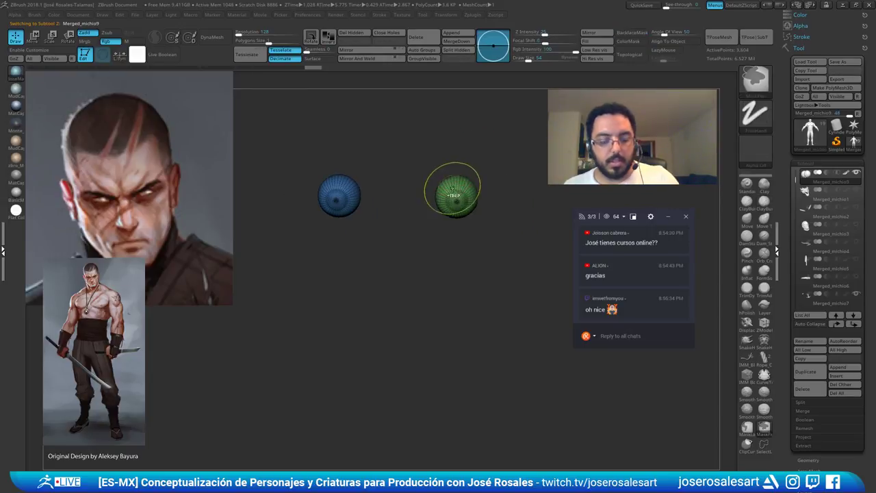
{"action": "left_click", "coordinate": [801, 403]}
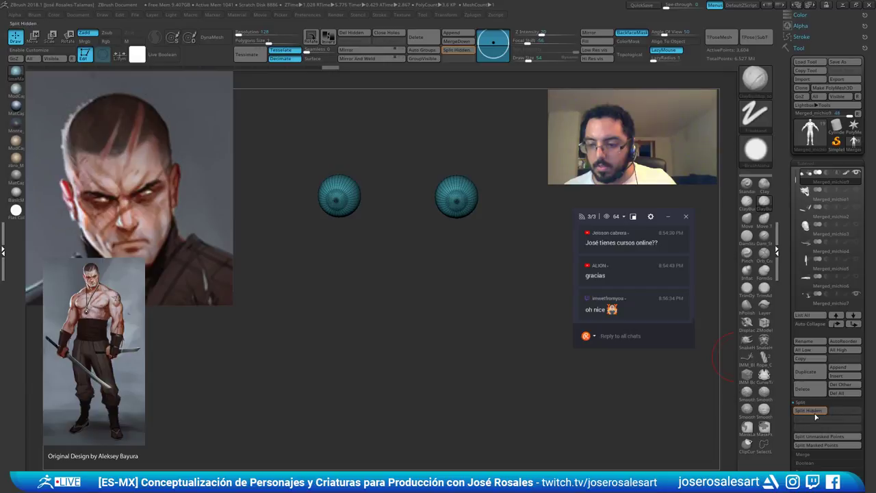
{"action": "left_click", "coordinate": [809, 410]}
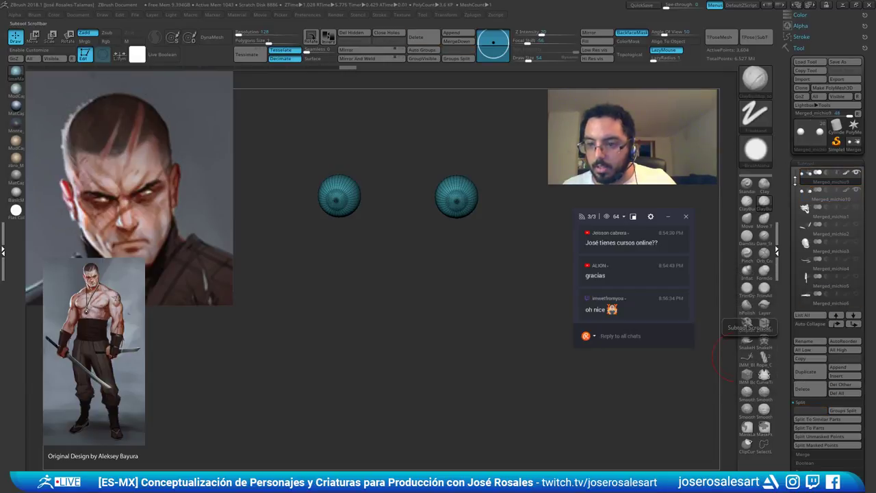
Rename the outer eye spheres' subtool as Corneas
{"action": "left_click_drag", "start_coordinate": [796, 181], "coordinate": [796, 173]}
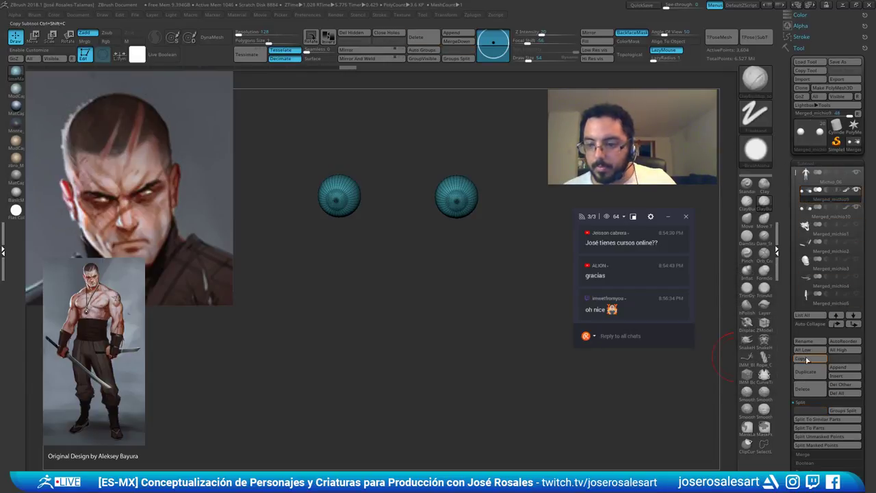
{"action": "left_click", "coordinate": [812, 342]}
{"action": "type", "text": "C"}
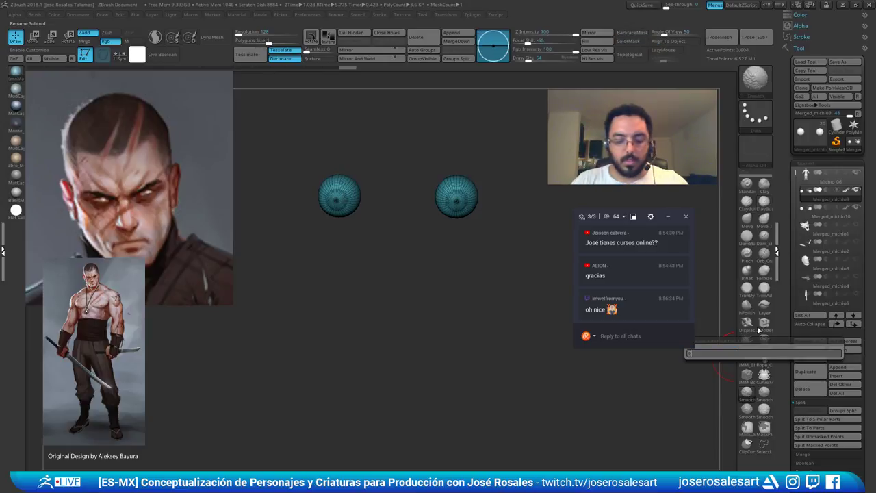
{"action": "type", "text": "ornea"}
{"action": "key", "text": "Return"}
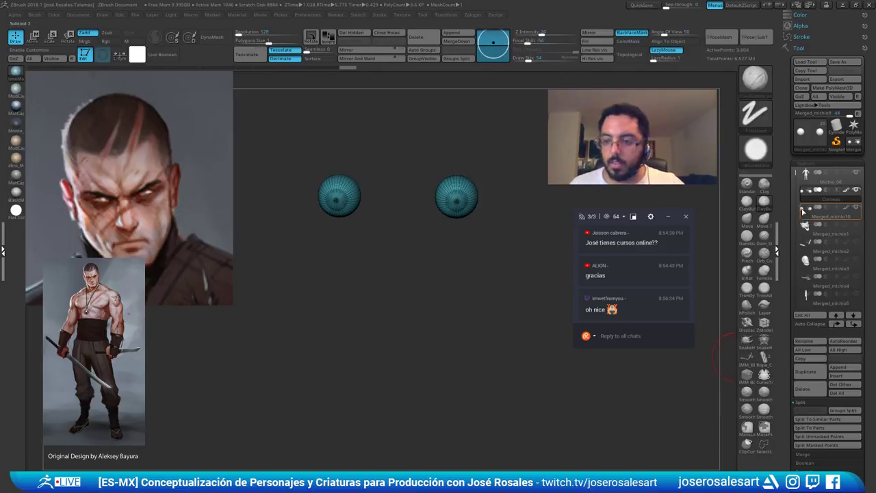
In the remaining eye subtool, isolate the two inner eyeballs as one polygroup and split off the hidden tear-duct pieces
{"action": "left_click", "coordinate": [806, 212]}
{"action": "left_click", "coordinate": [457, 194], "text": "ctrl+shift"}
{"action": "left_click_drag", "start_coordinate": [495, 180], "coordinate": [508, 201], "text": "ctrl+shift"}
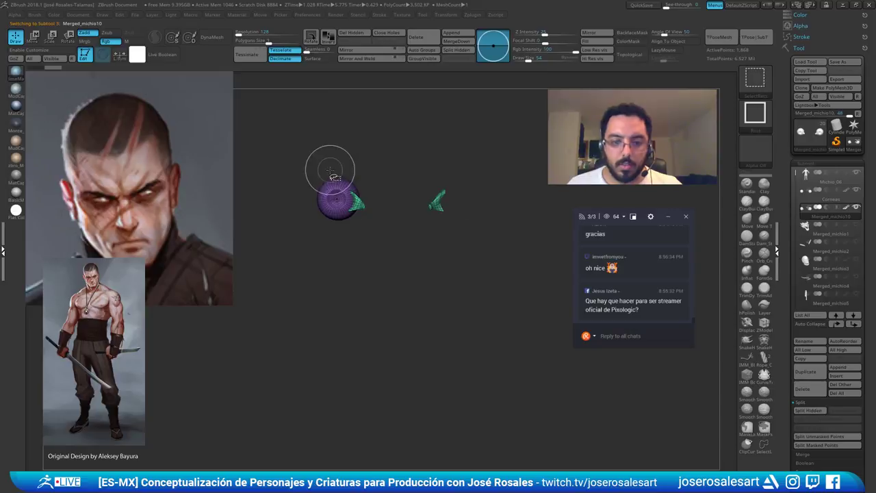
{"action": "left_click", "coordinate": [339, 181], "text": "ctrl+shift"}
{"action": "left_click_drag", "start_coordinate": [386, 142], "coordinate": [418, 159], "text": "ctrl+shift"}
{"action": "key", "text": "ctrl+w"}
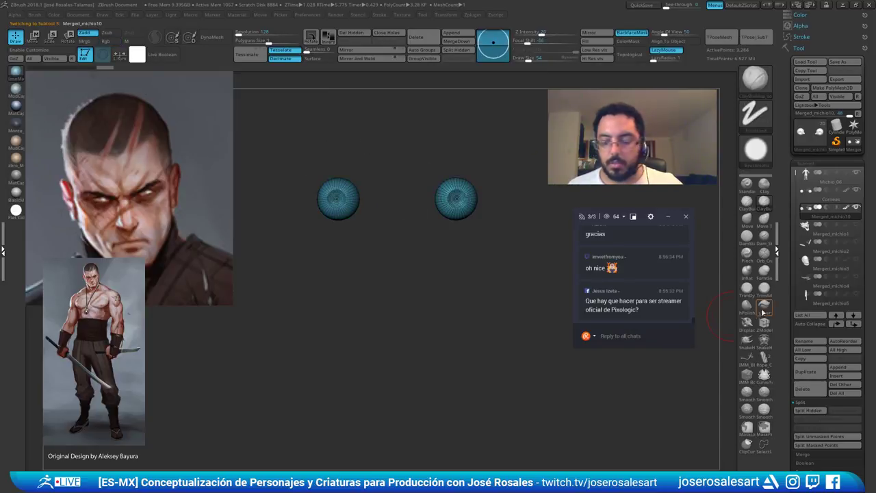
{"action": "left_click", "coordinate": [810, 410]}
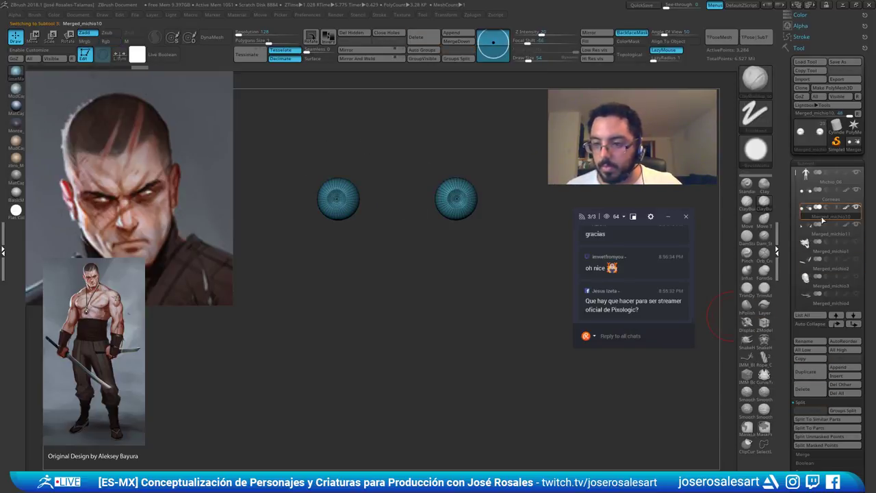
Rename the inner eyeballs' subtool as Iris
{"action": "left_click", "coordinate": [808, 342]}
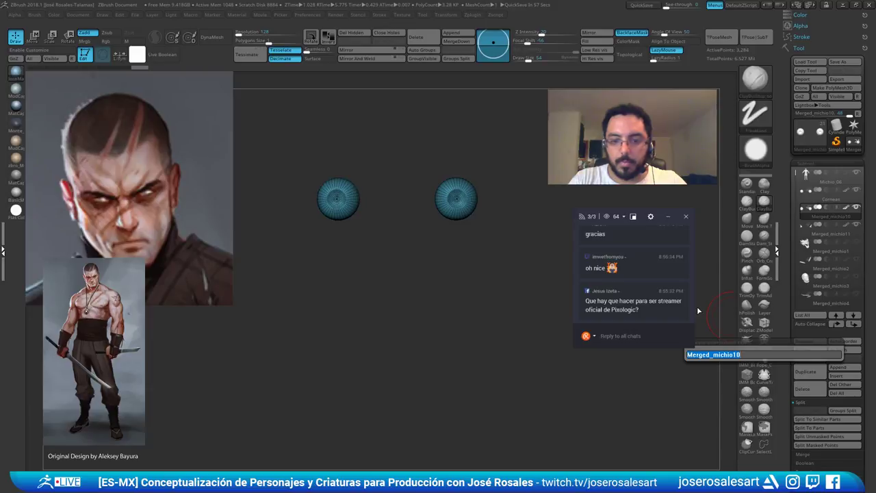
{"action": "key", "text": "shift"}
{"action": "type", "text": "Iris"}
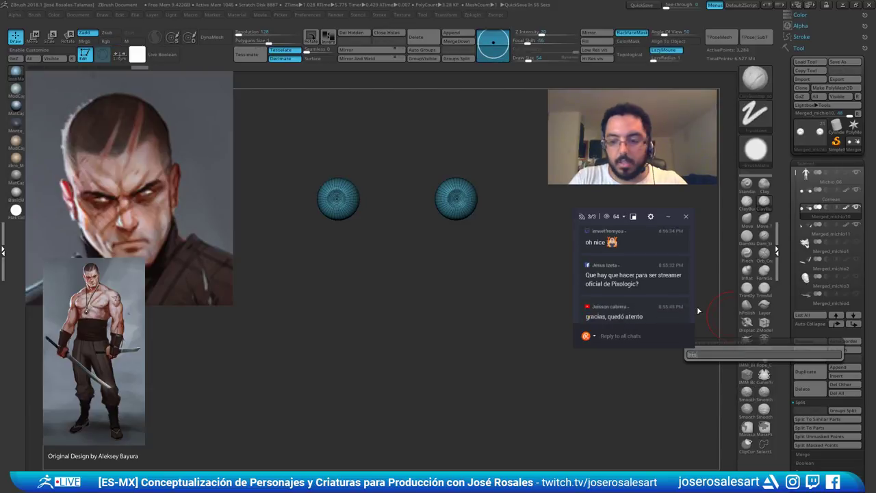
{"action": "key", "text": "Return"}
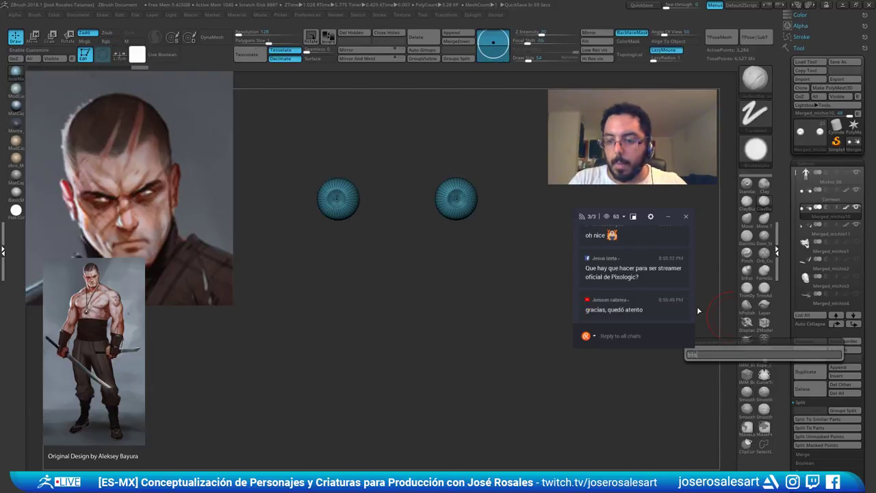
Select the tear-duct subtool and rename it as Lagrimal
{"action": "left_click", "coordinate": [805, 243]}
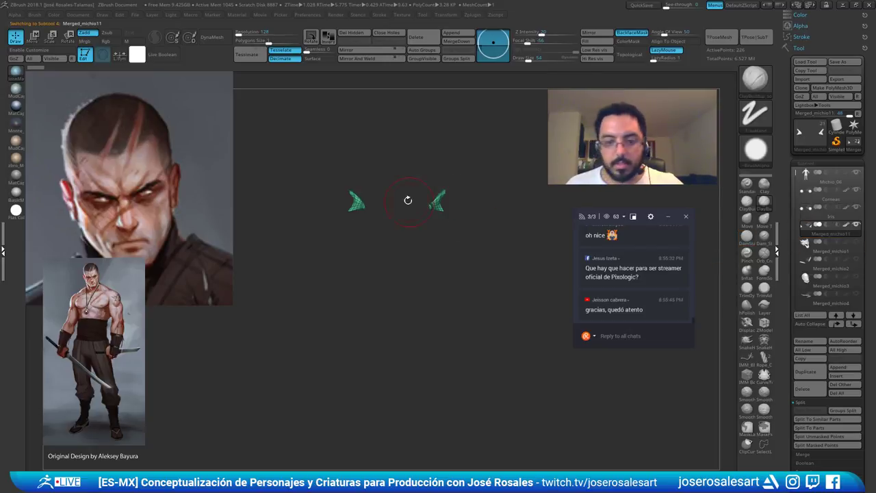
{"action": "left_click_drag", "start_coordinate": [407, 200], "coordinate": [451, 199], "text": "alt"}
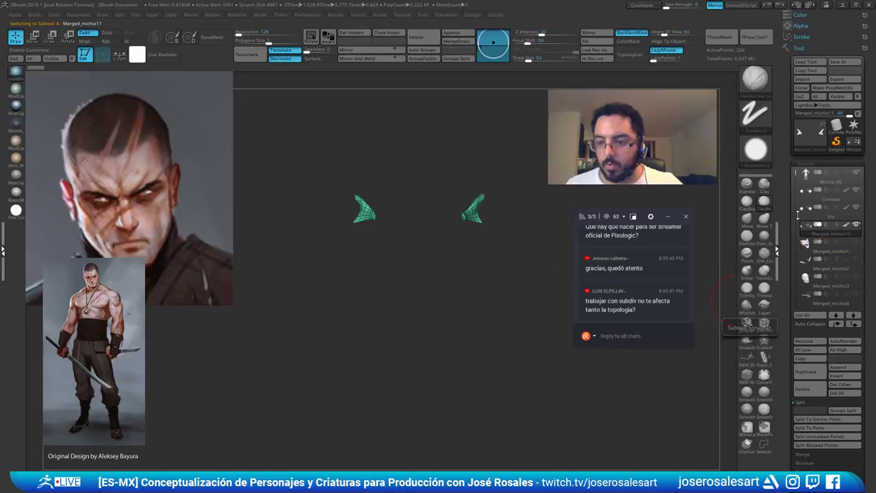
{"action": "left_click_drag", "start_coordinate": [341, 218], "coordinate": [274, 226], "text": "alt"}
{"action": "left_click_drag", "start_coordinate": [388, 221], "coordinate": [422, 238], "text": "alt"}
{"action": "left_click_drag", "start_coordinate": [365, 237], "coordinate": [448, 242], "text": "alt"}
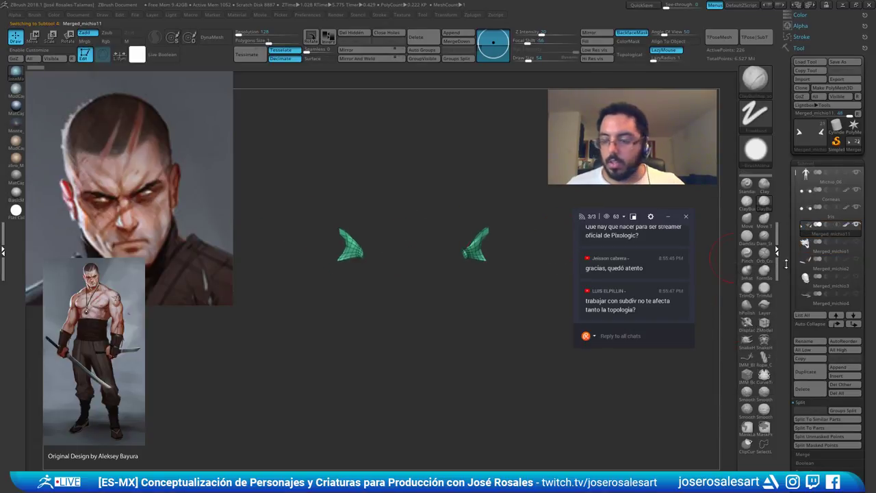
{"action": "left_click", "coordinate": [805, 343]}
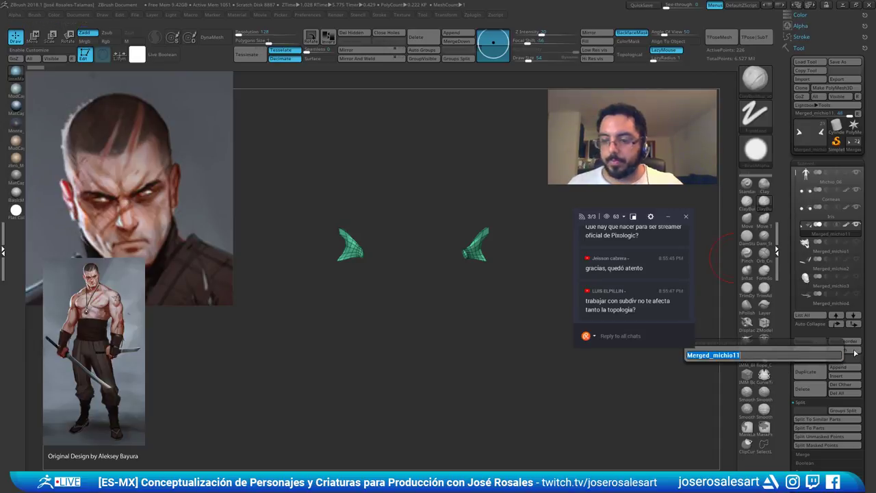
{"action": "type", "text": "Lagrimal"}
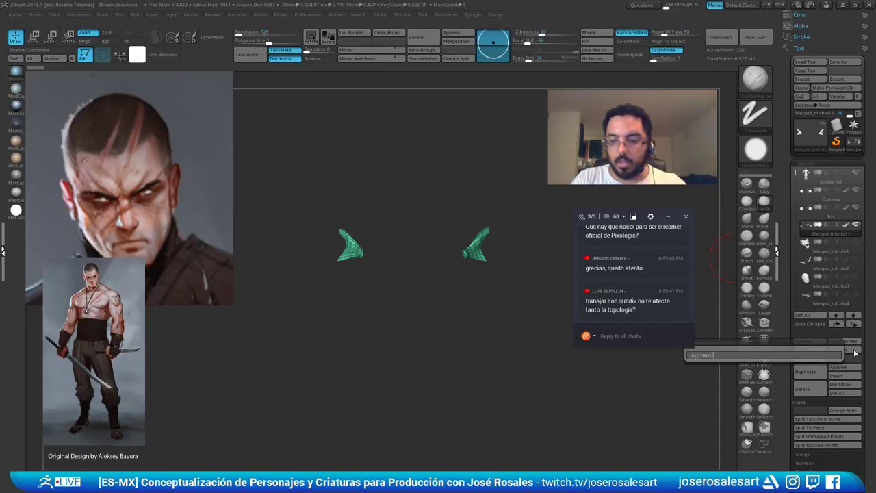
{"action": "key", "text": "Return"}
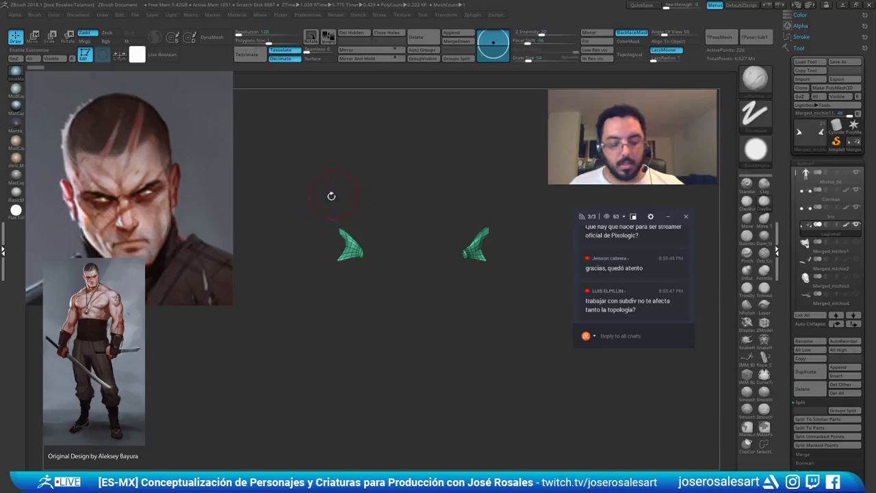
Show the whole model again and place the unlocked transform gizmo on the inner corner of one eye for the tear ducts
{"action": "key", "text": "shift+s"}
{"action": "key", "text": "shift+s"}
{"action": "key", "text": "shift+s"}
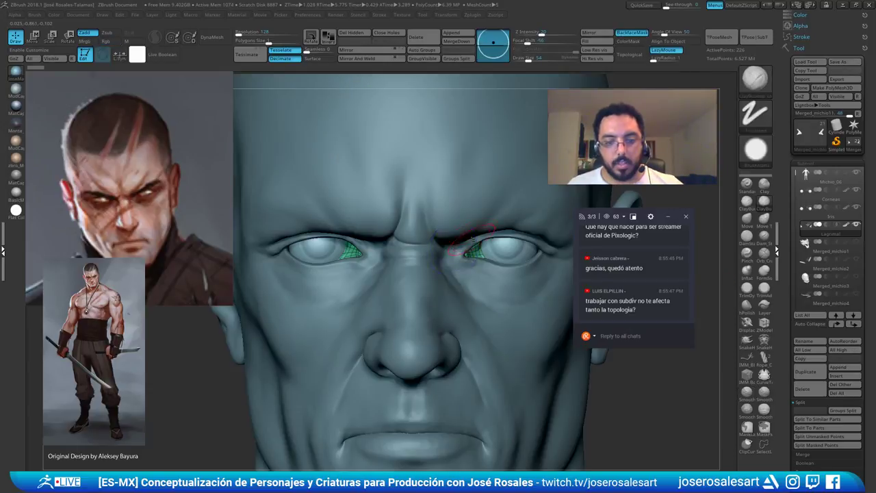
{"action": "right_click_drag", "start_coordinate": [473, 240], "coordinate": [481, 281], "text": "alt"}
{"action": "key", "text": "e"}
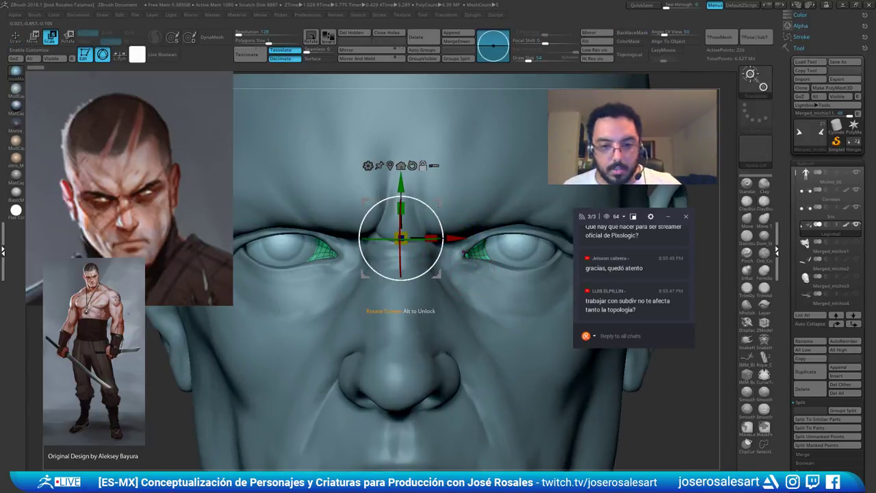
{"action": "left_click", "coordinate": [413, 166], "text": "alt"}
{"action": "right_click_drag", "start_coordinate": [438, 221], "coordinate": [448, 222]}
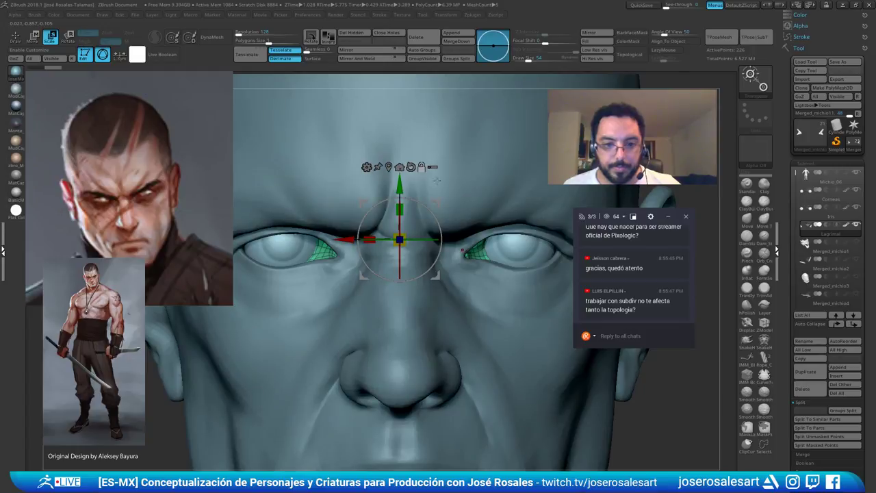
{"action": "left_click_drag", "start_coordinate": [437, 203], "coordinate": [505, 220], "text": "alt"}
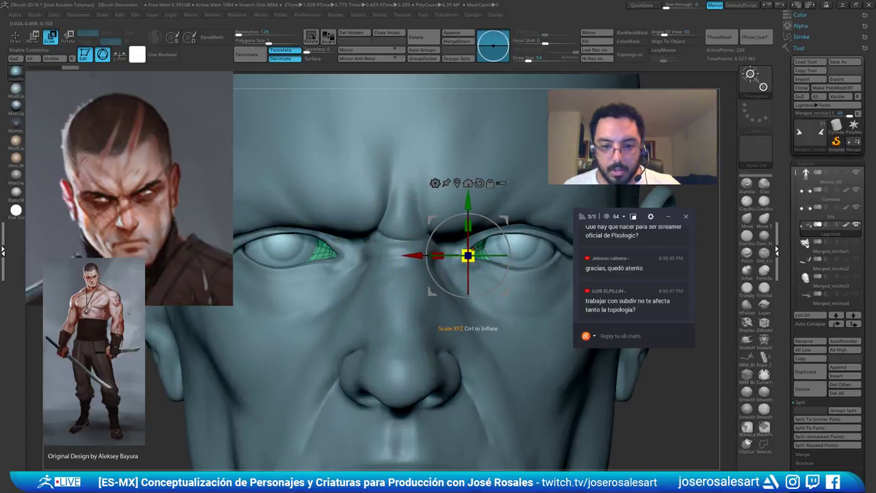
Scale the tear ducts down slightly and uniformly about the relocated gizmo
{"action": "left_click_drag", "start_coordinate": [469, 255], "coordinate": [471, 249]}
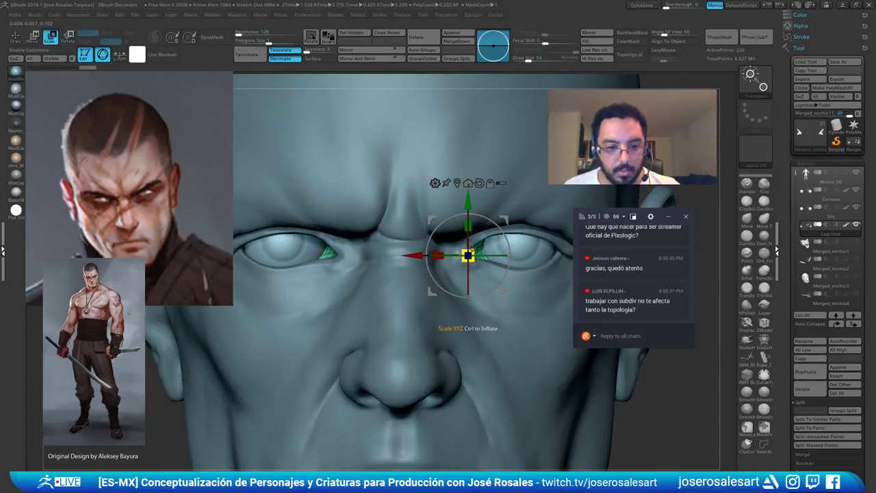
{"action": "key", "text": "ctrl+z"}
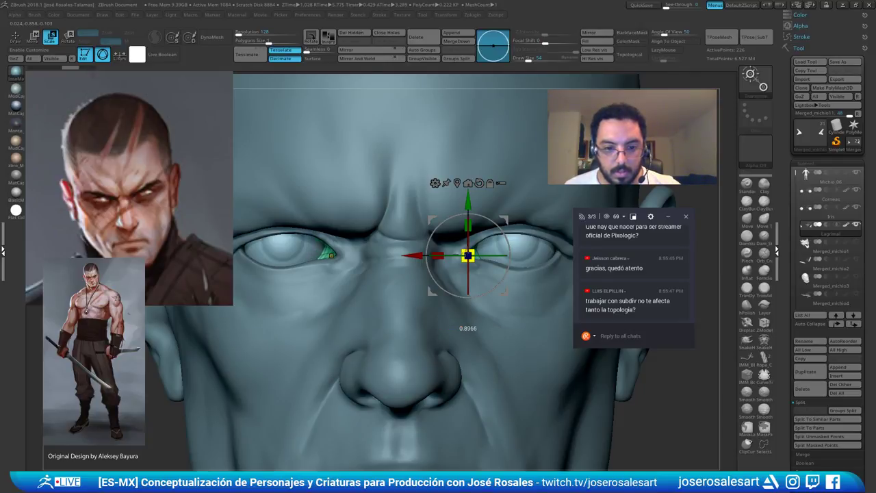
{"action": "left_click_drag", "start_coordinate": [468, 256], "coordinate": [468, 256]}
{"action": "key", "text": "q"}
Move the tear ducts forward and shift them slightly sideways so they fit the inner eye corners
{"action": "right_click_drag", "start_coordinate": [540, 264], "coordinate": [453, 253]}
{"action": "key", "text": "w"}
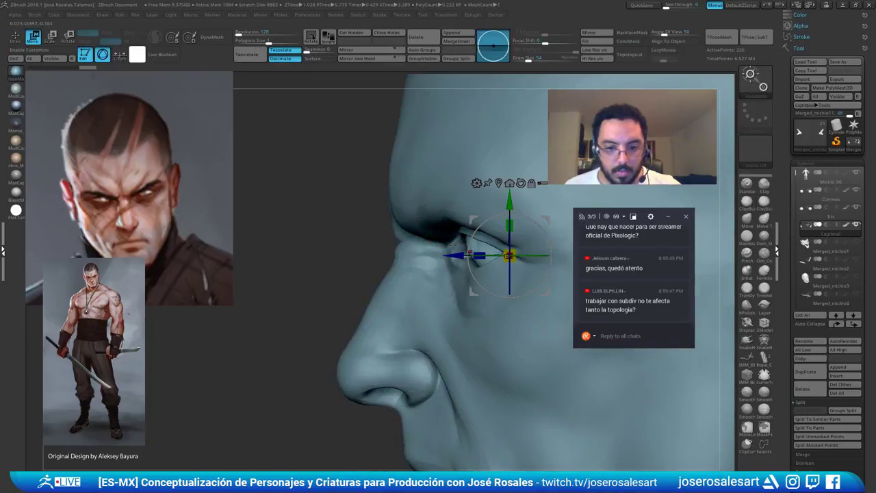
{"action": "left_click_drag", "start_coordinate": [454, 255], "coordinate": [436, 255]}
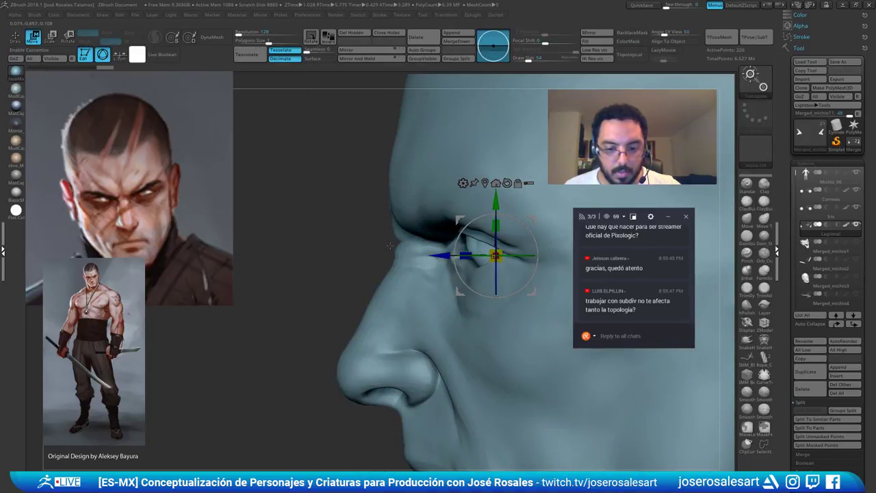
{"action": "right_click_drag", "start_coordinate": [390, 245], "coordinate": [435, 275]}
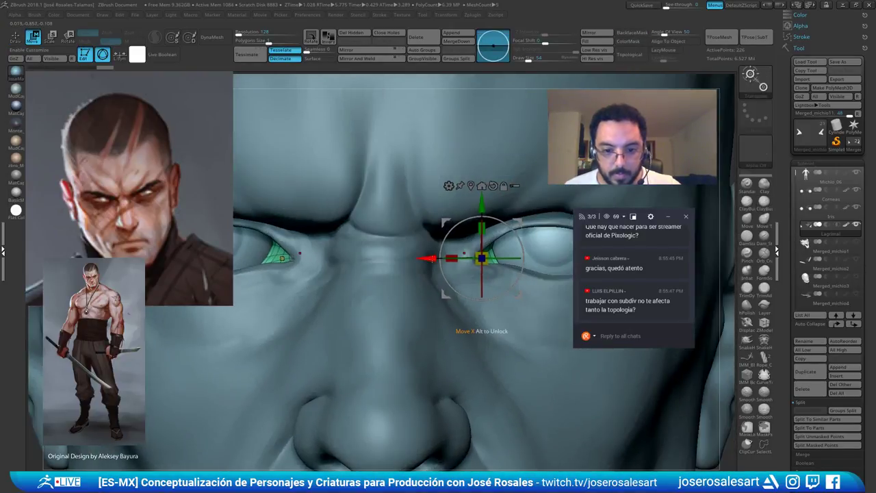
{"action": "left_click_drag", "start_coordinate": [433, 258], "coordinate": [438, 259]}
{"action": "key", "text": "q"}
Make the corneas the active subtool with the whole model shown
{"action": "mouse_move", "coordinate": [450, 244]}
{"action": "right_mouse_down"}
{"action": "mouse_move", "coordinate": [430, 231]}
{"action": "mouse_move", "coordinate": [481, 269]}
{"action": "mouse_move", "coordinate": [533, 255]}
{"action": "mouse_move", "coordinate": [496, 255]}
{"action": "mouse_move", "coordinate": [531, 274]}
{"action": "right_mouse_up"}
{"action": "left_click", "coordinate": [497, 253], "text": "alt"}
{"action": "right_click_drag", "start_coordinate": [548, 233], "coordinate": [428, 264], "text": "alt"}
{"action": "key", "text": "shift+s"}
{"action": "key", "text": "shift+s"}
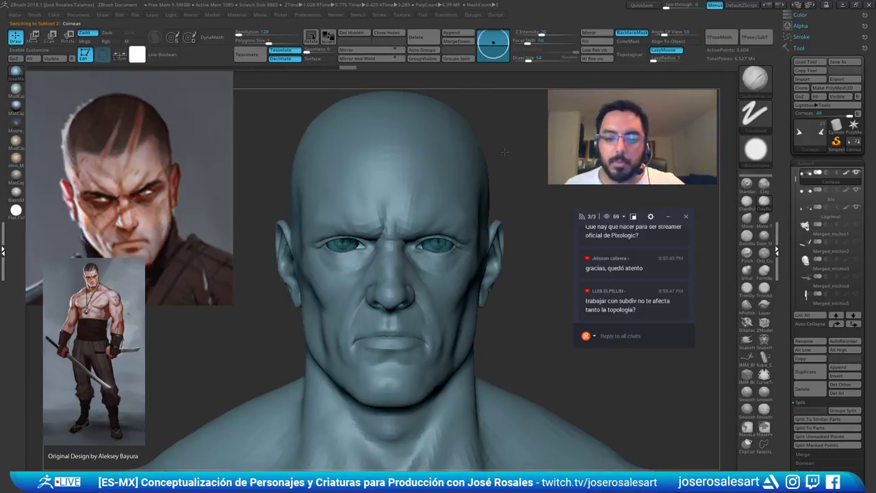
Examine the face, eyes and upper body from different distances and angles against the reference
{"action": "right_click_drag", "start_coordinate": [495, 165], "coordinate": [465, 175], "text": "alt"}
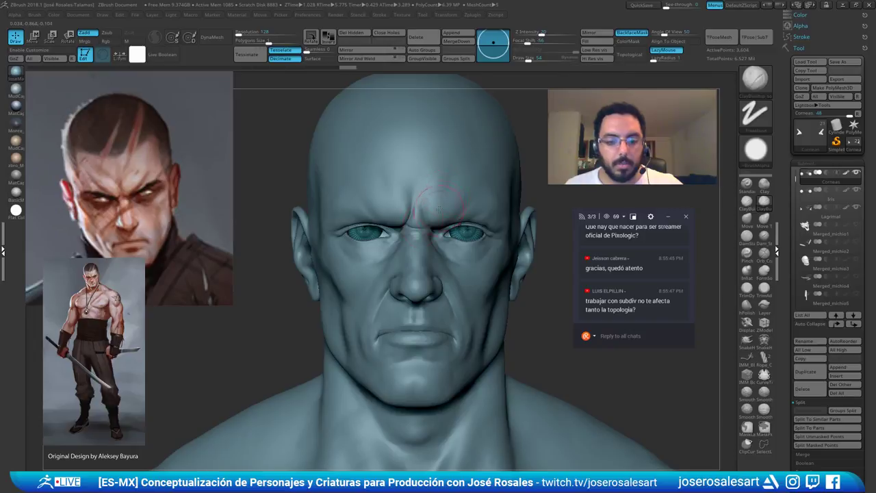
{"action": "right_click_drag", "start_coordinate": [441, 209], "coordinate": [449, 179], "text": "ctrl"}
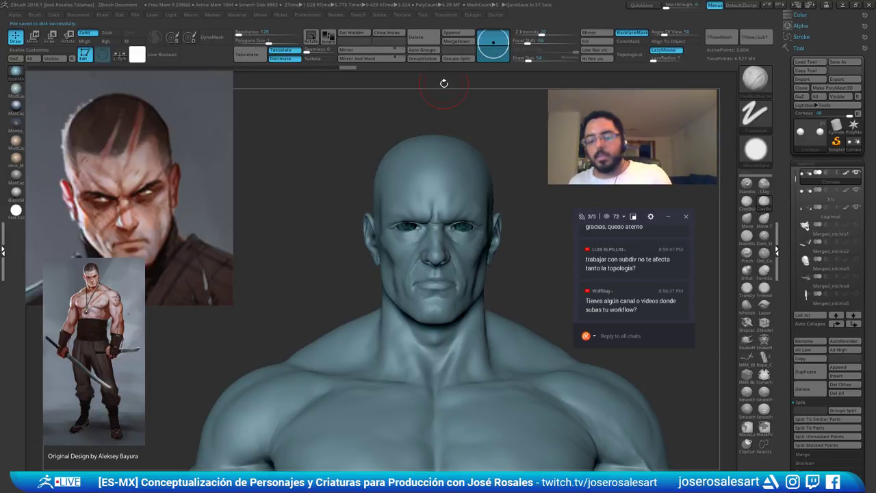
{"action": "left_click_drag", "start_coordinate": [291, 85], "coordinate": [309, 102], "text": "alt"}
{"action": "mouse_move", "coordinate": [412, 142]}
{"action": "left_mouse_down"}
{"action": "mouse_move", "coordinate": [416, 181]}
{"action": "mouse_move", "coordinate": [435, 148]}
{"action": "mouse_move", "coordinate": [441, 191]}
{"action": "mouse_move", "coordinate": [453, 184]}
{"action": "mouse_move", "coordinate": [430, 223]}
{"action": "left_mouse_up"}
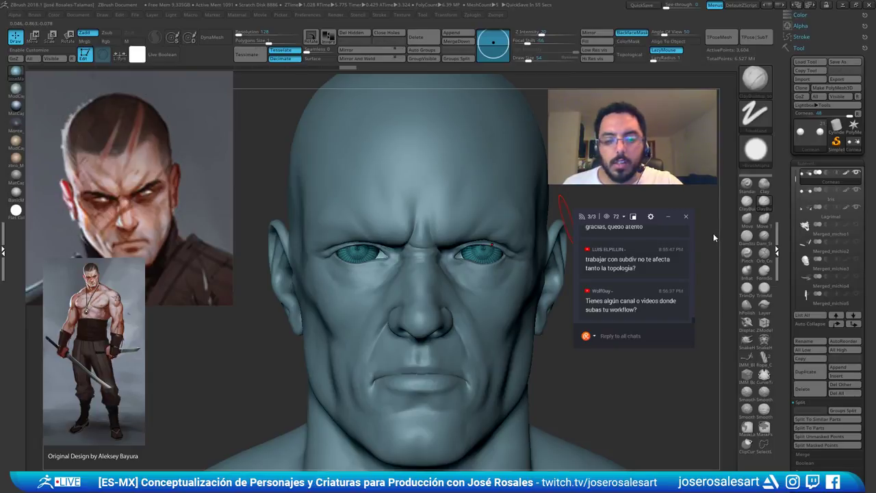
{"action": "left_click_drag", "start_coordinate": [694, 322], "coordinate": [687, 330]}
{"action": "scroll", "coordinate": [693, 322], "scroll_direction": "up", "scroll_amount": 1}
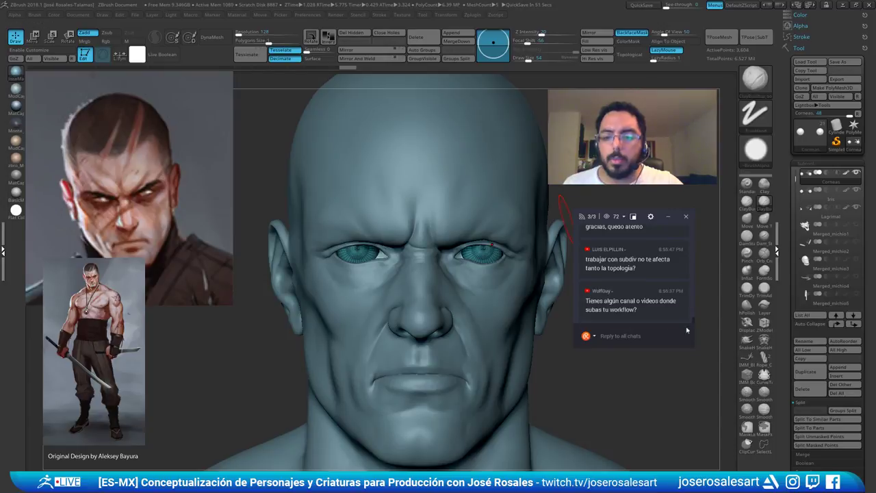
{"action": "right_click_drag", "start_coordinate": [403, 215], "coordinate": [424, 233], "text": "alt"}
{"action": "left_click_drag", "start_coordinate": [422, 236], "coordinate": [432, 254], "text": "shift"}
{"action": "right_click_drag", "start_coordinate": [434, 254], "coordinate": [563, 205], "text": "alt"}
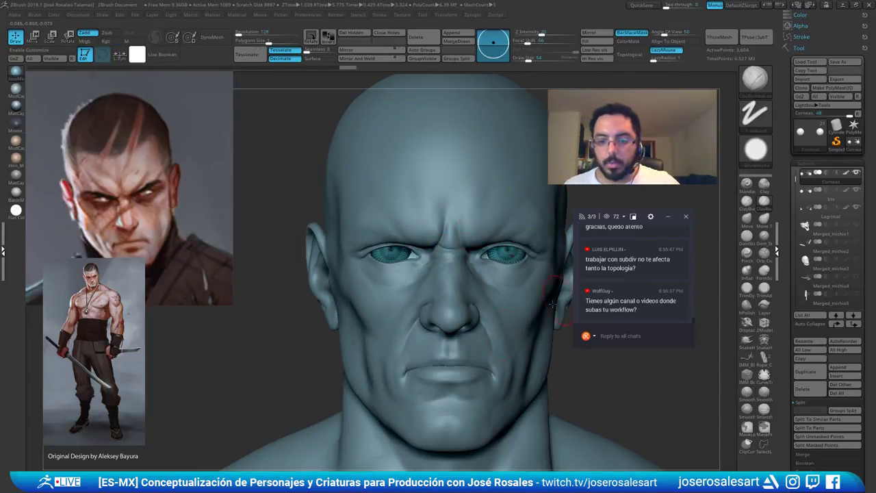
{"action": "right_click_drag", "start_coordinate": [464, 280], "coordinate": [433, 222]}
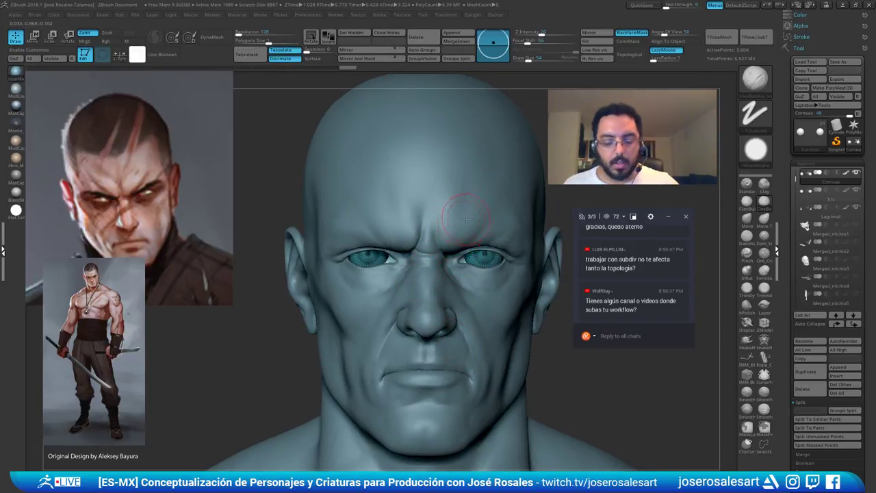
Make the body the active subtool and generate a combined low-resolution posing mesh of all visible subtools with TPoseMesh
{"action": "left_click", "coordinate": [505, 227], "text": "alt"}
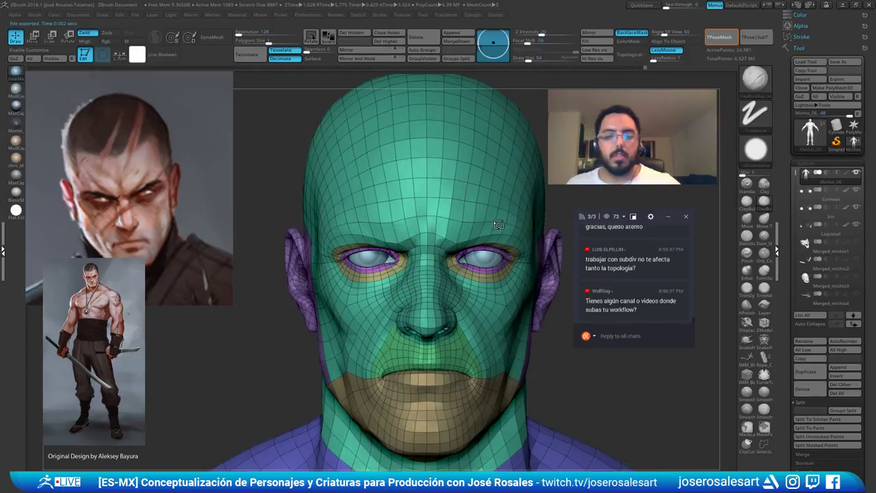
{"action": "key", "text": "Down"}
{"action": "key", "text": "Down"}
{"action": "key", "text": "Down"}
{"action": "key", "text": "Down"}
{"action": "key", "text": "Down"}
{"action": "key", "text": "Down"}
{"action": "key", "text": "Down"}
{"action": "key", "text": "Down"}
{"action": "key", "text": "Down"}
{"action": "key", "text": "Down"}
{"action": "key", "text": "Down"}
{"action": "key", "text": "Down"}
{"action": "key", "text": "Down"}
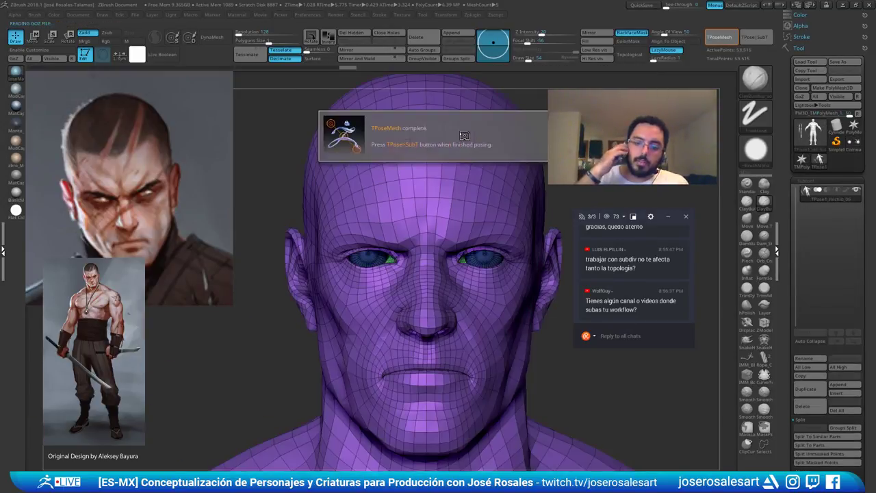
Turn off the polygroup wireframe on the posing mesh and hide the eye polygroups, leaving the head and body visible
{"action": "mouse_move", "coordinate": [472, 226]}
{"action": "right_mouse_down", "text": "ctrl"}
{"action": "mouse_move", "coordinate": [490, 269]}
{"action": "mouse_move", "coordinate": [472, 243]}
{"action": "mouse_move", "coordinate": [455, 240]}
{"action": "mouse_move", "coordinate": [472, 219]}
{"action": "right_mouse_up", "text": "ctrl"}
{"action": "key", "text": "shift+f"}
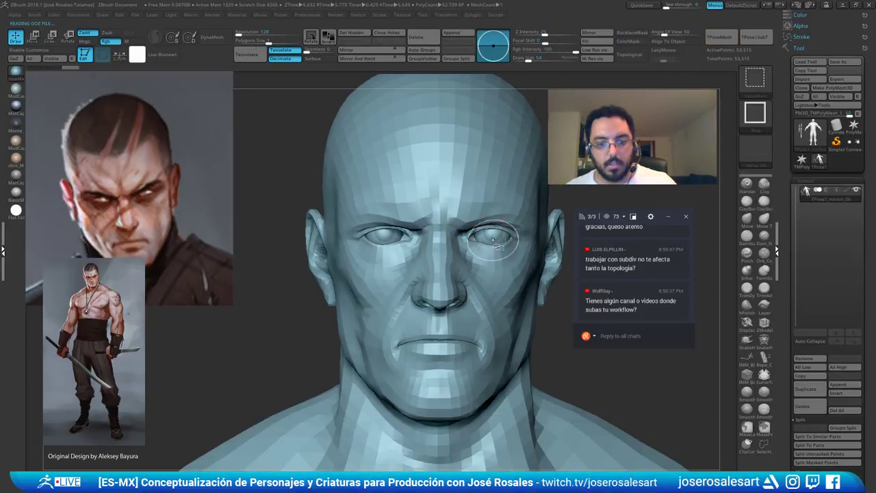
{"action": "left_click", "coordinate": [474, 234], "text": "ctrl+shift"}
{"action": "left_click_drag", "start_coordinate": [538, 209], "coordinate": [546, 233], "text": "ctrl+shift"}
{"action": "left_click", "coordinate": [494, 241], "text": "ctrl+shift"}
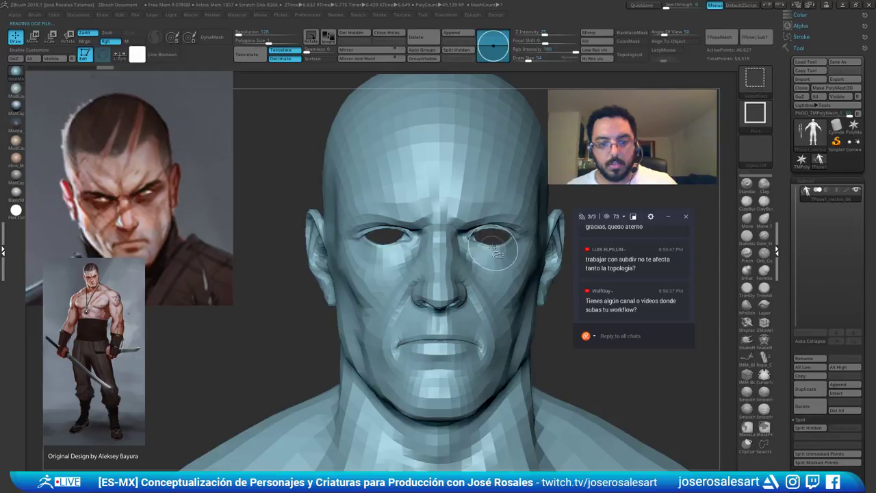
Invert the visibility to isolate the eyeballs, then mask the rest of the mesh so only the eyeballs stay unmasked
{"action": "right_click_drag", "start_coordinate": [576, 194], "coordinate": [545, 190], "text": "alt"}
{"action": "left_click_drag", "start_coordinate": [550, 162], "coordinate": [556, 173], "text": "ctrl+shift"}
{"action": "right_click_drag", "start_coordinate": [455, 226], "coordinate": [462, 196], "text": "ctrl"}
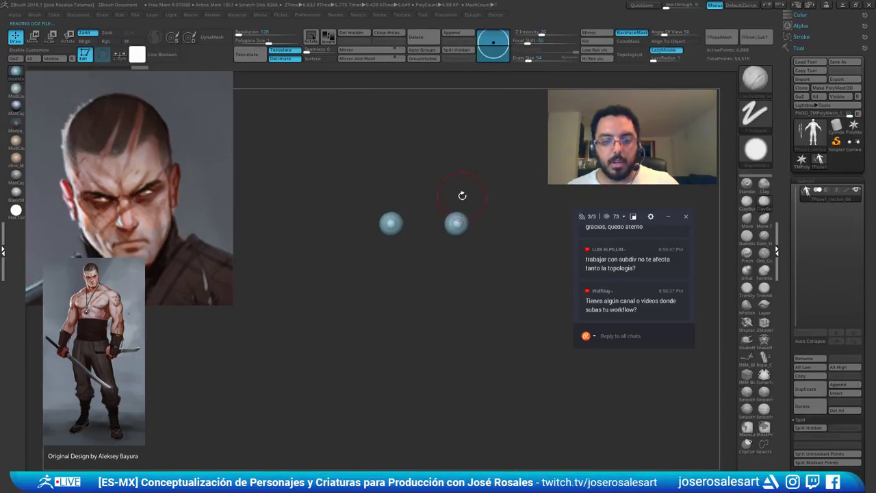
{"action": "left_click", "coordinate": [308, 299], "text": "ctrl"}
{"action": "left_click", "coordinate": [505, 290], "text": "ctrl+shift"}
{"action": "right_click_drag", "start_coordinate": [514, 274], "coordinate": [519, 305], "text": "ctrl"}
{"action": "left_click", "coordinate": [520, 288], "text": "ctrl"}
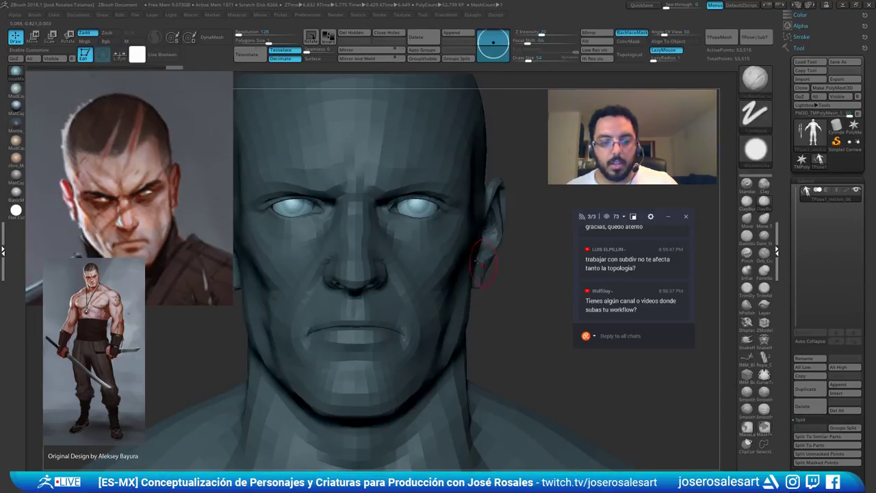
Hide the masked head and body so only the two eyeballs remain visible
{"action": "right_click_drag", "start_coordinate": [485, 254], "coordinate": [525, 288], "text": "alt"}
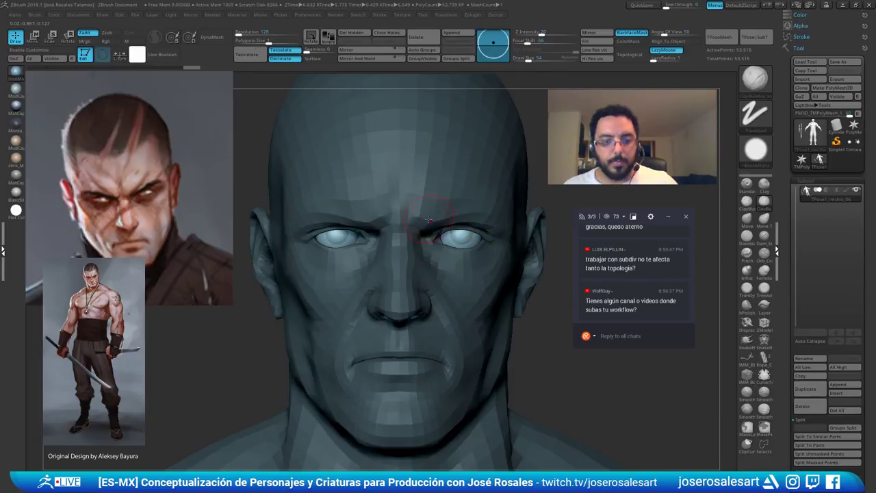
{"action": "right_click_drag", "start_coordinate": [425, 195], "coordinate": [439, 230], "text": "ctrl"}
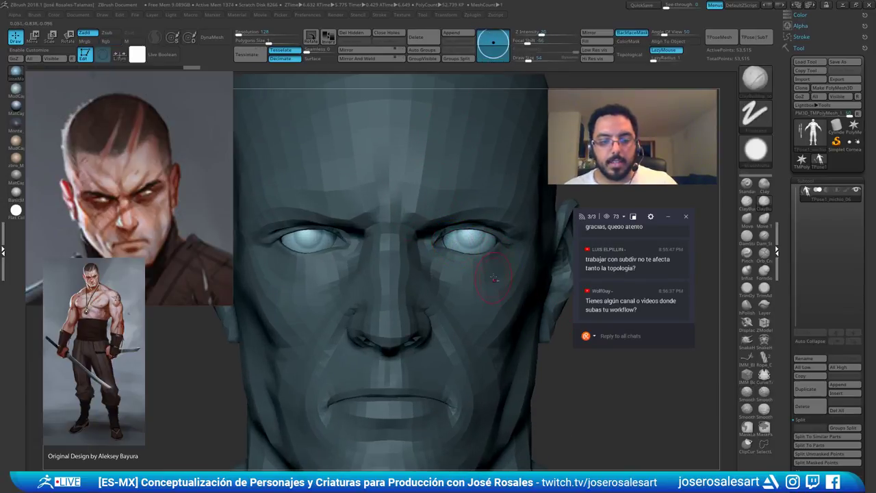
{"action": "right_click_drag", "start_coordinate": [490, 254], "coordinate": [496, 290], "text": "ctrl"}
{"action": "left_click", "coordinate": [551, 308], "text": "ctrl"}
{"action": "key", "text": "h"}
{"action": "left_click_drag", "start_coordinate": [495, 290], "coordinate": [497, 280], "text": "ctrl"}
{"action": "right_click_drag", "start_coordinate": [498, 279], "coordinate": [502, 263], "text": "ctrl"}
{"action": "right_click_drag", "start_coordinate": [502, 263], "coordinate": [511, 288], "text": "alt"}
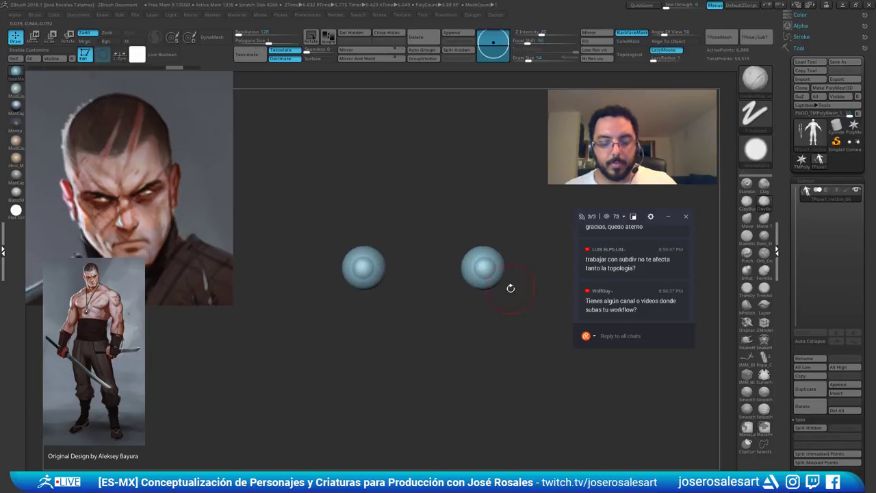
Turn on the polyframe display and center the Move gizmo on one of the eyeballs
{"action": "key", "text": "shift+f"}
{"action": "right_click_drag", "start_coordinate": [424, 269], "coordinate": [373, 317]}
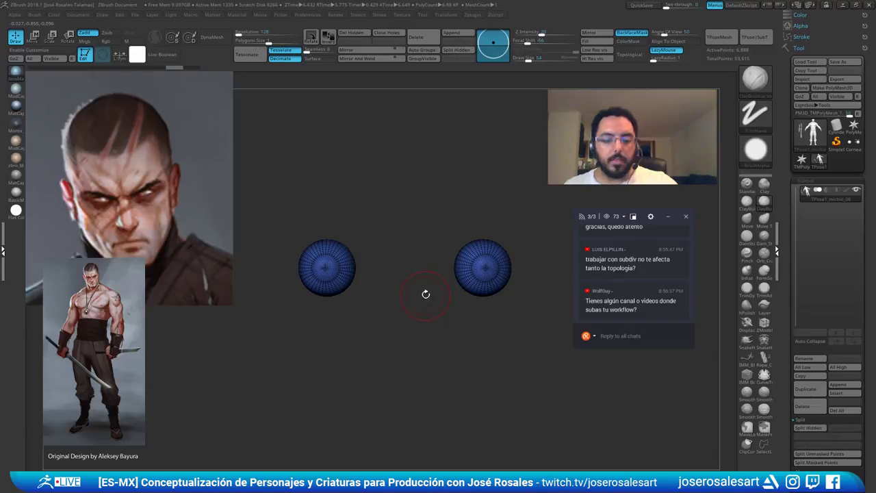
{"action": "key", "text": "w"}
{"action": "left_click", "coordinate": [485, 269]}
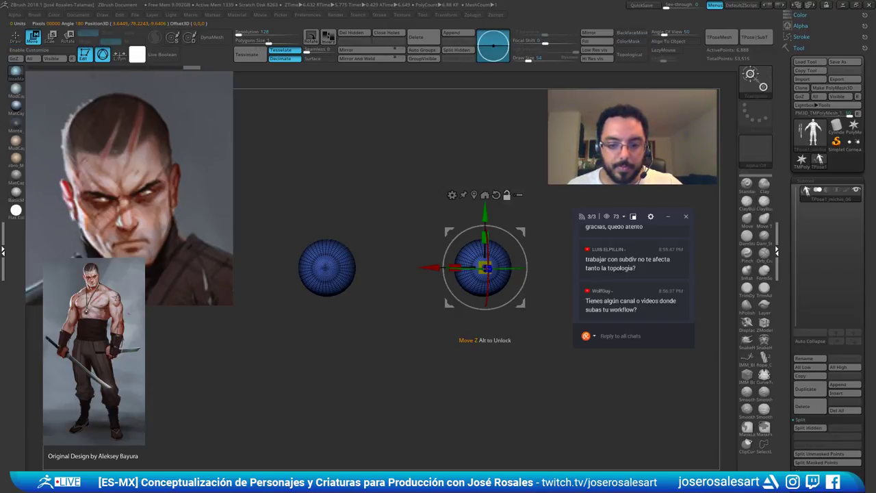
{"action": "key", "text": "p"}
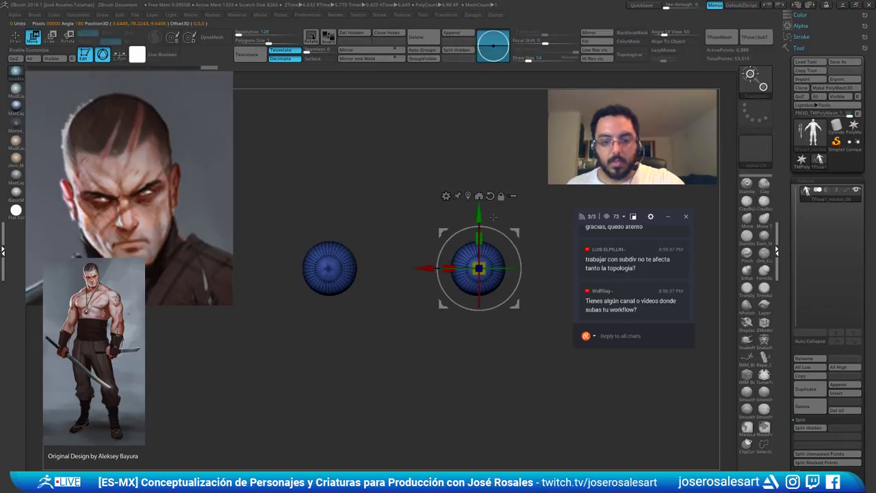
{"action": "right_click_drag", "start_coordinate": [493, 237], "coordinate": [491, 240], "text": "ctrl"}
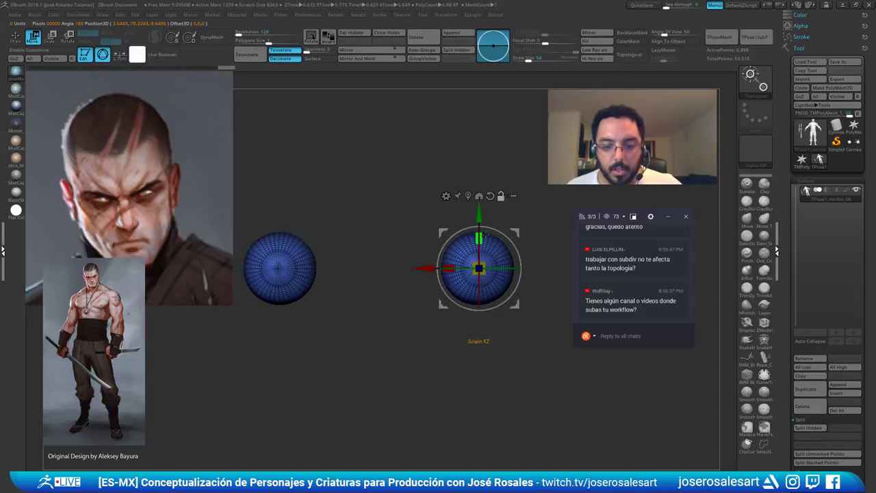
{"action": "left_click", "coordinate": [479, 196]}
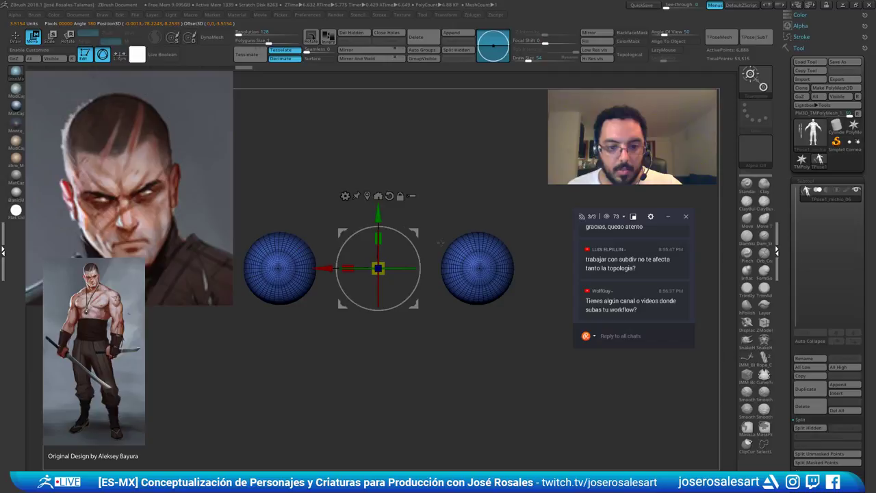
{"action": "left_click", "coordinate": [368, 196]}
{"action": "left_click_drag", "start_coordinate": [374, 245], "coordinate": [436, 244], "text": "alt"}
{"action": "left_click_drag", "start_coordinate": [381, 230], "coordinate": [365, 204], "text": "alt"}
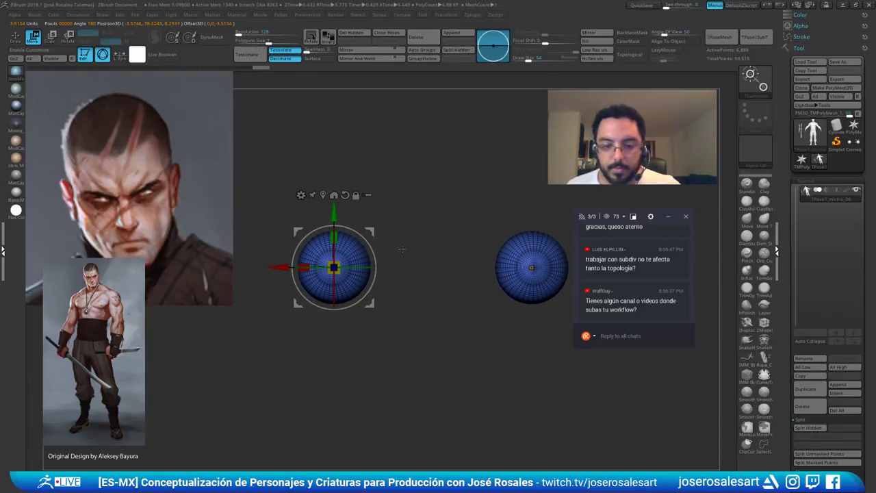
Scale up both eyeballs slightly and shift them symmetrically toward the center of the face
{"action": "left_click_drag", "start_coordinate": [336, 267], "coordinate": [403, 248]}
{"action": "left_click_drag", "start_coordinate": [277, 268], "coordinate": [285, 268]}
{"action": "left_click_drag", "start_coordinate": [346, 260], "coordinate": [402, 251]}
{"action": "left_click_drag", "start_coordinate": [290, 268], "coordinate": [296, 267]}
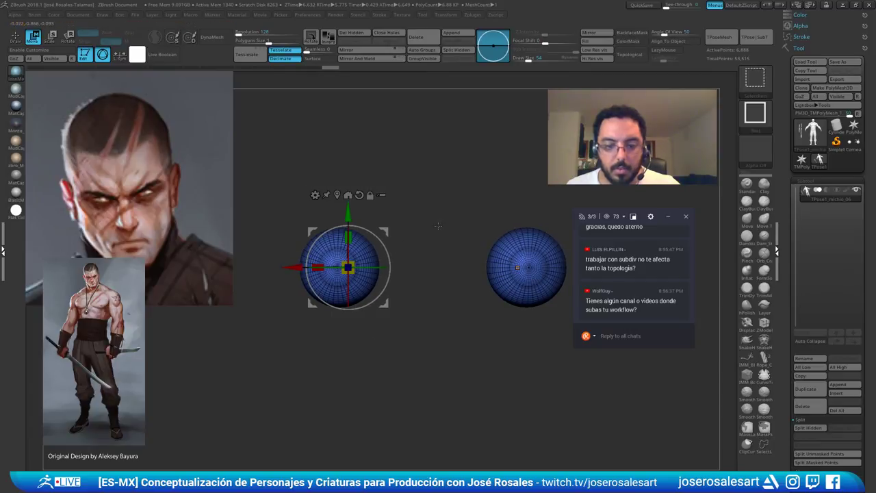
Unhide the full head and turn off the polyframe display
{"action": "left_click", "coordinate": [441, 226], "text": "ctrl+shift"}
{"action": "key", "text": "q"}
{"action": "mouse_move", "coordinate": [466, 220]}
{"action": "right_mouse_down", "text": "ctrl"}
{"action": "mouse_move", "coordinate": [416, 220]}
{"action": "mouse_move", "coordinate": [413, 197]}
{"action": "mouse_move", "coordinate": [473, 193]}
{"action": "mouse_move", "coordinate": [428, 191]}
{"action": "mouse_move", "coordinate": [481, 231]}
{"action": "right_mouse_up", "text": "ctrl"}
{"action": "key", "text": "shift+f"}
Isolate the eyeballs, enlarge them by factors of about 1.03 and 1.01 while shifting them inward, and restore the head
{"action": "key", "text": "w"}
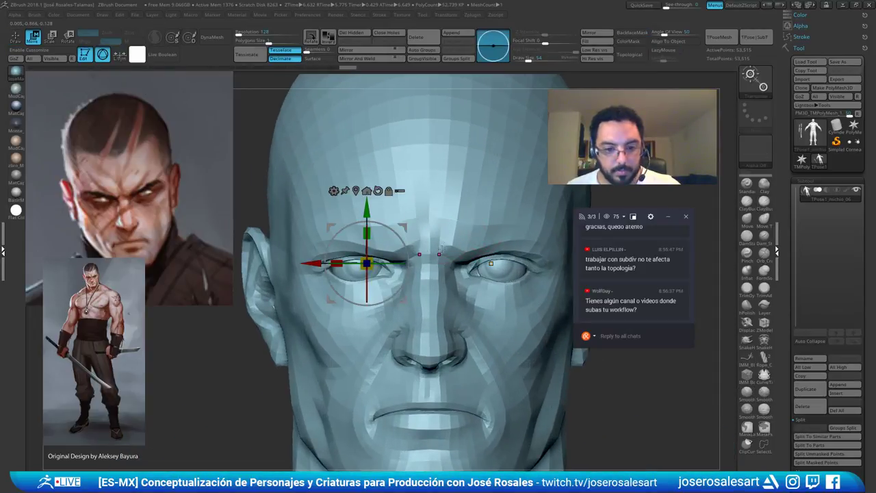
{"action": "mouse_move", "coordinate": [359, 252]}
{"action": "right_mouse_down", "text": "alt"}
{"action": "mouse_move", "coordinate": [365, 210]}
{"action": "mouse_move", "coordinate": [381, 232]}
{"action": "right_mouse_up", "text": "alt"}
{"action": "left_click", "coordinate": [365, 214], "text": "ctrl+shift"}
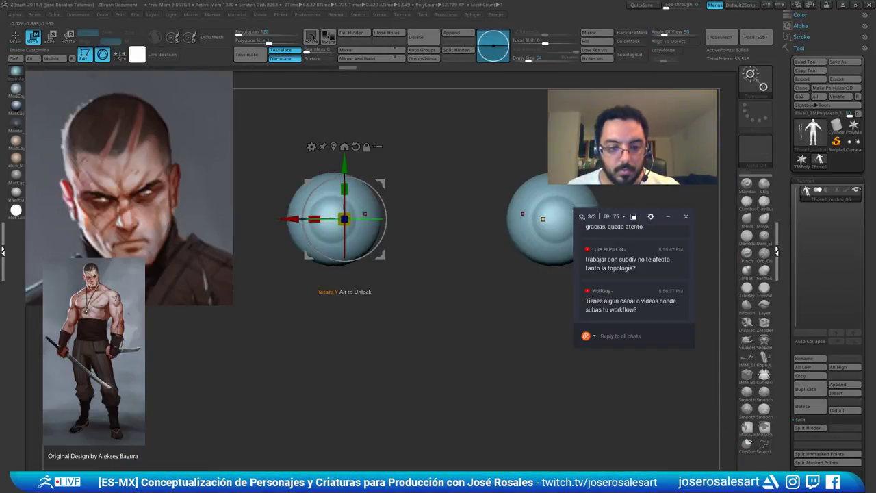
{"action": "left_click_drag", "start_coordinate": [288, 219], "coordinate": [291, 219]}
{"action": "right_click_drag", "start_coordinate": [406, 192], "coordinate": [393, 203], "text": "ctrl"}
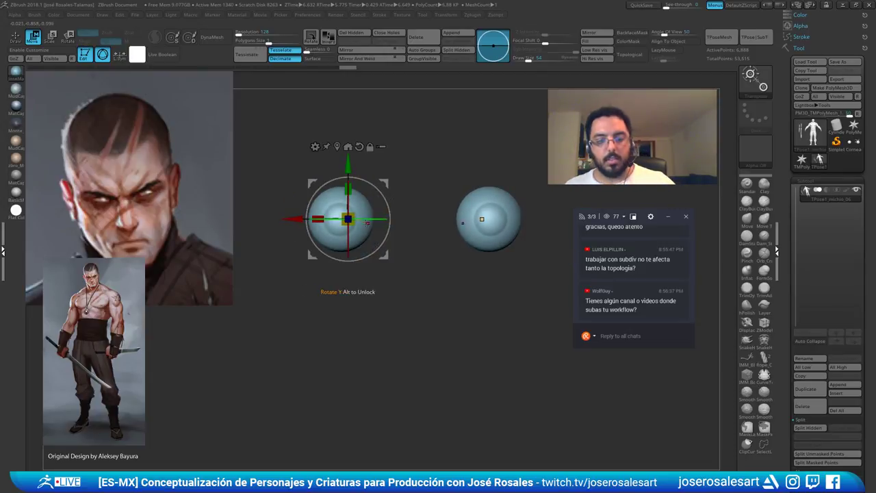
{"action": "left_click_drag", "start_coordinate": [352, 210], "coordinate": [357, 209]}
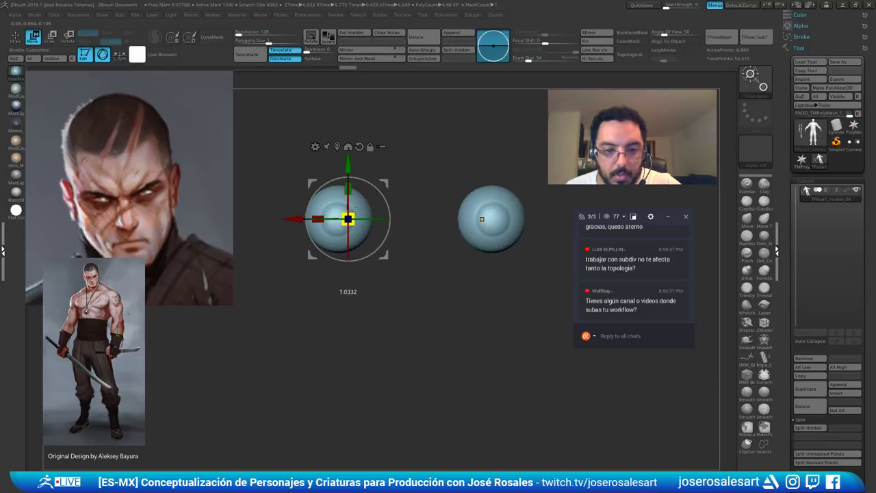
{"action": "left_click_drag", "start_coordinate": [295, 219], "coordinate": [300, 219]}
{"action": "left_click_drag", "start_coordinate": [352, 219], "coordinate": [355, 217]}
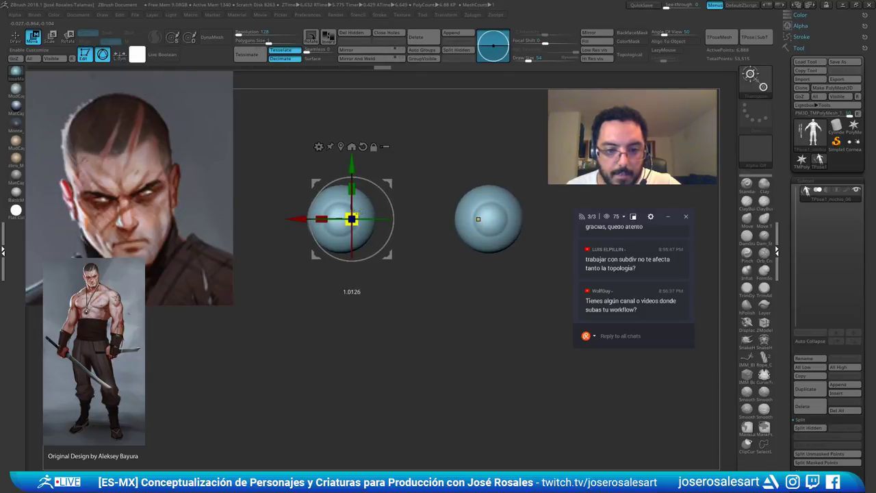
{"action": "key", "text": "q"}
{"action": "right_click_drag", "start_coordinate": [358, 213], "coordinate": [348, 196], "text": "ctrl"}
{"action": "left_click", "coordinate": [363, 283], "text": "ctrl+shift"}
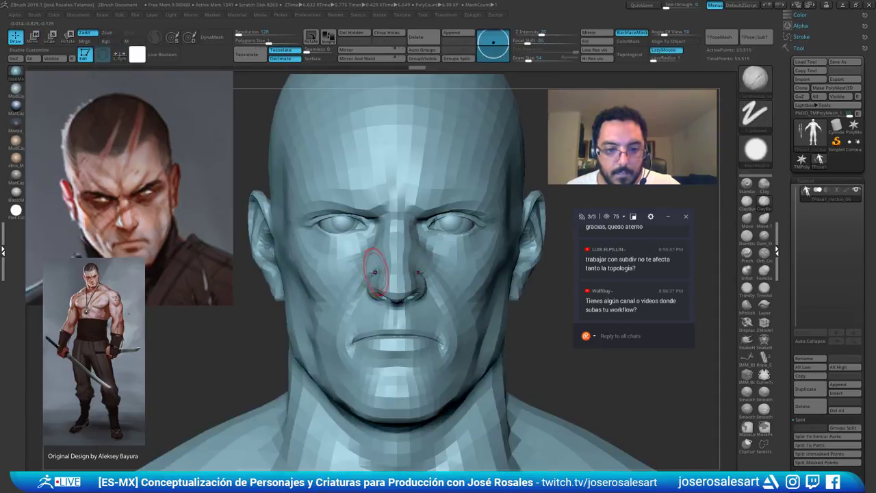
Isolate the eyeballs, nudge them slightly outward, and show the whole head again
{"action": "mouse_move", "coordinate": [371, 274]}
{"action": "right_mouse_down", "text": "ctrl"}
{"action": "mouse_move", "coordinate": [349, 257]}
{"action": "mouse_move", "coordinate": [376, 258]}
{"action": "right_mouse_up", "text": "ctrl"}
{"action": "key", "text": "w"}
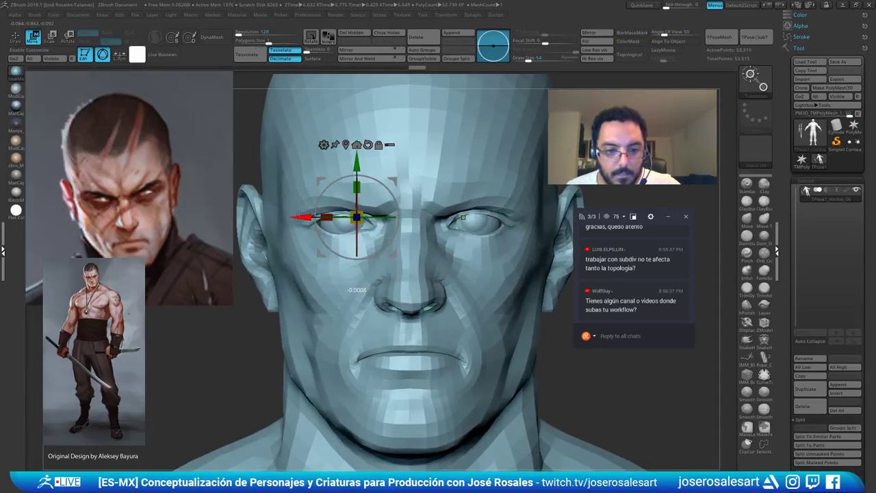
{"action": "left_click", "coordinate": [325, 225], "text": "ctrl+shift"}
{"action": "left_click_drag", "start_coordinate": [310, 218], "coordinate": [304, 214]}
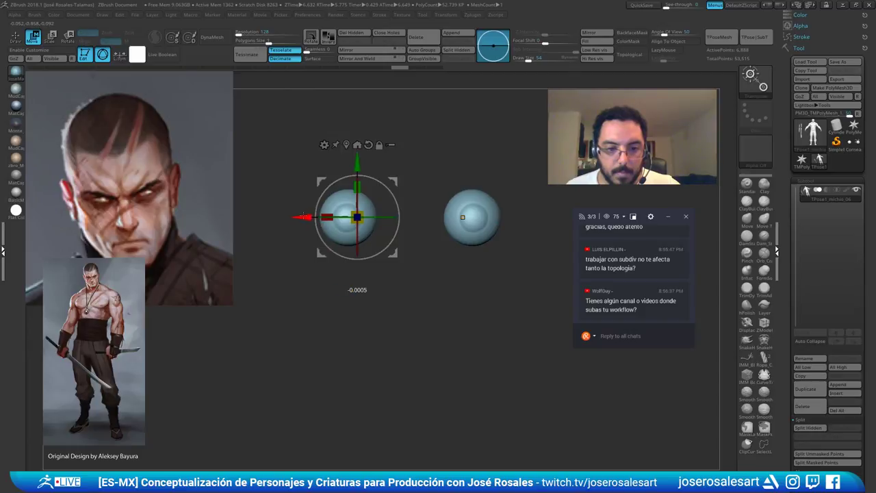
{"action": "key", "text": "q"}
{"action": "left_click", "coordinate": [360, 282], "text": "ctrl+shift"}
Isolate the eyeballs, fine-tune their scale and sideways spacing, and bring the head back into view
{"action": "mouse_move", "coordinate": [361, 293]}
{"action": "right_mouse_down", "text": "ctrl"}
{"action": "mouse_move", "coordinate": [346, 185]}
{"action": "mouse_move", "coordinate": [362, 280]}
{"action": "mouse_move", "coordinate": [351, 235]}
{"action": "mouse_move", "coordinate": [363, 262]}
{"action": "mouse_move", "coordinate": [416, 293]}
{"action": "mouse_move", "coordinate": [408, 308]}
{"action": "mouse_move", "coordinate": [386, 278]}
{"action": "mouse_move", "coordinate": [402, 211]}
{"action": "right_mouse_up", "text": "ctrl"}
{"action": "left_click", "coordinate": [421, 241], "text": "ctrl+shift"}
{"action": "key", "text": "e"}
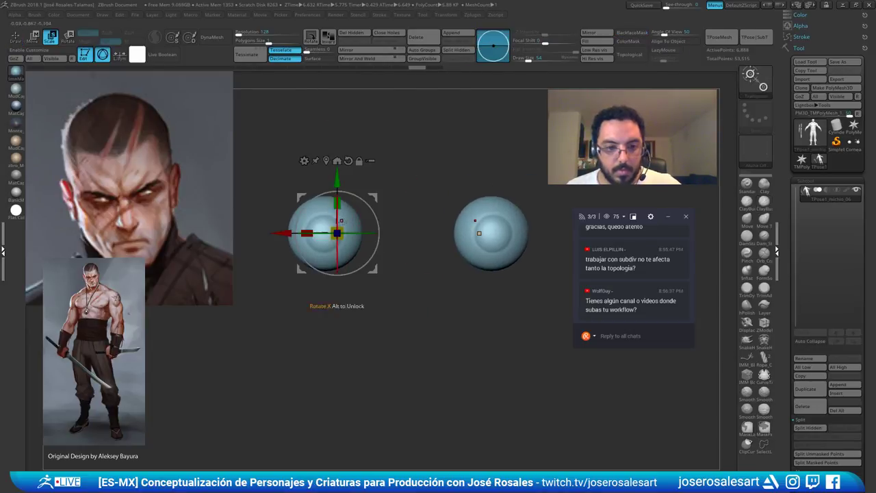
{"action": "left_click_drag", "start_coordinate": [345, 226], "coordinate": [346, 225]}
{"action": "left_click_drag", "start_coordinate": [282, 233], "coordinate": [280, 233]}
{"action": "left_click", "coordinate": [288, 295], "text": "ctrl+shift"}
{"action": "key", "text": "q"}
{"action": "mouse_move", "coordinate": [326, 264]}
{"action": "right_mouse_down", "text": "ctrl"}
{"action": "mouse_move", "coordinate": [338, 254]}
{"action": "mouse_move", "coordinate": [337, 226]}
{"action": "mouse_move", "coordinate": [340, 249]}
{"action": "mouse_move", "coordinate": [361, 212]}
{"action": "mouse_move", "coordinate": [484, 175]}
{"action": "mouse_move", "coordinate": [490, 207]}
{"action": "mouse_move", "coordinate": [486, 178]}
{"action": "mouse_move", "coordinate": [458, 155]}
{"action": "mouse_move", "coordinate": [382, 187]}
{"action": "mouse_move", "coordinate": [464, 188]}
{"action": "right_mouse_up", "text": "ctrl"}
Reduce the brush draw size to 30
{"action": "key", "text": "s"}
{"action": "left_click_drag", "start_coordinate": [446, 235], "coordinate": [441, 235]}
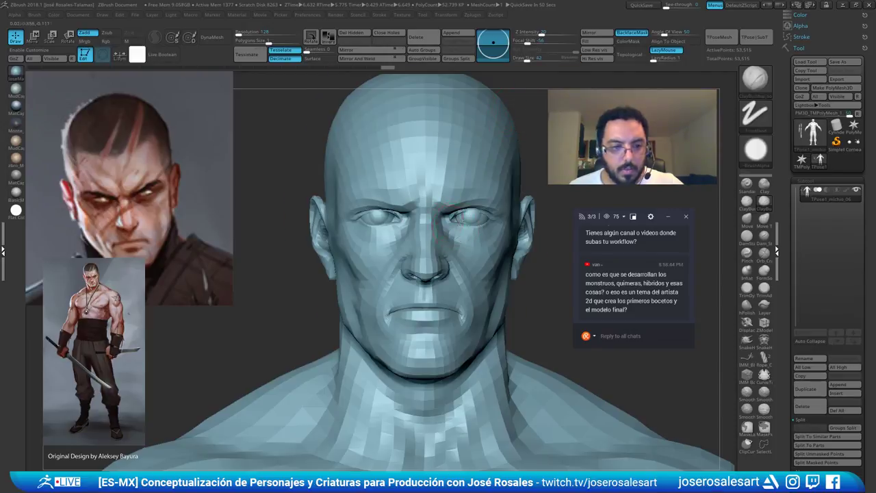
{"action": "mouse_move", "coordinate": [484, 184]}
{"action": "right_mouse_down", "text": "ctrl"}
{"action": "mouse_move", "coordinate": [493, 201]}
{"action": "mouse_move", "coordinate": [467, 204]}
{"action": "right_mouse_up", "text": "ctrl"}
{"action": "key", "text": "space"}
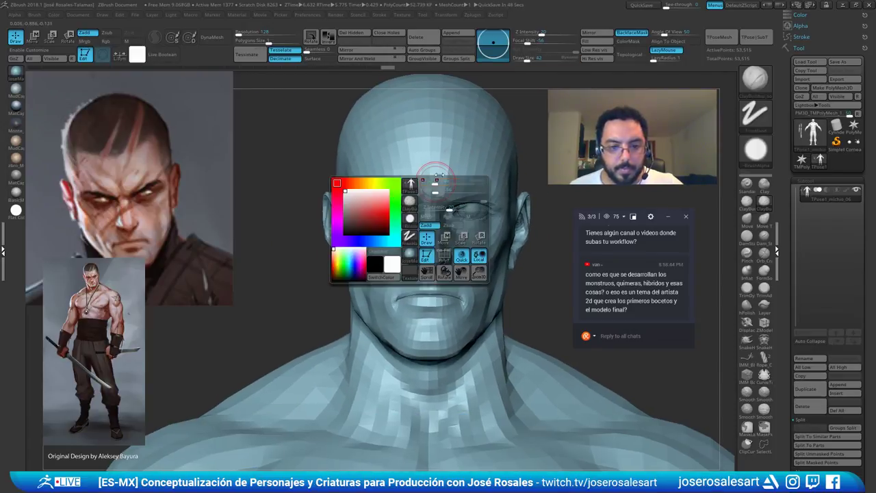
{"action": "left_click_drag", "start_coordinate": [454, 213], "coordinate": [448, 213]}
Isolate the eyeballs in a top view and realign the transform gizmo at the center of one eyeball
{"action": "mouse_move", "coordinate": [474, 184]}
{"action": "right_mouse_down", "text": "ctrl"}
{"action": "mouse_move", "coordinate": [484, 196]}
{"action": "mouse_move", "coordinate": [455, 197]}
{"action": "mouse_move", "coordinate": [490, 230]}
{"action": "mouse_move", "coordinate": [463, 209]}
{"action": "mouse_move", "coordinate": [468, 187]}
{"action": "mouse_move", "coordinate": [467, 218]}
{"action": "mouse_move", "coordinate": [449, 179]}
{"action": "right_mouse_up", "text": "ctrl"}
{"action": "mouse_move", "coordinate": [401, 140]}
{"action": "right_mouse_down"}
{"action": "mouse_move", "coordinate": [423, 143]}
{"action": "mouse_move", "coordinate": [431, 164]}
{"action": "right_mouse_up"}
{"action": "mouse_move", "coordinate": [432, 164]}
{"action": "right_mouse_down", "text": "ctrl"}
{"action": "mouse_move", "coordinate": [427, 190]}
{"action": "mouse_move", "coordinate": [447, 196]}
{"action": "mouse_move", "coordinate": [425, 208]}
{"action": "mouse_move", "coordinate": [423, 200]}
{"action": "mouse_move", "coordinate": [430, 206]}
{"action": "right_mouse_up", "text": "ctrl"}
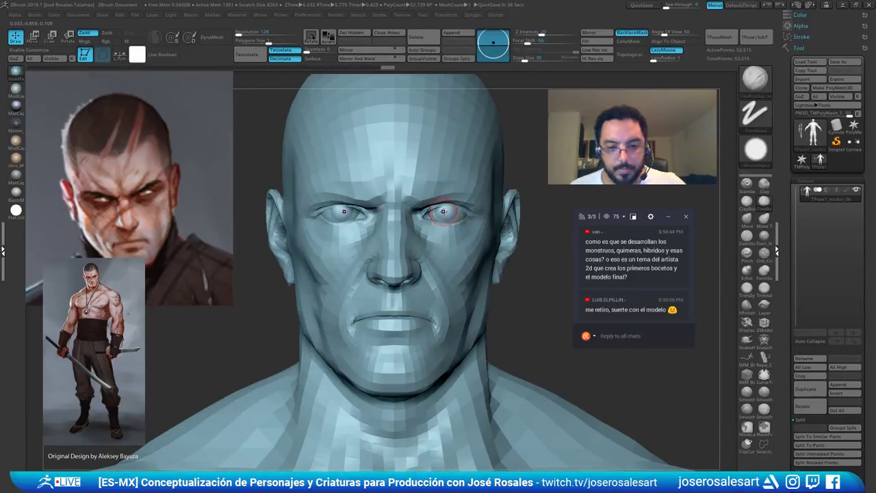
{"action": "left_click", "coordinate": [446, 213], "text": "ctrl+shift"}
{"action": "mouse_move", "coordinate": [445, 212]}
{"action": "right_mouse_down"}
{"action": "mouse_move", "coordinate": [447, 242]}
{"action": "mouse_move", "coordinate": [445, 189]}
{"action": "right_mouse_up"}
{"action": "right_click_drag", "start_coordinate": [445, 189], "coordinate": [487, 263], "text": "alt"}
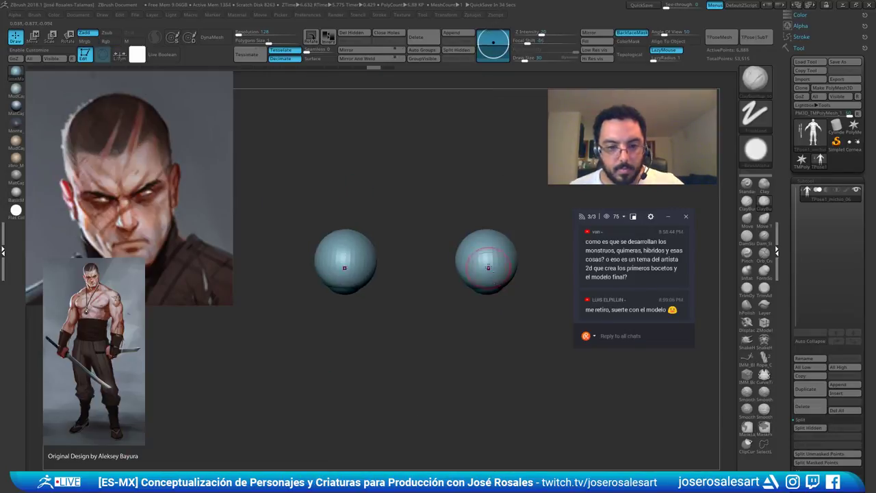
{"action": "key", "text": "e"}
{"action": "left_click", "coordinate": [346, 189], "text": "alt"}
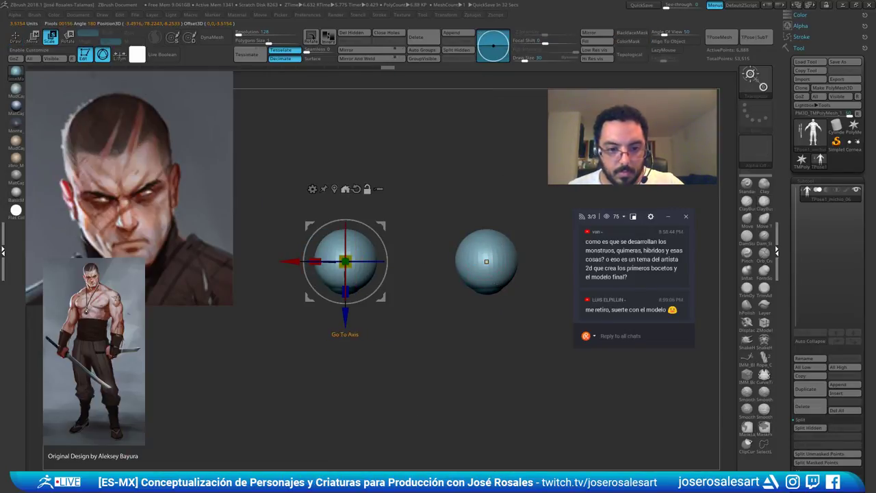
Rotate the eyeballs slightly and symmetrically about their vertical axis, redoing the first attempt, and unhide the head
{"action": "right_click_drag", "start_coordinate": [356, 209], "coordinate": [374, 240], "text": "alt"}
{"action": "left_click_drag", "start_coordinate": [359, 300], "coordinate": [357, 300], "text": "alt"}
{"action": "key", "text": "ctrl+z"}
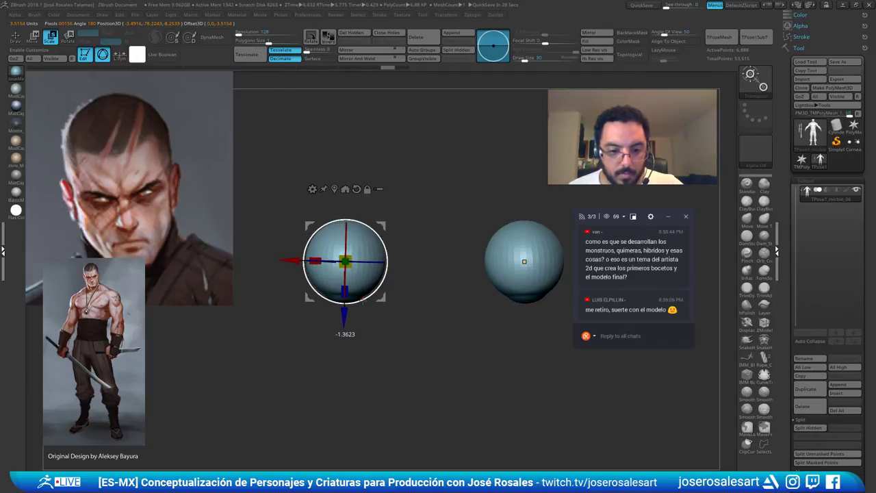
{"action": "left_click_drag", "start_coordinate": [361, 299], "coordinate": [358, 300]}
{"action": "key", "text": "q"}
{"action": "mouse_move", "coordinate": [399, 294]}
{"action": "right_mouse_down", "text": "ctrl"}
{"action": "mouse_move", "coordinate": [399, 278]}
{"action": "mouse_move", "coordinate": [442, 306]}
{"action": "right_mouse_up", "text": "ctrl"}
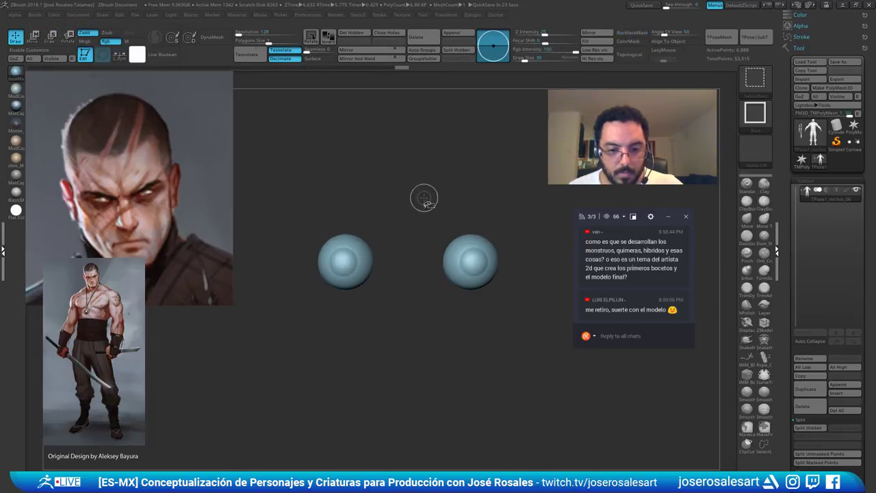
{"action": "left_click", "coordinate": [426, 198], "text": "ctrl+shift"}
Examine how the eyeballs fit inside the eyelids from the front and from below
{"action": "mouse_move", "coordinate": [475, 207]}
{"action": "right_mouse_down", "text": "ctrl"}
{"action": "mouse_move", "coordinate": [440, 218]}
{"action": "mouse_move", "coordinate": [444, 153]}
{"action": "mouse_move", "coordinate": [446, 237]}
{"action": "mouse_move", "coordinate": [467, 198]}
{"action": "mouse_move", "coordinate": [484, 219]}
{"action": "mouse_move", "coordinate": [458, 145]}
{"action": "mouse_move", "coordinate": [440, 176]}
{"action": "mouse_move", "coordinate": [423, 174]}
{"action": "mouse_move", "coordinate": [467, 180]}
{"action": "mouse_move", "coordinate": [474, 225]}
{"action": "right_mouse_up", "text": "ctrl"}
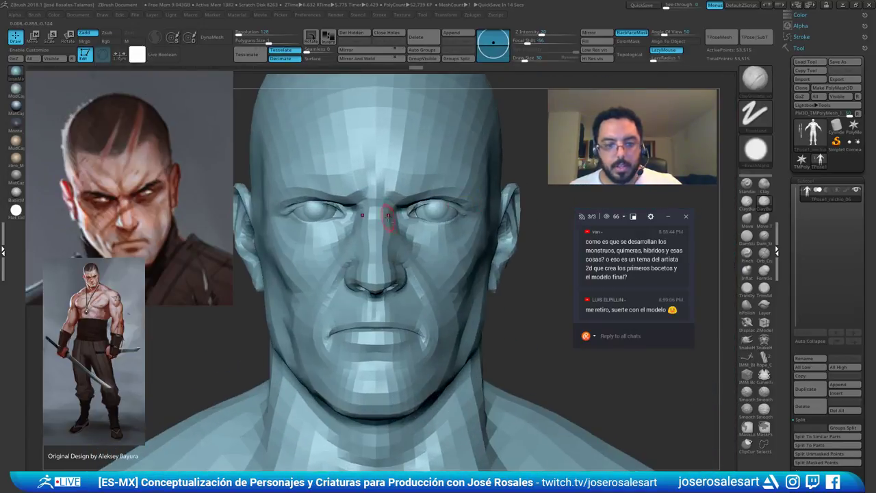
{"action": "mouse_move", "coordinate": [388, 219]}
{"action": "right_mouse_down", "text": "alt"}
{"action": "mouse_move", "coordinate": [403, 251]}
{"action": "mouse_move", "coordinate": [371, 247]}
{"action": "right_mouse_up", "text": "alt"}
{"action": "right_click_drag", "start_coordinate": [370, 248], "coordinate": [397, 289], "text": "ctrl"}
{"action": "right_click_drag", "start_coordinate": [423, 236], "coordinate": [443, 156]}
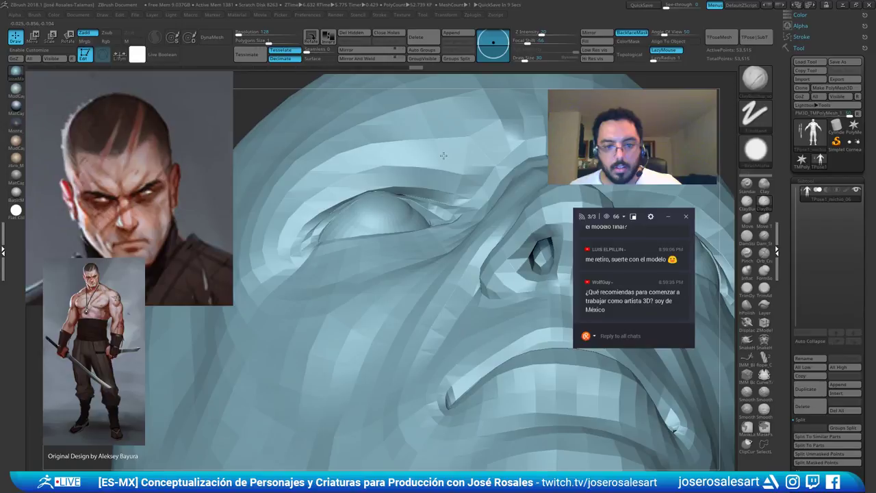
{"action": "left_click_drag", "start_coordinate": [443, 156], "coordinate": [476, 220]}
{"action": "right_click_drag", "start_coordinate": [477, 221], "coordinate": [479, 168]}
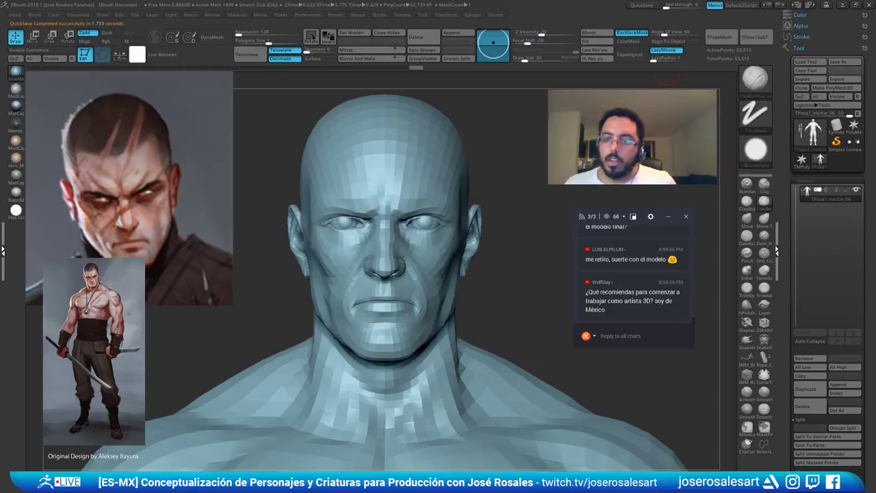
Read back through the live chat questions and return to the newest messages
{"action": "left_click_drag", "start_coordinate": [693, 320], "coordinate": [694, 319]}
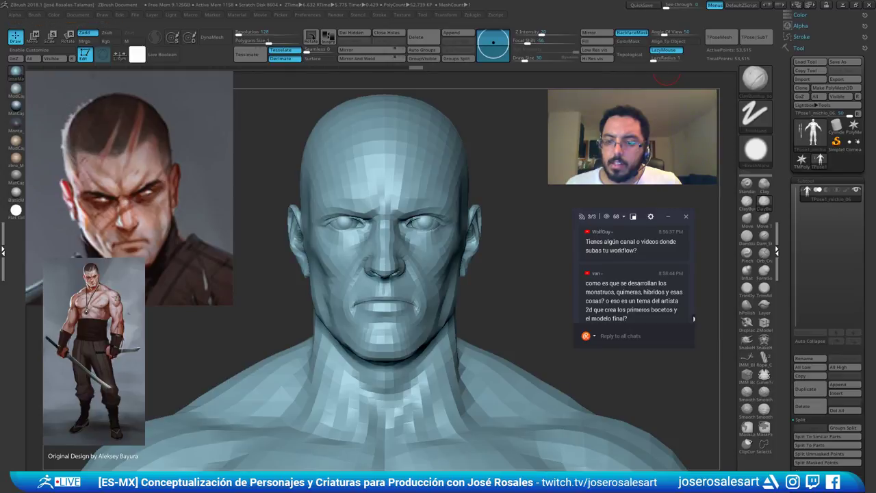
{"action": "scroll", "coordinate": [693, 315], "scroll_direction": "down", "scroll_amount": 2}
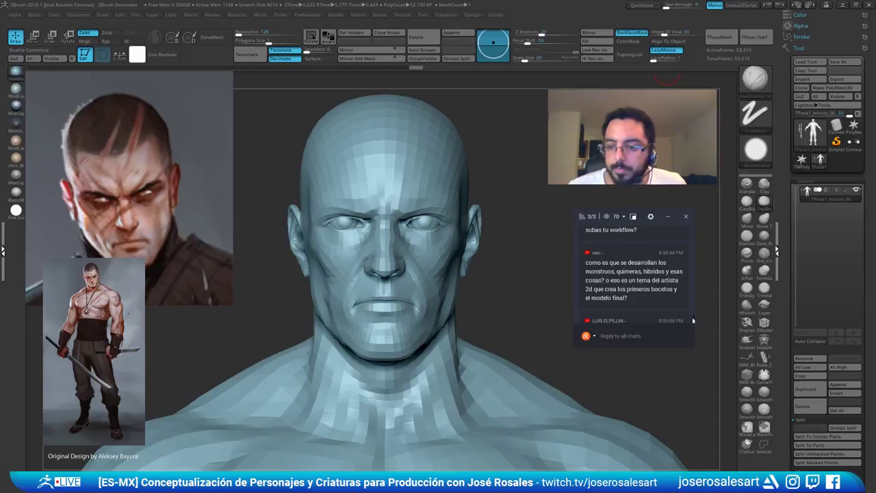
{"action": "scroll", "coordinate": [693, 320], "scroll_direction": "up", "scroll_amount": 1}
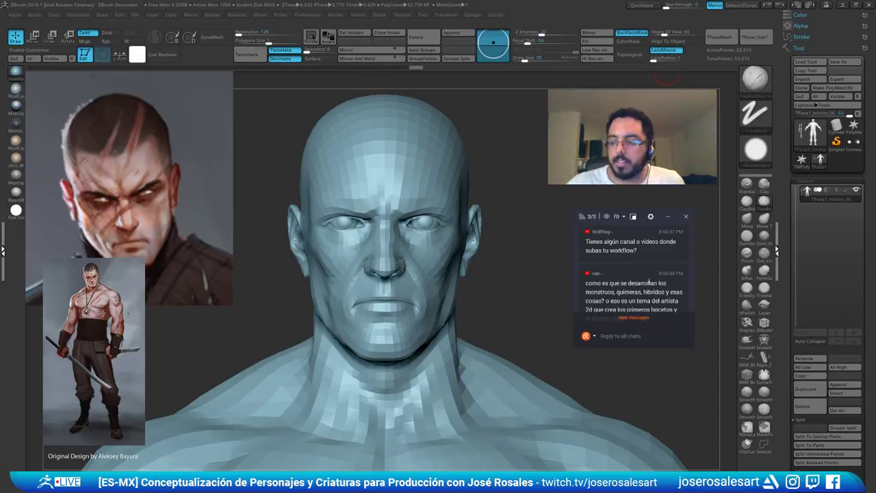
{"action": "left_click", "coordinate": [632, 319]}
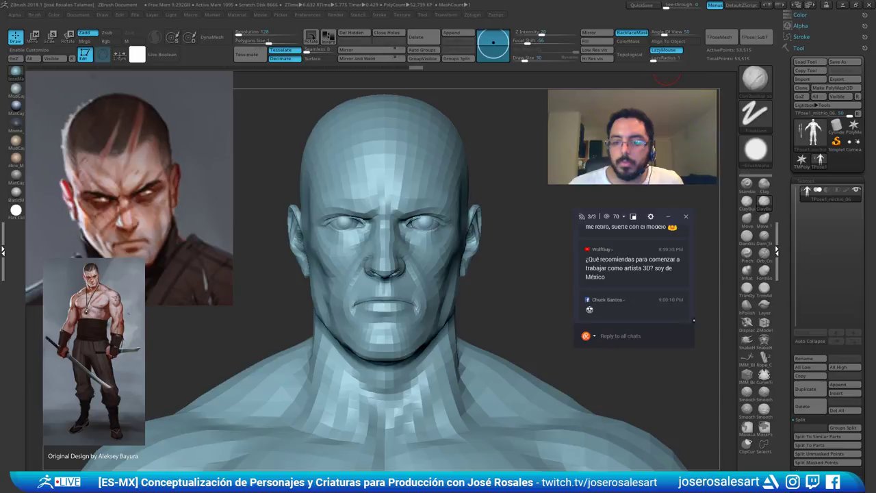
Reread the recent live chat messages down to the newest one
{"action": "scroll", "coordinate": [692, 322], "scroll_direction": "up", "scroll_amount": 3}
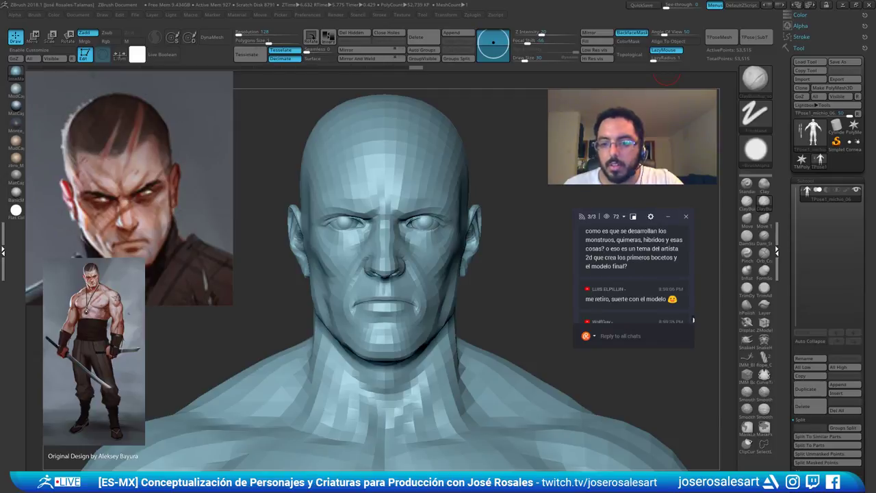
{"action": "left_click_drag", "start_coordinate": [694, 320], "coordinate": [693, 321]}
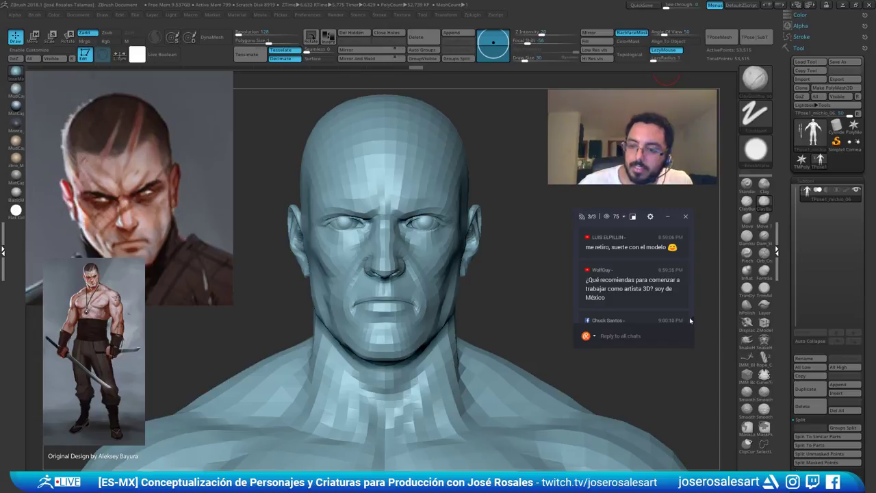
{"action": "left_click_drag", "start_coordinate": [694, 322], "coordinate": [694, 325]}
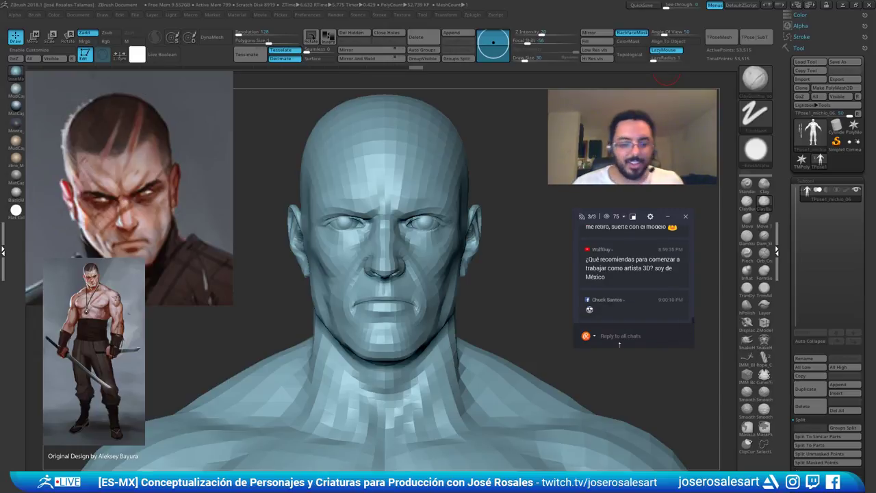
Transfer the T-pose mesh edits back to the original subtools and select the Michio_06 body subtool
{"action": "right_click_drag", "start_coordinate": [395, 218], "coordinate": [399, 165]}
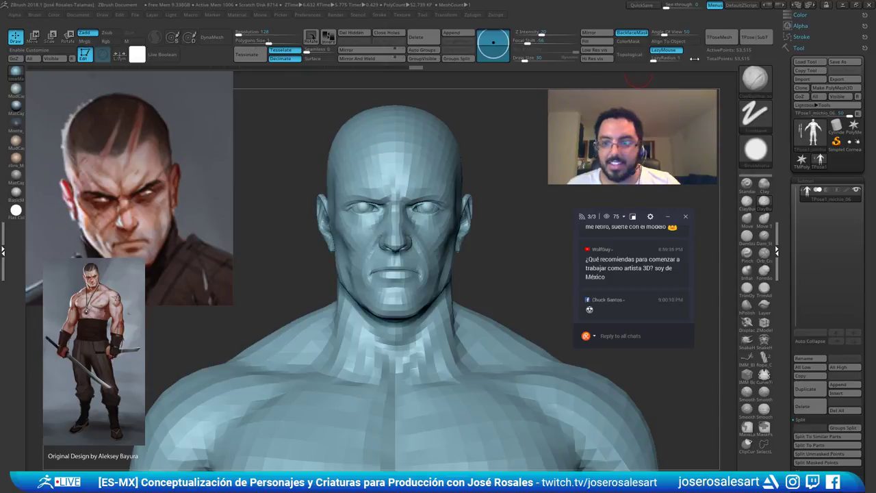
{"action": "left_click", "coordinate": [756, 36]}
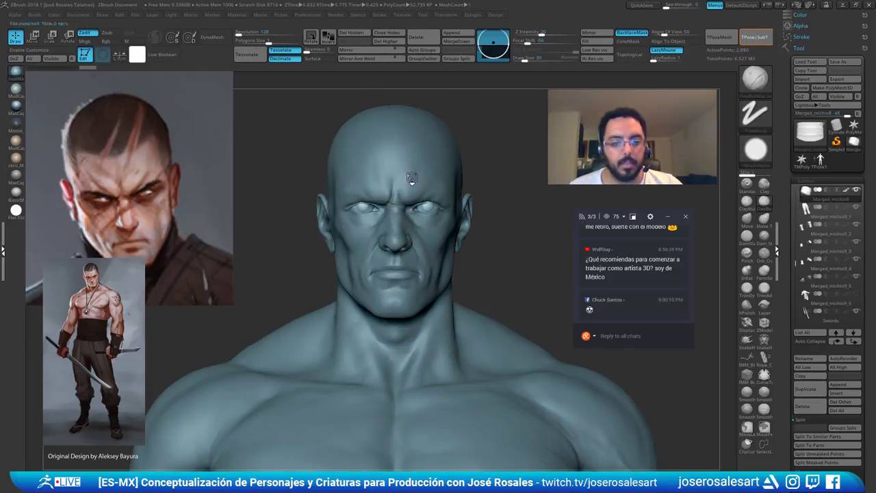
{"action": "left_click", "coordinate": [422, 216], "text": "alt"}
{"action": "right_click_drag", "start_coordinate": [424, 217], "coordinate": [424, 205], "text": "ctrl"}
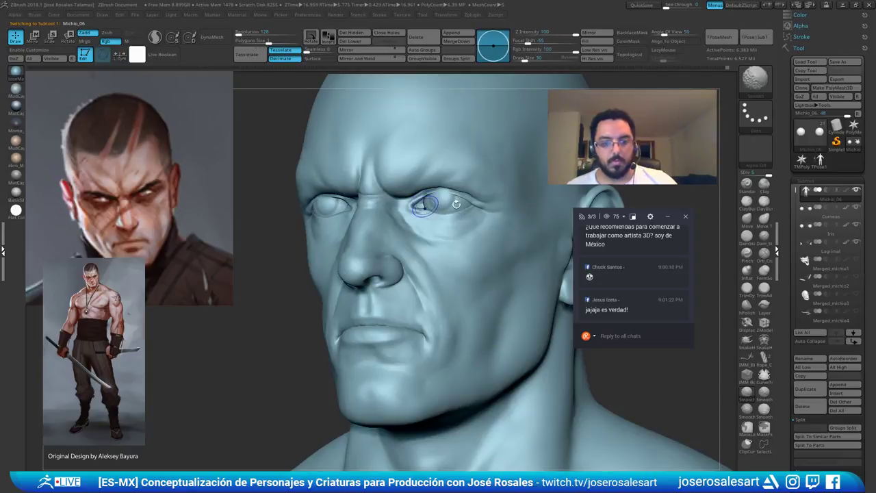
Step the body down four subdivision levels and display its polygroup wireframe
{"action": "key", "text": "shift+f"}
{"action": "key", "text": "shift+d"}
{"action": "key", "text": "shift+d"}
{"action": "key", "text": "shift+d"}
{"action": "key", "text": "shift+d"}
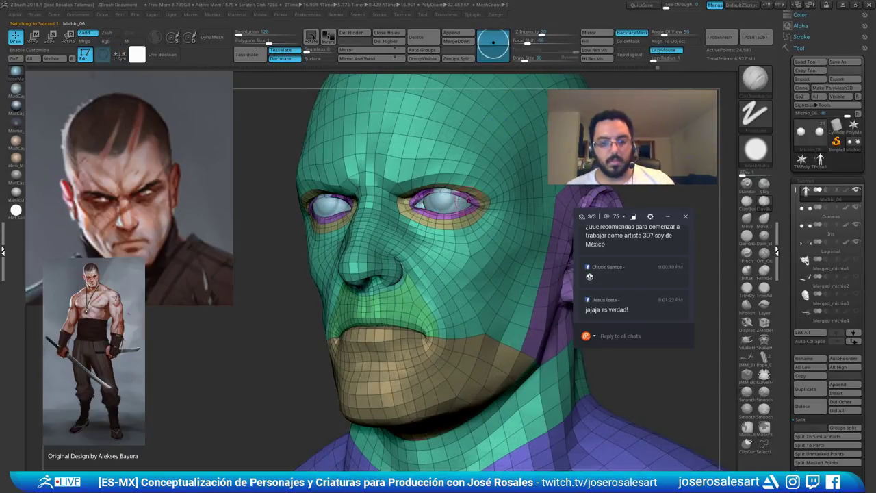
Nudge the upper eyelid area symmetrically with an enlarged Move brush and hide the wireframe
{"action": "mouse_move", "coordinate": [458, 199]}
{"action": "right_mouse_down", "text": "ctrl"}
{"action": "mouse_move", "coordinate": [449, 184]}
{"action": "mouse_move", "coordinate": [483, 192]}
{"action": "right_mouse_up", "text": "ctrl"}
{"action": "key", "text": "b"}
{"action": "key", "text": "m"}
{"action": "key", "text": "v"}
{"action": "mouse_move", "coordinate": [427, 229]}
{"action": "right_mouse_down"}
{"action": "mouse_move", "coordinate": [423, 195]}
{"action": "mouse_move", "coordinate": [424, 218]}
{"action": "mouse_move", "coordinate": [383, 216]}
{"action": "mouse_move", "coordinate": [438, 202]}
{"action": "mouse_move", "coordinate": [444, 190]}
{"action": "mouse_move", "coordinate": [448, 208]}
{"action": "right_mouse_up"}
{"action": "key", "text": "bracketright"}
{"action": "key", "text": "bracketright"}
{"action": "key", "text": "bracketright"}
{"action": "key", "text": "bracketright"}
{"action": "key", "text": "bracketright"}
{"action": "left_click_drag", "start_coordinate": [461, 188], "coordinate": [466, 180]}
{"action": "mouse_move", "coordinate": [465, 180]}
{"action": "right_mouse_down"}
{"action": "mouse_move", "coordinate": [436, 183]}
{"action": "mouse_move", "coordinate": [501, 183]}
{"action": "mouse_move", "coordinate": [473, 197]}
{"action": "mouse_move", "coordinate": [468, 152]}
{"action": "right_mouse_up"}
{"action": "key", "text": "shift+f"}
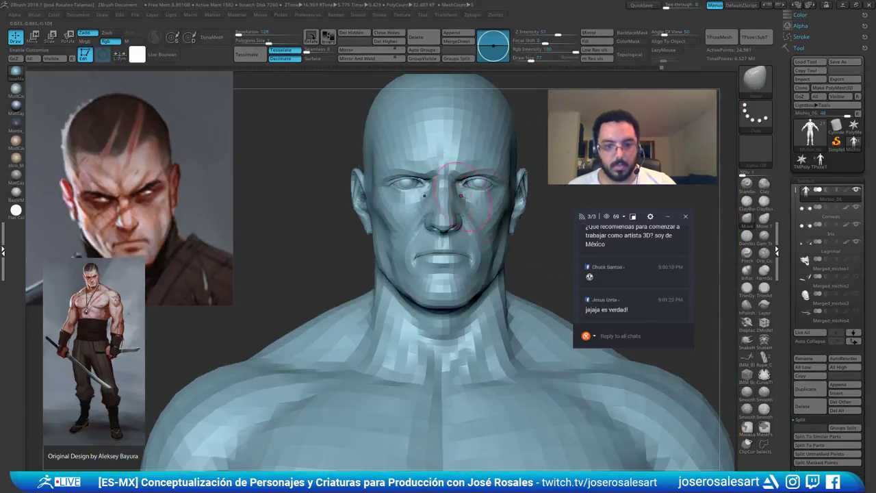
Select the Lagrimal subtool at the inner eye corner, isolate it, reshape it with the Move brush and unhide the head
{"action": "right_click_drag", "start_coordinate": [499, 202], "coordinate": [487, 211], "text": "alt"}
{"action": "mouse_move", "coordinate": [411, 154]}
{"action": "right_mouse_down", "text": "ctrl"}
{"action": "mouse_move", "coordinate": [397, 177]}
{"action": "mouse_move", "coordinate": [438, 179]}
{"action": "mouse_move", "coordinate": [405, 189]}
{"action": "mouse_move", "coordinate": [426, 213]}
{"action": "mouse_move", "coordinate": [432, 189]}
{"action": "mouse_move", "coordinate": [425, 194]}
{"action": "right_mouse_up", "text": "ctrl"}
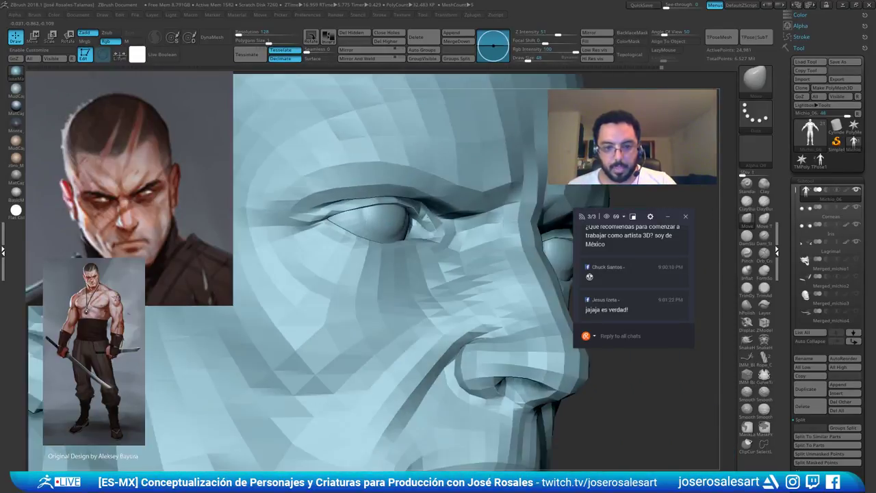
{"action": "left_click", "coordinate": [421, 226], "text": "alt"}
{"action": "right_click_drag", "start_coordinate": [419, 225], "coordinate": [427, 232], "text": "ctrl"}
{"action": "mouse_move", "coordinate": [419, 258]}
{"action": "right_mouse_down"}
{"action": "mouse_move", "coordinate": [417, 223]}
{"action": "mouse_move", "coordinate": [417, 251]}
{"action": "right_mouse_up"}
{"action": "key", "text": "alt+s"}
{"action": "mouse_move", "coordinate": [409, 217]}
{"action": "right_mouse_down"}
{"action": "mouse_move", "coordinate": [416, 225]}
{"action": "mouse_move", "coordinate": [492, 206]}
{"action": "mouse_move", "coordinate": [312, 285]}
{"action": "right_mouse_up"}
{"action": "right_click_drag", "start_coordinate": [453, 337], "coordinate": [529, 301], "text": "alt"}
{"action": "key", "text": "s"}
{"action": "left_click_drag", "start_coordinate": [491, 341], "coordinate": [497, 341]}
{"action": "mouse_move", "coordinate": [515, 317]}
{"action": "right_mouse_down"}
{"action": "mouse_move", "coordinate": [466, 317]}
{"action": "mouse_move", "coordinate": [585, 319]}
{"action": "right_mouse_up"}
{"action": "left_click_drag", "start_coordinate": [370, 326], "coordinate": [369, 304]}
{"action": "mouse_move", "coordinate": [390, 308]}
{"action": "right_mouse_down"}
{"action": "mouse_move", "coordinate": [358, 294]}
{"action": "mouse_move", "coordinate": [376, 280]}
{"action": "mouse_move", "coordinate": [468, 280]}
{"action": "mouse_move", "coordinate": [449, 284]}
{"action": "mouse_move", "coordinate": [411, 241]}
{"action": "mouse_move", "coordinate": [441, 254]}
{"action": "mouse_move", "coordinate": [393, 356]}
{"action": "mouse_move", "coordinate": [369, 337]}
{"action": "mouse_move", "coordinate": [383, 342]}
{"action": "right_mouse_up"}
{"action": "key", "text": "shift+s"}
Pull the lower edge of the tear-duct mesh slightly toward the lower eyelid with the Move brush
{"action": "key", "text": "b"}
{"action": "key", "text": "c"}
{"action": "key", "text": "b"}
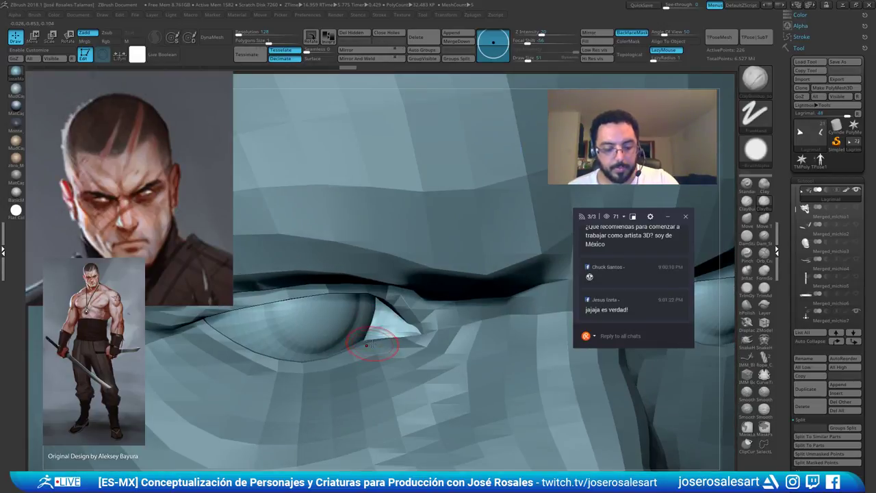
{"action": "key", "text": "b"}
{"action": "key", "text": "m"}
{"action": "key", "text": "v"}
{"action": "left_click_drag", "start_coordinate": [363, 336], "coordinate": [363, 339]}
{"action": "mouse_move", "coordinate": [387, 324]}
{"action": "right_mouse_down"}
{"action": "mouse_move", "coordinate": [399, 300]}
{"action": "mouse_move", "coordinate": [380, 295]}
{"action": "right_mouse_up"}
{"action": "right_click_drag", "start_coordinate": [394, 324], "coordinate": [418, 333]}
Decline Dynamic Subdiv for the Lagrimal subtool and divide its mesh twice
{"action": "key", "text": "d"}
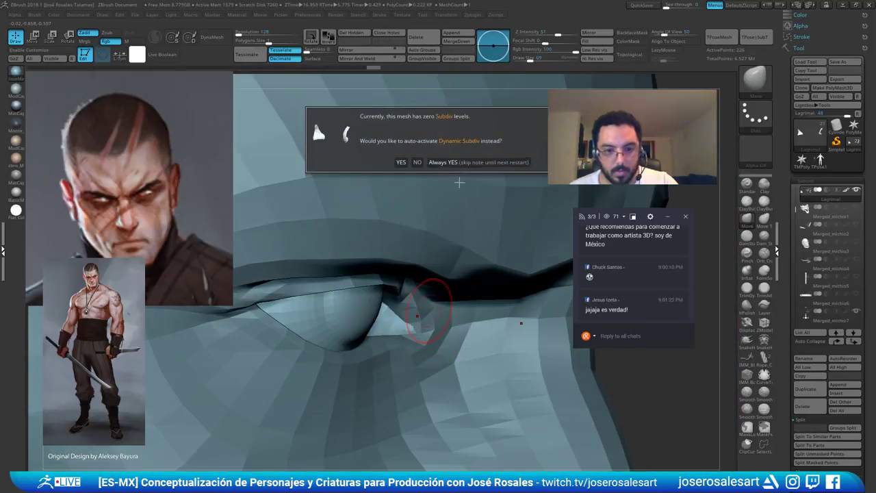
{"action": "left_click", "coordinate": [417, 164]}
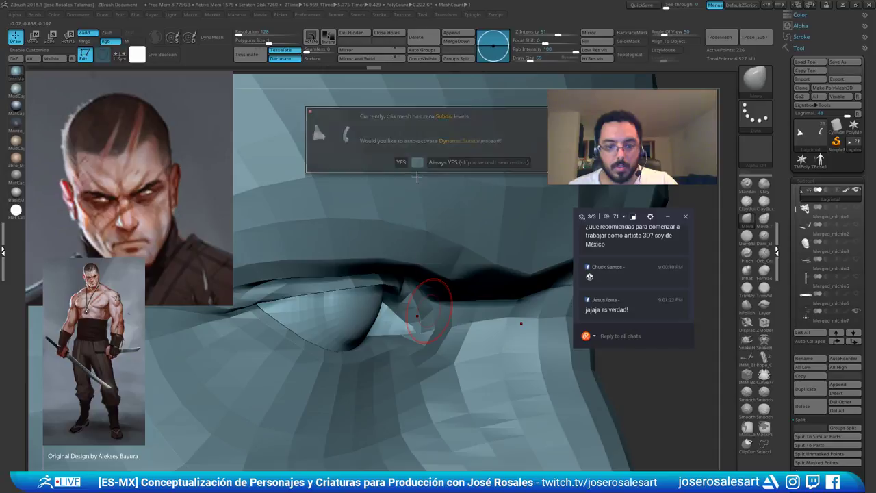
{"action": "right_click_drag", "start_coordinate": [416, 206], "coordinate": [494, 285]}
{"action": "key", "text": "ctrl+d"}
{"action": "key", "text": "ctrl+d"}
Select the Corneas subtool, step it down two subdivision levels and smooth the visible eyeball surface
{"action": "left_click", "coordinate": [500, 277], "text": "alt"}
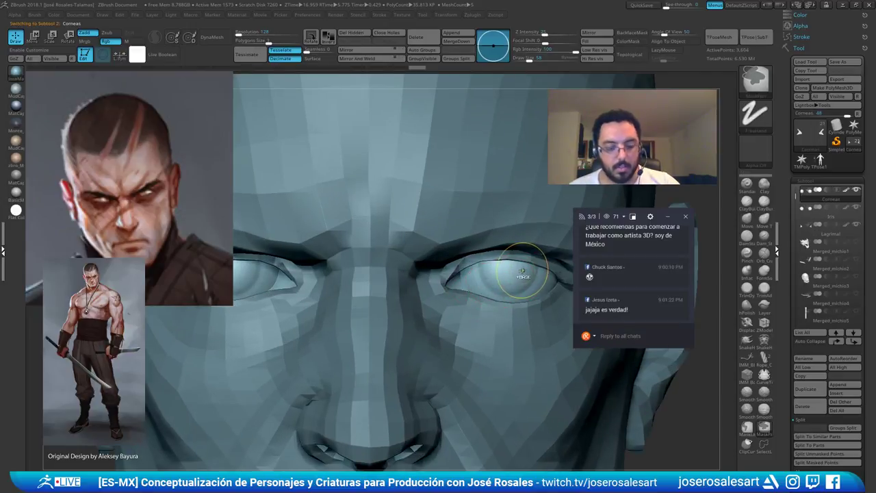
{"action": "key", "text": "shift+d"}
{"action": "key", "text": "shift+d"}
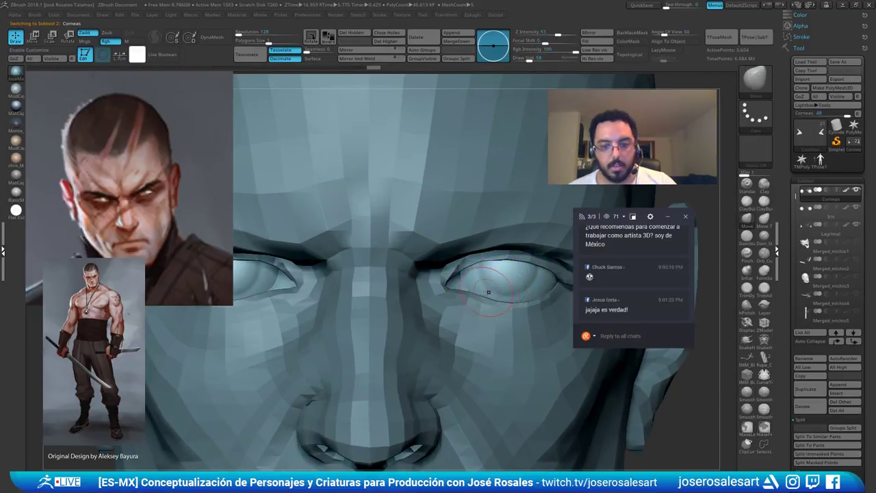
{"action": "key", "text": "shift+s"}
{"action": "right_click_drag", "start_coordinate": [488, 279], "coordinate": [505, 263], "text": "ctrl"}
{"action": "mouse_move", "coordinate": [427, 267]}
{"action": "left_mouse_down", "text": "shift"}
{"action": "mouse_move", "coordinate": [467, 288]}
{"action": "mouse_move", "coordinate": [483, 237]}
{"action": "mouse_move", "coordinate": [452, 224]}
{"action": "mouse_move", "coordinate": [424, 249]}
{"action": "mouse_move", "coordinate": [442, 279]}
{"action": "mouse_move", "coordinate": [469, 275]}
{"action": "left_mouse_up", "text": "shift"}
{"action": "key", "text": "alt+s"}
{"action": "mouse_move", "coordinate": [465, 280]}
{"action": "right_mouse_down", "text": "ctrl"}
{"action": "mouse_move", "coordinate": [470, 260]}
{"action": "mouse_move", "coordinate": [436, 274]}
{"action": "mouse_move", "coordinate": [504, 276]}
{"action": "right_mouse_up", "text": "ctrl"}
{"action": "right_click_drag", "start_coordinate": [454, 266], "coordinate": [520, 299], "text": "alt"}
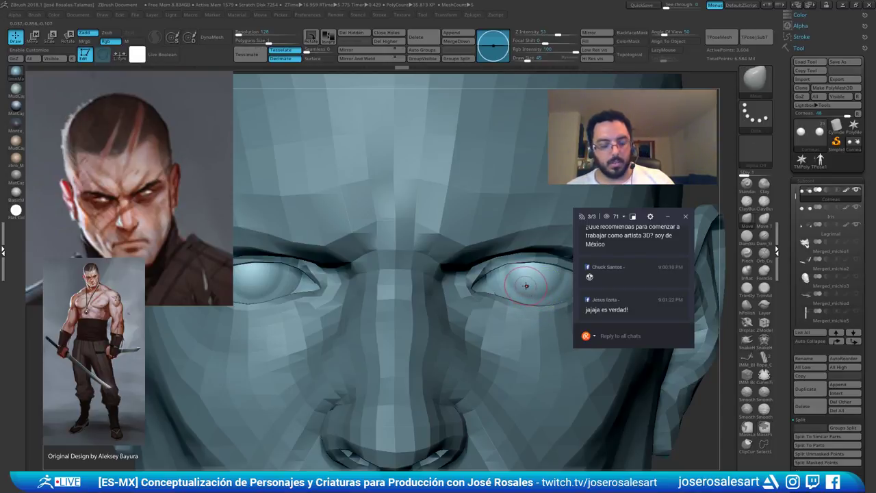
Isolate the eyeballs and smooth the surface around the cornea bulges from several angles
{"action": "key", "text": "shift+s"}
{"action": "mouse_move", "coordinate": [532, 288]}
{"action": "right_mouse_down"}
{"action": "mouse_move", "coordinate": [457, 267]}
{"action": "mouse_move", "coordinate": [484, 294]}
{"action": "right_mouse_up"}
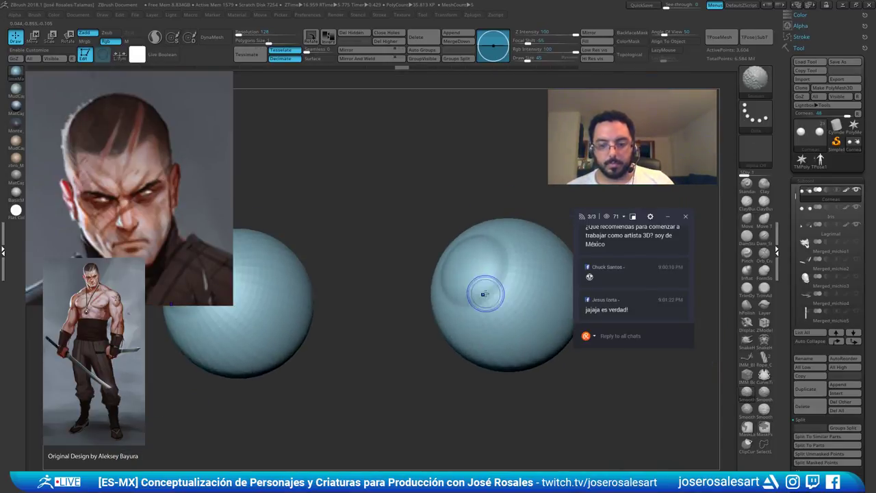
{"action": "left_click_drag", "start_coordinate": [480, 301], "coordinate": [482, 299], "text": "shift"}
{"action": "mouse_move", "coordinate": [483, 298]}
{"action": "right_mouse_down", "text": "ctrl"}
{"action": "mouse_move", "coordinate": [479, 264]}
{"action": "mouse_move", "coordinate": [497, 268]}
{"action": "mouse_move", "coordinate": [448, 247]}
{"action": "right_mouse_up", "text": "ctrl"}
{"action": "right_click_drag", "start_coordinate": [469, 287], "coordinate": [449, 281]}
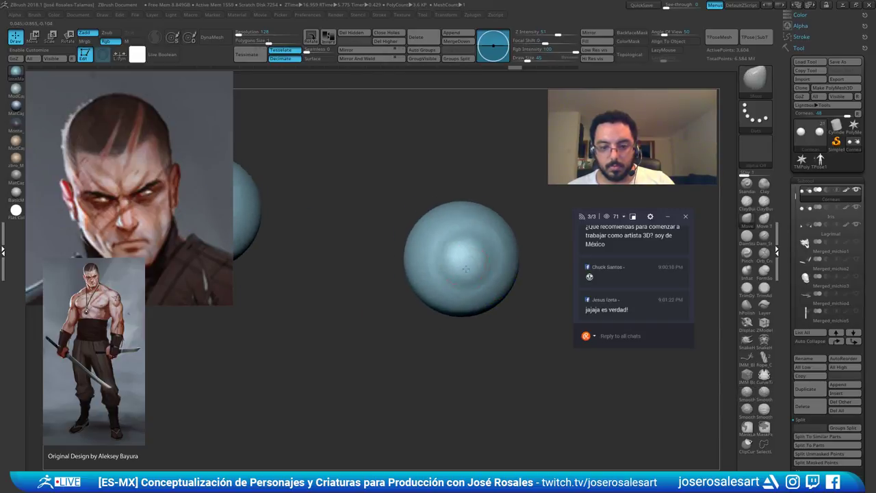
{"action": "left_click_drag", "start_coordinate": [472, 270], "coordinate": [491, 274], "text": "shift"}
{"action": "right_click_drag", "start_coordinate": [491, 274], "coordinate": [488, 255], "text": "ctrl"}
{"action": "right_click_drag", "start_coordinate": [487, 255], "coordinate": [470, 260]}
{"action": "left_click_drag", "start_coordinate": [469, 261], "coordinate": [497, 274], "text": "shift"}
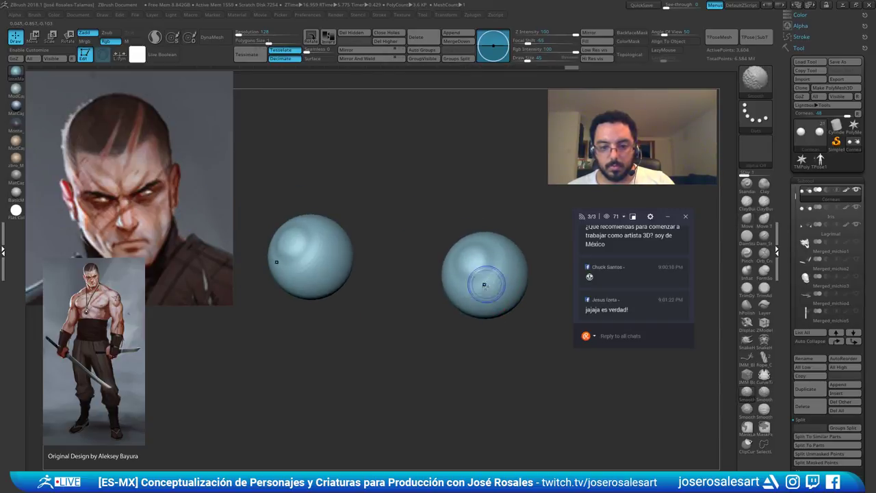
{"action": "right_click_drag", "start_coordinate": [483, 283], "coordinate": [496, 245], "text": "shift"}
{"action": "mouse_move", "coordinate": [484, 281]}
{"action": "right_mouse_down"}
{"action": "mouse_move", "coordinate": [463, 294]}
{"action": "mouse_move", "coordinate": [468, 249]}
{"action": "mouse_move", "coordinate": [482, 242]}
{"action": "right_mouse_up"}
Build up the cornea bulges with a resized ClayBuildup brush and unhide the head
{"action": "key", "text": "b"}
{"action": "key", "text": "c"}
{"action": "key", "text": "b"}
{"action": "key", "text": "s"}
{"action": "left_click", "coordinate": [462, 243]}
{"action": "mouse_move", "coordinate": [461, 243]}
{"action": "left_mouse_down"}
{"action": "mouse_move", "coordinate": [463, 235]}
{"action": "mouse_move", "coordinate": [468, 245]}
{"action": "left_mouse_up"}
{"action": "right_click_drag", "start_coordinate": [475, 259], "coordinate": [480, 256]}
{"action": "mouse_move", "coordinate": [479, 256]}
{"action": "left_mouse_down"}
{"action": "mouse_move", "coordinate": [473, 240]}
{"action": "mouse_move", "coordinate": [483, 256]}
{"action": "left_mouse_up"}
{"action": "mouse_move", "coordinate": [484, 256]}
{"action": "right_mouse_down", "text": "ctrl"}
{"action": "mouse_move", "coordinate": [469, 295]}
{"action": "mouse_move", "coordinate": [456, 302]}
{"action": "right_mouse_up", "text": "ctrl"}
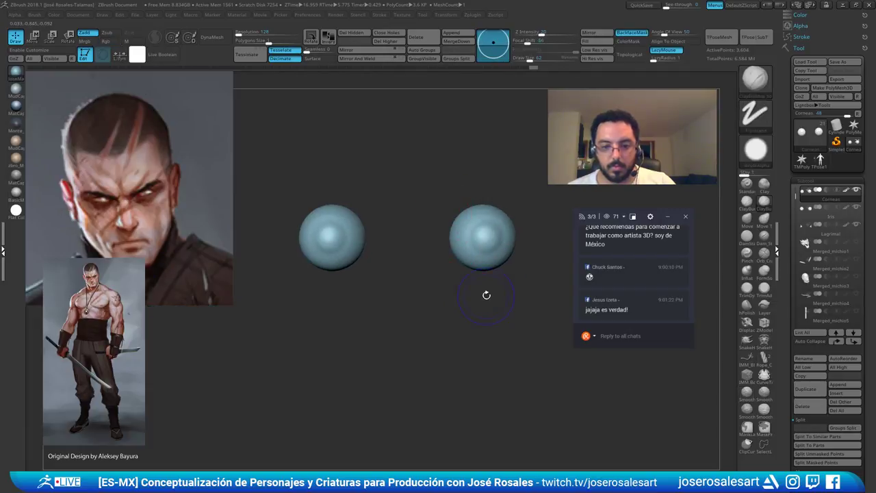
{"action": "key", "text": "ctrl+shift+s"}
{"action": "mouse_move", "coordinate": [479, 274]}
{"action": "right_mouse_down", "text": "ctrl"}
{"action": "mouse_move", "coordinate": [490, 298]}
{"action": "mouse_move", "coordinate": [489, 244]}
{"action": "right_mouse_up", "text": "ctrl"}
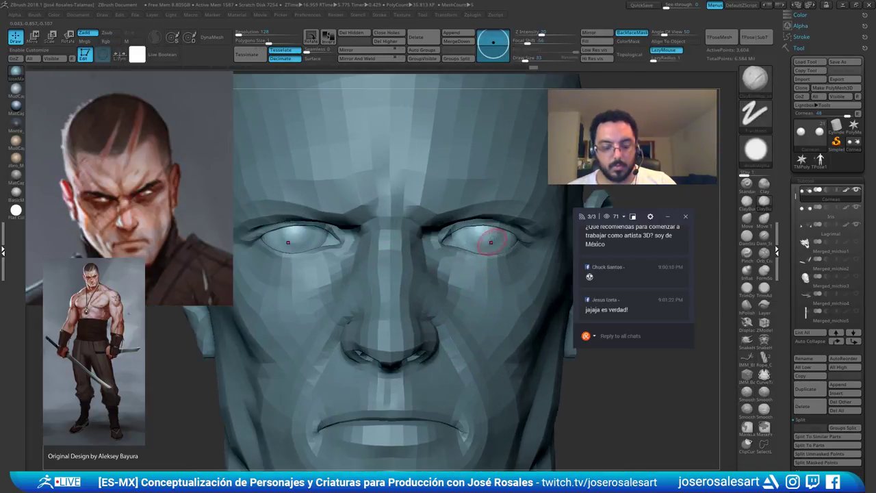
Isolate the eyeballs, carve a crease around each cornea bulge with the DamStandard brush and unhide the head
{"action": "key", "text": "b"}
{"action": "key", "text": "d"}
{"action": "key", "text": "s"}
{"action": "mouse_move", "coordinate": [315, 296]}
{"action": "right_mouse_down", "text": "ctrl"}
{"action": "mouse_move", "coordinate": [307, 265]}
{"action": "mouse_move", "coordinate": [373, 288]}
{"action": "right_mouse_up", "text": "ctrl"}
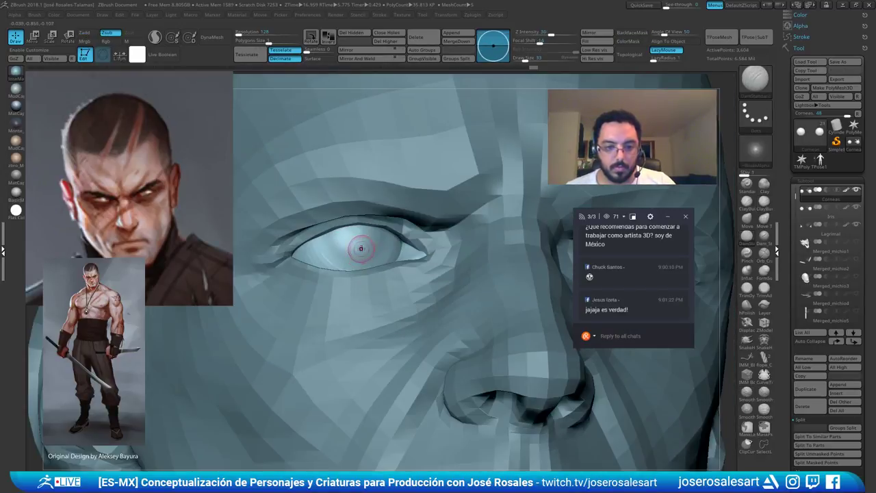
{"action": "left_click", "coordinate": [356, 248], "text": "ctrl+shift"}
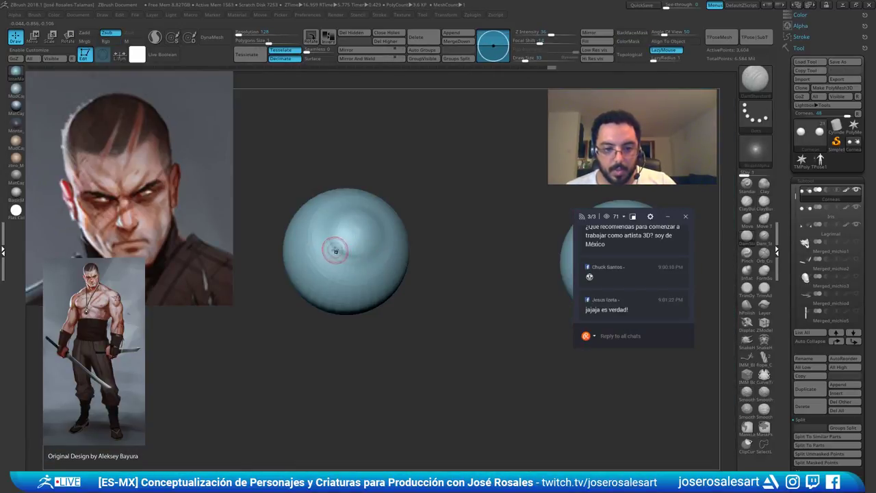
{"action": "right_click_drag", "start_coordinate": [367, 250], "coordinate": [360, 262]}
{"action": "mouse_move", "coordinate": [334, 247]}
{"action": "left_mouse_down"}
{"action": "mouse_move", "coordinate": [361, 256]}
{"action": "mouse_move", "coordinate": [377, 246]}
{"action": "left_mouse_up"}
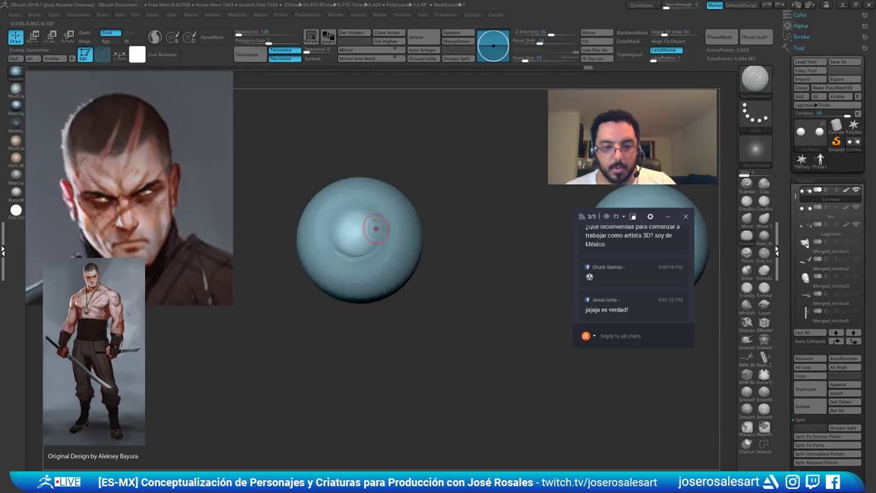
{"action": "right_click_drag", "start_coordinate": [376, 226], "coordinate": [380, 243]}
{"action": "left_click_drag", "start_coordinate": [336, 217], "coordinate": [333, 230]}
{"action": "right_click_drag", "start_coordinate": [336, 220], "coordinate": [362, 224]}
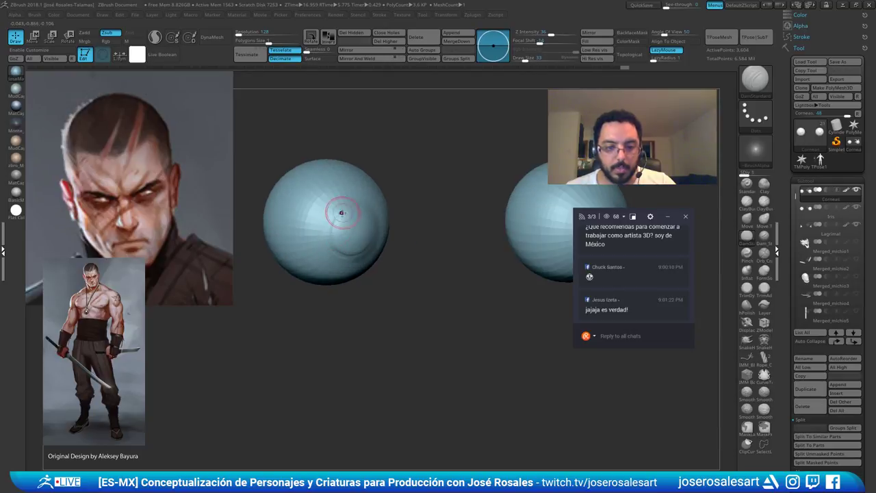
{"action": "left_click_drag", "start_coordinate": [342, 213], "coordinate": [347, 217]}
{"action": "right_click_drag", "start_coordinate": [347, 217], "coordinate": [341, 223]}
{"action": "left_click_drag", "start_coordinate": [341, 212], "coordinate": [353, 210]}
{"action": "right_click_drag", "start_coordinate": [368, 217], "coordinate": [358, 207]}
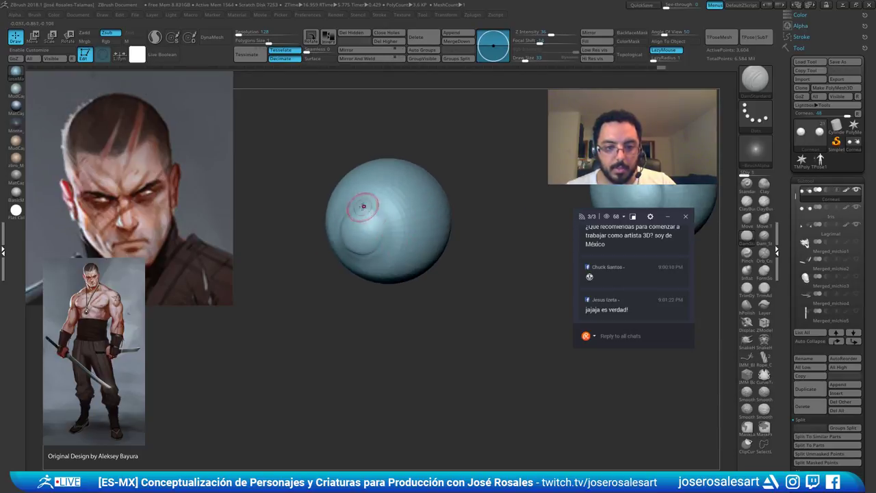
{"action": "left_click_drag", "start_coordinate": [385, 224], "coordinate": [380, 239]}
{"action": "right_click_drag", "start_coordinate": [372, 210], "coordinate": [389, 204]}
{"action": "key", "text": "alt+s"}
{"action": "right_click_drag", "start_coordinate": [460, 158], "coordinate": [453, 103], "text": "ctrl"}
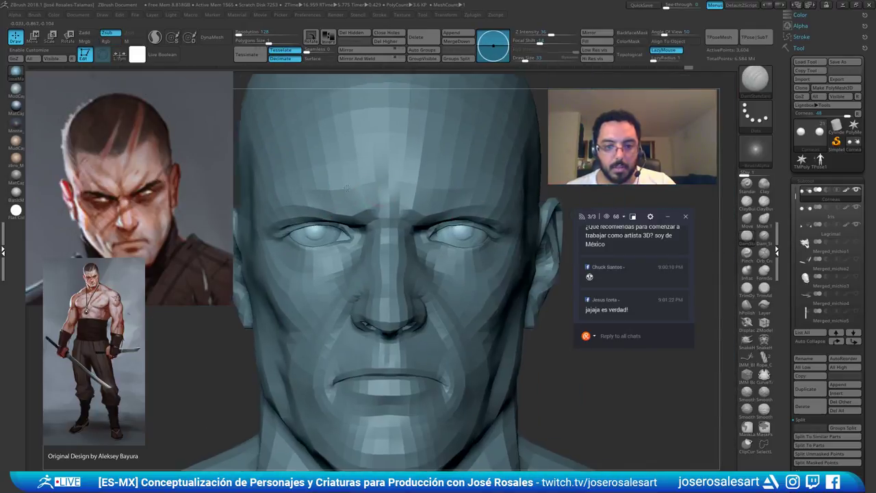
Smooth the eyeball just below the cornea and bring the Spotlight reference image to the front
{"action": "right_click_drag", "start_coordinate": [454, 137], "coordinate": [445, 147]}
{"action": "mouse_move", "coordinate": [449, 198]}
{"action": "right_mouse_down", "text": "ctrl"}
{"action": "mouse_move", "coordinate": [449, 164]}
{"action": "mouse_move", "coordinate": [469, 247]}
{"action": "mouse_move", "coordinate": [454, 252]}
{"action": "right_mouse_up", "text": "ctrl"}
{"action": "mouse_move", "coordinate": [453, 258]}
{"action": "left_mouse_down", "text": "shift"}
{"action": "mouse_move", "coordinate": [476, 244]}
{"action": "mouse_move", "coordinate": [466, 264]}
{"action": "left_mouse_up", "text": "shift"}
{"action": "key", "text": "ctrl+shift+z"}
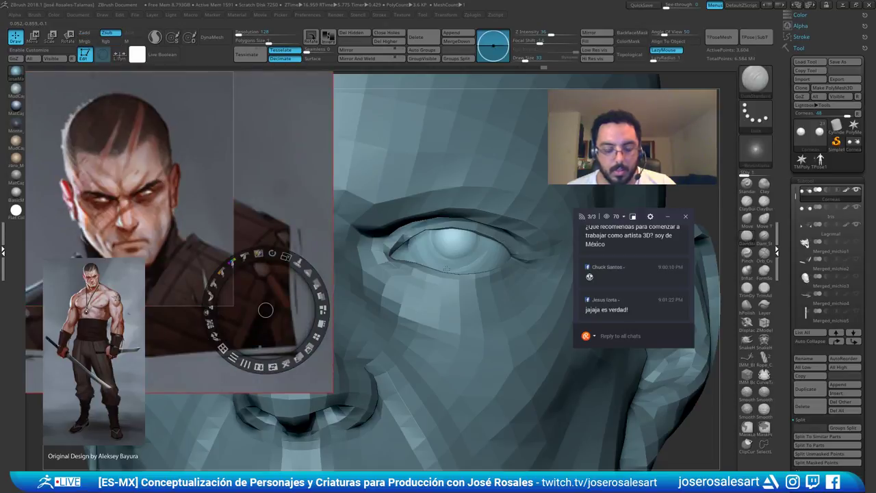
{"action": "left_click", "coordinate": [286, 362]}
{"action": "key", "text": "z"}
{"action": "right_click_drag", "start_coordinate": [428, 257], "coordinate": [486, 134]}
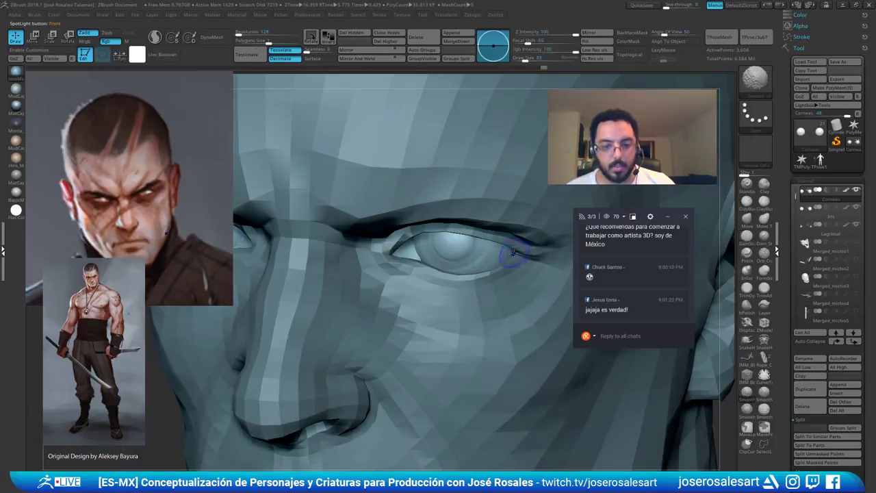
Isolate the eyeballs, touch up the area below the cornea with ClayBuildup, unhide the head and smooth the surface
{"action": "key", "text": "shift+s"}
{"action": "key", "text": "b"}
{"action": "key", "text": "c"}
{"action": "key", "text": "b"}
{"action": "key", "text": "s"}
{"action": "left_click_drag", "start_coordinate": [466, 276], "coordinate": [469, 276]}
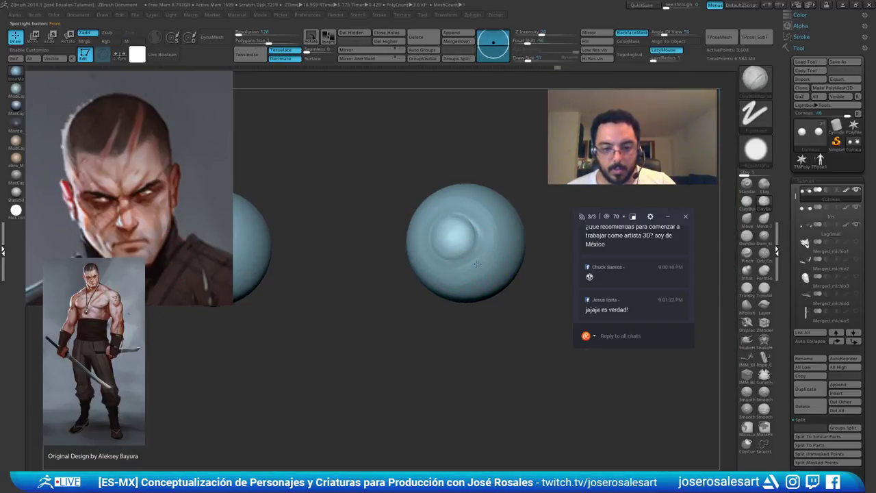
{"action": "key", "text": "shift+s"}
{"action": "right_click_drag", "start_coordinate": [454, 272], "coordinate": [447, 269]}
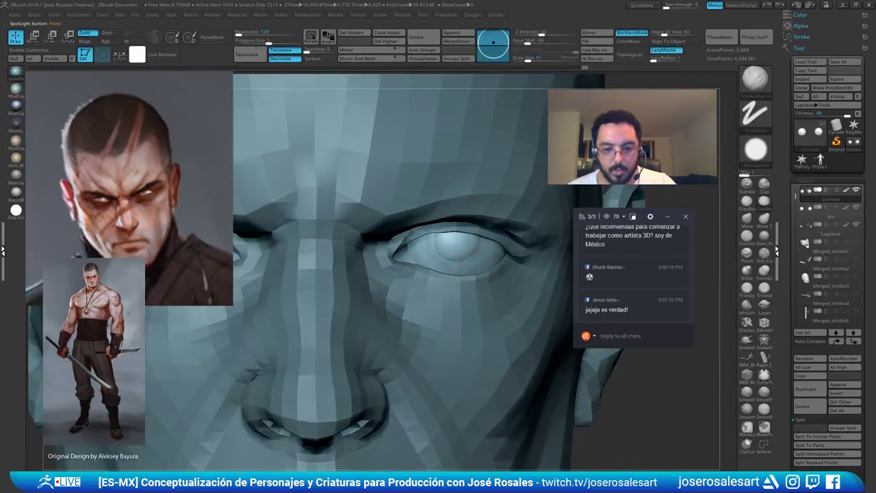
{"action": "left_click_drag", "start_coordinate": [463, 275], "coordinate": [418, 262], "text": "shift"}
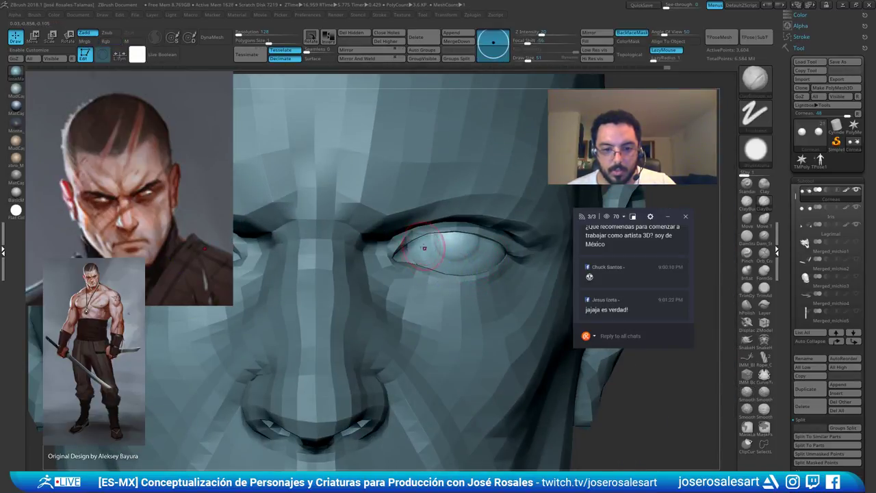
Select the Michio_06 body subtool and check the eyes and face from the front, toggling the wireframe
{"action": "right_click_drag", "start_coordinate": [397, 250], "coordinate": [394, 198]}
{"action": "right_click_drag", "start_coordinate": [447, 280], "coordinate": [443, 234], "text": "ctrl"}
{"action": "left_click", "coordinate": [445, 247], "text": "alt"}
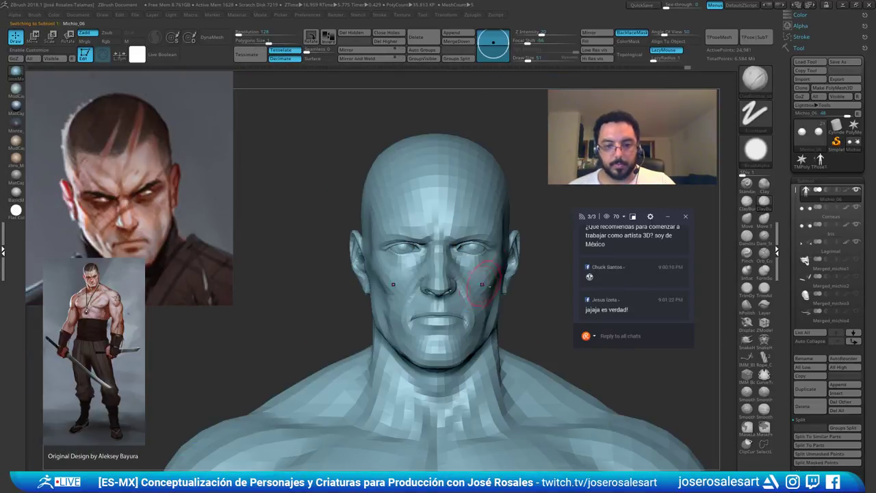
{"action": "mouse_move", "coordinate": [508, 223]}
{"action": "right_mouse_down"}
{"action": "mouse_move", "coordinate": [488, 220]}
{"action": "mouse_move", "coordinate": [471, 198]}
{"action": "mouse_move", "coordinate": [411, 200]}
{"action": "mouse_move", "coordinate": [415, 261]}
{"action": "right_mouse_up"}
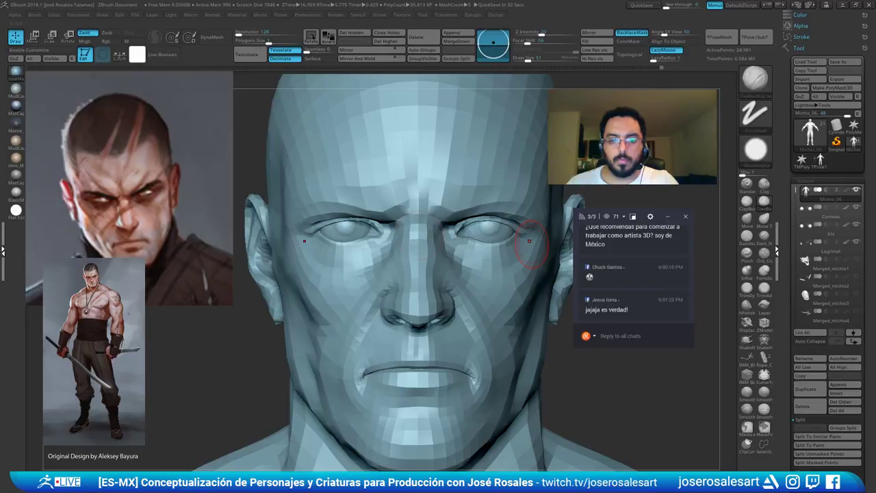
{"action": "mouse_move", "coordinate": [443, 246]}
{"action": "right_mouse_down"}
{"action": "mouse_move", "coordinate": [449, 218]}
{"action": "mouse_move", "coordinate": [441, 230]}
{"action": "mouse_move", "coordinate": [288, 189]}
{"action": "right_mouse_up"}
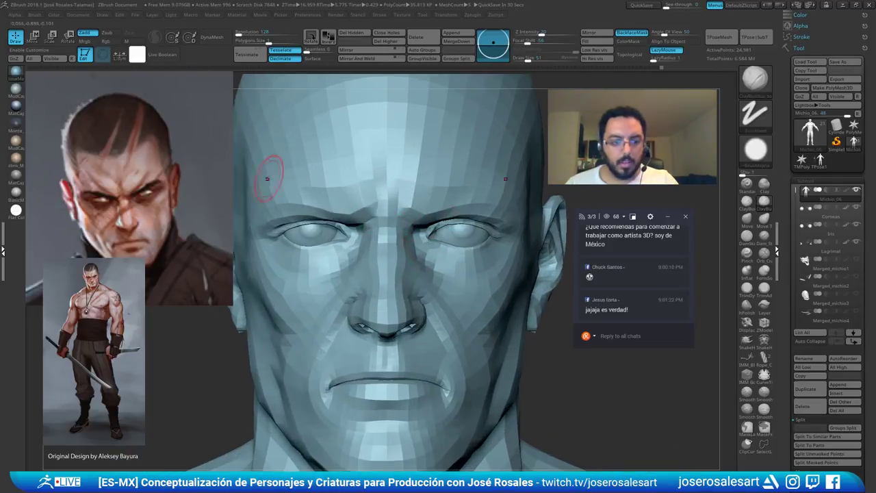
{"action": "key", "text": "shift+f"}
{"action": "key", "text": "shift+f"}
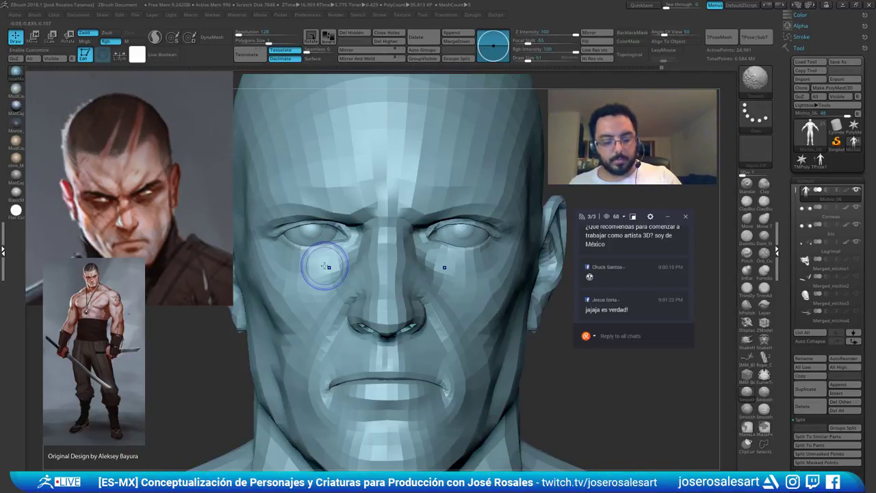
Raise the body mesh two subdivision levels and smooth the frown area between the eyebrows
{"action": "key", "text": "d"}
{"action": "key", "text": "d"}
{"action": "right_click_drag", "start_coordinate": [353, 258], "coordinate": [328, 244], "text": "ctrl"}
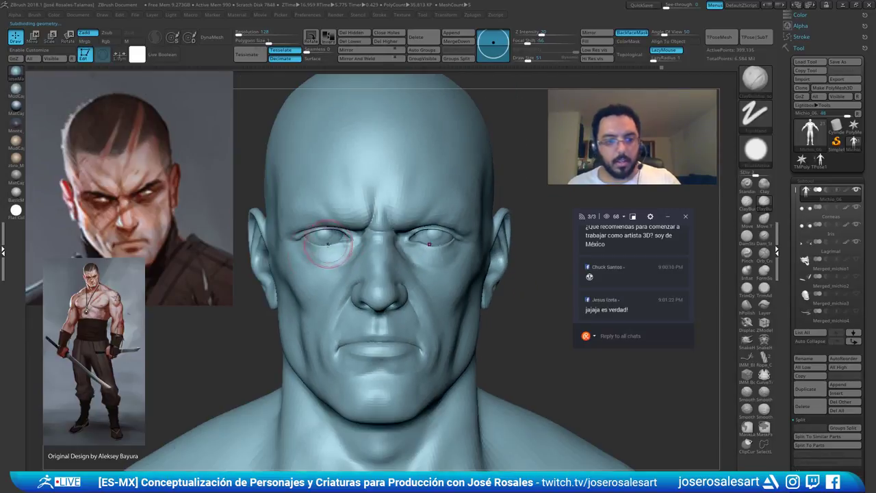
{"action": "right_click_drag", "start_coordinate": [245, 202], "coordinate": [405, 235], "text": "ctrl"}
{"action": "right_click_drag", "start_coordinate": [413, 264], "coordinate": [394, 260], "text": "alt"}
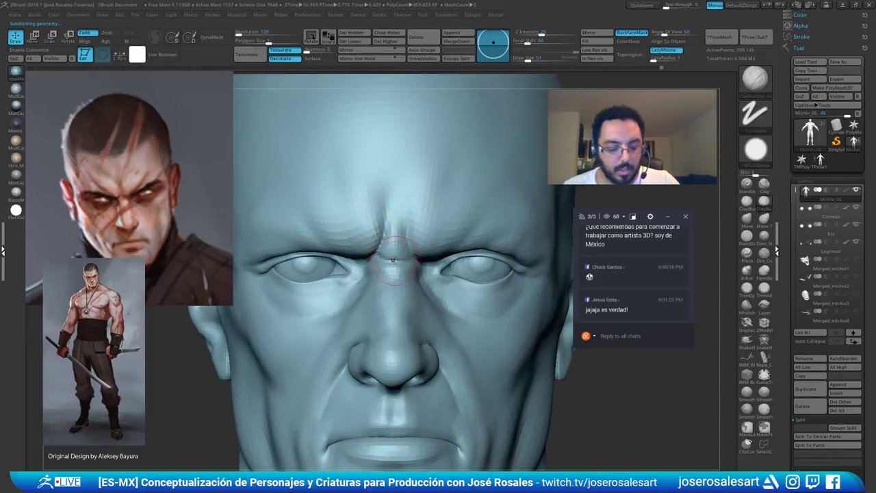
{"action": "left_click_drag", "start_coordinate": [384, 235], "coordinate": [385, 215], "text": "shift"}
{"action": "mouse_move", "coordinate": [379, 259]}
{"action": "left_mouse_down", "text": "shift"}
{"action": "mouse_move", "coordinate": [380, 229]}
{"action": "mouse_move", "coordinate": [384, 248]}
{"action": "left_mouse_up", "text": "shift"}
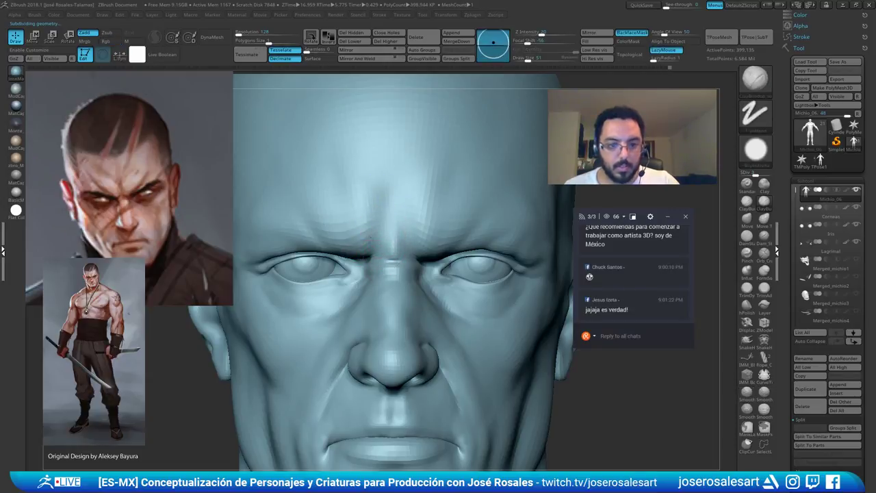
Carve a frown crease running from the inner brow up between the eyebrows with a smaller DamStandard brush
{"action": "key", "text": "b"}
{"action": "key", "text": "d"}
{"action": "key", "text": "s"}
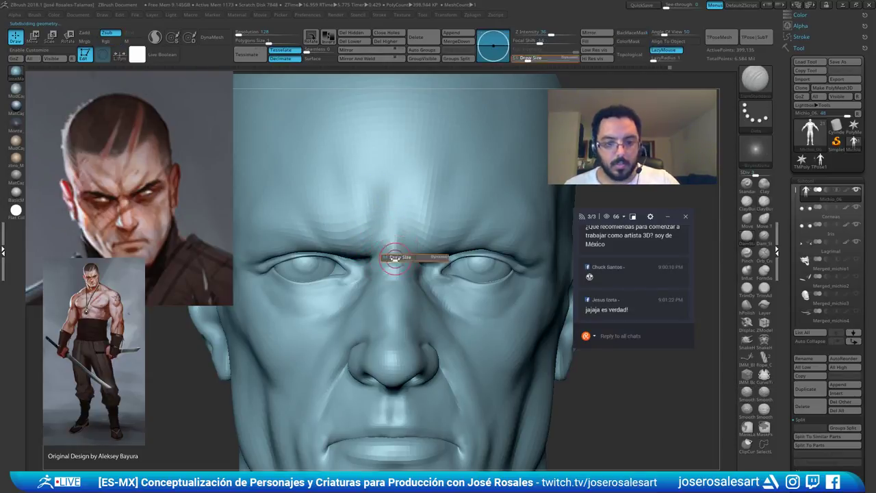
{"action": "right_click_drag", "start_coordinate": [397, 258], "coordinate": [367, 256]}
{"action": "left_click_drag", "start_coordinate": [382, 245], "coordinate": [370, 256]}
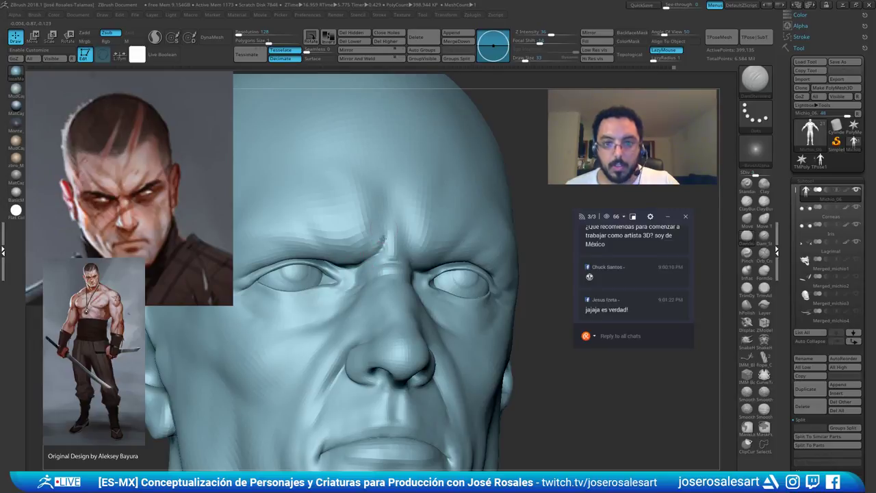
{"action": "right_click_drag", "start_coordinate": [363, 244], "coordinate": [385, 237]}
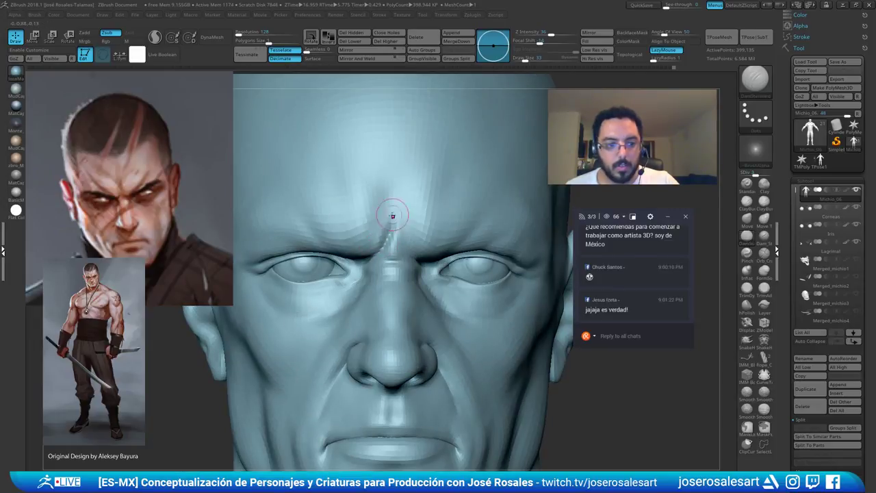
{"action": "mouse_move", "coordinate": [393, 221]}
{"action": "left_mouse_down"}
{"action": "mouse_move", "coordinate": [384, 245]}
{"action": "mouse_move", "coordinate": [420, 258]}
{"action": "mouse_move", "coordinate": [396, 236]}
{"action": "left_mouse_up"}
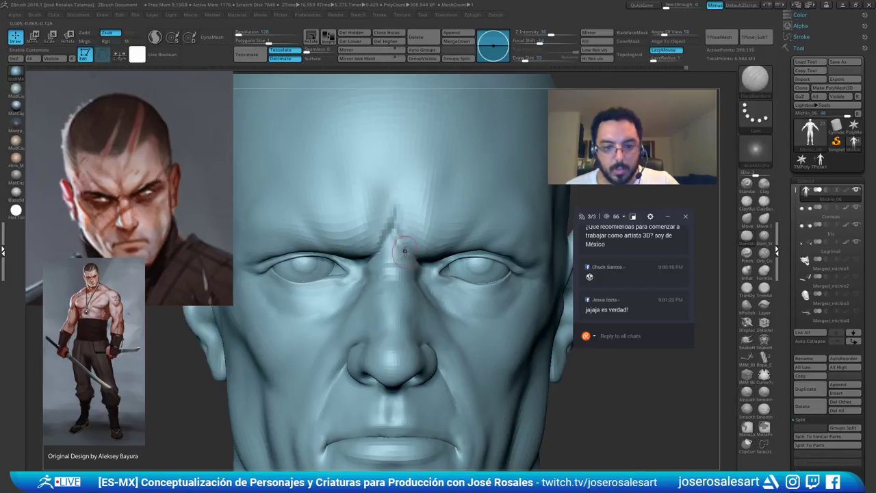
Build up the folds beside the frown crease and above the character's right inner brow with ClayBuildup
{"action": "key", "text": "b"}
{"action": "key", "text": "c"}
{"action": "key", "text": "b"}
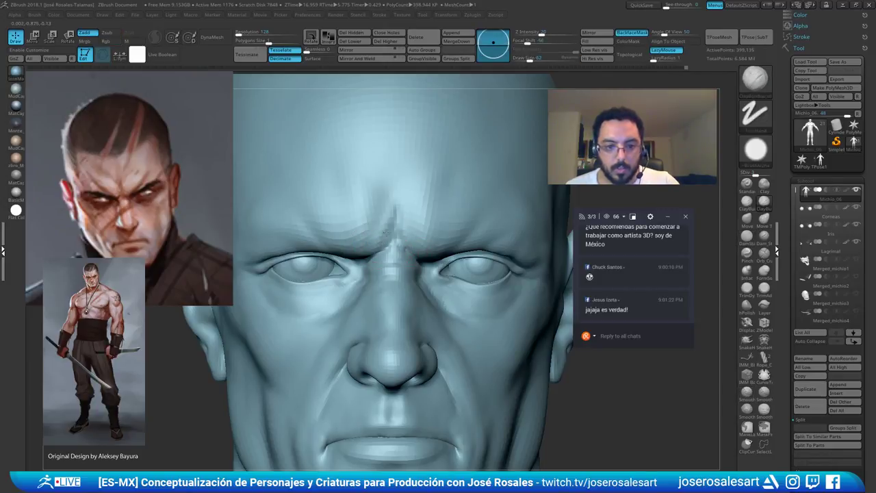
{"action": "right_click_drag", "start_coordinate": [380, 220], "coordinate": [374, 161], "text": "ctrl"}
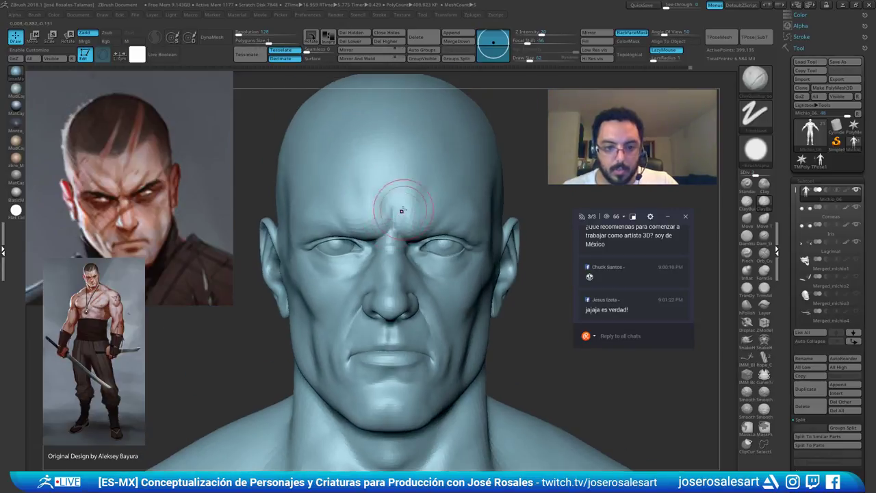
{"action": "right_click_drag", "start_coordinate": [376, 206], "coordinate": [369, 229], "text": "ctrl"}
{"action": "mouse_move", "coordinate": [369, 229]}
{"action": "left_mouse_down"}
{"action": "mouse_move", "coordinate": [373, 236]}
{"action": "mouse_move", "coordinate": [368, 226]}
{"action": "left_mouse_up"}
{"action": "mouse_move", "coordinate": [354, 221]}
{"action": "right_mouse_down", "text": "ctrl"}
{"action": "mouse_move", "coordinate": [342, 212]}
{"action": "mouse_move", "coordinate": [363, 223]}
{"action": "right_mouse_up", "text": "ctrl"}
{"action": "left_click_drag", "start_coordinate": [382, 186], "coordinate": [376, 207]}
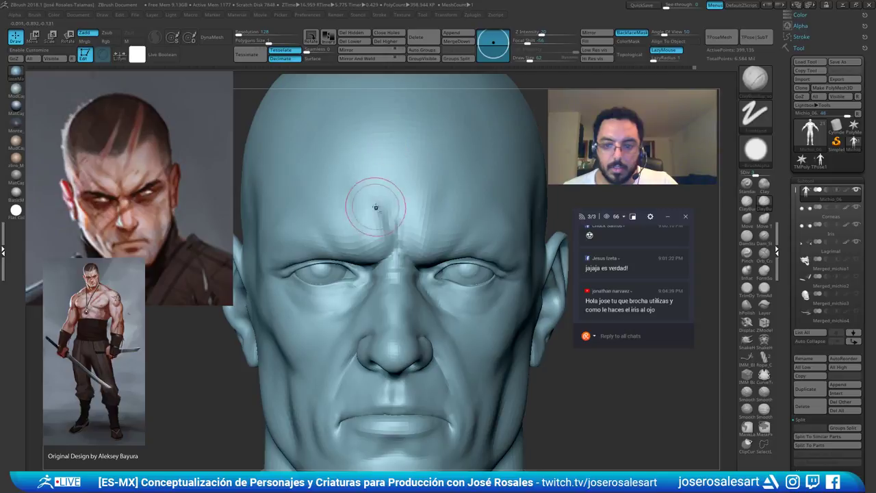
{"action": "right_click_drag", "start_coordinate": [376, 208], "coordinate": [375, 190], "text": "ctrl"}
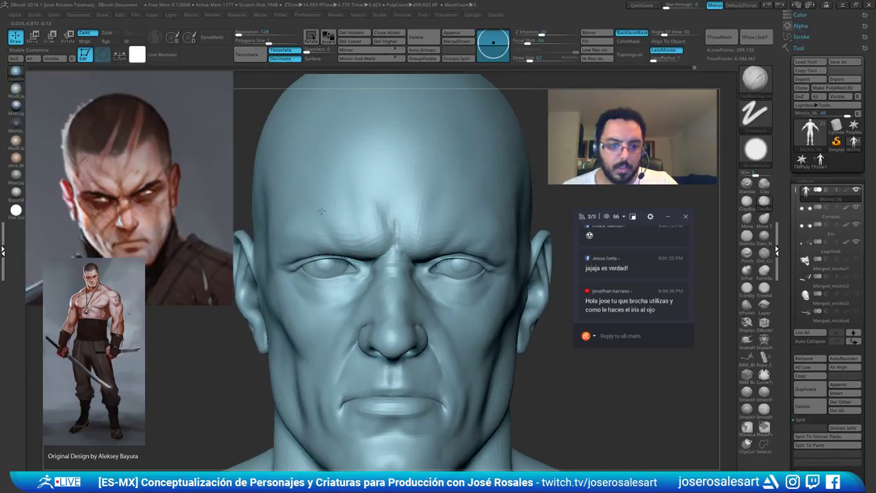
Carve a diagonal DamStandard crease from the character's right eyebrow up and outward across the forehead
{"action": "key", "text": "b"}
{"action": "key", "text": "d"}
{"action": "key", "text": "s"}
{"action": "right_click_drag", "start_coordinate": [313, 229], "coordinate": [328, 236]}
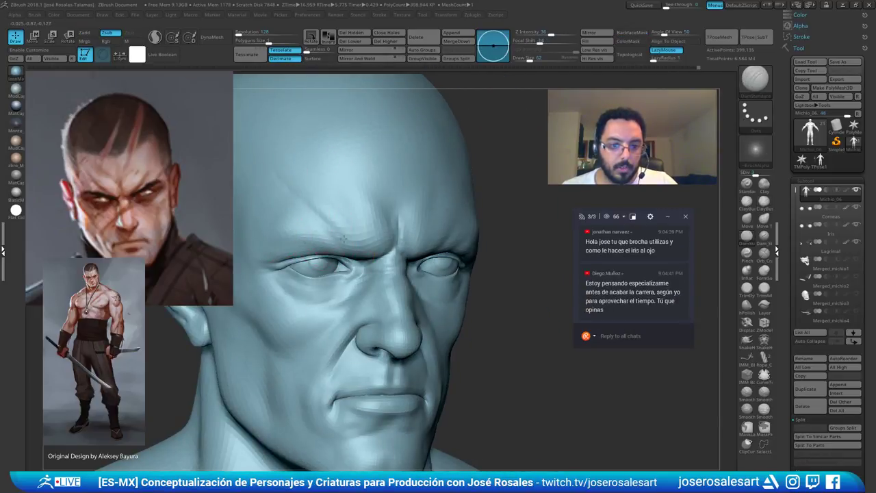
{"action": "left_click_drag", "start_coordinate": [344, 239], "coordinate": [284, 175]}
{"action": "right_click_drag", "start_coordinate": [277, 161], "coordinate": [311, 207]}
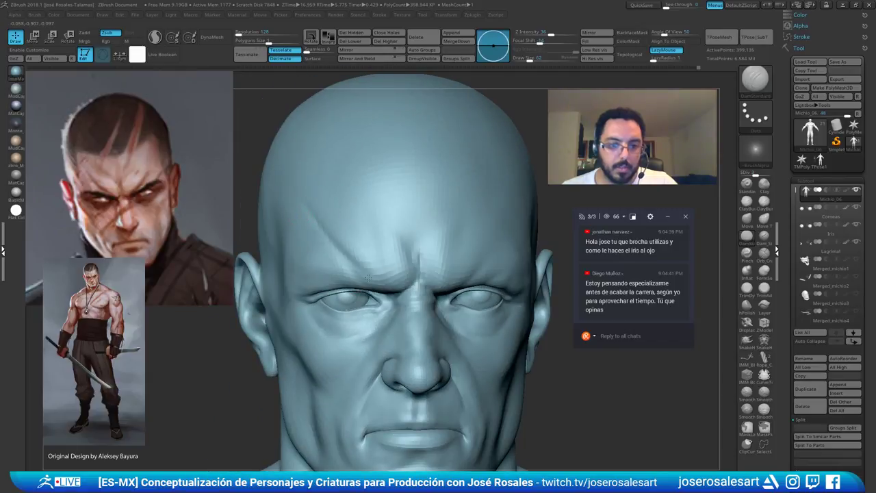
Build up the skin fold along the diagonal forehead crease above the character's right brow with ClayBuildup
{"action": "key", "text": "b"}
{"action": "key", "text": "c"}
{"action": "key", "text": "b"}
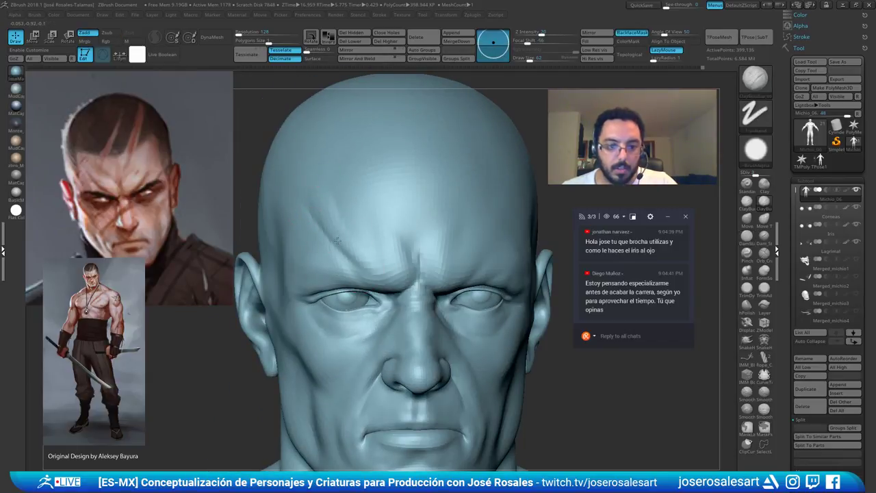
{"action": "left_click_drag", "start_coordinate": [337, 241], "coordinate": [345, 252]}
{"action": "left_click_drag", "start_coordinate": [336, 203], "coordinate": [357, 255]}
{"action": "right_click_drag", "start_coordinate": [373, 263], "coordinate": [381, 257]}
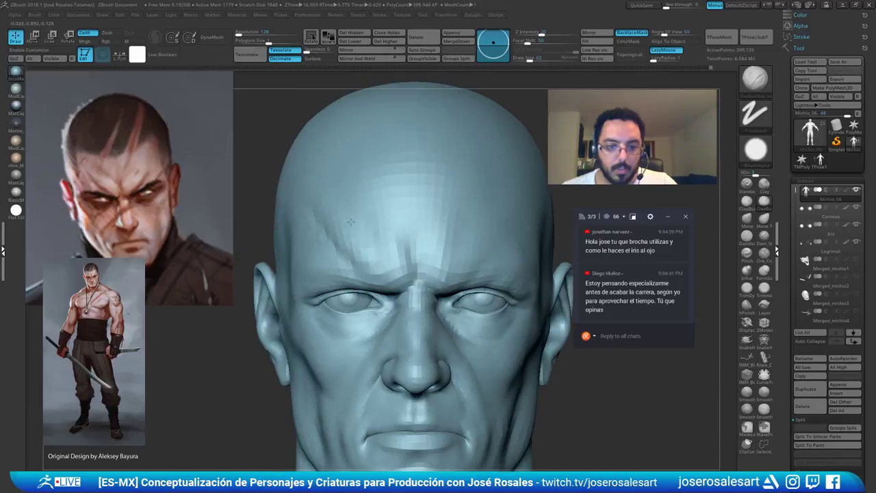
Smooth the character's right inner brow and fill in volume toward the frown crease
{"action": "mouse_move", "coordinate": [378, 256]}
{"action": "left_mouse_down", "text": "shift"}
{"action": "mouse_move", "coordinate": [369, 241]}
{"action": "mouse_move", "coordinate": [376, 248]}
{"action": "left_mouse_up", "text": "shift"}
{"action": "mouse_move", "coordinate": [375, 245]}
{"action": "right_mouse_down", "text": "ctrl"}
{"action": "mouse_move", "coordinate": [362, 190]}
{"action": "mouse_move", "coordinate": [379, 170]}
{"action": "mouse_move", "coordinate": [374, 207]}
{"action": "right_mouse_up", "text": "ctrl"}
{"action": "left_click_drag", "start_coordinate": [378, 250], "coordinate": [396, 252]}
{"action": "right_click_drag", "start_coordinate": [395, 210], "coordinate": [448, 221], "text": "ctrl"}
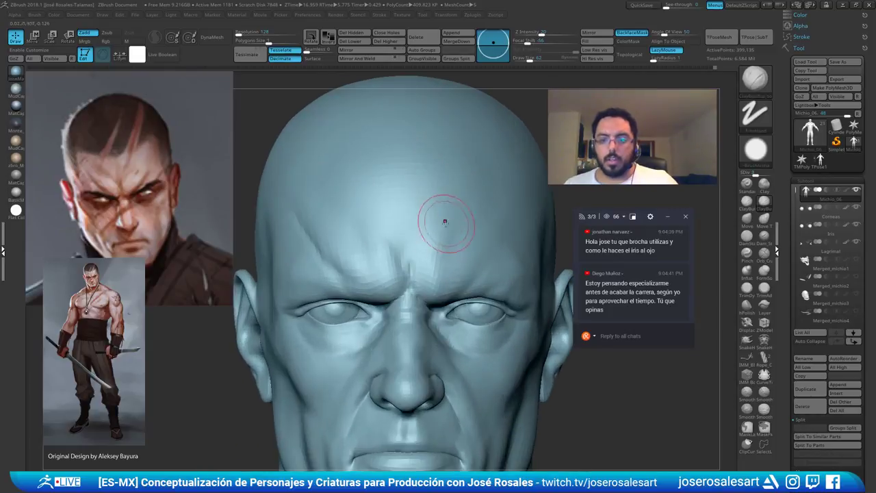
{"action": "mouse_move", "coordinate": [385, 238]}
{"action": "right_mouse_down", "text": "alt"}
{"action": "mouse_move", "coordinate": [399, 248]}
{"action": "mouse_move", "coordinate": [408, 204]}
{"action": "right_mouse_up", "text": "alt"}
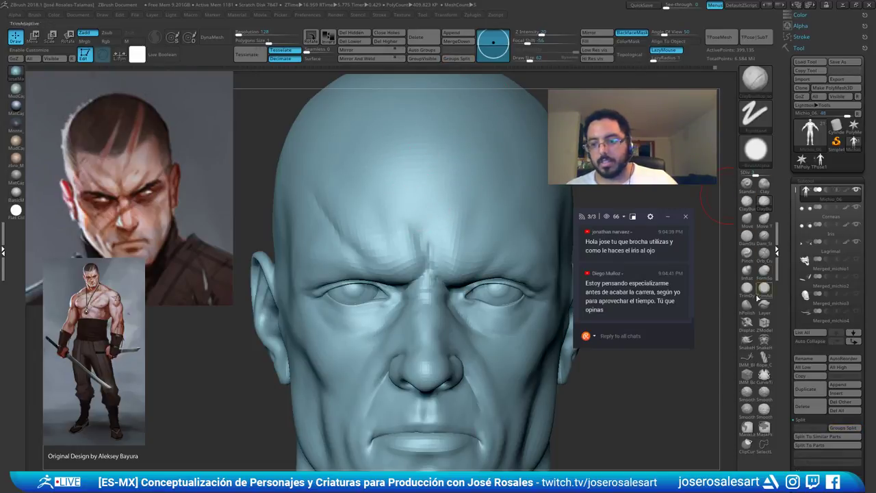
{"action": "key", "text": "b"}
{"action": "key", "text": "s"}
{"action": "key", "text": "t"}
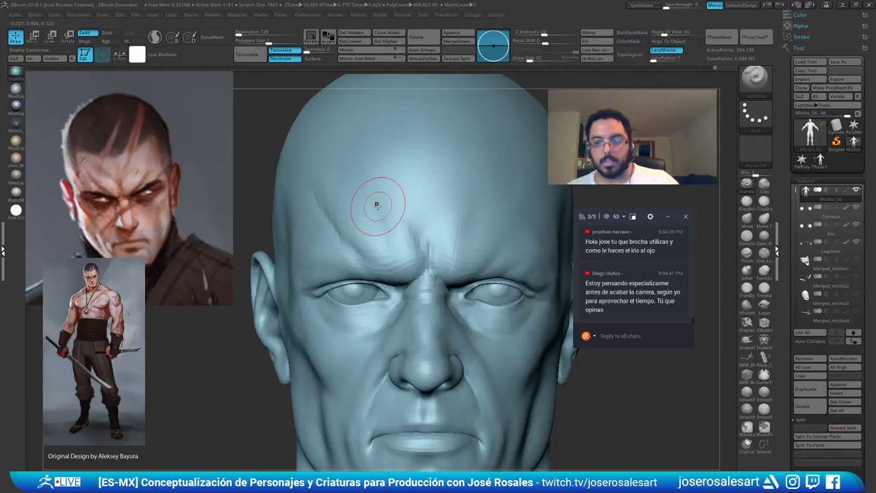
{"action": "key", "text": "b"}
{"action": "key", "text": "c"}
{"action": "key", "text": "b"}
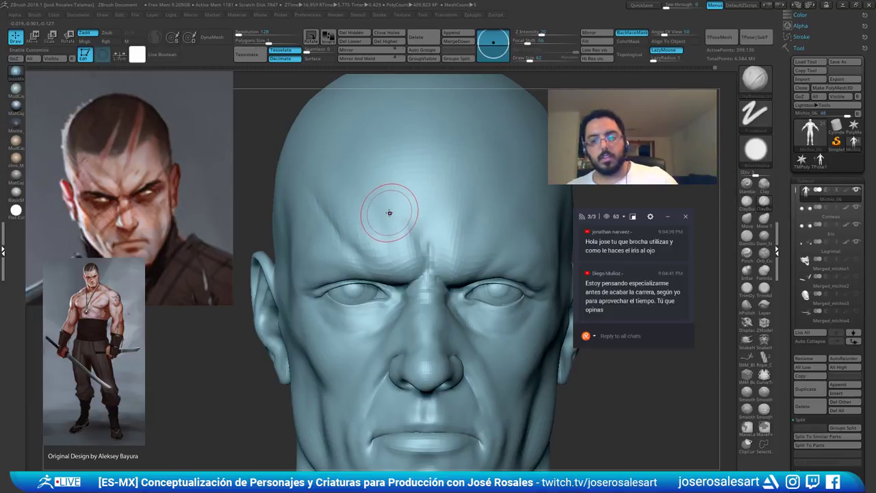
{"action": "key", "text": "b"}
{"action": "key", "text": "s"}
{"action": "key", "text": "t"}
{"action": "key", "text": "b"}
{"action": "key", "text": "d"}
{"action": "key", "text": "s"}
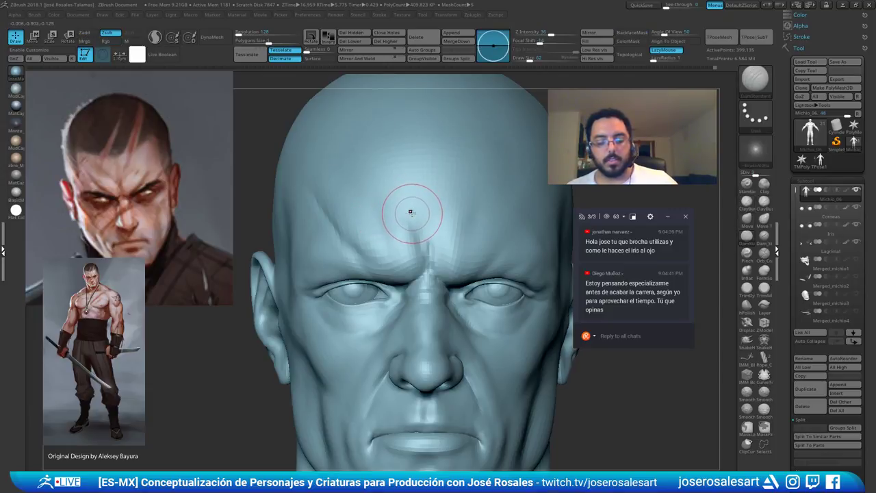
{"action": "key", "text": "b"}
{"action": "key", "text": "s"}
{"action": "key", "text": "h"}
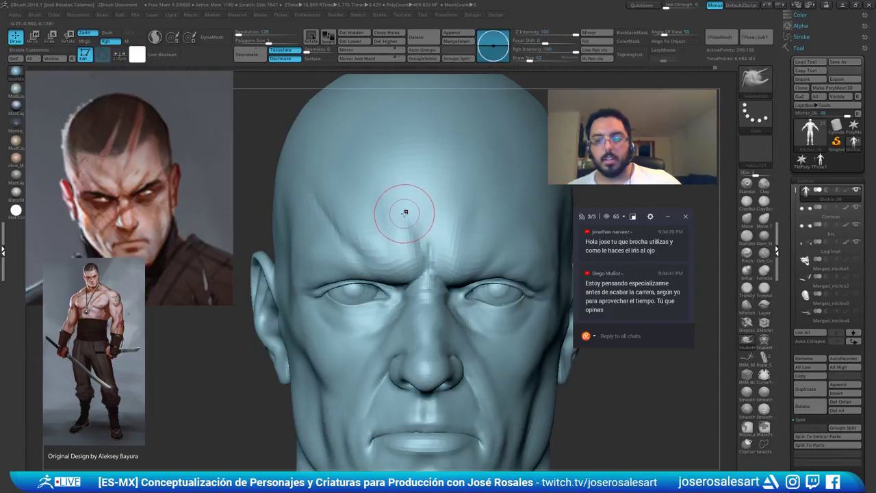
{"action": "key", "text": "b"}
{"action": "key", "text": "p"}
{"action": "key", "text": "i"}
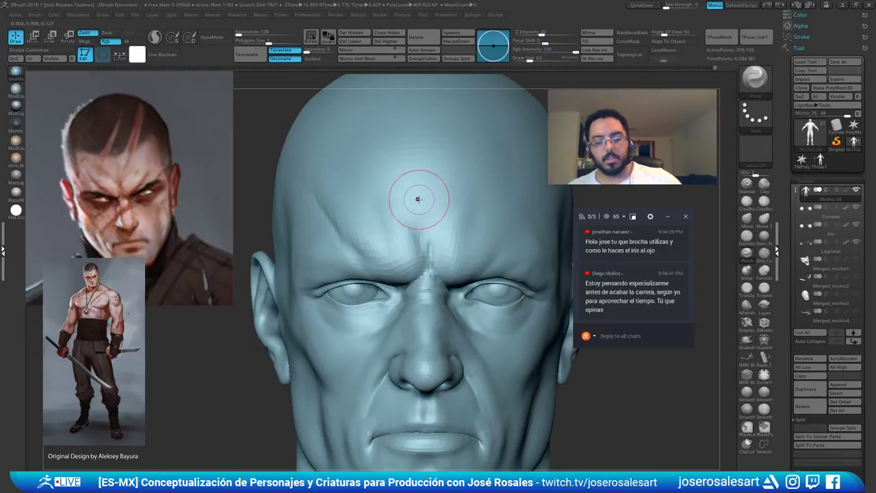
{"action": "key", "text": "b"}
{"action": "key", "text": "t"}
{"action": "key", "text": "d"}
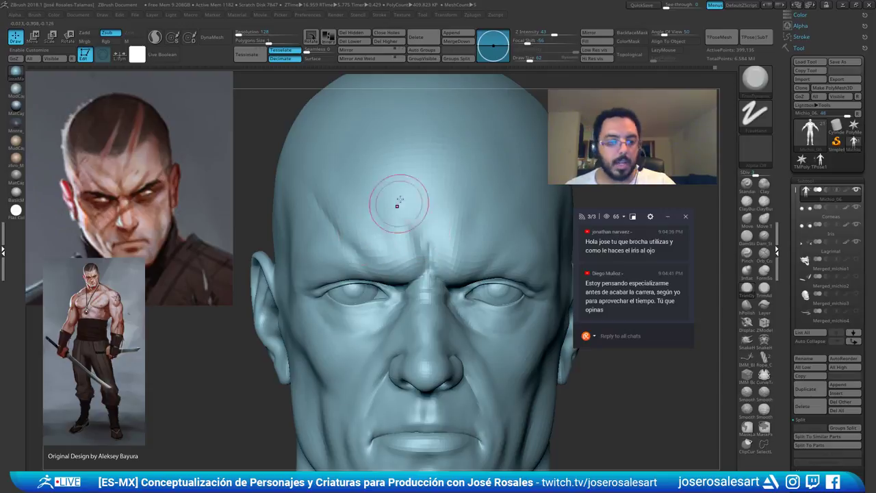
Thicken the character's right inner brow and the fold next to the frown crease with ClayBuildup strokes
{"action": "key", "text": "b"}
{"action": "key", "text": "c"}
{"action": "key", "text": "b"}
{"action": "right_click_drag", "start_coordinate": [382, 249], "coordinate": [390, 273], "text": "ctrl"}
{"action": "mouse_move", "coordinate": [431, 210]}
{"action": "right_mouse_down"}
{"action": "mouse_move", "coordinate": [399, 190]}
{"action": "mouse_move", "coordinate": [406, 197]}
{"action": "right_mouse_up"}
{"action": "key", "text": "b"}
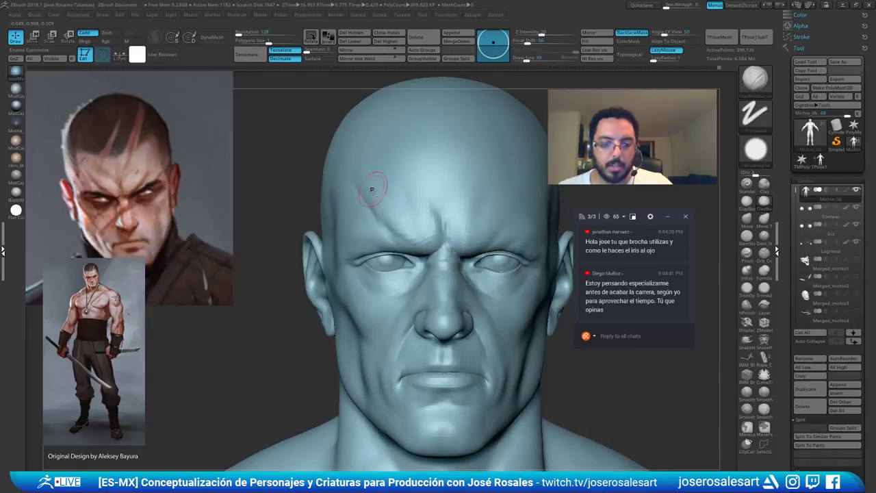
{"action": "right_click_drag", "start_coordinate": [378, 156], "coordinate": [392, 163], "text": "alt"}
{"action": "right_click_drag", "start_coordinate": [392, 162], "coordinate": [440, 215], "text": "ctrl"}
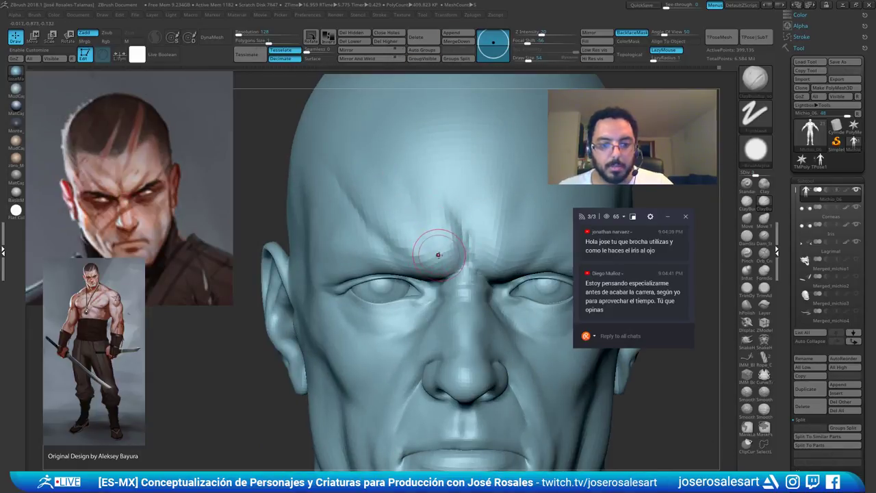
{"action": "left_click_drag", "start_coordinate": [437, 244], "coordinate": [416, 248]}
{"action": "left_click_drag", "start_coordinate": [434, 216], "coordinate": [423, 251]}
{"action": "mouse_move", "coordinate": [422, 227]}
{"action": "right_mouse_down"}
{"action": "mouse_move", "coordinate": [391, 240]}
{"action": "mouse_move", "coordinate": [438, 221]}
{"action": "right_mouse_up"}
{"action": "left_click_drag", "start_coordinate": [435, 221], "coordinate": [432, 248]}
{"action": "mouse_move", "coordinate": [445, 212]}
{"action": "right_mouse_down"}
{"action": "mouse_move", "coordinate": [427, 206]}
{"action": "mouse_move", "coordinate": [425, 223]}
{"action": "mouse_move", "coordinate": [442, 201]}
{"action": "right_mouse_up"}
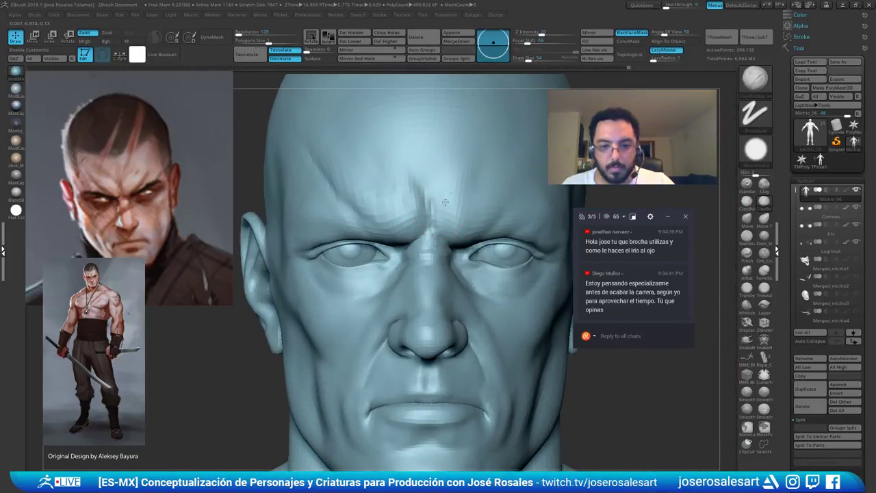
Build up the character's left inner brow and the middle of the forehead with ClayBuildup
{"action": "mouse_move", "coordinate": [443, 202]}
{"action": "left_mouse_down"}
{"action": "mouse_move", "coordinate": [439, 220]}
{"action": "mouse_move", "coordinate": [458, 213]}
{"action": "mouse_move", "coordinate": [467, 226]}
{"action": "left_mouse_up"}
{"action": "mouse_move", "coordinate": [483, 199]}
{"action": "right_mouse_down"}
{"action": "mouse_move", "coordinate": [482, 192]}
{"action": "mouse_move", "coordinate": [418, 195]}
{"action": "right_mouse_up"}
{"action": "mouse_move", "coordinate": [418, 195]}
{"action": "right_mouse_down", "text": "ctrl"}
{"action": "mouse_move", "coordinate": [425, 171]}
{"action": "mouse_move", "coordinate": [494, 164]}
{"action": "right_mouse_up", "text": "ctrl"}
{"action": "left_click_drag", "start_coordinate": [450, 172], "coordinate": [440, 185]}
{"action": "right_click_drag", "start_coordinate": [440, 185], "coordinate": [419, 180]}
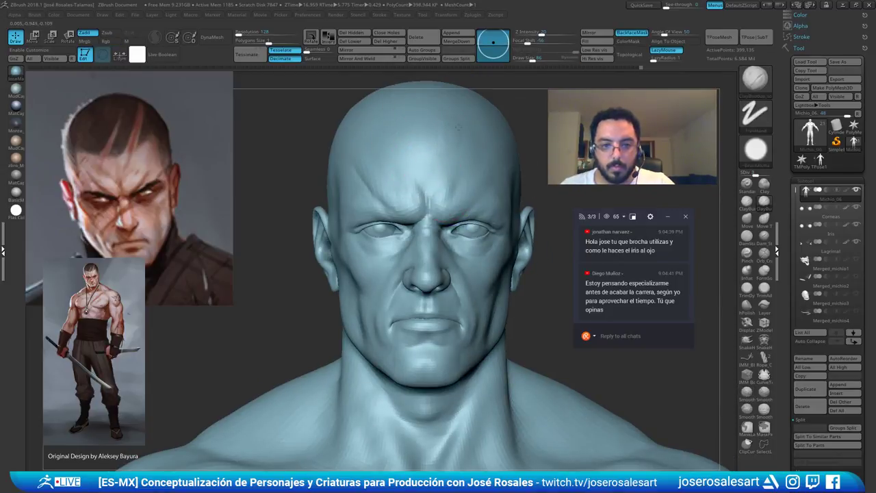
{"action": "mouse_move", "coordinate": [433, 108]}
{"action": "right_mouse_down", "text": "alt"}
{"action": "mouse_move", "coordinate": [421, 139]}
{"action": "mouse_move", "coordinate": [426, 108]}
{"action": "right_mouse_up", "text": "alt"}
{"action": "right_click_drag", "start_coordinate": [428, 169], "coordinate": [428, 183]}
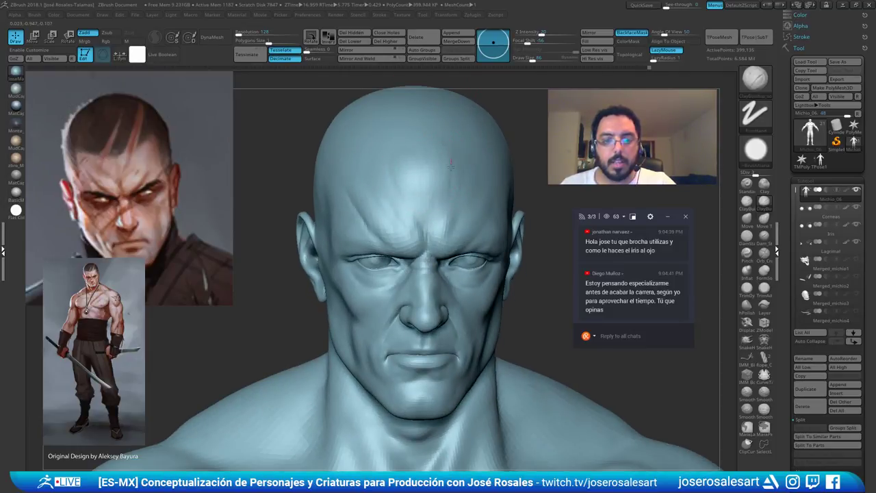
{"action": "left_click_drag", "start_coordinate": [450, 167], "coordinate": [450, 176]}
Smooth the upper forehead and the side of the forehead above the character's right brow crease
{"action": "right_click_drag", "start_coordinate": [448, 103], "coordinate": [446, 141]}
{"action": "left_click_drag", "start_coordinate": [454, 133], "coordinate": [441, 174], "text": "shift"}
{"action": "mouse_move", "coordinate": [409, 239]}
{"action": "right_mouse_down"}
{"action": "mouse_move", "coordinate": [423, 113]}
{"action": "mouse_move", "coordinate": [436, 157]}
{"action": "right_mouse_up"}
{"action": "right_click_drag", "start_coordinate": [442, 125], "coordinate": [436, 156]}
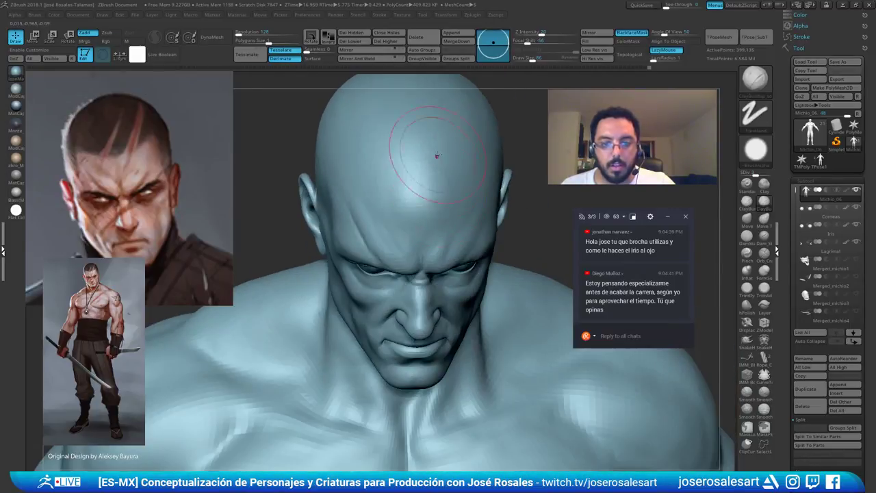
{"action": "right_click_drag", "start_coordinate": [458, 210], "coordinate": [460, 167]}
{"action": "left_click_drag", "start_coordinate": [460, 166], "coordinate": [452, 195], "text": "shift"}
{"action": "mouse_move", "coordinate": [438, 208]}
{"action": "right_mouse_down"}
{"action": "mouse_move", "coordinate": [442, 182]}
{"action": "mouse_move", "coordinate": [378, 213]}
{"action": "right_mouse_up"}
{"action": "mouse_move", "coordinate": [327, 209]}
{"action": "left_mouse_down", "text": "shift"}
{"action": "mouse_move", "coordinate": [350, 244]}
{"action": "mouse_move", "coordinate": [366, 248]}
{"action": "left_mouse_up", "text": "shift"}
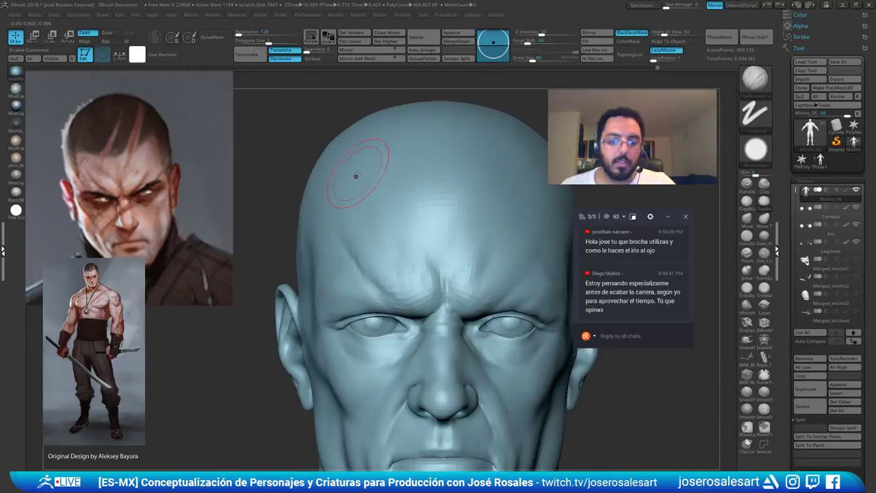
Carve a diagonal crease above the character's left eyebrow with a smaller DamStandard brush
{"action": "right_click_drag", "start_coordinate": [341, 145], "coordinate": [291, 165]}
{"action": "mouse_move", "coordinate": [433, 215]}
{"action": "right_mouse_down", "text": "alt"}
{"action": "mouse_move", "coordinate": [448, 157]}
{"action": "mouse_move", "coordinate": [482, 152]}
{"action": "right_mouse_up", "text": "alt"}
{"action": "mouse_move", "coordinate": [483, 152]}
{"action": "right_mouse_down", "text": "ctrl"}
{"action": "mouse_move", "coordinate": [439, 123]}
{"action": "mouse_move", "coordinate": [365, 161]}
{"action": "right_mouse_up", "text": "ctrl"}
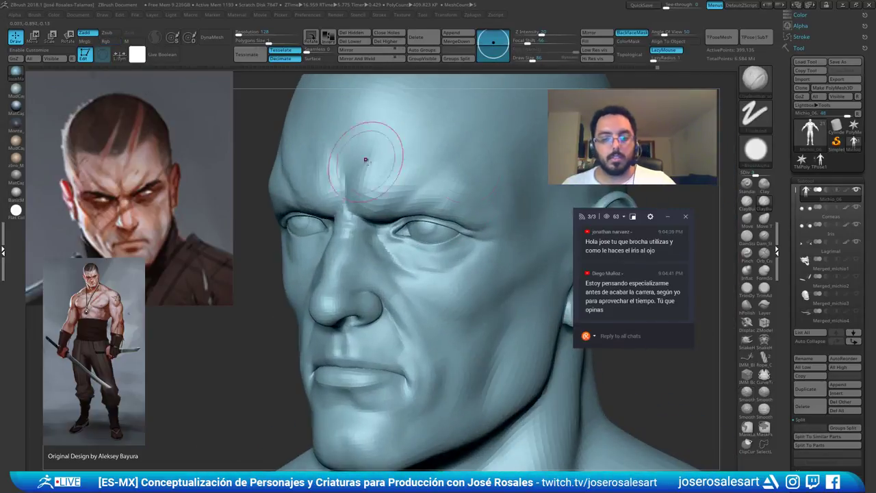
{"action": "key", "text": "b"}
{"action": "key", "text": "d"}
{"action": "key", "text": "s"}
{"action": "key", "text": "bracketleft"}
{"action": "key", "text": "bracketleft"}
{"action": "right_click_drag", "start_coordinate": [404, 211], "coordinate": [458, 180]}
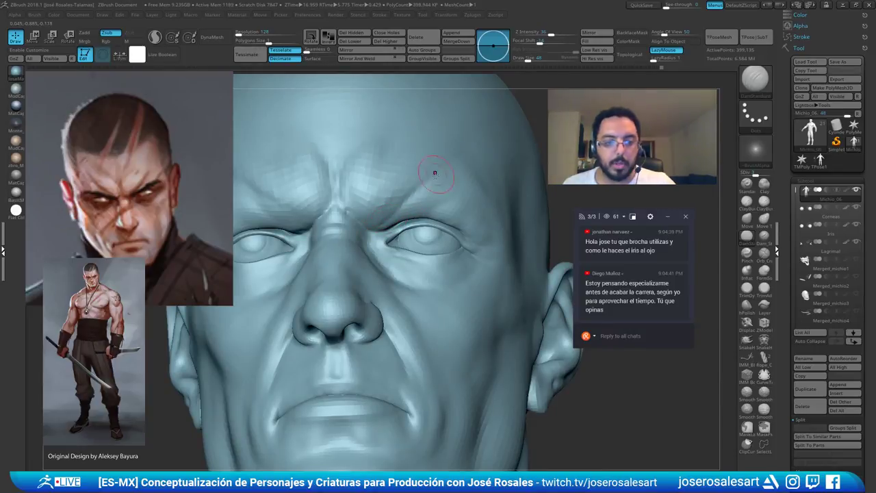
{"action": "right_click_drag", "start_coordinate": [443, 165], "coordinate": [415, 167]}
Build up the folds around the character's left brow crease with an enlarged ClayBuildup brush
{"action": "key", "text": "b"}
{"action": "key", "text": "c"}
{"action": "key", "text": "b"}
{"action": "key", "text": "bracketright"}
{"action": "key", "text": "bracketright"}
{"action": "right_click_drag", "start_coordinate": [395, 217], "coordinate": [365, 186]}
{"action": "right_click_drag", "start_coordinate": [372, 223], "coordinate": [423, 240]}
Sharpen the brow and frown creases with a reduced DamStandard brush
{"action": "key", "text": "b"}
{"action": "key", "text": "d"}
{"action": "key", "text": "s"}
{"action": "mouse_move", "coordinate": [358, 208]}
{"action": "right_mouse_down"}
{"action": "mouse_move", "coordinate": [335, 207]}
{"action": "mouse_move", "coordinate": [328, 236]}
{"action": "mouse_move", "coordinate": [363, 214]}
{"action": "mouse_move", "coordinate": [356, 220]}
{"action": "mouse_move", "coordinate": [364, 194]}
{"action": "mouse_move", "coordinate": [367, 211]}
{"action": "mouse_move", "coordinate": [370, 194]}
{"action": "mouse_move", "coordinate": [433, 193]}
{"action": "mouse_move", "coordinate": [442, 164]}
{"action": "mouse_move", "coordinate": [522, 185]}
{"action": "right_mouse_up"}
{"action": "key", "text": "bracketleft"}
{"action": "key", "text": "bracketleft"}
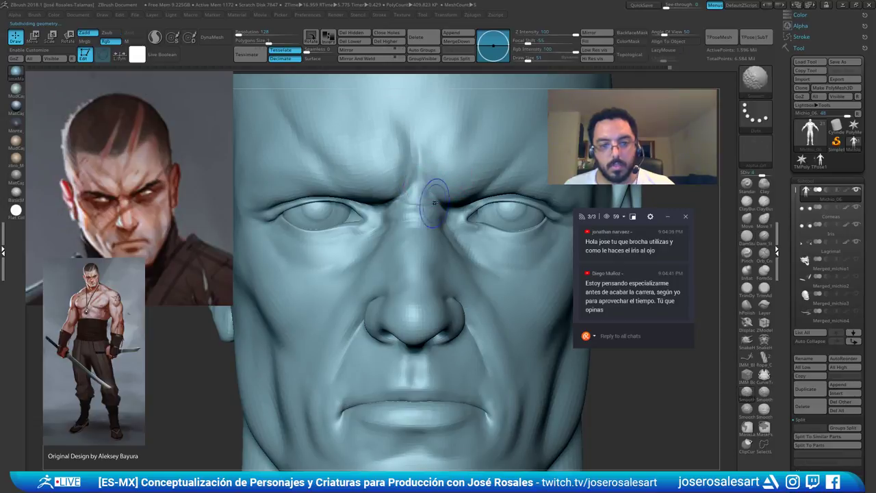
Smooth the nose bridge between the frown creases and check the mesh by toggling the wireframe
{"action": "left_click_drag", "start_coordinate": [435, 203], "coordinate": [415, 190], "text": "shift"}
{"action": "right_click_drag", "start_coordinate": [412, 120], "coordinate": [400, 150], "text": "alt"}
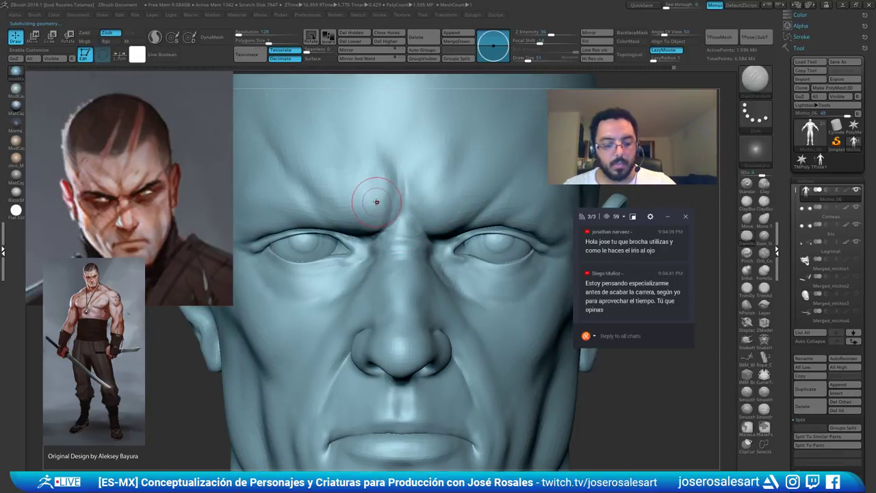
{"action": "key", "text": "shift+f"}
{"action": "key", "text": "shift+f"}
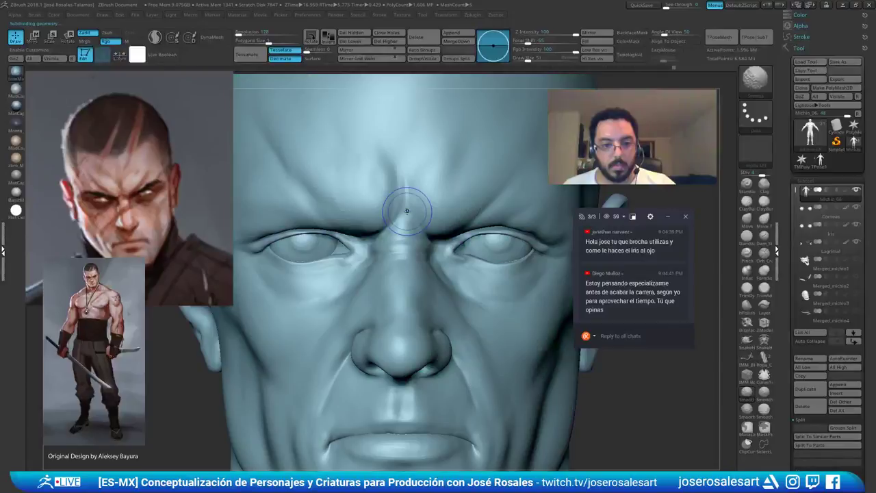
Inspect the brow topology with the wireframe shown at subdivision level 1
{"action": "key", "text": "shift+f"}
{"action": "key", "text": "b"}
{"action": "key", "text": "d"}
{"action": "key", "text": "s"}
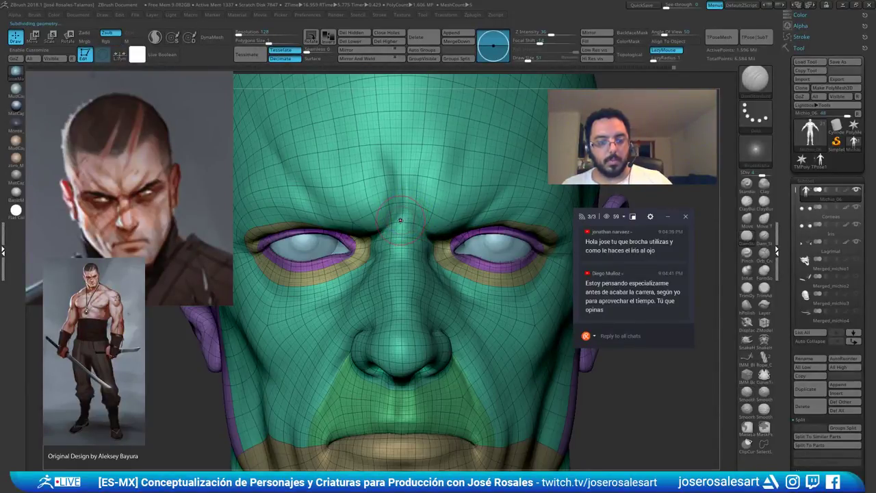
{"action": "key", "text": "b"}
{"action": "key", "text": "c"}
{"action": "key", "text": "b"}
{"action": "key", "text": "shift+d"}
{"action": "key", "text": "shift+d"}
{"action": "key", "text": "shift+d"}
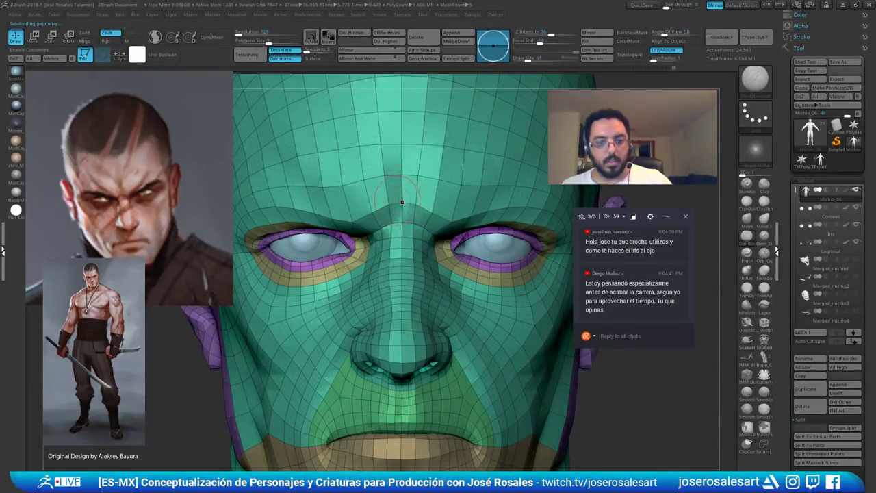
{"action": "mouse_move", "coordinate": [402, 203]}
{"action": "right_mouse_down", "text": "ctrl"}
{"action": "mouse_move", "coordinate": [377, 203]}
{"action": "mouse_move", "coordinate": [417, 197]}
{"action": "right_mouse_up", "text": "ctrl"}
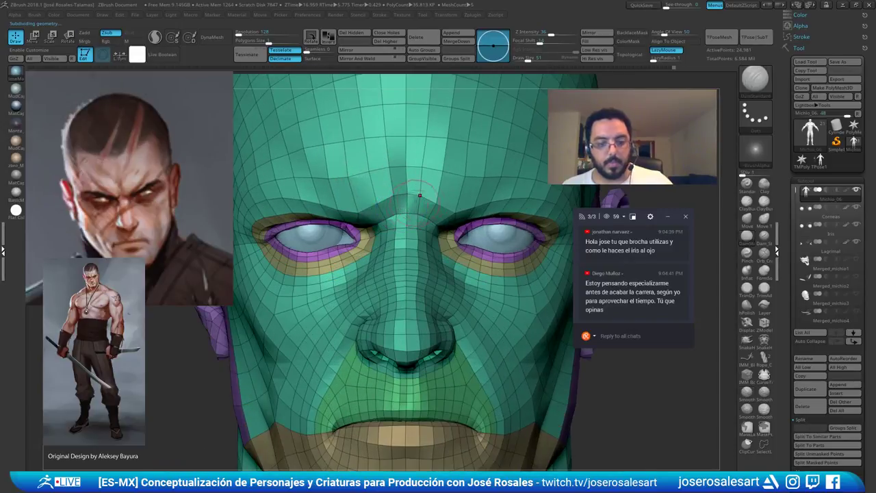
Raise the mesh to subdivision level 5, hide the wireframe and smooth the area between the eyebrows
{"action": "key", "text": "d"}
{"action": "key", "text": "d"}
{"action": "key", "text": "d"}
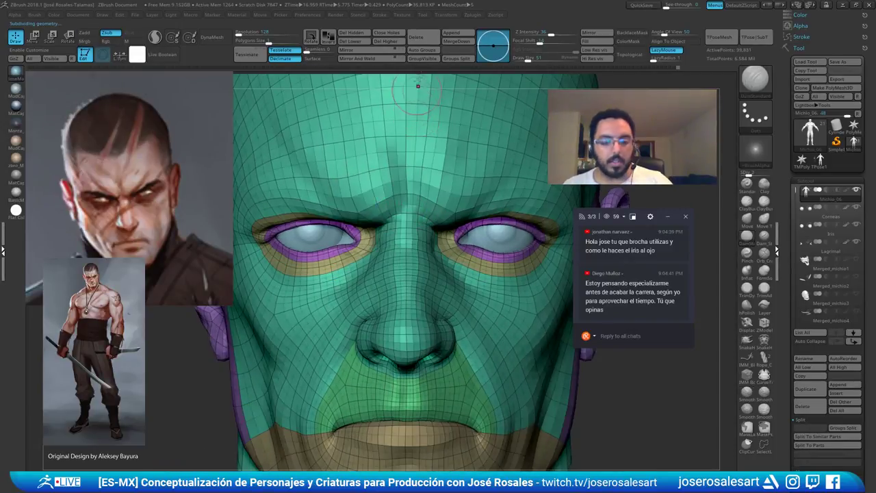
{"action": "key", "text": "d"}
{"action": "key", "text": "shift+f"}
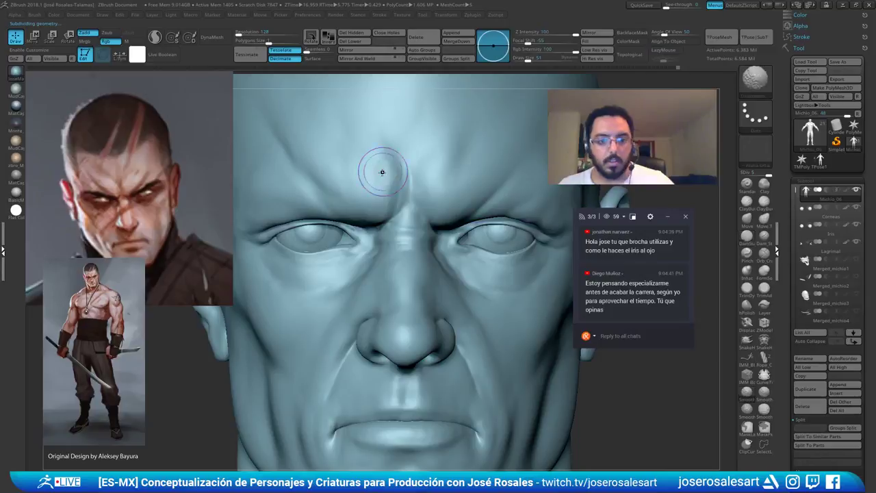
{"action": "left_click_drag", "start_coordinate": [382, 172], "coordinate": [401, 198], "text": "shift"}
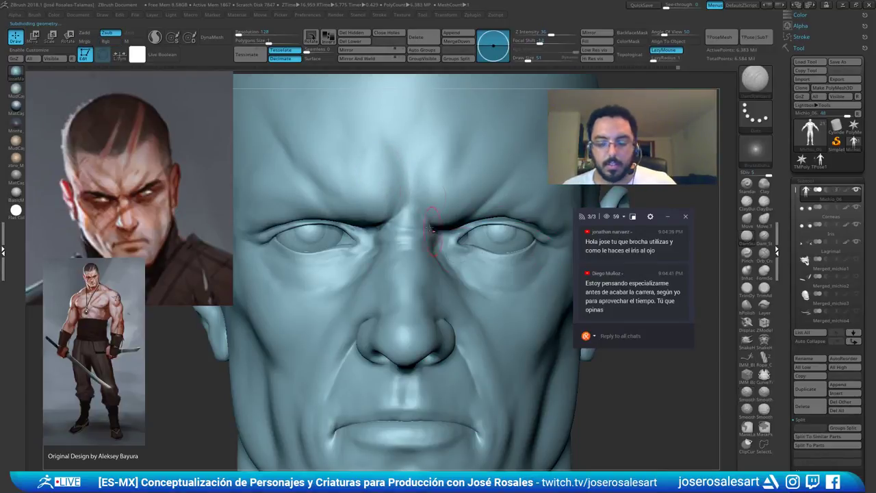
Lower the mesh to subdivision level 3 and hide the torso
{"action": "right_click_drag", "start_coordinate": [404, 195], "coordinate": [440, 133], "text": "ctrl"}
{"action": "key", "text": "shift+d"}
{"action": "key", "text": "shift+d"}
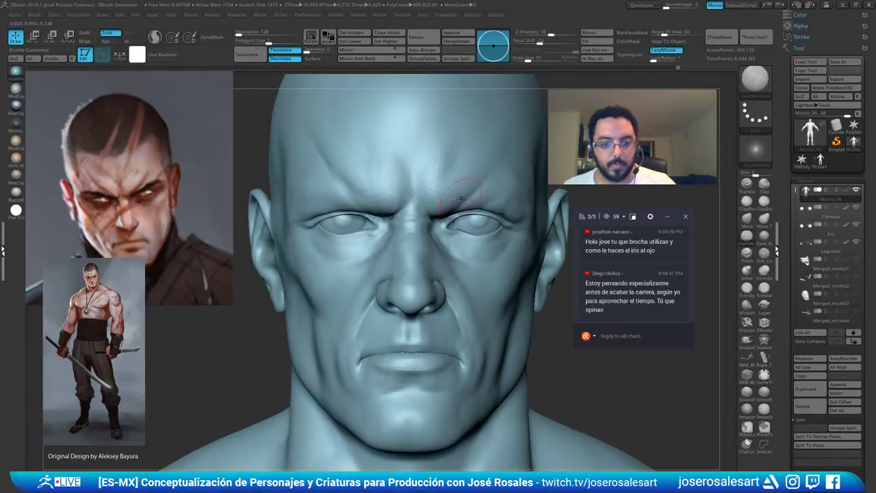
{"action": "right_click_drag", "start_coordinate": [449, 188], "coordinate": [458, 130], "text": "ctrl"}
{"action": "left_click", "coordinate": [502, 370], "text": "ctrl+shift"}
{"action": "left_click_drag", "start_coordinate": [537, 220], "coordinate": [552, 237], "text": "ctrl+shift"}
{"action": "right_click_drag", "start_coordinate": [432, 200], "coordinate": [418, 165], "text": "ctrl"}
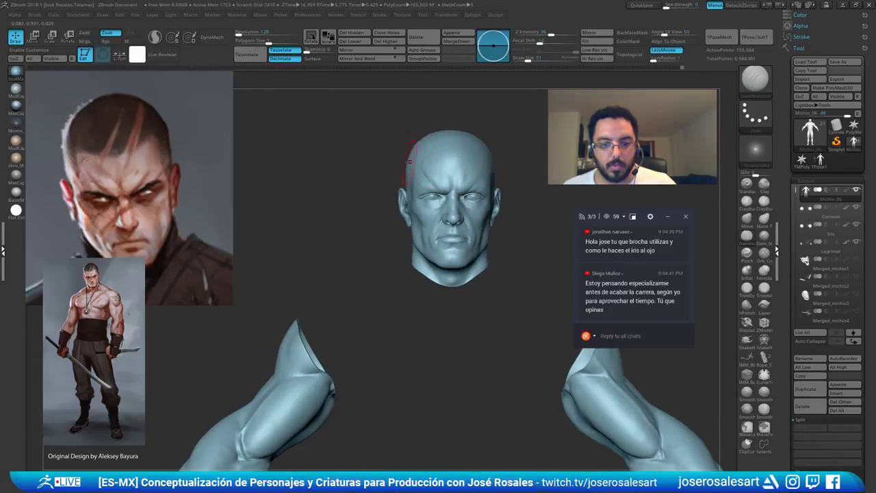
Isolate the head and neck by hiding the rest of the body
{"action": "left_click", "coordinate": [525, 252], "text": "ctrl+shift"}
{"action": "left_click", "coordinate": [479, 269], "text": "ctrl+shift"}
{"action": "left_click_drag", "start_coordinate": [533, 175], "coordinate": [543, 173], "text": "ctrl+shift"}
{"action": "right_click_drag", "start_coordinate": [522, 166], "coordinate": [502, 162]}
{"action": "left_click_drag", "start_coordinate": [536, 152], "coordinate": [382, 257], "text": "ctrl+alt+shift"}
{"action": "right_click_drag", "start_coordinate": [393, 240], "coordinate": [426, 274], "text": "ctrl"}
{"action": "left_click", "coordinate": [440, 261], "text": "ctrl+shift"}
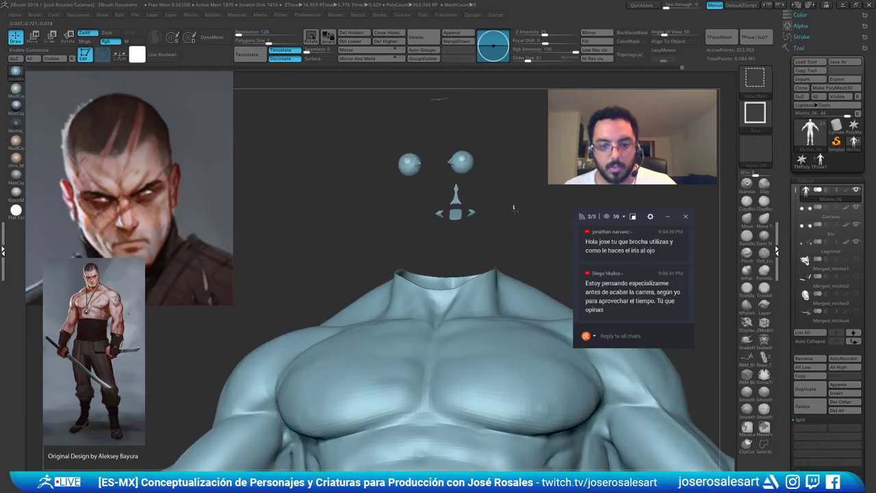
{"action": "left_click_drag", "start_coordinate": [513, 208], "coordinate": [519, 213], "text": "ctrl+shift"}
{"action": "right_click_drag", "start_coordinate": [513, 213], "coordinate": [487, 267], "text": "ctrl"}
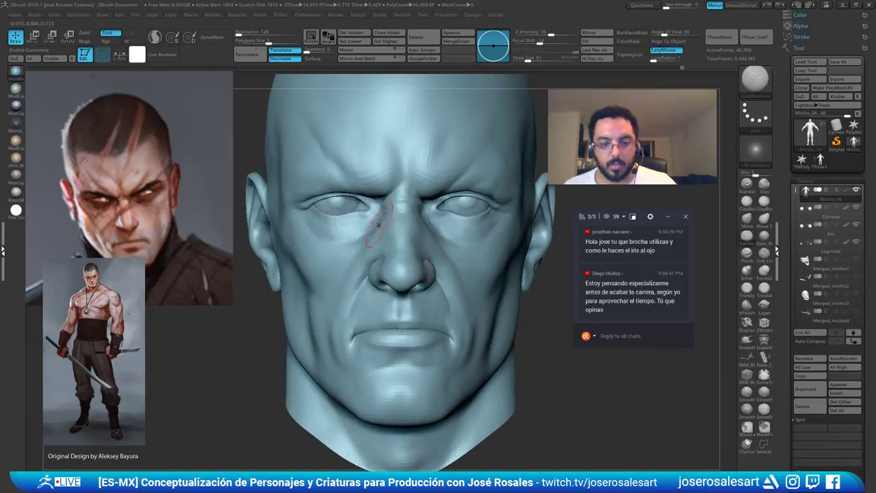
Smooth the centre of the brow and lower the isolated head to subdivision level 1
{"action": "right_click_drag", "start_coordinate": [329, 229], "coordinate": [366, 233], "text": "alt"}
{"action": "right_click_drag", "start_coordinate": [388, 138], "coordinate": [378, 171], "text": "alt"}
{"action": "left_click_drag", "start_coordinate": [408, 192], "coordinate": [424, 183], "text": "shift"}
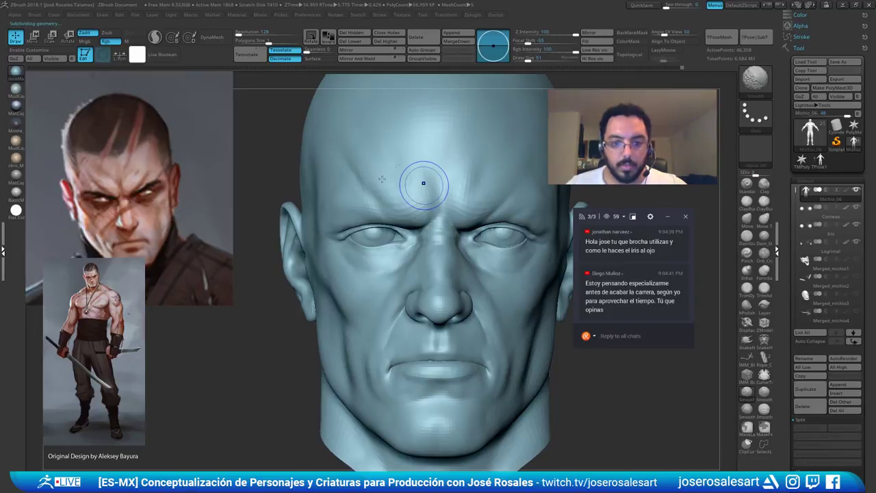
{"action": "key", "text": "shift+d"}
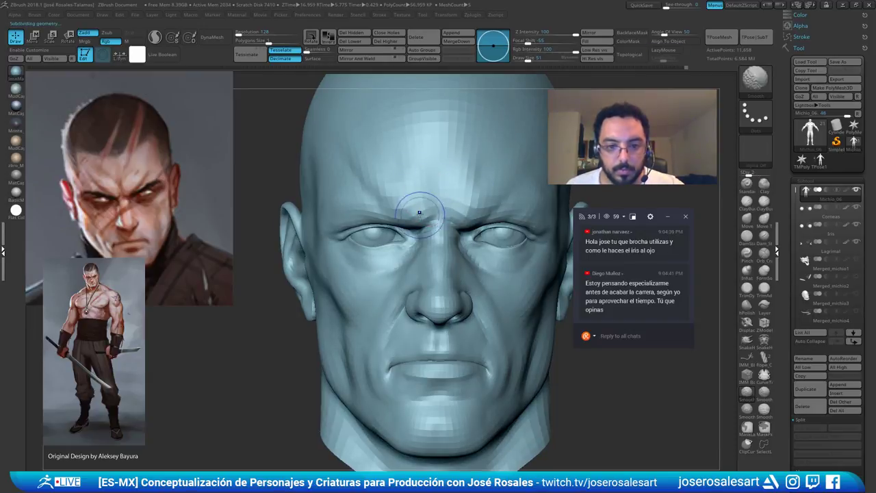
{"action": "key", "text": "shift+d"}
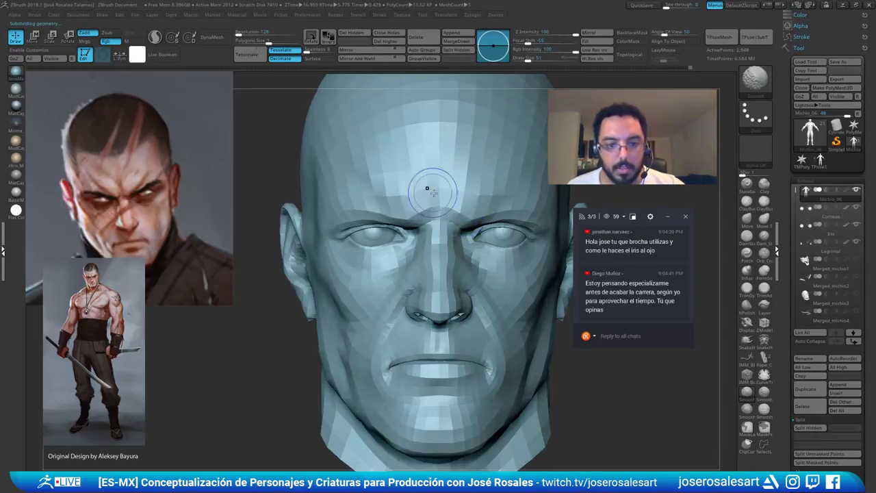
Show the wireframe and build up volume between the eyebrows with the ClayBuildup brush
{"action": "right_click_drag", "start_coordinate": [433, 193], "coordinate": [409, 235], "text": "alt"}
{"action": "key", "text": "shift+f"}
{"action": "key", "text": "b"}
{"action": "key", "text": "m"}
{"action": "key", "text": "t"}
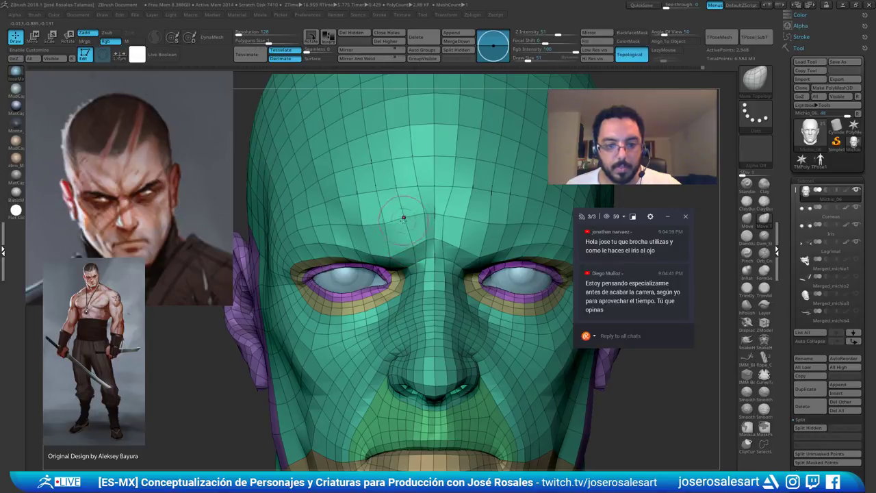
{"action": "key", "text": "b"}
{"action": "key", "text": "c"}
{"action": "key", "text": "b"}
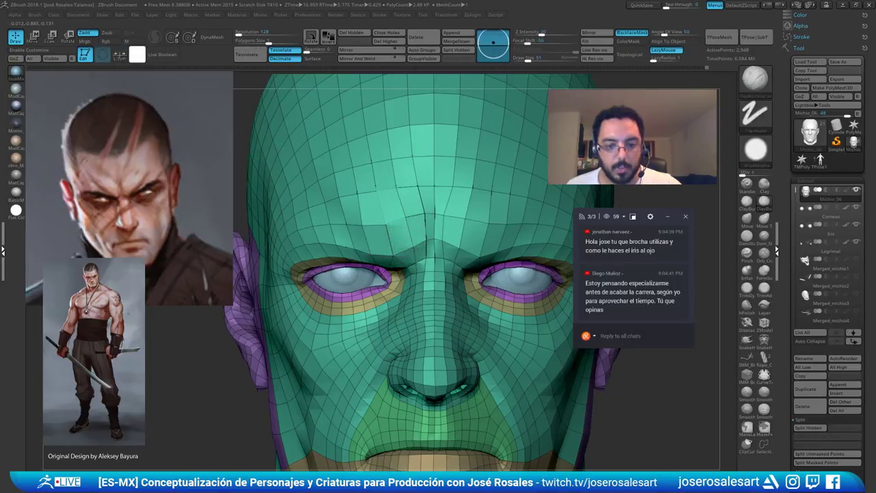
{"action": "mouse_move", "coordinate": [393, 206]}
{"action": "left_mouse_down"}
{"action": "mouse_move", "coordinate": [419, 236]}
{"action": "mouse_move", "coordinate": [442, 226]}
{"action": "mouse_move", "coordinate": [458, 250]}
{"action": "mouse_move", "coordinate": [443, 210]}
{"action": "mouse_move", "coordinate": [435, 234]}
{"action": "mouse_move", "coordinate": [432, 217]}
{"action": "left_mouse_up"}
Raise the head to subdivision level 2 and switch to a smaller DamStandard brush for the frown crease between the eyebrows
{"action": "key", "text": "b"}
{"action": "key", "text": "d"}
{"action": "key", "text": "s"}
{"action": "mouse_move", "coordinate": [443, 217]}
{"action": "right_mouse_down", "text": "ctrl"}
{"action": "mouse_move", "coordinate": [417, 216]}
{"action": "mouse_move", "coordinate": [464, 211]}
{"action": "right_mouse_up", "text": "ctrl"}
{"action": "key", "text": "ctrl+d"}
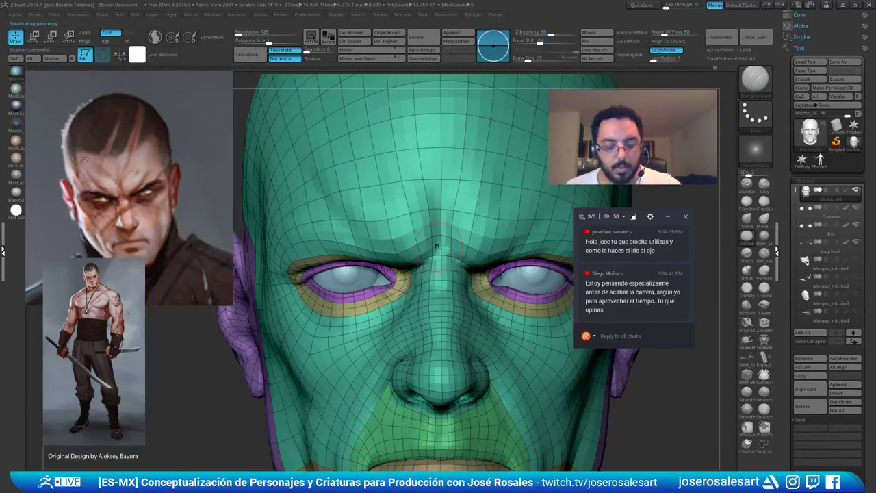
{"action": "key", "text": "s"}
{"action": "left_click_drag", "start_coordinate": [441, 235], "coordinate": [438, 235]}
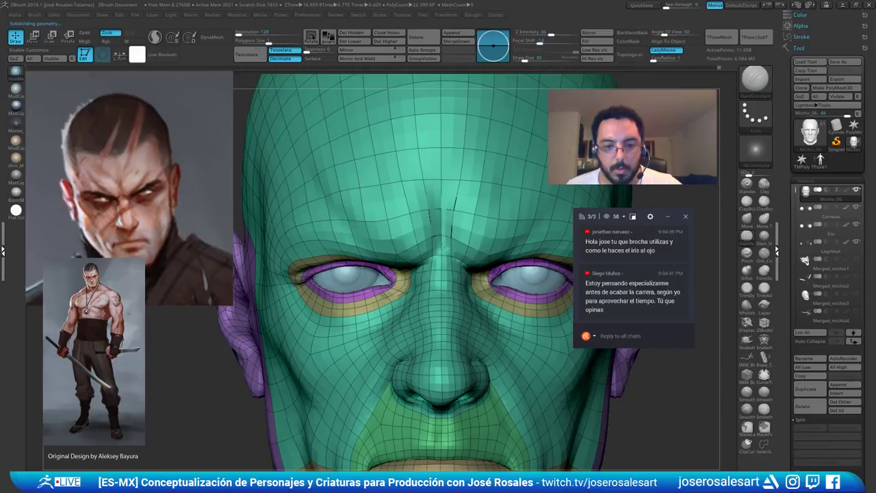
Build up and smooth the folds beside the frown crease with ClayBuildup, then hide the wireframe
{"action": "key", "text": "2"}
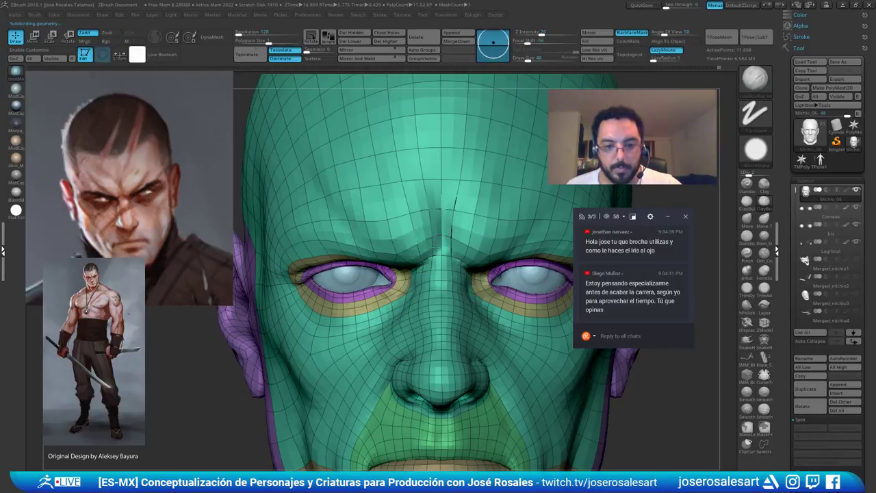
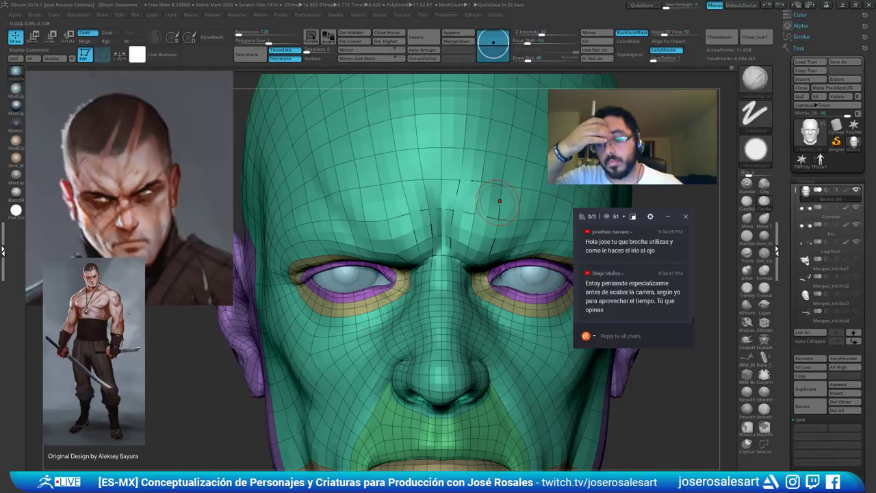
{"action": "right_click", "coordinate": [412, 207]}
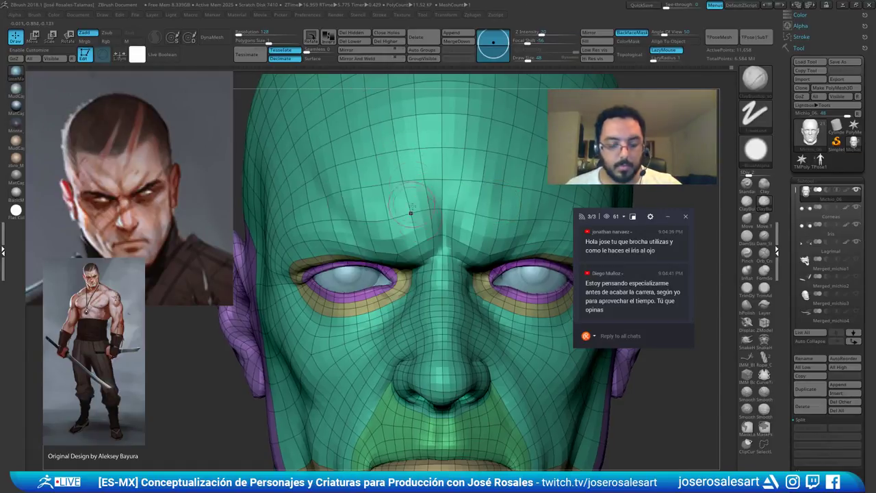
{"action": "right_click_drag", "start_coordinate": [411, 211], "coordinate": [426, 210], "text": "ctrl"}
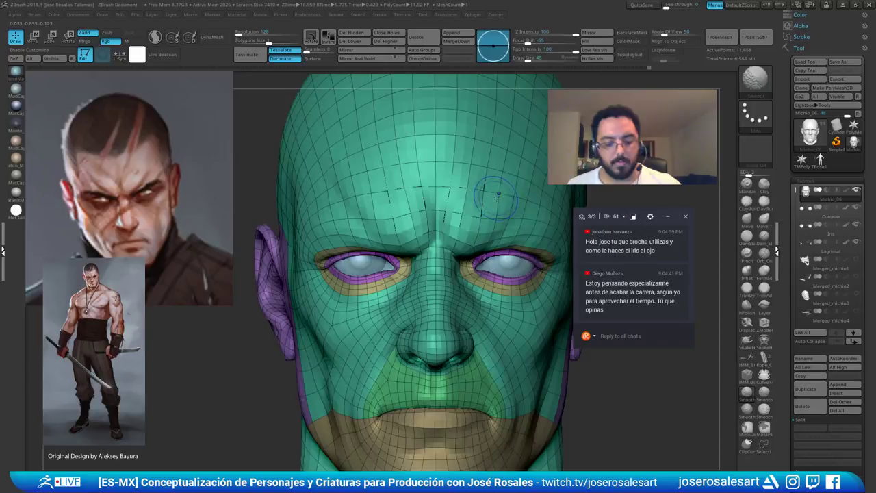
{"action": "key", "text": "shift+f"}
{"action": "right_click_drag", "start_coordinate": [466, 209], "coordinate": [445, 199], "text": "ctrl"}
{"action": "mouse_move", "coordinate": [445, 199]}
{"action": "right_mouse_down"}
{"action": "mouse_move", "coordinate": [479, 196]}
{"action": "mouse_move", "coordinate": [484, 163]}
{"action": "mouse_move", "coordinate": [482, 173]}
{"action": "mouse_move", "coordinate": [454, 160]}
{"action": "mouse_move", "coordinate": [450, 214]}
{"action": "mouse_move", "coordinate": [428, 197]}
{"action": "mouse_move", "coordinate": [449, 179]}
{"action": "mouse_move", "coordinate": [454, 196]}
{"action": "mouse_move", "coordinate": [453, 149]}
{"action": "mouse_move", "coordinate": [433, 141]}
{"action": "mouse_move", "coordinate": [444, 143]}
{"action": "right_mouse_up"}
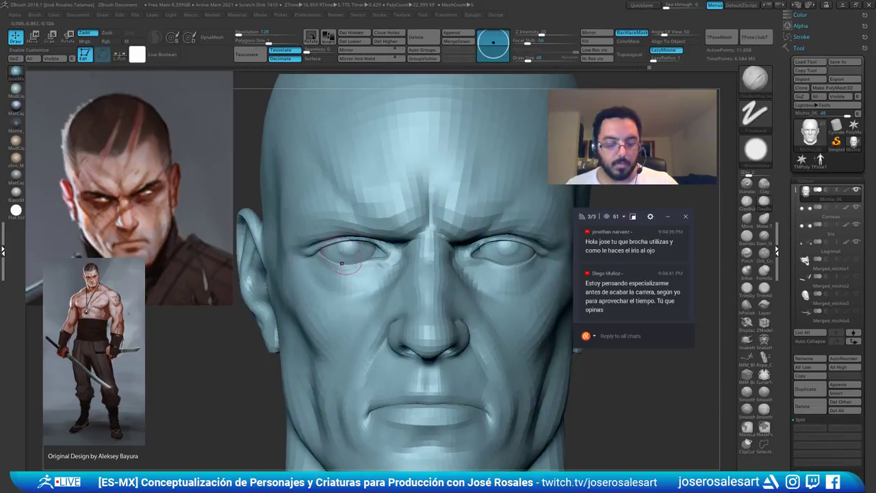
Refine the frown crease above the nose bridge with the DamStandard brush at size 42
{"action": "key", "text": "b"}
{"action": "key", "text": "d"}
{"action": "key", "text": "s"}
{"action": "key", "text": "s"}
{"action": "left_click", "coordinate": [406, 260]}
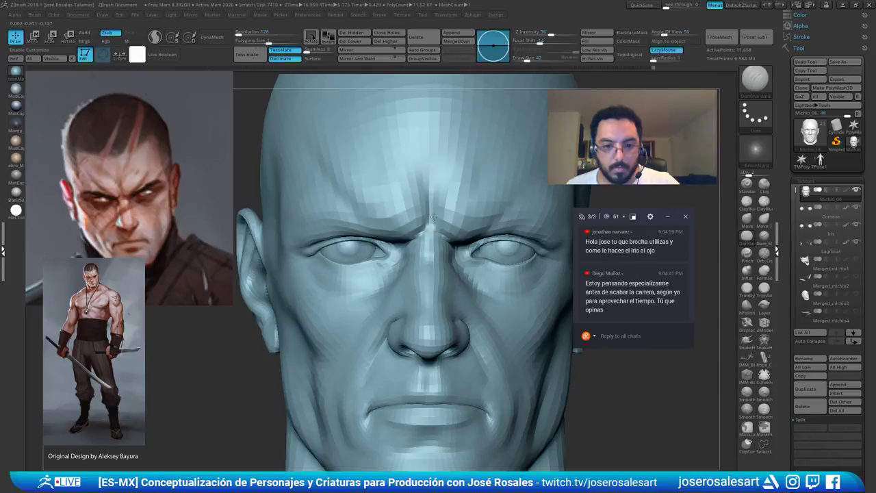
Add volume around the frown crease with ClayBuildup and deepen it with DamStandard
{"action": "key", "text": "b"}
{"action": "key", "text": "c"}
{"action": "key", "text": "b"}
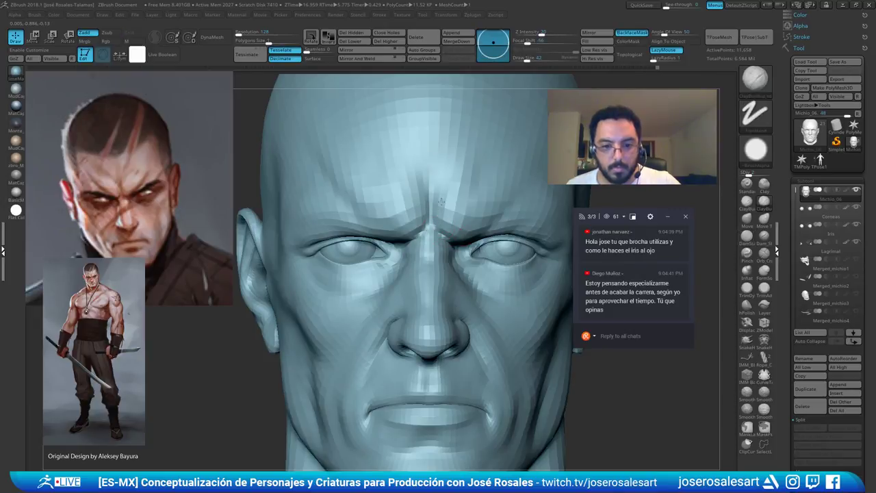
{"action": "mouse_move", "coordinate": [441, 202]}
{"action": "right_mouse_down", "text": "ctrl"}
{"action": "mouse_move", "coordinate": [438, 182]}
{"action": "mouse_move", "coordinate": [414, 187]}
{"action": "mouse_move", "coordinate": [474, 189]}
{"action": "mouse_move", "coordinate": [442, 210]}
{"action": "mouse_move", "coordinate": [435, 191]}
{"action": "mouse_move", "coordinate": [444, 233]}
{"action": "mouse_move", "coordinate": [471, 218]}
{"action": "mouse_move", "coordinate": [469, 231]}
{"action": "right_mouse_up", "text": "ctrl"}
{"action": "key", "text": "b"}
{"action": "key", "text": "d"}
{"action": "key", "text": "s"}
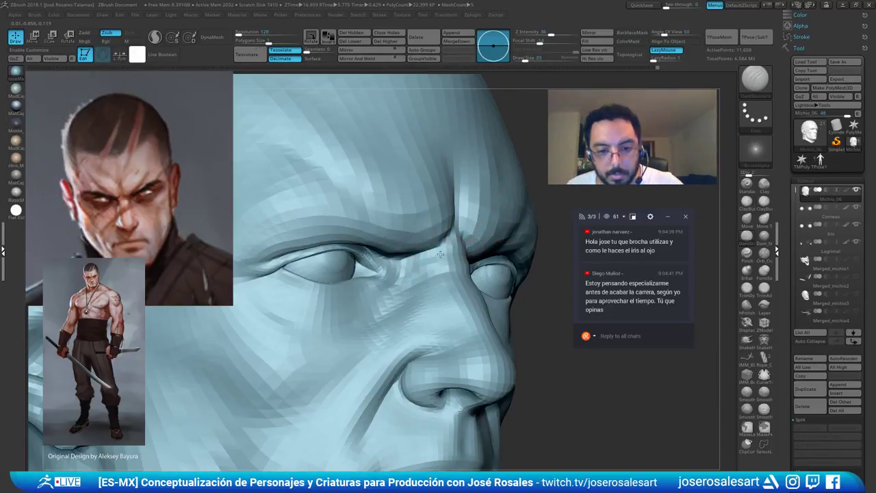
Build up the root of the nose with ClayBuildup, raising the head to subdivision level 3
{"action": "right_click_drag", "start_coordinate": [425, 257], "coordinate": [431, 264]}
{"action": "key", "text": "b"}
{"action": "key", "text": "c"}
{"action": "key", "text": "b"}
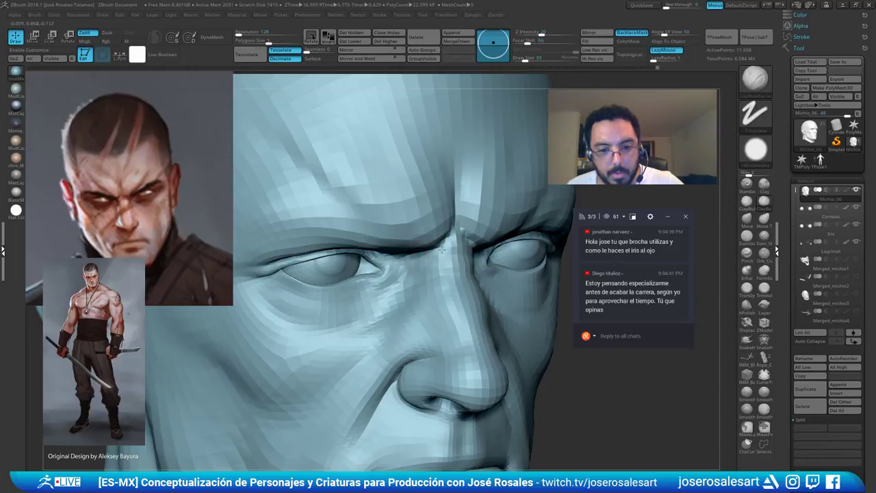
{"action": "key", "text": "d"}
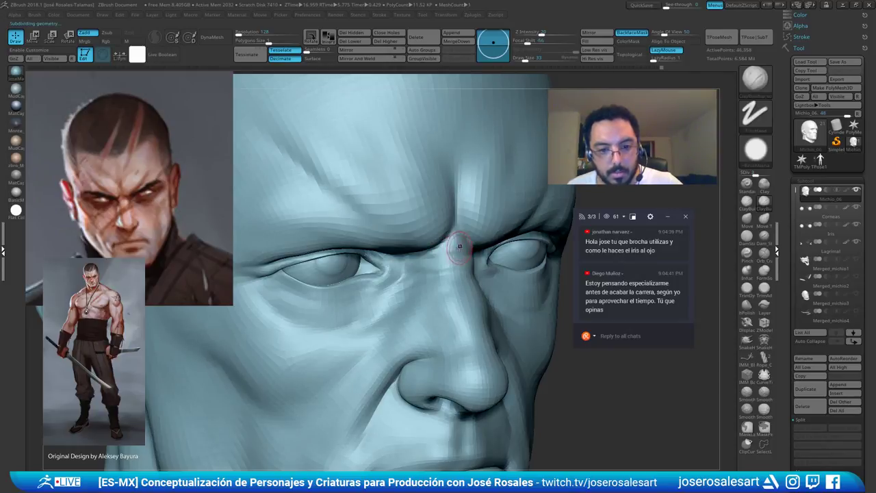
{"action": "right_click_drag", "start_coordinate": [460, 248], "coordinate": [403, 269]}
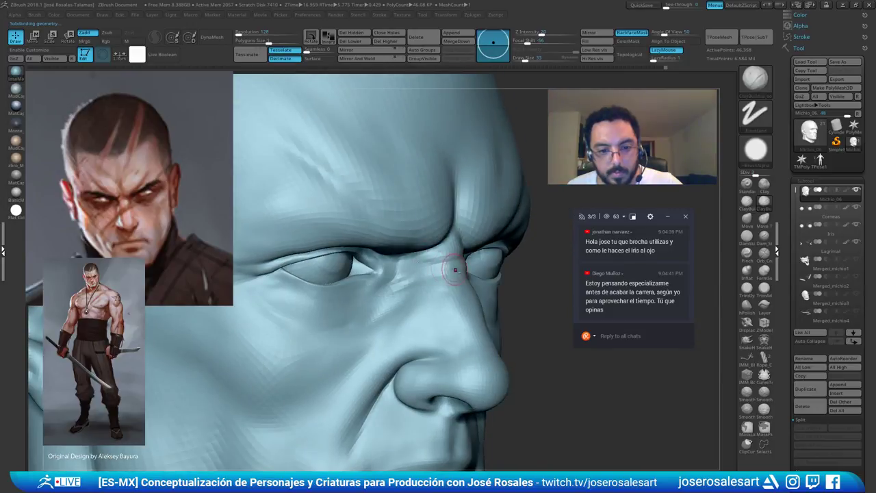
{"action": "right_click_drag", "start_coordinate": [456, 269], "coordinate": [427, 178]}
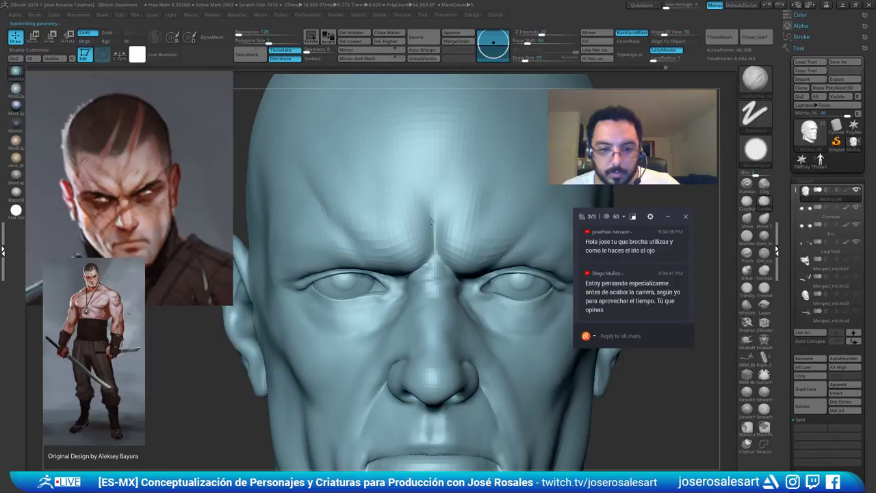
Carve short vertical creases between the eyebrows with DamStandard and smooth the surrounding forehead
{"action": "right_click_drag", "start_coordinate": [430, 223], "coordinate": [424, 244], "text": "alt"}
{"action": "key", "text": "b"}
{"action": "key", "text": "d"}
{"action": "key", "text": "s"}
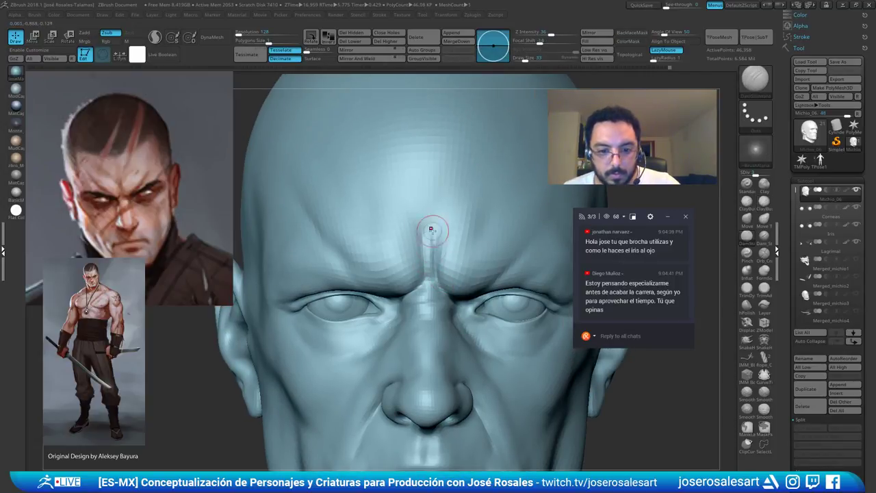
{"action": "right_click_drag", "start_coordinate": [423, 256], "coordinate": [431, 210], "text": "ctrl"}
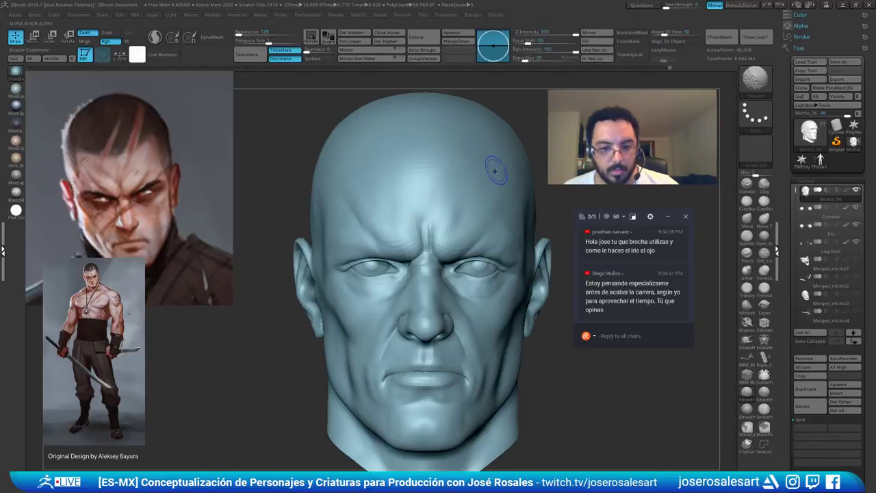
Rework the brow centre with DamStandard at subdivision level 2, after checking the wireframe at level 1
{"action": "key", "text": "shift+d"}
{"action": "key", "text": "shift+d"}
{"action": "key", "text": "shift+d"}
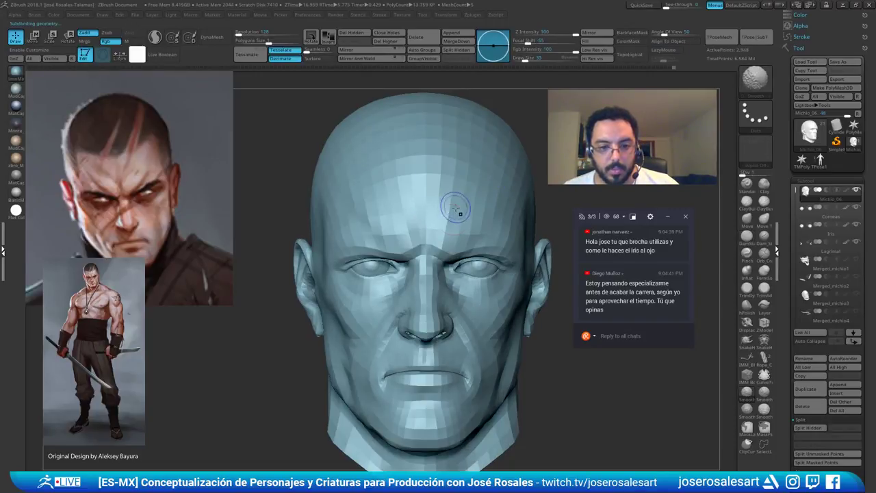
{"action": "right_click_drag", "start_coordinate": [460, 212], "coordinate": [461, 232], "text": "ctrl"}
{"action": "key", "text": "shift+f"}
{"action": "right_click_drag", "start_coordinate": [392, 206], "coordinate": [394, 177], "text": "ctrl"}
{"action": "right_click_drag", "start_coordinate": [438, 205], "coordinate": [432, 247]}
{"action": "key", "text": "d"}
{"action": "left_click_drag", "start_coordinate": [428, 254], "coordinate": [420, 222]}
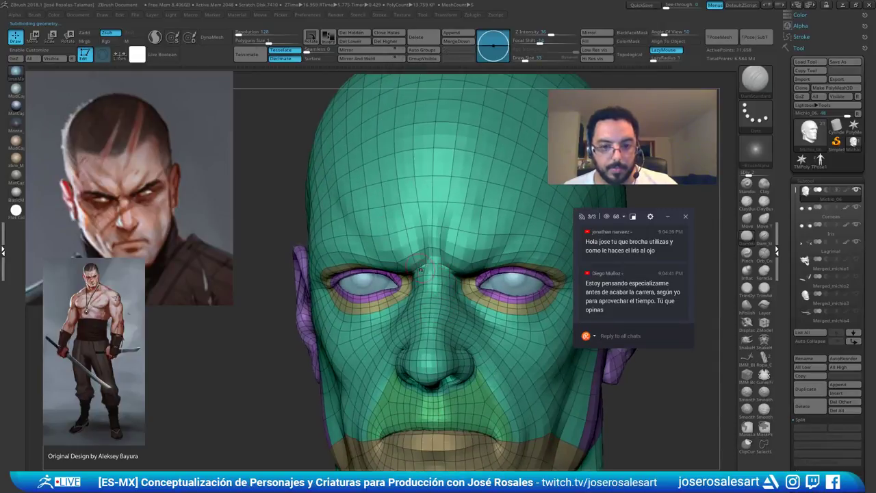
Smooth the frown area, check it with the wireframe toggled, and raise the head to subdivision level 3
{"action": "right_click_drag", "start_coordinate": [427, 240], "coordinate": [420, 235]}
{"action": "right_click_drag", "start_coordinate": [439, 172], "coordinate": [446, 202], "text": "ctrl"}
{"action": "key", "text": "shift+f"}
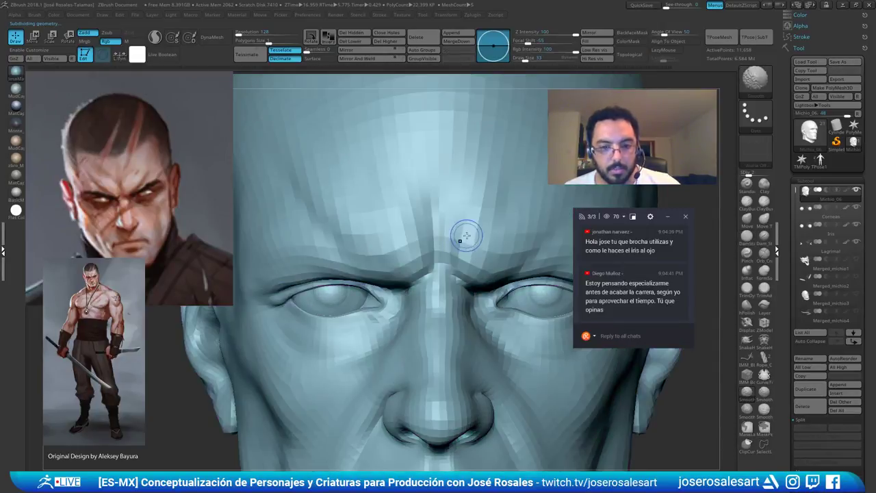
{"action": "key", "text": "shift+f"}
{"action": "right_click_drag", "start_coordinate": [452, 237], "coordinate": [434, 206]}
{"action": "key", "text": "g"}
{"action": "left_click", "coordinate": [445, 273]}
{"action": "key", "text": "shift+f"}
{"action": "mouse_move", "coordinate": [434, 205]}
{"action": "right_mouse_down", "text": "alt"}
{"action": "mouse_move", "coordinate": [415, 189]}
{"action": "mouse_move", "coordinate": [431, 196]}
{"action": "right_mouse_up", "text": "alt"}
{"action": "key", "text": "d"}
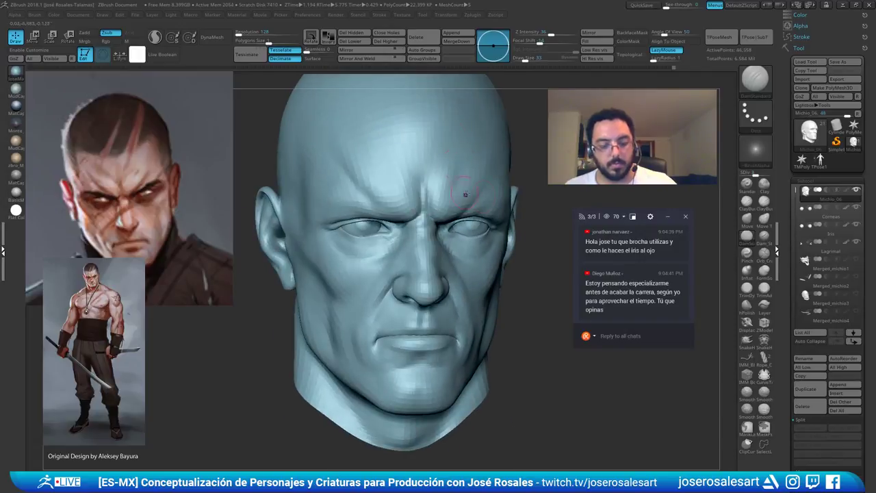
Raise the head to subdivision level 5 and examine the brow, eyes and frown from front and three-quarter views
{"action": "key", "text": "d"}
{"action": "mouse_move", "coordinate": [373, 209]}
{"action": "right_mouse_down", "text": "shift"}
{"action": "mouse_move", "coordinate": [380, 196]}
{"action": "mouse_move", "coordinate": [377, 216]}
{"action": "right_mouse_up", "text": "shift"}
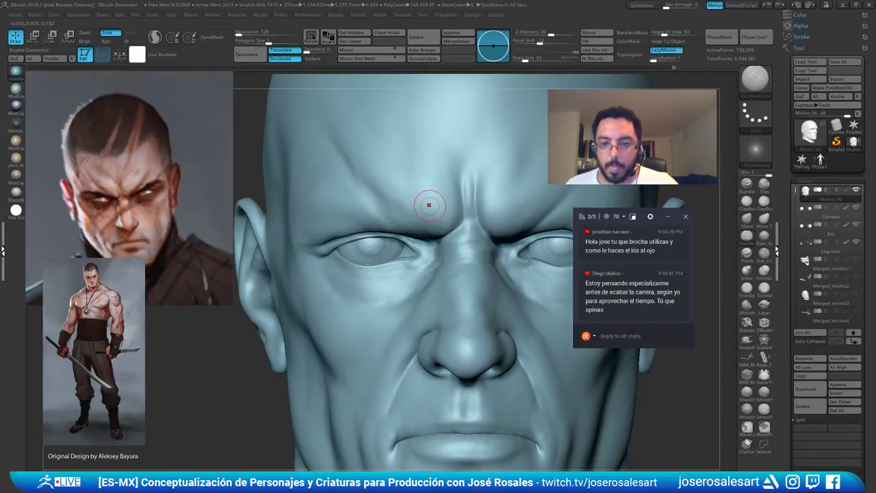
{"action": "right_click_drag", "start_coordinate": [361, 158], "coordinate": [305, 136]}
{"action": "right_click_drag", "start_coordinate": [327, 239], "coordinate": [338, 265]}
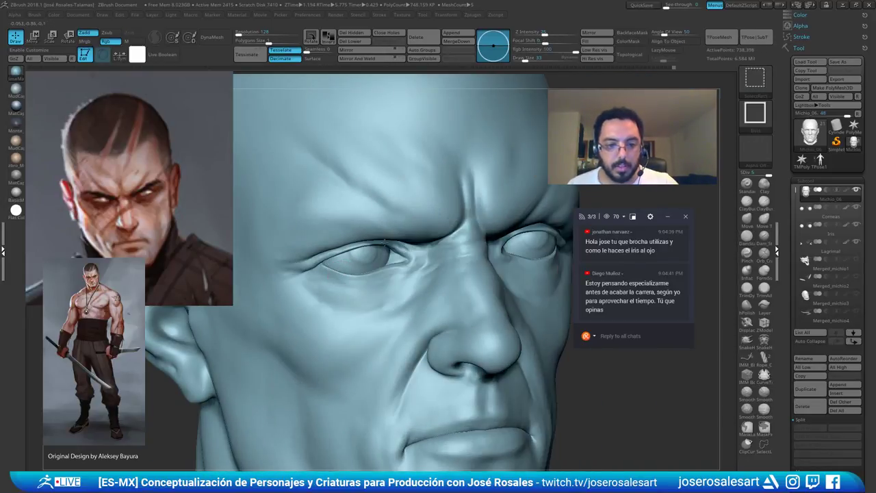
{"action": "key", "text": "ctrl+shift+z"}
{"action": "right_click_drag", "start_coordinate": [425, 225], "coordinate": [421, 230], "text": "ctrl"}
{"action": "right_click_drag", "start_coordinate": [420, 230], "coordinate": [419, 232], "text": "shift"}
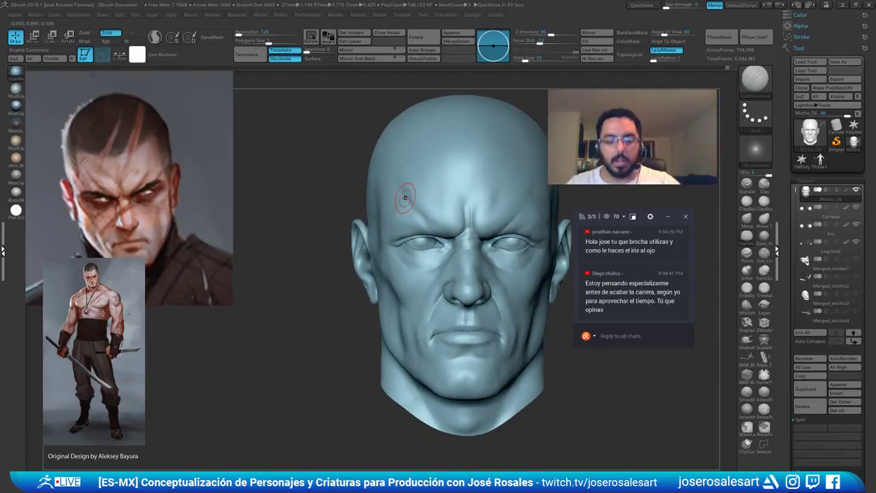
{"action": "right_click_drag", "start_coordinate": [405, 194], "coordinate": [412, 220], "text": "alt"}
{"action": "mouse_move", "coordinate": [483, 252]}
{"action": "right_mouse_down", "text": "alt"}
{"action": "mouse_move", "coordinate": [397, 235]}
{"action": "mouse_move", "coordinate": [387, 207]}
{"action": "right_mouse_up", "text": "alt"}
Show the wireframe and lower the head to subdivision level 1
{"action": "key", "text": "shift+f"}
{"action": "key", "text": "shift+f"}
{"action": "key", "text": "shift+f"}
{"action": "key", "text": "shift+f"}
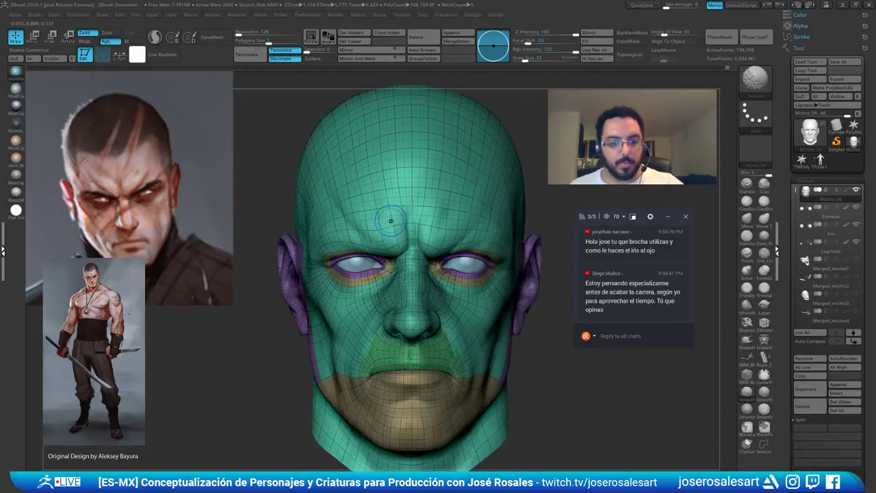
{"action": "key", "text": "shift+d"}
{"action": "key", "text": "shift+d"}
{"action": "key", "text": "shift+d"}
{"action": "key", "text": "shift+d"}
{"action": "key", "text": "shift+f"}
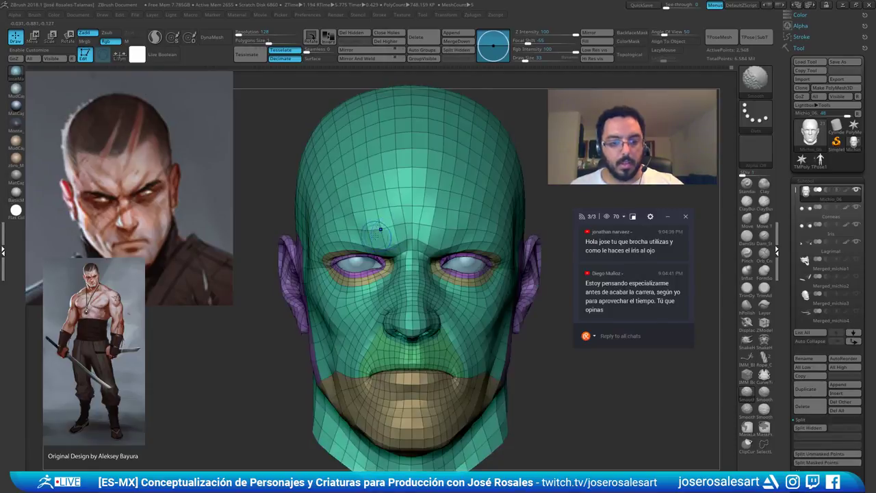
Reshape the brow ridge above the eyes with the Move brush, adjusting the brush size between areas
{"action": "key", "text": "b"}
{"action": "key", "text": "m"}
{"action": "key", "text": "v"}
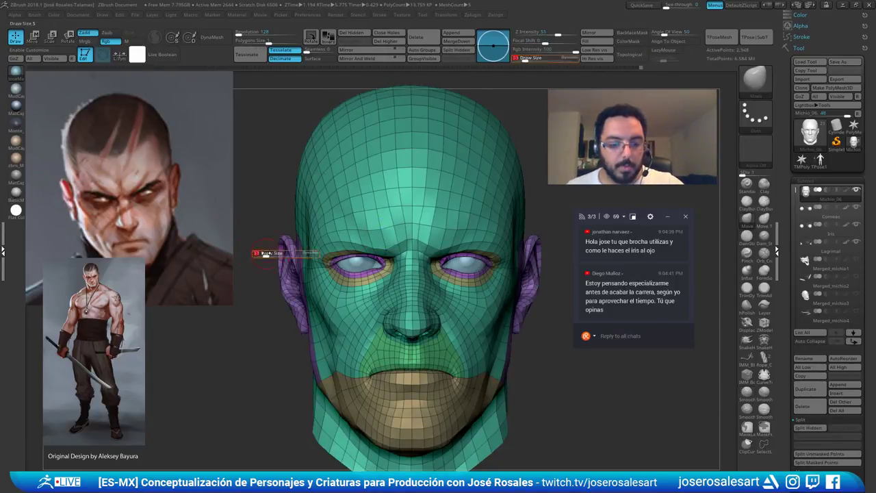
{"action": "mouse_move", "coordinate": [396, 243]}
{"action": "right_mouse_down", "text": "alt"}
{"action": "mouse_move", "coordinate": [354, 230]}
{"action": "mouse_move", "coordinate": [326, 243]}
{"action": "mouse_move", "coordinate": [339, 243]}
{"action": "right_mouse_up", "text": "alt"}
{"action": "mouse_move", "coordinate": [339, 243]}
{"action": "right_mouse_down"}
{"action": "mouse_move", "coordinate": [424, 229]}
{"action": "mouse_move", "coordinate": [386, 224]}
{"action": "mouse_move", "coordinate": [446, 223]}
{"action": "right_mouse_up"}
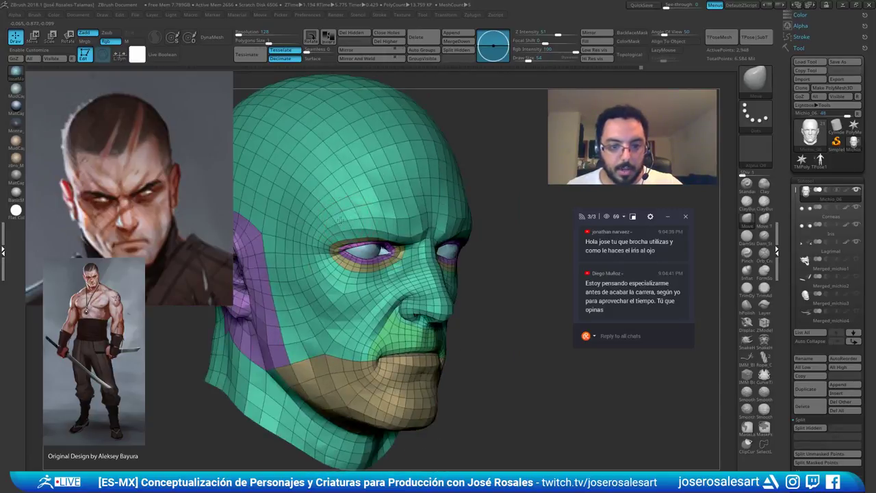
{"action": "key", "text": "bracketright"}
{"action": "key", "text": "bracketright"}
{"action": "key", "text": "bracketright"}
{"action": "left_click_drag", "start_coordinate": [346, 219], "coordinate": [349, 215]}
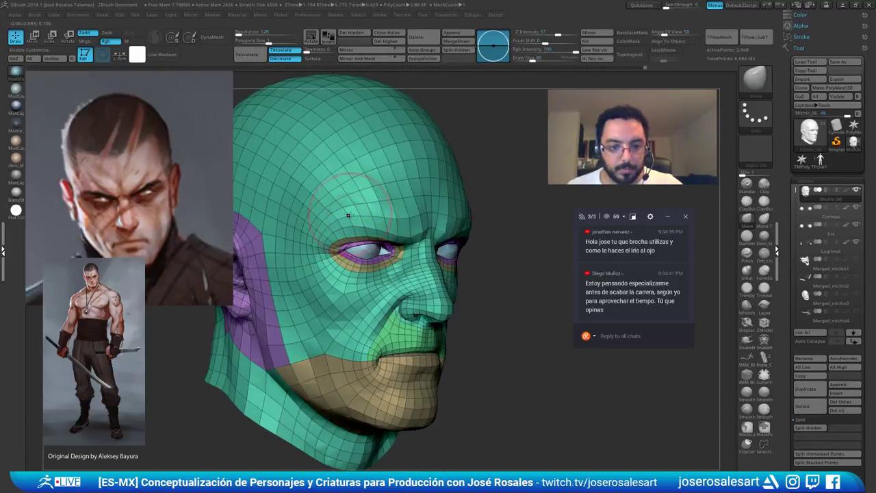
{"action": "right_click_drag", "start_coordinate": [377, 211], "coordinate": [320, 208]}
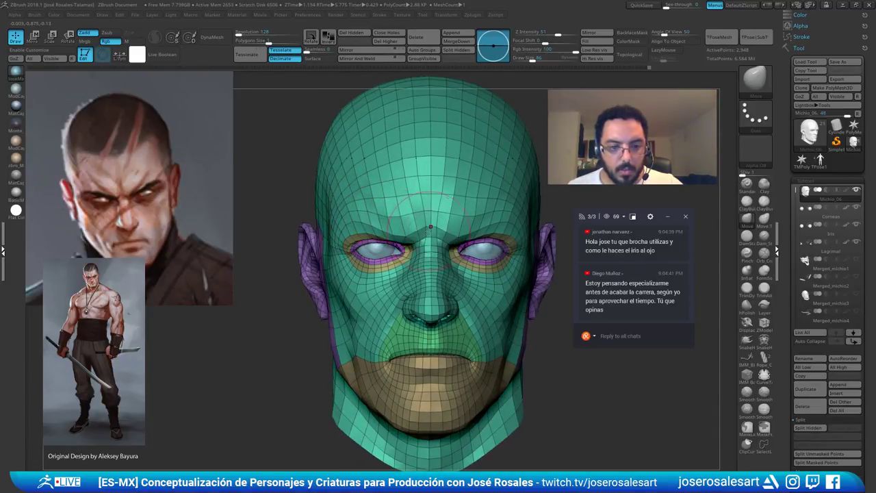
{"action": "key", "text": "bracketleft"}
{"action": "key", "text": "bracketleft"}
{"action": "key", "text": "bracketleft"}
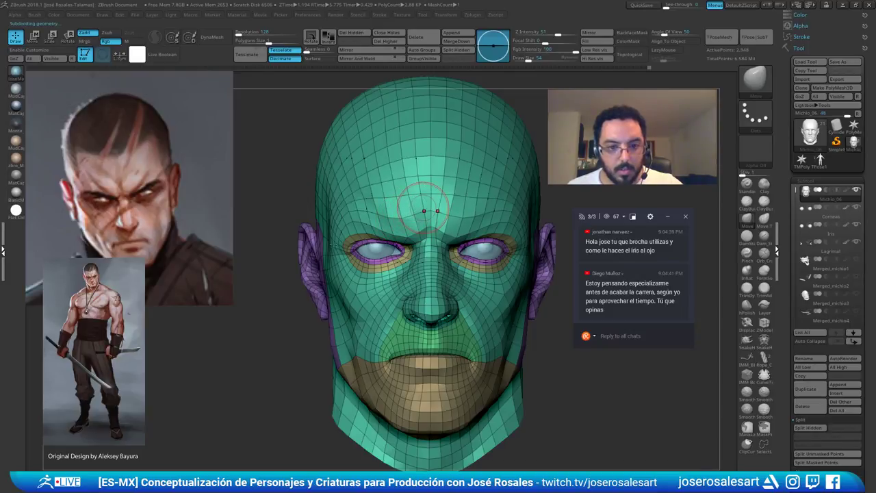
Hide the wireframe, raise the head to subdivision level 3, and nudge the inner brow with the Move brush
{"action": "key", "text": "ctrl+d"}
{"action": "right_click_drag", "start_coordinate": [329, 223], "coordinate": [385, 211]}
{"action": "key", "text": "shift+f"}
{"action": "key", "text": "d"}
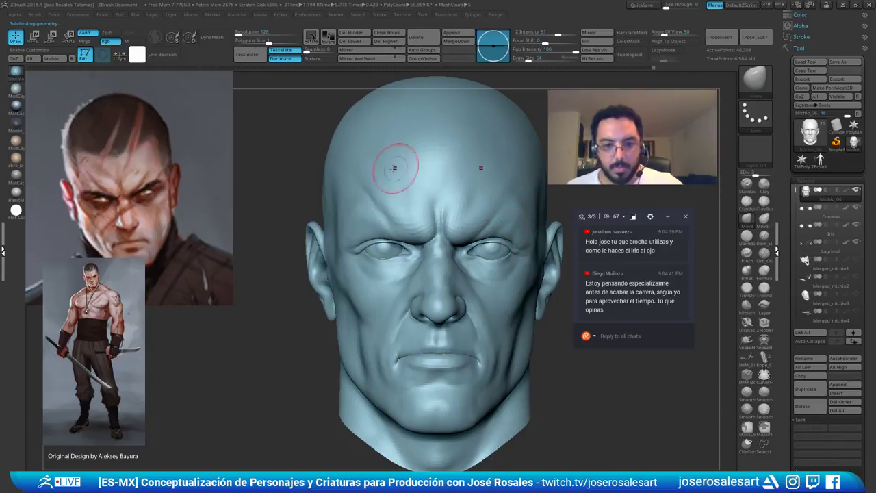
{"action": "key", "text": "["}
{"action": "left_click_drag", "start_coordinate": [421, 239], "coordinate": [419, 242]}
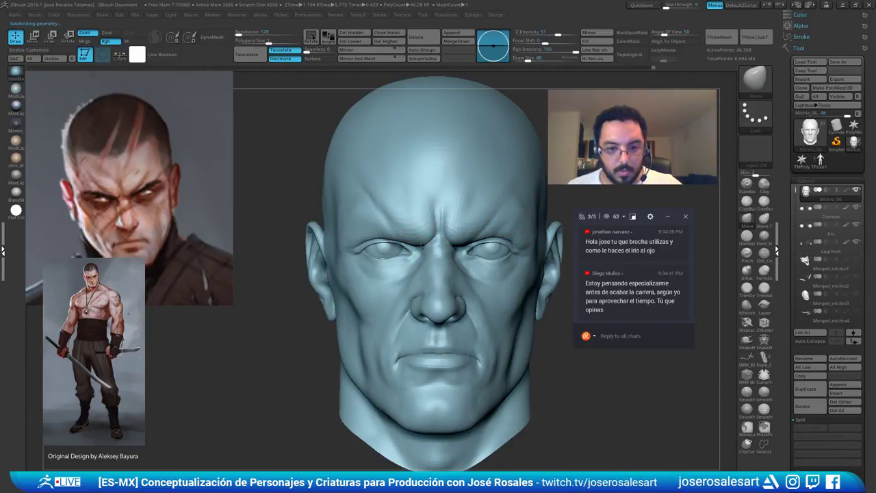
{"action": "right_click_drag", "start_coordinate": [434, 235], "coordinate": [403, 241]}
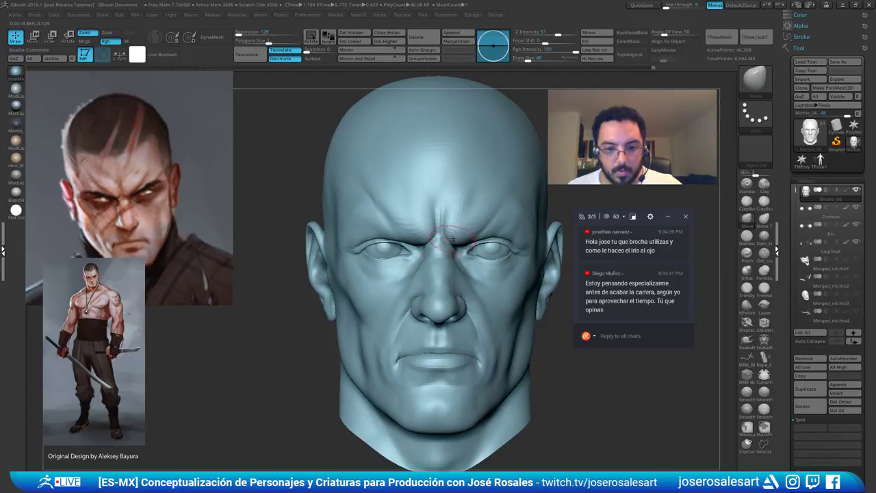
Carve diagonal creases rising from the eyebrows onto the forehead with DamStandard and smooth the surrounding surface
{"action": "right_click_drag", "start_coordinate": [489, 243], "coordinate": [440, 236], "text": "alt"}
{"action": "right_click_drag", "start_coordinate": [430, 190], "coordinate": [343, 179], "text": "ctrl"}
{"action": "right_click_drag", "start_coordinate": [397, 171], "coordinate": [433, 175], "text": "alt"}
{"action": "mouse_move", "coordinate": [432, 176]}
{"action": "right_mouse_down", "text": "ctrl"}
{"action": "mouse_move", "coordinate": [458, 188]}
{"action": "mouse_move", "coordinate": [482, 180]}
{"action": "right_mouse_up", "text": "ctrl"}
{"action": "key", "text": "b"}
{"action": "key", "text": "d"}
{"action": "key", "text": "s"}
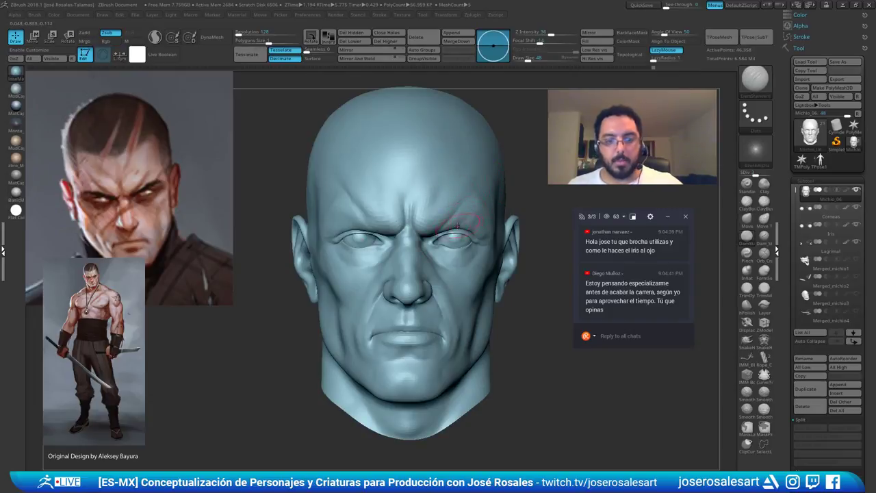
{"action": "left_click_drag", "start_coordinate": [448, 220], "coordinate": [483, 172]}
{"action": "left_click_drag", "start_coordinate": [377, 230], "coordinate": [343, 178]}
{"action": "left_click_drag", "start_coordinate": [452, 211], "coordinate": [498, 144], "text": "shift"}
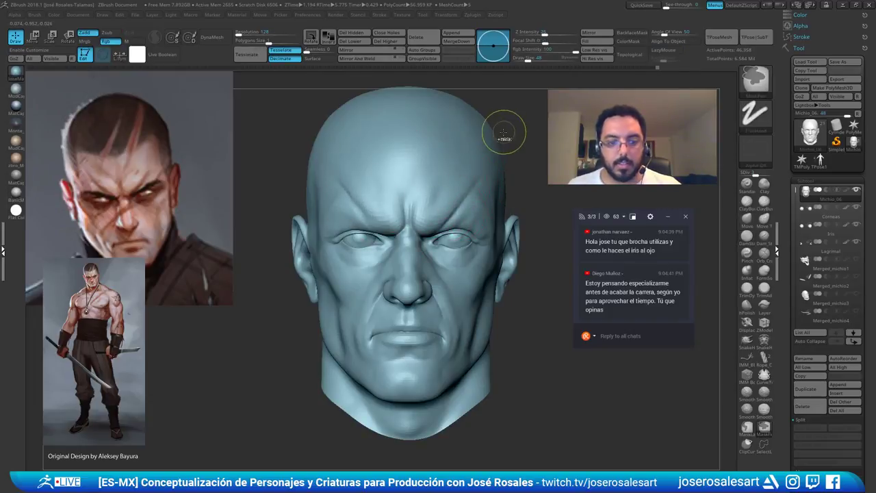
Set the brush size to 23 and mask an eyebrow shape along the character's left brow ridge
{"action": "right_click_drag", "start_coordinate": [438, 211], "coordinate": [433, 201], "text": "alt"}
{"action": "key", "text": "s"}
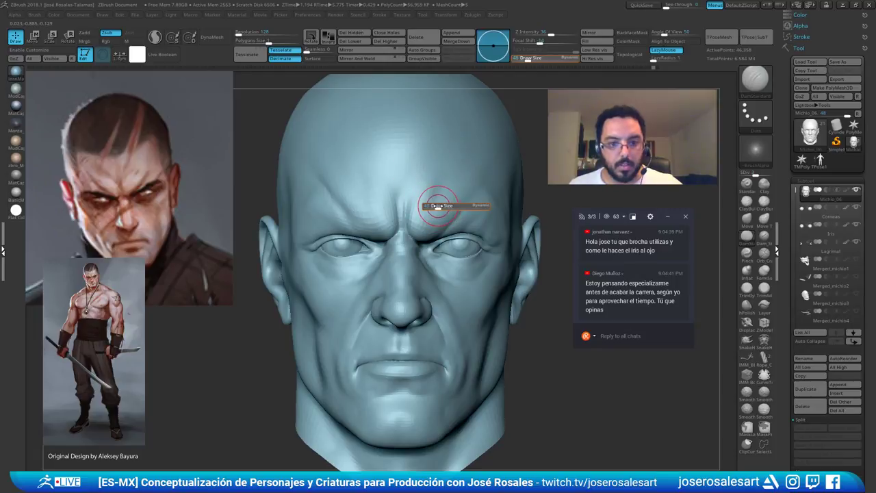
{"action": "left_click_drag", "start_coordinate": [439, 206], "coordinate": [436, 207]}
{"action": "key", "text": "s"}
{"action": "mouse_move", "coordinate": [436, 236]}
{"action": "left_mouse_down"}
{"action": "mouse_move", "coordinate": [446, 233]}
{"action": "mouse_move", "coordinate": [434, 233]}
{"action": "left_mouse_up"}
{"action": "key", "text": "s"}
{"action": "key", "text": "s"}
{"action": "right_click_drag", "start_coordinate": [434, 232], "coordinate": [386, 226]}
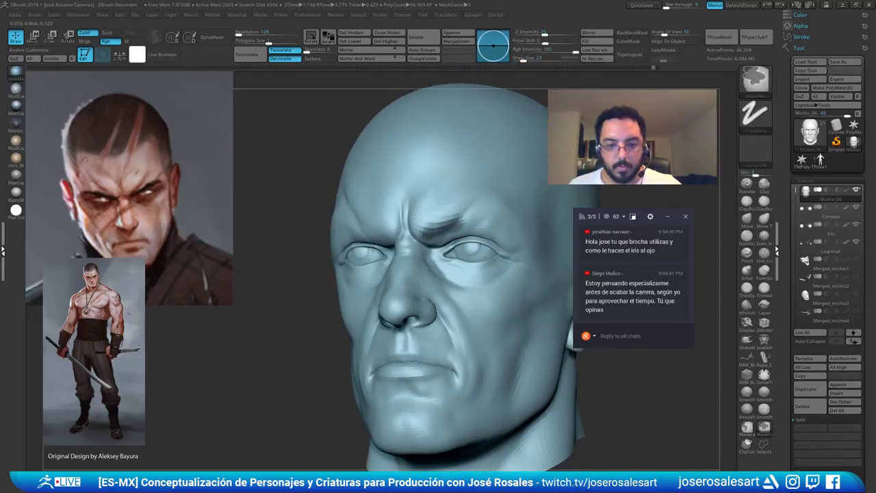
{"action": "left_click_drag", "start_coordinate": [434, 231], "coordinate": [491, 214], "text": "ctrl"}
{"action": "right_click_drag", "start_coordinate": [491, 214], "coordinate": [528, 228]}
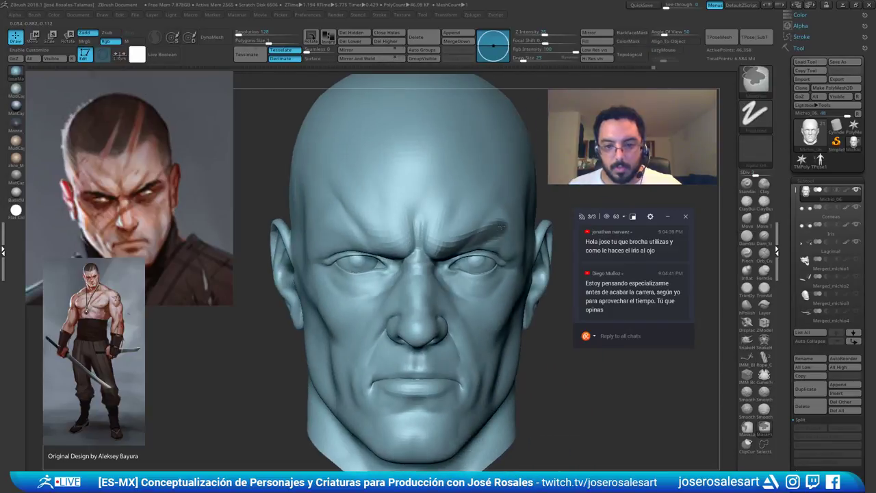
{"action": "right_click_drag", "start_coordinate": [437, 245], "coordinate": [468, 226]}
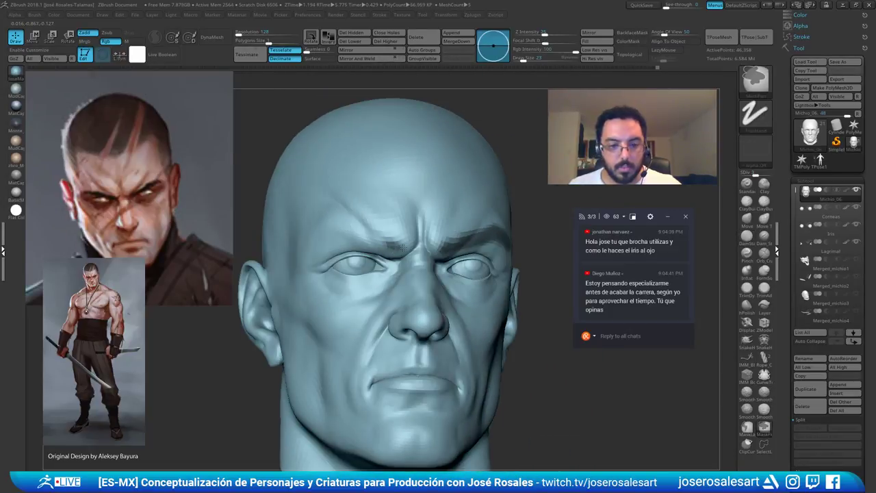
Mask a matching eyebrow over the opposite brow, check the expression from a distance, and clear the mask
{"action": "left_click_drag", "start_coordinate": [403, 247], "coordinate": [348, 238], "text": "ctrl"}
{"action": "right_click_drag", "start_coordinate": [315, 237], "coordinate": [351, 234]}
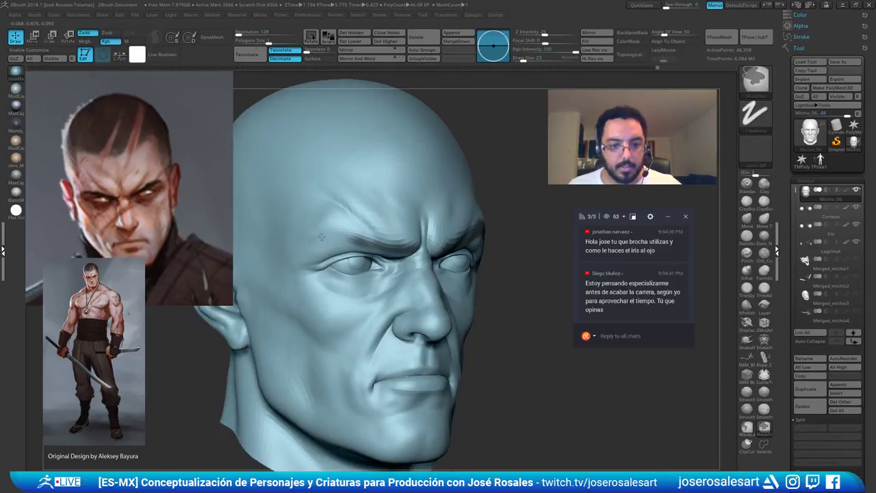
{"action": "left_click_drag", "start_coordinate": [335, 237], "coordinate": [332, 239], "text": "ctrl"}
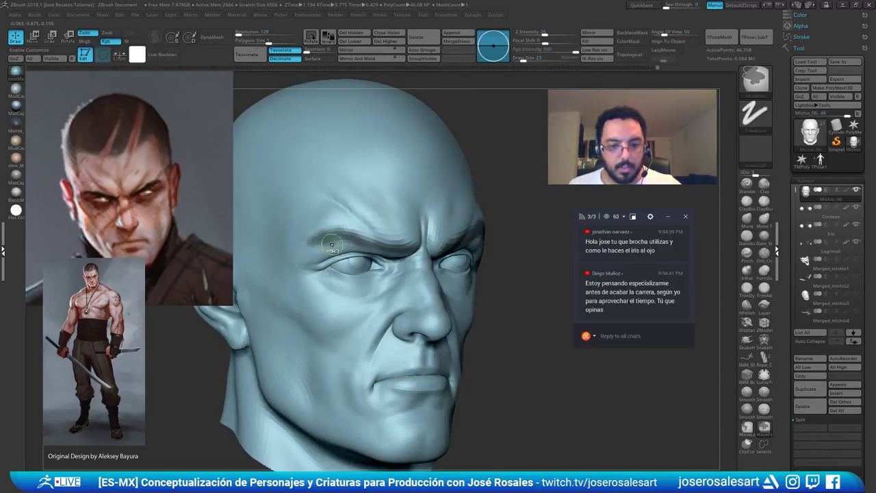
{"action": "right_click_drag", "start_coordinate": [335, 236], "coordinate": [503, 182]}
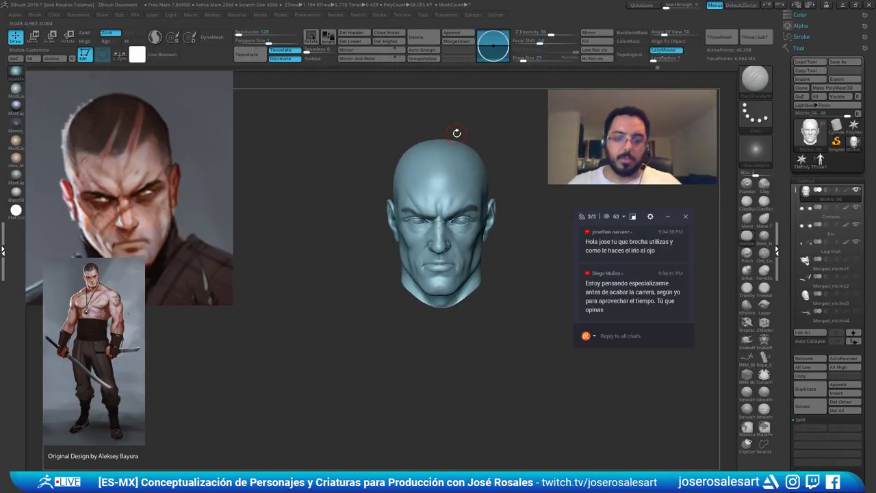
{"action": "left_click_drag", "start_coordinate": [326, 282], "coordinate": [338, 301], "text": "ctrl"}
{"action": "right_click_drag", "start_coordinate": [404, 211], "coordinate": [430, 243], "text": "ctrl"}
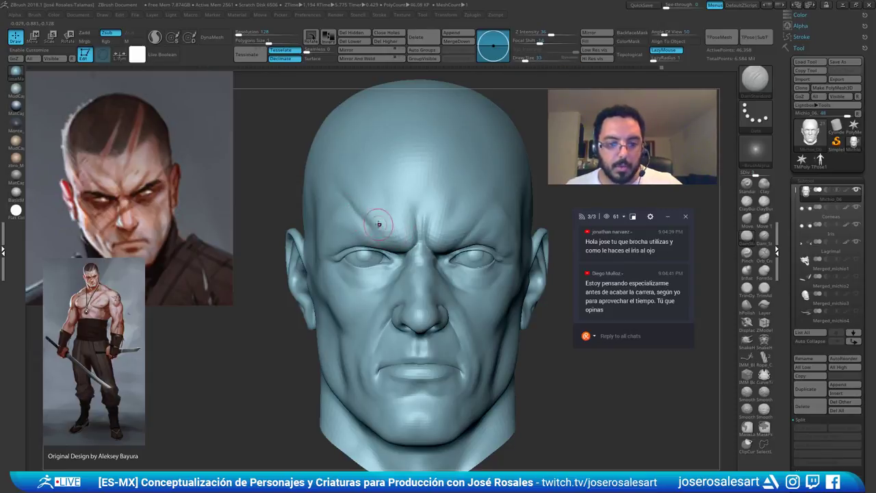
Build up the inner brow folds with ClayBuildup at brush size 42 and smooth the forehead above them
{"action": "key", "text": "b"}
{"action": "key", "text": "c"}
{"action": "key", "text": "b"}
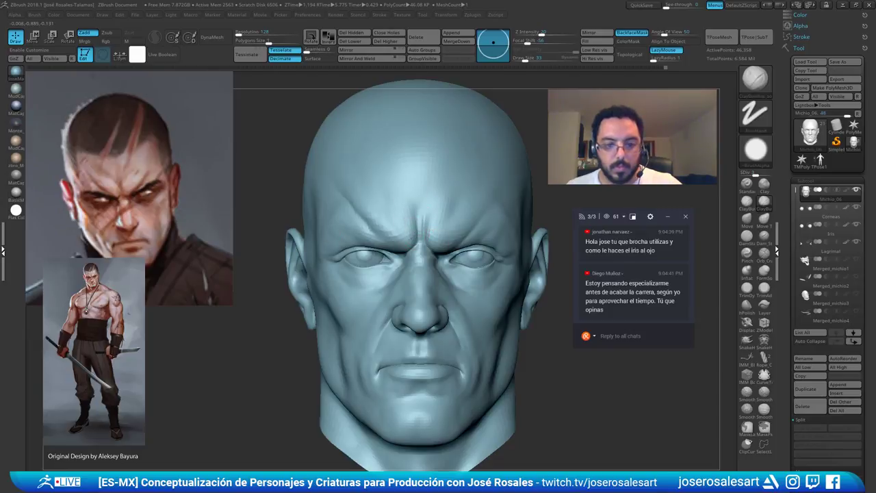
{"action": "left_click_drag", "start_coordinate": [404, 217], "coordinate": [404, 216]}
{"action": "right_click_drag", "start_coordinate": [405, 215], "coordinate": [402, 232]}
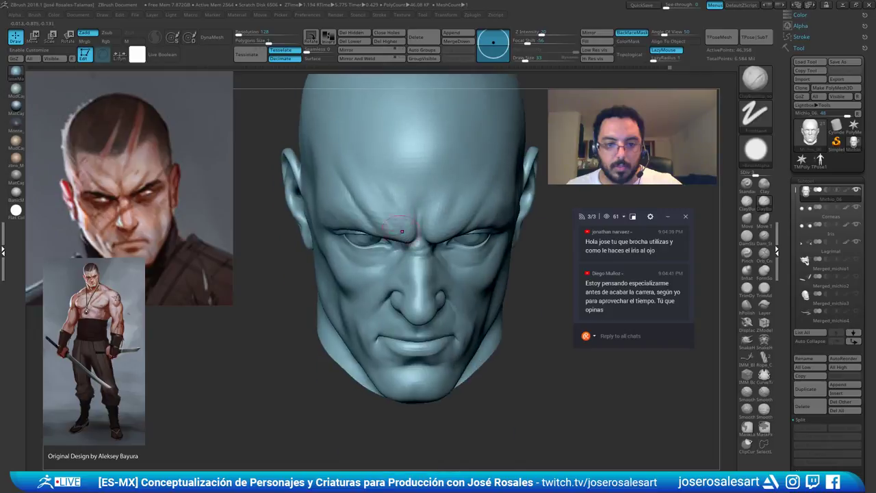
{"action": "key", "text": "bracketright"}
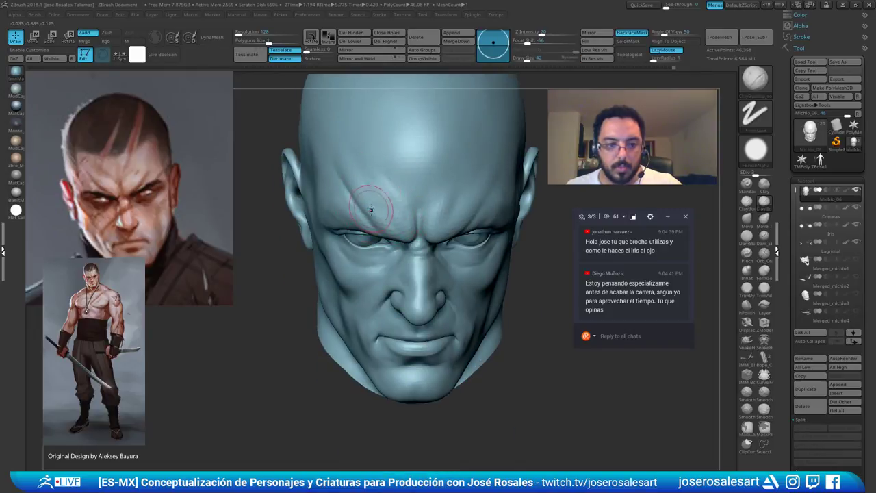
{"action": "right_click_drag", "start_coordinate": [371, 209], "coordinate": [363, 196]}
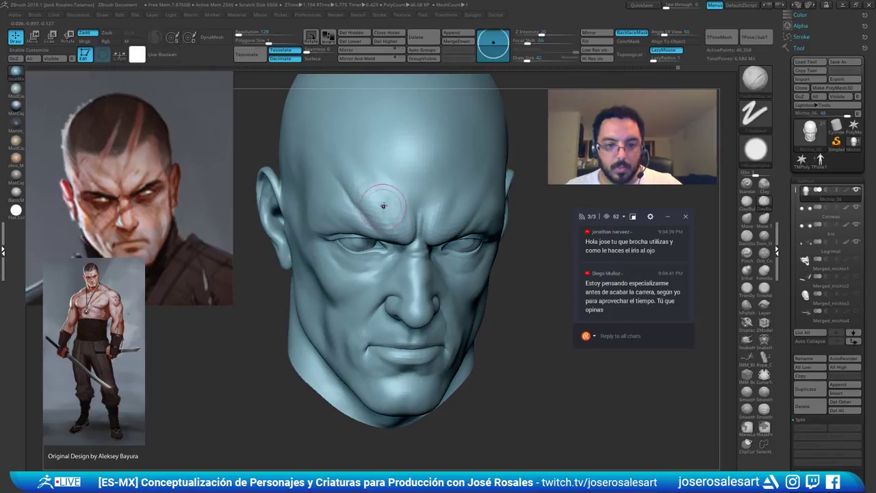
{"action": "right_click_drag", "start_coordinate": [386, 191], "coordinate": [406, 214], "text": "shift"}
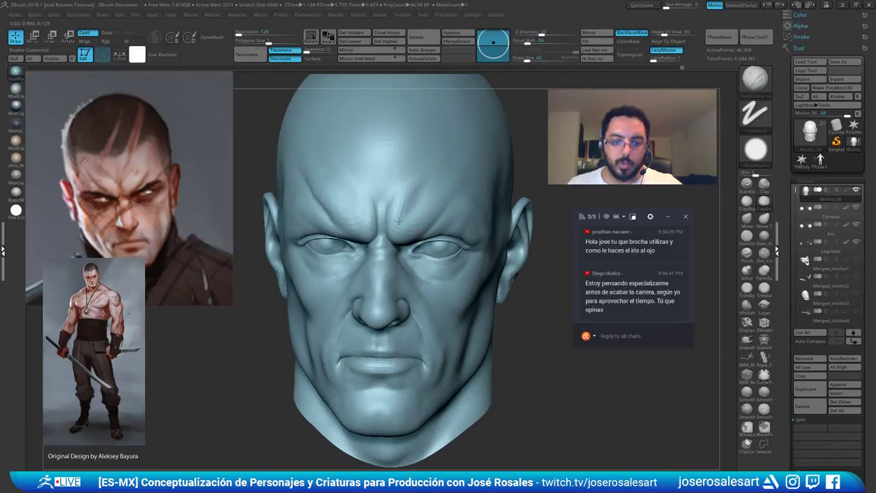
{"action": "right_click_drag", "start_coordinate": [408, 240], "coordinate": [418, 182]}
{"action": "left_click_drag", "start_coordinate": [419, 182], "coordinate": [415, 198], "text": "shift"}
{"action": "mouse_move", "coordinate": [415, 197]}
{"action": "right_mouse_down"}
{"action": "mouse_move", "coordinate": [404, 206]}
{"action": "mouse_move", "coordinate": [411, 154]}
{"action": "mouse_move", "coordinate": [418, 192]}
{"action": "mouse_move", "coordinate": [431, 161]}
{"action": "mouse_move", "coordinate": [445, 187]}
{"action": "right_mouse_up"}
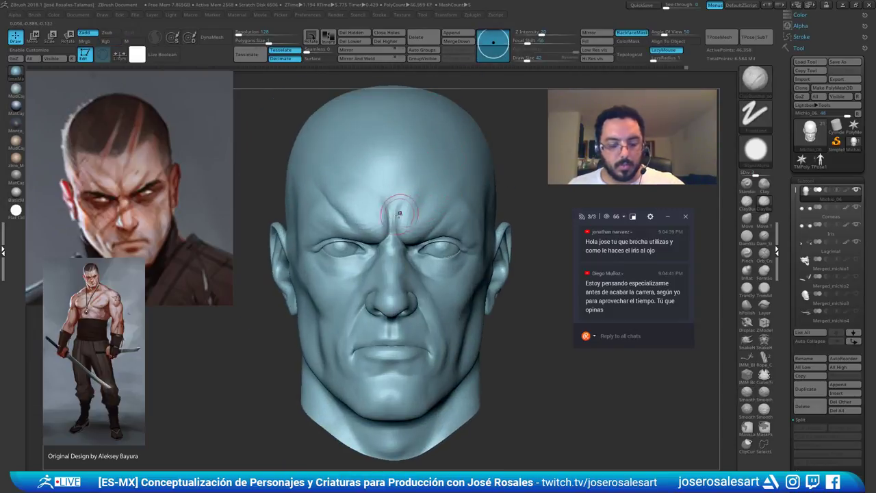
Carve the frown crease between the eyebrows up onto the forehead with DamStandard and soften its upper end
{"action": "key", "text": "b"}
{"action": "key", "text": "d"}
{"action": "key", "text": "s"}
{"action": "right_click_drag", "start_coordinate": [400, 214], "coordinate": [393, 237]}
{"action": "left_click_drag", "start_coordinate": [404, 200], "coordinate": [397, 217]}
{"action": "right_click_drag", "start_coordinate": [404, 214], "coordinate": [439, 178]}
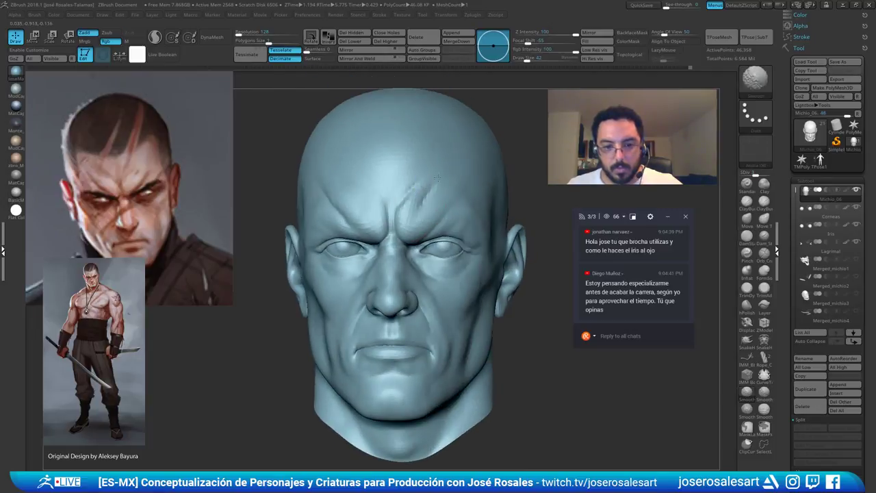
{"action": "right_click_drag", "start_coordinate": [414, 205], "coordinate": [448, 160]}
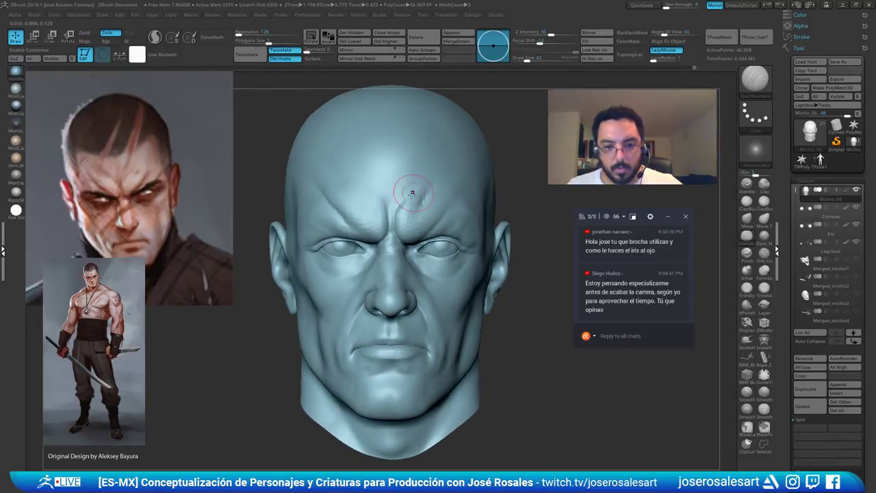
{"action": "left_click_drag", "start_coordinate": [426, 184], "coordinate": [411, 203], "text": "shift"}
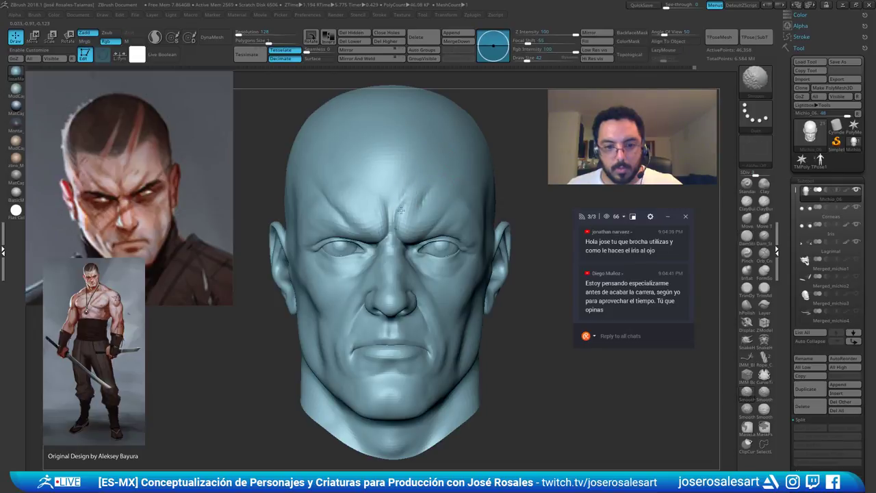
Smooth the fold beside the frown crease and blend it into the forehead
{"action": "mouse_move", "coordinate": [424, 206]}
{"action": "right_mouse_down", "text": "ctrl"}
{"action": "mouse_move", "coordinate": [431, 172]}
{"action": "mouse_move", "coordinate": [414, 210]}
{"action": "mouse_move", "coordinate": [452, 158]}
{"action": "mouse_move", "coordinate": [438, 154]}
{"action": "right_mouse_up", "text": "ctrl"}
{"action": "right_click_drag", "start_coordinate": [439, 155], "coordinate": [431, 197], "text": "ctrl"}
{"action": "left_click_drag", "start_coordinate": [431, 196], "coordinate": [414, 196], "text": "shift"}
{"action": "right_click_drag", "start_coordinate": [441, 191], "coordinate": [433, 224]}
{"action": "left_click_drag", "start_coordinate": [434, 195], "coordinate": [429, 154], "text": "shift"}
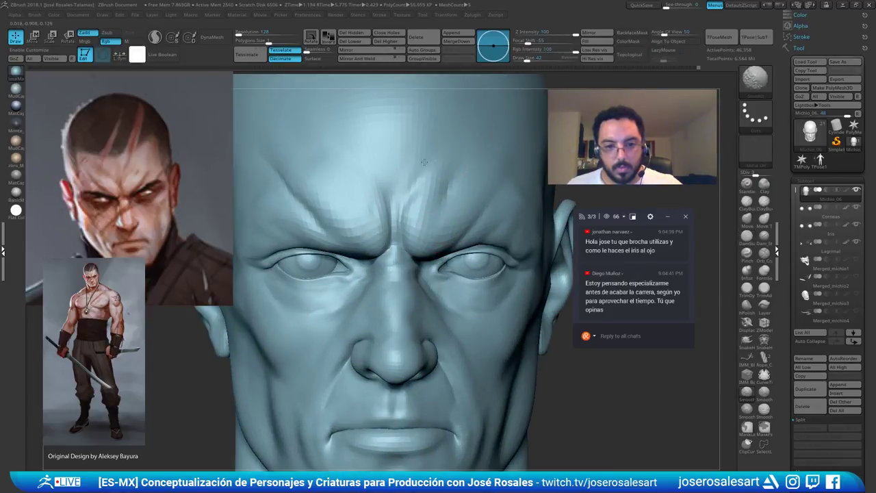
Refine the frown folds with ClayBuildup and DamStandard, reducing the brush size to 33
{"action": "mouse_move", "coordinate": [431, 171]}
{"action": "right_mouse_down", "text": "ctrl"}
{"action": "mouse_move", "coordinate": [450, 137]}
{"action": "mouse_move", "coordinate": [442, 113]}
{"action": "mouse_move", "coordinate": [429, 157]}
{"action": "mouse_move", "coordinate": [458, 205]}
{"action": "mouse_move", "coordinate": [443, 182]}
{"action": "mouse_move", "coordinate": [452, 130]}
{"action": "mouse_move", "coordinate": [472, 152]}
{"action": "right_mouse_up", "text": "ctrl"}
{"action": "key", "text": "b"}
{"action": "key", "text": "c"}
{"action": "key", "text": "b"}
{"action": "key", "text": "b"}
{"action": "key", "text": "d"}
{"action": "key", "text": "s"}
{"action": "key", "text": "["}
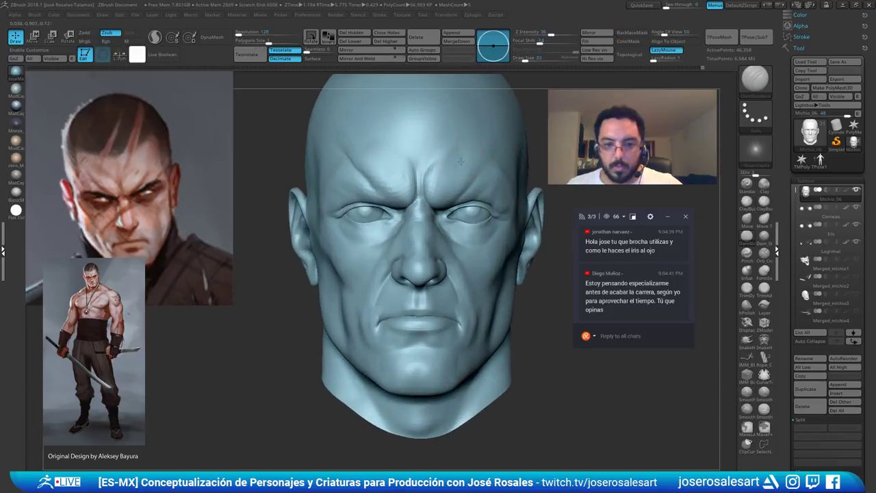
Add subtle volume to the forehead above the character's left brow with the Standard brush
{"action": "key", "text": "b"}
{"action": "key", "text": "s"}
{"action": "key", "text": "t"}
{"action": "mouse_move", "coordinate": [470, 148]}
{"action": "left_mouse_down"}
{"action": "mouse_move", "coordinate": [454, 173]}
{"action": "mouse_move", "coordinate": [470, 143]}
{"action": "left_mouse_up"}
{"action": "mouse_move", "coordinate": [473, 168]}
{"action": "right_mouse_down", "text": "ctrl"}
{"action": "mouse_move", "coordinate": [475, 131]}
{"action": "mouse_move", "coordinate": [472, 194]}
{"action": "mouse_move", "coordinate": [472, 141]}
{"action": "mouse_move", "coordinate": [445, 145]}
{"action": "mouse_move", "coordinate": [426, 165]}
{"action": "right_mouse_up", "text": "ctrl"}
{"action": "right_click_drag", "start_coordinate": [426, 206], "coordinate": [435, 297], "text": "ctrl"}
{"action": "right_click_drag", "start_coordinate": [361, 146], "coordinate": [349, 201], "text": "alt"}
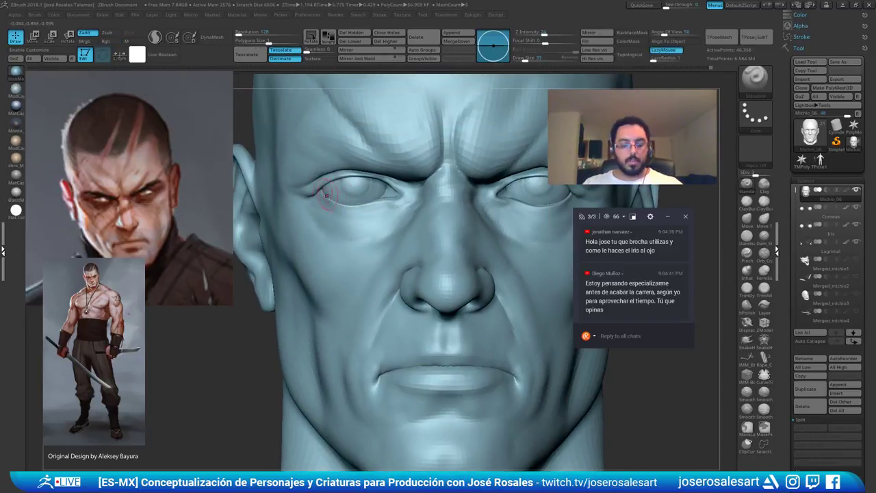
Isolate the eyelid rims of the head mesh by hiding its other polygroups
{"action": "left_click", "coordinate": [237, 323], "text": "ctrl+shift"}
{"action": "left_click", "coordinate": [317, 201], "text": "ctrl+shift"}
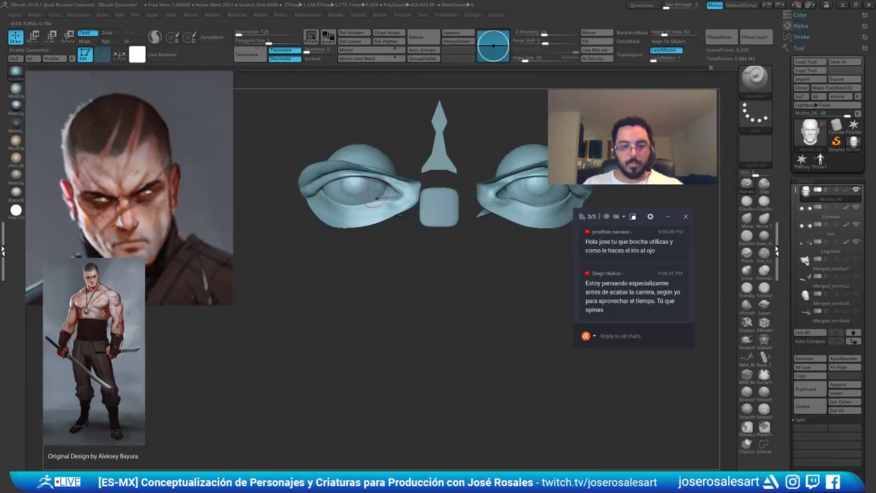
{"action": "key", "text": "ctrl+z"}
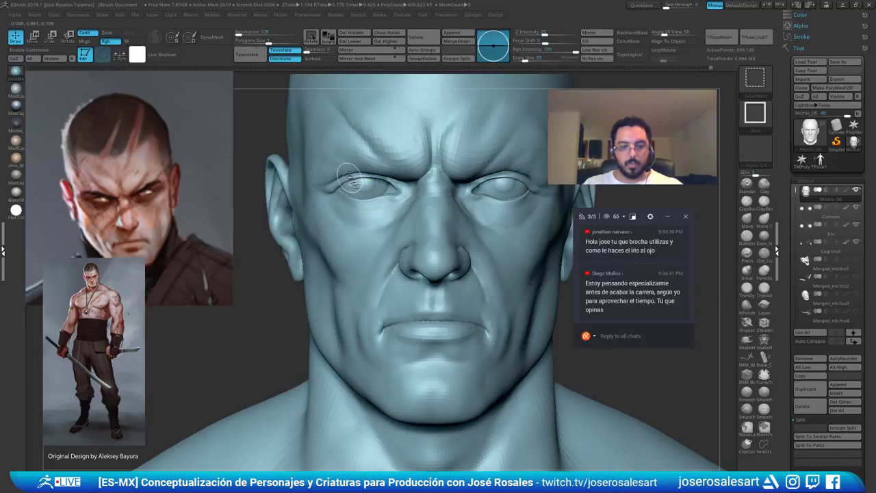
{"action": "left_click", "coordinate": [350, 183], "text": "ctrl+shift"}
{"action": "left_click_drag", "start_coordinate": [566, 137], "coordinate": [291, 270], "text": "ctrl"}
{"action": "right_click_drag", "start_coordinate": [302, 250], "coordinate": [505, 225]}
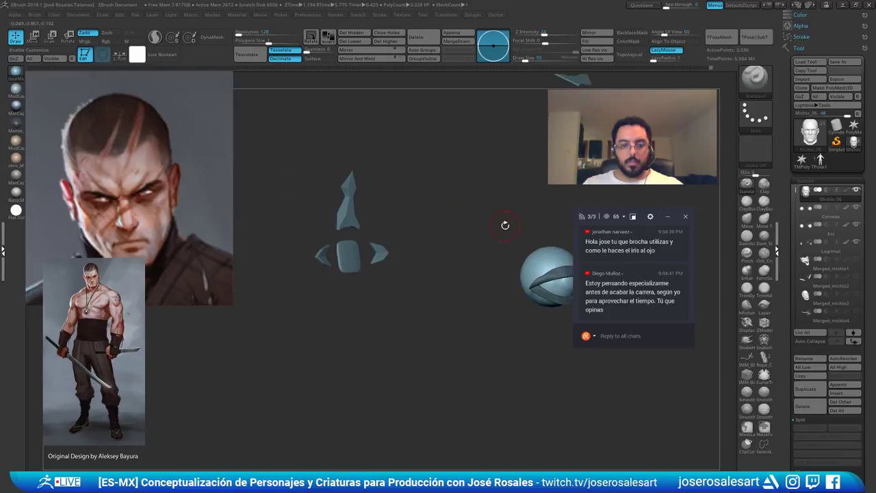
Hide the Merged_michio7 pieces that obstruct the isolated eyelids and make the Corneas subtool active
{"action": "left_click", "coordinate": [375, 251], "text": "alt"}
{"action": "left_click", "coordinate": [857, 190]}
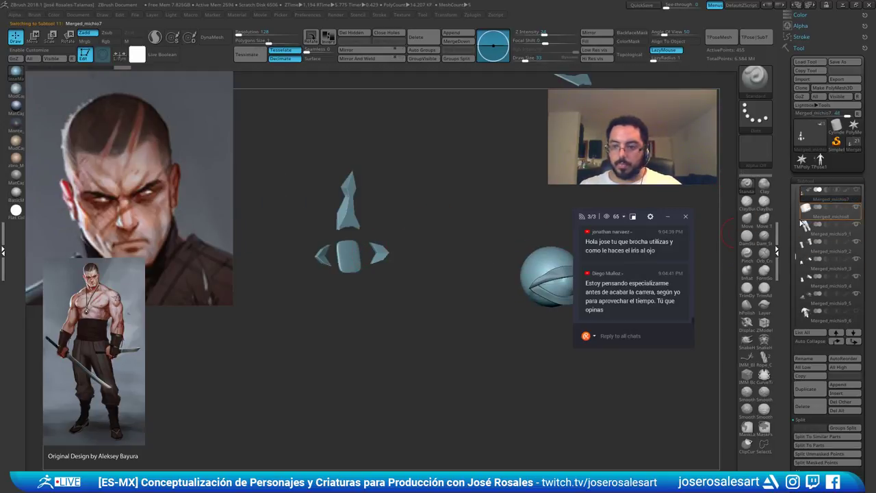
{"action": "left_click", "coordinate": [553, 284], "text": "alt"}
{"action": "right_click_drag", "start_coordinate": [548, 277], "coordinate": [420, 232]}
{"action": "mouse_move", "coordinate": [420, 231]}
{"action": "right_mouse_down", "text": "alt"}
{"action": "mouse_move", "coordinate": [495, 210]}
{"action": "mouse_move", "coordinate": [475, 284]}
{"action": "mouse_move", "coordinate": [432, 259]}
{"action": "right_mouse_up", "text": "alt"}
{"action": "right_click_drag", "start_coordinate": [484, 269], "coordinate": [503, 233], "text": "ctrl"}
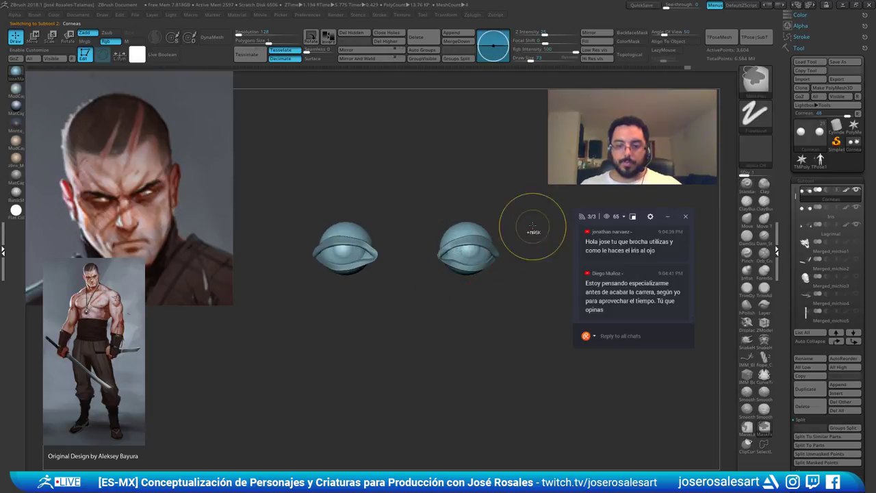
Mask the isolated eyelid rims on Michio_06 and show the whole figure again
{"action": "left_click_drag", "start_coordinate": [534, 211], "coordinate": [291, 342], "text": "ctrl"}
{"action": "key", "text": "ctrl+w"}
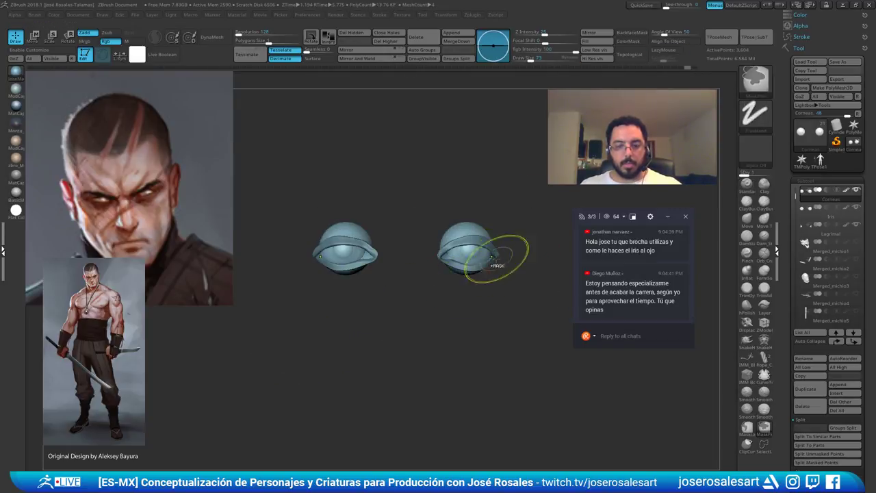
{"action": "left_click", "coordinate": [483, 265], "text": "alt"}
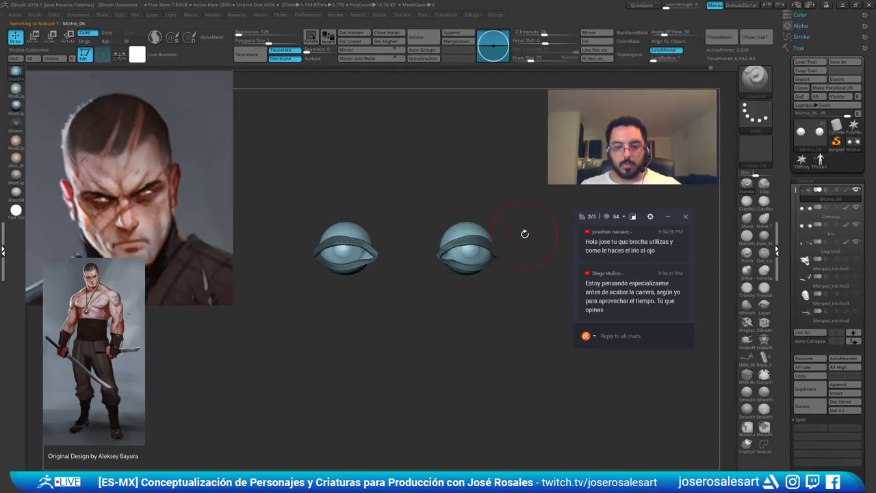
{"action": "right_click_drag", "start_coordinate": [506, 241], "coordinate": [525, 300], "text": "ctrl"}
{"action": "mouse_move", "coordinate": [526, 300]}
{"action": "right_mouse_down"}
{"action": "mouse_move", "coordinate": [590, 302]}
{"action": "mouse_move", "coordinate": [552, 304]}
{"action": "mouse_move", "coordinate": [411, 218]}
{"action": "mouse_move", "coordinate": [349, 214]}
{"action": "mouse_move", "coordinate": [404, 218]}
{"action": "mouse_move", "coordinate": [401, 188]}
{"action": "mouse_move", "coordinate": [390, 223]}
{"action": "mouse_move", "coordinate": [343, 219]}
{"action": "right_mouse_up"}
{"action": "left_click", "coordinate": [552, 304], "text": "ctrl+shift"}
Smooth the skin above the character's right eye and adjust the upper eyelid fold with the Move brush
{"action": "key", "text": "2"}
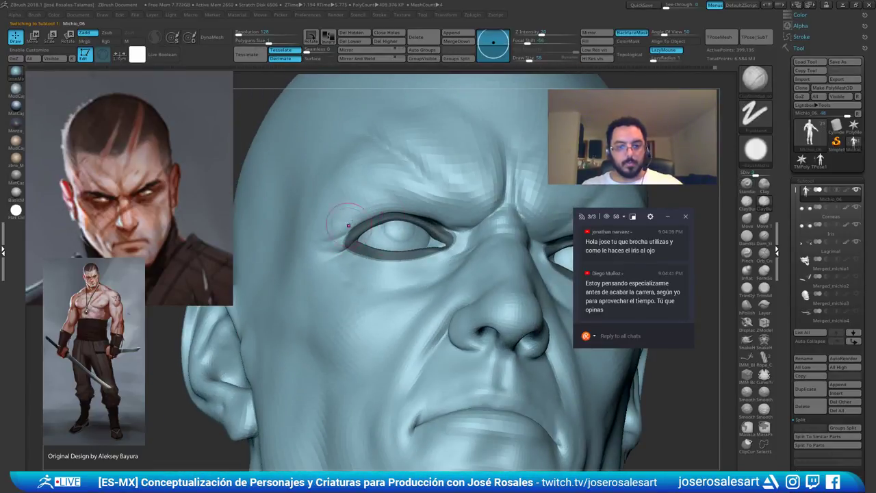
{"action": "left_click_drag", "start_coordinate": [368, 209], "coordinate": [397, 206], "text": "shift"}
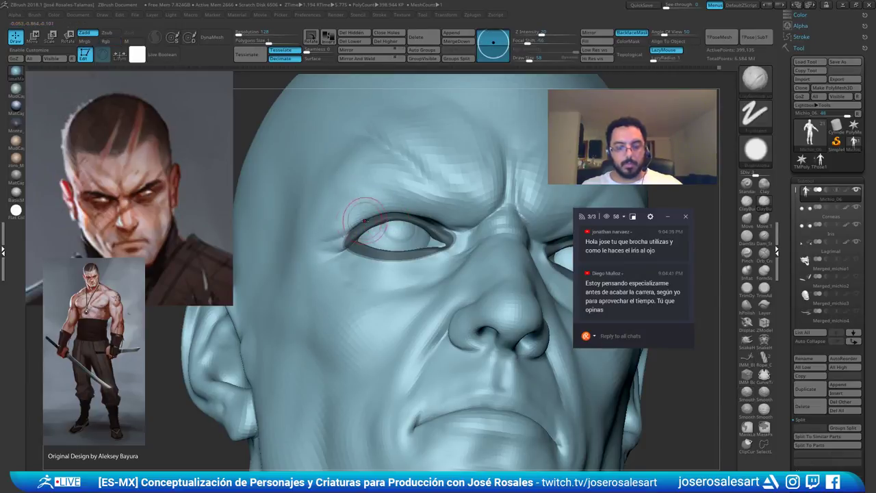
{"action": "mouse_move", "coordinate": [411, 205]}
{"action": "right_mouse_down"}
{"action": "mouse_move", "coordinate": [373, 228]}
{"action": "mouse_move", "coordinate": [348, 211]}
{"action": "mouse_move", "coordinate": [302, 212]}
{"action": "mouse_move", "coordinate": [339, 233]}
{"action": "mouse_move", "coordinate": [351, 230]}
{"action": "right_mouse_up"}
{"action": "key", "text": "1"}
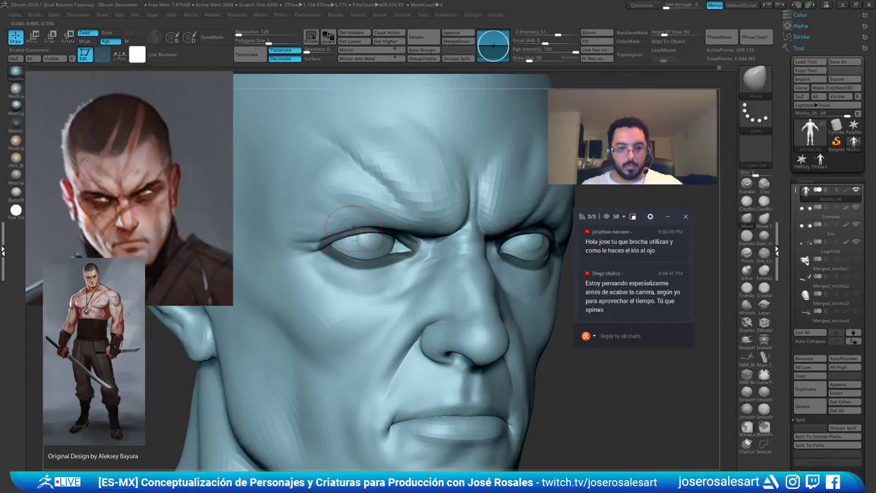
{"action": "left_click_drag", "start_coordinate": [337, 232], "coordinate": [364, 230]}
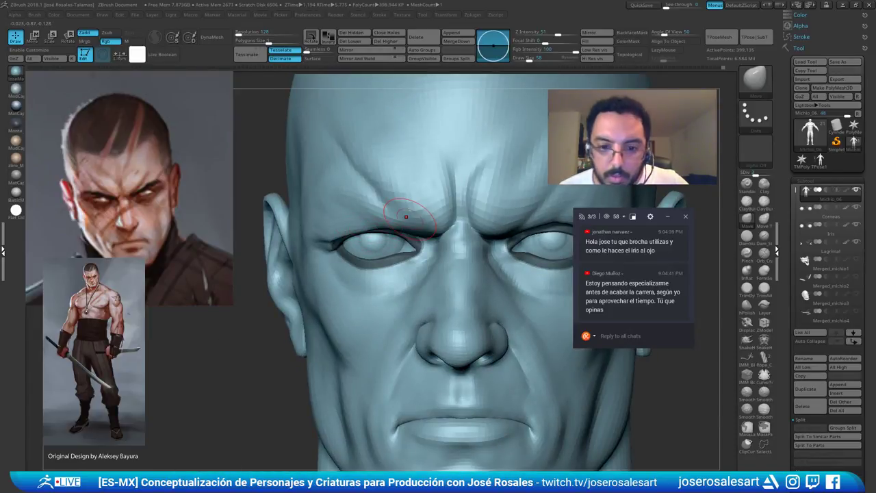
{"action": "mouse_move", "coordinate": [370, 259]}
{"action": "right_mouse_down"}
{"action": "mouse_move", "coordinate": [388, 228]}
{"action": "mouse_move", "coordinate": [398, 227]}
{"action": "mouse_move", "coordinate": [398, 239]}
{"action": "mouse_move", "coordinate": [406, 239]}
{"action": "mouse_move", "coordinate": [388, 230]}
{"action": "mouse_move", "coordinate": [478, 237]}
{"action": "right_mouse_up"}
{"action": "mouse_move", "coordinate": [341, 184]}
{"action": "right_mouse_down", "text": "ctrl"}
{"action": "mouse_move", "coordinate": [401, 274]}
{"action": "mouse_move", "coordinate": [373, 240]}
{"action": "mouse_move", "coordinate": [388, 212]}
{"action": "mouse_move", "coordinate": [359, 219]}
{"action": "mouse_move", "coordinate": [398, 225]}
{"action": "mouse_move", "coordinate": [381, 210]}
{"action": "mouse_move", "coordinate": [391, 220]}
{"action": "right_mouse_up", "text": "ctrl"}
Reshape the brow skin over the character's right eye from below with an enlarged Move brush
{"action": "key", "text": "b"}
{"action": "key", "text": "c"}
{"action": "key", "text": "b"}
{"action": "key", "text": "b"}
{"action": "key", "text": "m"}
{"action": "key", "text": "v"}
{"action": "key", "text": "s"}
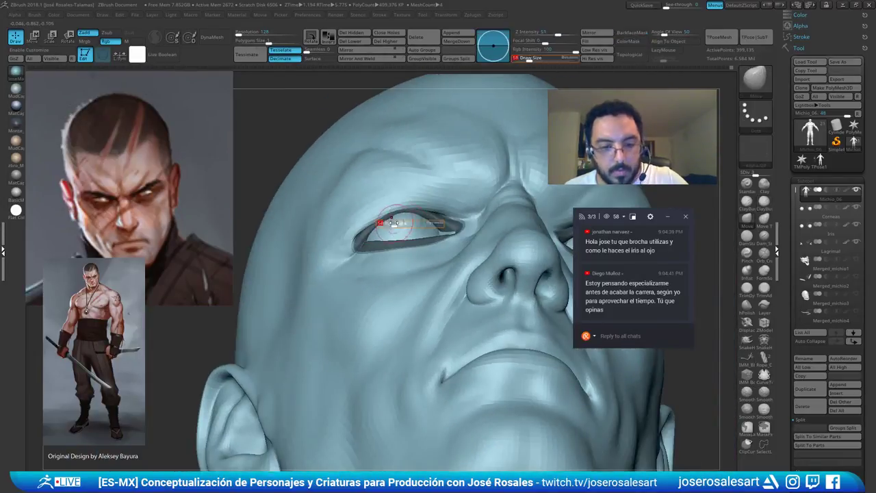
{"action": "left_click_drag", "start_coordinate": [393, 222], "coordinate": [401, 222]}
{"action": "right_click_drag", "start_coordinate": [401, 222], "coordinate": [384, 209]}
{"action": "key", "text": "s"}
{"action": "left_click_drag", "start_coordinate": [384, 209], "coordinate": [391, 208]}
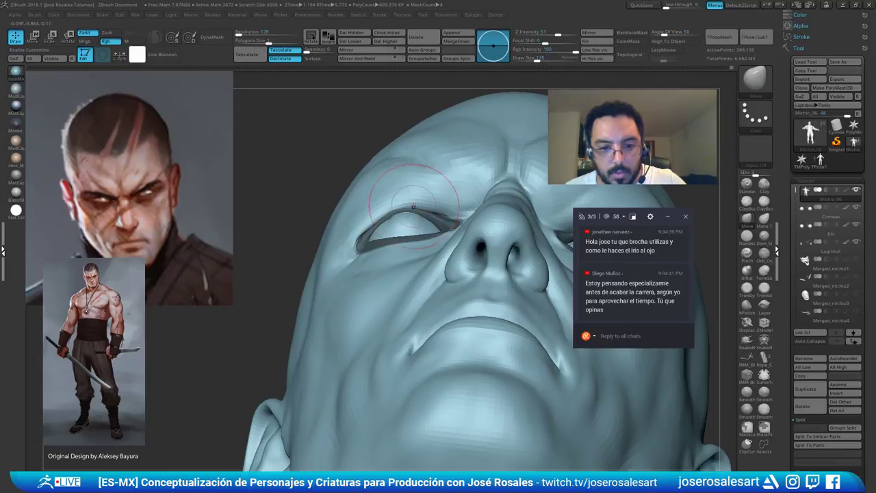
{"action": "mouse_move", "coordinate": [378, 218]}
{"action": "right_mouse_down"}
{"action": "mouse_move", "coordinate": [411, 197]}
{"action": "mouse_move", "coordinate": [404, 242]}
{"action": "mouse_move", "coordinate": [413, 226]}
{"action": "mouse_move", "coordinate": [406, 206]}
{"action": "right_mouse_up"}
Inflate the upper eyelid fold of the character's right eye at brush size 86 and smooth its outer corner
{"action": "key", "text": "b"}
{"action": "key", "text": "i"}
{"action": "key", "text": "n"}
{"action": "key", "text": "z"}
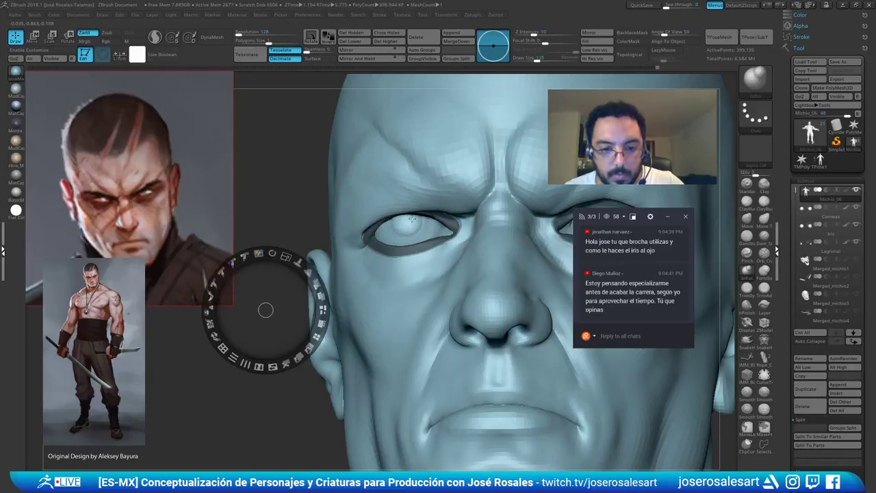
{"action": "key", "text": "z"}
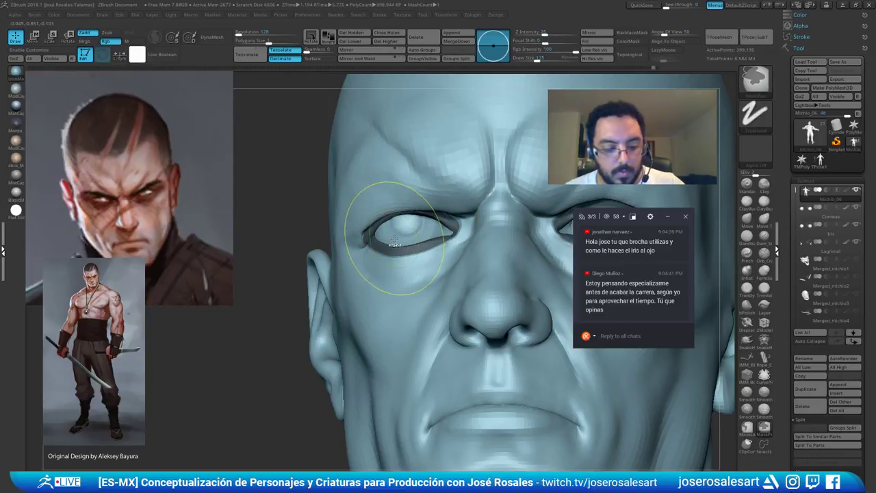
{"action": "key", "text": "s"}
{"action": "left_click_drag", "start_coordinate": [400, 239], "coordinate": [395, 240]}
{"action": "mouse_move", "coordinate": [370, 243]}
{"action": "right_mouse_down"}
{"action": "mouse_move", "coordinate": [363, 227]}
{"action": "mouse_move", "coordinate": [374, 253]}
{"action": "right_mouse_up"}
{"action": "left_click_drag", "start_coordinate": [330, 242], "coordinate": [348, 241], "text": "shift"}
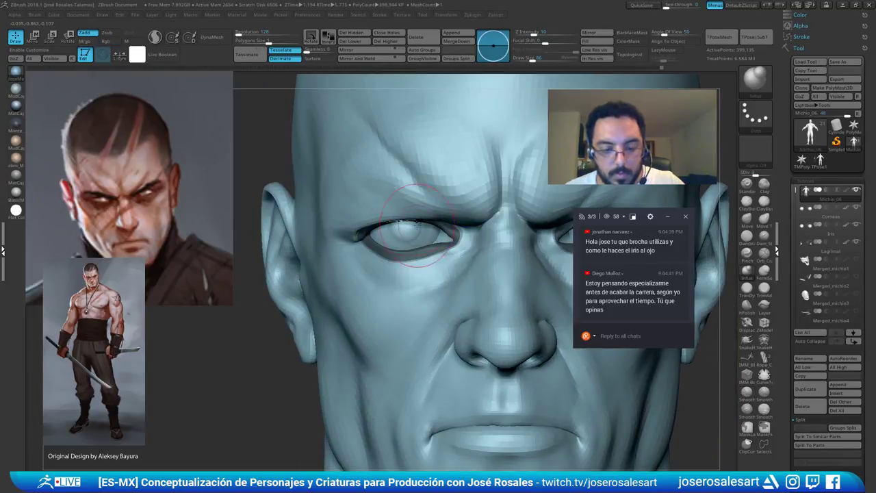
Turn off the mask display so the masked eyelid rims are not shaded on the model
{"action": "right_click_drag", "start_coordinate": [420, 224], "coordinate": [469, 195]}
{"action": "mouse_move", "coordinate": [469, 195]}
{"action": "right_mouse_down", "text": "ctrl"}
{"action": "mouse_move", "coordinate": [485, 232]}
{"action": "mouse_move", "coordinate": [498, 236]}
{"action": "mouse_move", "coordinate": [548, 212]}
{"action": "mouse_move", "coordinate": [610, 226]}
{"action": "right_mouse_up", "text": "ctrl"}
{"action": "right_click_drag", "start_coordinate": [302, 274], "coordinate": [198, 287]}
{"action": "mouse_move", "coordinate": [387, 263]}
{"action": "right_mouse_down", "text": "ctrl"}
{"action": "mouse_move", "coordinate": [405, 220]}
{"action": "mouse_move", "coordinate": [444, 223]}
{"action": "right_mouse_up", "text": "ctrl"}
{"action": "left_click", "coordinate": [821, 180]}
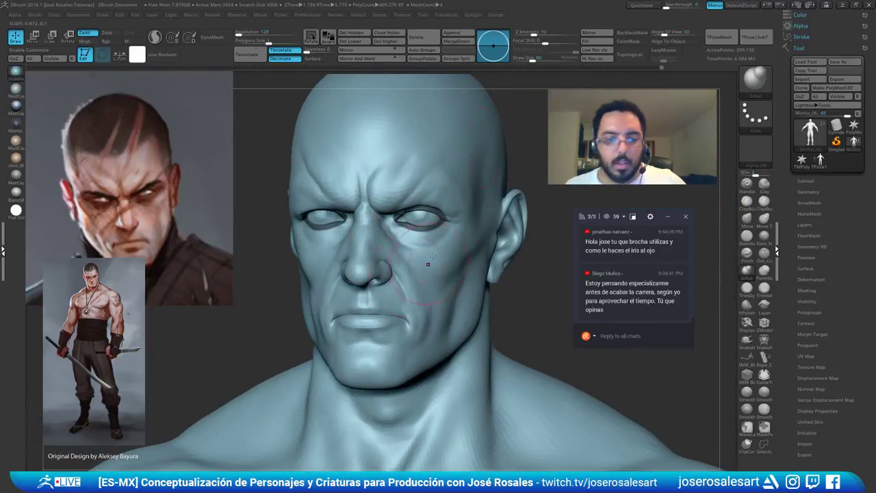
{"action": "left_click", "coordinate": [811, 291]}
{"action": "left_click", "coordinate": [813, 300]}
Smooth and reshape the character's left upper eyelid fold with the Move brush, reducing the brush size to 69
{"action": "right_click_drag", "start_coordinate": [363, 254], "coordinate": [388, 308]}
{"action": "right_click_drag", "start_coordinate": [334, 226], "coordinate": [381, 264]}
{"action": "right_click_drag", "start_coordinate": [375, 204], "coordinate": [378, 159], "text": "ctrl"}
{"action": "mouse_move", "coordinate": [456, 179]}
{"action": "right_mouse_down"}
{"action": "mouse_move", "coordinate": [433, 181]}
{"action": "mouse_move", "coordinate": [389, 219]}
{"action": "mouse_move", "coordinate": [362, 219]}
{"action": "mouse_move", "coordinate": [392, 183]}
{"action": "mouse_move", "coordinate": [418, 235]}
{"action": "mouse_move", "coordinate": [400, 234]}
{"action": "right_mouse_up"}
{"action": "mouse_move", "coordinate": [472, 148]}
{"action": "right_mouse_down", "text": "ctrl"}
{"action": "mouse_move", "coordinate": [503, 190]}
{"action": "mouse_move", "coordinate": [424, 206]}
{"action": "mouse_move", "coordinate": [421, 192]}
{"action": "mouse_move", "coordinate": [406, 206]}
{"action": "mouse_move", "coordinate": [438, 224]}
{"action": "right_mouse_up", "text": "ctrl"}
{"action": "key", "text": "b"}
{"action": "key", "text": "m"}
{"action": "key", "text": "v"}
{"action": "left_click_drag", "start_coordinate": [404, 215], "coordinate": [437, 228], "text": "shift"}
{"action": "right_click_drag", "start_coordinate": [452, 230], "coordinate": [421, 229]}
{"action": "key", "text": "["}
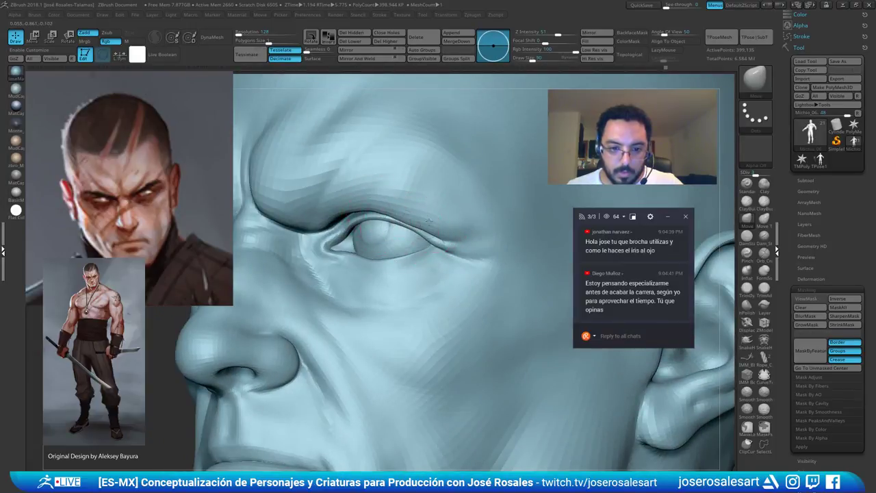
{"action": "right_click_drag", "start_coordinate": [382, 209], "coordinate": [417, 227]}
{"action": "key", "text": "["}
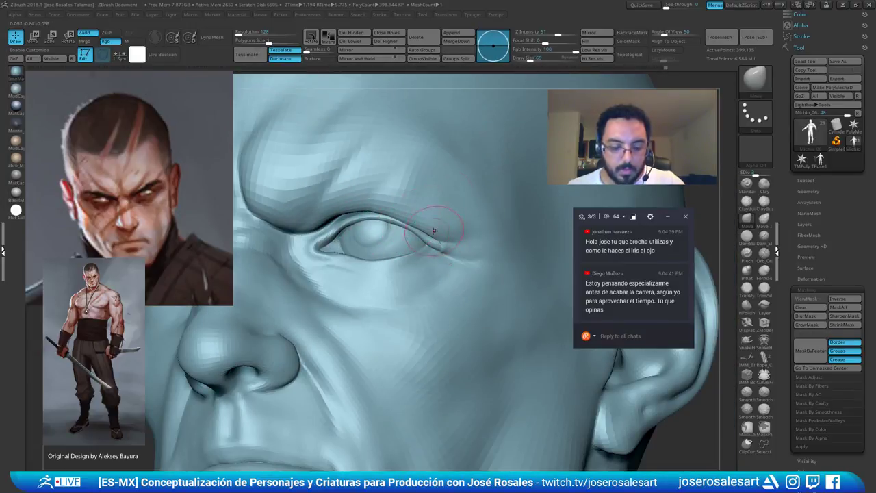
Add volume to the upper eyelid fold of the character's left eye with the Inflate brush
{"action": "key", "text": "b"}
{"action": "key", "text": "i"}
{"action": "key", "text": "n"}
{"action": "key", "text": "s"}
{"action": "left_click_drag", "start_coordinate": [422, 256], "coordinate": [426, 256]}
{"action": "mouse_move", "coordinate": [427, 256]}
{"action": "right_mouse_down"}
{"action": "mouse_move", "coordinate": [423, 231]}
{"action": "mouse_move", "coordinate": [461, 223]}
{"action": "mouse_move", "coordinate": [436, 208]}
{"action": "mouse_move", "coordinate": [411, 217]}
{"action": "right_mouse_up"}
{"action": "mouse_move", "coordinate": [413, 217]}
{"action": "left_mouse_down"}
{"action": "mouse_move", "coordinate": [439, 211]}
{"action": "mouse_move", "coordinate": [412, 230]}
{"action": "left_mouse_up"}
{"action": "right_click_drag", "start_coordinate": [412, 230], "coordinate": [432, 229]}
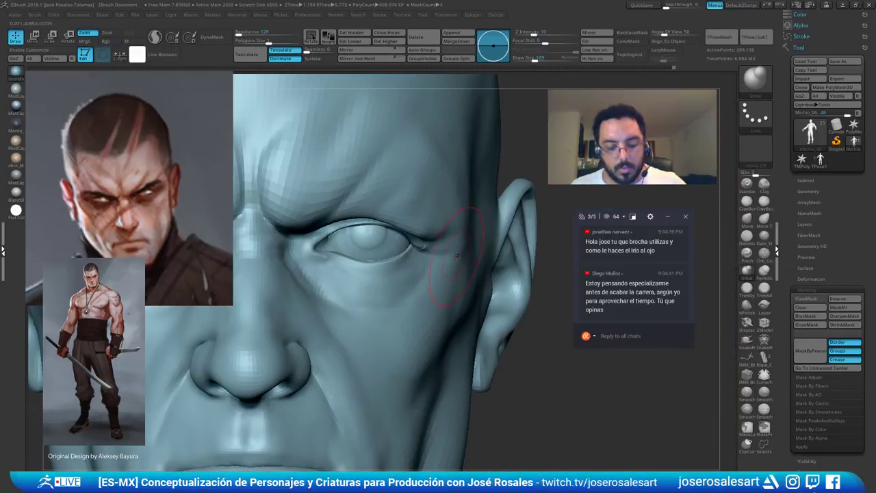
Reduce the brush size to 58 and smooth the fold along the character's left upper eyelid
{"action": "key", "text": "s"}
{"action": "left_click_drag", "start_coordinate": [458, 269], "coordinate": [449, 269]}
{"action": "right_click_drag", "start_coordinate": [434, 254], "coordinate": [401, 241]}
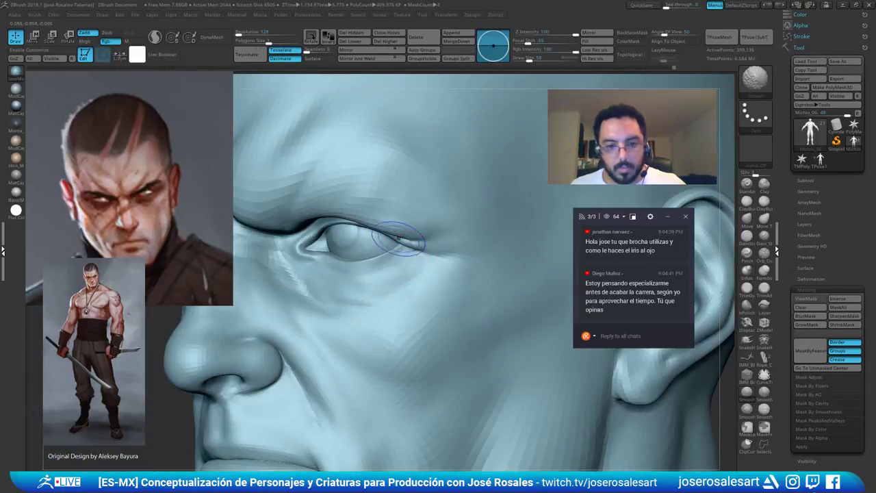
{"action": "left_click_drag", "start_coordinate": [358, 225], "coordinate": [339, 223], "text": "shift"}
{"action": "mouse_move", "coordinate": [369, 230]}
{"action": "right_mouse_down"}
{"action": "mouse_move", "coordinate": [411, 231]}
{"action": "mouse_move", "coordinate": [424, 212]}
{"action": "mouse_move", "coordinate": [442, 217]}
{"action": "right_mouse_up"}
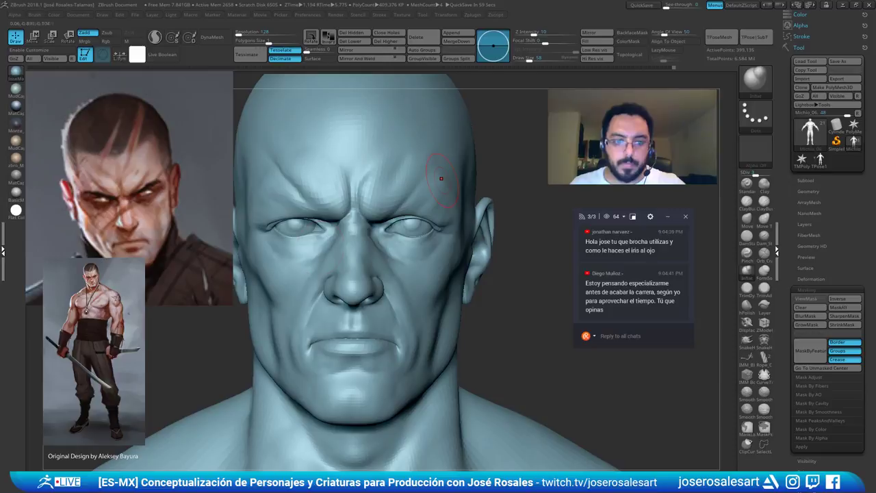
Nudge the inner part of the character's left upper eyelid fold into shape with the Move brush
{"action": "right_click_drag", "start_coordinate": [417, 189], "coordinate": [438, 188]}
{"action": "mouse_move", "coordinate": [438, 189]}
{"action": "right_mouse_down", "text": "ctrl"}
{"action": "mouse_move", "coordinate": [486, 219]}
{"action": "mouse_move", "coordinate": [497, 106]}
{"action": "mouse_move", "coordinate": [499, 136]}
{"action": "mouse_move", "coordinate": [439, 173]}
{"action": "mouse_move", "coordinate": [458, 231]}
{"action": "mouse_move", "coordinate": [425, 230]}
{"action": "right_mouse_up", "text": "ctrl"}
{"action": "key", "text": "b"}
{"action": "key", "text": "m"}
{"action": "key", "text": "v"}
{"action": "left_click_drag", "start_coordinate": [411, 256], "coordinate": [413, 250]}
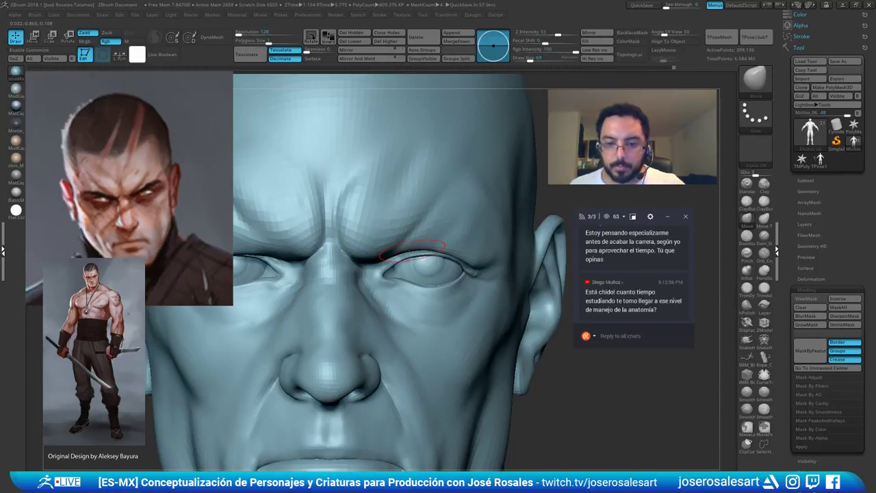
Enlarge the Move brush to 124 and reshape the skin above the character's left eye from below
{"action": "right_click_drag", "start_coordinate": [383, 229], "coordinate": [416, 263], "text": "ctrl"}
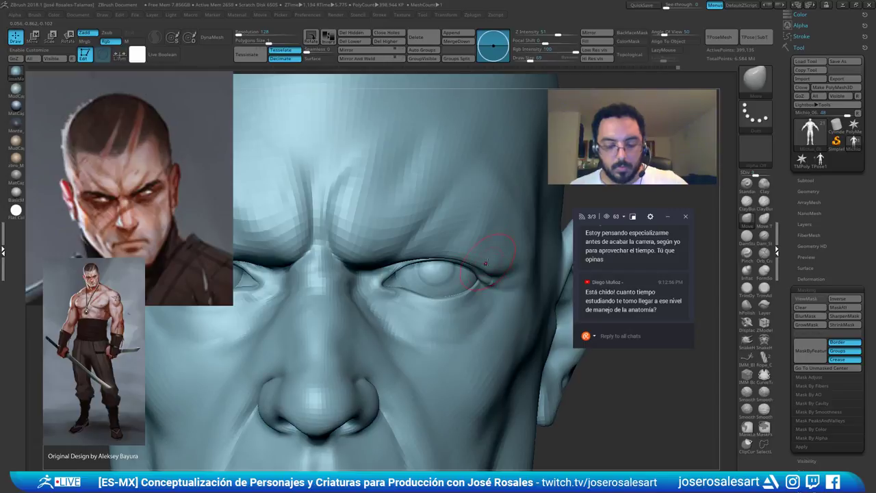
{"action": "mouse_move", "coordinate": [486, 263]}
{"action": "right_mouse_down"}
{"action": "mouse_move", "coordinate": [462, 233]}
{"action": "mouse_move", "coordinate": [452, 180]}
{"action": "mouse_move", "coordinate": [408, 233]}
{"action": "right_mouse_up"}
{"action": "key", "text": "bracketright"}
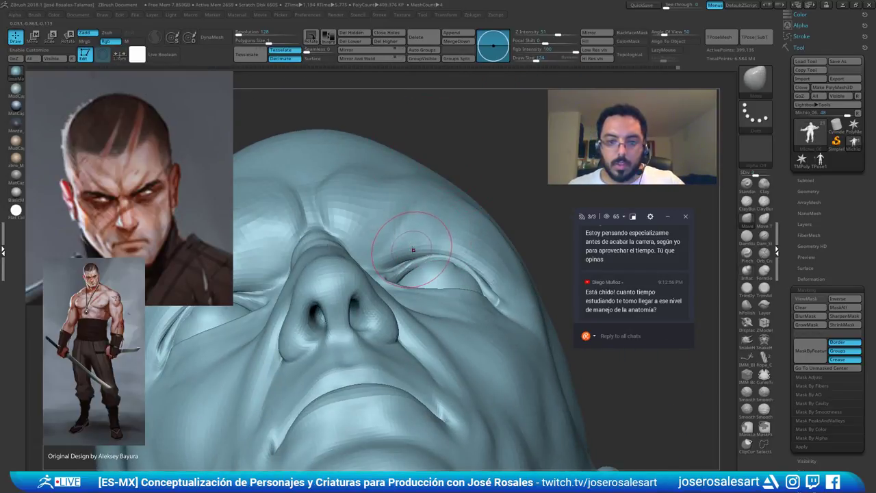
{"action": "left_click_drag", "start_coordinate": [446, 253], "coordinate": [469, 258]}
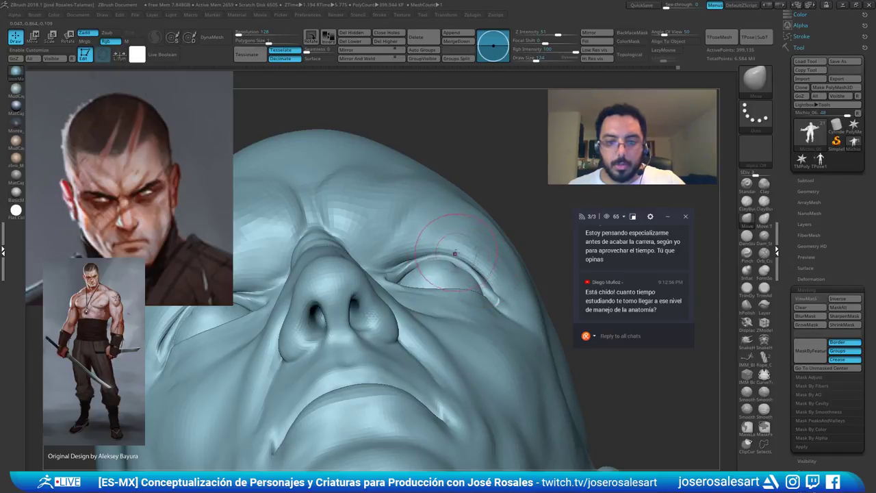
{"action": "right_click_drag", "start_coordinate": [428, 248], "coordinate": [409, 287]}
{"action": "right_click_drag", "start_coordinate": [456, 229], "coordinate": [438, 291]}
{"action": "mouse_move", "coordinate": [435, 254]}
{"action": "right_mouse_down"}
{"action": "mouse_move", "coordinate": [456, 250]}
{"action": "mouse_move", "coordinate": [463, 204]}
{"action": "right_mouse_up"}
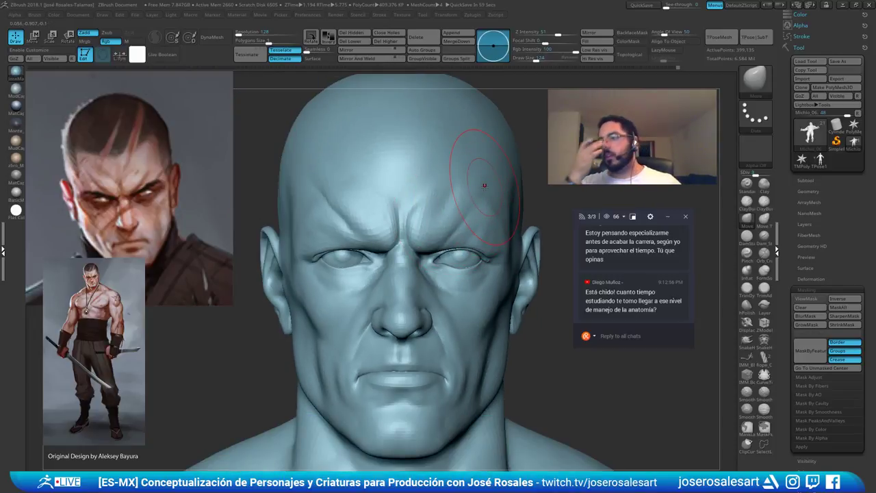
Inflate the character's left upper eyelid fold above the eyeball, enlarging the brush to 86
{"action": "key", "text": "b"}
{"action": "key", "text": "c"}
{"action": "key", "text": "b"}
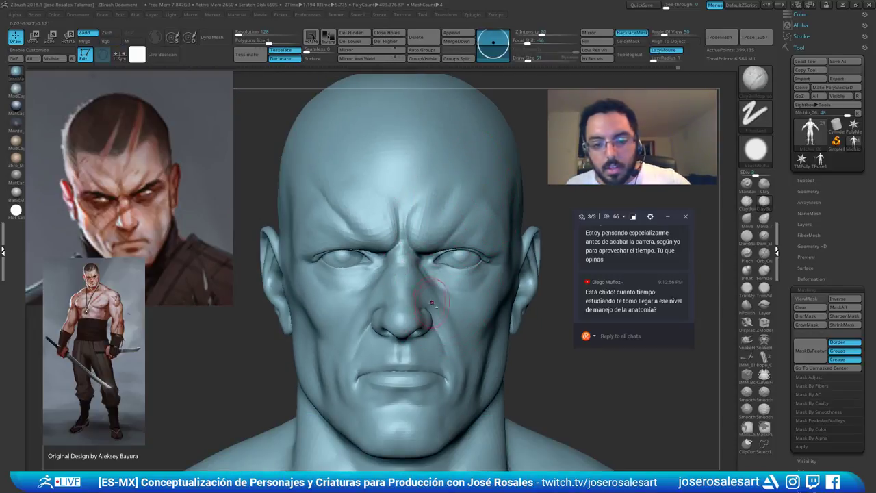
{"action": "right_click_drag", "start_coordinate": [425, 298], "coordinate": [446, 284], "text": "ctrl"}
{"action": "right_click_drag", "start_coordinate": [452, 240], "coordinate": [486, 207], "text": "ctrl"}
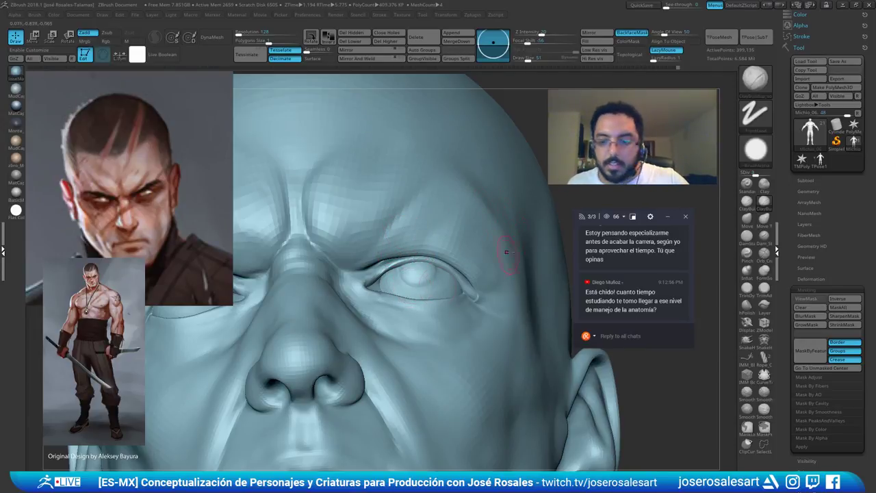
{"action": "key", "text": "b"}
{"action": "key", "text": "i"}
{"action": "key", "text": "n"}
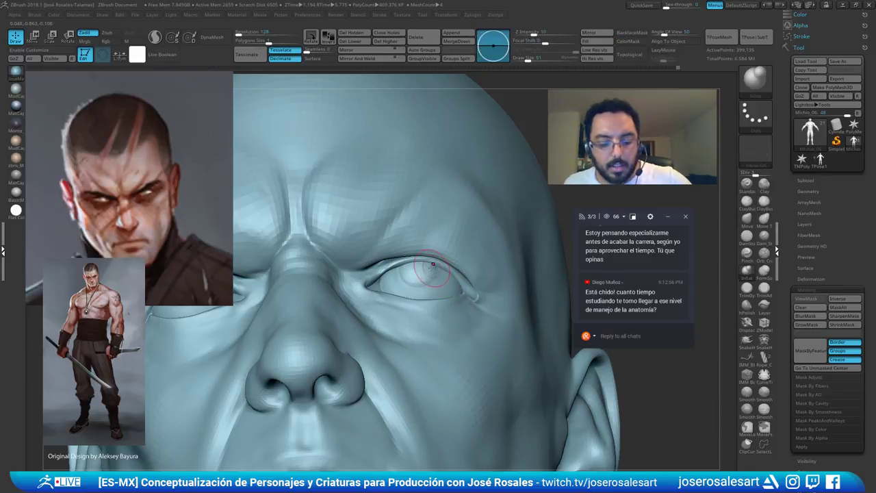
{"action": "key", "text": "bracketright"}
{"action": "left_click_drag", "start_coordinate": [438, 265], "coordinate": [450, 268]}
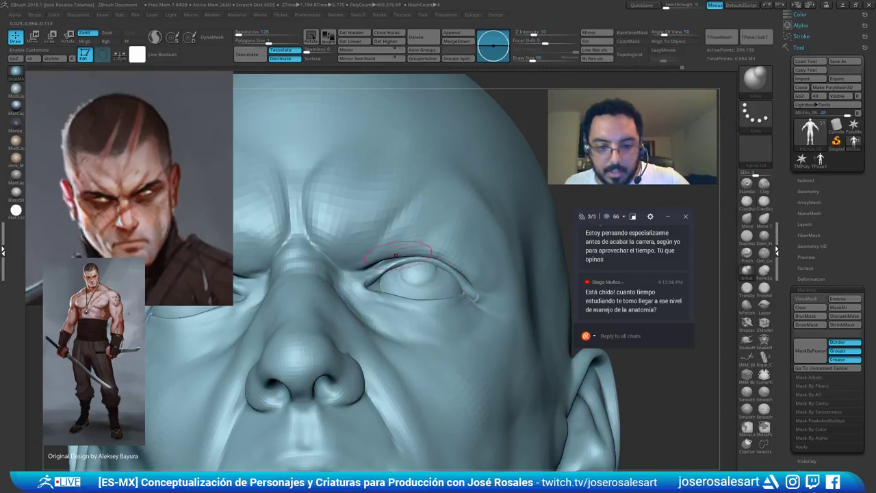
Adjust the curvature of the character's left upper eyelid fold from below with an enlarged Move brush
{"action": "right_click_drag", "start_coordinate": [438, 235], "coordinate": [440, 188]}
{"action": "key", "text": "b"}
{"action": "key", "text": "m"}
{"action": "key", "text": "v"}
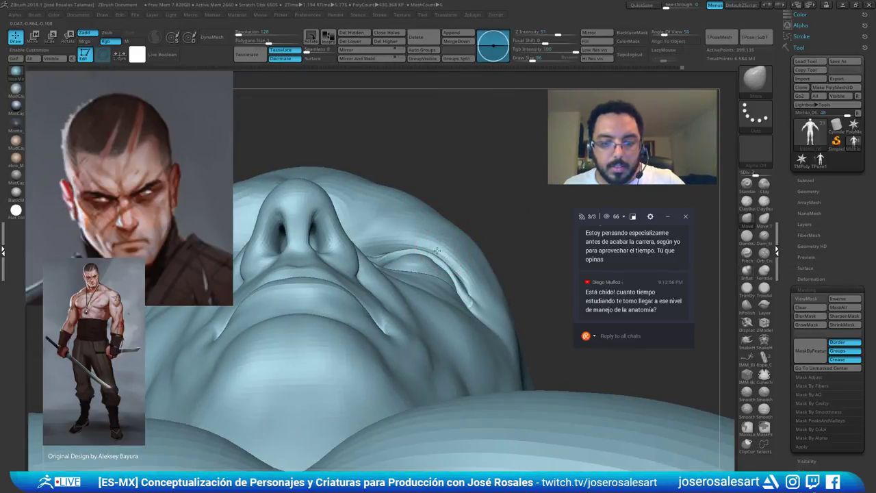
{"action": "key", "text": "bracketright"}
{"action": "key", "text": "bracketright"}
{"action": "key", "text": "bracketright"}
{"action": "left_click_drag", "start_coordinate": [416, 246], "coordinate": [410, 254]}
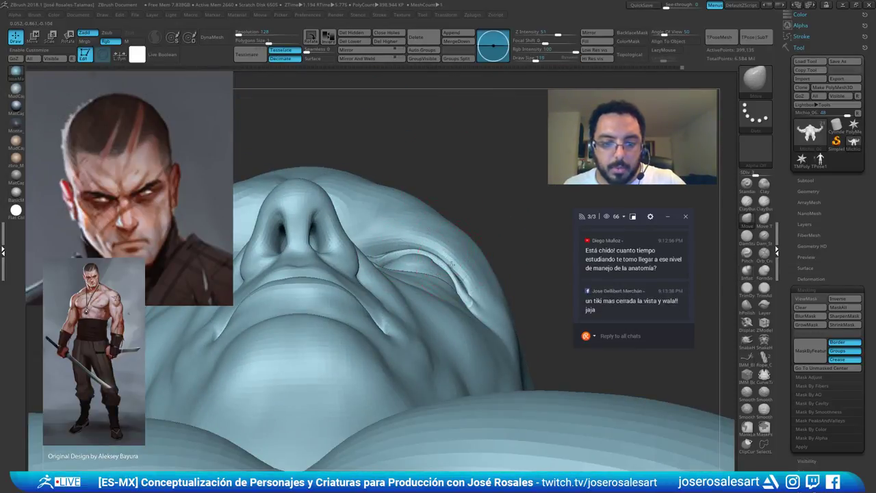
{"action": "right_click_drag", "start_coordinate": [395, 259], "coordinate": [342, 315]}
{"action": "right_click_drag", "start_coordinate": [445, 206], "coordinate": [500, 213]}
{"action": "mouse_move", "coordinate": [411, 274]}
{"action": "right_mouse_down", "text": "ctrl"}
{"action": "mouse_move", "coordinate": [403, 233]}
{"action": "mouse_move", "coordinate": [472, 246]}
{"action": "right_mouse_up", "text": "ctrl"}
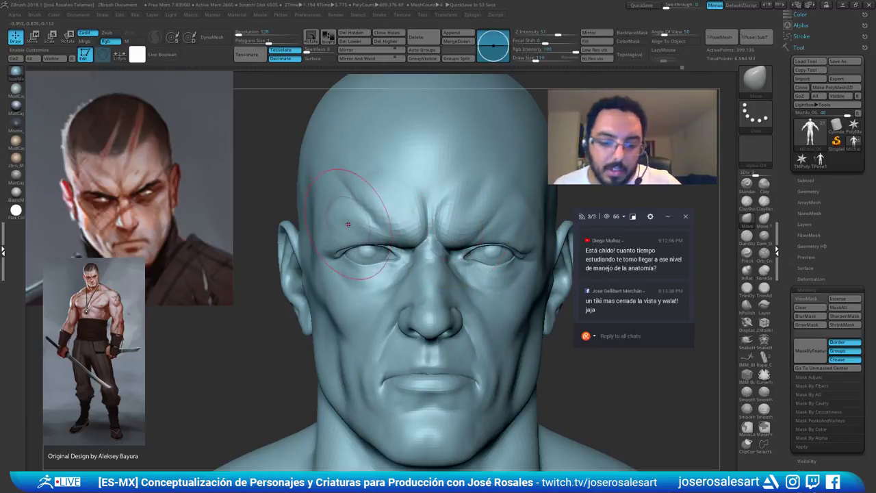
{"action": "right_click_drag", "start_coordinate": [348, 224], "coordinate": [395, 156], "text": "ctrl"}
{"action": "mouse_move", "coordinate": [380, 263]}
{"action": "right_mouse_down", "text": "ctrl"}
{"action": "mouse_move", "coordinate": [372, 207]}
{"action": "mouse_move", "coordinate": [449, 214]}
{"action": "mouse_move", "coordinate": [394, 229]}
{"action": "right_mouse_up", "text": "ctrl"}
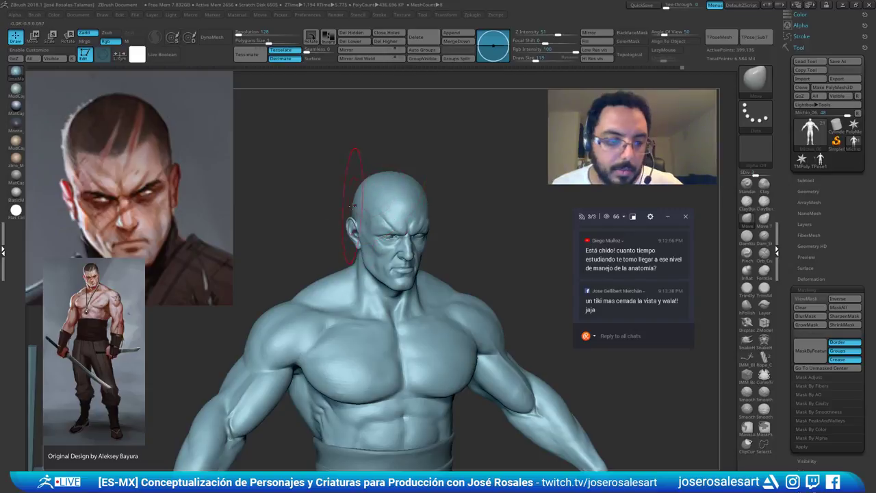
Examine the character's skull in profile and the face from the front to judge the head's proportions
{"action": "mouse_move", "coordinate": [446, 223]}
{"action": "right_mouse_down"}
{"action": "mouse_move", "coordinate": [402, 227]}
{"action": "mouse_move", "coordinate": [460, 231]}
{"action": "mouse_move", "coordinate": [496, 245]}
{"action": "mouse_move", "coordinate": [445, 218]}
{"action": "mouse_move", "coordinate": [505, 267]}
{"action": "mouse_move", "coordinate": [439, 260]}
{"action": "mouse_move", "coordinate": [445, 287]}
{"action": "mouse_move", "coordinate": [423, 180]}
{"action": "mouse_move", "coordinate": [408, 185]}
{"action": "mouse_move", "coordinate": [445, 209]}
{"action": "mouse_move", "coordinate": [462, 238]}
{"action": "mouse_move", "coordinate": [460, 196]}
{"action": "mouse_move", "coordinate": [383, 198]}
{"action": "right_mouse_up"}
{"action": "key", "text": "s"}
{"action": "right_click_drag", "start_coordinate": [510, 196], "coordinate": [426, 222], "text": "alt"}
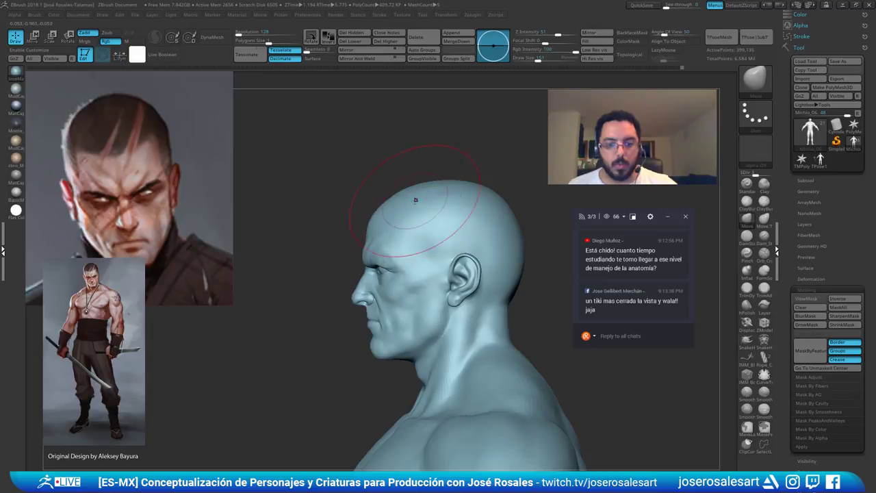
{"action": "key", "text": "bracketright"}
{"action": "key", "text": "bracketright"}
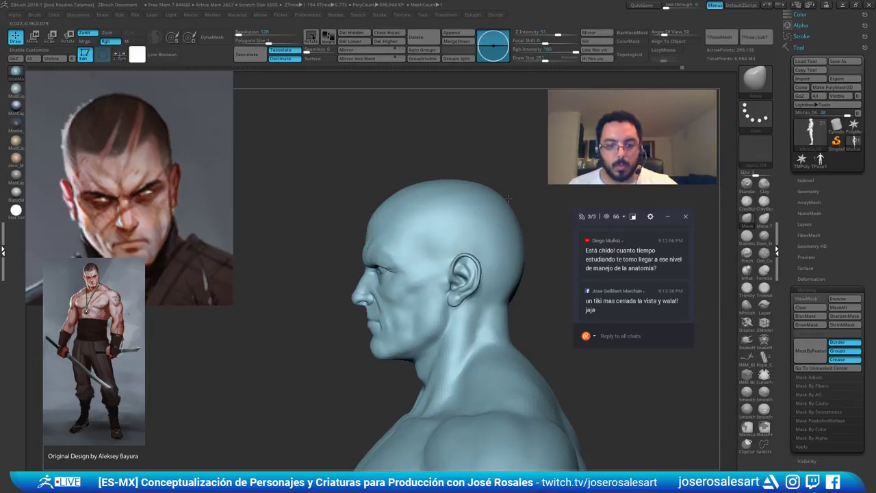
{"action": "key", "text": "bracketleft"}
{"action": "right_click_drag", "start_coordinate": [536, 249], "coordinate": [410, 240], "text": "ctrl"}
{"action": "key", "text": "bracketleft"}
{"action": "mouse_move", "coordinate": [415, 198]}
{"action": "right_mouse_down", "text": "ctrl"}
{"action": "mouse_move", "coordinate": [411, 210]}
{"action": "mouse_move", "coordinate": [398, 184]}
{"action": "mouse_move", "coordinate": [447, 200]}
{"action": "mouse_move", "coordinate": [424, 225]}
{"action": "right_mouse_up", "text": "ctrl"}
{"action": "right_click_drag", "start_coordinate": [425, 225], "coordinate": [447, 242], "text": "alt"}
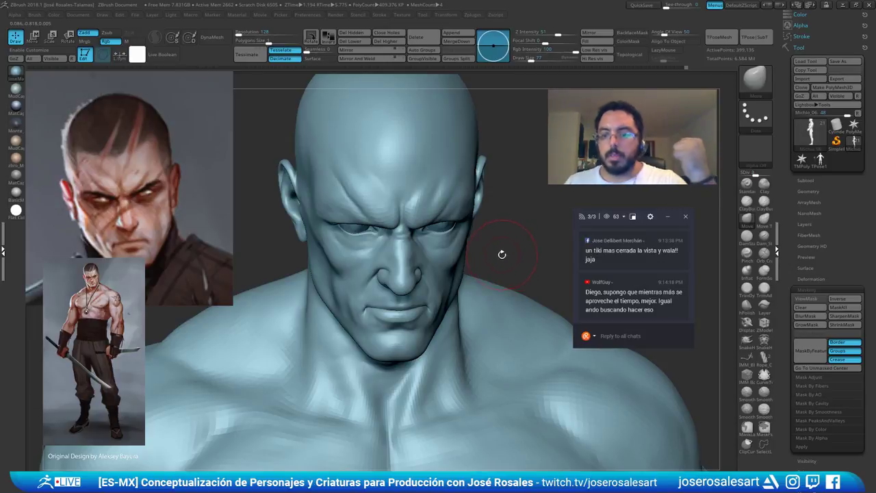
Build up the inner end of the character's left upper eyelid fold with the ClayBuildup brush and smooth it
{"action": "right_click_drag", "start_coordinate": [424, 257], "coordinate": [434, 222]}
{"action": "right_click_drag", "start_coordinate": [434, 223], "coordinate": [442, 247], "text": "ctrl"}
{"action": "right_click_drag", "start_coordinate": [441, 167], "coordinate": [410, 157]}
{"action": "mouse_move", "coordinate": [410, 158]}
{"action": "right_mouse_down", "text": "ctrl"}
{"action": "mouse_move", "coordinate": [453, 228]}
{"action": "mouse_move", "coordinate": [439, 211]}
{"action": "right_mouse_up", "text": "ctrl"}
{"action": "key", "text": "b"}
{"action": "key", "text": "c"}
{"action": "key", "text": "b"}
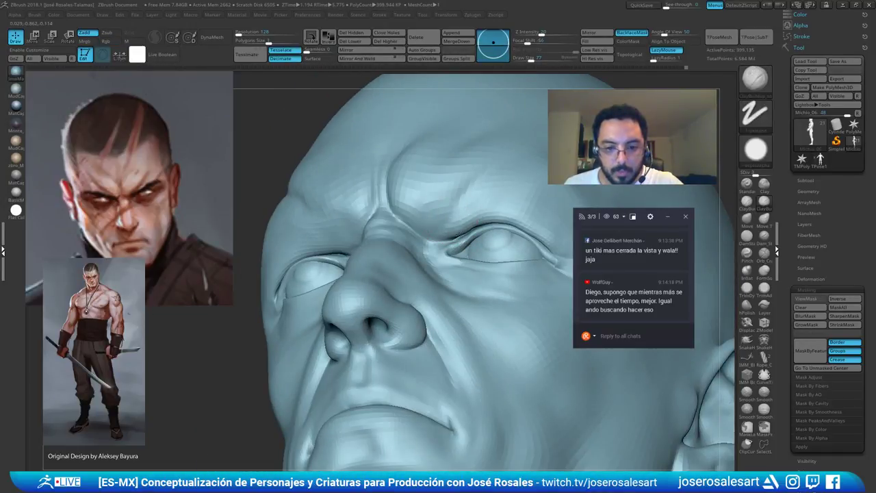
{"action": "left_click_drag", "start_coordinate": [447, 250], "coordinate": [467, 241]}
{"action": "mouse_move", "coordinate": [448, 246]}
{"action": "right_mouse_down"}
{"action": "mouse_move", "coordinate": [480, 217]}
{"action": "mouse_move", "coordinate": [490, 232]}
{"action": "right_mouse_up"}
{"action": "mouse_move", "coordinate": [467, 248]}
{"action": "left_mouse_down", "text": "shift"}
{"action": "mouse_move", "coordinate": [457, 256]}
{"action": "mouse_move", "coordinate": [468, 248]}
{"action": "left_mouse_up", "text": "shift"}
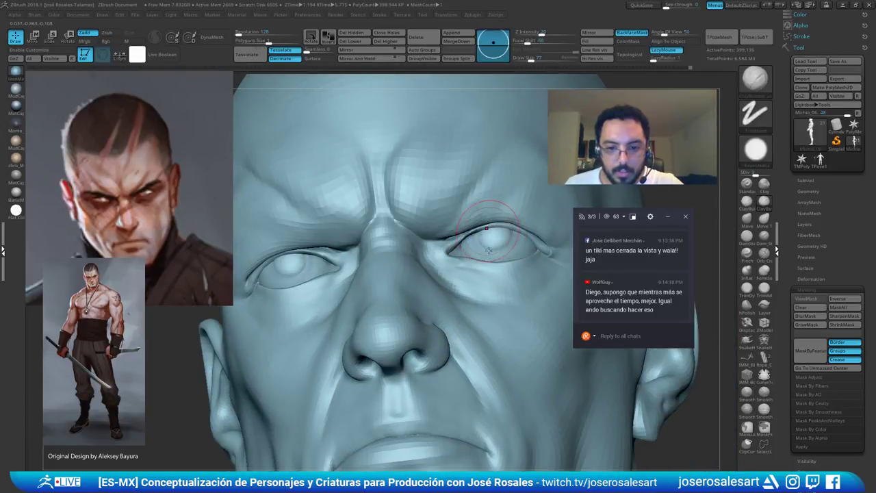
Add volume beyond the outer corner of the character's left eye with the ClayBuildup brush at size 77
{"action": "mouse_move", "coordinate": [489, 232]}
{"action": "right_mouse_down"}
{"action": "mouse_move", "coordinate": [459, 230]}
{"action": "mouse_move", "coordinate": [463, 218]}
{"action": "mouse_move", "coordinate": [506, 218]}
{"action": "mouse_move", "coordinate": [514, 197]}
{"action": "mouse_move", "coordinate": [488, 208]}
{"action": "mouse_move", "coordinate": [489, 225]}
{"action": "mouse_move", "coordinate": [462, 231]}
{"action": "mouse_move", "coordinate": [533, 232]}
{"action": "mouse_move", "coordinate": [531, 222]}
{"action": "mouse_move", "coordinate": [525, 251]}
{"action": "mouse_move", "coordinate": [523, 226]}
{"action": "mouse_move", "coordinate": [525, 242]}
{"action": "right_mouse_up"}
{"action": "key", "text": "b"}
{"action": "key", "text": "m"}
{"action": "key", "text": "v"}
{"action": "key", "text": "b"}
{"action": "key", "text": "i"}
{"action": "key", "text": "n"}
{"action": "mouse_move", "coordinate": [516, 198]}
{"action": "right_mouse_down"}
{"action": "mouse_move", "coordinate": [497, 236]}
{"action": "mouse_move", "coordinate": [475, 219]}
{"action": "right_mouse_up"}
{"action": "key", "text": "b"}
{"action": "key", "text": "c"}
{"action": "key", "text": "b"}
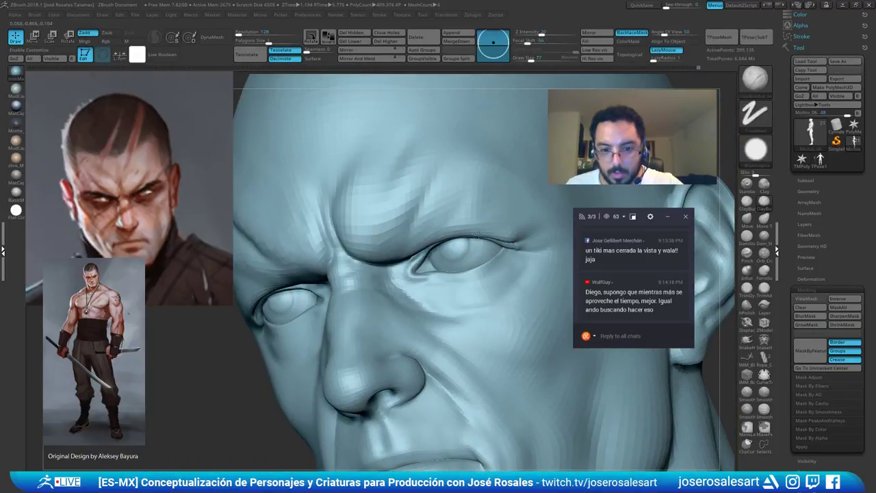
{"action": "left_click_drag", "start_coordinate": [498, 235], "coordinate": [526, 238]}
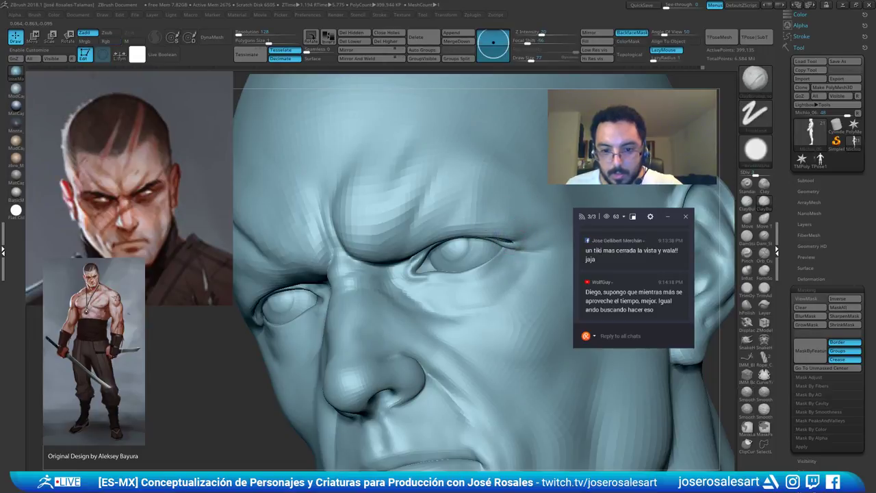
Nudge the character's left upper eyelid into shape with the Move brush at size 77
{"action": "mouse_move", "coordinate": [489, 235]}
{"action": "right_mouse_down"}
{"action": "mouse_move", "coordinate": [518, 220]}
{"action": "mouse_move", "coordinate": [492, 189]}
{"action": "mouse_move", "coordinate": [515, 217]}
{"action": "right_mouse_up"}
{"action": "right_click_drag", "start_coordinate": [515, 218], "coordinate": [501, 175]}
{"action": "key", "text": "b"}
{"action": "key", "text": "m"}
{"action": "key", "text": "v"}
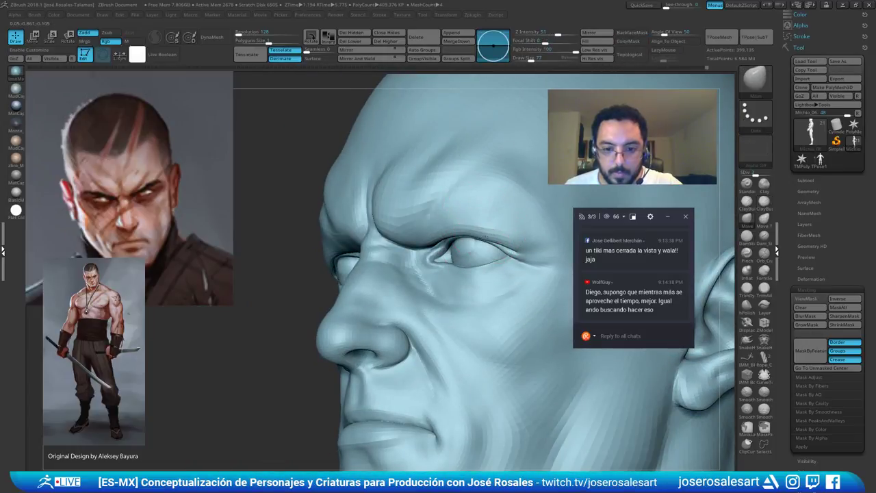
{"action": "mouse_move", "coordinate": [485, 239]}
{"action": "right_mouse_down"}
{"action": "mouse_move", "coordinate": [473, 243]}
{"action": "mouse_move", "coordinate": [525, 215]}
{"action": "mouse_move", "coordinate": [524, 205]}
{"action": "mouse_move", "coordinate": [503, 216]}
{"action": "mouse_move", "coordinate": [514, 219]}
{"action": "mouse_move", "coordinate": [421, 210]}
{"action": "mouse_move", "coordinate": [433, 213]}
{"action": "right_mouse_up"}
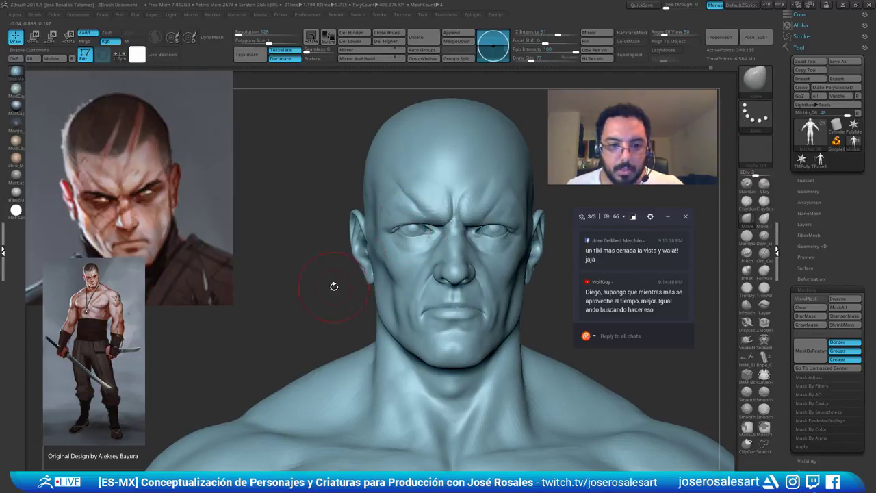
Refine the crease at the outer corner of the character's right eye with the DamStandard brush at size 54, smoothing the skin beside it
{"action": "mouse_move", "coordinate": [333, 287]}
{"action": "right_mouse_down", "text": "ctrl"}
{"action": "mouse_move", "coordinate": [451, 225]}
{"action": "mouse_move", "coordinate": [320, 242]}
{"action": "mouse_move", "coordinate": [356, 251]}
{"action": "right_mouse_up", "text": "ctrl"}
{"action": "key", "text": "b"}
{"action": "key", "text": "d"}
{"action": "key", "text": "s"}
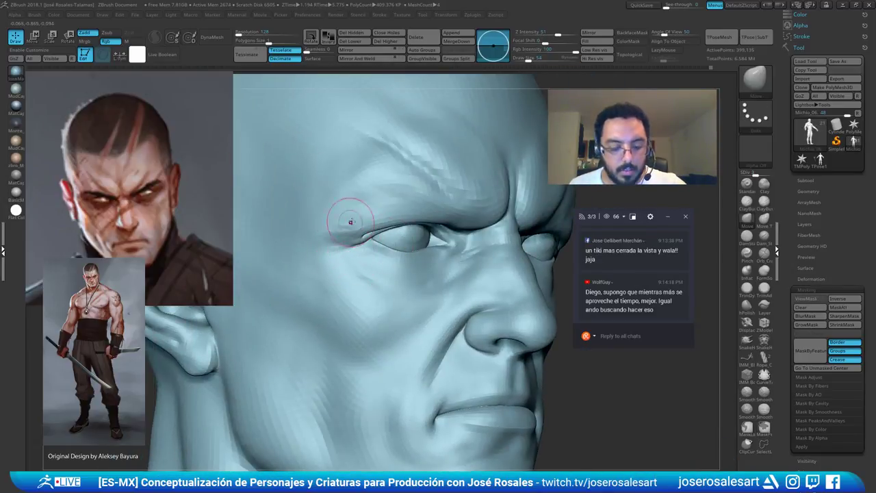
{"action": "right_click_drag", "start_coordinate": [327, 215], "coordinate": [367, 232], "text": "ctrl"}
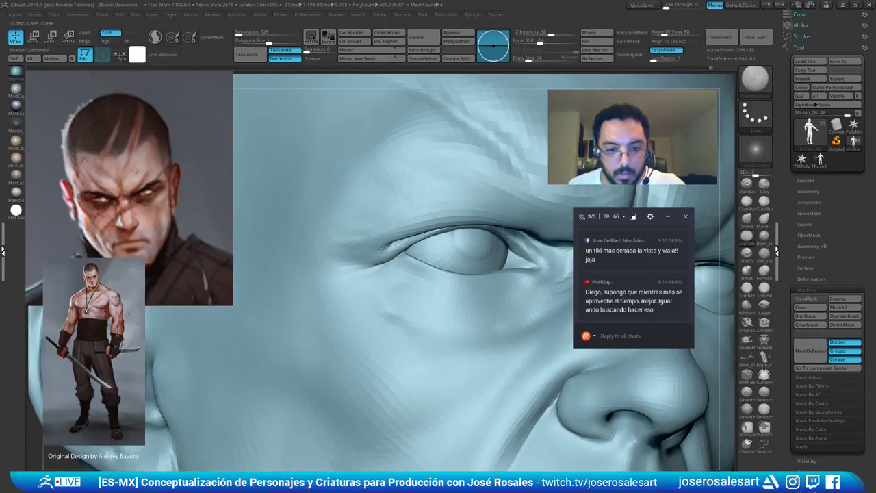
{"action": "left_click_drag", "start_coordinate": [361, 257], "coordinate": [374, 257], "text": "shift"}
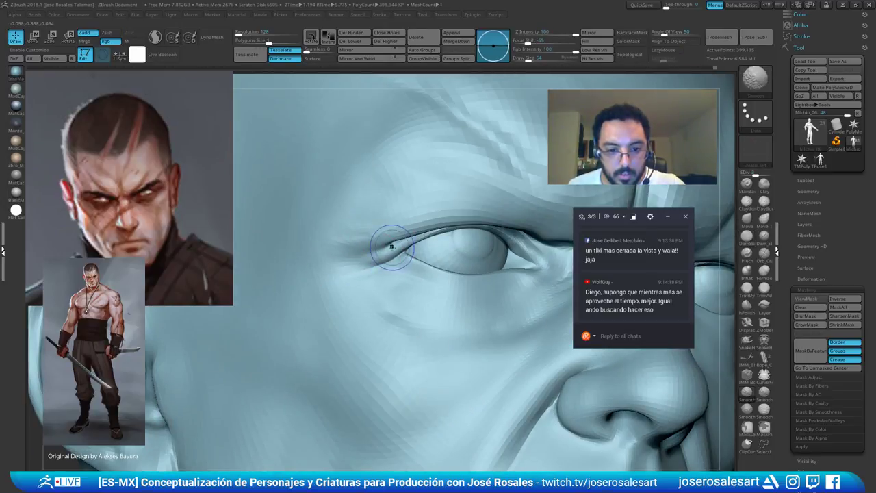
{"action": "key", "text": "b"}
{"action": "key", "text": "d"}
{"action": "key", "text": "s"}
{"action": "right_click_drag", "start_coordinate": [369, 244], "coordinate": [396, 241]}
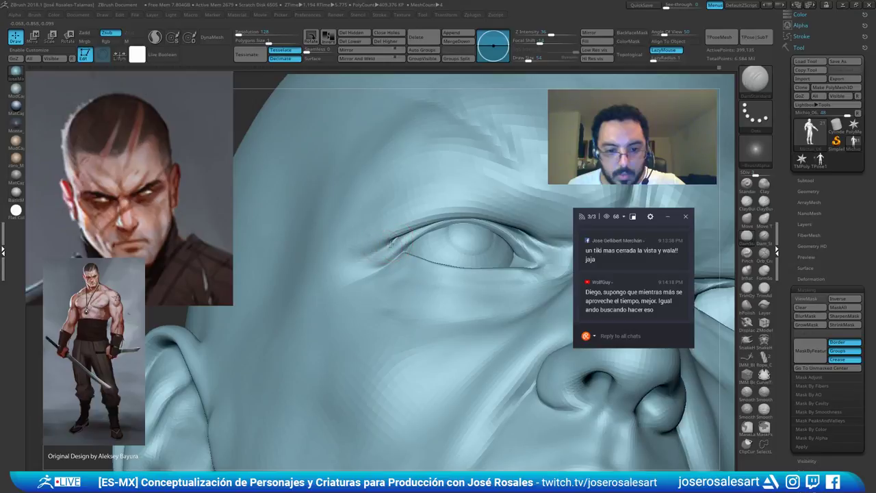
Smooth the outer end of the character's right upper eyelid fold and swell it with the Inflate brush at size 77
{"action": "key", "text": "b"}
{"action": "key", "text": "c"}
{"action": "key", "text": "b"}
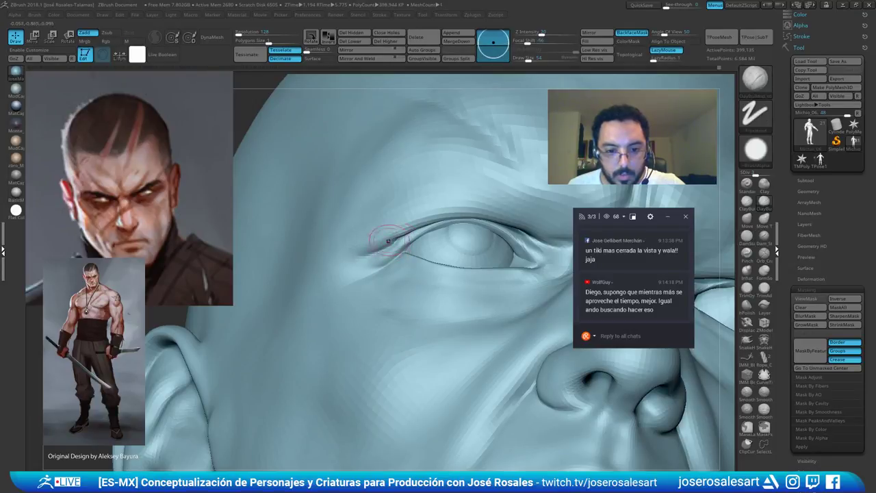
{"action": "mouse_move", "coordinate": [388, 241]}
{"action": "left_mouse_down", "text": "shift"}
{"action": "mouse_move", "coordinate": [382, 245]}
{"action": "mouse_move", "coordinate": [397, 231]}
{"action": "left_mouse_up", "text": "shift"}
{"action": "mouse_move", "coordinate": [412, 263]}
{"action": "right_mouse_down", "text": "ctrl"}
{"action": "mouse_move", "coordinate": [399, 203]}
{"action": "mouse_move", "coordinate": [438, 241]}
{"action": "right_mouse_up", "text": "ctrl"}
{"action": "key", "text": "b"}
{"action": "key", "text": "i"}
{"action": "key", "text": "n"}
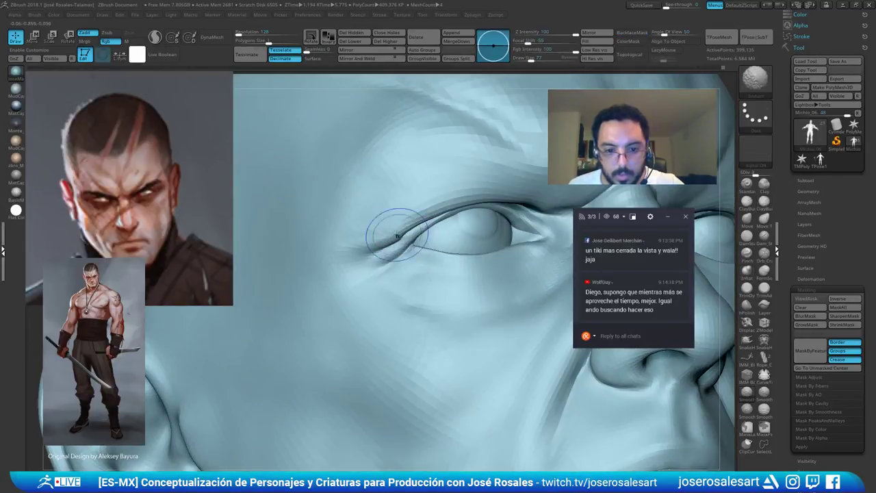
{"action": "mouse_move", "coordinate": [393, 230]}
{"action": "left_mouse_down"}
{"action": "mouse_move", "coordinate": [356, 261]}
{"action": "mouse_move", "coordinate": [374, 251]}
{"action": "left_mouse_up"}
Carve a finer crease under the outer end of the character's right eyelid fold with the DamStandard brush at size 39
{"action": "key", "text": "b"}
{"action": "key", "text": "d"}
{"action": "key", "text": "s"}
{"action": "key", "text": "s"}
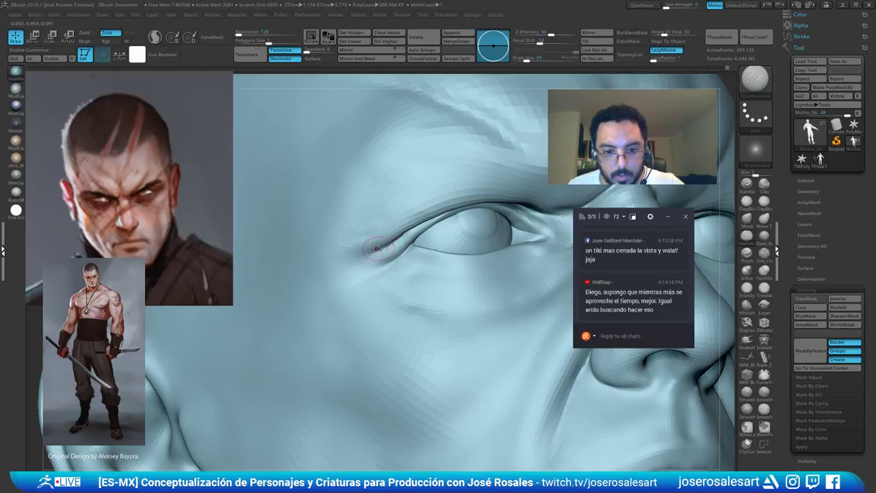
{"action": "right_click_drag", "start_coordinate": [370, 247], "coordinate": [366, 226], "text": "ctrl"}
{"action": "right_click_drag", "start_coordinate": [370, 264], "coordinate": [385, 273], "text": "ctrl"}
{"action": "mouse_move", "coordinate": [395, 259]}
{"action": "left_mouse_down"}
{"action": "mouse_move", "coordinate": [363, 273]}
{"action": "mouse_move", "coordinate": [388, 264]}
{"action": "left_mouse_up"}
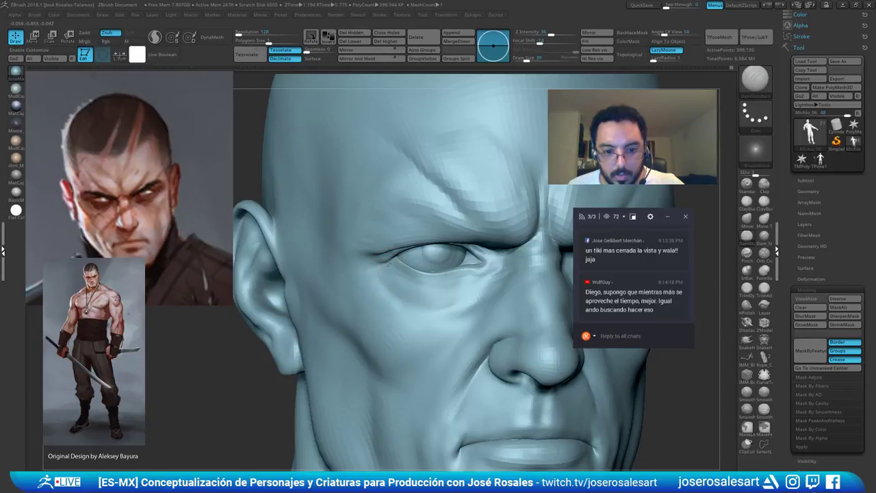
Smooth the skin where the crease fades out beyond the outer corner of the character's right eye
{"action": "right_click_drag", "start_coordinate": [454, 229], "coordinate": [469, 257], "text": "ctrl"}
{"action": "right_click_drag", "start_coordinate": [363, 240], "coordinate": [398, 240]}
{"action": "left_click_drag", "start_coordinate": [363, 239], "coordinate": [375, 244], "text": "shift"}
{"action": "right_click_drag", "start_coordinate": [356, 241], "coordinate": [406, 233]}
Build up the skin beside the character's right outer eye corner with the ClayBuildup brush at size 39 and blend it smooth
{"action": "right_click_drag", "start_coordinate": [405, 232], "coordinate": [431, 245], "text": "ctrl"}
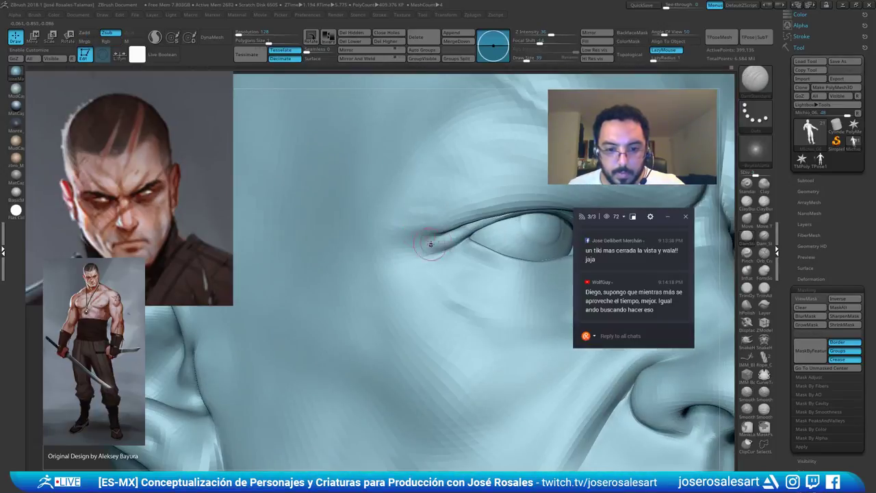
{"action": "key", "text": "1"}
{"action": "left_click_drag", "start_coordinate": [441, 241], "coordinate": [411, 242]}
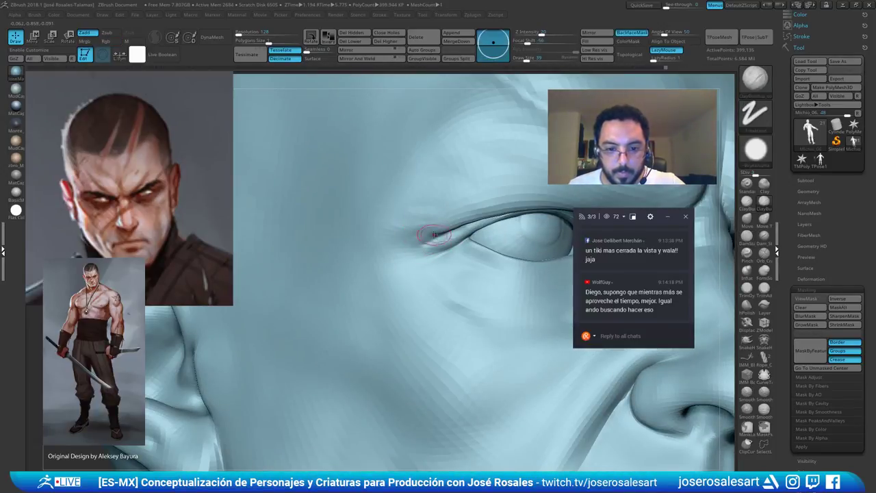
{"action": "right_click_drag", "start_coordinate": [446, 206], "coordinate": [436, 168]}
{"action": "left_click_drag", "start_coordinate": [400, 231], "coordinate": [431, 220], "text": "shift"}
{"action": "mouse_move", "coordinate": [421, 209]}
{"action": "right_mouse_down"}
{"action": "mouse_move", "coordinate": [444, 213]}
{"action": "mouse_move", "coordinate": [445, 223]}
{"action": "mouse_move", "coordinate": [454, 206]}
{"action": "mouse_move", "coordinate": [479, 201]}
{"action": "mouse_move", "coordinate": [448, 203]}
{"action": "mouse_move", "coordinate": [475, 211]}
{"action": "mouse_move", "coordinate": [471, 230]}
{"action": "mouse_move", "coordinate": [454, 252]}
{"action": "mouse_move", "coordinate": [412, 271]}
{"action": "mouse_move", "coordinate": [427, 270]}
{"action": "right_mouse_up"}
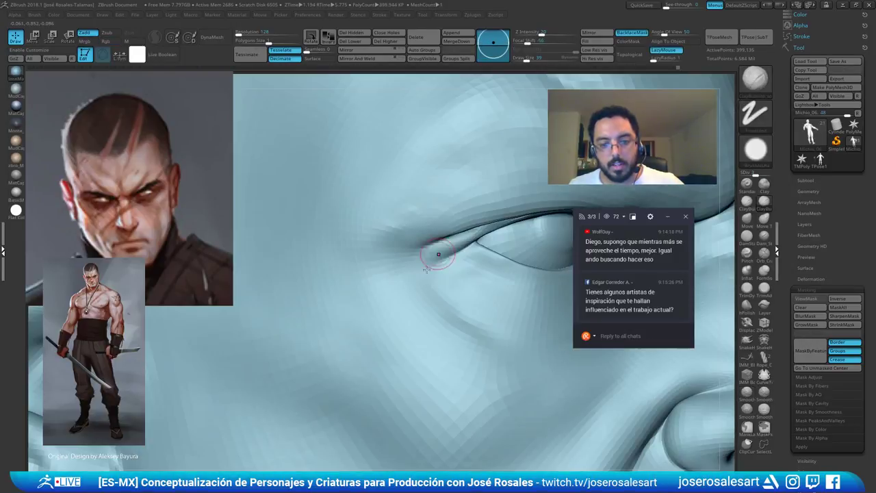
Carve a crease below the outer corner of the character's right eye with the DamStandard brush and soften its end
{"action": "key", "text": "b"}
{"action": "key", "text": "d"}
{"action": "key", "text": "s"}
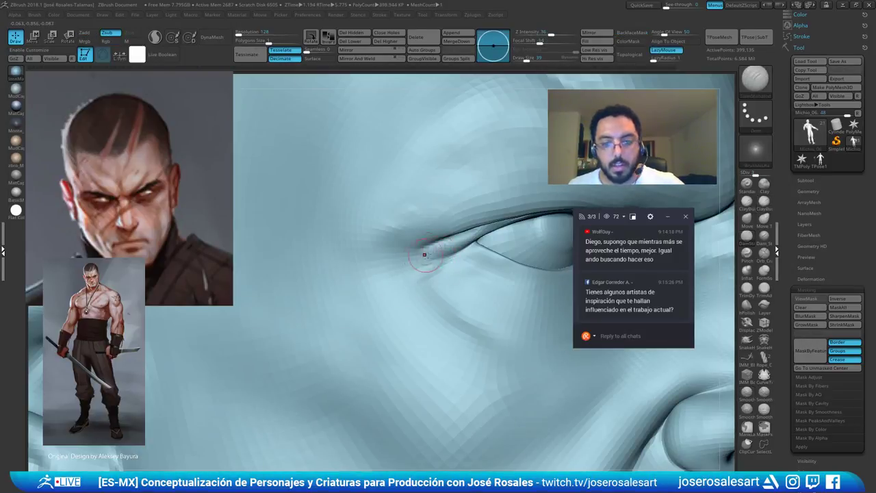
{"action": "left_click_drag", "start_coordinate": [453, 260], "coordinate": [420, 273]}
{"action": "right_click_drag", "start_coordinate": [432, 270], "coordinate": [418, 273]}
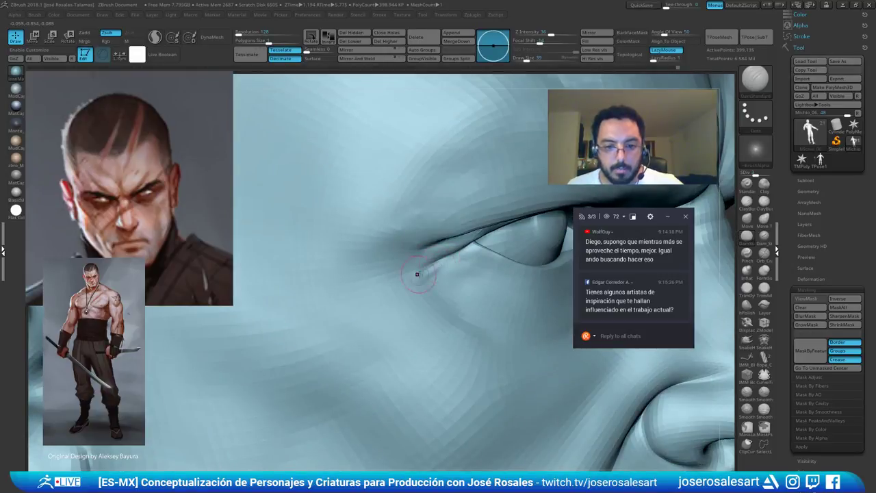
{"action": "left_click_drag", "start_coordinate": [429, 279], "coordinate": [433, 281], "text": "shift"}
{"action": "mouse_move", "coordinate": [432, 281]}
{"action": "right_mouse_down", "text": "ctrl"}
{"action": "mouse_move", "coordinate": [426, 250]}
{"action": "mouse_move", "coordinate": [370, 255]}
{"action": "right_mouse_up", "text": "ctrl"}
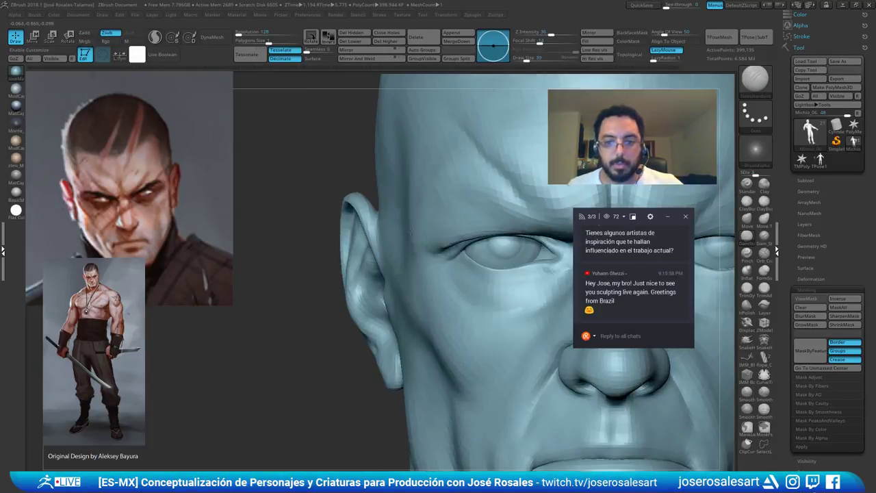
Reduce the DamStandard brush to 36 and smooth the fold at the outer corner of the character's left eye
{"action": "right_click_drag", "start_coordinate": [512, 201], "coordinate": [416, 209], "text": "alt"}
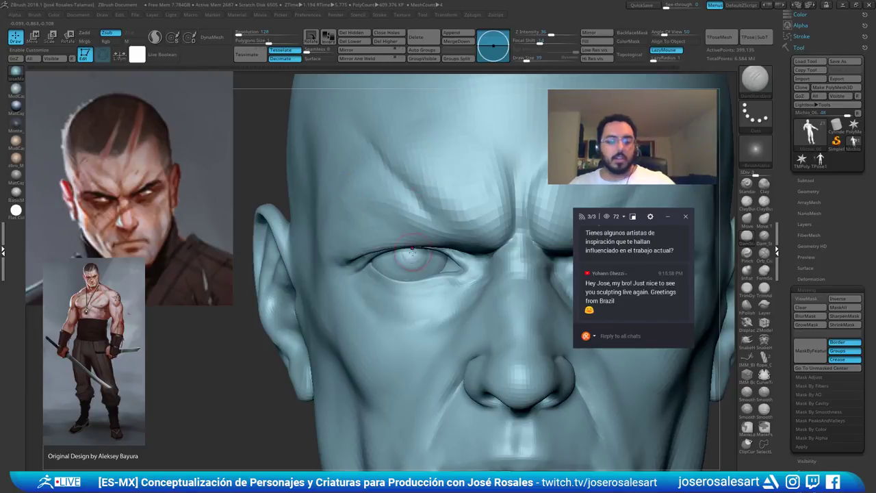
{"action": "right_click_drag", "start_coordinate": [488, 209], "coordinate": [458, 210]}
{"action": "right_click_drag", "start_coordinate": [549, 232], "coordinate": [461, 200], "text": "alt"}
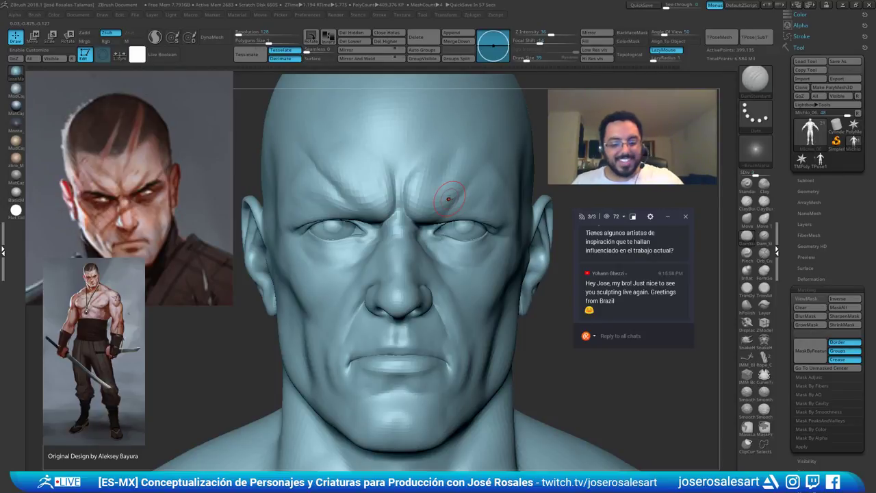
{"action": "right_click_drag", "start_coordinate": [492, 229], "coordinate": [495, 256], "text": "ctrl"}
{"action": "right_click_drag", "start_coordinate": [507, 212], "coordinate": [473, 199]}
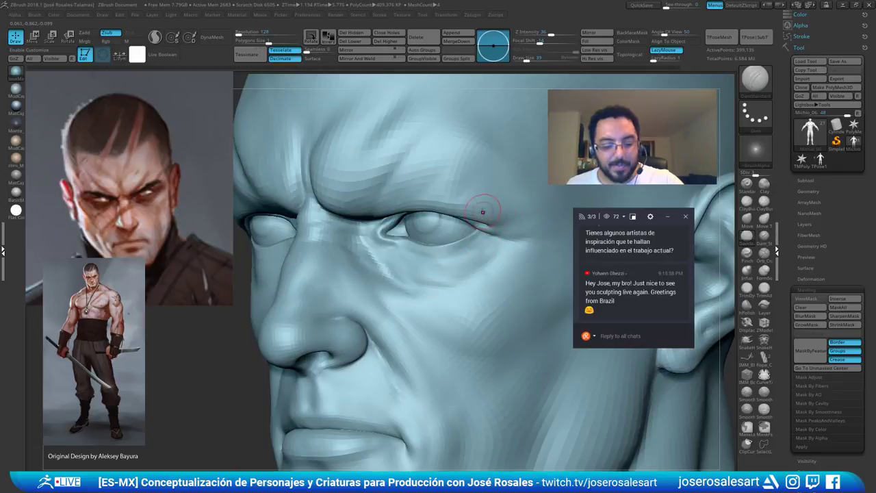
{"action": "right_click_drag", "start_coordinate": [499, 238], "coordinate": [499, 264], "text": "ctrl"}
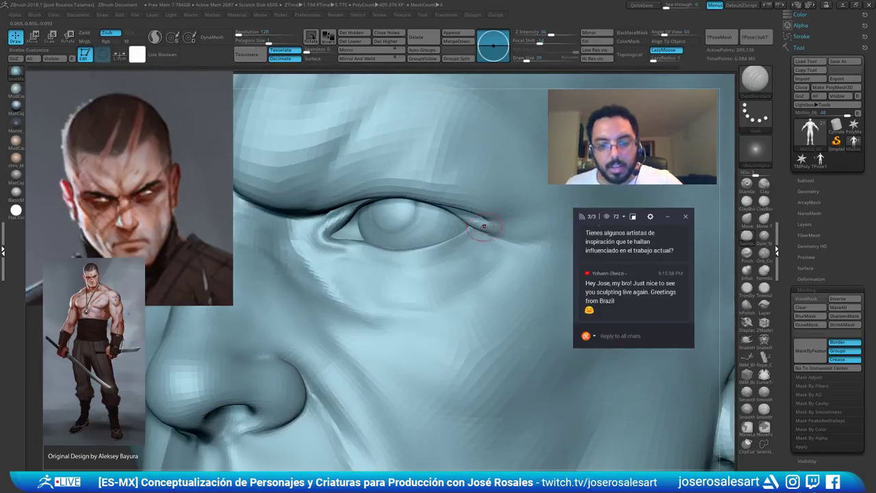
{"action": "key", "text": "bracketleft"}
{"action": "right_click_drag", "start_coordinate": [481, 226], "coordinate": [498, 229]}
{"action": "left_click_drag", "start_coordinate": [497, 229], "coordinate": [482, 219], "text": "shift"}
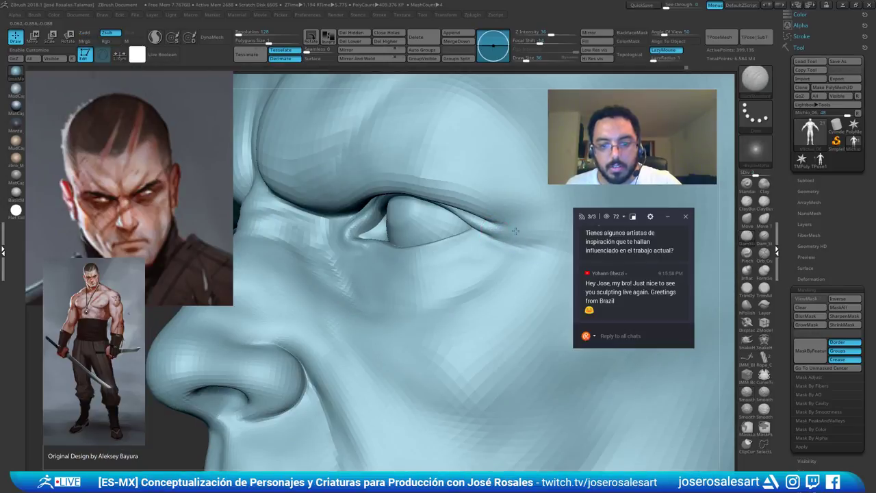
Fill the area between the lid and the crease at the character's left outer eye corner with the ClayBuildup brush at size 36
{"action": "mouse_move", "coordinate": [466, 221]}
{"action": "right_mouse_down"}
{"action": "mouse_move", "coordinate": [507, 217]}
{"action": "mouse_move", "coordinate": [525, 199]}
{"action": "right_mouse_up"}
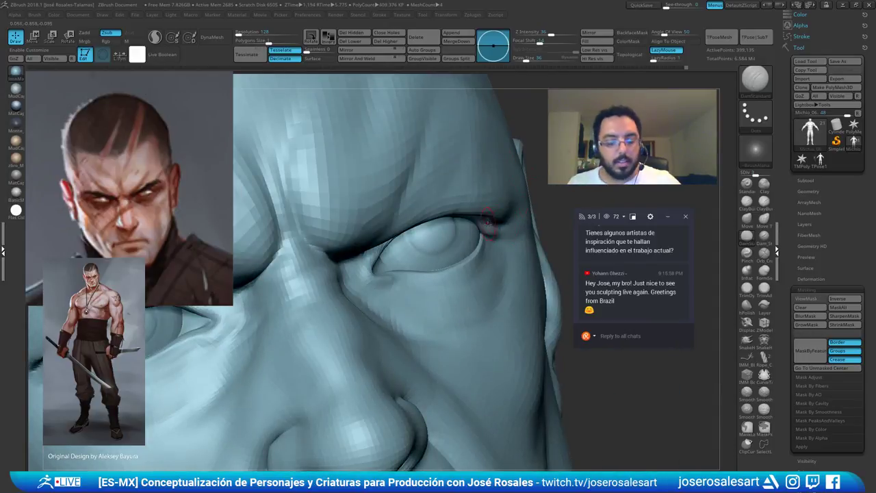
{"action": "mouse_move", "coordinate": [488, 221]}
{"action": "right_mouse_down"}
{"action": "mouse_move", "coordinate": [475, 224]}
{"action": "mouse_move", "coordinate": [495, 239]}
{"action": "right_mouse_up"}
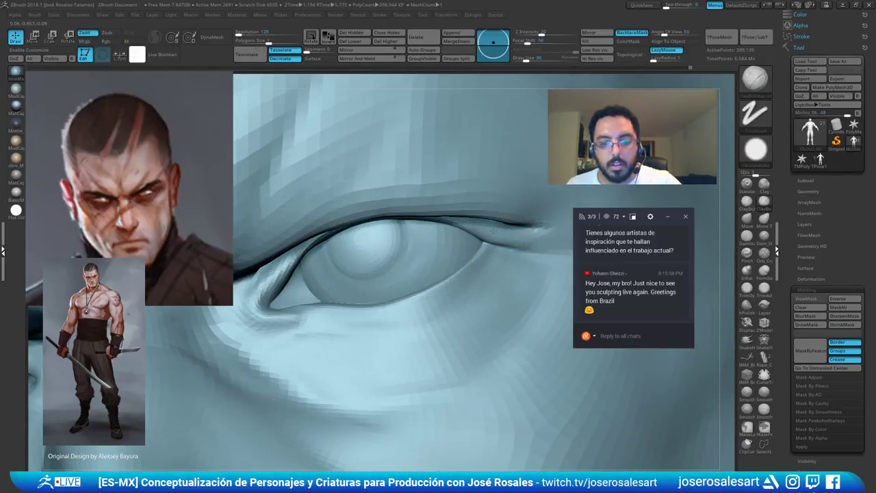
{"action": "right_click_drag", "start_coordinate": [535, 246], "coordinate": [502, 241], "text": "ctrl"}
{"action": "left_click_drag", "start_coordinate": [467, 239], "coordinate": [519, 241]}
{"action": "mouse_move", "coordinate": [517, 231]}
{"action": "right_mouse_down", "text": "ctrl"}
{"action": "mouse_move", "coordinate": [478, 193]}
{"action": "mouse_move", "coordinate": [538, 202]}
{"action": "right_mouse_up", "text": "ctrl"}
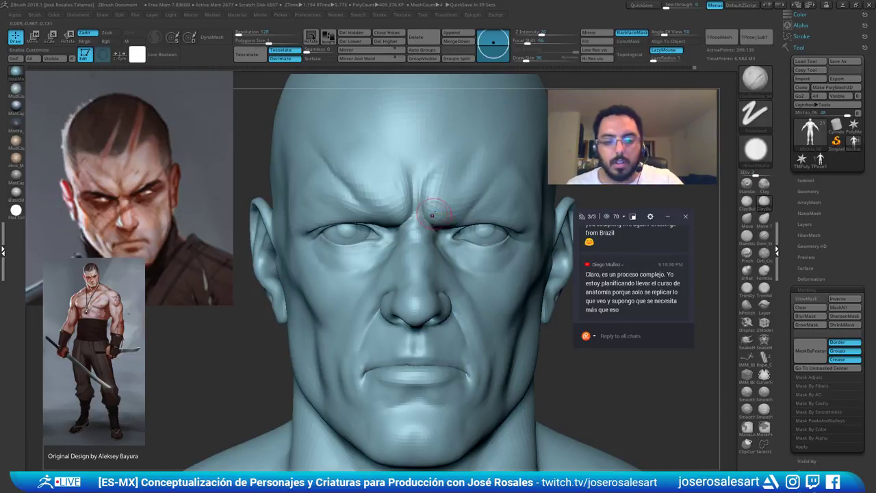
Deepen the crease above the inner corner of the character's left eye with the DamStandard brush
{"action": "mouse_move", "coordinate": [439, 214]}
{"action": "right_mouse_down", "text": "ctrl"}
{"action": "mouse_move", "coordinate": [460, 229]}
{"action": "mouse_move", "coordinate": [404, 205]}
{"action": "mouse_move", "coordinate": [387, 244]}
{"action": "right_mouse_up", "text": "ctrl"}
{"action": "key", "text": "b"}
{"action": "key", "text": "d"}
{"action": "key", "text": "s"}
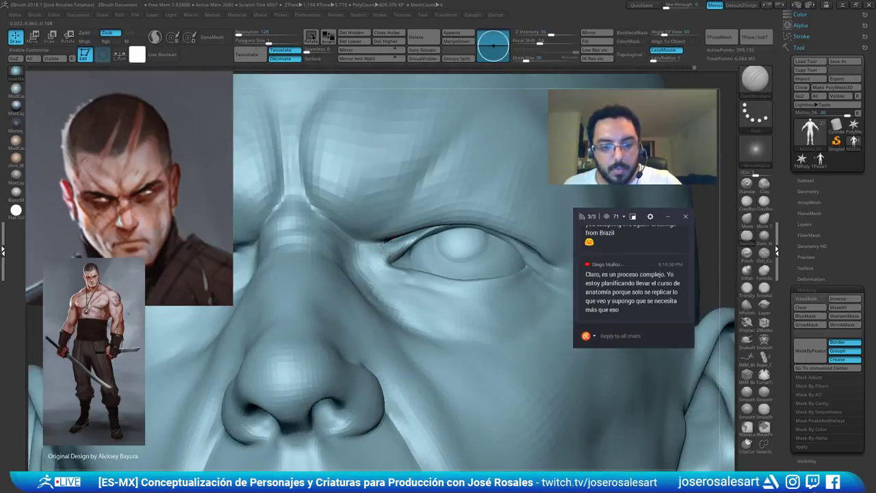
{"action": "left_click_drag", "start_coordinate": [383, 245], "coordinate": [370, 247]}
{"action": "mouse_move", "coordinate": [370, 248]}
{"action": "right_mouse_down"}
{"action": "mouse_move", "coordinate": [353, 248]}
{"action": "mouse_move", "coordinate": [356, 206]}
{"action": "mouse_move", "coordinate": [411, 205]}
{"action": "right_mouse_up"}
Build up the skin above the inner corner of the character's right eye with the ClayBuildup brush and smooth it
{"action": "right_click_drag", "start_coordinate": [323, 234], "coordinate": [319, 216], "text": "ctrl"}
{"action": "key", "text": "b"}
{"action": "key", "text": "c"}
{"action": "key", "text": "b"}
{"action": "left_click_drag", "start_coordinate": [322, 239], "coordinate": [339, 243]}
{"action": "right_click_drag", "start_coordinate": [317, 238], "coordinate": [342, 237]}
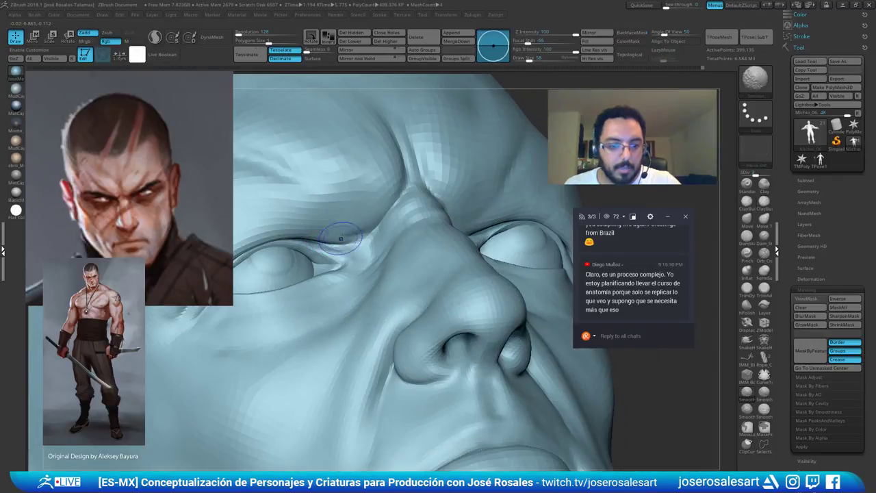
{"action": "left_click_drag", "start_coordinate": [341, 238], "coordinate": [354, 240], "text": "shift"}
{"action": "mouse_move", "coordinate": [312, 241]}
{"action": "right_mouse_down", "text": "ctrl"}
{"action": "mouse_move", "coordinate": [333, 221]}
{"action": "mouse_move", "coordinate": [390, 217]}
{"action": "mouse_move", "coordinate": [386, 193]}
{"action": "mouse_move", "coordinate": [406, 196]}
{"action": "right_mouse_up", "text": "ctrl"}
{"action": "right_click_drag", "start_coordinate": [405, 195], "coordinate": [437, 194], "text": "alt"}
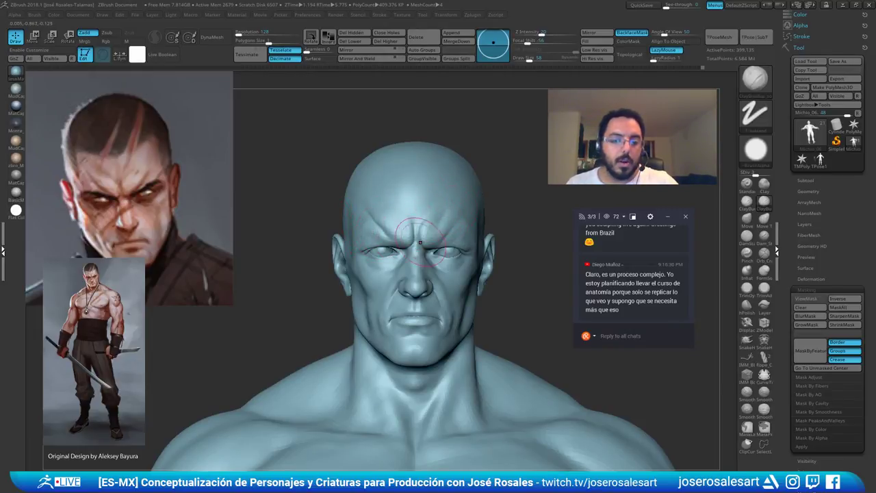
{"action": "right_click_drag", "start_coordinate": [411, 208], "coordinate": [402, 189], "text": "alt"}
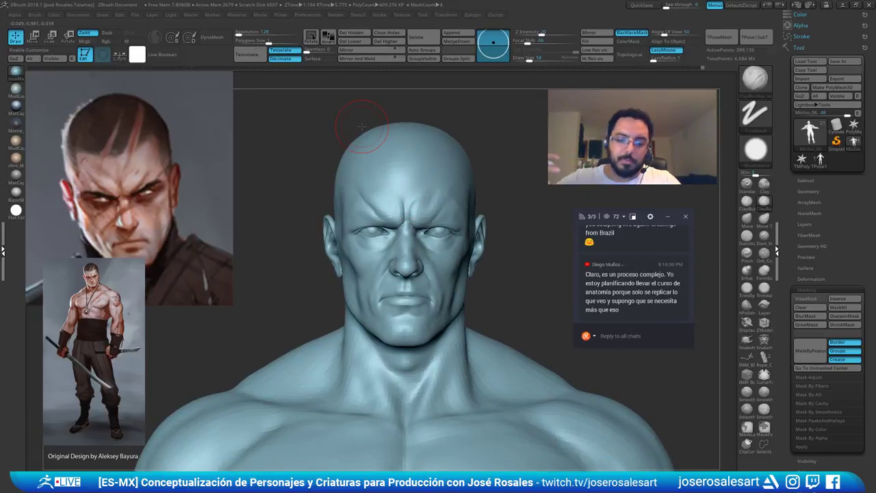
Smooth the crease at the outer corner of the character's left eye, with the DamStandard brush active at size 45
{"action": "mouse_move", "coordinate": [405, 283]}
{"action": "right_mouse_down"}
{"action": "mouse_move", "coordinate": [331, 277]}
{"action": "mouse_move", "coordinate": [342, 322]}
{"action": "right_mouse_up"}
{"action": "key", "text": "s"}
{"action": "left_click_drag", "start_coordinate": [493, 236], "coordinate": [489, 236]}
{"action": "mouse_move", "coordinate": [503, 208]}
{"action": "right_mouse_down", "text": "ctrl"}
{"action": "mouse_move", "coordinate": [509, 226]}
{"action": "mouse_move", "coordinate": [456, 209]}
{"action": "right_mouse_up", "text": "ctrl"}
{"action": "right_click_drag", "start_coordinate": [456, 209], "coordinate": [455, 233], "text": "ctrl"}
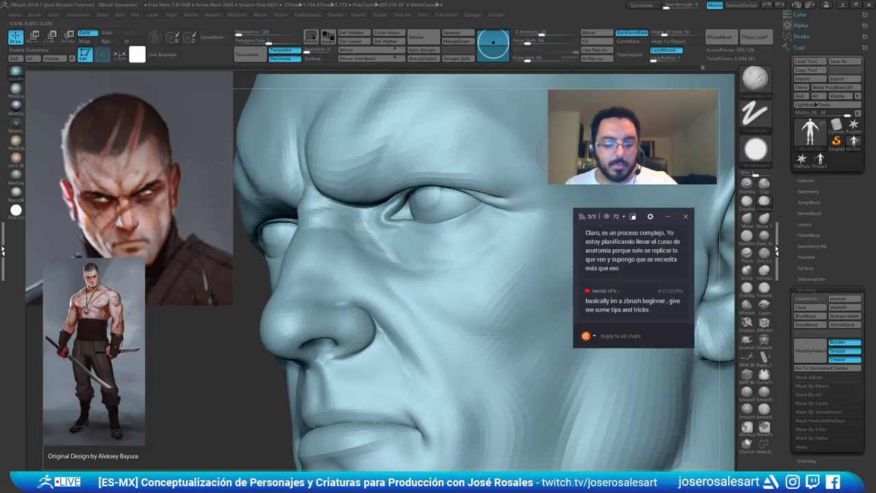
{"action": "right_click_drag", "start_coordinate": [522, 147], "coordinate": [550, 150]}
{"action": "key", "text": "b"}
{"action": "key", "text": "d"}
{"action": "key", "text": "s"}
{"action": "right_click_drag", "start_coordinate": [506, 201], "coordinate": [519, 204]}
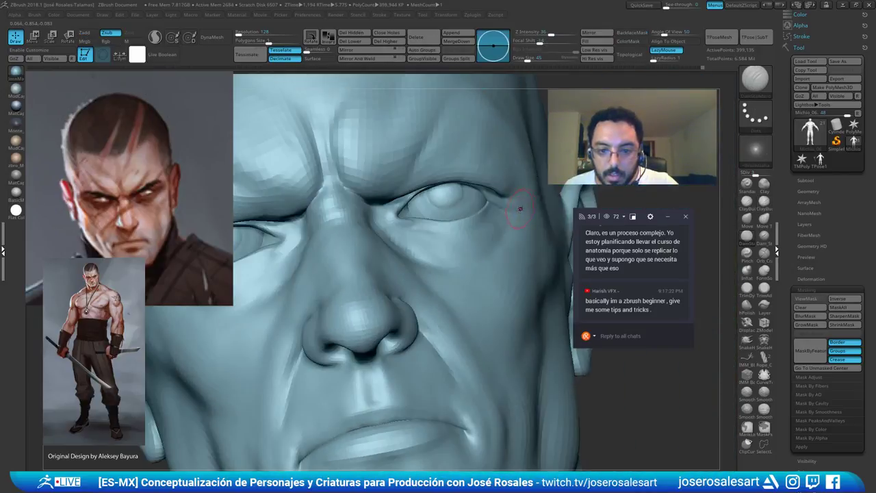
{"action": "left_click_drag", "start_coordinate": [519, 205], "coordinate": [507, 200], "text": "shift"}
{"action": "right_click_drag", "start_coordinate": [518, 197], "coordinate": [491, 166]}
Reshape the upper lid fold at the character's left outer eye corner with the Move brush, starting at size 95 and enlarging it to 114
{"action": "right_click_drag", "start_coordinate": [491, 167], "coordinate": [504, 183], "text": "ctrl"}
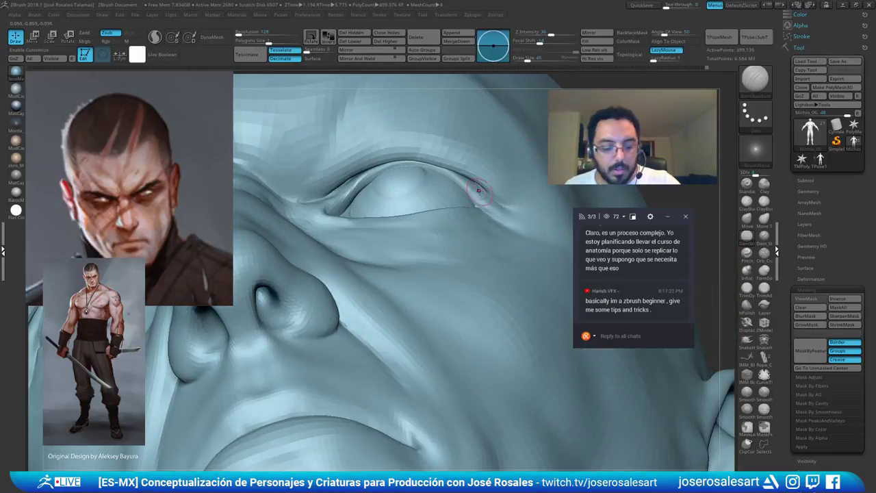
{"action": "key", "text": "b"}
{"action": "key", "text": "m"}
{"action": "key", "text": "v"}
{"action": "key", "text": "s"}
{"action": "left_click_drag", "start_coordinate": [474, 192], "coordinate": [483, 192]}
{"action": "mouse_move", "coordinate": [482, 193]}
{"action": "right_mouse_down"}
{"action": "mouse_move", "coordinate": [489, 175]}
{"action": "mouse_move", "coordinate": [474, 171]}
{"action": "mouse_move", "coordinate": [499, 165]}
{"action": "right_mouse_up"}
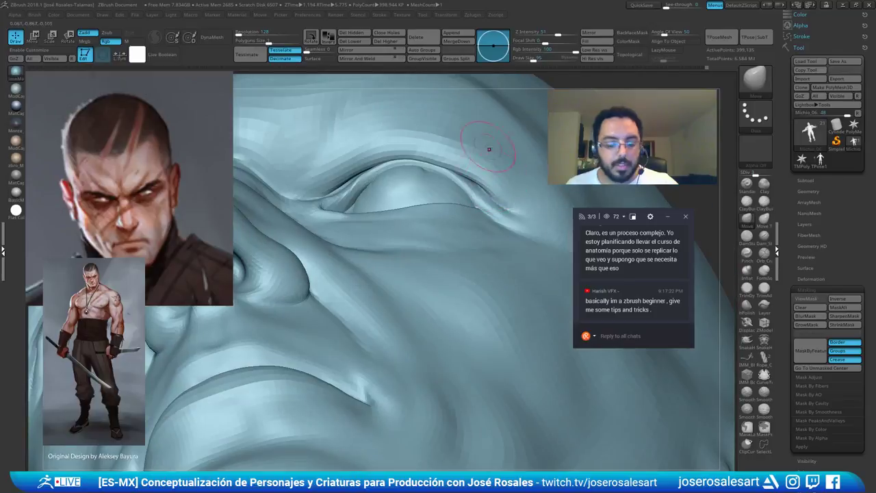
{"action": "key", "text": "s"}
{"action": "left_click_drag", "start_coordinate": [486, 175], "coordinate": [494, 176]}
{"action": "mouse_move", "coordinate": [485, 190]}
{"action": "right_mouse_down"}
{"action": "mouse_move", "coordinate": [495, 178]}
{"action": "mouse_move", "coordinate": [463, 154]}
{"action": "right_mouse_up"}
{"action": "mouse_move", "coordinate": [463, 154]}
{"action": "right_mouse_down"}
{"action": "mouse_move", "coordinate": [459, 171]}
{"action": "mouse_move", "coordinate": [395, 179]}
{"action": "mouse_move", "coordinate": [445, 185]}
{"action": "mouse_move", "coordinate": [420, 242]}
{"action": "mouse_move", "coordinate": [415, 228]}
{"action": "mouse_move", "coordinate": [422, 245]}
{"action": "right_mouse_up"}
Isolate the eyeballs and lid rims, mask both of them completely, and show the whole head again
{"action": "right_click_drag", "start_coordinate": [461, 201], "coordinate": [480, 251], "text": "ctrl"}
{"action": "left_click", "coordinate": [485, 214], "text": "ctrl+shift"}
{"action": "right_click_drag", "start_coordinate": [486, 213], "coordinate": [460, 183], "text": "ctrl"}
{"action": "left_click_drag", "start_coordinate": [333, 169], "coordinate": [574, 284], "text": "ctrl"}
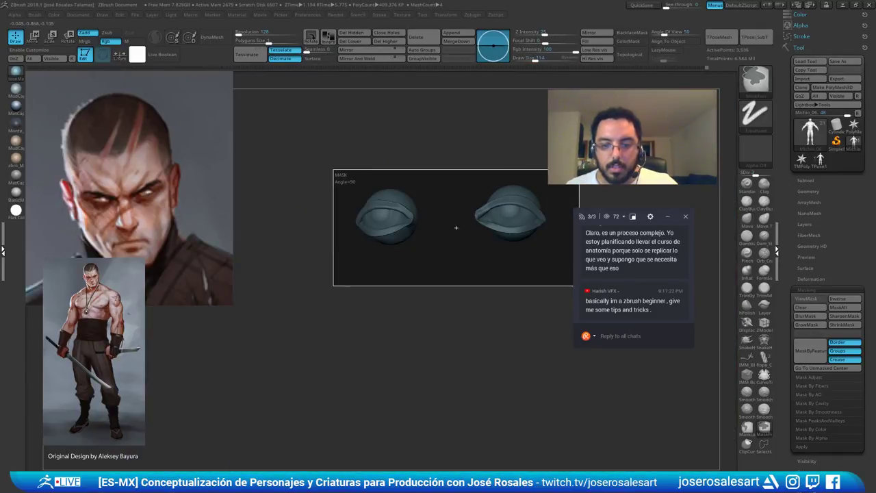
{"action": "left_click", "coordinate": [512, 294], "text": "ctrl+shift"}
{"action": "mouse_move", "coordinate": [513, 179]}
{"action": "right_mouse_down", "text": "ctrl"}
{"action": "mouse_move", "coordinate": [524, 206]}
{"action": "mouse_move", "coordinate": [471, 210]}
{"action": "right_mouse_up", "text": "ctrl"}
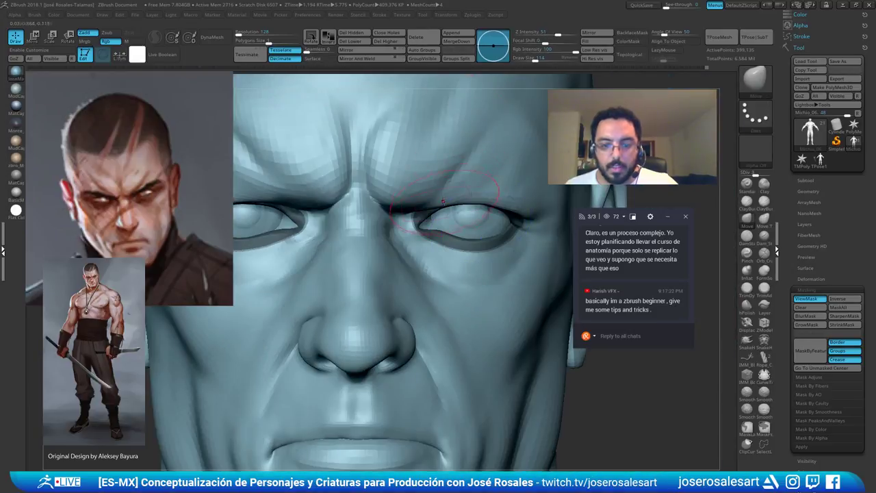
Undo the last two edits and reshape the upper lid folds around the masked eyes with the Move brush, up to size 119
{"action": "key", "text": "z"}
{"action": "key", "text": "z"}
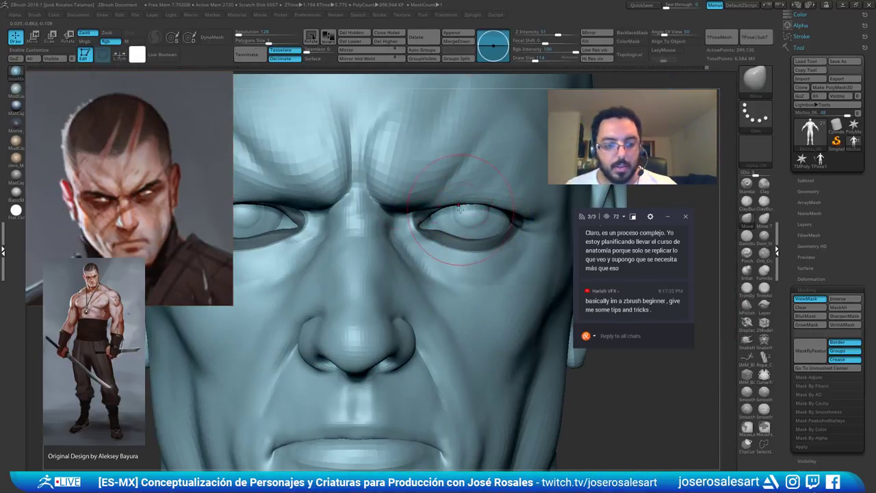
{"action": "key", "text": "bracketleft"}
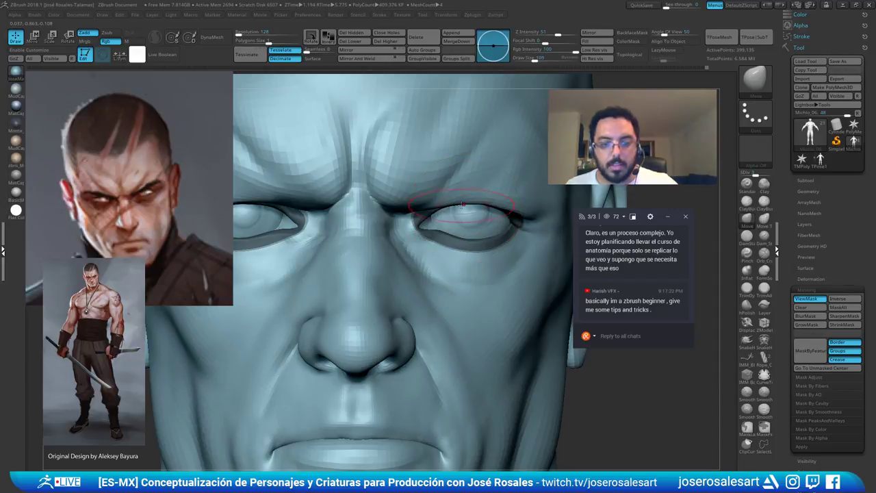
{"action": "right_click_drag", "start_coordinate": [507, 203], "coordinate": [413, 198]}
{"action": "key", "text": "s"}
{"action": "left_click_drag", "start_coordinate": [414, 198], "coordinate": [409, 195]}
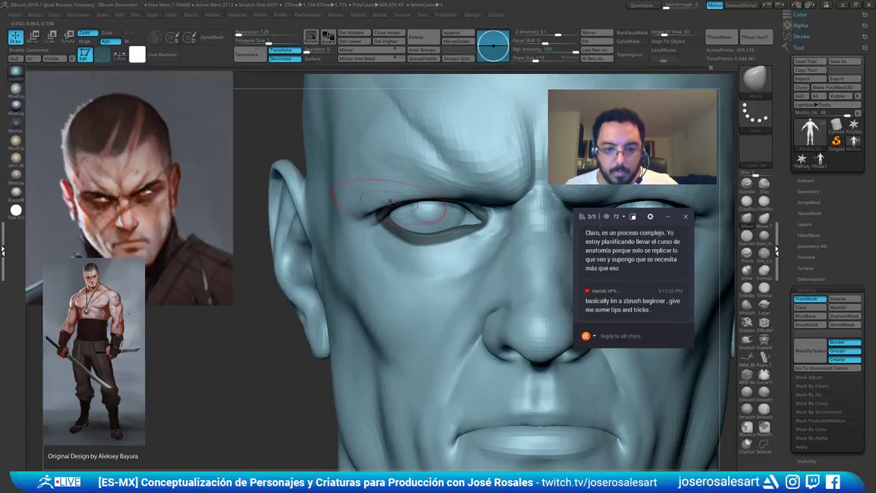
Reduce the Move brush to size 69 and clear the mask from the eyes
{"action": "key", "text": "bracketleft"}
{"action": "right_click_drag", "start_coordinate": [349, 222], "coordinate": [308, 294]}
{"action": "left_click_drag", "start_coordinate": [272, 330], "coordinate": [282, 341], "text": "ctrl"}
{"action": "right_click_drag", "start_coordinate": [308, 274], "coordinate": [378, 260], "text": "ctrl"}
{"action": "right_click_drag", "start_coordinate": [452, 186], "coordinate": [548, 92]}
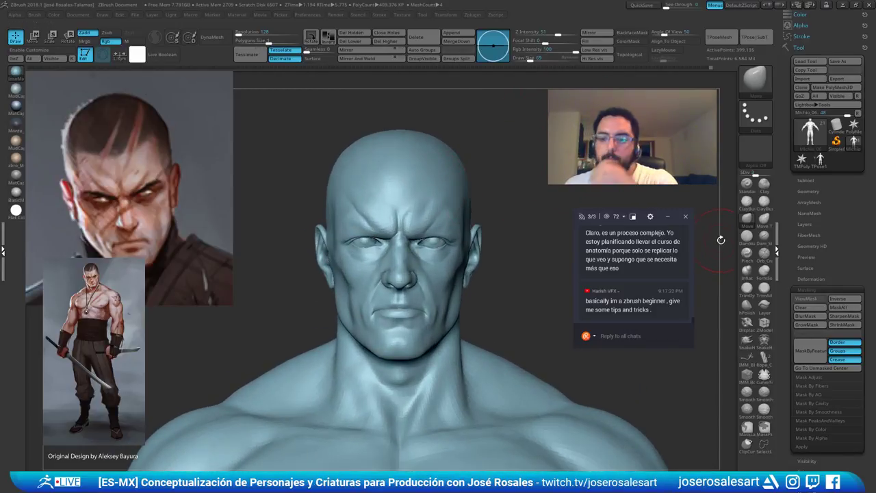
Read through the viewers' recent messages in the stream chat
{"action": "left_click_drag", "start_coordinate": [692, 322], "coordinate": [693, 319]}
{"action": "scroll", "coordinate": [692, 319], "scroll_direction": "down", "scroll_amount": 1}
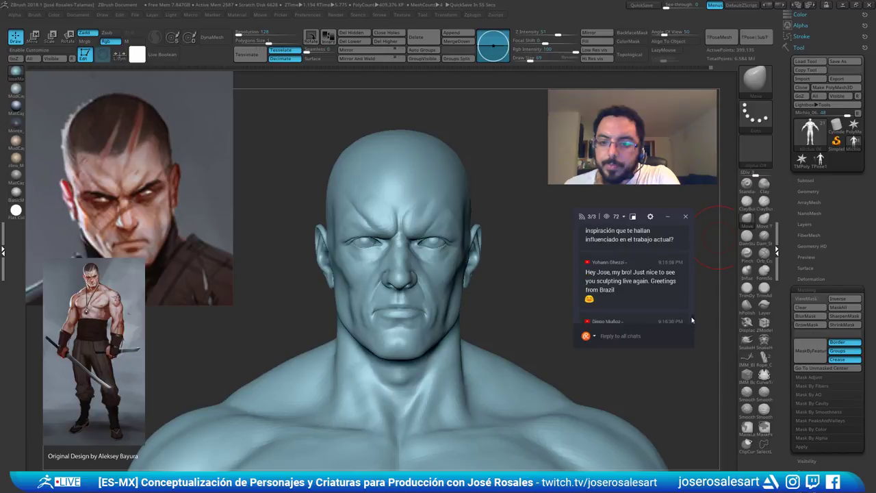
{"action": "scroll", "coordinate": [692, 320], "scroll_direction": "down", "scroll_amount": 1}
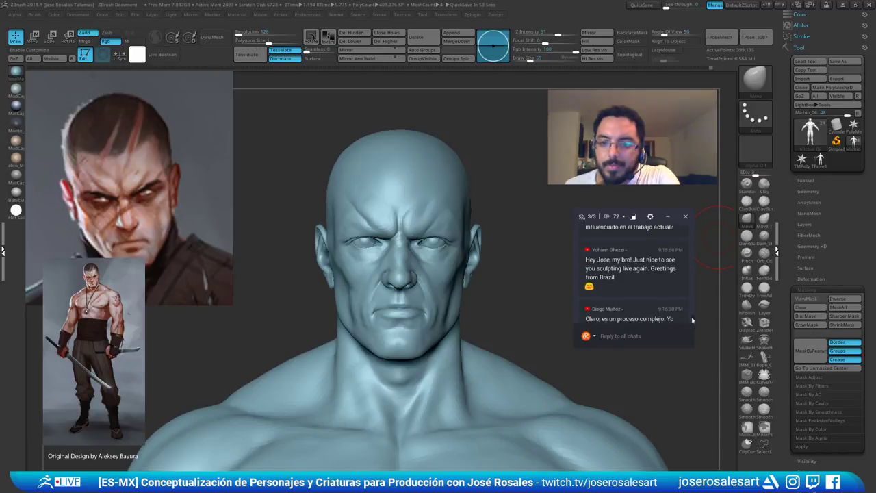
{"action": "scroll", "coordinate": [693, 319], "scroll_direction": "down", "scroll_amount": 3}
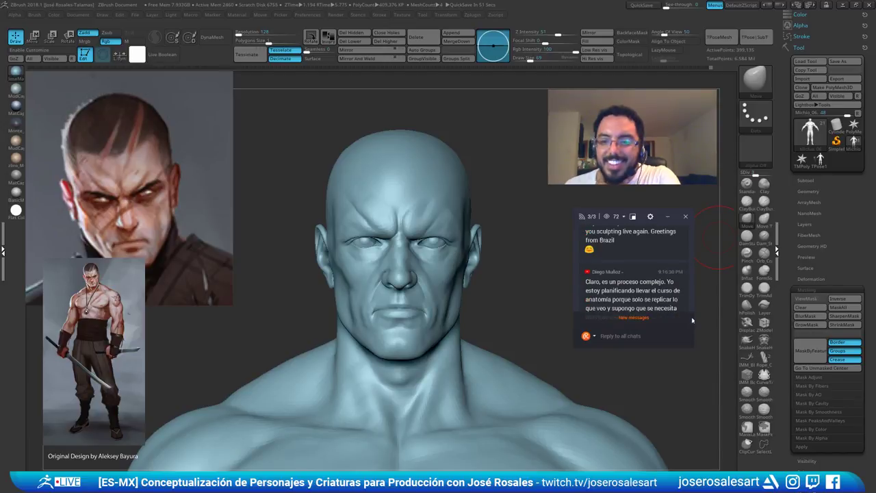
{"action": "scroll", "coordinate": [692, 319], "scroll_direction": "up", "scroll_amount": 1}
{"action": "scroll", "coordinate": [693, 320], "scroll_direction": "up", "scroll_amount": 6}
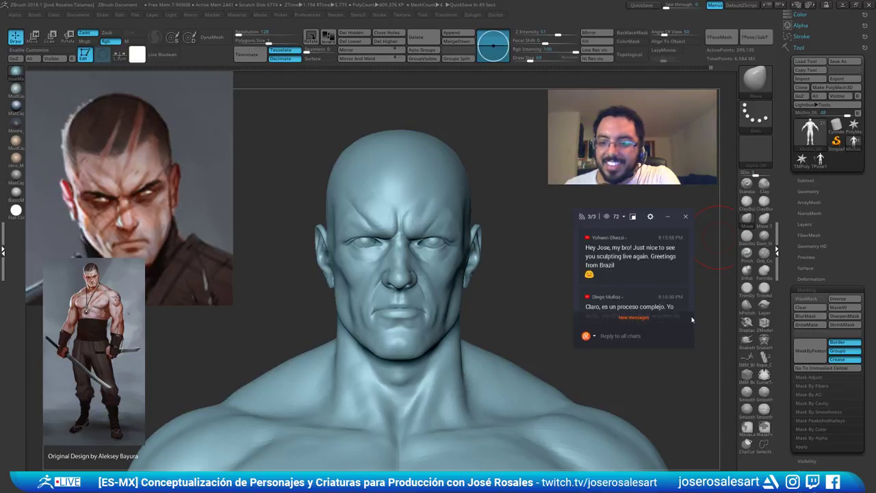
{"action": "scroll", "coordinate": [693, 318], "scroll_direction": "up", "scroll_amount": 10}
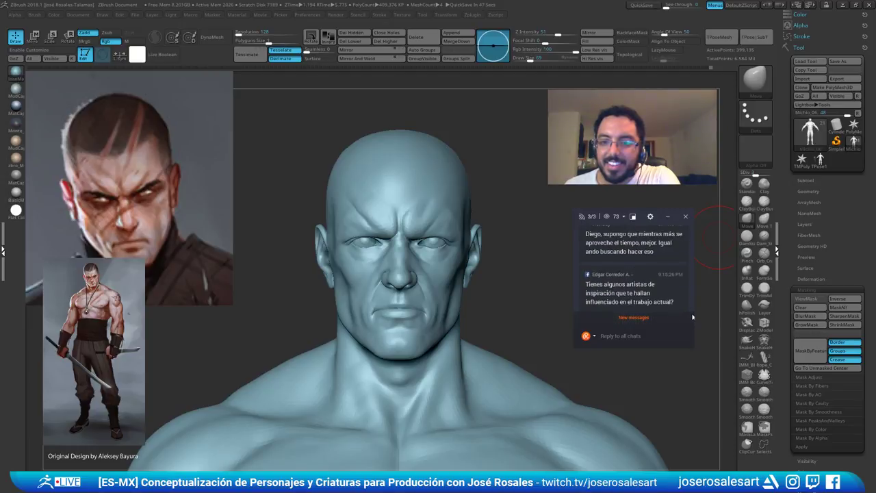
{"action": "scroll", "coordinate": [692, 318], "scroll_direction": "down", "scroll_amount": 15}
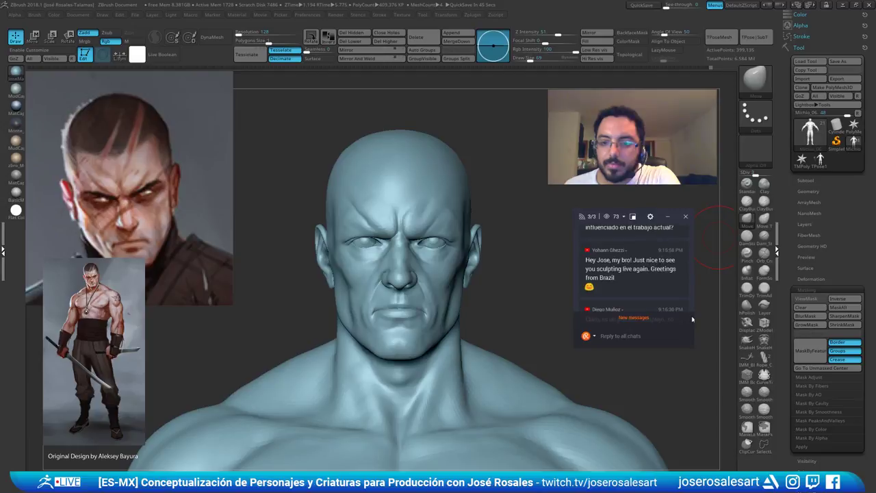
{"action": "scroll", "coordinate": [692, 320], "scroll_direction": "down", "scroll_amount": 4}
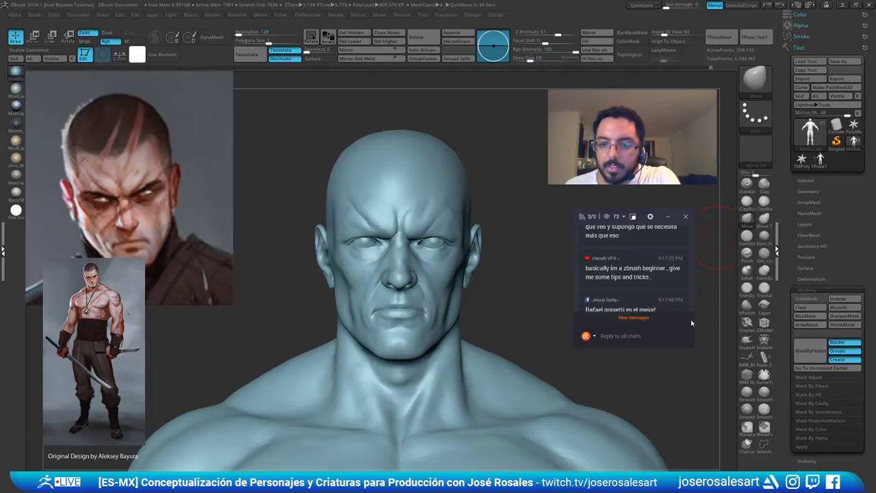
{"action": "scroll", "coordinate": [692, 322], "scroll_direction": "up", "scroll_amount": 3}
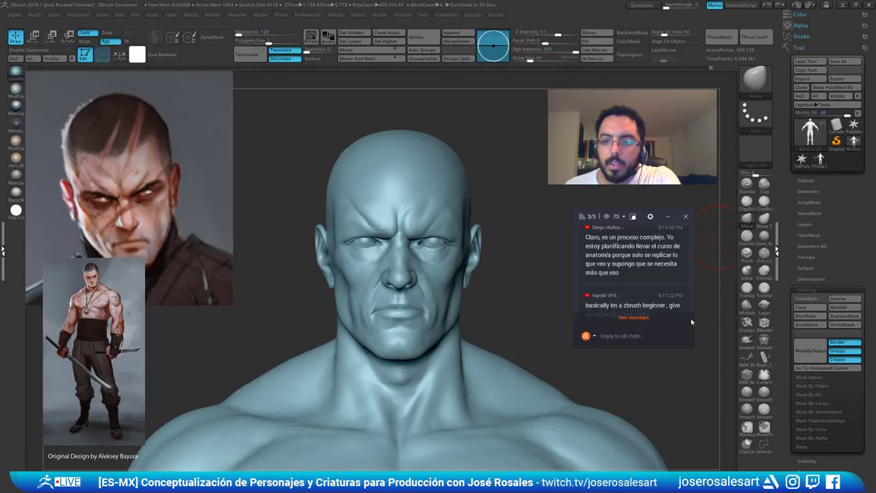
{"action": "scroll", "coordinate": [689, 323], "scroll_direction": "down", "scroll_amount": 1}
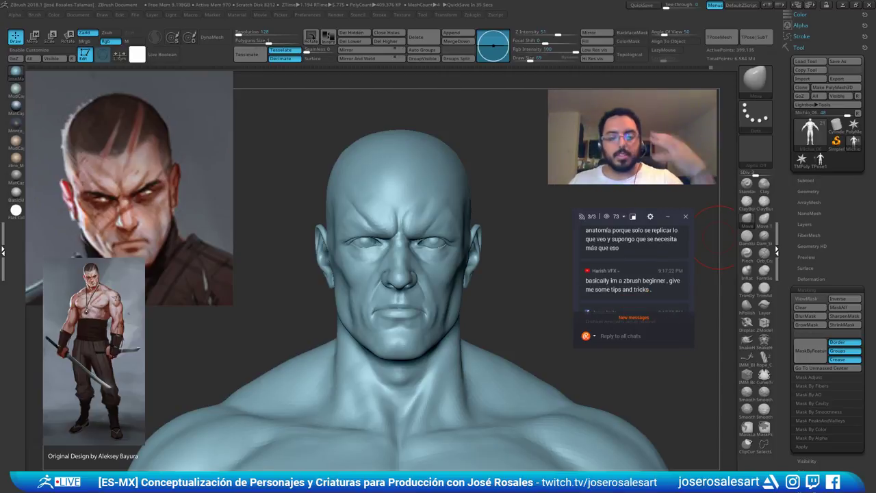
Build up the area between the eyebrows at the top of the nose with the ClayBuildup brush at size 42
{"action": "mouse_move", "coordinate": [409, 234]}
{"action": "right_mouse_down"}
{"action": "mouse_move", "coordinate": [457, 234]}
{"action": "mouse_move", "coordinate": [417, 212]}
{"action": "mouse_move", "coordinate": [424, 236]}
{"action": "right_mouse_up"}
{"action": "key", "text": "b"}
{"action": "key", "text": "c"}
{"action": "key", "text": "b"}
{"action": "left_click_drag", "start_coordinate": [419, 238], "coordinate": [431, 210]}
{"action": "mouse_move", "coordinate": [394, 228]}
{"action": "right_mouse_down", "text": "ctrl"}
{"action": "mouse_move", "coordinate": [385, 240]}
{"action": "mouse_move", "coordinate": [398, 267]}
{"action": "right_mouse_up", "text": "ctrl"}
{"action": "left_click_drag", "start_coordinate": [399, 268], "coordinate": [403, 264]}
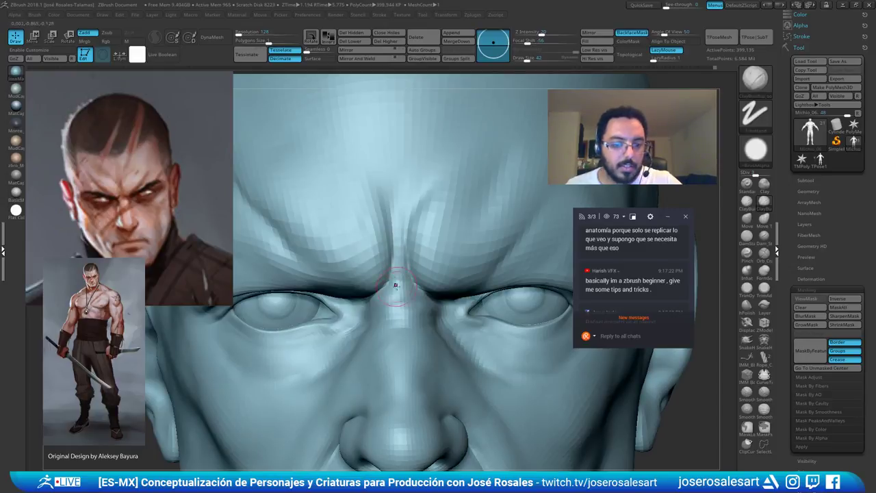
Examine the muscles of the shoulder, arm, chest and back from several angles and check the newest chat messages
{"action": "key", "text": "f"}
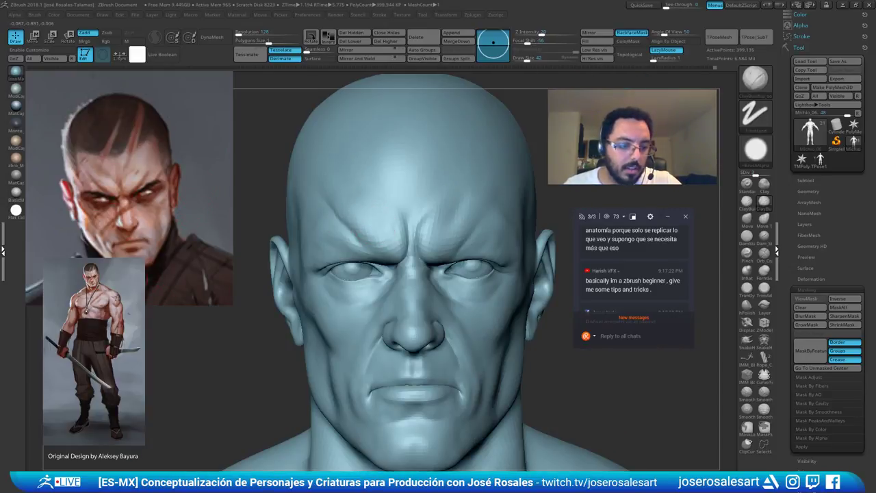
{"action": "right_click_drag", "start_coordinate": [383, 264], "coordinate": [463, 118], "text": "alt"}
{"action": "right_click_drag", "start_coordinate": [250, 376], "coordinate": [326, 205]}
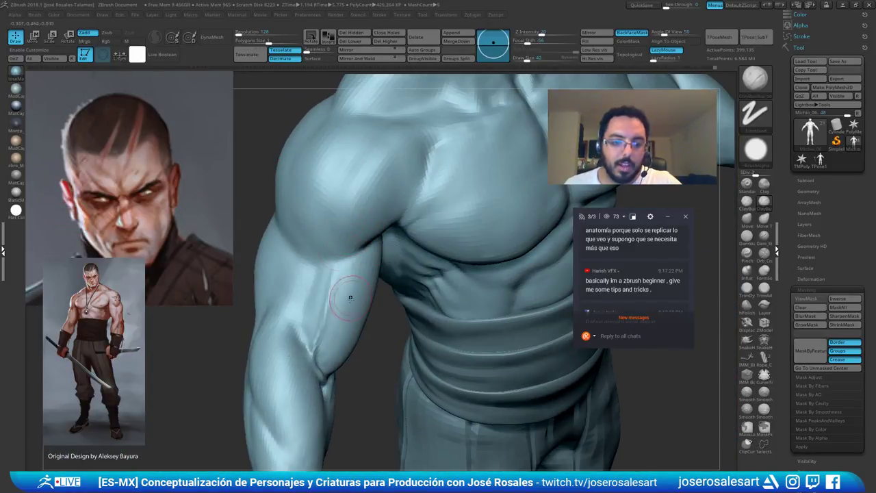
{"action": "right_click_drag", "start_coordinate": [347, 280], "coordinate": [345, 404]}
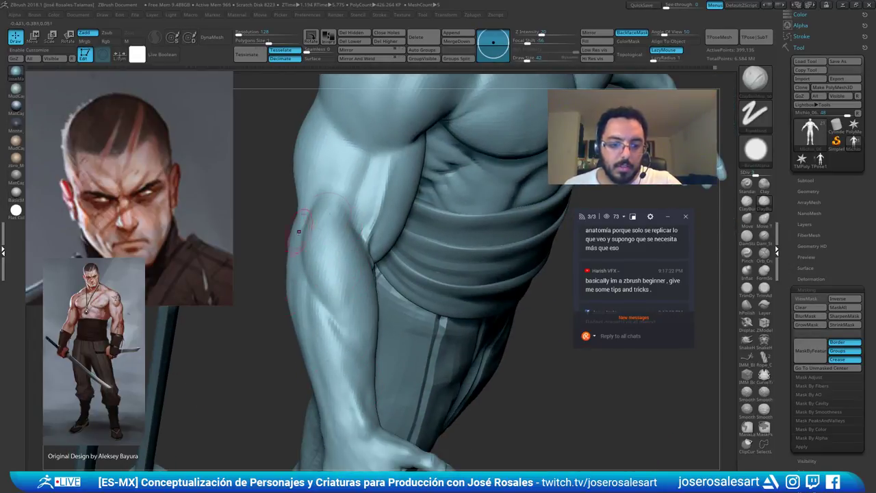
{"action": "right_click_drag", "start_coordinate": [299, 232], "coordinate": [254, 371]}
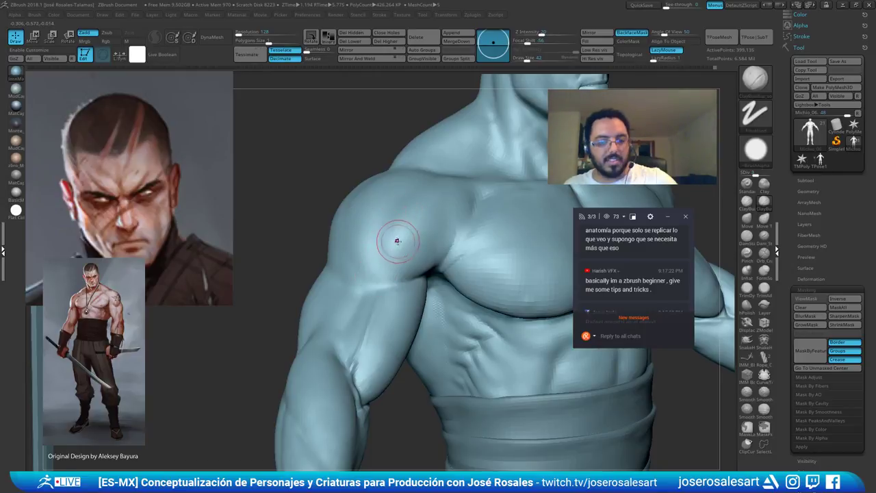
{"action": "right_click_drag", "start_coordinate": [397, 241], "coordinate": [348, 238]}
{"action": "right_click_drag", "start_coordinate": [268, 188], "coordinate": [320, 202]}
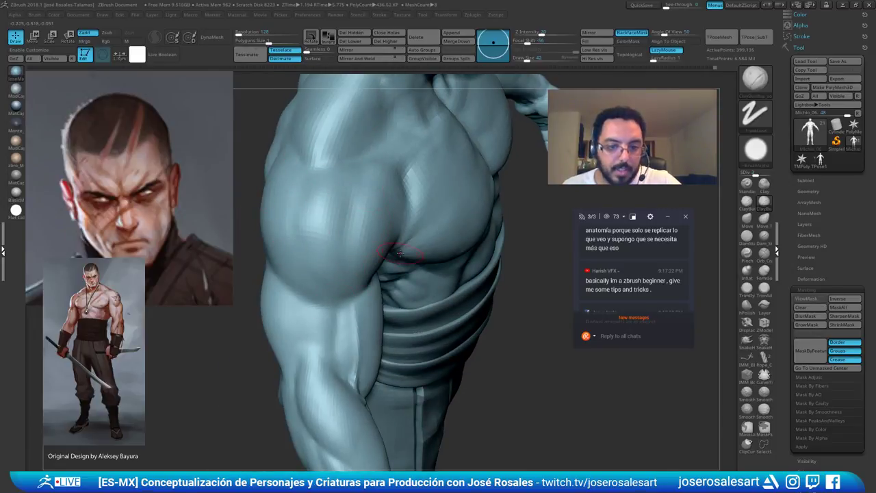
{"action": "right_click_drag", "start_coordinate": [347, 322], "coordinate": [352, 200], "text": "alt"}
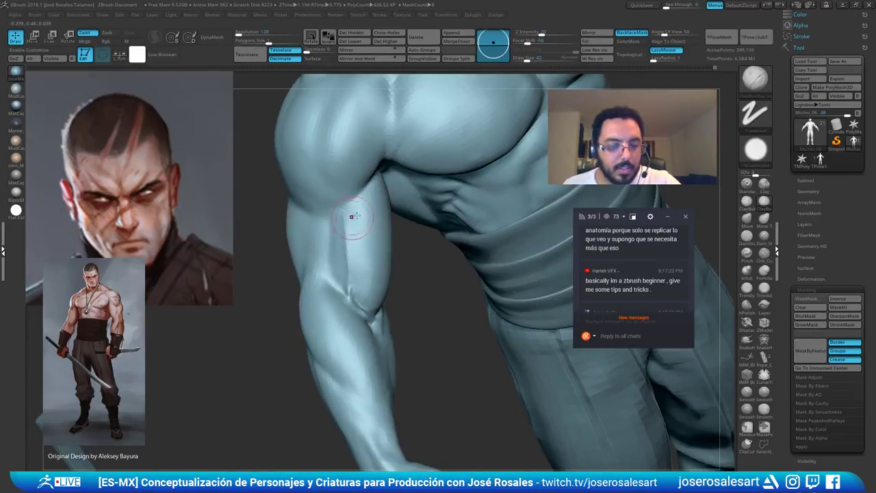
{"action": "right_click_drag", "start_coordinate": [352, 267], "coordinate": [404, 265]}
{"action": "mouse_move", "coordinate": [337, 289]}
{"action": "right_mouse_down"}
{"action": "mouse_move", "coordinate": [371, 204]}
{"action": "mouse_move", "coordinate": [406, 257]}
{"action": "mouse_move", "coordinate": [442, 239]}
{"action": "mouse_move", "coordinate": [389, 215]}
{"action": "mouse_move", "coordinate": [409, 216]}
{"action": "mouse_move", "coordinate": [397, 188]}
{"action": "right_mouse_up"}
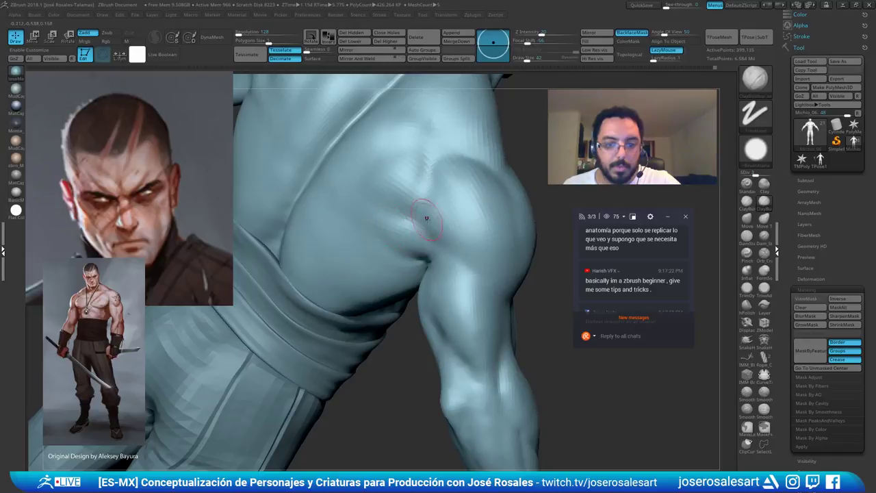
{"action": "mouse_move", "coordinate": [426, 217]}
{"action": "right_mouse_down"}
{"action": "mouse_move", "coordinate": [407, 194]}
{"action": "mouse_move", "coordinate": [423, 143]}
{"action": "mouse_move", "coordinate": [436, 182]}
{"action": "mouse_move", "coordinate": [438, 172]}
{"action": "mouse_move", "coordinate": [431, 192]}
{"action": "right_mouse_up"}
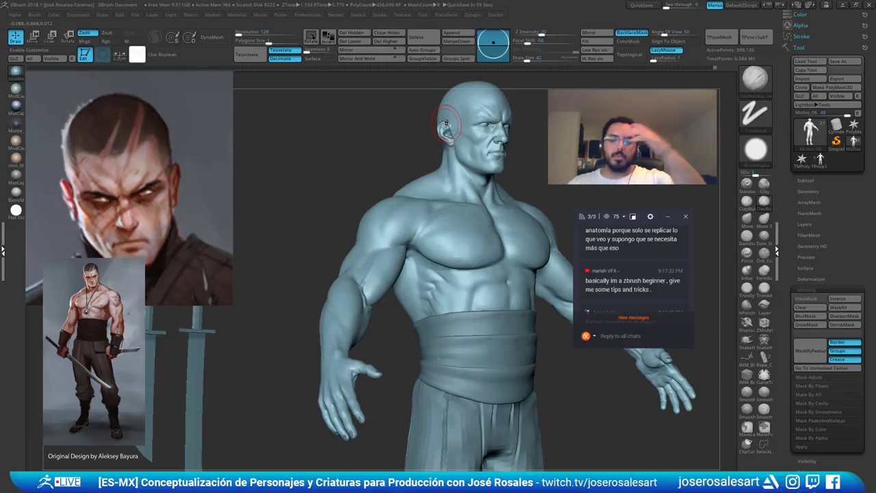
{"action": "left_click", "coordinate": [649, 318]}
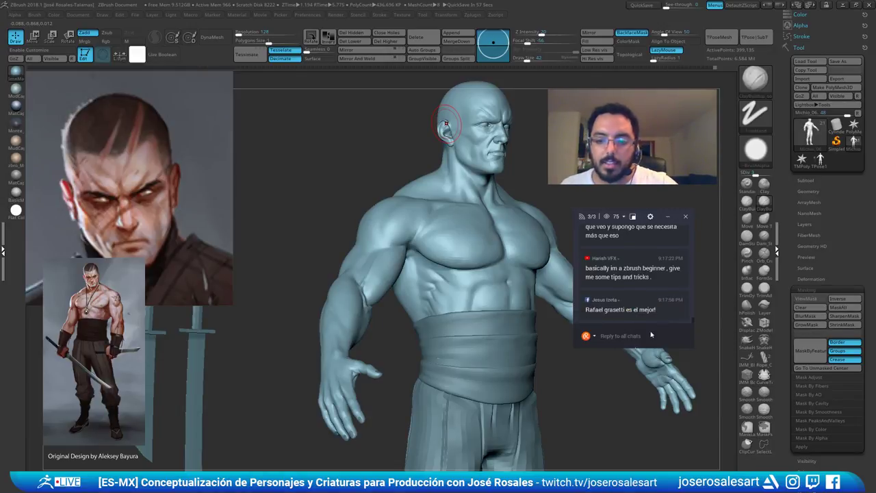
{"action": "mouse_move", "coordinate": [541, 116]}
{"action": "left_mouse_down", "text": "shift"}
{"action": "mouse_move", "coordinate": [490, 116]}
{"action": "mouse_move", "coordinate": [453, 167]}
{"action": "left_mouse_up", "text": "shift"}
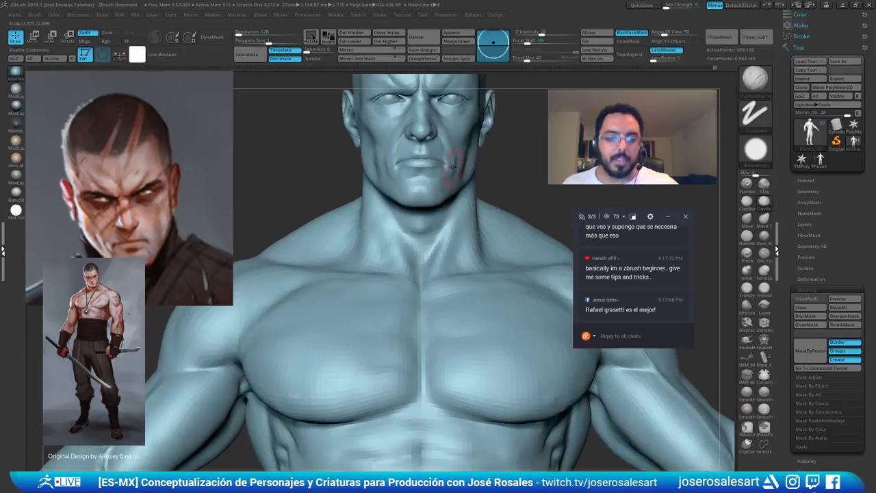
Smooth the nasolabial fold from the character's right nostril down toward the mouth corner, enlarging the DamStandard brush to size 69
{"action": "mouse_move", "coordinate": [520, 130]}
{"action": "left_mouse_down", "text": "alt"}
{"action": "mouse_move", "coordinate": [503, 165]}
{"action": "mouse_move", "coordinate": [505, 192]}
{"action": "left_mouse_up", "text": "alt"}
{"action": "key", "text": "b"}
{"action": "key", "text": "d"}
{"action": "key", "text": "s"}
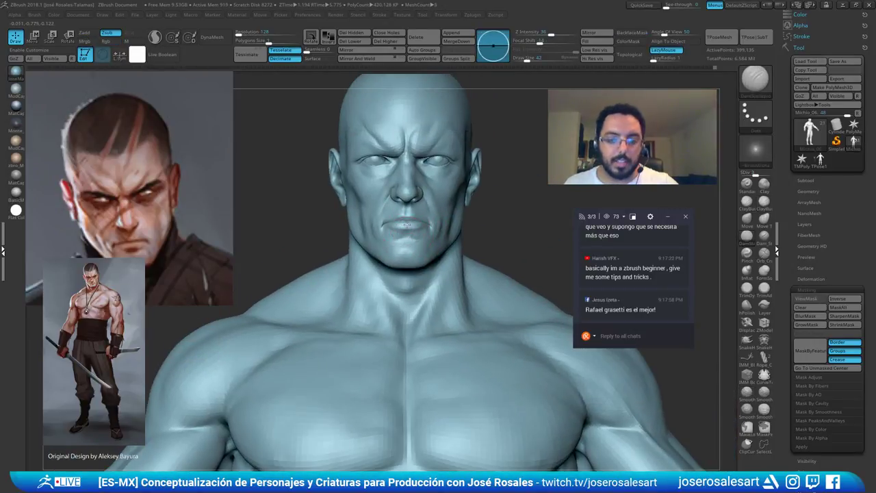
{"action": "right_click_drag", "start_coordinate": [407, 224], "coordinate": [445, 224], "text": "ctrl"}
{"action": "key", "text": "bracketleft"}
{"action": "right_click_drag", "start_coordinate": [391, 157], "coordinate": [435, 171]}
{"action": "right_click_drag", "start_coordinate": [411, 185], "coordinate": [385, 229], "text": "ctrl"}
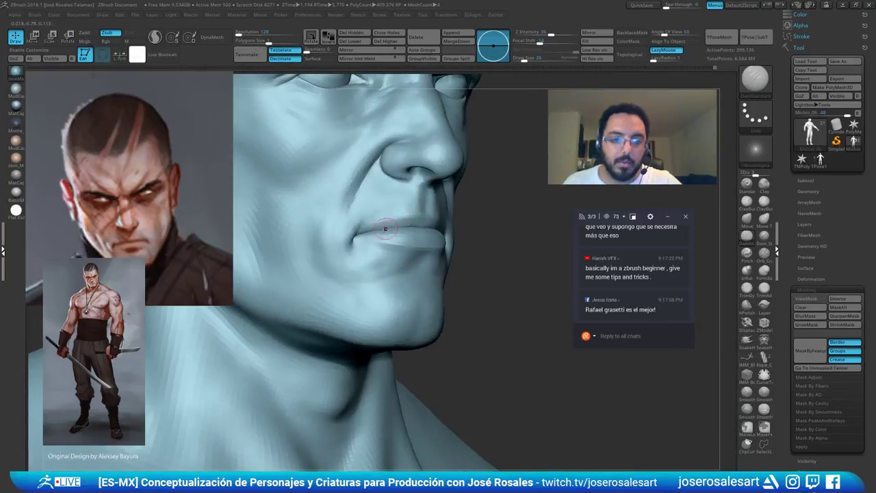
{"action": "key", "text": "bracketright"}
{"action": "key", "text": "bracketright"}
{"action": "mouse_move", "coordinate": [360, 183]}
{"action": "right_mouse_down"}
{"action": "mouse_move", "coordinate": [354, 180]}
{"action": "mouse_move", "coordinate": [350, 204]}
{"action": "mouse_move", "coordinate": [363, 186]}
{"action": "right_mouse_up"}
{"action": "left_click_drag", "start_coordinate": [360, 186], "coordinate": [368, 181], "text": "shift"}
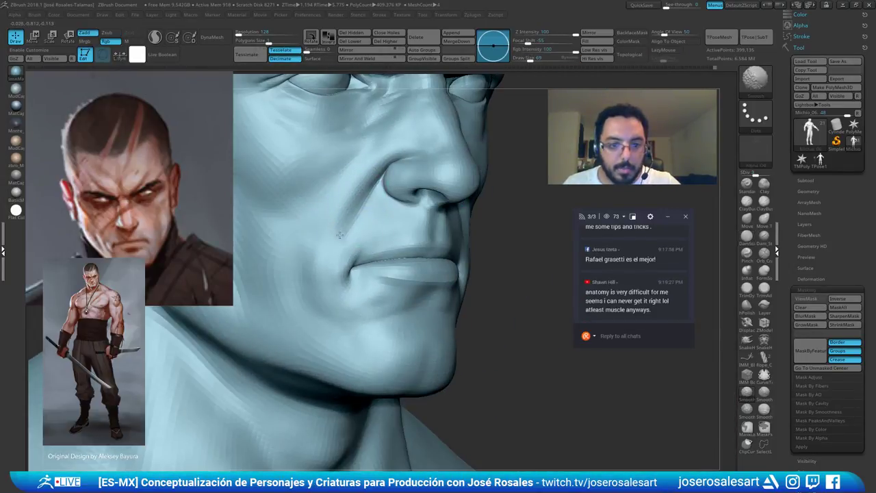
{"action": "right_click_drag", "start_coordinate": [364, 198], "coordinate": [348, 196]}
{"action": "left_click_drag", "start_coordinate": [356, 192], "coordinate": [347, 240], "text": "shift"}
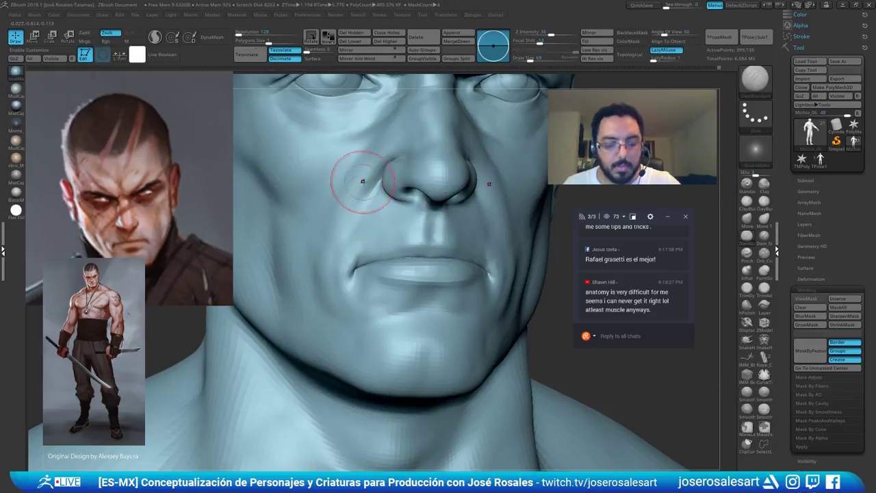
Build up and smooth the cheek fold beside the right nostril with the ClayBuildup brush, enlarging it from size 42 to 58
{"action": "mouse_move", "coordinate": [363, 181]}
{"action": "right_mouse_down"}
{"action": "mouse_move", "coordinate": [379, 177]}
{"action": "mouse_move", "coordinate": [387, 153]}
{"action": "right_mouse_up"}
{"action": "key", "text": "b"}
{"action": "key", "text": "c"}
{"action": "key", "text": "b"}
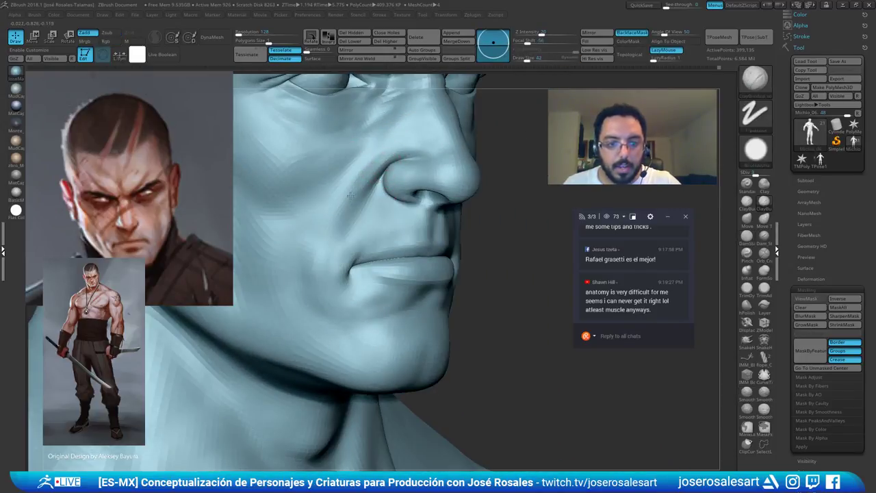
{"action": "left_click_drag", "start_coordinate": [357, 199], "coordinate": [340, 213], "text": "shift"}
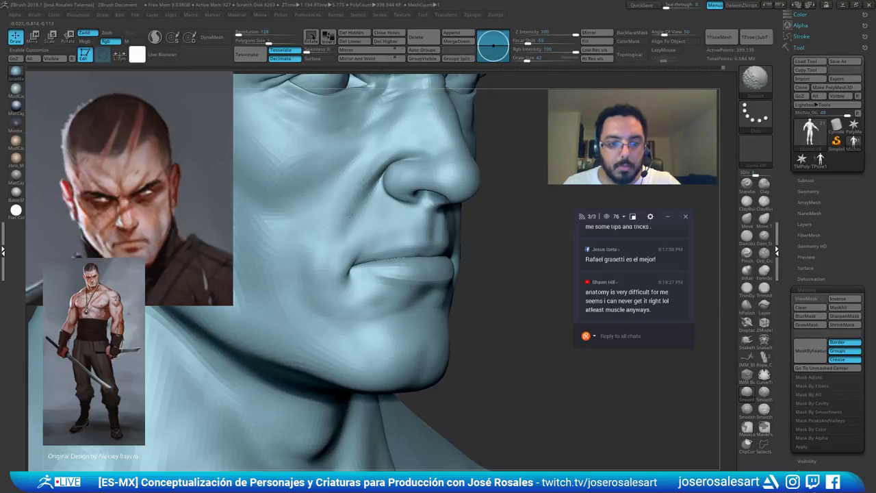
{"action": "mouse_move", "coordinate": [363, 205]}
{"action": "right_mouse_down"}
{"action": "mouse_move", "coordinate": [346, 204]}
{"action": "mouse_move", "coordinate": [378, 171]}
{"action": "mouse_move", "coordinate": [418, 179]}
{"action": "mouse_move", "coordinate": [442, 222]}
{"action": "mouse_move", "coordinate": [429, 225]}
{"action": "right_mouse_up"}
{"action": "key", "text": "s"}
{"action": "left_click_drag", "start_coordinate": [429, 226], "coordinate": [434, 226]}
{"action": "right_click_drag", "start_coordinate": [434, 227], "coordinate": [419, 228]}
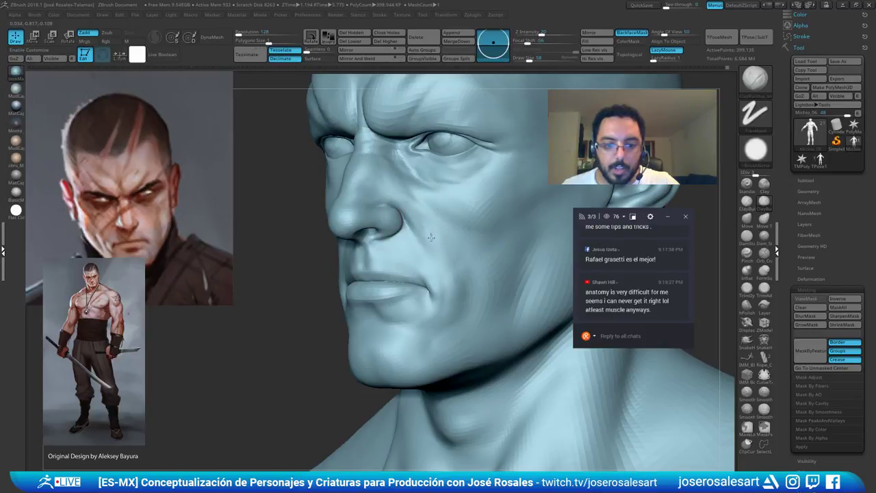
Soften the left nasolabial fold between the nostril and the mouth corner with the Smooth brush
{"action": "right_click_drag", "start_coordinate": [442, 252], "coordinate": [455, 256]}
{"action": "left_click_drag", "start_coordinate": [438, 254], "coordinate": [444, 265], "text": "shift"}
{"action": "right_click_drag", "start_coordinate": [444, 264], "coordinate": [454, 261]}
{"action": "right_click_drag", "start_coordinate": [453, 262], "coordinate": [442, 226], "text": "ctrl"}
{"action": "right_click_drag", "start_coordinate": [353, 232], "coordinate": [418, 257], "text": "ctrl"}
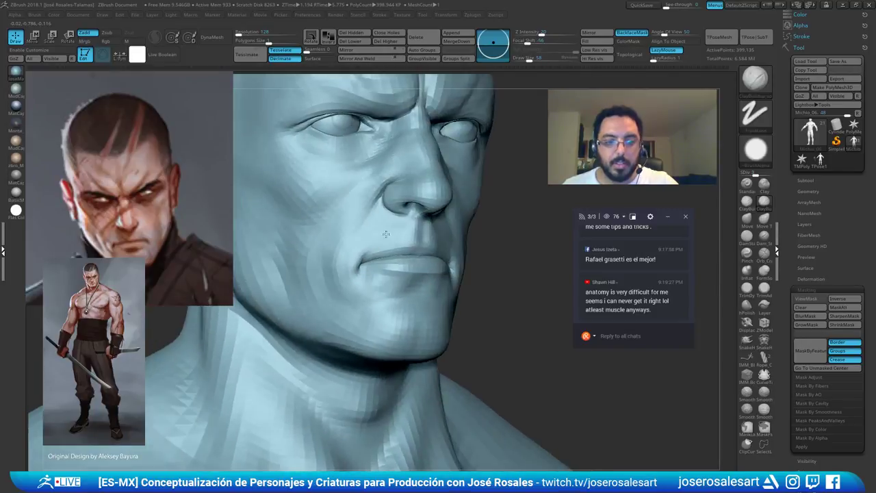
Smooth the right cheek beside the nose and along the nasolabial fold toward the mouth corner
{"action": "mouse_move", "coordinate": [335, 123]}
{"action": "right_mouse_down", "text": "ctrl"}
{"action": "mouse_move", "coordinate": [323, 149]}
{"action": "mouse_move", "coordinate": [373, 171]}
{"action": "right_mouse_up", "text": "ctrl"}
{"action": "left_click_drag", "start_coordinate": [373, 173], "coordinate": [344, 188], "text": "shift"}
{"action": "right_click_drag", "start_coordinate": [363, 215], "coordinate": [335, 229]}
{"action": "left_click_drag", "start_coordinate": [342, 231], "coordinate": [350, 223], "text": "shift"}
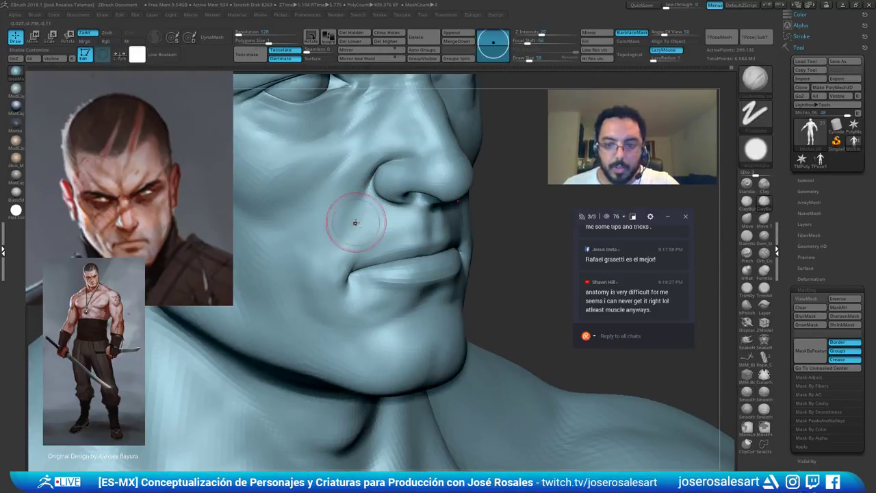
{"action": "mouse_move", "coordinate": [355, 223]}
{"action": "right_mouse_down", "text": "ctrl"}
{"action": "mouse_move", "coordinate": [356, 200]}
{"action": "mouse_move", "coordinate": [338, 188]}
{"action": "mouse_move", "coordinate": [328, 223]}
{"action": "mouse_move", "coordinate": [354, 246]}
{"action": "mouse_move", "coordinate": [365, 231]}
{"action": "mouse_move", "coordinate": [350, 223]}
{"action": "right_mouse_up", "text": "ctrl"}
{"action": "right_click_drag", "start_coordinate": [350, 223], "coordinate": [356, 205], "text": "ctrl"}
{"action": "mouse_move", "coordinate": [451, 122]}
{"action": "right_mouse_down", "text": "alt"}
{"action": "mouse_move", "coordinate": [449, 163]}
{"action": "mouse_move", "coordinate": [435, 138]}
{"action": "mouse_move", "coordinate": [419, 143]}
{"action": "mouse_move", "coordinate": [443, 172]}
{"action": "right_mouse_up", "text": "alt"}
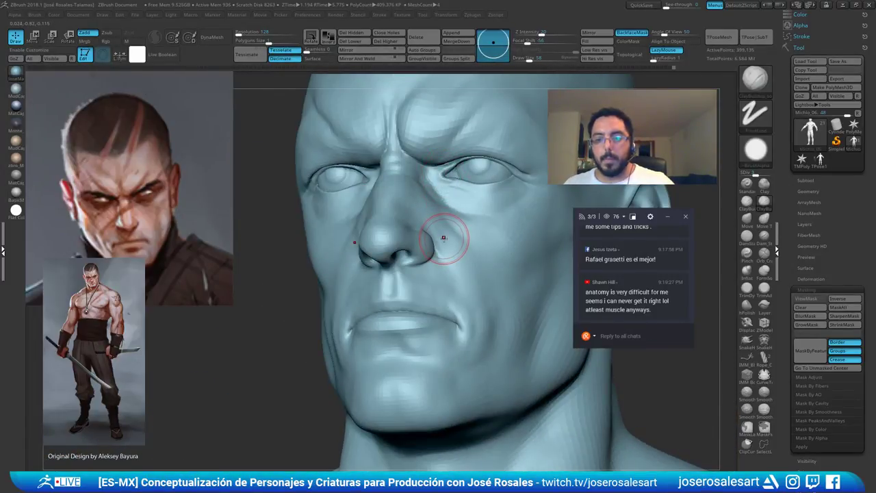
Carve the crease around the nostril wing with the DamStandard brush at size 45 and smooth where it meets the cheek
{"action": "mouse_move", "coordinate": [443, 237]}
{"action": "right_mouse_down"}
{"action": "mouse_move", "coordinate": [407, 277]}
{"action": "mouse_move", "coordinate": [409, 298]}
{"action": "mouse_move", "coordinate": [370, 288]}
{"action": "right_mouse_up"}
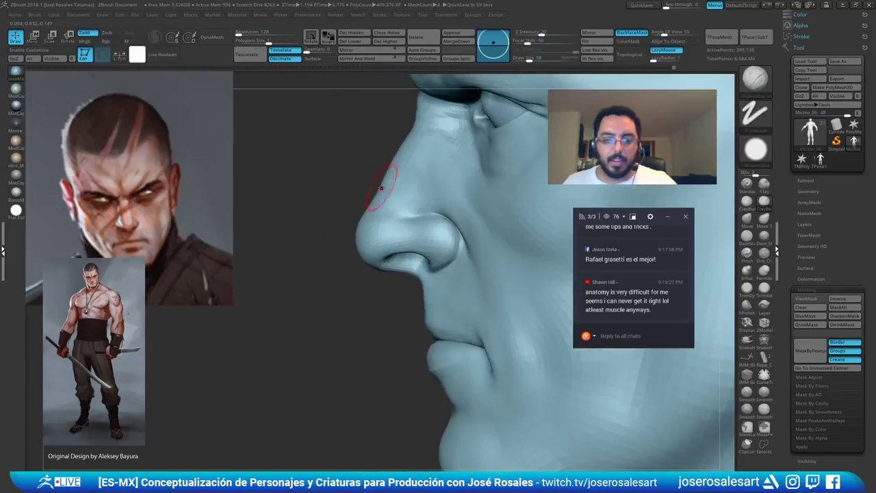
{"action": "key", "text": "b"}
{"action": "key", "text": "d"}
{"action": "key", "text": "s"}
{"action": "right_click_drag", "start_coordinate": [404, 216], "coordinate": [438, 215]}
{"action": "right_click_drag", "start_coordinate": [438, 215], "coordinate": [441, 225], "text": "ctrl"}
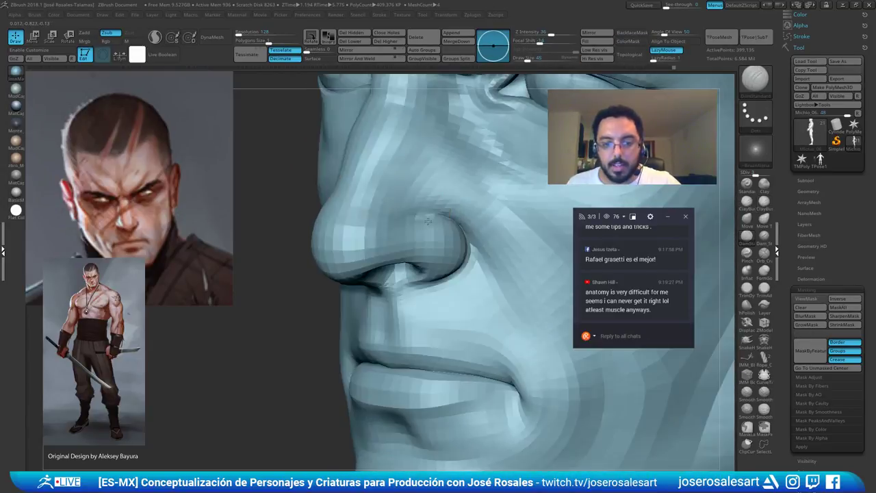
{"action": "left_click_drag", "start_coordinate": [440, 214], "coordinate": [469, 241]}
{"action": "mouse_move", "coordinate": [363, 220]}
{"action": "right_mouse_down"}
{"action": "mouse_move", "coordinate": [412, 217]}
{"action": "mouse_move", "coordinate": [397, 208]}
{"action": "right_mouse_up"}
{"action": "left_click_drag", "start_coordinate": [395, 206], "coordinate": [408, 185], "text": "shift"}
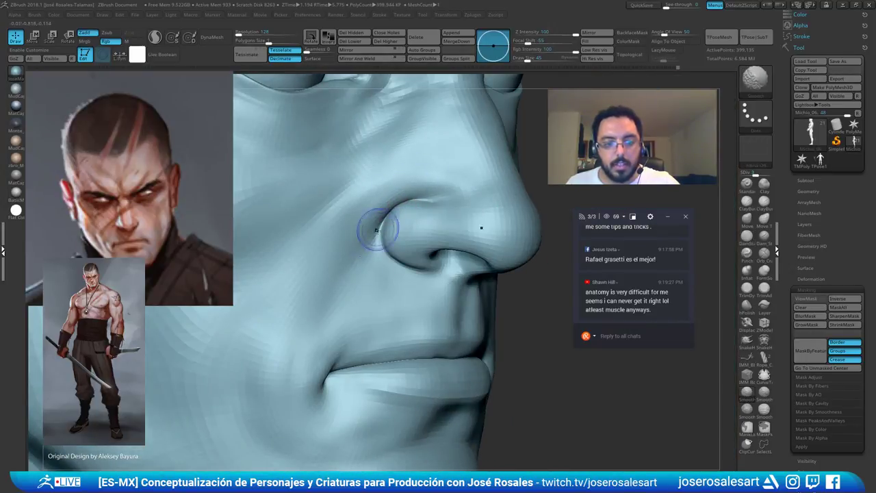
Refine the transition from the right nostril wing to the cheek with the ClayBuildup brush at size 45 and smooth it
{"action": "right_click_drag", "start_coordinate": [366, 209], "coordinate": [378, 215]}
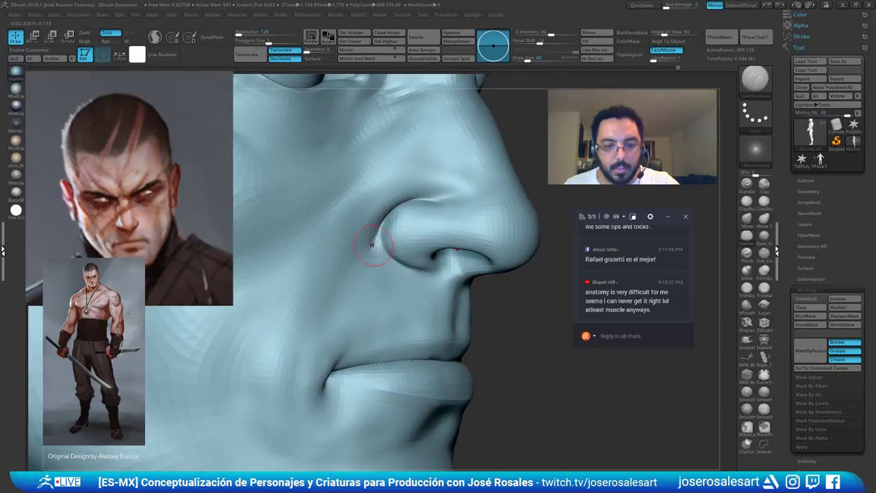
{"action": "right_click_drag", "start_coordinate": [374, 249], "coordinate": [350, 240]}
{"action": "right_click_drag", "start_coordinate": [350, 240], "coordinate": [335, 235]}
{"action": "key", "text": "b"}
{"action": "key", "text": "c"}
{"action": "key", "text": "b"}
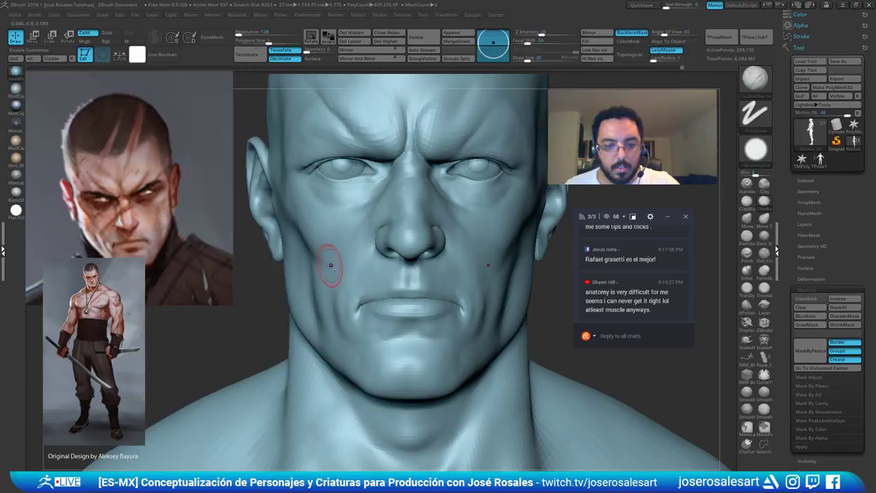
{"action": "mouse_move", "coordinate": [331, 265]}
{"action": "right_mouse_down"}
{"action": "mouse_move", "coordinate": [387, 234]}
{"action": "mouse_move", "coordinate": [362, 244]}
{"action": "right_mouse_up"}
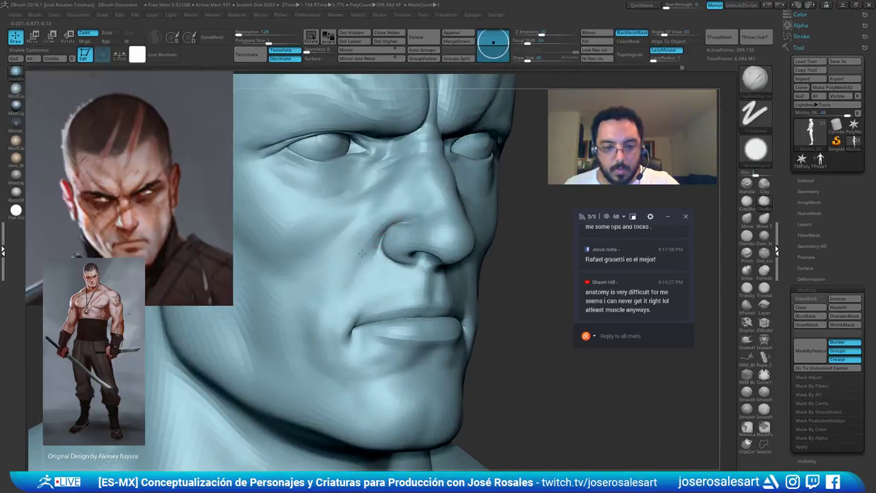
{"action": "left_click_drag", "start_coordinate": [370, 239], "coordinate": [370, 226], "text": "shift"}
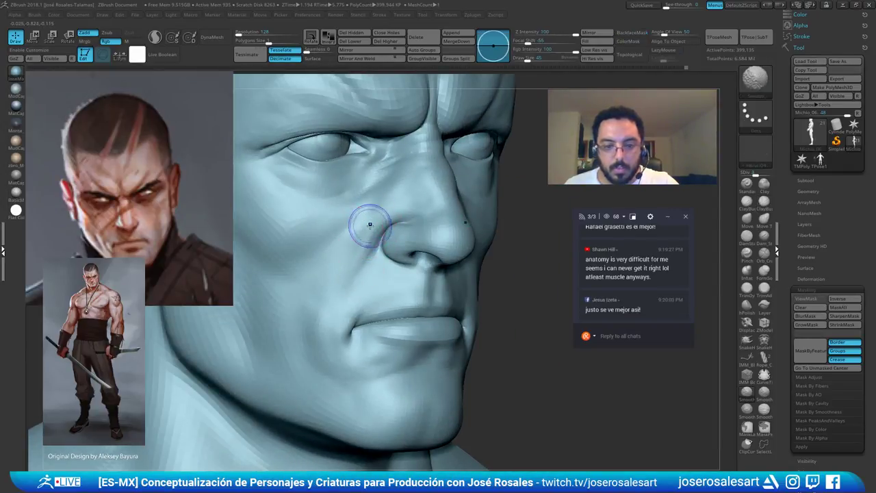
Sharpen the crease behind the right nostril with the DamStandard brush at size 36 and smooth the fold below it
{"action": "mouse_move", "coordinate": [345, 312]}
{"action": "right_mouse_down", "text": "ctrl"}
{"action": "mouse_move", "coordinate": [348, 274]}
{"action": "mouse_move", "coordinate": [322, 264]}
{"action": "right_mouse_up", "text": "ctrl"}
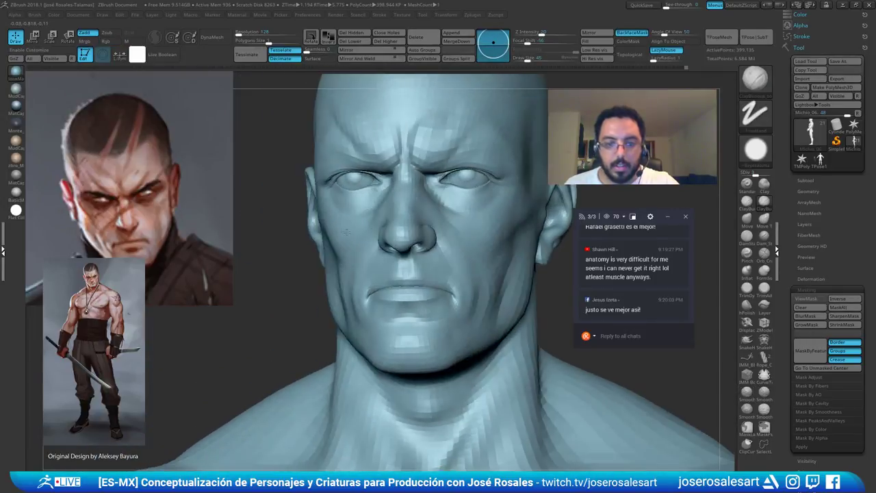
{"action": "mouse_move", "coordinate": [411, 212]}
{"action": "right_mouse_down"}
{"action": "mouse_move", "coordinate": [452, 195]}
{"action": "mouse_move", "coordinate": [460, 210]}
{"action": "mouse_move", "coordinate": [495, 188]}
{"action": "mouse_move", "coordinate": [462, 178]}
{"action": "right_mouse_up"}
{"action": "mouse_move", "coordinate": [373, 200]}
{"action": "right_mouse_down", "text": "ctrl"}
{"action": "mouse_move", "coordinate": [350, 264]}
{"action": "mouse_move", "coordinate": [361, 272]}
{"action": "right_mouse_up", "text": "ctrl"}
{"action": "key", "text": "["}
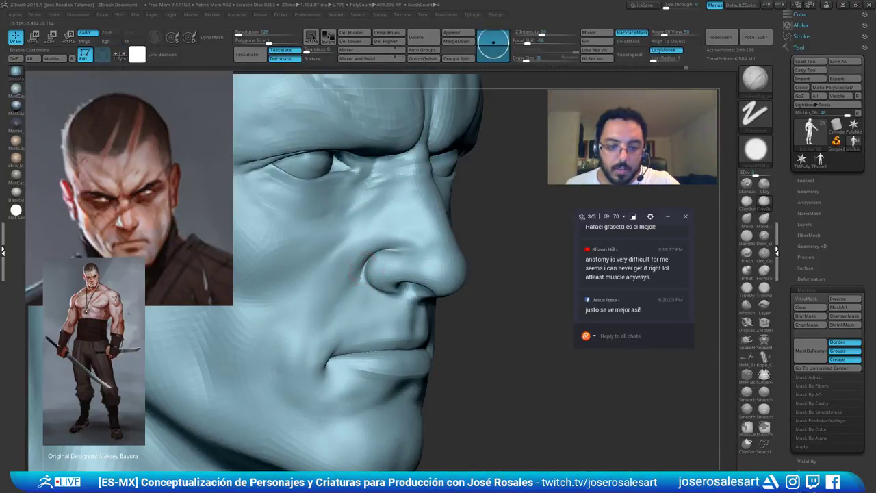
{"action": "key", "text": "b"}
{"action": "key", "text": "d"}
{"action": "key", "text": "s"}
{"action": "left_click_drag", "start_coordinate": [362, 275], "coordinate": [364, 268]}
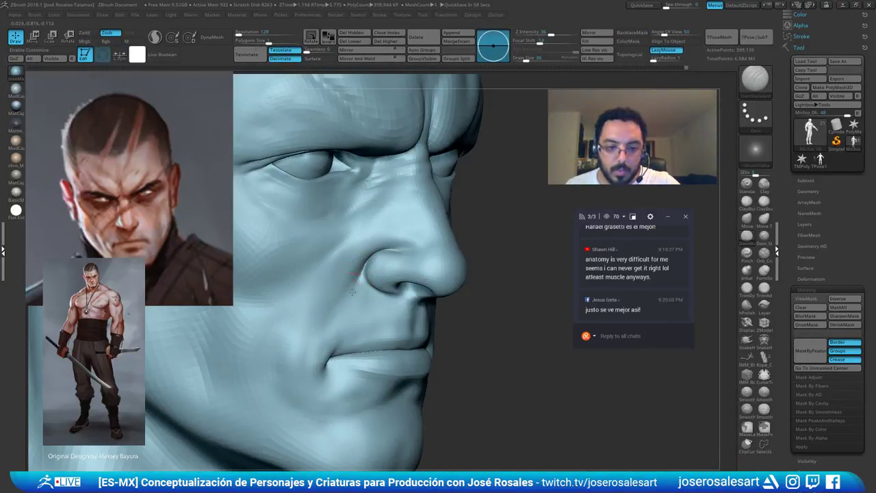
{"action": "mouse_move", "coordinate": [359, 289]}
{"action": "right_mouse_down", "text": "ctrl"}
{"action": "mouse_move", "coordinate": [361, 248]}
{"action": "mouse_move", "coordinate": [363, 262]}
{"action": "right_mouse_up", "text": "ctrl"}
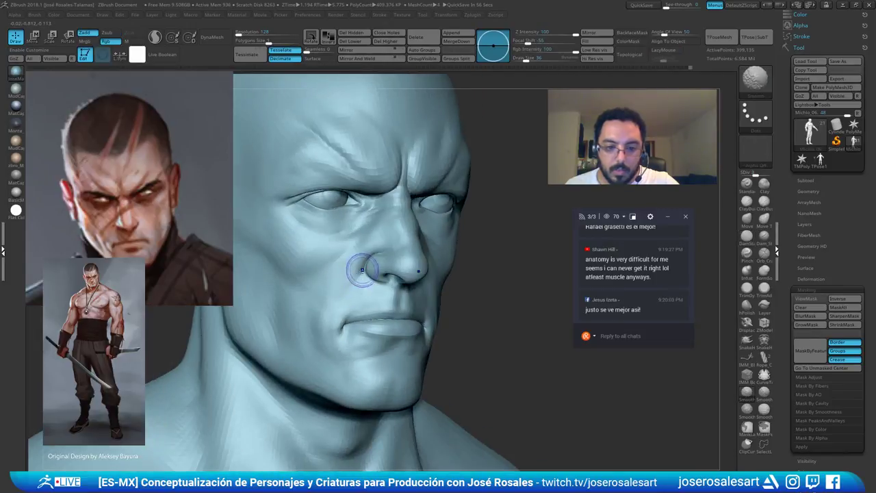
{"action": "left_click_drag", "start_coordinate": [364, 272], "coordinate": [360, 291], "text": "shift"}
{"action": "right_click_drag", "start_coordinate": [362, 293], "coordinate": [367, 257], "text": "shift"}
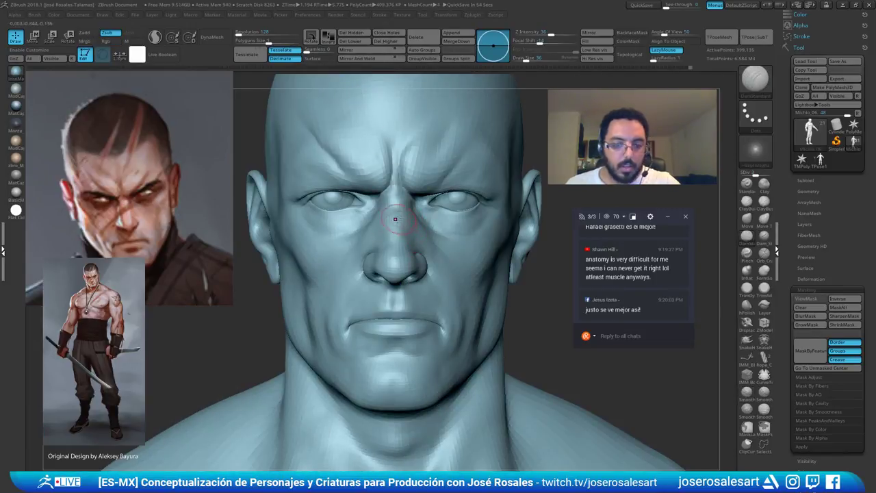
Reshape the nostril wings from the front with the Move brush
{"action": "mouse_move", "coordinate": [395, 217]}
{"action": "right_mouse_down", "text": "ctrl"}
{"action": "mouse_move", "coordinate": [349, 215]}
{"action": "mouse_move", "coordinate": [410, 201]}
{"action": "right_mouse_up", "text": "ctrl"}
{"action": "right_click_drag", "start_coordinate": [415, 133], "coordinate": [411, 231], "text": "ctrl"}
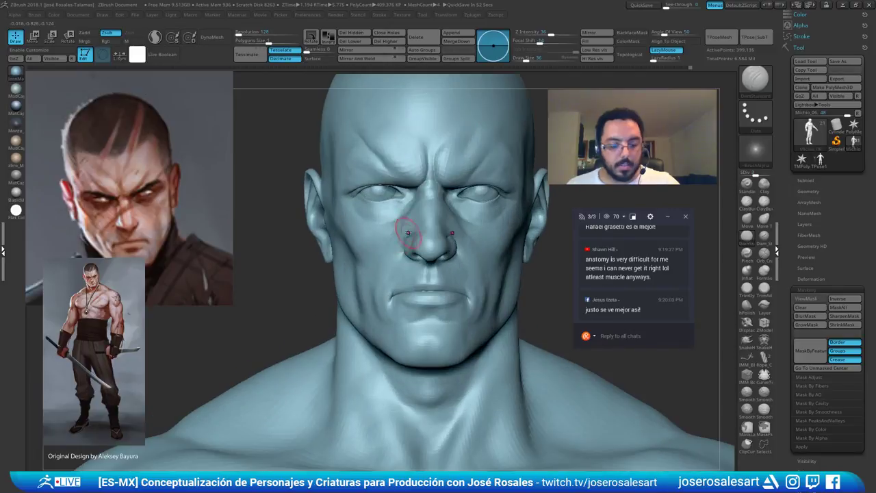
{"action": "key", "text": "b"}
{"action": "key", "text": "m"}
{"action": "key", "text": "v"}
{"action": "left_click_drag", "start_coordinate": [397, 249], "coordinate": [402, 248]}
{"action": "right_click_drag", "start_coordinate": [402, 248], "coordinate": [408, 257], "text": "ctrl"}
{"action": "mouse_move", "coordinate": [416, 250]}
{"action": "left_mouse_down"}
{"action": "mouse_move", "coordinate": [414, 240]}
{"action": "mouse_move", "coordinate": [423, 256]}
{"action": "left_mouse_up"}
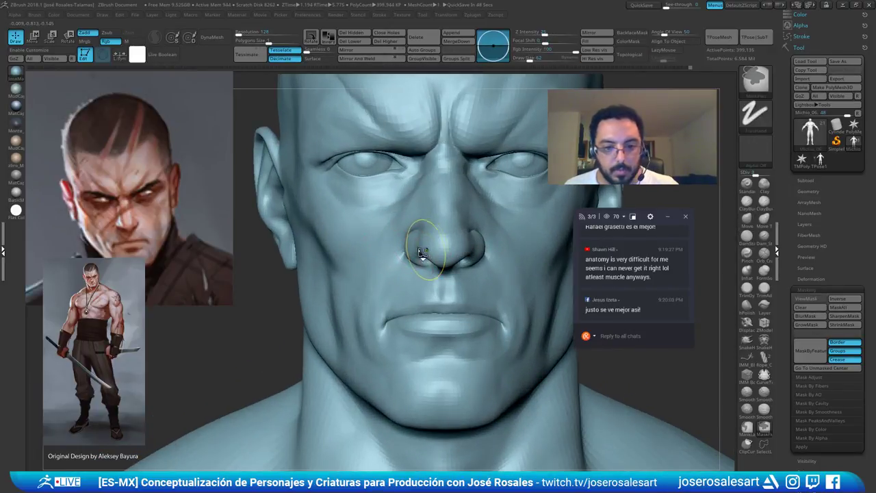
Lower the mesh to its coarsest subdivision level and adjust the nose shape with the Move brush at size 77
{"action": "key", "text": "shift+d"}
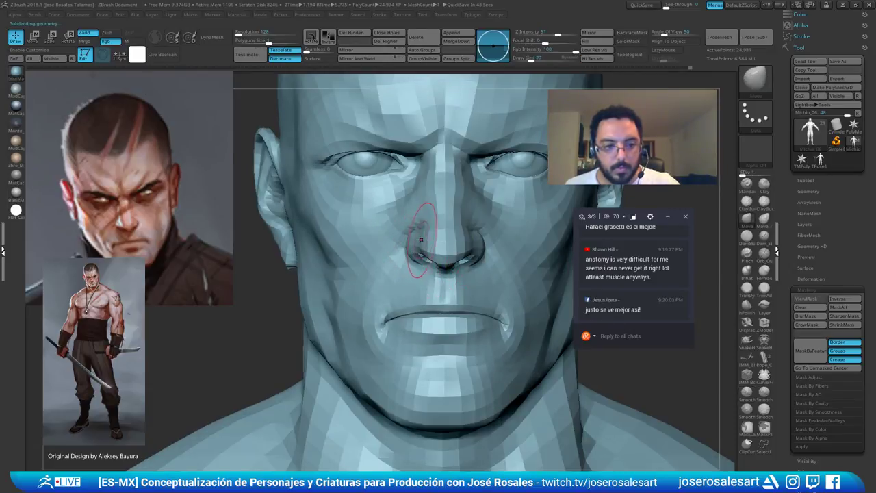
{"action": "right_click_drag", "start_coordinate": [421, 240], "coordinate": [503, 237]}
{"action": "right_click_drag", "start_coordinate": [443, 198], "coordinate": [362, 190]}
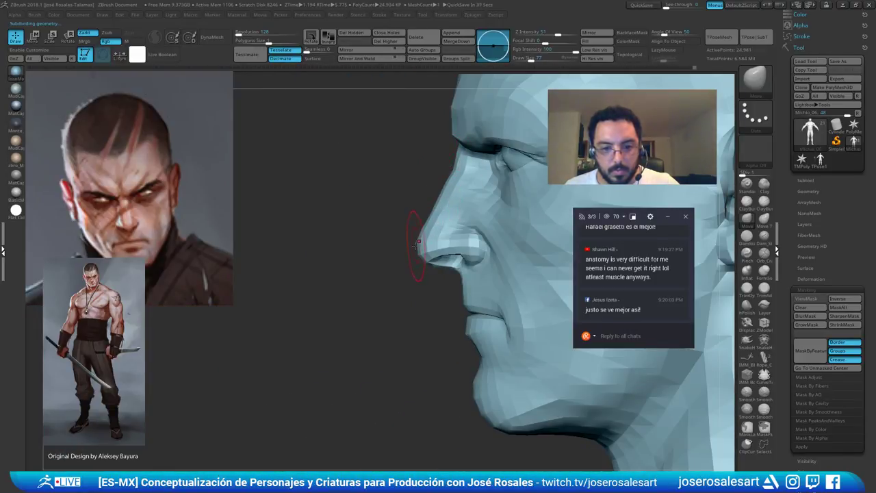
{"action": "mouse_move", "coordinate": [426, 231]}
{"action": "right_mouse_down", "text": "ctrl"}
{"action": "mouse_move", "coordinate": [409, 223]}
{"action": "mouse_move", "coordinate": [446, 222]}
{"action": "mouse_move", "coordinate": [431, 252]}
{"action": "right_mouse_up", "text": "ctrl"}
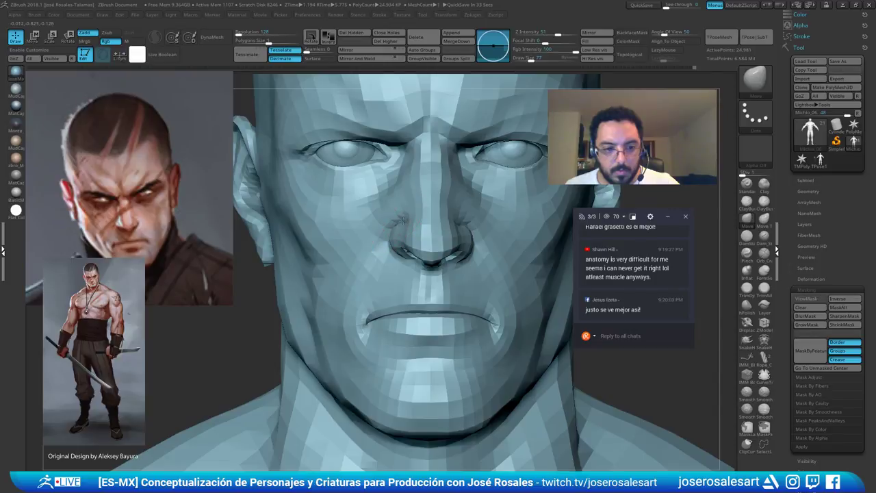
Build up the bridge and side planes of the nose with the ClayBuildup brush at size 58
{"action": "key", "text": "b"}
{"action": "key", "text": "c"}
{"action": "key", "text": "b"}
{"action": "mouse_move", "coordinate": [404, 247]}
{"action": "right_mouse_down"}
{"action": "mouse_move", "coordinate": [421, 250]}
{"action": "mouse_move", "coordinate": [409, 231]}
{"action": "mouse_move", "coordinate": [418, 209]}
{"action": "mouse_move", "coordinate": [418, 225]}
{"action": "mouse_move", "coordinate": [430, 218]}
{"action": "right_mouse_up"}
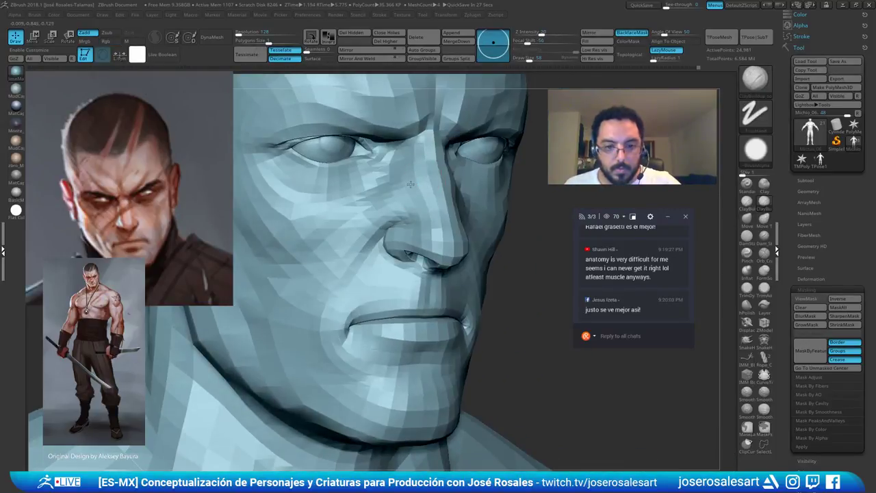
{"action": "mouse_move", "coordinate": [425, 163]}
{"action": "right_mouse_down"}
{"action": "mouse_move", "coordinate": [426, 199]}
{"action": "mouse_move", "coordinate": [430, 189]}
{"action": "mouse_move", "coordinate": [441, 192]}
{"action": "mouse_move", "coordinate": [463, 209]}
{"action": "right_mouse_up"}
Raise the mesh one subdivision level and refine the area around the nostrils with ClayBuildup, reducing the brush to size 39
{"action": "key", "text": "d"}
{"action": "right_click_drag", "start_coordinate": [392, 262], "coordinate": [421, 291], "text": "ctrl"}
{"action": "mouse_move", "coordinate": [439, 233]}
{"action": "right_mouse_down"}
{"action": "mouse_move", "coordinate": [455, 192]}
{"action": "mouse_move", "coordinate": [395, 135]}
{"action": "right_mouse_up"}
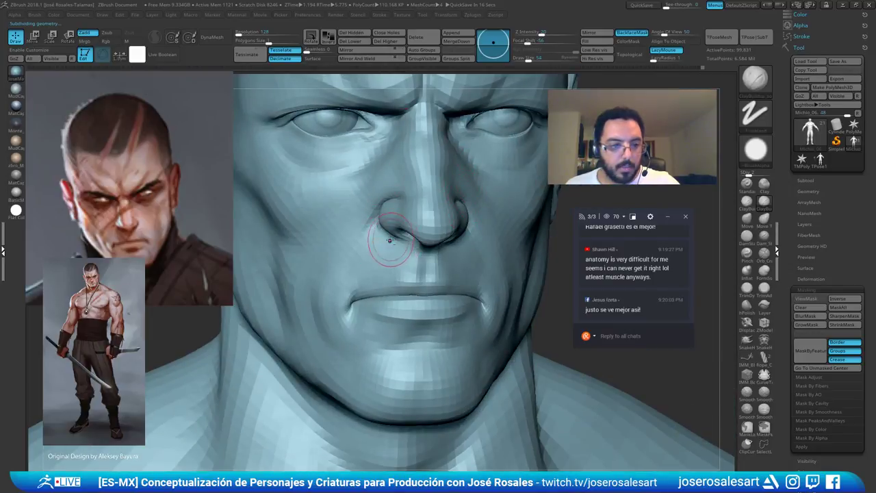
{"action": "mouse_move", "coordinate": [389, 240]}
{"action": "right_mouse_down"}
{"action": "mouse_move", "coordinate": [414, 238]}
{"action": "mouse_move", "coordinate": [419, 218]}
{"action": "mouse_move", "coordinate": [429, 220]}
{"action": "mouse_move", "coordinate": [394, 250]}
{"action": "right_mouse_up"}
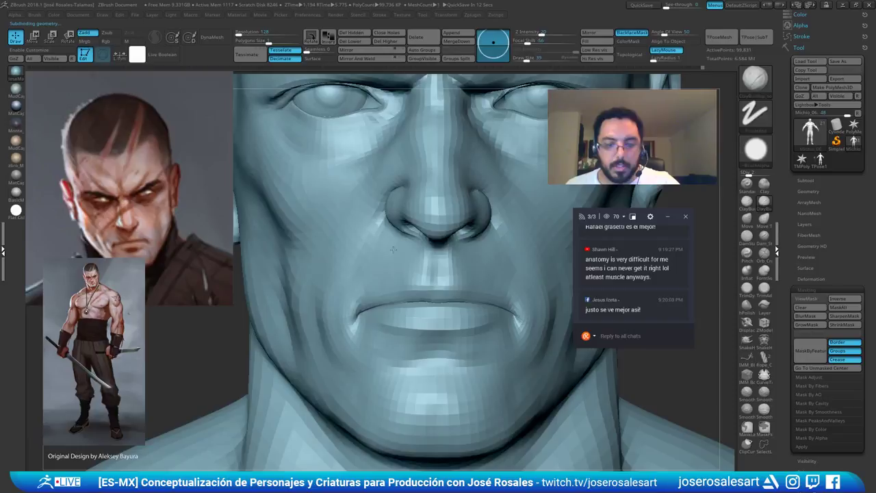
{"action": "mouse_move", "coordinate": [398, 207]}
{"action": "right_mouse_down"}
{"action": "mouse_move", "coordinate": [423, 205]}
{"action": "mouse_move", "coordinate": [384, 195]}
{"action": "mouse_move", "coordinate": [449, 197]}
{"action": "right_mouse_up"}
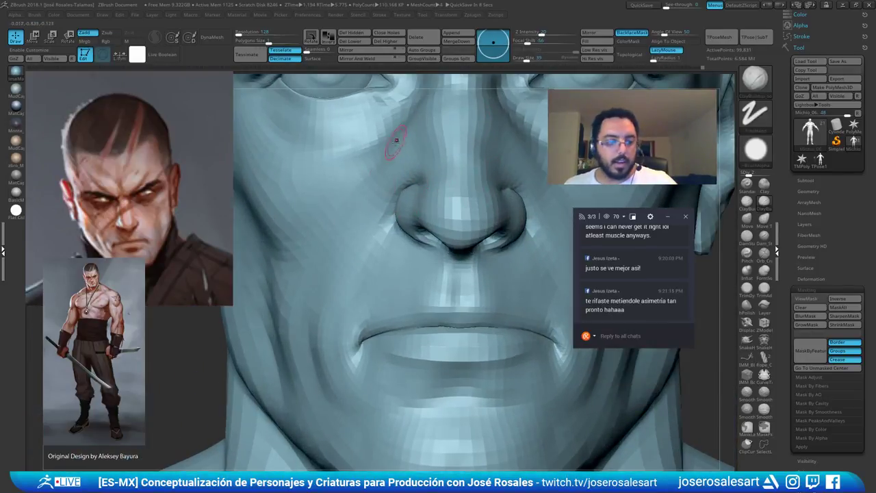
Define the side of the nose and the fold above the right nostril with the ClayBuildup brush at size 39
{"action": "mouse_move", "coordinate": [363, 194]}
{"action": "right_mouse_down"}
{"action": "mouse_move", "coordinate": [443, 197]}
{"action": "mouse_move", "coordinate": [403, 176]}
{"action": "mouse_move", "coordinate": [373, 178]}
{"action": "mouse_move", "coordinate": [460, 185]}
{"action": "right_mouse_up"}
{"action": "key", "text": "b"}
{"action": "key", "text": "d"}
{"action": "key", "text": "s"}
{"action": "key", "text": "b"}
{"action": "key", "text": "c"}
{"action": "key", "text": "b"}
{"action": "left_click_drag", "start_coordinate": [453, 189], "coordinate": [449, 185]}
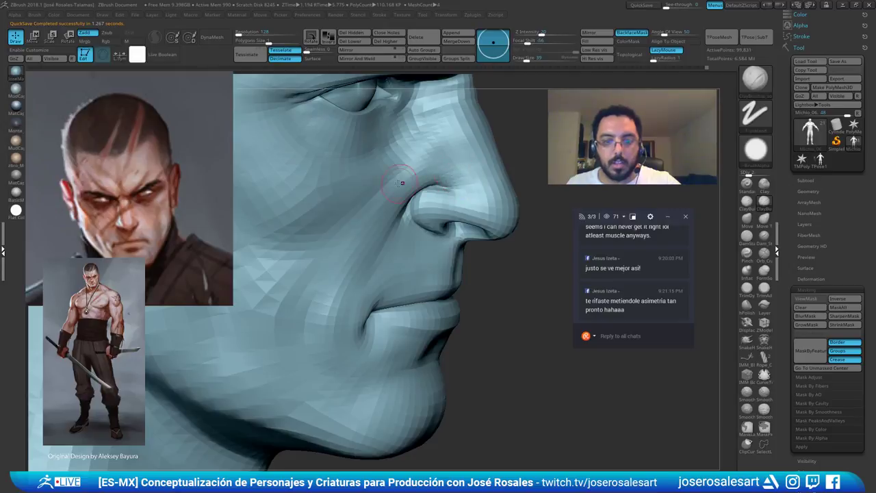
Adjust the shape of the nostril wings and the adjoining folds with the Move brush at size 51
{"action": "right_click_drag", "start_coordinate": [401, 182], "coordinate": [357, 184], "text": "shift"}
{"action": "mouse_move", "coordinate": [452, 222]}
{"action": "right_mouse_down", "text": "ctrl"}
{"action": "mouse_move", "coordinate": [451, 184]}
{"action": "mouse_move", "coordinate": [383, 234]}
{"action": "right_mouse_up", "text": "ctrl"}
{"action": "key", "text": "b"}
{"action": "key", "text": "m"}
{"action": "key", "text": "v"}
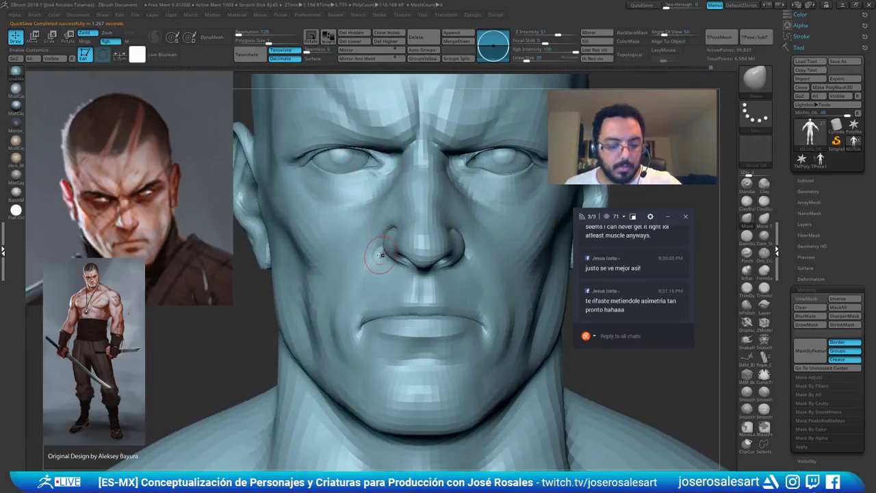
{"action": "key", "text": "s"}
{"action": "left_click_drag", "start_coordinate": [381, 254], "coordinate": [384, 253]}
{"action": "right_click_drag", "start_coordinate": [385, 264], "coordinate": [385, 250]}
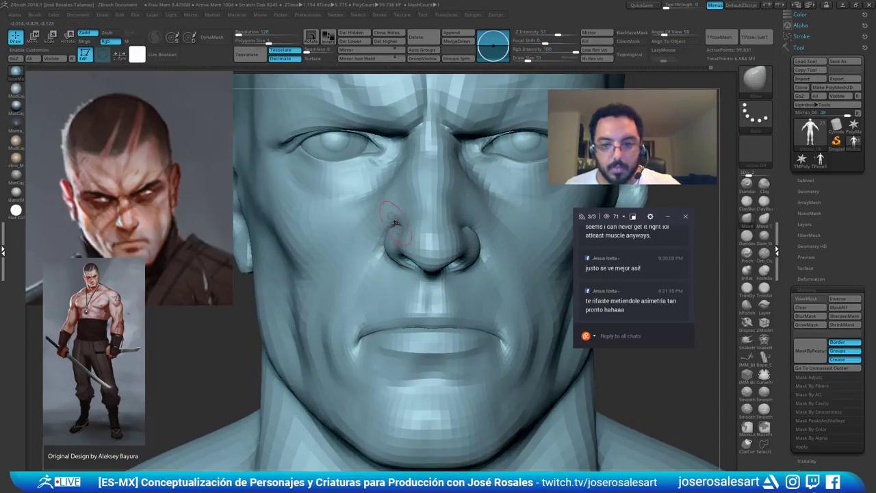
{"action": "right_click_drag", "start_coordinate": [391, 222], "coordinate": [402, 217], "text": "ctrl"}
{"action": "right_click_drag", "start_coordinate": [401, 218], "coordinate": [400, 232], "text": "ctrl"}
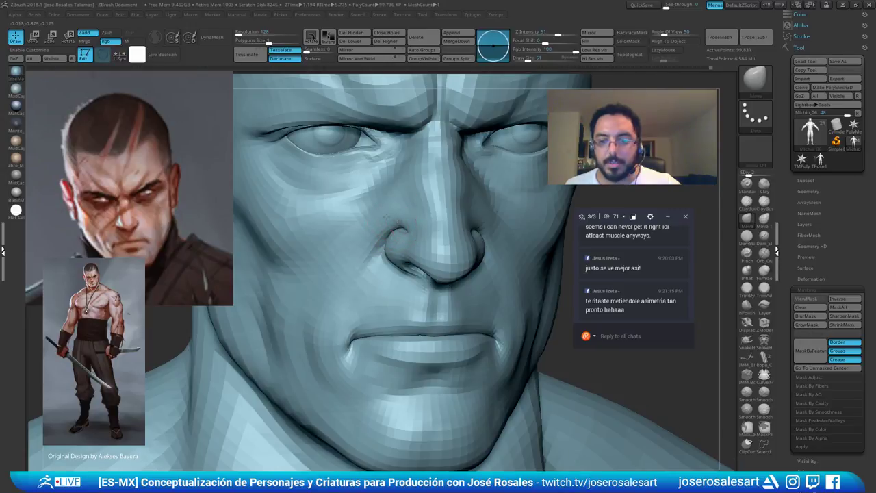
{"action": "right_click_drag", "start_coordinate": [386, 217], "coordinate": [405, 223]}
{"action": "mouse_move", "coordinate": [406, 223]}
{"action": "right_mouse_down", "text": "ctrl"}
{"action": "mouse_move", "coordinate": [400, 191]}
{"action": "mouse_move", "coordinate": [434, 192]}
{"action": "mouse_move", "coordinate": [380, 211]}
{"action": "mouse_move", "coordinate": [404, 205]}
{"action": "right_mouse_up", "text": "ctrl"}
Build up the underside of the nose and the columella with the ClayBuildup brush at size 45
{"action": "key", "text": "b"}
{"action": "key", "text": "c"}
{"action": "key", "text": "b"}
{"action": "right_click_drag", "start_coordinate": [404, 269], "coordinate": [417, 274]}
{"action": "mouse_move", "coordinate": [416, 274]}
{"action": "right_mouse_down", "text": "ctrl"}
{"action": "mouse_move", "coordinate": [416, 295]}
{"action": "mouse_move", "coordinate": [417, 274]}
{"action": "right_mouse_up", "text": "ctrl"}
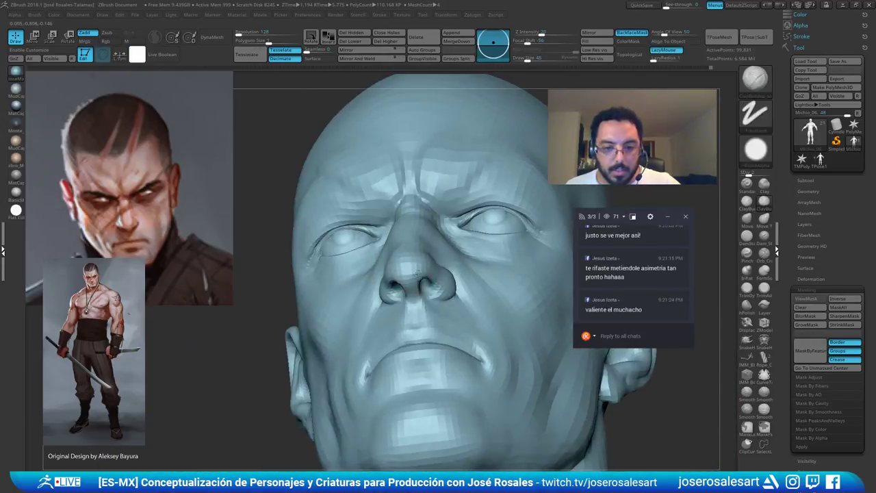
{"action": "left_click_drag", "start_coordinate": [417, 305], "coordinate": [411, 309]}
{"action": "mouse_move", "coordinate": [412, 300]}
{"action": "right_mouse_down"}
{"action": "mouse_move", "coordinate": [385, 319]}
{"action": "mouse_move", "coordinate": [425, 317]}
{"action": "mouse_move", "coordinate": [396, 313]}
{"action": "mouse_move", "coordinate": [425, 301]}
{"action": "right_mouse_up"}
{"action": "mouse_move", "coordinate": [426, 301]}
{"action": "right_mouse_down", "text": "ctrl"}
{"action": "mouse_move", "coordinate": [430, 217]}
{"action": "mouse_move", "coordinate": [446, 228]}
{"action": "mouse_move", "coordinate": [440, 218]}
{"action": "mouse_move", "coordinate": [419, 220]}
{"action": "mouse_move", "coordinate": [445, 221]}
{"action": "mouse_move", "coordinate": [420, 240]}
{"action": "right_mouse_up", "text": "ctrl"}
Build up the cheeks beside the nasolabial folds with the ClayBuildup brush enlarged to size 81
{"action": "right_click_drag", "start_coordinate": [307, 233], "coordinate": [348, 235]}
{"action": "key", "text": "s"}
{"action": "left_click_drag", "start_coordinate": [329, 237], "coordinate": [338, 237]}
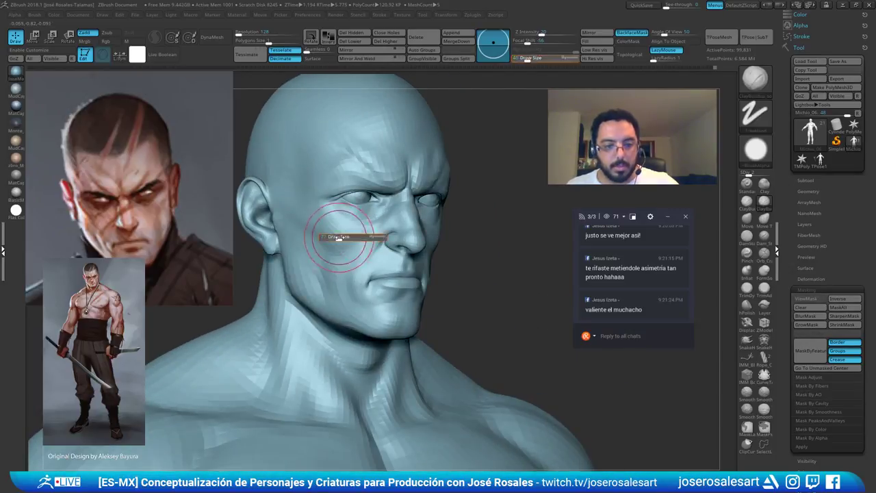
{"action": "mouse_move", "coordinate": [363, 237]}
{"action": "right_mouse_down"}
{"action": "mouse_move", "coordinate": [312, 240]}
{"action": "mouse_move", "coordinate": [327, 241]}
{"action": "right_mouse_up"}
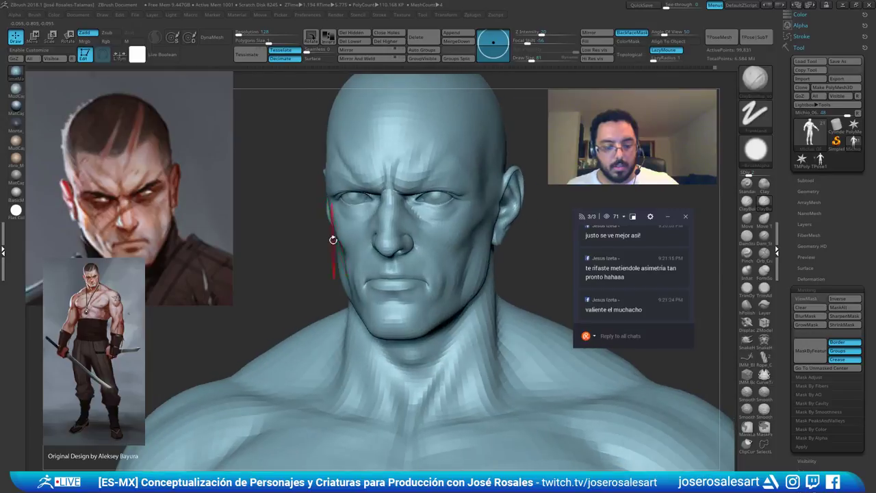
{"action": "right_click_drag", "start_coordinate": [444, 227], "coordinate": [452, 251], "text": "ctrl"}
{"action": "right_click_drag", "start_coordinate": [505, 228], "coordinate": [477, 225]}
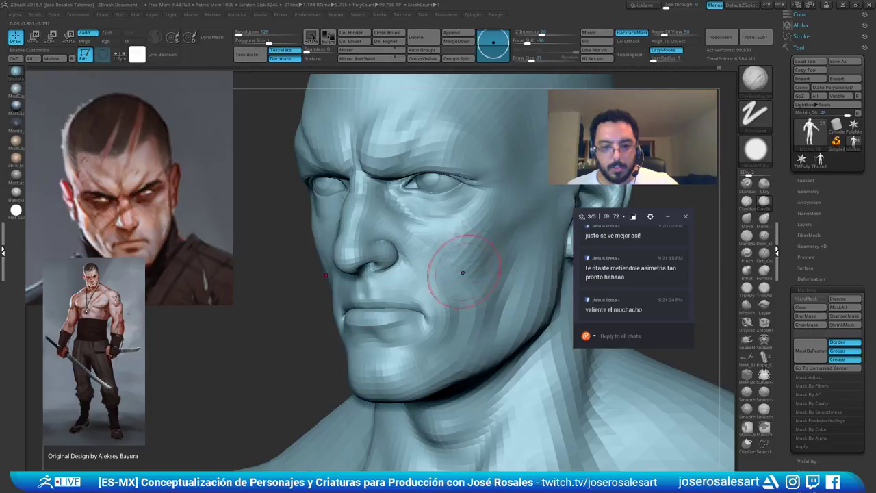
Raise the head mesh to the next higher subdivision level for finer face detail
{"action": "mouse_move", "coordinate": [463, 273]}
{"action": "right_mouse_down"}
{"action": "mouse_move", "coordinate": [478, 266]}
{"action": "mouse_move", "coordinate": [439, 254]}
{"action": "mouse_move", "coordinate": [512, 219]}
{"action": "mouse_move", "coordinate": [510, 206]}
{"action": "right_mouse_up"}
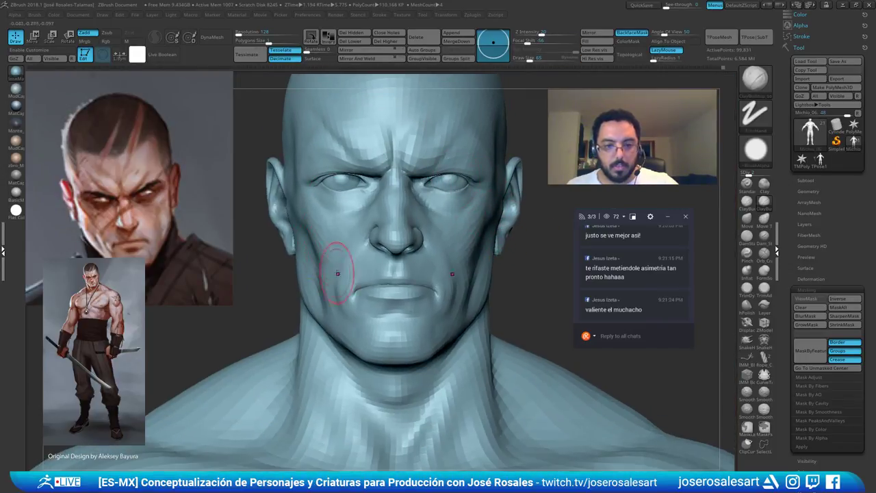
{"action": "right_click_drag", "start_coordinate": [506, 253], "coordinate": [456, 251]}
{"action": "left_click_drag", "start_coordinate": [494, 234], "coordinate": [475, 258], "text": "shift"}
{"action": "mouse_move", "coordinate": [490, 262]}
{"action": "right_mouse_down"}
{"action": "mouse_move", "coordinate": [536, 189]}
{"action": "mouse_move", "coordinate": [516, 192]}
{"action": "right_mouse_up"}
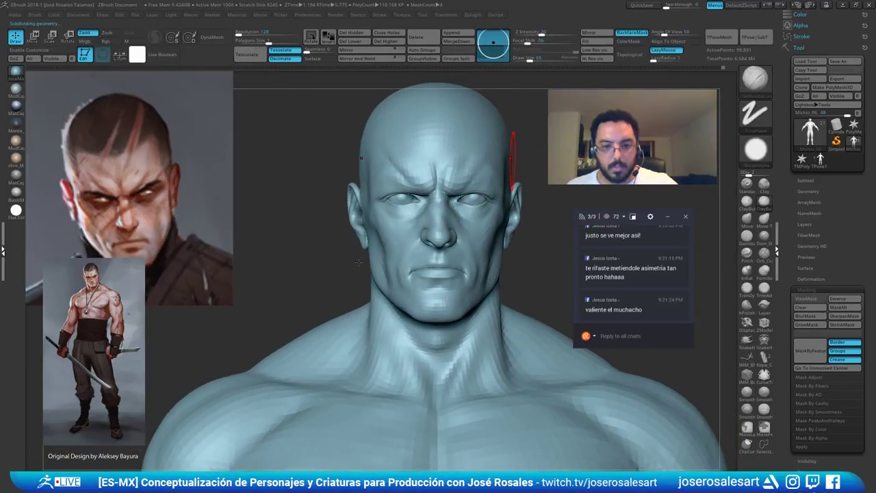
{"action": "key", "text": "d"}
{"action": "right_click_drag", "start_coordinate": [423, 303], "coordinate": [479, 296]}
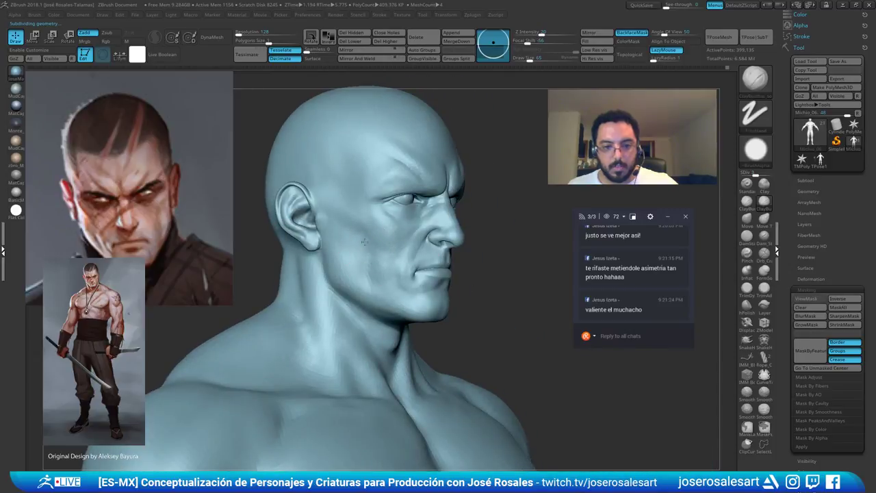
Carve the vertical frown creases between the eyebrows with the DamStandard brush at size 45
{"action": "right_click_drag", "start_coordinate": [392, 262], "coordinate": [354, 230]}
{"action": "key", "text": "b"}
{"action": "key", "text": "d"}
{"action": "key", "text": "s"}
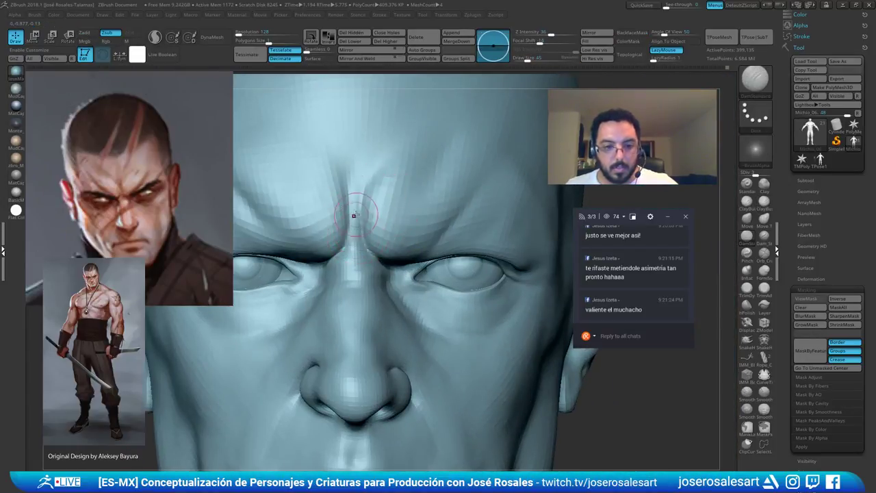
{"action": "key", "text": "ctrl+z"}
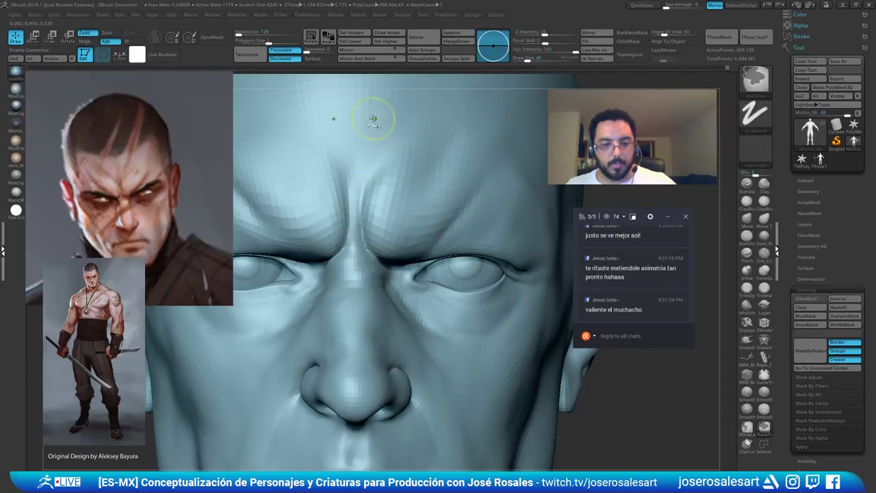
{"action": "right_click_drag", "start_coordinate": [347, 265], "coordinate": [343, 250]}
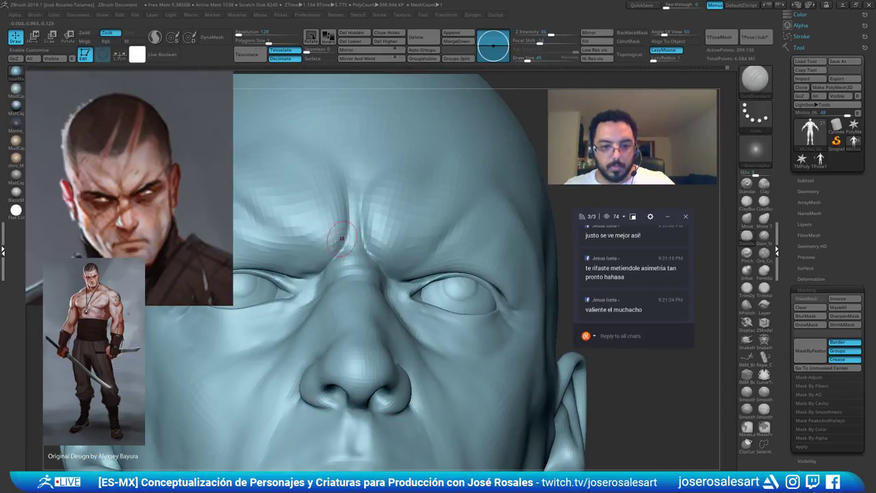
{"action": "left_click_drag", "start_coordinate": [347, 197], "coordinate": [343, 231]}
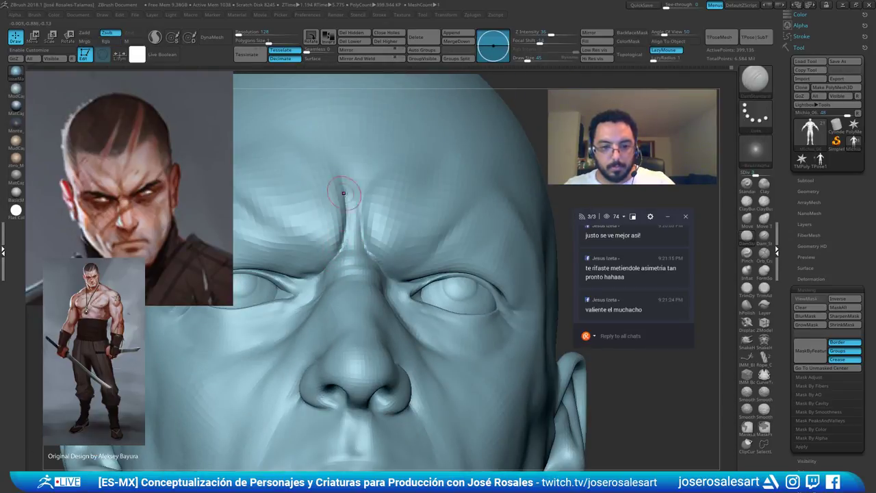
{"action": "right_click_drag", "start_coordinate": [343, 193], "coordinate": [360, 191]}
{"action": "left_click_drag", "start_coordinate": [361, 197], "coordinate": [363, 236]}
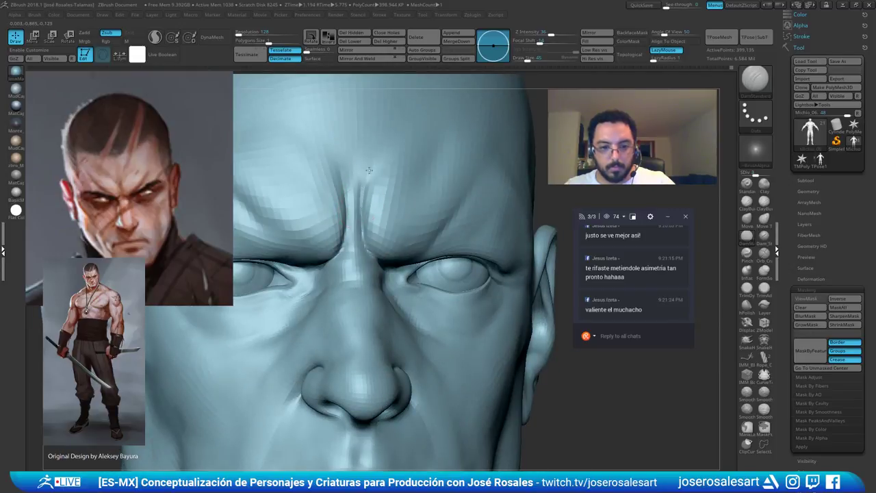
Tighten the frown creases above the nose bridge with the Pinch brush at size 45
{"action": "right_click_drag", "start_coordinate": [380, 150], "coordinate": [374, 119], "text": "ctrl"}
{"action": "key", "text": "b"}
{"action": "key", "text": "p"}
{"action": "key", "text": "i"}
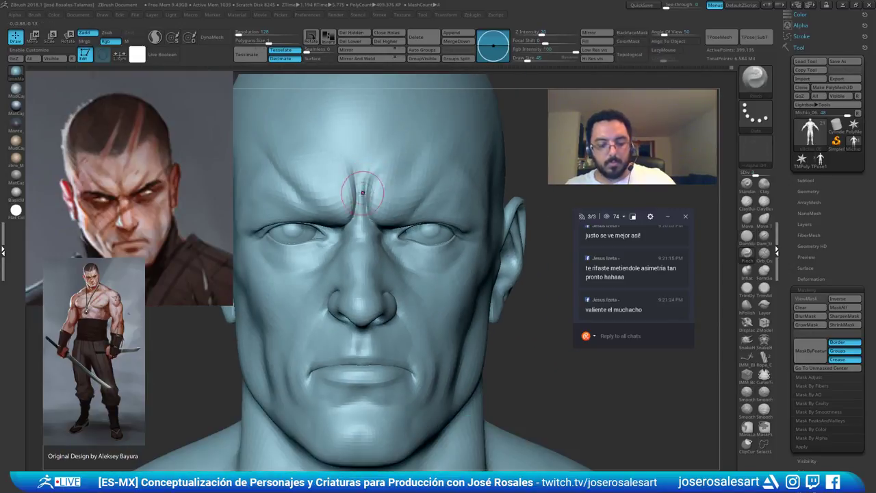
{"action": "left_click_drag", "start_coordinate": [363, 211], "coordinate": [362, 234]}
Swell the skin folds around the frown creases with the Inflat brush reduced to size 54
{"action": "key", "text": "b"}
{"action": "key", "text": "i"}
{"action": "key", "text": "n"}
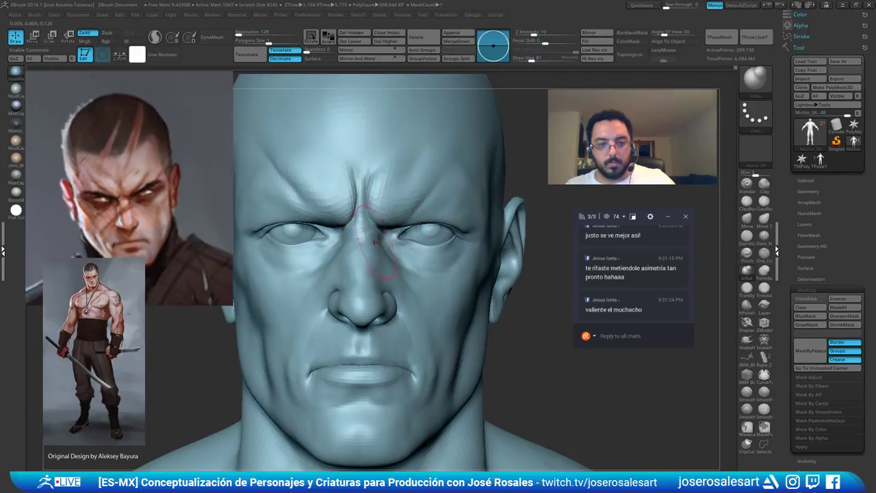
{"action": "right_click_drag", "start_coordinate": [375, 242], "coordinate": [389, 192], "text": "ctrl"}
{"action": "key", "text": "bracketleft"}
{"action": "right_click_drag", "start_coordinate": [366, 124], "coordinate": [370, 171], "text": "ctrl"}
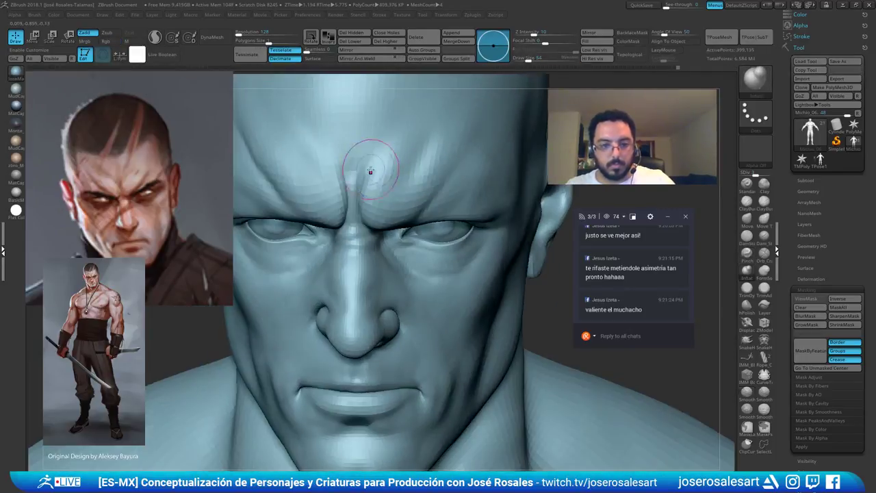
Recut the upper end of the frown crease beside the inner eyebrow with the DamStandard brush at size 33
{"action": "key", "text": "b"}
{"action": "key", "text": "d"}
{"action": "key", "text": "s"}
{"action": "key", "text": "s"}
{"action": "left_click_drag", "start_coordinate": [382, 176], "coordinate": [379, 175]}
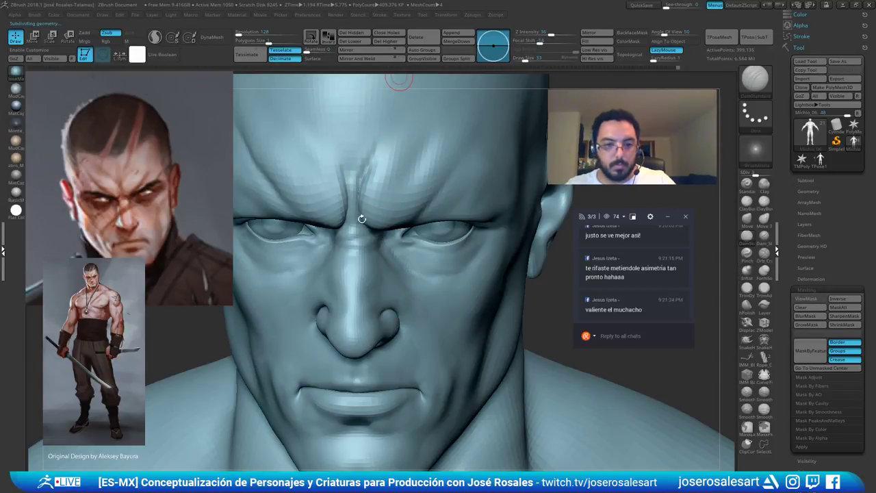
Raise the mesh to subdivision level 4 and refine the crease between the eyebrows with the DamStandard brush
{"action": "right_click_drag", "start_coordinate": [372, 166], "coordinate": [377, 151], "text": "shift"}
{"action": "key", "text": "b"}
{"action": "key", "text": "d"}
{"action": "key", "text": "s"}
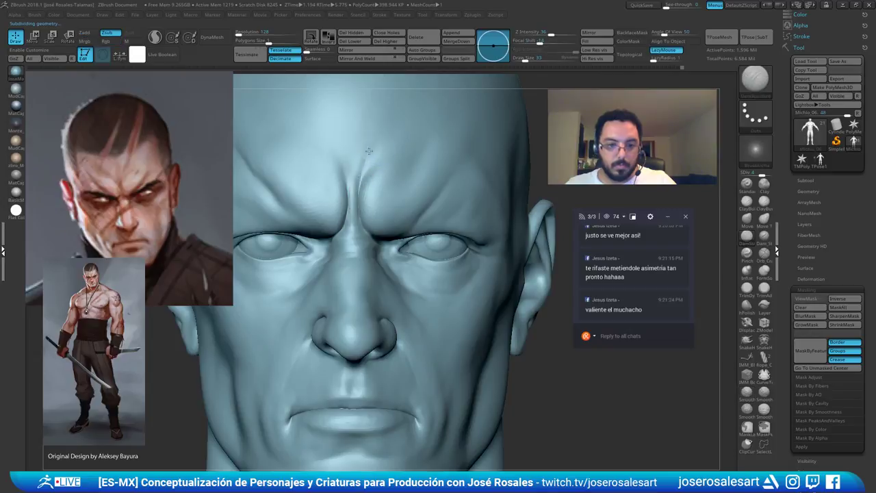
{"action": "left_click_drag", "start_coordinate": [356, 187], "coordinate": [357, 200]}
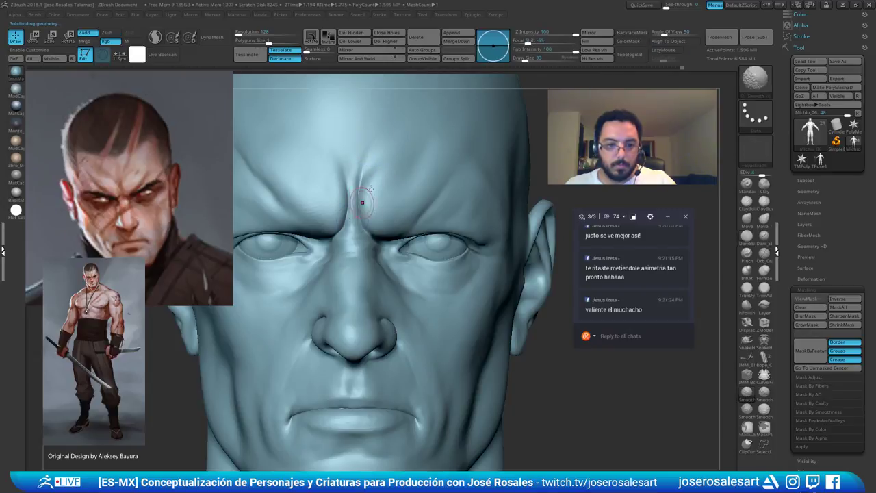
Plump the flesh between the inner eyebrows with the Inflat brush at size 58 and intensity 10
{"action": "right_click_drag", "start_coordinate": [363, 203], "coordinate": [366, 180], "text": "ctrl"}
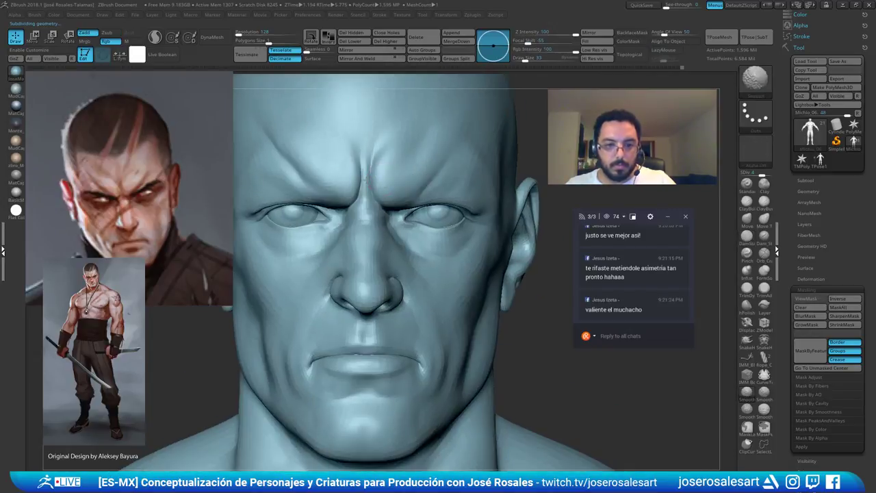
{"action": "key", "text": "b"}
{"action": "key", "text": "d"}
{"action": "key", "text": "s"}
{"action": "key", "text": "b"}
{"action": "key", "text": "i"}
{"action": "key", "text": "n"}
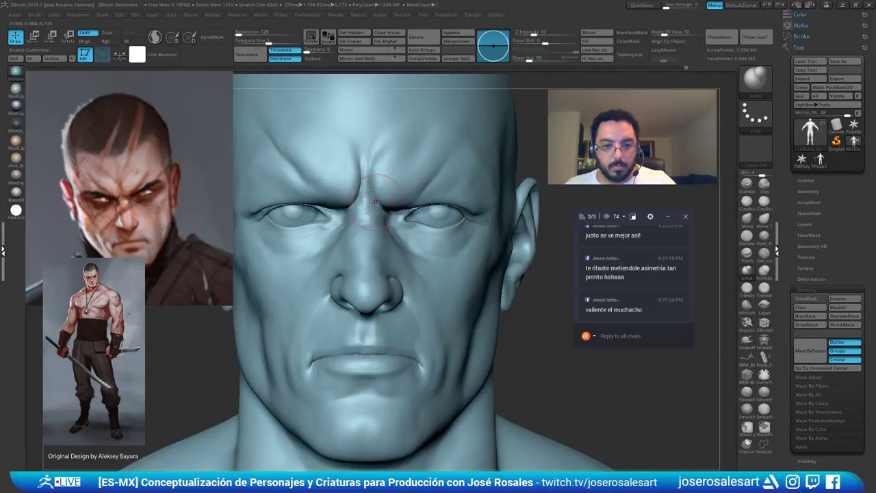
Sharpen and deepen the frown creases down to the nose bridge with the DamStandard brush at size 45
{"action": "key", "text": "b"}
{"action": "key", "text": "d"}
{"action": "key", "text": "s"}
{"action": "key", "text": "s"}
{"action": "left_click_drag", "start_coordinate": [370, 190], "coordinate": [366, 190]}
{"action": "right_click_drag", "start_coordinate": [370, 160], "coordinate": [392, 179], "text": "ctrl"}
{"action": "left_click_drag", "start_coordinate": [367, 191], "coordinate": [370, 151]}
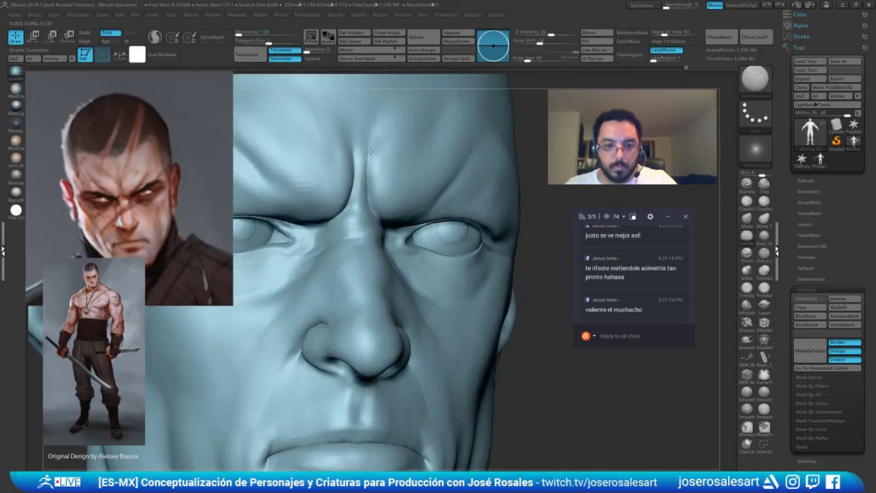
{"action": "right_click_drag", "start_coordinate": [368, 206], "coordinate": [372, 149]}
{"action": "left_click_drag", "start_coordinate": [372, 149], "coordinate": [373, 190]}
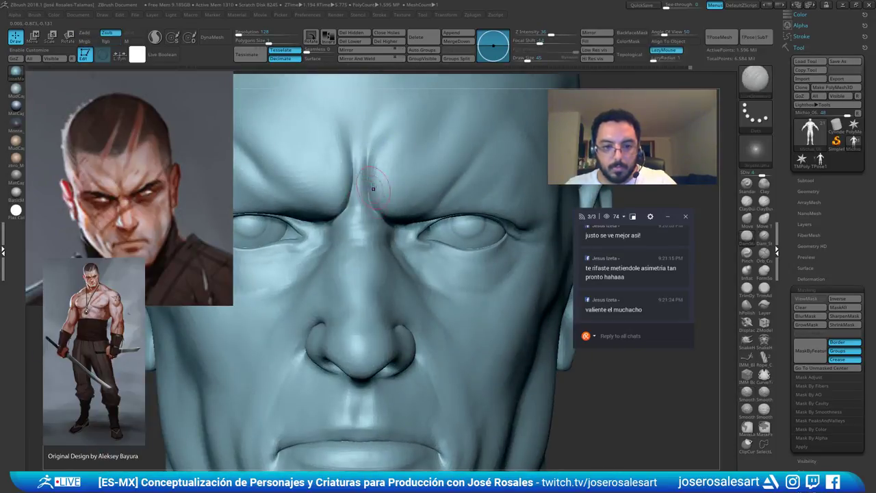
Check the reworked frown and the overall face against the concept art, from a distance and close up
{"action": "mouse_move", "coordinate": [374, 190]}
{"action": "right_mouse_down", "text": "ctrl"}
{"action": "mouse_move", "coordinate": [327, 141]}
{"action": "mouse_move", "coordinate": [421, 201]}
{"action": "mouse_move", "coordinate": [443, 91]}
{"action": "mouse_move", "coordinate": [409, 154]}
{"action": "mouse_move", "coordinate": [416, 198]}
{"action": "mouse_move", "coordinate": [490, 67]}
{"action": "right_mouse_up", "text": "ctrl"}
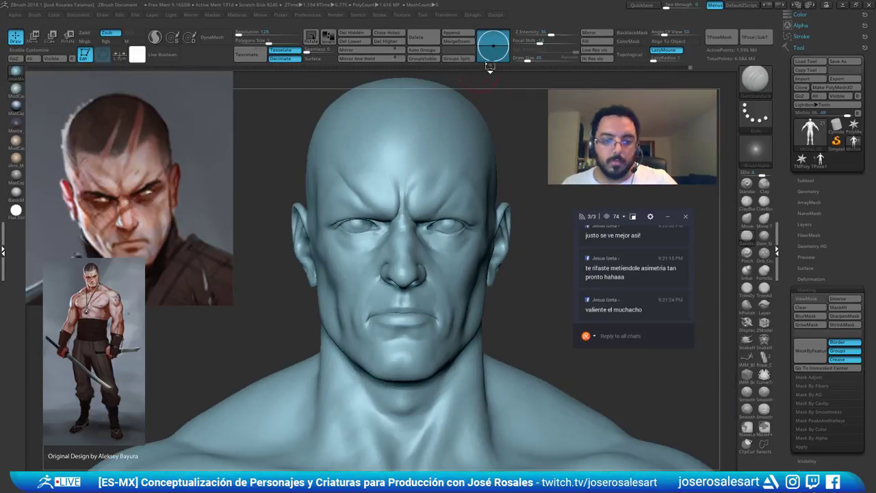
{"action": "right_click_drag", "start_coordinate": [430, 191], "coordinate": [398, 234]}
{"action": "key", "text": "d"}
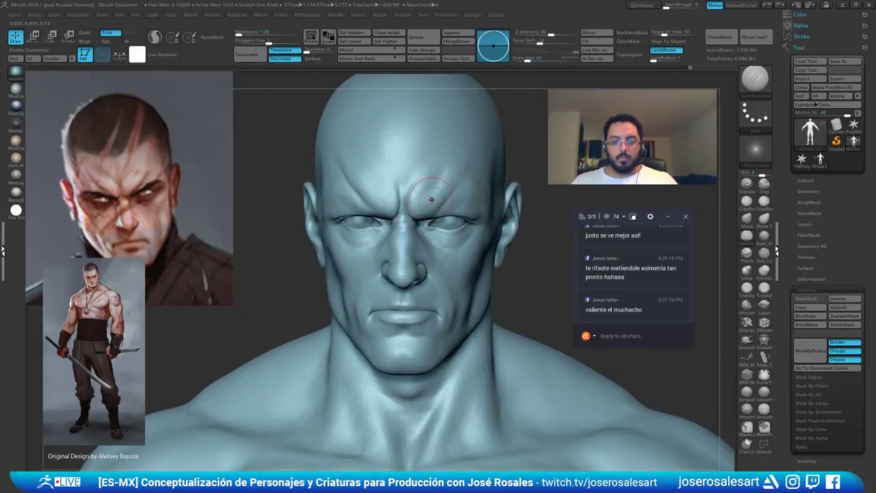
{"action": "right_click_drag", "start_coordinate": [432, 199], "coordinate": [404, 277]}
{"action": "key", "text": "shift"}
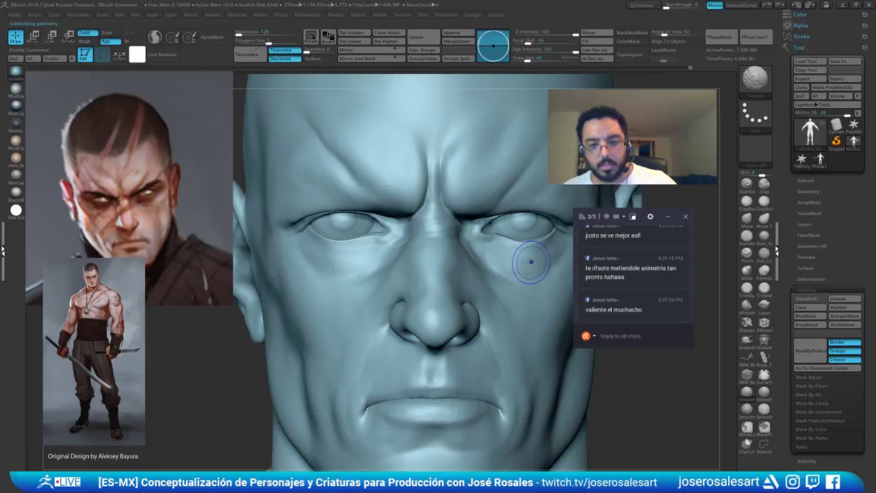
Lower the head to its coarsest subdivision level and reshape the inner eye corner beside the nose bridge with the Move brush
{"action": "key", "text": "shift+d"}
{"action": "key", "text": "shift+d"}
{"action": "key", "text": "shift+d"}
{"action": "mouse_move", "coordinate": [495, 236]}
{"action": "right_mouse_down"}
{"action": "mouse_move", "coordinate": [455, 218]}
{"action": "mouse_move", "coordinate": [361, 233]}
{"action": "mouse_move", "coordinate": [535, 255]}
{"action": "mouse_move", "coordinate": [471, 228]}
{"action": "mouse_move", "coordinate": [407, 233]}
{"action": "mouse_move", "coordinate": [489, 239]}
{"action": "mouse_move", "coordinate": [548, 231]}
{"action": "mouse_move", "coordinate": [494, 235]}
{"action": "right_mouse_up"}
{"action": "key", "text": "b"}
{"action": "key", "text": "m"}
{"action": "key", "text": "v"}
{"action": "left_click_drag", "start_coordinate": [493, 239], "coordinate": [475, 233]}
{"action": "mouse_move", "coordinate": [456, 226]}
{"action": "right_mouse_down", "text": "alt"}
{"action": "mouse_move", "coordinate": [495, 224]}
{"action": "mouse_move", "coordinate": [488, 189]}
{"action": "right_mouse_up", "text": "alt"}
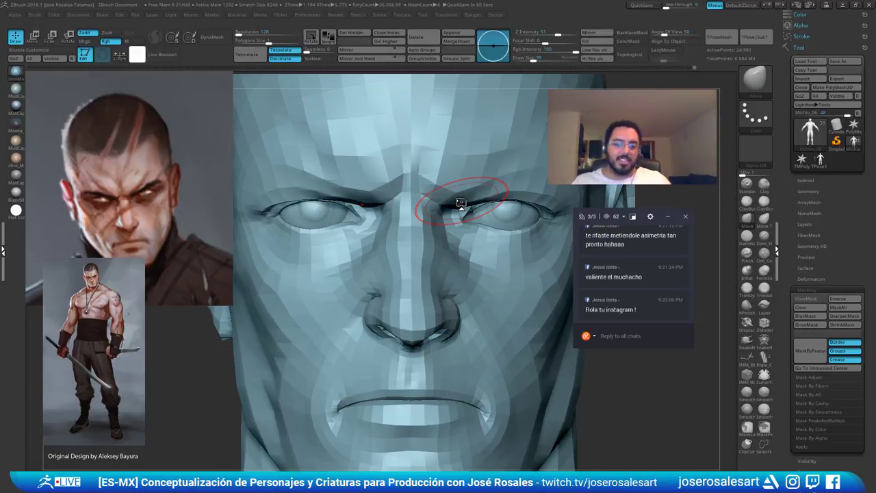
{"action": "mouse_move", "coordinate": [308, 220]}
{"action": "right_mouse_down"}
{"action": "mouse_move", "coordinate": [332, 223]}
{"action": "mouse_move", "coordinate": [348, 190]}
{"action": "mouse_move", "coordinate": [297, 239]}
{"action": "mouse_move", "coordinate": [250, 235]}
{"action": "mouse_move", "coordinate": [297, 233]}
{"action": "right_mouse_up"}
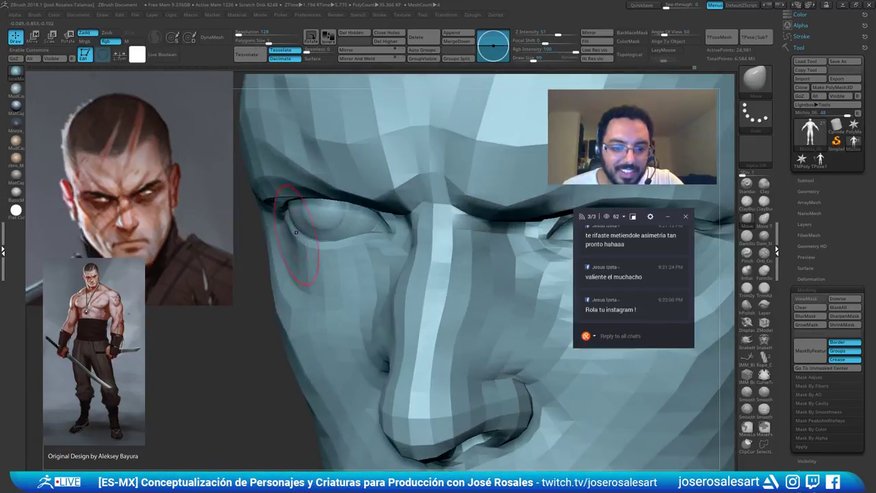
Isolate the eyelid polygroup and smooth the bend of the eyelid rim
{"action": "left_click", "coordinate": [335, 248], "text": "ctrl+shift"}
{"action": "mouse_move", "coordinate": [336, 252]}
{"action": "right_mouse_down"}
{"action": "mouse_move", "coordinate": [322, 278]}
{"action": "mouse_move", "coordinate": [326, 287]}
{"action": "mouse_move", "coordinate": [394, 311]}
{"action": "right_mouse_up"}
{"action": "left_click_drag", "start_coordinate": [330, 239], "coordinate": [322, 244], "text": "shift"}
{"action": "mouse_move", "coordinate": [322, 245]}
{"action": "right_mouse_down", "text": "ctrl"}
{"action": "mouse_move", "coordinate": [320, 185]}
{"action": "mouse_move", "coordinate": [319, 241]}
{"action": "right_mouse_up", "text": "ctrl"}
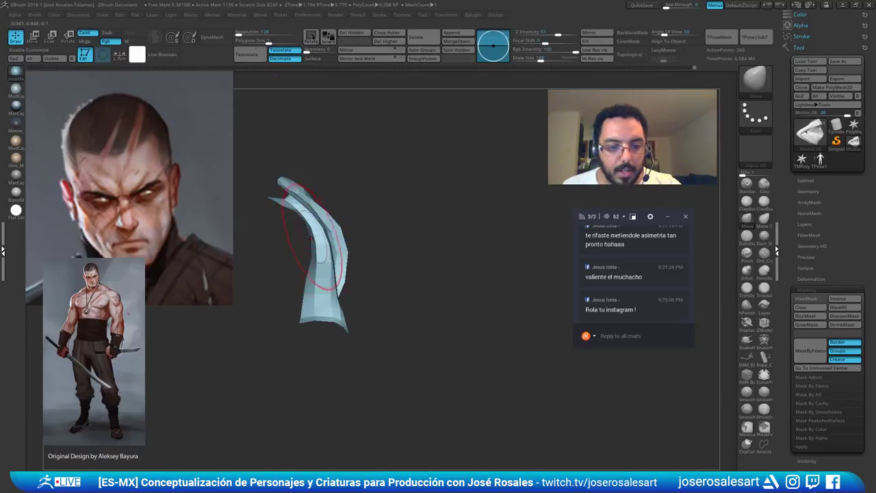
{"action": "left_click_drag", "start_coordinate": [321, 236], "coordinate": [324, 244], "text": "shift"}
Reshape the lower rim of the isolated eyelids around the eyeball with the Move Topological brush
{"action": "key", "text": "b"}
{"action": "key", "text": "m"}
{"action": "key", "text": "t"}
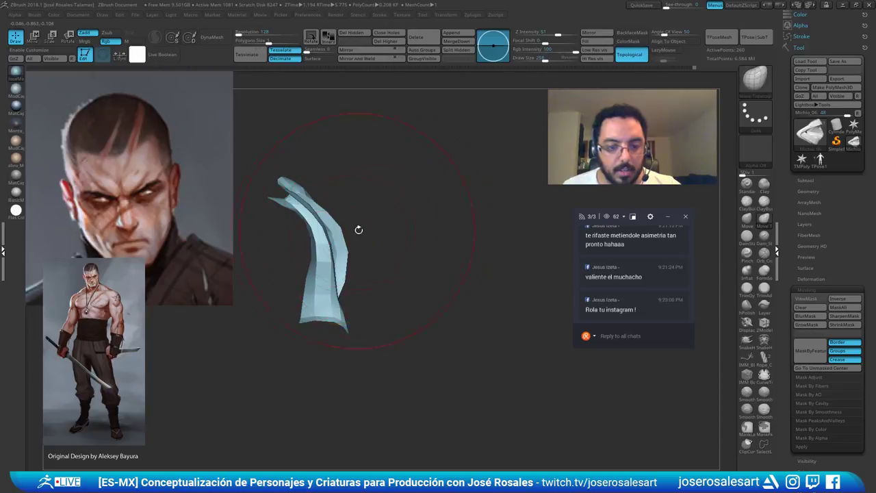
{"action": "left_click_drag", "start_coordinate": [399, 190], "coordinate": [369, 247]}
{"action": "key", "text": "shift+s"}
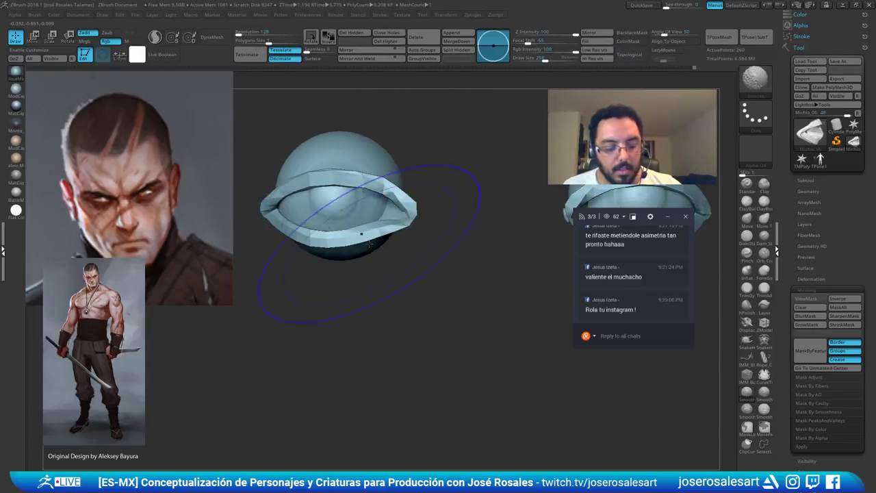
{"action": "mouse_move", "coordinate": [361, 233]}
{"action": "right_mouse_down", "text": "ctrl"}
{"action": "mouse_move", "coordinate": [314, 239]}
{"action": "mouse_move", "coordinate": [329, 264]}
{"action": "right_mouse_up", "text": "ctrl"}
{"action": "right_click_drag", "start_coordinate": [329, 264], "coordinate": [377, 253], "text": "ctrl"}
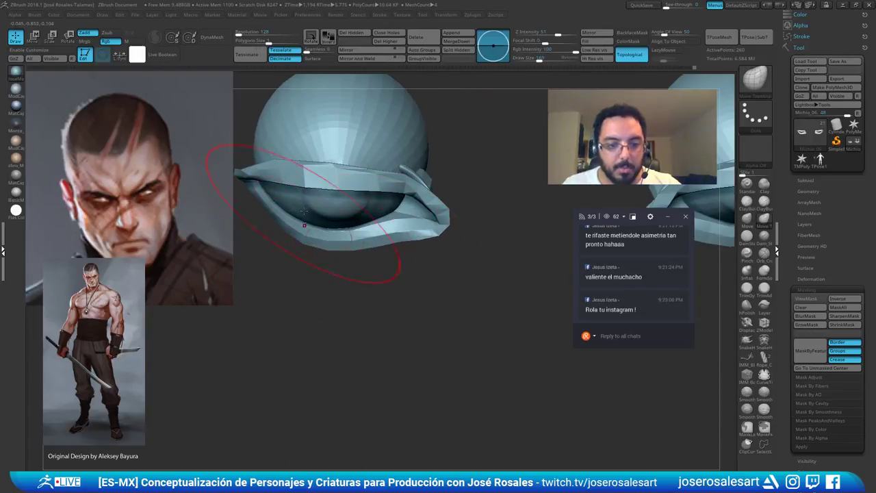
{"action": "right_click_drag", "start_coordinate": [337, 231], "coordinate": [339, 259]}
{"action": "key", "text": "s"}
{"action": "mouse_move", "coordinate": [333, 239]}
{"action": "left_mouse_down"}
{"action": "mouse_move", "coordinate": [373, 230]}
{"action": "mouse_move", "coordinate": [369, 236]}
{"action": "left_mouse_up"}
{"action": "mouse_move", "coordinate": [366, 238]}
{"action": "right_mouse_down"}
{"action": "mouse_move", "coordinate": [339, 197]}
{"action": "mouse_move", "coordinate": [332, 201]}
{"action": "right_mouse_up"}
{"action": "left_click_drag", "start_coordinate": [314, 237], "coordinate": [312, 231]}
Show the whole head again, make it the active subtool and adjust the outer corner of the eyelids with Move Topological
{"action": "right_click_drag", "start_coordinate": [322, 229], "coordinate": [446, 190]}
{"action": "left_click", "coordinate": [459, 194], "text": "ctrl+shift"}
{"action": "right_click_drag", "start_coordinate": [437, 136], "coordinate": [439, 192], "text": "alt"}
{"action": "right_click_drag", "start_coordinate": [546, 204], "coordinate": [508, 199]}
{"action": "mouse_move", "coordinate": [508, 199]}
{"action": "right_mouse_down", "text": "alt"}
{"action": "mouse_move", "coordinate": [449, 206]}
{"action": "mouse_move", "coordinate": [452, 168]}
{"action": "right_mouse_up", "text": "alt"}
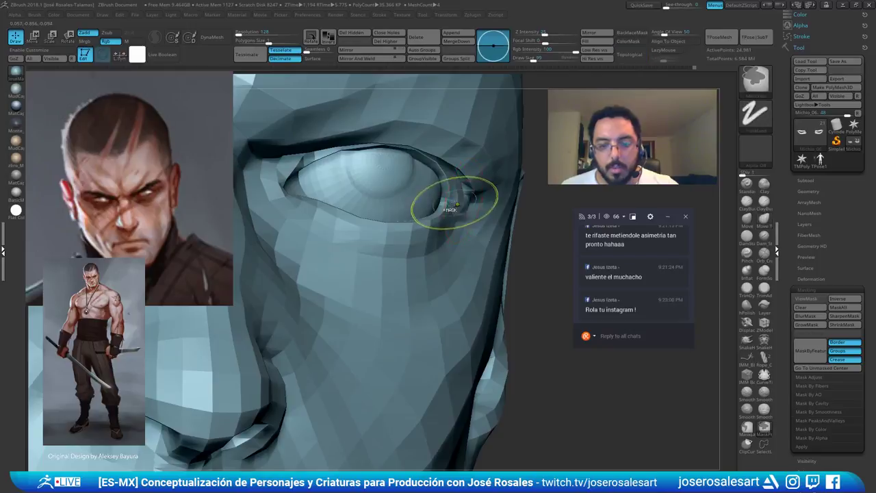
{"action": "left_click", "coordinate": [453, 203], "text": "alt"}
{"action": "key", "text": "s"}
{"action": "left_click_drag", "start_coordinate": [444, 199], "coordinate": [438, 200]}
{"action": "mouse_move", "coordinate": [432, 206]}
{"action": "right_mouse_down"}
{"action": "mouse_move", "coordinate": [442, 198]}
{"action": "mouse_move", "coordinate": [409, 202]}
{"action": "right_mouse_up"}
{"action": "left_click_drag", "start_coordinate": [452, 204], "coordinate": [446, 199]}
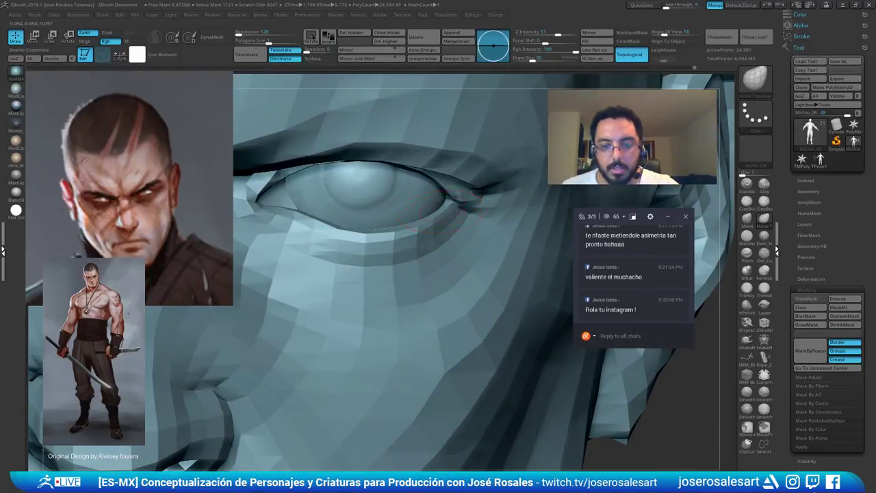
{"action": "mouse_move", "coordinate": [404, 206]}
{"action": "right_mouse_down"}
{"action": "mouse_move", "coordinate": [443, 205]}
{"action": "mouse_move", "coordinate": [408, 209]}
{"action": "right_mouse_up"}
{"action": "left_click_drag", "start_coordinate": [455, 209], "coordinate": [460, 204]}
Refine the outer end of the lower eyelid on the opposite eye with Move Topological and check it from several angles
{"action": "right_click_drag", "start_coordinate": [393, 214], "coordinate": [627, 250]}
{"action": "mouse_move", "coordinate": [336, 271]}
{"action": "right_mouse_down"}
{"action": "mouse_move", "coordinate": [294, 266]}
{"action": "mouse_move", "coordinate": [332, 256]}
{"action": "mouse_move", "coordinate": [301, 256]}
{"action": "right_mouse_up"}
{"action": "key", "text": "s"}
{"action": "left_click_drag", "start_coordinate": [300, 256], "coordinate": [294, 255]}
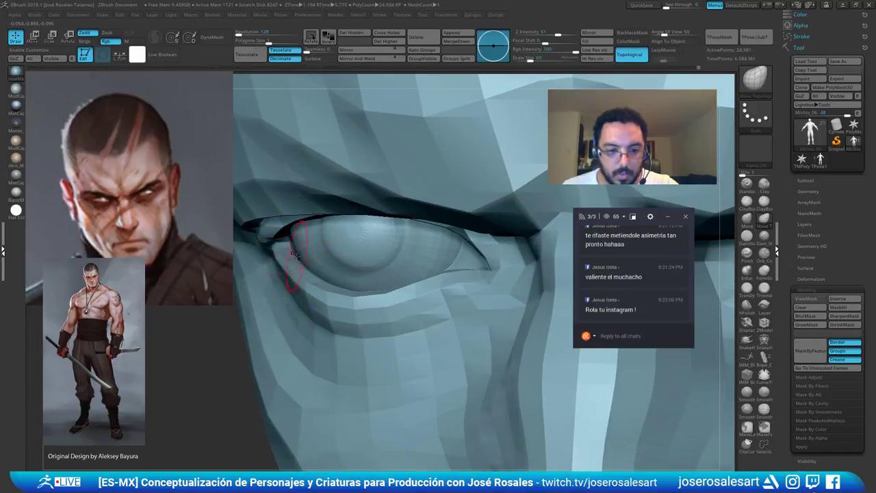
{"action": "mouse_move", "coordinate": [292, 240]}
{"action": "right_mouse_down"}
{"action": "mouse_move", "coordinate": [277, 234]}
{"action": "mouse_move", "coordinate": [312, 260]}
{"action": "right_mouse_up"}
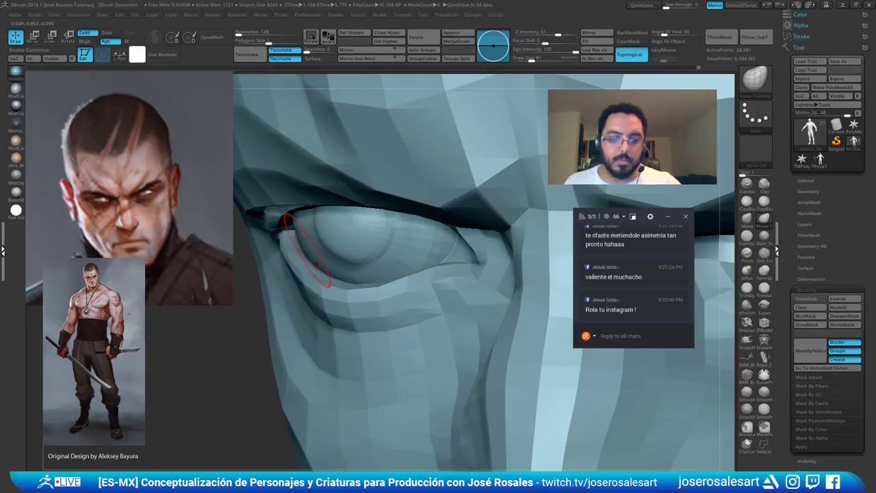
{"action": "mouse_move", "coordinate": [395, 140]}
{"action": "right_mouse_down", "text": "ctrl"}
{"action": "mouse_move", "coordinate": [385, 104]}
{"action": "mouse_move", "coordinate": [419, 89]}
{"action": "mouse_move", "coordinate": [416, 96]}
{"action": "right_mouse_up", "text": "ctrl"}
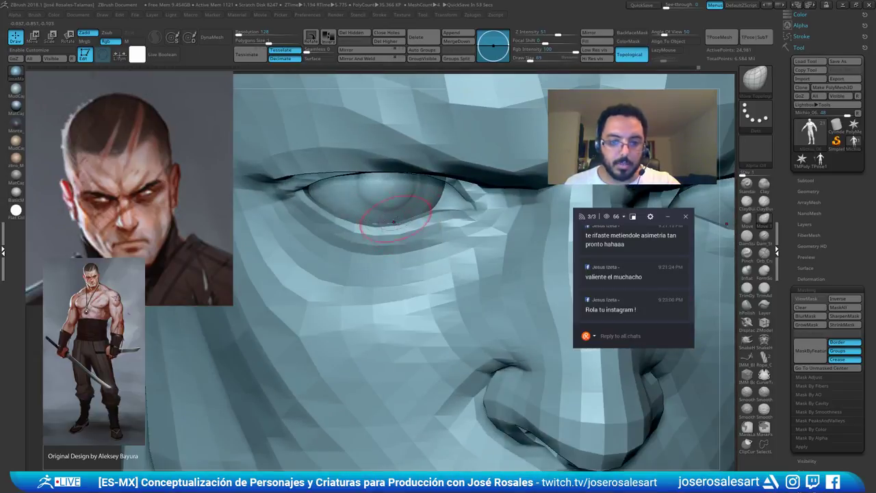
{"action": "mouse_move", "coordinate": [394, 222]}
{"action": "right_mouse_down"}
{"action": "mouse_move", "coordinate": [426, 268]}
{"action": "mouse_move", "coordinate": [411, 254]}
{"action": "right_mouse_up"}
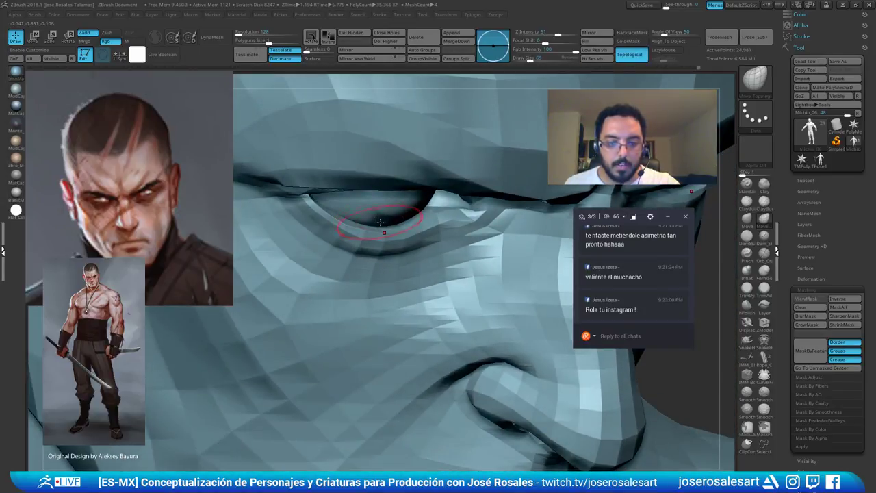
{"action": "right_click_drag", "start_coordinate": [426, 195], "coordinate": [422, 154], "text": "ctrl"}
{"action": "mouse_move", "coordinate": [421, 154]}
{"action": "right_mouse_down"}
{"action": "mouse_move", "coordinate": [483, 147]}
{"action": "mouse_move", "coordinate": [405, 195]}
{"action": "right_mouse_up"}
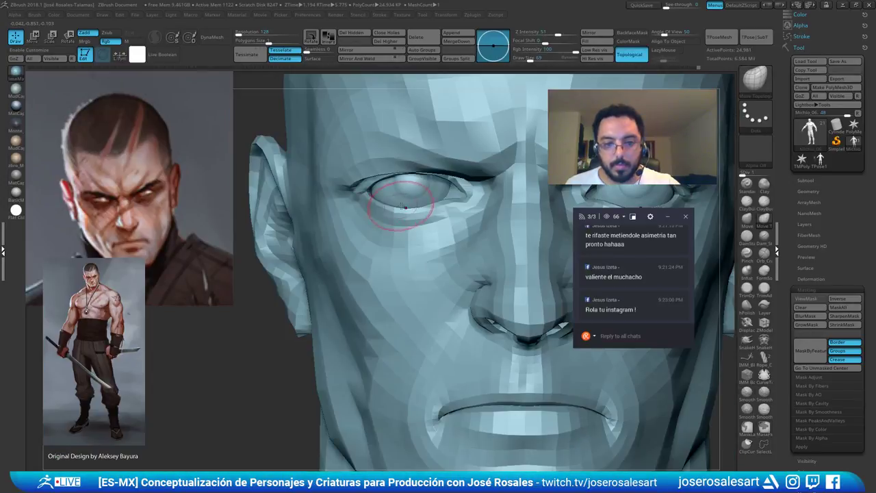
{"action": "mouse_move", "coordinate": [507, 201]}
{"action": "right_mouse_down", "text": "alt"}
{"action": "mouse_move", "coordinate": [412, 200]}
{"action": "mouse_move", "coordinate": [421, 179]}
{"action": "right_mouse_up", "text": "alt"}
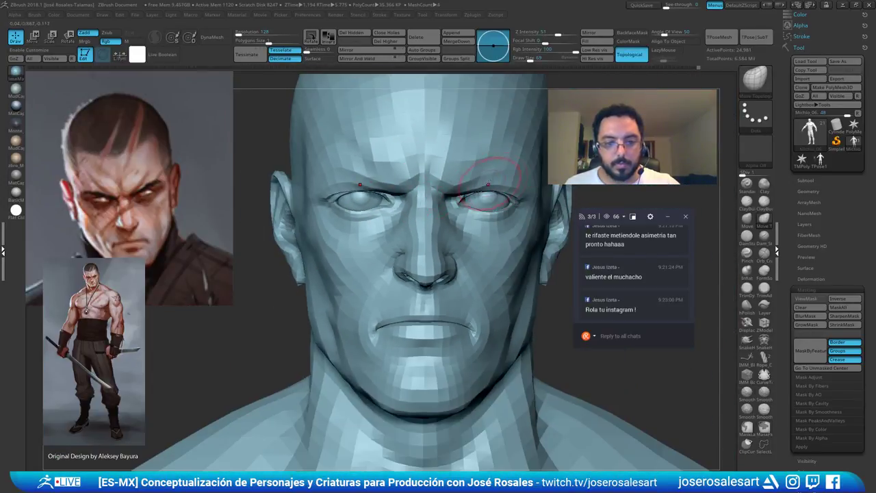
{"action": "mouse_move", "coordinate": [488, 184]}
{"action": "right_mouse_down", "text": "ctrl"}
{"action": "mouse_move", "coordinate": [475, 161]}
{"action": "mouse_move", "coordinate": [498, 141]}
{"action": "mouse_move", "coordinate": [474, 179]}
{"action": "mouse_move", "coordinate": [508, 173]}
{"action": "mouse_move", "coordinate": [453, 176]}
{"action": "mouse_move", "coordinate": [433, 191]}
{"action": "mouse_move", "coordinate": [415, 250]}
{"action": "right_mouse_up", "text": "ctrl"}
Add a small Clay Buildup stroke on the lower nose just above the tip
{"action": "key", "text": "b"}
{"action": "key", "text": "m"}
{"action": "key", "text": "v"}
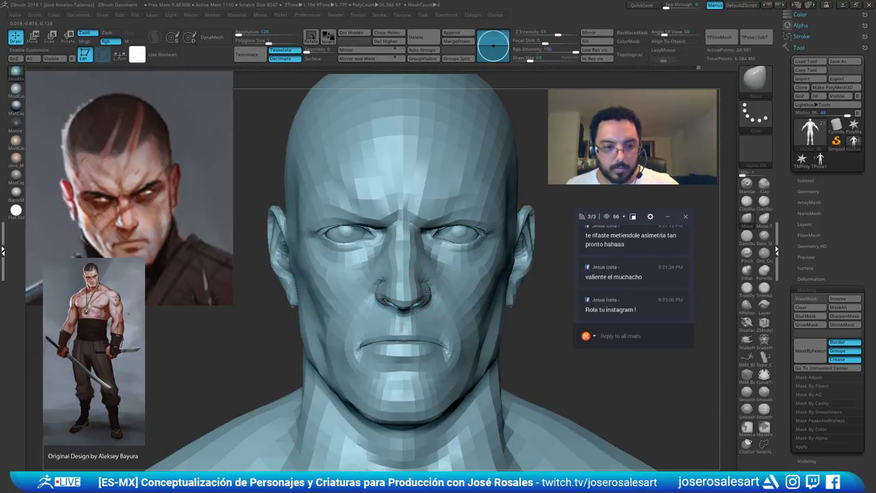
{"action": "key", "text": "b"}
{"action": "key", "text": "c"}
{"action": "key", "text": "b"}
{"action": "key", "text": "s"}
{"action": "left_click_drag", "start_coordinate": [397, 281], "coordinate": [393, 281]}
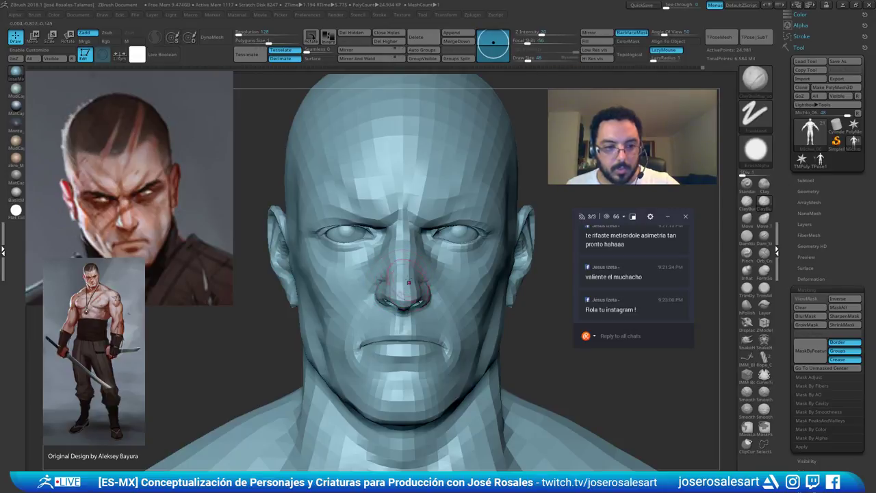
{"action": "right_click_drag", "start_coordinate": [409, 282], "coordinate": [423, 250]}
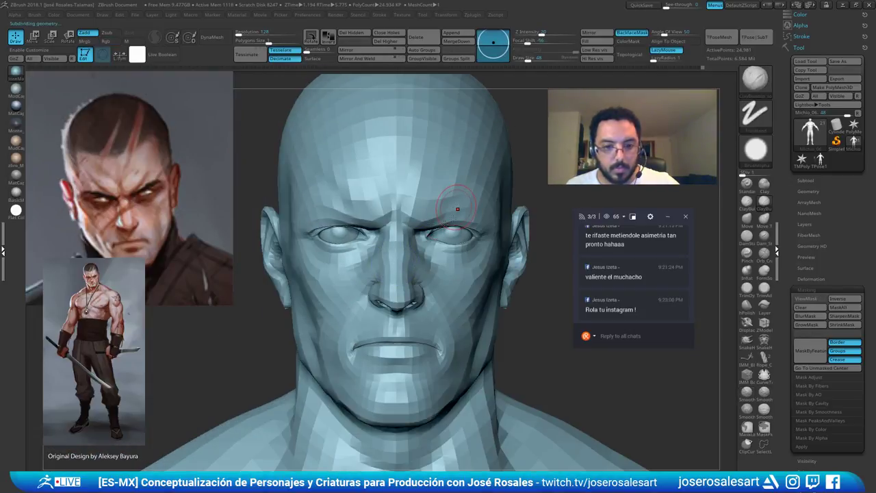
Raise the head by one subdivision level and check the face from the front
{"action": "key", "text": "d"}
{"action": "right_click_drag", "start_coordinate": [457, 208], "coordinate": [418, 209], "text": "ctrl"}
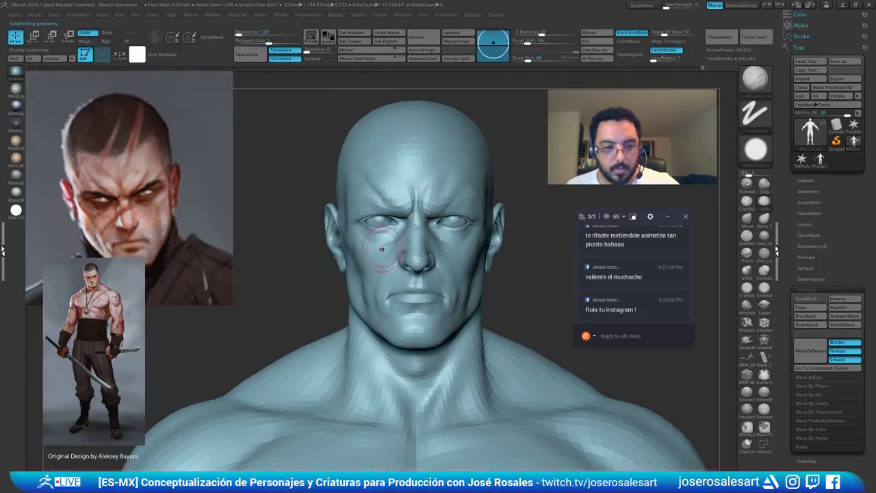
{"action": "right_click_drag", "start_coordinate": [382, 249], "coordinate": [401, 237], "text": "ctrl"}
{"action": "mouse_move", "coordinate": [441, 187]}
{"action": "right_mouse_down", "text": "ctrl"}
{"action": "mouse_move", "coordinate": [404, 196]}
{"action": "mouse_move", "coordinate": [435, 182]}
{"action": "mouse_move", "coordinate": [363, 185]}
{"action": "mouse_move", "coordinate": [471, 180]}
{"action": "mouse_move", "coordinate": [452, 185]}
{"action": "right_mouse_up", "text": "ctrl"}
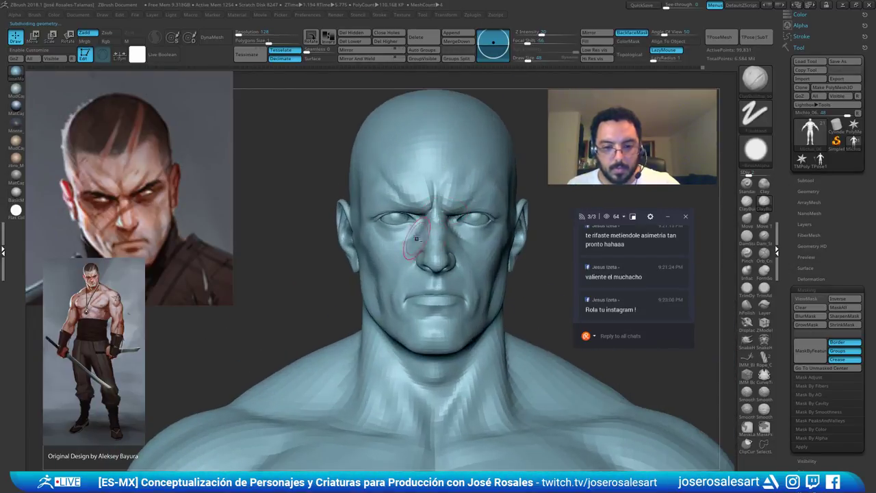
{"action": "right_click_drag", "start_coordinate": [417, 239], "coordinate": [470, 240], "text": "ctrl"}
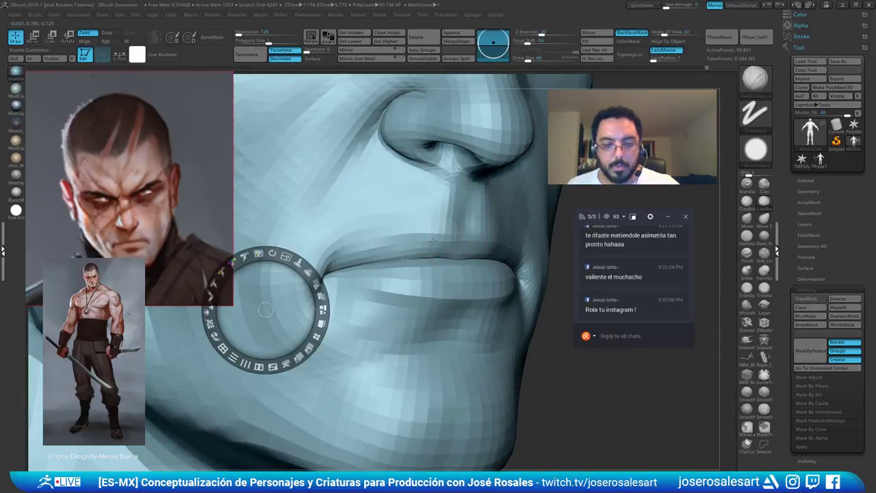
Smooth the upper lip edge below the philtrum, raising the head by another subdivision level
{"action": "mouse_move", "coordinate": [459, 247]}
{"action": "right_mouse_down"}
{"action": "mouse_move", "coordinate": [425, 238]}
{"action": "mouse_move", "coordinate": [449, 261]}
{"action": "right_mouse_up"}
{"action": "right_click_drag", "start_coordinate": [499, 239], "coordinate": [526, 239]}
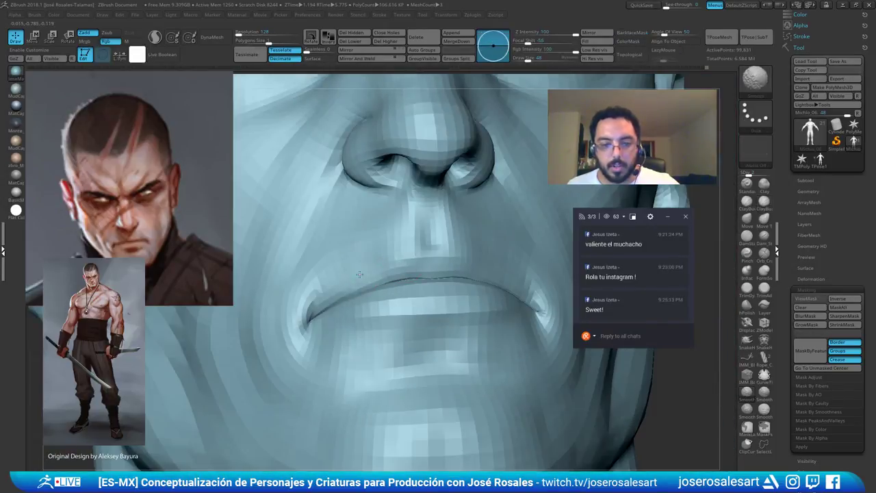
{"action": "right_click_drag", "start_coordinate": [347, 276], "coordinate": [380, 269]}
{"action": "key", "text": "shift"}
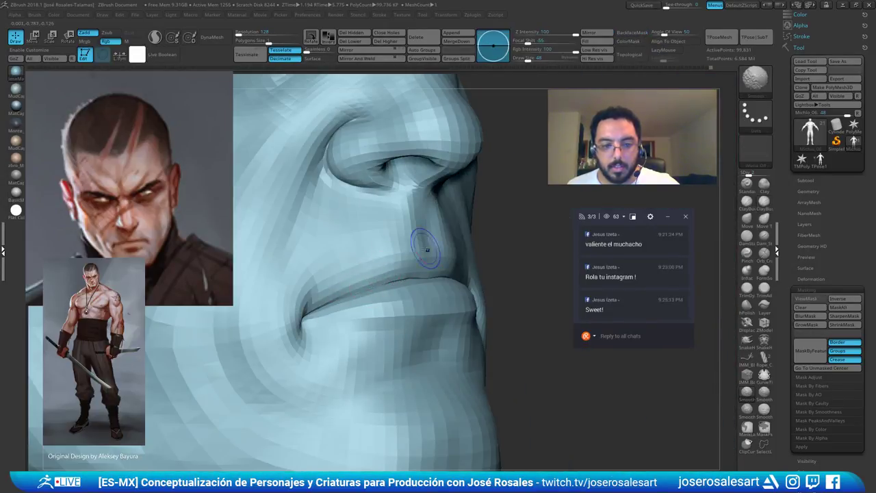
{"action": "left_click_drag", "start_coordinate": [449, 263], "coordinate": [446, 263], "text": "shift"}
{"action": "right_click_drag", "start_coordinate": [505, 250], "coordinate": [469, 247]}
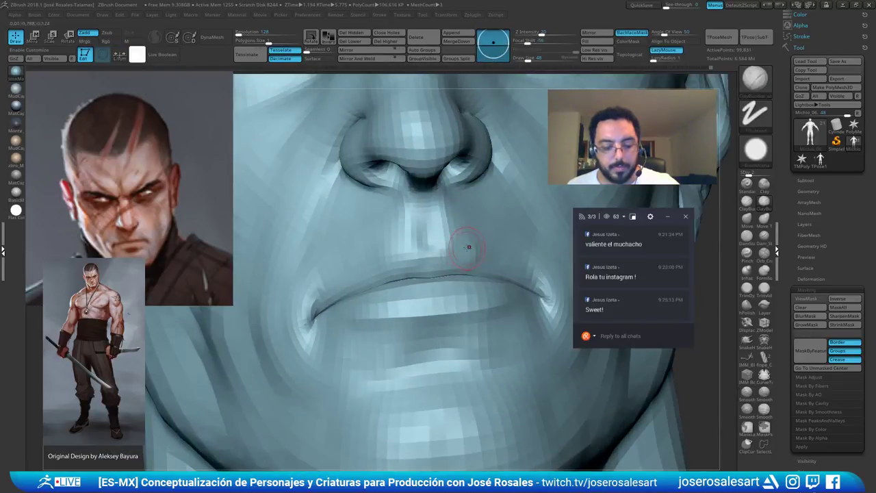
{"action": "key", "text": "d"}
{"action": "mouse_move", "coordinate": [417, 262]}
{"action": "left_mouse_down", "text": "shift"}
{"action": "mouse_move", "coordinate": [435, 256]}
{"action": "mouse_move", "coordinate": [412, 257]}
{"action": "left_mouse_up", "text": "shift"}
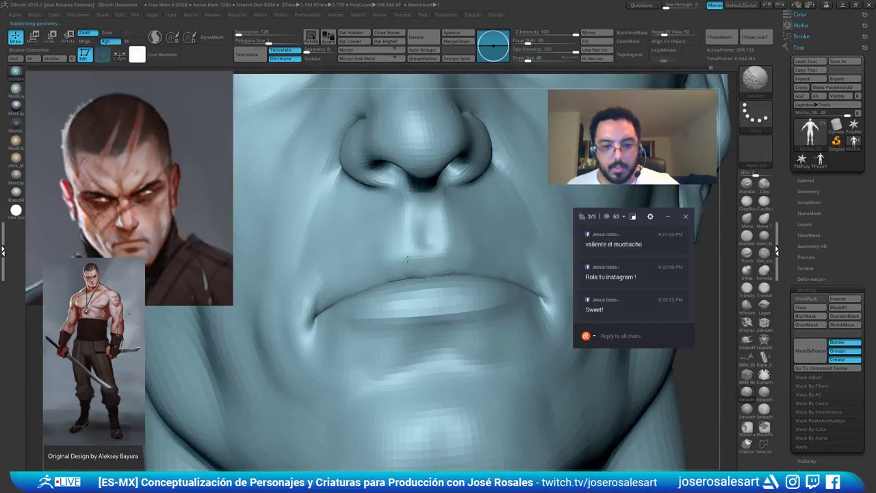
Isolate the upper lip polygroup and smooth the lip's lower edge
{"action": "mouse_move", "coordinate": [417, 257]}
{"action": "right_mouse_down"}
{"action": "mouse_move", "coordinate": [402, 252]}
{"action": "mouse_move", "coordinate": [415, 257]}
{"action": "mouse_move", "coordinate": [421, 234]}
{"action": "mouse_move", "coordinate": [460, 260]}
{"action": "mouse_move", "coordinate": [462, 217]}
{"action": "mouse_move", "coordinate": [469, 254]}
{"action": "right_mouse_up"}
{"action": "left_click", "coordinate": [492, 251], "text": "ctrl+shift"}
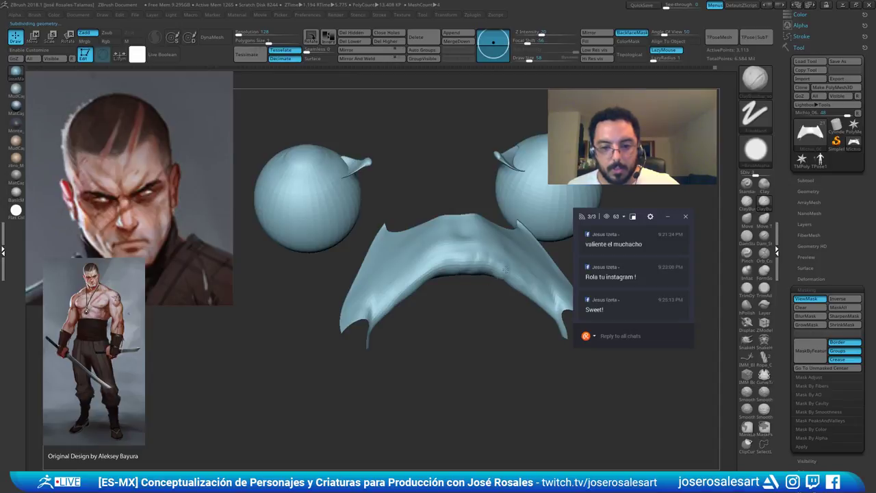
{"action": "right_click_drag", "start_coordinate": [517, 280], "coordinate": [509, 280]}
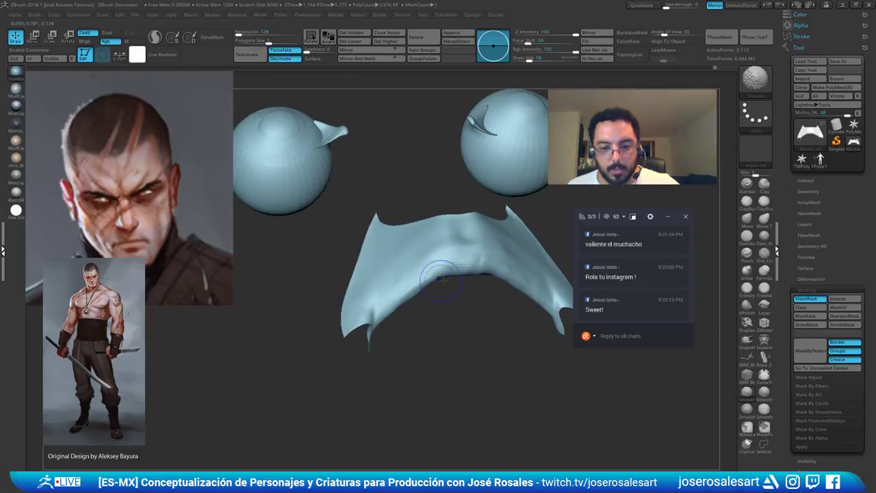
{"action": "mouse_move", "coordinate": [444, 280]}
{"action": "right_mouse_down"}
{"action": "mouse_move", "coordinate": [439, 259]}
{"action": "mouse_move", "coordinate": [444, 293]}
{"action": "mouse_move", "coordinate": [462, 319]}
{"action": "mouse_move", "coordinate": [489, 278]}
{"action": "mouse_move", "coordinate": [489, 226]}
{"action": "right_mouse_up"}
{"action": "left_click", "coordinate": [487, 301], "text": "ctrl+shift"}
{"action": "left_click", "coordinate": [488, 251], "text": "ctrl+shift"}
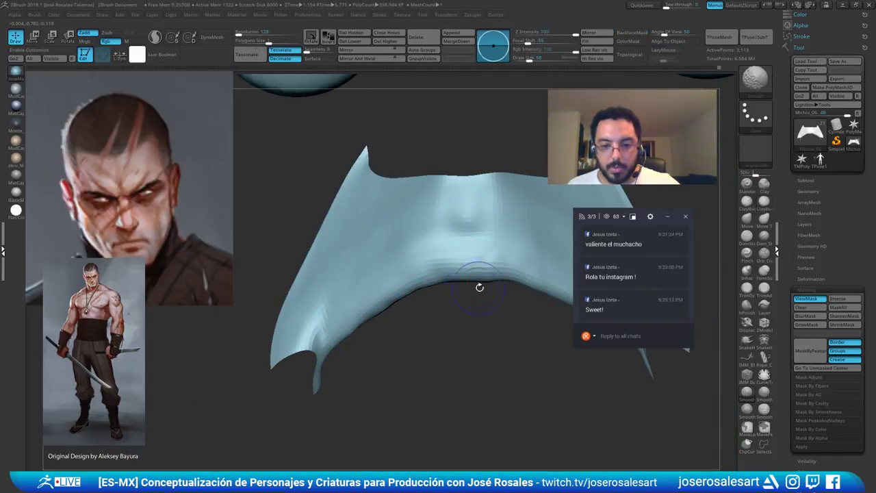
{"action": "mouse_move", "coordinate": [479, 288]}
{"action": "right_mouse_down"}
{"action": "mouse_move", "coordinate": [436, 229]}
{"action": "mouse_move", "coordinate": [432, 262]}
{"action": "mouse_move", "coordinate": [419, 267]}
{"action": "right_mouse_up"}
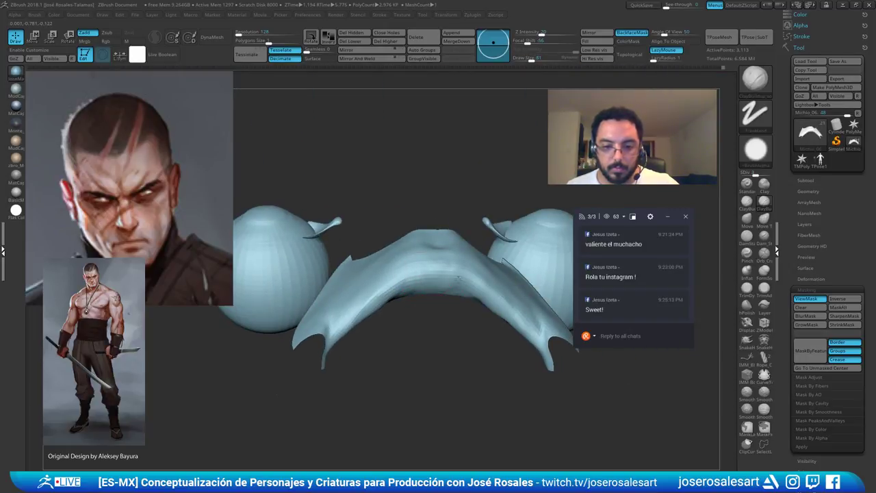
Show the full head again and switch to the Move Topological brush while checking the face's overall shape
{"action": "left_click", "coordinate": [468, 344], "text": "ctrl+shift"}
{"action": "right_click_drag", "start_coordinate": [468, 343], "coordinate": [472, 241]}
{"action": "mouse_move", "coordinate": [473, 241]}
{"action": "right_mouse_down"}
{"action": "mouse_move", "coordinate": [480, 271]}
{"action": "mouse_move", "coordinate": [427, 282]}
{"action": "mouse_move", "coordinate": [442, 274]}
{"action": "right_mouse_up"}
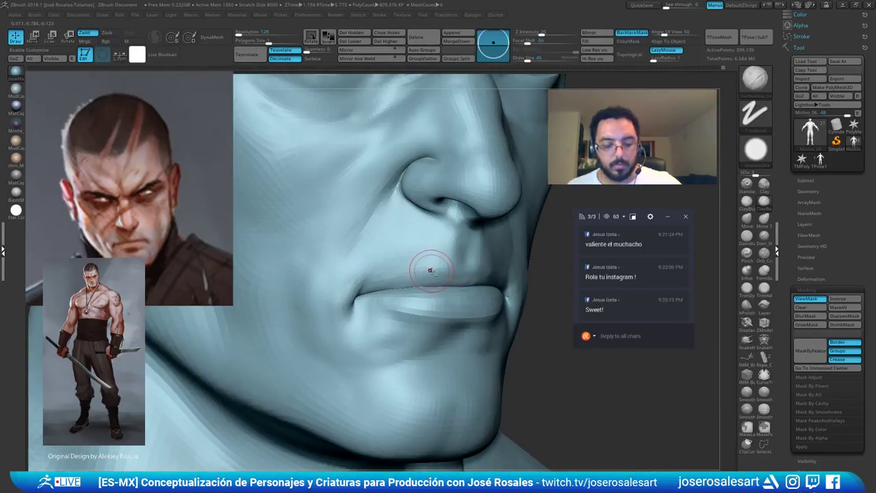
{"action": "key", "text": "b"}
{"action": "key", "text": "m"}
{"action": "key", "text": "t"}
{"action": "mouse_move", "coordinate": [435, 277]}
{"action": "right_mouse_down", "text": "ctrl"}
{"action": "mouse_move", "coordinate": [455, 294]}
{"action": "mouse_move", "coordinate": [414, 314]}
{"action": "right_mouse_up", "text": "ctrl"}
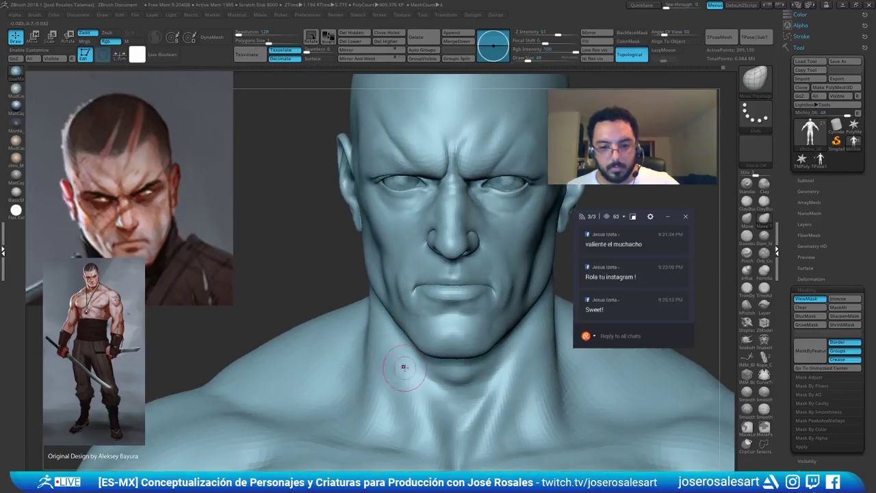
{"action": "mouse_move", "coordinate": [441, 201]}
{"action": "right_mouse_down"}
{"action": "mouse_move", "coordinate": [454, 159]}
{"action": "mouse_move", "coordinate": [469, 224]}
{"action": "right_mouse_up"}
{"action": "mouse_move", "coordinate": [539, 152]}
{"action": "right_mouse_down", "text": "ctrl"}
{"action": "mouse_move", "coordinate": [458, 215]}
{"action": "mouse_move", "coordinate": [465, 180]}
{"action": "mouse_move", "coordinate": [458, 214]}
{"action": "mouse_move", "coordinate": [509, 222]}
{"action": "right_mouse_up", "text": "ctrl"}
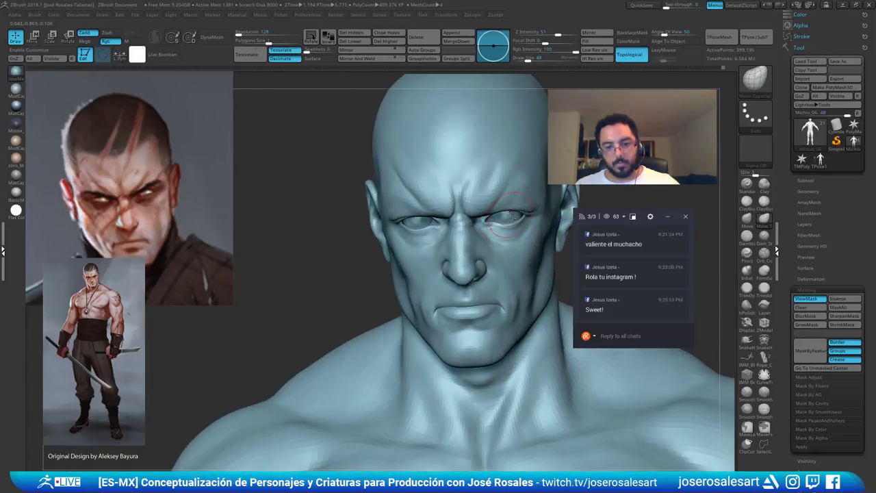
Make the Corneas subtool active and switch the material to Flat Color
{"action": "left_click", "coordinate": [511, 216], "text": "alt"}
{"action": "left_click", "coordinate": [19, 210]}
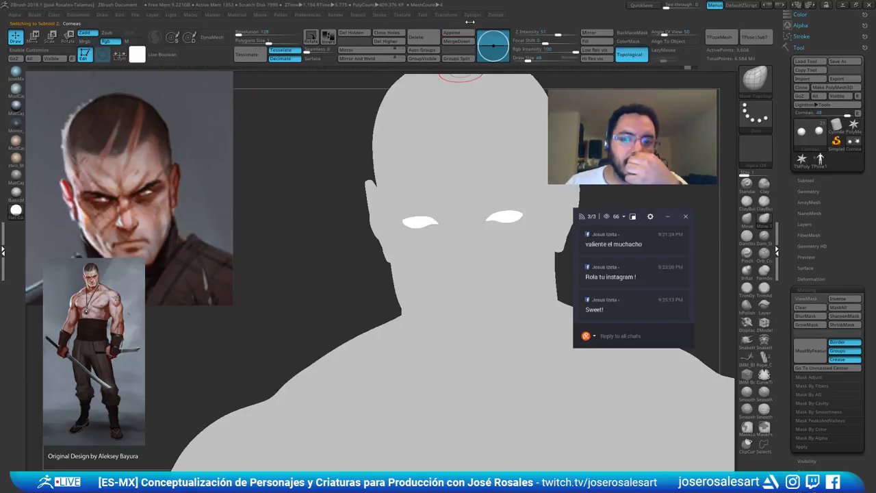
Open the SubTool Master plugin's tools beside the canvas
{"action": "left_click", "coordinate": [471, 15]}
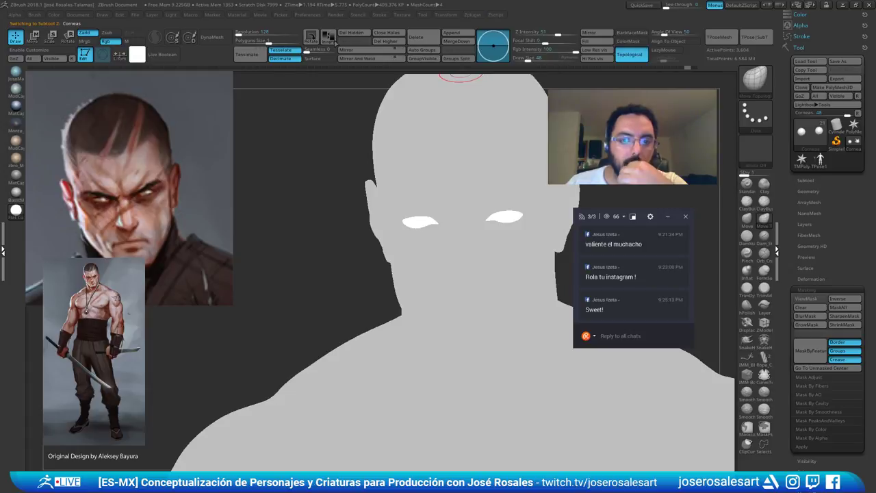
{"action": "left_click", "coordinate": [5, 125]}
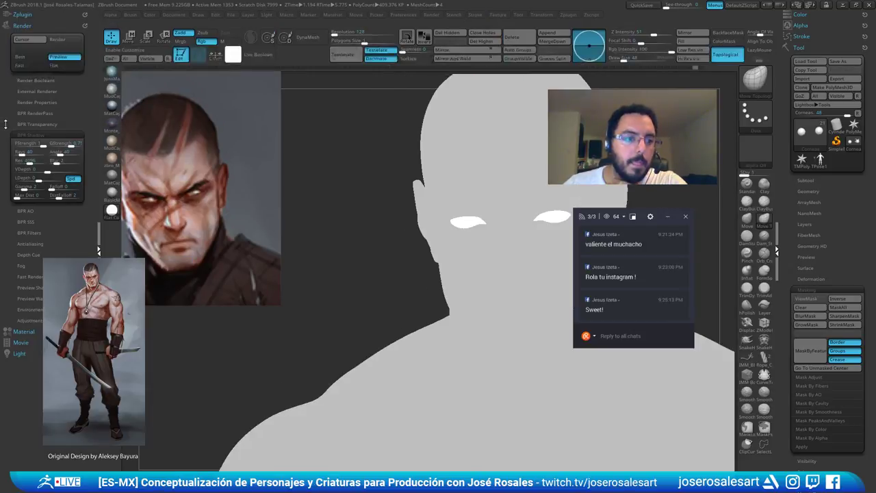
{"action": "left_click", "coordinate": [47, 15]}
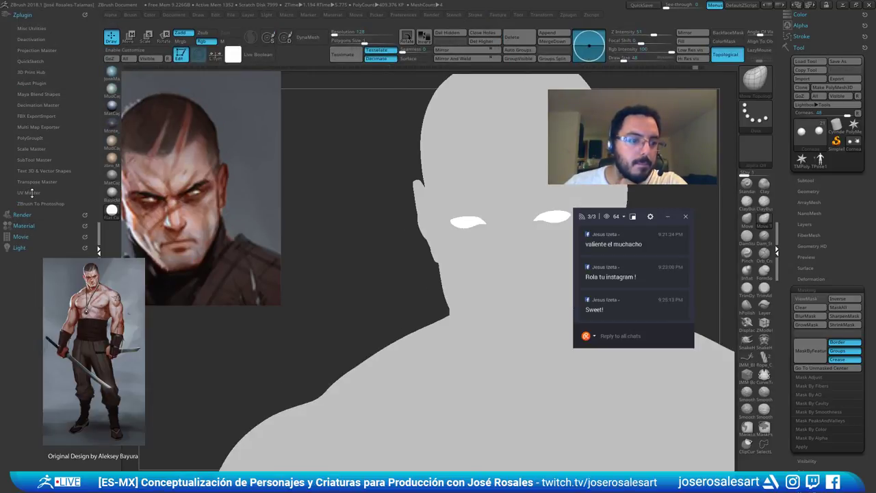
{"action": "left_click", "coordinate": [34, 160]}
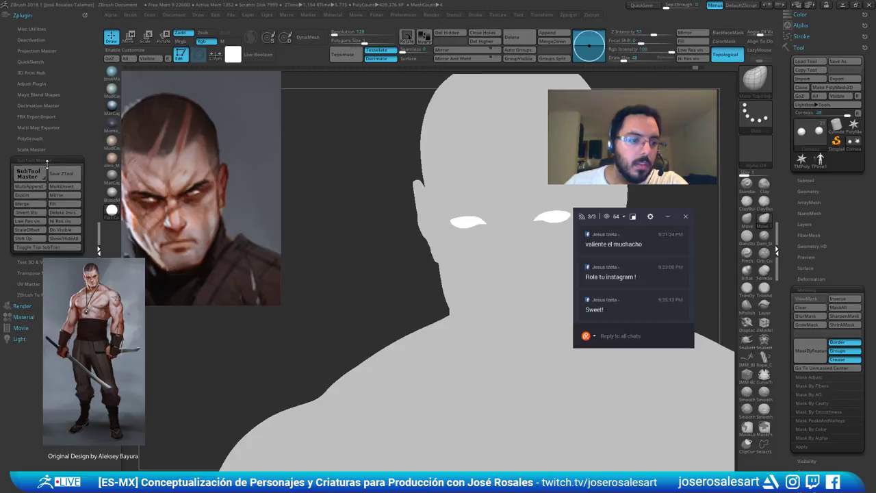
Isolate the Corneas and try filling them with the Flat Color material, checking them against the body's MudCap_Mod_Blu material
{"action": "left_click", "coordinate": [55, 203]}
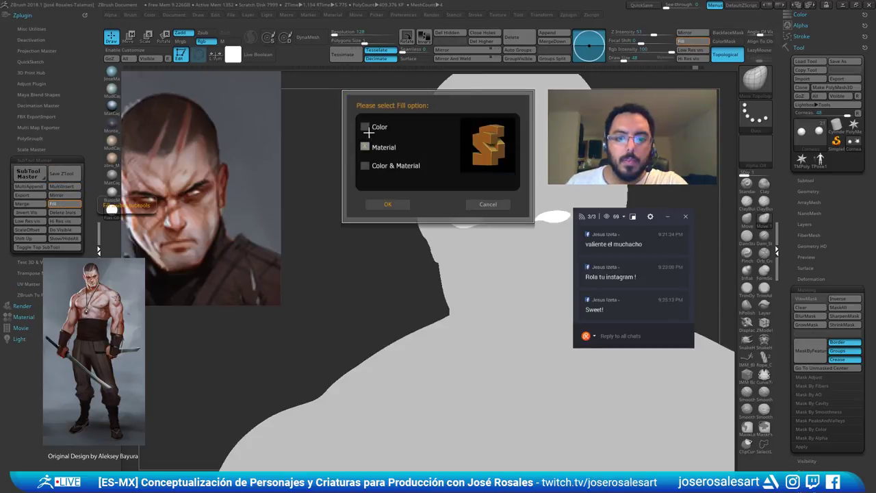
{"action": "left_click", "coordinate": [494, 204]}
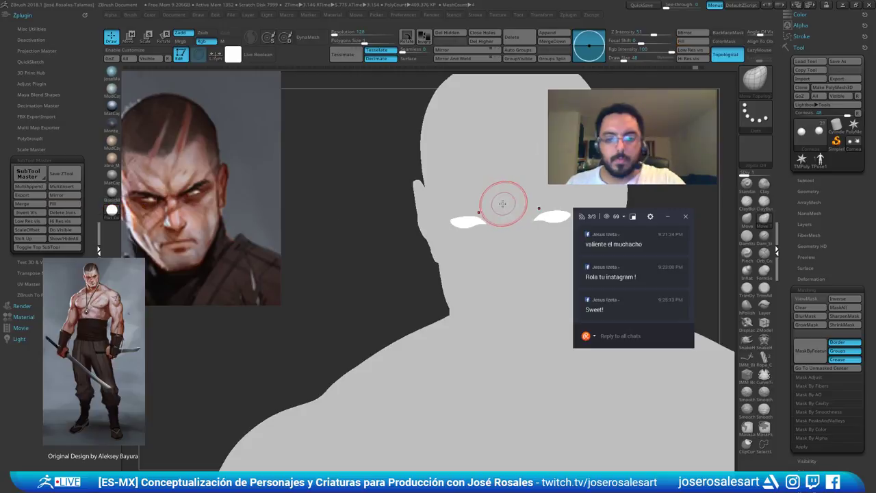
{"action": "key", "text": "shift+s"}
{"action": "left_click", "coordinate": [703, 44]}
{"action": "left_click", "coordinate": [694, 43]}
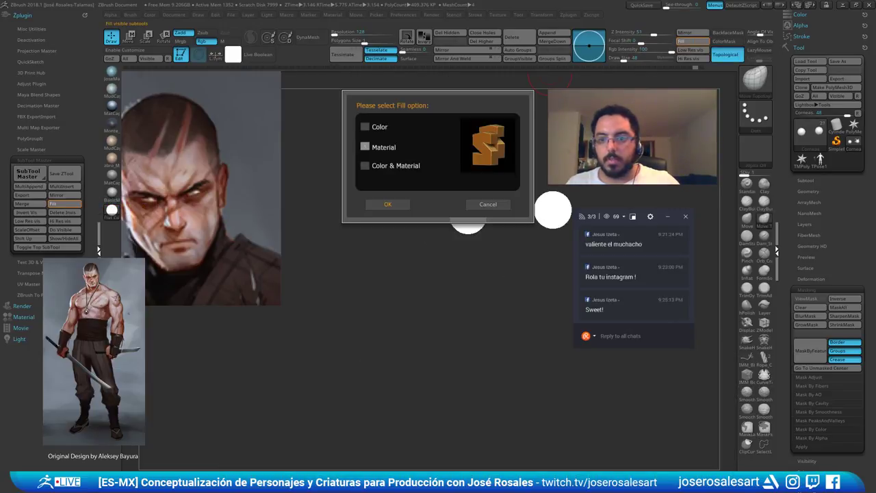
{"action": "left_click", "coordinate": [395, 208]}
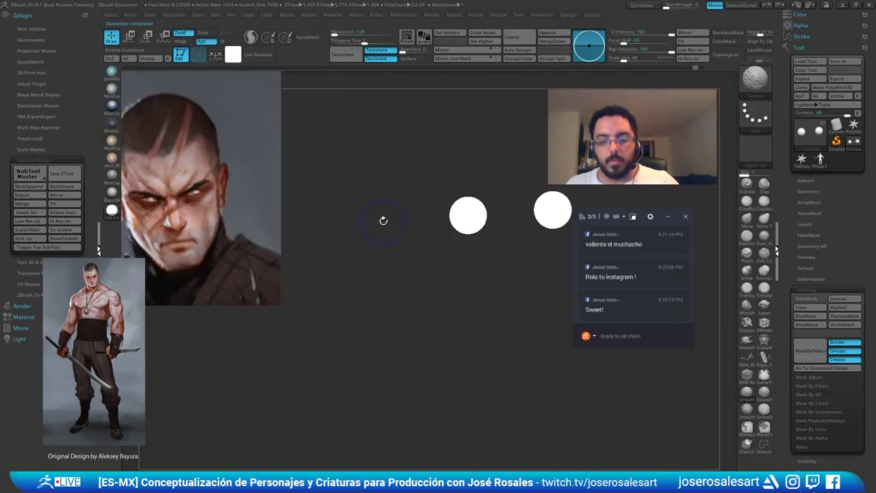
{"action": "left_click", "coordinate": [112, 89]}
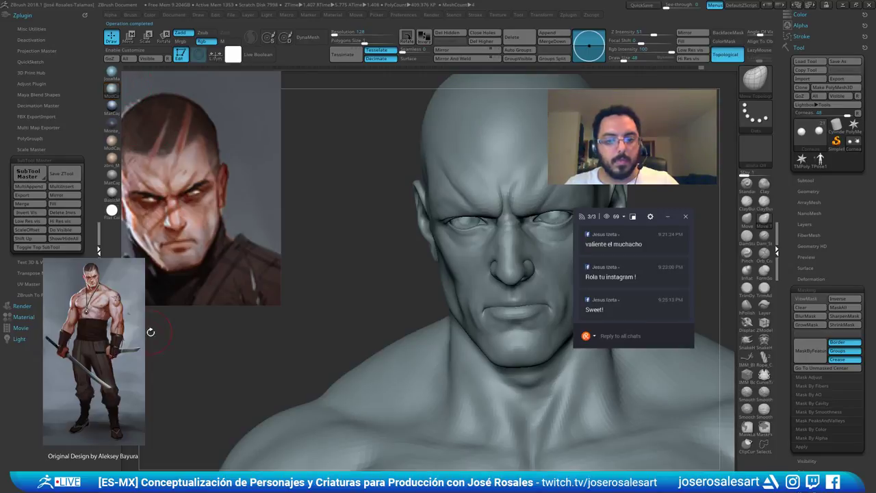
{"action": "left_click_drag", "start_coordinate": [150, 332], "coordinate": [174, 294], "text": "shift"}
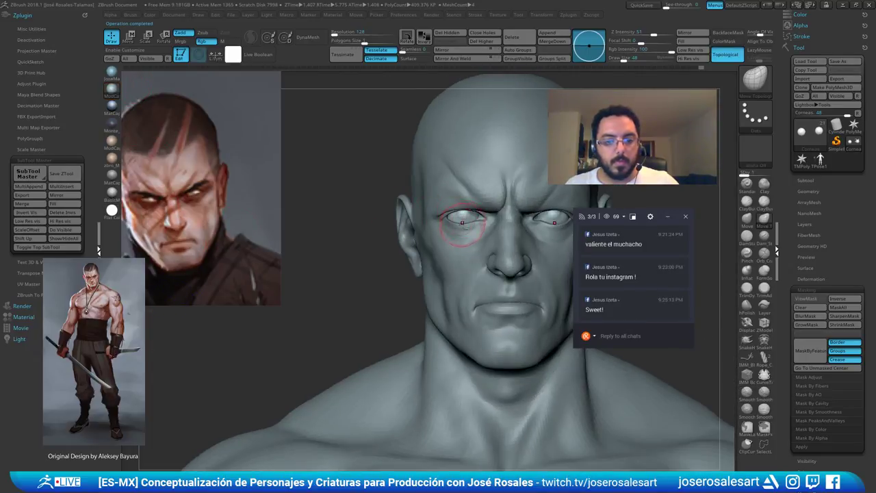
Isolate the Corneas subtool again and select the Move Topological brush
{"action": "left_click", "coordinate": [112, 211]}
{"action": "key", "text": "shift+s"}
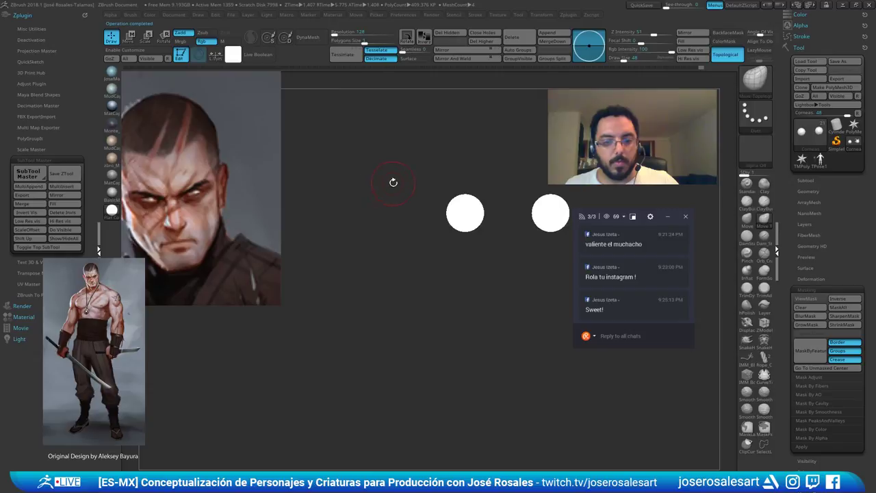
{"action": "key", "text": "shift"}
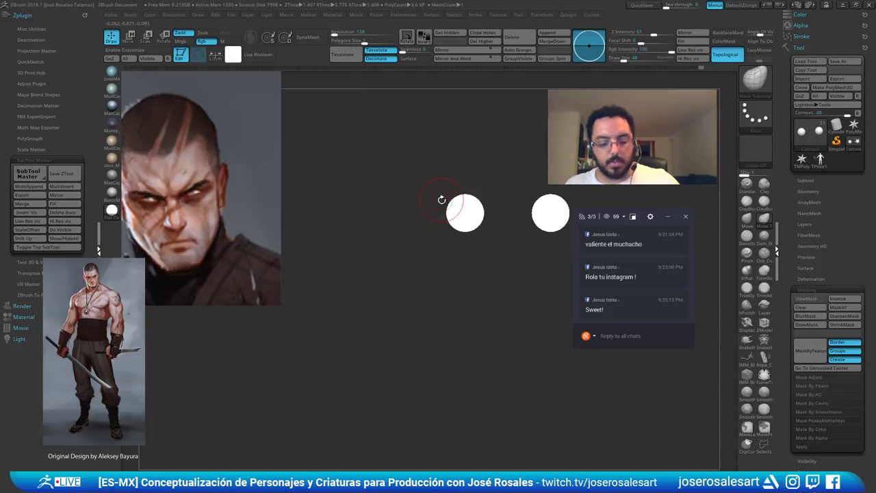
{"action": "key", "text": "b"}
{"action": "key", "text": "m"}
{"action": "key", "text": "t"}
{"action": "left_click_drag", "start_coordinate": [297, 130], "coordinate": [125, 145]}
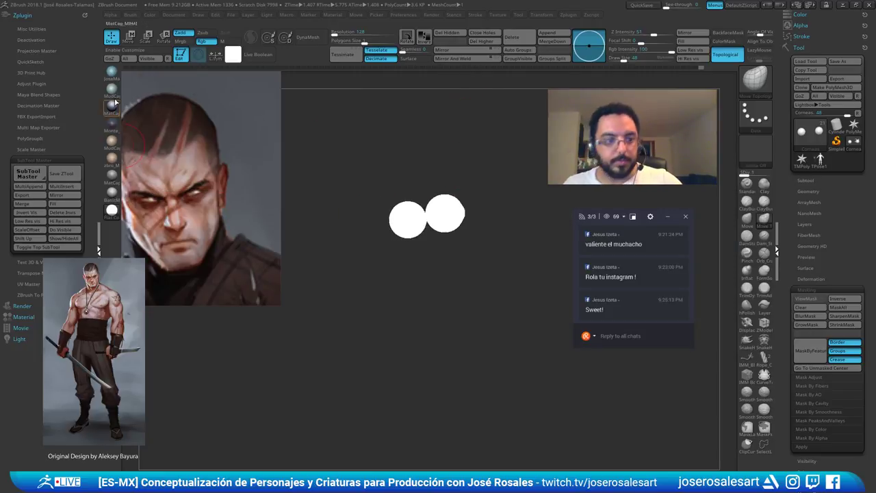
Change the material of the isolated Corneas to SketchShaded
{"action": "left_click", "coordinate": [42, 17]}
{"action": "left_click", "coordinate": [26, 36]}
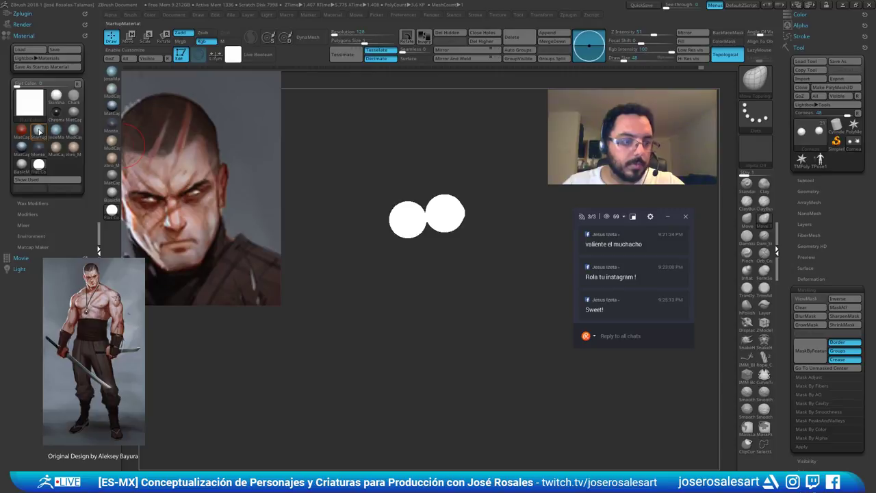
{"action": "left_click", "coordinate": [35, 106]}
{"action": "mouse_move", "coordinate": [302, 203]}
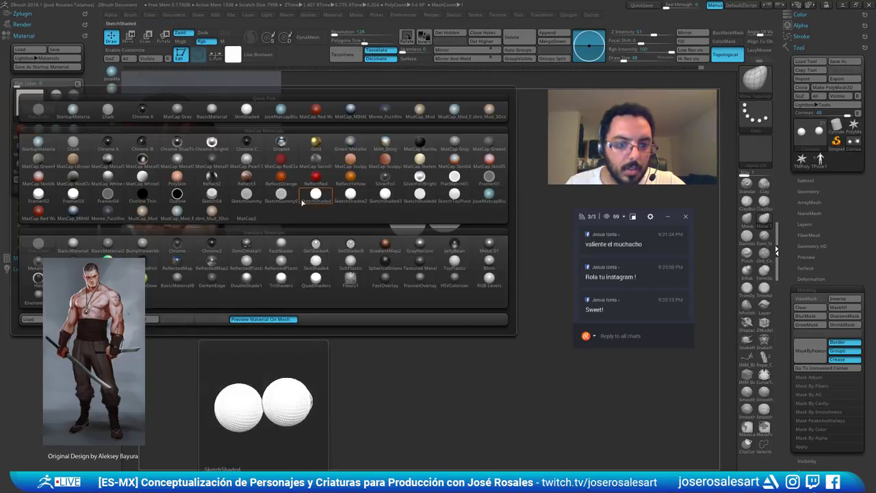
{"action": "left_click", "coordinate": [314, 201]}
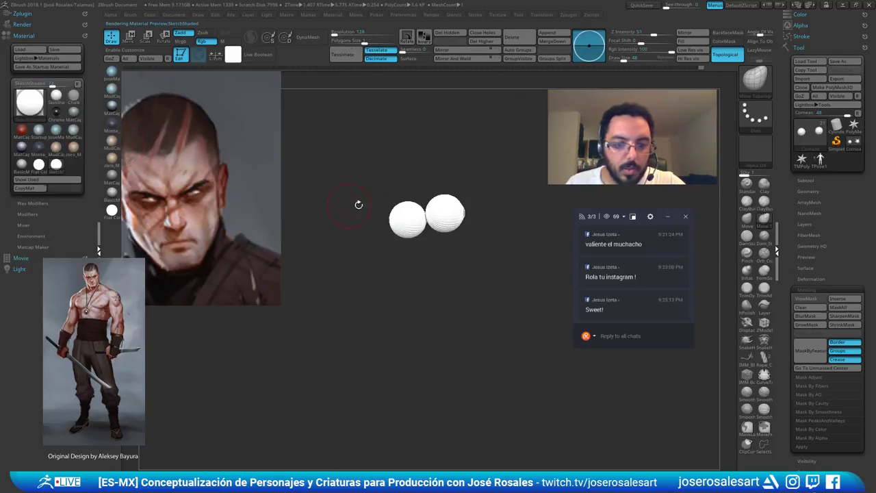
{"action": "mouse_move", "coordinate": [476, 185]}
{"action": "left_mouse_down"}
{"action": "mouse_move", "coordinate": [441, 183]}
{"action": "mouse_move", "coordinate": [404, 202]}
{"action": "left_mouse_up"}
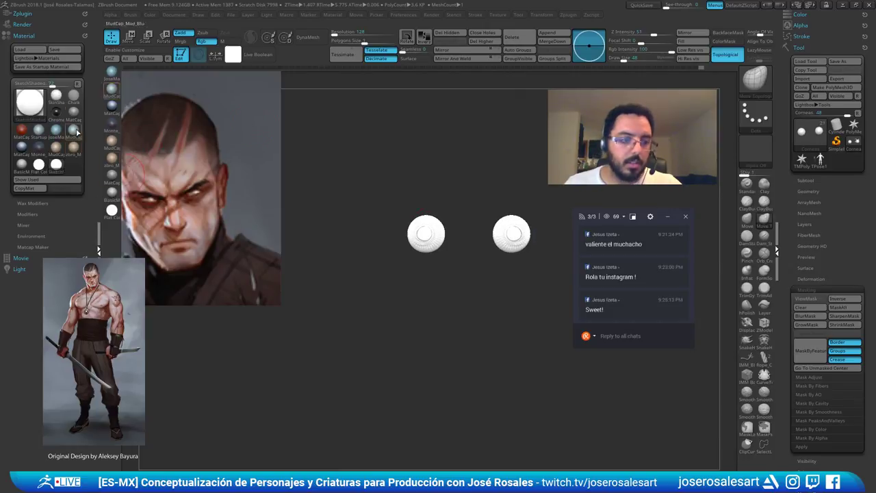
Fill the visible Corneas with the SketchShaded material using SubTool Master's Material fill option
{"action": "left_click", "coordinate": [25, 37]}
{"action": "left_click_drag", "start_coordinate": [309, 183], "coordinate": [322, 196], "text": "alt"}
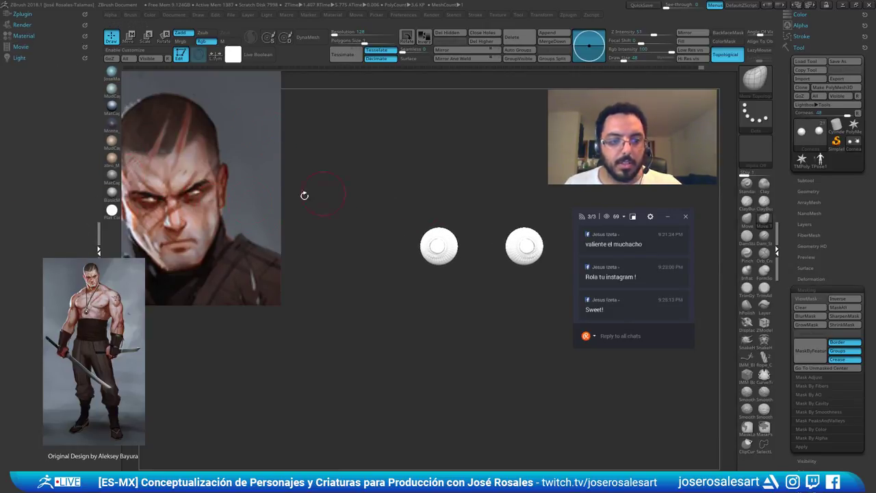
{"action": "left_click_drag", "start_coordinate": [418, 158], "coordinate": [401, 152]}
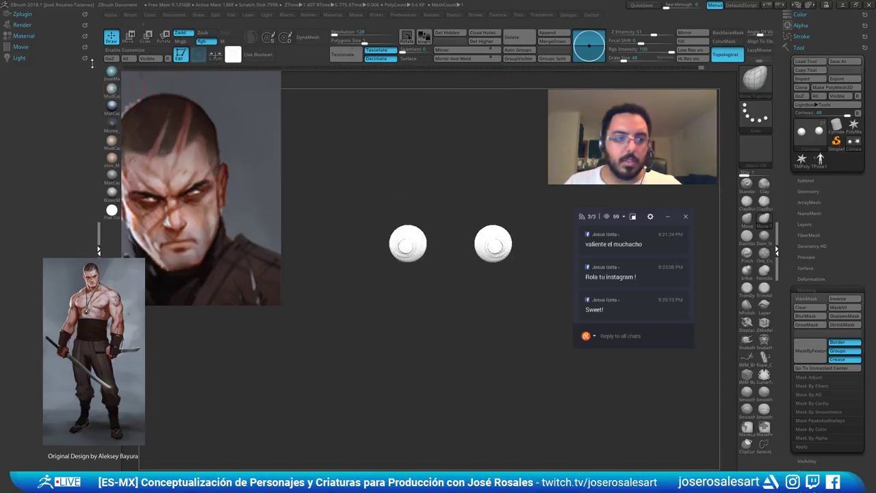
{"action": "left_click", "coordinate": [26, 15]}
{"action": "left_click", "coordinate": [66, 202]}
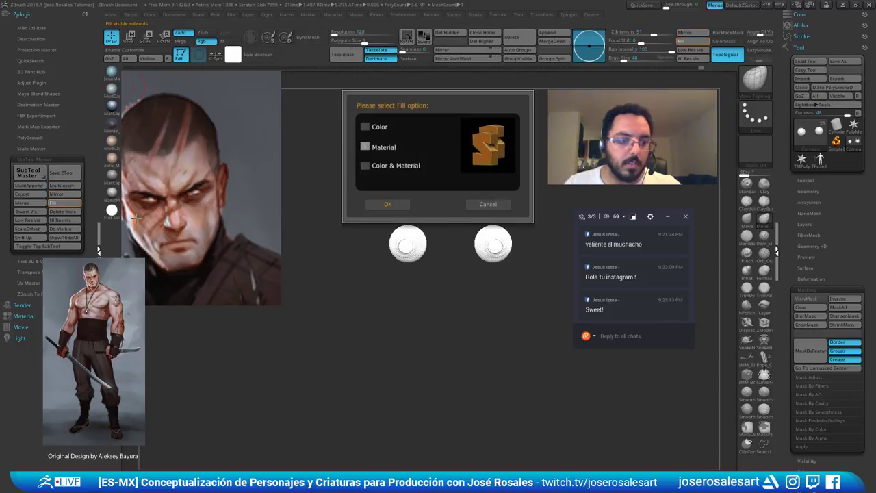
{"action": "left_click", "coordinate": [398, 209]}
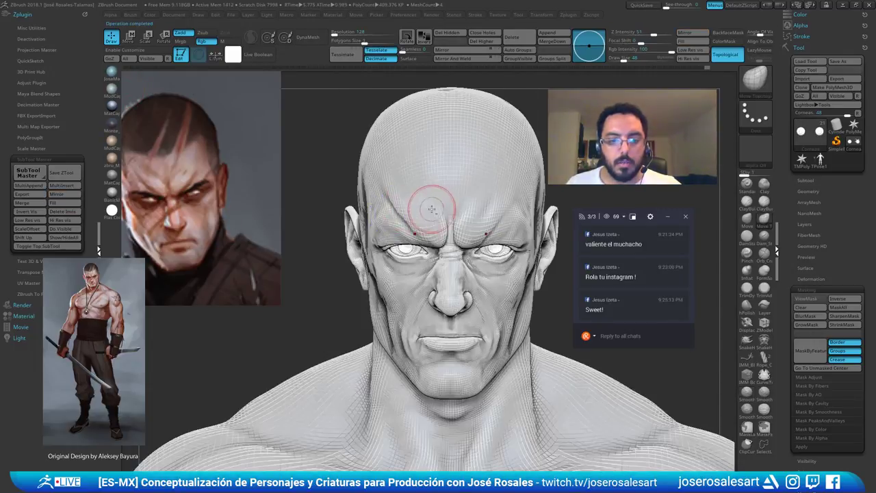
Return the body to the MudCap_Mod_Blu material and make the Michio_06 subtool active
{"action": "left_click", "coordinate": [112, 90]}
{"action": "mouse_move", "coordinate": [430, 154]}
{"action": "right_mouse_down", "text": "ctrl"}
{"action": "mouse_move", "coordinate": [427, 139]}
{"action": "mouse_move", "coordinate": [467, 199]}
{"action": "mouse_move", "coordinate": [409, 187]}
{"action": "mouse_move", "coordinate": [435, 203]}
{"action": "mouse_move", "coordinate": [435, 224]}
{"action": "mouse_move", "coordinate": [445, 185]}
{"action": "mouse_move", "coordinate": [460, 198]}
{"action": "mouse_move", "coordinate": [464, 189]}
{"action": "right_mouse_up", "text": "ctrl"}
{"action": "mouse_move", "coordinate": [433, 216]}
{"action": "right_mouse_down"}
{"action": "mouse_move", "coordinate": [404, 231]}
{"action": "mouse_move", "coordinate": [401, 191]}
{"action": "mouse_move", "coordinate": [449, 198]}
{"action": "mouse_move", "coordinate": [452, 183]}
{"action": "mouse_move", "coordinate": [481, 202]}
{"action": "right_mouse_up"}
{"action": "left_click", "coordinate": [470, 196], "text": "alt"}
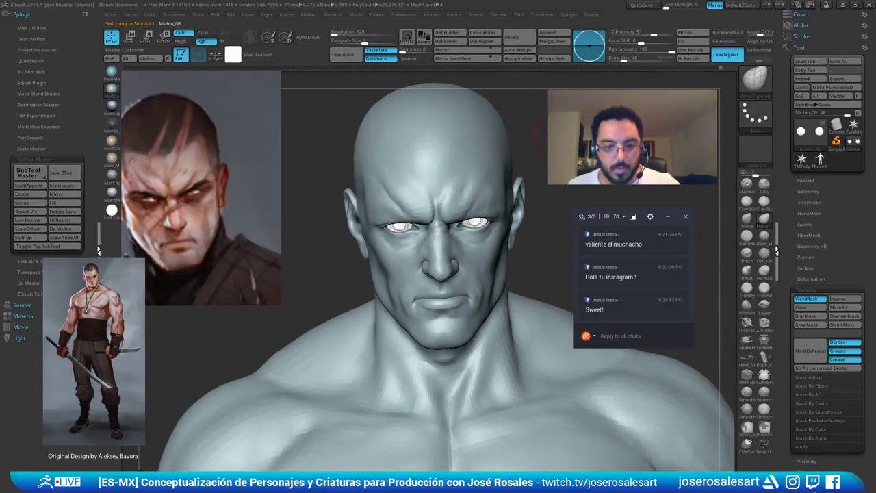
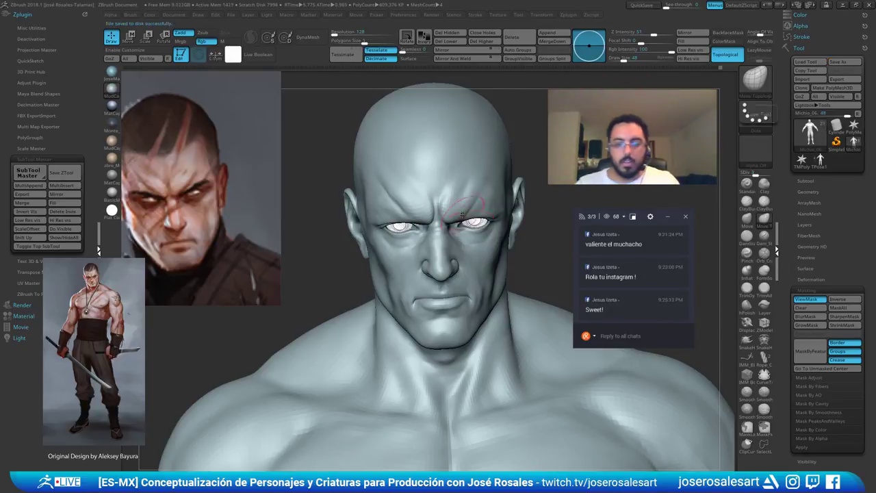
Drop the body to its lowest subdivision level and nudge the lower eyelids upward using a brush with draw size 109
{"action": "right_click_drag", "start_coordinate": [493, 271], "coordinate": [493, 220], "text": "ctrl"}
{"action": "right_click_drag", "start_coordinate": [327, 209], "coordinate": [377, 179], "text": "alt"}
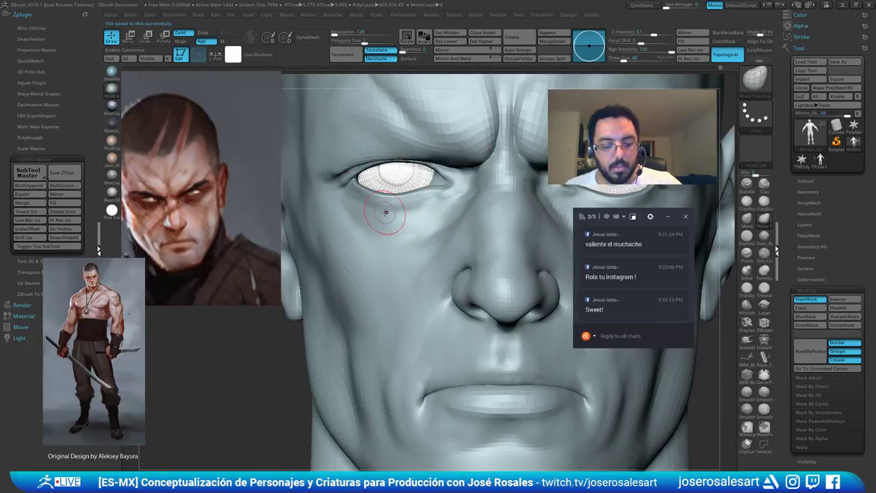
{"action": "key", "text": "s"}
{"action": "left_click_drag", "start_coordinate": [388, 213], "coordinate": [378, 193]}
{"action": "key", "text": "shift+d"}
{"action": "key", "text": "shift+d"}
{"action": "key", "text": "shift+d"}
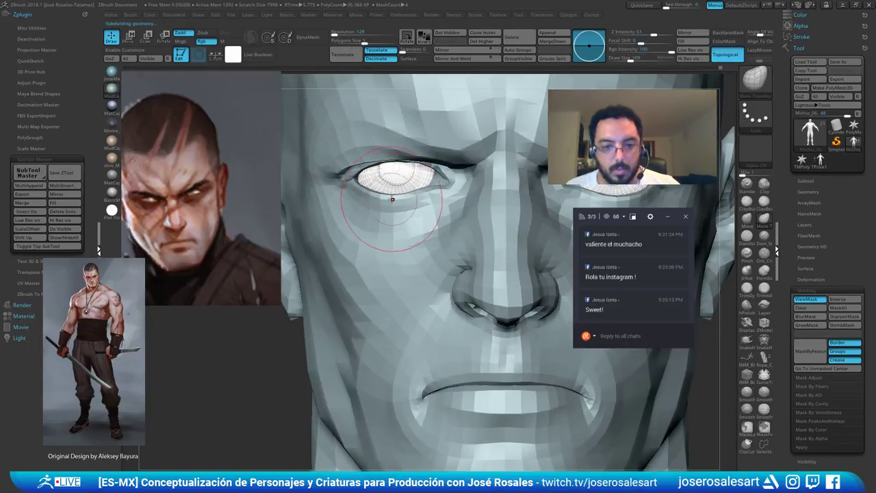
{"action": "left_click_drag", "start_coordinate": [390, 199], "coordinate": [387, 195]}
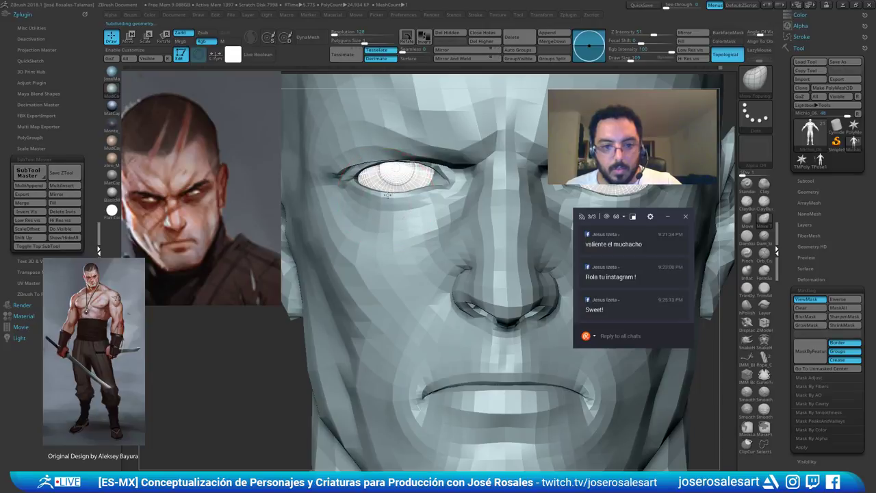
Mask the brow area above both eyes, working from several angles
{"action": "mouse_move", "coordinate": [392, 197]}
{"action": "right_mouse_down"}
{"action": "mouse_move", "coordinate": [343, 199]}
{"action": "mouse_move", "coordinate": [438, 180]}
{"action": "mouse_move", "coordinate": [428, 130]}
{"action": "mouse_move", "coordinate": [389, 216]}
{"action": "mouse_move", "coordinate": [415, 217]}
{"action": "mouse_move", "coordinate": [367, 215]}
{"action": "mouse_move", "coordinate": [352, 173]}
{"action": "right_mouse_up"}
{"action": "mouse_move", "coordinate": [352, 172]}
{"action": "left_mouse_down", "text": "ctrl"}
{"action": "mouse_move", "coordinate": [392, 144]}
{"action": "mouse_move", "coordinate": [475, 152]}
{"action": "left_mouse_up", "text": "ctrl"}
{"action": "right_click_drag", "start_coordinate": [495, 164], "coordinate": [454, 194]}
{"action": "mouse_move", "coordinate": [455, 194]}
{"action": "left_mouse_down", "text": "ctrl"}
{"action": "mouse_move", "coordinate": [504, 196]}
{"action": "mouse_move", "coordinate": [470, 182]}
{"action": "left_mouse_up", "text": "ctrl"}
{"action": "right_click_drag", "start_coordinate": [463, 245], "coordinate": [508, 241]}
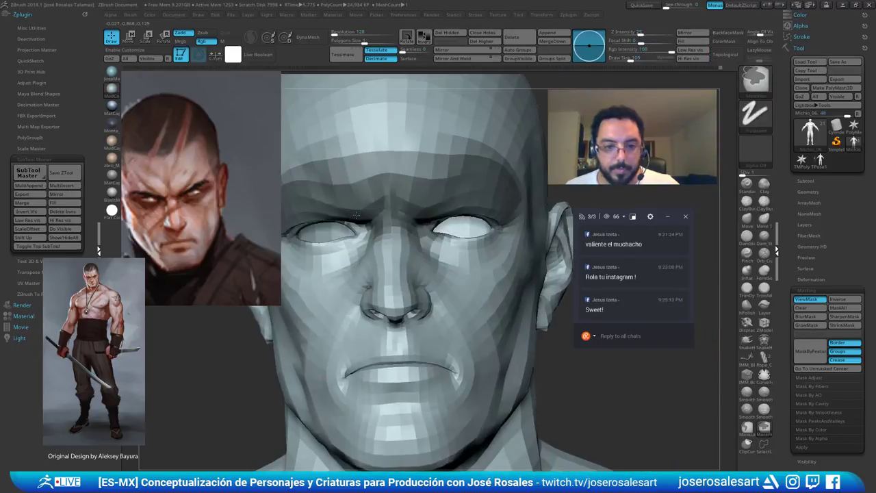
Select the Move Topological brush and set its draw size to 90 for work around the eyes
{"action": "key", "text": "b"}
{"action": "key", "text": "m"}
{"action": "key", "text": "t"}
{"action": "mouse_move", "coordinate": [352, 235]}
{"action": "right_mouse_down", "text": "alt"}
{"action": "mouse_move", "coordinate": [450, 232]}
{"action": "mouse_move", "coordinate": [442, 266]}
{"action": "right_mouse_up", "text": "alt"}
{"action": "key", "text": "s"}
{"action": "left_click_drag", "start_coordinate": [442, 266], "coordinate": [436, 266]}
{"action": "right_click_drag", "start_coordinate": [361, 246], "coordinate": [439, 225]}
{"action": "mouse_move", "coordinate": [439, 225]}
{"action": "right_mouse_down", "text": "alt"}
{"action": "mouse_move", "coordinate": [446, 201]}
{"action": "mouse_move", "coordinate": [415, 229]}
{"action": "right_mouse_up", "text": "alt"}
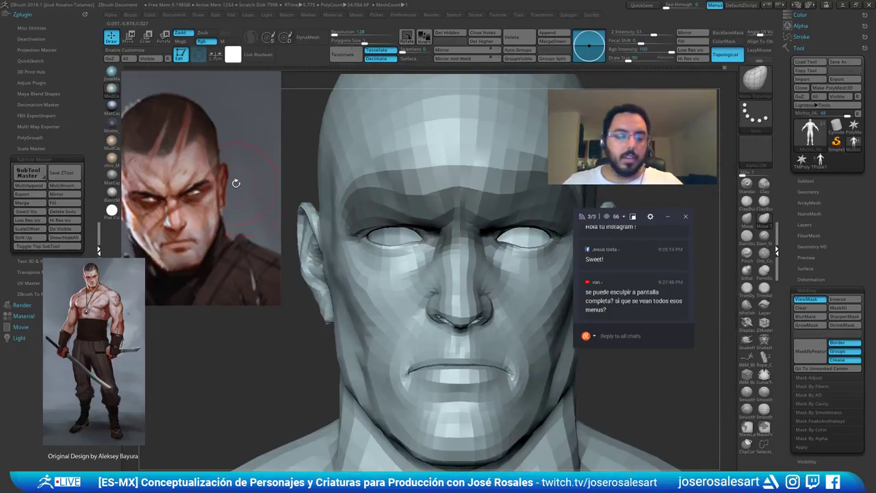
Show the full-screen canvas by hiding the interface and both side trays, and bring back the interface and the Tool tray
{"action": "key", "text": "Tab"}
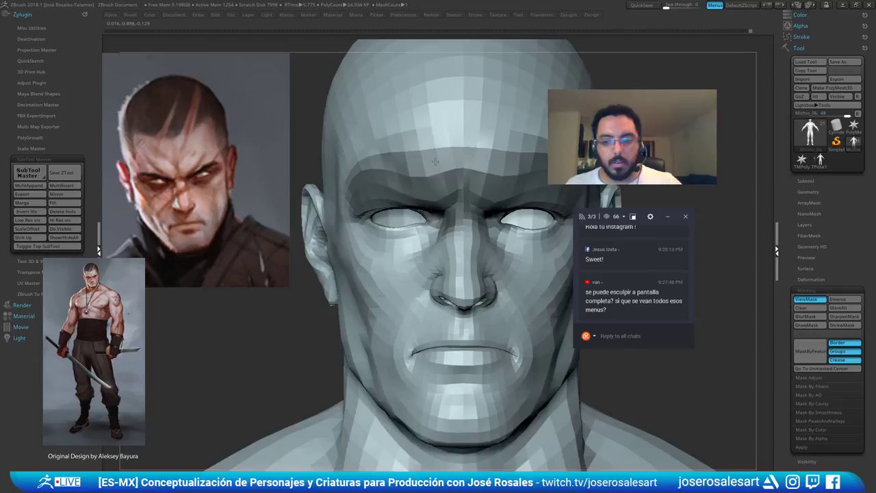
{"action": "left_click", "coordinate": [777, 251]}
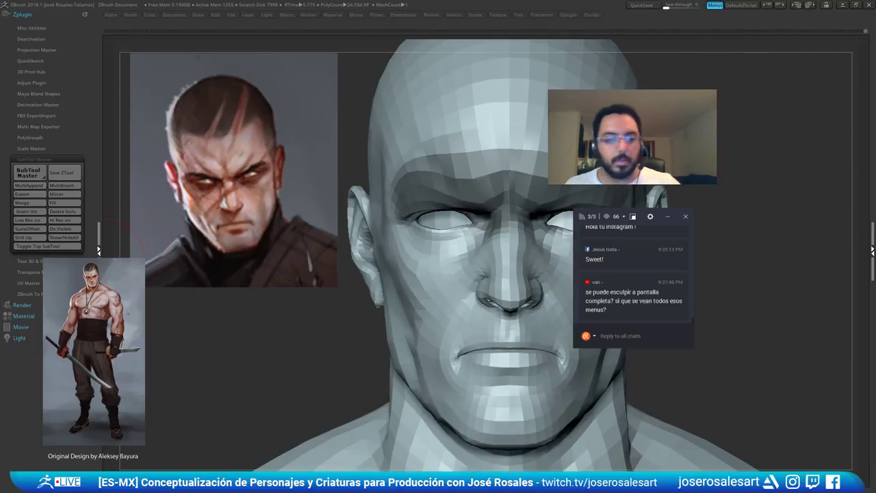
{"action": "left_click", "coordinate": [99, 253]}
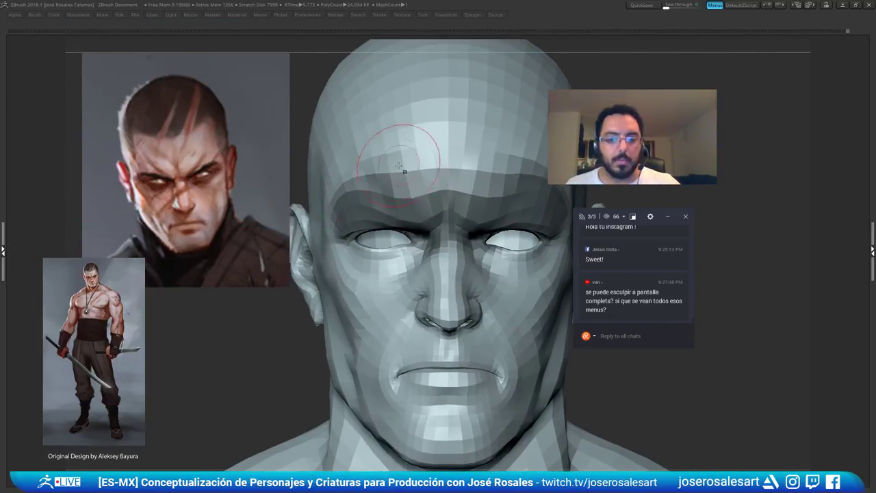
{"action": "mouse_move", "coordinate": [446, 239]}
{"action": "right_mouse_down"}
{"action": "mouse_move", "coordinate": [426, 230]}
{"action": "mouse_move", "coordinate": [472, 177]}
{"action": "mouse_move", "coordinate": [455, 199]}
{"action": "right_mouse_up"}
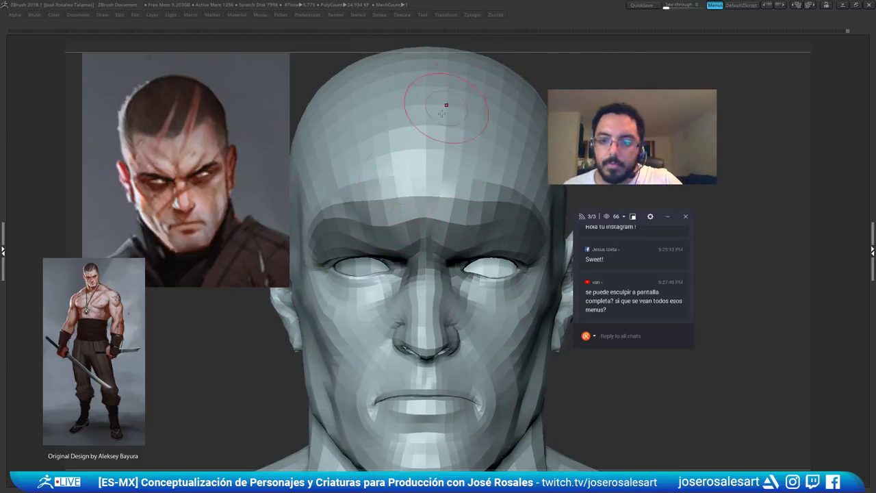
{"action": "key", "text": "Tab"}
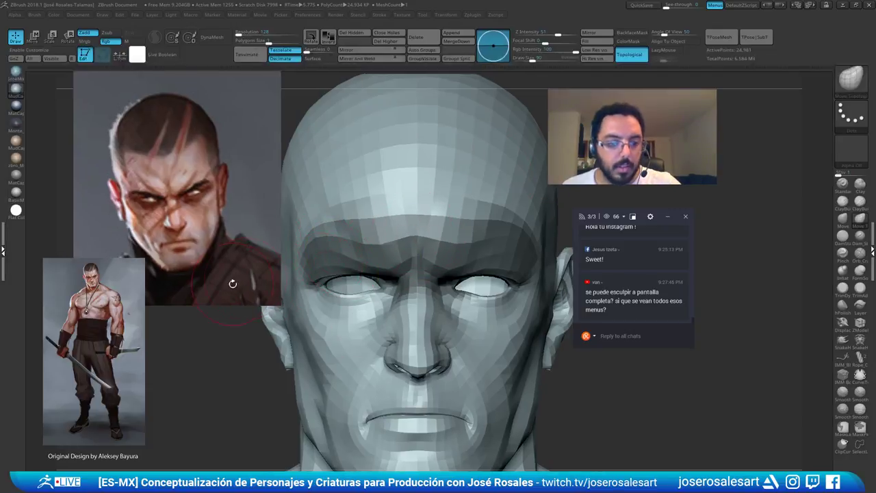
{"action": "left_click", "coordinate": [871, 229]}
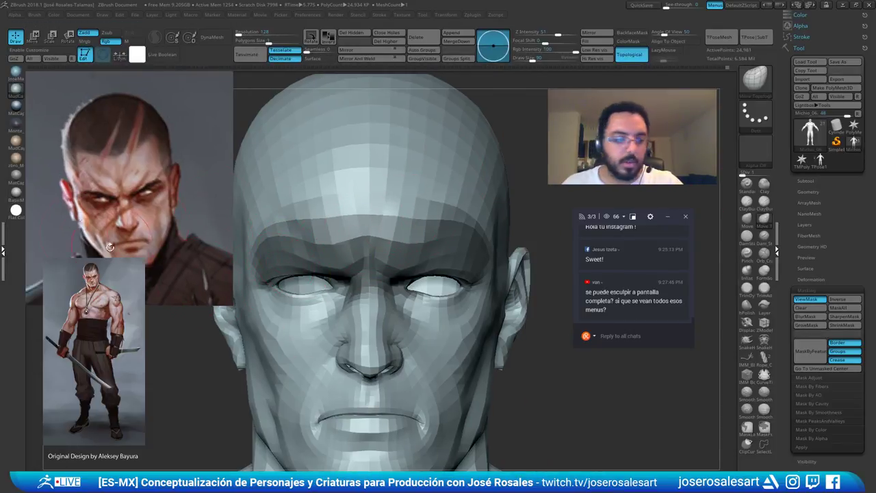
{"action": "right_click_drag", "start_coordinate": [320, 211], "coordinate": [404, 195], "text": "alt"}
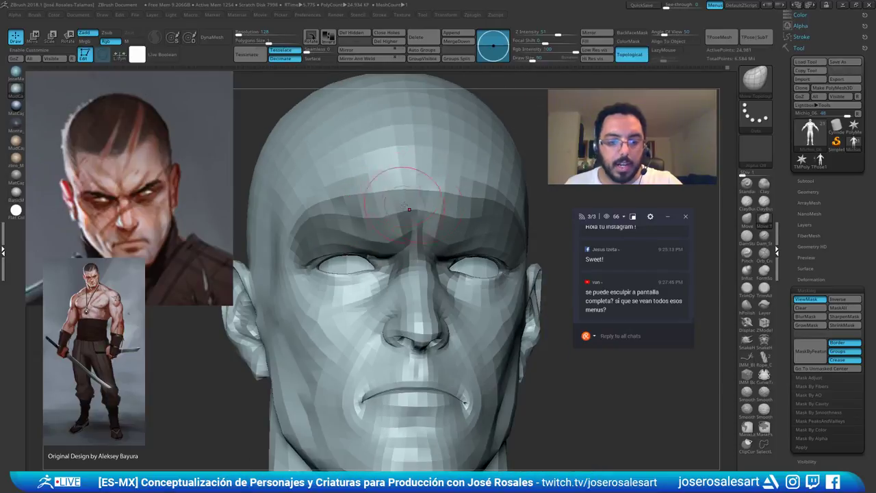
Mask the middle of the forehead above the brows and nudge the lower eyelid with an enlarged Move Topological brush
{"action": "left_click_drag", "start_coordinate": [474, 173], "coordinate": [411, 177], "text": "ctrl"}
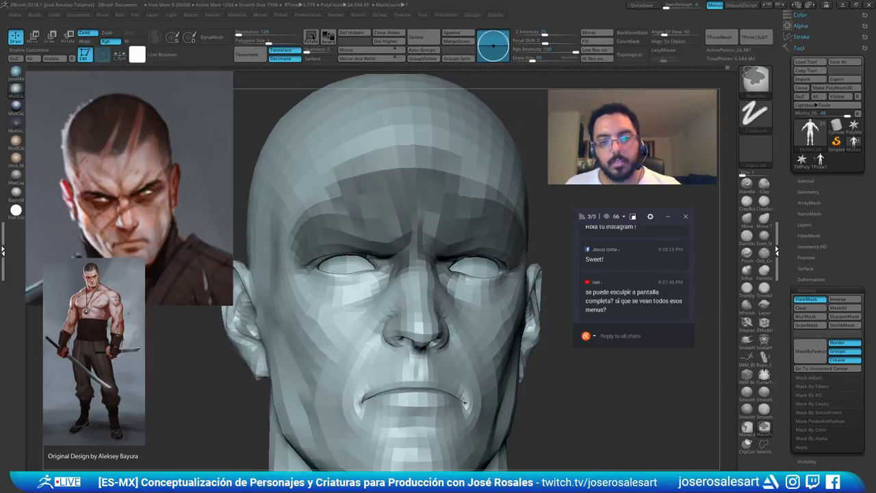
{"action": "mouse_move", "coordinate": [380, 257]}
{"action": "right_mouse_down", "text": "alt"}
{"action": "mouse_move", "coordinate": [407, 221]}
{"action": "mouse_move", "coordinate": [415, 233]}
{"action": "mouse_move", "coordinate": [393, 239]}
{"action": "right_mouse_up", "text": "alt"}
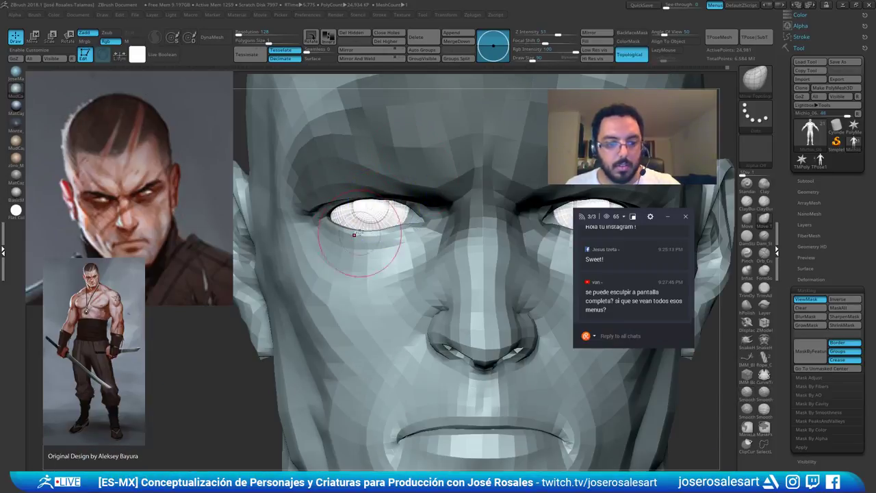
{"action": "key", "text": "]"}
{"action": "left_click_drag", "start_coordinate": [354, 235], "coordinate": [359, 232]}
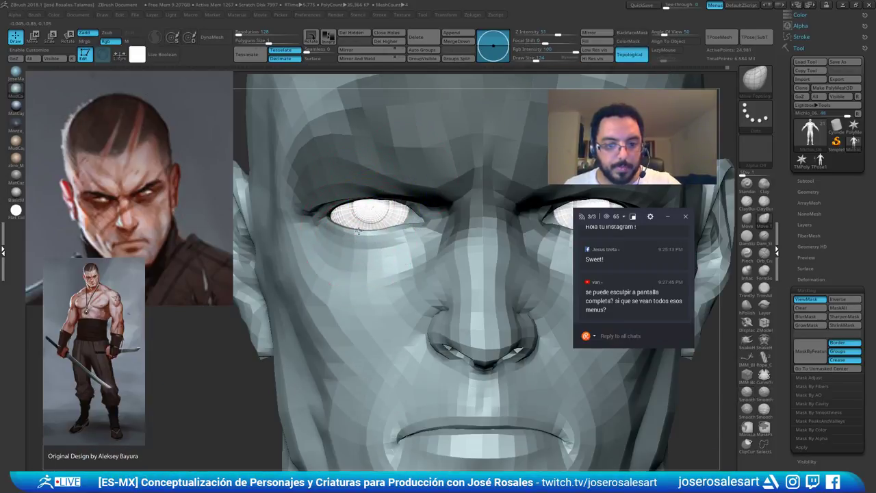
Reduce the Move Topological brush to draw size 58 for refining the outer eye corners from a three-quarter view
{"action": "key", "text": "["}
{"action": "key", "text": "["}
{"action": "mouse_move", "coordinate": [370, 226]}
{"action": "right_mouse_down"}
{"action": "mouse_move", "coordinate": [392, 229]}
{"action": "mouse_move", "coordinate": [383, 220]}
{"action": "mouse_move", "coordinate": [415, 208]}
{"action": "mouse_move", "coordinate": [364, 233]}
{"action": "mouse_move", "coordinate": [381, 229]}
{"action": "mouse_move", "coordinate": [348, 218]}
{"action": "right_mouse_up"}
{"action": "mouse_move", "coordinate": [603, 230]}
{"action": "right_mouse_down", "text": "alt"}
{"action": "mouse_move", "coordinate": [469, 231]}
{"action": "mouse_move", "coordinate": [508, 234]}
{"action": "mouse_move", "coordinate": [488, 240]}
{"action": "mouse_move", "coordinate": [468, 230]}
{"action": "mouse_move", "coordinate": [529, 239]}
{"action": "right_mouse_up", "text": "alt"}
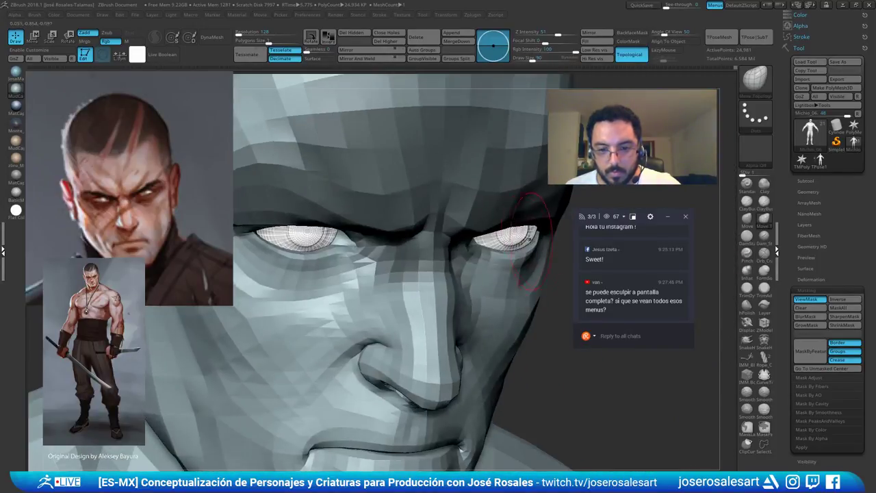
{"action": "key", "text": "s"}
{"action": "left_click_drag", "start_coordinate": [528, 241], "coordinate": [524, 241]}
{"action": "mouse_move", "coordinate": [534, 239]}
{"action": "right_mouse_down"}
{"action": "mouse_move", "coordinate": [521, 232]}
{"action": "mouse_move", "coordinate": [536, 199]}
{"action": "right_mouse_up"}
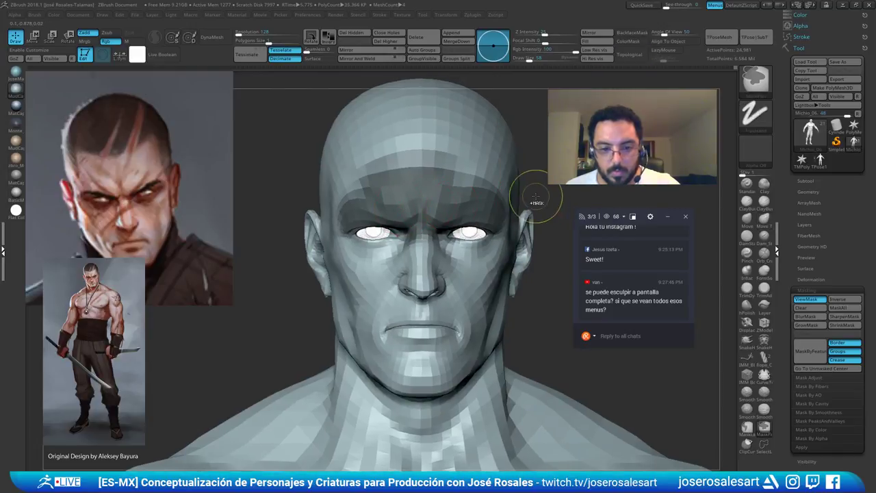
Turn off the mask display and raise the body to subdivision level 4, viewing the face from several angles
{"action": "key", "text": "ctrl+h"}
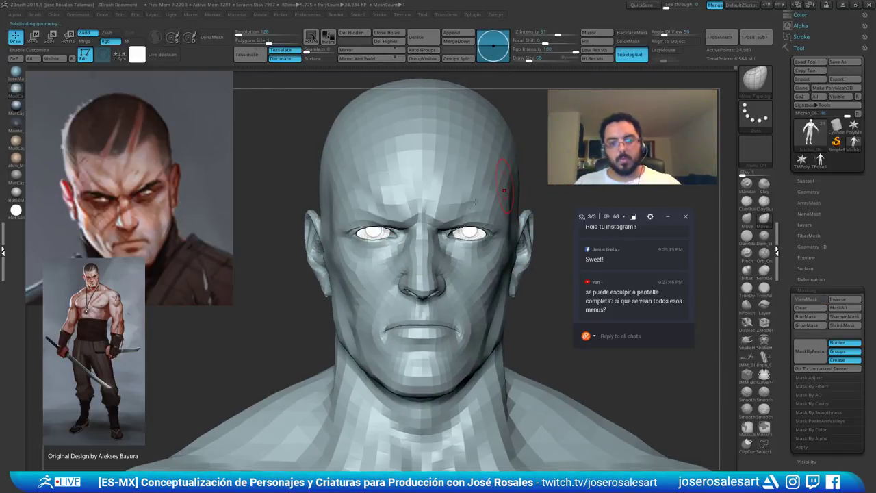
{"action": "key", "text": "d"}
{"action": "key", "text": "d"}
{"action": "key", "text": "d"}
{"action": "key", "text": "d"}
{"action": "mouse_move", "coordinate": [448, 207]}
{"action": "right_mouse_down"}
{"action": "mouse_move", "coordinate": [453, 233]}
{"action": "mouse_move", "coordinate": [413, 172]}
{"action": "mouse_move", "coordinate": [421, 180]}
{"action": "right_mouse_up"}
{"action": "mouse_move", "coordinate": [371, 216]}
{"action": "right_mouse_down"}
{"action": "mouse_move", "coordinate": [362, 236]}
{"action": "mouse_move", "coordinate": [360, 229]}
{"action": "mouse_move", "coordinate": [398, 236]}
{"action": "mouse_move", "coordinate": [418, 226]}
{"action": "mouse_move", "coordinate": [410, 217]}
{"action": "right_mouse_up"}
{"action": "key", "text": "1"}
{"action": "mouse_move", "coordinate": [392, 272]}
{"action": "right_mouse_down"}
{"action": "mouse_move", "coordinate": [393, 257]}
{"action": "mouse_move", "coordinate": [435, 227]}
{"action": "mouse_move", "coordinate": [405, 245]}
{"action": "mouse_move", "coordinate": [394, 239]}
{"action": "mouse_move", "coordinate": [414, 234]}
{"action": "right_mouse_up"}
{"action": "key", "text": "shift+d"}
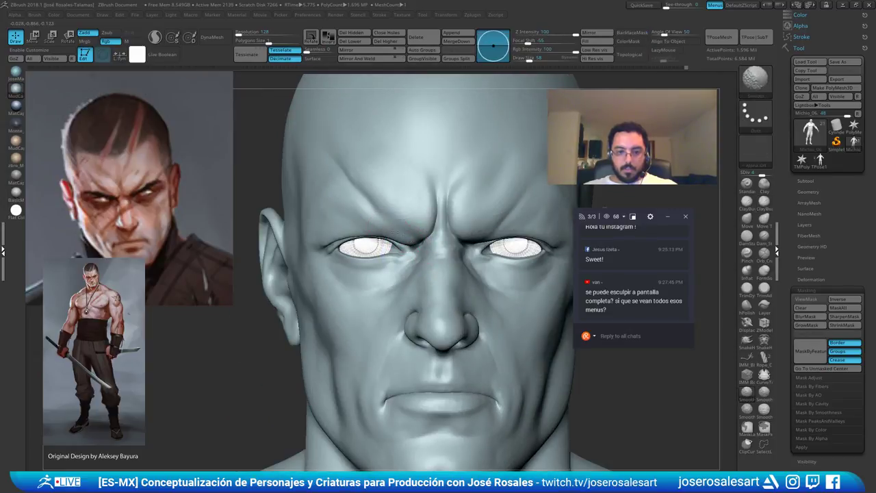
Toggle the polygroup visibility around the eye and clear the body's mask
{"action": "right_click_drag", "start_coordinate": [413, 232], "coordinate": [349, 166], "text": "ctrl"}
{"action": "right_click_drag", "start_coordinate": [317, 286], "coordinate": [328, 273]}
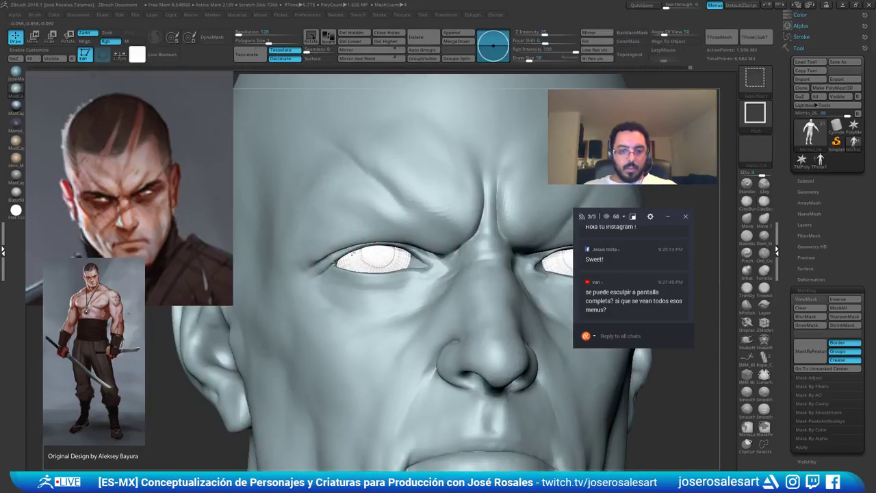
{"action": "left_click", "coordinate": [375, 273], "text": "ctrl+shift"}
{"action": "left_click_drag", "start_coordinate": [555, 192], "coordinate": [296, 348], "text": "ctrl"}
{"action": "left_click", "coordinate": [361, 287], "text": "ctrl+shift"}
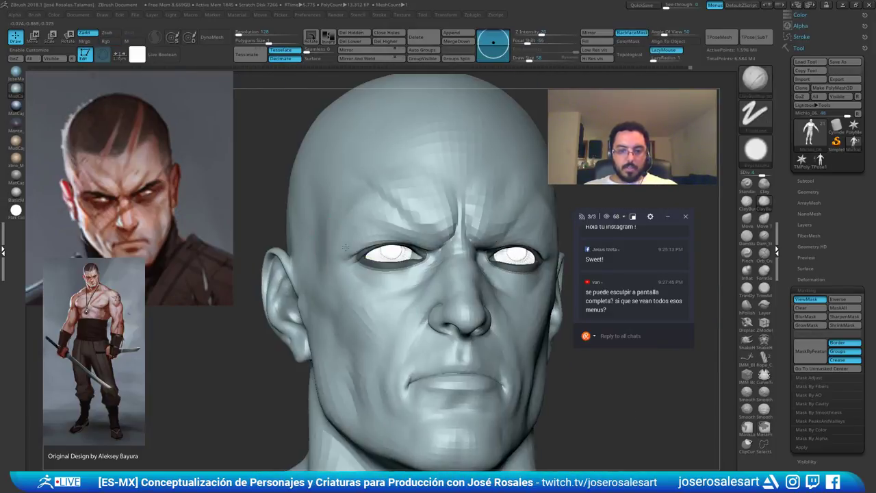
{"action": "right_click_drag", "start_coordinate": [362, 287], "coordinate": [344, 266], "text": "ctrl"}
{"action": "right_click", "coordinate": [351, 294]}
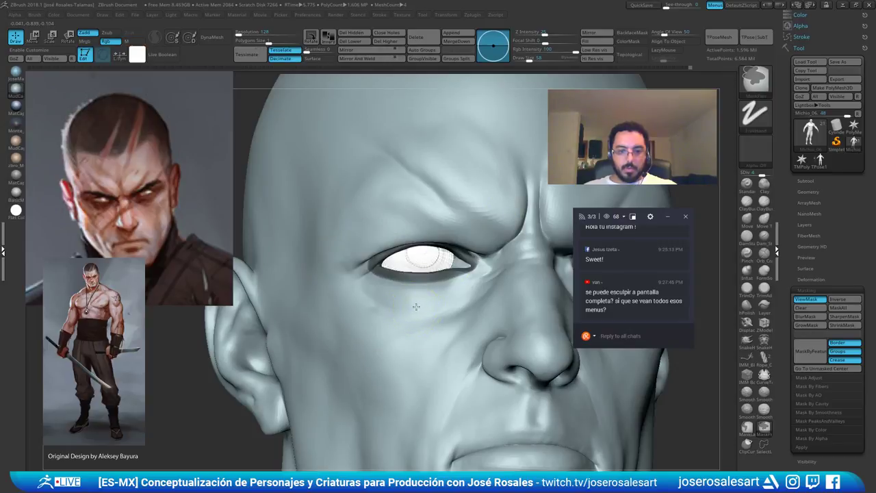
Select the Move brush, drop the body to its lowest subdivision level and reduce the draw size for work around the eyes
{"action": "mouse_move", "coordinate": [345, 272]}
{"action": "right_mouse_down"}
{"action": "mouse_move", "coordinate": [364, 267]}
{"action": "mouse_move", "coordinate": [396, 205]}
{"action": "mouse_move", "coordinate": [434, 190]}
{"action": "right_mouse_up"}
{"action": "mouse_move", "coordinate": [356, 226]}
{"action": "right_mouse_down"}
{"action": "mouse_move", "coordinate": [390, 237]}
{"action": "mouse_move", "coordinate": [440, 219]}
{"action": "mouse_move", "coordinate": [383, 215]}
{"action": "right_mouse_up"}
{"action": "right_click_drag", "start_coordinate": [324, 223], "coordinate": [355, 226]}
{"action": "mouse_move", "coordinate": [524, 215]}
{"action": "right_mouse_down"}
{"action": "mouse_move", "coordinate": [464, 213]}
{"action": "mouse_move", "coordinate": [465, 220]}
{"action": "right_mouse_up"}
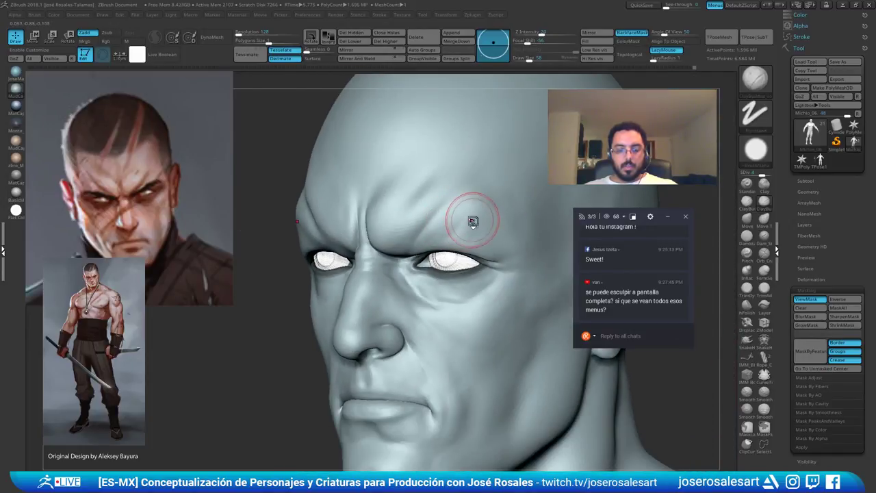
{"action": "key", "text": "b"}
{"action": "key", "text": "m"}
{"action": "key", "text": "v"}
{"action": "key", "text": "shift"}
{"action": "key", "text": "shift+d"}
{"action": "key", "text": "shift+d"}
{"action": "key", "text": "shift+d"}
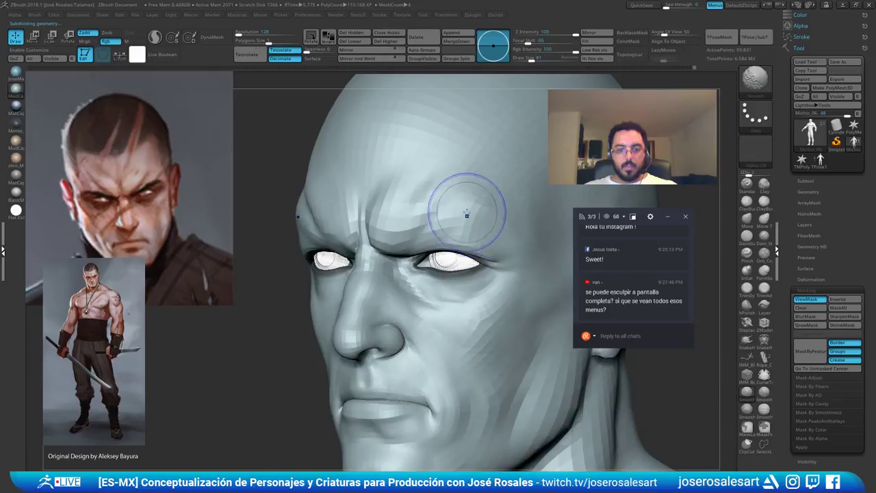
{"action": "key", "text": "bracketleft"}
{"action": "key", "text": "bracketleft"}
{"action": "mouse_move", "coordinate": [463, 217]}
{"action": "right_mouse_down"}
{"action": "mouse_move", "coordinate": [477, 217]}
{"action": "mouse_move", "coordinate": [461, 226]}
{"action": "mouse_move", "coordinate": [489, 210]}
{"action": "right_mouse_up"}
{"action": "right_click_drag", "start_coordinate": [429, 213], "coordinate": [342, 221]}
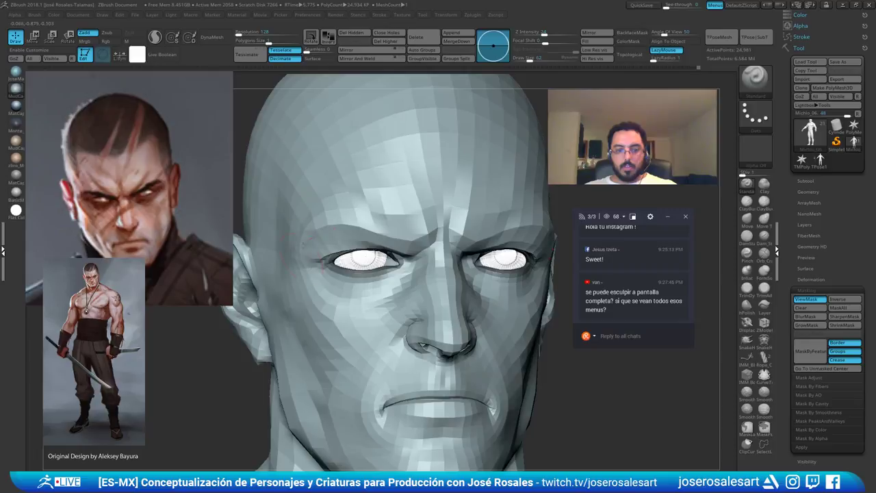
Raise the body to subdivision level 2 and set the Standard brush's draw size to 33
{"action": "mouse_move", "coordinate": [329, 242]}
{"action": "right_mouse_down"}
{"action": "mouse_move", "coordinate": [382, 245]}
{"action": "mouse_move", "coordinate": [330, 244]}
{"action": "mouse_move", "coordinate": [326, 254]}
{"action": "right_mouse_up"}
{"action": "mouse_move", "coordinate": [442, 191]}
{"action": "right_mouse_down", "text": "ctrl"}
{"action": "mouse_move", "coordinate": [436, 209]}
{"action": "mouse_move", "coordinate": [440, 178]}
{"action": "mouse_move", "coordinate": [411, 176]}
{"action": "mouse_move", "coordinate": [456, 229]}
{"action": "mouse_move", "coordinate": [406, 228]}
{"action": "mouse_move", "coordinate": [416, 235]}
{"action": "mouse_move", "coordinate": [409, 238]}
{"action": "mouse_move", "coordinate": [422, 237]}
{"action": "right_mouse_up", "text": "ctrl"}
{"action": "key", "text": "s"}
{"action": "key", "text": "d"}
{"action": "key", "text": "s"}
{"action": "left_click_drag", "start_coordinate": [430, 236], "coordinate": [424, 236]}
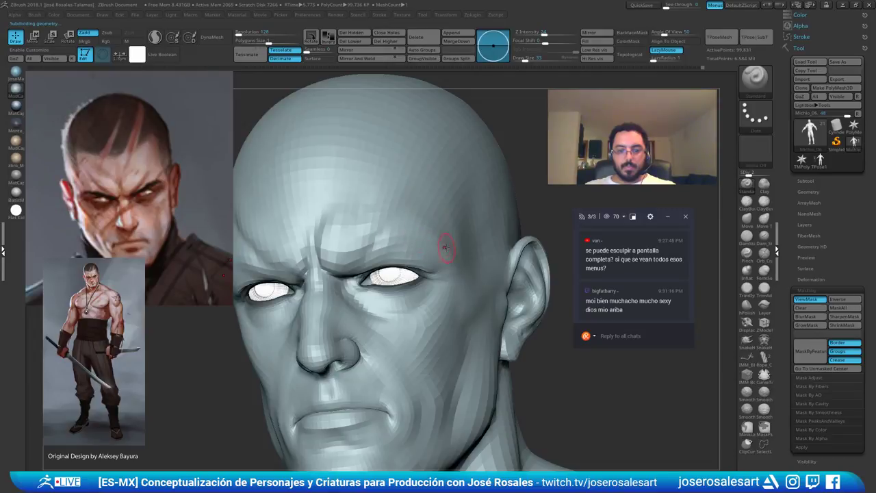
Check the list of connected channels in the chat window and return to the messages
{"action": "right_click_drag", "start_coordinate": [417, 235], "coordinate": [407, 235]}
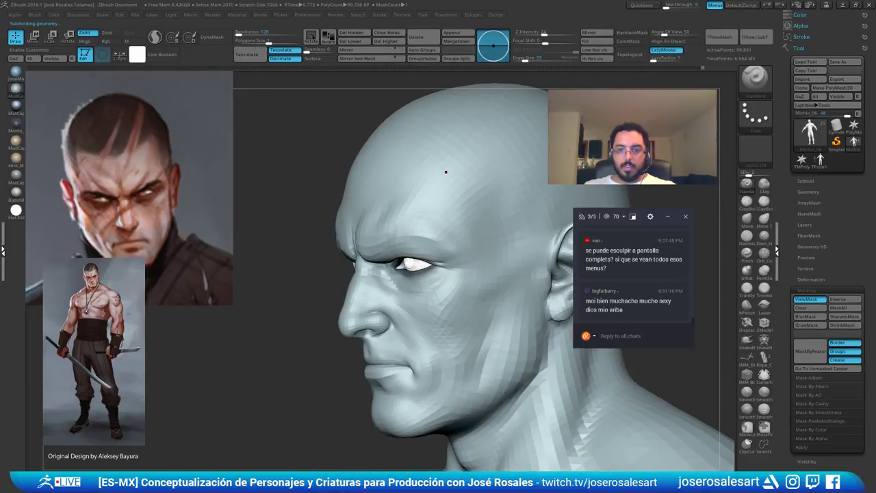
{"action": "left_click", "coordinate": [592, 217]}
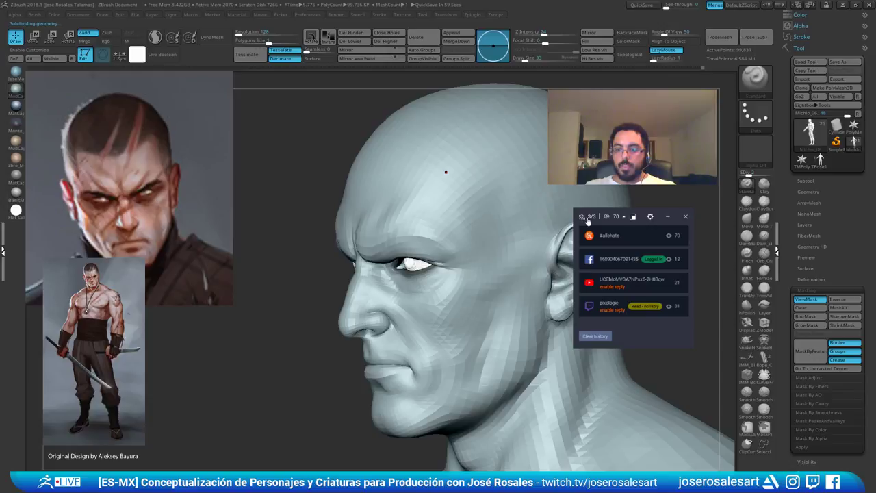
{"action": "left_click", "coordinate": [588, 220]}
Smooth and shape the skin beside the outer eye corners using the Standard brush at draw size 42
{"action": "mouse_move", "coordinate": [410, 241]}
{"action": "right_mouse_down"}
{"action": "mouse_move", "coordinate": [426, 244]}
{"action": "mouse_move", "coordinate": [421, 231]}
{"action": "mouse_move", "coordinate": [454, 237]}
{"action": "right_mouse_up"}
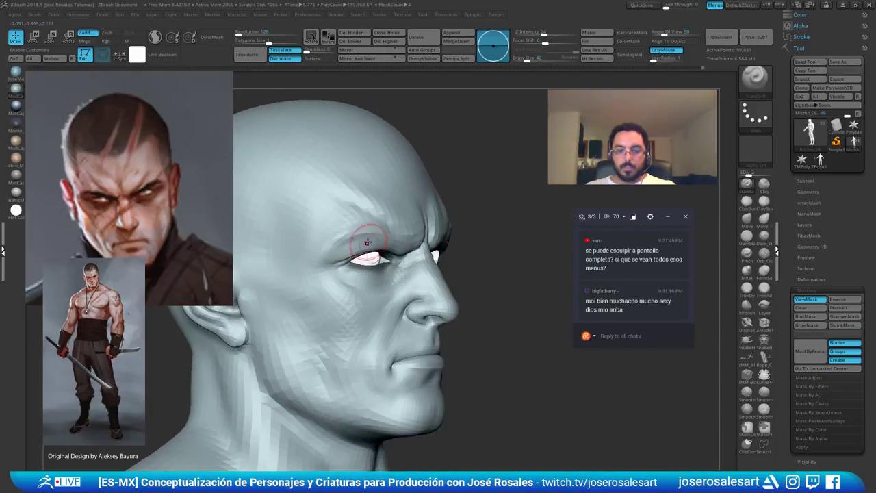
{"action": "mouse_move", "coordinate": [369, 241]}
{"action": "right_mouse_down"}
{"action": "mouse_move", "coordinate": [350, 244]}
{"action": "mouse_move", "coordinate": [446, 256]}
{"action": "right_mouse_up"}
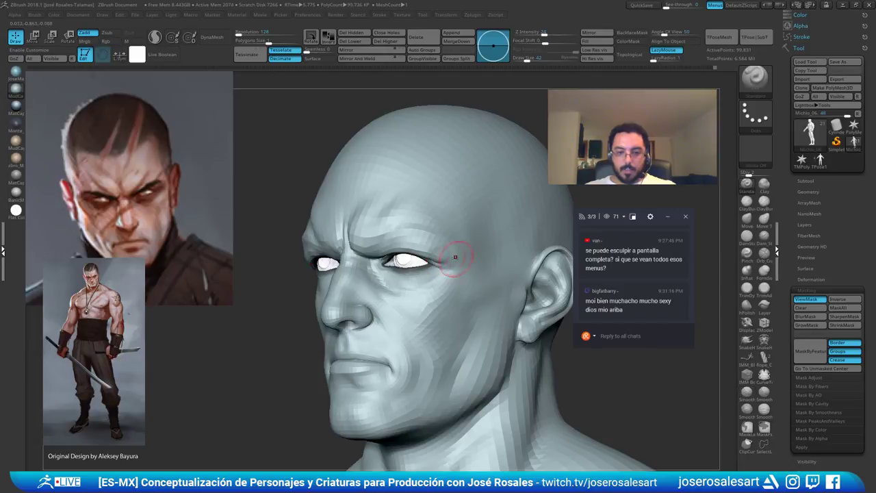
{"action": "left_click_drag", "start_coordinate": [458, 263], "coordinate": [445, 258], "text": "shift"}
{"action": "right_click_drag", "start_coordinate": [446, 258], "coordinate": [510, 253]}
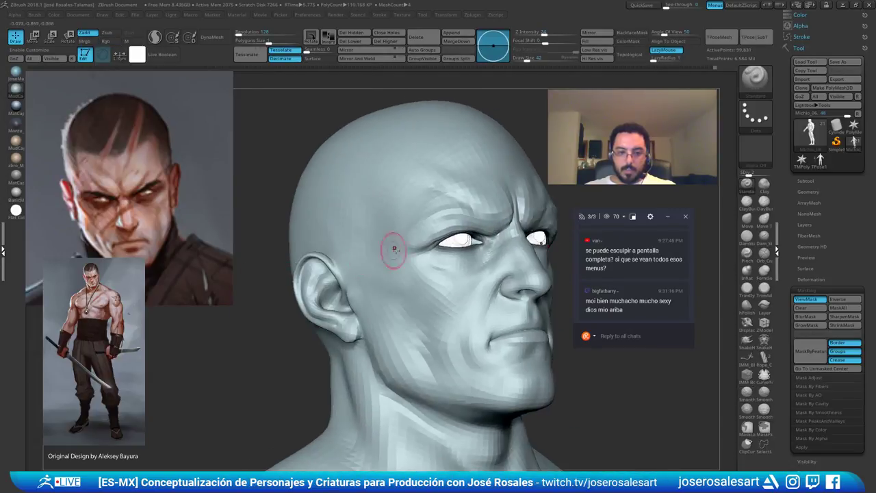
{"action": "right_click_drag", "start_coordinate": [436, 187], "coordinate": [433, 250], "text": "ctrl"}
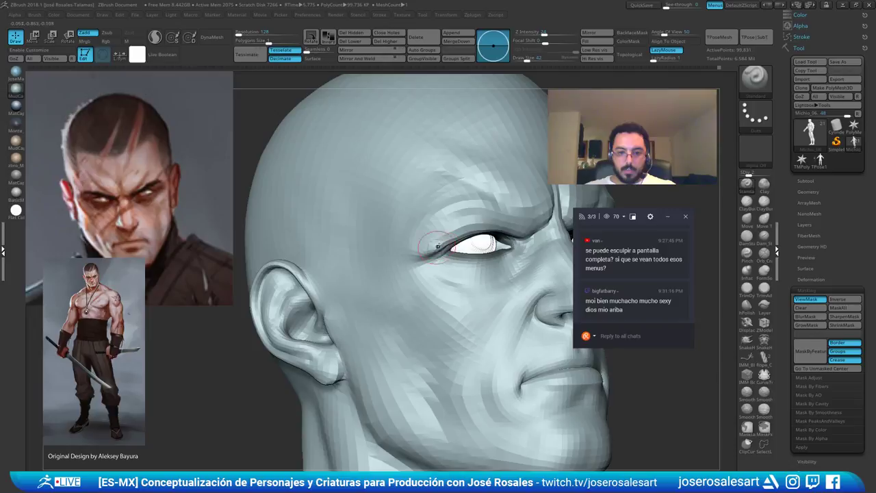
{"action": "key", "text": "shift"}
{"action": "left_click_drag", "start_coordinate": [457, 241], "coordinate": [425, 250]}
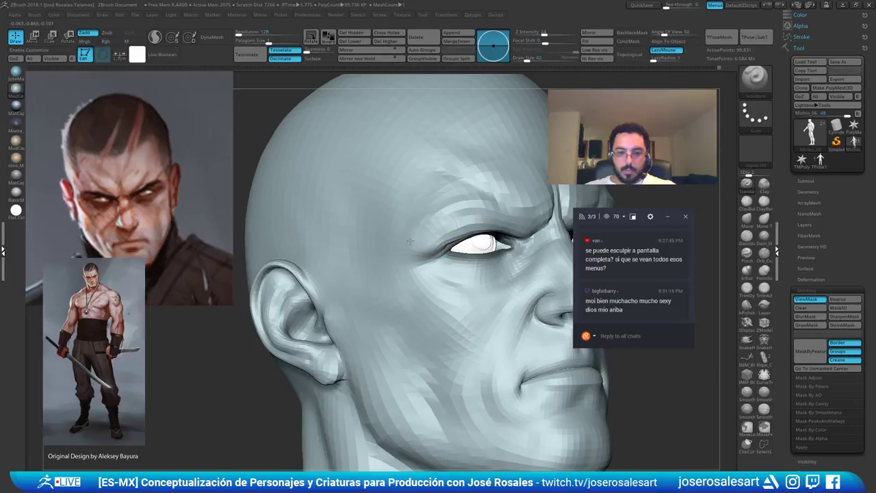
Select the Move brush and examine the upper eyelid and outer eye corner from several angles
{"action": "key", "text": "b"}
{"action": "key", "text": "m"}
{"action": "key", "text": "v"}
{"action": "mouse_move", "coordinate": [454, 241]}
{"action": "right_mouse_down", "text": "ctrl"}
{"action": "mouse_move", "coordinate": [449, 247]}
{"action": "mouse_move", "coordinate": [424, 188]}
{"action": "right_mouse_up", "text": "ctrl"}
{"action": "key", "text": "shift"}
{"action": "right_click_drag", "start_coordinate": [425, 188], "coordinate": [394, 186], "text": "shift"}
{"action": "right_click_drag", "start_coordinate": [501, 188], "coordinate": [430, 185], "text": "alt"}
{"action": "right_click_drag", "start_coordinate": [476, 203], "coordinate": [449, 229], "text": "ctrl"}
{"action": "mouse_move", "coordinate": [320, 244]}
{"action": "right_mouse_down"}
{"action": "mouse_move", "coordinate": [244, 269]}
{"action": "mouse_move", "coordinate": [352, 248]}
{"action": "right_mouse_up"}
Build up the skin at the outer eye corners with the ClayBuildup brush at draw size 42
{"action": "key", "text": "b"}
{"action": "key", "text": "c"}
{"action": "key", "text": "b"}
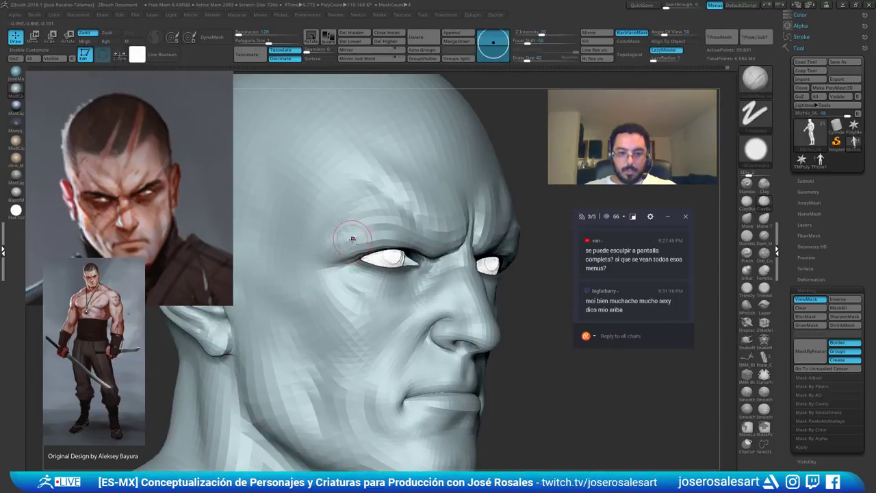
{"action": "mouse_move", "coordinate": [329, 259]}
{"action": "left_mouse_down"}
{"action": "mouse_move", "coordinate": [345, 243]}
{"action": "mouse_move", "coordinate": [332, 257]}
{"action": "left_mouse_up"}
{"action": "right_click_drag", "start_coordinate": [356, 245], "coordinate": [322, 252], "text": "shift"}
{"action": "right_click_drag", "start_coordinate": [322, 252], "coordinate": [356, 236], "text": "ctrl"}
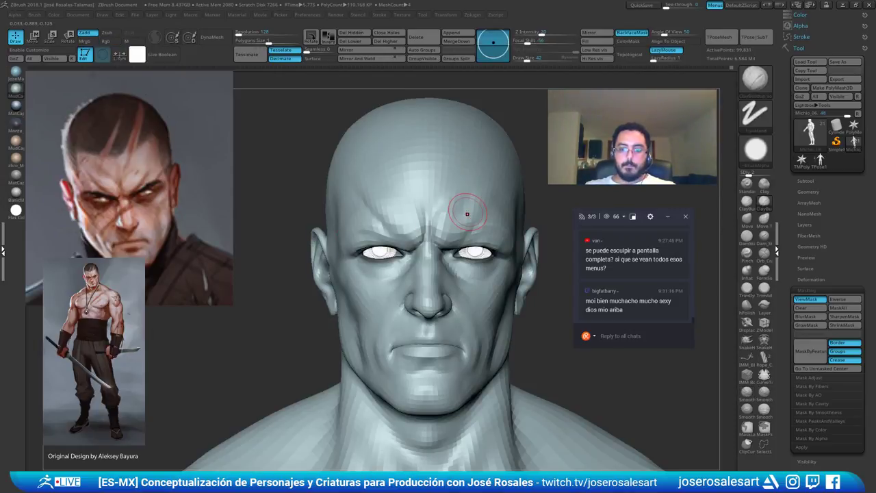
{"action": "mouse_move", "coordinate": [472, 254]}
{"action": "right_mouse_down", "text": "ctrl"}
{"action": "mouse_move", "coordinate": [521, 248]}
{"action": "mouse_move", "coordinate": [460, 258]}
{"action": "mouse_move", "coordinate": [475, 263]}
{"action": "mouse_move", "coordinate": [459, 249]}
{"action": "right_mouse_up", "text": "ctrl"}
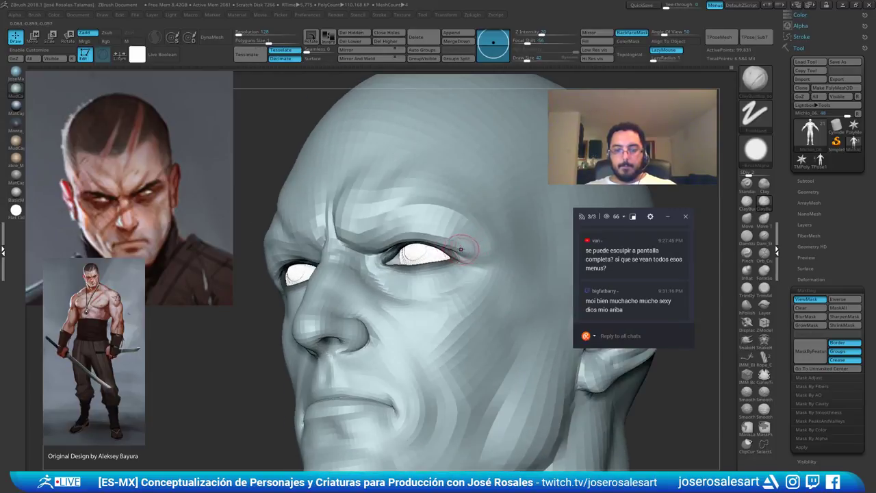
{"action": "mouse_move", "coordinate": [464, 251]}
{"action": "left_mouse_down"}
{"action": "mouse_move", "coordinate": [487, 253]}
{"action": "mouse_move", "coordinate": [480, 250]}
{"action": "left_mouse_up"}
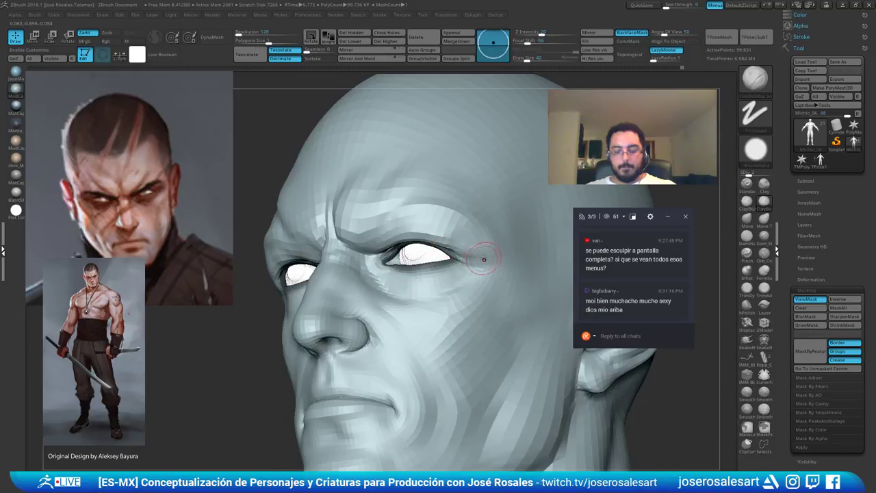
Carve the crease running out from the outer eye corner with the DamStandard brush
{"action": "key", "text": "b"}
{"action": "key", "text": "d"}
{"action": "key", "text": "s"}
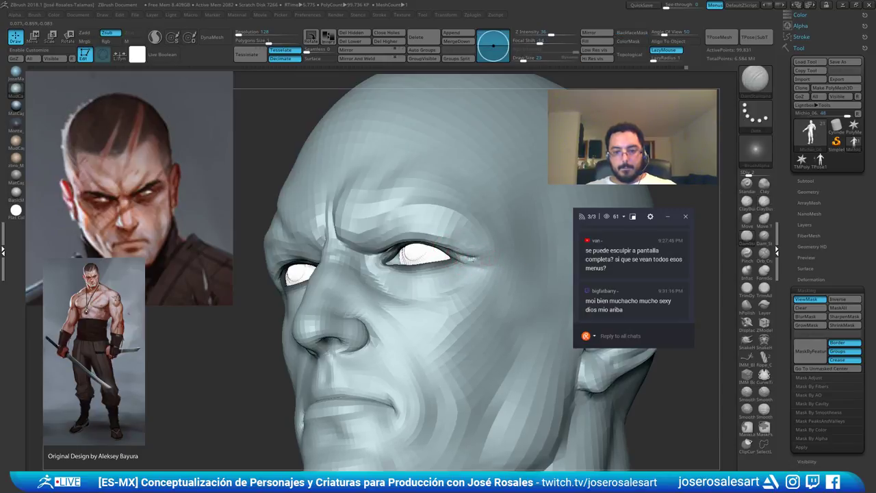
{"action": "right_click_drag", "start_coordinate": [487, 259], "coordinate": [452, 254]}
{"action": "mouse_move", "coordinate": [460, 253]}
{"action": "left_mouse_down"}
{"action": "mouse_move", "coordinate": [538, 255]}
{"action": "mouse_move", "coordinate": [466, 247]}
{"action": "left_mouse_up"}
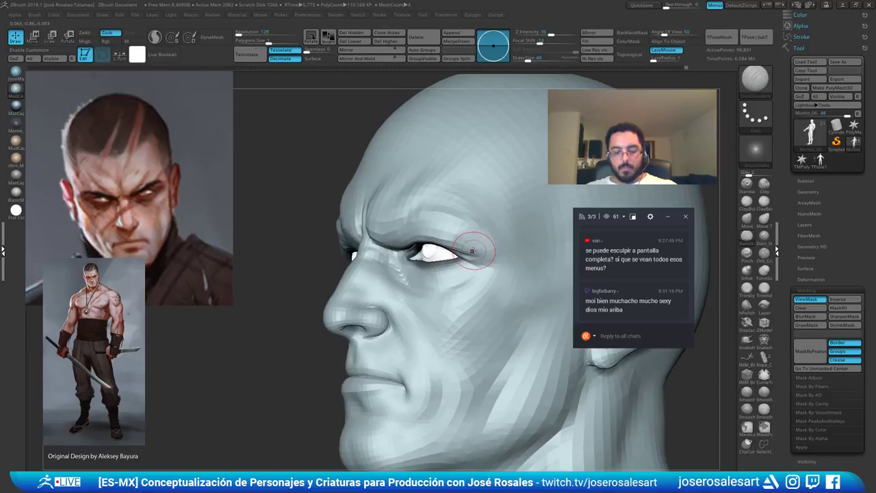
{"action": "mouse_move", "coordinate": [477, 249]}
{"action": "right_mouse_down"}
{"action": "mouse_move", "coordinate": [508, 233]}
{"action": "mouse_move", "coordinate": [488, 277]}
{"action": "right_mouse_up"}
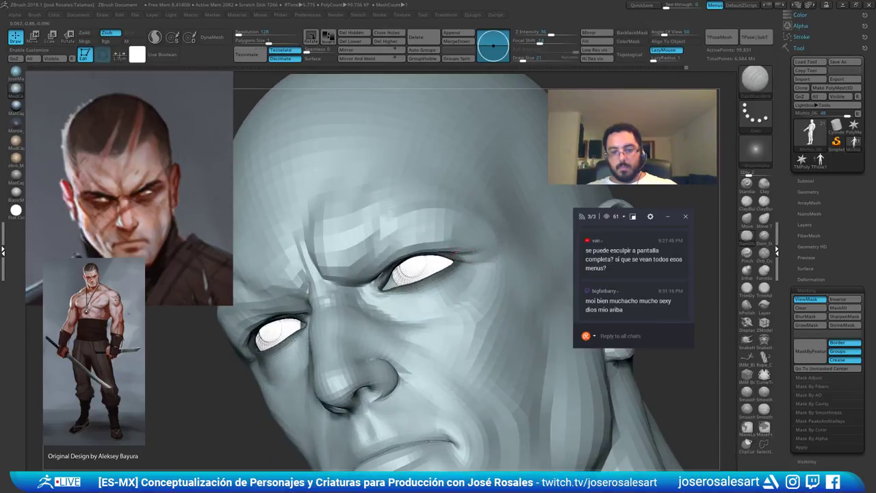
Build up the upper eyelid fold above the outer eye corner with the ClayBuildup brush at draw size 45
{"action": "key", "text": "b"}
{"action": "key", "text": "c"}
{"action": "key", "text": "b"}
{"action": "right_click_drag", "start_coordinate": [502, 241], "coordinate": [479, 245]}
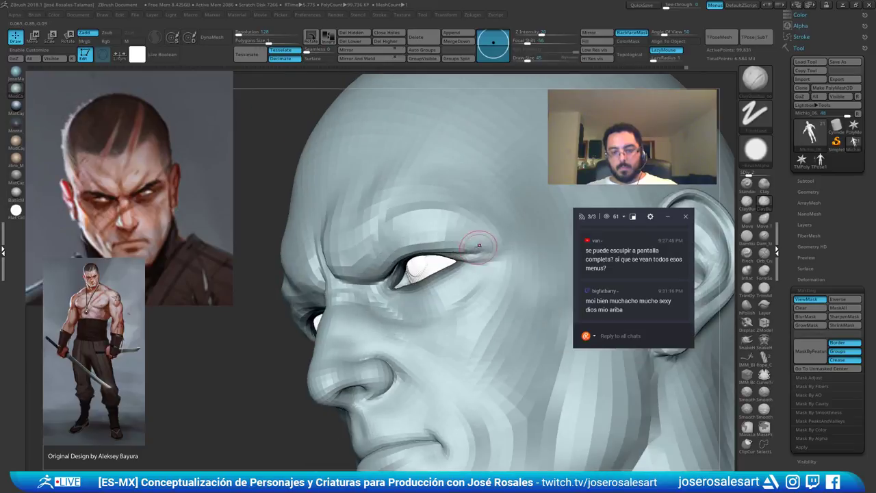
{"action": "left_click_drag", "start_coordinate": [484, 235], "coordinate": [452, 238]}
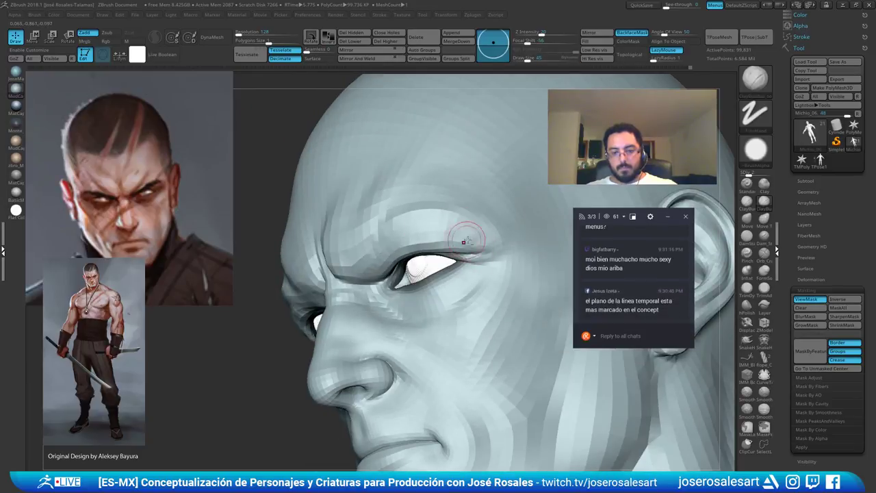
{"action": "right_click_drag", "start_coordinate": [464, 242], "coordinate": [482, 261]}
{"action": "right_click_drag", "start_coordinate": [482, 262], "coordinate": [454, 248], "text": "ctrl"}
Raise the body to subdivision level 3 and select the DamStandard brush for the crease at the outer eye corner
{"action": "key", "text": "d"}
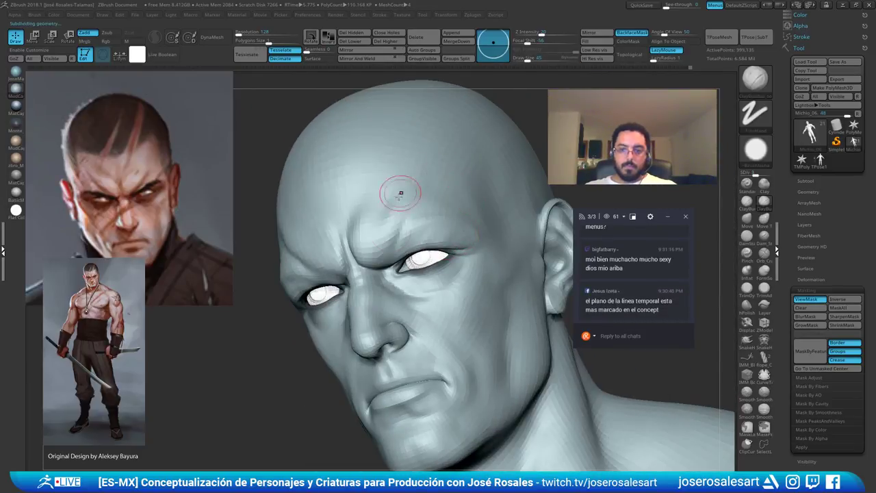
{"action": "mouse_move", "coordinate": [401, 233]}
{"action": "right_mouse_down", "text": "shift"}
{"action": "mouse_move", "coordinate": [408, 216]}
{"action": "mouse_move", "coordinate": [448, 219]}
{"action": "mouse_move", "coordinate": [434, 192]}
{"action": "right_mouse_up", "text": "shift"}
{"action": "mouse_move", "coordinate": [320, 274]}
{"action": "right_mouse_down", "text": "ctrl"}
{"action": "mouse_move", "coordinate": [352, 249]}
{"action": "mouse_move", "coordinate": [392, 240]}
{"action": "right_mouse_up", "text": "ctrl"}
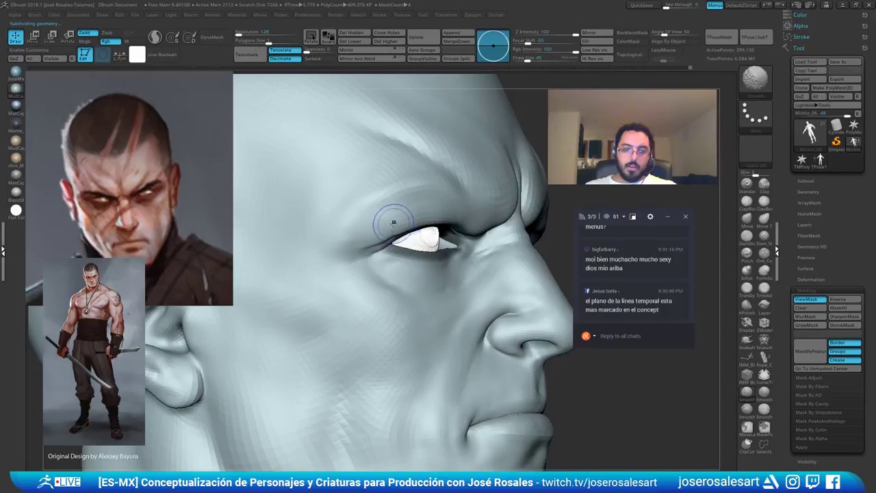
{"action": "key", "text": "b"}
{"action": "key", "text": "d"}
{"action": "key", "text": "s"}
{"action": "mouse_move", "coordinate": [404, 238]}
{"action": "right_mouse_down"}
{"action": "mouse_move", "coordinate": [391, 240]}
{"action": "mouse_move", "coordinate": [427, 243]}
{"action": "mouse_move", "coordinate": [386, 240]}
{"action": "mouse_move", "coordinate": [406, 244]}
{"action": "right_mouse_up"}
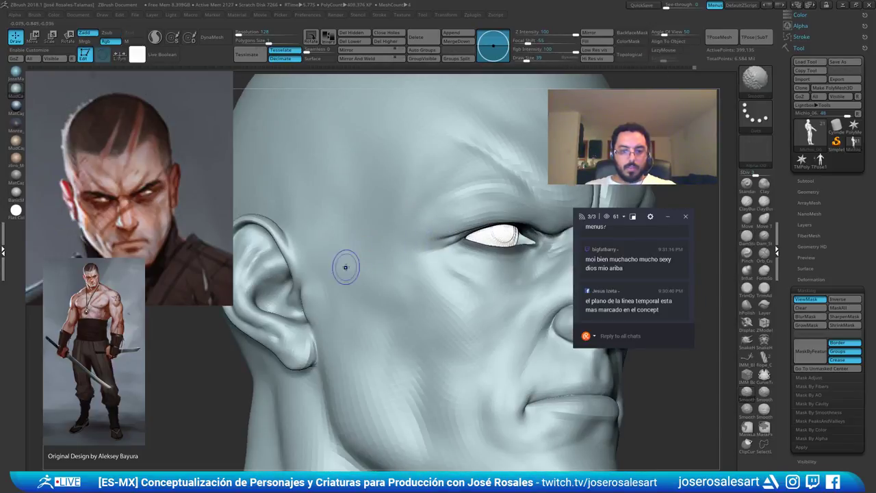
Add volume to the fold beside the outer eye corner with the ClayBuildup brush at draw size 39
{"action": "right_click_drag", "start_coordinate": [346, 267], "coordinate": [347, 226], "text": "ctrl"}
{"action": "right_click_drag", "start_coordinate": [438, 240], "coordinate": [367, 240]}
{"action": "mouse_move", "coordinate": [410, 212]}
{"action": "right_mouse_down", "text": "ctrl"}
{"action": "mouse_move", "coordinate": [438, 246]}
{"action": "mouse_move", "coordinate": [409, 246]}
{"action": "mouse_move", "coordinate": [453, 240]}
{"action": "right_mouse_up", "text": "ctrl"}
{"action": "key", "text": "b"}
{"action": "key", "text": "c"}
{"action": "key", "text": "b"}
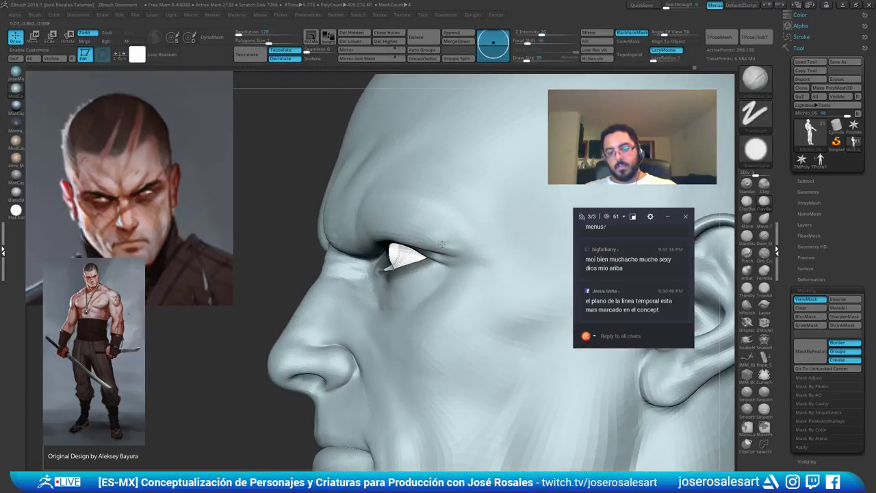
{"action": "left_click_drag", "start_coordinate": [439, 248], "coordinate": [474, 251]}
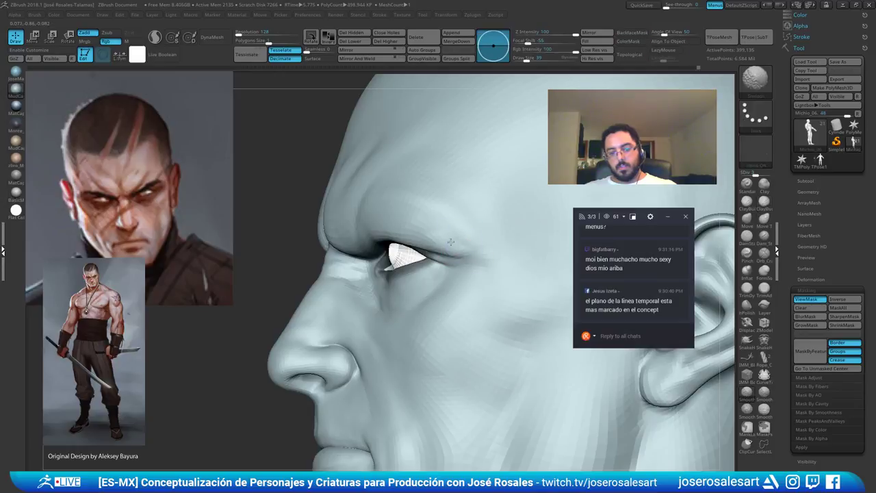
Select the corneas subtool and fill it with the current material while it is shown in isolation
{"action": "right_click_drag", "start_coordinate": [452, 240], "coordinate": [491, 216], "text": "ctrl"}
{"action": "left_click_drag", "start_coordinate": [493, 217], "coordinate": [538, 229], "text": "ctrl"}
{"action": "right_click_drag", "start_coordinate": [508, 197], "coordinate": [513, 169], "text": "alt"}
{"action": "mouse_move", "coordinate": [447, 176]}
{"action": "right_mouse_down"}
{"action": "mouse_move", "coordinate": [434, 237]}
{"action": "mouse_move", "coordinate": [423, 233]}
{"action": "right_mouse_up"}
{"action": "left_click", "coordinate": [433, 222], "text": "alt"}
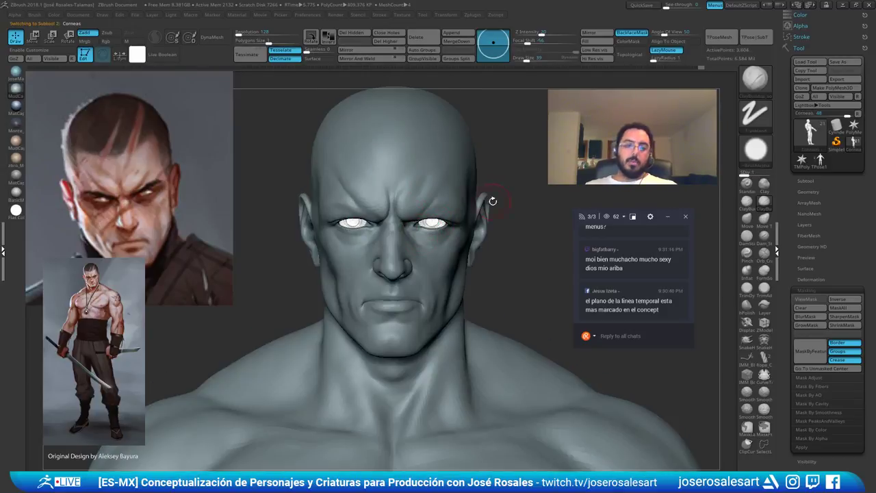
{"action": "left_click_drag", "start_coordinate": [37, 94], "coordinate": [83, 93], "text": "shift"}
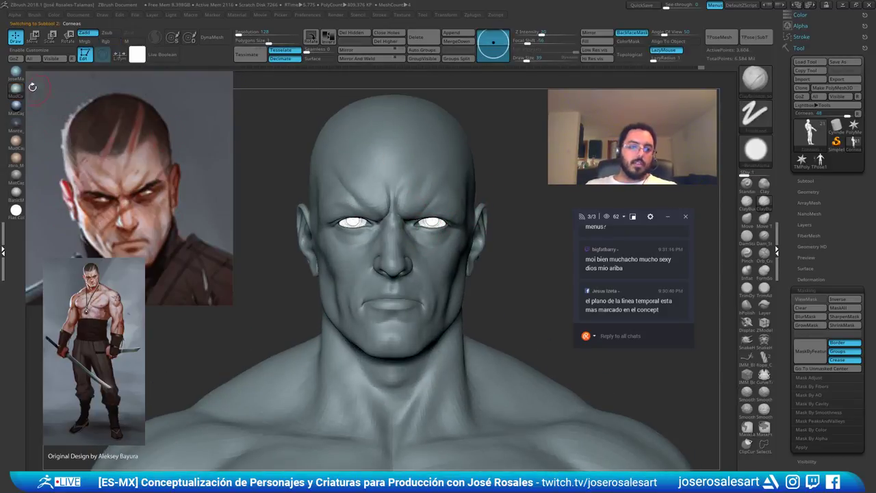
{"action": "key", "text": "shift+s"}
{"action": "left_click", "coordinate": [597, 42]}
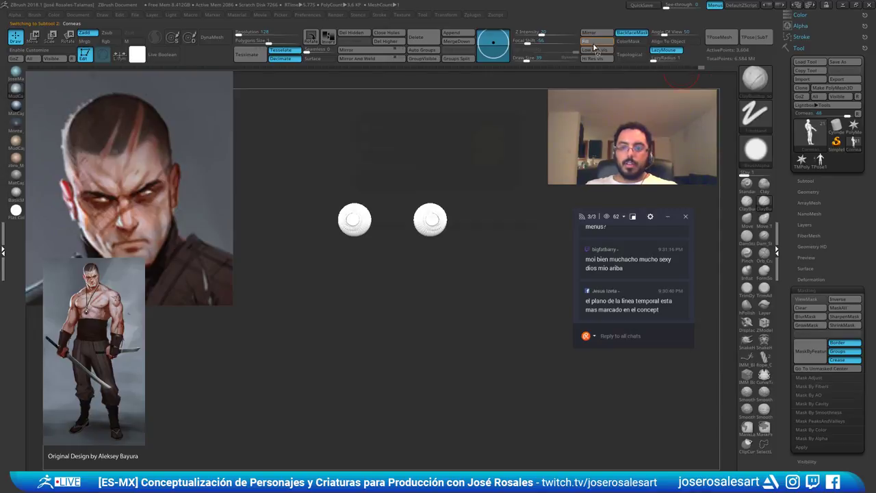
{"action": "left_click", "coordinate": [388, 205]}
{"action": "key", "text": "shift+s"}
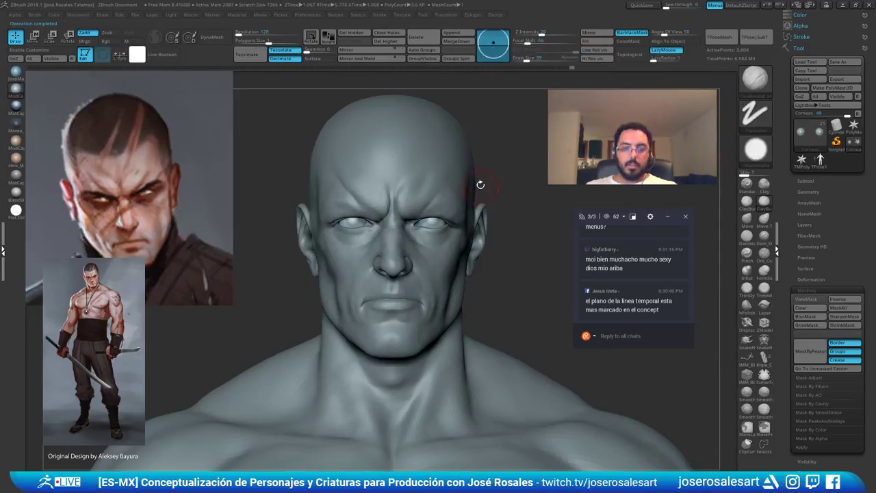
Switch back to the body subtool and raise it to subdivision level 5
{"action": "left_click_drag", "start_coordinate": [480, 184], "coordinate": [498, 157], "text": "alt"}
{"action": "mouse_move", "coordinate": [489, 200]}
{"action": "left_mouse_down"}
{"action": "mouse_move", "coordinate": [489, 186]}
{"action": "mouse_move", "coordinate": [492, 212]}
{"action": "left_mouse_up"}
{"action": "left_click", "coordinate": [432, 207], "text": "alt"}
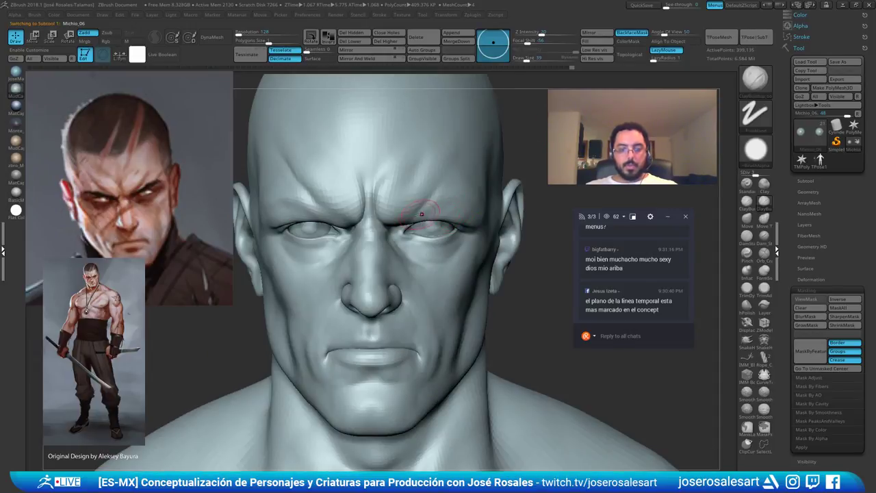
{"action": "key", "text": "shift+d"}
{"action": "mouse_move", "coordinate": [429, 207]}
{"action": "left_mouse_down"}
{"action": "mouse_move", "coordinate": [392, 220]}
{"action": "mouse_move", "coordinate": [411, 218]}
{"action": "left_mouse_up"}
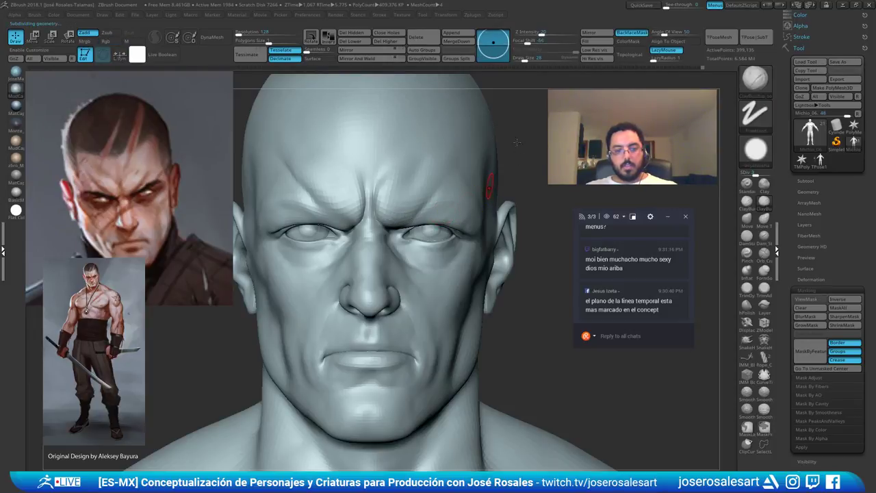
{"action": "key", "text": "d"}
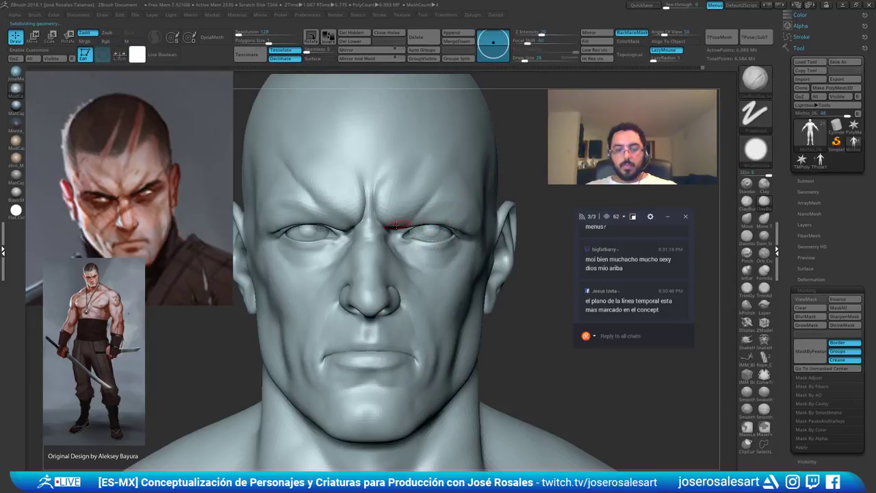
Paint eyebrow-shaped masks along both brow ridges, following the angry brow line of the concept portrait
{"action": "right_click_drag", "start_coordinate": [418, 211], "coordinate": [400, 227]}
{"action": "mouse_move", "coordinate": [398, 227]}
{"action": "left_mouse_down", "text": "ctrl"}
{"action": "mouse_move", "coordinate": [389, 225]}
{"action": "mouse_move", "coordinate": [474, 201]}
{"action": "left_mouse_up", "text": "ctrl"}
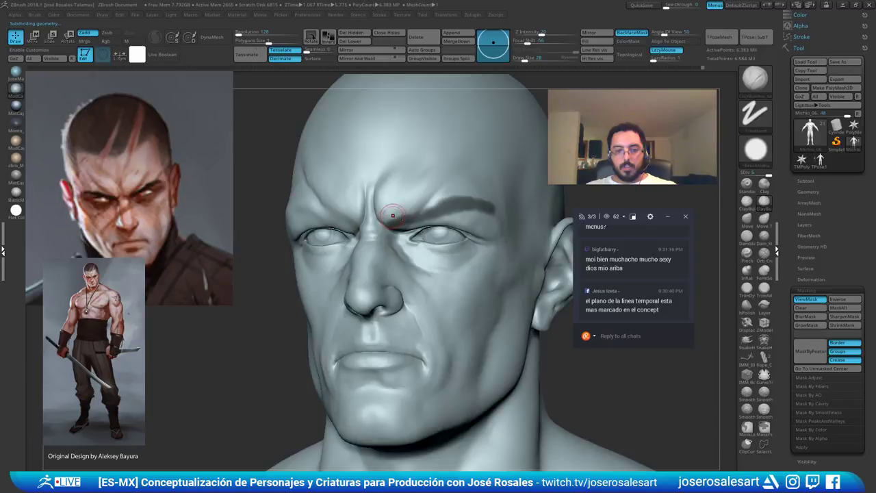
{"action": "right_click_drag", "start_coordinate": [393, 215], "coordinate": [456, 200]}
{"action": "left_click_drag", "start_coordinate": [452, 199], "coordinate": [436, 208], "text": "ctrl"}
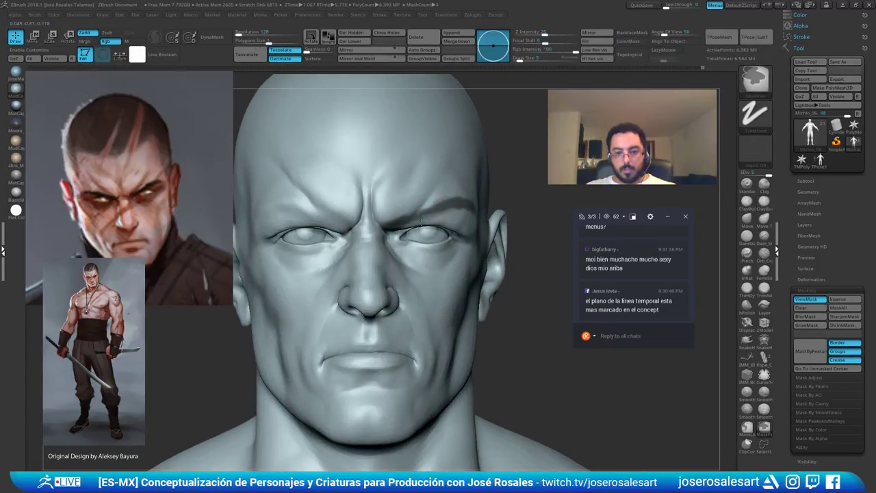
{"action": "right_click_drag", "start_coordinate": [421, 221], "coordinate": [392, 226]}
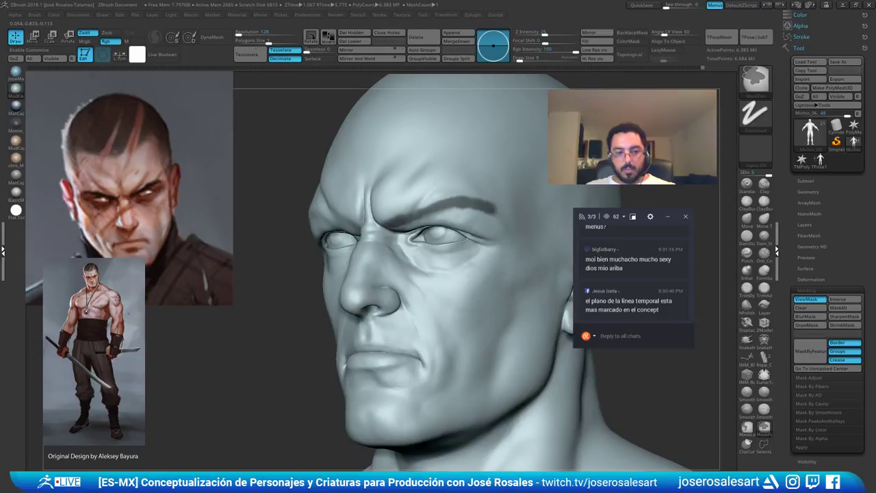
{"action": "mouse_move", "coordinate": [495, 215]}
{"action": "right_mouse_down"}
{"action": "mouse_move", "coordinate": [471, 216]}
{"action": "mouse_move", "coordinate": [513, 176]}
{"action": "mouse_move", "coordinate": [494, 142]}
{"action": "right_mouse_up"}
{"action": "right_click_drag", "start_coordinate": [420, 130], "coordinate": [459, 148]}
{"action": "mouse_move", "coordinate": [313, 223]}
{"action": "right_mouse_down"}
{"action": "mouse_move", "coordinate": [356, 153]}
{"action": "mouse_move", "coordinate": [360, 206]}
{"action": "mouse_move", "coordinate": [382, 217]}
{"action": "right_mouse_up"}
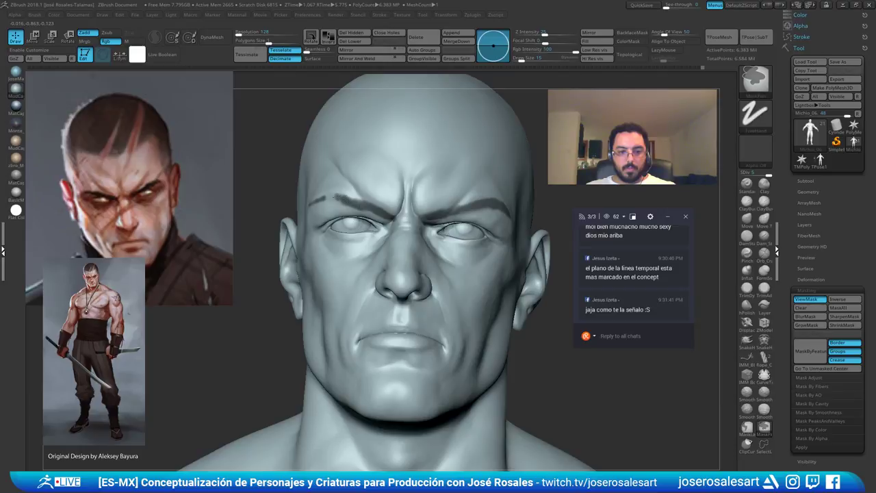
Examine the head and shoulders with the masked eyebrows from a distance and compare the likeness with the concept portrait
{"action": "mouse_move", "coordinate": [295, 210]}
{"action": "right_mouse_down", "text": "shift"}
{"action": "mouse_move", "coordinate": [342, 205]}
{"action": "mouse_move", "coordinate": [395, 180]}
{"action": "mouse_move", "coordinate": [376, 176]}
{"action": "right_mouse_up", "text": "shift"}
{"action": "mouse_move", "coordinate": [478, 152]}
{"action": "right_mouse_down", "text": "ctrl"}
{"action": "mouse_move", "coordinate": [457, 148]}
{"action": "mouse_move", "coordinate": [471, 156]}
{"action": "right_mouse_up", "text": "ctrl"}
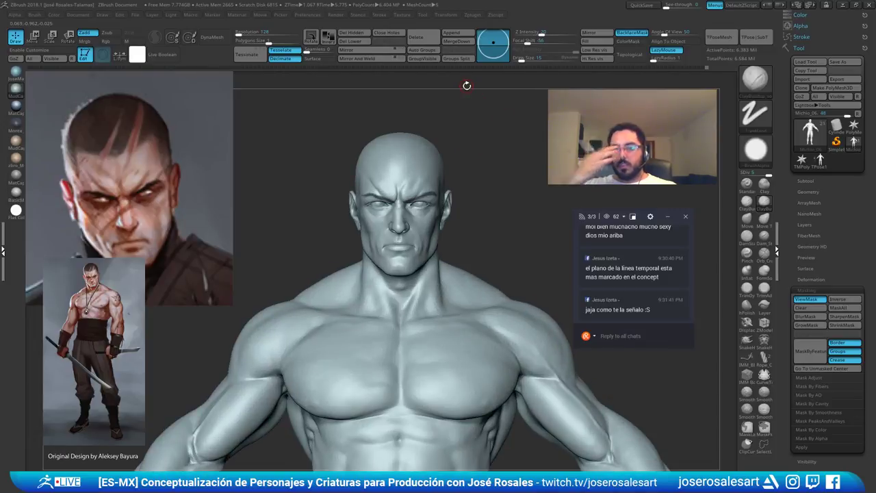
{"action": "right_click_drag", "start_coordinate": [367, 175], "coordinate": [430, 122]}
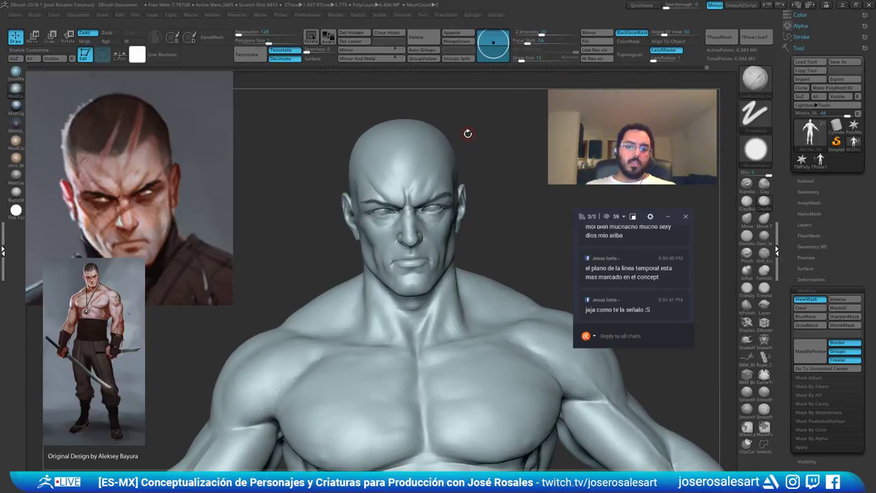
{"action": "left_click_drag", "start_coordinate": [475, 138], "coordinate": [526, 96]}
{"action": "mouse_move", "coordinate": [468, 154]}
{"action": "left_mouse_down"}
{"action": "mouse_move", "coordinate": [504, 145]}
{"action": "mouse_move", "coordinate": [467, 152]}
{"action": "left_mouse_up"}
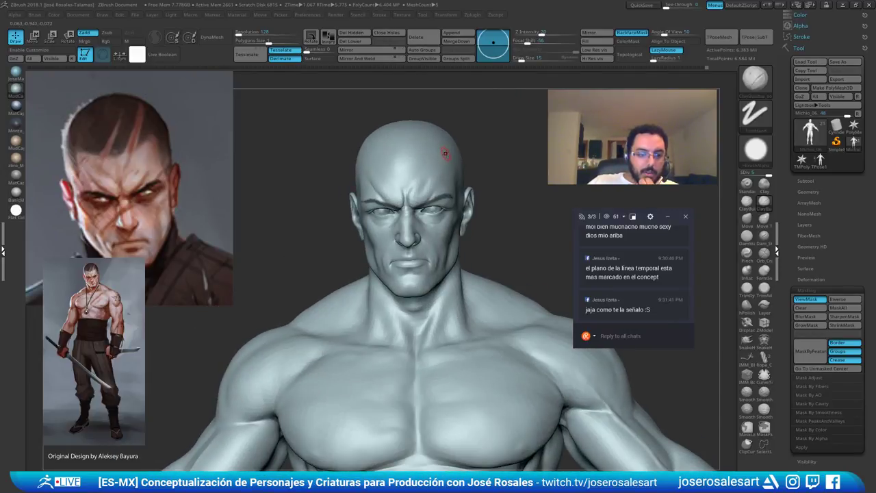
{"action": "right_click_drag", "start_coordinate": [444, 155], "coordinate": [477, 121]}
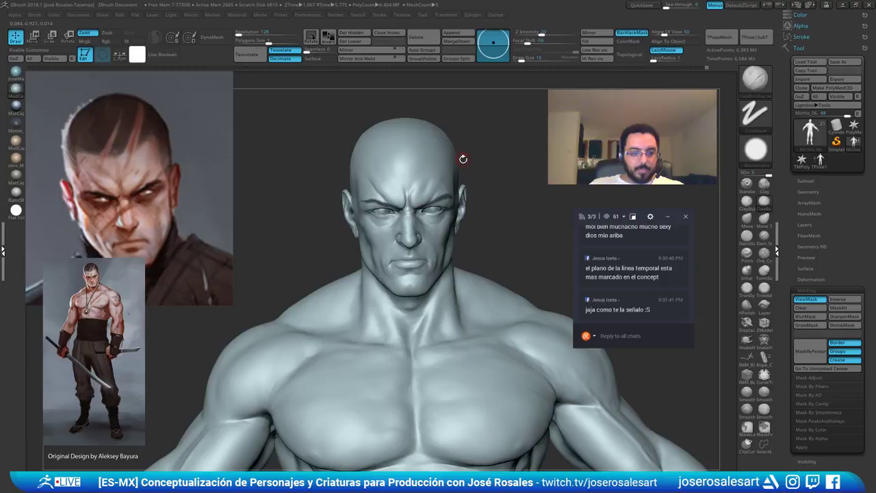
{"action": "left_click_drag", "start_coordinate": [472, 141], "coordinate": [357, 129]}
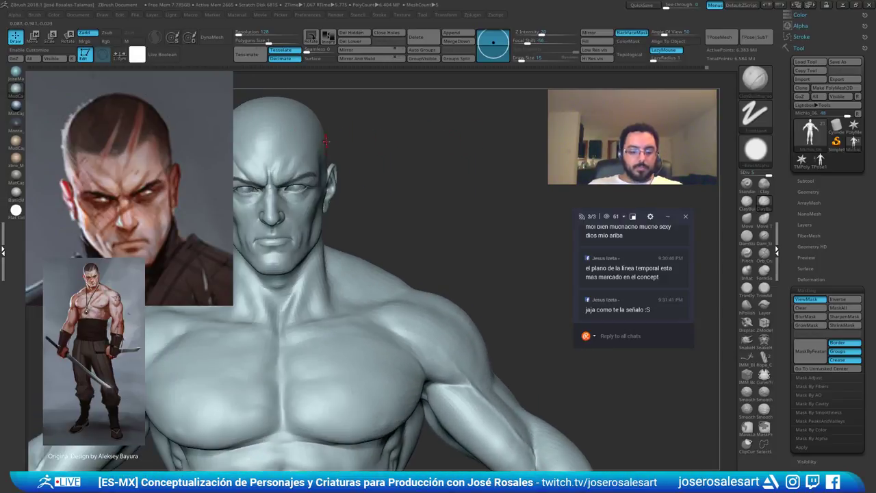
Overlay the concept portrait semi-transparently on the model with Spotlight and line the head up with it to compare proportions
{"action": "key", "text": "alt+Tab"}
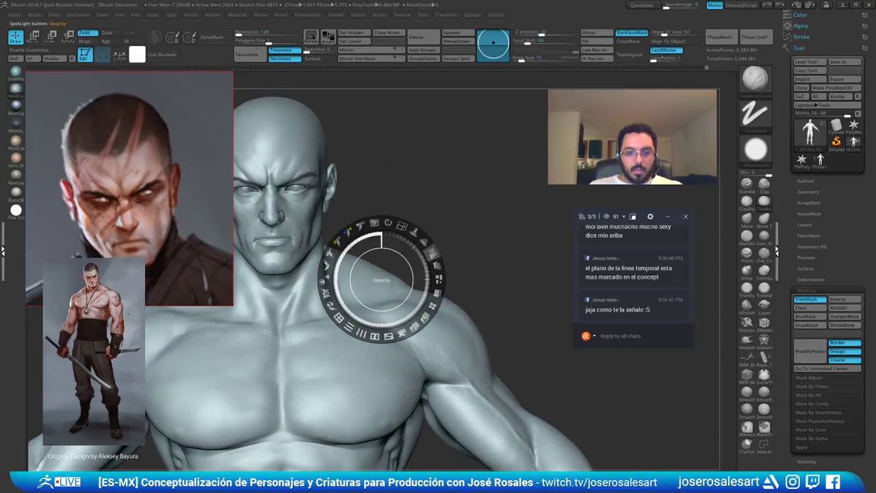
{"action": "left_click_drag", "start_coordinate": [402, 270], "coordinate": [354, 255]}
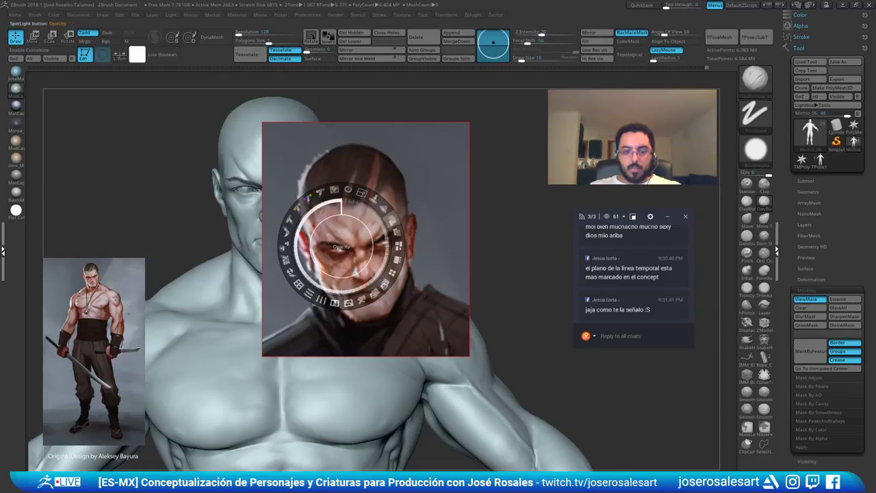
{"action": "left_click_drag", "start_coordinate": [392, 218], "coordinate": [365, 174]}
{"action": "mouse_move", "coordinate": [401, 224]}
{"action": "left_mouse_down"}
{"action": "mouse_move", "coordinate": [455, 185]}
{"action": "mouse_move", "coordinate": [426, 195]}
{"action": "mouse_move", "coordinate": [528, 209]}
{"action": "mouse_move", "coordinate": [490, 195]}
{"action": "mouse_move", "coordinate": [545, 179]}
{"action": "mouse_move", "coordinate": [477, 186]}
{"action": "left_mouse_up"}
{"action": "key", "text": "z"}
{"action": "right_click_drag", "start_coordinate": [476, 186], "coordinate": [509, 194]}
{"action": "mouse_move", "coordinate": [450, 199]}
{"action": "right_mouse_down"}
{"action": "mouse_move", "coordinate": [472, 202]}
{"action": "mouse_move", "coordinate": [400, 197]}
{"action": "mouse_move", "coordinate": [413, 216]}
{"action": "mouse_move", "coordinate": [405, 212]}
{"action": "mouse_move", "coordinate": [403, 220]}
{"action": "mouse_move", "coordinate": [405, 195]}
{"action": "mouse_move", "coordinate": [525, 182]}
{"action": "mouse_move", "coordinate": [406, 201]}
{"action": "right_mouse_up"}
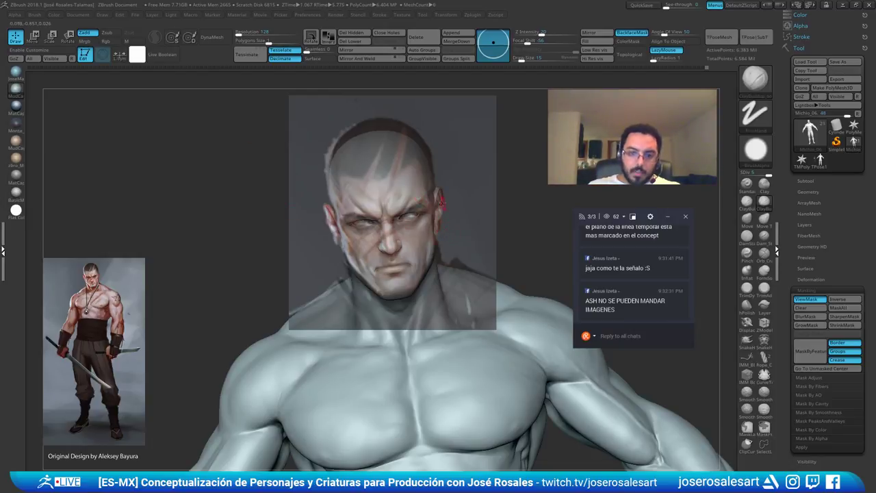
{"action": "mouse_move", "coordinate": [441, 204]}
{"action": "right_mouse_down", "text": "alt"}
{"action": "mouse_move", "coordinate": [544, 185]}
{"action": "mouse_move", "coordinate": [424, 181]}
{"action": "mouse_move", "coordinate": [411, 194]}
{"action": "mouse_move", "coordinate": [567, 199]}
{"action": "mouse_move", "coordinate": [524, 200]}
{"action": "mouse_move", "coordinate": [527, 178]}
{"action": "mouse_move", "coordinate": [517, 173]}
{"action": "right_mouse_up", "text": "alt"}
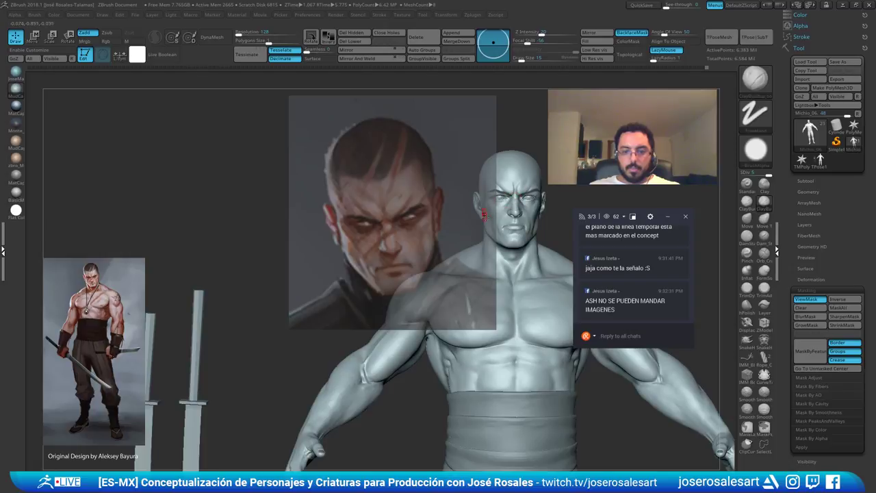
{"action": "mouse_move", "coordinate": [484, 215]}
{"action": "right_mouse_down", "text": "alt"}
{"action": "mouse_move", "coordinate": [433, 207]}
{"action": "mouse_move", "coordinate": [489, 216]}
{"action": "mouse_move", "coordinate": [485, 199]}
{"action": "mouse_move", "coordinate": [517, 198]}
{"action": "mouse_move", "coordinate": [528, 182]}
{"action": "mouse_move", "coordinate": [512, 168]}
{"action": "right_mouse_up", "text": "alt"}
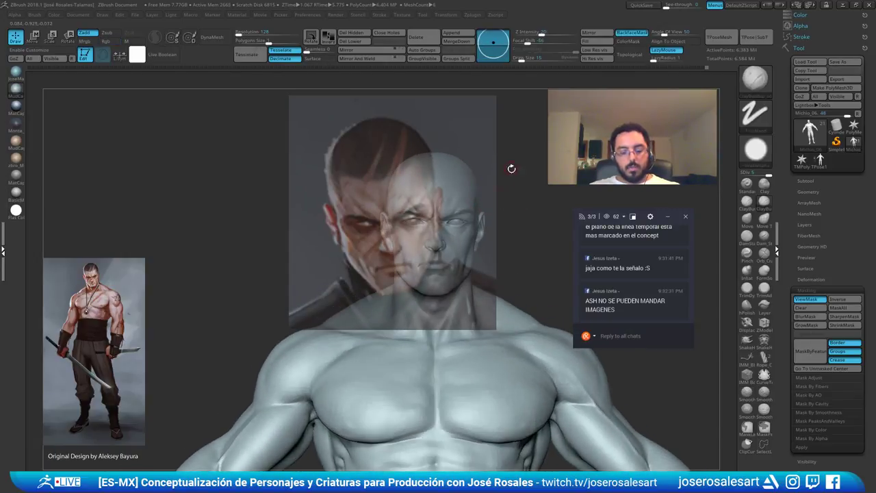
Restore the portrait reference to full opacity and place it back beside the model above the full-body concept
{"action": "key", "text": "z"}
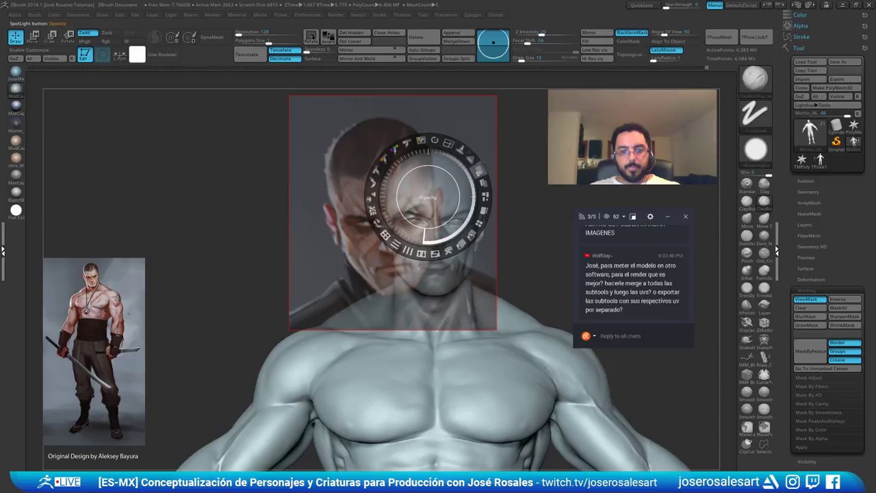
{"action": "left_click_drag", "start_coordinate": [480, 172], "coordinate": [471, 231]}
{"action": "left_click_drag", "start_coordinate": [451, 172], "coordinate": [179, 135]}
{"action": "key", "text": "z"}
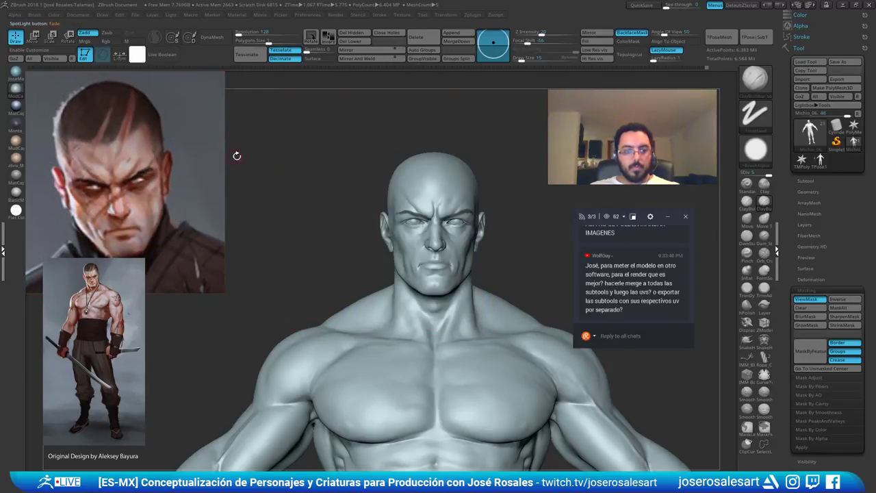
Clear the eyebrow mask and lower the body to subdivision level 1
{"action": "left_click_drag", "start_coordinate": [421, 126], "coordinate": [380, 115], "text": "alt"}
{"action": "left_click_drag", "start_coordinate": [493, 198], "coordinate": [512, 221], "text": "ctrl"}
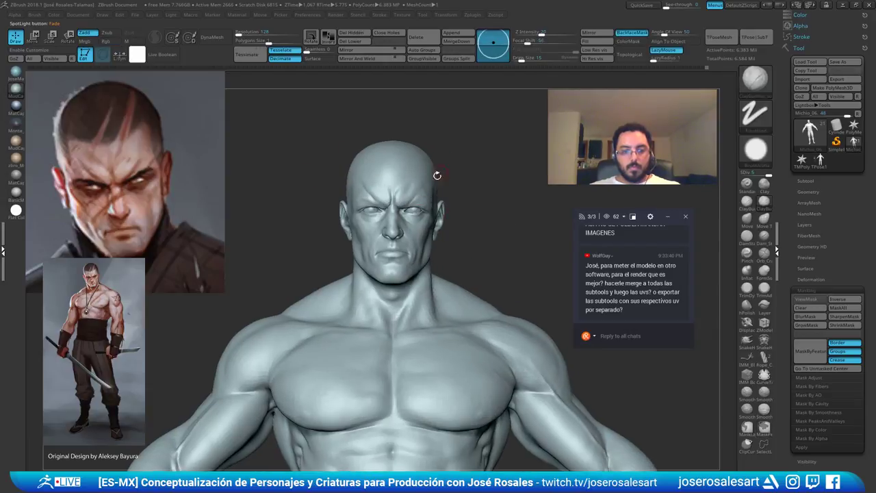
{"action": "key", "text": "shift+d"}
{"action": "key", "text": "shift+d"}
{"action": "key", "text": "shift+d"}
{"action": "key", "text": "shift+d"}
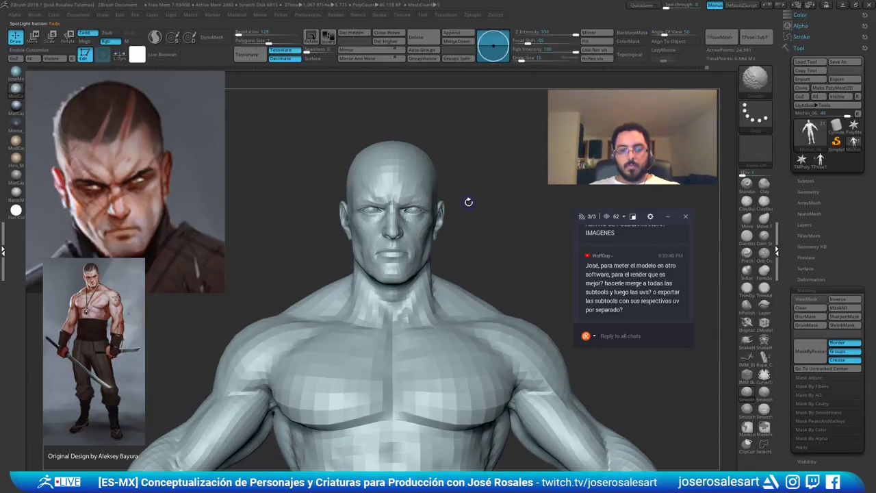
{"action": "left_click_drag", "start_coordinate": [506, 190], "coordinate": [505, 203], "text": "alt"}
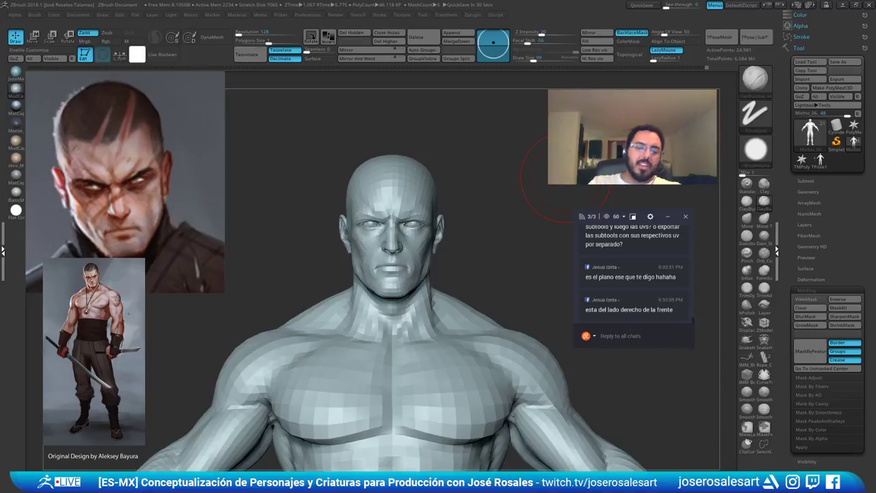
Isolate the polygroups around the mouth and chin, mask them, and show the whole body again
{"action": "right_click_drag", "start_coordinate": [272, 261], "coordinate": [301, 301], "text": "ctrl"}
{"action": "right_click_drag", "start_coordinate": [390, 220], "coordinate": [356, 171]}
{"action": "right_click_drag", "start_coordinate": [443, 164], "coordinate": [401, 134], "text": "alt"}
{"action": "key", "text": "bracketleft"}
{"action": "key", "text": "bracketleft"}
{"action": "key", "text": "bracketleft"}
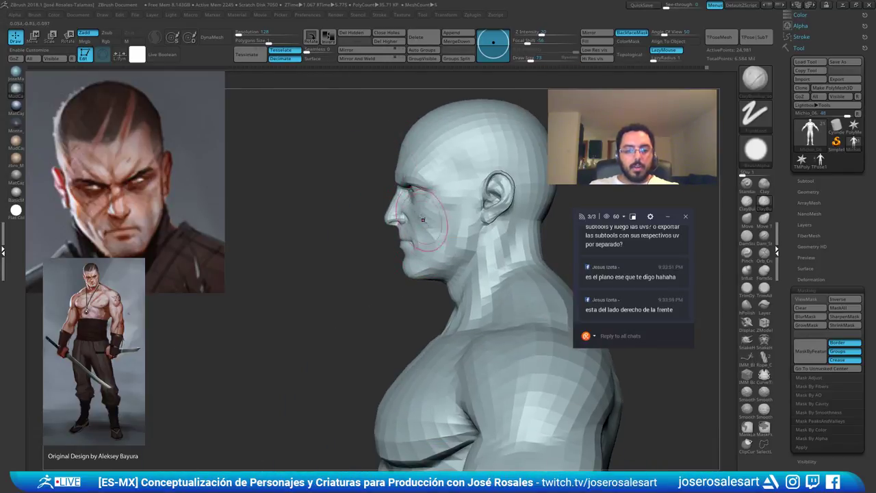
{"action": "right_click_drag", "start_coordinate": [322, 224], "coordinate": [394, 215]}
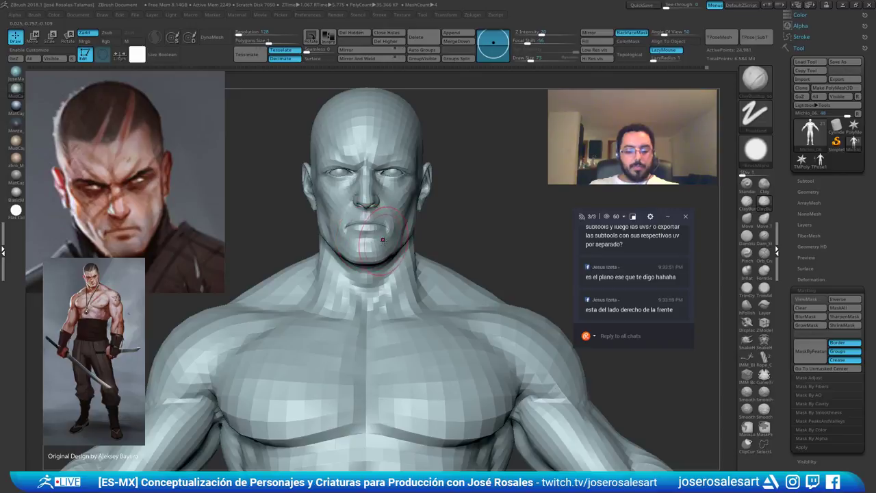
{"action": "left_click", "coordinate": [383, 219], "text": "ctrl+shift"}
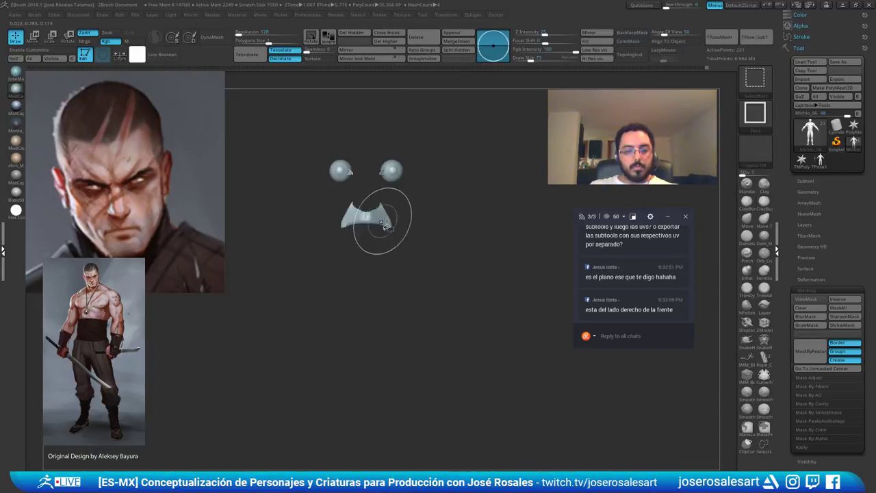
{"action": "left_click_drag", "start_coordinate": [467, 217], "coordinate": [501, 220], "text": "ctrl+shift"}
{"action": "left_click", "coordinate": [371, 236], "text": "ctrl+shift"}
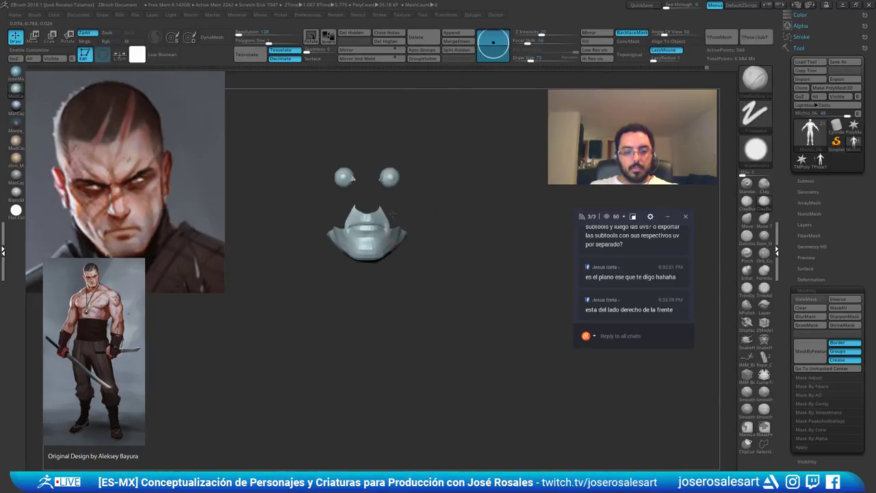
{"action": "left_click_drag", "start_coordinate": [299, 197], "coordinate": [454, 327], "text": "ctrl"}
{"action": "left_click", "coordinate": [506, 227], "text": "ctrl+shift"}
Extend the lower-face mask by painting over the cheeks and nose up toward the eyes at draw size 73
{"action": "right_click_drag", "start_coordinate": [490, 221], "coordinate": [480, 257], "text": "ctrl"}
{"action": "right_click_drag", "start_coordinate": [479, 257], "coordinate": [431, 240]}
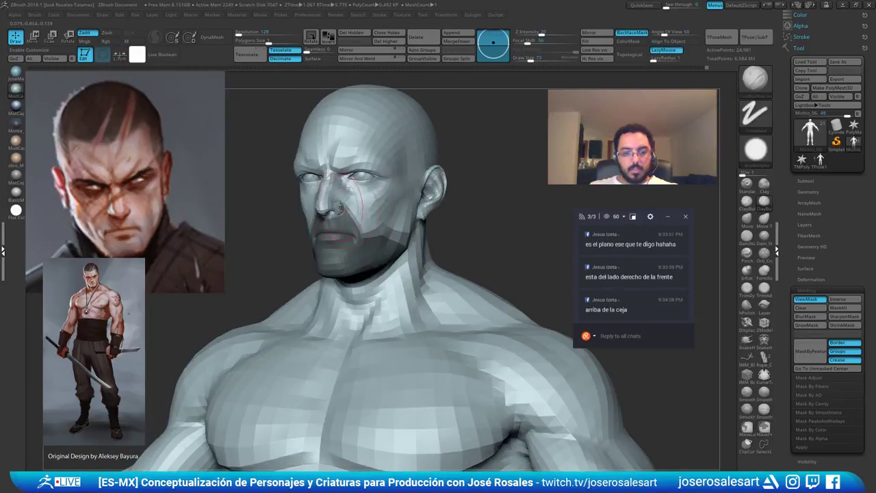
{"action": "left_click", "coordinate": [338, 148], "text": "ctrl+shift"}
{"action": "key", "text": "ctrl+z"}
{"action": "mouse_move", "coordinate": [265, 209]}
{"action": "right_mouse_down"}
{"action": "mouse_move", "coordinate": [373, 232]}
{"action": "mouse_move", "coordinate": [370, 259]}
{"action": "right_mouse_up"}
{"action": "left_click_drag", "start_coordinate": [342, 209], "coordinate": [295, 182], "text": "ctrl"}
{"action": "right_click_drag", "start_coordinate": [295, 185], "coordinate": [342, 199]}
{"action": "mouse_move", "coordinate": [304, 201]}
{"action": "left_mouse_down", "text": "ctrl"}
{"action": "mouse_move", "coordinate": [271, 218]}
{"action": "mouse_move", "coordinate": [255, 205]}
{"action": "left_mouse_up", "text": "ctrl"}
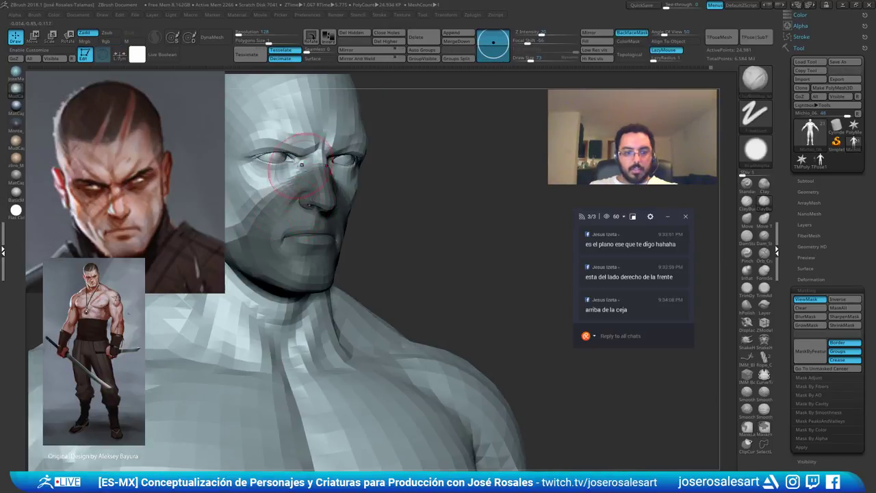
{"action": "right_click_drag", "start_coordinate": [302, 164], "coordinate": [359, 188]}
{"action": "mouse_move", "coordinate": [342, 223]}
{"action": "left_mouse_down", "text": "ctrl"}
{"action": "mouse_move", "coordinate": [319, 232]}
{"action": "mouse_move", "coordinate": [335, 228]}
{"action": "mouse_move", "coordinate": [297, 205]}
{"action": "left_mouse_up", "text": "ctrl"}
{"action": "right_click_drag", "start_coordinate": [384, 218], "coordinate": [349, 224]}
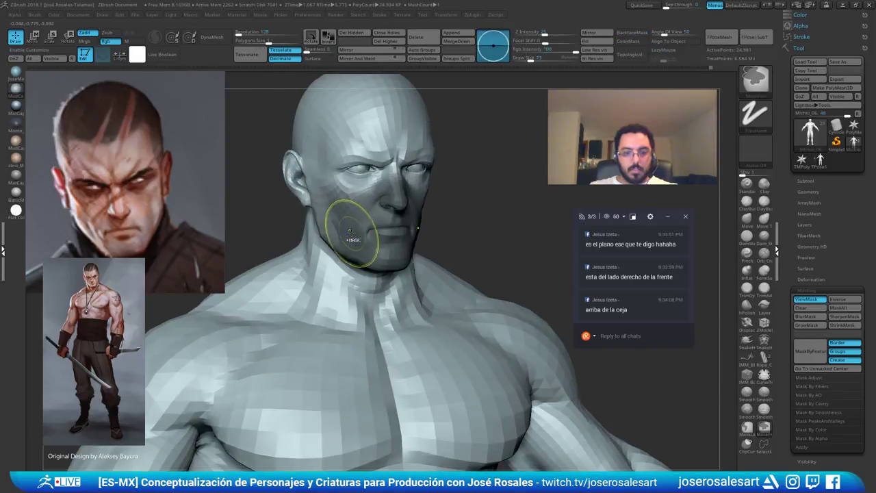
Soften the edge of the face mask and invert it so only the lower face is left editable
{"action": "left_click", "coordinate": [350, 231], "text": "ctrl"}
{"action": "right_click_drag", "start_coordinate": [541, 207], "coordinate": [499, 212]}
{"action": "left_click", "coordinate": [494, 213], "text": "ctrl"}
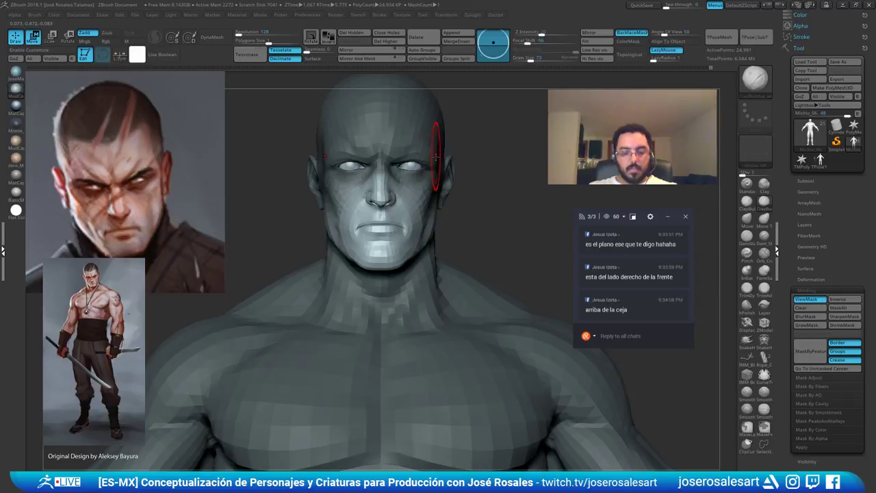
Place the transform gizmo between the eyebrows and shorten the unmasked lower face slightly by scaling it vertically
{"action": "key", "text": "w"}
{"action": "left_click", "coordinate": [391, 86], "text": "alt"}
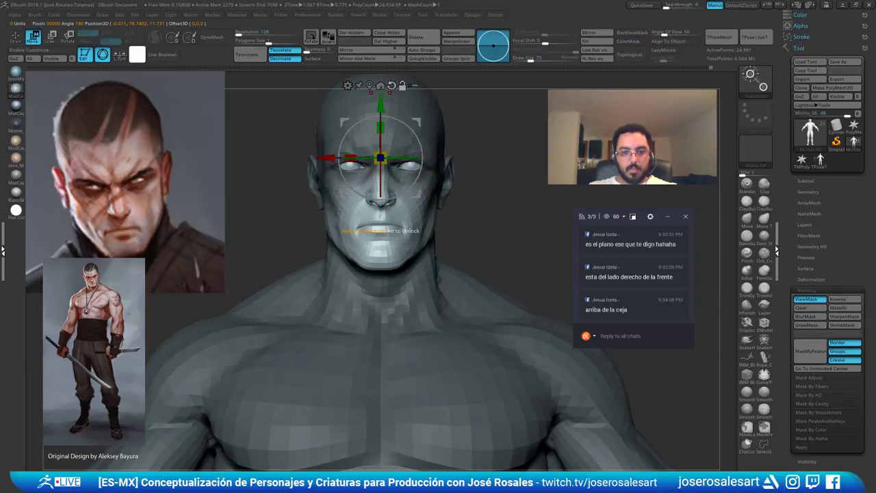
{"action": "right_click_drag", "start_coordinate": [438, 130], "coordinate": [440, 163], "text": "alt"}
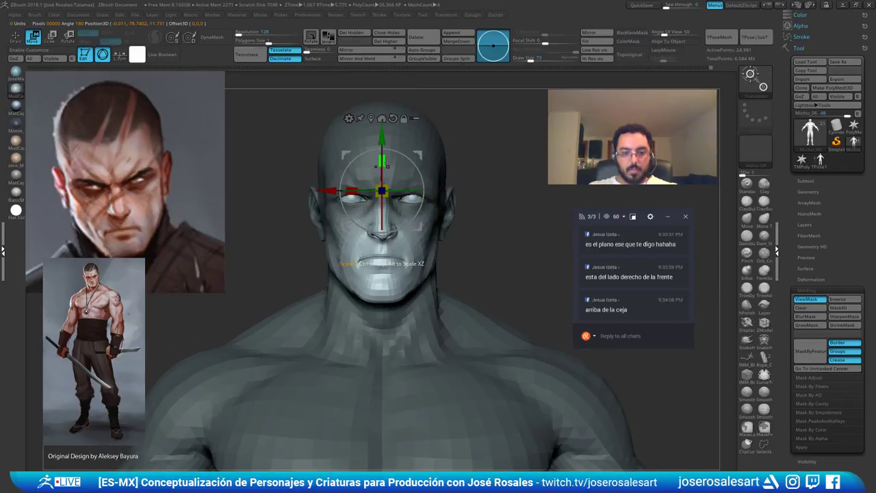
{"action": "left_click_drag", "start_coordinate": [385, 164], "coordinate": [386, 162]}
{"action": "key", "text": "ctrl+z"}
{"action": "key", "text": "q"}
{"action": "mouse_move", "coordinate": [393, 165]}
{"action": "right_mouse_down"}
{"action": "mouse_move", "coordinate": [382, 165]}
{"action": "mouse_move", "coordinate": [408, 174]}
{"action": "mouse_move", "coordinate": [430, 156]}
{"action": "mouse_move", "coordinate": [396, 166]}
{"action": "mouse_move", "coordinate": [405, 174]}
{"action": "right_mouse_up"}
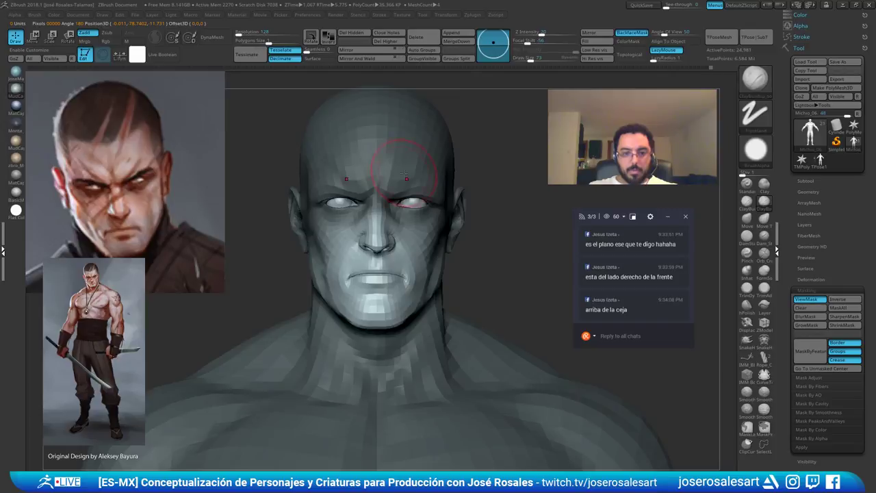
{"action": "key", "text": "w"}
{"action": "left_click_drag", "start_coordinate": [381, 164], "coordinate": [382, 167]}
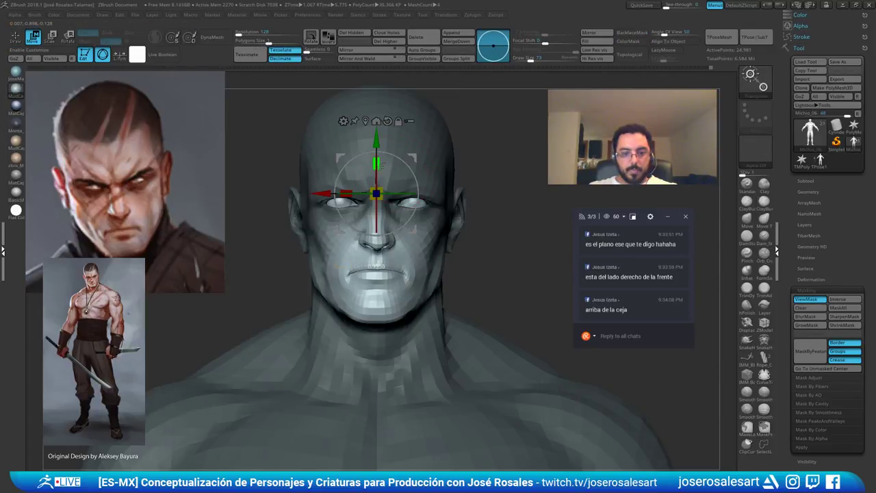
{"action": "key", "text": "q"}
{"action": "mouse_move", "coordinate": [426, 158]}
{"action": "right_mouse_down"}
{"action": "mouse_move", "coordinate": [423, 166]}
{"action": "mouse_move", "coordinate": [456, 167]}
{"action": "mouse_move", "coordinate": [429, 180]}
{"action": "mouse_move", "coordinate": [447, 152]}
{"action": "mouse_move", "coordinate": [434, 156]}
{"action": "mouse_move", "coordinate": [433, 132]}
{"action": "mouse_move", "coordinate": [444, 119]}
{"action": "right_mouse_up"}
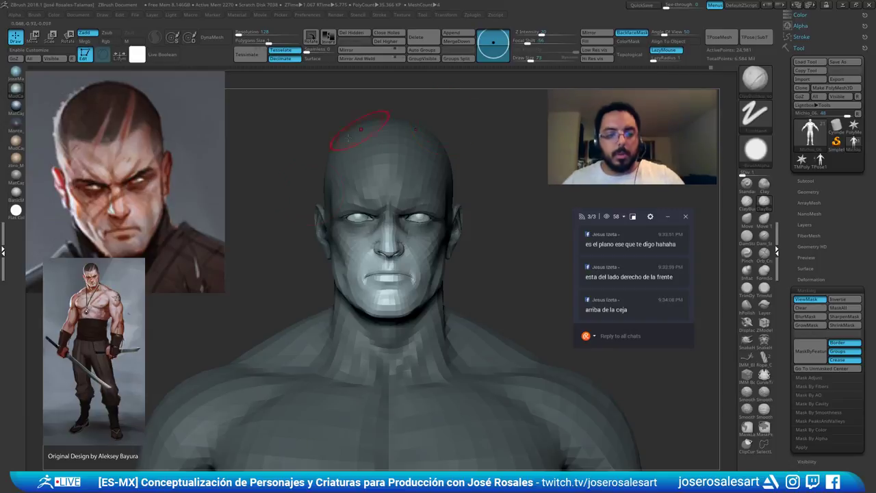
Frame the model's head and shoulders and overlay the semi-transparent portrait reference on the head
{"action": "right_click_drag", "start_coordinate": [295, 141], "coordinate": [234, 172], "text": "ctrl"}
{"action": "key", "text": "shift+z"}
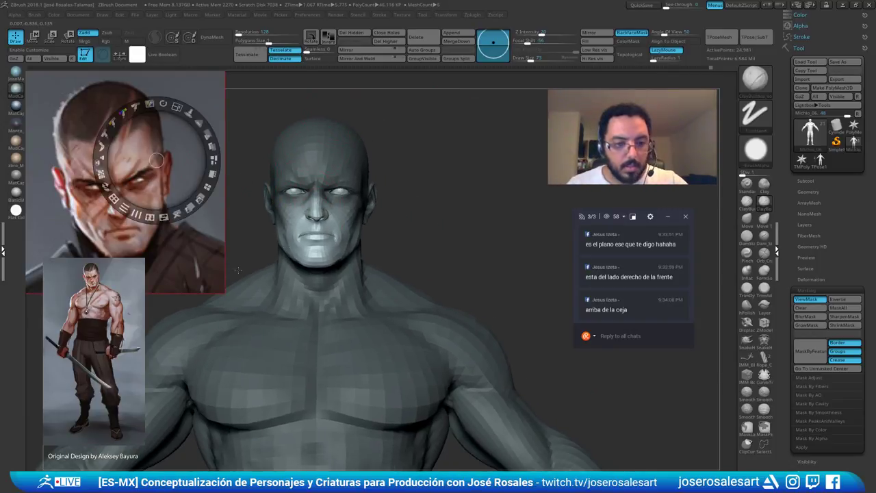
{"action": "left_click_drag", "start_coordinate": [209, 133], "coordinate": [168, 105]}
{"action": "left_click_drag", "start_coordinate": [321, 163], "coordinate": [401, 177]}
{"action": "left_click_drag", "start_coordinate": [514, 186], "coordinate": [525, 188]}
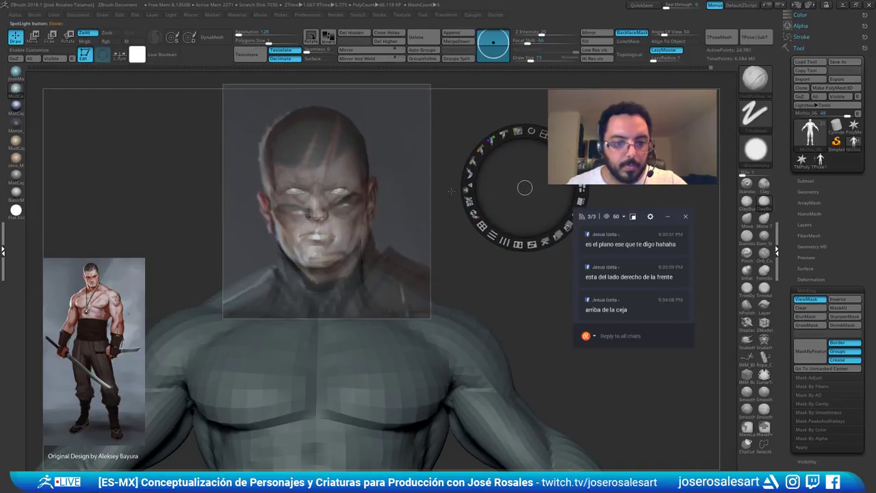
{"action": "key", "text": "z"}
Turn and position the model until its face lines up with the overlaid portrait to compare the proportions
{"action": "mouse_move", "coordinate": [439, 175]}
{"action": "left_mouse_down"}
{"action": "mouse_move", "coordinate": [413, 192]}
{"action": "mouse_move", "coordinate": [384, 183]}
{"action": "mouse_move", "coordinate": [406, 195]}
{"action": "left_mouse_up"}
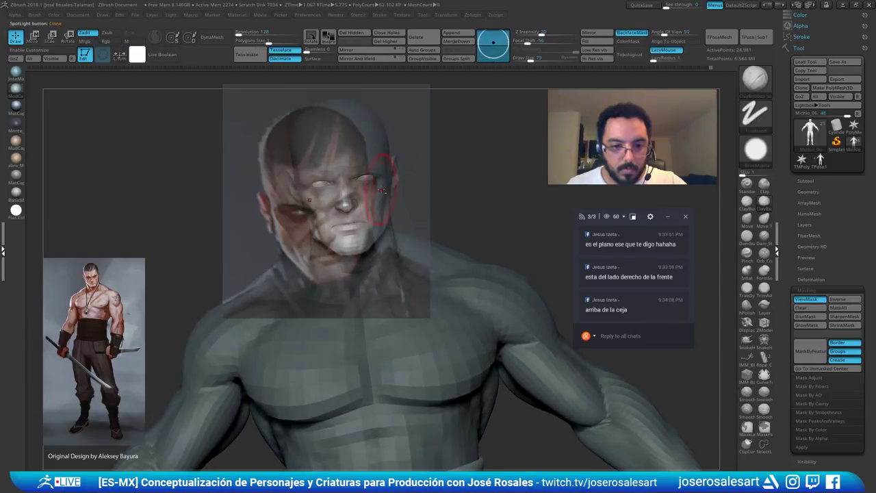
{"action": "mouse_move", "coordinate": [383, 191]}
{"action": "right_mouse_down", "text": "alt"}
{"action": "mouse_move", "coordinate": [367, 207]}
{"action": "mouse_move", "coordinate": [351, 190]}
{"action": "mouse_move", "coordinate": [346, 195]}
{"action": "mouse_move", "coordinate": [350, 185]}
{"action": "right_mouse_up", "text": "alt"}
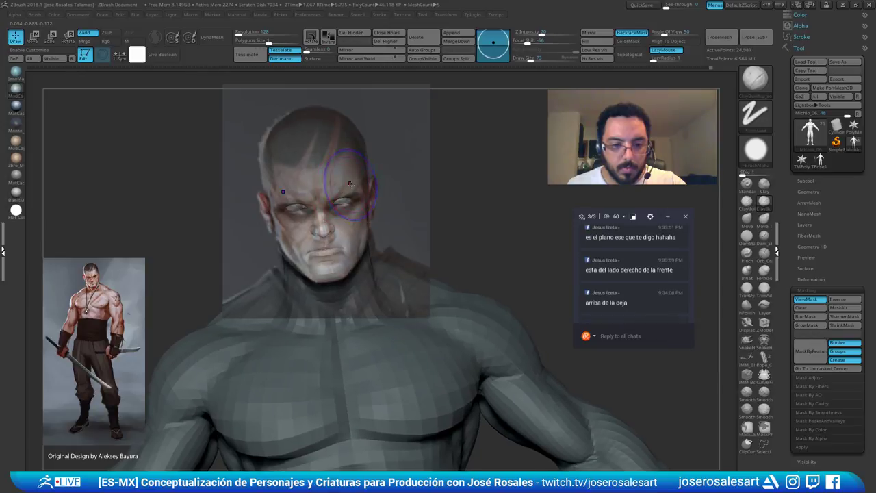
{"action": "left_click_drag", "start_coordinate": [351, 184], "coordinate": [344, 183], "text": "shift"}
{"action": "right_click_drag", "start_coordinate": [342, 181], "coordinate": [345, 186]}
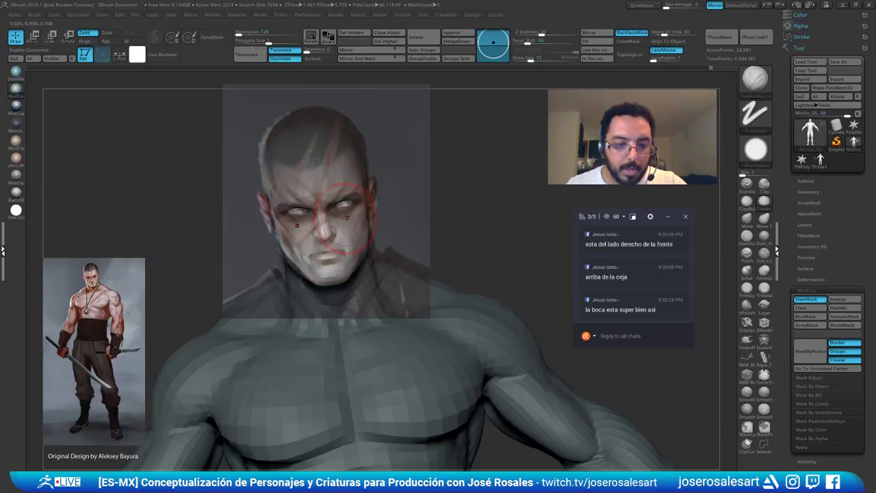
{"action": "mouse_move", "coordinate": [347, 217]}
{"action": "right_mouse_down"}
{"action": "mouse_move", "coordinate": [369, 220]}
{"action": "mouse_move", "coordinate": [350, 215]}
{"action": "right_mouse_up"}
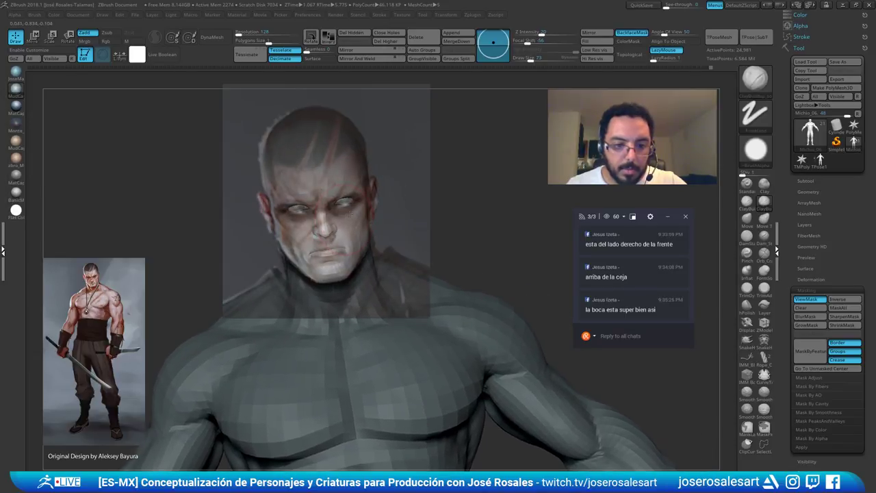
Switch to the Move Topological brush and set its draw size to 90 for working on the lower face
{"action": "key", "text": "s"}
{"action": "left_click_drag", "start_coordinate": [300, 266], "coordinate": [298, 266]}
{"action": "key", "text": "b"}
{"action": "key", "text": "m"}
{"action": "key", "text": "t"}
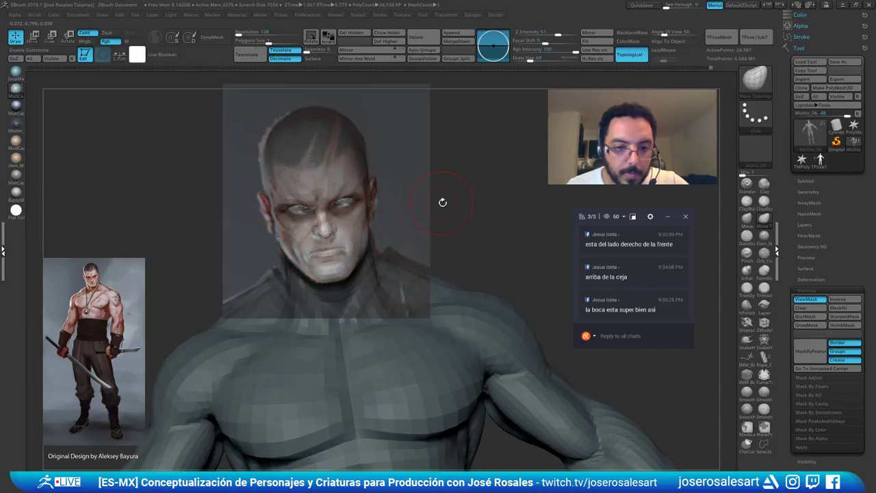
{"action": "mouse_move", "coordinate": [381, 224]}
{"action": "right_mouse_down"}
{"action": "mouse_move", "coordinate": [460, 216]}
{"action": "mouse_move", "coordinate": [499, 195]}
{"action": "mouse_move", "coordinate": [502, 182]}
{"action": "mouse_move", "coordinate": [486, 152]}
{"action": "right_mouse_up"}
{"action": "mouse_move", "coordinate": [485, 189]}
{"action": "right_mouse_down", "text": "ctrl"}
{"action": "mouse_move", "coordinate": [459, 240]}
{"action": "mouse_move", "coordinate": [515, 233]}
{"action": "right_mouse_up", "text": "ctrl"}
{"action": "mouse_move", "coordinate": [500, 229]}
{"action": "right_mouse_down", "text": "ctrl"}
{"action": "mouse_move", "coordinate": [485, 256]}
{"action": "mouse_move", "coordinate": [487, 248]}
{"action": "mouse_move", "coordinate": [452, 253]}
{"action": "right_mouse_up", "text": "ctrl"}
{"action": "left_click_drag", "start_coordinate": [454, 256], "coordinate": [449, 256]}
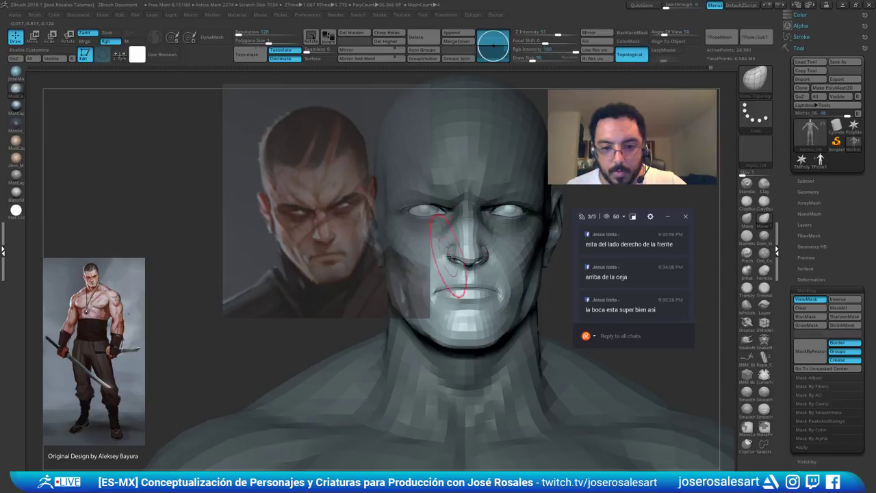
Hide the mask shading on the body and bring the head into a three-quarter view
{"action": "right_click_drag", "start_coordinate": [450, 256], "coordinate": [486, 185]}
{"action": "mouse_move", "coordinate": [486, 184]}
{"action": "right_mouse_down"}
{"action": "mouse_move", "coordinate": [543, 148]}
{"action": "mouse_move", "coordinate": [501, 186]}
{"action": "mouse_move", "coordinate": [525, 198]}
{"action": "mouse_move", "coordinate": [489, 213]}
{"action": "mouse_move", "coordinate": [453, 209]}
{"action": "right_mouse_up"}
{"action": "key", "text": "ctrl+h"}
{"action": "right_click_drag", "start_coordinate": [508, 206], "coordinate": [509, 248], "text": "ctrl"}
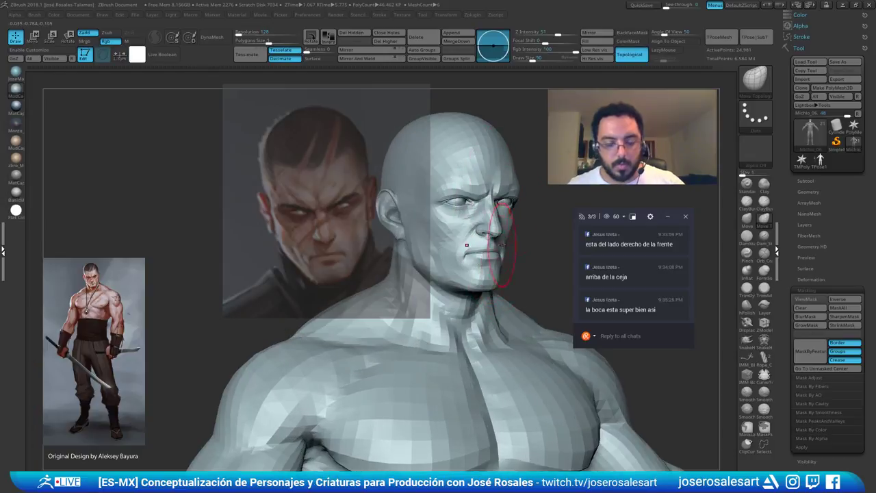
Move the portrait reference off the model, back above the full-body concept image, and leave reference editing
{"action": "key", "text": "z"}
{"action": "left_click_drag", "start_coordinate": [530, 164], "coordinate": [316, 142]}
{"action": "left_click_drag", "start_coordinate": [331, 111], "coordinate": [328, 110]}
{"action": "left_click_drag", "start_coordinate": [362, 137], "coordinate": [368, 169]}
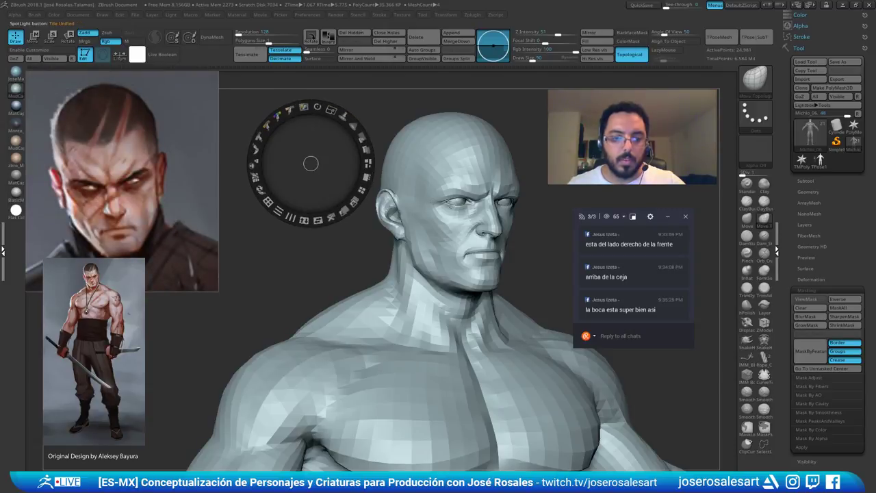
{"action": "key", "text": "z"}
Raise the body to subdivision level 2 and check the head's proportions against the torso from several angles
{"action": "right_click_drag", "start_coordinate": [460, 180], "coordinate": [397, 176]}
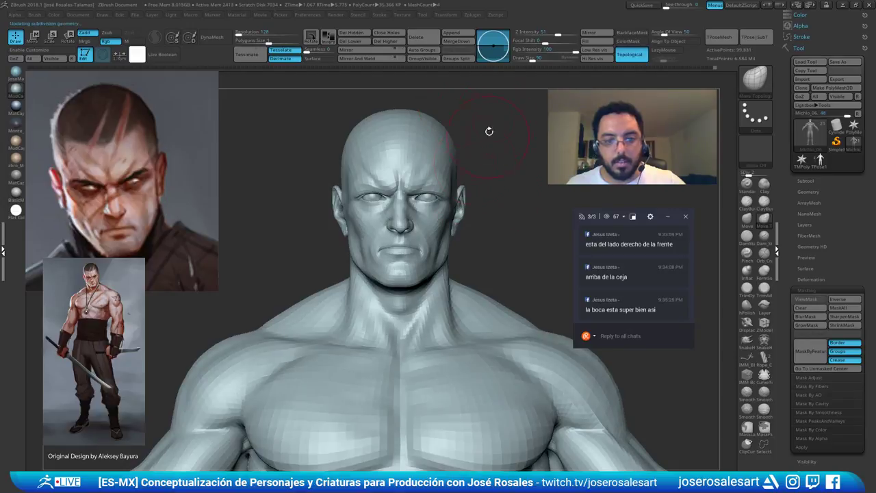
{"action": "right_click_drag", "start_coordinate": [489, 130], "coordinate": [498, 185], "text": "ctrl"}
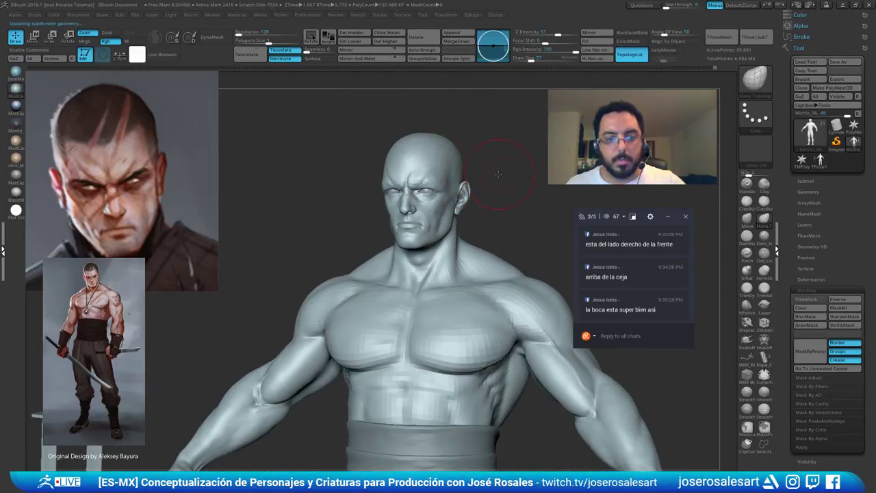
{"action": "mouse_move", "coordinate": [512, 176]}
{"action": "left_mouse_down"}
{"action": "mouse_move", "coordinate": [491, 183]}
{"action": "mouse_move", "coordinate": [486, 156]}
{"action": "mouse_move", "coordinate": [479, 183]}
{"action": "mouse_move", "coordinate": [470, 179]}
{"action": "mouse_move", "coordinate": [473, 170]}
{"action": "mouse_move", "coordinate": [489, 188]}
{"action": "left_mouse_up"}
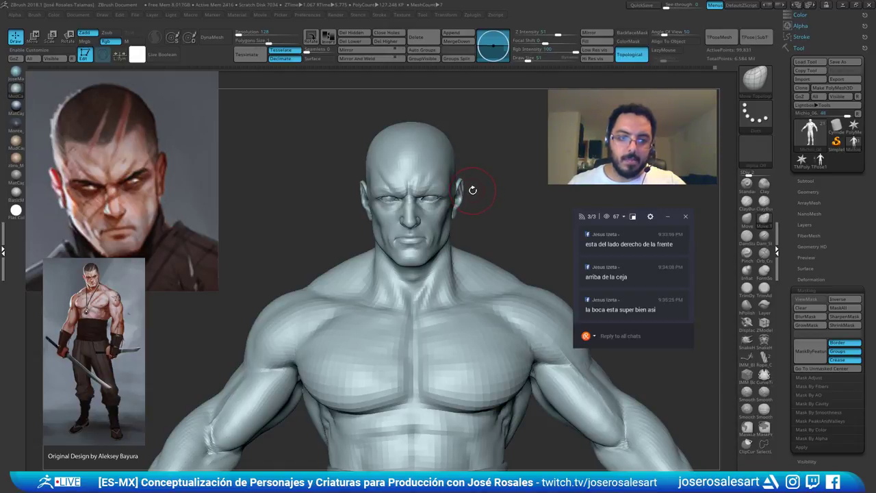
{"action": "mouse_move", "coordinate": [474, 187]}
{"action": "left_mouse_down"}
{"action": "mouse_move", "coordinate": [484, 180]}
{"action": "mouse_move", "coordinate": [464, 177]}
{"action": "mouse_move", "coordinate": [524, 175]}
{"action": "left_mouse_up"}
{"action": "mouse_move", "coordinate": [524, 174]}
{"action": "right_mouse_down"}
{"action": "mouse_move", "coordinate": [454, 182]}
{"action": "mouse_move", "coordinate": [471, 198]}
{"action": "mouse_move", "coordinate": [465, 171]}
{"action": "right_mouse_up"}
Build up the cheekbone and the area beside the outer eye corner with the ClayBuildup brush at draw size 51
{"action": "key", "text": "b"}
{"action": "key", "text": "c"}
{"action": "key", "text": "b"}
{"action": "left_click_drag", "start_coordinate": [468, 167], "coordinate": [460, 177]}
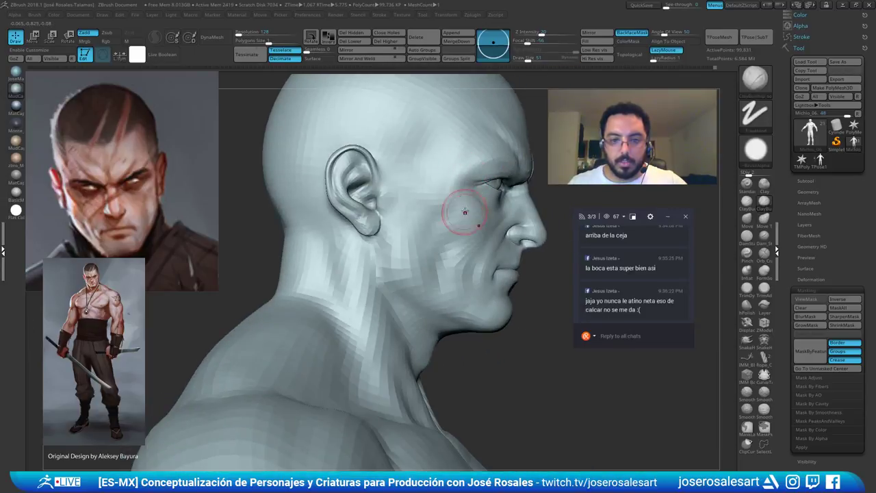
{"action": "mouse_move", "coordinate": [465, 212]}
{"action": "right_mouse_down"}
{"action": "mouse_move", "coordinate": [413, 182]}
{"action": "mouse_move", "coordinate": [472, 175]}
{"action": "right_mouse_up"}
{"action": "left_click_drag", "start_coordinate": [479, 171], "coordinate": [461, 195]}
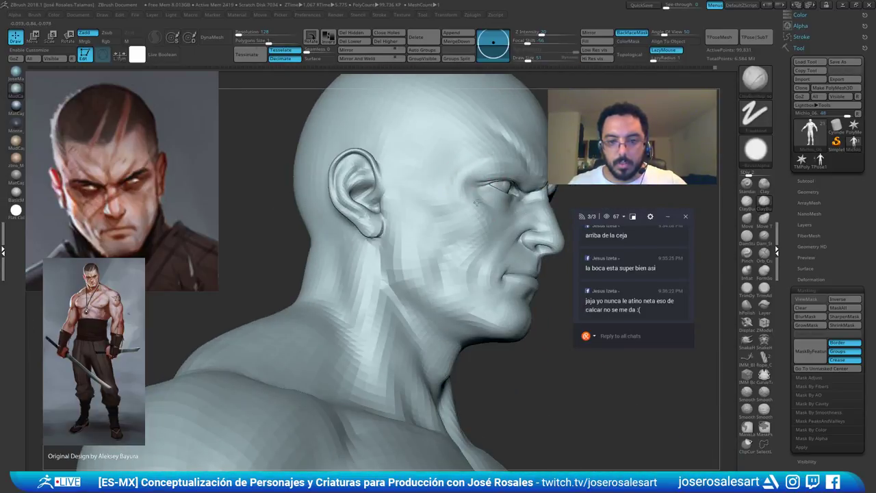
{"action": "mouse_move", "coordinate": [416, 198]}
{"action": "right_mouse_down"}
{"action": "mouse_move", "coordinate": [480, 172]}
{"action": "mouse_move", "coordinate": [385, 192]}
{"action": "right_mouse_up"}
{"action": "left_click_drag", "start_coordinate": [467, 218], "coordinate": [476, 223]}
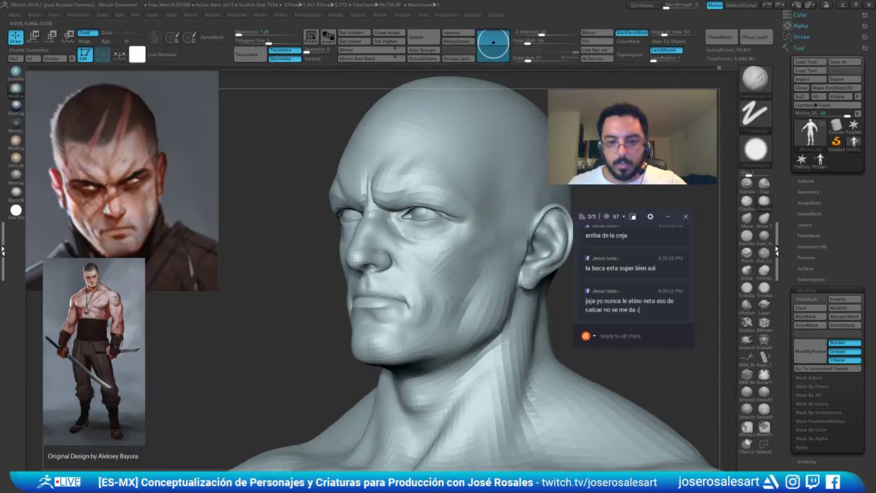
Adjust the jawline beside the chin with the Move brush at draw size 119, and reduce the draw size to 90
{"action": "right_click_drag", "start_coordinate": [487, 212], "coordinate": [417, 188], "text": "ctrl"}
{"action": "mouse_move", "coordinate": [356, 223]}
{"action": "right_mouse_down"}
{"action": "mouse_move", "coordinate": [405, 237]}
{"action": "mouse_move", "coordinate": [358, 181]}
{"action": "mouse_move", "coordinate": [376, 172]}
{"action": "right_mouse_up"}
{"action": "mouse_move", "coordinate": [377, 137]}
{"action": "right_mouse_down", "text": "ctrl"}
{"action": "mouse_move", "coordinate": [366, 156]}
{"action": "mouse_move", "coordinate": [391, 163]}
{"action": "right_mouse_up", "text": "ctrl"}
{"action": "key", "text": "b"}
{"action": "key", "text": "m"}
{"action": "key", "text": "v"}
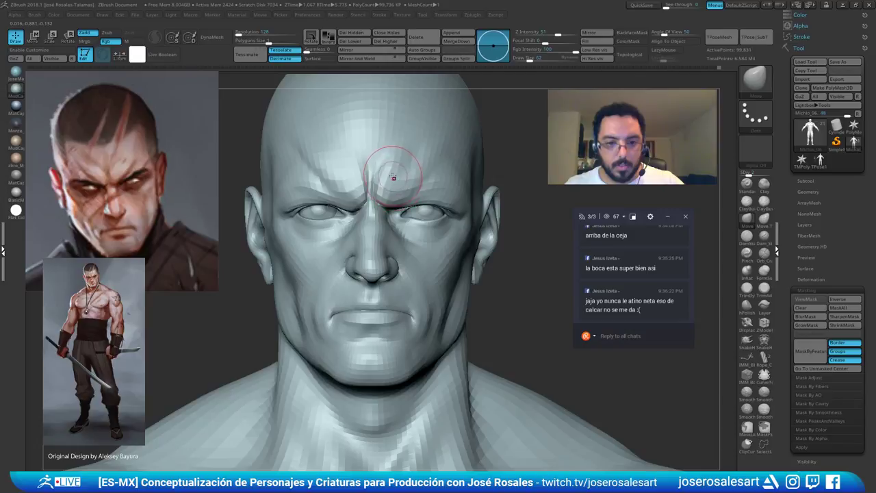
{"action": "right_click_drag", "start_coordinate": [391, 190], "coordinate": [375, 173], "text": "ctrl"}
{"action": "mouse_move", "coordinate": [375, 174]}
{"action": "right_mouse_down"}
{"action": "mouse_move", "coordinate": [399, 203]}
{"action": "mouse_move", "coordinate": [351, 209]}
{"action": "mouse_move", "coordinate": [334, 282]}
{"action": "mouse_move", "coordinate": [368, 273]}
{"action": "mouse_move", "coordinate": [361, 254]}
{"action": "mouse_move", "coordinate": [378, 226]}
{"action": "mouse_move", "coordinate": [363, 224]}
{"action": "mouse_move", "coordinate": [371, 243]}
{"action": "mouse_move", "coordinate": [389, 248]}
{"action": "mouse_move", "coordinate": [370, 240]}
{"action": "right_mouse_up"}
{"action": "key", "text": "s"}
{"action": "left_click_drag", "start_coordinate": [397, 241], "coordinate": [406, 242]}
{"action": "right_click_drag", "start_coordinate": [366, 269], "coordinate": [370, 290], "text": "alt"}
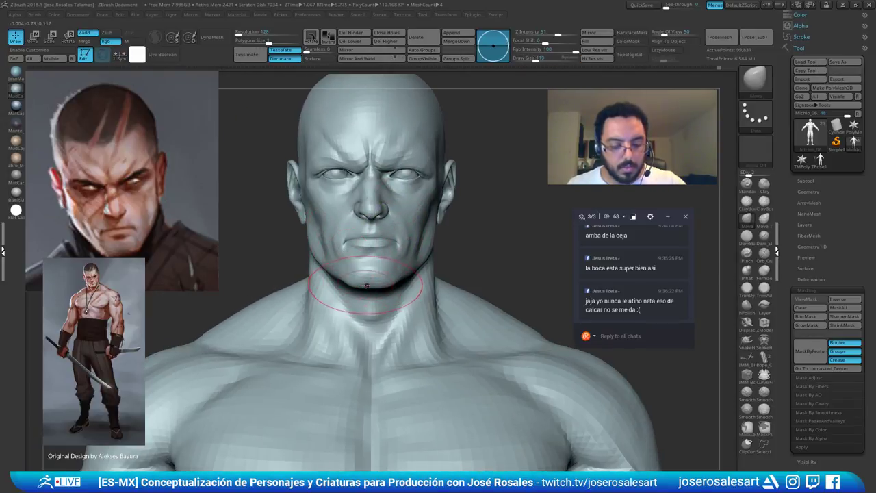
{"action": "left_click_drag", "start_coordinate": [348, 281], "coordinate": [345, 284]}
{"action": "right_click_drag", "start_coordinate": [356, 279], "coordinate": [307, 266]}
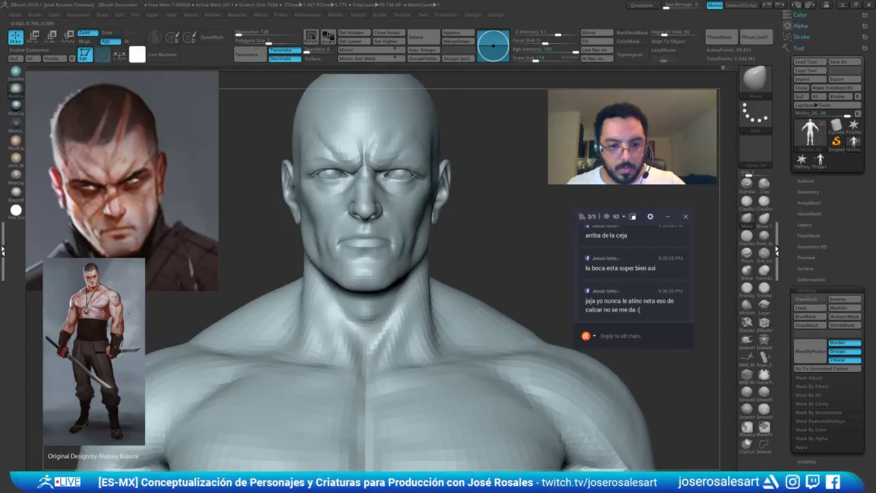
{"action": "key", "text": "s"}
{"action": "left_click_drag", "start_coordinate": [364, 249], "coordinate": [360, 249]}
{"action": "right_click_drag", "start_coordinate": [383, 233], "coordinate": [400, 253], "text": "alt"}
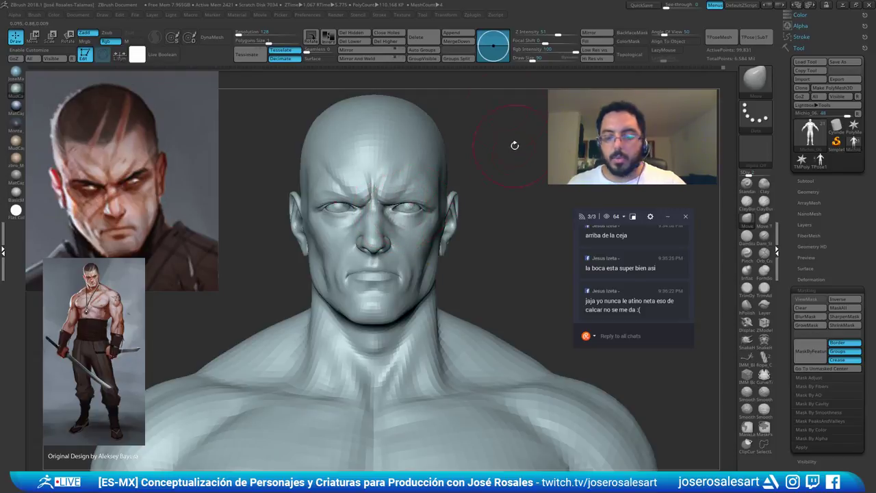
Measure the head with the transpose line, comparing the distance from eyes to crown with that from eyes to chin
{"action": "key", "text": "w"}
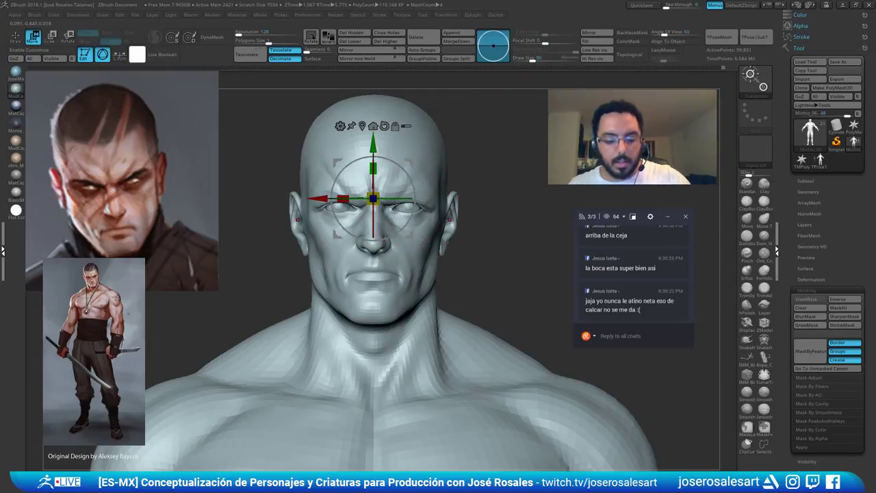
{"action": "key", "text": "y"}
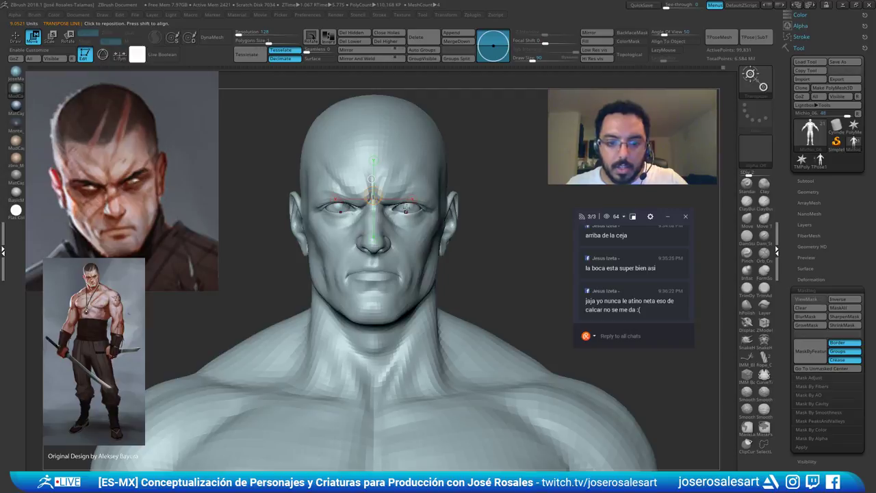
{"action": "mouse_move", "coordinate": [406, 208]}
{"action": "left_mouse_down"}
{"action": "mouse_move", "coordinate": [423, 184]}
{"action": "mouse_move", "coordinate": [414, 97]}
{"action": "left_mouse_up"}
{"action": "key", "text": "ctrl+z"}
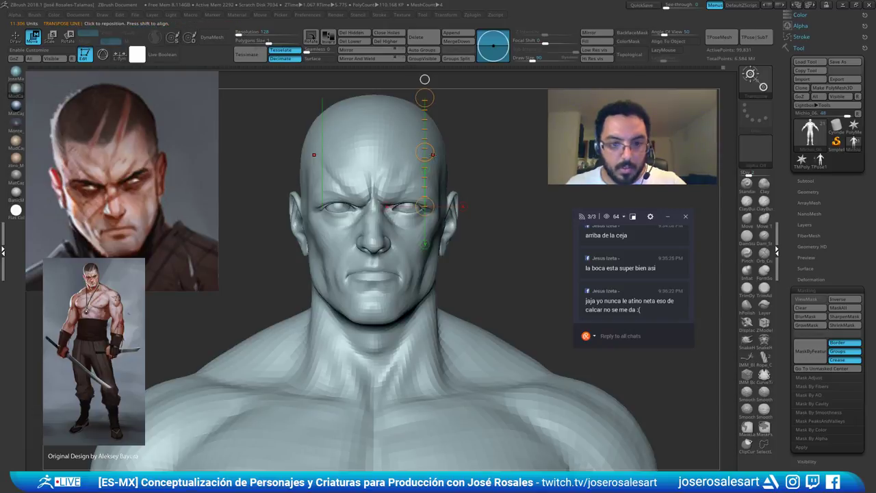
{"action": "left_click_drag", "start_coordinate": [432, 154], "coordinate": [380, 150]}
{"action": "left_click_drag", "start_coordinate": [379, 96], "coordinate": [379, 95]}
{"action": "left_click_drag", "start_coordinate": [380, 152], "coordinate": [379, 263]}
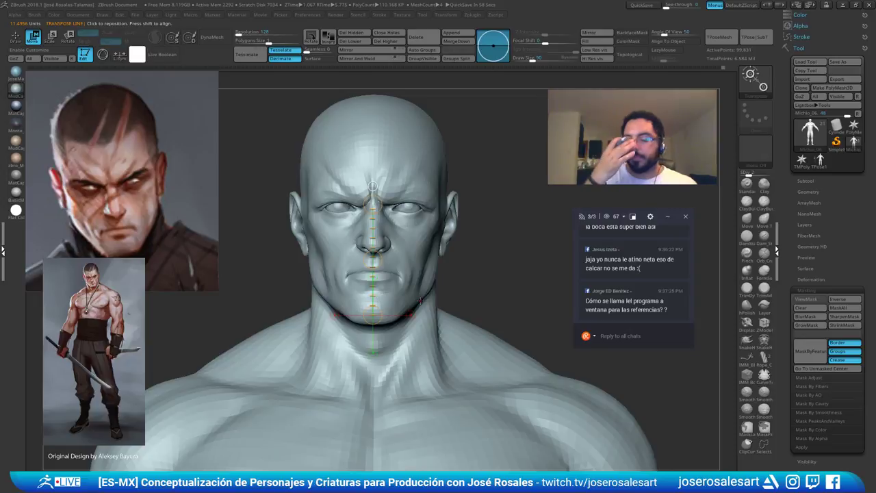
{"action": "key", "text": "q"}
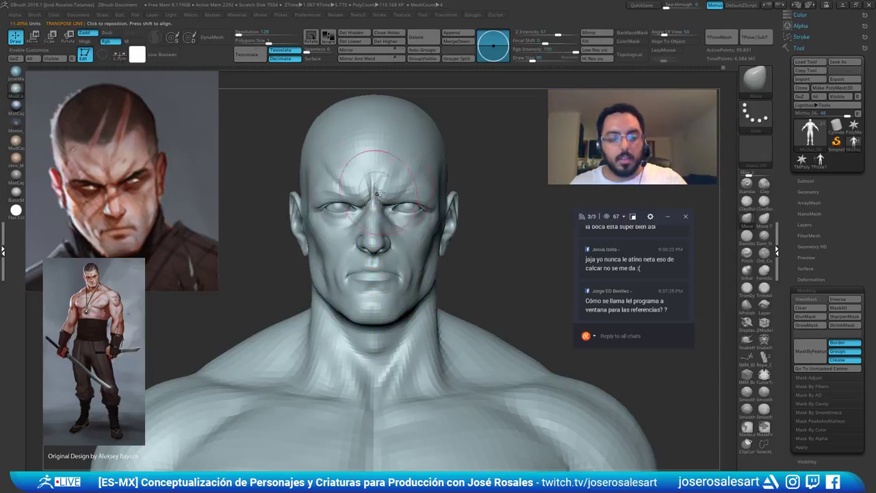
Check the skull and face in a slight three-quarter view and set the Move brush's draw size to 118
{"action": "mouse_move", "coordinate": [363, 163]}
{"action": "right_mouse_down"}
{"action": "mouse_move", "coordinate": [388, 225]}
{"action": "mouse_move", "coordinate": [461, 203]}
{"action": "mouse_move", "coordinate": [404, 210]}
{"action": "mouse_move", "coordinate": [395, 192]}
{"action": "mouse_move", "coordinate": [388, 218]}
{"action": "mouse_move", "coordinate": [377, 216]}
{"action": "right_mouse_up"}
{"action": "key", "text": "s"}
{"action": "left_click_drag", "start_coordinate": [439, 192], "coordinate": [436, 192]}
{"action": "right_click_drag", "start_coordinate": [436, 192], "coordinate": [438, 179], "text": "ctrl"}
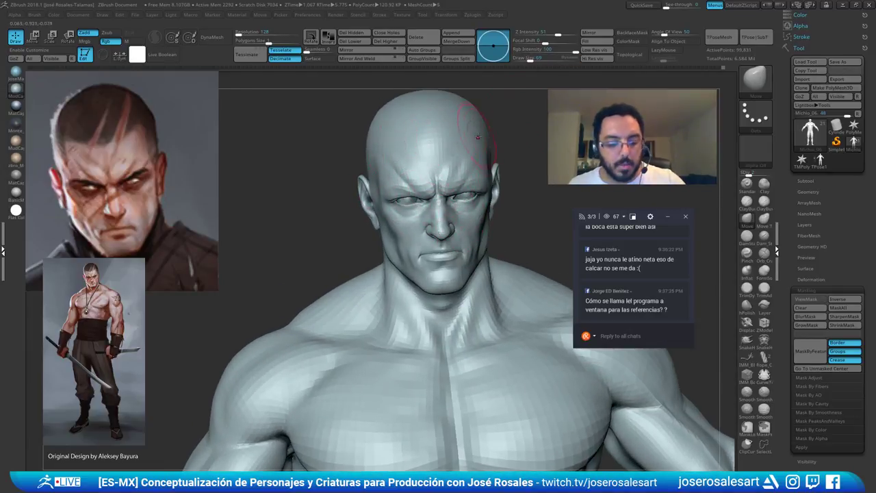
{"action": "key", "text": "s"}
{"action": "left_click_drag", "start_coordinate": [441, 233], "coordinate": [449, 233]}
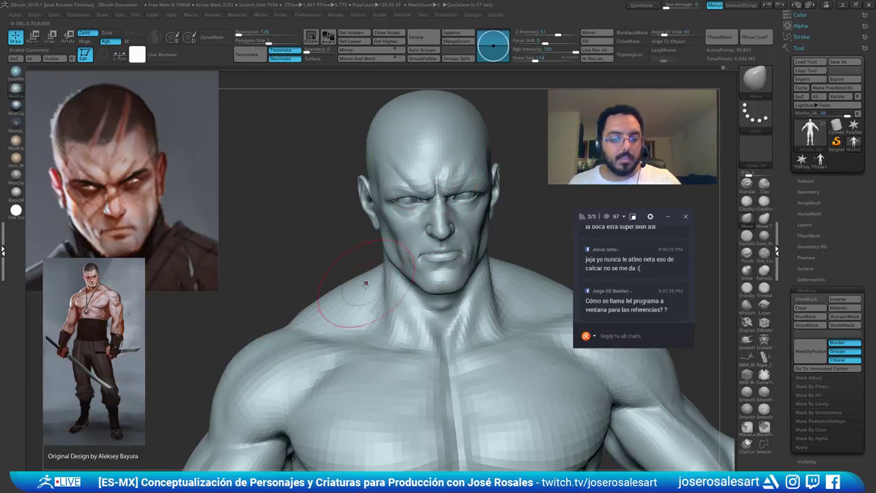
Inspect the head in profile and from the front, reducing the Move brush's draw size to suit the jaw
{"action": "mouse_move", "coordinate": [366, 284]}
{"action": "right_mouse_down"}
{"action": "mouse_move", "coordinate": [437, 271]}
{"action": "mouse_move", "coordinate": [455, 255]}
{"action": "mouse_move", "coordinate": [490, 280]}
{"action": "right_mouse_up"}
{"action": "right_click_drag", "start_coordinate": [490, 280], "coordinate": [458, 297], "text": "alt"}
{"action": "key", "text": "s"}
{"action": "left_click_drag", "start_coordinate": [458, 297], "coordinate": [455, 297]}
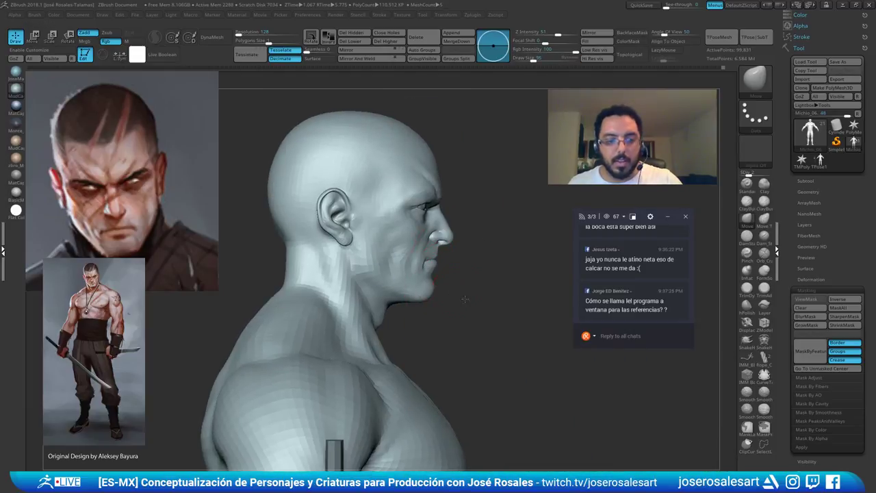
{"action": "right_click_drag", "start_coordinate": [455, 296], "coordinate": [475, 278], "text": "ctrl"}
{"action": "mouse_move", "coordinate": [448, 320]}
{"action": "right_mouse_down"}
{"action": "mouse_move", "coordinate": [388, 324]}
{"action": "mouse_move", "coordinate": [378, 307]}
{"action": "right_mouse_up"}
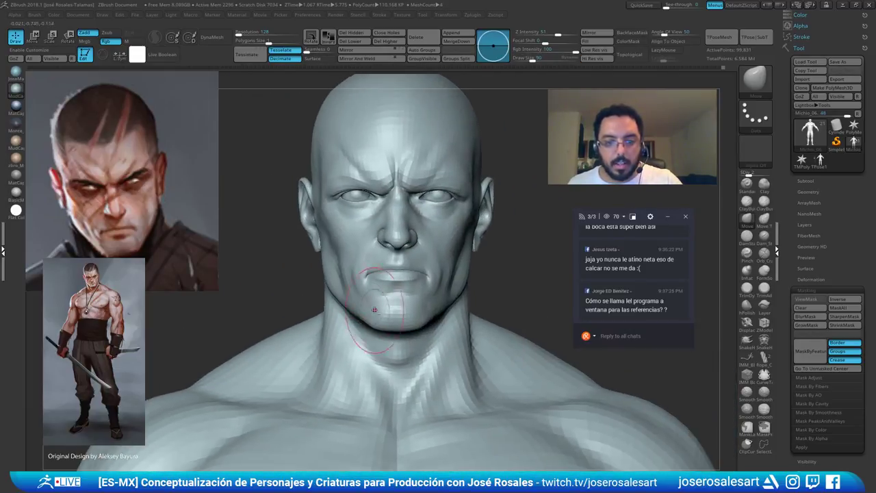
Smooth the jaw and neck transition and add clay beneath the jaw with the ClayBuildup brush at draw size 54
{"action": "key", "text": "s"}
{"action": "left_click_drag", "start_coordinate": [354, 302], "coordinate": [353, 302]}
{"action": "right_click_drag", "start_coordinate": [342, 298], "coordinate": [393, 291]}
{"action": "key", "text": "b"}
{"action": "key", "text": "c"}
{"action": "key", "text": "b"}
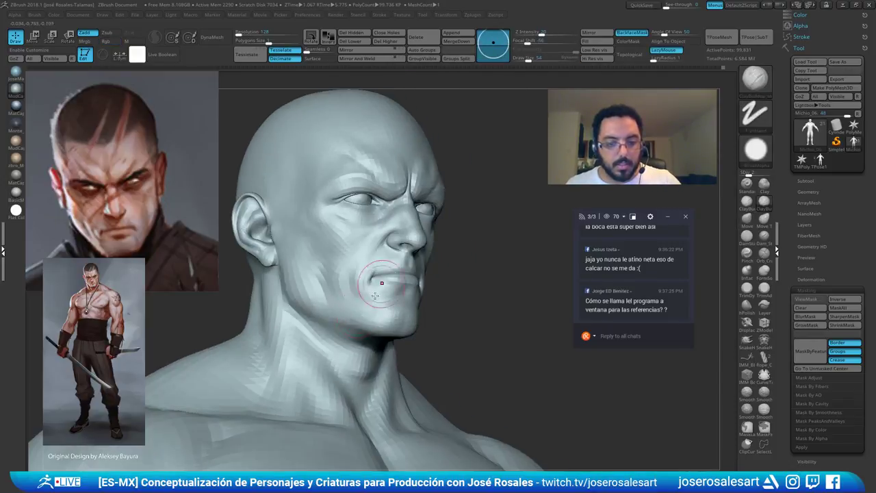
{"action": "right_click_drag", "start_coordinate": [349, 315], "coordinate": [277, 315]}
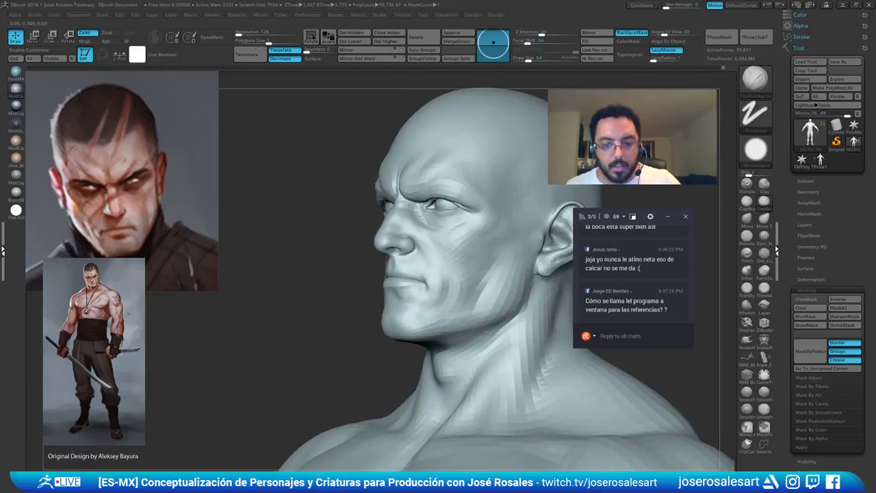
{"action": "left_click_drag", "start_coordinate": [479, 315], "coordinate": [425, 321], "text": "shift"}
{"action": "left_click_drag", "start_coordinate": [505, 324], "coordinate": [472, 337]}
{"action": "right_click_drag", "start_coordinate": [491, 305], "coordinate": [524, 302]}
{"action": "mouse_move", "coordinate": [524, 303]}
{"action": "right_mouse_down", "text": "ctrl"}
{"action": "mouse_move", "coordinate": [506, 264]}
{"action": "mouse_move", "coordinate": [483, 294]}
{"action": "mouse_move", "coordinate": [462, 291]}
{"action": "mouse_move", "coordinate": [499, 286]}
{"action": "right_mouse_up", "text": "ctrl"}
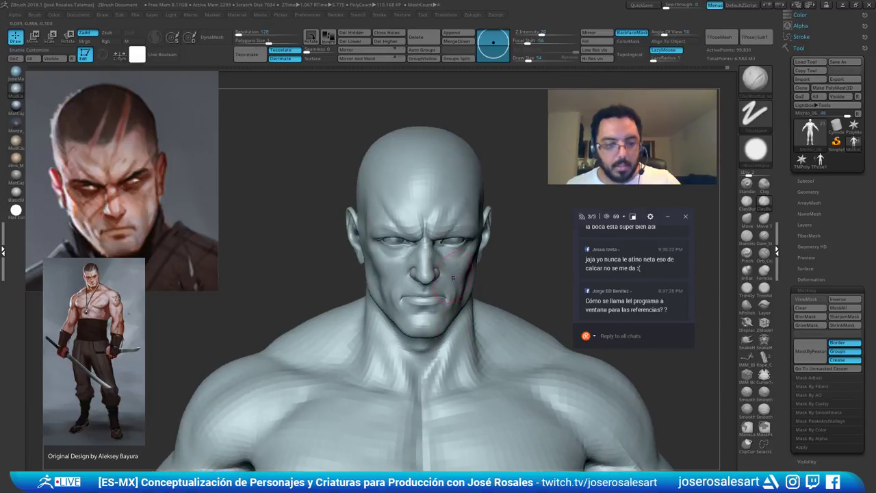
Reshape the sides of the face at the temple and jaw with a large Move Topological brush
{"action": "mouse_move", "coordinate": [436, 182]}
{"action": "right_mouse_down", "text": "shift"}
{"action": "mouse_move", "coordinate": [424, 228]}
{"action": "mouse_move", "coordinate": [400, 208]}
{"action": "right_mouse_up", "text": "shift"}
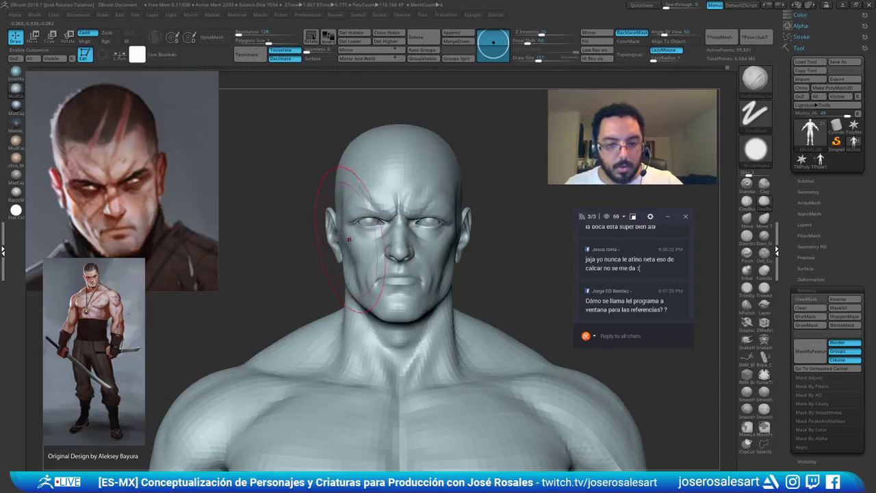
{"action": "left_click_drag", "start_coordinate": [345, 227], "coordinate": [335, 233]}
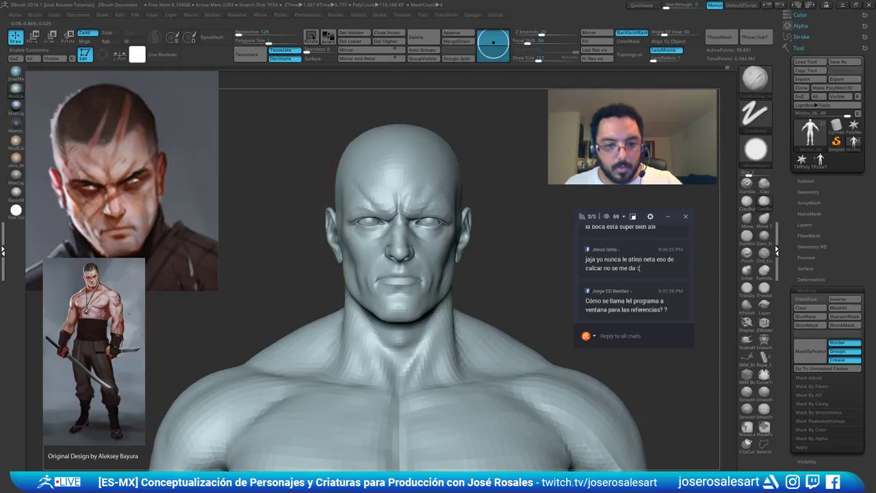
{"action": "key", "text": "b"}
{"action": "key", "text": "m"}
{"action": "key", "text": "t"}
{"action": "left_click_drag", "start_coordinate": [337, 217], "coordinate": [342, 215]}
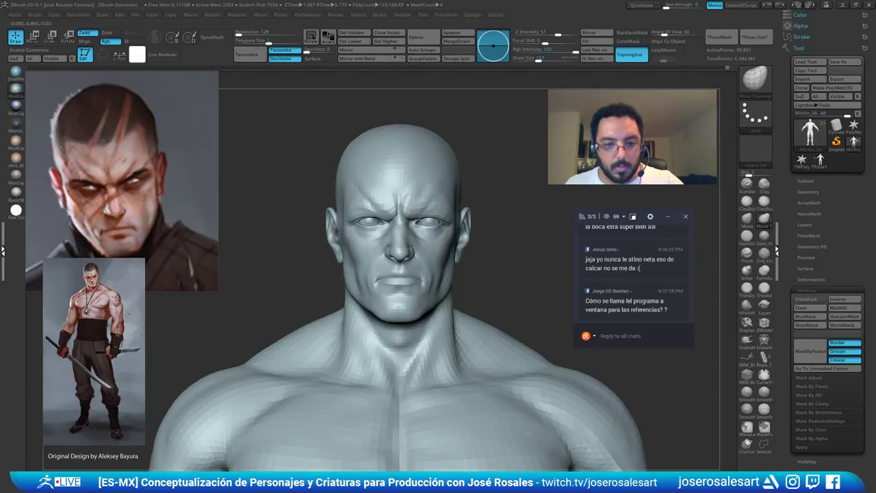
{"action": "left_click_drag", "start_coordinate": [348, 288], "coordinate": [354, 287]}
Reduce the Move Topological brush's draw size to 90 and check the jaw and chin from the front
{"action": "right_click_drag", "start_coordinate": [356, 284], "coordinate": [359, 292]}
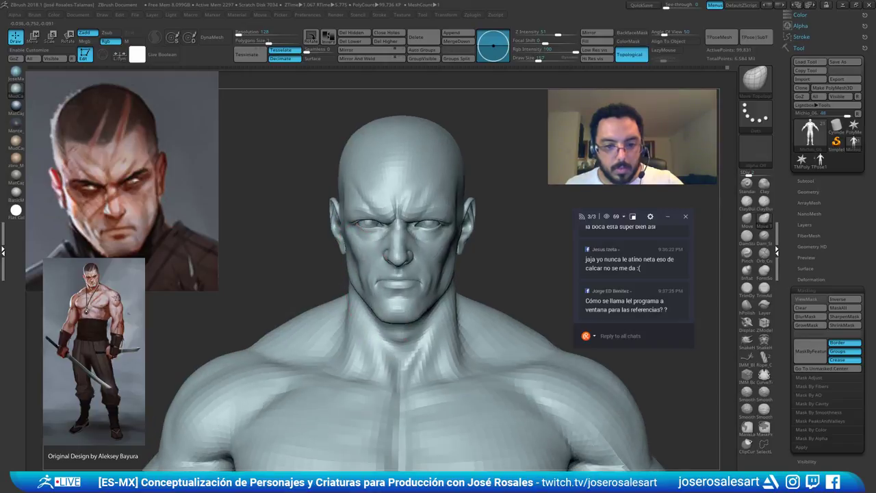
{"action": "key", "text": "["}
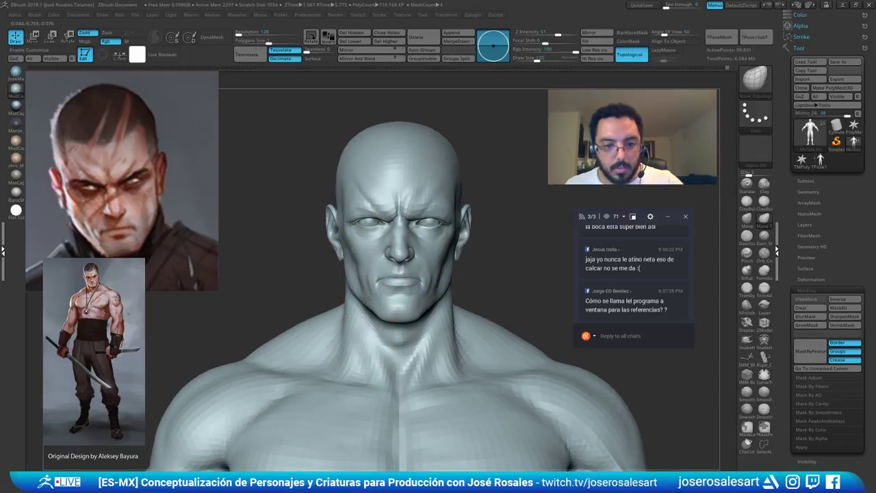
{"action": "key", "text": "["}
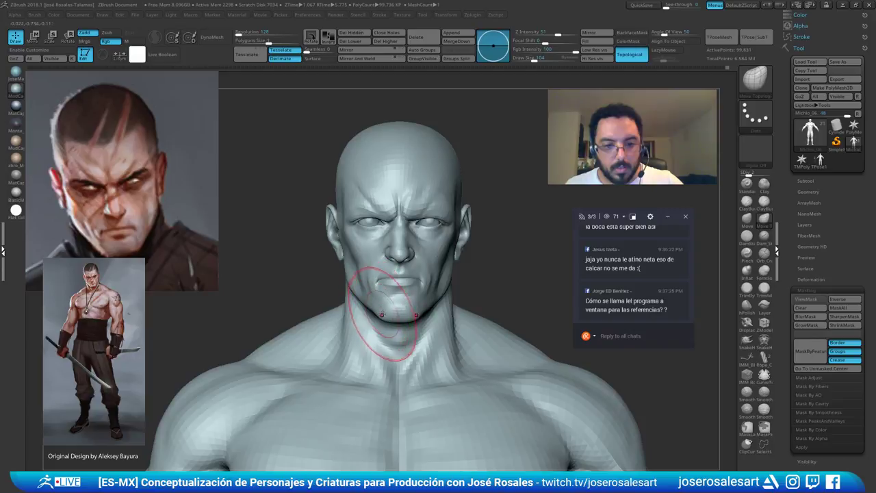
{"action": "key", "text": "["}
{"action": "mouse_move", "coordinate": [375, 308]}
{"action": "right_mouse_down"}
{"action": "mouse_move", "coordinate": [375, 316]}
{"action": "mouse_move", "coordinate": [355, 321]}
{"action": "right_mouse_up"}
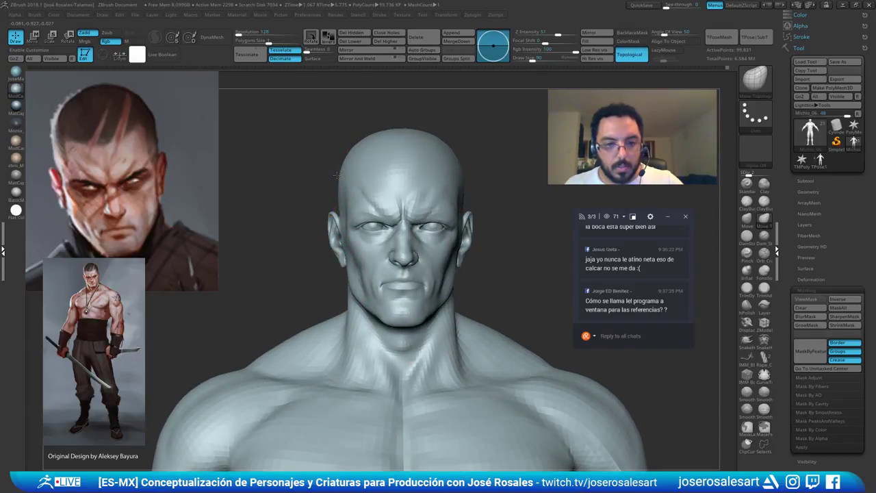
{"action": "mouse_move", "coordinate": [337, 175]}
{"action": "right_mouse_down", "text": "shift"}
{"action": "mouse_move", "coordinate": [379, 192]}
{"action": "mouse_move", "coordinate": [369, 193]}
{"action": "mouse_move", "coordinate": [372, 167]}
{"action": "mouse_move", "coordinate": [342, 235]}
{"action": "mouse_move", "coordinate": [357, 250]}
{"action": "right_mouse_up", "text": "shift"}
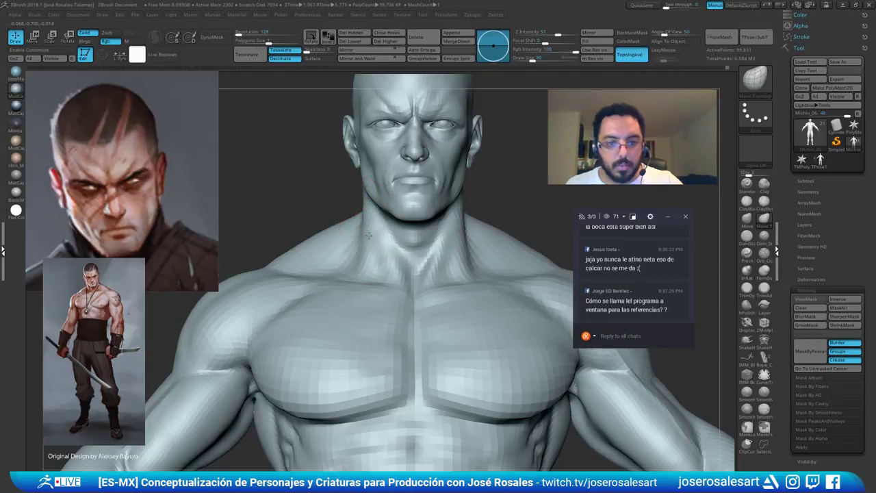
Build up the side of the neck below the ear with the ClayBuildup brush at draw size 90
{"action": "mouse_move", "coordinate": [365, 216]}
{"action": "right_mouse_down"}
{"action": "mouse_move", "coordinate": [461, 214]}
{"action": "mouse_move", "coordinate": [384, 229]}
{"action": "mouse_move", "coordinate": [349, 218]}
{"action": "right_mouse_up"}
{"action": "key", "text": "b"}
{"action": "key", "text": "c"}
{"action": "key", "text": "b"}
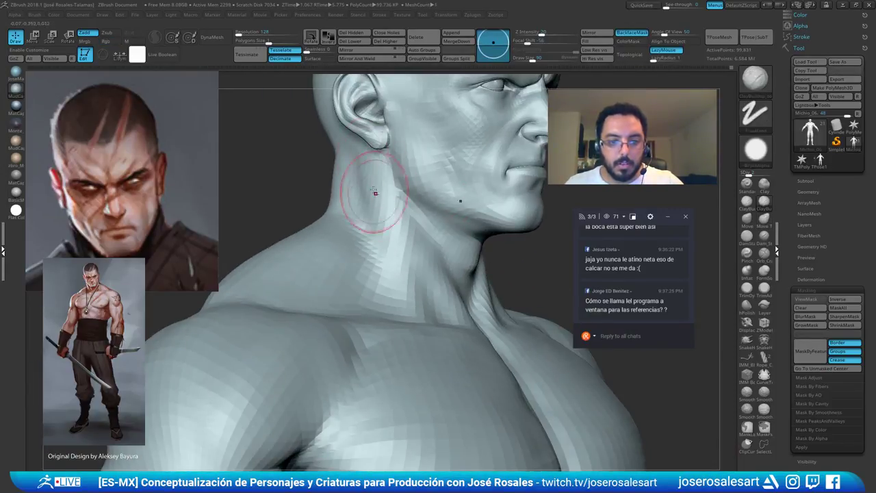
{"action": "mouse_move", "coordinate": [382, 180]}
{"action": "right_mouse_down", "text": "ctrl"}
{"action": "mouse_move", "coordinate": [385, 212]}
{"action": "mouse_move", "coordinate": [384, 193]}
{"action": "right_mouse_up", "text": "ctrl"}
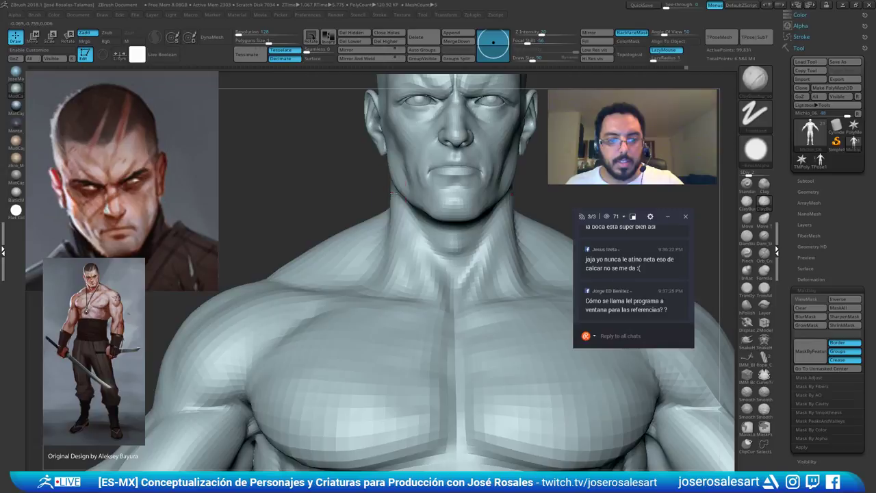
Adjust the neck outline just below the jaw corner with the Move brush at draw size 90
{"action": "key", "text": "b"}
{"action": "key", "text": "m"}
{"action": "key", "text": "v"}
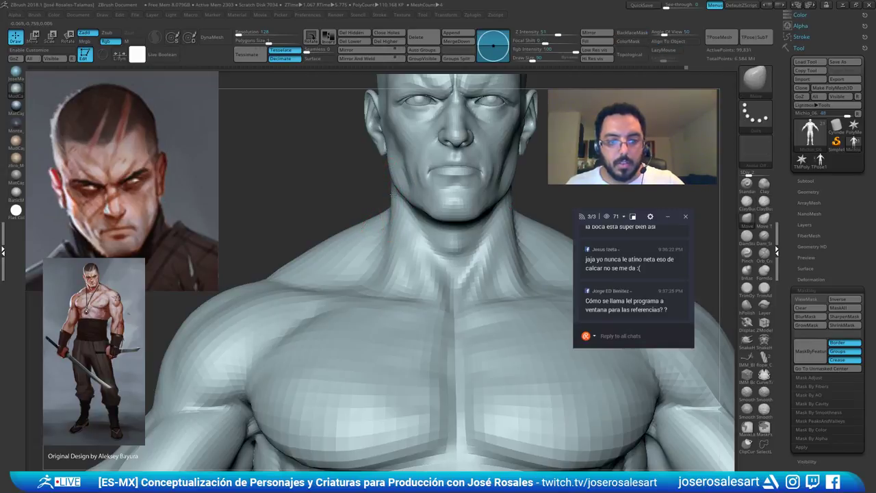
{"action": "mouse_move", "coordinate": [394, 197]}
{"action": "right_mouse_down", "text": "ctrl"}
{"action": "mouse_move", "coordinate": [404, 221]}
{"action": "mouse_move", "coordinate": [385, 249]}
{"action": "mouse_move", "coordinate": [381, 201]}
{"action": "mouse_move", "coordinate": [326, 235]}
{"action": "mouse_move", "coordinate": [309, 235]}
{"action": "right_mouse_up", "text": "ctrl"}
Refine the neck and jaw with the ClayBuildup brush and smooth the surface from several angles
{"action": "key", "text": "b"}
{"action": "key", "text": "c"}
{"action": "key", "text": "b"}
{"action": "right_click_drag", "start_coordinate": [424, 220], "coordinate": [456, 199]}
{"action": "mouse_move", "coordinate": [455, 199]}
{"action": "right_mouse_down", "text": "ctrl"}
{"action": "mouse_move", "coordinate": [436, 215]}
{"action": "mouse_move", "coordinate": [472, 193]}
{"action": "mouse_move", "coordinate": [470, 204]}
{"action": "mouse_move", "coordinate": [447, 198]}
{"action": "right_mouse_up", "text": "ctrl"}
{"action": "left_click_drag", "start_coordinate": [444, 204], "coordinate": [442, 228], "text": "shift"}
{"action": "right_click_drag", "start_coordinate": [442, 232], "coordinate": [466, 229]}
{"action": "mouse_move", "coordinate": [466, 229]}
{"action": "right_mouse_down", "text": "ctrl"}
{"action": "mouse_move", "coordinate": [467, 241]}
{"action": "mouse_move", "coordinate": [463, 222]}
{"action": "right_mouse_up", "text": "ctrl"}
{"action": "right_click_drag", "start_coordinate": [442, 174], "coordinate": [425, 159]}
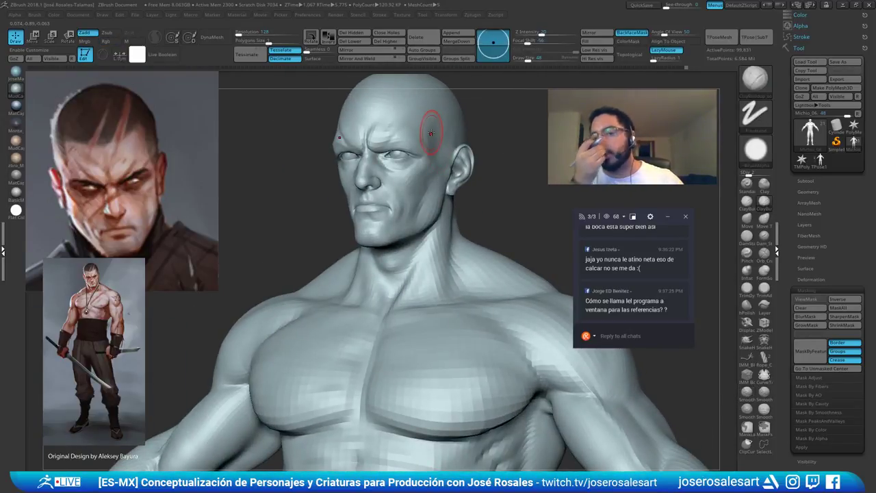
Adjust the cheek and jaw contour in three-quarter view with the Move brush
{"action": "mouse_move", "coordinate": [403, 215]}
{"action": "right_mouse_down", "text": "ctrl"}
{"action": "mouse_move", "coordinate": [401, 236]}
{"action": "mouse_move", "coordinate": [372, 206]}
{"action": "mouse_move", "coordinate": [417, 205]}
{"action": "mouse_move", "coordinate": [393, 206]}
{"action": "right_mouse_up", "text": "ctrl"}
{"action": "key", "text": "b"}
{"action": "key", "text": "m"}
{"action": "key", "text": "v"}
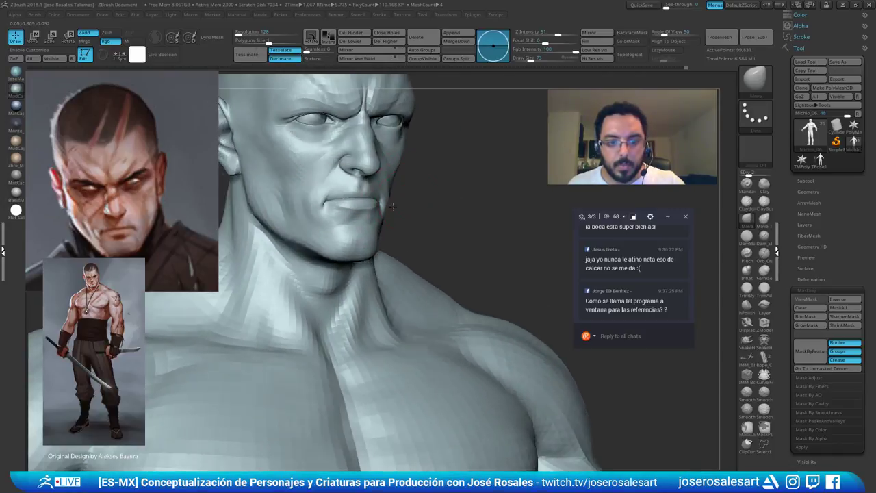
{"action": "left_click_drag", "start_coordinate": [393, 207], "coordinate": [404, 183]}
{"action": "left_click_drag", "start_coordinate": [291, 205], "coordinate": [299, 217]}
{"action": "mouse_move", "coordinate": [351, 224]}
{"action": "right_mouse_down"}
{"action": "mouse_move", "coordinate": [312, 207]}
{"action": "mouse_move", "coordinate": [305, 213]}
{"action": "right_mouse_up"}
Refine the lower face with the ClayBuildup brush at subdivision level 3, reducing the draw size to 51
{"action": "key", "text": "b"}
{"action": "key", "text": "c"}
{"action": "key", "text": "b"}
{"action": "right_click_drag", "start_coordinate": [404, 204], "coordinate": [384, 204]}
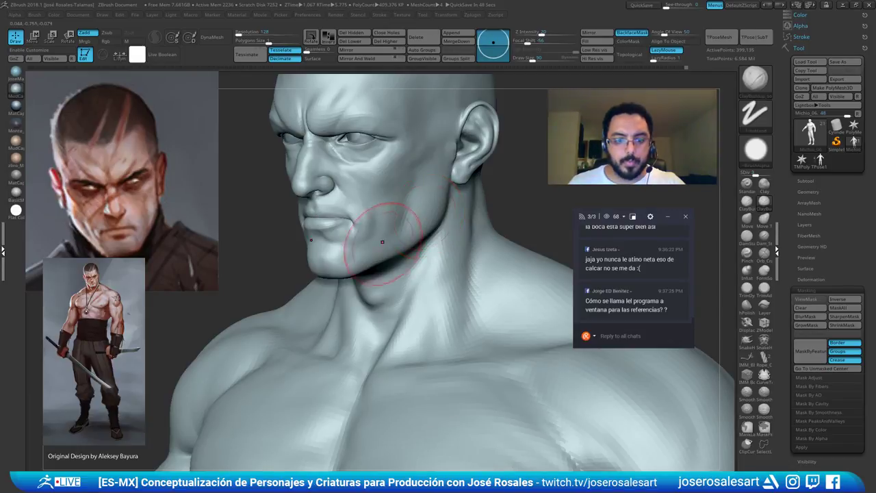
{"action": "mouse_move", "coordinate": [385, 242]}
{"action": "right_mouse_down"}
{"action": "mouse_move", "coordinate": [409, 240]}
{"action": "mouse_move", "coordinate": [363, 212]}
{"action": "mouse_move", "coordinate": [358, 218]}
{"action": "mouse_move", "coordinate": [371, 237]}
{"action": "mouse_move", "coordinate": [358, 225]}
{"action": "right_mouse_up"}
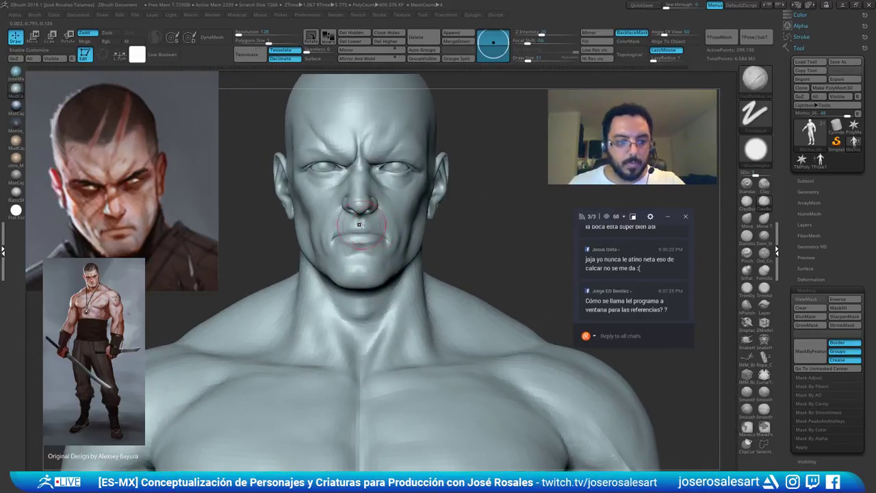
Drop to subdivision level 1 and mask the whole head and body except the nose
{"action": "key", "text": "shift"}
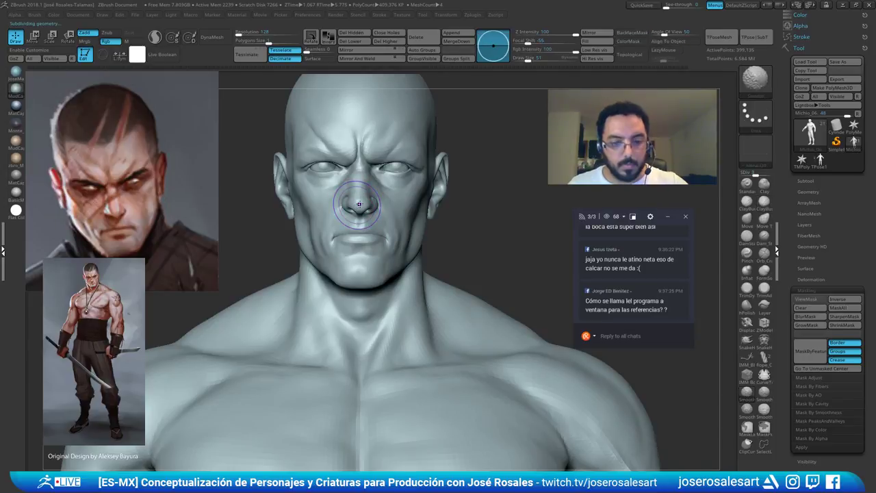
{"action": "key", "text": "shift+d"}
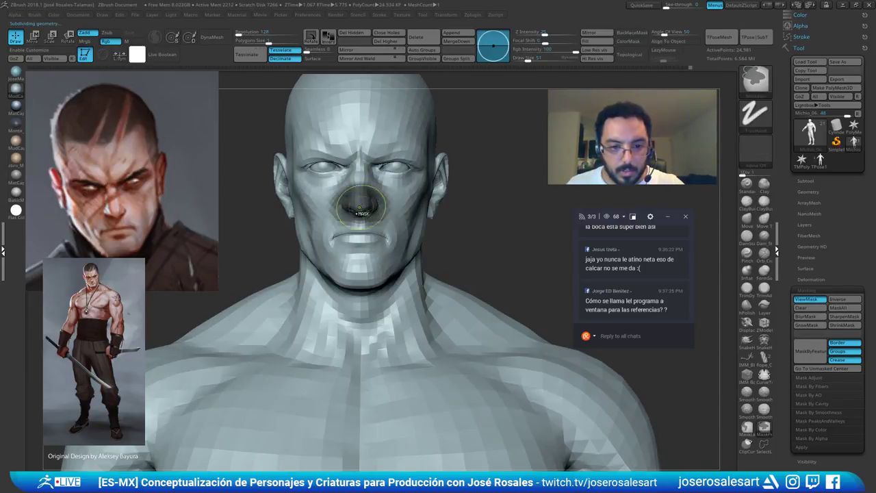
{"action": "left_click", "coordinate": [493, 195], "text": "ctrl"}
Reposition the transform gizmo on the unmasked nose and move the nose slightly
{"action": "key", "text": "w"}
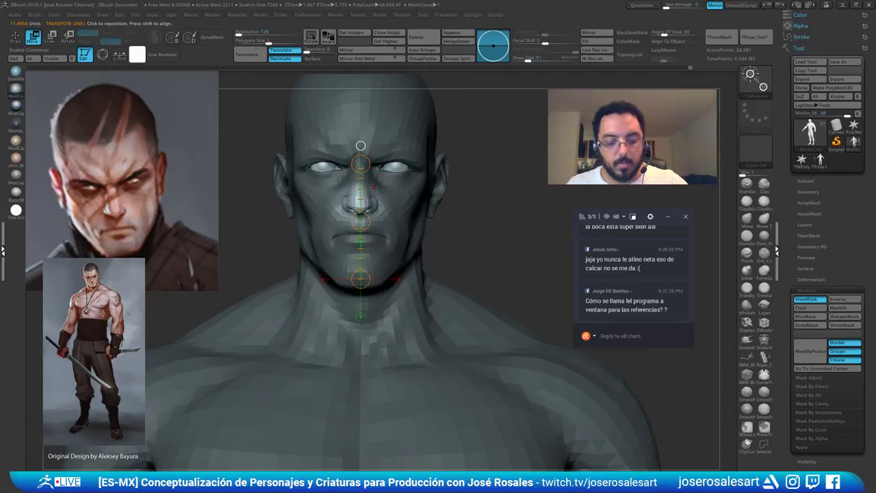
{"action": "key", "text": "y"}
{"action": "left_click_drag", "start_coordinate": [450, 201], "coordinate": [457, 219], "text": "alt"}
{"action": "left_click", "coordinate": [412, 99], "text": "alt"}
{"action": "left_click_drag", "start_coordinate": [364, 276], "coordinate": [365, 276]}
{"action": "key", "text": "q"}
Clear the mask to check the nose at subdivision level 2, and restore the mask back at level 1
{"action": "mouse_move", "coordinate": [426, 205]}
{"action": "right_mouse_down", "text": "alt"}
{"action": "mouse_move", "coordinate": [409, 204]}
{"action": "mouse_move", "coordinate": [482, 229]}
{"action": "right_mouse_up", "text": "alt"}
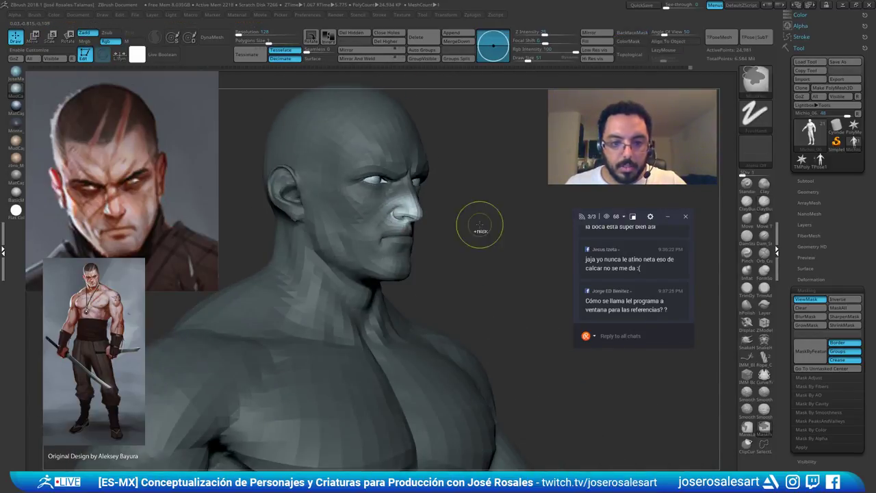
{"action": "left_click_drag", "start_coordinate": [481, 229], "coordinate": [494, 237], "text": "ctrl"}
{"action": "right_click_drag", "start_coordinate": [495, 237], "coordinate": [502, 177]}
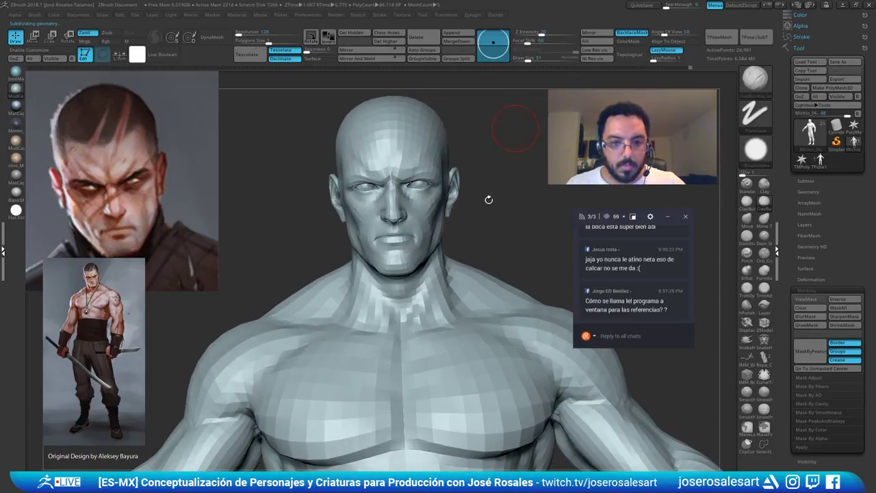
{"action": "key", "text": "d"}
{"action": "right_click", "coordinate": [426, 244]}
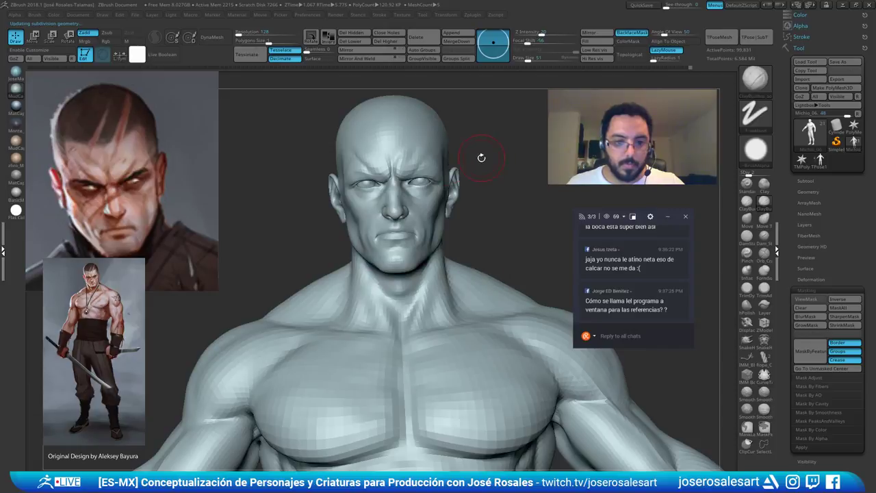
{"action": "right_click_drag", "start_coordinate": [482, 157], "coordinate": [518, 155]}
{"action": "key", "text": "shift+d"}
{"action": "key", "text": "ctrl+z"}
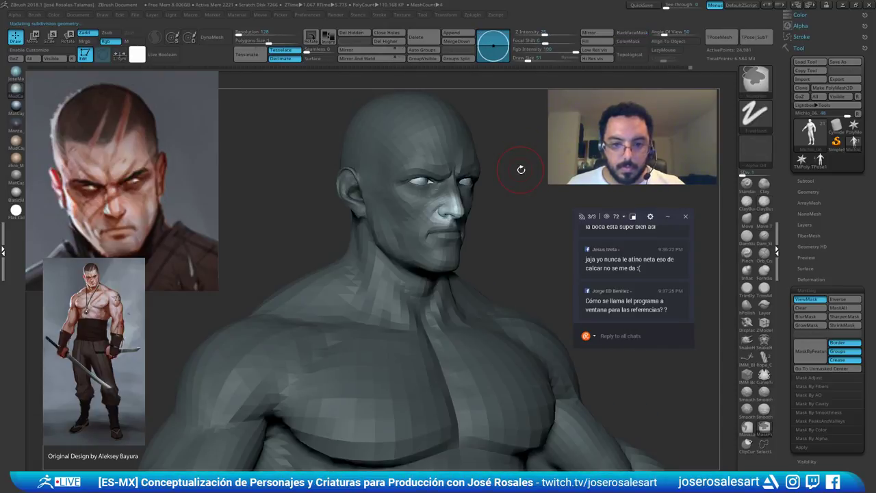
Move the unmasked nose slightly down along Y with the gizmo and clear the mask
{"action": "key", "text": "w"}
{"action": "right_click_drag", "start_coordinate": [497, 209], "coordinate": [476, 240], "text": "ctrl"}
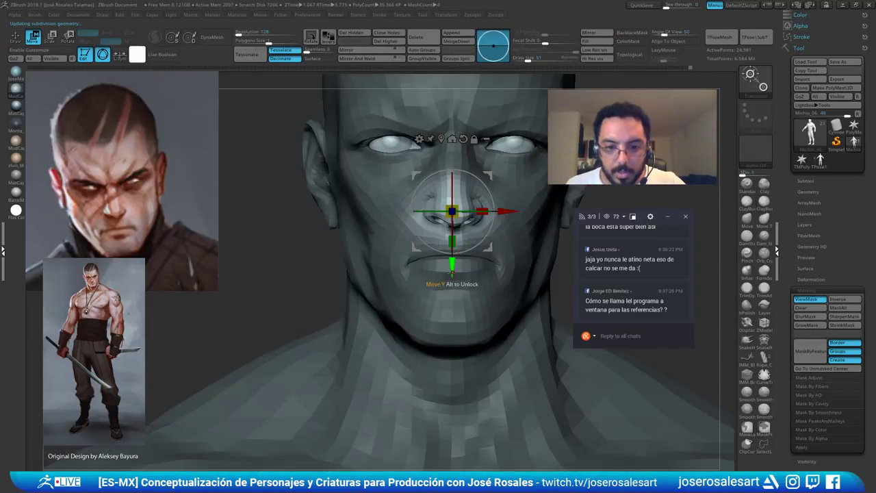
{"action": "left_click_drag", "start_coordinate": [452, 271], "coordinate": [452, 274]}
{"action": "key", "text": "q"}
{"action": "right_click_drag", "start_coordinate": [392, 322], "coordinate": [378, 286], "text": "ctrl"}
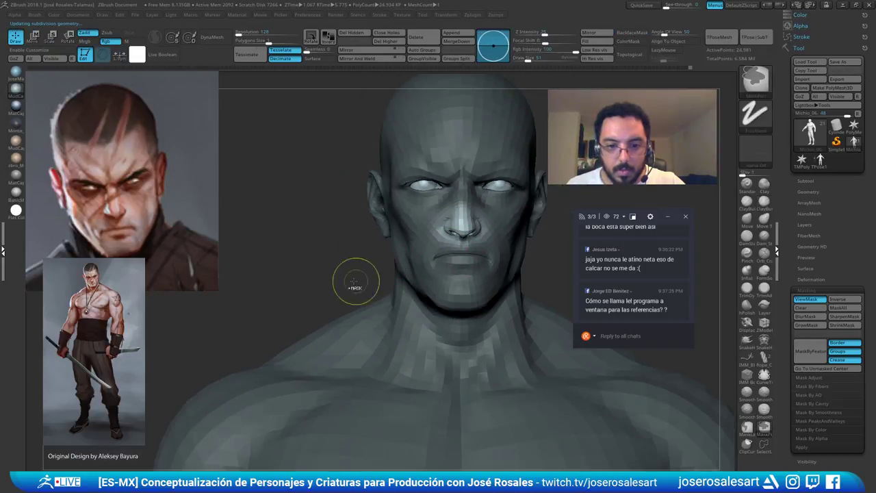
{"action": "left_click_drag", "start_coordinate": [378, 285], "coordinate": [366, 308], "text": "ctrl"}
{"action": "mouse_move", "coordinate": [368, 327]}
{"action": "right_mouse_down", "text": "ctrl"}
{"action": "mouse_move", "coordinate": [346, 283]}
{"action": "mouse_move", "coordinate": [363, 218]}
{"action": "right_mouse_up", "text": "ctrl"}
{"action": "key", "text": "ctrl+h"}
{"action": "left_click", "coordinate": [320, 252], "text": "ctrl"}
{"action": "key", "text": "ctrl+h"}
Reshape the brow and forehead at subdivision level 1 with the Move brush, using draw sizes 104 and 81
{"action": "mouse_move", "coordinate": [474, 236]}
{"action": "right_mouse_down"}
{"action": "mouse_move", "coordinate": [512, 238]}
{"action": "mouse_move", "coordinate": [487, 246]}
{"action": "mouse_move", "coordinate": [494, 215]}
{"action": "mouse_move", "coordinate": [446, 221]}
{"action": "mouse_move", "coordinate": [458, 220]}
{"action": "mouse_move", "coordinate": [456, 238]}
{"action": "right_mouse_up"}
{"action": "key", "text": "b"}
{"action": "key", "text": "m"}
{"action": "key", "text": "v"}
{"action": "mouse_move", "coordinate": [363, 176]}
{"action": "right_mouse_down", "text": "alt"}
{"action": "mouse_move", "coordinate": [373, 177]}
{"action": "mouse_move", "coordinate": [367, 209]}
{"action": "right_mouse_up", "text": "alt"}
{"action": "right_click_drag", "start_coordinate": [330, 183], "coordinate": [332, 176]}
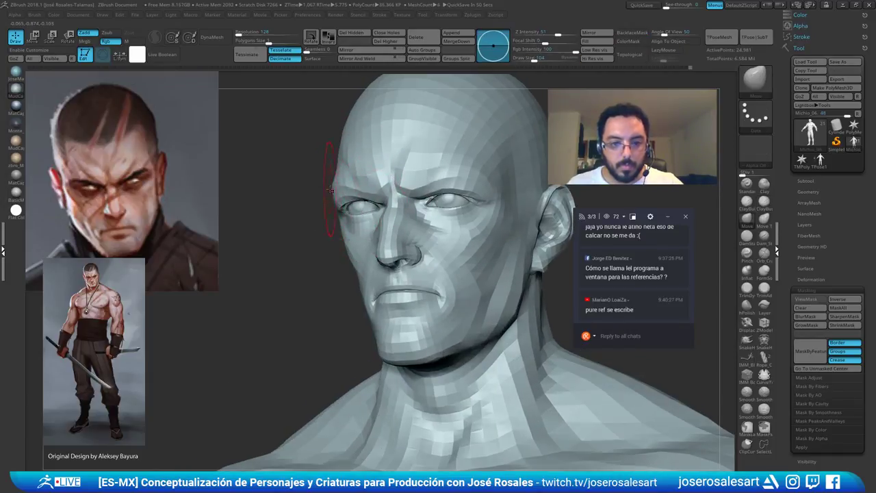
{"action": "mouse_move", "coordinate": [404, 184]}
{"action": "right_mouse_down"}
{"action": "mouse_move", "coordinate": [453, 179]}
{"action": "mouse_move", "coordinate": [440, 179]}
{"action": "right_mouse_up"}
{"action": "left_click_drag", "start_coordinate": [387, 196], "coordinate": [383, 199]}
{"action": "mouse_move", "coordinate": [329, 187]}
{"action": "right_mouse_down"}
{"action": "mouse_move", "coordinate": [313, 189]}
{"action": "mouse_move", "coordinate": [342, 174]}
{"action": "mouse_move", "coordinate": [342, 163]}
{"action": "right_mouse_up"}
{"action": "mouse_move", "coordinate": [404, 184]}
{"action": "right_mouse_down", "text": "ctrl"}
{"action": "mouse_move", "coordinate": [411, 171]}
{"action": "mouse_move", "coordinate": [432, 167]}
{"action": "right_mouse_up", "text": "ctrl"}
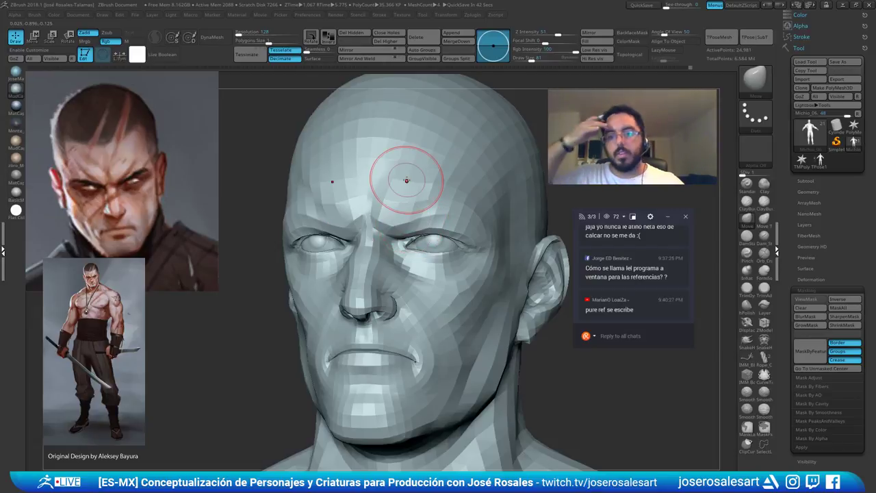
{"action": "right_click_drag", "start_coordinate": [433, 147], "coordinate": [439, 177]}
{"action": "mouse_move", "coordinate": [295, 214]}
{"action": "right_mouse_down"}
{"action": "mouse_move", "coordinate": [342, 198]}
{"action": "mouse_move", "coordinate": [350, 180]}
{"action": "mouse_move", "coordinate": [392, 165]}
{"action": "right_mouse_up"}
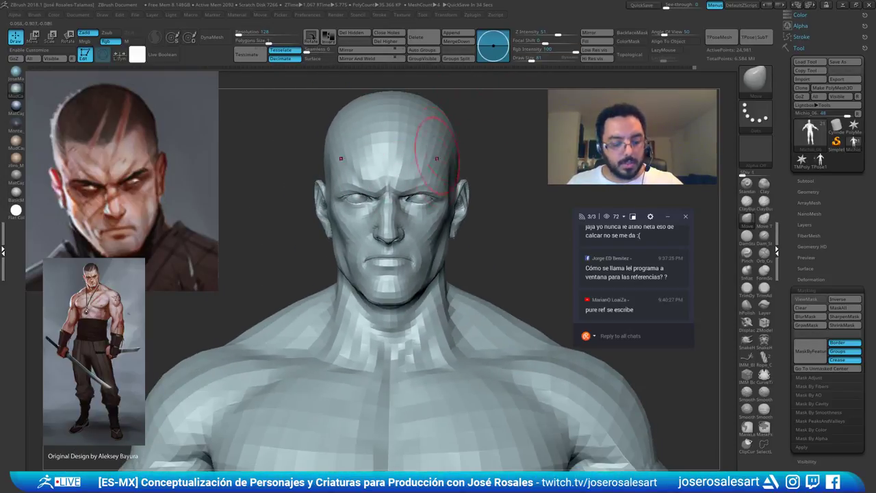
Raise the model to subdivision level 4, set the Move brush's draw size to 69, and compare the face with the portrait
{"action": "key", "text": "d"}
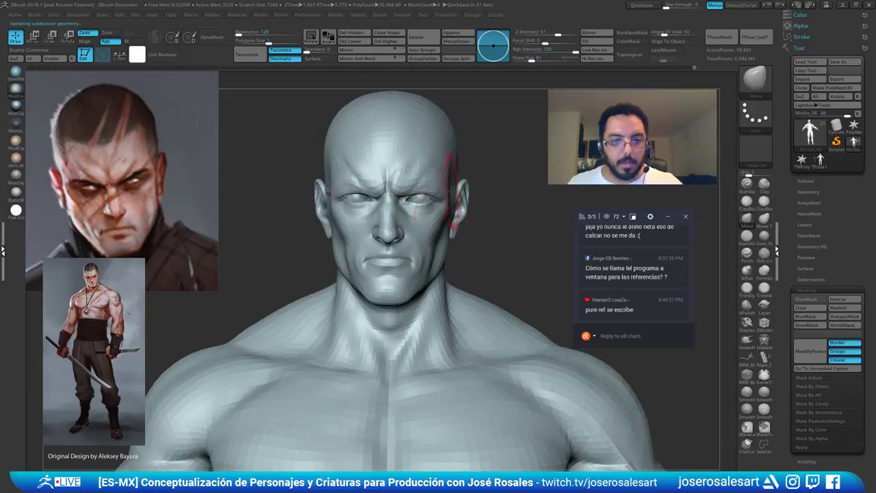
{"action": "right_click_drag", "start_coordinate": [452, 172], "coordinate": [480, 132], "text": "ctrl"}
{"action": "mouse_move", "coordinate": [356, 195]}
{"action": "right_mouse_down"}
{"action": "mouse_move", "coordinate": [439, 213]}
{"action": "mouse_move", "coordinate": [366, 213]}
{"action": "mouse_move", "coordinate": [453, 184]}
{"action": "mouse_move", "coordinate": [442, 193]}
{"action": "mouse_move", "coordinate": [518, 219]}
{"action": "mouse_move", "coordinate": [488, 223]}
{"action": "mouse_move", "coordinate": [509, 233]}
{"action": "right_mouse_up"}
{"action": "key", "text": "s"}
{"action": "left_click_drag", "start_coordinate": [533, 241], "coordinate": [531, 241]}
{"action": "mouse_move", "coordinate": [531, 237]}
{"action": "right_mouse_down", "text": "alt"}
{"action": "mouse_move", "coordinate": [463, 233]}
{"action": "mouse_move", "coordinate": [523, 178]}
{"action": "right_mouse_up", "text": "alt"}
{"action": "key", "text": "d"}
{"action": "key", "text": "d"}
{"action": "key", "text": "d"}
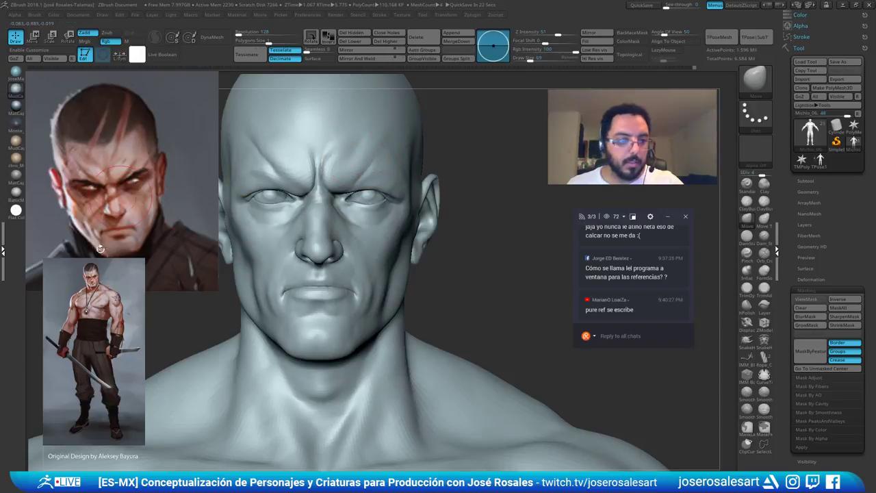
Switch to the ClayBuildup brush for the area under the mouth and lower the model to subdivision level 3
{"action": "mouse_move", "coordinate": [280, 261]}
{"action": "right_mouse_down", "text": "alt"}
{"action": "mouse_move", "coordinate": [359, 250]}
{"action": "mouse_move", "coordinate": [287, 266]}
{"action": "mouse_move", "coordinate": [314, 267]}
{"action": "mouse_move", "coordinate": [352, 294]}
{"action": "mouse_move", "coordinate": [380, 252]}
{"action": "mouse_move", "coordinate": [358, 233]}
{"action": "mouse_move", "coordinate": [356, 198]}
{"action": "mouse_move", "coordinate": [345, 191]}
{"action": "mouse_move", "coordinate": [337, 298]}
{"action": "mouse_move", "coordinate": [376, 305]}
{"action": "mouse_move", "coordinate": [386, 239]}
{"action": "mouse_move", "coordinate": [369, 229]}
{"action": "right_mouse_up", "text": "alt"}
{"action": "key", "text": "b"}
{"action": "key", "text": "c"}
{"action": "key", "text": "b"}
{"action": "key", "text": "s"}
{"action": "left_click_drag", "start_coordinate": [381, 284], "coordinate": [377, 283]}
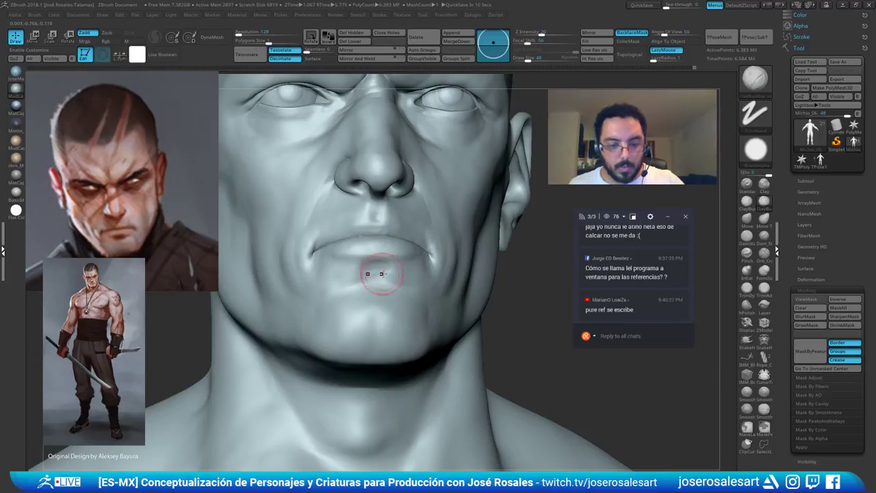
{"action": "key", "text": "shift+d"}
{"action": "key", "text": "shift+d"}
Build up the form below the lower lip with ClayBuildup and smooth the strokes into the chin
{"action": "right_click_drag", "start_coordinate": [404, 278], "coordinate": [377, 273]}
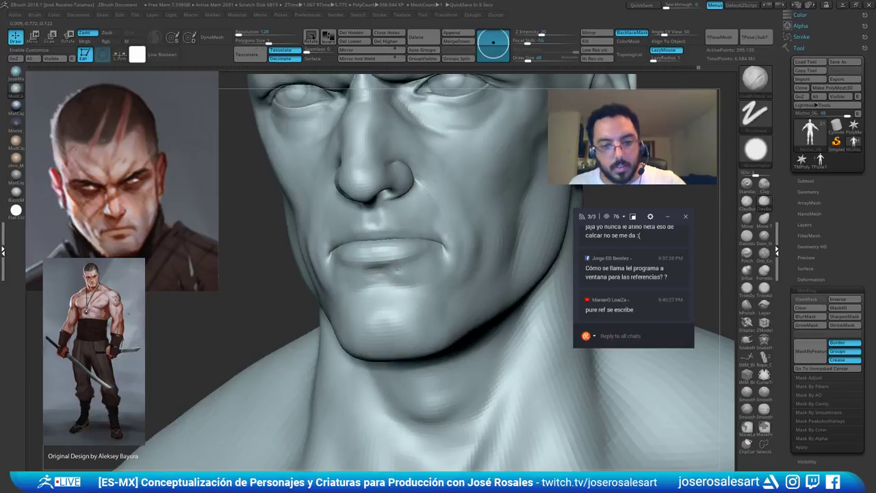
{"action": "right_click_drag", "start_coordinate": [367, 277], "coordinate": [374, 269]}
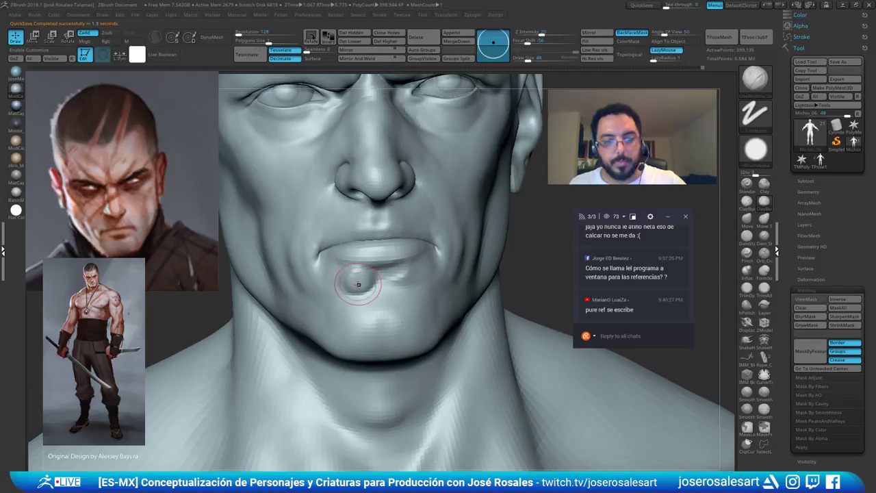
{"action": "left_click_drag", "start_coordinate": [358, 285], "coordinate": [375, 277]}
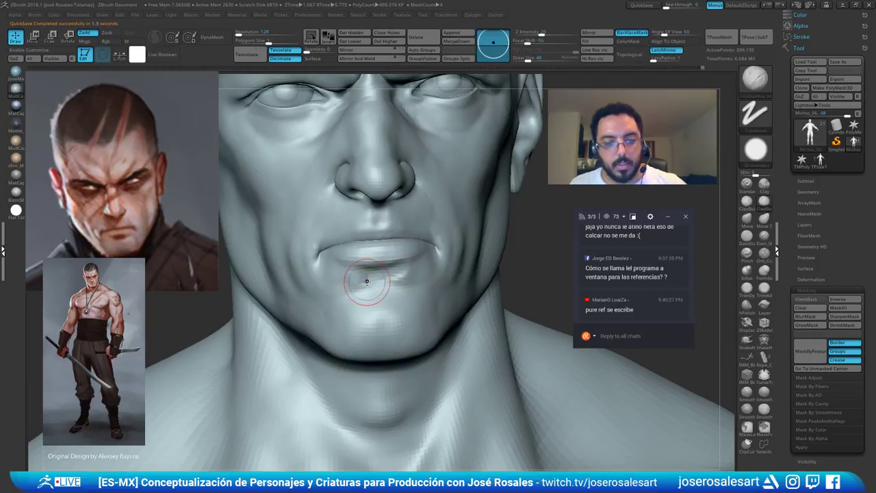
{"action": "key", "text": "["}
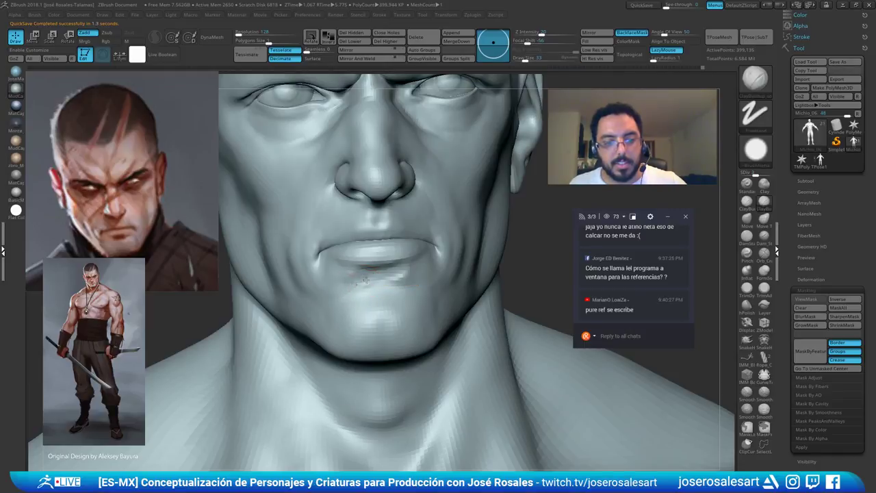
{"action": "left_click_drag", "start_coordinate": [351, 277], "coordinate": [398, 277], "text": "shift"}
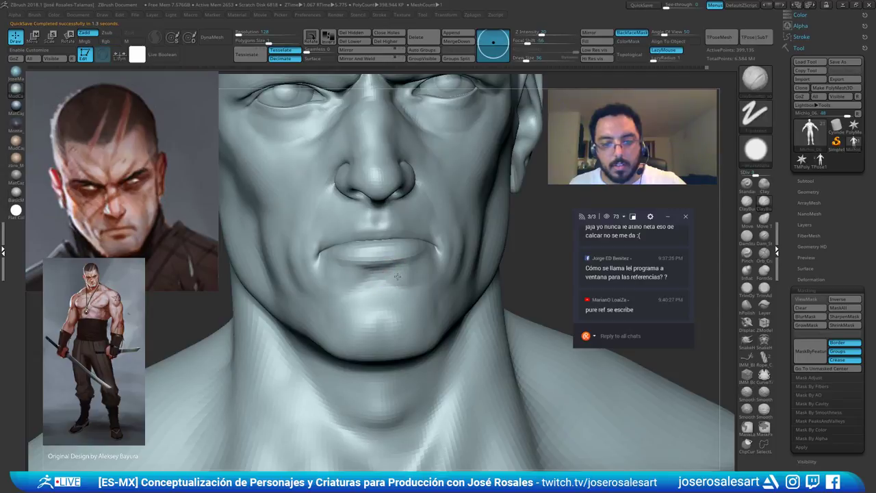
Set the brush's draw size to 62 and soften the nostril wings on both sides of the nose
{"action": "right_click_drag", "start_coordinate": [424, 281], "coordinate": [449, 244], "text": "ctrl"}
{"action": "mouse_move", "coordinate": [436, 191]}
{"action": "right_mouse_down"}
{"action": "mouse_move", "coordinate": [446, 198]}
{"action": "mouse_move", "coordinate": [429, 178]}
{"action": "mouse_move", "coordinate": [396, 183]}
{"action": "right_mouse_up"}
{"action": "mouse_move", "coordinate": [395, 183]}
{"action": "right_mouse_down", "text": "ctrl"}
{"action": "mouse_move", "coordinate": [388, 229]}
{"action": "mouse_move", "coordinate": [397, 237]}
{"action": "right_mouse_up", "text": "ctrl"}
{"action": "key", "text": "s"}
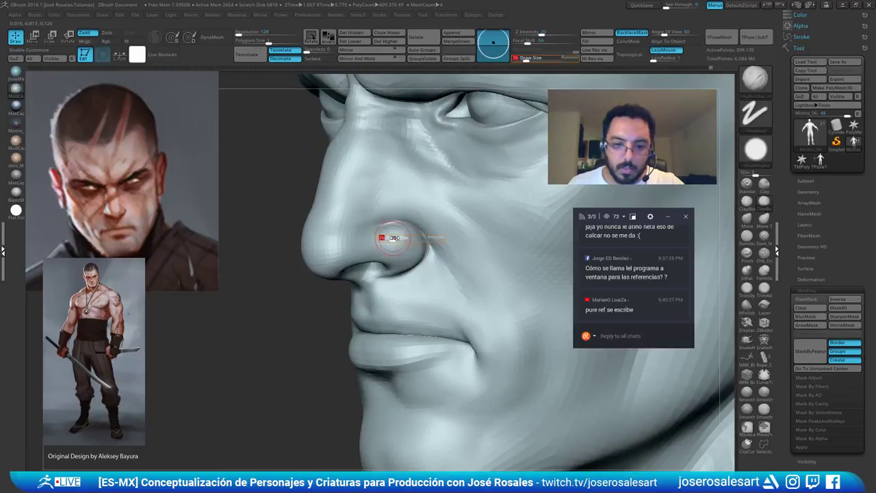
{"action": "left_click_drag", "start_coordinate": [393, 239], "coordinate": [398, 238]}
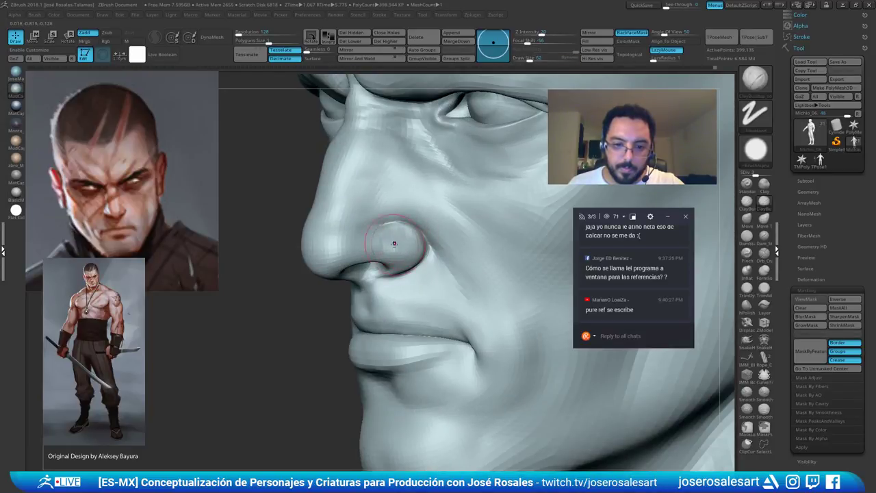
{"action": "left_click_drag", "start_coordinate": [394, 244], "coordinate": [403, 247], "text": "shift"}
{"action": "right_click_drag", "start_coordinate": [403, 246], "coordinate": [439, 241]}
{"action": "right_click_drag", "start_coordinate": [345, 219], "coordinate": [386, 241]}
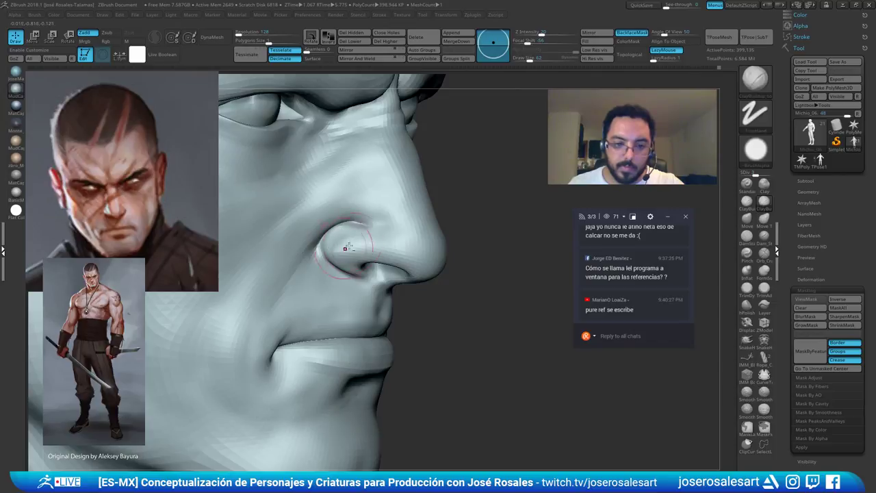
{"action": "left_click_drag", "start_coordinate": [345, 249], "coordinate": [359, 237], "text": "shift"}
{"action": "mouse_move", "coordinate": [358, 237]}
{"action": "right_mouse_down", "text": "shift"}
{"action": "mouse_move", "coordinate": [374, 238]}
{"action": "mouse_move", "coordinate": [337, 256]}
{"action": "mouse_move", "coordinate": [281, 258]}
{"action": "right_mouse_up", "text": "shift"}
Refine the nostril wings with a draw size of 58 and smooth their outer and lower edges on both sides
{"action": "key", "text": "b"}
{"action": "key", "text": "d"}
{"action": "key", "text": "s"}
{"action": "key", "text": "bracketleft"}
{"action": "key", "text": "bracketleft"}
{"action": "key", "text": "b"}
{"action": "key", "text": "m"}
{"action": "key", "text": "v"}
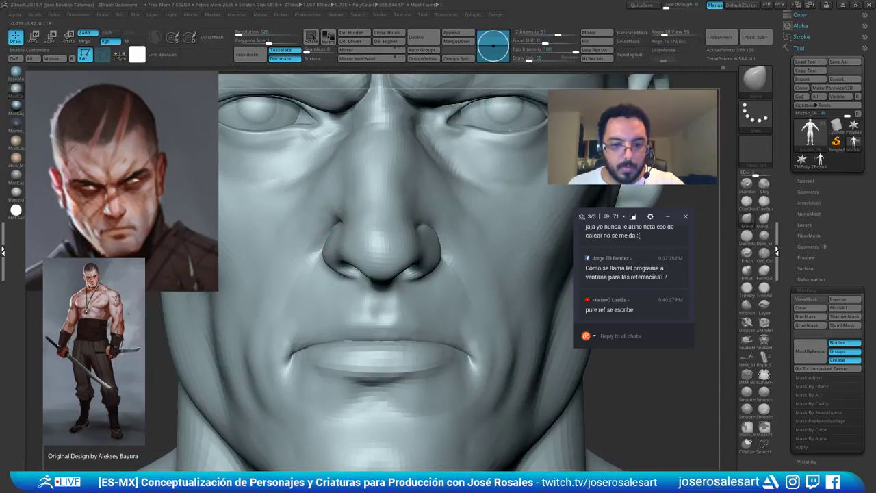
{"action": "mouse_move", "coordinate": [435, 241]}
{"action": "right_mouse_down", "text": "ctrl"}
{"action": "mouse_move", "coordinate": [424, 221]}
{"action": "mouse_move", "coordinate": [448, 198]}
{"action": "mouse_move", "coordinate": [434, 201]}
{"action": "mouse_move", "coordinate": [425, 248]}
{"action": "right_mouse_up", "text": "ctrl"}
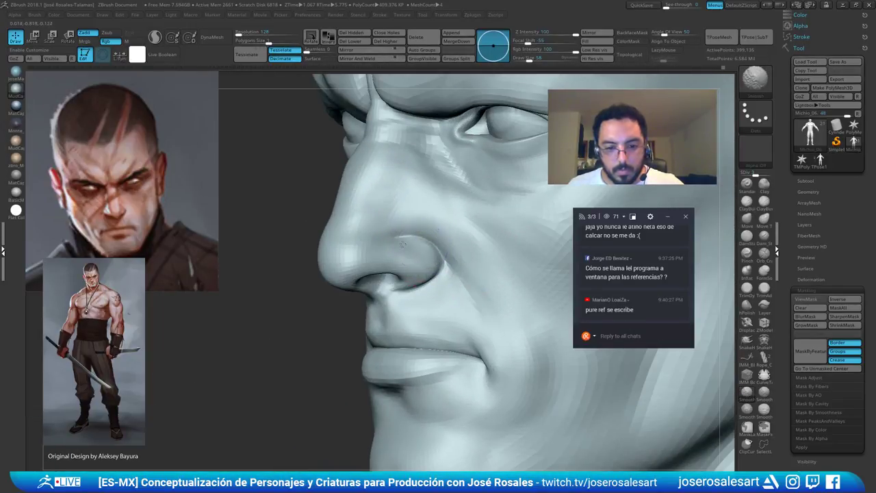
{"action": "left_click_drag", "start_coordinate": [398, 258], "coordinate": [410, 267], "text": "shift"}
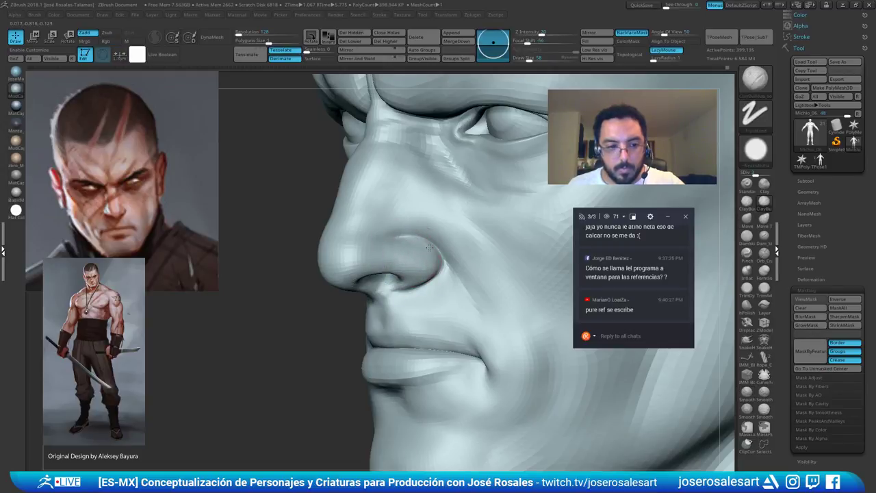
{"action": "right_click_drag", "start_coordinate": [429, 248], "coordinate": [311, 245]}
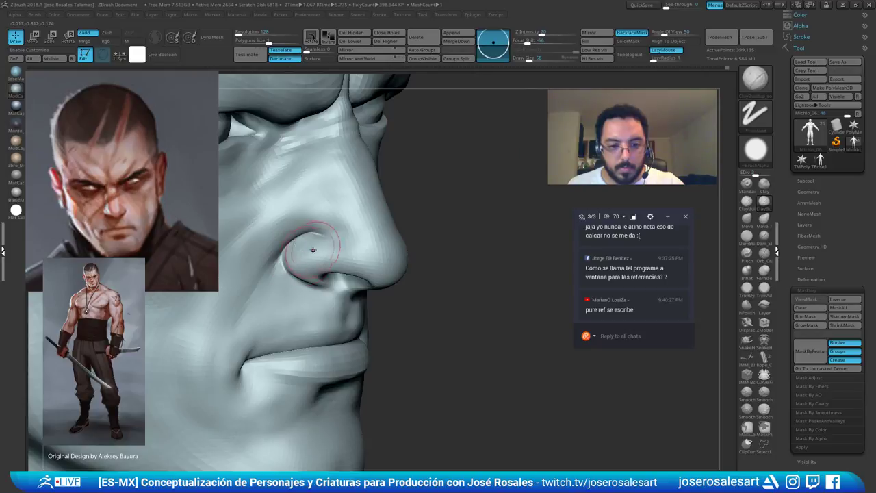
{"action": "left_click_drag", "start_coordinate": [293, 264], "coordinate": [302, 272], "text": "shift"}
Adjust the nose proportions from the side and front with the Move brush, using draw sizes 51 and 81
{"action": "right_click_drag", "start_coordinate": [301, 272], "coordinate": [441, 232]}
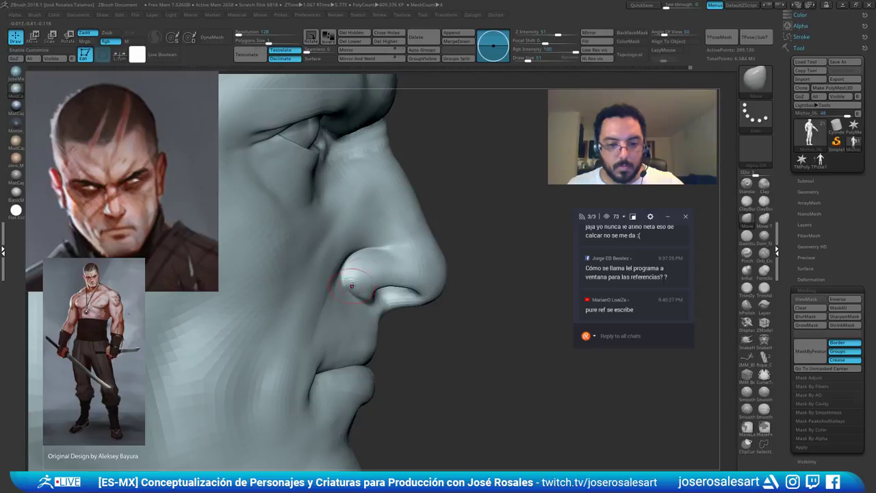
{"action": "right_click_drag", "start_coordinate": [352, 286], "coordinate": [308, 258]}
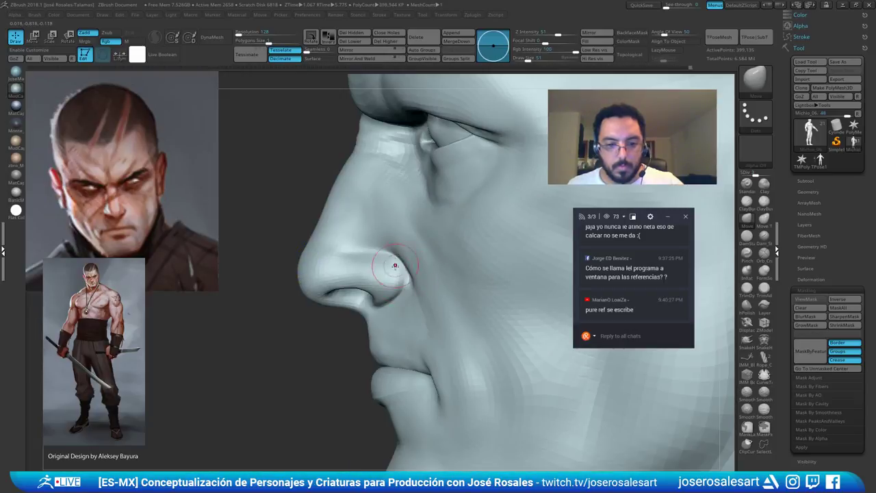
{"action": "mouse_move", "coordinate": [397, 244]}
{"action": "right_mouse_down", "text": "ctrl"}
{"action": "mouse_move", "coordinate": [390, 228]}
{"action": "mouse_move", "coordinate": [397, 205]}
{"action": "mouse_move", "coordinate": [397, 223]}
{"action": "mouse_move", "coordinate": [451, 247]}
{"action": "mouse_move", "coordinate": [460, 144]}
{"action": "mouse_move", "coordinate": [469, 155]}
{"action": "mouse_move", "coordinate": [487, 127]}
{"action": "right_mouse_up", "text": "ctrl"}
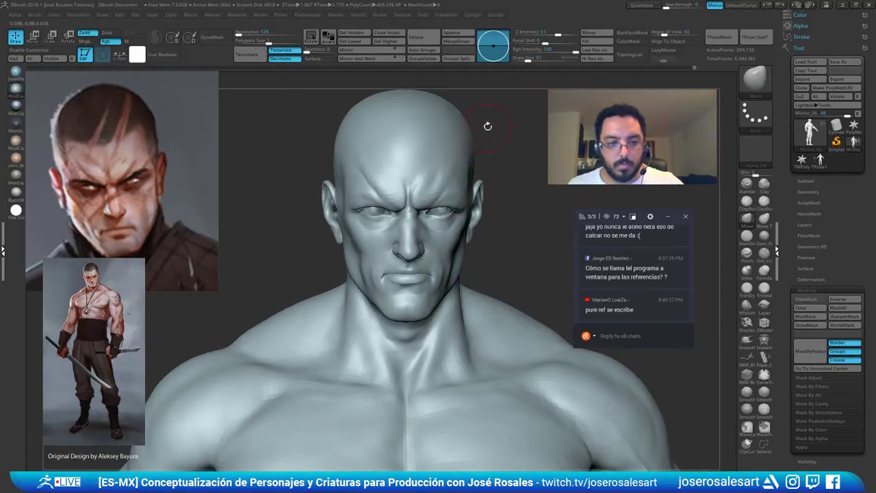
{"action": "right_click_drag", "start_coordinate": [460, 203], "coordinate": [502, 178]}
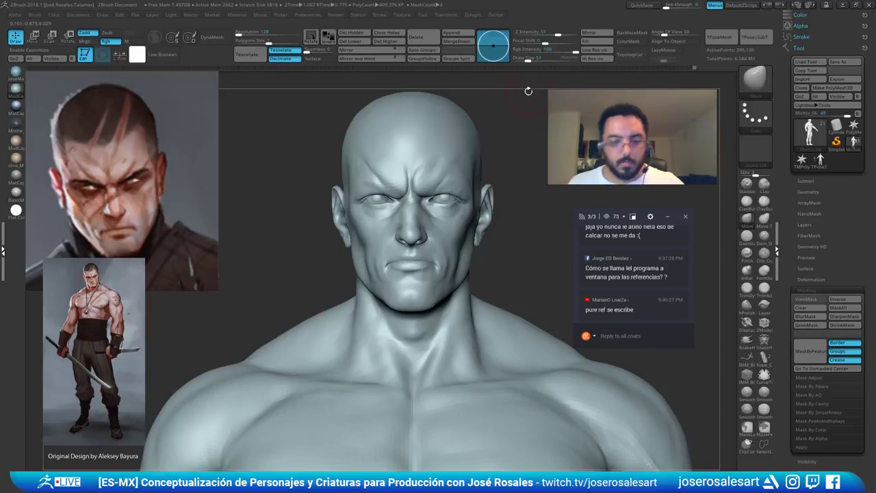
{"action": "mouse_move", "coordinate": [434, 171]}
{"action": "right_mouse_down", "text": "alt"}
{"action": "mouse_move", "coordinate": [450, 175]}
{"action": "mouse_move", "coordinate": [416, 231]}
{"action": "mouse_move", "coordinate": [384, 235]}
{"action": "right_mouse_up", "text": "alt"}
{"action": "key", "text": "bracketright"}
{"action": "key", "text": "bracketright"}
{"action": "key", "text": "bracketright"}
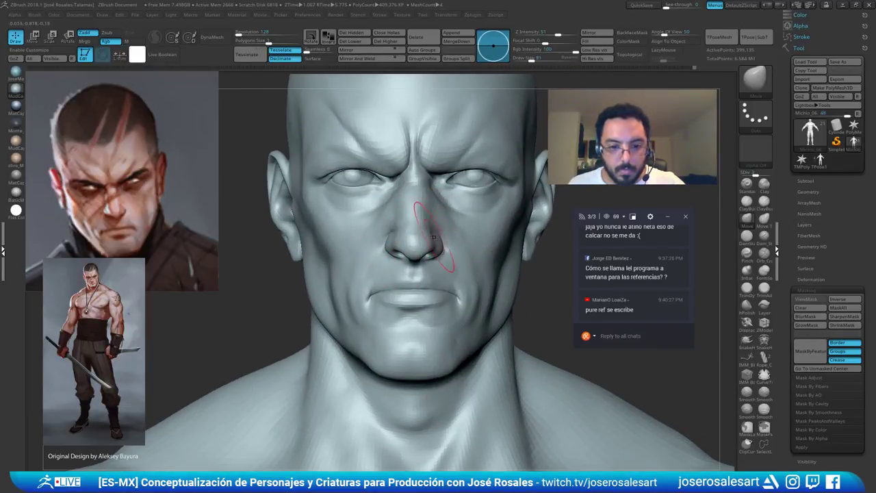
{"action": "right_click_drag", "start_coordinate": [445, 236], "coordinate": [473, 180], "text": "ctrl"}
{"action": "mouse_move", "coordinate": [473, 180]}
{"action": "right_mouse_down"}
{"action": "mouse_move", "coordinate": [431, 173]}
{"action": "mouse_move", "coordinate": [490, 167]}
{"action": "right_mouse_up"}
Carve into the nostril wing from a low angle with the ClayBuildup brush at draw size 42
{"action": "key", "text": "b"}
{"action": "key", "text": "c"}
{"action": "key", "text": "b"}
{"action": "right_click_drag", "start_coordinate": [407, 213], "coordinate": [449, 209]}
{"action": "mouse_move", "coordinate": [448, 210]}
{"action": "right_mouse_down", "text": "ctrl"}
{"action": "mouse_move", "coordinate": [430, 248]}
{"action": "mouse_move", "coordinate": [393, 251]}
{"action": "mouse_move", "coordinate": [381, 263]}
{"action": "mouse_move", "coordinate": [412, 253]}
{"action": "right_mouse_up", "text": "ctrl"}
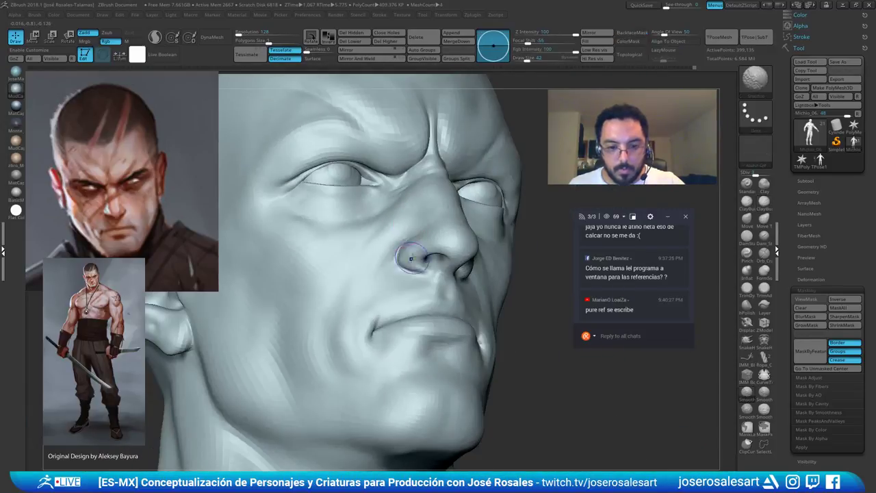
{"action": "left_click_drag", "start_coordinate": [412, 265], "coordinate": [404, 256], "text": "alt"}
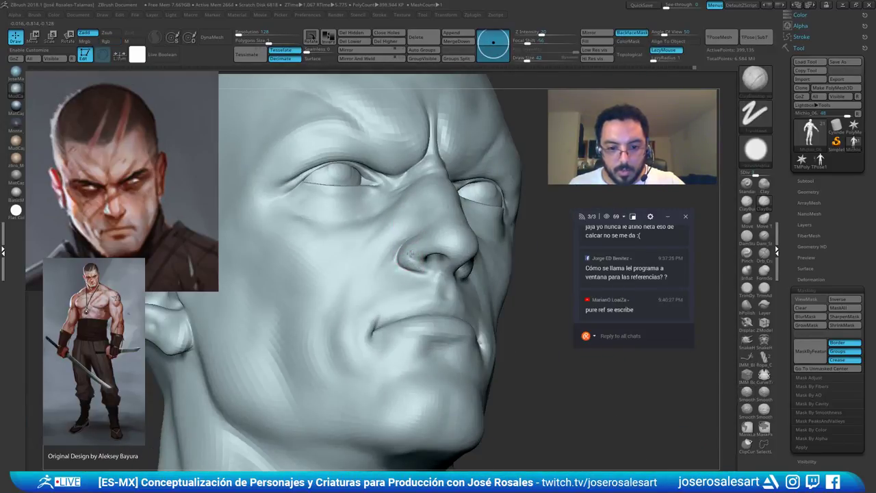
{"action": "mouse_move", "coordinate": [412, 256]}
{"action": "right_mouse_down"}
{"action": "mouse_move", "coordinate": [401, 253]}
{"action": "mouse_move", "coordinate": [419, 242]}
{"action": "mouse_move", "coordinate": [399, 248]}
{"action": "mouse_move", "coordinate": [402, 230]}
{"action": "mouse_move", "coordinate": [428, 234]}
{"action": "mouse_move", "coordinate": [314, 224]}
{"action": "mouse_move", "coordinate": [422, 217]}
{"action": "mouse_move", "coordinate": [411, 192]}
{"action": "right_mouse_up"}
{"action": "mouse_move", "coordinate": [407, 244]}
{"action": "right_mouse_down"}
{"action": "mouse_move", "coordinate": [434, 240]}
{"action": "mouse_move", "coordinate": [350, 246]}
{"action": "right_mouse_up"}
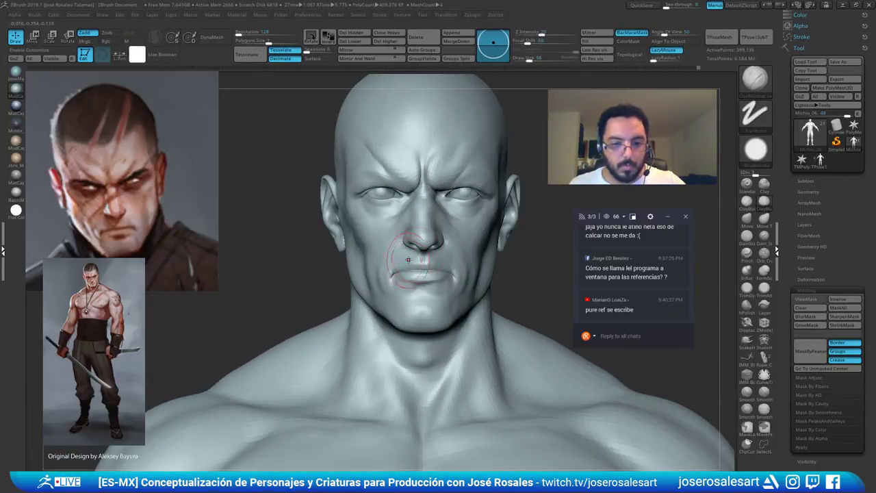
Work the cheek beside the nose at subdivision level 1 with ClayBuildup at draw size 58, and return to level 3
{"action": "key", "text": "shift+d"}
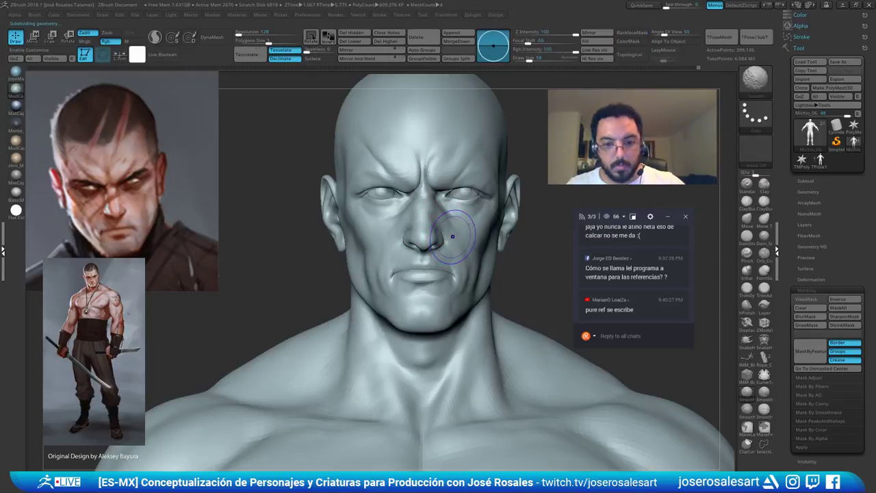
{"action": "key", "text": "shift+d"}
{"action": "key", "text": "shift+d"}
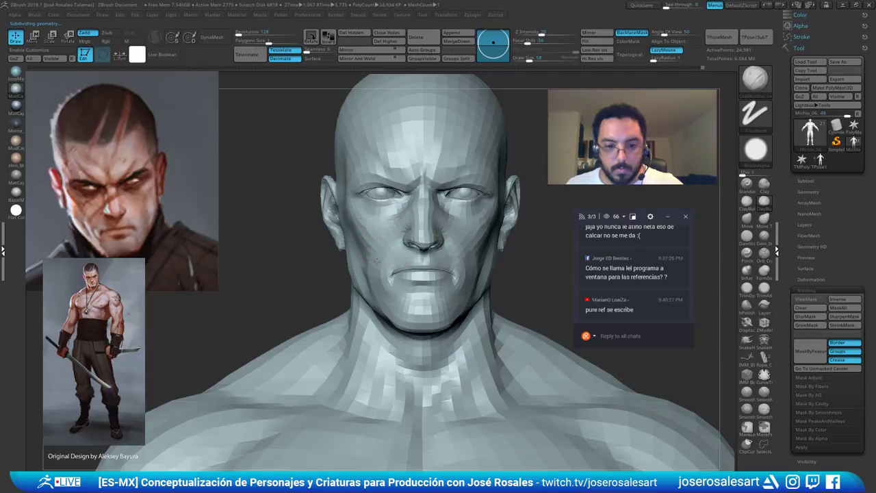
{"action": "left_click_drag", "start_coordinate": [397, 221], "coordinate": [391, 242]}
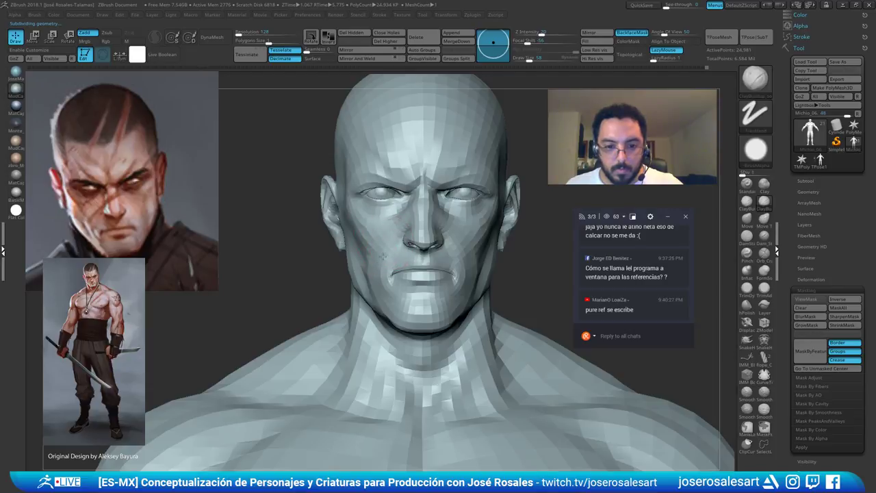
{"action": "right_click_drag", "start_coordinate": [404, 251], "coordinate": [456, 208], "text": "ctrl"}
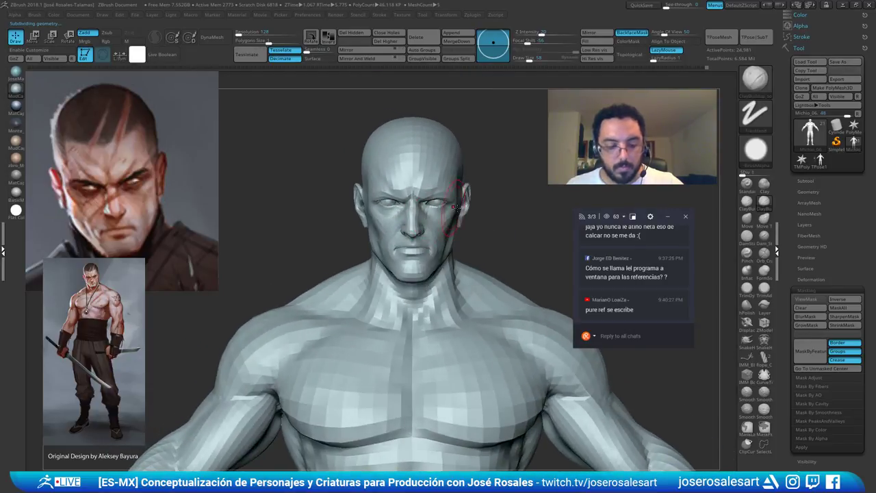
{"action": "key", "text": "d"}
{"action": "right_click_drag", "start_coordinate": [410, 226], "coordinate": [416, 252], "text": "ctrl"}
{"action": "mouse_move", "coordinate": [416, 252]}
{"action": "right_mouse_down"}
{"action": "mouse_move", "coordinate": [477, 256]}
{"action": "mouse_move", "coordinate": [378, 244]}
{"action": "mouse_move", "coordinate": [429, 259]}
{"action": "mouse_move", "coordinate": [416, 255]}
{"action": "mouse_move", "coordinate": [440, 251]}
{"action": "mouse_move", "coordinate": [469, 203]}
{"action": "mouse_move", "coordinate": [454, 241]}
{"action": "mouse_move", "coordinate": [422, 237]}
{"action": "mouse_move", "coordinate": [414, 248]}
{"action": "mouse_move", "coordinate": [462, 226]}
{"action": "right_mouse_up"}
{"action": "key", "text": "d"}
Carve the crease around the nostril wing with the DamStandard brush at draw size 42
{"action": "key", "text": "b"}
{"action": "key", "text": "d"}
{"action": "key", "text": "s"}
{"action": "right_click_drag", "start_coordinate": [267, 168], "coordinate": [329, 200]}
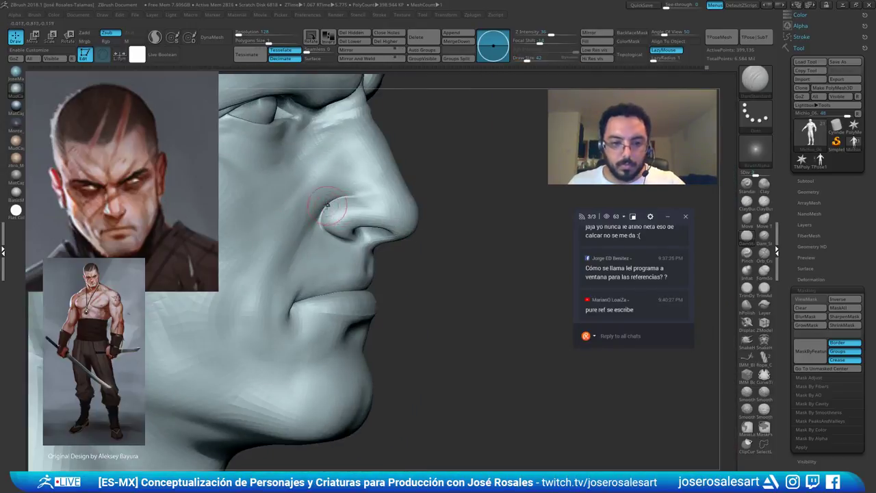
{"action": "left_click_drag", "start_coordinate": [327, 203], "coordinate": [320, 222]}
{"action": "right_click_drag", "start_coordinate": [465, 205], "coordinate": [396, 190]}
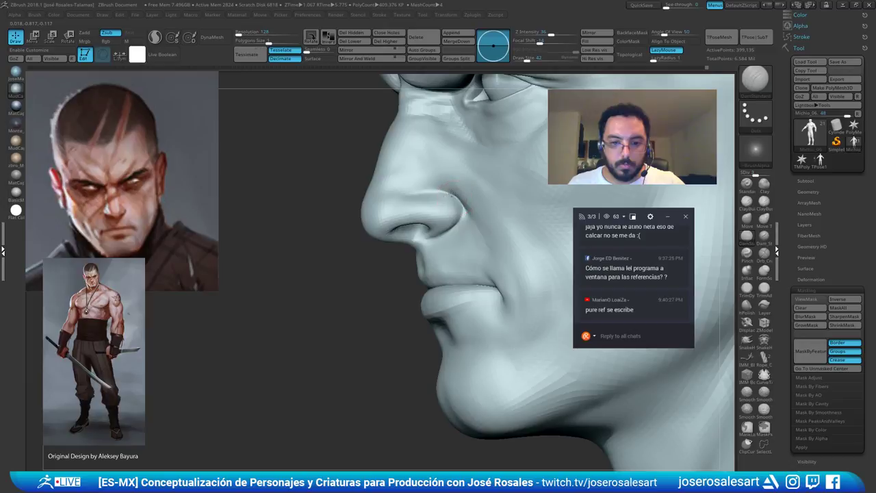
{"action": "mouse_move", "coordinate": [444, 191]}
{"action": "right_mouse_down"}
{"action": "mouse_move", "coordinate": [411, 194]}
{"action": "mouse_move", "coordinate": [443, 193]}
{"action": "right_mouse_up"}
Switch to ClayBuildup and smooth the upper edge of the nostril wing where it meets the cheek
{"action": "key", "text": "b"}
{"action": "key", "text": "c"}
{"action": "key", "text": "b"}
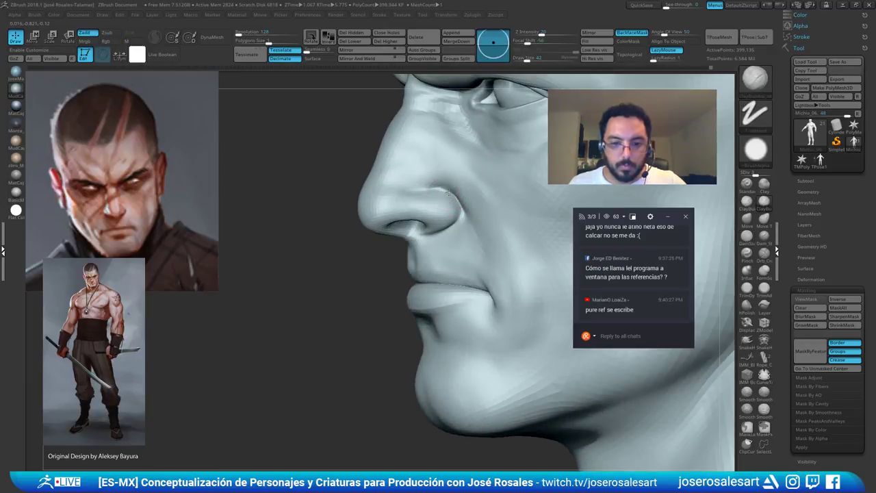
{"action": "left_click_drag", "start_coordinate": [439, 194], "coordinate": [450, 196], "text": "shift"}
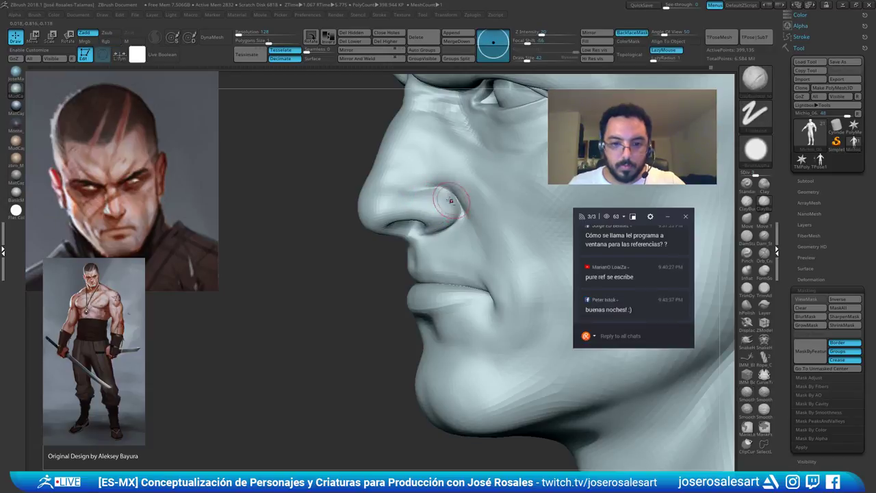
{"action": "mouse_move", "coordinate": [450, 196]}
{"action": "right_mouse_down"}
{"action": "mouse_move", "coordinate": [378, 192]}
{"action": "mouse_move", "coordinate": [402, 214]}
{"action": "mouse_move", "coordinate": [418, 209]}
{"action": "right_mouse_up"}
Switch to the DamStandard brush, soften the top of the nostril wing, and check the face from the front
{"action": "key", "text": "b"}
{"action": "key", "text": "d"}
{"action": "key", "text": "s"}
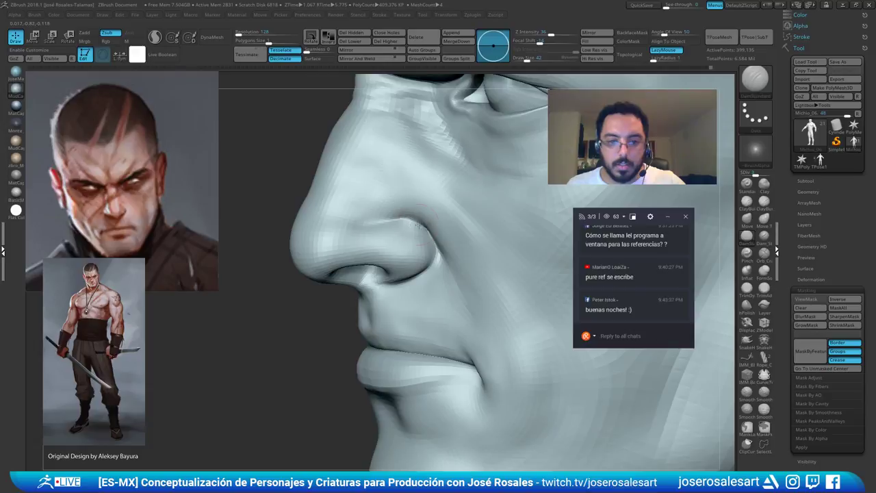
{"action": "right_click_drag", "start_coordinate": [428, 220], "coordinate": [430, 193], "text": "ctrl"}
{"action": "mouse_move", "coordinate": [430, 192]}
{"action": "right_mouse_down"}
{"action": "mouse_move", "coordinate": [471, 192]}
{"action": "mouse_move", "coordinate": [470, 199]}
{"action": "mouse_move", "coordinate": [411, 206]}
{"action": "right_mouse_up"}
{"action": "left_click_drag", "start_coordinate": [404, 218], "coordinate": [400, 222], "text": "shift"}
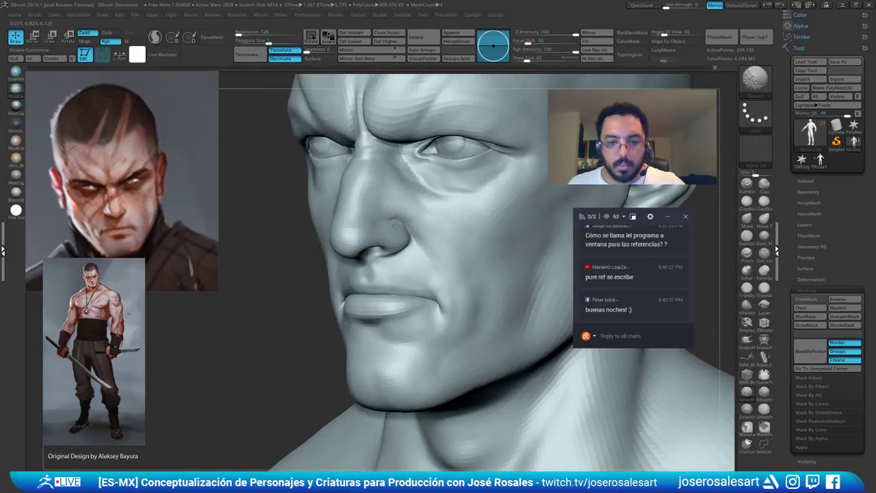
{"action": "mouse_move", "coordinate": [612, 94]}
{"action": "right_mouse_down", "text": "shift"}
{"action": "mouse_move", "coordinate": [577, 115]}
{"action": "mouse_move", "coordinate": [571, 93]}
{"action": "right_mouse_up", "text": "shift"}
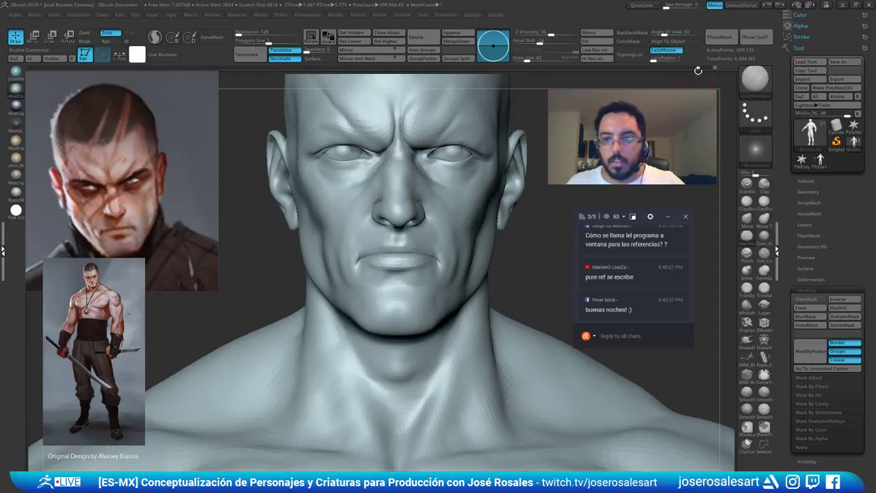
Scrub back through the undo history to compare earlier versions of the head, and return to the latest state
{"action": "left_click_drag", "start_coordinate": [711, 67], "coordinate": [697, 69]}
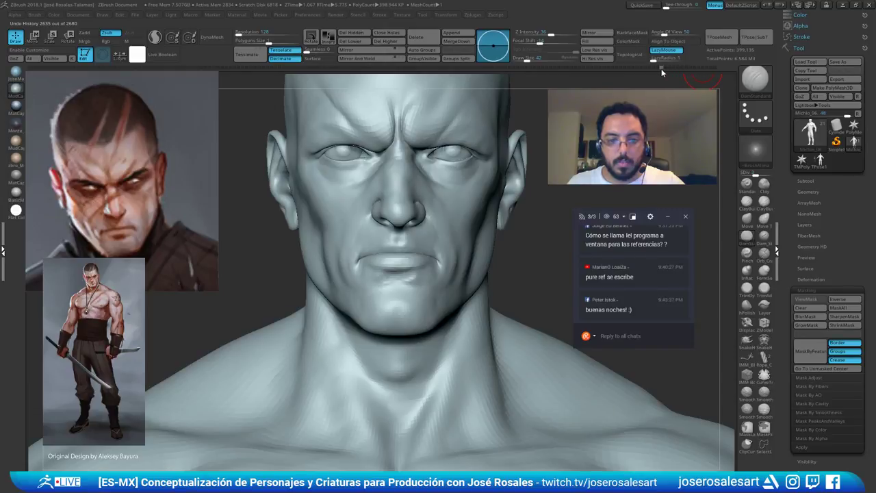
{"action": "mouse_move", "coordinate": [659, 69]}
{"action": "left_mouse_down"}
{"action": "mouse_move", "coordinate": [471, 67]}
{"action": "mouse_move", "coordinate": [617, 66]}
{"action": "left_mouse_up"}
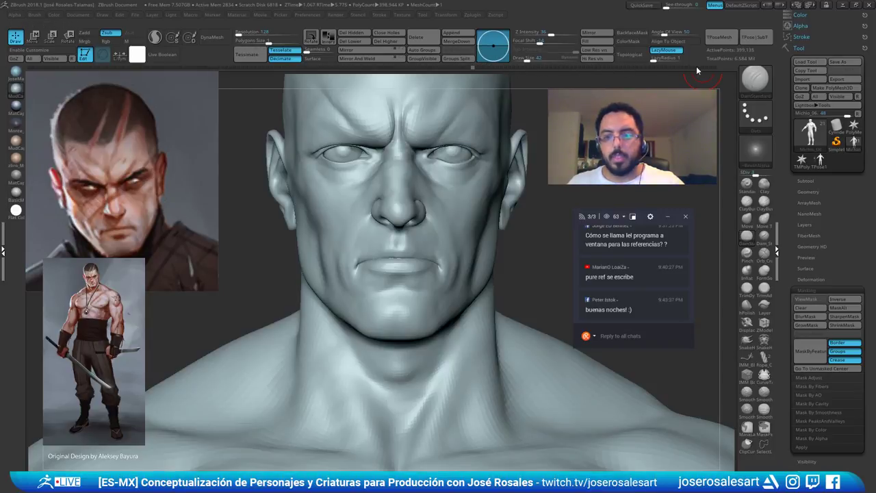
{"action": "left_click", "coordinate": [719, 67]}
{"action": "mouse_move", "coordinate": [461, 168]}
{"action": "right_mouse_down", "text": "alt"}
{"action": "mouse_move", "coordinate": [407, 176]}
{"action": "mouse_move", "coordinate": [500, 145]}
{"action": "mouse_move", "coordinate": [487, 169]}
{"action": "right_mouse_up", "text": "alt"}
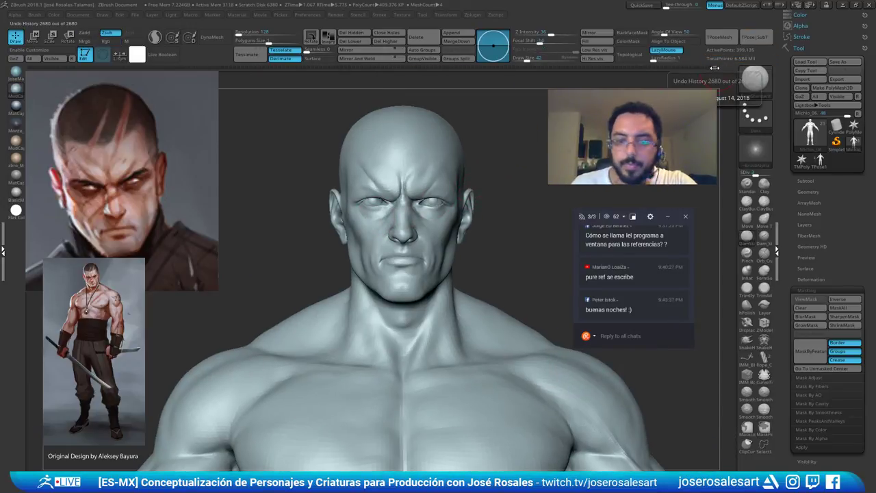
Step through recent undo history states to check the head at different subdivision levels, and dismiss the undo history warning
{"action": "left_click", "coordinate": [704, 69]}
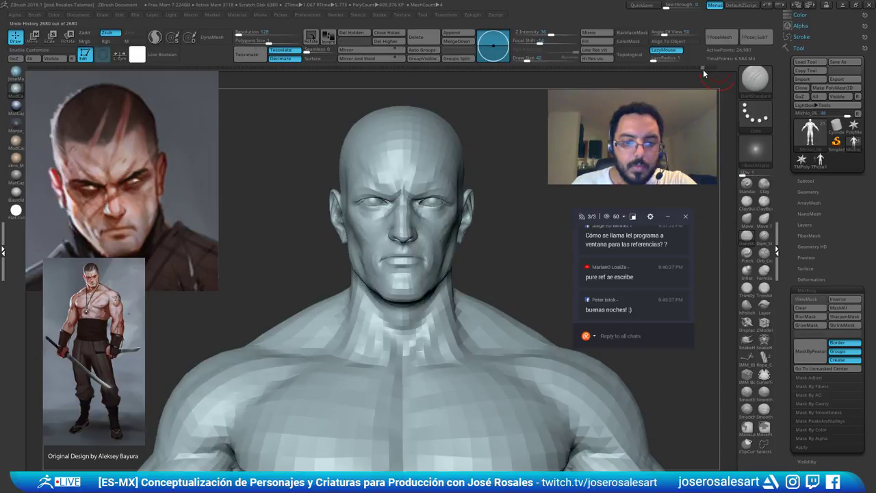
{"action": "left_click_drag", "start_coordinate": [703, 69], "coordinate": [700, 70]}
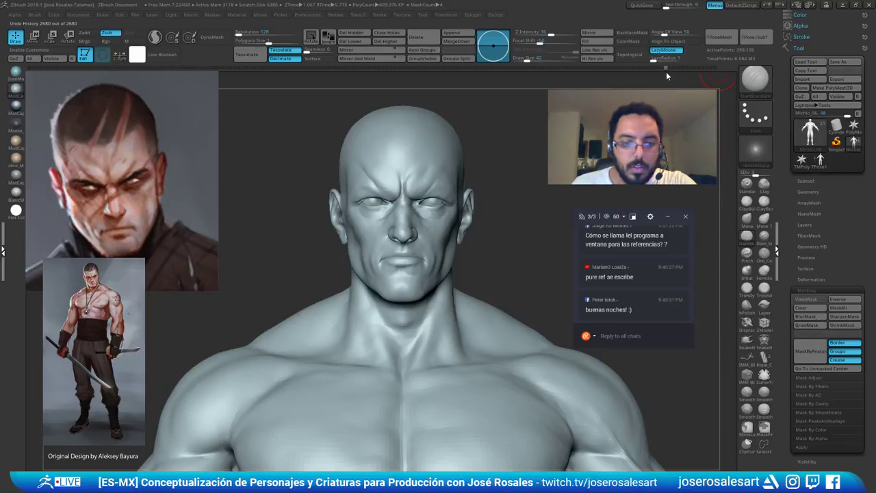
{"action": "left_click", "coordinate": [430, 207]}
{"action": "left_click", "coordinate": [434, 188]}
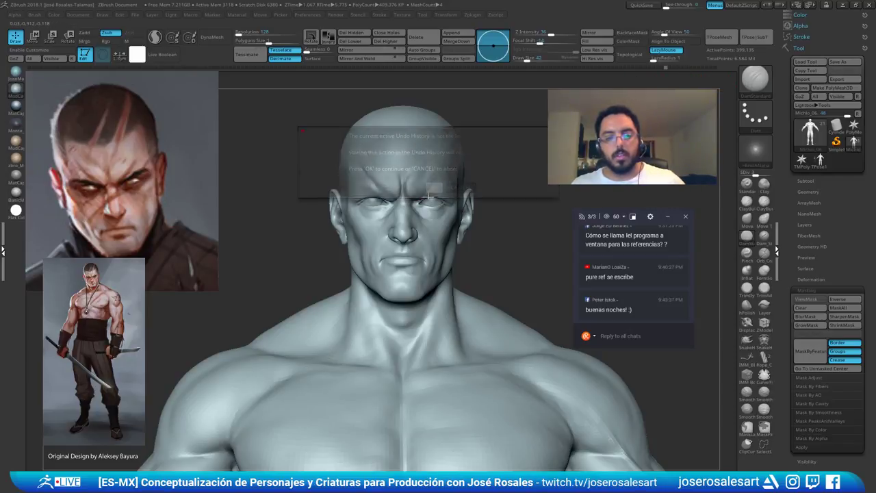
Place a snapshot of the current head on the canvas, set the live model beside it, and hide the face reference
{"action": "mouse_move", "coordinate": [435, 194]}
{"action": "right_mouse_down"}
{"action": "mouse_move", "coordinate": [469, 179]}
{"action": "mouse_move", "coordinate": [458, 183]}
{"action": "mouse_move", "coordinate": [449, 142]}
{"action": "mouse_move", "coordinate": [509, 144]}
{"action": "right_mouse_up"}
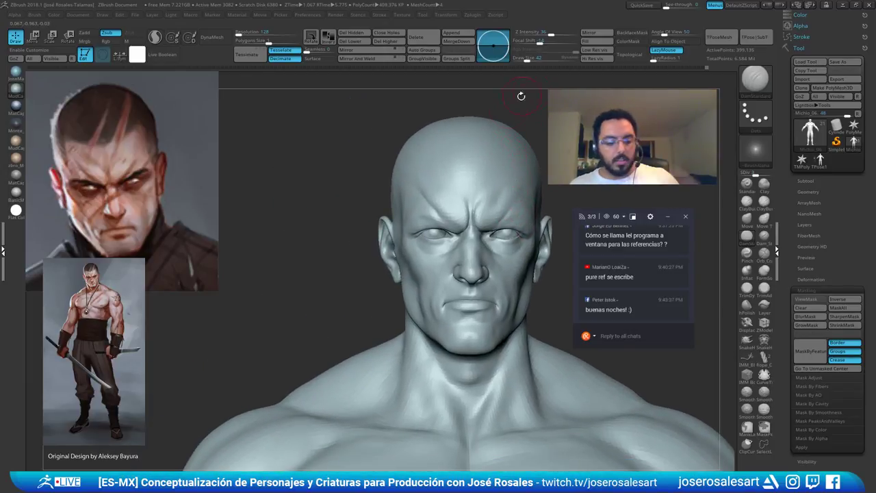
{"action": "key", "text": "shift+s"}
{"action": "right_click_drag", "start_coordinate": [504, 176], "coordinate": [317, 150], "text": "alt"}
{"action": "key", "text": "shift+z"}
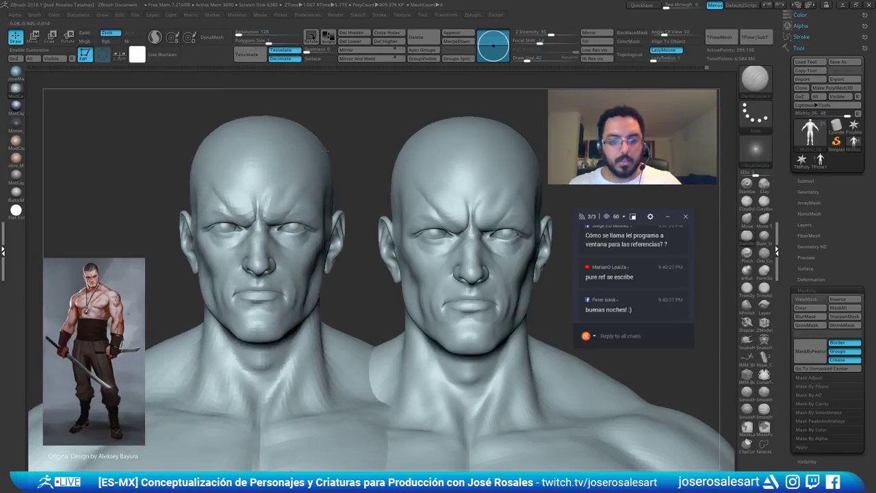
{"action": "mouse_move", "coordinate": [368, 121]}
{"action": "right_mouse_down"}
{"action": "mouse_move", "coordinate": [343, 120]}
{"action": "mouse_move", "coordinate": [356, 119]}
{"action": "right_mouse_up"}
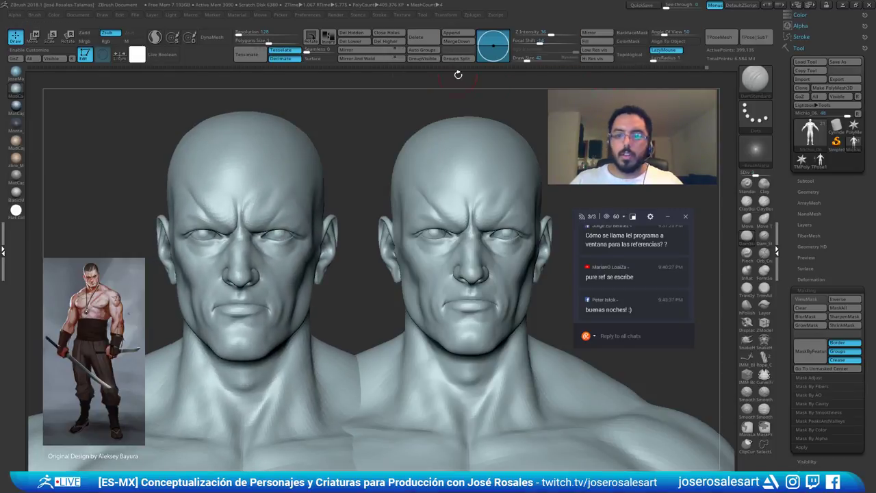
Scrub the undo history back to earlier versions to compare them with the snapshot, and return to the latest state
{"action": "left_click", "coordinate": [697, 67]}
{"action": "left_click_drag", "start_coordinate": [686, 71], "coordinate": [307, 71]}
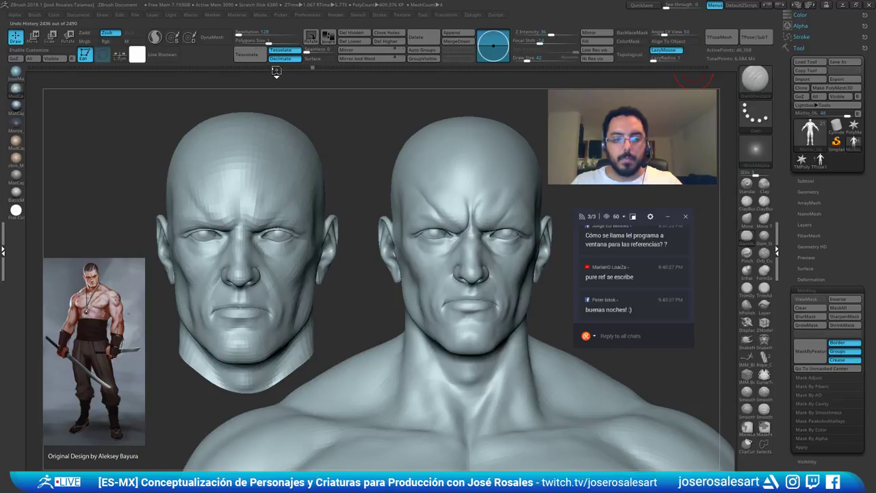
{"action": "left_click", "coordinate": [276, 69]}
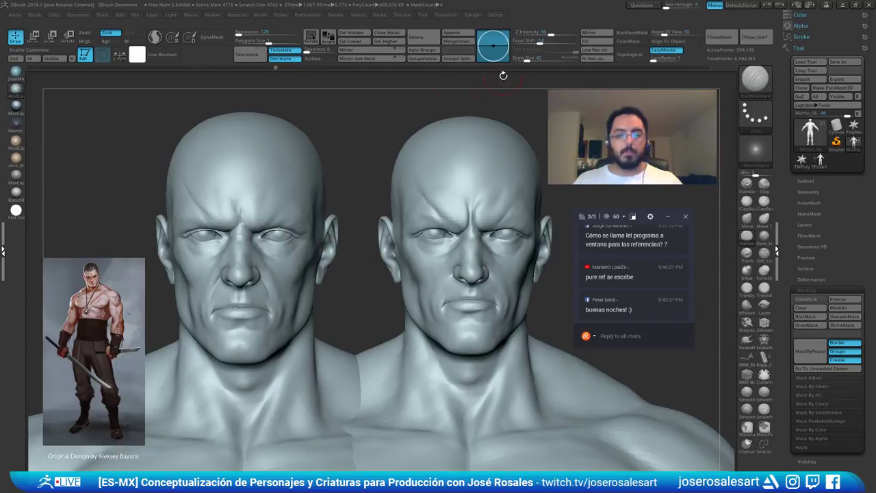
{"action": "mouse_move", "coordinate": [505, 71]}
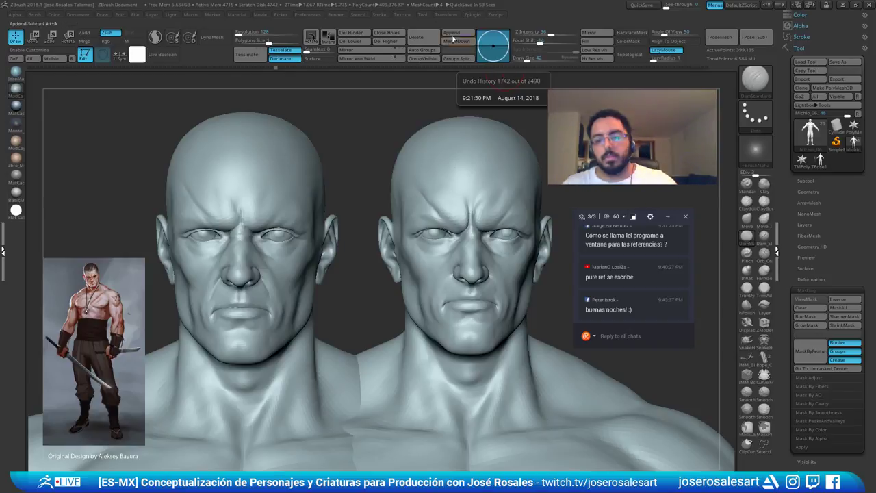
{"action": "left_click", "coordinate": [710, 67]}
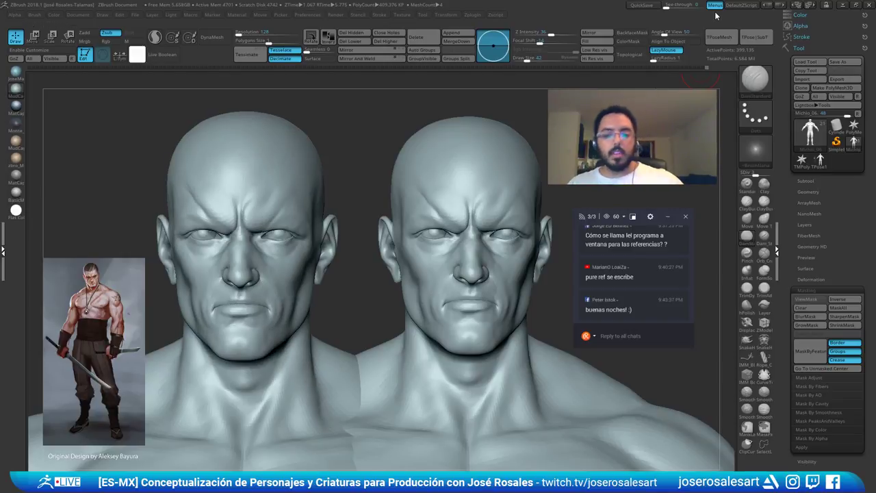
Clear the snapshot from the canvas, bring back the face reference, and frame the head from the front
{"action": "key", "text": "ctrl+n"}
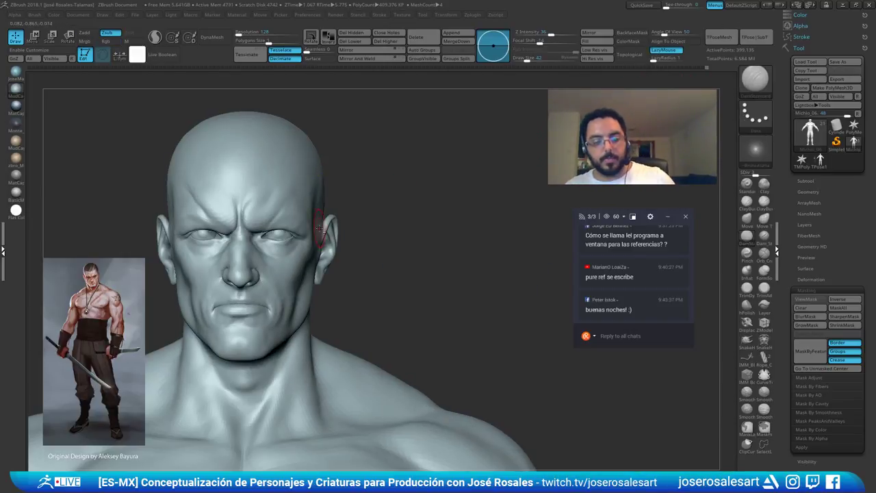
{"action": "right_click_drag", "start_coordinate": [302, 225], "coordinate": [462, 167], "text": "alt"}
{"action": "key", "text": "shift+z"}
{"action": "right_click_drag", "start_coordinate": [385, 242], "coordinate": [397, 282]}
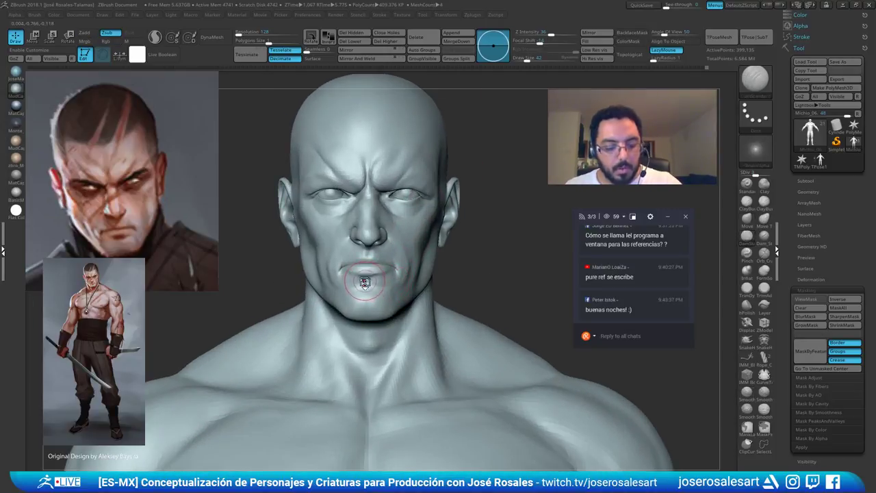
Drop the head to its lowest subdivision level and reshape the mouth and its corners with the Move brush
{"action": "left_click_drag", "start_coordinate": [366, 281], "coordinate": [375, 278], "text": "shift"}
{"action": "key", "text": "shift+d"}
{"action": "key", "text": "shift+d"}
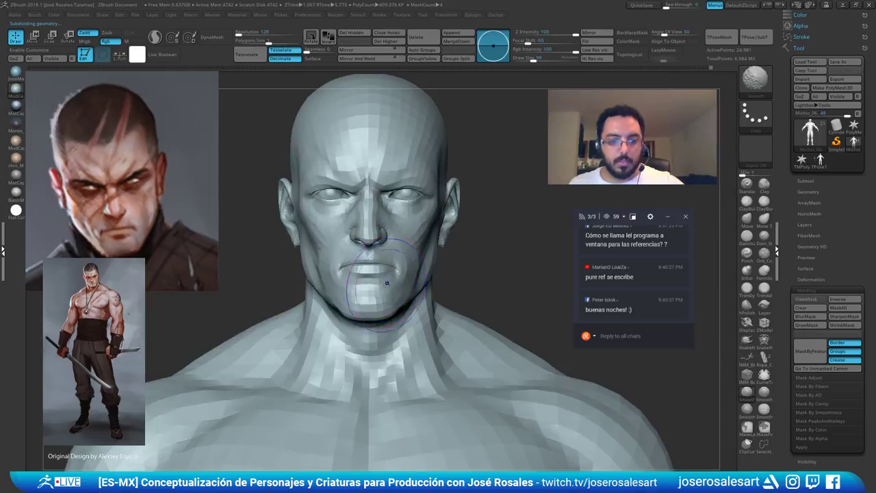
{"action": "key", "text": "b"}
{"action": "key", "text": "m"}
{"action": "key", "text": "v"}
{"action": "right_click_drag", "start_coordinate": [384, 280], "coordinate": [332, 276], "text": "ctrl"}
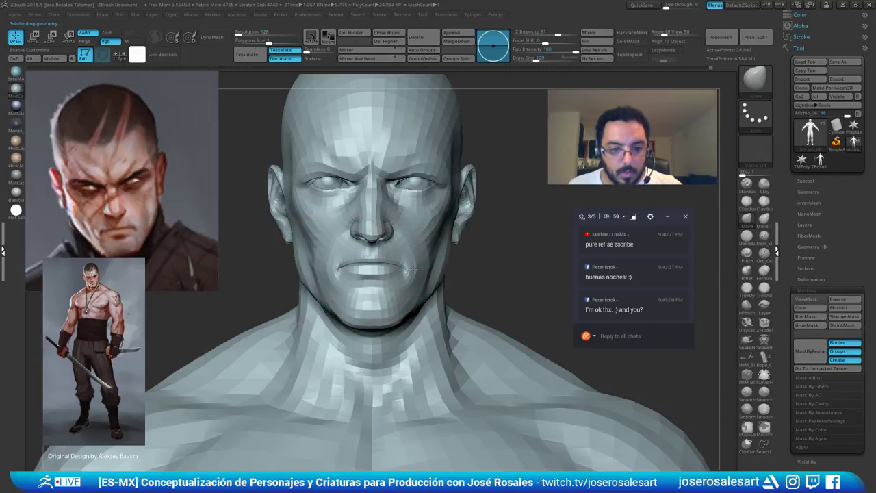
{"action": "mouse_move", "coordinate": [465, 260]}
{"action": "left_mouse_down", "text": "alt"}
{"action": "mouse_move", "coordinate": [464, 250]}
{"action": "mouse_move", "coordinate": [493, 226]}
{"action": "mouse_move", "coordinate": [461, 263]}
{"action": "left_mouse_up", "text": "alt"}
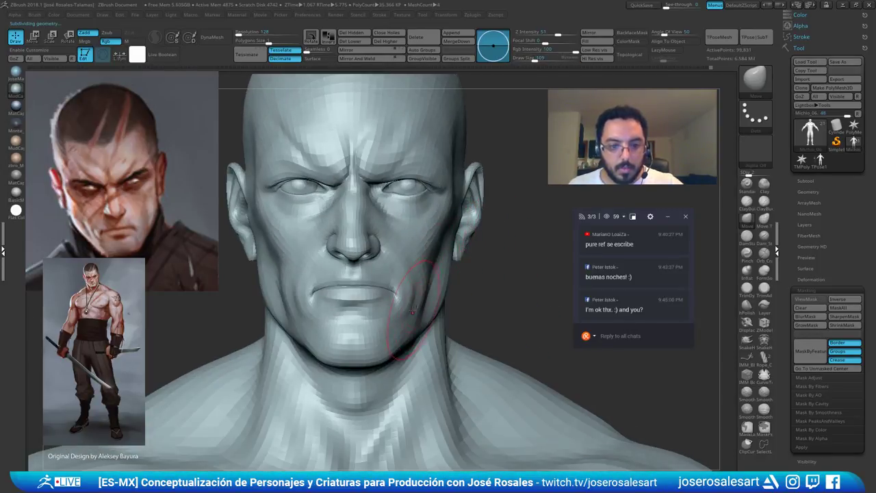
Adjust the upper edge of the upper lip with the Move brush at the highest subdivision level
{"action": "right_click_drag", "start_coordinate": [375, 300], "coordinate": [335, 284], "text": "alt"}
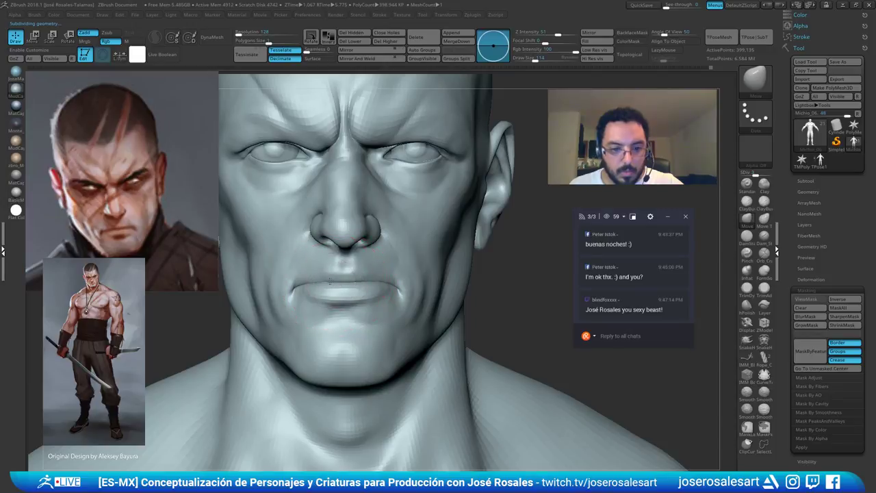
{"action": "right_click_drag", "start_coordinate": [388, 283], "coordinate": [349, 303], "text": "alt"}
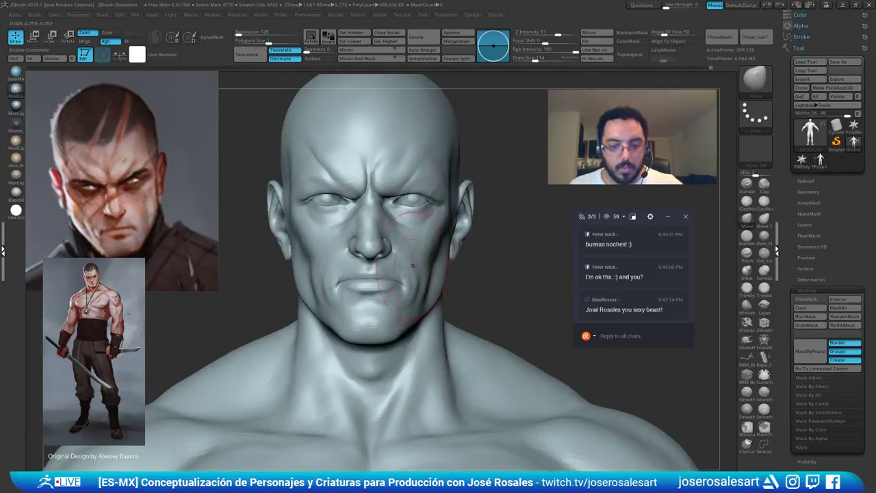
{"action": "mouse_move", "coordinate": [410, 260]}
{"action": "right_mouse_down", "text": "alt"}
{"action": "mouse_move", "coordinate": [401, 284]}
{"action": "mouse_move", "coordinate": [399, 226]}
{"action": "right_mouse_up", "text": "alt"}
{"action": "key", "text": "p"}
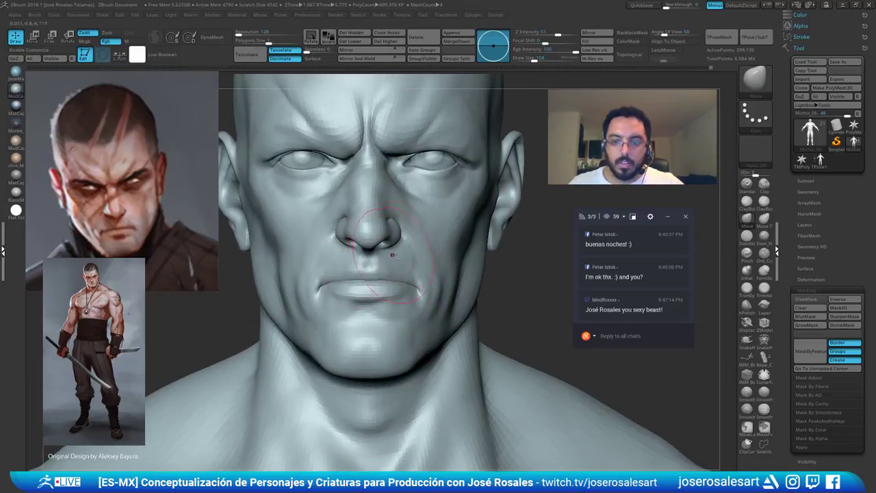
{"action": "mouse_move", "coordinate": [419, 167]}
{"action": "right_mouse_down"}
{"action": "mouse_move", "coordinate": [412, 226]}
{"action": "mouse_move", "coordinate": [466, 247]}
{"action": "mouse_move", "coordinate": [355, 254]}
{"action": "mouse_move", "coordinate": [365, 302]}
{"action": "right_mouse_up"}
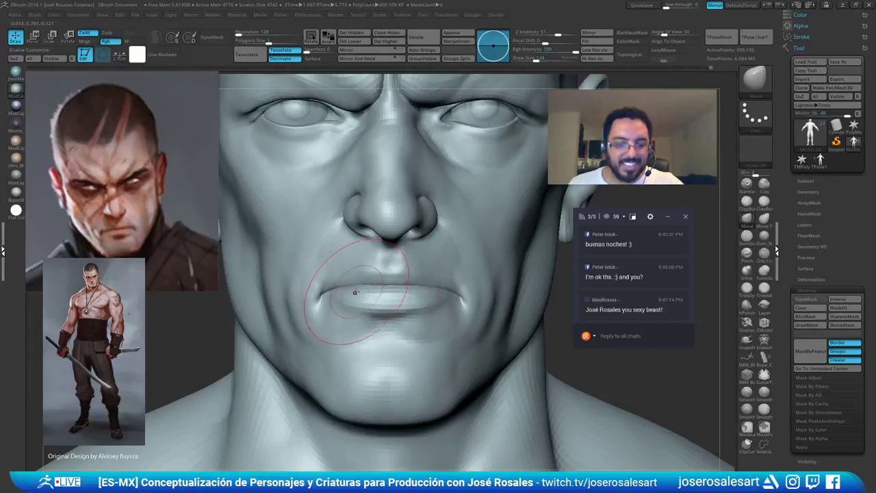
{"action": "left_click_drag", "start_coordinate": [344, 282], "coordinate": [345, 279]}
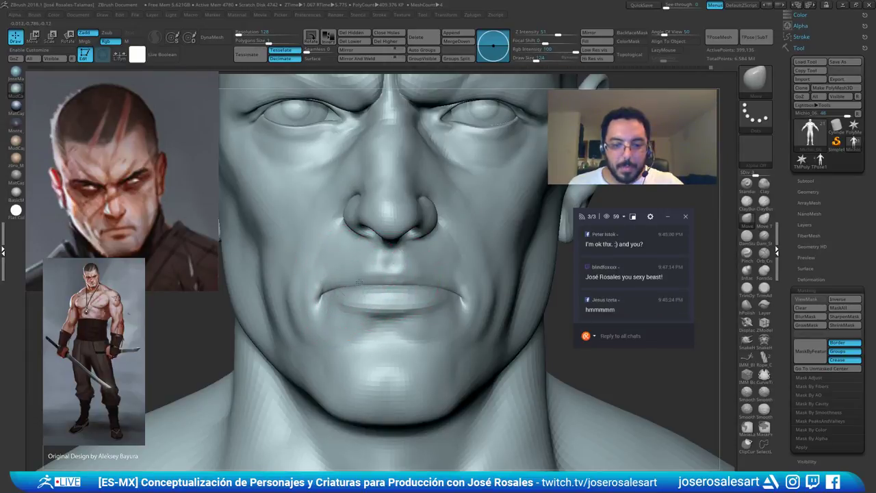
{"action": "right_click_drag", "start_coordinate": [350, 284], "coordinate": [365, 272], "text": "ctrl"}
{"action": "mouse_move", "coordinate": [418, 270]}
{"action": "right_mouse_down"}
{"action": "mouse_move", "coordinate": [371, 251]}
{"action": "mouse_move", "coordinate": [401, 240]}
{"action": "mouse_move", "coordinate": [441, 247]}
{"action": "mouse_move", "coordinate": [448, 256]}
{"action": "mouse_move", "coordinate": [440, 267]}
{"action": "mouse_move", "coordinate": [384, 266]}
{"action": "mouse_move", "coordinate": [428, 280]}
{"action": "mouse_move", "coordinate": [473, 277]}
{"action": "mouse_move", "coordinate": [410, 252]}
{"action": "mouse_move", "coordinate": [433, 259]}
{"action": "mouse_move", "coordinate": [409, 265]}
{"action": "right_mouse_up"}
Isolate the polygroup between nose and upper lip, mask it, and show the whole head again
{"action": "key", "text": "shift+d"}
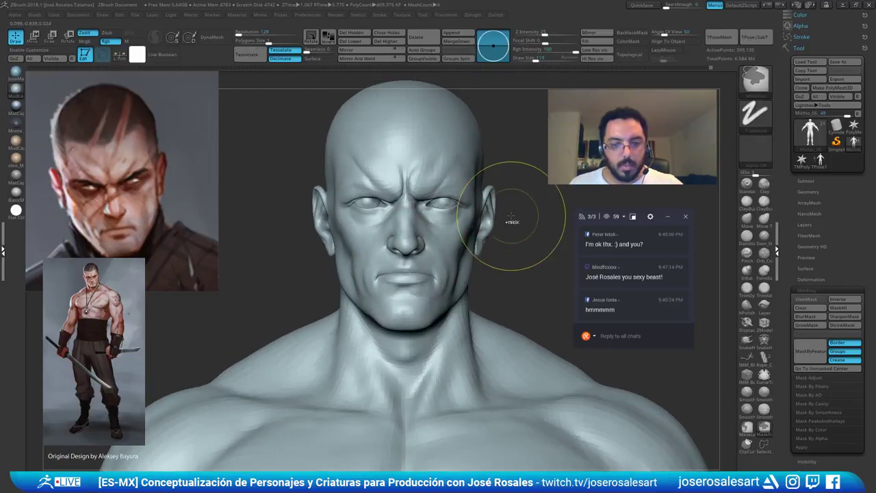
{"action": "right_click_drag", "start_coordinate": [493, 240], "coordinate": [477, 267], "text": "ctrl"}
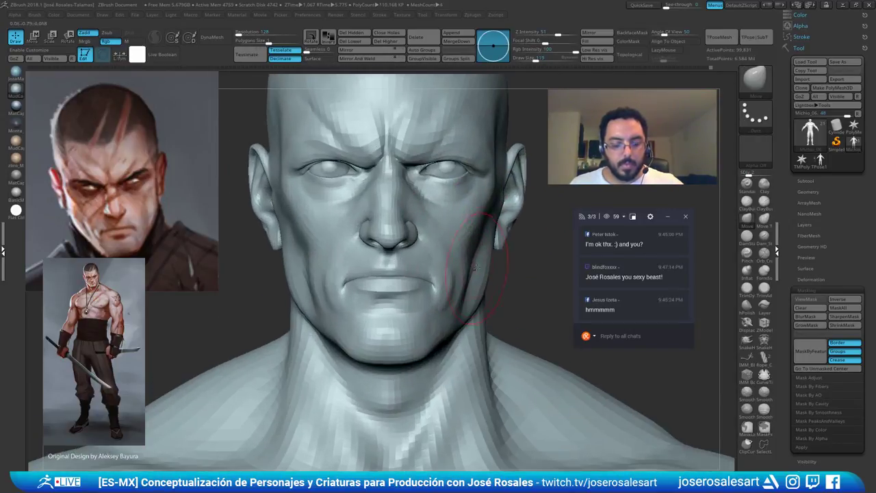
{"action": "key", "text": "d"}
{"action": "left_click", "coordinate": [401, 268], "text": "ctrl+shift"}
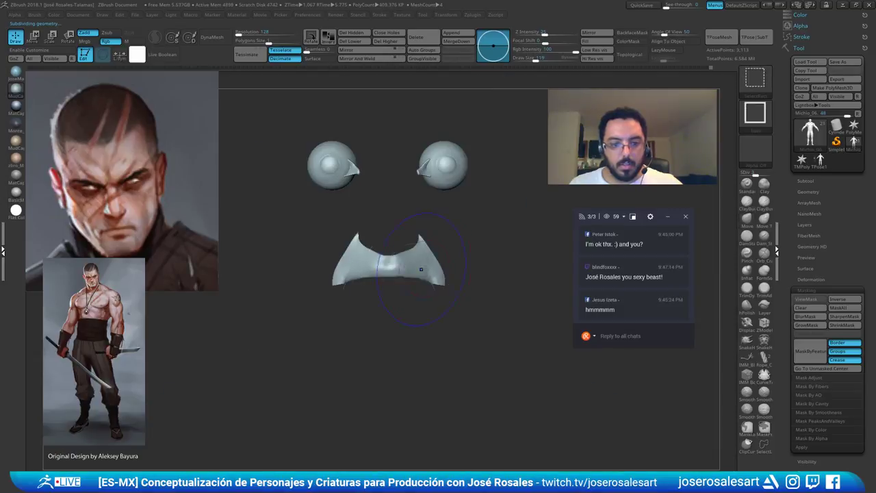
{"action": "left_click_drag", "start_coordinate": [505, 193], "coordinate": [263, 356], "text": "ctrl"}
{"action": "left_click", "coordinate": [493, 263], "text": "ctrl+shift"}
Enlarge the Move brush and adjust the lower lip in profile with the area above the mouth masked
{"action": "right_click_drag", "start_coordinate": [267, 278], "coordinate": [350, 281]}
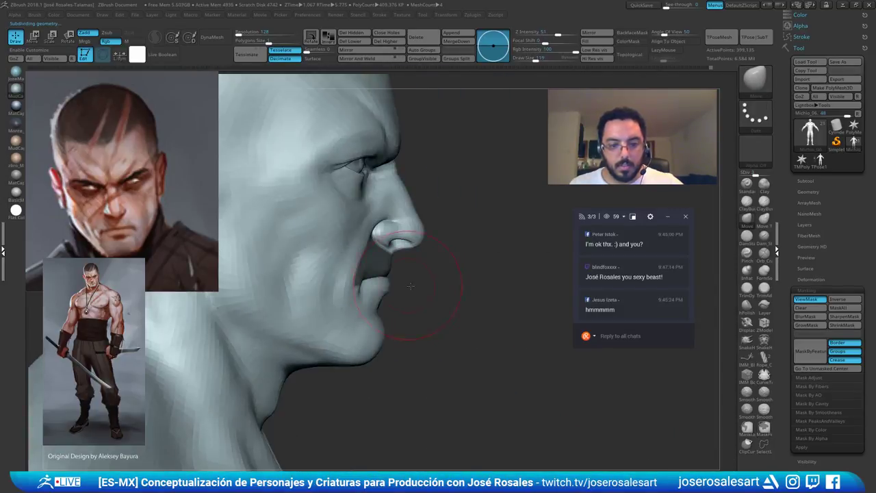
{"action": "right_click_drag", "start_coordinate": [428, 296], "coordinate": [400, 301], "text": "ctrl"}
{"action": "key", "text": "bracketright"}
{"action": "key", "text": "bracketright"}
{"action": "key", "text": "bracketright"}
{"action": "key", "text": "bracketright"}
{"action": "key", "text": "bracketright"}
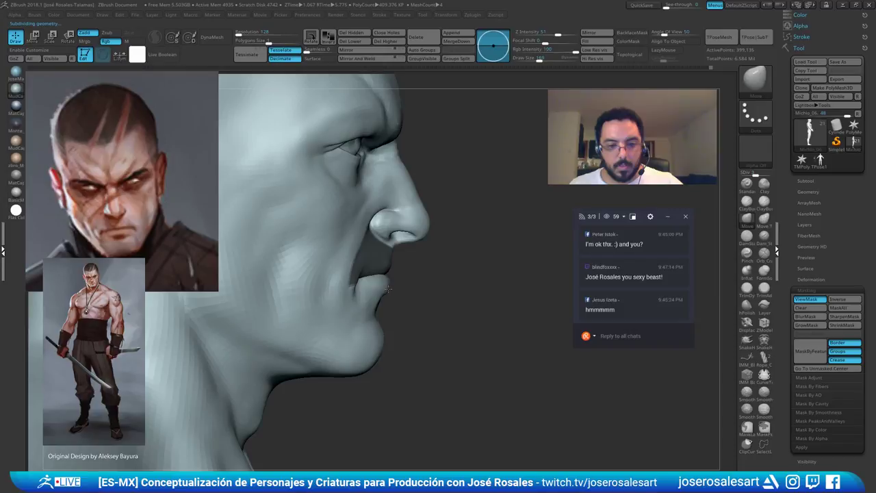
{"action": "right_click_drag", "start_coordinate": [401, 284], "coordinate": [359, 294]}
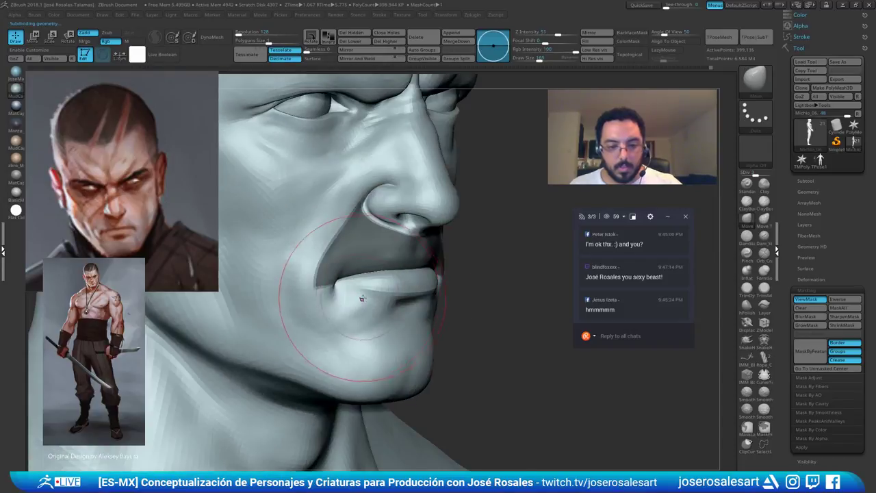
Isolate the lower lip's polygroup, smooth and reshape the curve of the lip, and show the whole head again
{"action": "left_click", "coordinate": [412, 295], "text": "ctrl+shift"}
{"action": "mouse_move", "coordinate": [418, 295]}
{"action": "right_mouse_down"}
{"action": "mouse_move", "coordinate": [432, 305]}
{"action": "mouse_move", "coordinate": [411, 258]}
{"action": "mouse_move", "coordinate": [403, 302]}
{"action": "mouse_move", "coordinate": [423, 264]}
{"action": "right_mouse_up"}
{"action": "left_click", "coordinate": [422, 265], "text": "ctrl+shift"}
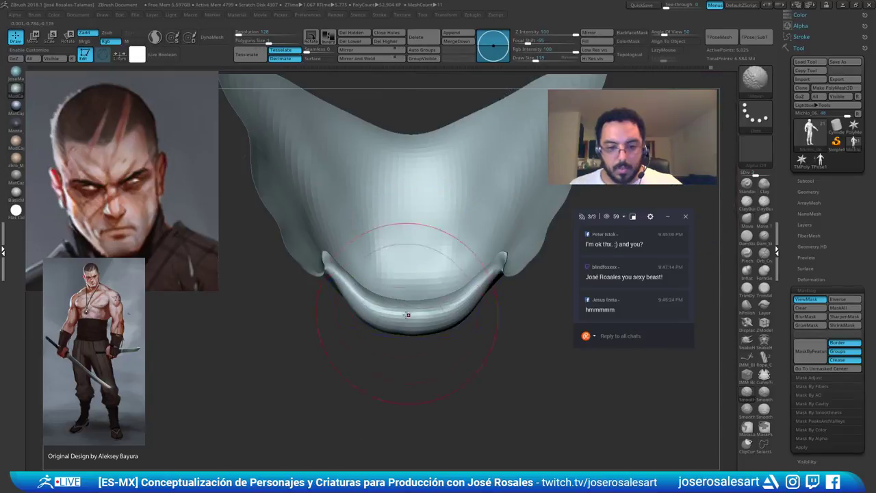
{"action": "key", "text": "bracketleft"}
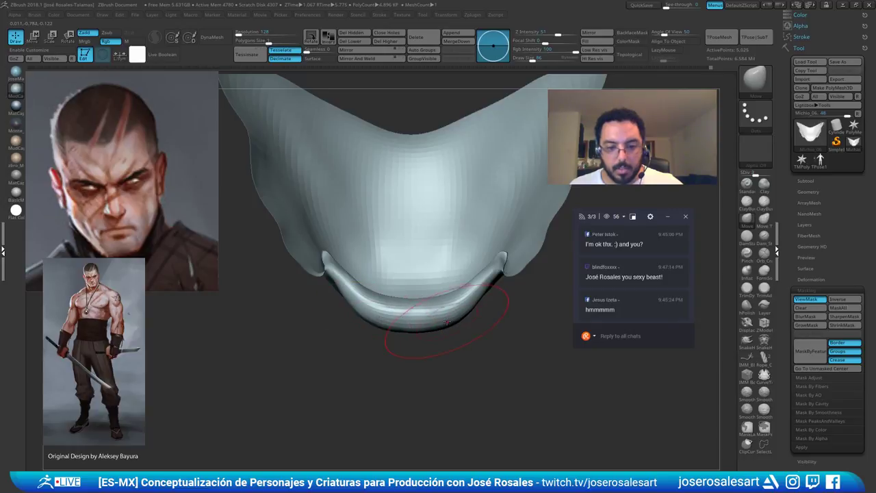
{"action": "right_click_drag", "start_coordinate": [447, 322], "coordinate": [533, 288], "text": "ctrl"}
{"action": "left_click", "coordinate": [445, 239], "text": "ctrl+shift"}
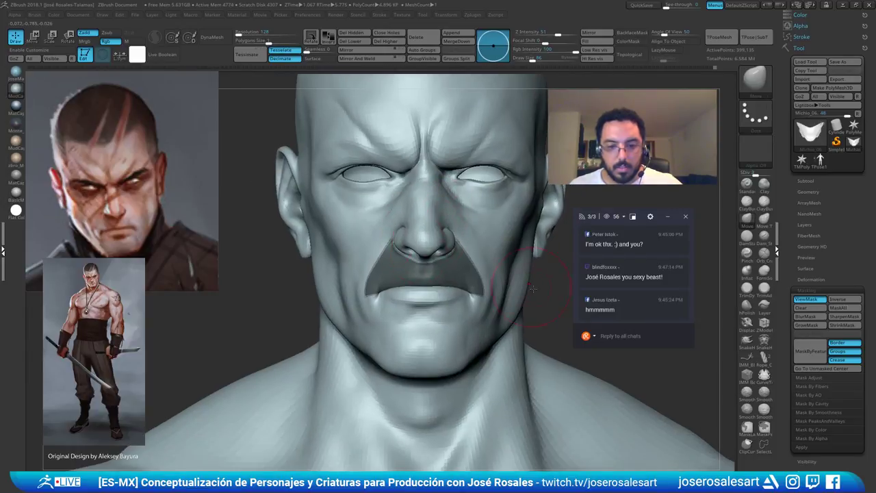
Clear the mask, check the lips from a three-quarter view, and adjust the Move brush's draw size
{"action": "left_click_drag", "start_coordinate": [537, 290], "coordinate": [556, 301], "text": "ctrl"}
{"action": "right_click_drag", "start_coordinate": [473, 293], "coordinate": [541, 278]}
{"action": "right_click_drag", "start_coordinate": [541, 277], "coordinate": [527, 302], "text": "ctrl"}
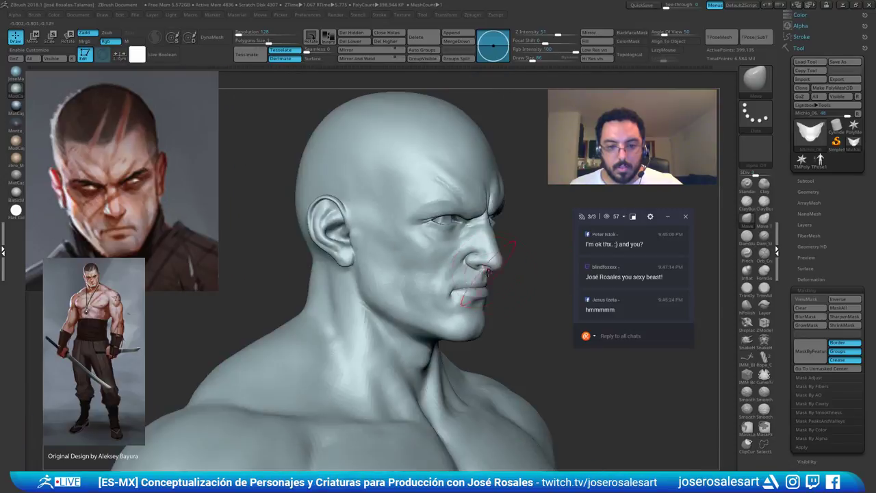
{"action": "right_click_drag", "start_coordinate": [488, 272], "coordinate": [528, 293], "text": "shift"}
{"action": "key", "text": "s"}
{"action": "left_click_drag", "start_coordinate": [528, 295], "coordinate": [524, 296]}
Refine the lower lip's volume with the ClayBuildup brush and smooth it toward the mouth corner
{"action": "right_click_drag", "start_coordinate": [523, 296], "coordinate": [531, 282], "text": "ctrl"}
{"action": "mouse_move", "coordinate": [531, 282]}
{"action": "right_mouse_down"}
{"action": "mouse_move", "coordinate": [484, 288]}
{"action": "mouse_move", "coordinate": [455, 187]}
{"action": "mouse_move", "coordinate": [441, 288]}
{"action": "mouse_move", "coordinate": [498, 233]}
{"action": "mouse_move", "coordinate": [349, 263]}
{"action": "mouse_move", "coordinate": [440, 287]}
{"action": "right_mouse_up"}
{"action": "key", "text": "2"}
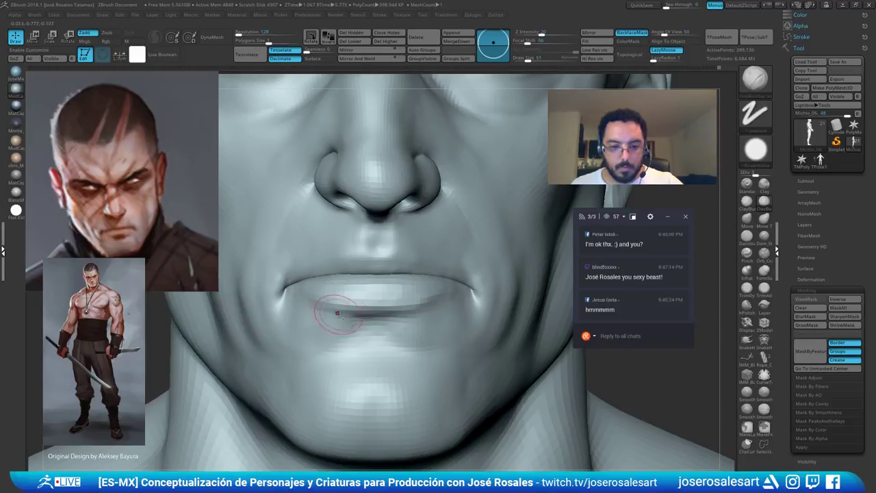
{"action": "key", "text": "shift"}
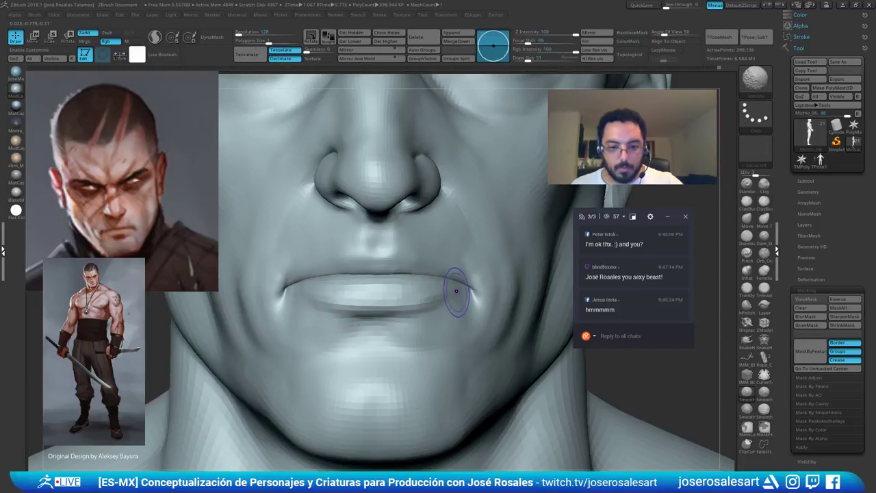
{"action": "left_click_drag", "start_coordinate": [406, 301], "coordinate": [424, 296], "text": "shift"}
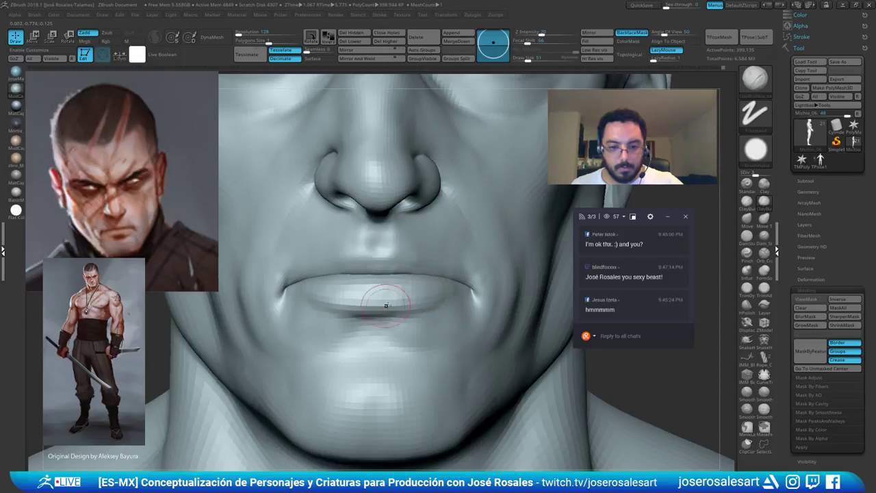
Switch to the Move brush, adjust its draw size, and refine the nose area in front view
{"action": "mouse_move", "coordinate": [387, 293]}
{"action": "right_mouse_down", "text": "ctrl"}
{"action": "mouse_move", "coordinate": [367, 264]}
{"action": "mouse_move", "coordinate": [457, 246]}
{"action": "mouse_move", "coordinate": [445, 222]}
{"action": "mouse_move", "coordinate": [446, 239]}
{"action": "mouse_move", "coordinate": [391, 236]}
{"action": "mouse_move", "coordinate": [452, 229]}
{"action": "mouse_move", "coordinate": [438, 220]}
{"action": "mouse_move", "coordinate": [404, 224]}
{"action": "mouse_move", "coordinate": [434, 228]}
{"action": "mouse_move", "coordinate": [422, 219]}
{"action": "mouse_move", "coordinate": [470, 219]}
{"action": "mouse_move", "coordinate": [447, 198]}
{"action": "mouse_move", "coordinate": [503, 238]}
{"action": "mouse_move", "coordinate": [445, 191]}
{"action": "mouse_move", "coordinate": [473, 133]}
{"action": "mouse_move", "coordinate": [404, 178]}
{"action": "mouse_move", "coordinate": [419, 194]}
{"action": "mouse_move", "coordinate": [440, 194]}
{"action": "mouse_move", "coordinate": [450, 175]}
{"action": "right_mouse_up", "text": "ctrl"}
{"action": "mouse_move", "coordinate": [432, 259]}
{"action": "right_mouse_down"}
{"action": "mouse_move", "coordinate": [446, 262]}
{"action": "mouse_move", "coordinate": [452, 285]}
{"action": "mouse_move", "coordinate": [438, 281]}
{"action": "mouse_move", "coordinate": [433, 225]}
{"action": "right_mouse_up"}
{"action": "key", "text": "b"}
{"action": "key", "text": "m"}
{"action": "key", "text": "v"}
{"action": "mouse_move", "coordinate": [428, 285]}
{"action": "right_mouse_down"}
{"action": "mouse_move", "coordinate": [442, 271]}
{"action": "mouse_move", "coordinate": [418, 245]}
{"action": "mouse_move", "coordinate": [428, 279]}
{"action": "right_mouse_up"}
{"action": "key", "text": "s"}
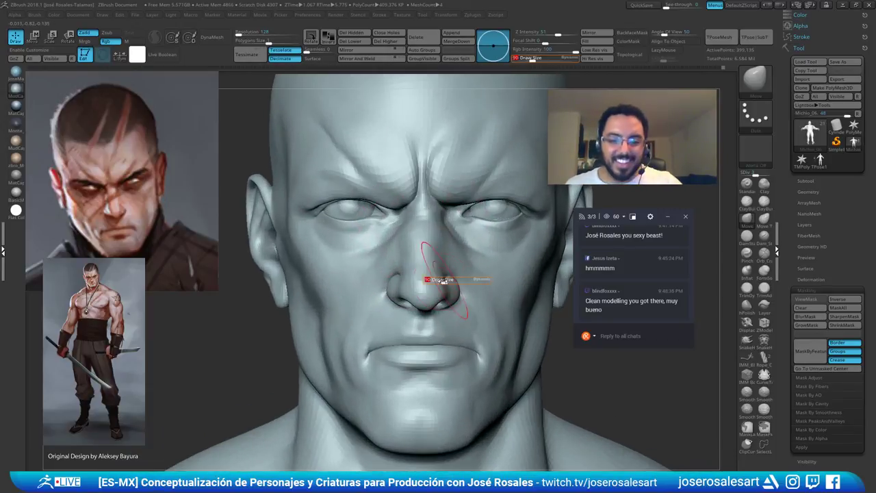
{"action": "left_click_drag", "start_coordinate": [429, 280], "coordinate": [421, 281]}
Reshape the nostrils and nose base from below with the Move brush, adjusting its draw size along the way
{"action": "right_click_drag", "start_coordinate": [417, 288], "coordinate": [416, 336]}
{"action": "key", "text": "s"}
{"action": "left_click_drag", "start_coordinate": [416, 336], "coordinate": [419, 336]}
{"action": "right_click_drag", "start_coordinate": [415, 321], "coordinate": [416, 331]}
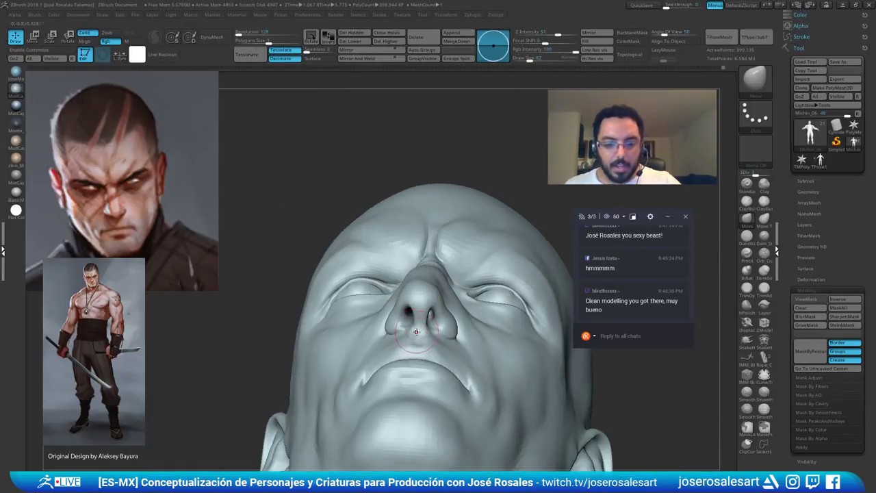
{"action": "mouse_move", "coordinate": [421, 298]}
{"action": "right_mouse_down"}
{"action": "mouse_move", "coordinate": [428, 223]}
{"action": "mouse_move", "coordinate": [423, 301]}
{"action": "mouse_move", "coordinate": [422, 270]}
{"action": "mouse_move", "coordinate": [445, 284]}
{"action": "mouse_move", "coordinate": [446, 363]}
{"action": "right_mouse_up"}
{"action": "key", "text": "s"}
{"action": "left_click", "coordinate": [425, 298]}
{"action": "key", "text": "s"}
{"action": "left_click", "coordinate": [413, 318]}
Build up the form around the underside of the nose with the ClayBuildup brush
{"action": "key", "text": "b"}
{"action": "key", "text": "c"}
{"action": "key", "text": "b"}
{"action": "right_click_drag", "start_coordinate": [413, 318], "coordinate": [448, 308]}
{"action": "mouse_move", "coordinate": [424, 267]}
{"action": "right_mouse_down", "text": "ctrl"}
{"action": "mouse_move", "coordinate": [419, 290]}
{"action": "mouse_move", "coordinate": [425, 274]}
{"action": "right_mouse_up", "text": "ctrl"}
{"action": "mouse_move", "coordinate": [411, 325]}
{"action": "right_mouse_down"}
{"action": "mouse_move", "coordinate": [421, 281]}
{"action": "mouse_move", "coordinate": [415, 316]}
{"action": "right_mouse_up"}
Adjust the nose tip and nostril wings with a resized Move brush
{"action": "key", "text": "b"}
{"action": "key", "text": "m"}
{"action": "key", "text": "v"}
{"action": "right_click_drag", "start_coordinate": [415, 317], "coordinate": [421, 293], "text": "ctrl"}
{"action": "key", "text": "s"}
{"action": "left_click", "coordinate": [441, 317]}
{"action": "mouse_move", "coordinate": [438, 325]}
{"action": "right_mouse_down", "text": "ctrl"}
{"action": "mouse_move", "coordinate": [425, 308]}
{"action": "mouse_move", "coordinate": [432, 347]}
{"action": "right_mouse_up", "text": "ctrl"}
Switch from ClayBuildup back to the Move brush and refine the nostril wing from three-quarter views
{"action": "key", "text": "b"}
{"action": "key", "text": "c"}
{"action": "key", "text": "b"}
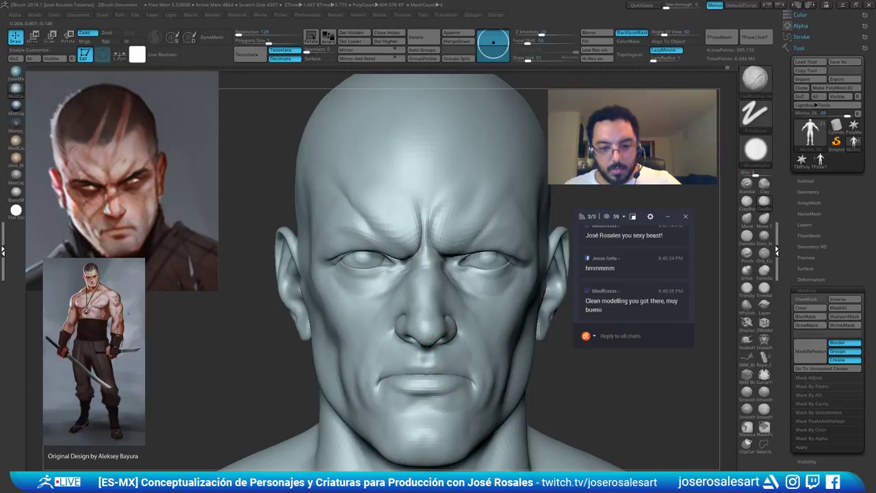
{"action": "key", "text": "b"}
{"action": "key", "text": "m"}
{"action": "key", "text": "v"}
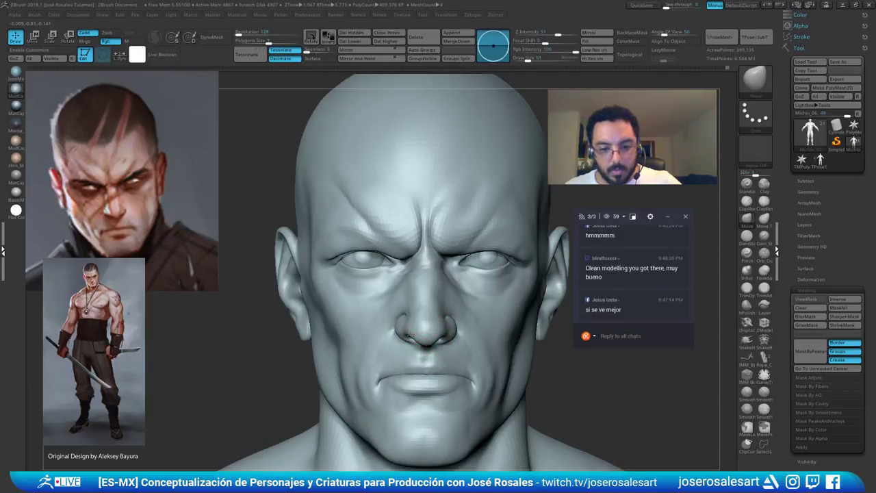
{"action": "mouse_move", "coordinate": [408, 335]}
{"action": "right_mouse_down"}
{"action": "mouse_move", "coordinate": [401, 328]}
{"action": "mouse_move", "coordinate": [419, 316]}
{"action": "mouse_move", "coordinate": [433, 279]}
{"action": "mouse_move", "coordinate": [407, 284]}
{"action": "mouse_move", "coordinate": [407, 320]}
{"action": "mouse_move", "coordinate": [378, 311]}
{"action": "right_mouse_up"}
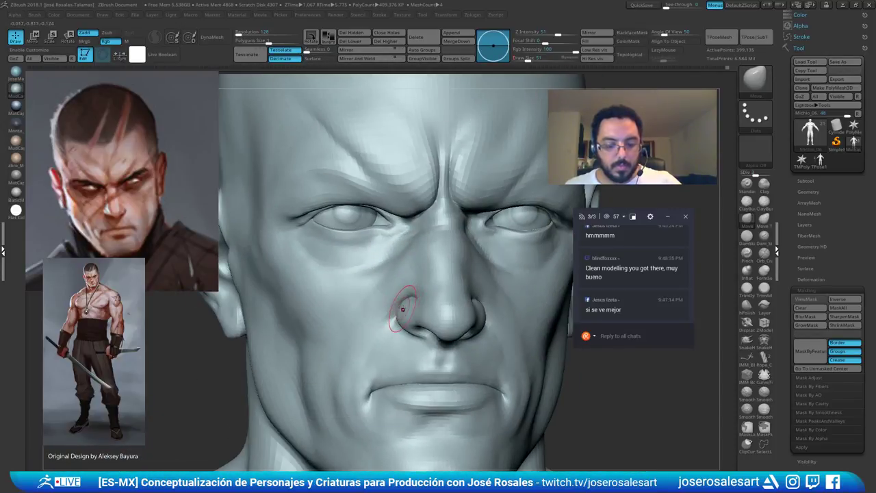
{"action": "right_click_drag", "start_coordinate": [422, 274], "coordinate": [421, 252], "text": "ctrl"}
{"action": "right_click_drag", "start_coordinate": [420, 252], "coordinate": [406, 263]}
{"action": "mouse_move", "coordinate": [406, 263]}
{"action": "right_mouse_down", "text": "ctrl"}
{"action": "mouse_move", "coordinate": [406, 271]}
{"action": "mouse_move", "coordinate": [382, 273]}
{"action": "mouse_move", "coordinate": [410, 275]}
{"action": "right_mouse_up", "text": "ctrl"}
{"action": "right_click_drag", "start_coordinate": [409, 275], "coordinate": [413, 300], "text": "ctrl"}
Build up the side of the nose bridge with the ClayBuildup brush at draw size 51 and smooth it
{"action": "key", "text": "2"}
{"action": "key", "text": "s"}
{"action": "left_click_drag", "start_coordinate": [452, 280], "coordinate": [450, 280]}
{"action": "right_click_drag", "start_coordinate": [449, 278], "coordinate": [479, 273]}
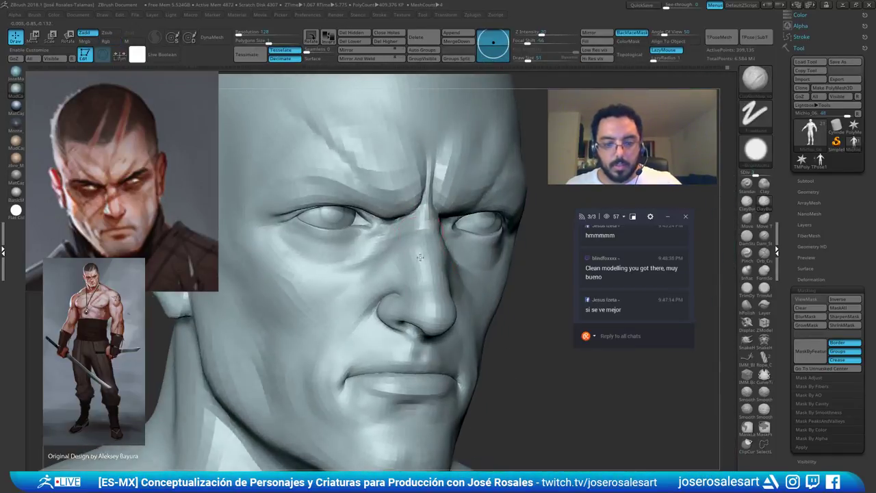
{"action": "right_click_drag", "start_coordinate": [440, 208], "coordinate": [459, 230]}
{"action": "left_click_drag", "start_coordinate": [419, 241], "coordinate": [410, 230], "text": "shift"}
Drop the head two subdivision levels and rework the planes between the nose and the inner eye
{"action": "key", "text": "shift+d"}
{"action": "key", "text": "shift+d"}
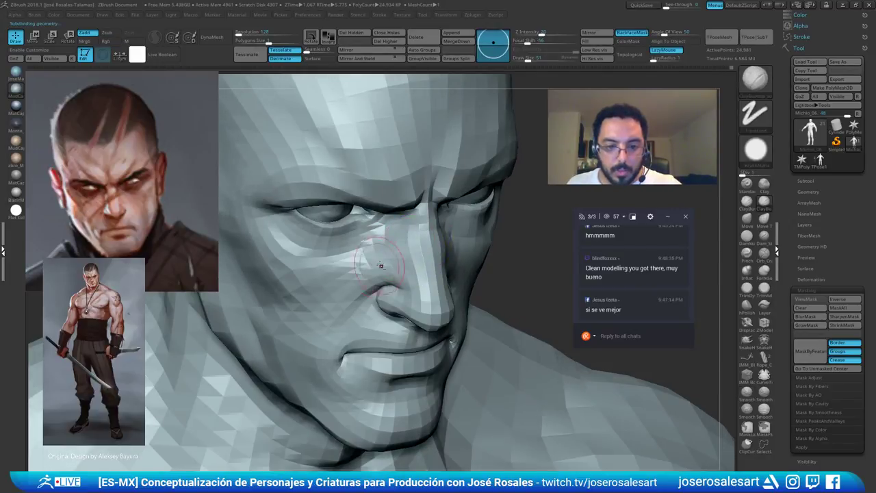
{"action": "mouse_move", "coordinate": [381, 266]}
{"action": "right_mouse_down"}
{"action": "mouse_move", "coordinate": [360, 247]}
{"action": "mouse_move", "coordinate": [387, 249]}
{"action": "right_mouse_up"}
{"action": "left_click_drag", "start_coordinate": [436, 249], "coordinate": [436, 238]}
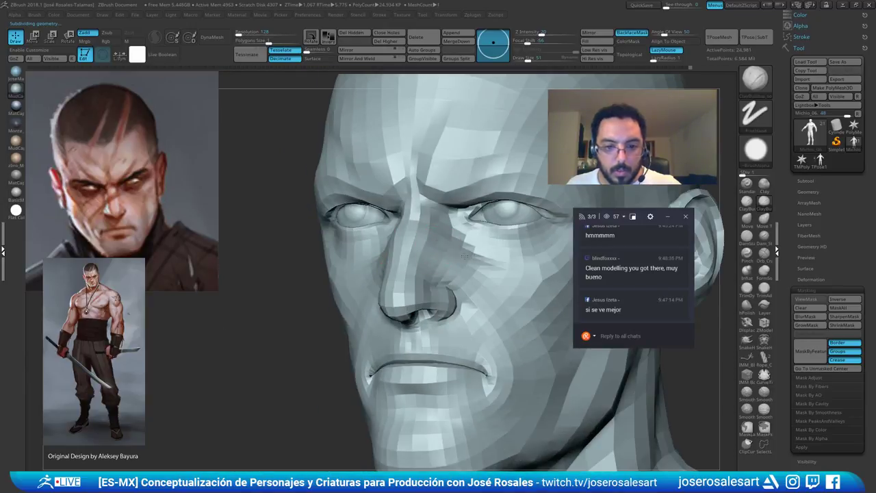
{"action": "right_click_drag", "start_coordinate": [472, 268], "coordinate": [363, 244]}
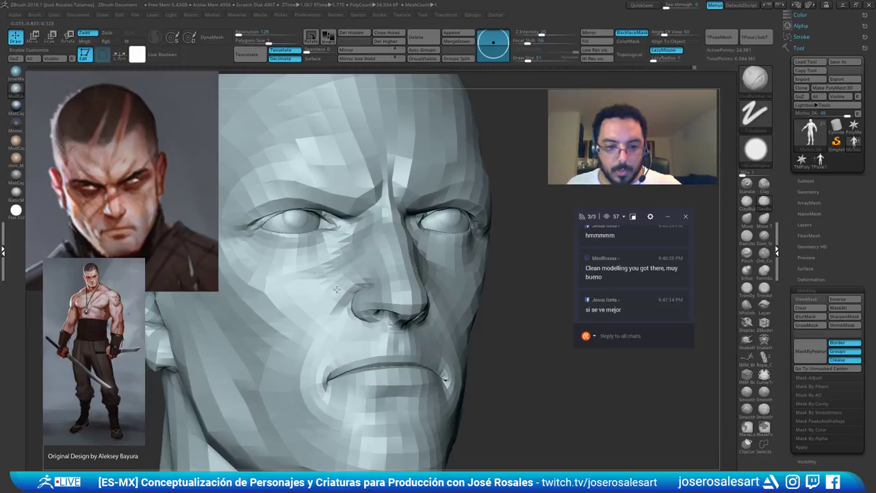
{"action": "right_click_drag", "start_coordinate": [360, 262], "coordinate": [367, 233], "text": "ctrl"}
{"action": "right_click_drag", "start_coordinate": [411, 266], "coordinate": [372, 272]}
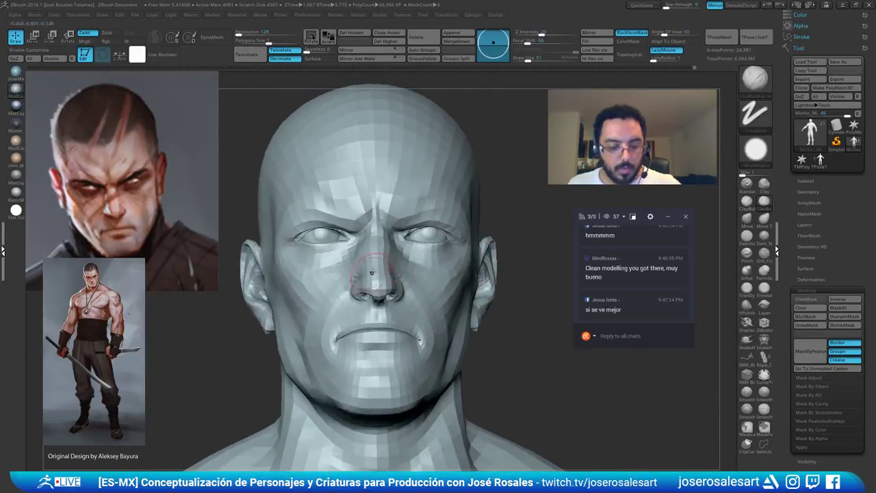
Raise the head one subdivision level and refine the nose bridge with a smaller ClayBuildup brush
{"action": "key", "text": "d"}
{"action": "right_click_drag", "start_coordinate": [302, 226], "coordinate": [386, 272]}
{"action": "mouse_move", "coordinate": [390, 224]}
{"action": "right_mouse_down", "text": "ctrl"}
{"action": "mouse_move", "coordinate": [394, 250]}
{"action": "mouse_move", "coordinate": [371, 263]}
{"action": "mouse_move", "coordinate": [367, 238]}
{"action": "mouse_move", "coordinate": [389, 240]}
{"action": "right_mouse_up", "text": "ctrl"}
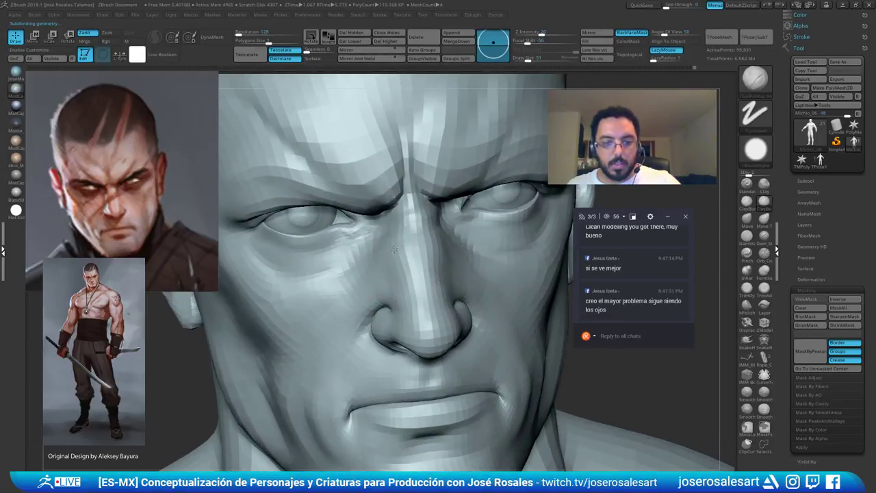
{"action": "mouse_move", "coordinate": [404, 279]}
{"action": "right_mouse_down"}
{"action": "mouse_move", "coordinate": [419, 256]}
{"action": "mouse_move", "coordinate": [408, 254]}
{"action": "right_mouse_up"}
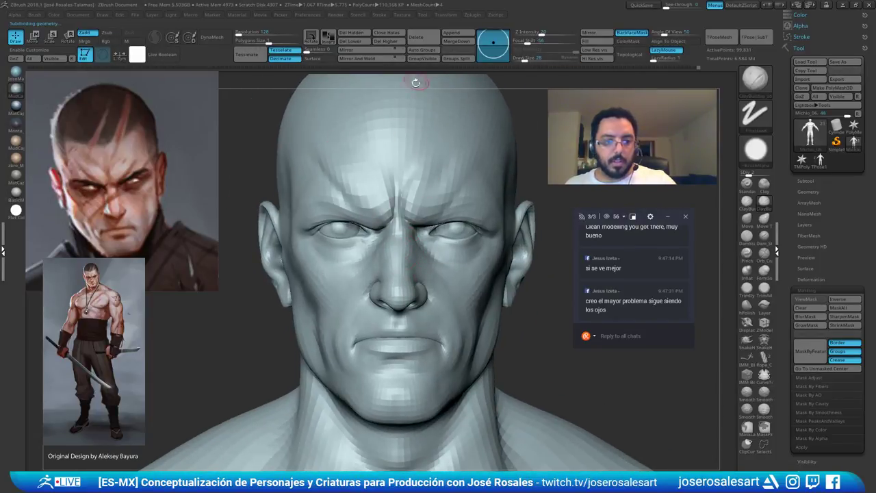
{"action": "right_click_drag", "start_coordinate": [365, 195], "coordinate": [360, 203], "text": "alt"}
{"action": "right_click_drag", "start_coordinate": [408, 142], "coordinate": [416, 161], "text": "ctrl"}
{"action": "mouse_move", "coordinate": [364, 278]}
{"action": "right_mouse_down", "text": "ctrl"}
{"action": "mouse_move", "coordinate": [398, 244]}
{"action": "mouse_move", "coordinate": [400, 251]}
{"action": "right_mouse_up", "text": "ctrl"}
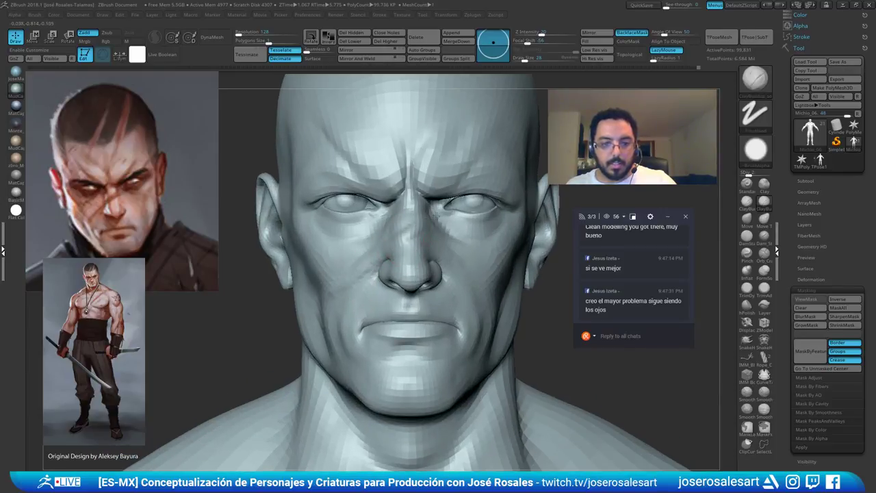
Compare the face from afar and up close, and touch up the inner eye corner with ClayBuildup
{"action": "right_click_drag", "start_coordinate": [456, 216], "coordinate": [363, 268], "text": "ctrl"}
{"action": "mouse_move", "coordinate": [363, 269]}
{"action": "right_mouse_down", "text": "ctrl"}
{"action": "mouse_move", "coordinate": [408, 281]}
{"action": "mouse_move", "coordinate": [458, 270]}
{"action": "mouse_move", "coordinate": [480, 202]}
{"action": "mouse_move", "coordinate": [459, 152]}
{"action": "right_mouse_up", "text": "ctrl"}
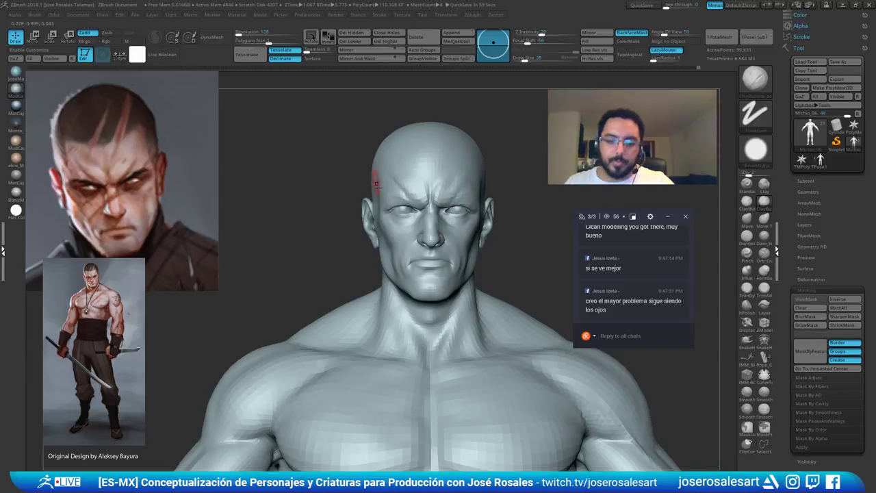
{"action": "right_click_drag", "start_coordinate": [377, 180], "coordinate": [439, 155], "text": "ctrl"}
{"action": "right_click_drag", "start_coordinate": [462, 196], "coordinate": [370, 206], "text": "ctrl"}
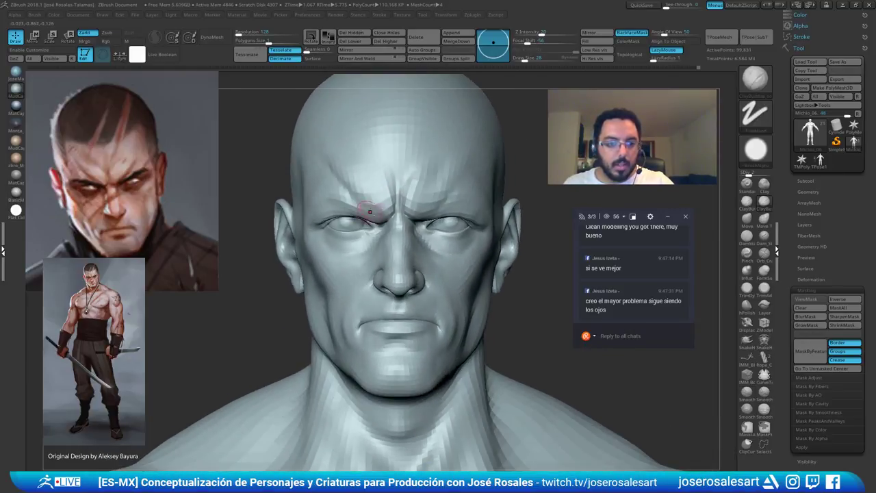
{"action": "right_click_drag", "start_coordinate": [409, 260], "coordinate": [403, 139]}
{"action": "mouse_move", "coordinate": [358, 221]}
{"action": "right_mouse_down"}
{"action": "mouse_move", "coordinate": [379, 221]}
{"action": "mouse_move", "coordinate": [353, 221]}
{"action": "mouse_move", "coordinate": [351, 188]}
{"action": "right_mouse_up"}
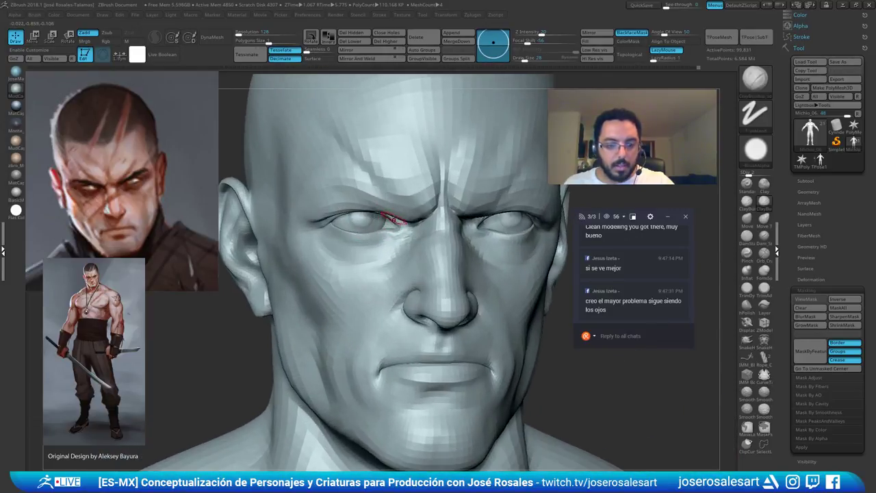
{"action": "mouse_move", "coordinate": [394, 228]}
{"action": "right_mouse_down"}
{"action": "mouse_move", "coordinate": [377, 217]}
{"action": "mouse_move", "coordinate": [372, 171]}
{"action": "right_mouse_up"}
Try to reshape the upper eyelid with the Move Topological brush at draw size 99
{"action": "key", "text": "1"}
{"action": "key", "text": "2"}
{"action": "key", "text": "s"}
{"action": "left_click_drag", "start_coordinate": [355, 219], "coordinate": [359, 219]}
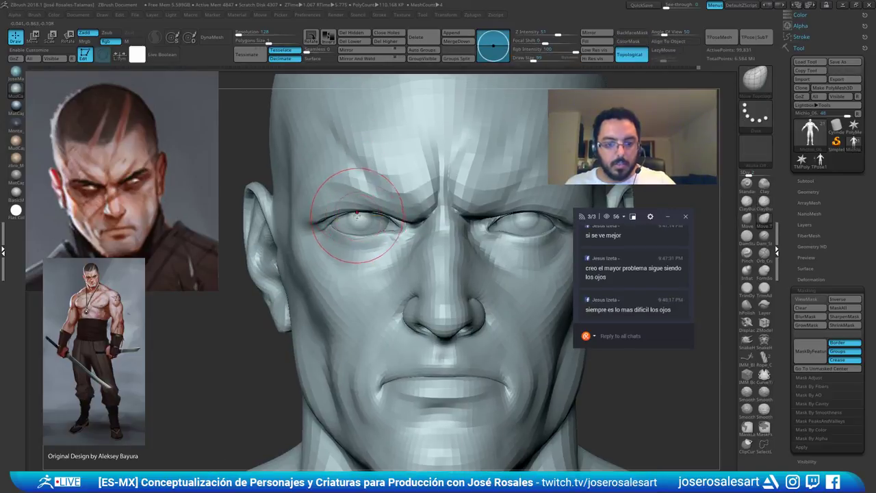
{"action": "right_click_drag", "start_coordinate": [359, 203], "coordinate": [353, 209]}
{"action": "key", "text": "ctrl+z"}
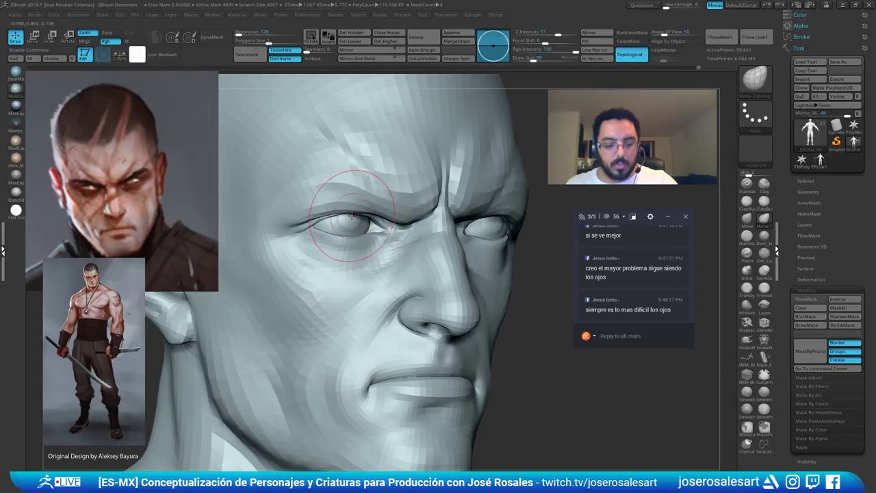
Switch to the Move brush and adjust the upper eyelid in three-quarter view
{"action": "key", "text": "b"}
{"action": "key", "text": "m"}
{"action": "key", "text": "v"}
{"action": "left_click_drag", "start_coordinate": [351, 213], "coordinate": [354, 216]}
Mask the area below each eye, down to the upper cheeks
{"action": "key", "text": "ctrl"}
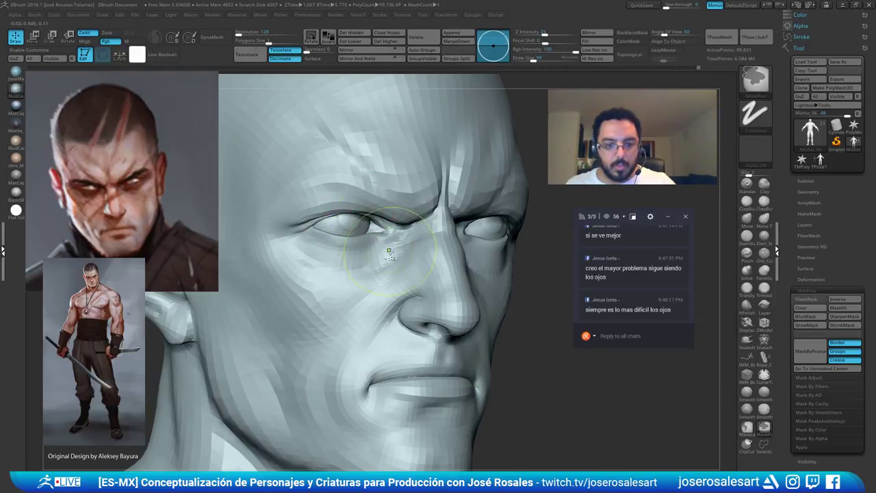
{"action": "right_click_drag", "start_coordinate": [389, 254], "coordinate": [309, 263]}
{"action": "mouse_move", "coordinate": [376, 274]}
{"action": "left_mouse_down", "text": "ctrl"}
{"action": "mouse_move", "coordinate": [340, 256]}
{"action": "mouse_move", "coordinate": [369, 259]}
{"action": "left_mouse_up", "text": "ctrl"}
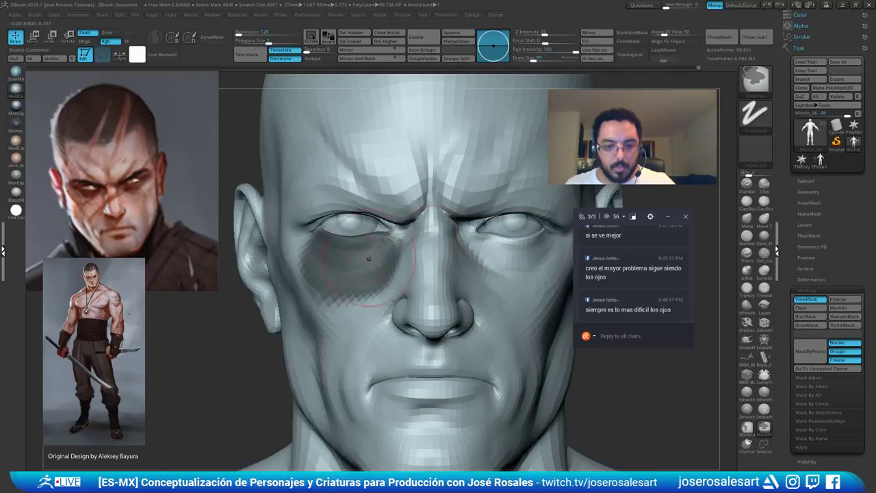
{"action": "right_click_drag", "start_coordinate": [509, 253], "coordinate": [413, 248], "text": "alt"}
{"action": "mouse_move", "coordinate": [441, 275]}
{"action": "left_mouse_down", "text": "ctrl"}
{"action": "mouse_move", "coordinate": [424, 279]}
{"action": "mouse_move", "coordinate": [406, 264]}
{"action": "mouse_move", "coordinate": [428, 261]}
{"action": "mouse_move", "coordinate": [451, 241]}
{"action": "left_mouse_up", "text": "ctrl"}
{"action": "mouse_move", "coordinate": [439, 251]}
{"action": "right_mouse_down", "text": "ctrl"}
{"action": "mouse_move", "coordinate": [425, 219]}
{"action": "mouse_move", "coordinate": [425, 229]}
{"action": "mouse_move", "coordinate": [383, 239]}
{"action": "right_mouse_up", "text": "ctrl"}
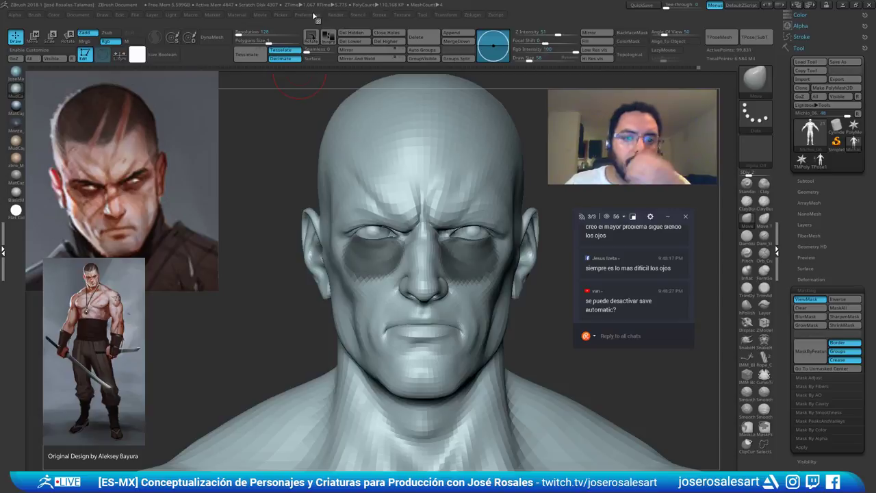
Open the QuickSave preferences to look at the automatic save options
{"action": "left_click", "coordinate": [313, 15]}
{"action": "left_click", "coordinate": [332, 58]}
{"action": "left_click", "coordinate": [346, 57]}
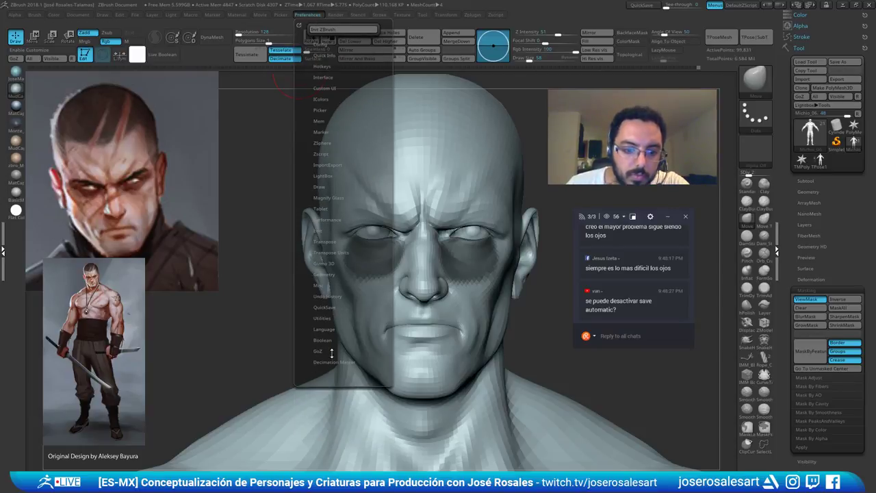
{"action": "left_click", "coordinate": [327, 306]}
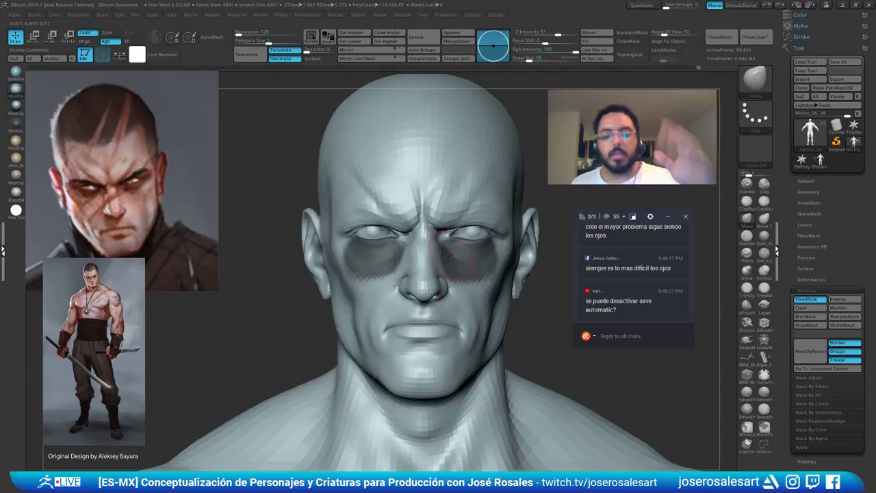
Enlarge the Move brush and reshape the upper eyelids while the area below the eyes stays masked
{"action": "mouse_move", "coordinate": [400, 158]}
{"action": "right_mouse_down", "text": "ctrl"}
{"action": "mouse_move", "coordinate": [394, 246]}
{"action": "mouse_move", "coordinate": [345, 207]}
{"action": "mouse_move", "coordinate": [371, 201]}
{"action": "mouse_move", "coordinate": [349, 201]}
{"action": "right_mouse_up", "text": "ctrl"}
{"action": "key", "text": "bracketright"}
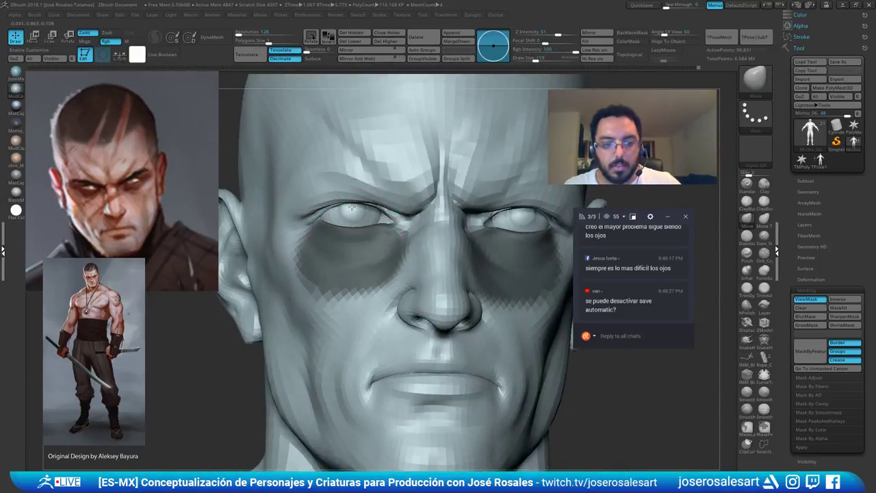
{"action": "left_click_drag", "start_coordinate": [352, 206], "coordinate": [357, 212]}
{"action": "right_click_drag", "start_coordinate": [385, 207], "coordinate": [380, 206], "text": "shift"}
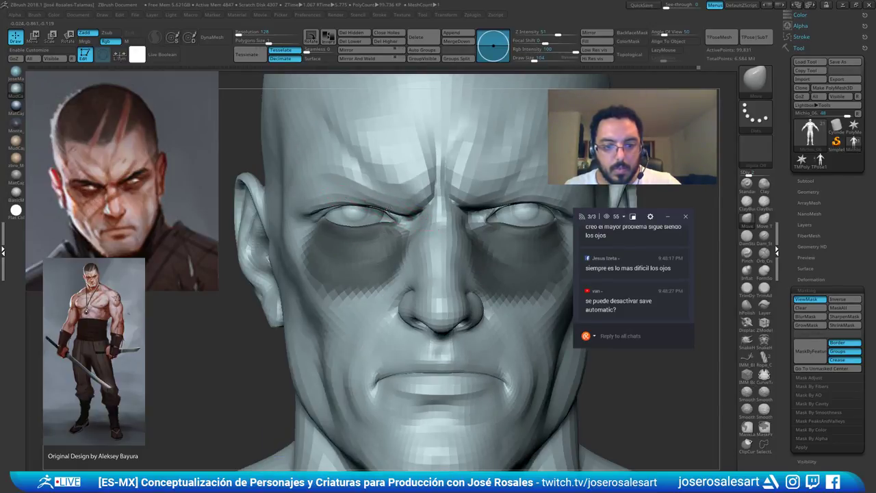
{"action": "right_click_drag", "start_coordinate": [388, 208], "coordinate": [411, 210]}
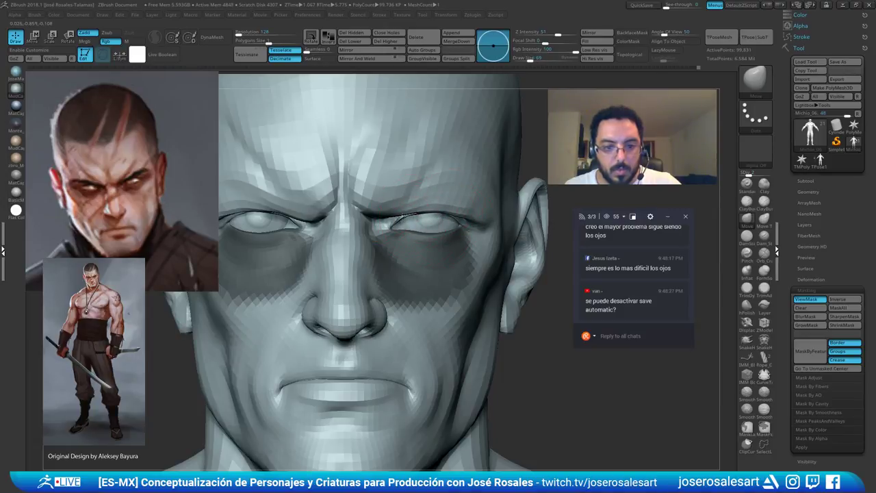
Clear the mask below the eyes and check the eyelids by toggling polygroup visibility
{"action": "right_click_drag", "start_coordinate": [402, 218], "coordinate": [510, 191], "text": "alt"}
{"action": "left_click_drag", "start_coordinate": [518, 194], "coordinate": [527, 204], "text": "ctrl"}
{"action": "right_click_drag", "start_coordinate": [503, 162], "coordinate": [453, 198], "text": "alt"}
{"action": "right_click_drag", "start_coordinate": [454, 198], "coordinate": [472, 180], "text": "alt"}
{"action": "left_click", "coordinate": [378, 240], "text": "ctrl+shift"}
{"action": "left_click", "coordinate": [456, 184], "text": "ctrl+shift"}
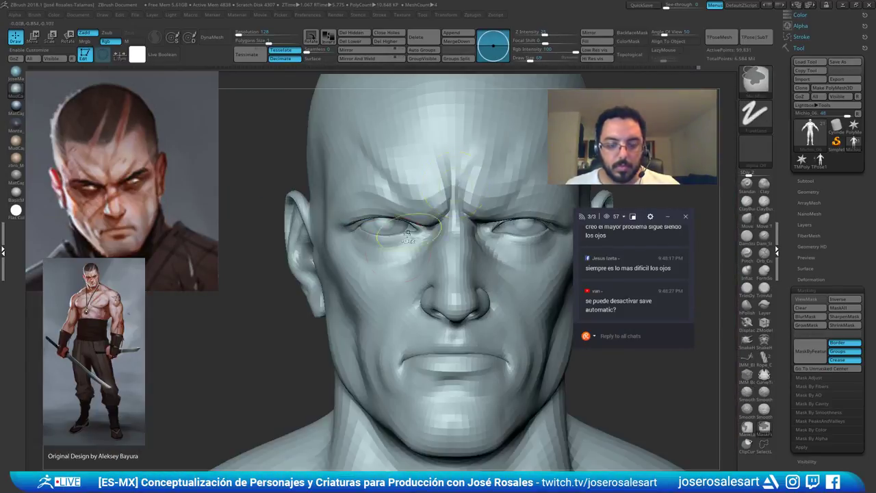
Isolate the eyelid rim polygroup, mask it around both eyes, and show the whole head again
{"action": "left_click", "coordinate": [413, 230], "text": "ctrl+shift"}
{"action": "right_click_drag", "start_coordinate": [427, 216], "coordinate": [388, 186], "text": "alt"}
{"action": "left_click_drag", "start_coordinate": [343, 169], "coordinate": [538, 299], "text": "ctrl"}
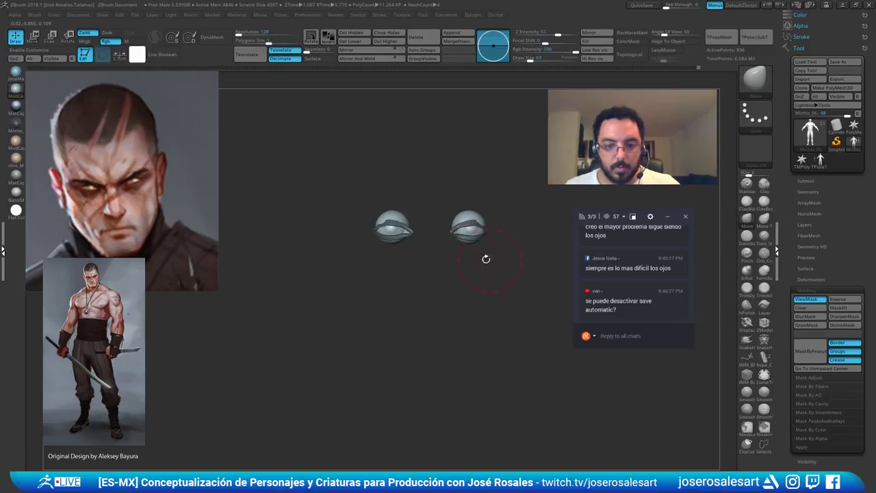
{"action": "right_click_drag", "start_coordinate": [487, 259], "coordinate": [460, 291], "text": "alt"}
{"action": "left_click", "coordinate": [454, 276], "text": "ctrl+shift"}
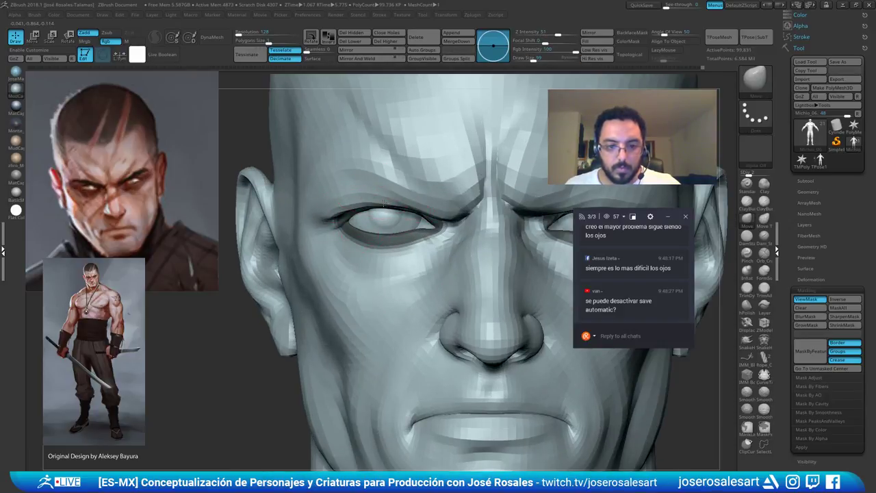
Reshape the skin around the upper eyelids with the rims masked, and clear the mask
{"action": "right_click_drag", "start_coordinate": [404, 207], "coordinate": [265, 224], "text": "alt"}
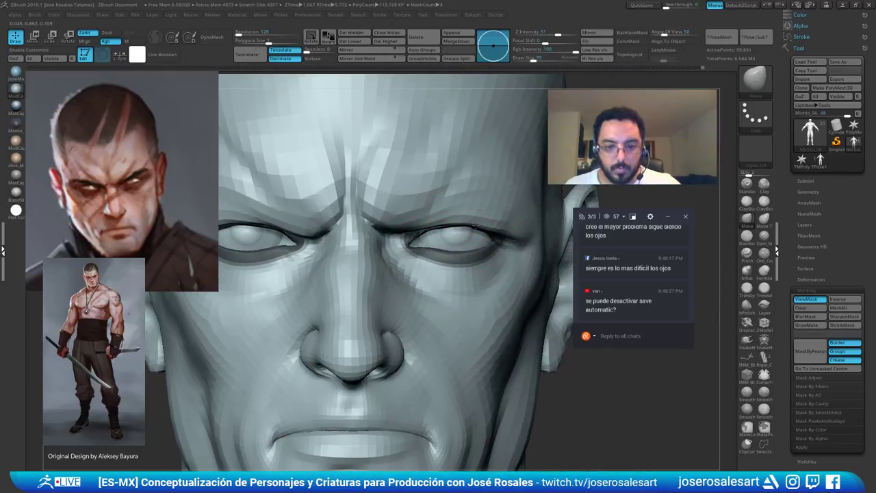
{"action": "right_click_drag", "start_coordinate": [485, 227], "coordinate": [348, 280], "text": "alt"}
{"action": "left_click_drag", "start_coordinate": [300, 297], "coordinate": [237, 360], "text": "ctrl"}
{"action": "mouse_move", "coordinate": [333, 293]}
{"action": "right_mouse_down", "text": "alt"}
{"action": "mouse_move", "coordinate": [341, 259]}
{"action": "mouse_move", "coordinate": [349, 273]}
{"action": "mouse_move", "coordinate": [310, 272]}
{"action": "mouse_move", "coordinate": [335, 301]}
{"action": "right_mouse_up", "text": "alt"}
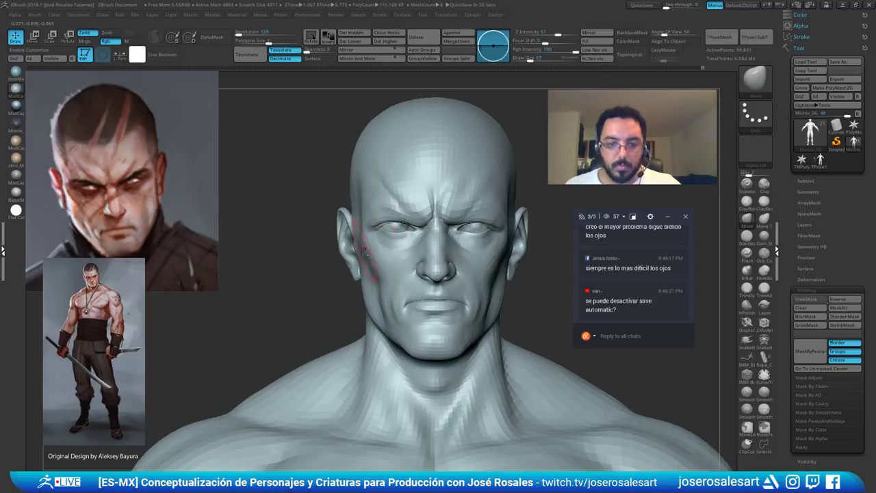
Mask the eyelid rims again and adjust the inner part of the upper eyelids with the Move brush
{"action": "right_click_drag", "start_coordinate": [364, 251], "coordinate": [396, 274], "text": "alt"}
{"action": "left_click_drag", "start_coordinate": [434, 204], "coordinate": [405, 214], "text": "ctrl"}
{"action": "mouse_move", "coordinate": [419, 196]}
{"action": "right_mouse_down"}
{"action": "mouse_move", "coordinate": [466, 197]}
{"action": "mouse_move", "coordinate": [426, 205]}
{"action": "right_mouse_up"}
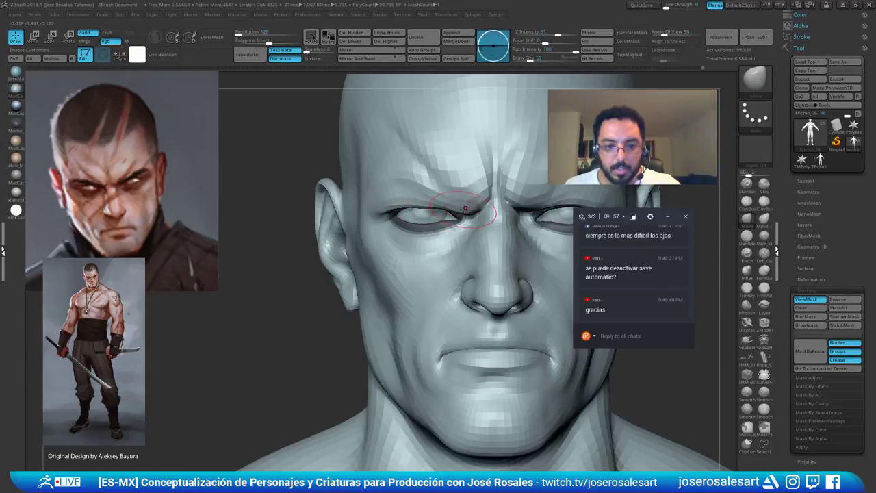
{"action": "right_click_drag", "start_coordinate": [466, 207], "coordinate": [454, 209]}
{"action": "mouse_move", "coordinate": [343, 211]}
{"action": "right_mouse_down"}
{"action": "mouse_move", "coordinate": [391, 197]}
{"action": "mouse_move", "coordinate": [378, 209]}
{"action": "mouse_move", "coordinate": [421, 213]}
{"action": "right_mouse_up"}
{"action": "right_click_drag", "start_coordinate": [514, 211], "coordinate": [373, 215]}
Select the Corneas subtool, inspect the eyeball's fit inside the eyelids from below, and return to the body subtool
{"action": "left_click", "coordinate": [425, 232], "text": "alt"}
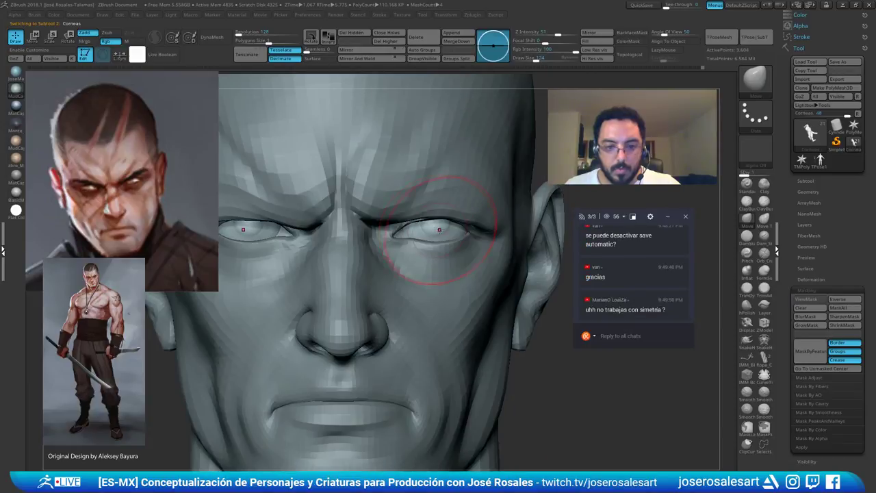
{"action": "mouse_move", "coordinate": [439, 232]}
{"action": "right_mouse_down"}
{"action": "mouse_move", "coordinate": [394, 233]}
{"action": "mouse_move", "coordinate": [415, 232]}
{"action": "mouse_move", "coordinate": [380, 224]}
{"action": "mouse_move", "coordinate": [405, 222]}
{"action": "mouse_move", "coordinate": [393, 205]}
{"action": "right_mouse_up"}
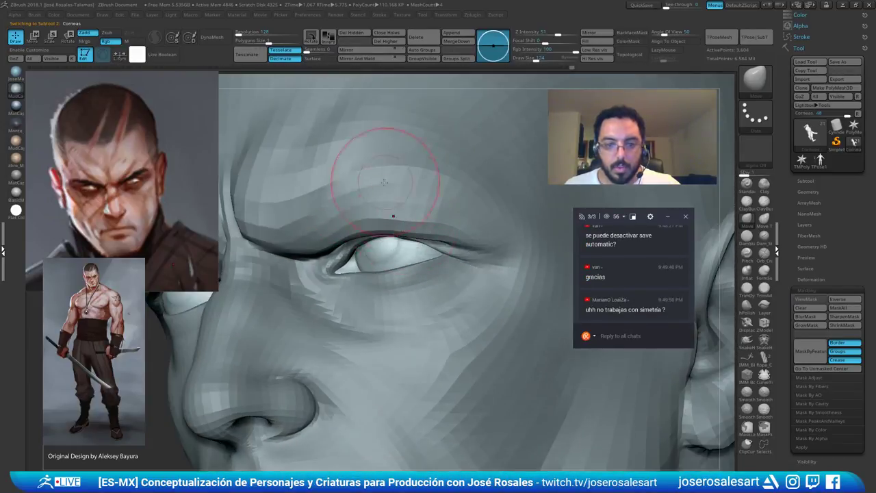
{"action": "right_click_drag", "start_coordinate": [393, 258], "coordinate": [353, 282]}
{"action": "left_click", "coordinate": [439, 242], "text": "alt"}
{"action": "right_click_drag", "start_coordinate": [417, 209], "coordinate": [395, 201]}
{"action": "right_click_drag", "start_coordinate": [510, 114], "coordinate": [520, 121], "text": "ctrl"}
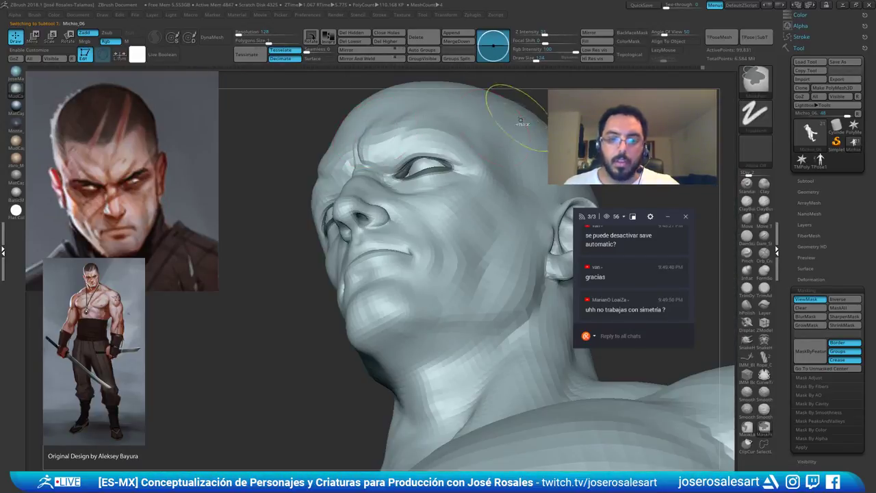
Reshape the outer corners of the eyelids with the Move brush, checking them from below, the front and three-quarter angles
{"action": "mouse_move", "coordinate": [289, 258]}
{"action": "right_mouse_down"}
{"action": "mouse_move", "coordinate": [320, 204]}
{"action": "mouse_move", "coordinate": [332, 199]}
{"action": "right_mouse_up"}
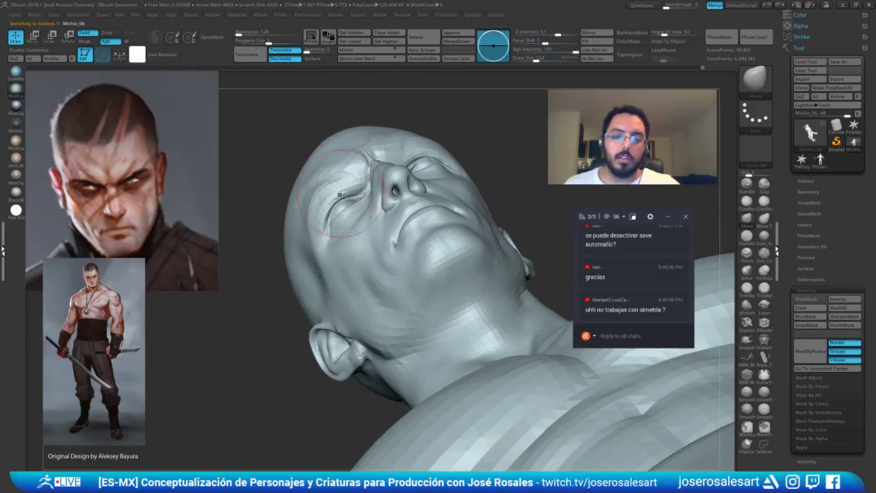
{"action": "right_click_drag", "start_coordinate": [322, 162], "coordinate": [351, 226], "text": "ctrl"}
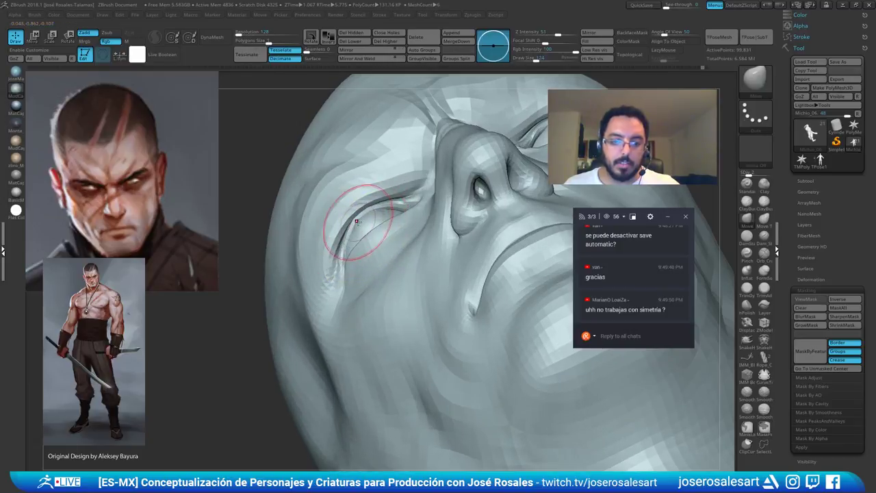
{"action": "right_click_drag", "start_coordinate": [379, 211], "coordinate": [419, 196], "text": "ctrl"}
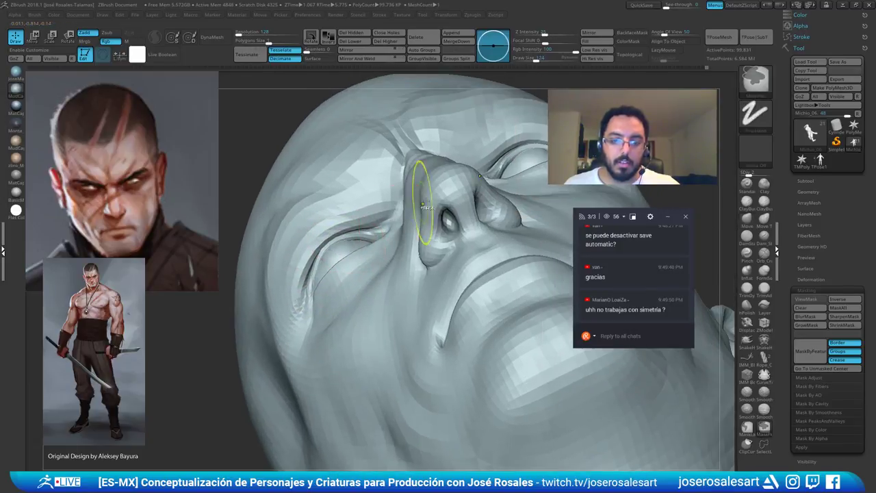
{"action": "right_click_drag", "start_coordinate": [510, 164], "coordinate": [447, 197]}
{"action": "mouse_move", "coordinate": [486, 178]}
{"action": "right_mouse_down"}
{"action": "mouse_move", "coordinate": [512, 182]}
{"action": "mouse_move", "coordinate": [528, 217]}
{"action": "mouse_move", "coordinate": [524, 198]}
{"action": "right_mouse_up"}
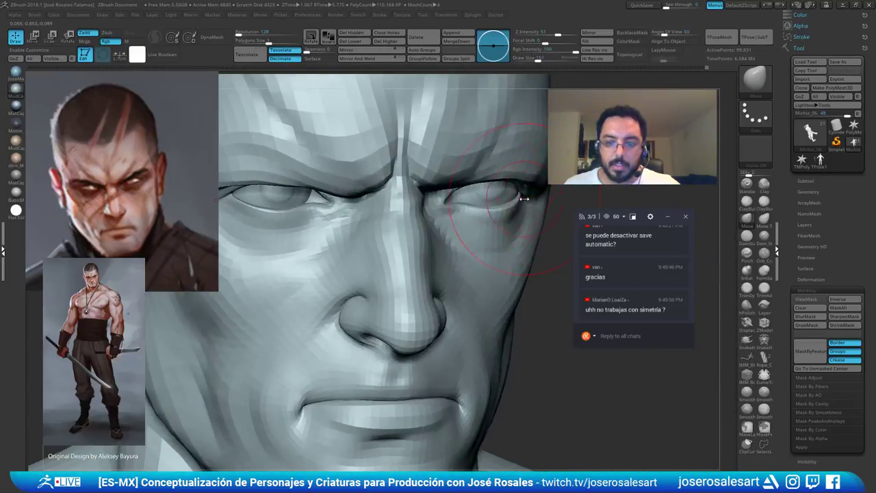
{"action": "left_click_drag", "start_coordinate": [517, 206], "coordinate": [518, 196]}
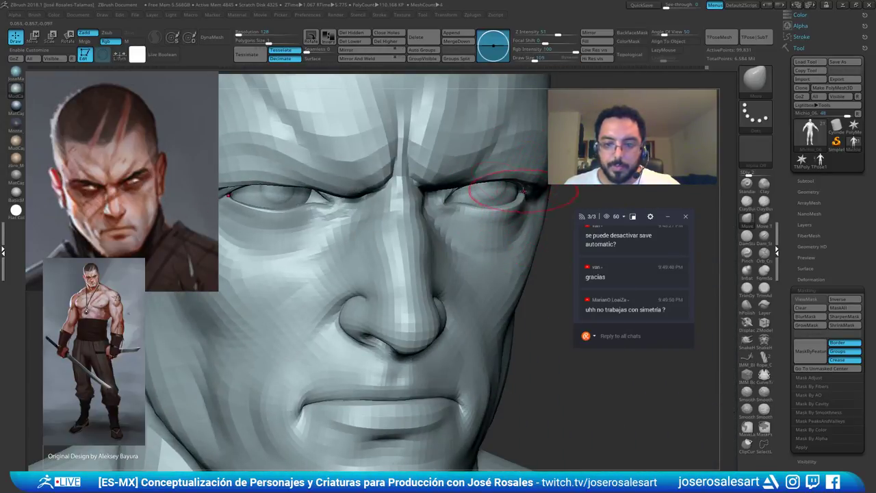
{"action": "right_click_drag", "start_coordinate": [528, 196], "coordinate": [491, 169]}
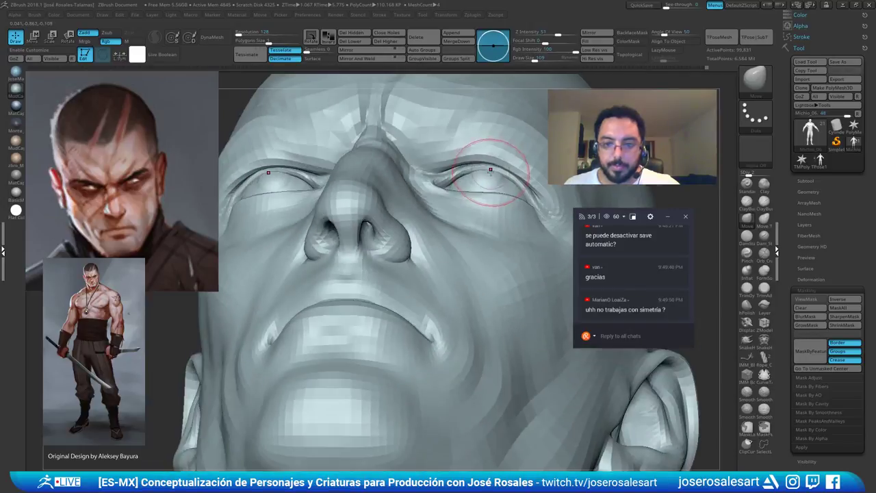
{"action": "mouse_move", "coordinate": [274, 203]}
{"action": "right_mouse_down"}
{"action": "mouse_move", "coordinate": [285, 224]}
{"action": "mouse_move", "coordinate": [297, 217]}
{"action": "mouse_move", "coordinate": [334, 228]}
{"action": "mouse_move", "coordinate": [311, 242]}
{"action": "right_mouse_up"}
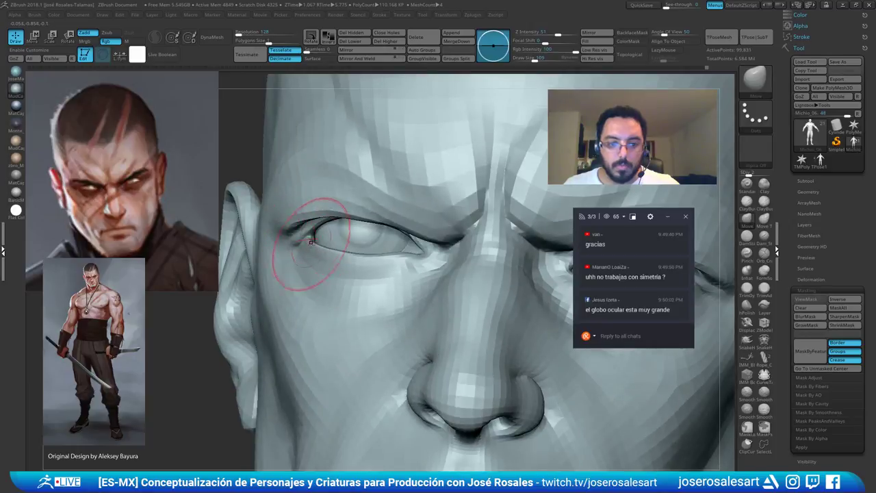
{"action": "left_click_drag", "start_coordinate": [320, 253], "coordinate": [319, 253]}
{"action": "right_click_drag", "start_coordinate": [324, 228], "coordinate": [320, 240]}
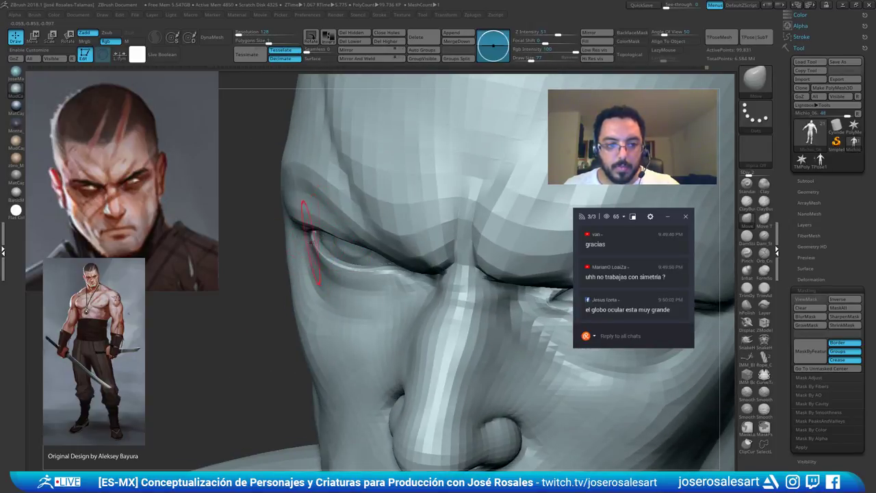
{"action": "right_click_drag", "start_coordinate": [311, 242], "coordinate": [440, 217], "text": "ctrl"}
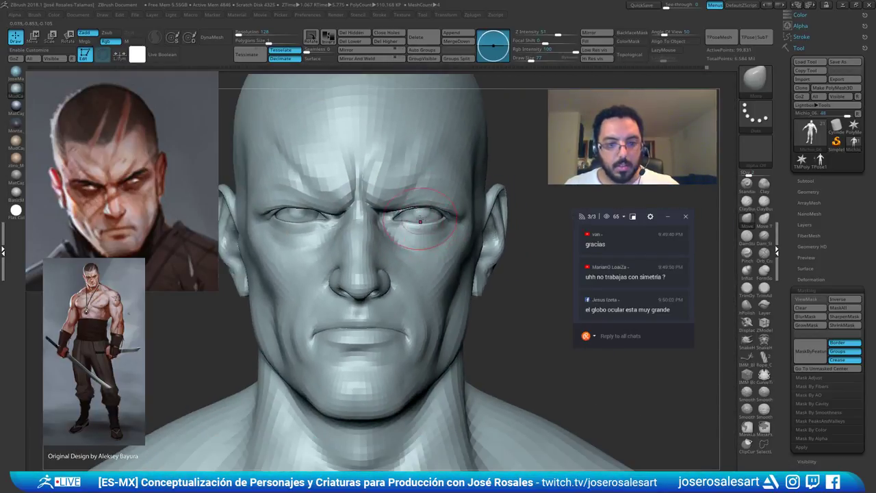
Select the Corneas subtool, compare the eyeballs alone and inside the head, and return to the body subtool
{"action": "left_click", "coordinate": [428, 215], "text": "alt"}
{"action": "key", "text": "shift+s"}
{"action": "right_click_drag", "start_coordinate": [399, 194], "coordinate": [420, 212], "text": "alt"}
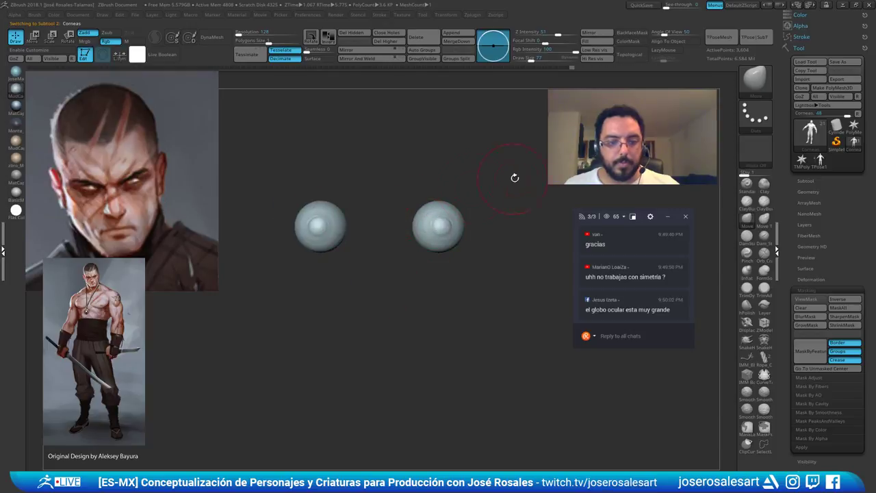
{"action": "key", "text": "shift+s"}
{"action": "key", "text": "shift+s"}
{"action": "key", "text": "shift+s"}
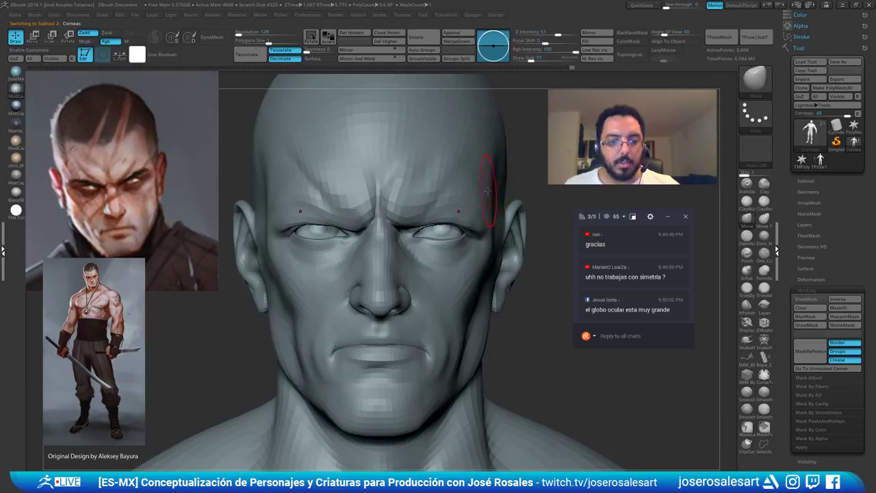
{"action": "right_click_drag", "start_coordinate": [488, 183], "coordinate": [472, 214], "text": "ctrl"}
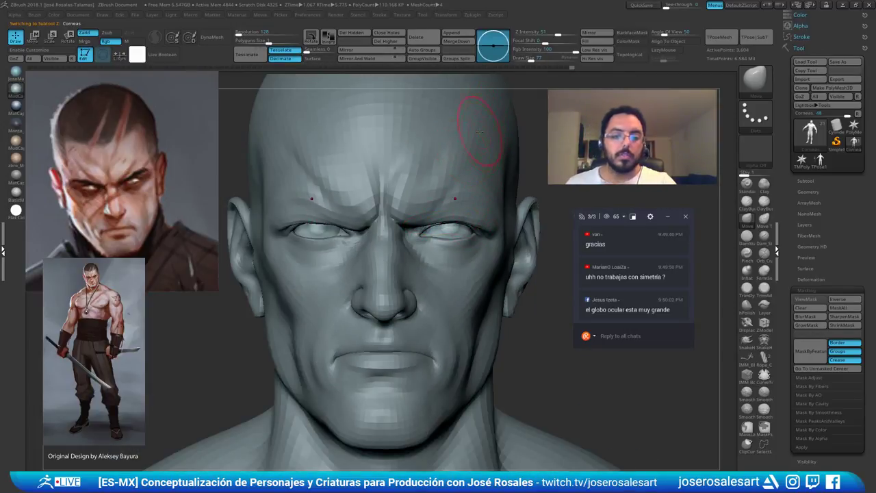
{"action": "right_click_drag", "start_coordinate": [425, 241], "coordinate": [433, 277], "text": "ctrl"}
{"action": "right_click", "coordinate": [433, 277]}
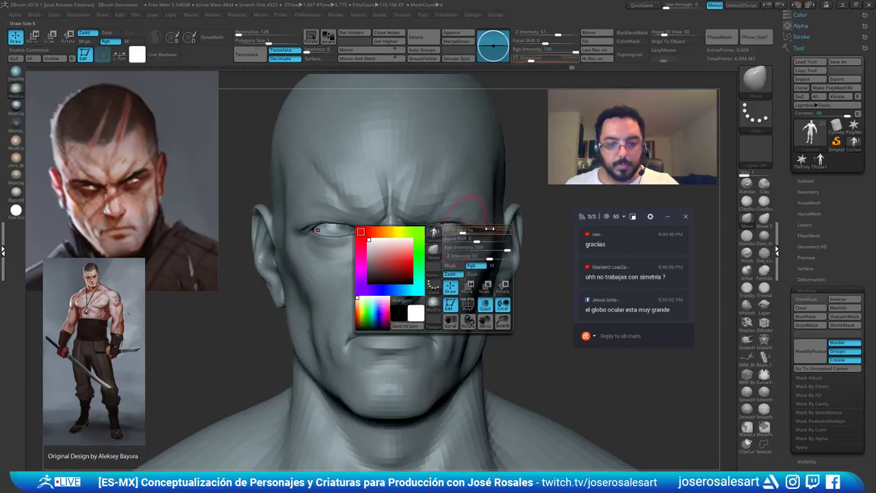
{"action": "mouse_move", "coordinate": [447, 242]}
{"action": "right_mouse_down", "text": "ctrl"}
{"action": "mouse_move", "coordinate": [444, 255]}
{"action": "mouse_move", "coordinate": [453, 238]}
{"action": "mouse_move", "coordinate": [449, 256]}
{"action": "mouse_move", "coordinate": [448, 244]}
{"action": "mouse_move", "coordinate": [495, 232]}
{"action": "mouse_move", "coordinate": [472, 212]}
{"action": "right_mouse_up", "text": "ctrl"}
{"action": "key", "text": "bracketleft"}
{"action": "left_click", "coordinate": [478, 231], "text": "alt"}
Examine how the upper eyelids sit over the eyeballs from several angles, and enlarge the brush to about 140
{"action": "right_click_drag", "start_coordinate": [472, 212], "coordinate": [548, 230]}
{"action": "right_click_drag", "start_coordinate": [434, 239], "coordinate": [428, 195], "text": "ctrl"}
{"action": "right_click_drag", "start_coordinate": [428, 195], "coordinate": [384, 199]}
{"action": "right_click_drag", "start_coordinate": [459, 205], "coordinate": [409, 171], "text": "alt"}
{"action": "mouse_move", "coordinate": [452, 213]}
{"action": "right_mouse_down", "text": "ctrl"}
{"action": "mouse_move", "coordinate": [479, 246]}
{"action": "mouse_move", "coordinate": [511, 254]}
{"action": "mouse_move", "coordinate": [484, 256]}
{"action": "mouse_move", "coordinate": [504, 221]}
{"action": "right_mouse_up", "text": "ctrl"}
{"action": "key", "text": "shift+s"}
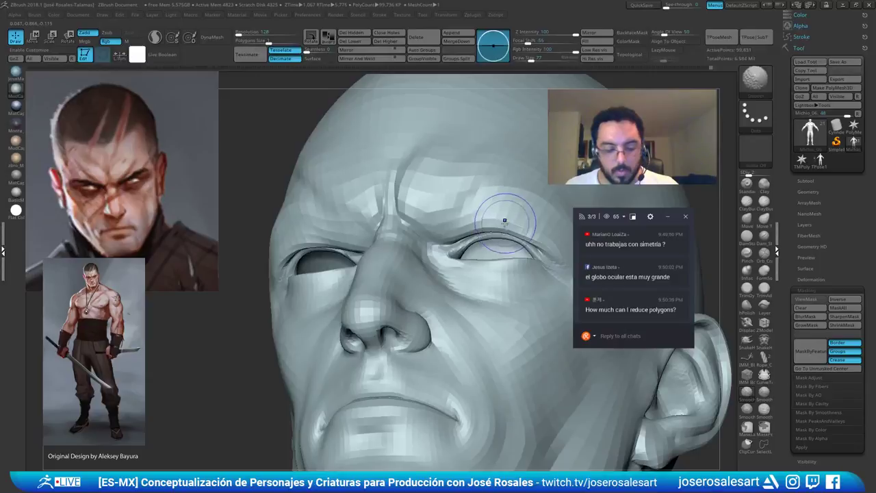
{"action": "right_click_drag", "start_coordinate": [397, 268], "coordinate": [438, 264], "text": "shift"}
{"action": "mouse_move", "coordinate": [438, 263]}
{"action": "right_mouse_down", "text": "ctrl"}
{"action": "mouse_move", "coordinate": [428, 240]}
{"action": "mouse_move", "coordinate": [448, 218]}
{"action": "mouse_move", "coordinate": [473, 257]}
{"action": "mouse_move", "coordinate": [517, 236]}
{"action": "mouse_move", "coordinate": [528, 173]}
{"action": "mouse_move", "coordinate": [519, 120]}
{"action": "mouse_move", "coordinate": [503, 131]}
{"action": "right_mouse_up", "text": "ctrl"}
{"action": "mouse_move", "coordinate": [340, 162]}
{"action": "right_mouse_down"}
{"action": "mouse_move", "coordinate": [329, 187]}
{"action": "mouse_move", "coordinate": [325, 165]}
{"action": "mouse_move", "coordinate": [360, 182]}
{"action": "mouse_move", "coordinate": [333, 146]}
{"action": "mouse_move", "coordinate": [332, 239]}
{"action": "mouse_move", "coordinate": [339, 207]}
{"action": "mouse_move", "coordinate": [329, 256]}
{"action": "mouse_move", "coordinate": [342, 335]}
{"action": "right_mouse_up"}
{"action": "key", "text": "z"}
{"action": "key", "text": "z"}
{"action": "key", "text": "bracketright"}
{"action": "key", "text": "bracketright"}
{"action": "key", "text": "bracketright"}
{"action": "key", "text": "bracketright"}
{"action": "mouse_move", "coordinate": [348, 237]}
{"action": "right_mouse_down"}
{"action": "mouse_move", "coordinate": [349, 327]}
{"action": "mouse_move", "coordinate": [326, 161]}
{"action": "mouse_move", "coordinate": [344, 195]}
{"action": "mouse_move", "coordinate": [428, 267]}
{"action": "mouse_move", "coordinate": [376, 190]}
{"action": "right_mouse_up"}
Hide the head's polygroups, then invert the visibility to isolate the head from the torso
{"action": "left_click", "coordinate": [428, 267], "text": "ctrl+shift"}
{"action": "left_click_drag", "start_coordinate": [356, 167], "coordinate": [394, 175], "text": "ctrl+shift"}
{"action": "right_click_drag", "start_coordinate": [504, 144], "coordinate": [481, 181]}
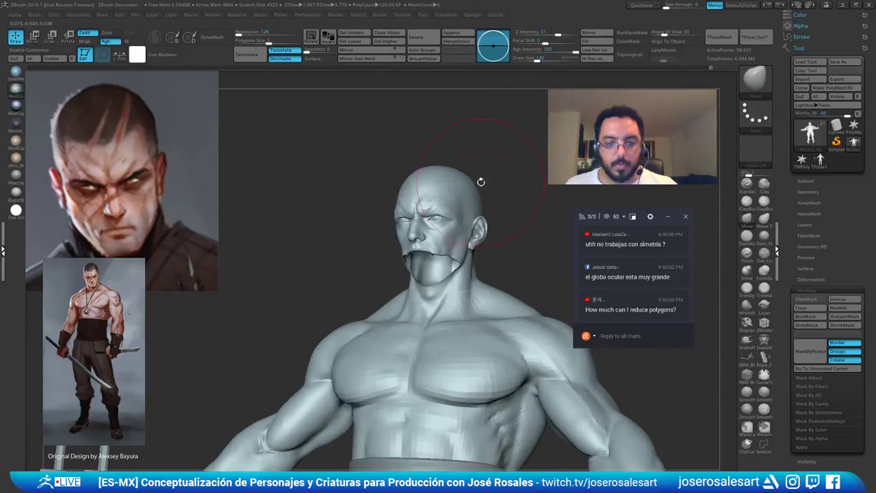
{"action": "left_click", "coordinate": [446, 295], "text": "ctrl+shift"}
{"action": "key", "text": "ctrl+z"}
{"action": "left_click", "coordinate": [452, 277], "text": "ctrl+shift"}
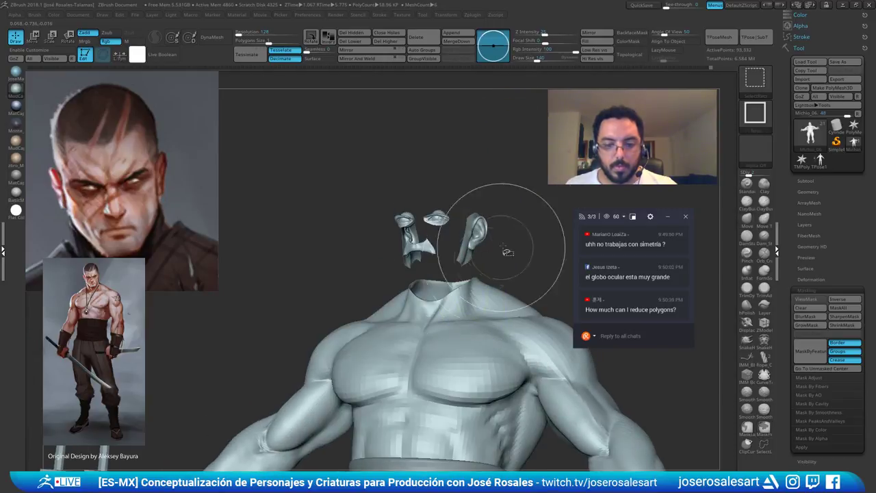
{"action": "left_click_drag", "start_coordinate": [525, 137], "coordinate": [365, 274], "text": "ctrl+alt+shift"}
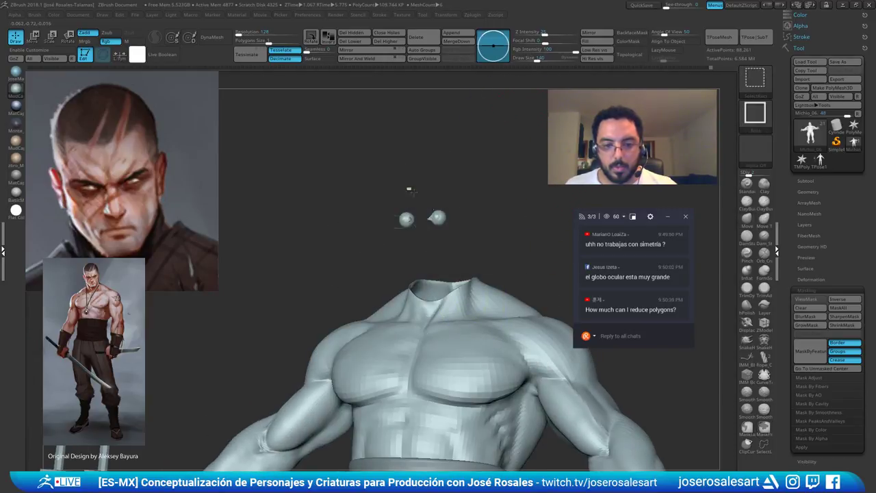
{"action": "left_click_drag", "start_coordinate": [413, 192], "coordinate": [419, 199], "text": "ctrl+shift"}
{"action": "key", "text": "f"}
Adjust the curve of the upper eyelids from below with the Move brush, and reduce the brush size
{"action": "right_click_drag", "start_coordinate": [393, 200], "coordinate": [378, 267]}
{"action": "right_click_drag", "start_coordinate": [484, 116], "coordinate": [462, 171], "text": "ctrl"}
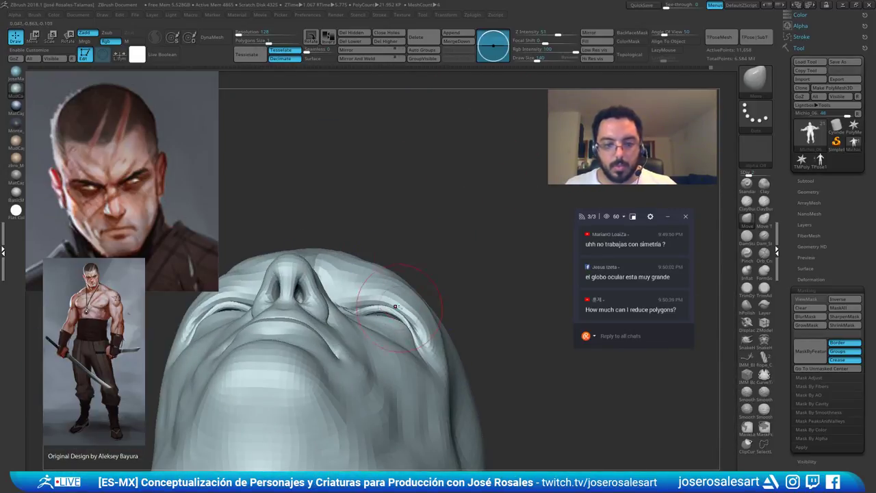
{"action": "mouse_move", "coordinate": [381, 308]}
{"action": "right_mouse_down"}
{"action": "mouse_move", "coordinate": [401, 274]}
{"action": "mouse_move", "coordinate": [388, 310]}
{"action": "right_mouse_up"}
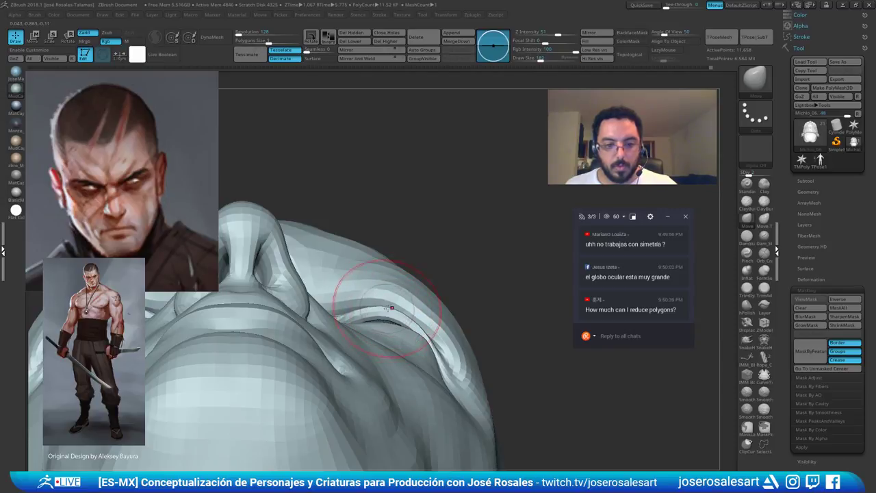
{"action": "right_click_drag", "start_coordinate": [388, 308], "coordinate": [403, 348]}
{"action": "mouse_move", "coordinate": [401, 288]}
{"action": "right_mouse_down"}
{"action": "mouse_move", "coordinate": [393, 311]}
{"action": "mouse_move", "coordinate": [373, 315]}
{"action": "mouse_move", "coordinate": [436, 314]}
{"action": "mouse_move", "coordinate": [378, 293]}
{"action": "mouse_move", "coordinate": [489, 296]}
{"action": "mouse_move", "coordinate": [512, 268]}
{"action": "mouse_move", "coordinate": [480, 166]}
{"action": "mouse_move", "coordinate": [505, 272]}
{"action": "right_mouse_up"}
{"action": "key", "text": "s"}
{"action": "left_click_drag", "start_coordinate": [509, 272], "coordinate": [507, 270]}
{"action": "key", "text": "s"}
{"action": "right_click_drag", "start_coordinate": [502, 262], "coordinate": [490, 295], "text": "ctrl"}
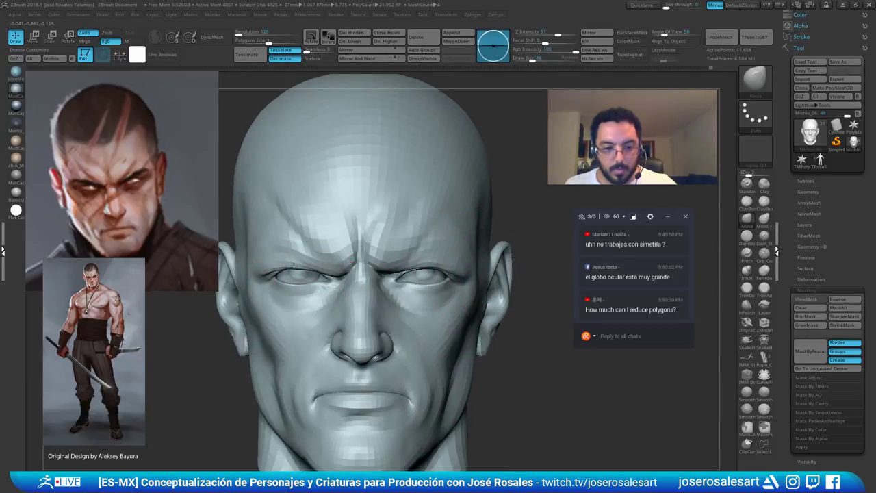
Undo the last eyelid change and nudge the upper and lower lid edges from the front with the Move brush
{"action": "key", "text": "ctrl+z"}
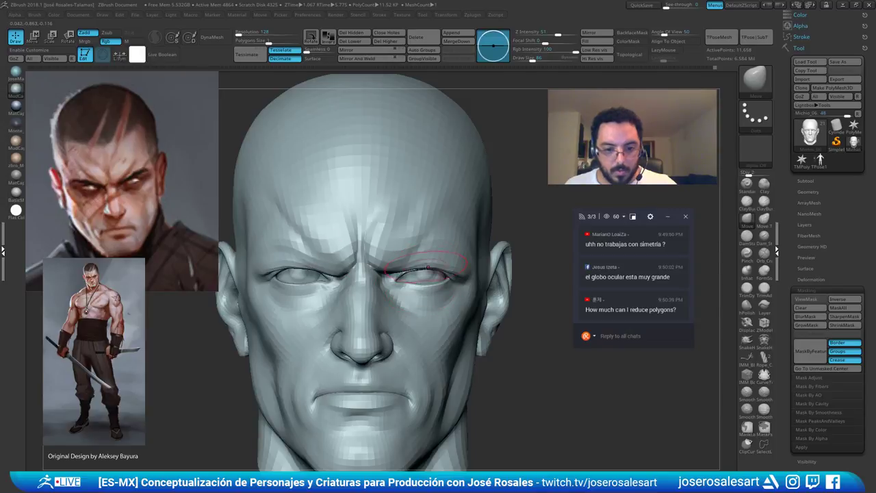
{"action": "left_click_drag", "start_coordinate": [433, 267], "coordinate": [434, 264]}
{"action": "left_click_drag", "start_coordinate": [440, 268], "coordinate": [439, 263]}
{"action": "left_click_drag", "start_coordinate": [433, 277], "coordinate": [433, 279]}
{"action": "mouse_move", "coordinate": [434, 276]}
{"action": "right_mouse_down"}
{"action": "mouse_move", "coordinate": [284, 271]}
{"action": "mouse_move", "coordinate": [421, 224]}
{"action": "mouse_move", "coordinate": [467, 272]}
{"action": "mouse_move", "coordinate": [395, 281]}
{"action": "mouse_move", "coordinate": [440, 265]}
{"action": "mouse_move", "coordinate": [417, 250]}
{"action": "right_mouse_up"}
Select the Lagrimal subtool, lower it to its lowest subdivision level, and show the head around it
{"action": "left_click", "coordinate": [391, 274], "text": "alt"}
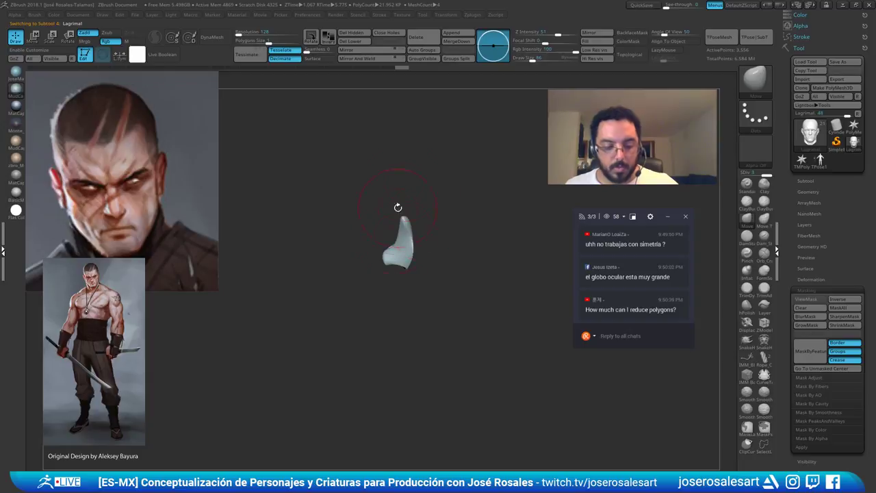
{"action": "left_click_drag", "start_coordinate": [413, 251], "coordinate": [401, 251]}
{"action": "key", "text": "shift+d"}
{"action": "key", "text": "shift+d"}
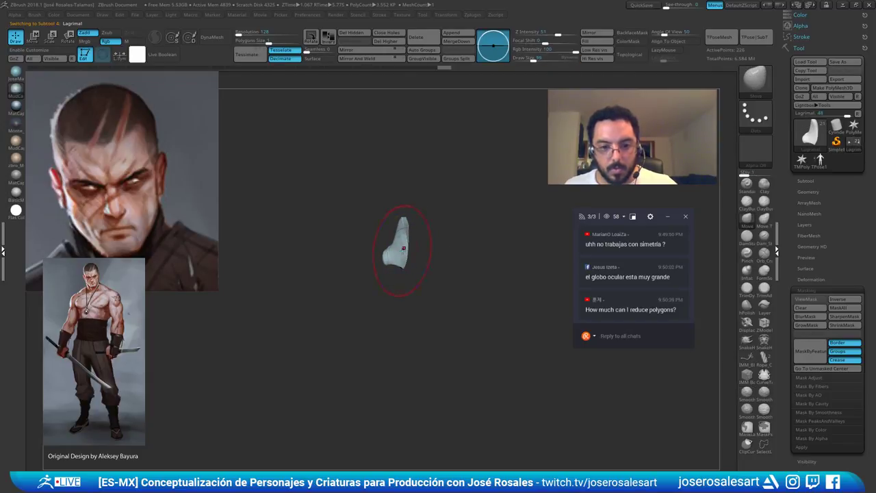
{"action": "key", "text": "shift+s"}
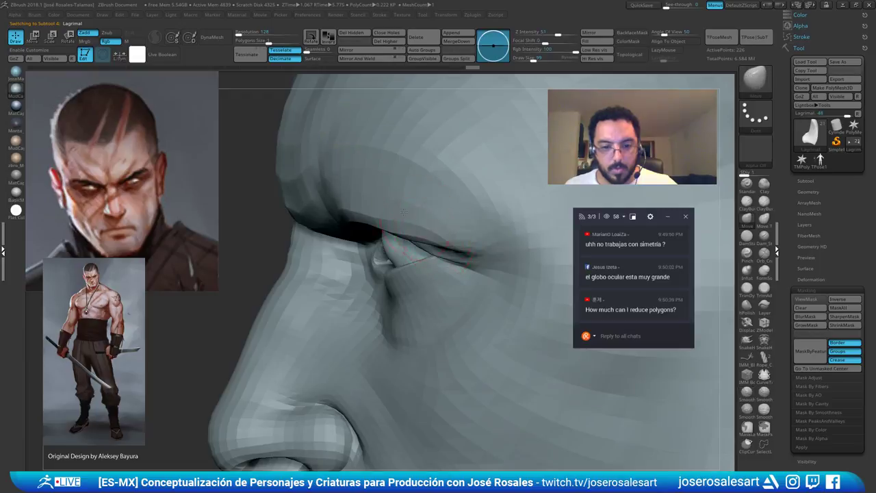
Reshape the Lagrimal piece with the Move brush to fit the inner eye corner, and raise its subdivision level
{"action": "right_click_drag", "start_coordinate": [403, 265], "coordinate": [483, 255]}
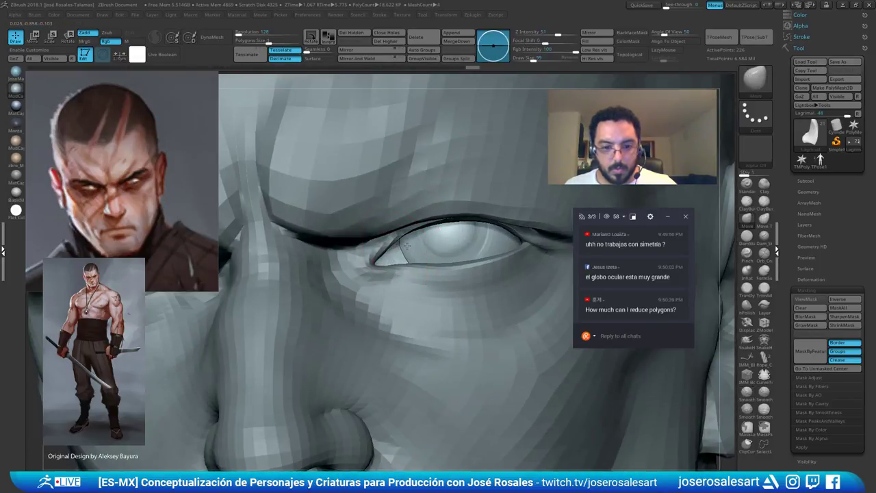
{"action": "left_click_drag", "start_coordinate": [407, 247], "coordinate": [402, 246]}
{"action": "mouse_move", "coordinate": [408, 250]}
{"action": "right_mouse_down"}
{"action": "mouse_move", "coordinate": [442, 249]}
{"action": "mouse_move", "coordinate": [397, 223]}
{"action": "mouse_move", "coordinate": [460, 276]}
{"action": "mouse_move", "coordinate": [449, 263]}
{"action": "mouse_move", "coordinate": [428, 269]}
{"action": "right_mouse_up"}
{"action": "left_click_drag", "start_coordinate": [456, 260], "coordinate": [458, 261]}
{"action": "right_click_drag", "start_coordinate": [456, 261], "coordinate": [476, 263]}
{"action": "left_click_drag", "start_coordinate": [462, 263], "coordinate": [449, 259]}
{"action": "key", "text": "s"}
{"action": "mouse_move", "coordinate": [451, 259]}
{"action": "right_mouse_down"}
{"action": "mouse_move", "coordinate": [456, 266]}
{"action": "mouse_move", "coordinate": [459, 201]}
{"action": "mouse_move", "coordinate": [452, 192]}
{"action": "mouse_move", "coordinate": [467, 185]}
{"action": "mouse_move", "coordinate": [445, 194]}
{"action": "right_mouse_up"}
{"action": "key", "text": "d"}
{"action": "right_click", "coordinate": [452, 192]}
Return to the body subtool and unhide the rest of the figure
{"action": "mouse_move", "coordinate": [525, 232]}
{"action": "right_mouse_down", "text": "ctrl"}
{"action": "mouse_move", "coordinate": [463, 220]}
{"action": "mouse_move", "coordinate": [467, 230]}
{"action": "right_mouse_up", "text": "ctrl"}
{"action": "left_click", "coordinate": [417, 248], "text": "alt"}
{"action": "left_click", "coordinate": [521, 234], "text": "ctrl+shift"}
{"action": "right_click_drag", "start_coordinate": [532, 230], "coordinate": [518, 163], "text": "shift"}
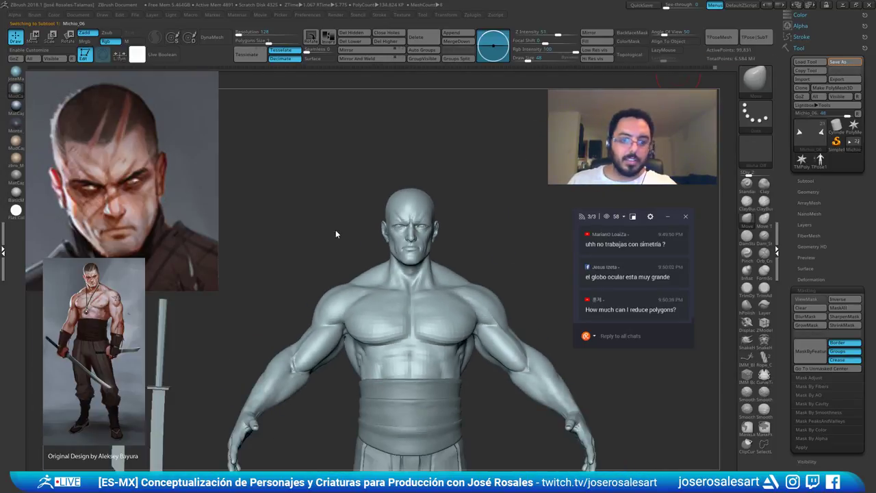
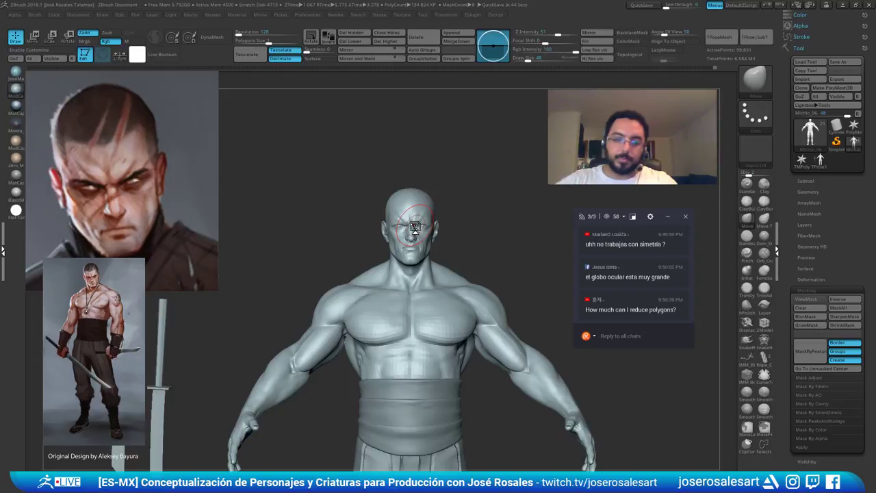
Compare the head with the concept art and switch to the ClayBuildup brush
{"action": "left_click_drag", "start_coordinate": [493, 171], "coordinate": [349, 251]}
{"action": "left_click_drag", "start_coordinate": [458, 140], "coordinate": [461, 251], "text": "alt"}
{"action": "right_click_drag", "start_coordinate": [444, 251], "coordinate": [441, 224], "text": "alt"}
{"action": "mouse_move", "coordinate": [336, 243]}
{"action": "right_mouse_down"}
{"action": "mouse_move", "coordinate": [403, 248]}
{"action": "mouse_move", "coordinate": [388, 258]}
{"action": "right_mouse_up"}
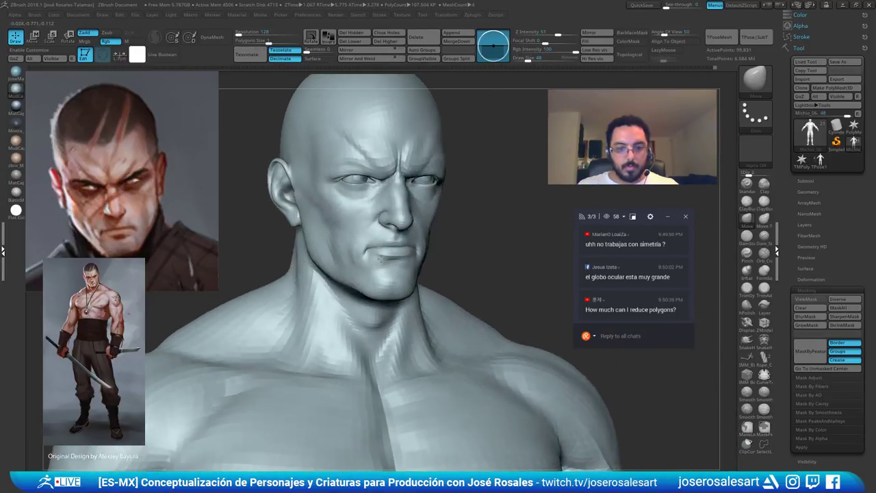
{"action": "mouse_move", "coordinate": [397, 198]}
{"action": "right_mouse_down", "text": "alt"}
{"action": "mouse_move", "coordinate": [407, 248]}
{"action": "mouse_move", "coordinate": [403, 242]}
{"action": "mouse_move", "coordinate": [427, 245]}
{"action": "mouse_move", "coordinate": [398, 225]}
{"action": "right_mouse_up", "text": "alt"}
{"action": "key", "text": "b"}
{"action": "key", "text": "c"}
{"action": "key", "text": "b"}
Isolate the lower lip and chin polygroup, mask it, and show the whole figure again
{"action": "left_click", "coordinate": [428, 272], "text": "ctrl+shift"}
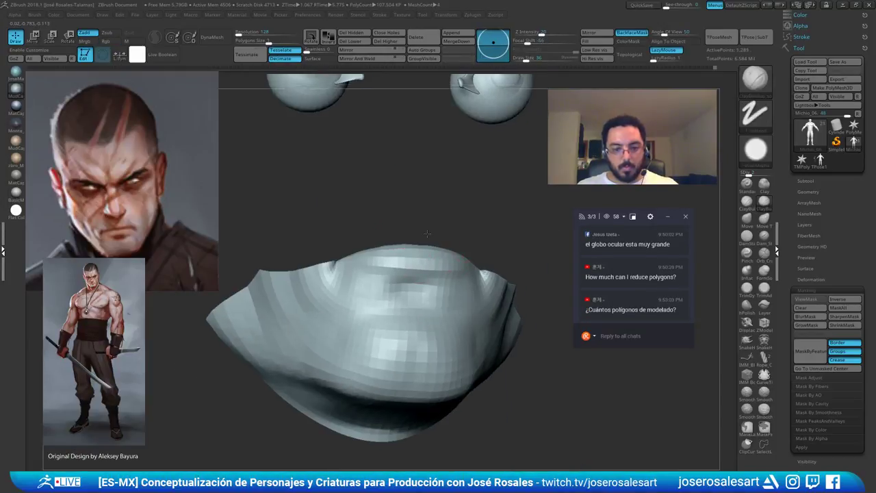
{"action": "right_click_drag", "start_coordinate": [479, 294], "coordinate": [492, 265], "text": "ctrl"}
{"action": "left_click", "coordinate": [495, 264], "text": "ctrl"}
{"action": "left_click", "coordinate": [329, 336], "text": "ctrl+shift"}
{"action": "right_click_drag", "start_coordinate": [321, 290], "coordinate": [349, 312], "text": "ctrl"}
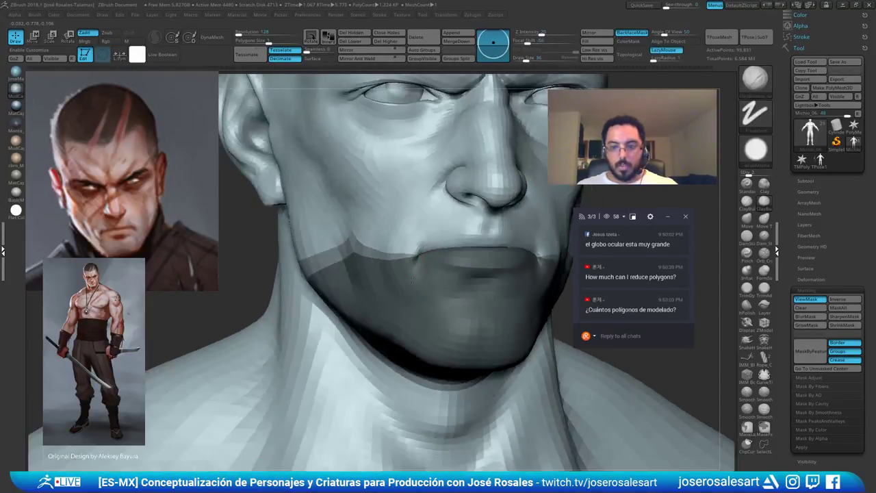
Hide the mask display and raise the model to its highest subdivision level to examine the face and shoulders
{"action": "right_click_drag", "start_coordinate": [438, 274], "coordinate": [408, 275]}
{"action": "right_click_drag", "start_coordinate": [408, 275], "coordinate": [353, 266], "text": "ctrl"}
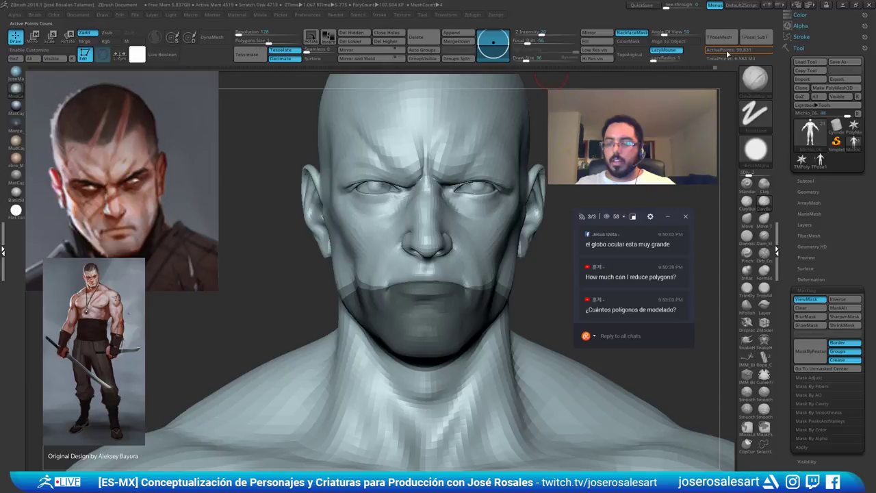
{"action": "key", "text": "ctrl+h"}
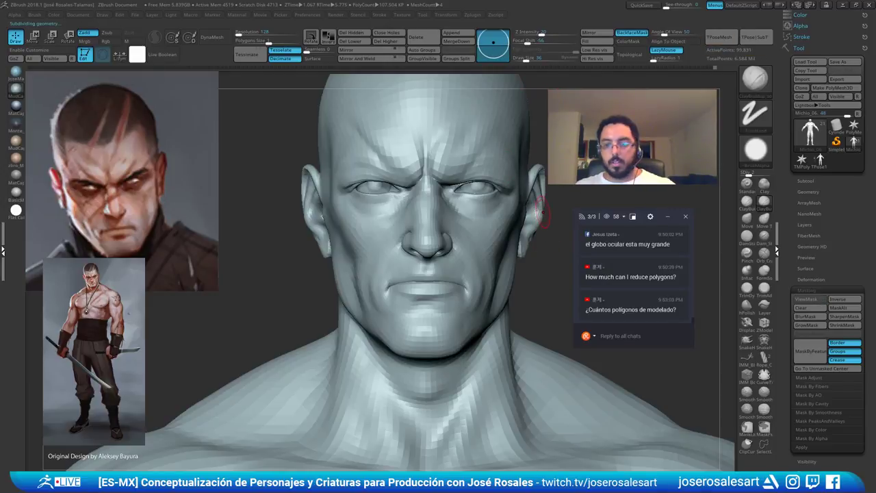
{"action": "key", "text": "d"}
{"action": "key", "text": "d"}
{"action": "right_click_drag", "start_coordinate": [503, 166], "coordinate": [464, 192], "text": "alt"}
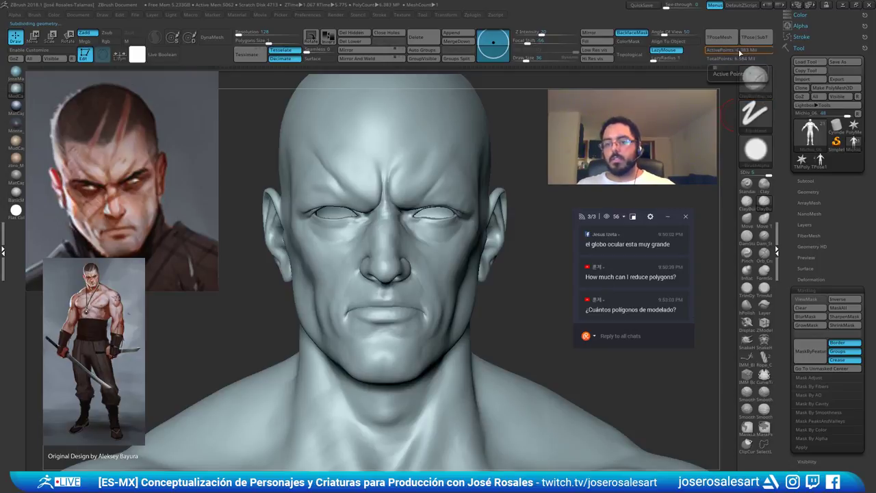
{"action": "right_click_drag", "start_coordinate": [500, 161], "coordinate": [425, 154], "text": "alt"}
{"action": "right_click_drag", "start_coordinate": [401, 174], "coordinate": [443, 158]}
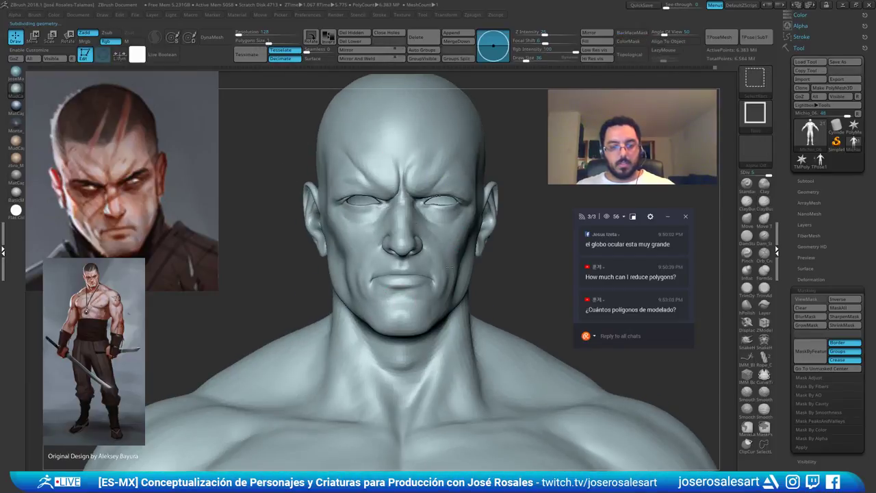
{"action": "left_click", "coordinate": [401, 297], "text": "ctrl+shift"}
{"action": "left_click_drag", "start_coordinate": [509, 240], "coordinate": [288, 405], "text": "ctrl"}
{"action": "left_click", "coordinate": [512, 257], "text": "ctrl+shift"}
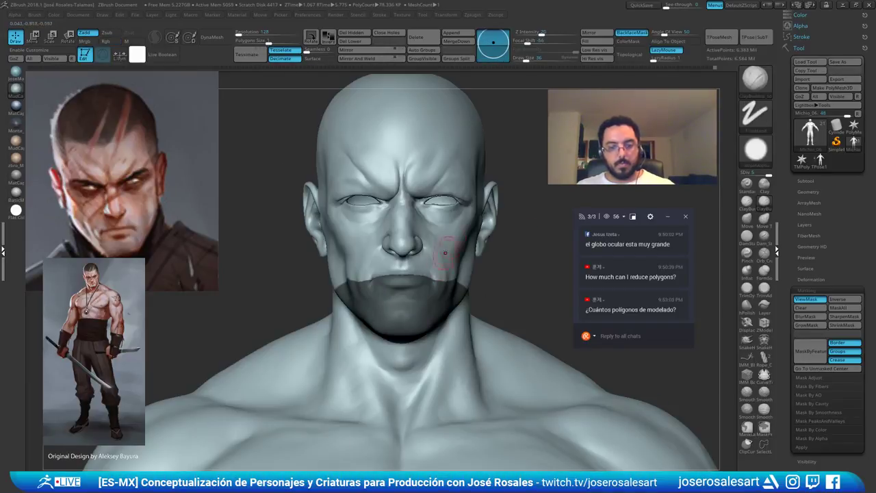
{"action": "right_click_drag", "start_coordinate": [446, 251], "coordinate": [469, 316]}
{"action": "key", "text": "ctrl+z"}
{"action": "key", "text": "ctrl+z"}
{"action": "key", "text": "ctrl+z"}
{"action": "key", "text": "ctrl+z"}
{"action": "key", "text": "ctrl+z"}
{"action": "key", "text": "ctrl+z"}
{"action": "key", "text": "ctrl+z"}
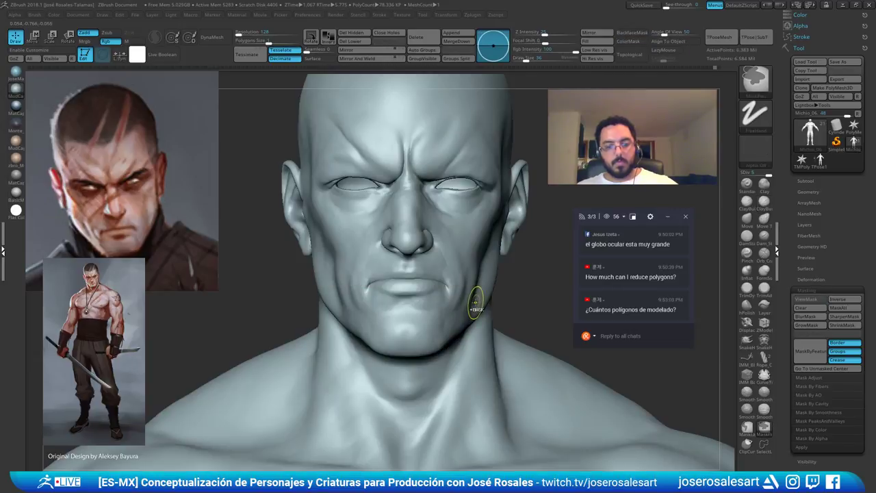
Drop to a lower subdivision level and isolate the head and neck, hiding the rest of the body
{"action": "left_click", "coordinate": [472, 307], "text": "ctrl+shift"}
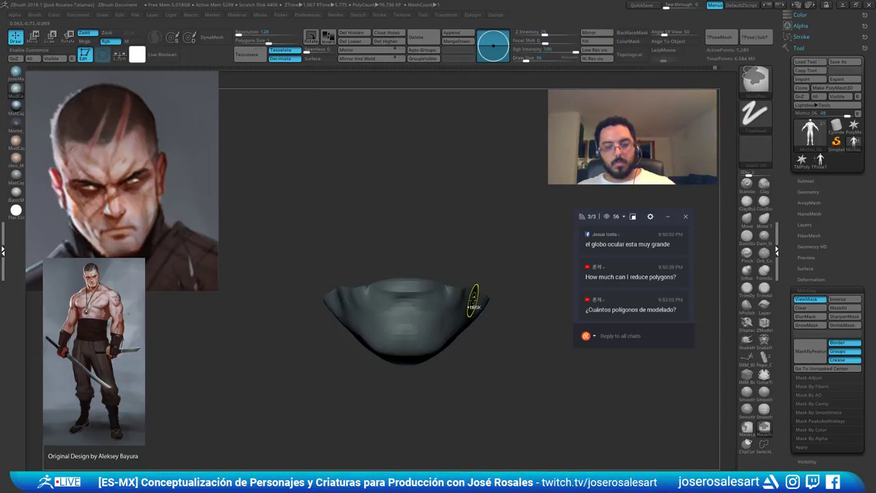
{"action": "key", "text": "ctrl+z"}
{"action": "key", "text": "ctrl+z"}
{"action": "key", "text": "ctrl+z"}
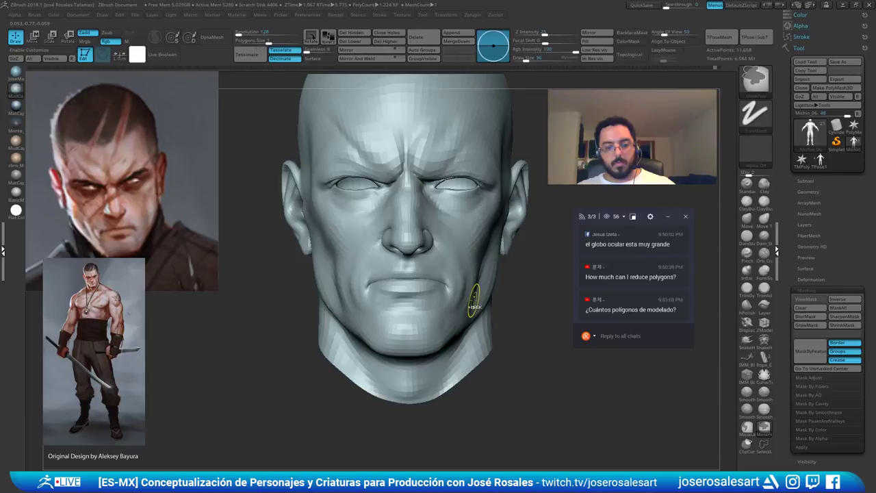
{"action": "left_click", "coordinate": [444, 306], "text": "ctrl+shift"}
{"action": "key", "text": "ctrl+z"}
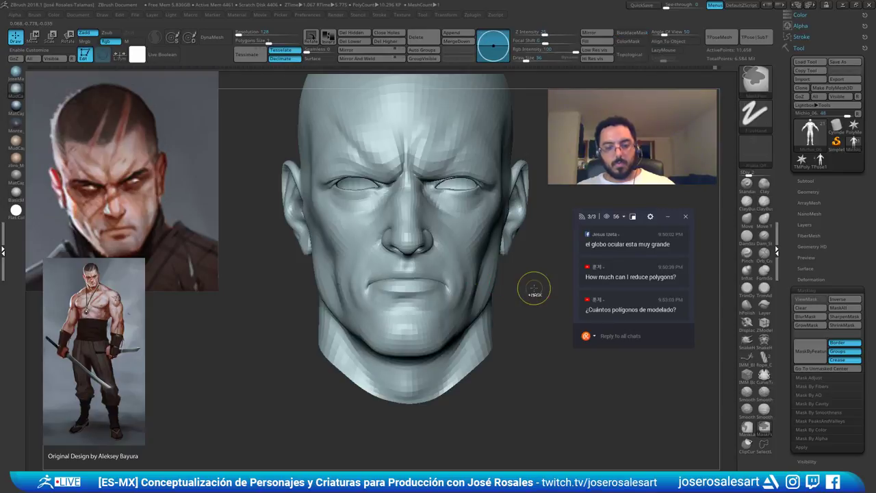
Mask the lower jaw and chin polygroup, then raise the head's subdivision by one level
{"action": "left_click_drag", "start_coordinate": [504, 287], "coordinate": [411, 315]}
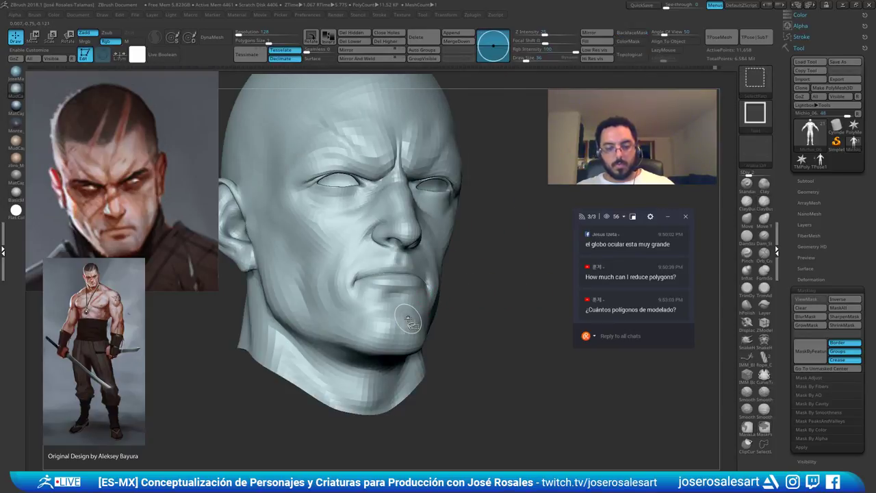
{"action": "key", "text": "w"}
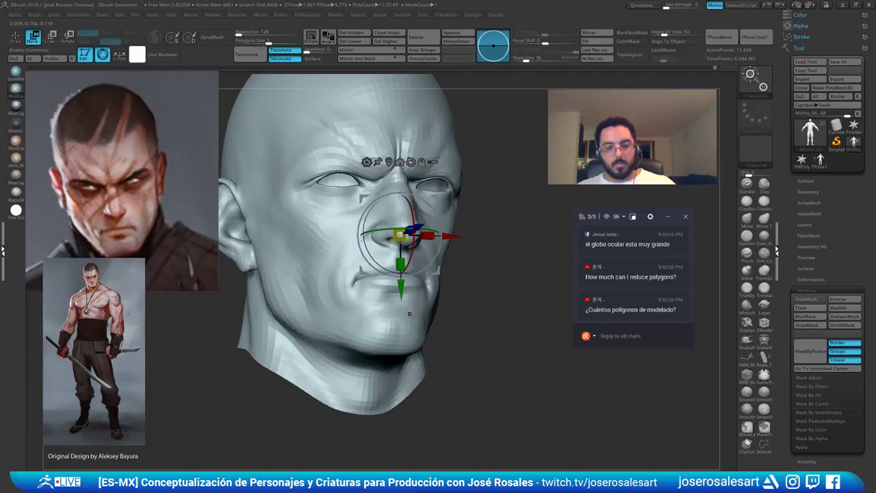
{"action": "left_click", "coordinate": [409, 317], "text": "ctrl"}
{"action": "key", "text": "q"}
{"action": "left_click", "coordinate": [487, 297], "text": "ctrl"}
{"action": "mouse_move", "coordinate": [487, 297]}
{"action": "left_mouse_down", "text": "shift"}
{"action": "mouse_move", "coordinate": [452, 298]}
{"action": "mouse_move", "coordinate": [506, 337]}
{"action": "left_mouse_up", "text": "shift"}
{"action": "right_click_drag", "start_coordinate": [417, 288], "coordinate": [419, 323], "text": "alt"}
{"action": "key", "text": "ctrl+d"}
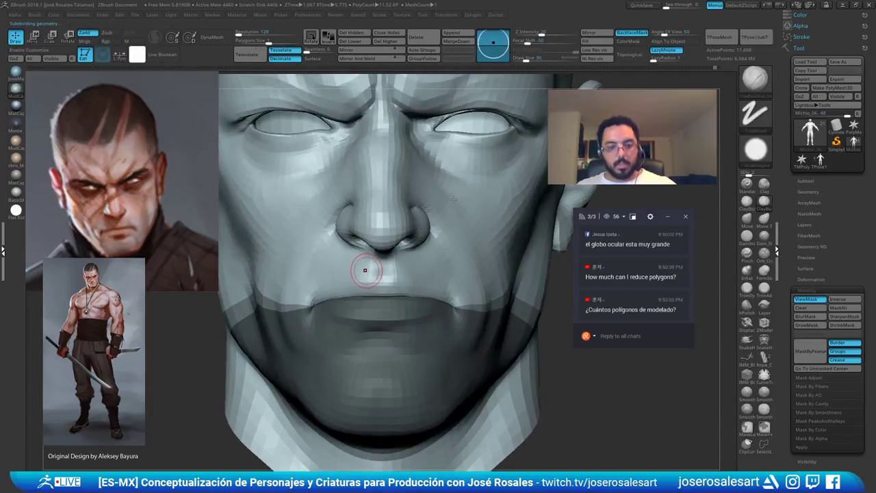
{"action": "key", "text": "d"}
Switch to the ClayBuildup brush and build up volume along the upper lip's edge, just above the mask
{"action": "right_click_drag", "start_coordinate": [322, 278], "coordinate": [328, 294]}
{"action": "mouse_move", "coordinate": [397, 284]}
{"action": "right_mouse_down"}
{"action": "mouse_move", "coordinate": [362, 292]}
{"action": "mouse_move", "coordinate": [395, 290]}
{"action": "right_mouse_up"}
{"action": "key", "text": "b"}
{"action": "key", "text": "s"}
{"action": "key", "text": "t"}
{"action": "key", "text": "b"}
{"action": "key", "text": "c"}
{"action": "key", "text": "b"}
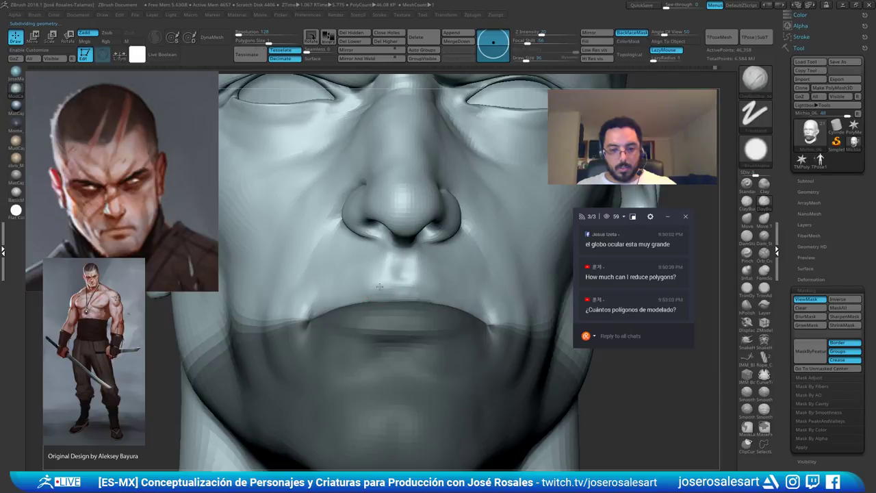
{"action": "left_click_drag", "start_coordinate": [335, 296], "coordinate": [324, 301]}
{"action": "right_click_drag", "start_coordinate": [329, 300], "coordinate": [394, 295]}
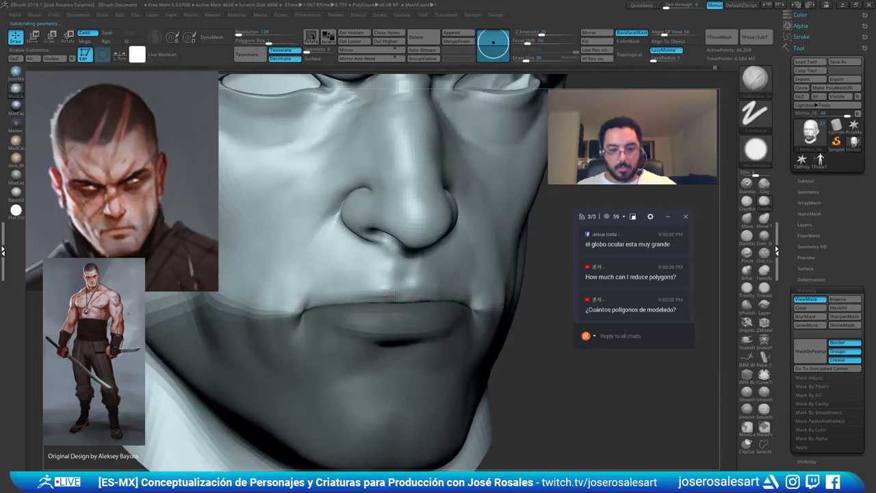
Extend the clay along both sides of the upper lip's border, reducing the draw size to 26
{"action": "left_click_drag", "start_coordinate": [423, 290], "coordinate": [442, 296]}
{"action": "right_click_drag", "start_coordinate": [445, 295], "coordinate": [385, 293]}
{"action": "left_click_drag", "start_coordinate": [392, 290], "coordinate": [467, 293]}
{"action": "key", "text": "s"}
{"action": "left_click_drag", "start_coordinate": [443, 290], "coordinate": [412, 291]}
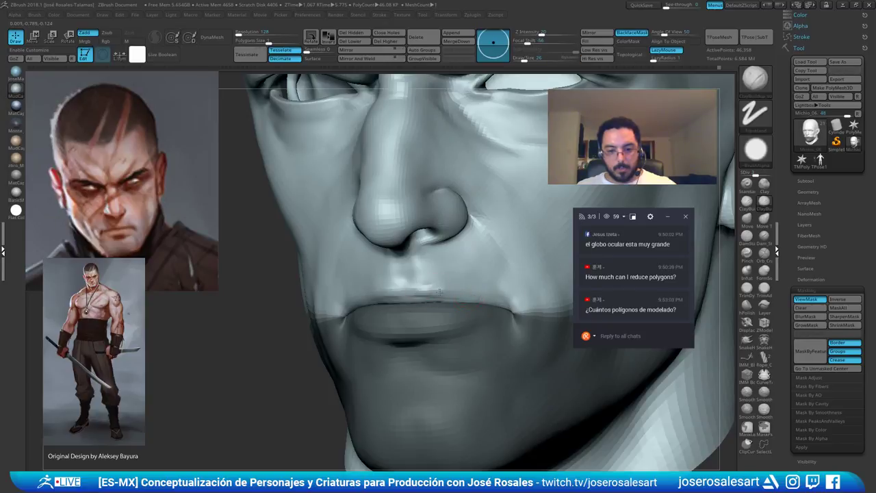
Refine the upper lip's border with the Standard brush and smooth the strokes
{"action": "right_click_drag", "start_coordinate": [360, 296], "coordinate": [395, 297]}
{"action": "key", "text": "b"}
{"action": "key", "text": "s"}
{"action": "key", "text": "t"}
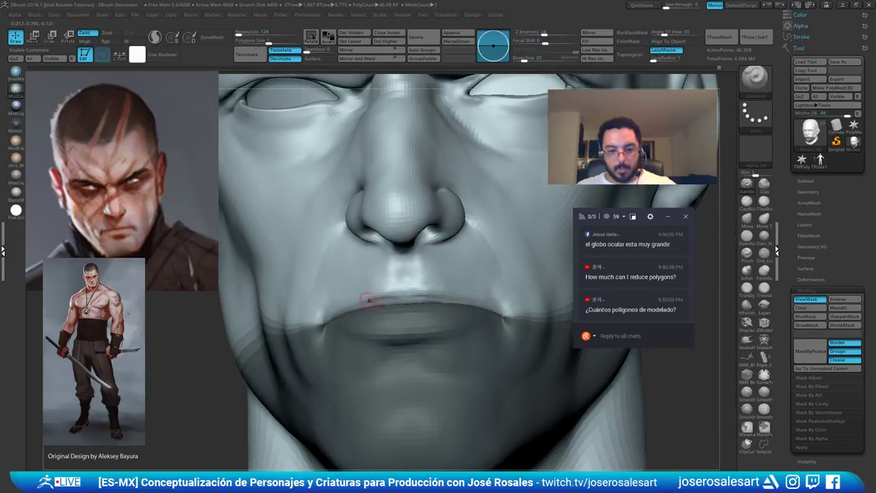
{"action": "key", "text": "shift"}
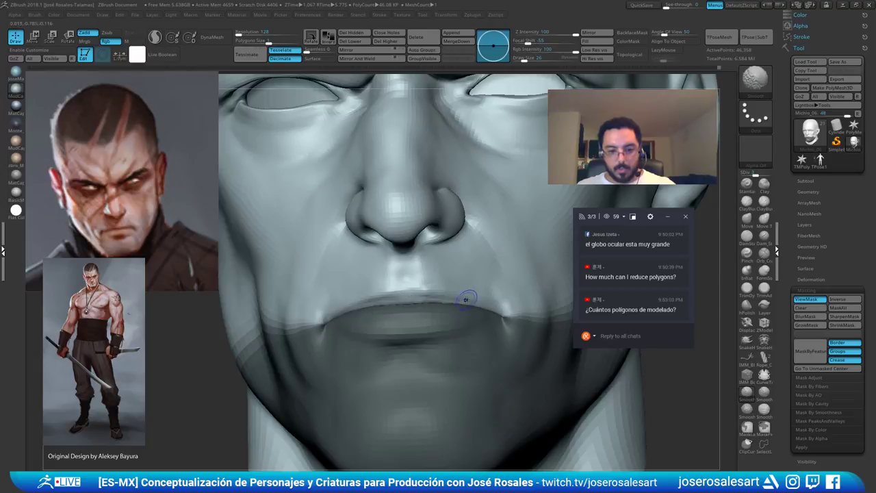
{"action": "mouse_move", "coordinate": [409, 297]}
{"action": "right_mouse_down", "text": "ctrl"}
{"action": "mouse_move", "coordinate": [351, 292]}
{"action": "mouse_move", "coordinate": [428, 293]}
{"action": "mouse_move", "coordinate": [375, 270]}
{"action": "right_mouse_up", "text": "ctrl"}
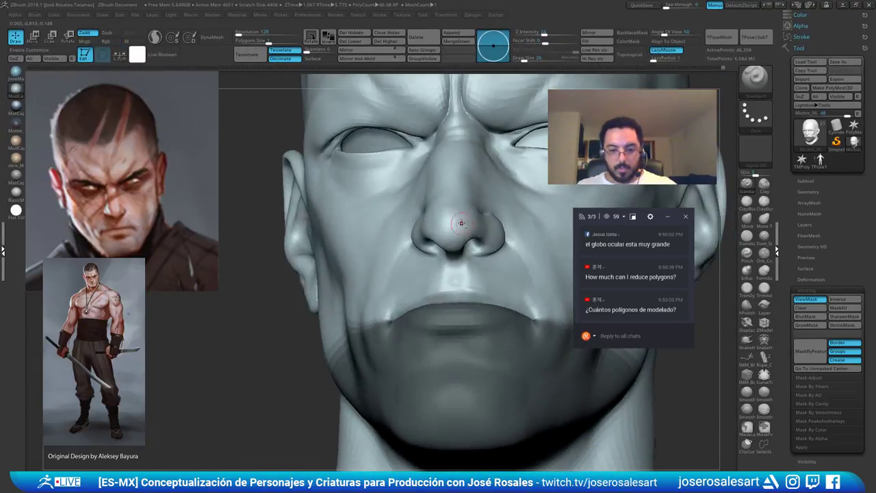
Return to the ClayBuildup brush and shape the upper lip's border toward the mouth corners from several angles
{"action": "key", "text": "b"}
{"action": "key", "text": "c"}
{"action": "key", "text": "b"}
{"action": "right_click_drag", "start_coordinate": [438, 287], "coordinate": [466, 299], "text": "ctrl"}
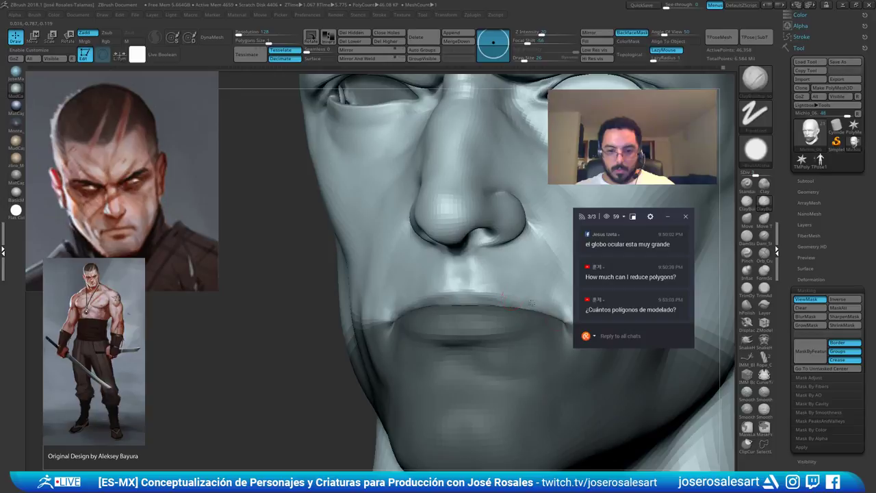
{"action": "mouse_move", "coordinate": [503, 295]}
{"action": "right_mouse_down", "text": "ctrl"}
{"action": "mouse_move", "coordinate": [469, 288]}
{"action": "mouse_move", "coordinate": [372, 297]}
{"action": "mouse_move", "coordinate": [399, 274]}
{"action": "right_mouse_up", "text": "ctrl"}
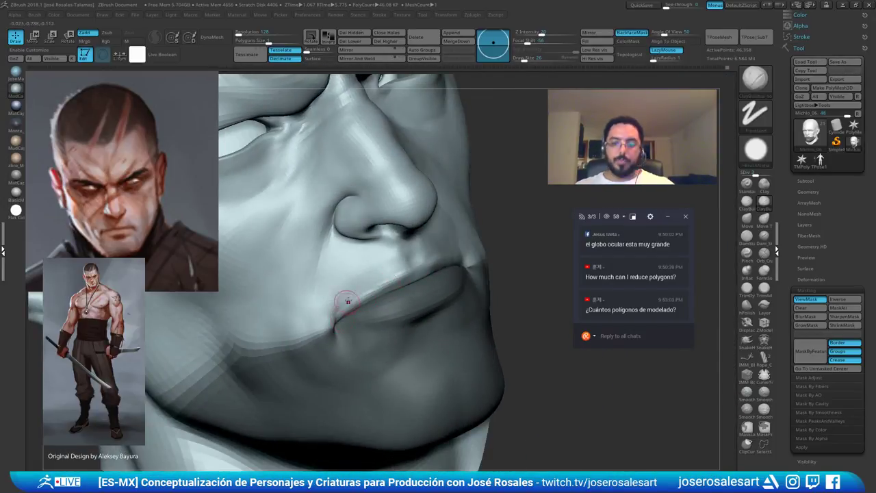
{"action": "right_click_drag", "start_coordinate": [347, 301], "coordinate": [297, 318]}
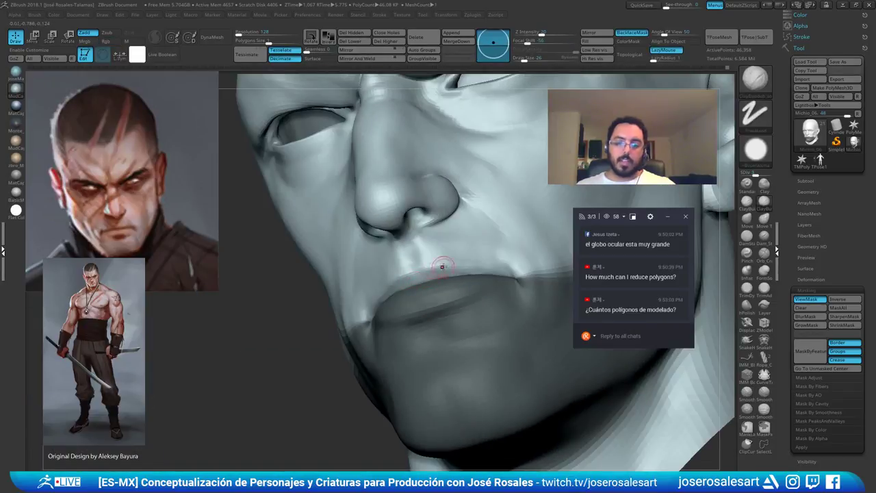
{"action": "mouse_move", "coordinate": [497, 268]}
{"action": "right_mouse_down"}
{"action": "mouse_move", "coordinate": [448, 269]}
{"action": "mouse_move", "coordinate": [501, 260]}
{"action": "mouse_move", "coordinate": [445, 242]}
{"action": "mouse_move", "coordinate": [383, 284]}
{"action": "right_mouse_up"}
Toggle the mask display off and on to examine the upper lip against the whole head
{"action": "right_click_drag", "start_coordinate": [383, 284], "coordinate": [359, 278]}
{"action": "key", "text": "ctrl+h"}
{"action": "right_click_drag", "start_coordinate": [360, 277], "coordinate": [347, 262], "text": "shift"}
{"action": "key", "text": "ctrl+h"}
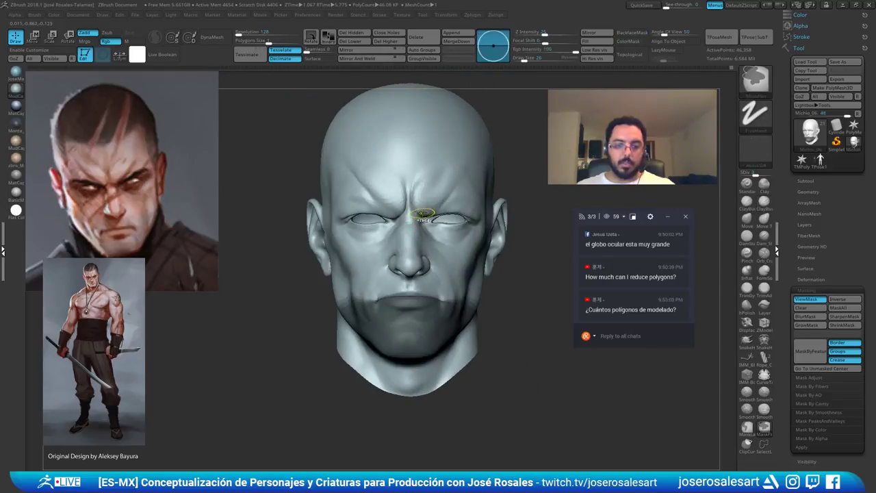
{"action": "mouse_move", "coordinate": [433, 252]}
{"action": "right_mouse_down", "text": "ctrl"}
{"action": "mouse_move", "coordinate": [465, 296]}
{"action": "mouse_move", "coordinate": [432, 309]}
{"action": "right_mouse_up", "text": "ctrl"}
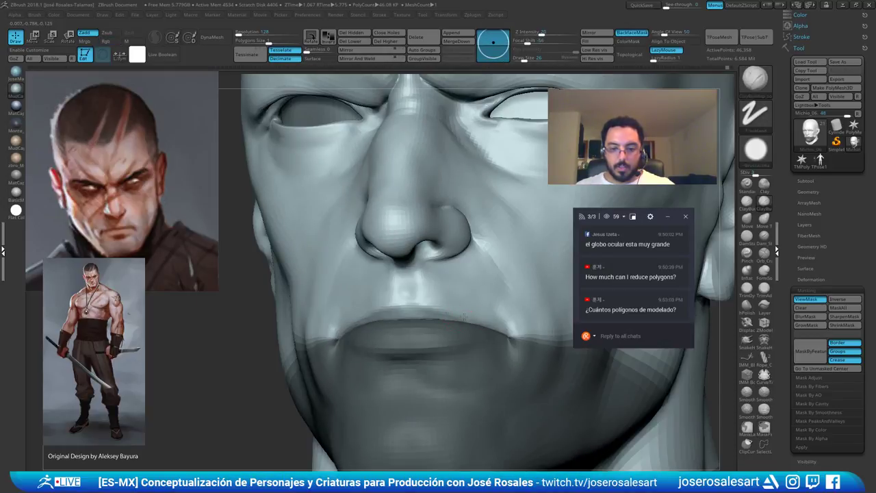
Smooth the skin just above the upper lip on both sides and undo the last two changes
{"action": "right_click_drag", "start_coordinate": [452, 313], "coordinate": [362, 322]}
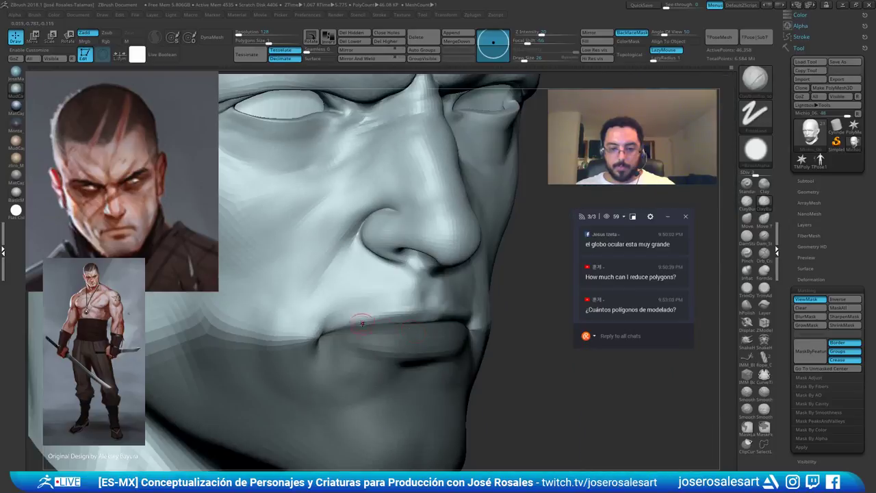
{"action": "left_click_drag", "start_coordinate": [379, 315], "coordinate": [395, 314], "text": "shift"}
{"action": "right_click_drag", "start_coordinate": [373, 326], "coordinate": [472, 310]}
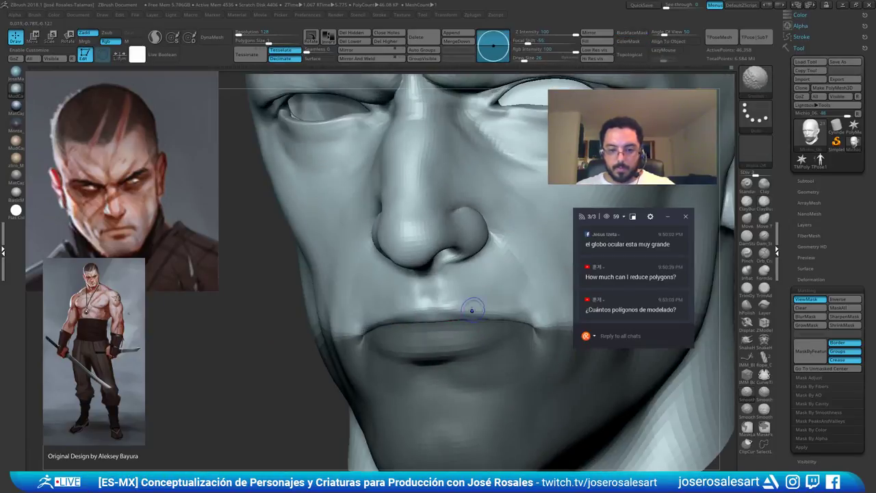
{"action": "key", "text": "ctrl+z"}
{"action": "key", "text": "ctrl+z"}
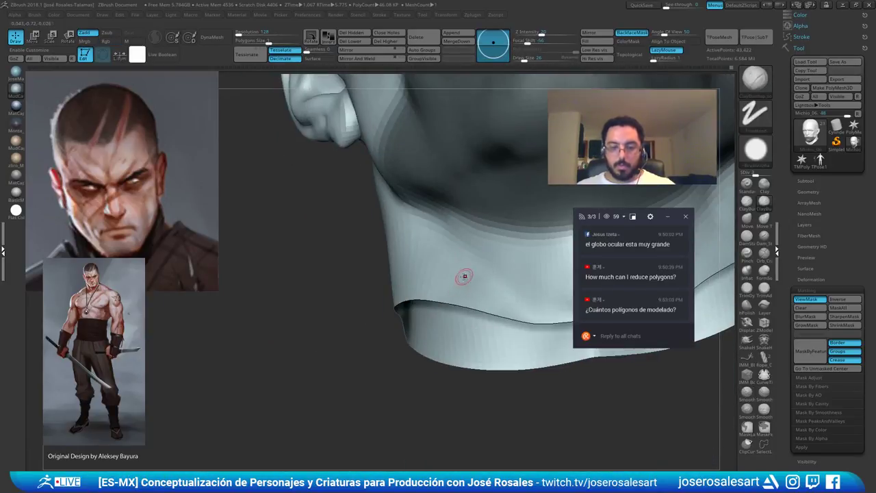
Isolate the polygroup between the nose and upper lip and enlarge the brush's draw size to 95
{"action": "mouse_move", "coordinate": [464, 276]}
{"action": "right_mouse_down"}
{"action": "mouse_move", "coordinate": [292, 356]}
{"action": "mouse_move", "coordinate": [308, 301]}
{"action": "right_mouse_up"}
{"action": "left_click", "coordinate": [293, 356], "text": "ctrl+shift"}
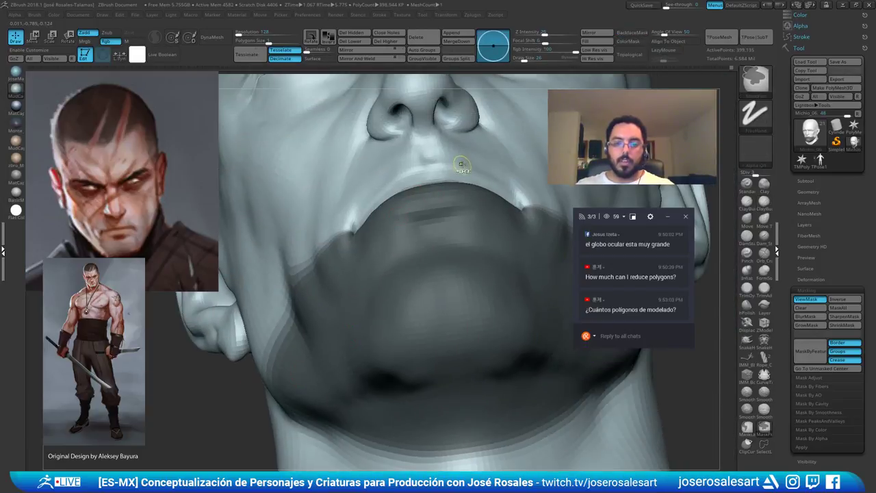
{"action": "left_click", "coordinate": [428, 166], "text": "ctrl+shift"}
{"action": "key", "text": "s"}
{"action": "left_click_drag", "start_coordinate": [429, 198], "coordinate": [434, 198]}
{"action": "right_click_drag", "start_coordinate": [436, 184], "coordinate": [436, 130]}
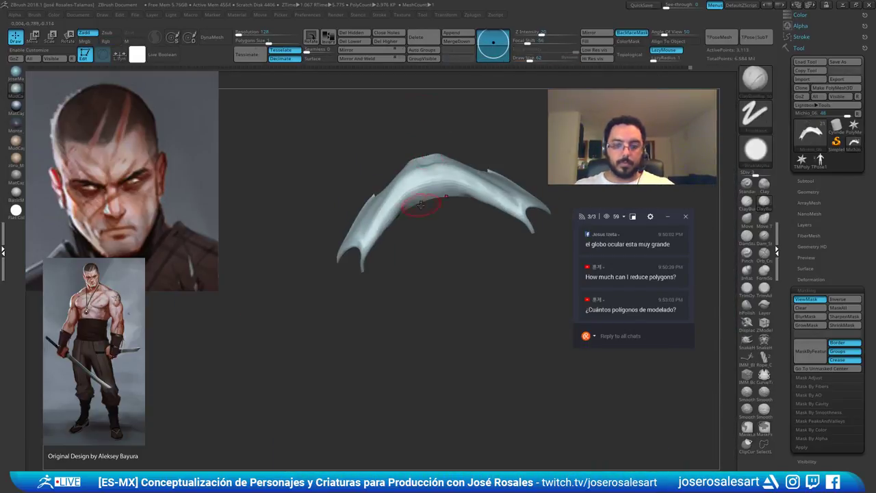
{"action": "key", "text": "s"}
{"action": "left_click_drag", "start_coordinate": [420, 194], "coordinate": [425, 194]}
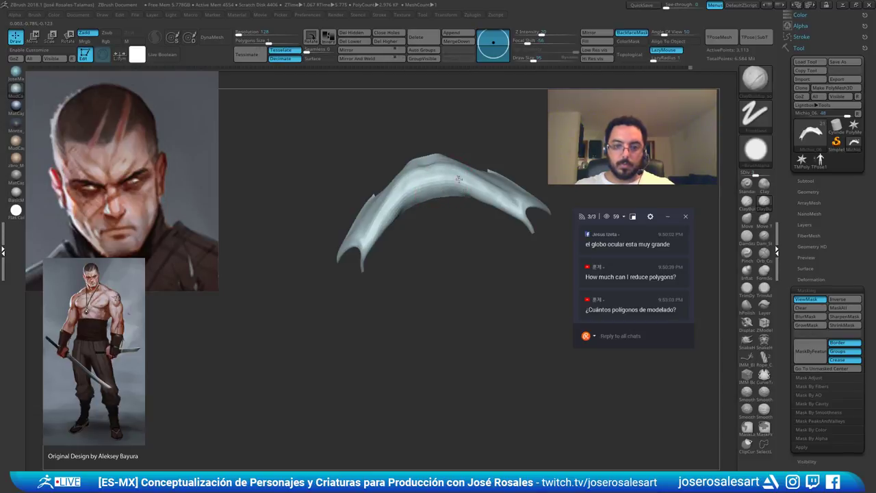
Show the whole body again and clear the mask from the lower jaw
{"action": "right_click_drag", "start_coordinate": [484, 220], "coordinate": [495, 268]}
{"action": "left_click", "coordinate": [495, 268], "text": "ctrl+shift"}
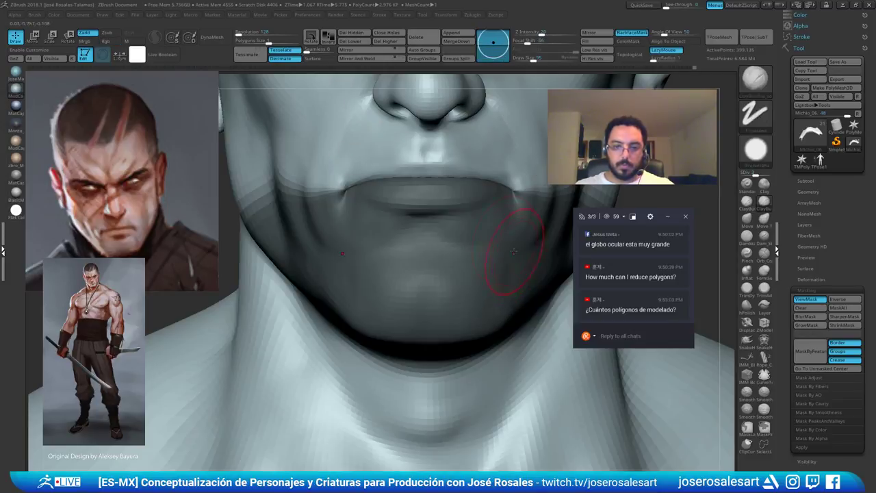
{"action": "right_click_drag", "start_coordinate": [514, 240], "coordinate": [477, 230]}
{"action": "left_click_drag", "start_coordinate": [285, 256], "coordinate": [296, 264], "text": "ctrl"}
{"action": "mouse_move", "coordinate": [317, 250]}
{"action": "right_mouse_down", "text": "ctrl"}
{"action": "mouse_move", "coordinate": [313, 231]}
{"action": "mouse_move", "coordinate": [332, 237]}
{"action": "mouse_move", "coordinate": [316, 235]}
{"action": "right_mouse_up", "text": "ctrl"}
{"action": "right_click_drag", "start_coordinate": [316, 235], "coordinate": [322, 263], "text": "ctrl"}
{"action": "mouse_move", "coordinate": [438, 226]}
{"action": "right_mouse_down"}
{"action": "mouse_move", "coordinate": [462, 245]}
{"action": "mouse_move", "coordinate": [418, 238]}
{"action": "right_mouse_up"}
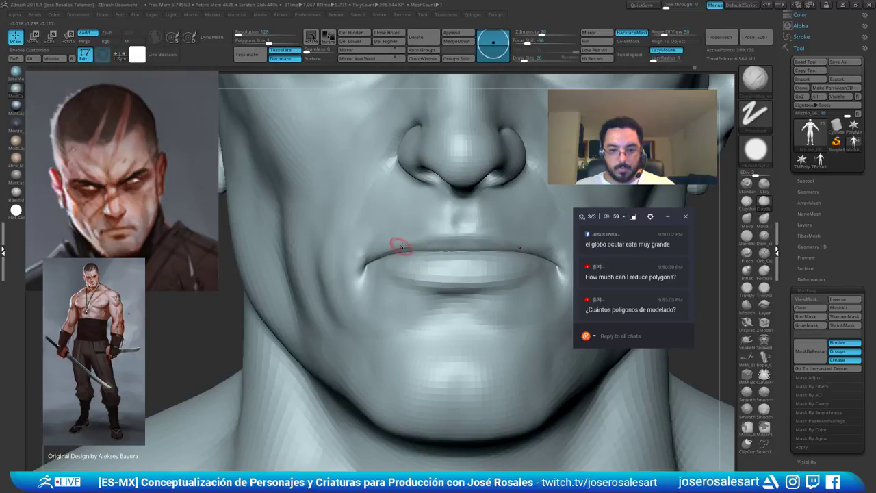
Isolate the area above the upper lip to inspect its lower edge, then show the full body and review the face
{"action": "left_click", "coordinate": [422, 245], "text": "ctrl+shift"}
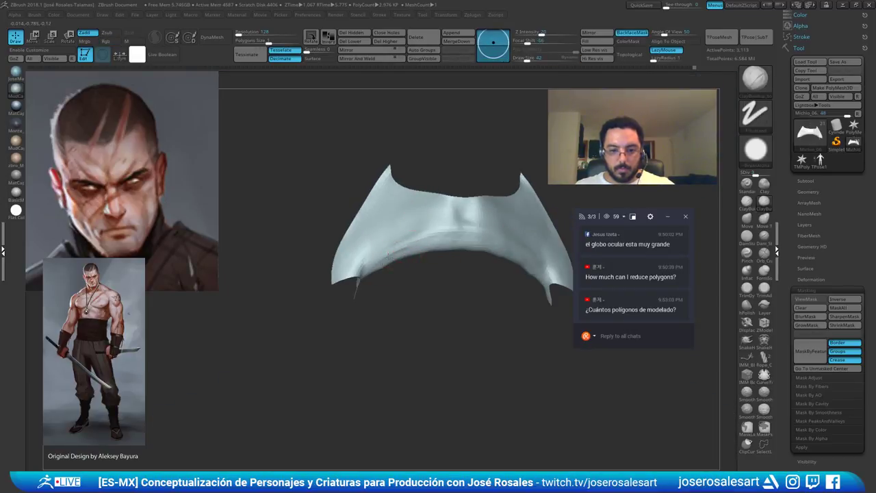
{"action": "mouse_move", "coordinate": [396, 259]}
{"action": "right_mouse_down"}
{"action": "mouse_move", "coordinate": [401, 272]}
{"action": "mouse_move", "coordinate": [364, 304]}
{"action": "mouse_move", "coordinate": [503, 268]}
{"action": "mouse_move", "coordinate": [454, 234]}
{"action": "mouse_move", "coordinate": [475, 247]}
{"action": "mouse_move", "coordinate": [472, 218]}
{"action": "mouse_move", "coordinate": [474, 261]}
{"action": "right_mouse_up"}
{"action": "left_click", "coordinate": [364, 304], "text": "ctrl+shift"}
{"action": "right_click_drag", "start_coordinate": [436, 218], "coordinate": [530, 162]}
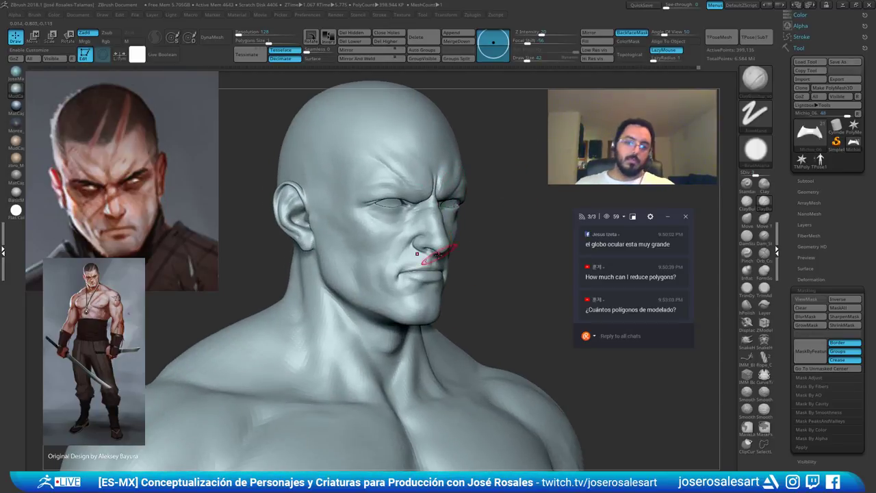
{"action": "right_click_drag", "start_coordinate": [439, 255], "coordinate": [387, 247]}
{"action": "mouse_move", "coordinate": [431, 219]}
{"action": "right_mouse_down"}
{"action": "mouse_move", "coordinate": [402, 212]}
{"action": "mouse_move", "coordinate": [441, 225]}
{"action": "right_mouse_up"}
Set the draw size to 48 and lower the model to its lowest subdivision level around the mouth work
{"action": "key", "text": "s"}
{"action": "left_click", "coordinate": [458, 245]}
{"action": "right_click_drag", "start_coordinate": [424, 257], "coordinate": [428, 291], "text": "ctrl"}
{"action": "right_click_drag", "start_coordinate": [391, 255], "coordinate": [421, 260]}
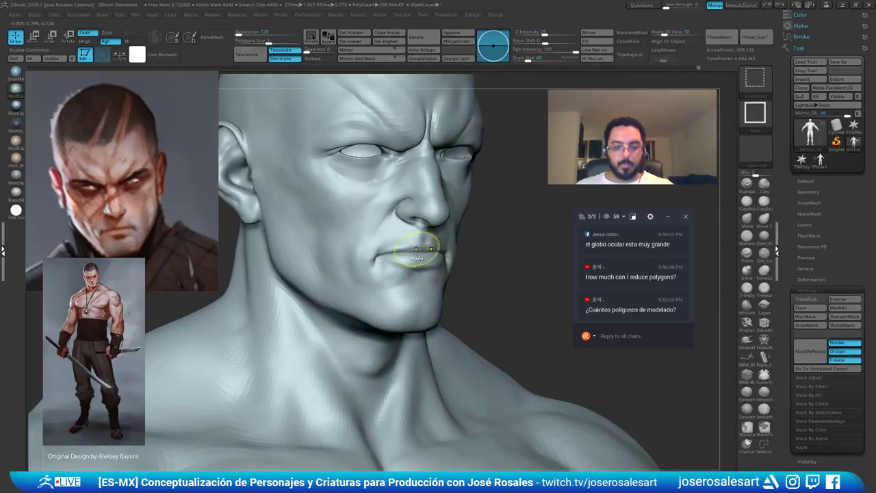
{"action": "key", "text": "shift+d"}
{"action": "key", "text": "shift+d"}
{"action": "key", "text": "shift+d"}
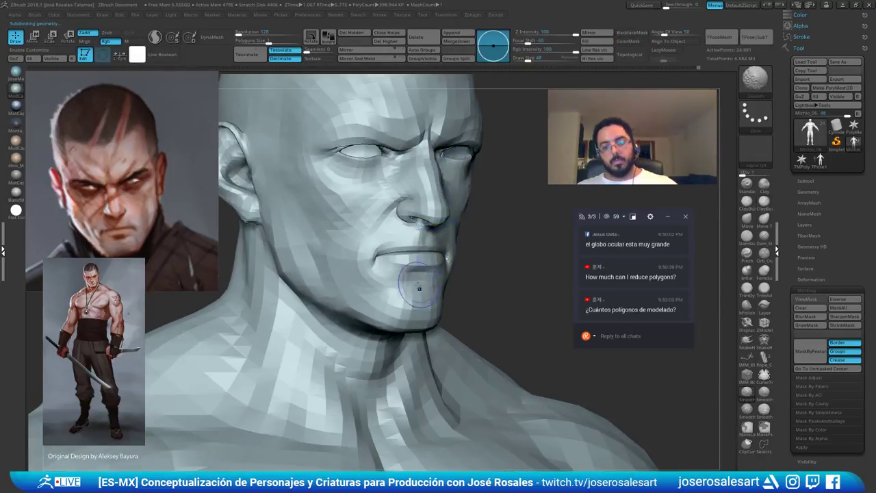
Mask the area around the mouth and invert the mask so that only the lips and their surroundings stay editable
{"action": "right_click_drag", "start_coordinate": [420, 289], "coordinate": [415, 263], "text": "shift"}
{"action": "mouse_move", "coordinate": [435, 253]}
{"action": "left_mouse_down", "text": "ctrl"}
{"action": "mouse_move", "coordinate": [446, 255]}
{"action": "mouse_move", "coordinate": [423, 262]}
{"action": "left_mouse_up", "text": "ctrl"}
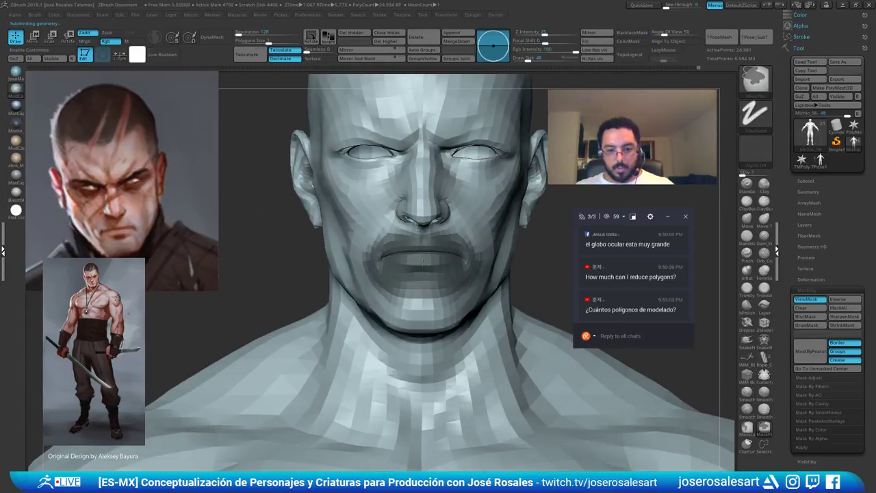
{"action": "left_click", "coordinate": [544, 297], "text": "ctrl"}
Reset the gizmo's orientation, nudge the unmasked mouth vertically, and return to sculpting with the mask cleared
{"action": "key", "text": "w"}
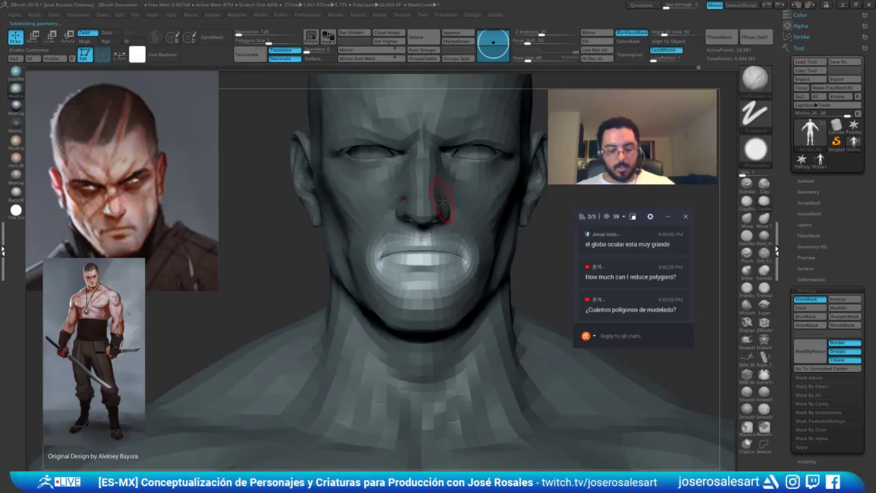
{"action": "left_click", "coordinate": [421, 226]}
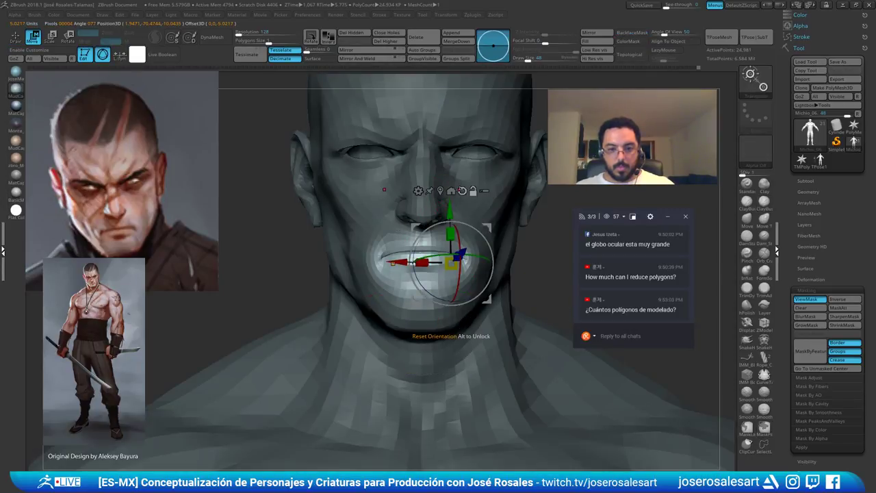
{"action": "left_click", "coordinate": [463, 191], "text": "alt"}
{"action": "left_click_drag", "start_coordinate": [451, 209], "coordinate": [452, 211]}
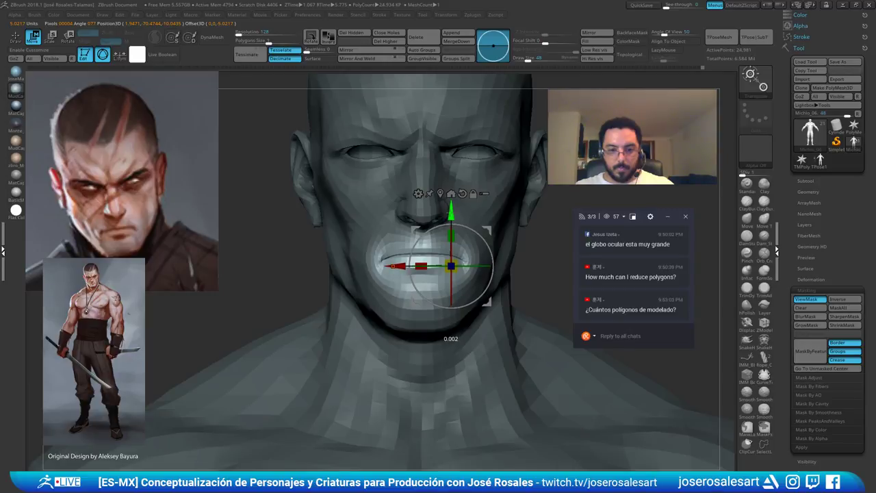
{"action": "key", "text": "q"}
{"action": "right_click_drag", "start_coordinate": [470, 233], "coordinate": [312, 263], "text": "ctrl"}
{"action": "left_click_drag", "start_coordinate": [310, 243], "coordinate": [339, 248]}
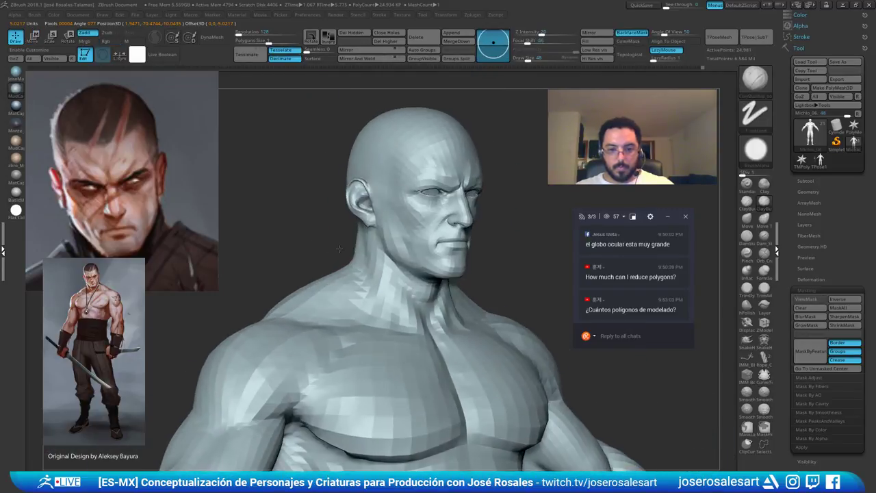
Raise the model to subdivision level 4 and review the face and upper body from several angles
{"action": "key", "text": "d"}
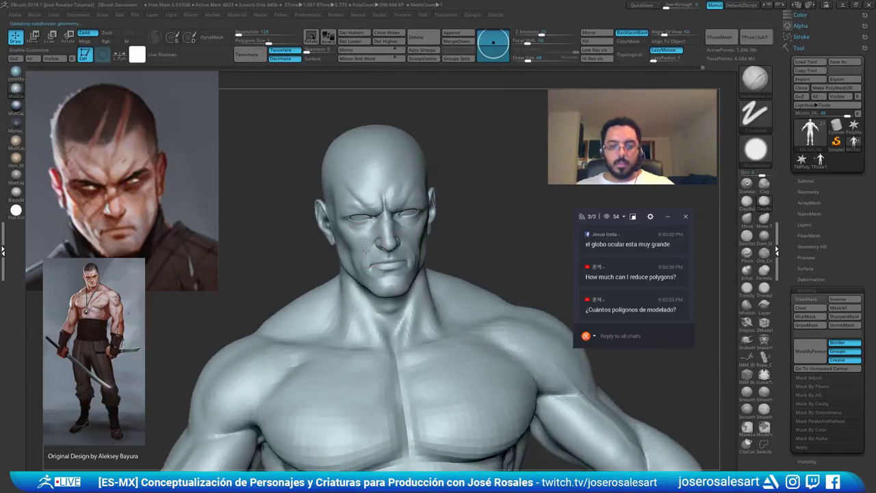
{"action": "right_click_drag", "start_coordinate": [367, 251], "coordinate": [394, 277], "text": "ctrl"}
{"action": "right_click_drag", "start_coordinate": [445, 240], "coordinate": [344, 215]}
{"action": "right_click_drag", "start_coordinate": [390, 248], "coordinate": [479, 281], "text": "ctrl"}
{"action": "mouse_move", "coordinate": [354, 295]}
{"action": "right_mouse_down"}
{"action": "mouse_move", "coordinate": [397, 273]}
{"action": "mouse_move", "coordinate": [378, 269]}
{"action": "mouse_move", "coordinate": [387, 268]}
{"action": "mouse_move", "coordinate": [347, 268]}
{"action": "mouse_move", "coordinate": [366, 272]}
{"action": "mouse_move", "coordinate": [397, 305]}
{"action": "right_mouse_up"}
{"action": "mouse_move", "coordinate": [445, 222]}
{"action": "right_mouse_down"}
{"action": "mouse_move", "coordinate": [448, 186]}
{"action": "mouse_move", "coordinate": [497, 203]}
{"action": "right_mouse_up"}
{"action": "mouse_move", "coordinate": [480, 260]}
{"action": "right_mouse_down", "text": "ctrl"}
{"action": "mouse_move", "coordinate": [449, 226]}
{"action": "mouse_move", "coordinate": [418, 229]}
{"action": "right_mouse_up", "text": "ctrl"}
{"action": "mouse_move", "coordinate": [418, 229]}
{"action": "right_mouse_down", "text": "ctrl"}
{"action": "mouse_move", "coordinate": [500, 278]}
{"action": "mouse_move", "coordinate": [462, 283]}
{"action": "mouse_move", "coordinate": [426, 269]}
{"action": "mouse_move", "coordinate": [414, 276]}
{"action": "mouse_move", "coordinate": [348, 264]}
{"action": "mouse_move", "coordinate": [517, 282]}
{"action": "mouse_move", "coordinate": [466, 247]}
{"action": "mouse_move", "coordinate": [550, 348]}
{"action": "mouse_move", "coordinate": [439, 258]}
{"action": "mouse_move", "coordinate": [309, 244]}
{"action": "right_mouse_up", "text": "ctrl"}
Lower the model to subdivision level 2 and isolate the head, hiding the rest of the body
{"action": "key", "text": "shift+d"}
{"action": "key", "text": "shift+d"}
{"action": "left_click", "coordinate": [550, 349], "text": "ctrl+shift"}
{"action": "left_click", "coordinate": [493, 209], "text": "ctrl+shift"}
{"action": "left_click_drag", "start_coordinate": [391, 276], "coordinate": [390, 277], "text": "ctrl+alt+shift"}
{"action": "right_click_drag", "start_coordinate": [391, 277], "coordinate": [415, 247]}
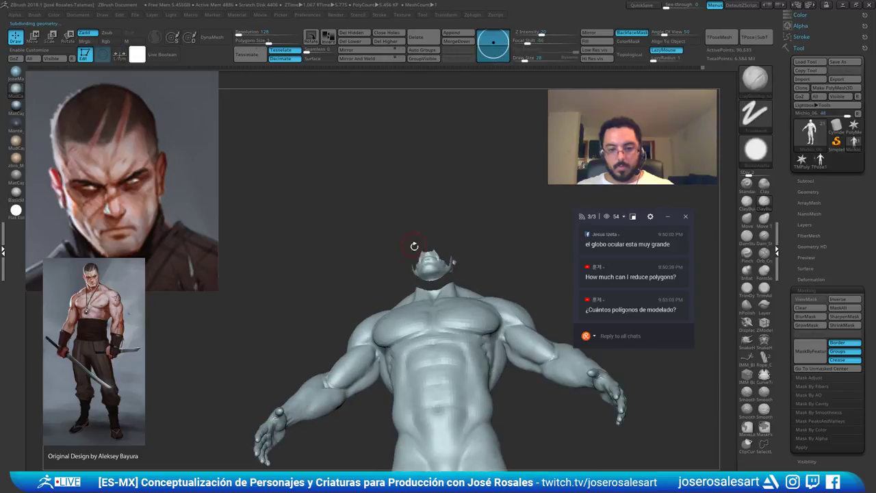
{"action": "left_click", "coordinate": [438, 266], "text": "ctrl+shift"}
{"action": "left_click_drag", "start_coordinate": [491, 233], "coordinate": [506, 245], "text": "ctrl+shift"}
Smooth the side of the nose and the nostril wing on the character's left side
{"action": "right_click_drag", "start_coordinate": [505, 245], "coordinate": [532, 291], "text": "ctrl"}
{"action": "right_click_drag", "start_coordinate": [532, 291], "coordinate": [582, 394], "text": "ctrl"}
{"action": "mouse_move", "coordinate": [436, 225]}
{"action": "right_mouse_down"}
{"action": "mouse_move", "coordinate": [440, 217]}
{"action": "mouse_move", "coordinate": [430, 225]}
{"action": "mouse_move", "coordinate": [432, 255]}
{"action": "mouse_move", "coordinate": [433, 229]}
{"action": "right_mouse_up"}
{"action": "left_click_drag", "start_coordinate": [449, 233], "coordinate": [441, 239], "text": "shift"}
{"action": "right_click_drag", "start_coordinate": [434, 245], "coordinate": [417, 248]}
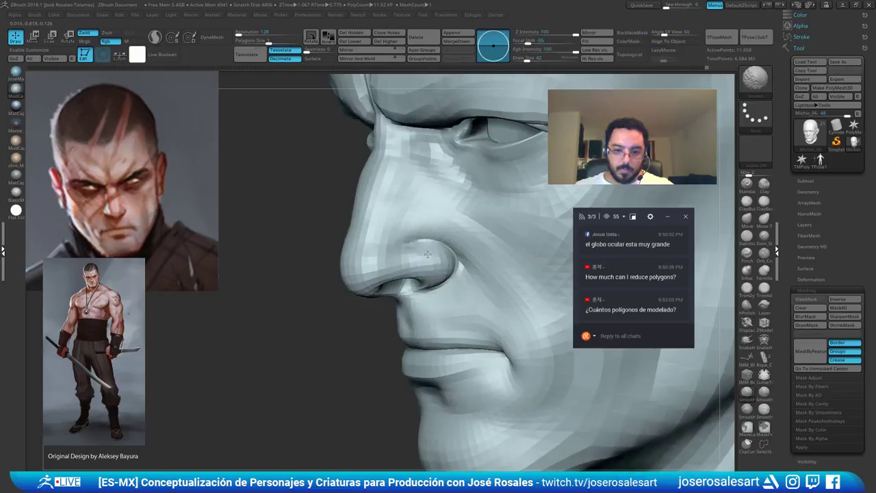
{"action": "left_click_drag", "start_coordinate": [426, 254], "coordinate": [419, 264], "text": "shift"}
{"action": "right_click_drag", "start_coordinate": [434, 264], "coordinate": [457, 259], "text": "shift"}
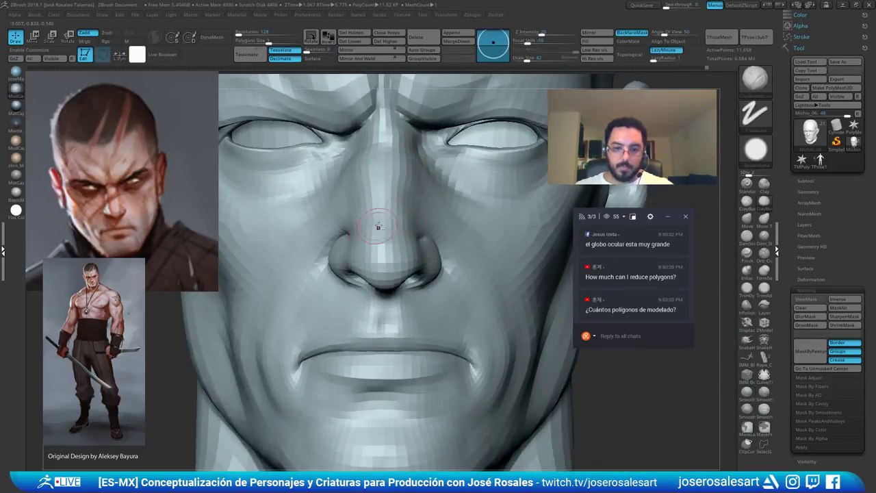
Smooth the upper part of the nostril wing on the character's right side
{"action": "mouse_move", "coordinate": [378, 226]}
{"action": "right_mouse_down"}
{"action": "mouse_move", "coordinate": [373, 238]}
{"action": "mouse_move", "coordinate": [400, 253]}
{"action": "mouse_move", "coordinate": [429, 233]}
{"action": "right_mouse_up"}
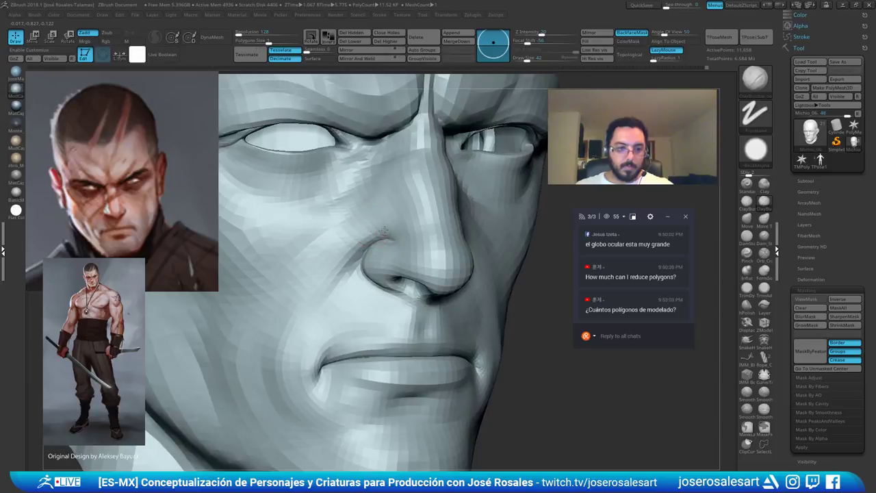
{"action": "right_click_drag", "start_coordinate": [392, 205], "coordinate": [382, 224], "text": "ctrl"}
{"action": "right_click_drag", "start_coordinate": [324, 271], "coordinate": [373, 252]}
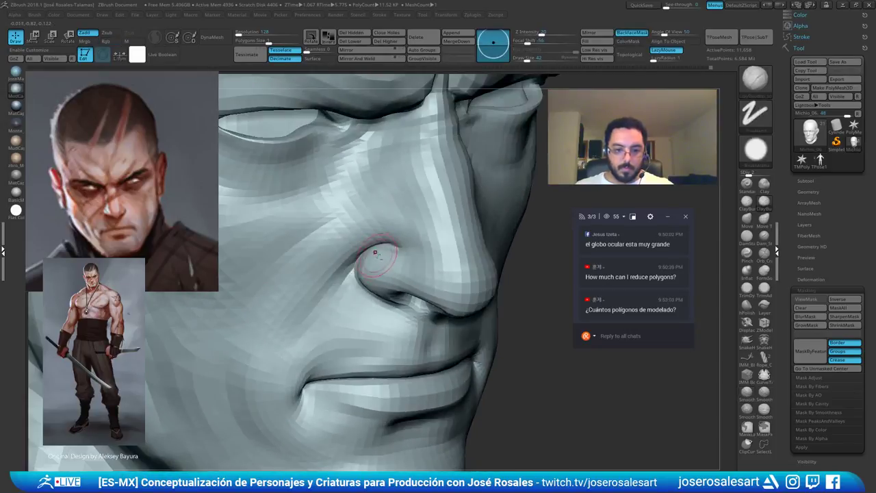
{"action": "mouse_move", "coordinate": [375, 251]}
{"action": "left_mouse_down", "text": "shift"}
{"action": "mouse_move", "coordinate": [364, 260]}
{"action": "mouse_move", "coordinate": [379, 261]}
{"action": "left_mouse_up", "text": "shift"}
{"action": "mouse_move", "coordinate": [380, 261]}
{"action": "right_mouse_down", "text": "shift"}
{"action": "mouse_move", "coordinate": [391, 228]}
{"action": "mouse_move", "coordinate": [310, 194]}
{"action": "right_mouse_up", "text": "shift"}
Set the brush's draw size to 39 for close work on the side of the nose
{"action": "right_click_drag", "start_coordinate": [430, 193], "coordinate": [432, 223], "text": "ctrl"}
{"action": "right_click_drag", "start_coordinate": [433, 223], "coordinate": [461, 256]}
{"action": "key", "text": "s"}
{"action": "left_click_drag", "start_coordinate": [467, 258], "coordinate": [463, 257]}
{"action": "key", "text": "s"}
{"action": "right_click_drag", "start_coordinate": [464, 256], "coordinate": [430, 259]}
{"action": "right_click_drag", "start_coordinate": [436, 182], "coordinate": [390, 188], "text": "alt"}
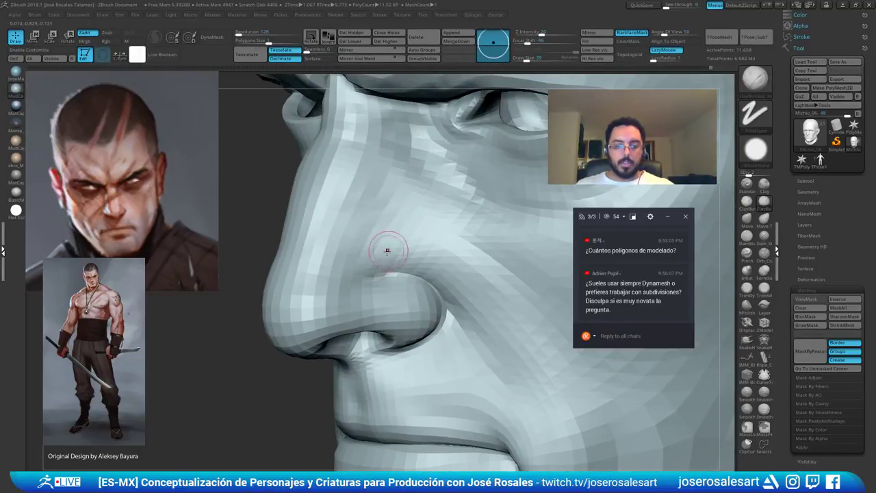
{"action": "mouse_move", "coordinate": [405, 265]}
{"action": "right_mouse_down", "text": "ctrl"}
{"action": "mouse_move", "coordinate": [383, 239]}
{"action": "mouse_move", "coordinate": [404, 271]}
{"action": "mouse_move", "coordinate": [425, 273]}
{"action": "mouse_move", "coordinate": [400, 274]}
{"action": "mouse_move", "coordinate": [430, 271]}
{"action": "mouse_move", "coordinate": [407, 279]}
{"action": "mouse_move", "coordinate": [379, 249]}
{"action": "mouse_move", "coordinate": [408, 266]}
{"action": "mouse_move", "coordinate": [432, 257]}
{"action": "right_mouse_up", "text": "ctrl"}
Alternate between the DamStandard and ClayBuildup brushes for the nose work, finishing with DamStandard
{"action": "key", "text": "b"}
{"action": "key", "text": "d"}
{"action": "key", "text": "s"}
{"action": "key", "text": "b"}
{"action": "key", "text": "c"}
{"action": "key", "text": "b"}
{"action": "key", "text": "s"}
{"action": "key", "text": "b"}
{"action": "key", "text": "d"}
{"action": "key", "text": "s"}
{"action": "key", "text": "s"}
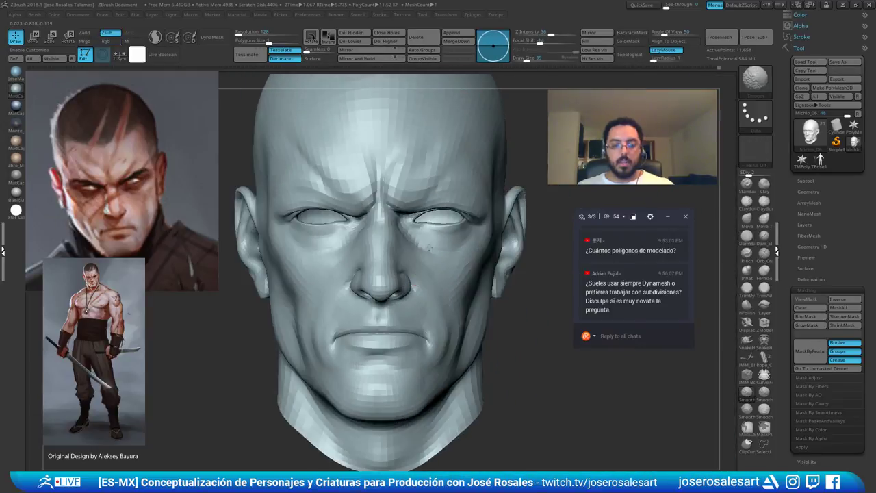
Check the head in front and profile views, trying the Move and DamStandard brushes before settling on ClayBuildup
{"action": "mouse_move", "coordinate": [342, 239]}
{"action": "right_mouse_down", "text": "ctrl"}
{"action": "mouse_move", "coordinate": [330, 273]}
{"action": "mouse_move", "coordinate": [379, 268]}
{"action": "mouse_move", "coordinate": [263, 282]}
{"action": "mouse_move", "coordinate": [262, 259]}
{"action": "mouse_move", "coordinate": [291, 262]}
{"action": "right_mouse_up", "text": "ctrl"}
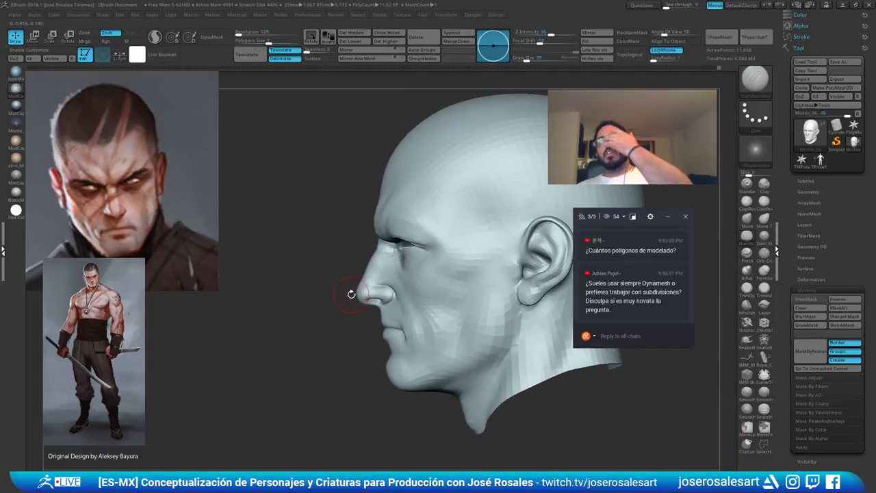
{"action": "right_click_drag", "start_coordinate": [366, 209], "coordinate": [413, 197]}
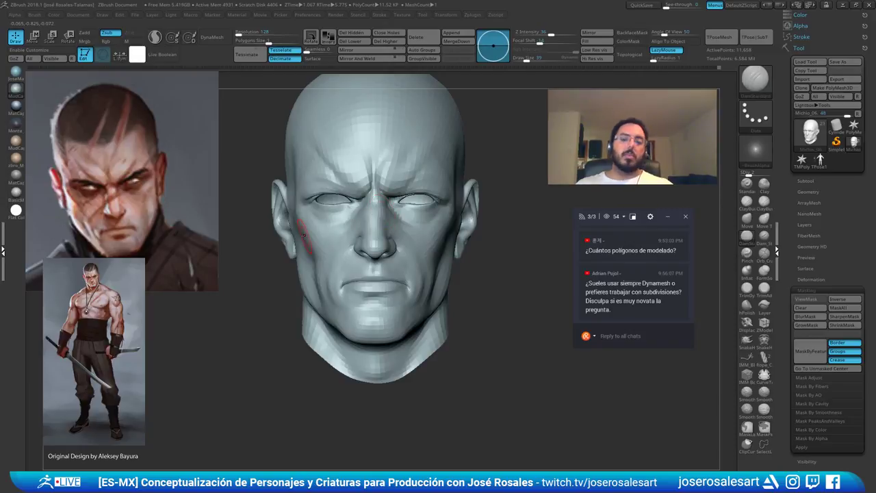
{"action": "right_click_drag", "start_coordinate": [412, 139], "coordinate": [442, 126]}
{"action": "mouse_move", "coordinate": [348, 218]}
{"action": "right_mouse_down"}
{"action": "mouse_move", "coordinate": [377, 221]}
{"action": "mouse_move", "coordinate": [393, 257]}
{"action": "mouse_move", "coordinate": [409, 245]}
{"action": "mouse_move", "coordinate": [387, 237]}
{"action": "mouse_move", "coordinate": [376, 268]}
{"action": "mouse_move", "coordinate": [394, 267]}
{"action": "mouse_move", "coordinate": [379, 269]}
{"action": "mouse_move", "coordinate": [352, 196]}
{"action": "mouse_move", "coordinate": [358, 233]}
{"action": "mouse_move", "coordinate": [310, 213]}
{"action": "mouse_move", "coordinate": [311, 198]}
{"action": "mouse_move", "coordinate": [357, 217]}
{"action": "mouse_move", "coordinate": [386, 217]}
{"action": "mouse_move", "coordinate": [345, 220]}
{"action": "right_mouse_up"}
{"action": "key", "text": "b"}
{"action": "key", "text": "m"}
{"action": "key", "text": "v"}
{"action": "key", "text": "b"}
{"action": "key", "text": "d"}
{"action": "key", "text": "s"}
{"action": "key", "text": "b"}
{"action": "key", "text": "c"}
{"action": "key", "text": "b"}
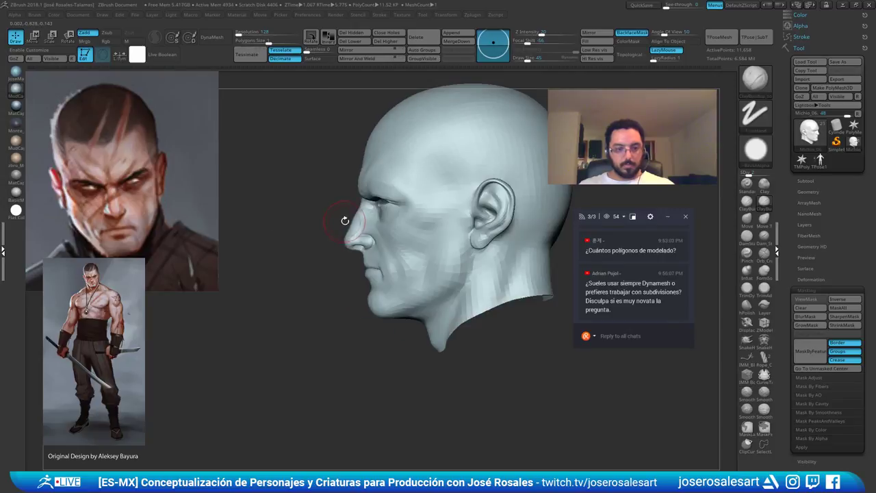
Activate the Move brush and enlarge its draw size for adjusting the sides of the face
{"action": "mouse_move", "coordinate": [397, 200]}
{"action": "right_mouse_down", "text": "ctrl"}
{"action": "mouse_move", "coordinate": [415, 195]}
{"action": "mouse_move", "coordinate": [349, 228]}
{"action": "mouse_move", "coordinate": [376, 240]}
{"action": "mouse_move", "coordinate": [376, 215]}
{"action": "right_mouse_up", "text": "ctrl"}
{"action": "mouse_move", "coordinate": [350, 282]}
{"action": "right_mouse_down", "text": "ctrl"}
{"action": "mouse_move", "coordinate": [356, 324]}
{"action": "mouse_move", "coordinate": [360, 302]}
{"action": "right_mouse_up", "text": "ctrl"}
{"action": "key", "text": "b"}
{"action": "key", "text": "m"}
{"action": "key", "text": "v"}
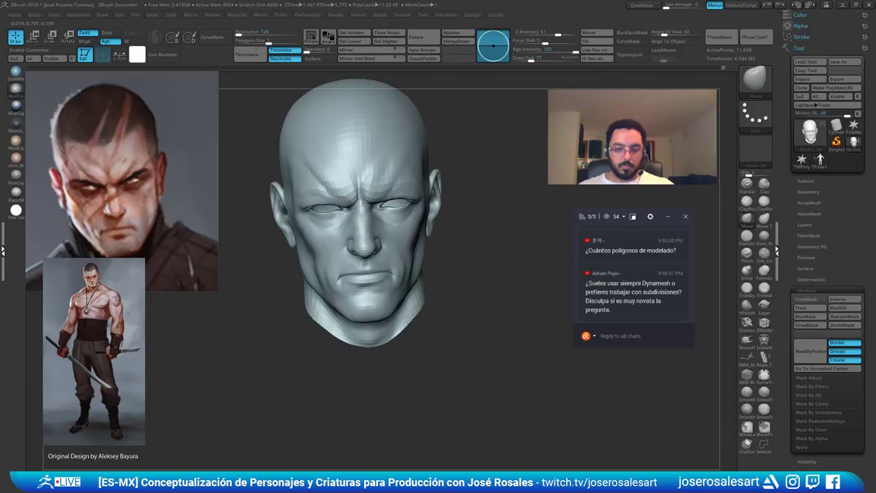
{"action": "right_click_drag", "start_coordinate": [349, 319], "coordinate": [337, 318], "text": "alt"}
{"action": "mouse_move", "coordinate": [336, 318]}
{"action": "right_mouse_down", "text": "ctrl"}
{"action": "mouse_move", "coordinate": [332, 278]}
{"action": "mouse_move", "coordinate": [322, 264]}
{"action": "right_mouse_up", "text": "ctrl"}
{"action": "right_click_drag", "start_coordinate": [309, 226], "coordinate": [326, 223], "text": "alt"}
{"action": "right_click_drag", "start_coordinate": [326, 224], "coordinate": [323, 260], "text": "ctrl"}
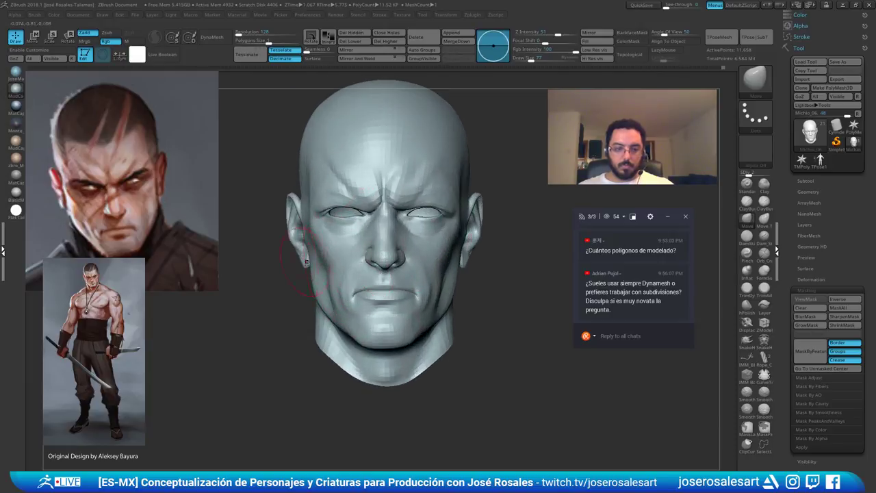
{"action": "key", "text": "s"}
{"action": "left_click_drag", "start_coordinate": [323, 261], "coordinate": [327, 261]}
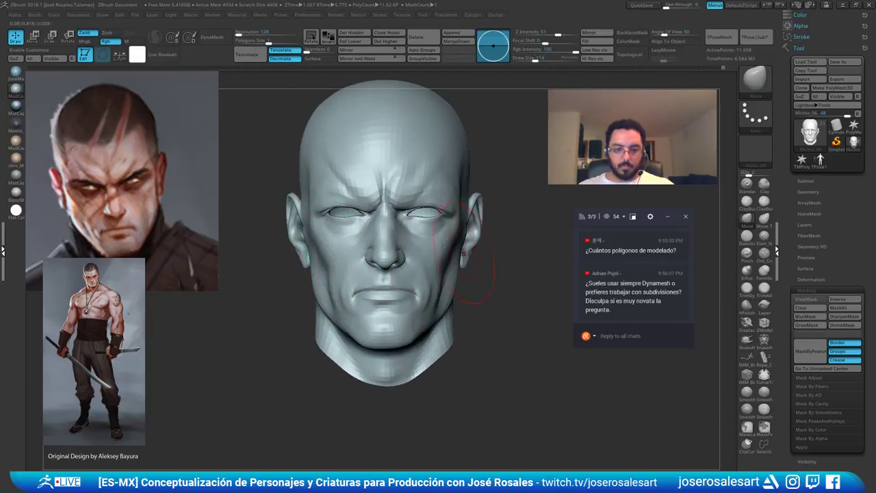
Reduce the Move brush's draw size for smaller adjustments to the face
{"action": "right_click_drag", "start_coordinate": [464, 254], "coordinate": [357, 214], "text": "ctrl"}
{"action": "mouse_move", "coordinate": [357, 213]}
{"action": "right_mouse_down"}
{"action": "mouse_move", "coordinate": [318, 233]}
{"action": "mouse_move", "coordinate": [410, 237]}
{"action": "mouse_move", "coordinate": [511, 217]}
{"action": "mouse_move", "coordinate": [453, 247]}
{"action": "mouse_move", "coordinate": [391, 228]}
{"action": "right_mouse_up"}
{"action": "key", "text": "s"}
{"action": "left_click_drag", "start_coordinate": [385, 206], "coordinate": [383, 207]}
{"action": "right_click_drag", "start_coordinate": [391, 212], "coordinate": [404, 216], "text": "alt"}
{"action": "mouse_move", "coordinate": [404, 216]}
{"action": "right_mouse_down", "text": "ctrl"}
{"action": "mouse_move", "coordinate": [407, 252]}
{"action": "mouse_move", "coordinate": [370, 255]}
{"action": "mouse_move", "coordinate": [368, 279]}
{"action": "mouse_move", "coordinate": [301, 280]}
{"action": "mouse_move", "coordinate": [316, 270]}
{"action": "mouse_move", "coordinate": [304, 246]}
{"action": "mouse_move", "coordinate": [323, 253]}
{"action": "mouse_move", "coordinate": [305, 238]}
{"action": "mouse_move", "coordinate": [346, 249]}
{"action": "right_mouse_up", "text": "ctrl"}
Sculpt across the philtrum with the ClayBuildup brush and reduce the draw size to 33
{"action": "key", "text": "2"}
{"action": "mouse_move", "coordinate": [347, 249]}
{"action": "right_mouse_down", "text": "ctrl"}
{"action": "mouse_move", "coordinate": [350, 281]}
{"action": "mouse_move", "coordinate": [370, 251]}
{"action": "mouse_move", "coordinate": [385, 282]}
{"action": "mouse_move", "coordinate": [421, 276]}
{"action": "mouse_move", "coordinate": [419, 283]}
{"action": "mouse_move", "coordinate": [432, 284]}
{"action": "mouse_move", "coordinate": [424, 341]}
{"action": "right_mouse_up", "text": "ctrl"}
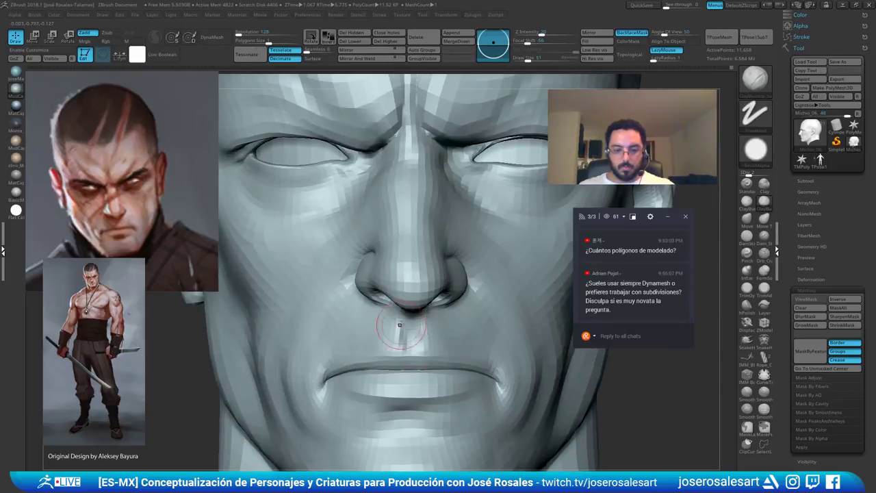
{"action": "mouse_move", "coordinate": [400, 325]}
{"action": "left_mouse_down"}
{"action": "mouse_move", "coordinate": [408, 348]}
{"action": "mouse_move", "coordinate": [429, 346]}
{"action": "left_mouse_up"}
{"action": "key", "text": "f"}
{"action": "right_click_drag", "start_coordinate": [404, 303], "coordinate": [441, 292]}
{"action": "key", "text": "s"}
{"action": "left_click_drag", "start_coordinate": [449, 317], "coordinate": [444, 318]}
{"action": "right_click_drag", "start_coordinate": [445, 319], "coordinate": [518, 318], "text": "ctrl"}
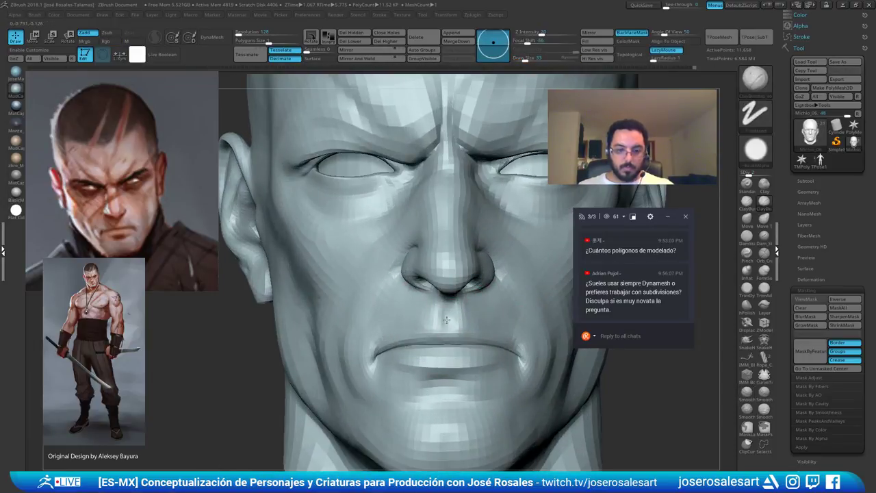
{"action": "right_click_drag", "start_coordinate": [471, 299], "coordinate": [432, 285], "text": "ctrl"}
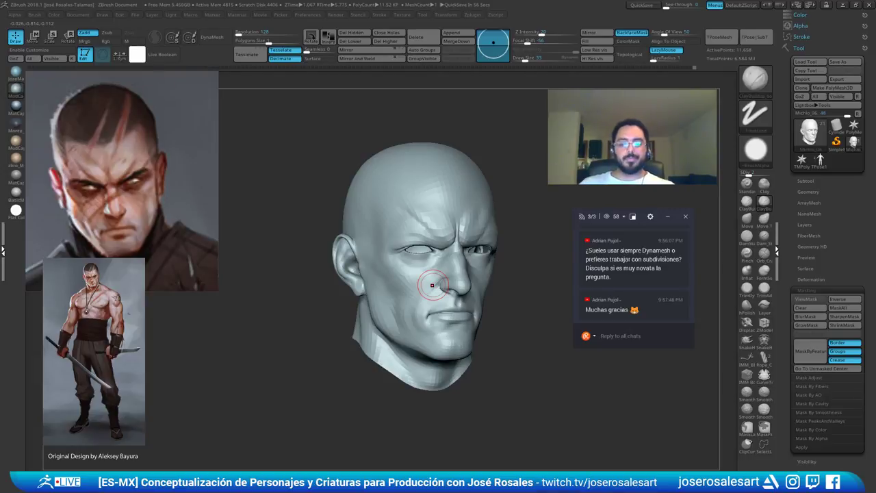
Smooth the outer end of the upper eyelid on the character's left eye
{"action": "mouse_move", "coordinate": [460, 191]}
{"action": "right_mouse_down", "text": "shift"}
{"action": "mouse_move", "coordinate": [417, 197]}
{"action": "mouse_move", "coordinate": [433, 202]}
{"action": "right_mouse_up", "text": "shift"}
{"action": "mouse_move", "coordinate": [433, 203]}
{"action": "right_mouse_down", "text": "ctrl"}
{"action": "mouse_move", "coordinate": [473, 158]}
{"action": "mouse_move", "coordinate": [460, 211]}
{"action": "mouse_move", "coordinate": [449, 177]}
{"action": "mouse_move", "coordinate": [450, 166]}
{"action": "mouse_move", "coordinate": [479, 221]}
{"action": "mouse_move", "coordinate": [442, 207]}
{"action": "mouse_move", "coordinate": [450, 232]}
{"action": "mouse_move", "coordinate": [472, 233]}
{"action": "mouse_move", "coordinate": [452, 237]}
{"action": "mouse_move", "coordinate": [483, 241]}
{"action": "right_mouse_up", "text": "ctrl"}
{"action": "mouse_move", "coordinate": [481, 240]}
{"action": "left_mouse_down", "text": "shift"}
{"action": "mouse_move", "coordinate": [473, 240]}
{"action": "mouse_move", "coordinate": [482, 243]}
{"action": "left_mouse_up", "text": "shift"}
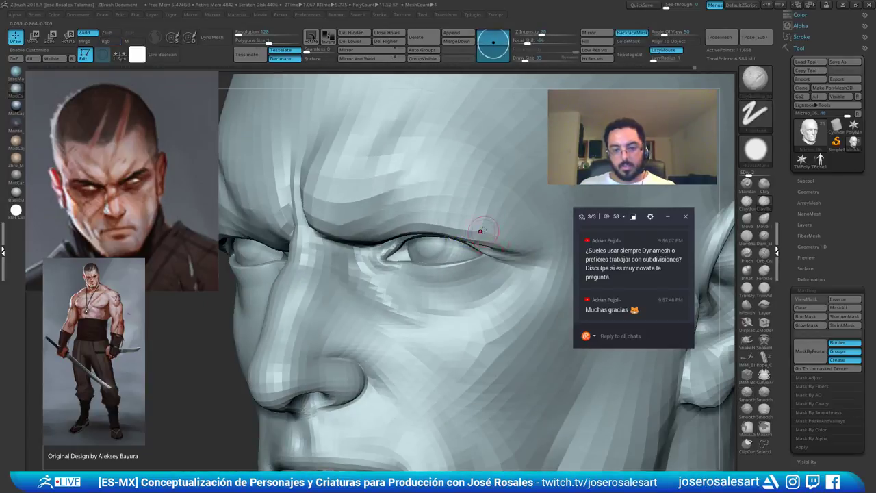
Raise the head to subdivision level 4 and examine the left eye's lids from below
{"action": "right_click_drag", "start_coordinate": [482, 245], "coordinate": [482, 221]}
{"action": "key", "text": "d"}
{"action": "key", "text": "d"}
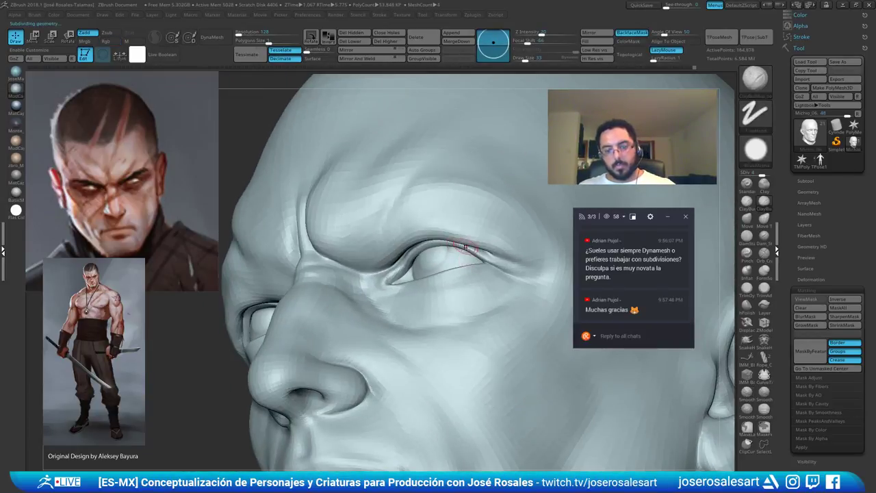
{"action": "right_click_drag", "start_coordinate": [470, 250], "coordinate": [476, 241]}
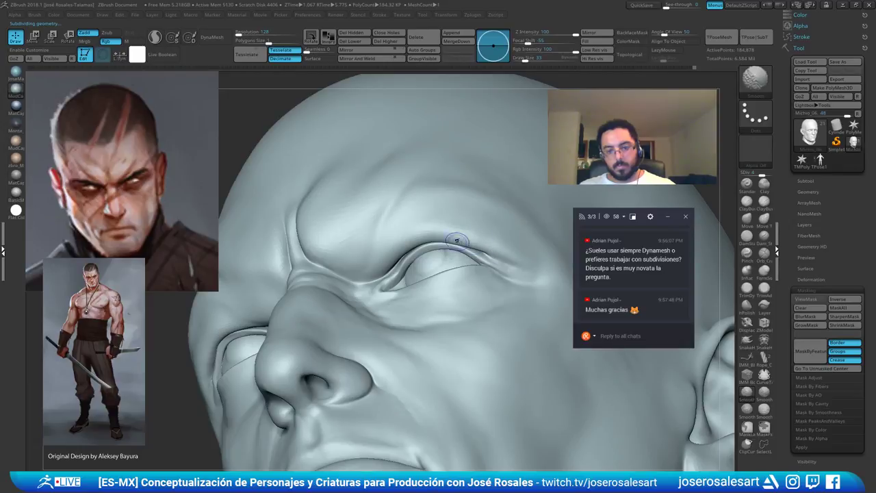
{"action": "right_click_drag", "start_coordinate": [409, 233], "coordinate": [443, 202]}
Build up the skin just beyond the left eye's outer corner at draw size 48
{"action": "key", "text": "f"}
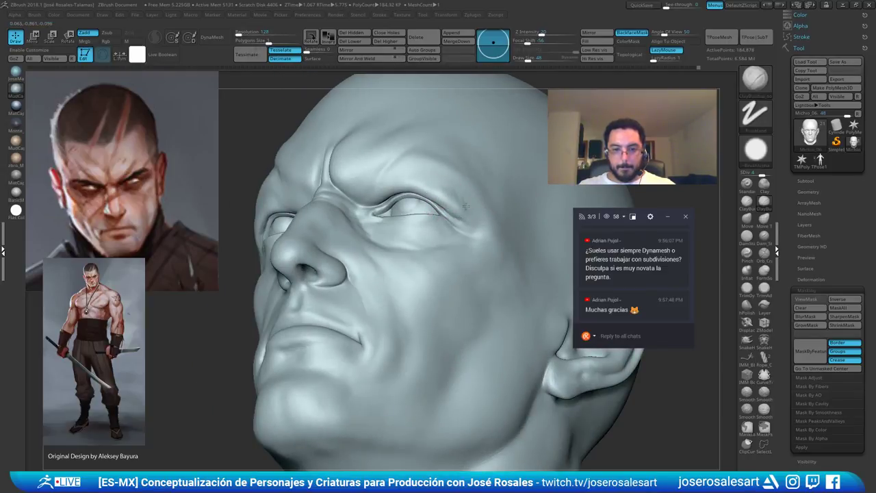
{"action": "left_click_drag", "start_coordinate": [464, 215], "coordinate": [475, 220]}
{"action": "key", "text": "shift"}
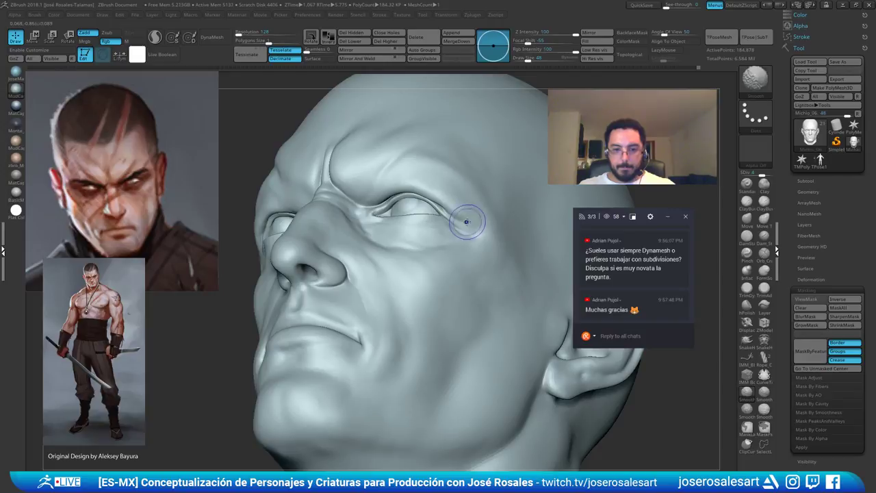
Switch to the DamStandard brush at draw size 30 for the eye-corner crease and check the face from the front
{"action": "key", "text": "b"}
{"action": "key", "text": "d"}
{"action": "key", "text": "s"}
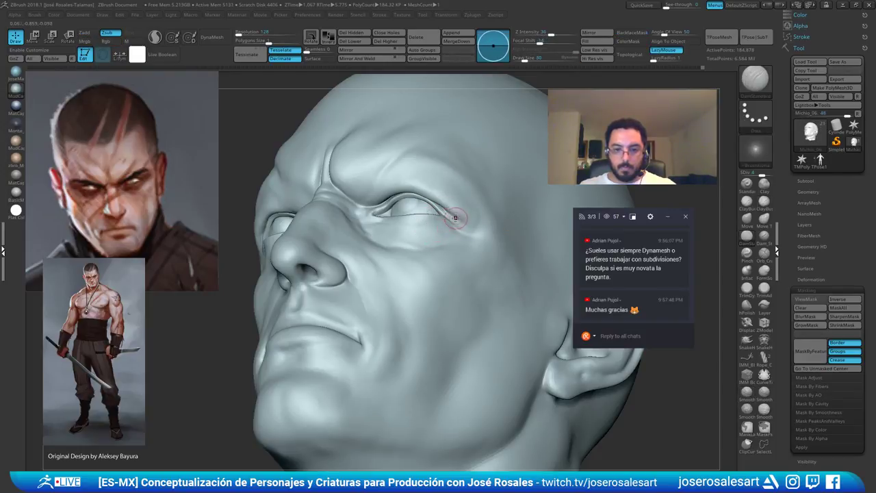
{"action": "right_click_drag", "start_coordinate": [463, 211], "coordinate": [422, 233]}
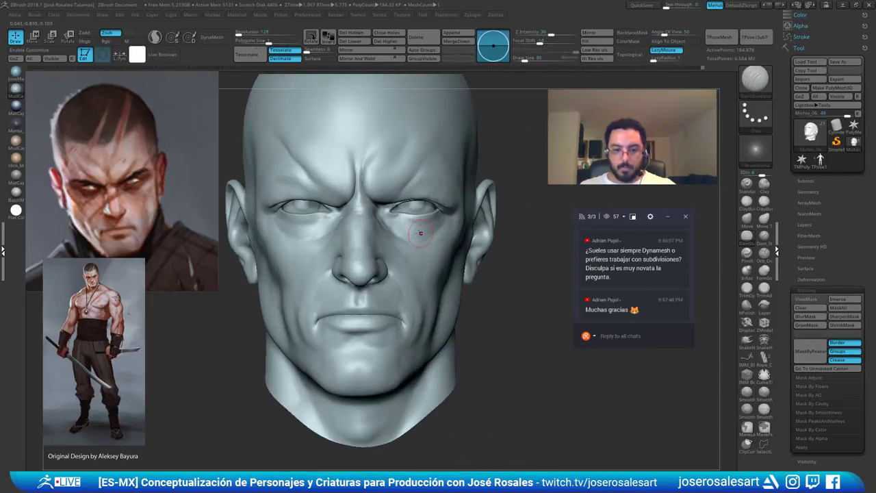
{"action": "mouse_move", "coordinate": [347, 236]}
{"action": "right_mouse_down"}
{"action": "mouse_move", "coordinate": [327, 254]}
{"action": "mouse_move", "coordinate": [333, 220]}
{"action": "mouse_move", "coordinate": [312, 216]}
{"action": "mouse_move", "coordinate": [287, 223]}
{"action": "mouse_move", "coordinate": [282, 249]}
{"action": "mouse_move", "coordinate": [308, 235]}
{"action": "mouse_move", "coordinate": [302, 217]}
{"action": "mouse_move", "coordinate": [279, 239]}
{"action": "mouse_move", "coordinate": [384, 252]}
{"action": "mouse_move", "coordinate": [386, 263]}
{"action": "mouse_move", "coordinate": [375, 236]}
{"action": "right_mouse_up"}
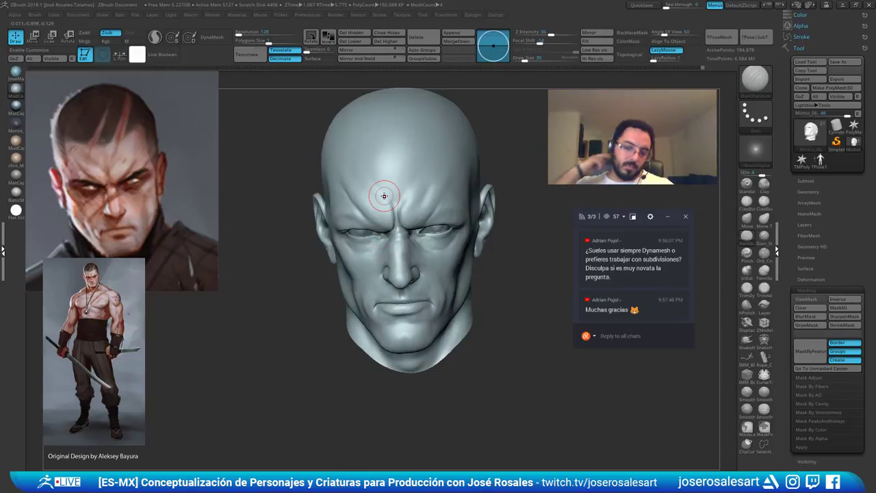
Set the draw size to 62 and switch to the ClayBuildup brush for shaping the lower lip
{"action": "right_click_drag", "start_coordinate": [429, 283], "coordinate": [413, 335], "text": "ctrl"}
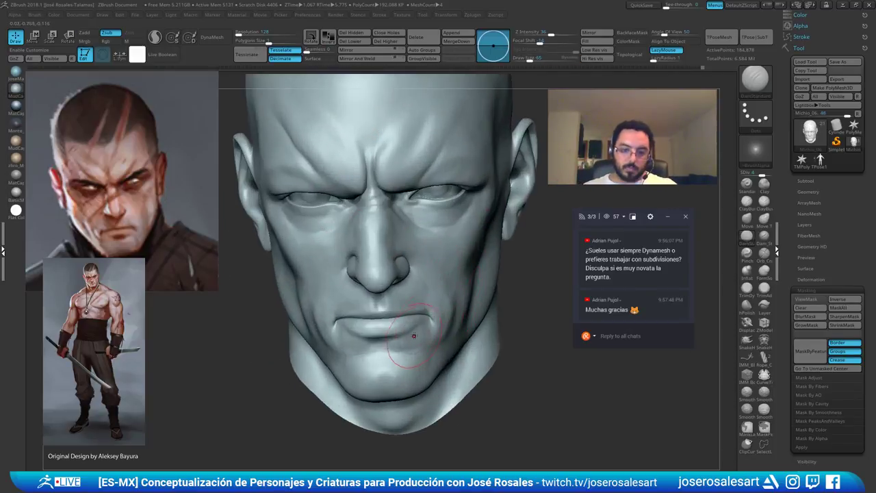
{"action": "key", "text": "s"}
{"action": "left_click_drag", "start_coordinate": [413, 335], "coordinate": [419, 336]}
{"action": "mouse_move", "coordinate": [300, 351]}
{"action": "right_mouse_down", "text": "alt"}
{"action": "mouse_move", "coordinate": [385, 311]}
{"action": "mouse_move", "coordinate": [384, 332]}
{"action": "mouse_move", "coordinate": [328, 323]}
{"action": "mouse_move", "coordinate": [361, 308]}
{"action": "mouse_move", "coordinate": [363, 353]}
{"action": "right_mouse_up", "text": "alt"}
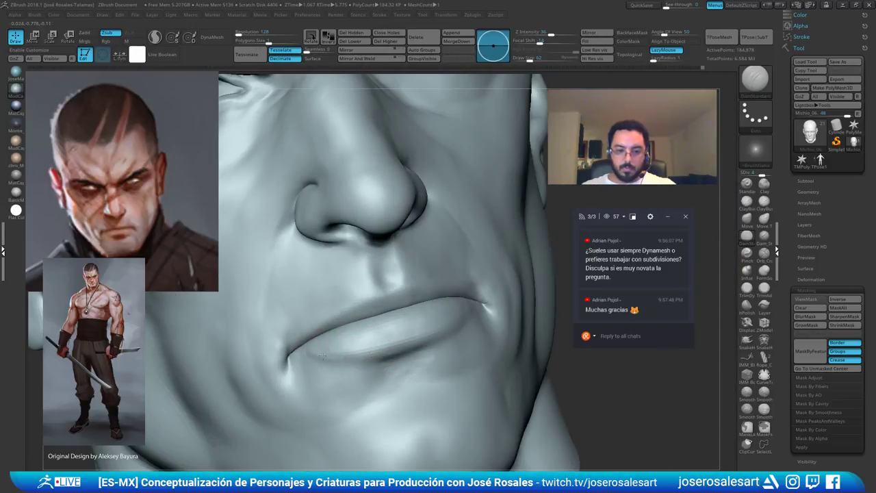
{"action": "key", "text": "2"}
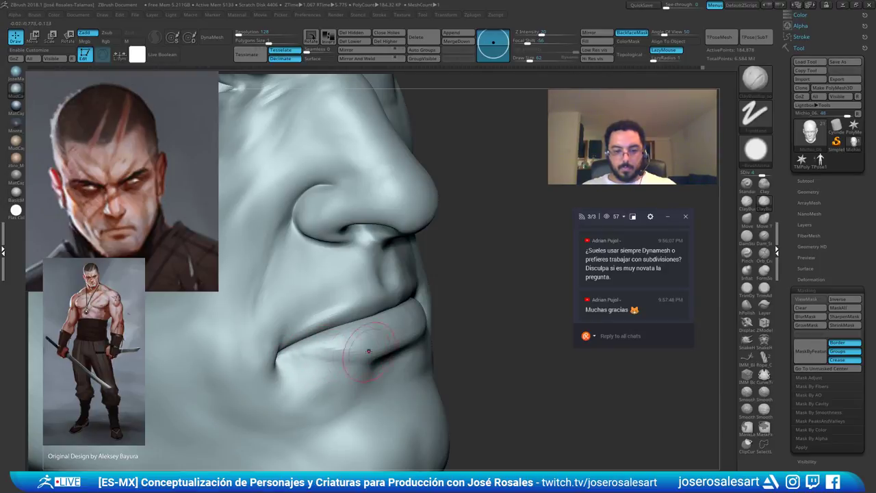
{"action": "right_click_drag", "start_coordinate": [377, 362], "coordinate": [446, 323]}
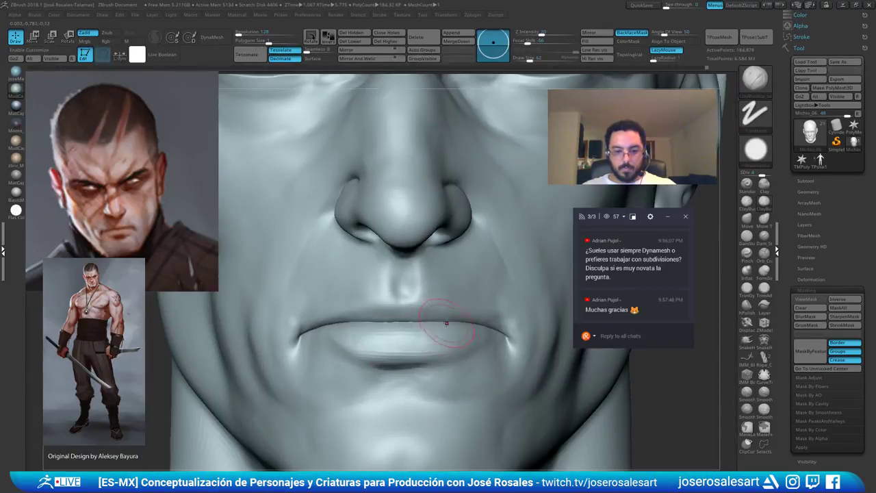
{"action": "right_click_drag", "start_coordinate": [399, 347], "coordinate": [399, 361]}
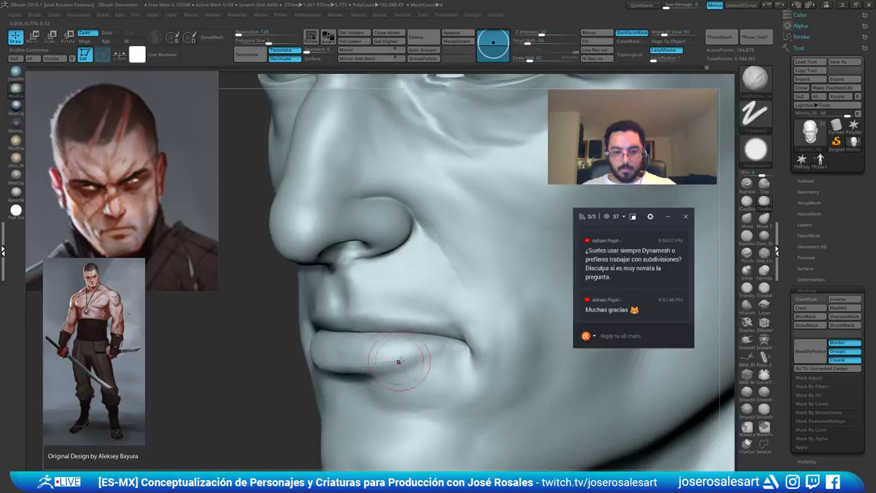
Build up the lower lip with ClayBuildup at draw size 62 and smooth it across the centre
{"action": "mouse_move", "coordinate": [399, 374]}
{"action": "left_mouse_down"}
{"action": "mouse_move", "coordinate": [436, 346]}
{"action": "mouse_move", "coordinate": [422, 379]}
{"action": "left_mouse_up"}
{"action": "right_click_drag", "start_coordinate": [422, 378], "coordinate": [427, 352], "text": "ctrl"}
{"action": "mouse_move", "coordinate": [428, 352]}
{"action": "right_mouse_down", "text": "shift"}
{"action": "mouse_move", "coordinate": [445, 351]}
{"action": "mouse_move", "coordinate": [387, 359]}
{"action": "mouse_move", "coordinate": [427, 362]}
{"action": "mouse_move", "coordinate": [365, 358]}
{"action": "mouse_move", "coordinate": [377, 283]}
{"action": "right_mouse_up", "text": "shift"}
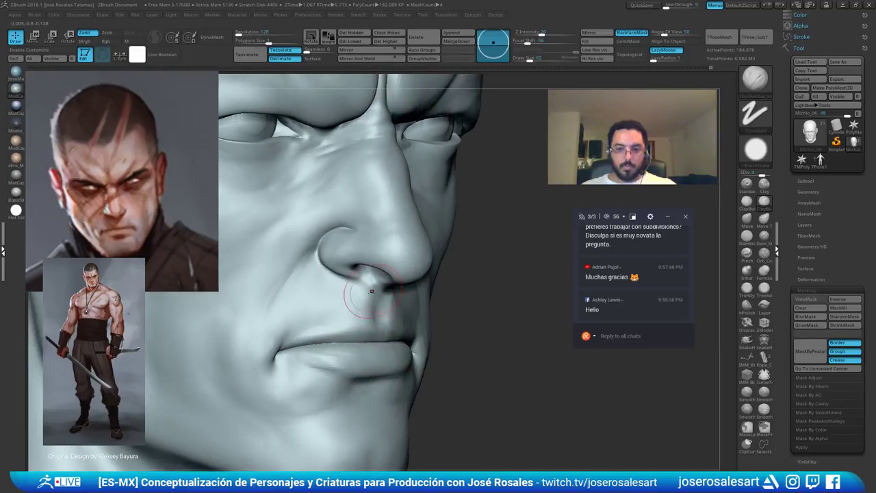
{"action": "mouse_move", "coordinate": [351, 337]}
{"action": "right_mouse_down", "text": "ctrl"}
{"action": "mouse_move", "coordinate": [365, 370]}
{"action": "mouse_move", "coordinate": [349, 360]}
{"action": "mouse_move", "coordinate": [369, 359]}
{"action": "mouse_move", "coordinate": [342, 357]}
{"action": "mouse_move", "coordinate": [319, 331]}
{"action": "mouse_move", "coordinate": [370, 368]}
{"action": "right_mouse_up", "text": "ctrl"}
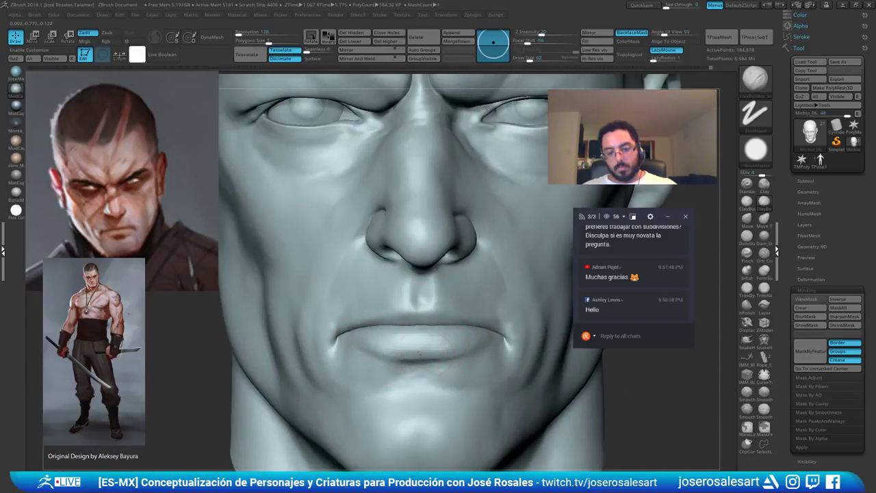
{"action": "right_click_drag", "start_coordinate": [420, 358], "coordinate": [415, 341]}
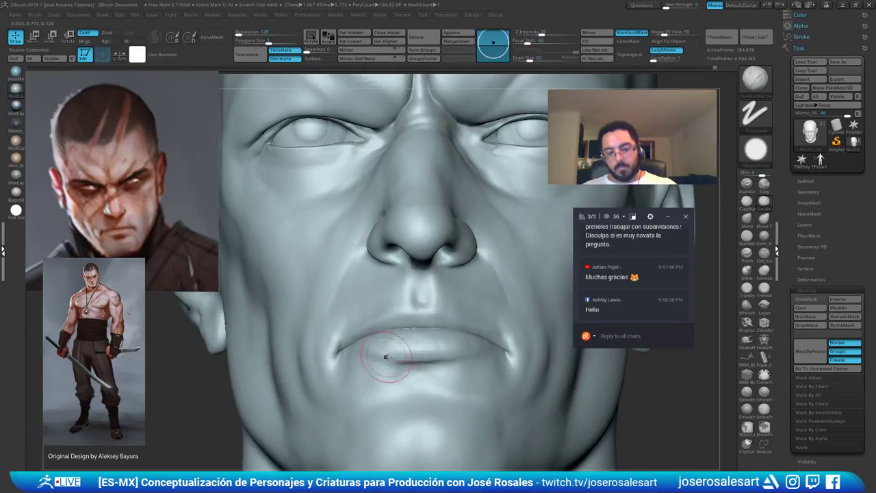
{"action": "left_click_drag", "start_coordinate": [387, 357], "coordinate": [401, 345], "text": "shift"}
{"action": "mouse_move", "coordinate": [470, 344]}
{"action": "right_mouse_down"}
{"action": "mouse_move", "coordinate": [468, 370]}
{"action": "mouse_move", "coordinate": [407, 325]}
{"action": "mouse_move", "coordinate": [419, 331]}
{"action": "mouse_move", "coordinate": [410, 324]}
{"action": "mouse_move", "coordinate": [454, 294]}
{"action": "mouse_move", "coordinate": [411, 305]}
{"action": "mouse_move", "coordinate": [496, 318]}
{"action": "mouse_move", "coordinate": [373, 322]}
{"action": "mouse_move", "coordinate": [409, 339]}
{"action": "mouse_move", "coordinate": [452, 337]}
{"action": "mouse_move", "coordinate": [443, 339]}
{"action": "mouse_move", "coordinate": [470, 319]}
{"action": "mouse_move", "coordinate": [458, 305]}
{"action": "right_mouse_up"}
{"action": "right_click_drag", "start_coordinate": [458, 305], "coordinate": [511, 258], "text": "ctrl"}
{"action": "right_click_drag", "start_coordinate": [436, 268], "coordinate": [422, 291], "text": "alt"}
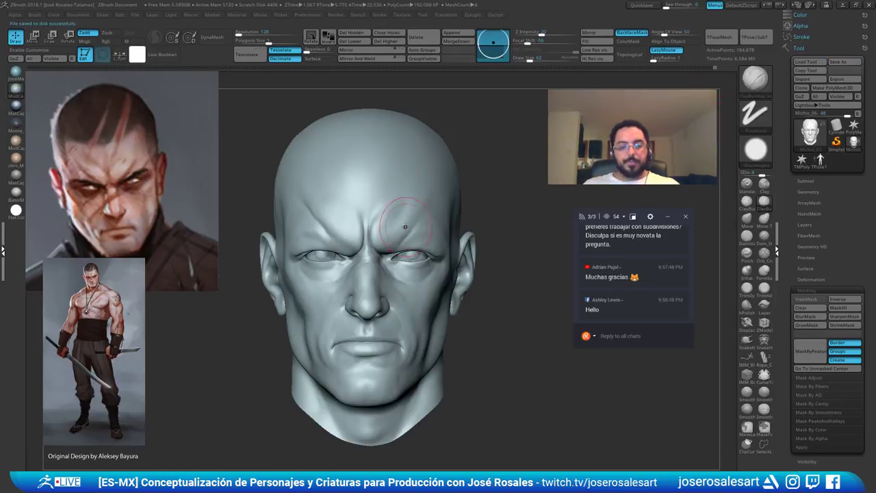
Unhide the rest of the body and switch to the Move brush at draw size 81 for the nose tip in profile
{"action": "left_click", "coordinate": [520, 213], "text": "ctrl+shift"}
{"action": "right_click_drag", "start_coordinate": [435, 269], "coordinate": [445, 239], "text": "ctrl"}
{"action": "mouse_move", "coordinate": [445, 239]}
{"action": "right_mouse_down", "text": "ctrl"}
{"action": "mouse_move", "coordinate": [442, 280]}
{"action": "mouse_move", "coordinate": [415, 236]}
{"action": "mouse_move", "coordinate": [402, 263]}
{"action": "mouse_move", "coordinate": [446, 259]}
{"action": "right_mouse_up", "text": "ctrl"}
{"action": "key", "text": "b"}
{"action": "key", "text": "m"}
{"action": "key", "text": "v"}
{"action": "key", "text": "s"}
{"action": "left_click_drag", "start_coordinate": [440, 254], "coordinate": [442, 253]}
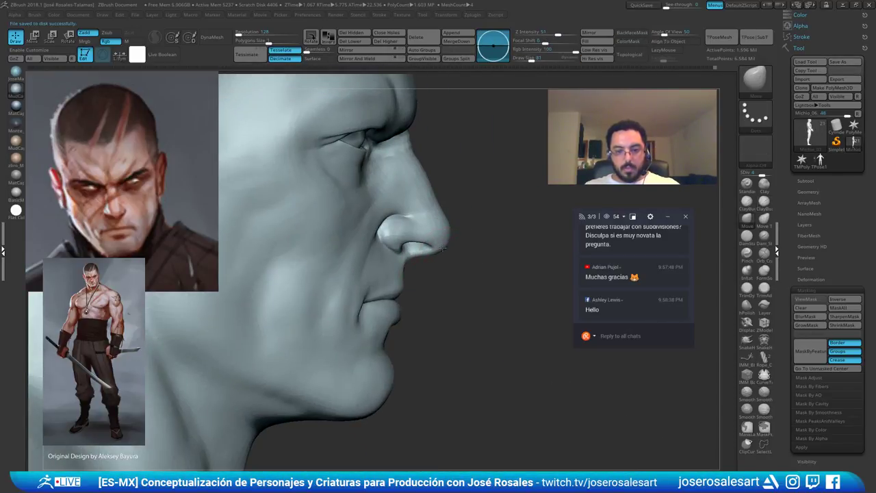
Isolate the ear's polygroup and switch to the ClayBuildup brush at draw size 45
{"action": "mouse_move", "coordinate": [443, 247]}
{"action": "right_mouse_down", "text": "ctrl"}
{"action": "mouse_move", "coordinate": [436, 220]}
{"action": "mouse_move", "coordinate": [388, 247]}
{"action": "mouse_move", "coordinate": [383, 287]}
{"action": "mouse_move", "coordinate": [323, 277]}
{"action": "right_mouse_up", "text": "ctrl"}
{"action": "mouse_move", "coordinate": [475, 232]}
{"action": "right_mouse_down", "text": "alt"}
{"action": "mouse_move", "coordinate": [439, 259]}
{"action": "mouse_move", "coordinate": [441, 296]}
{"action": "mouse_move", "coordinate": [462, 291]}
{"action": "right_mouse_up", "text": "alt"}
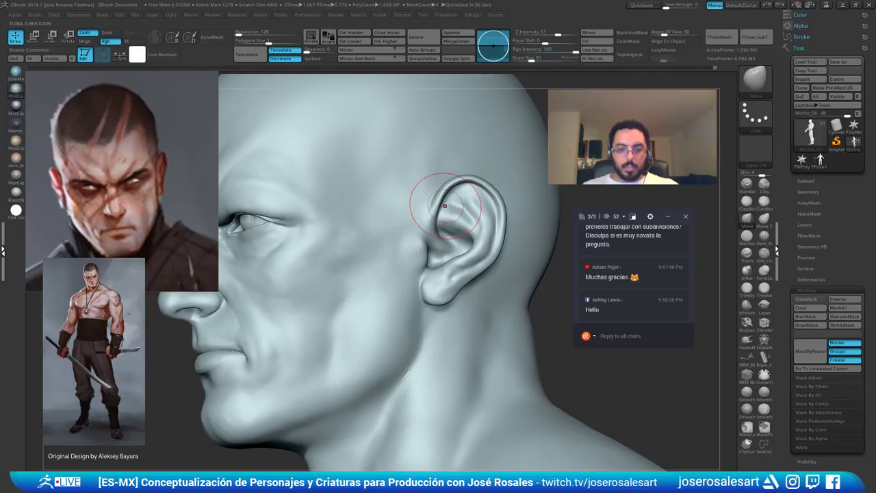
{"action": "mouse_move", "coordinate": [445, 206]}
{"action": "right_mouse_down"}
{"action": "mouse_move", "coordinate": [390, 263]}
{"action": "mouse_move", "coordinate": [431, 255]}
{"action": "mouse_move", "coordinate": [352, 257]}
{"action": "right_mouse_up"}
{"action": "left_click", "coordinate": [436, 257], "text": "ctrl+shift"}
{"action": "mouse_move", "coordinate": [352, 257]}
{"action": "right_mouse_down", "text": "ctrl"}
{"action": "mouse_move", "coordinate": [413, 283]}
{"action": "mouse_move", "coordinate": [392, 263]}
{"action": "right_mouse_up", "text": "ctrl"}
{"action": "key", "text": "b"}
{"action": "key", "text": "c"}
{"action": "key", "text": "b"}
{"action": "key", "text": "s"}
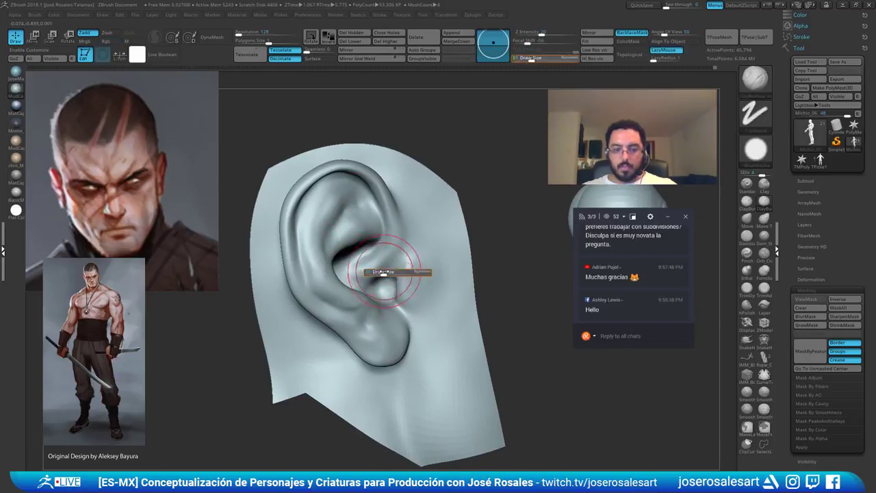
{"action": "left_click_drag", "start_coordinate": [386, 273], "coordinate": [343, 267]}
{"action": "key", "text": "s"}
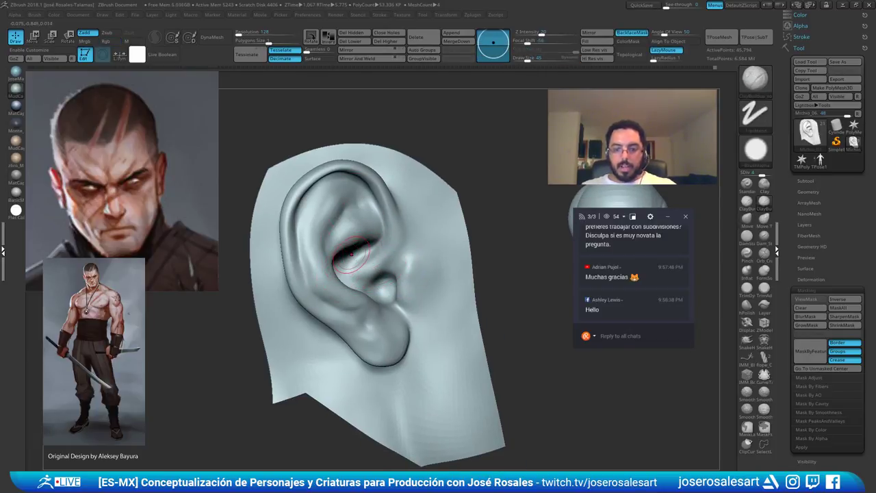
Switch to the Move brush at draw size 58 for the ear's inner hollow and frame the isolated ear
{"action": "key", "text": "b"}
{"action": "key", "text": "m"}
{"action": "key", "text": "v"}
{"action": "key", "text": "s"}
{"action": "left_click_drag", "start_coordinate": [354, 247], "coordinate": [359, 246]}
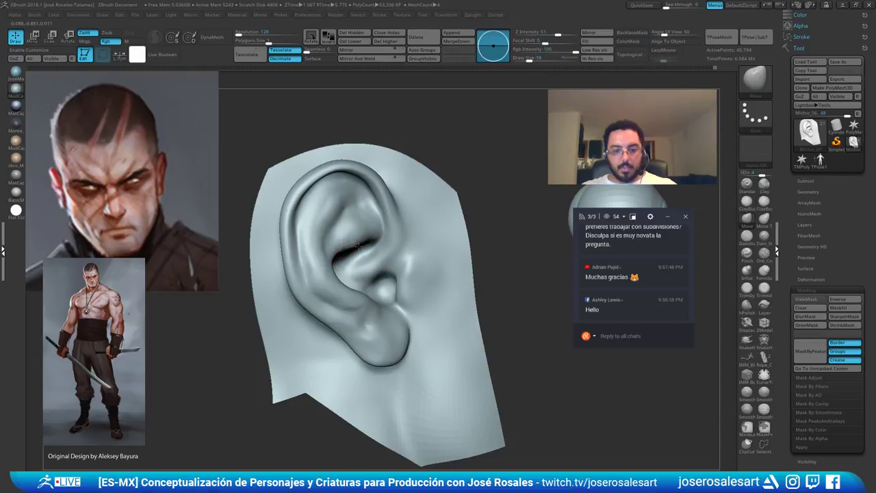
{"action": "right_click_drag", "start_coordinate": [419, 209], "coordinate": [352, 217]}
{"action": "right_click_drag", "start_coordinate": [452, 288], "coordinate": [408, 274], "text": "ctrl"}
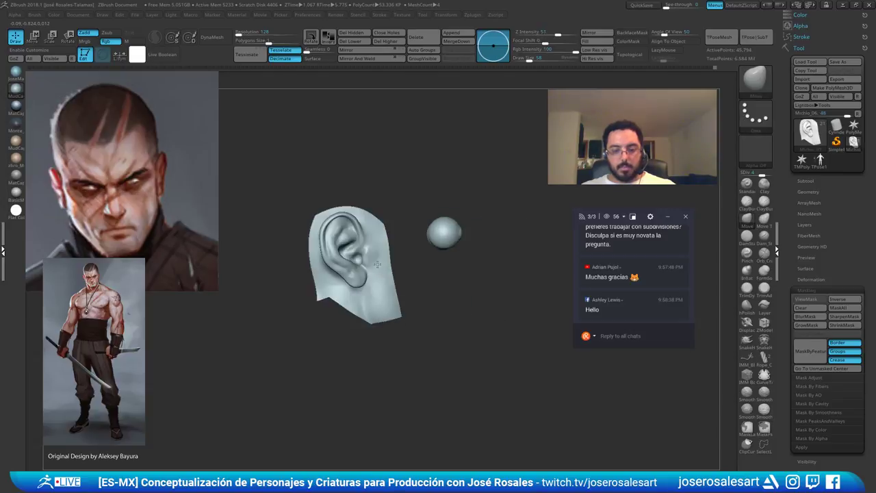
{"action": "key", "text": "f"}
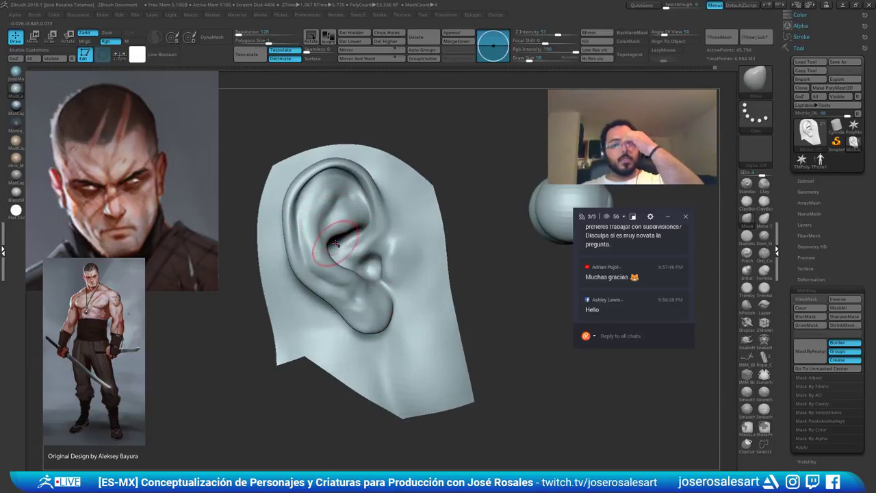
Carve along the ear's rear outer rim with the DamStandard brush at draw size 39
{"action": "mouse_move", "coordinate": [333, 215]}
{"action": "right_mouse_down", "text": "ctrl"}
{"action": "mouse_move", "coordinate": [355, 222]}
{"action": "mouse_move", "coordinate": [327, 208]}
{"action": "right_mouse_up", "text": "ctrl"}
{"action": "key", "text": "s"}
{"action": "left_click", "coordinate": [343, 218]}
{"action": "key", "text": "b"}
{"action": "key", "text": "d"}
{"action": "key", "text": "s"}
{"action": "left_click_drag", "start_coordinate": [289, 189], "coordinate": [281, 247]}
{"action": "mouse_move", "coordinate": [274, 232]}
{"action": "right_mouse_down"}
{"action": "mouse_move", "coordinate": [319, 171]}
{"action": "mouse_move", "coordinate": [316, 160]}
{"action": "mouse_move", "coordinate": [344, 165]}
{"action": "mouse_move", "coordinate": [352, 179]}
{"action": "mouse_move", "coordinate": [338, 149]}
{"action": "mouse_move", "coordinate": [354, 183]}
{"action": "mouse_move", "coordinate": [308, 193]}
{"action": "right_mouse_up"}
Build up the upper rim of the ear over to its front with the Standard brush
{"action": "key", "text": "b"}
{"action": "key", "text": "s"}
{"action": "key", "text": "t"}
{"action": "left_click_drag", "start_coordinate": [308, 189], "coordinate": [373, 155]}
{"action": "right_click_drag", "start_coordinate": [374, 156], "coordinate": [400, 150]}
{"action": "left_click_drag", "start_coordinate": [372, 154], "coordinate": [416, 184]}
{"action": "right_click_drag", "start_coordinate": [379, 169], "coordinate": [406, 185]}
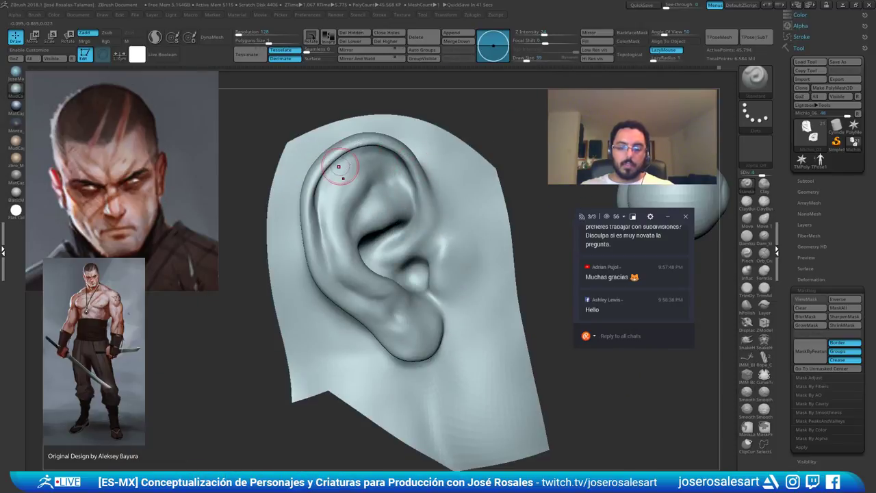
Build up the upper rear curve of the ear's rim with ClayBuildup at draw size 39 and smooth it
{"action": "key", "text": "ctrl+1"}
{"action": "key", "text": "s"}
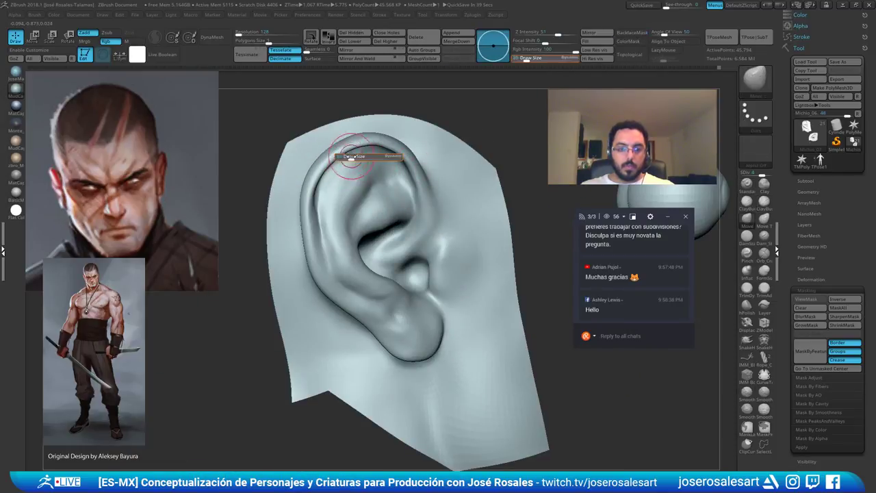
{"action": "left_click", "coordinate": [350, 159]}
{"action": "key", "text": "ctrl+2"}
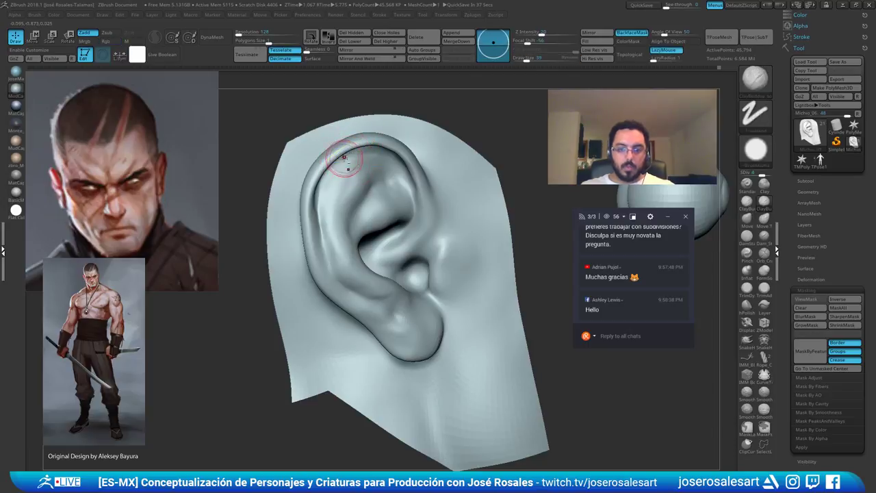
{"action": "right_click_drag", "start_coordinate": [348, 169], "coordinate": [337, 193], "text": "ctrl"}
{"action": "right_click_drag", "start_coordinate": [308, 158], "coordinate": [328, 145]}
{"action": "left_click_drag", "start_coordinate": [335, 140], "coordinate": [288, 173]}
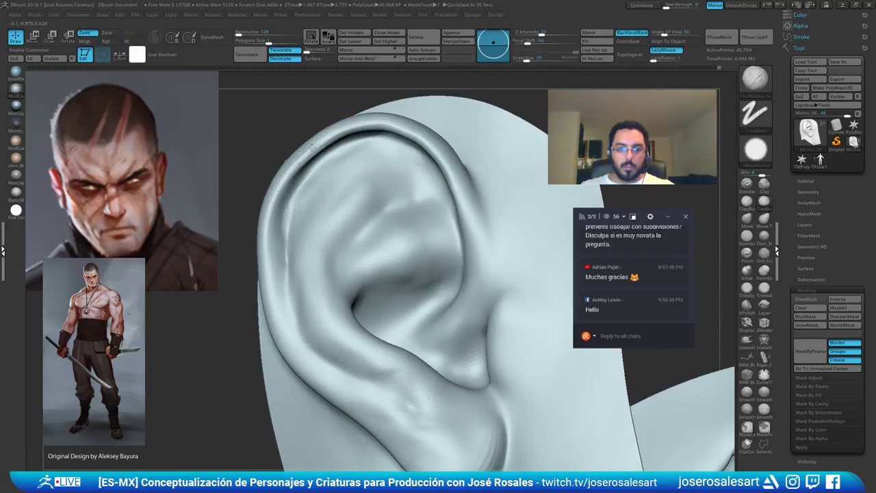
{"action": "left_click_drag", "start_coordinate": [313, 147], "coordinate": [289, 177]}
{"action": "left_click_drag", "start_coordinate": [329, 128], "coordinate": [319, 158], "text": "shift"}
Drop the body to subdivision level 3, then thicken and smooth the upper rear rim of the ear
{"action": "key", "text": "shift+d"}
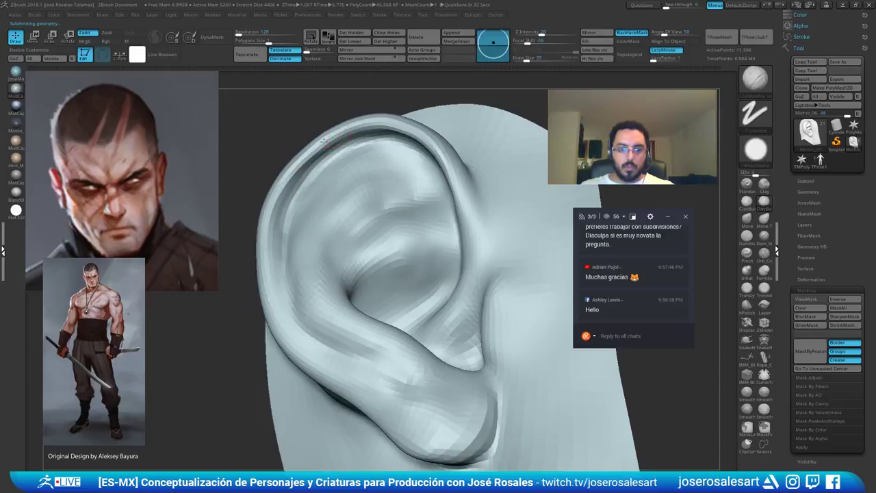
{"action": "left_click_drag", "start_coordinate": [356, 131], "coordinate": [289, 190]}
{"action": "right_click_drag", "start_coordinate": [295, 195], "coordinate": [301, 171], "text": "ctrl"}
{"action": "mouse_move", "coordinate": [301, 171]}
{"action": "right_mouse_down"}
{"action": "mouse_move", "coordinate": [322, 184]}
{"action": "mouse_move", "coordinate": [320, 162]}
{"action": "mouse_move", "coordinate": [329, 168]}
{"action": "mouse_move", "coordinate": [336, 155]}
{"action": "right_mouse_up"}
{"action": "left_click_drag", "start_coordinate": [337, 155], "coordinate": [348, 144], "text": "shift"}
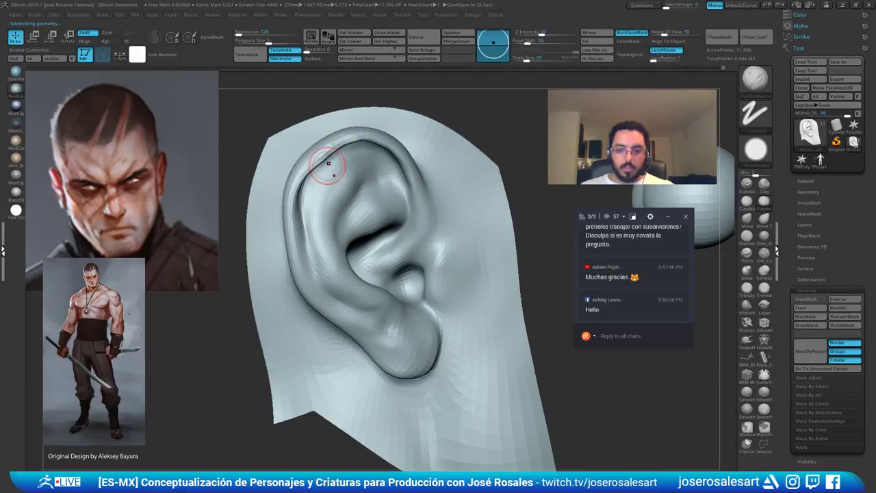
Switch to the Move brush at draw size 77 for the earlobe
{"action": "right_click_drag", "start_coordinate": [383, 305], "coordinate": [347, 280], "text": "alt"}
{"action": "key", "text": "b"}
{"action": "key", "text": "m"}
{"action": "key", "text": "v"}
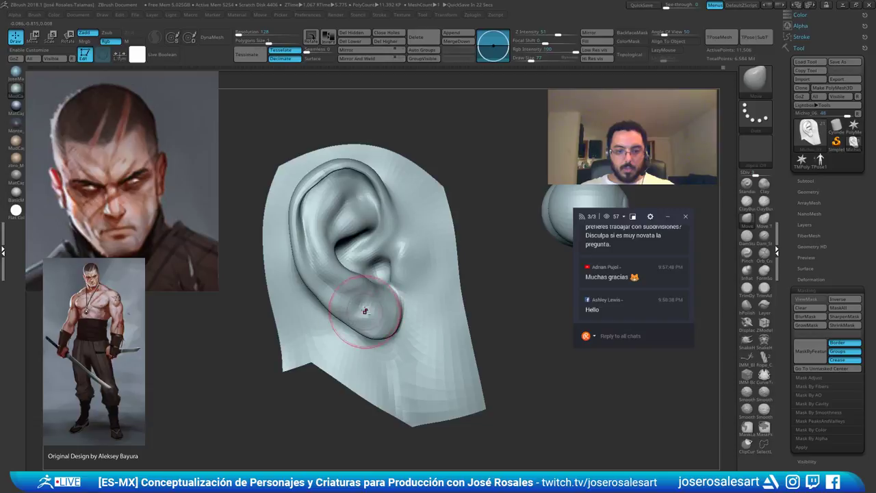
{"action": "right_click_drag", "start_coordinate": [363, 309], "coordinate": [380, 295], "text": "ctrl"}
Build up the rear edge of the earlobe with the ClayBuildup brush at draw size 30
{"action": "key", "text": "b"}
{"action": "key", "text": "c"}
{"action": "key", "text": "b"}
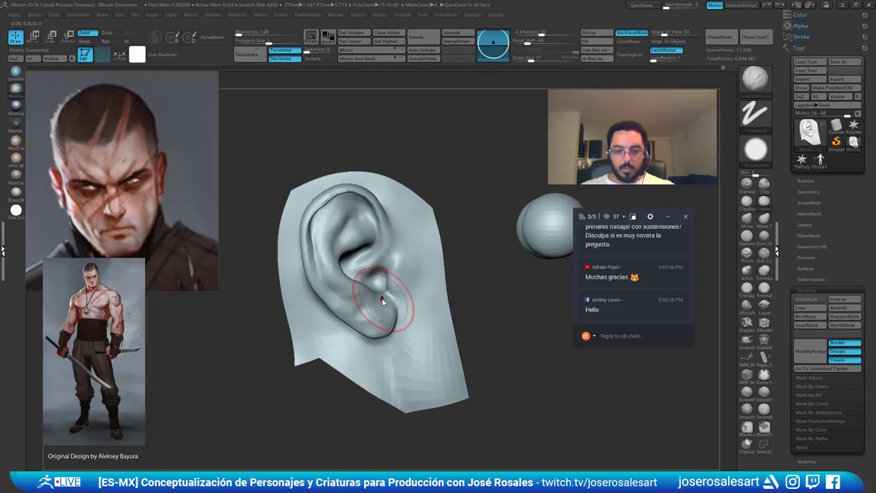
{"action": "key", "text": "bracketleft"}
{"action": "key", "text": "bracketleft"}
{"action": "key", "text": "bracketleft"}
{"action": "key", "text": "bracketleft"}
{"action": "key", "text": "bracketleft"}
{"action": "right_click_drag", "start_coordinate": [390, 327], "coordinate": [404, 344], "text": "alt"}
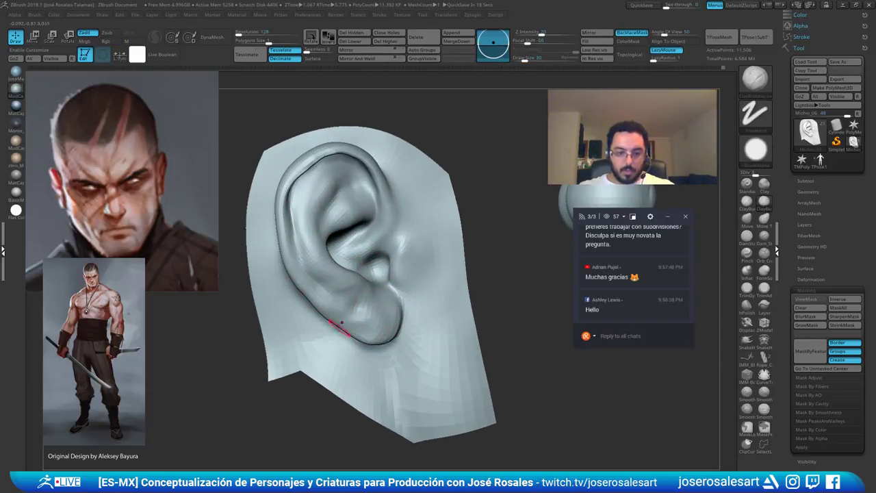
{"action": "left_click_drag", "start_coordinate": [338, 332], "coordinate": [370, 320]}
Switch to DamStandard for the earlobe and return to ClayBuildup at draw size 30 for the inner hollow's lower edge
{"action": "key", "text": "b"}
{"action": "key", "text": "d"}
{"action": "key", "text": "s"}
{"action": "key", "text": "b"}
{"action": "key", "text": "c"}
{"action": "key", "text": "b"}
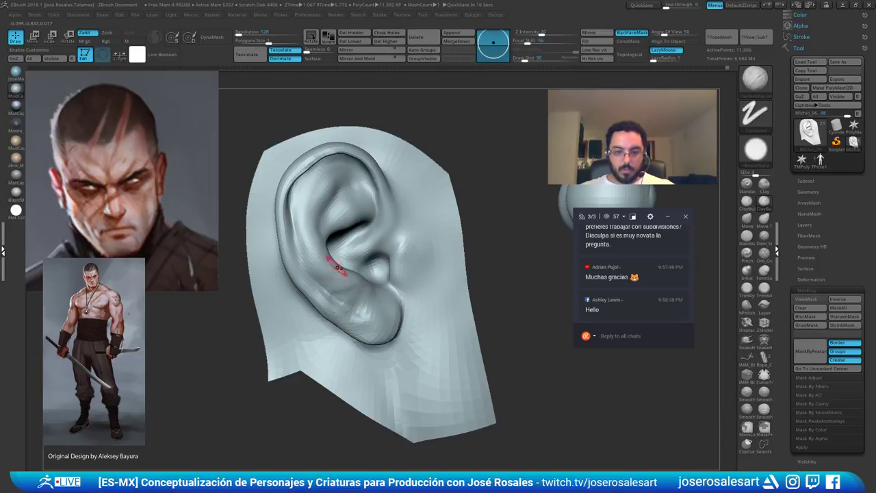
{"action": "key", "text": "b"}
{"action": "key", "text": "m"}
{"action": "key", "text": "v"}
{"action": "key", "text": "b"}
{"action": "key", "text": "c"}
{"action": "key", "text": "l"}
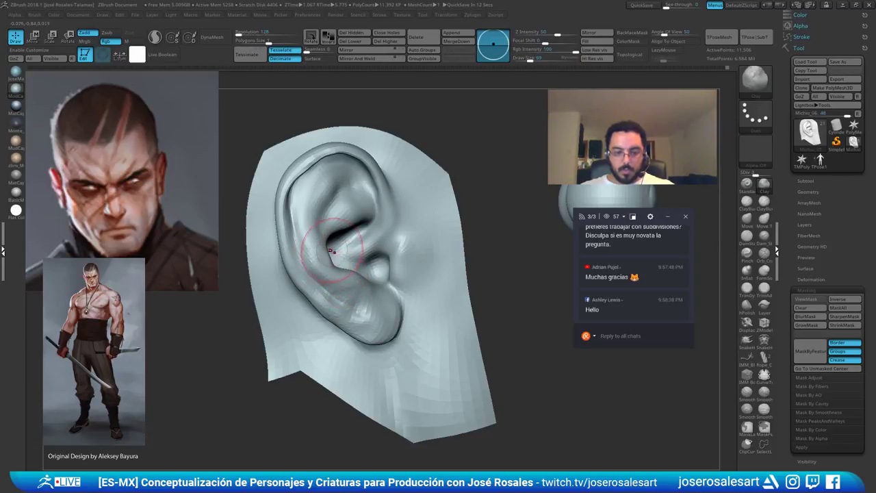
{"action": "key", "text": "ctrl+z"}
Push the rear edge of the ear's inner hollow backward and reduce the Move brush to draw size 42
{"action": "mouse_move", "coordinate": [330, 248]}
{"action": "left_mouse_down"}
{"action": "mouse_move", "coordinate": [338, 261]}
{"action": "mouse_move", "coordinate": [318, 258]}
{"action": "left_mouse_up"}
{"action": "key", "text": "b"}
{"action": "key", "text": "m"}
{"action": "key", "text": "v"}
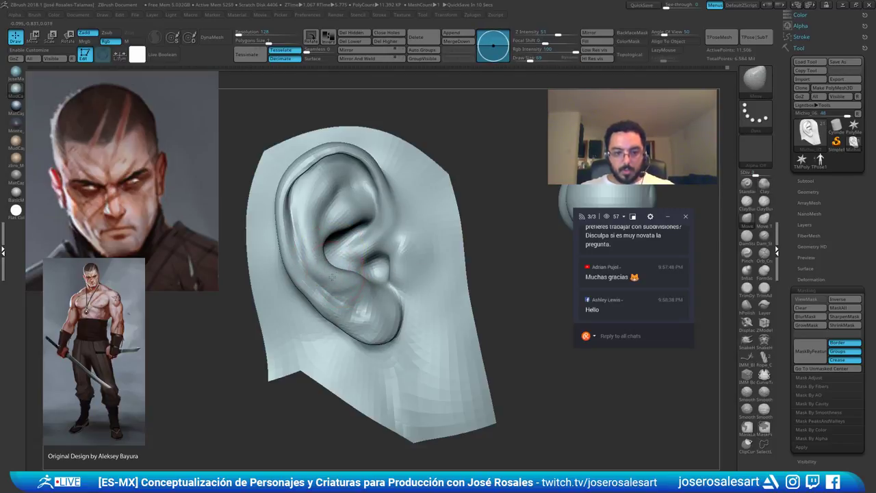
{"action": "key", "text": "bracketleft"}
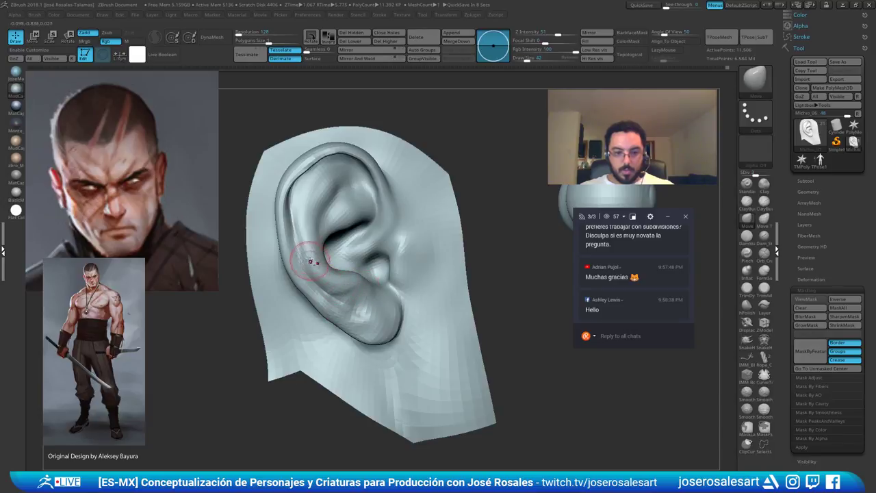
Build up the lower inner ridge of the ear with ClayBuildup at draw size 42 and smooth it
{"action": "key", "text": "b"}
{"action": "key", "text": "c"}
{"action": "key", "text": "b"}
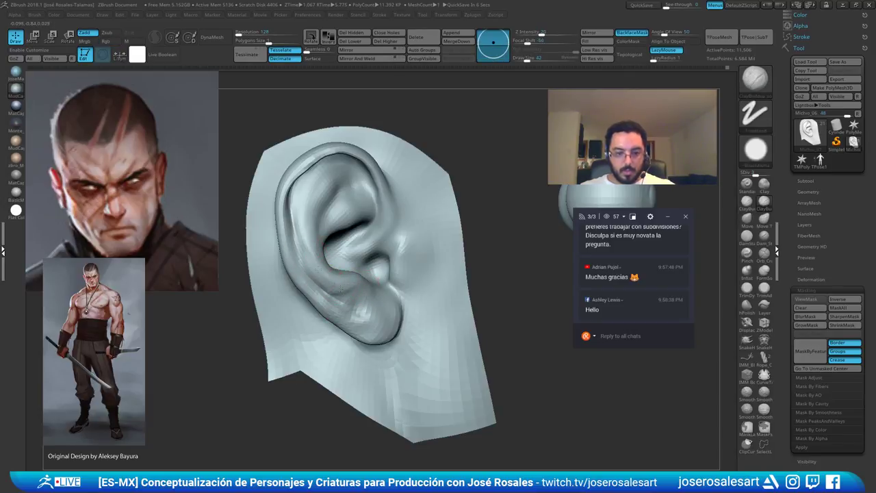
{"action": "left_click_drag", "start_coordinate": [343, 295], "coordinate": [308, 245]}
{"action": "mouse_move", "coordinate": [338, 289]}
{"action": "right_mouse_down"}
{"action": "mouse_move", "coordinate": [323, 263]}
{"action": "mouse_move", "coordinate": [303, 263]}
{"action": "mouse_move", "coordinate": [322, 257]}
{"action": "right_mouse_up"}
{"action": "left_click_drag", "start_coordinate": [323, 235], "coordinate": [320, 245], "text": "shift"}
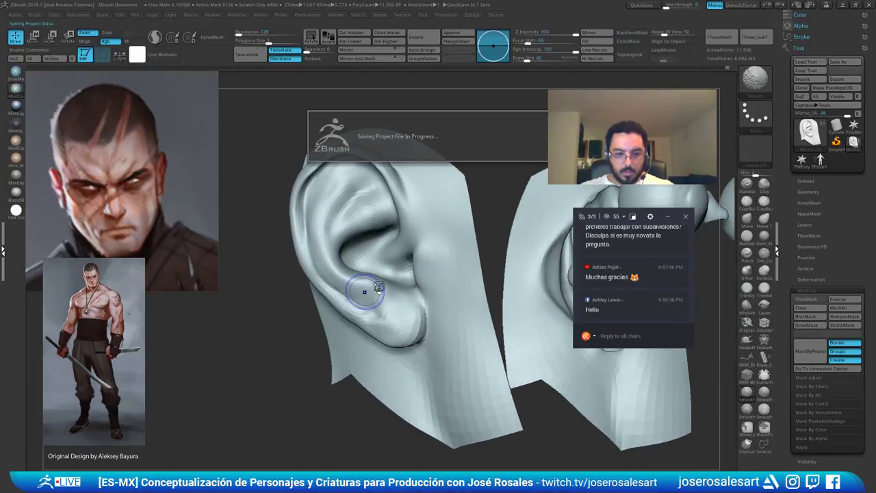
Carve the groove inside the ear's rear rim down toward the lobe with DamStandard at draw size 42
{"action": "right_click_drag", "start_coordinate": [429, 237], "coordinate": [487, 210]}
{"action": "right_click_drag", "start_coordinate": [451, 182], "coordinate": [390, 235]}
{"action": "right_click_drag", "start_coordinate": [337, 221], "coordinate": [308, 204], "text": "ctrl"}
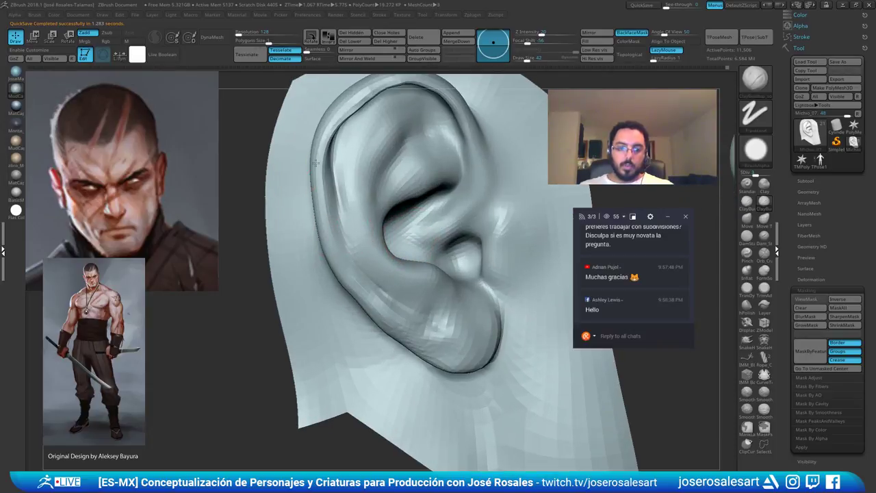
{"action": "key", "text": "b"}
{"action": "key", "text": "d"}
{"action": "key", "text": "s"}
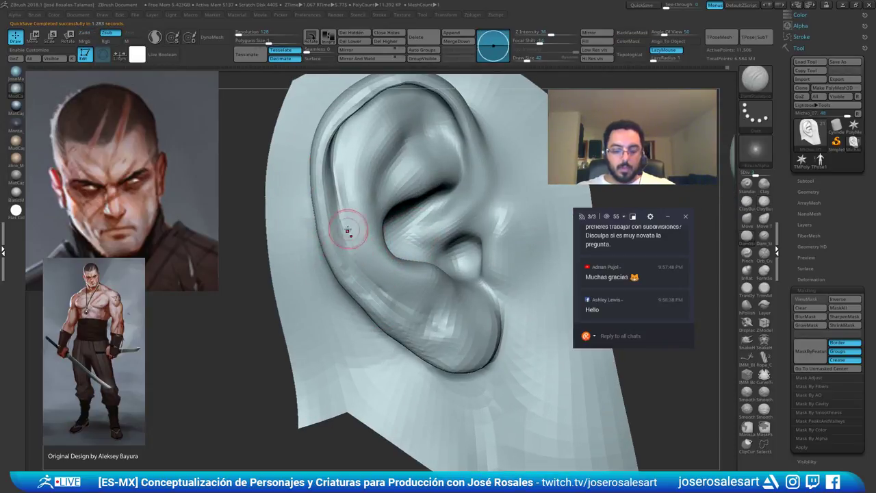
{"action": "right_click_drag", "start_coordinate": [349, 231], "coordinate": [328, 206]}
{"action": "left_click_drag", "start_coordinate": [330, 179], "coordinate": [335, 216]}
{"action": "mouse_move", "coordinate": [330, 160]}
{"action": "left_mouse_down"}
{"action": "mouse_move", "coordinate": [341, 236]}
{"action": "mouse_move", "coordinate": [364, 277]}
{"action": "left_mouse_up"}
Build up the lower rear rim and the upper earlobe with the ClayBuildup brush at draw size 36
{"action": "key", "text": "b"}
{"action": "key", "text": "c"}
{"action": "key", "text": "b"}
{"action": "key", "text": "s"}
{"action": "left_click_drag", "start_coordinate": [338, 244], "coordinate": [363, 289]}
{"action": "right_click_drag", "start_coordinate": [339, 263], "coordinate": [327, 219]}
{"action": "left_click_drag", "start_coordinate": [328, 219], "coordinate": [341, 260]}
{"action": "left_click_drag", "start_coordinate": [383, 299], "coordinate": [423, 326]}
Reshape the small notch just above the earlobe with the Move brush and set its draw size to 39
{"action": "mouse_move", "coordinate": [430, 326]}
{"action": "right_mouse_down", "text": "ctrl"}
{"action": "mouse_move", "coordinate": [426, 267]}
{"action": "mouse_move", "coordinate": [391, 258]}
{"action": "mouse_move", "coordinate": [463, 274]}
{"action": "mouse_move", "coordinate": [429, 278]}
{"action": "mouse_move", "coordinate": [352, 235]}
{"action": "right_mouse_up", "text": "ctrl"}
{"action": "right_click_drag", "start_coordinate": [430, 211], "coordinate": [295, 228]}
{"action": "right_click_drag", "start_coordinate": [409, 202], "coordinate": [360, 215], "text": "alt"}
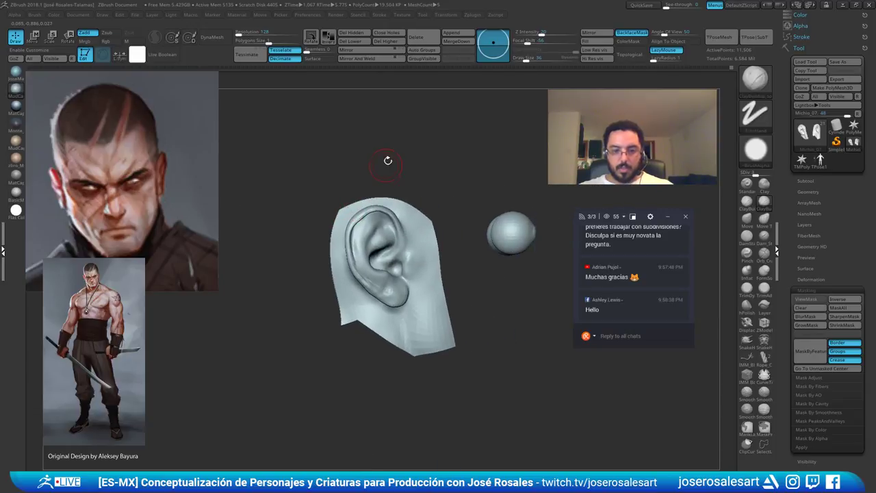
{"action": "right_click_drag", "start_coordinate": [453, 254], "coordinate": [444, 265], "text": "ctrl"}
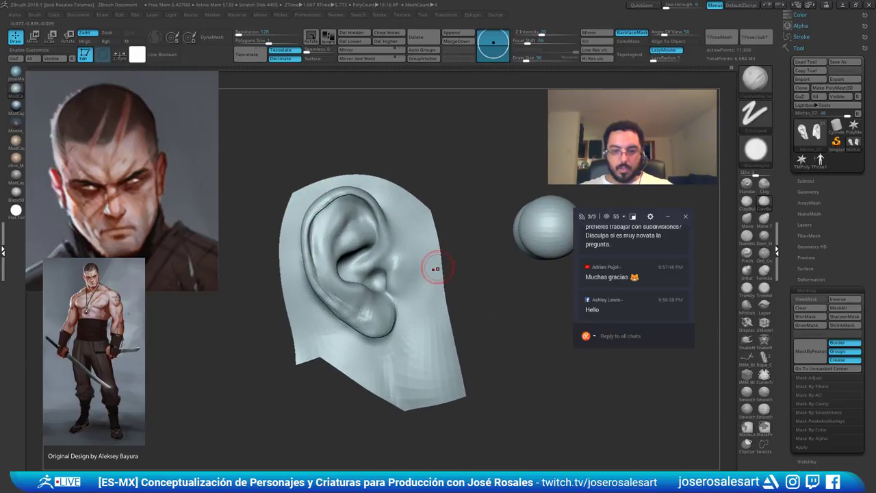
{"action": "right_click_drag", "start_coordinate": [417, 300], "coordinate": [399, 287], "text": "alt"}
{"action": "key", "text": "b"}
{"action": "key", "text": "m"}
{"action": "key", "text": "v"}
{"action": "mouse_move", "coordinate": [373, 286]}
{"action": "left_mouse_down"}
{"action": "mouse_move", "coordinate": [363, 285]}
{"action": "mouse_move", "coordinate": [382, 284]}
{"action": "mouse_move", "coordinate": [356, 263]}
{"action": "left_mouse_up"}
{"action": "key", "text": "s"}
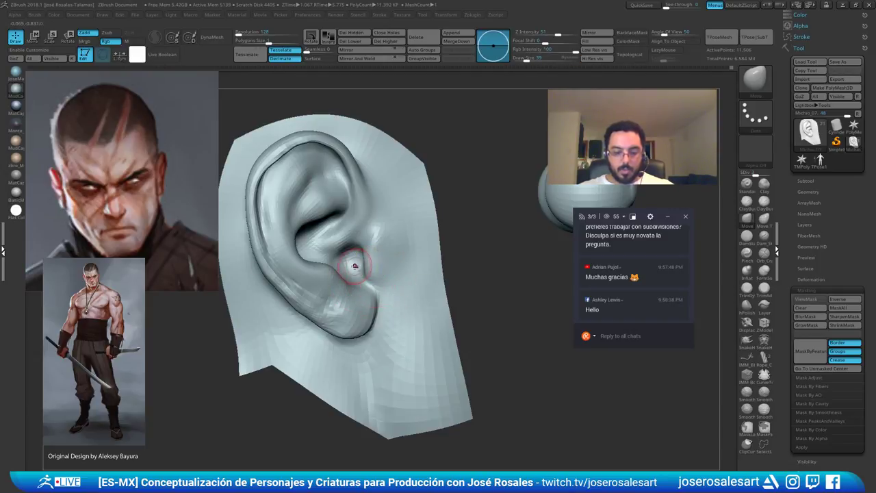
Build up the skin just in front of the ear opening with ClayBuildup at draw size 39
{"action": "key", "text": "b"}
{"action": "key", "text": "c"}
{"action": "key", "text": "b"}
{"action": "right_click_drag", "start_coordinate": [357, 263], "coordinate": [381, 251]}
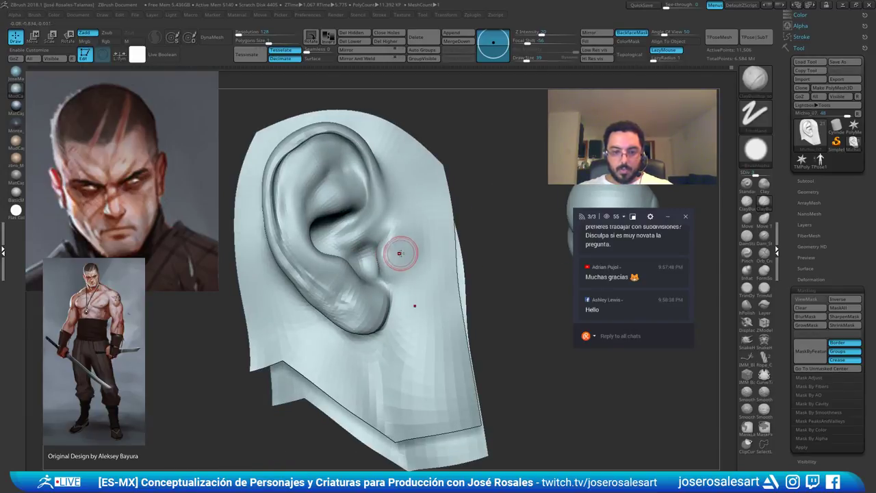
{"action": "left_click_drag", "start_coordinate": [400, 252], "coordinate": [386, 254]}
Reshape the fold between the tragus and the ear opening with the Move brush at draw size 65
{"action": "key", "text": "b"}
{"action": "key", "text": "m"}
{"action": "key", "text": "v"}
{"action": "key", "text": "bracketright"}
{"action": "key", "text": "bracketright"}
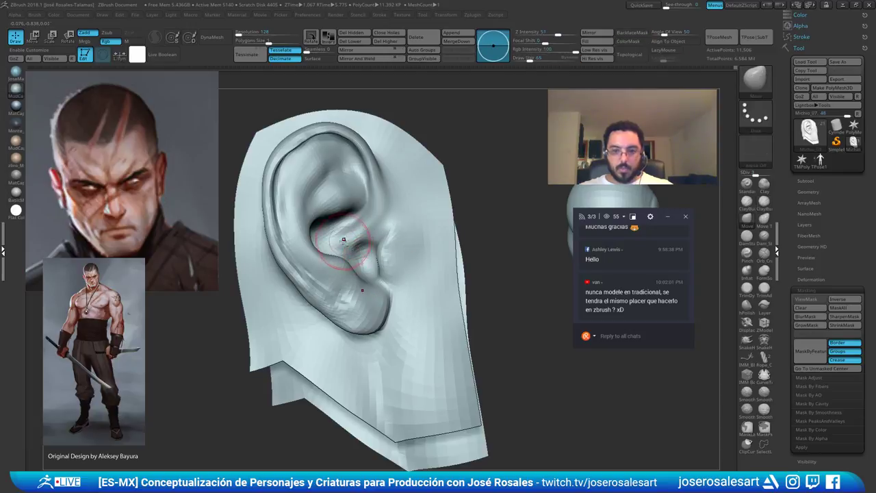
{"action": "right_click_drag", "start_coordinate": [371, 239], "coordinate": [354, 243], "text": "alt"}
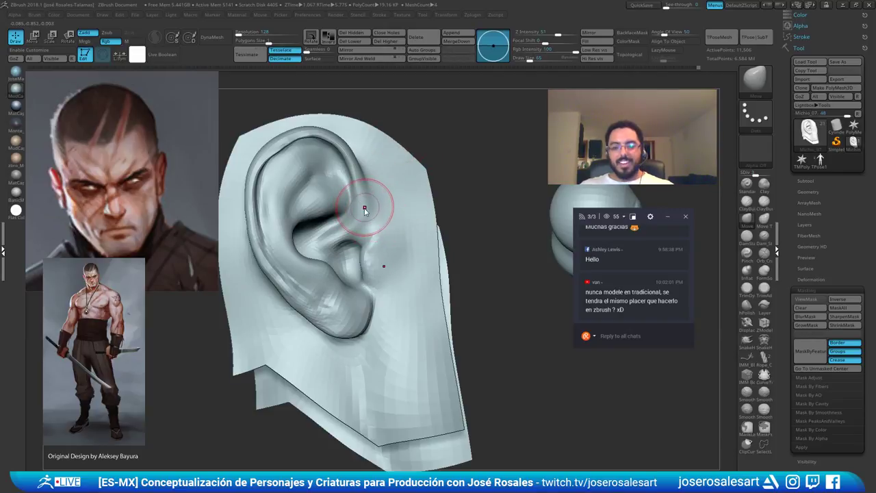
{"action": "right_click_drag", "start_coordinate": [338, 223], "coordinate": [334, 220], "text": "ctrl"}
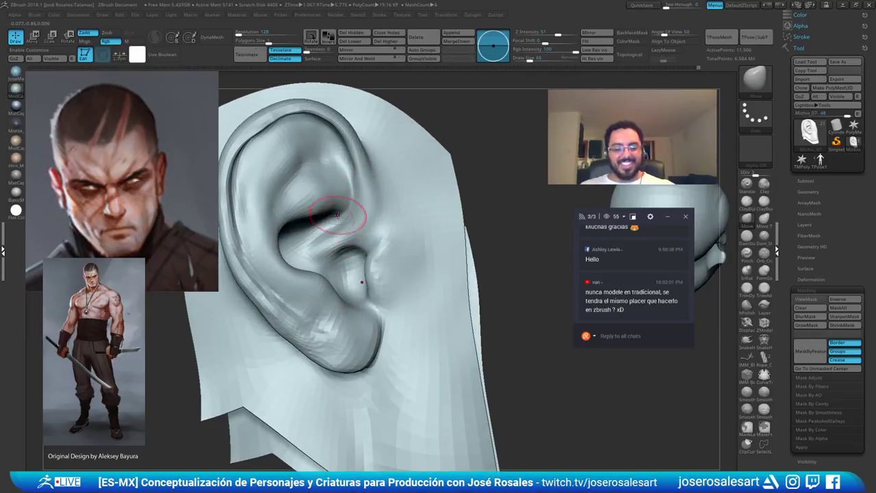
Deepen the front end of the crease above the ear opening with DamStandard at draw size 45
{"action": "key", "text": "b"}
{"action": "key", "text": "d"}
{"action": "key", "text": "s"}
{"action": "key", "text": "s"}
{"action": "left_click_drag", "start_coordinate": [349, 224], "coordinate": [348, 225]}
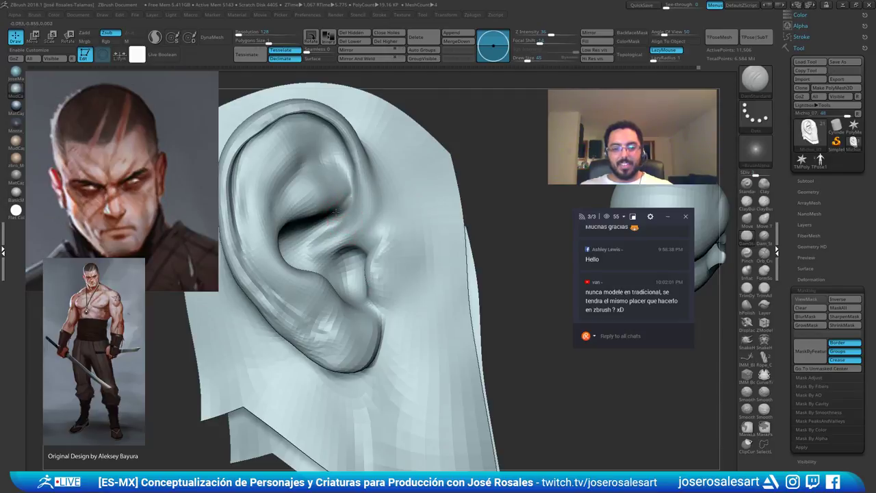
Build up the inner fold just above the ear opening with ClayBuildup at draw size 45
{"action": "right_click_drag", "start_coordinate": [335, 214], "coordinate": [413, 141]}
{"action": "key", "text": "b"}
{"action": "key", "text": "c"}
{"action": "key", "text": "b"}
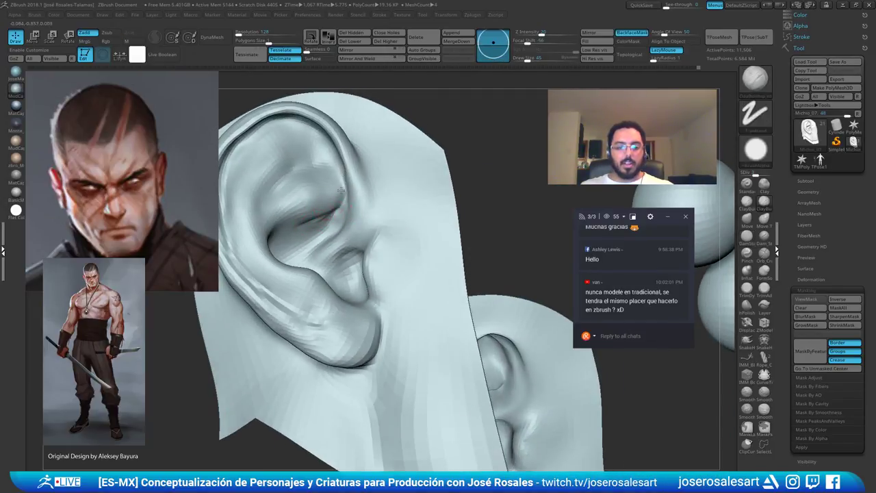
{"action": "mouse_move", "coordinate": [341, 194]}
{"action": "left_mouse_down"}
{"action": "mouse_move", "coordinate": [278, 216]}
{"action": "mouse_move", "coordinate": [325, 208]}
{"action": "left_mouse_up"}
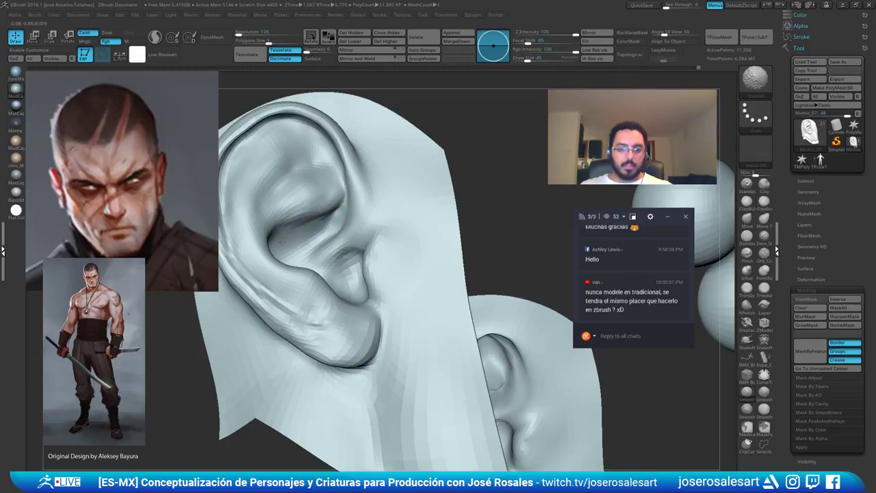
Build up the concha below the central crease and the ridge leading to the tragus with ClayBuildup
{"action": "mouse_move", "coordinate": [262, 253]}
{"action": "right_mouse_down", "text": "ctrl"}
{"action": "mouse_move", "coordinate": [273, 227]}
{"action": "mouse_move", "coordinate": [315, 226]}
{"action": "mouse_move", "coordinate": [296, 243]}
{"action": "mouse_move", "coordinate": [273, 241]}
{"action": "mouse_move", "coordinate": [285, 249]}
{"action": "mouse_move", "coordinate": [304, 248]}
{"action": "mouse_move", "coordinate": [302, 235]}
{"action": "right_mouse_up", "text": "ctrl"}
{"action": "mouse_move", "coordinate": [302, 235]}
{"action": "right_mouse_down", "text": "alt"}
{"action": "mouse_move", "coordinate": [336, 233]}
{"action": "mouse_move", "coordinate": [334, 246]}
{"action": "mouse_move", "coordinate": [304, 249]}
{"action": "right_mouse_up", "text": "alt"}
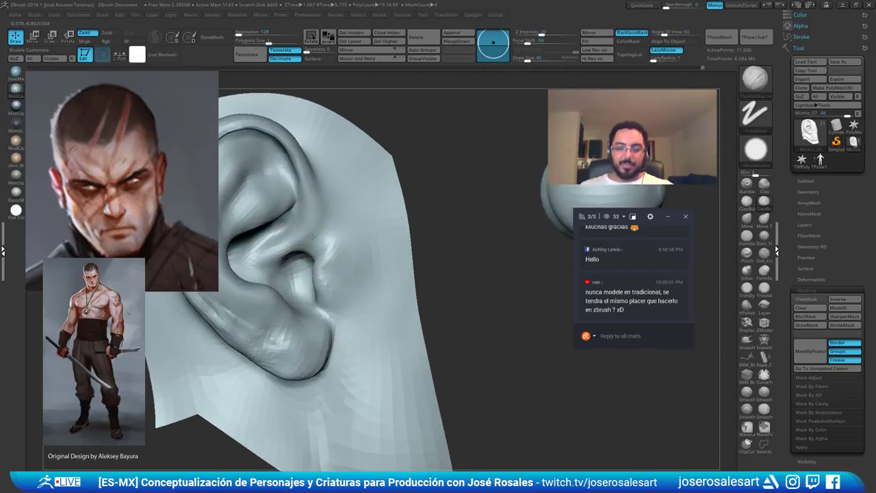
{"action": "mouse_move", "coordinate": [266, 238]}
{"action": "left_mouse_down"}
{"action": "mouse_move", "coordinate": [254, 258]}
{"action": "mouse_move", "coordinate": [284, 260]}
{"action": "left_mouse_up"}
{"action": "right_click_drag", "start_coordinate": [305, 229], "coordinate": [312, 212], "text": "ctrl"}
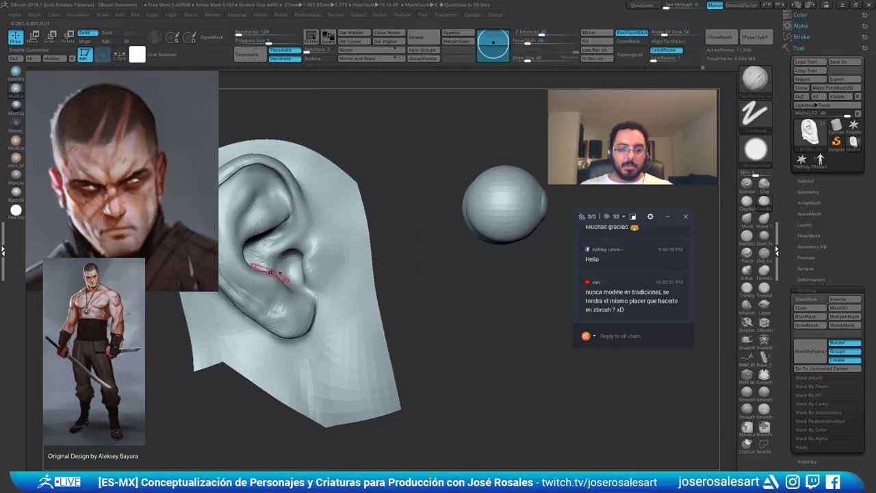
{"action": "right_click_drag", "start_coordinate": [261, 256], "coordinate": [291, 251], "text": "ctrl"}
{"action": "left_click_drag", "start_coordinate": [282, 231], "coordinate": [295, 234]}
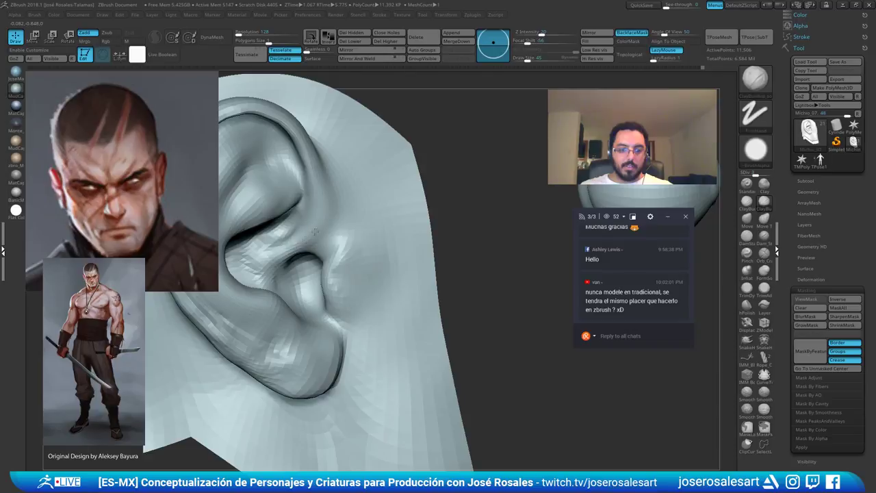
{"action": "left_click_drag", "start_coordinate": [325, 241], "coordinate": [317, 245]}
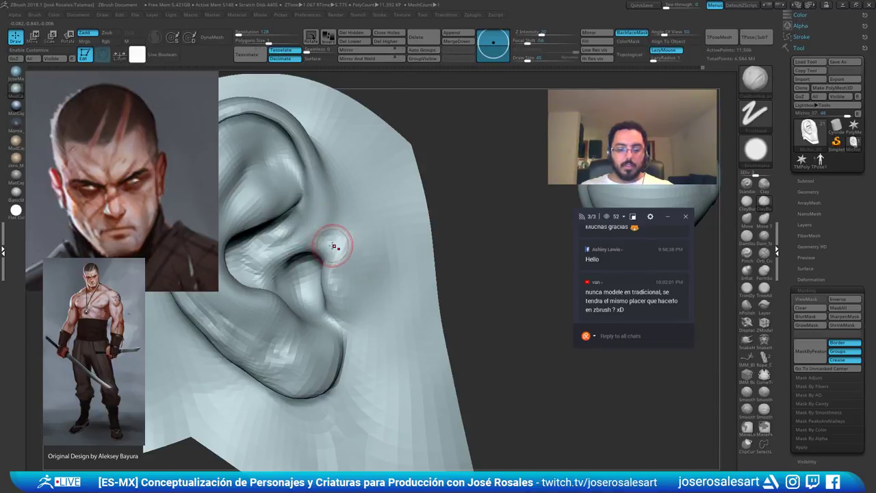
Define the tragus edge with the Standard brush at draw size 42 and smooth the skin in front of it
{"action": "key", "text": "b"}
{"action": "key", "text": "s"}
{"action": "key", "text": "t"}
{"action": "key", "text": "s"}
{"action": "left_click_drag", "start_coordinate": [329, 245], "coordinate": [320, 282]}
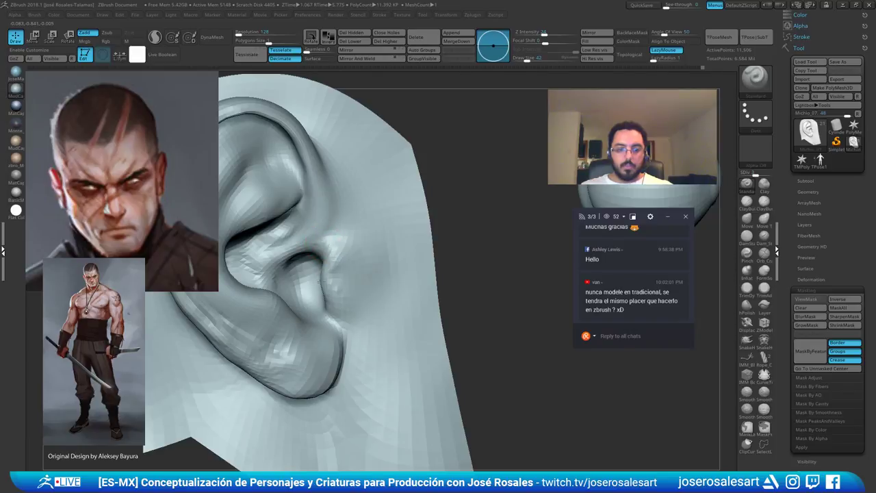
{"action": "right_click_drag", "start_coordinate": [336, 225], "coordinate": [337, 245], "text": "ctrl"}
{"action": "left_click_drag", "start_coordinate": [343, 250], "coordinate": [339, 241], "text": "shift"}
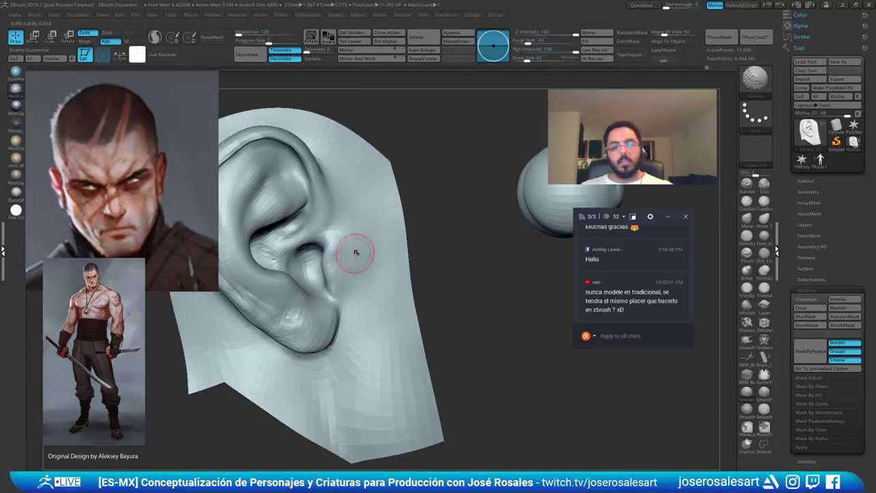
Add volume to the outer surface of the earlobe with a larger ClayBuildup brush
{"action": "mouse_move", "coordinate": [356, 252]}
{"action": "right_mouse_down"}
{"action": "mouse_move", "coordinate": [356, 213]}
{"action": "mouse_move", "coordinate": [386, 291]}
{"action": "mouse_move", "coordinate": [344, 354]}
{"action": "mouse_move", "coordinate": [356, 336]}
{"action": "right_mouse_up"}
{"action": "key", "text": "b"}
{"action": "key", "text": "c"}
{"action": "key", "text": "b"}
{"action": "key", "text": "bracketright"}
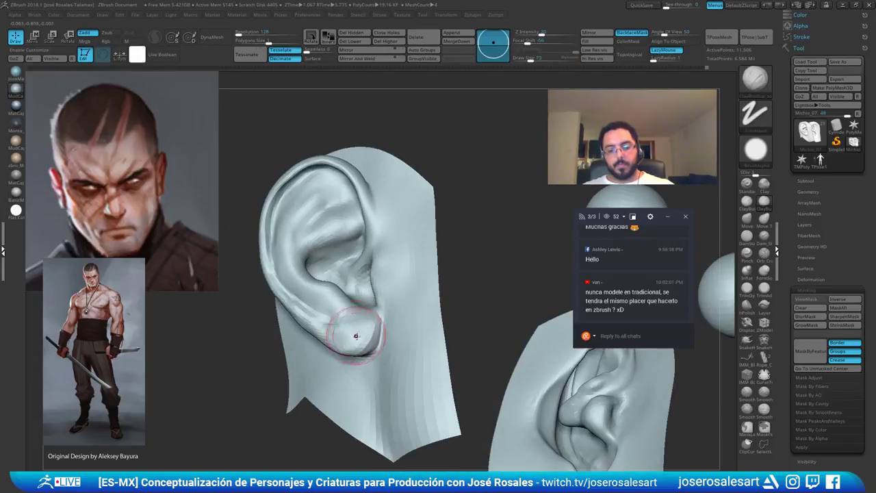
{"action": "mouse_move", "coordinate": [356, 337]}
{"action": "left_mouse_down"}
{"action": "mouse_move", "coordinate": [345, 342]}
{"action": "mouse_move", "coordinate": [360, 339]}
{"action": "left_mouse_up"}
Carve the crease beneath the earlobe where it meets the neck with DamStandard at draw size 69
{"action": "key", "text": "b"}
{"action": "key", "text": "d"}
{"action": "key", "text": "s"}
{"action": "key", "text": "bracketleft"}
{"action": "right_click_drag", "start_coordinate": [369, 344], "coordinate": [379, 312]}
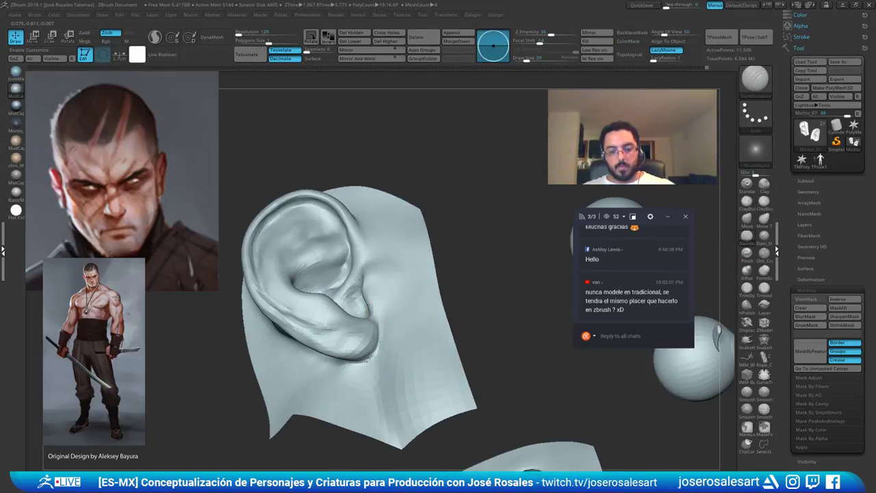
{"action": "right_click_drag", "start_coordinate": [337, 356], "coordinate": [348, 337]}
{"action": "key", "text": "s"}
{"action": "left_click_drag", "start_coordinate": [347, 358], "coordinate": [286, 360]}
{"action": "right_click_drag", "start_coordinate": [346, 361], "coordinate": [350, 376]}
{"action": "left_click_drag", "start_coordinate": [363, 355], "coordinate": [382, 350]}
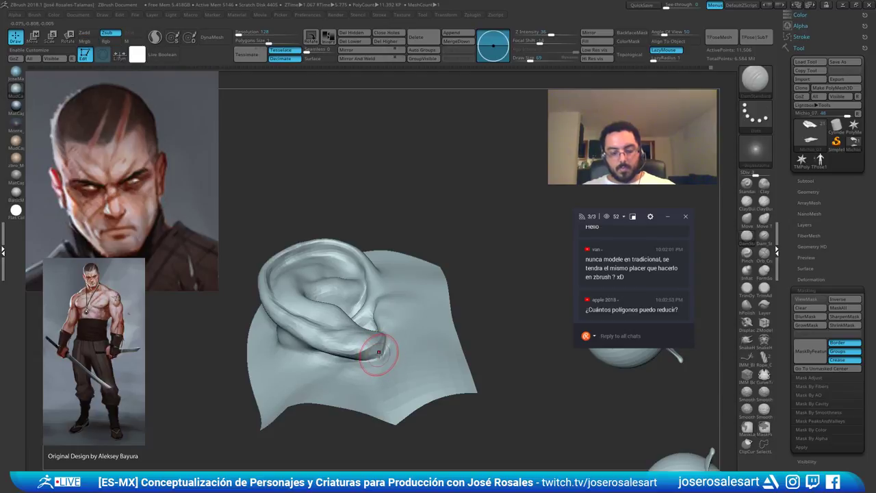
Smooth the front corner of the earlobe and recut its lower crease with DamStandard at draw size 48
{"action": "right_click_drag", "start_coordinate": [380, 359], "coordinate": [379, 377]}
{"action": "left_click_drag", "start_coordinate": [381, 355], "coordinate": [389, 349], "text": "shift"}
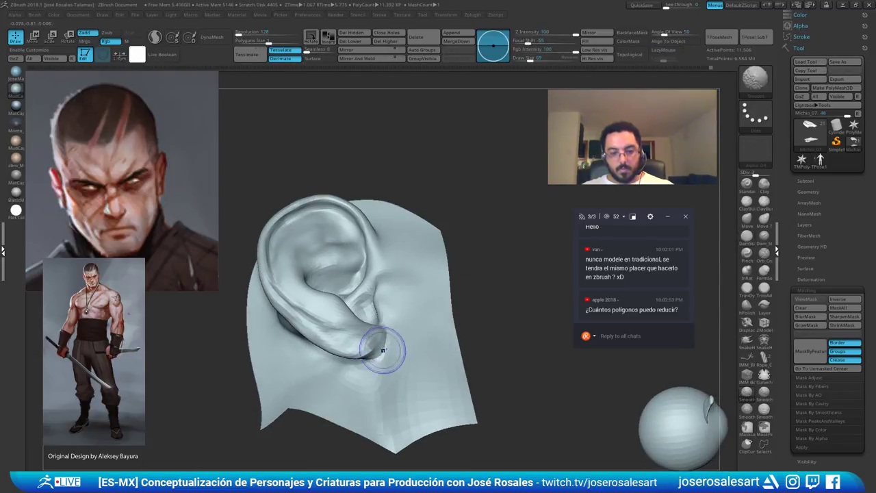
{"action": "right_click_drag", "start_coordinate": [384, 357], "coordinate": [366, 345]}
{"action": "key", "text": "s"}
{"action": "left_click_drag", "start_coordinate": [387, 348], "coordinate": [379, 349]}
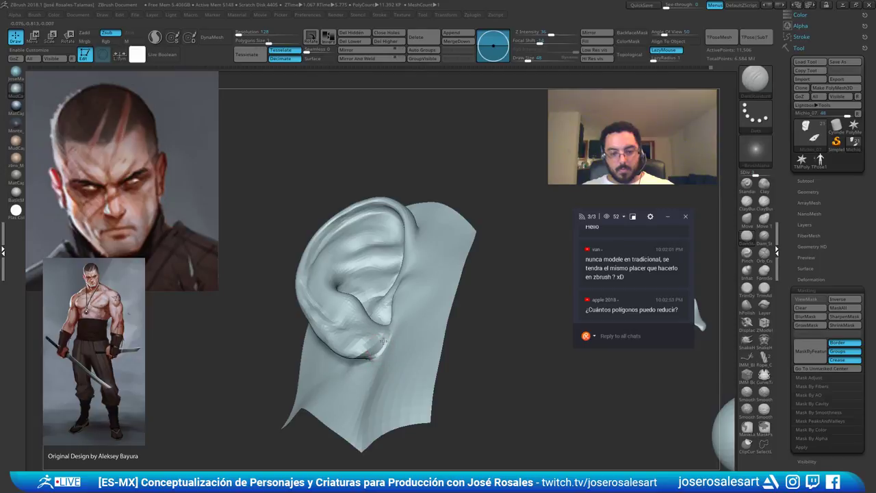
Adjust the earlobe's front corner with the Move brush and build up its underside with ClayBuildup, both at draw size 62
{"action": "key", "text": "ctrl"}
{"action": "right_click_drag", "start_coordinate": [372, 337], "coordinate": [388, 365], "text": "ctrl"}
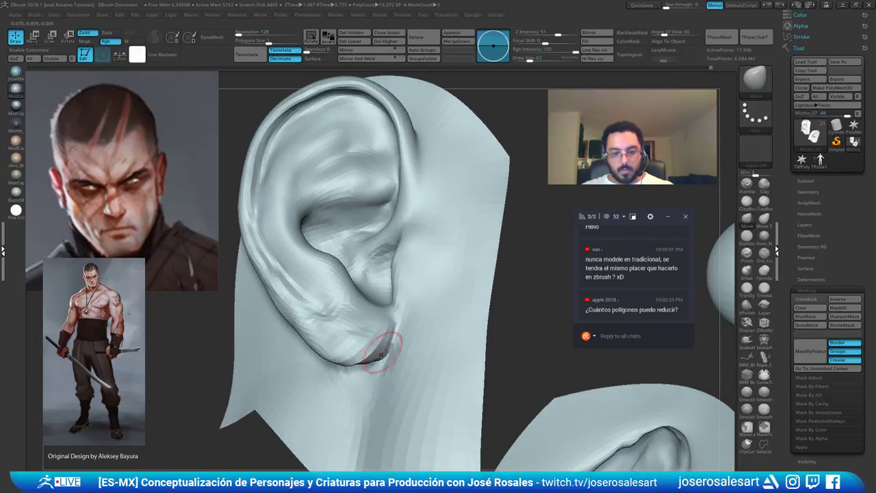
{"action": "right_click_drag", "start_coordinate": [384, 335], "coordinate": [401, 338]}
{"action": "key", "text": "2"}
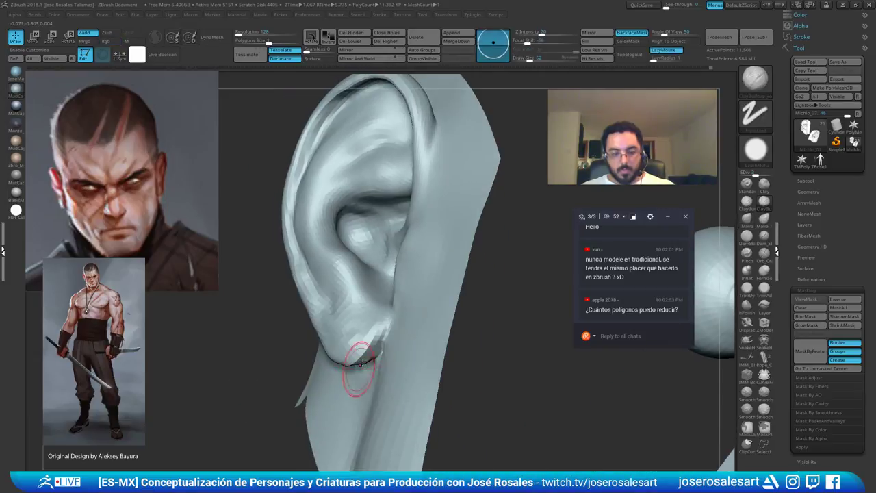
{"action": "mouse_move", "coordinate": [358, 384]}
{"action": "right_mouse_down"}
{"action": "mouse_move", "coordinate": [370, 344]}
{"action": "mouse_move", "coordinate": [355, 348]}
{"action": "right_mouse_up"}
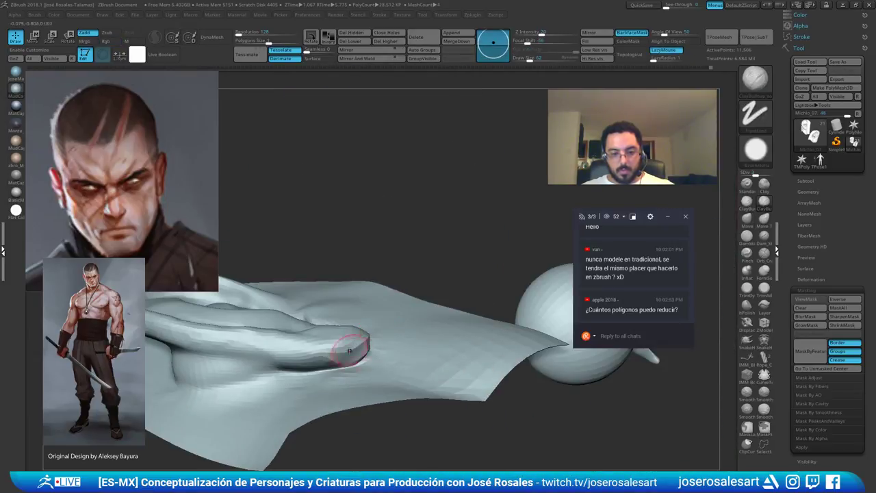
{"action": "key", "text": "shift"}
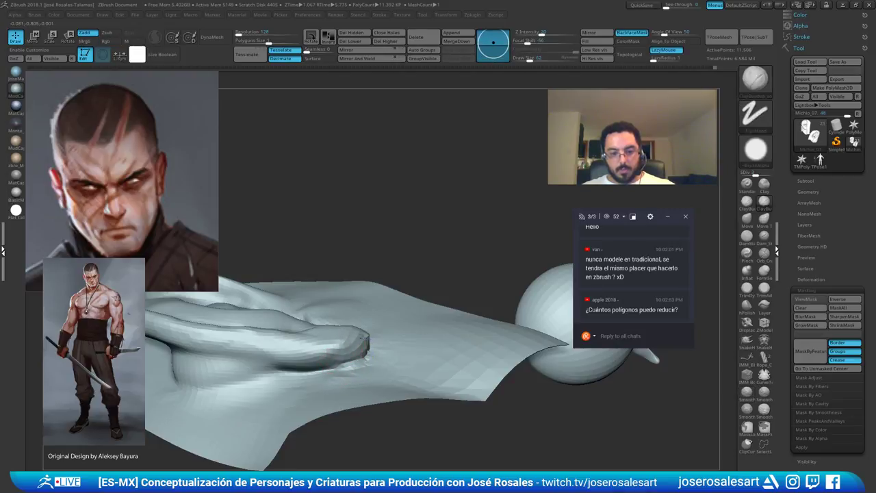
Reshape the earlobe's front edge where it joins the cheek with the Move brush at draw size 62, checking the wireframe
{"action": "mouse_move", "coordinate": [363, 337]}
{"action": "right_mouse_down"}
{"action": "mouse_move", "coordinate": [347, 346]}
{"action": "mouse_move", "coordinate": [377, 350]}
{"action": "mouse_move", "coordinate": [408, 316]}
{"action": "right_mouse_up"}
{"action": "key", "text": "b"}
{"action": "key", "text": "d"}
{"action": "key", "text": "s"}
{"action": "key", "text": "b"}
{"action": "key", "text": "m"}
{"action": "key", "text": "v"}
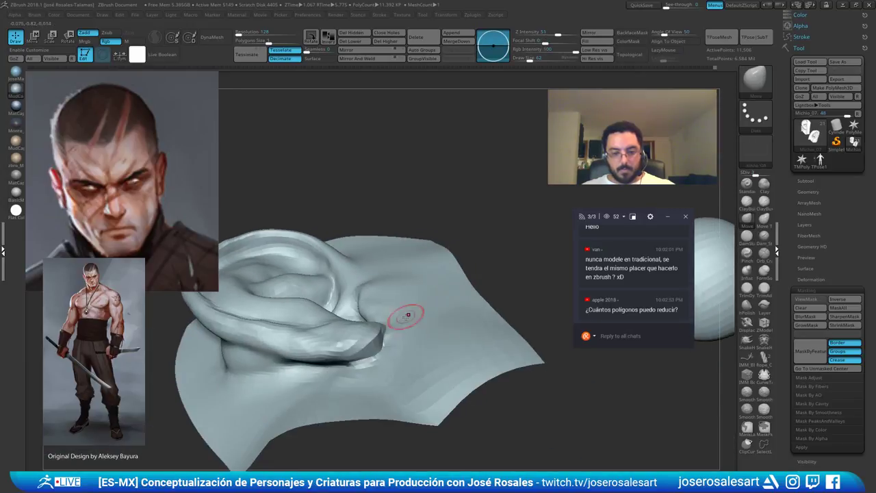
{"action": "mouse_move", "coordinate": [372, 354]}
{"action": "right_mouse_down"}
{"action": "mouse_move", "coordinate": [376, 370]}
{"action": "mouse_move", "coordinate": [374, 350]}
{"action": "mouse_move", "coordinate": [390, 345]}
{"action": "mouse_move", "coordinate": [393, 361]}
{"action": "mouse_move", "coordinate": [391, 348]}
{"action": "mouse_move", "coordinate": [374, 368]}
{"action": "mouse_move", "coordinate": [366, 349]}
{"action": "mouse_move", "coordinate": [413, 343]}
{"action": "right_mouse_up"}
{"action": "key", "text": "shift+f"}
{"action": "left_click_drag", "start_coordinate": [413, 343], "coordinate": [408, 342], "text": "shift"}
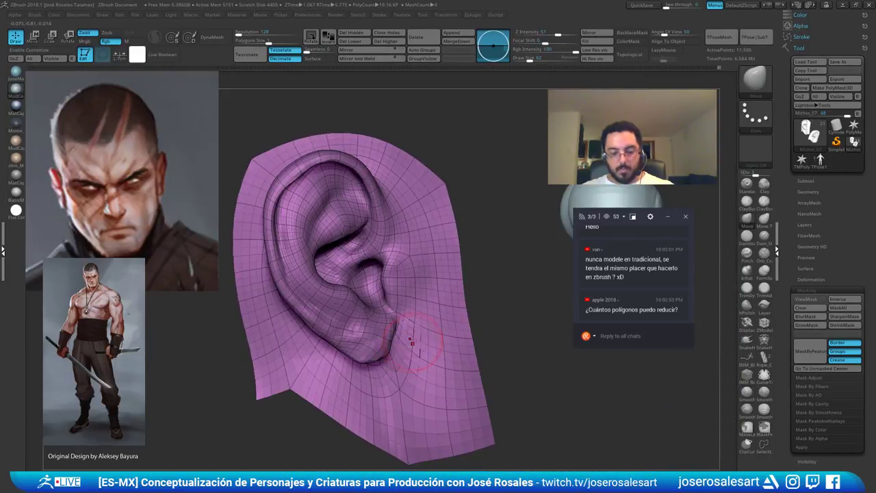
{"action": "key", "text": "shift+f"}
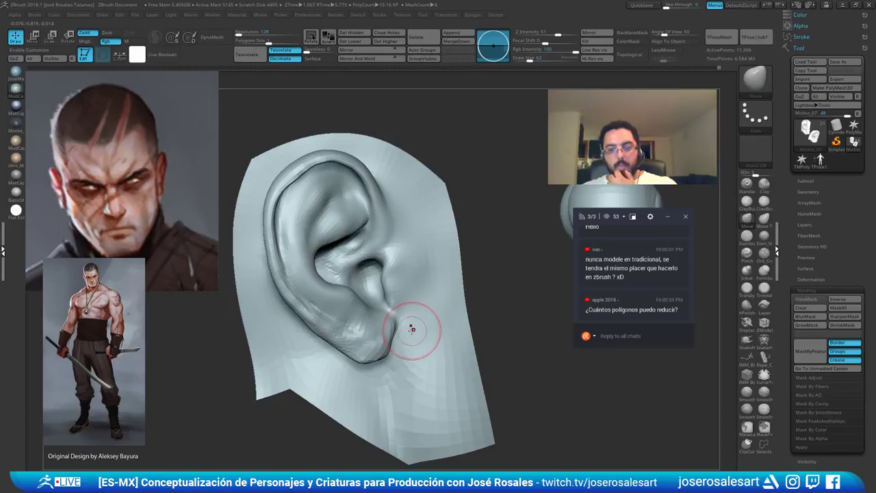
Smooth the bottom of the earlobe and refine its junction with the cheek using ClayBuildup at draw size 33
{"action": "mouse_move", "coordinate": [373, 286]}
{"action": "right_mouse_down"}
{"action": "mouse_move", "coordinate": [392, 288]}
{"action": "mouse_move", "coordinate": [370, 341]}
{"action": "right_mouse_up"}
{"action": "key", "text": "b"}
{"action": "key", "text": "c"}
{"action": "key", "text": "b"}
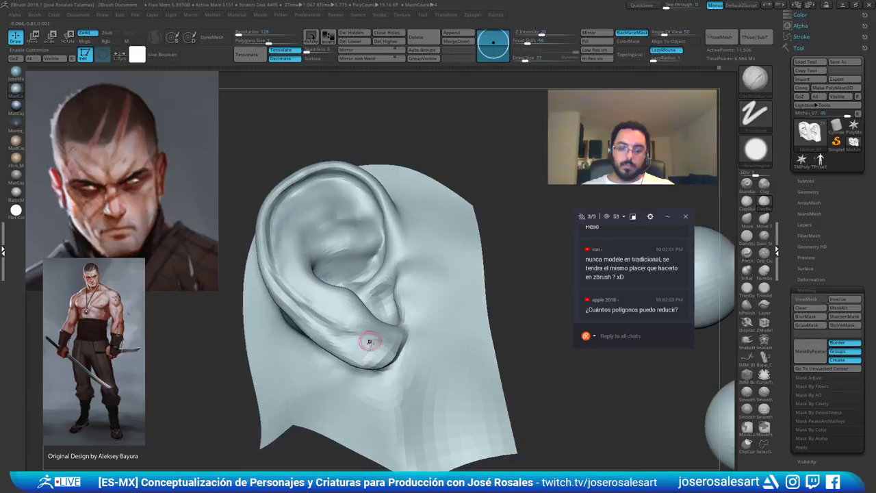
{"action": "left_click_drag", "start_coordinate": [382, 365], "coordinate": [358, 360], "text": "shift"}
{"action": "mouse_move", "coordinate": [379, 364]}
{"action": "right_mouse_down"}
{"action": "mouse_move", "coordinate": [382, 348]}
{"action": "mouse_move", "coordinate": [385, 358]}
{"action": "right_mouse_up"}
{"action": "left_click_drag", "start_coordinate": [392, 359], "coordinate": [409, 320]}
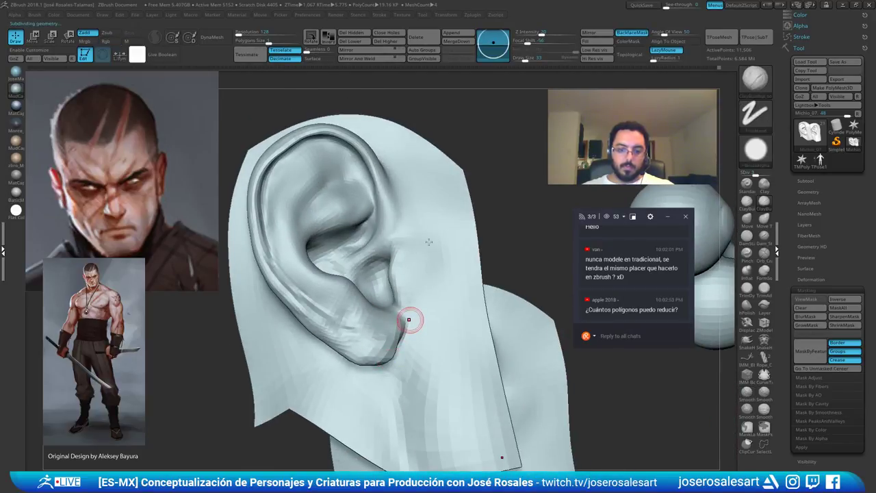
Raise the mesh to subdivision level 4, unhide the full head and check the ears from the side and front
{"action": "key", "text": "d"}
{"action": "mouse_move", "coordinate": [454, 258]}
{"action": "right_mouse_down", "text": "ctrl"}
{"action": "mouse_move", "coordinate": [381, 254]}
{"action": "mouse_move", "coordinate": [424, 280]}
{"action": "right_mouse_up", "text": "ctrl"}
{"action": "right_click_drag", "start_coordinate": [519, 278], "coordinate": [468, 296], "text": "alt"}
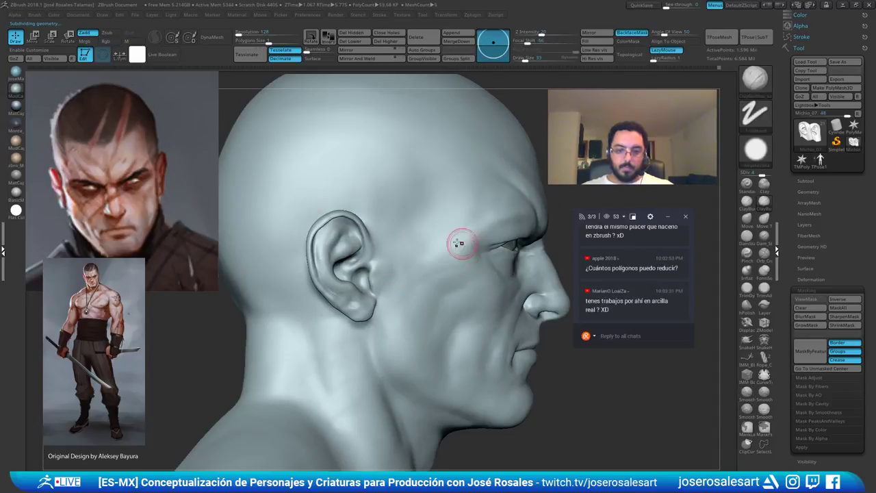
{"action": "right_click_drag", "start_coordinate": [460, 237], "coordinate": [381, 238]}
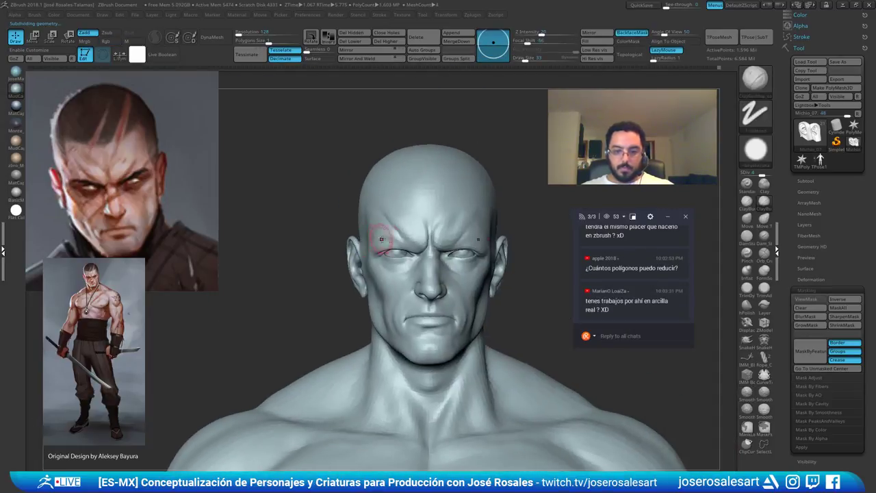
{"action": "right_click_drag", "start_coordinate": [455, 212], "coordinate": [419, 160], "text": "alt"}
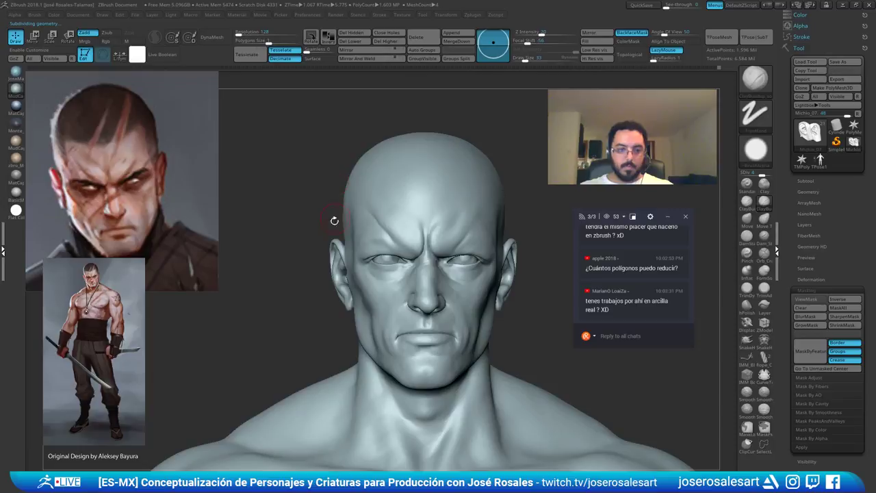
{"action": "right_click_drag", "start_coordinate": [339, 203], "coordinate": [317, 246], "text": "ctrl"}
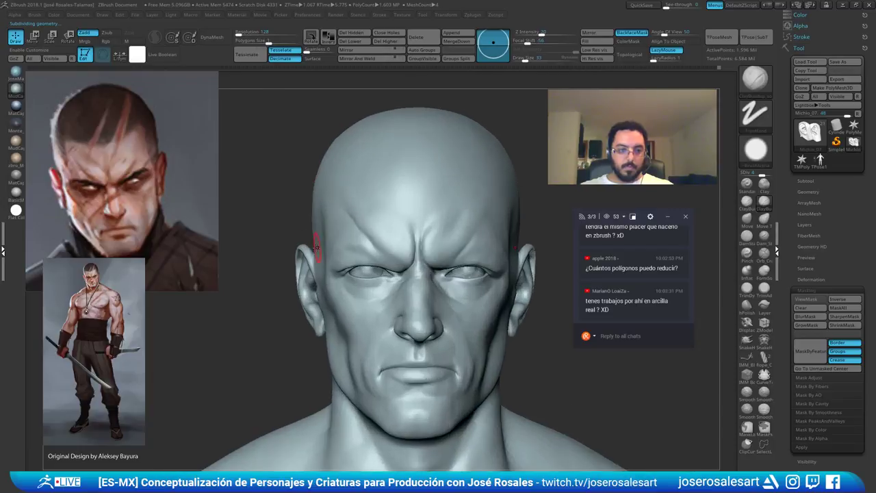
{"action": "right_click_drag", "start_coordinate": [300, 312], "coordinate": [303, 318], "text": "ctrl"}
Isolate the ear geometry, use it to mask everything except the ears, and show the whole head again
{"action": "left_click", "coordinate": [305, 318], "text": "ctrl+shift"}
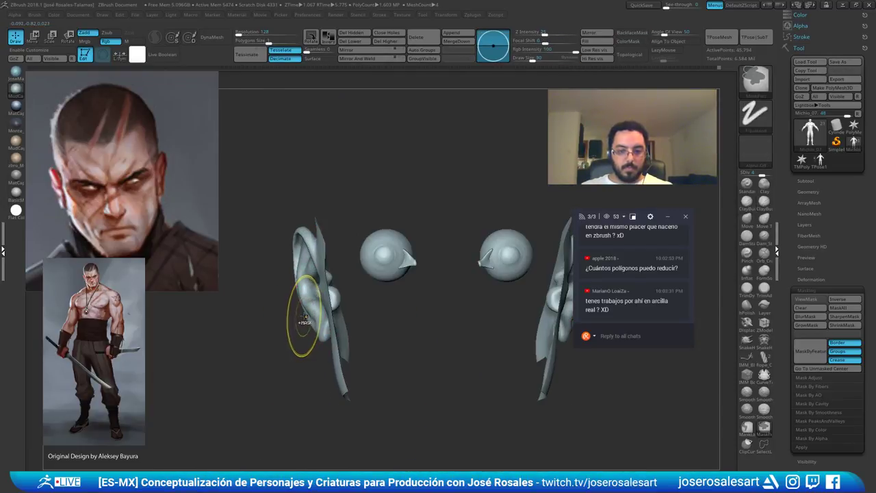
{"action": "left_click_drag", "start_coordinate": [385, 143], "coordinate": [254, 469], "text": "ctrl"}
{"action": "left_click", "coordinate": [285, 391], "text": "ctrl"}
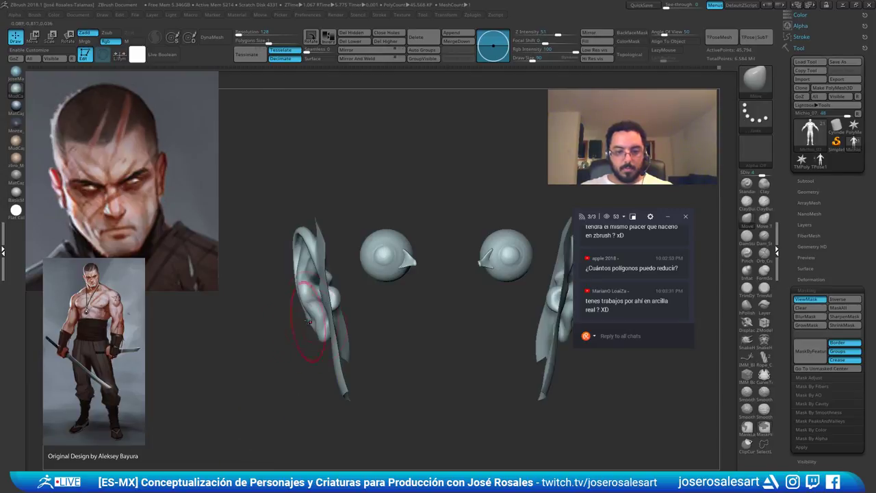
{"action": "left_click", "coordinate": [284, 332], "text": "ctrl+shift"}
Bring back the full head with everything except the ears masked and lower the mesh to subdivision level 1
{"action": "right_click_drag", "start_coordinate": [281, 330], "coordinate": [385, 317]}
{"action": "key", "text": "ctrl+z"}
{"action": "key", "text": "shift+d"}
{"action": "key", "text": "shift+d"}
{"action": "key", "text": "shift+d"}
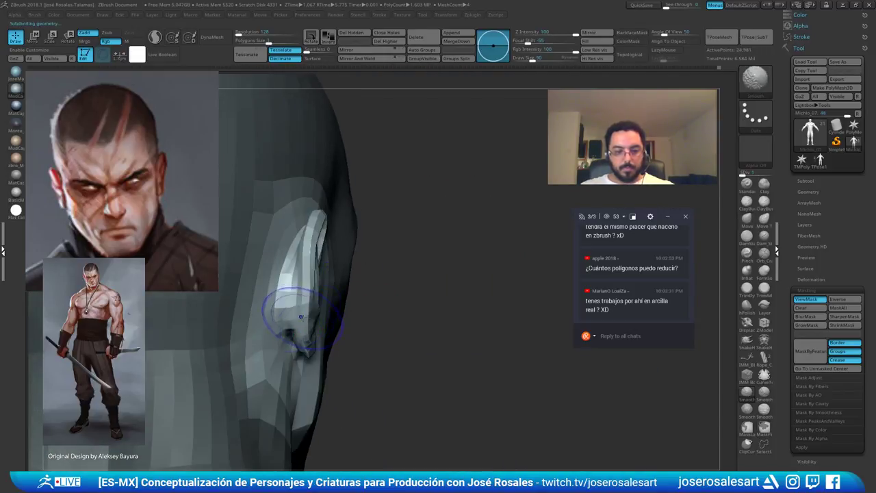
{"action": "right_click_drag", "start_coordinate": [308, 317], "coordinate": [233, 306]}
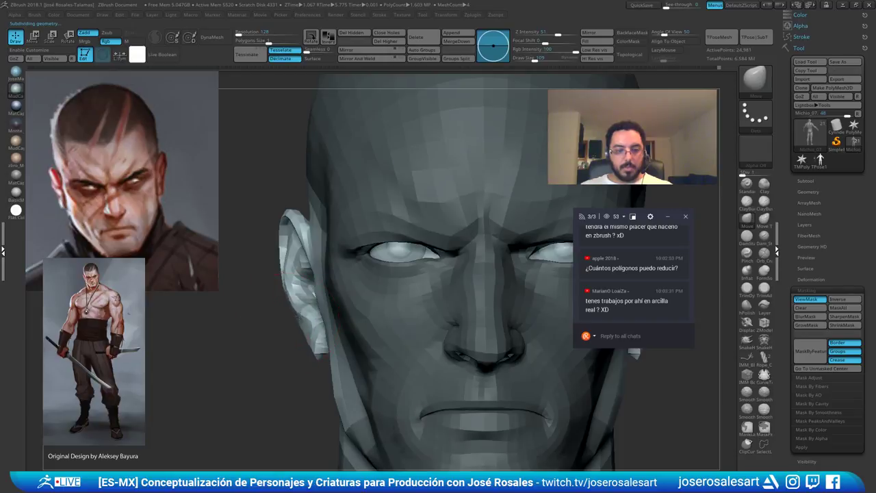
Reshape the ear's lower back edge and outer upper rim with the Move brush at draw size 109
{"action": "key", "text": "z"}
{"action": "key", "text": "z"}
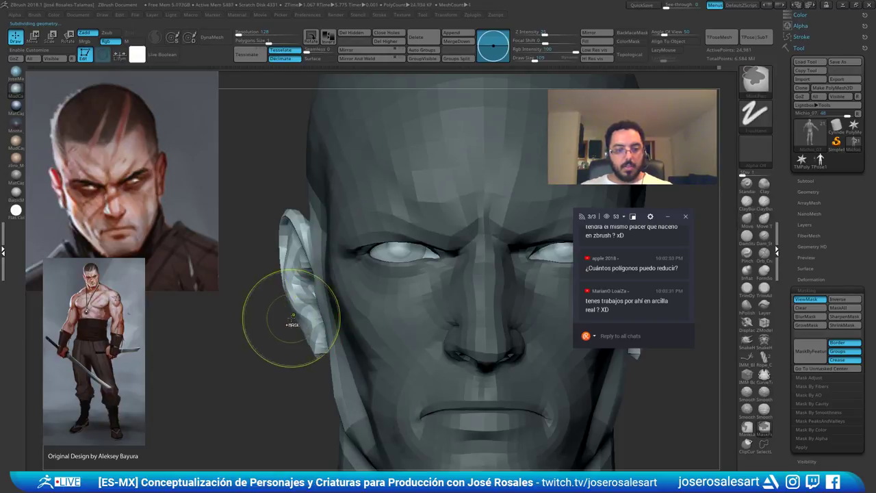
{"action": "key", "text": "ctrl+z"}
{"action": "mouse_move", "coordinate": [282, 321]}
{"action": "right_mouse_down"}
{"action": "mouse_move", "coordinate": [309, 320]}
{"action": "mouse_move", "coordinate": [291, 351]}
{"action": "right_mouse_up"}
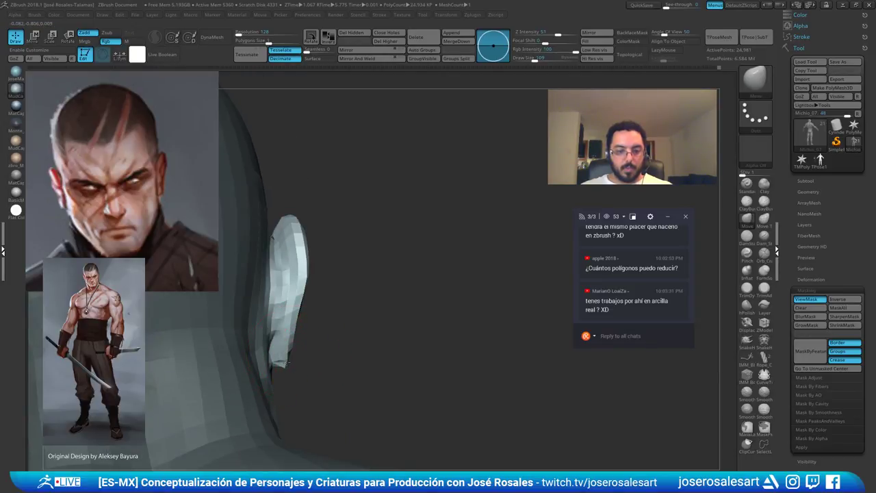
{"action": "left_click_drag", "start_coordinate": [282, 364], "coordinate": [232, 308]}
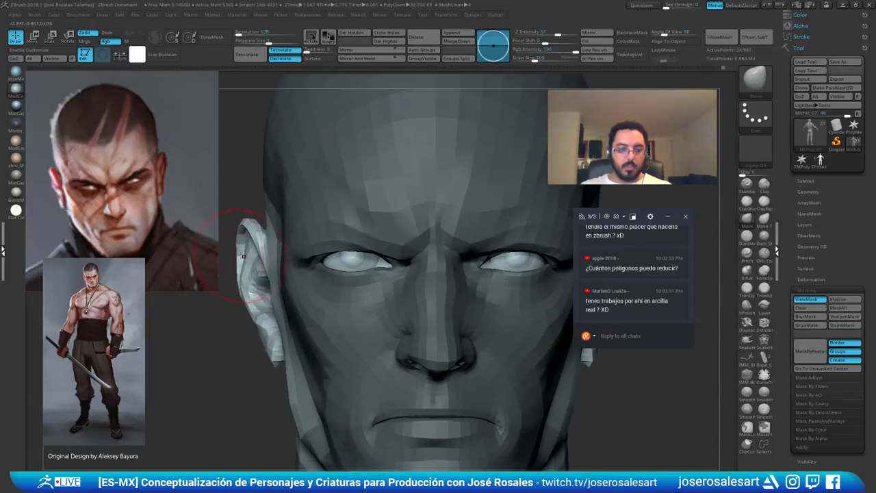
{"action": "left_click_drag", "start_coordinate": [236, 254], "coordinate": [244, 272]}
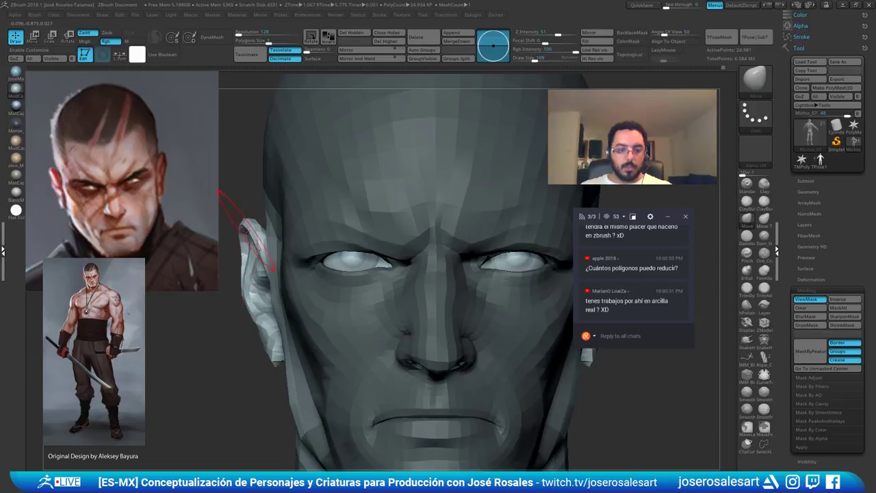
{"action": "left_click_drag", "start_coordinate": [246, 228], "coordinate": [325, 230]}
Refine the ear's upper silhouette as seen from the front with a smaller Move brush at draw size 86
{"action": "right_click_drag", "start_coordinate": [359, 264], "coordinate": [317, 209], "text": "ctrl"}
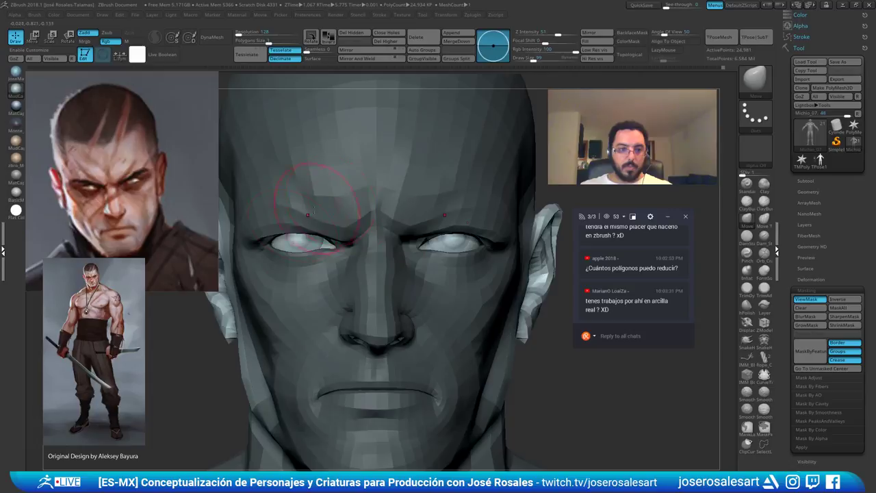
{"action": "right_click_drag", "start_coordinate": [216, 255], "coordinate": [327, 268], "text": "alt"}
{"action": "left_click_drag", "start_coordinate": [330, 235], "coordinate": [299, 248]}
{"action": "key", "text": "s"}
{"action": "left_click", "coordinate": [300, 251]}
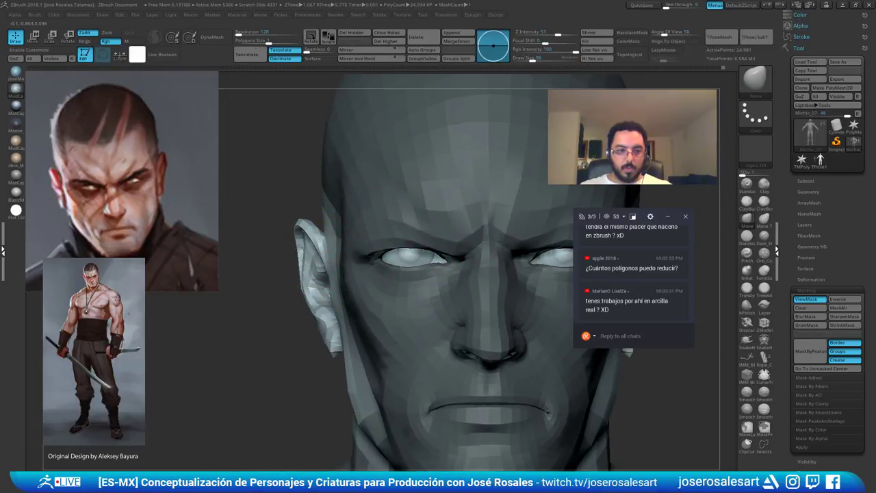
{"action": "key", "text": "2"}
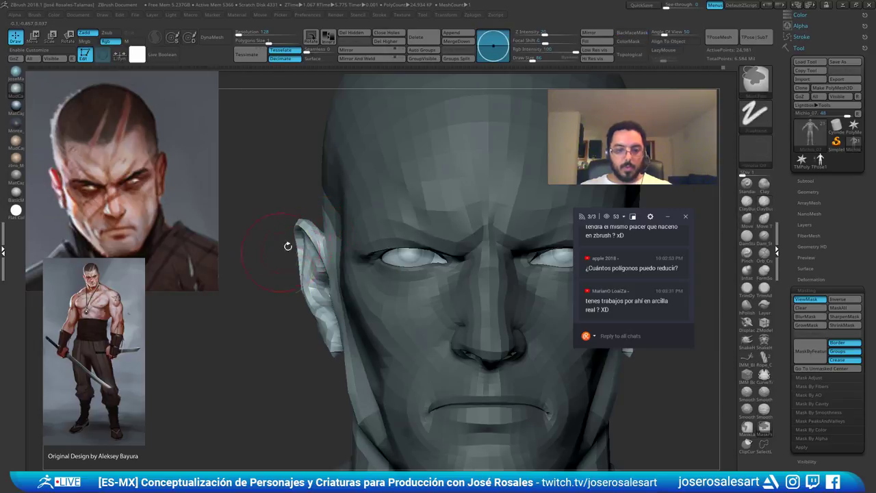
{"action": "mouse_move", "coordinate": [288, 245]}
{"action": "right_mouse_down"}
{"action": "mouse_move", "coordinate": [331, 236]}
{"action": "mouse_move", "coordinate": [392, 248]}
{"action": "mouse_move", "coordinate": [391, 233]}
{"action": "mouse_move", "coordinate": [388, 290]}
{"action": "mouse_move", "coordinate": [316, 289]}
{"action": "mouse_move", "coordinate": [324, 296]}
{"action": "right_mouse_up"}
Set ClayBuildup to draw size 73 with backface masking for work on the ear's upper rim
{"action": "key", "text": "s"}
{"action": "left_click", "coordinate": [389, 233]}
{"action": "left_click", "coordinate": [635, 34]}
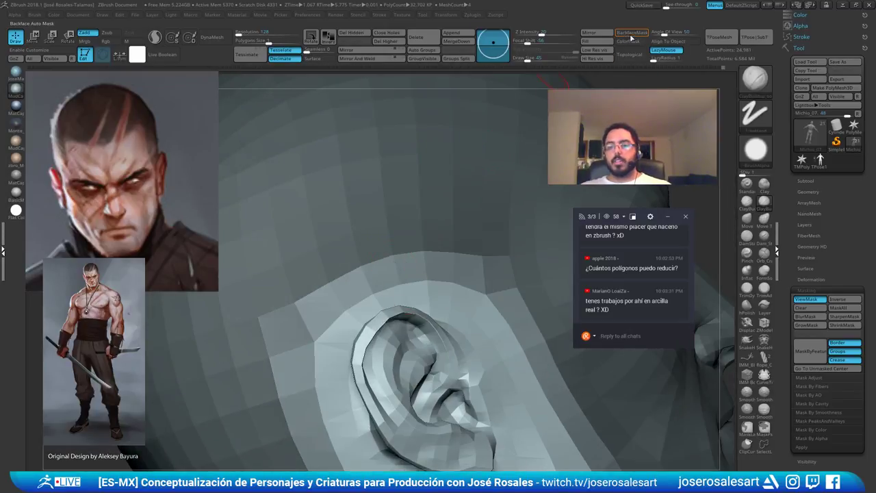
{"action": "mouse_move", "coordinate": [371, 320]}
{"action": "right_mouse_down", "text": "alt"}
{"action": "mouse_move", "coordinate": [374, 247]}
{"action": "mouse_move", "coordinate": [365, 242]}
{"action": "mouse_move", "coordinate": [418, 243]}
{"action": "right_mouse_up", "text": "alt"}
{"action": "key", "text": "s"}
{"action": "left_click", "coordinate": [380, 249]}
{"action": "left_click", "coordinate": [633, 36]}
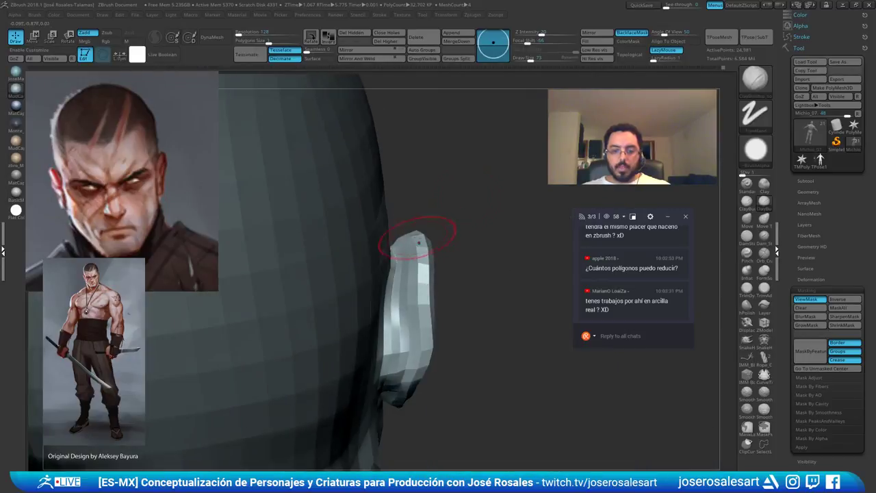
{"action": "left_click", "coordinate": [642, 36]}
Build up the back of the ear's upper rim with ClayBuildup and smooth its outer edge
{"action": "right_click_drag", "start_coordinate": [426, 274], "coordinate": [415, 269]}
{"action": "left_click_drag", "start_coordinate": [415, 247], "coordinate": [406, 312]}
{"action": "right_click_drag", "start_coordinate": [417, 276], "coordinate": [320, 267]}
{"action": "left_click_drag", "start_coordinate": [427, 265], "coordinate": [427, 308]}
{"action": "mouse_move", "coordinate": [439, 310]}
{"action": "left_mouse_down", "text": "shift"}
{"action": "mouse_move", "coordinate": [454, 304]}
{"action": "mouse_move", "coordinate": [421, 264]}
{"action": "left_mouse_up", "text": "shift"}
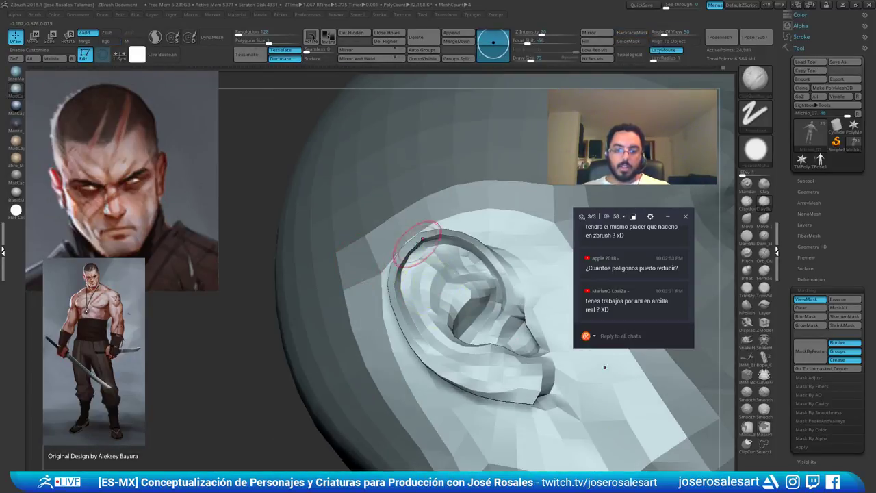
{"action": "right_click_drag", "start_coordinate": [410, 240], "coordinate": [438, 236]}
{"action": "left_click", "coordinate": [632, 32]}
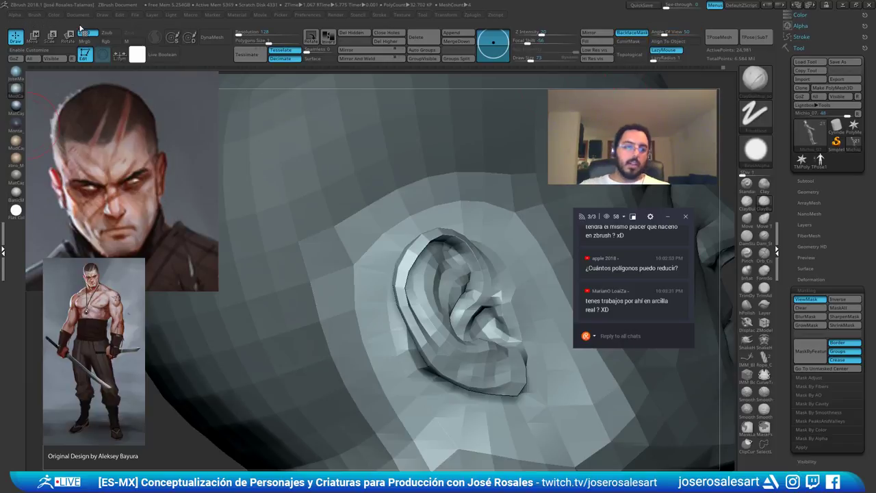
Look through the brush's masking settings and inspect the thickness of the ear rim from above
{"action": "left_click", "coordinate": [34, 15]}
{"action": "left_click_drag", "start_coordinate": [103, 452], "coordinate": [103, 345]}
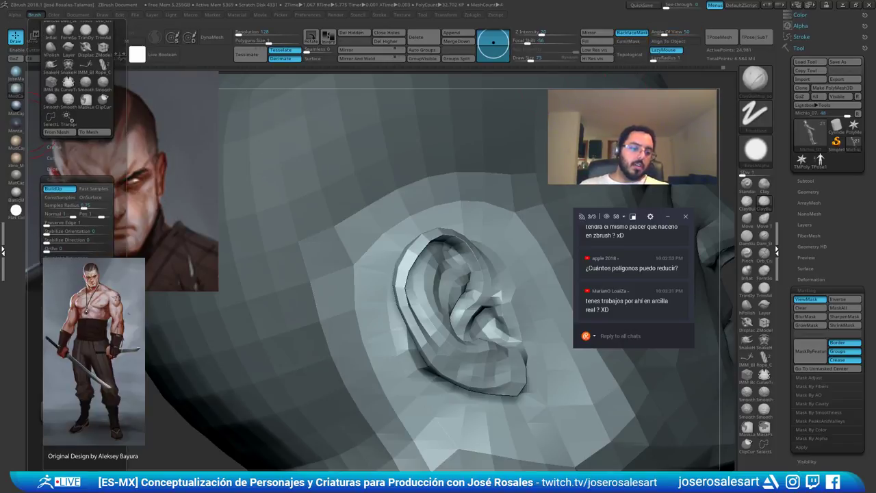
{"action": "left_click", "coordinate": [67, 349]}
{"action": "mouse_move", "coordinate": [411, 231]}
{"action": "right_mouse_down", "text": "ctrl"}
{"action": "mouse_move", "coordinate": [397, 264]}
{"action": "mouse_move", "coordinate": [421, 285]}
{"action": "mouse_move", "coordinate": [398, 267]}
{"action": "mouse_move", "coordinate": [333, 263]}
{"action": "mouse_move", "coordinate": [376, 291]}
{"action": "right_mouse_up", "text": "ctrl"}
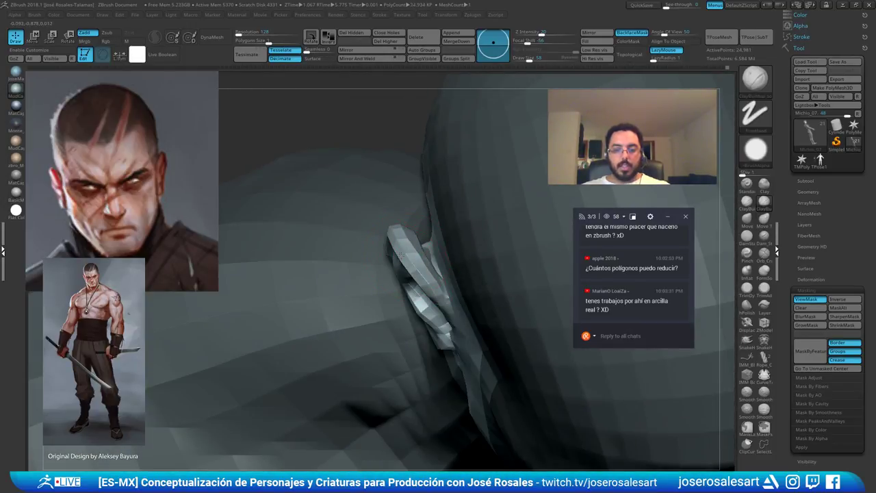
{"action": "right_click_drag", "start_coordinate": [401, 255], "coordinate": [358, 287]}
Turn off the mask display and switch to the Move brush at draw size 58 for the ears on the full head
{"action": "key", "text": "ctrl+h"}
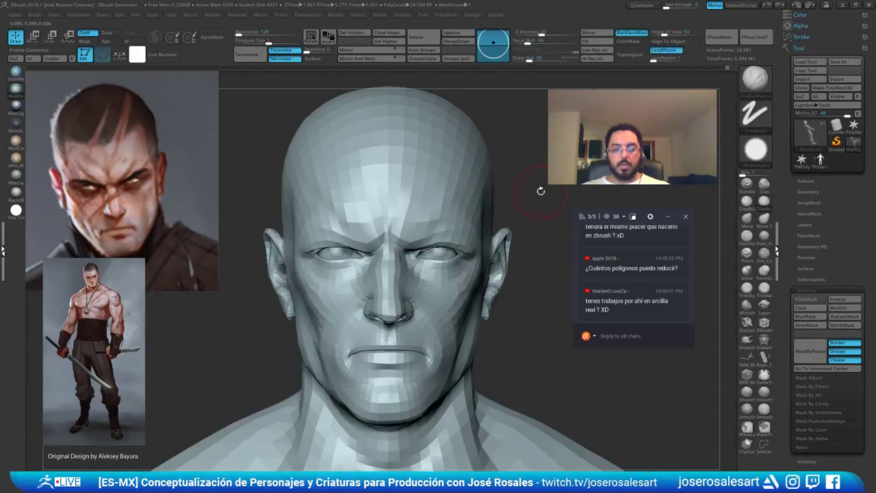
{"action": "right_click_drag", "start_coordinate": [541, 191], "coordinate": [511, 176], "text": "ctrl"}
{"action": "mouse_move", "coordinate": [417, 157]}
{"action": "right_mouse_down"}
{"action": "mouse_move", "coordinate": [411, 168]}
{"action": "mouse_move", "coordinate": [438, 226]}
{"action": "mouse_move", "coordinate": [489, 265]}
{"action": "mouse_move", "coordinate": [496, 286]}
{"action": "mouse_move", "coordinate": [490, 237]}
{"action": "right_mouse_up"}
{"action": "key", "text": "b"}
{"action": "key", "text": "m"}
{"action": "key", "text": "v"}
{"action": "right_click_drag", "start_coordinate": [497, 291], "coordinate": [518, 289], "text": "alt"}
{"action": "right_click_drag", "start_coordinate": [519, 289], "coordinate": [513, 254], "text": "ctrl"}
{"action": "right_click_drag", "start_coordinate": [385, 234], "coordinate": [412, 263], "text": "ctrl"}
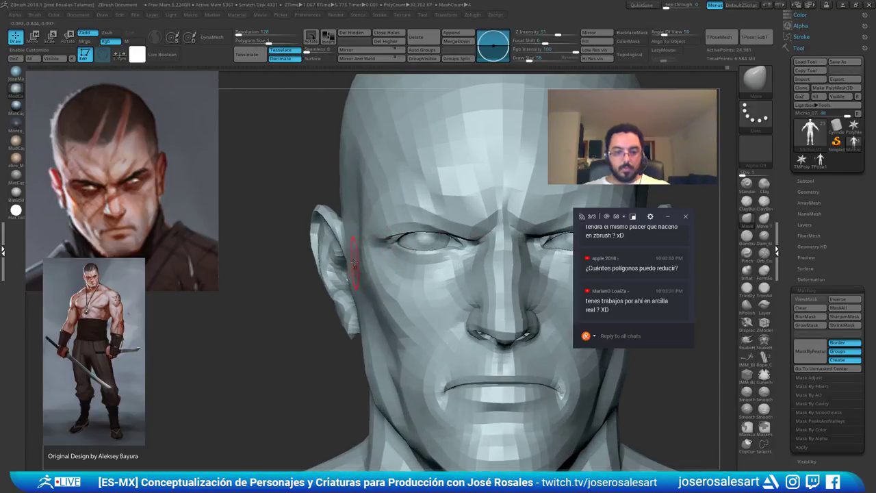
Adjust the ears' outer silhouette from the front with the Move brush at draw size 86
{"action": "mouse_move", "coordinate": [310, 216]}
{"action": "right_mouse_down", "text": "alt"}
{"action": "mouse_move", "coordinate": [290, 220]}
{"action": "mouse_move", "coordinate": [286, 190]}
{"action": "right_mouse_up", "text": "alt"}
{"action": "key", "text": "s"}
{"action": "left_click_drag", "start_coordinate": [503, 250], "coordinate": [508, 251]}
{"action": "right_click_drag", "start_coordinate": [525, 233], "coordinate": [538, 237], "text": "ctrl"}
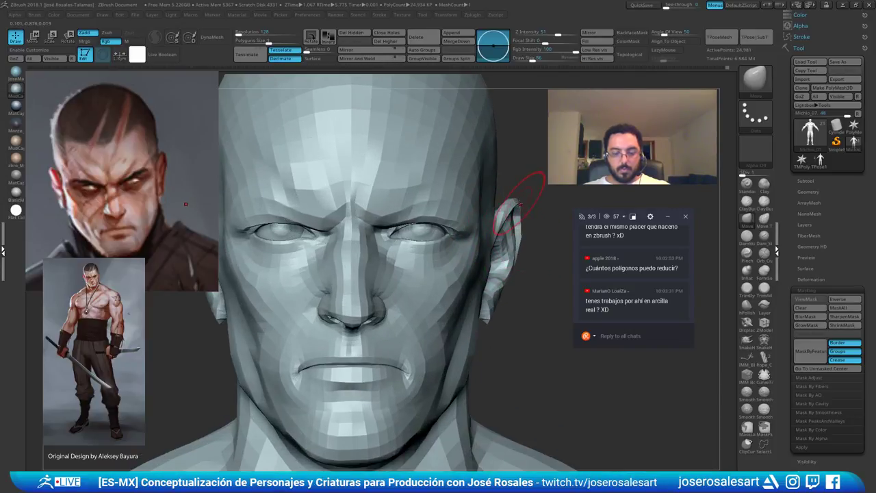
{"action": "right_click_drag", "start_coordinate": [519, 204], "coordinate": [519, 140], "text": "ctrl"}
Raise the mesh to subdivision level 4 and refine the inner edge of the ear's upper rim with the Move brush at draw size 42
{"action": "key", "text": "d"}
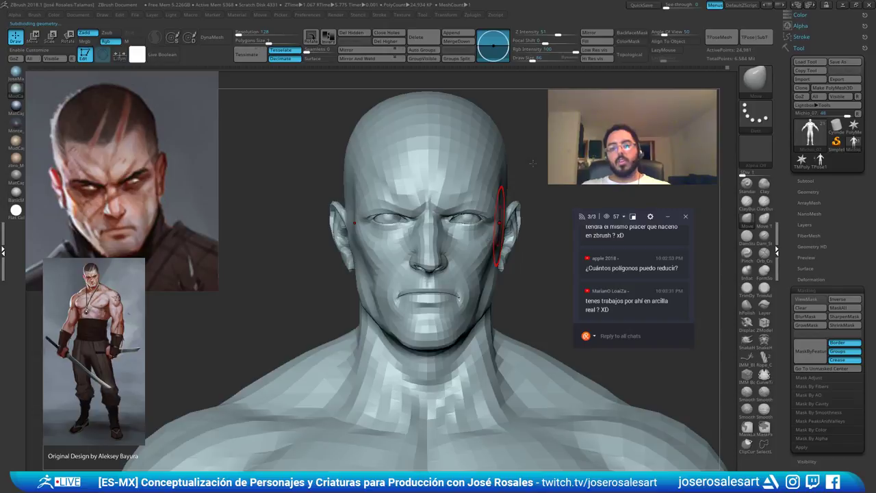
{"action": "key", "text": "d"}
{"action": "key", "text": "d"}
{"action": "key", "text": "d"}
{"action": "right_click_drag", "start_coordinate": [437, 248], "coordinate": [414, 259], "text": "alt"}
{"action": "key", "text": "s"}
{"action": "left_click_drag", "start_coordinate": [409, 275], "coordinate": [406, 275]}
{"action": "mouse_move", "coordinate": [404, 275]}
{"action": "right_mouse_down", "text": "ctrl"}
{"action": "mouse_move", "coordinate": [395, 255]}
{"action": "mouse_move", "coordinate": [434, 256]}
{"action": "mouse_move", "coordinate": [398, 259]}
{"action": "right_mouse_up", "text": "ctrl"}
{"action": "mouse_move", "coordinate": [479, 205]}
{"action": "right_mouse_down", "text": "ctrl"}
{"action": "mouse_move", "coordinate": [517, 240]}
{"action": "mouse_move", "coordinate": [389, 257]}
{"action": "mouse_move", "coordinate": [411, 160]}
{"action": "right_mouse_up", "text": "ctrl"}
{"action": "left_click_drag", "start_coordinate": [426, 212], "coordinate": [396, 200], "text": "shift"}
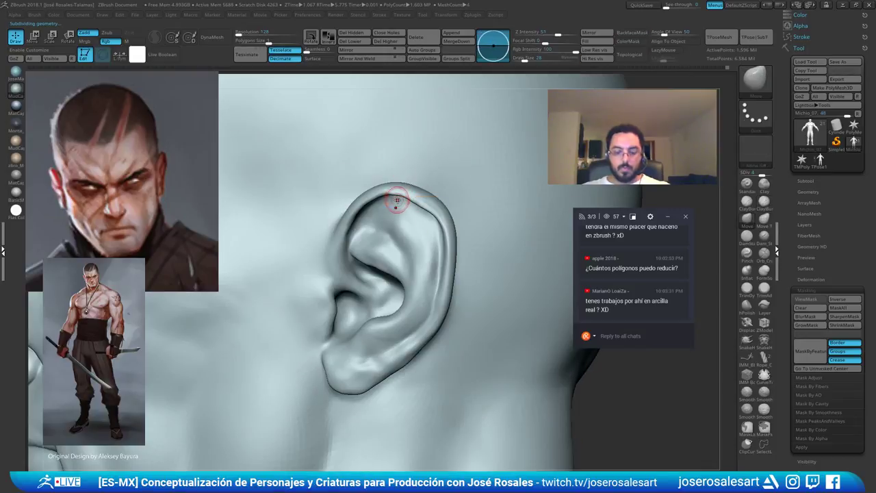
{"action": "right_click_drag", "start_coordinate": [387, 199], "coordinate": [387, 160], "text": "alt"}
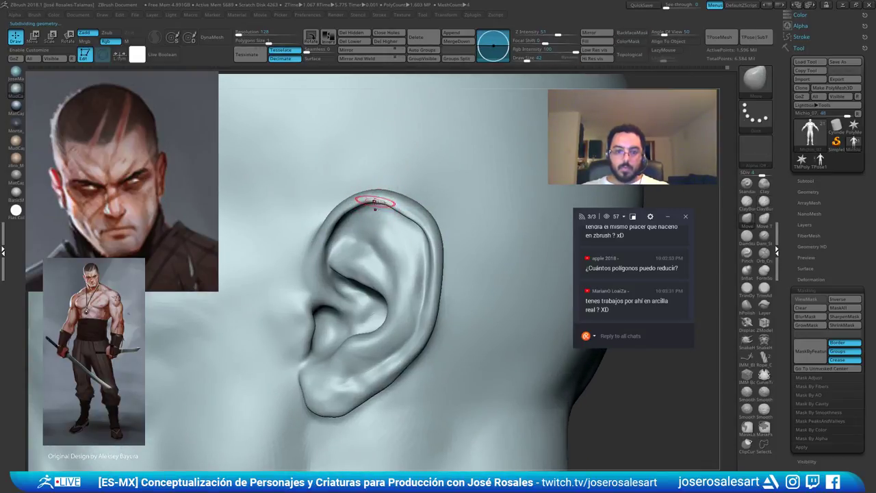
{"action": "mouse_move", "coordinate": [368, 208]}
{"action": "right_mouse_down"}
{"action": "mouse_move", "coordinate": [382, 205]}
{"action": "mouse_move", "coordinate": [363, 217]}
{"action": "right_mouse_up"}
{"action": "mouse_move", "coordinate": [363, 216]}
{"action": "right_mouse_down", "text": "ctrl"}
{"action": "mouse_move", "coordinate": [394, 185]}
{"action": "mouse_move", "coordinate": [413, 191]}
{"action": "right_mouse_up", "text": "ctrl"}
Add volume along the top of the ear's helix with ClayBuildup at draw size 42 and smooth the strokes
{"action": "key", "text": "b"}
{"action": "key", "text": "c"}
{"action": "key", "text": "b"}
{"action": "right_click_drag", "start_coordinate": [389, 196], "coordinate": [424, 196]}
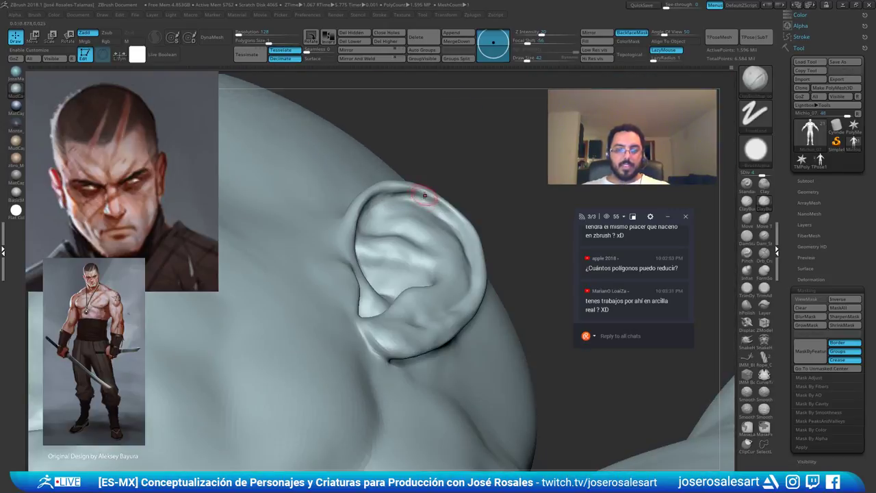
{"action": "left_click_drag", "start_coordinate": [403, 188], "coordinate": [443, 206]}
{"action": "mouse_move", "coordinate": [443, 206]}
{"action": "right_mouse_down"}
{"action": "mouse_move", "coordinate": [432, 185]}
{"action": "mouse_move", "coordinate": [414, 191]}
{"action": "right_mouse_up"}
{"action": "left_click_drag", "start_coordinate": [414, 192], "coordinate": [442, 205]}
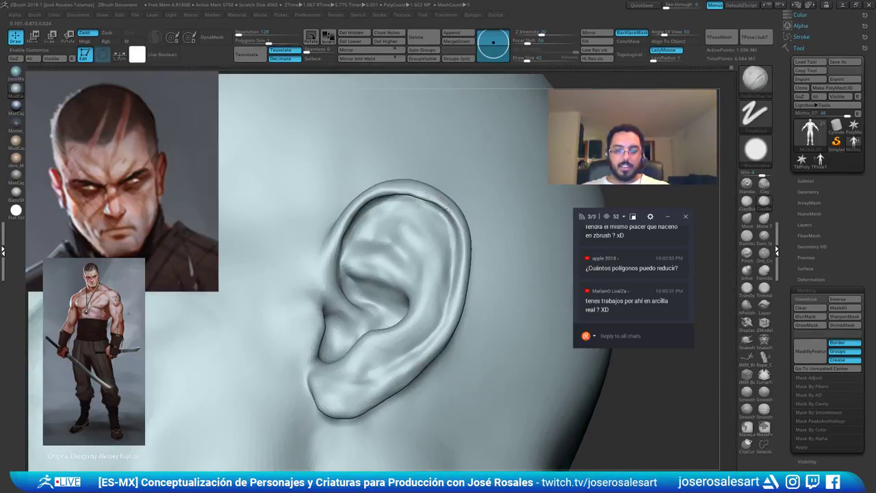
{"action": "right_click_drag", "start_coordinate": [442, 204], "coordinate": [422, 200]}
{"action": "left_click_drag", "start_coordinate": [422, 200], "coordinate": [395, 201], "text": "shift"}
Fill out the rear section of the ear's helix with ClayBuildup at draw size 33 and smooth it into the rim
{"action": "mouse_move", "coordinate": [444, 237]}
{"action": "right_mouse_down"}
{"action": "mouse_move", "coordinate": [463, 249]}
{"action": "mouse_move", "coordinate": [447, 215]}
{"action": "right_mouse_up"}
{"action": "right_click_drag", "start_coordinate": [457, 269], "coordinate": [460, 282]}
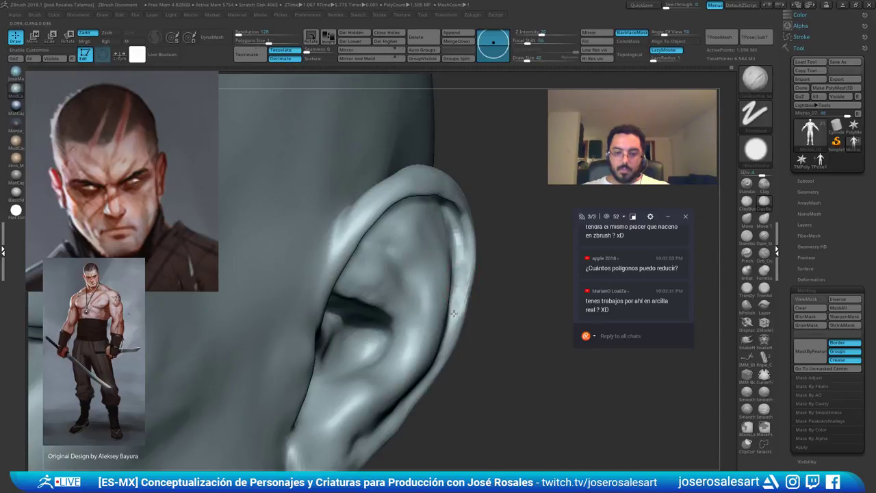
{"action": "right_click_drag", "start_coordinate": [453, 325], "coordinate": [442, 301]}
{"action": "key", "text": "s"}
{"action": "left_click_drag", "start_coordinate": [455, 299], "coordinate": [463, 279]}
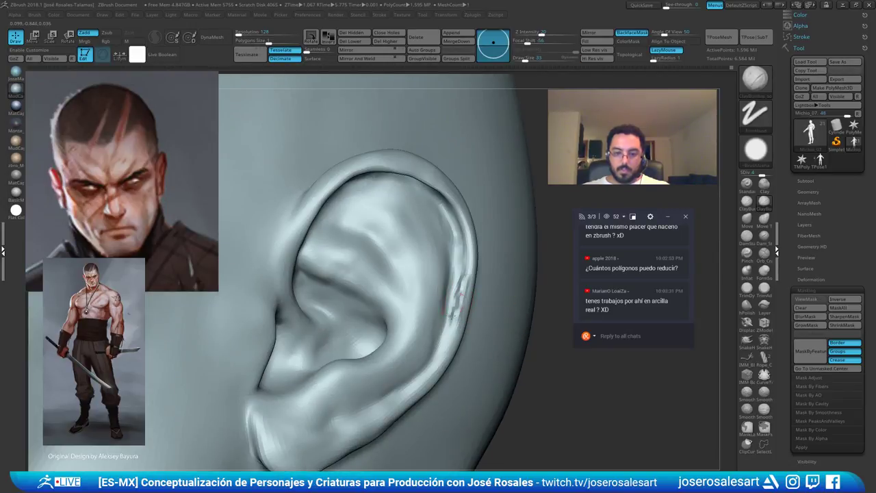
{"action": "left_click_drag", "start_coordinate": [452, 316], "coordinate": [449, 325]}
{"action": "left_click_drag", "start_coordinate": [461, 284], "coordinate": [465, 288], "text": "shift"}
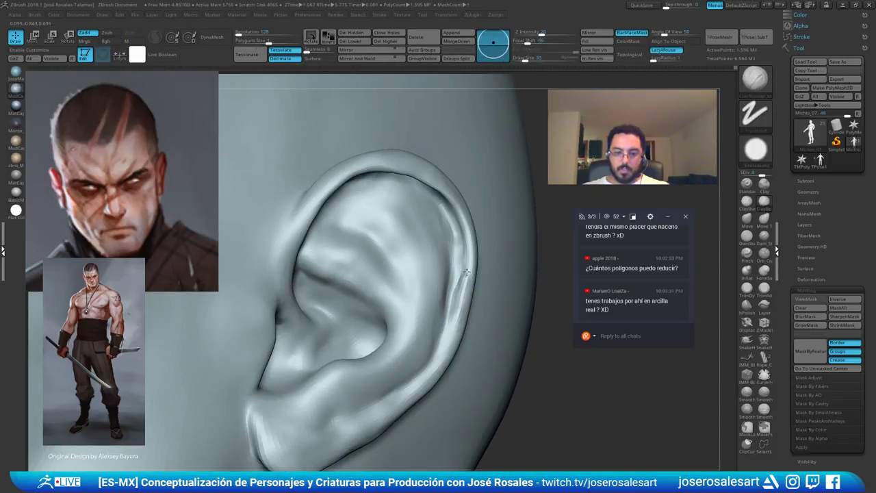
{"action": "mouse_move", "coordinate": [452, 328]}
{"action": "left_mouse_down"}
{"action": "mouse_move", "coordinate": [467, 277]}
{"action": "mouse_move", "coordinate": [462, 228]}
{"action": "mouse_move", "coordinate": [468, 279]}
{"action": "left_mouse_up"}
{"action": "mouse_move", "coordinate": [468, 280]}
{"action": "right_mouse_down", "text": "ctrl"}
{"action": "mouse_move", "coordinate": [441, 260]}
{"action": "mouse_move", "coordinate": [453, 244]}
{"action": "right_mouse_up", "text": "ctrl"}
{"action": "mouse_move", "coordinate": [452, 244]}
{"action": "left_mouse_down", "text": "shift"}
{"action": "mouse_move", "coordinate": [451, 321]}
{"action": "mouse_move", "coordinate": [426, 342]}
{"action": "left_mouse_up", "text": "shift"}
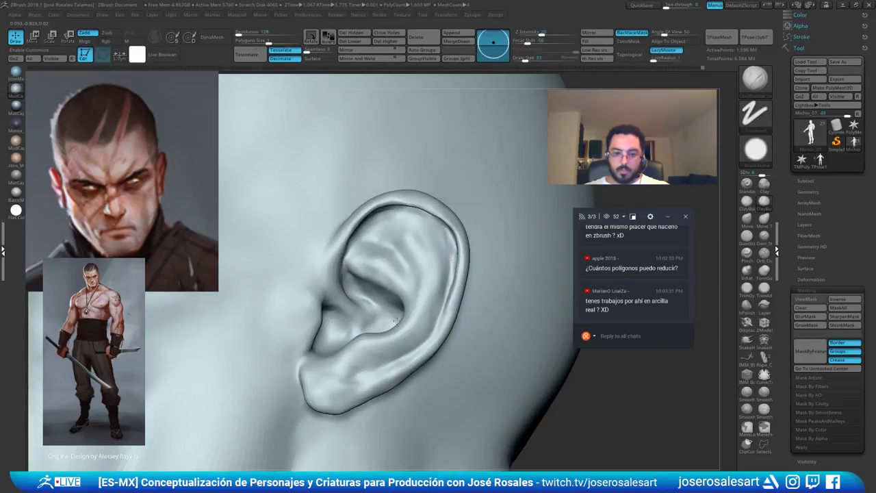
Carve the groove between the antihelix and the outer rim above the earlobe with DamStandard at draw size 42, and smooth it
{"action": "right_click_drag", "start_coordinate": [389, 375], "coordinate": [393, 339], "text": "alt"}
{"action": "key", "text": "b"}
{"action": "key", "text": "d"}
{"action": "key", "text": "s"}
{"action": "left_click_drag", "start_coordinate": [367, 340], "coordinate": [361, 341]}
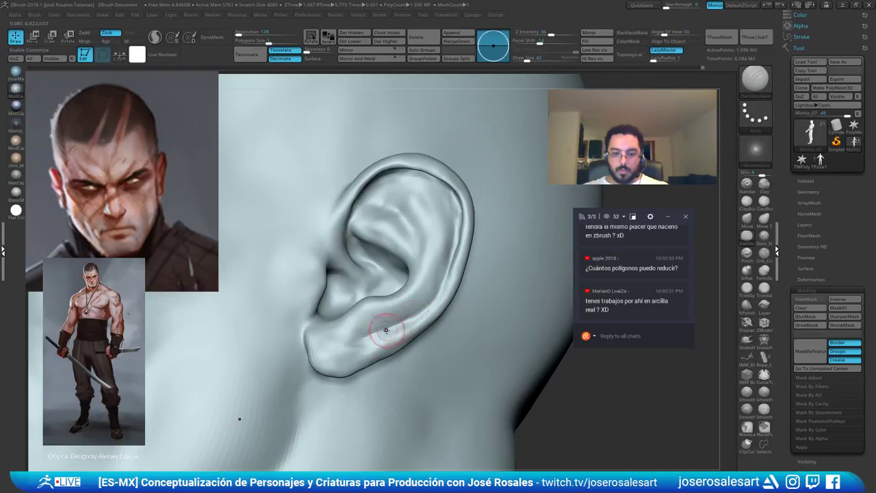
{"action": "left_click_drag", "start_coordinate": [386, 333], "coordinate": [437, 297]}
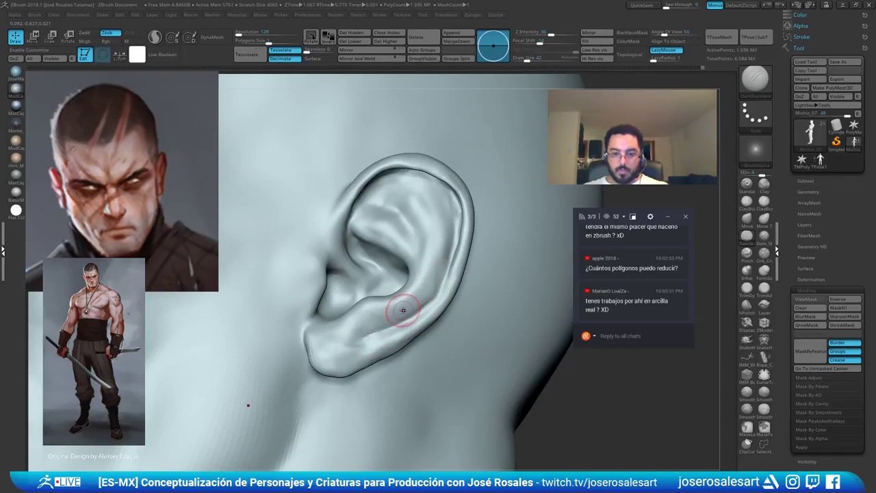
{"action": "key", "text": "2"}
{"action": "mouse_move", "coordinate": [387, 315]}
{"action": "left_mouse_down"}
{"action": "mouse_move", "coordinate": [381, 321]}
{"action": "mouse_move", "coordinate": [427, 291]}
{"action": "mouse_move", "coordinate": [372, 324]}
{"action": "left_mouse_up"}
{"action": "right_click_drag", "start_coordinate": [377, 313], "coordinate": [404, 315]}
{"action": "left_click_drag", "start_coordinate": [377, 333], "coordinate": [413, 300], "text": "shift"}
Define the crease above the earlobe with DamStandard at draw size 48 and soften its transition to the rear rim
{"action": "key", "text": "b"}
{"action": "key", "text": "d"}
{"action": "key", "text": "s"}
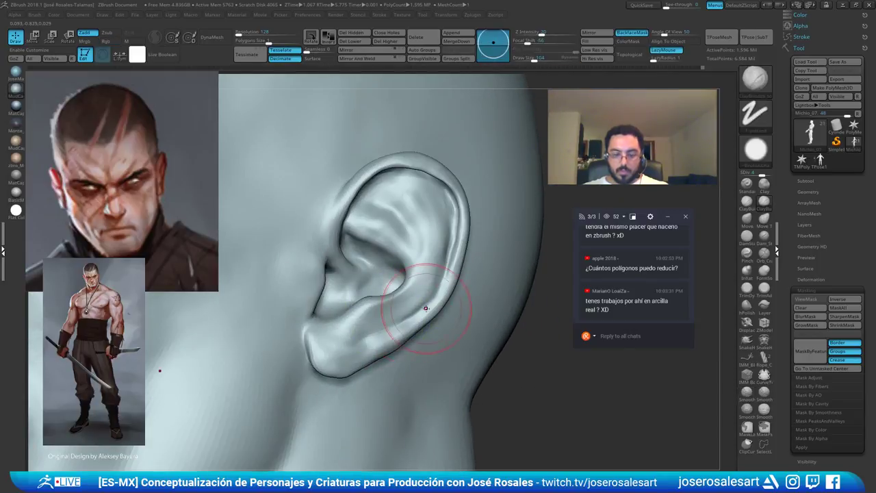
{"action": "key", "text": "["}
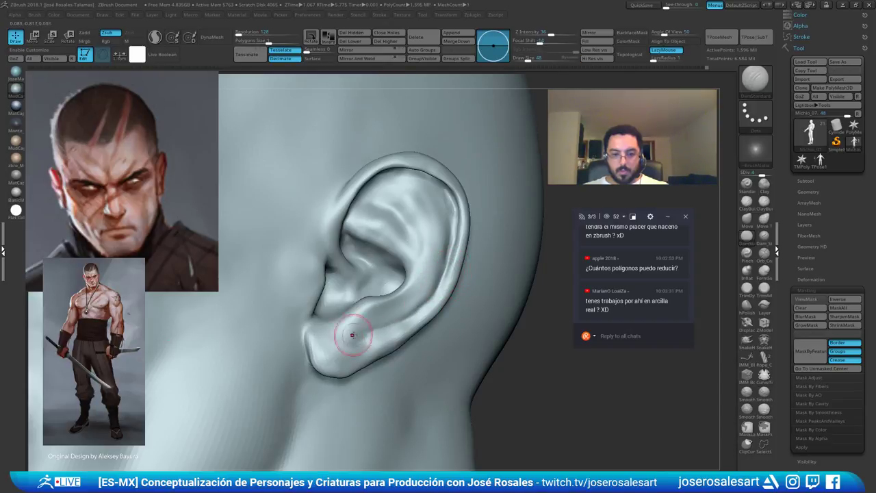
{"action": "right_click_drag", "start_coordinate": [354, 335], "coordinate": [368, 333]}
{"action": "left_click_drag", "start_coordinate": [415, 305], "coordinate": [399, 323], "text": "shift"}
Build up the earlobe's surface with ClayBuildup at draw size 48, checking it from several angles
{"action": "key", "text": "b"}
{"action": "key", "text": "c"}
{"action": "key", "text": "b"}
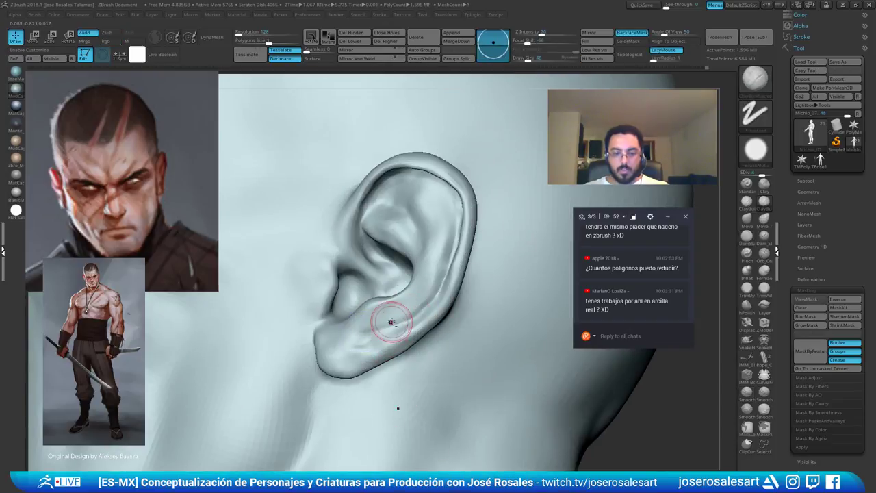
{"action": "right_click_drag", "start_coordinate": [398, 307], "coordinate": [330, 358]}
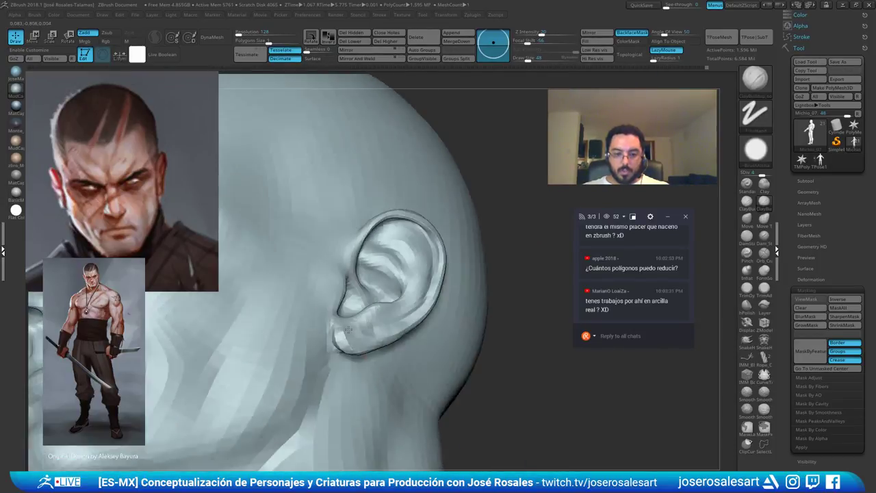
{"action": "right_click_drag", "start_coordinate": [364, 331], "coordinate": [341, 330]}
Sharpen the earlobe's front junction with the cheek using DamStandard at draw size 36
{"action": "key", "text": "b"}
{"action": "key", "text": "d"}
{"action": "key", "text": "s"}
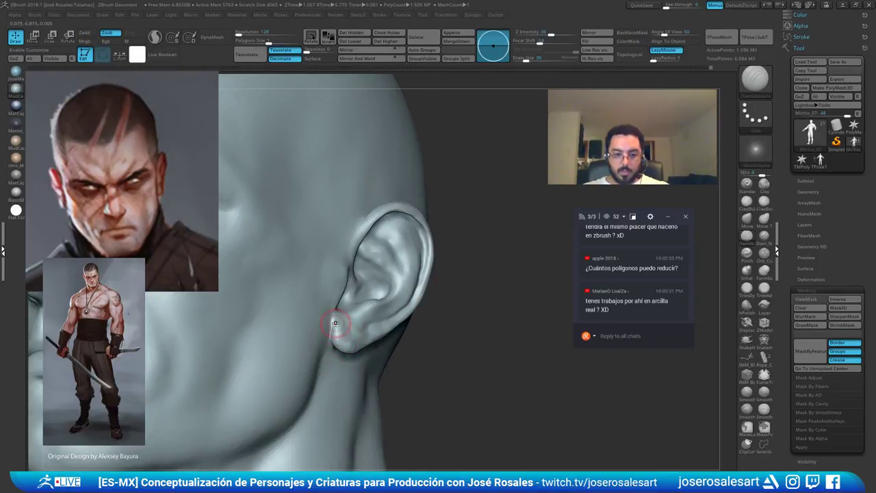
{"action": "mouse_move", "coordinate": [325, 337]}
{"action": "right_mouse_down"}
{"action": "mouse_move", "coordinate": [346, 332]}
{"action": "mouse_move", "coordinate": [354, 342]}
{"action": "mouse_move", "coordinate": [354, 331]}
{"action": "mouse_move", "coordinate": [338, 338]}
{"action": "right_mouse_up"}
Reshape the bottom contour of the earlobe with the Move Topological brush at draw size 62
{"action": "key", "text": "b"}
{"action": "key", "text": "m"}
{"action": "key", "text": "t"}
{"action": "key", "text": "s"}
{"action": "left_click_drag", "start_coordinate": [338, 337], "coordinate": [366, 356]}
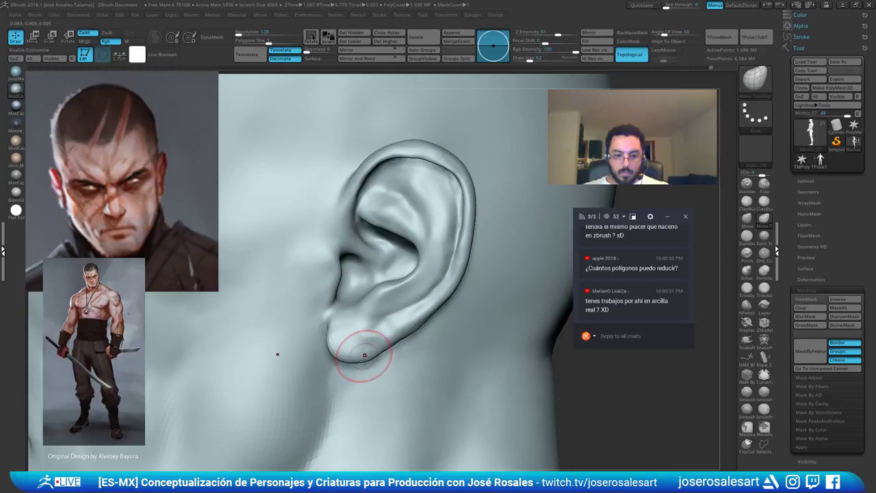
Add volume around the earlobe with the ClayBuildup brush at draw size 48, checking the ear against the whole head
{"action": "right_click_drag", "start_coordinate": [404, 339], "coordinate": [498, 267]}
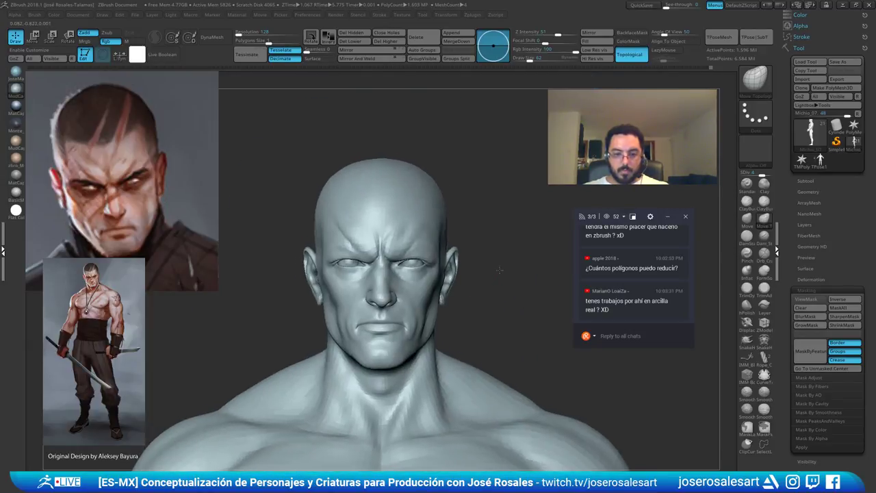
{"action": "key", "text": "b"}
{"action": "key", "text": "c"}
{"action": "key", "text": "b"}
{"action": "mouse_move", "coordinate": [455, 205]}
{"action": "right_mouse_down", "text": "ctrl"}
{"action": "mouse_move", "coordinate": [509, 293]}
{"action": "mouse_move", "coordinate": [452, 282]}
{"action": "mouse_move", "coordinate": [495, 317]}
{"action": "mouse_move", "coordinate": [444, 284]}
{"action": "right_mouse_up", "text": "ctrl"}
{"action": "mouse_move", "coordinate": [424, 321]}
{"action": "left_mouse_down"}
{"action": "mouse_move", "coordinate": [432, 326]}
{"action": "mouse_move", "coordinate": [425, 310]}
{"action": "mouse_move", "coordinate": [433, 324]}
{"action": "left_mouse_up"}
{"action": "right_click_drag", "start_coordinate": [444, 306], "coordinate": [508, 254]}
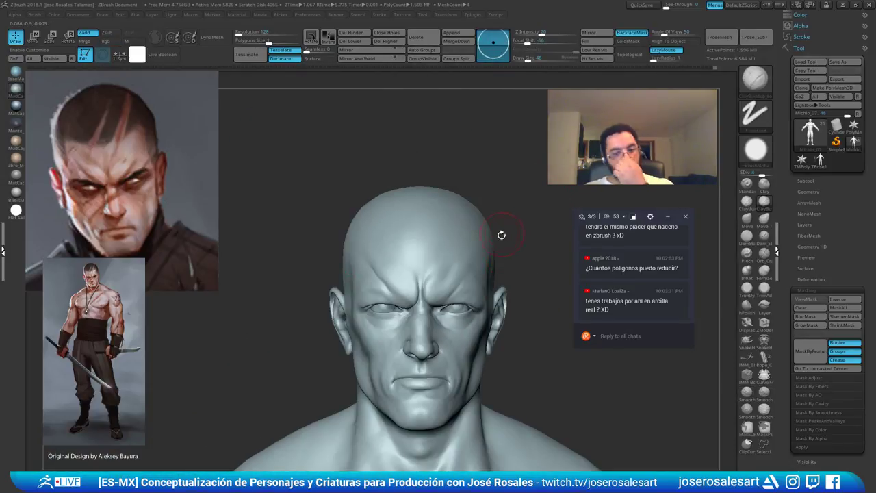
Build up the earlobe with ClayBuildup at draw size 86 and smooth its surface
{"action": "right_click_drag", "start_coordinate": [404, 323], "coordinate": [453, 317]}
{"action": "right_click_drag", "start_coordinate": [356, 273], "coordinate": [385, 275], "text": "alt"}
{"action": "mouse_move", "coordinate": [329, 264]}
{"action": "right_mouse_down", "text": "ctrl"}
{"action": "mouse_move", "coordinate": [295, 326]}
{"action": "mouse_move", "coordinate": [309, 282]}
{"action": "mouse_move", "coordinate": [349, 229]}
{"action": "right_mouse_up", "text": "ctrl"}
{"action": "right_click_drag", "start_coordinate": [358, 292], "coordinate": [349, 315]}
{"action": "key", "text": "s"}
{"action": "left_click_drag", "start_coordinate": [349, 315], "coordinate": [357, 309]}
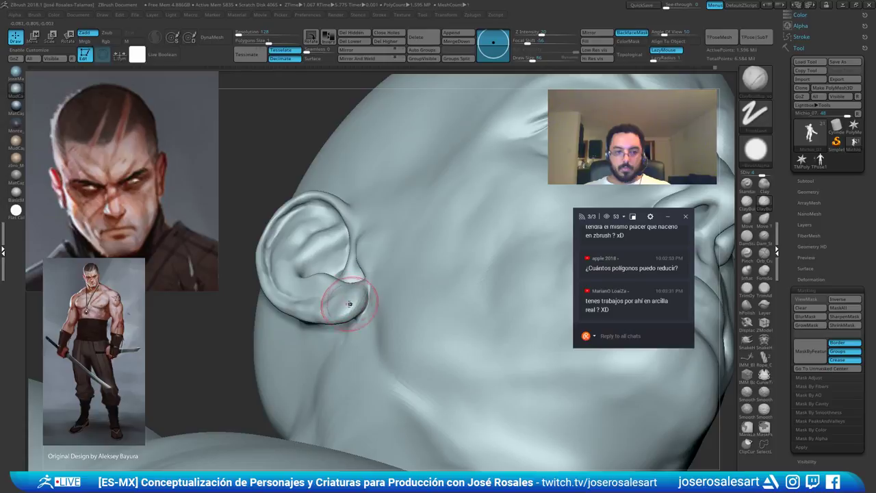
{"action": "right_click_drag", "start_coordinate": [349, 303], "coordinate": [369, 299]}
{"action": "left_click_drag", "start_coordinate": [354, 301], "coordinate": [345, 313]}
{"action": "mouse_move", "coordinate": [342, 312]}
{"action": "right_mouse_down"}
{"action": "mouse_move", "coordinate": [363, 288]}
{"action": "mouse_move", "coordinate": [330, 307]}
{"action": "right_mouse_up"}
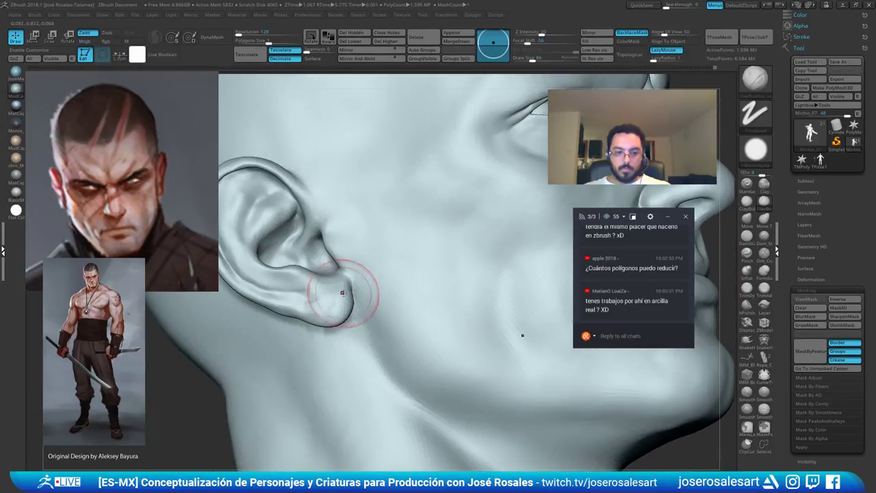
{"action": "left_click_drag", "start_coordinate": [335, 308], "coordinate": [341, 305], "text": "shift"}
{"action": "mouse_move", "coordinate": [340, 306]}
{"action": "right_mouse_down"}
{"action": "mouse_move", "coordinate": [319, 296]}
{"action": "mouse_move", "coordinate": [352, 254]}
{"action": "right_mouse_up"}
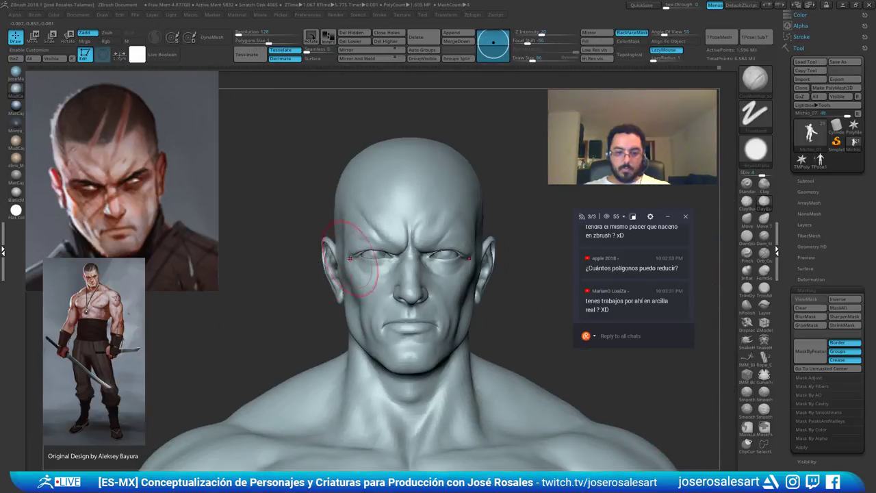
Refine the front of the earlobe with ClayBuildup at draw size 45
{"action": "mouse_move", "coordinate": [495, 294]}
{"action": "right_mouse_down", "text": "alt"}
{"action": "mouse_move", "coordinate": [524, 299]}
{"action": "mouse_move", "coordinate": [444, 281]}
{"action": "right_mouse_up", "text": "alt"}
{"action": "mouse_move", "coordinate": [444, 281]}
{"action": "right_mouse_down", "text": "ctrl"}
{"action": "mouse_move", "coordinate": [405, 244]}
{"action": "mouse_move", "coordinate": [416, 291]}
{"action": "mouse_move", "coordinate": [438, 316]}
{"action": "right_mouse_up", "text": "ctrl"}
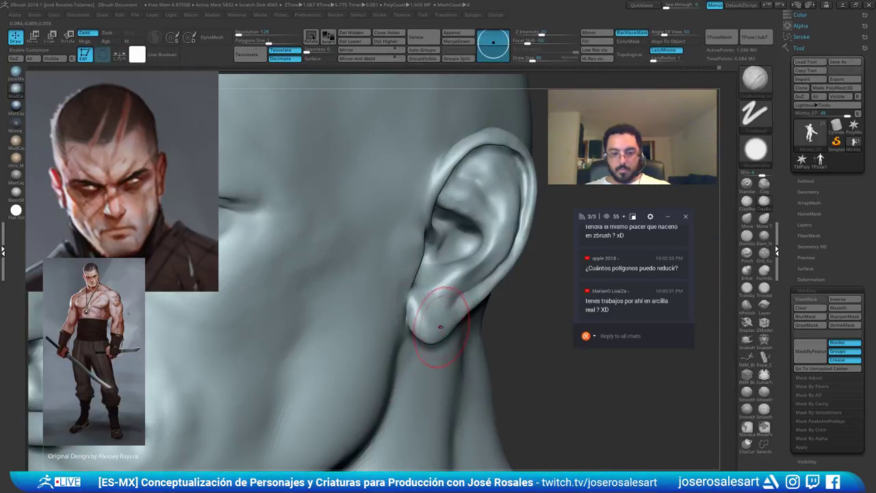
{"action": "key", "text": "s"}
{"action": "left_click_drag", "start_coordinate": [441, 322], "coordinate": [435, 321]}
{"action": "right_click_drag", "start_coordinate": [426, 313], "coordinate": [449, 261]}
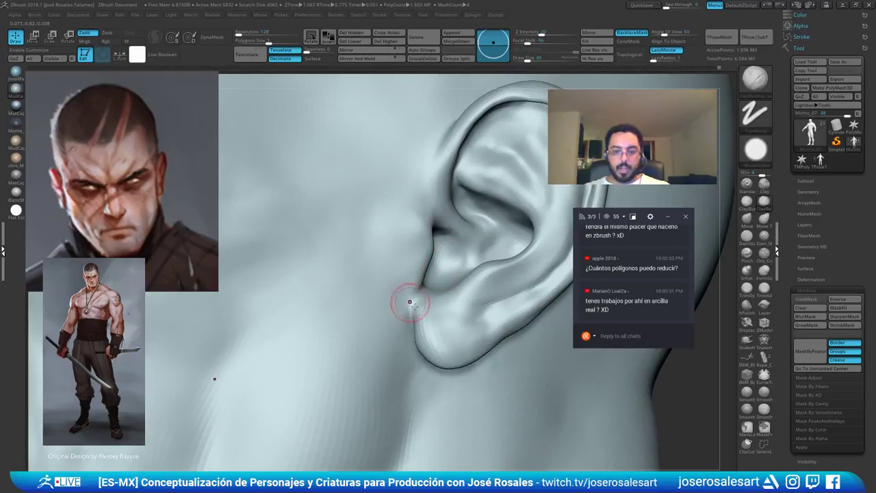
{"action": "right_click_drag", "start_coordinate": [410, 302], "coordinate": [416, 300], "text": "ctrl"}
Carve the crease where the earlobe's upper front meets the cheek with DamStandard at draw size 45
{"action": "key", "text": "b"}
{"action": "key", "text": "d"}
{"action": "key", "text": "s"}
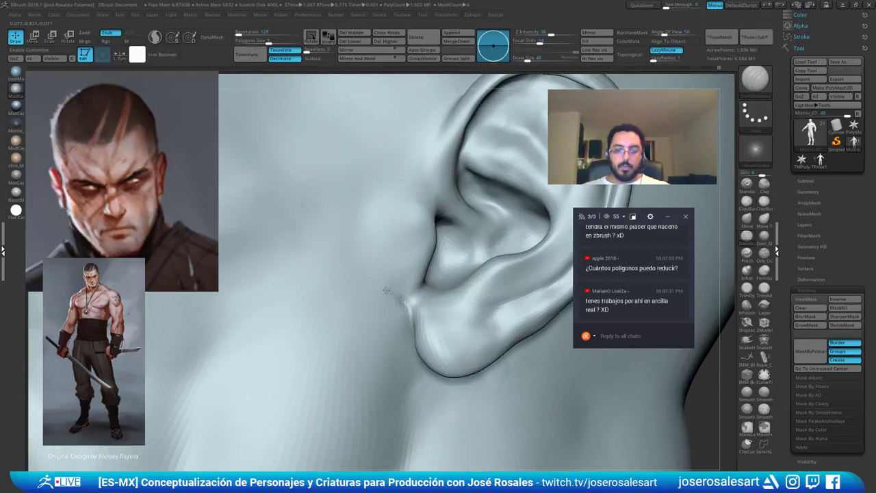
{"action": "left_click_drag", "start_coordinate": [398, 298], "coordinate": [388, 286]}
{"action": "mouse_move", "coordinate": [387, 286]}
{"action": "right_mouse_down", "text": "ctrl"}
{"action": "mouse_move", "coordinate": [191, 465]}
{"action": "mouse_move", "coordinate": [422, 289]}
{"action": "mouse_move", "coordinate": [470, 270]}
{"action": "mouse_move", "coordinate": [369, 301]}
{"action": "mouse_move", "coordinate": [438, 212]}
{"action": "right_mouse_up", "text": "ctrl"}
{"action": "right_click_drag", "start_coordinate": [438, 212], "coordinate": [460, 209]}
Reshape the side of the neck above the trapezius from the front with the Move brush at draw size 114
{"action": "right_click_drag", "start_coordinate": [416, 241], "coordinate": [411, 256], "text": "ctrl"}
{"action": "right_click_drag", "start_coordinate": [411, 257], "coordinate": [451, 212], "text": "alt"}
{"action": "right_click_drag", "start_coordinate": [451, 213], "coordinate": [426, 171], "text": "alt"}
{"action": "right_click_drag", "start_coordinate": [426, 171], "coordinate": [458, 255], "text": "alt"}
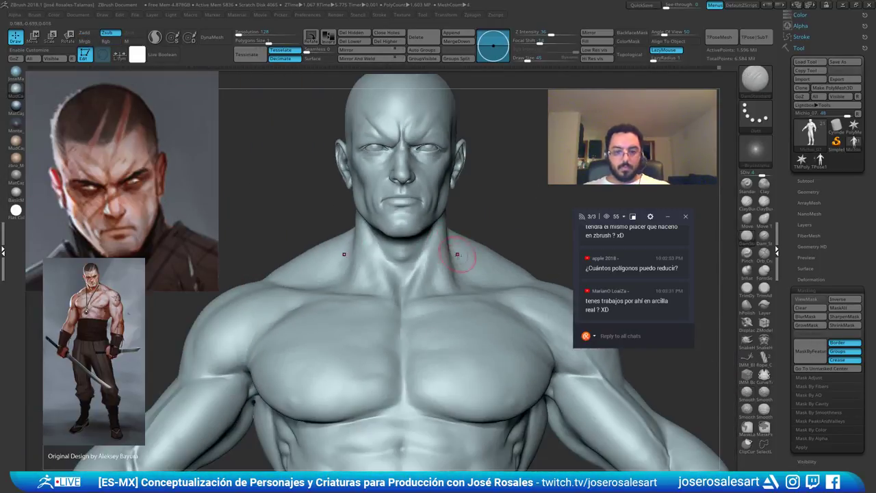
{"action": "key", "text": "b"}
{"action": "key", "text": "m"}
{"action": "key", "text": "v"}
{"action": "key", "text": "s"}
{"action": "left_click_drag", "start_coordinate": [465, 274], "coordinate": [474, 275]}
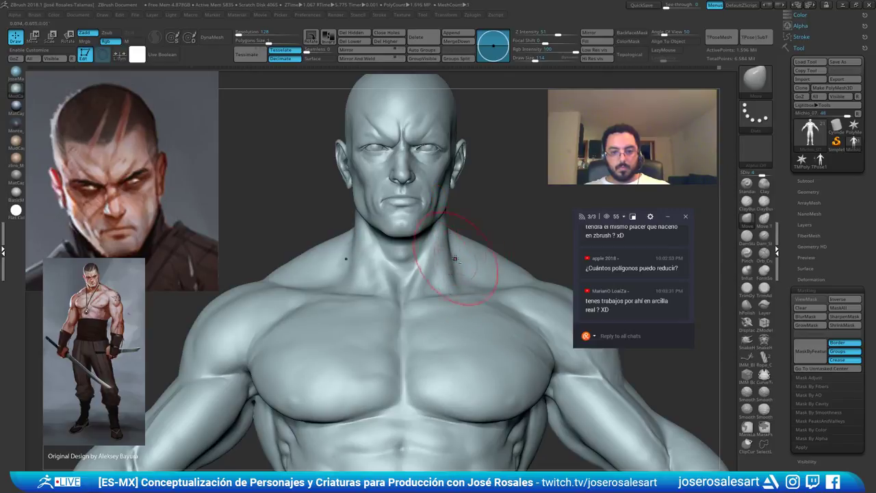
Adjust the neck and trapezius outline from the back and the front with the Move brush
{"action": "right_click_drag", "start_coordinate": [456, 258], "coordinate": [391, 221], "text": "ctrl"}
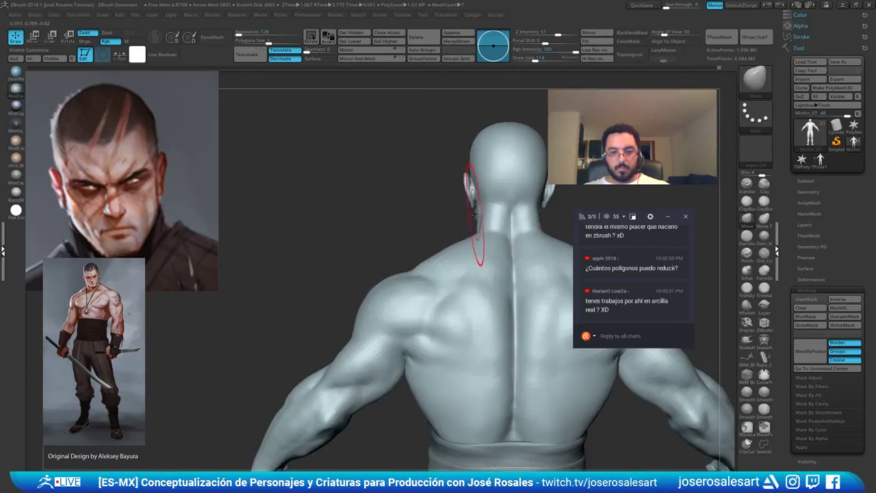
{"action": "left_click_drag", "start_coordinate": [487, 213], "coordinate": [480, 215]}
{"action": "mouse_move", "coordinate": [482, 222]}
{"action": "right_mouse_down"}
{"action": "mouse_move", "coordinate": [537, 238]}
{"action": "mouse_move", "coordinate": [458, 269]}
{"action": "mouse_move", "coordinate": [473, 280]}
{"action": "right_mouse_up"}
{"action": "key", "text": "s"}
{"action": "left_click_drag", "start_coordinate": [402, 277], "coordinate": [400, 276]}
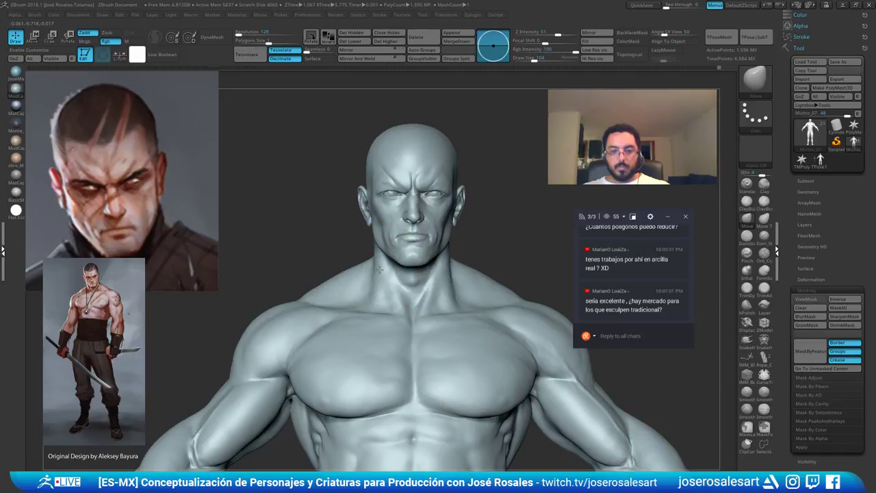
{"action": "right_click_drag", "start_coordinate": [380, 270], "coordinate": [501, 239], "text": "ctrl"}
{"action": "key", "text": "s"}
{"action": "left_click_drag", "start_coordinate": [501, 249], "coordinate": [498, 249]}
{"action": "right_click_drag", "start_coordinate": [479, 247], "coordinate": [457, 221], "text": "ctrl"}
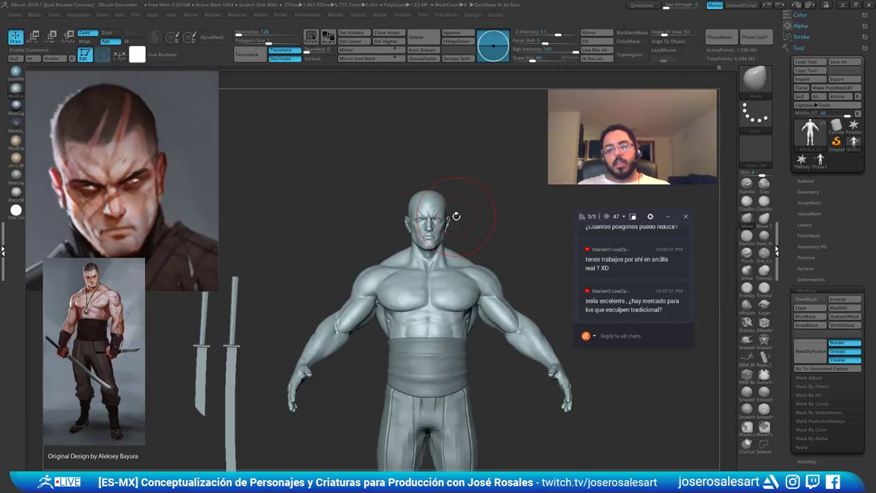
Define the armpit crease between the pectoral and the upper arm with DamStandard at draw size 65
{"action": "key", "text": "b"}
{"action": "key", "text": "d"}
{"action": "key", "text": "s"}
{"action": "mouse_move", "coordinate": [392, 211]}
{"action": "right_mouse_down", "text": "ctrl"}
{"action": "mouse_move", "coordinate": [466, 294]}
{"action": "mouse_move", "coordinate": [441, 268]}
{"action": "mouse_move", "coordinate": [497, 308]}
{"action": "right_mouse_up", "text": "ctrl"}
{"action": "key", "text": "s"}
{"action": "left_click_drag", "start_coordinate": [498, 307], "coordinate": [487, 307]}
{"action": "right_click_drag", "start_coordinate": [487, 308], "coordinate": [486, 284]}
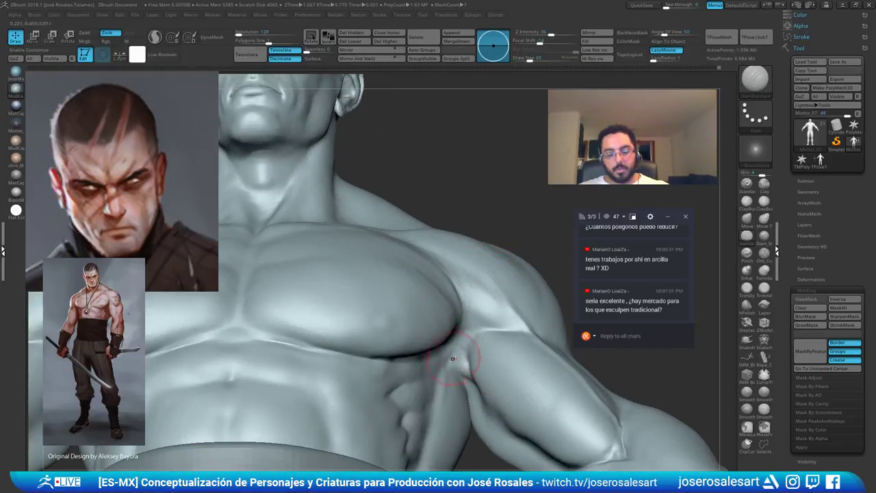
{"action": "left_click_drag", "start_coordinate": [477, 332], "coordinate": [486, 333]}
{"action": "right_click_drag", "start_coordinate": [491, 334], "coordinate": [525, 311], "text": "alt"}
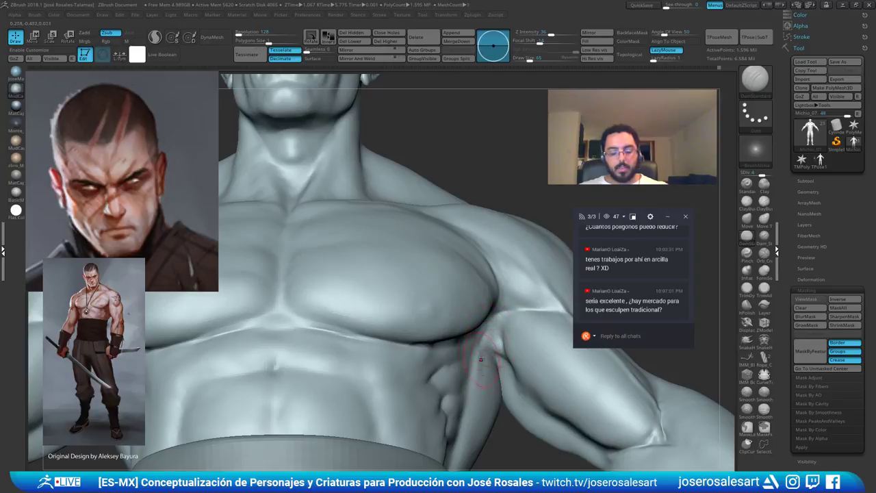
Smooth the armpit area between the chest, the back muscle and the inner arm from several angles
{"action": "right_click_drag", "start_coordinate": [491, 330], "coordinate": [595, 317], "text": "alt"}
{"action": "right_click_drag", "start_coordinate": [192, 336], "coordinate": [402, 354]}
{"action": "right_click_drag", "start_coordinate": [484, 301], "coordinate": [529, 343], "text": "ctrl"}
{"action": "left_click_drag", "start_coordinate": [528, 343], "coordinate": [528, 358], "text": "shift"}
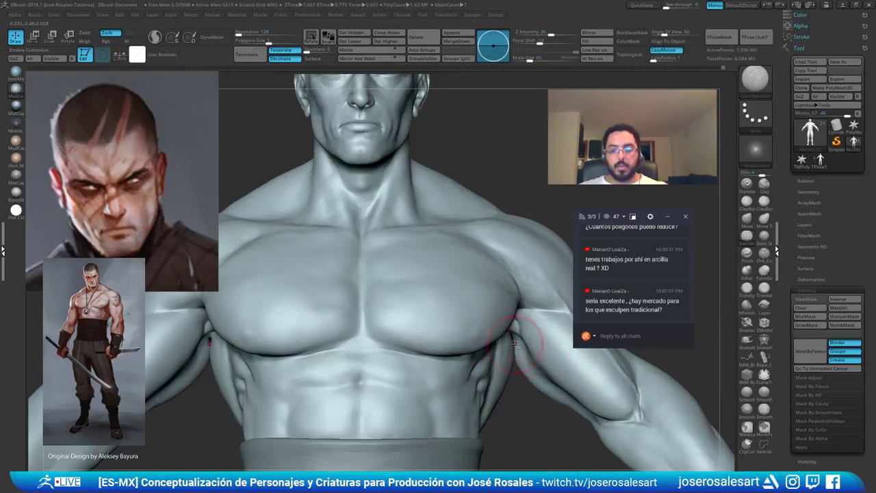
{"action": "right_click_drag", "start_coordinate": [528, 358], "coordinate": [568, 353]}
{"action": "right_click_drag", "start_coordinate": [569, 353], "coordinate": [692, 360], "text": "alt"}
{"action": "right_click_drag", "start_coordinate": [245, 358], "coordinate": [365, 375], "text": "ctrl"}
{"action": "mouse_move", "coordinate": [442, 375]}
{"action": "left_mouse_down", "text": "shift"}
{"action": "mouse_move", "coordinate": [423, 350]}
{"action": "mouse_move", "coordinate": [445, 383]}
{"action": "left_mouse_up", "text": "shift"}
{"action": "right_click_drag", "start_coordinate": [445, 383], "coordinate": [420, 336], "text": "ctrl"}
{"action": "left_click_drag", "start_coordinate": [421, 347], "coordinate": [415, 356], "text": "shift"}
{"action": "mouse_move", "coordinate": [404, 335]}
{"action": "right_mouse_down"}
{"action": "mouse_move", "coordinate": [367, 318]}
{"action": "mouse_move", "coordinate": [384, 316]}
{"action": "right_mouse_up"}
{"action": "right_click_drag", "start_coordinate": [581, 307], "coordinate": [402, 321], "text": "alt"}
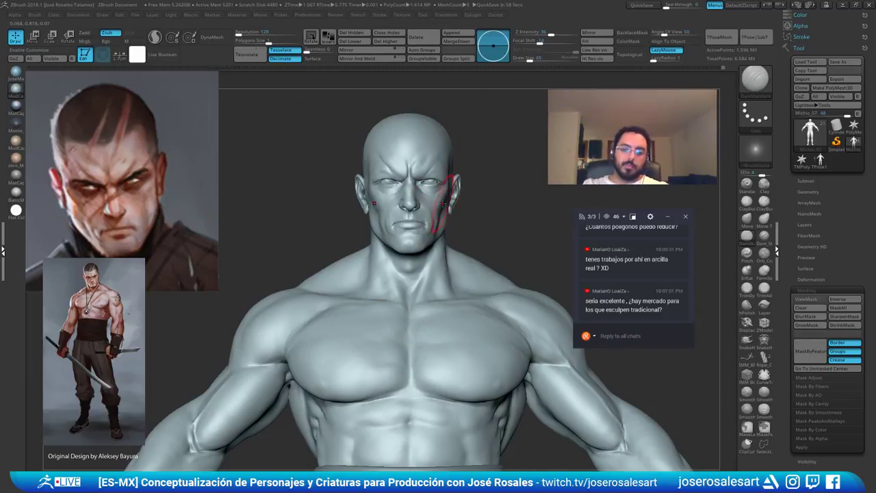
Switch to ClayBuildup and smooth the cheek area in front of the ear
{"action": "mouse_move", "coordinate": [443, 204]}
{"action": "right_mouse_down"}
{"action": "mouse_move", "coordinate": [432, 198]}
{"action": "mouse_move", "coordinate": [481, 198]}
{"action": "mouse_move", "coordinate": [336, 231]}
{"action": "mouse_move", "coordinate": [378, 256]}
{"action": "mouse_move", "coordinate": [349, 255]}
{"action": "mouse_move", "coordinate": [330, 287]}
{"action": "right_mouse_up"}
{"action": "key", "text": "b"}
{"action": "key", "text": "c"}
{"action": "key", "text": "b"}
{"action": "mouse_move", "coordinate": [331, 281]}
{"action": "left_mouse_down", "text": "shift"}
{"action": "mouse_move", "coordinate": [338, 256]}
{"action": "mouse_move", "coordinate": [366, 264]}
{"action": "left_mouse_up", "text": "shift"}
{"action": "mouse_move", "coordinate": [354, 266]}
{"action": "right_mouse_down", "text": "ctrl"}
{"action": "mouse_move", "coordinate": [352, 236]}
{"action": "mouse_move", "coordinate": [369, 229]}
{"action": "mouse_move", "coordinate": [348, 213]}
{"action": "right_mouse_up", "text": "ctrl"}
Raise the body to subdivision level 5 and smooth the earlobe and its junction with the cheek
{"action": "key", "text": "b"}
{"action": "key", "text": "d"}
{"action": "key", "text": "s"}
{"action": "left_click_drag", "start_coordinate": [348, 213], "coordinate": [356, 268], "text": "shift"}
{"action": "key", "text": "d"}
{"action": "right_click_drag", "start_coordinate": [341, 236], "coordinate": [354, 224]}
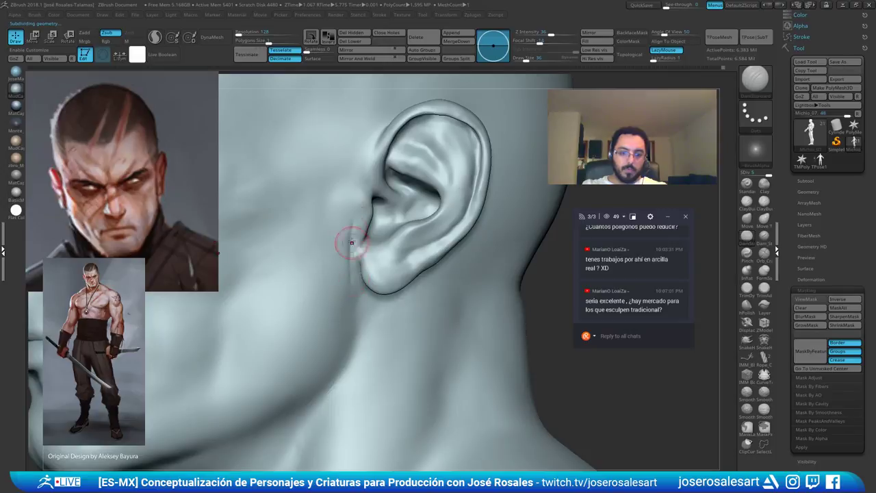
{"action": "left_click_drag", "start_coordinate": [352, 242], "coordinate": [351, 236], "text": "shift"}
{"action": "right_click_drag", "start_coordinate": [350, 312], "coordinate": [370, 293]}
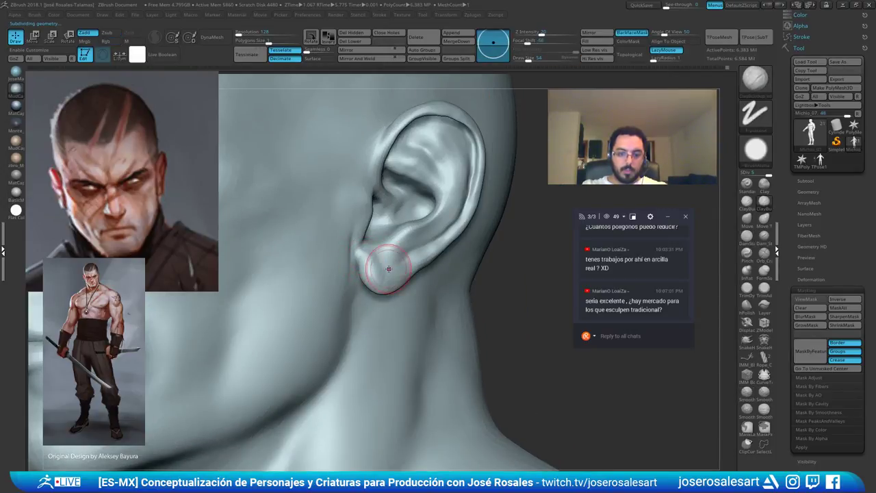
{"action": "left_click_drag", "start_coordinate": [389, 269], "coordinate": [386, 283], "text": "shift"}
Smooth the ear canal opening and the inner hollow behind the tragus at brush size 36
{"action": "mouse_move", "coordinate": [386, 282]}
{"action": "right_mouse_down"}
{"action": "mouse_move", "coordinate": [364, 275]}
{"action": "mouse_move", "coordinate": [343, 243]}
{"action": "mouse_move", "coordinate": [331, 247]}
{"action": "right_mouse_up"}
{"action": "right_click_drag", "start_coordinate": [389, 218], "coordinate": [373, 227]}
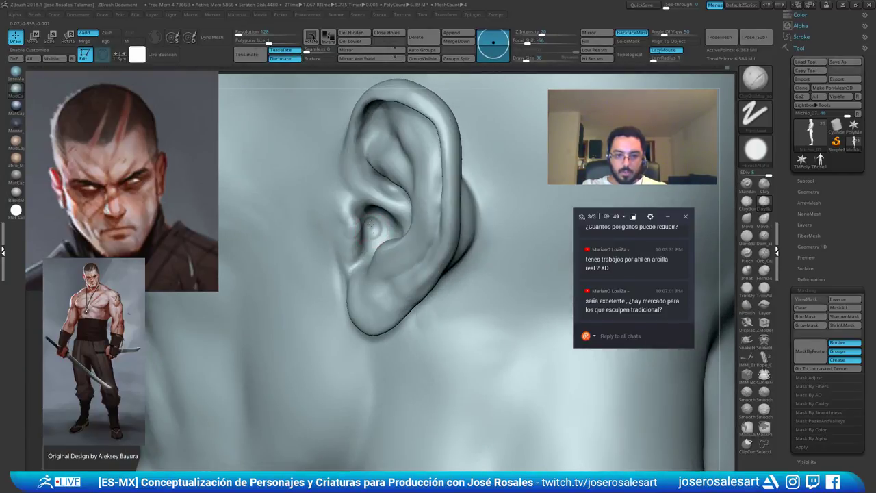
{"action": "key", "text": "shift"}
{"action": "left_click_drag", "start_coordinate": [364, 240], "coordinate": [371, 228], "text": "shift"}
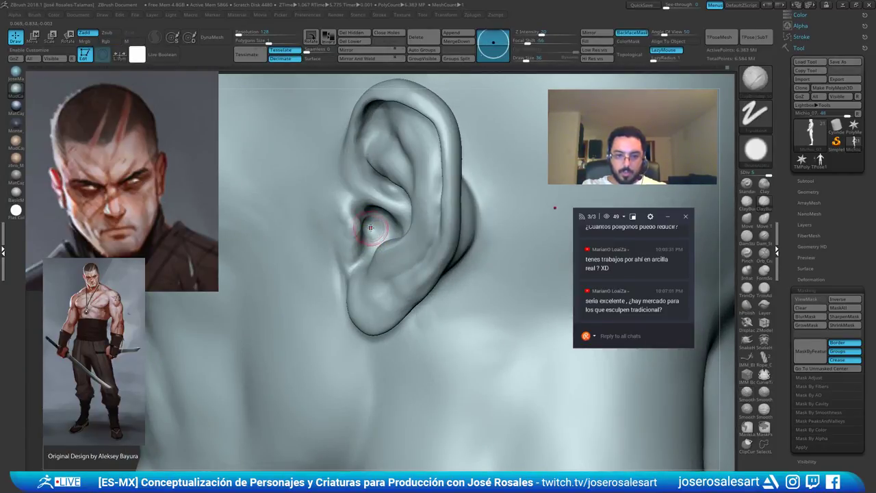
{"action": "right_click_drag", "start_coordinate": [368, 220], "coordinate": [370, 216]}
{"action": "left_click_drag", "start_coordinate": [370, 215], "coordinate": [375, 208], "text": "shift"}
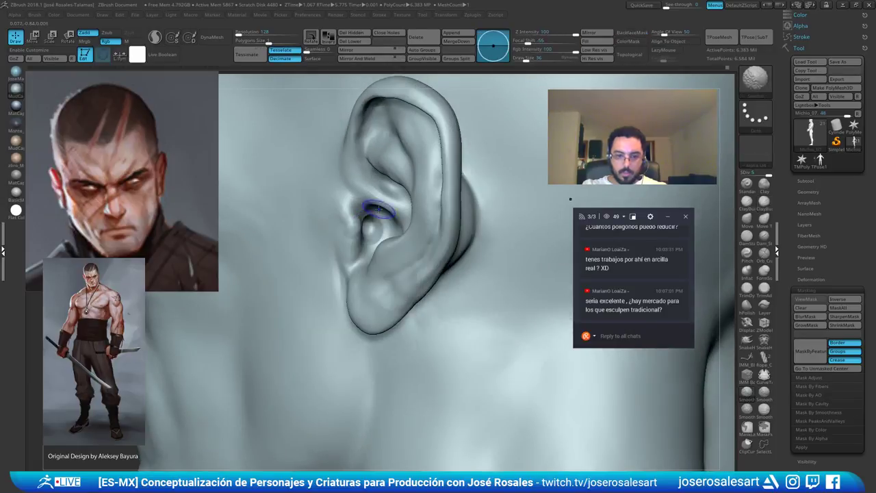
{"action": "key", "text": "shift"}
{"action": "mouse_move", "coordinate": [364, 241]}
{"action": "right_mouse_down"}
{"action": "mouse_move", "coordinate": [422, 201]}
{"action": "mouse_move", "coordinate": [411, 203]}
{"action": "right_mouse_up"}
{"action": "mouse_move", "coordinate": [478, 202]}
{"action": "right_mouse_down", "text": "ctrl"}
{"action": "mouse_move", "coordinate": [446, 229]}
{"action": "mouse_move", "coordinate": [425, 222]}
{"action": "mouse_move", "coordinate": [426, 199]}
{"action": "mouse_move", "coordinate": [376, 226]}
{"action": "mouse_move", "coordinate": [493, 217]}
{"action": "right_mouse_up", "text": "ctrl"}
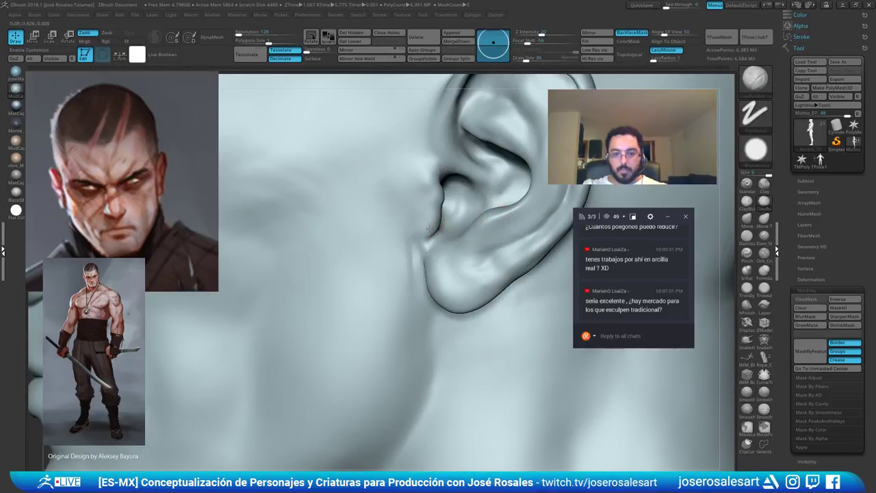
Even out the cranium's surface from the side, back and top, smoothing the crown at draw size 109
{"action": "mouse_move", "coordinate": [436, 226]}
{"action": "right_mouse_down"}
{"action": "mouse_move", "coordinate": [378, 228]}
{"action": "mouse_move", "coordinate": [493, 224]}
{"action": "mouse_move", "coordinate": [395, 229]}
{"action": "mouse_move", "coordinate": [393, 219]}
{"action": "mouse_move", "coordinate": [436, 230]}
{"action": "mouse_move", "coordinate": [504, 223]}
{"action": "right_mouse_up"}
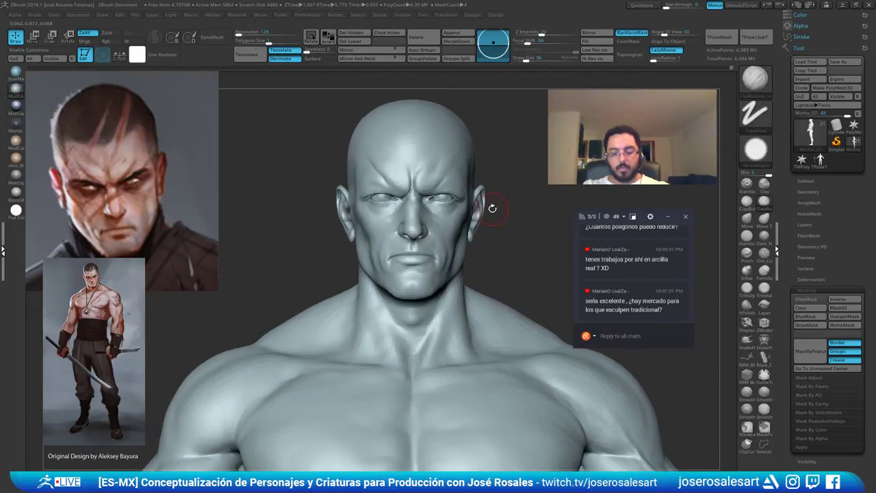
{"action": "right_click_drag", "start_coordinate": [431, 211], "coordinate": [449, 215]}
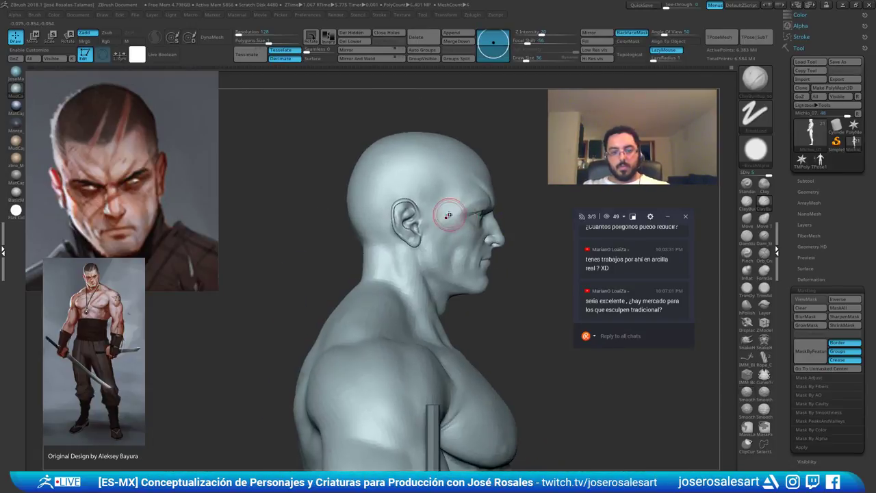
{"action": "right_click_drag", "start_coordinate": [363, 180], "coordinate": [393, 178]}
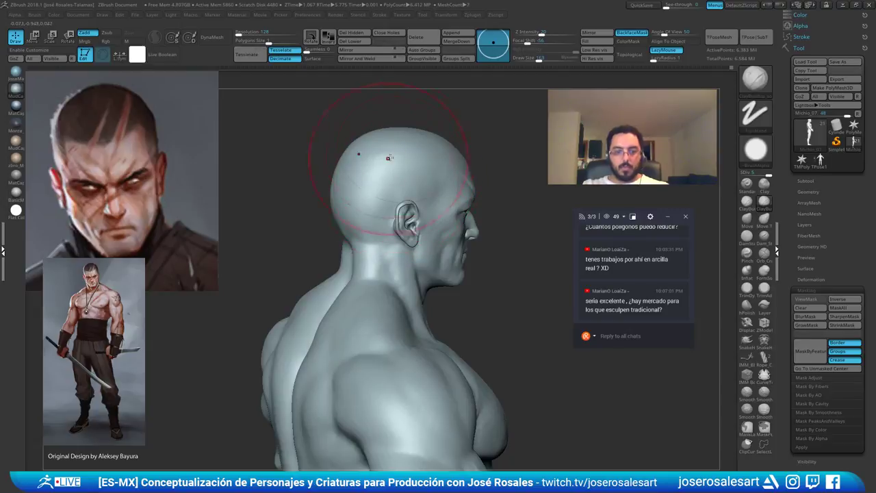
{"action": "right_click_drag", "start_coordinate": [452, 161], "coordinate": [373, 229], "text": "shift"}
{"action": "mouse_move", "coordinate": [356, 195]}
{"action": "right_mouse_down"}
{"action": "mouse_move", "coordinate": [384, 188]}
{"action": "mouse_move", "coordinate": [373, 194]}
{"action": "right_mouse_up"}
{"action": "right_click_drag", "start_coordinate": [387, 156], "coordinate": [386, 199]}
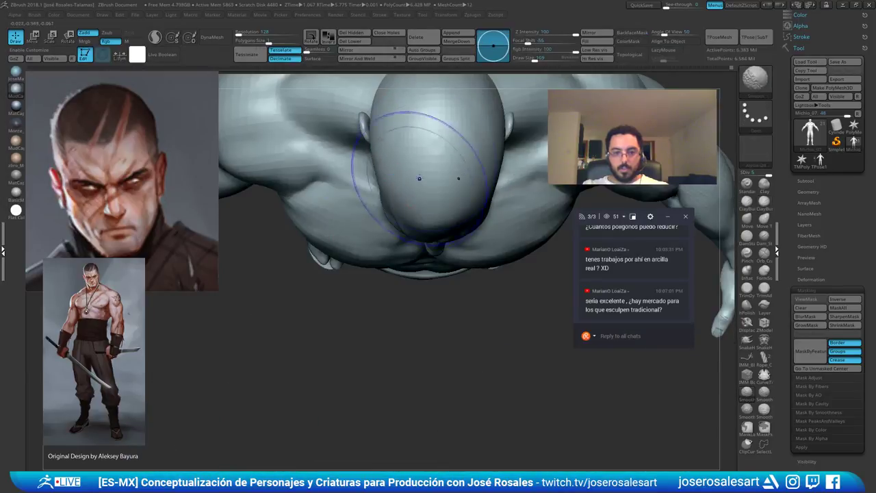
{"action": "right_click_drag", "start_coordinate": [445, 152], "coordinate": [394, 226], "text": "alt"}
{"action": "left_click_drag", "start_coordinate": [405, 202], "coordinate": [413, 215], "text": "shift"}
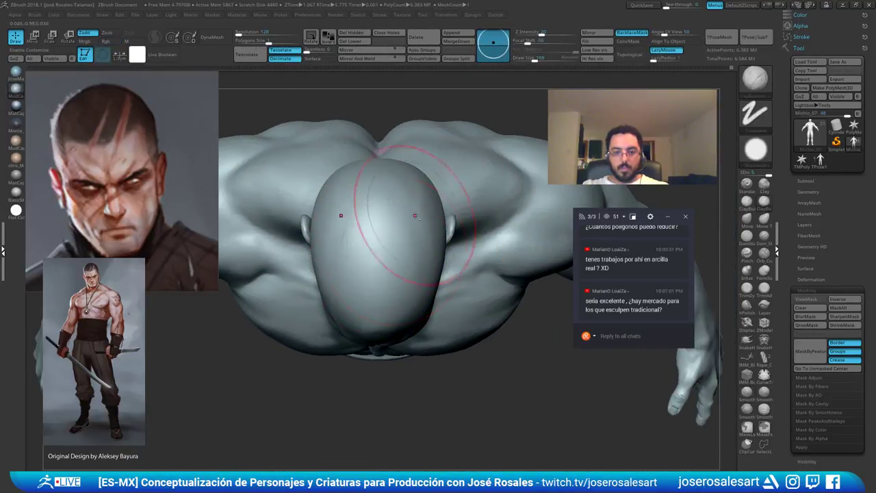
Refine the temple between the ear and the eye with ClayBuildup at draw size 69, smoothing the strokes
{"action": "mouse_move", "coordinate": [370, 241]}
{"action": "right_mouse_down"}
{"action": "mouse_move", "coordinate": [354, 211]}
{"action": "mouse_move", "coordinate": [357, 195]}
{"action": "mouse_move", "coordinate": [385, 278]}
{"action": "mouse_move", "coordinate": [419, 291]}
{"action": "mouse_move", "coordinate": [430, 283]}
{"action": "mouse_move", "coordinate": [445, 318]}
{"action": "mouse_move", "coordinate": [467, 266]}
{"action": "right_mouse_up"}
{"action": "mouse_move", "coordinate": [271, 295]}
{"action": "right_mouse_down"}
{"action": "mouse_move", "coordinate": [299, 300]}
{"action": "mouse_move", "coordinate": [289, 286]}
{"action": "right_mouse_up"}
{"action": "mouse_move", "coordinate": [290, 285]}
{"action": "left_mouse_down"}
{"action": "mouse_move", "coordinate": [260, 284]}
{"action": "mouse_move", "coordinate": [253, 273]}
{"action": "left_mouse_up"}
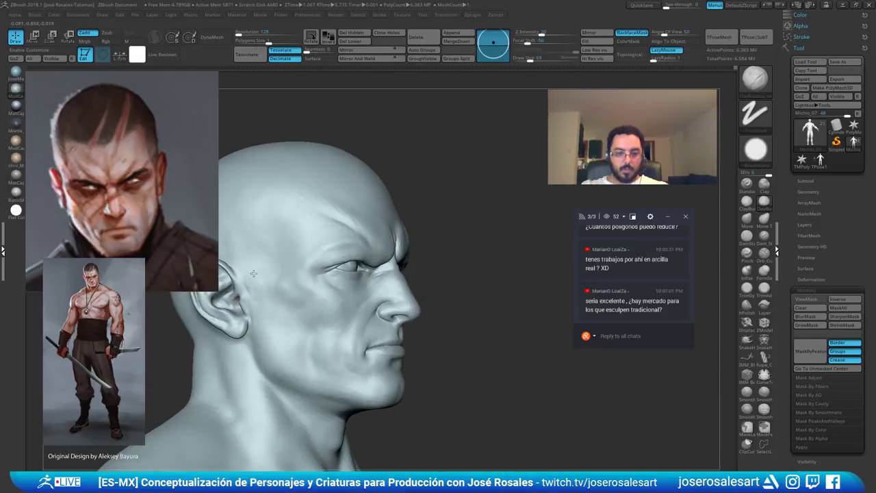
{"action": "right_click_drag", "start_coordinate": [305, 305], "coordinate": [315, 301]}
{"action": "mouse_move", "coordinate": [261, 282]}
{"action": "left_mouse_down", "text": "shift"}
{"action": "mouse_move", "coordinate": [277, 283]}
{"action": "mouse_move", "coordinate": [269, 275]}
{"action": "left_mouse_up", "text": "shift"}
{"action": "mouse_move", "coordinate": [295, 304]}
{"action": "right_mouse_down"}
{"action": "mouse_move", "coordinate": [287, 315]}
{"action": "mouse_move", "coordinate": [325, 285]}
{"action": "right_mouse_up"}
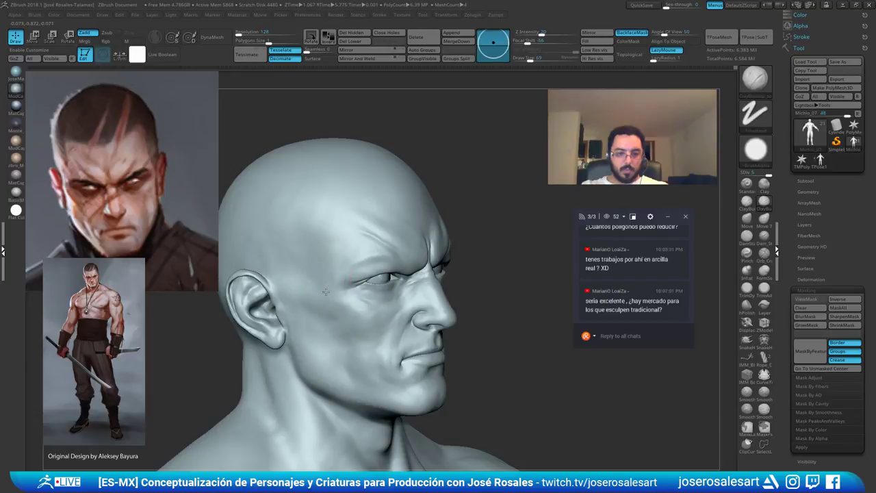
{"action": "mouse_move", "coordinate": [325, 234]}
{"action": "left_mouse_down"}
{"action": "mouse_move", "coordinate": [319, 240]}
{"action": "mouse_move", "coordinate": [335, 238]}
{"action": "left_mouse_up"}
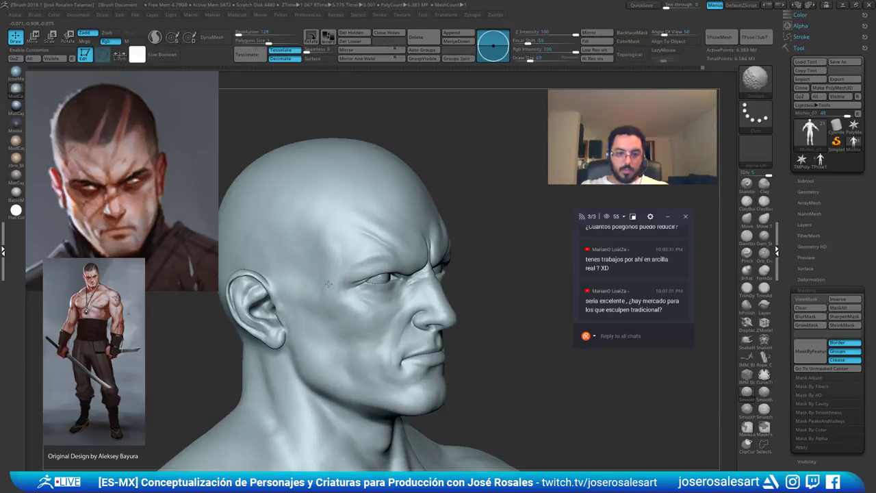
Smooth the temple beside the brow at draw size 69, check the head from the front and open the subtool list
{"action": "right_click_drag", "start_coordinate": [319, 297], "coordinate": [270, 293]}
{"action": "right_click_drag", "start_coordinate": [462, 221], "coordinate": [387, 248]}
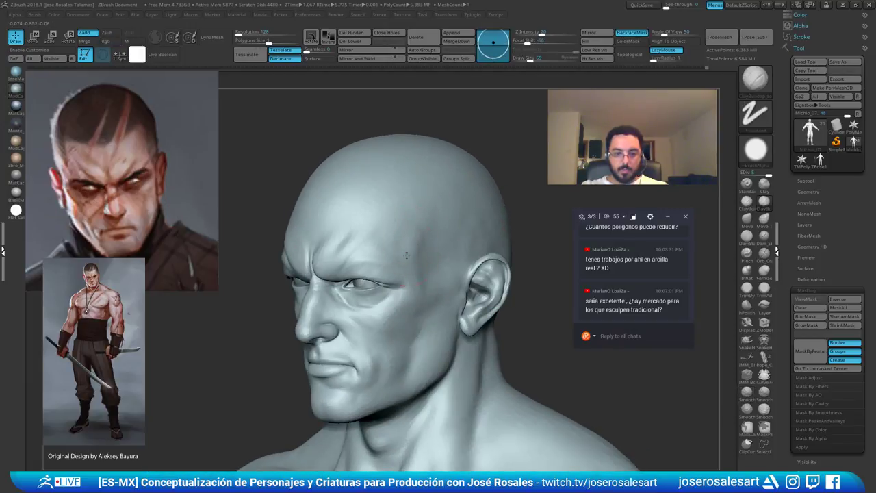
{"action": "left_click_drag", "start_coordinate": [414, 252], "coordinate": [413, 239], "text": "shift"}
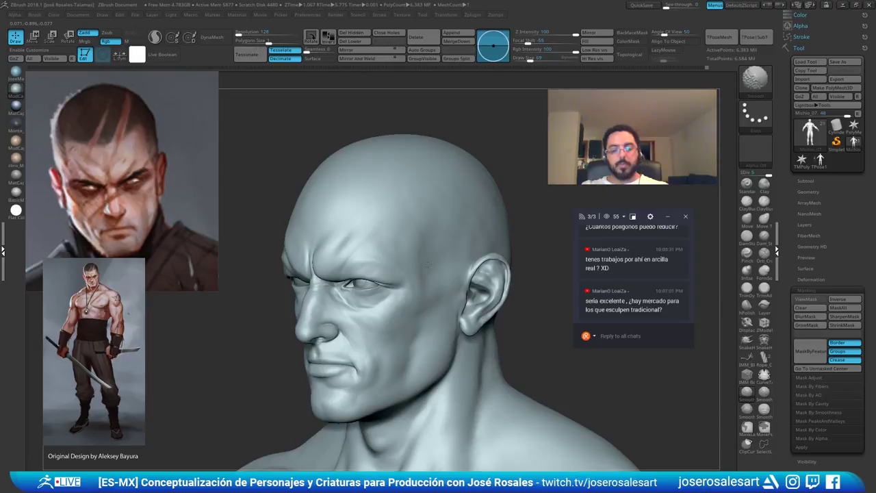
{"action": "right_click_drag", "start_coordinate": [455, 245], "coordinate": [449, 206]}
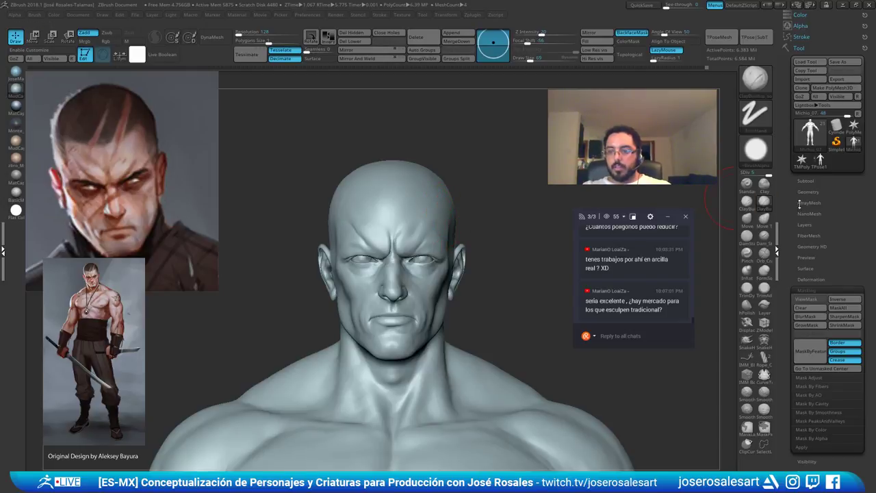
{"action": "left_click", "coordinate": [809, 180]}
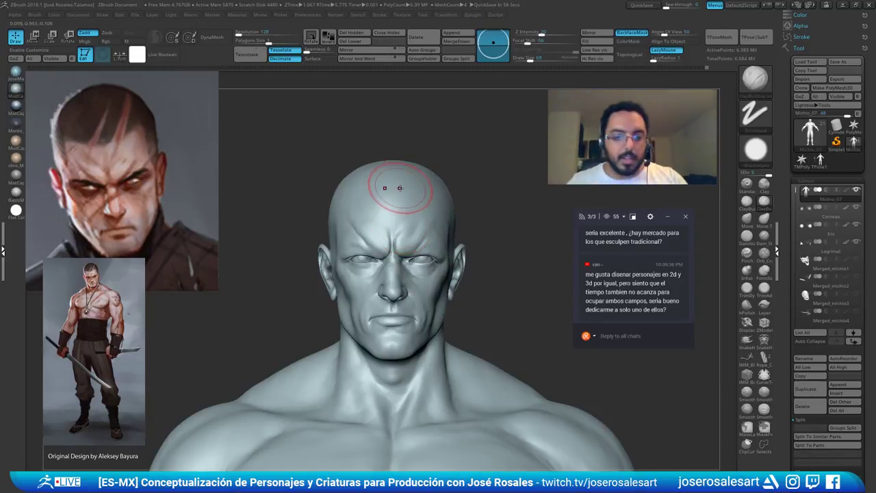
Reshape the side of the face around the ear with the Move brush on the lowest subdivision level, then restore a higher level
{"action": "key", "text": "b"}
{"action": "key", "text": "m"}
{"action": "key", "text": "v"}
{"action": "key", "text": "]"}
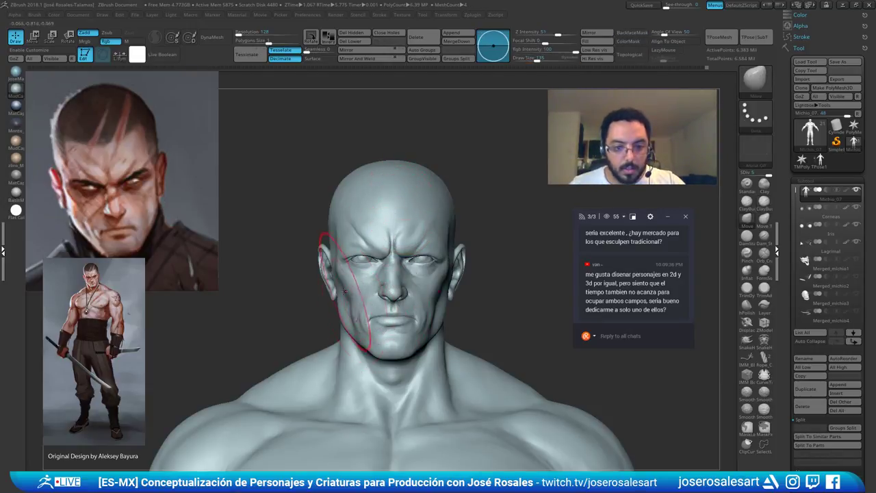
{"action": "left_click_drag", "start_coordinate": [326, 267], "coordinate": [327, 265]}
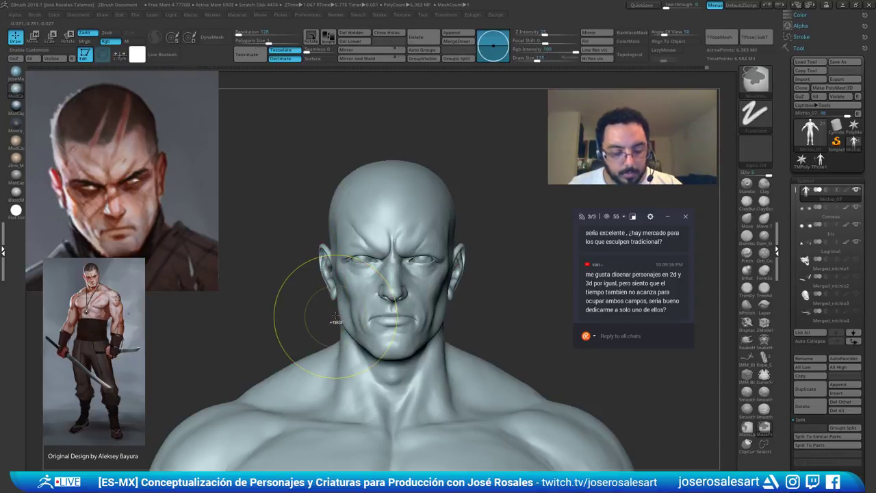
{"action": "key", "text": "ctrl+z"}
{"action": "key", "text": "shift+d"}
{"action": "key", "text": "shift+d"}
{"action": "key", "text": "shift+d"}
{"action": "key", "text": "shift+d"}
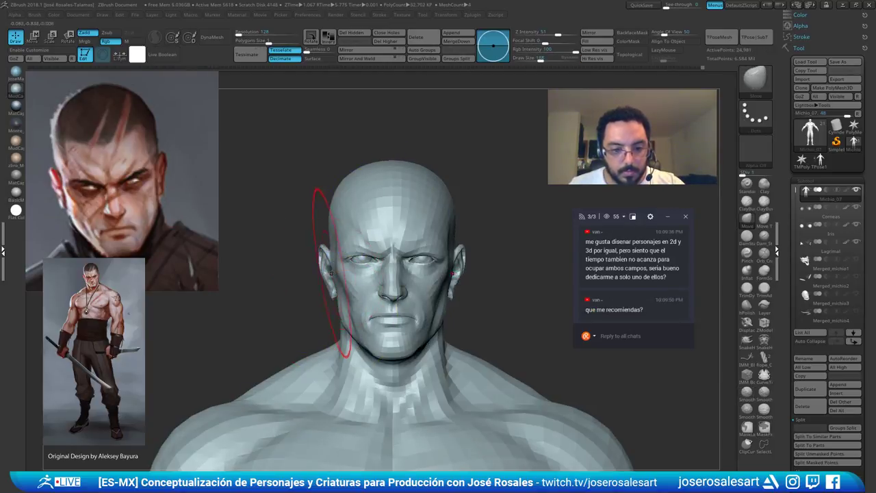
{"action": "left_click_drag", "start_coordinate": [325, 268], "coordinate": [328, 268]}
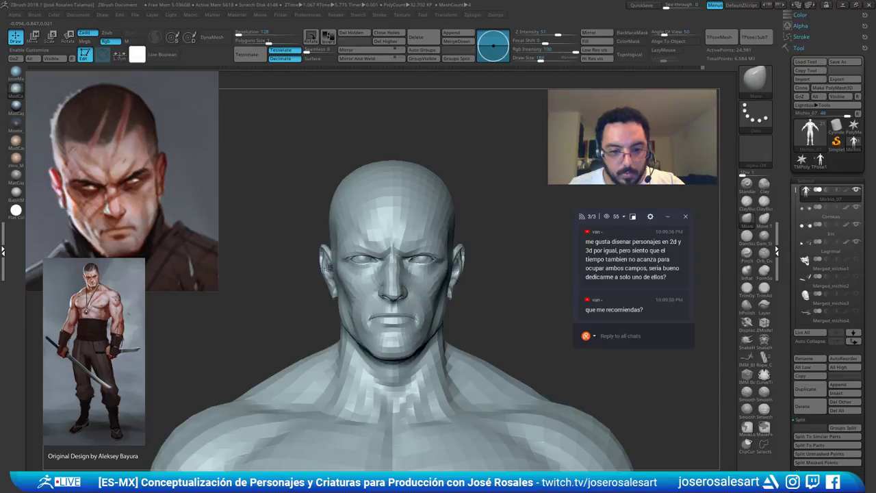
{"action": "key", "text": "d"}
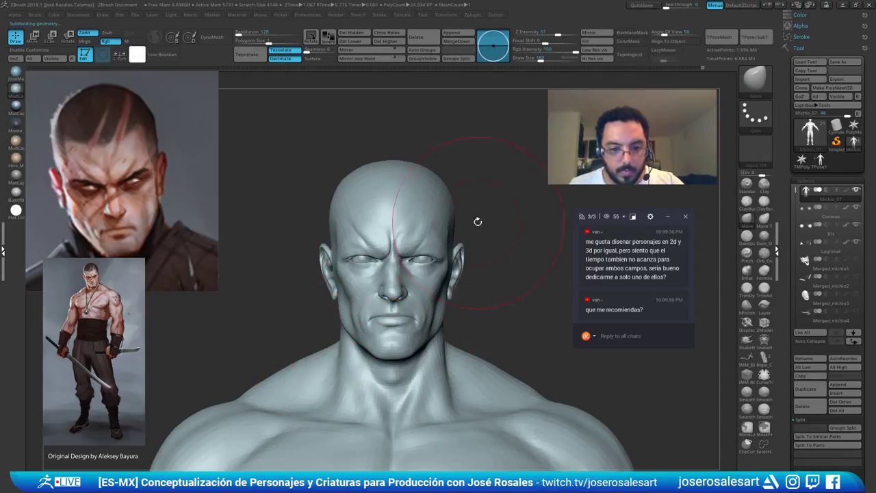
Examine the head from profile and three-quarter views while resizing the Move brush to 119, and check the stream chat
{"action": "key", "text": "s"}
{"action": "left_click", "coordinate": [472, 242]}
{"action": "mouse_move", "coordinate": [427, 246]}
{"action": "right_mouse_down", "text": "alt"}
{"action": "mouse_move", "coordinate": [439, 266]}
{"action": "mouse_move", "coordinate": [463, 225]}
{"action": "mouse_move", "coordinate": [506, 234]}
{"action": "mouse_move", "coordinate": [475, 248]}
{"action": "right_mouse_up", "text": "alt"}
{"action": "key", "text": "s"}
{"action": "left_click", "coordinate": [465, 237]}
{"action": "key", "text": "s"}
{"action": "left_click", "coordinate": [508, 235]}
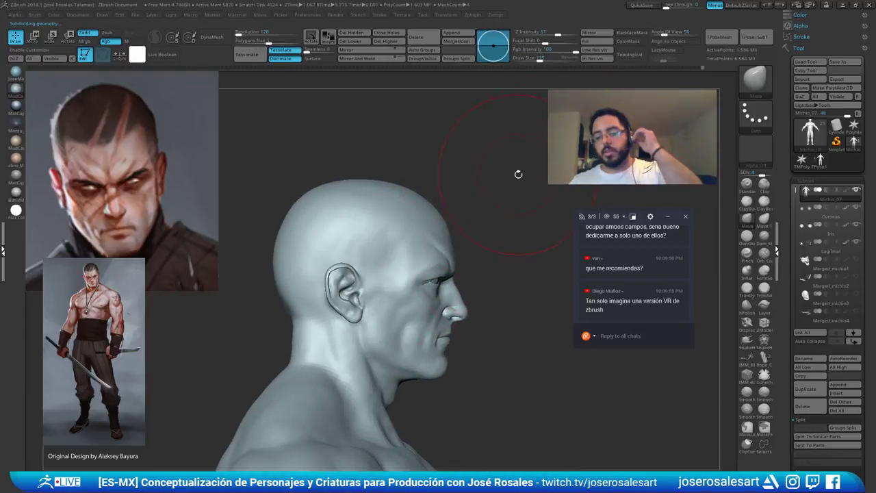
{"action": "right_click_drag", "start_coordinate": [444, 306], "coordinate": [410, 273], "text": "alt"}
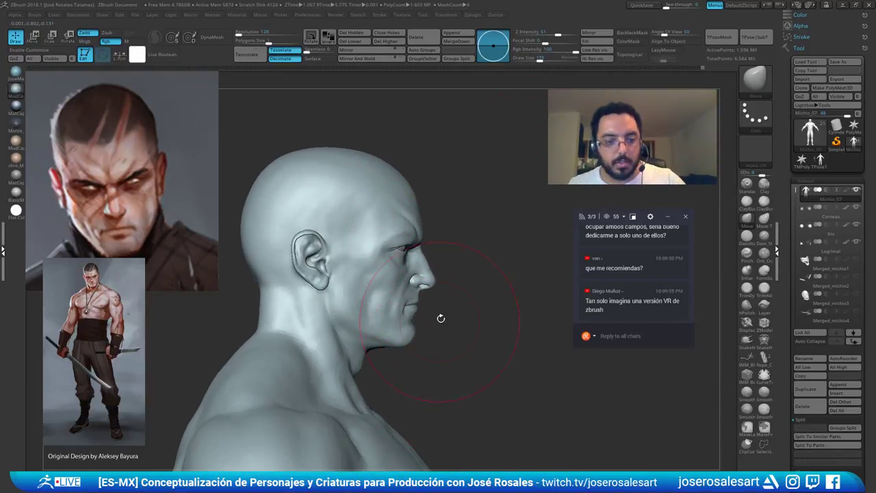
{"action": "key", "text": "s"}
{"action": "left_click", "coordinate": [435, 321]}
{"action": "right_click_drag", "start_coordinate": [435, 323], "coordinate": [415, 333], "text": "ctrl"}
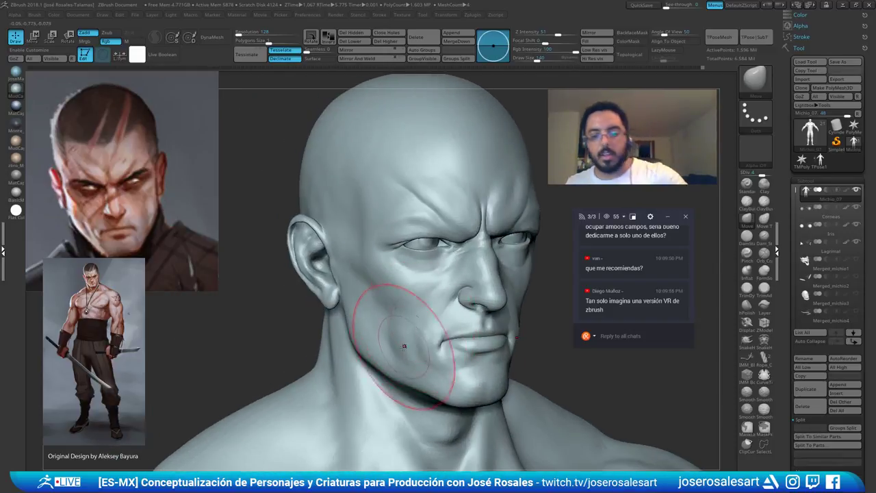
{"action": "key", "text": "s"}
{"action": "left_click", "coordinate": [452, 261]}
{"action": "right_click_drag", "start_coordinate": [481, 248], "coordinate": [440, 253], "text": "alt"}
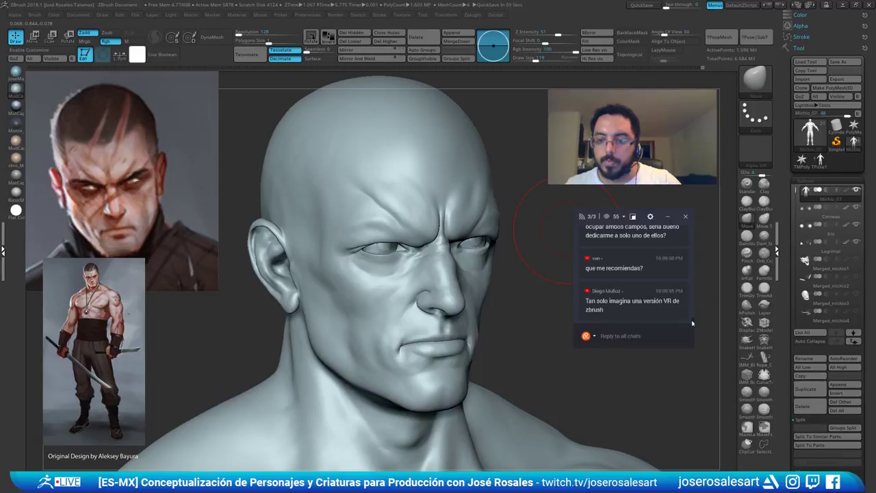
{"action": "scroll", "coordinate": [693, 323], "scroll_direction": "up", "scroll_amount": 2}
{"action": "scroll", "coordinate": [694, 322], "scroll_direction": "down", "scroll_amount": 1}
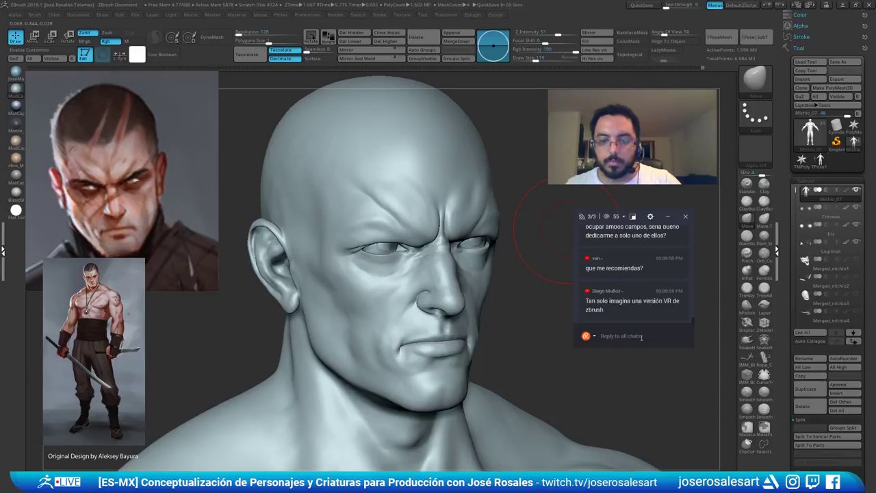
Build up the lower eyelid near the inner eye corner with ClayBuildup at draw size 30 and smooth it
{"action": "mouse_move", "coordinate": [485, 279]}
{"action": "right_mouse_down", "text": "shift"}
{"action": "mouse_move", "coordinate": [376, 262]}
{"action": "mouse_move", "coordinate": [409, 245]}
{"action": "mouse_move", "coordinate": [398, 282]}
{"action": "mouse_move", "coordinate": [391, 275]}
{"action": "mouse_move", "coordinate": [402, 263]}
{"action": "mouse_move", "coordinate": [423, 275]}
{"action": "mouse_move", "coordinate": [438, 265]}
{"action": "mouse_move", "coordinate": [438, 275]}
{"action": "right_mouse_up", "text": "shift"}
{"action": "key", "text": "bracketleft"}
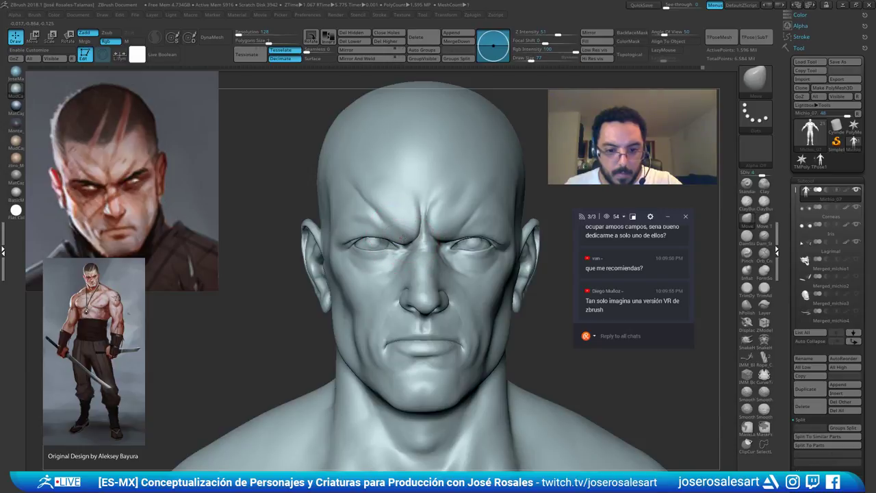
{"action": "mouse_move", "coordinate": [403, 238]}
{"action": "right_mouse_down"}
{"action": "mouse_move", "coordinate": [391, 237]}
{"action": "mouse_move", "coordinate": [406, 188]}
{"action": "mouse_move", "coordinate": [458, 226]}
{"action": "mouse_move", "coordinate": [474, 260]}
{"action": "mouse_move", "coordinate": [461, 241]}
{"action": "mouse_move", "coordinate": [463, 261]}
{"action": "mouse_move", "coordinate": [445, 286]}
{"action": "right_mouse_up"}
{"action": "key", "text": "b"}
{"action": "key", "text": "c"}
{"action": "key", "text": "b"}
{"action": "key", "text": "s"}
{"action": "left_click_drag", "start_coordinate": [446, 271], "coordinate": [451, 250]}
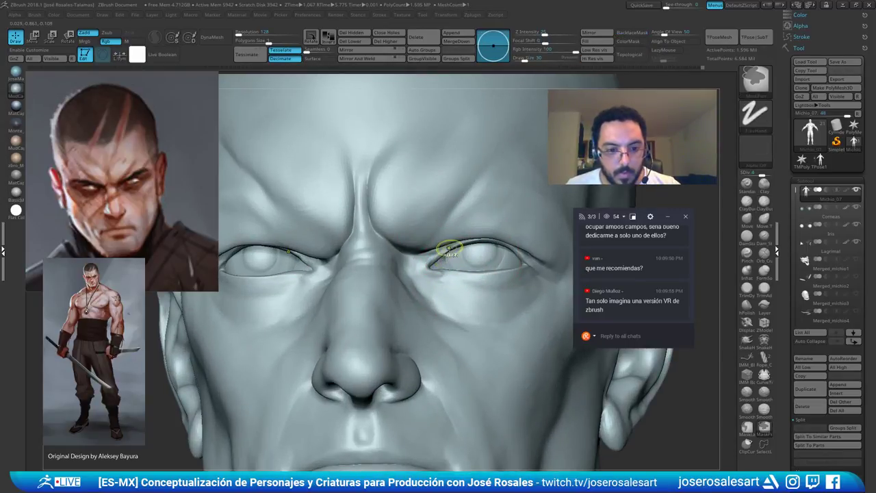
{"action": "mouse_move", "coordinate": [432, 267]}
{"action": "right_mouse_down"}
{"action": "mouse_move", "coordinate": [422, 269]}
{"action": "mouse_move", "coordinate": [423, 284]}
{"action": "mouse_move", "coordinate": [422, 272]}
{"action": "right_mouse_up"}
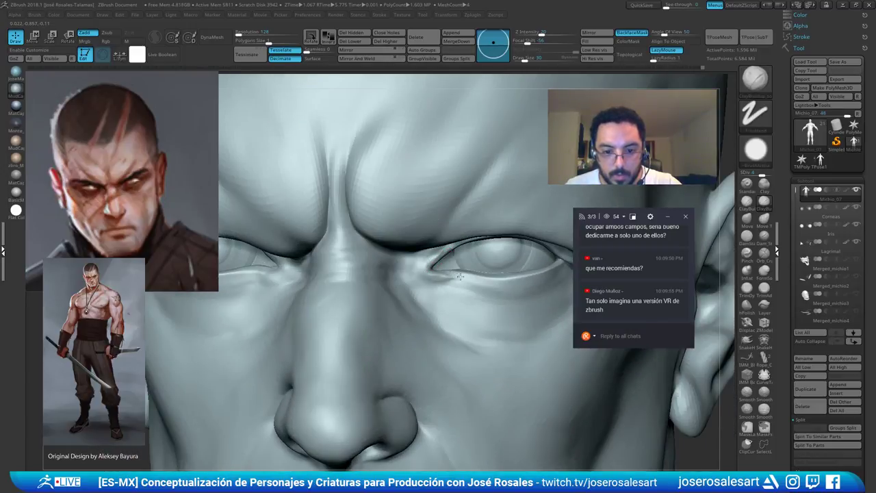
{"action": "mouse_move", "coordinate": [460, 287]}
{"action": "left_mouse_down", "text": "shift"}
{"action": "mouse_move", "coordinate": [453, 281]}
{"action": "mouse_move", "coordinate": [433, 292]}
{"action": "left_mouse_up", "text": "shift"}
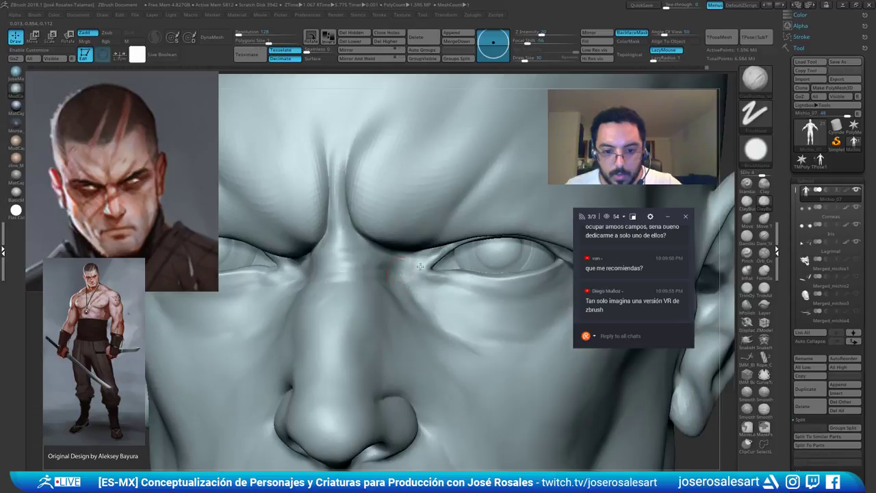
Refine the tear-duct area between the eye and the nose from three-quarter angles at draw size 30
{"action": "right_click_drag", "start_coordinate": [420, 267], "coordinate": [432, 267]}
{"action": "right_click_drag", "start_coordinate": [318, 256], "coordinate": [309, 260], "text": "ctrl"}
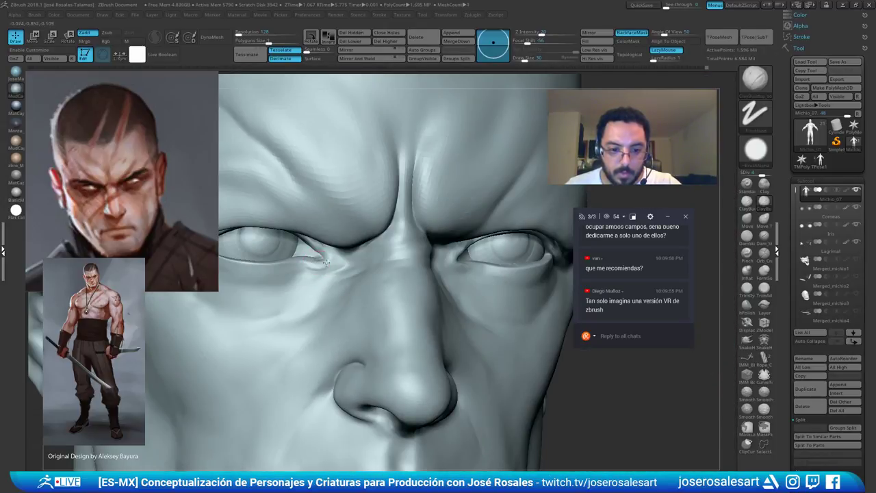
{"action": "right_click_drag", "start_coordinate": [319, 256], "coordinate": [326, 253]}
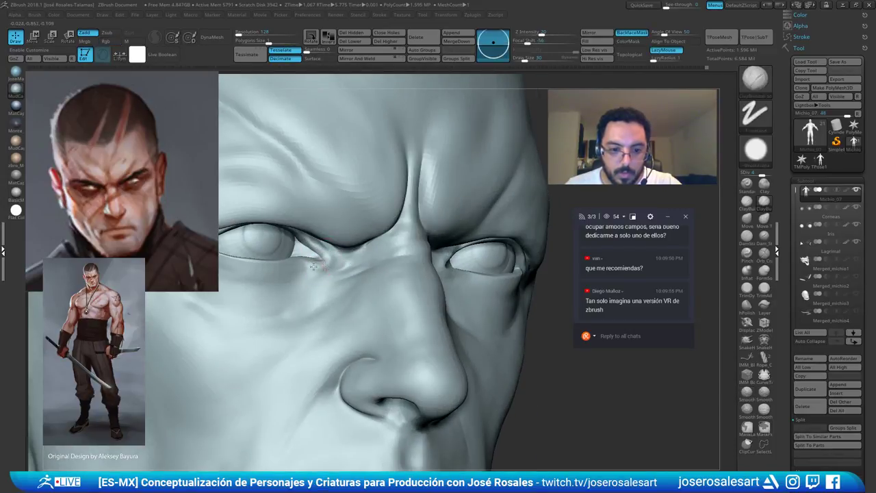
{"action": "mouse_move", "coordinate": [306, 263]}
{"action": "right_mouse_down"}
{"action": "mouse_move", "coordinate": [294, 263]}
{"action": "mouse_move", "coordinate": [480, 257]}
{"action": "mouse_move", "coordinate": [485, 265]}
{"action": "mouse_move", "coordinate": [472, 198]}
{"action": "mouse_move", "coordinate": [448, 182]}
{"action": "mouse_move", "coordinate": [463, 193]}
{"action": "mouse_move", "coordinate": [507, 80]}
{"action": "right_mouse_up"}
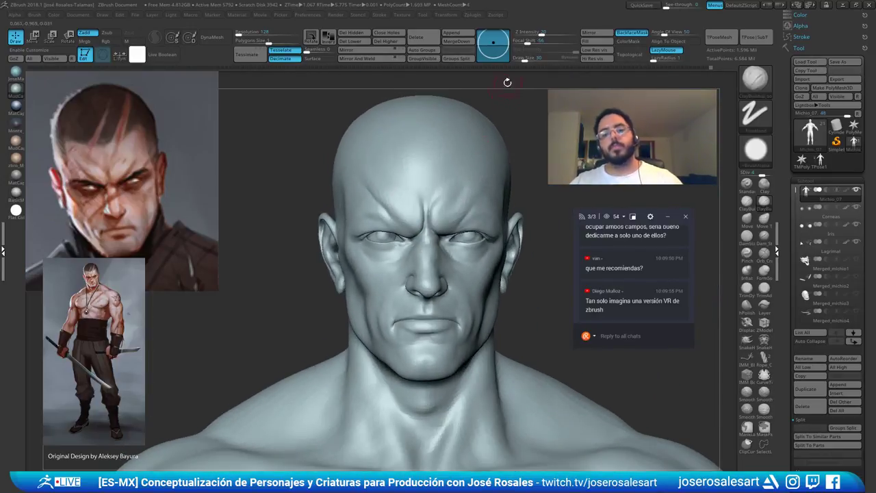
Adjust the nose bridge's profile from the side with the Move brush
{"action": "right_click_drag", "start_coordinate": [451, 194], "coordinate": [413, 170], "text": "alt"}
{"action": "mouse_move", "coordinate": [480, 180]}
{"action": "right_mouse_down", "text": "alt"}
{"action": "mouse_move", "coordinate": [437, 163]}
{"action": "mouse_move", "coordinate": [318, 166]}
{"action": "mouse_move", "coordinate": [373, 169]}
{"action": "mouse_move", "coordinate": [329, 165]}
{"action": "right_mouse_up", "text": "alt"}
{"action": "right_click_drag", "start_coordinate": [329, 164], "coordinate": [274, 184], "text": "ctrl"}
{"action": "key", "text": "b"}
{"action": "key", "text": "m"}
{"action": "key", "text": "v"}
{"action": "right_click_drag", "start_coordinate": [307, 240], "coordinate": [376, 234], "text": "ctrl"}
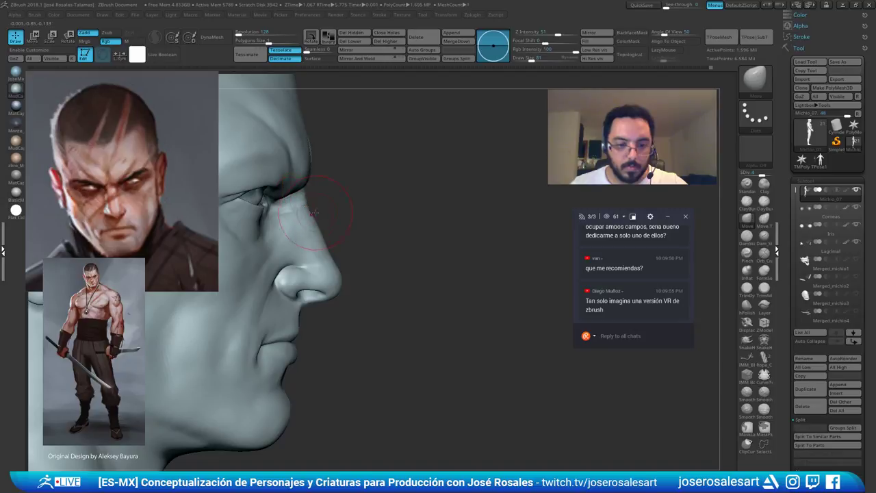
Define the crease at the top of the nose with DamStandard at draw size 26 and check it from the front
{"action": "key", "text": "b"}
{"action": "key", "text": "d"}
{"action": "key", "text": "s"}
{"action": "mouse_move", "coordinate": [305, 213]}
{"action": "right_mouse_down", "text": "ctrl"}
{"action": "mouse_move", "coordinate": [325, 148]}
{"action": "mouse_move", "coordinate": [287, 203]}
{"action": "mouse_move", "coordinate": [334, 201]}
{"action": "mouse_move", "coordinate": [290, 183]}
{"action": "mouse_move", "coordinate": [346, 182]}
{"action": "mouse_move", "coordinate": [368, 161]}
{"action": "mouse_move", "coordinate": [348, 178]}
{"action": "mouse_move", "coordinate": [329, 170]}
{"action": "mouse_move", "coordinate": [370, 165]}
{"action": "mouse_move", "coordinate": [388, 140]}
{"action": "right_mouse_up", "text": "ctrl"}
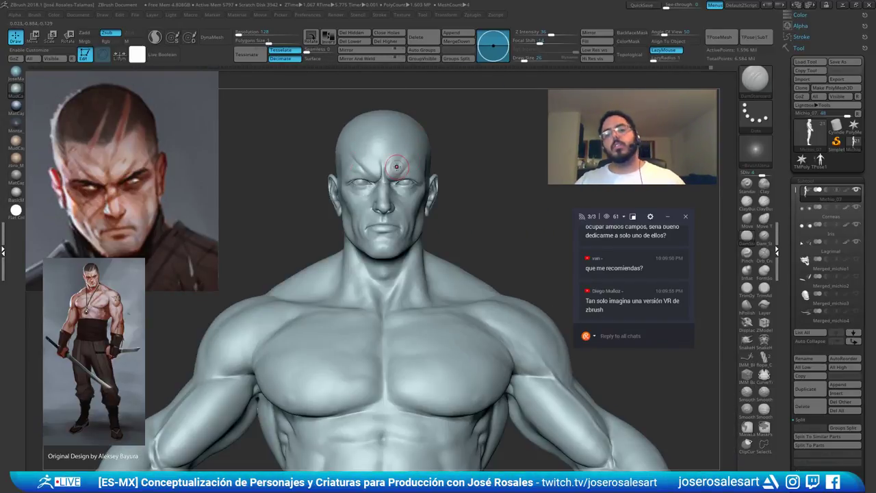
{"action": "mouse_move", "coordinate": [411, 194]}
{"action": "right_mouse_down"}
{"action": "mouse_move", "coordinate": [426, 237]}
{"action": "mouse_move", "coordinate": [389, 237]}
{"action": "right_mouse_up"}
Refine the nose bridge between the eyes with ClayBuildup at draw size 36, reducing the brush to 17 for finer strokes
{"action": "mouse_move", "coordinate": [380, 147]}
{"action": "right_mouse_down", "text": "ctrl"}
{"action": "mouse_move", "coordinate": [363, 179]}
{"action": "mouse_move", "coordinate": [366, 170]}
{"action": "mouse_move", "coordinate": [419, 168]}
{"action": "mouse_move", "coordinate": [404, 161]}
{"action": "mouse_move", "coordinate": [392, 134]}
{"action": "right_mouse_up", "text": "ctrl"}
{"action": "key", "text": "b"}
{"action": "key", "text": "c"}
{"action": "key", "text": "b"}
{"action": "right_click_drag", "start_coordinate": [392, 135], "coordinate": [399, 154], "text": "ctrl"}
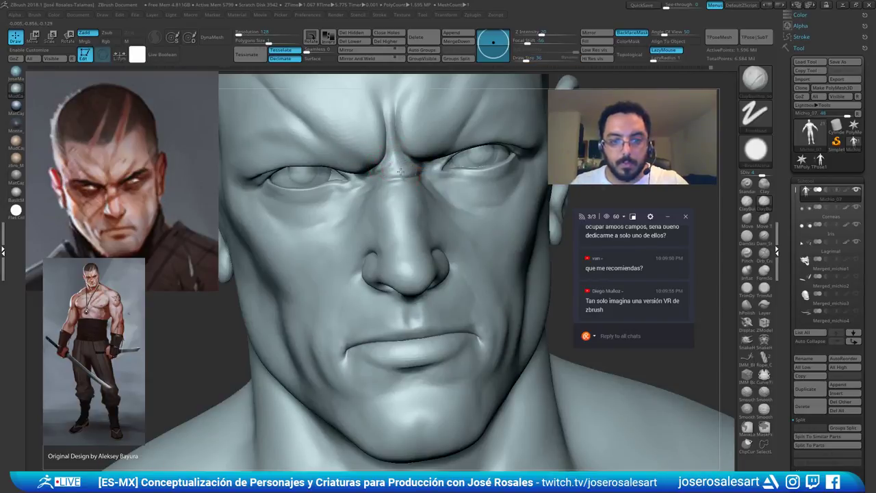
{"action": "mouse_move", "coordinate": [399, 171]}
{"action": "right_mouse_down"}
{"action": "mouse_move", "coordinate": [372, 186]}
{"action": "mouse_move", "coordinate": [445, 198]}
{"action": "right_mouse_up"}
{"action": "key", "text": "s"}
{"action": "left_click_drag", "start_coordinate": [458, 206], "coordinate": [453, 207]}
{"action": "right_click_drag", "start_coordinate": [466, 198], "coordinate": [480, 147], "text": "ctrl"}
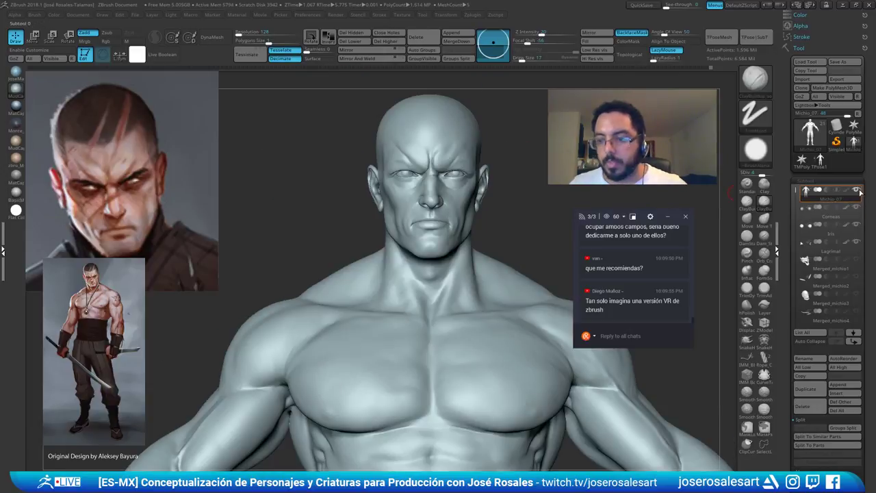
Toggle the visibility of the costume subtools to compare the bare body with the dressed character
{"action": "mouse_move", "coordinate": [851, 200]}
{"action": "mouse_move", "coordinate": [412, 286]}
{"action": "right_mouse_down", "text": "alt"}
{"action": "mouse_move", "coordinate": [429, 279]}
{"action": "mouse_move", "coordinate": [426, 237]}
{"action": "right_mouse_up", "text": "alt"}
{"action": "right_click_drag", "start_coordinate": [519, 235], "coordinate": [463, 214], "text": "alt"}
{"action": "mouse_move", "coordinate": [860, 196]}
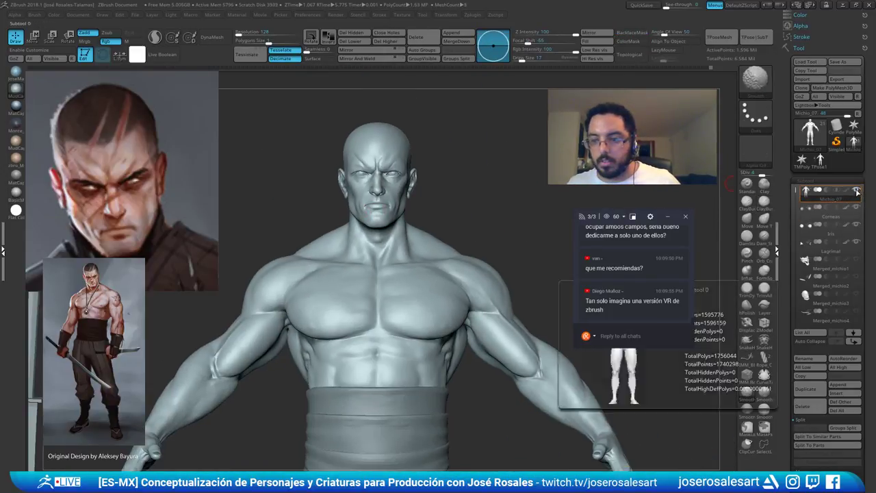
{"action": "left_click", "coordinate": [859, 195], "text": "shift"}
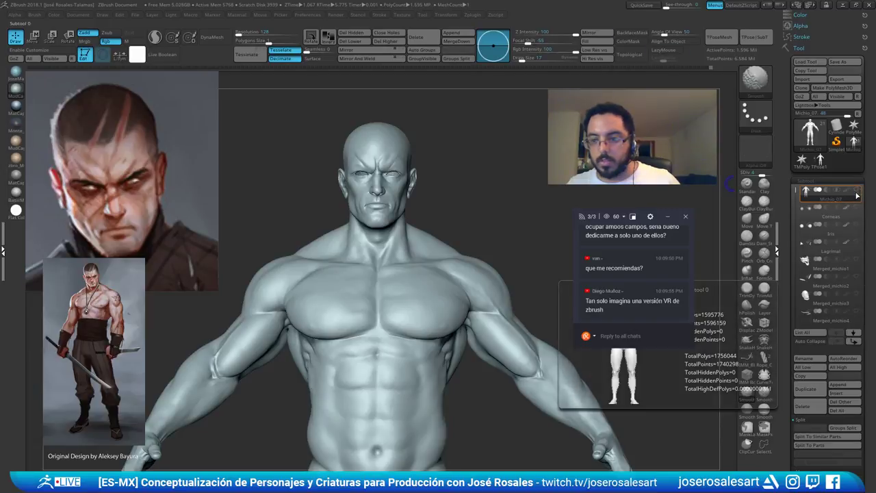
{"action": "left_click", "coordinate": [859, 194], "text": "shift"}
{"action": "right_click_drag", "start_coordinate": [329, 294], "coordinate": [325, 231], "text": "ctrl"}
{"action": "right_click_drag", "start_coordinate": [324, 232], "coordinate": [413, 183], "text": "alt"}
{"action": "right_click_drag", "start_coordinate": [381, 225], "coordinate": [474, 234], "text": "alt"}
{"action": "left_click", "coordinate": [857, 192], "text": "shift"}
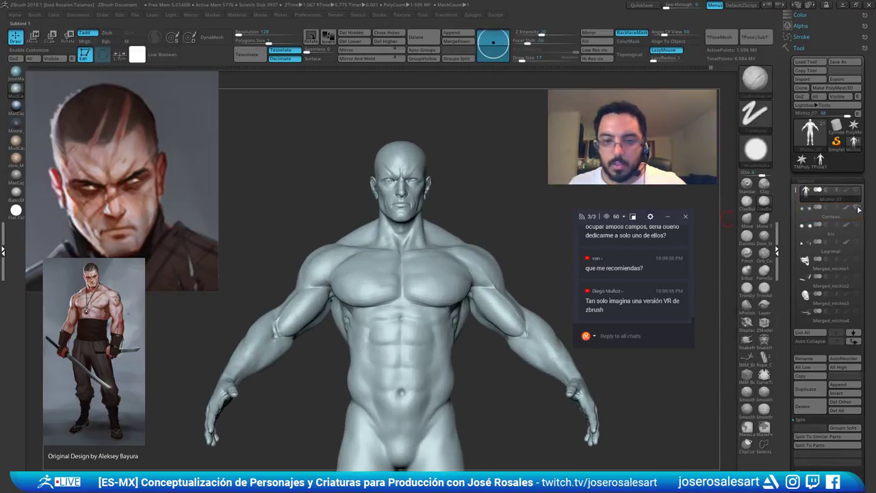
Show the Iris, Lagrimal and Merged_michio1 subtools on the bare body and check the face piece from the front
{"action": "left_click", "coordinate": [857, 226]}
{"action": "left_click", "coordinate": [857, 243]}
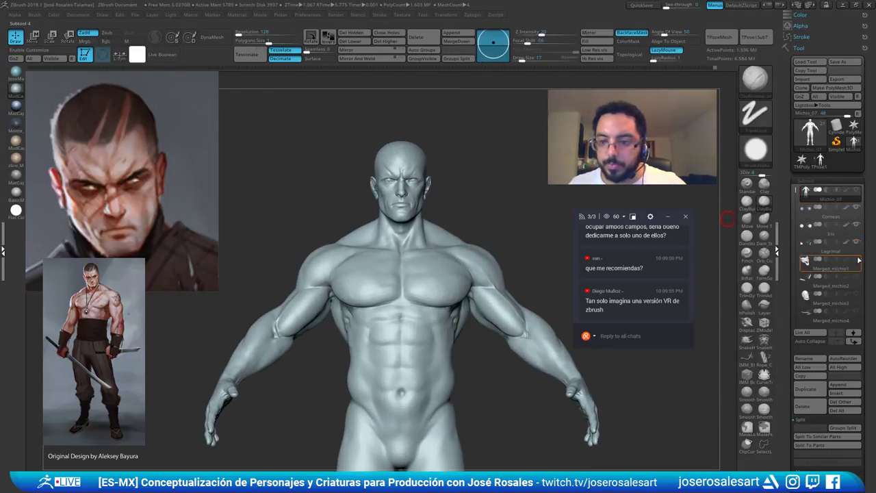
{"action": "left_click", "coordinate": [857, 261]}
{"action": "right_click_drag", "start_coordinate": [477, 215], "coordinate": [438, 233], "text": "ctrl"}
{"action": "right_click_drag", "start_coordinate": [334, 123], "coordinate": [335, 177], "text": "alt"}
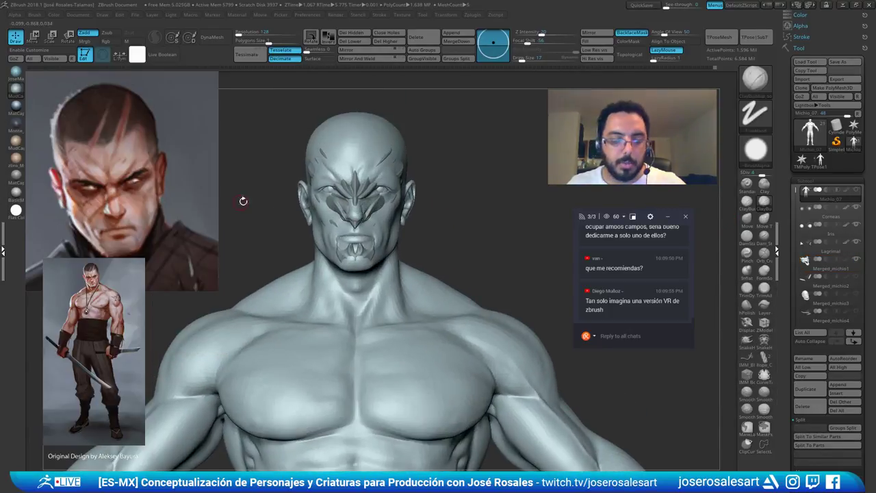
{"action": "right_click_drag", "start_coordinate": [242, 199], "coordinate": [320, 194], "text": "ctrl"}
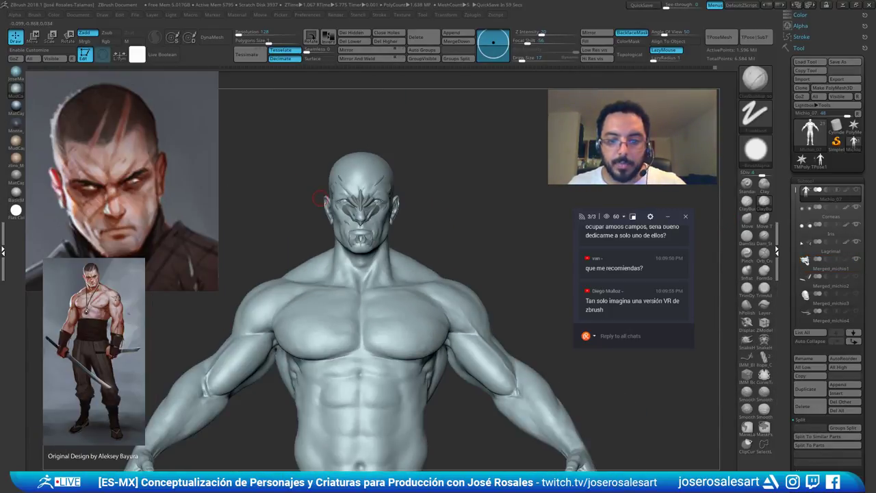
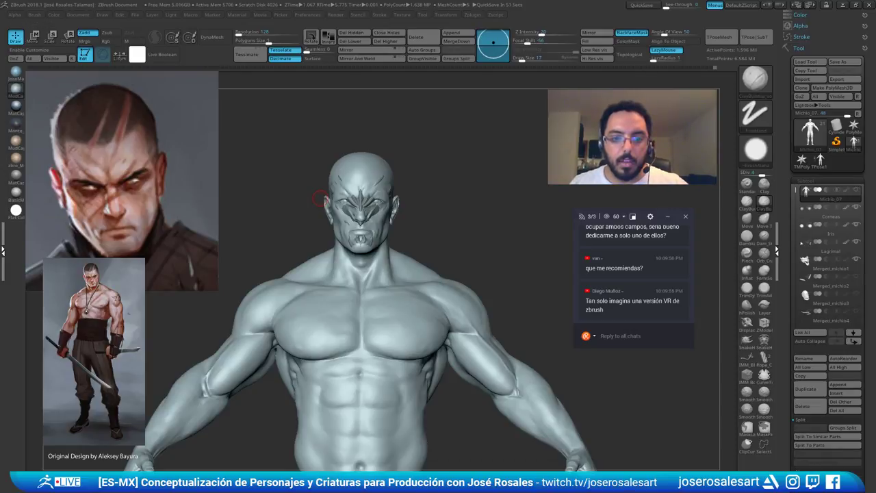
{"action": "left_click_drag", "start_coordinate": [457, 148], "coordinate": [458, 113], "text": "alt"}
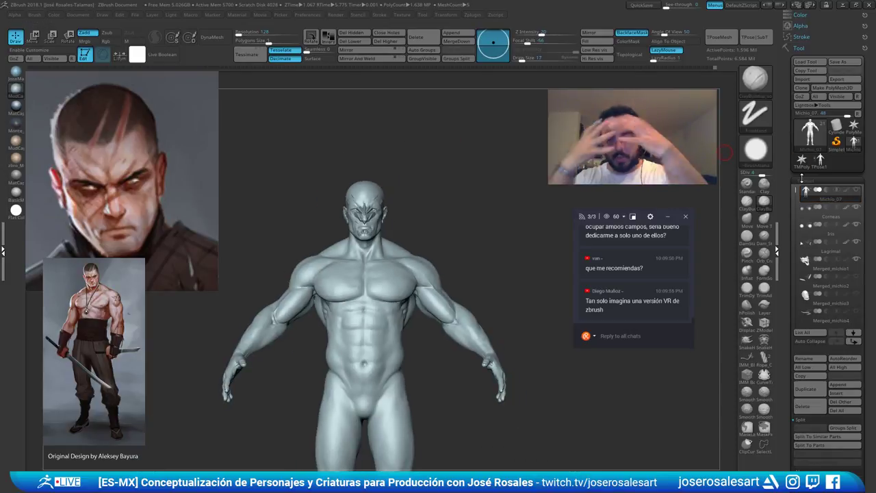
Show all costume subtools and review the complete character from the front
{"action": "left_click", "coordinate": [857, 190]}
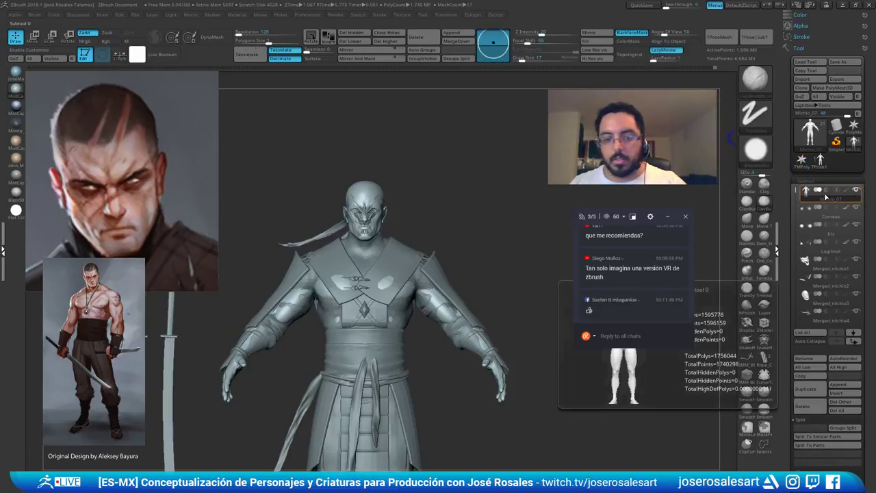
{"action": "key", "text": "f"}
{"action": "left_click_drag", "start_coordinate": [338, 212], "coordinate": [448, 232]}
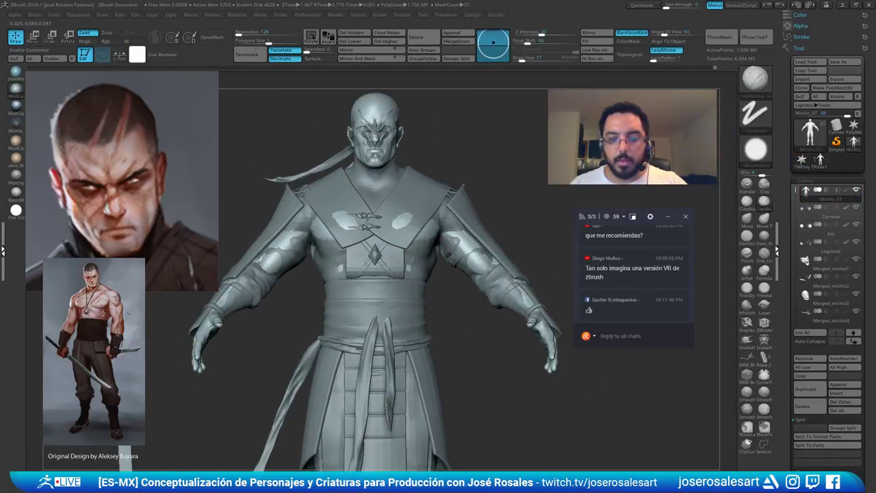
Hide the costume subtools, show Merged_michio1 on the face and make it the active subtool
{"action": "left_click", "coordinate": [859, 193]}
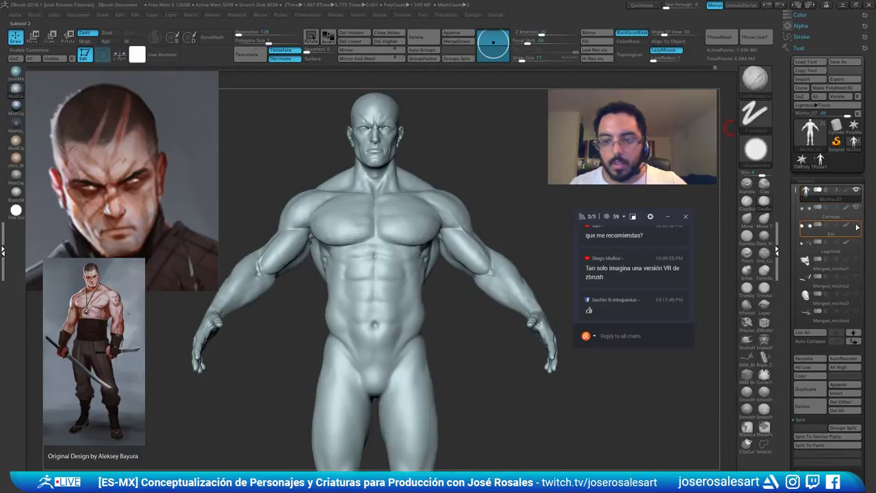
{"action": "left_click", "coordinate": [858, 260]}
{"action": "left_click_drag", "start_coordinate": [453, 130], "coordinate": [421, 231], "text": "alt"}
{"action": "left_click", "coordinate": [400, 221], "text": "alt"}
Move the Merged_michio1 face piece forward from the face in side view with the transform gizmo
{"action": "mouse_move", "coordinate": [301, 230]}
{"action": "left_mouse_down"}
{"action": "mouse_move", "coordinate": [455, 230]}
{"action": "mouse_move", "coordinate": [454, 259]}
{"action": "left_mouse_up"}
{"action": "key", "text": "w"}
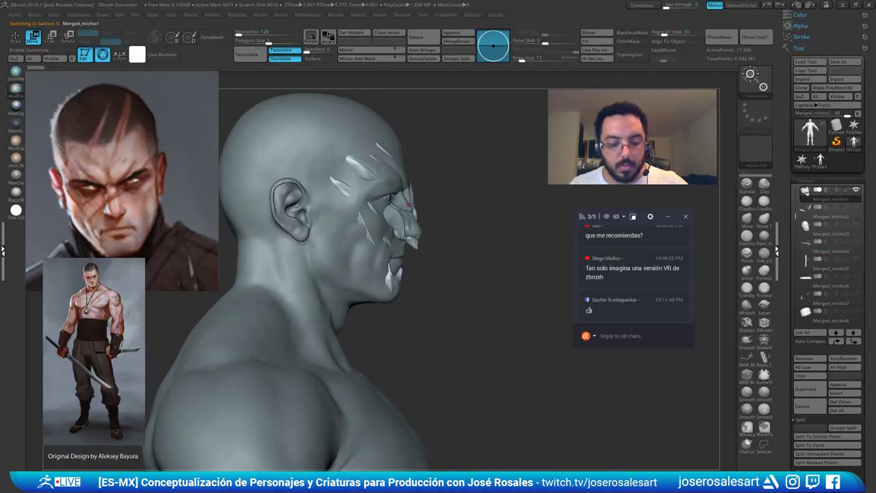
{"action": "left_click", "coordinate": [412, 198], "text": "ctrl"}
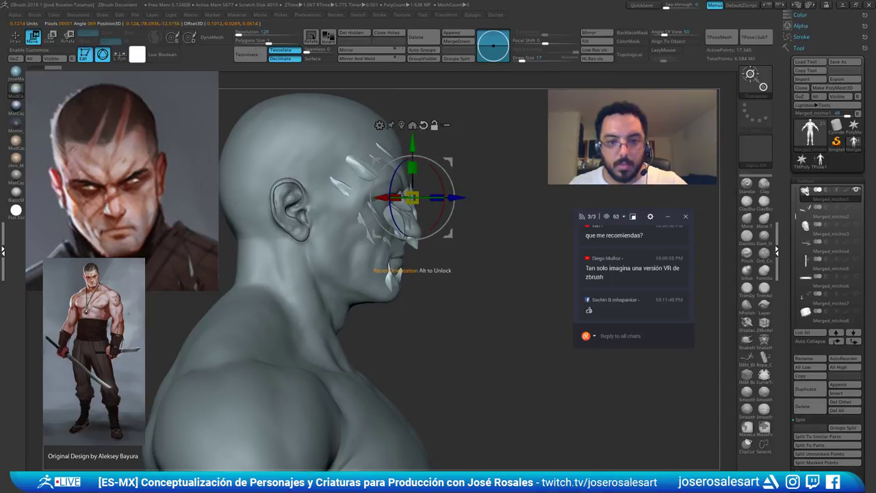
{"action": "left_click_drag", "start_coordinate": [489, 198], "coordinate": [495, 198]}
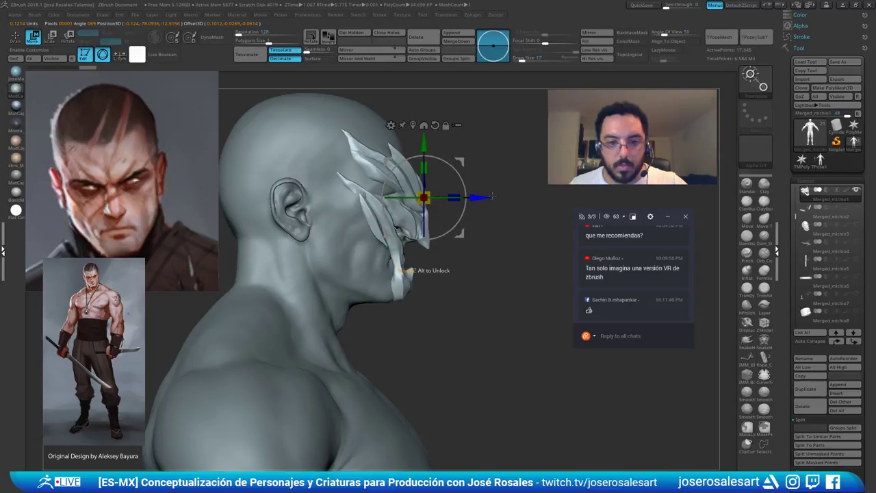
Adjust the fit of the Merged_michio1 face piece against the face in side view and check it from the front
{"action": "mouse_move", "coordinate": [545, 154]}
{"action": "left_mouse_down"}
{"action": "mouse_move", "coordinate": [490, 109]}
{"action": "mouse_move", "coordinate": [501, 89]}
{"action": "left_mouse_up"}
{"action": "key", "text": "q"}
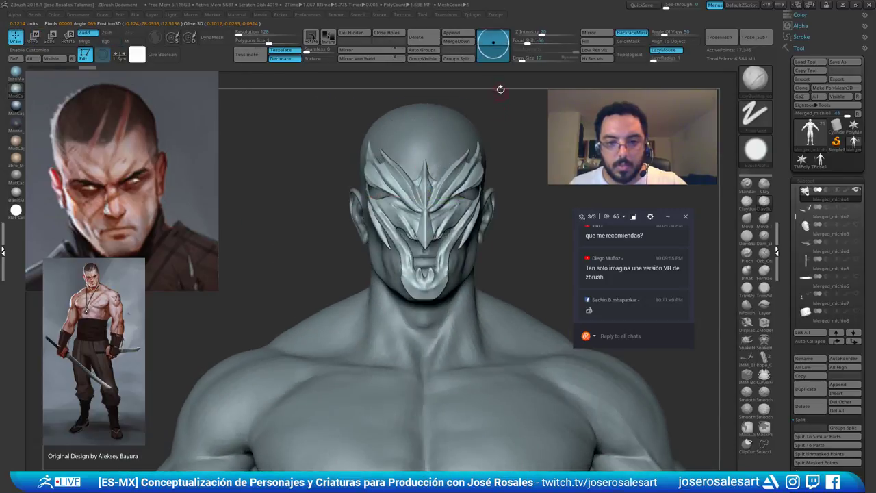
{"action": "mouse_move", "coordinate": [432, 202]}
{"action": "right_mouse_down"}
{"action": "mouse_move", "coordinate": [452, 205]}
{"action": "mouse_move", "coordinate": [437, 200]}
{"action": "mouse_move", "coordinate": [460, 193]}
{"action": "right_mouse_up"}
{"action": "key", "text": "w"}
{"action": "mouse_move", "coordinate": [489, 199]}
{"action": "left_mouse_down"}
{"action": "mouse_move", "coordinate": [541, 201]}
{"action": "mouse_move", "coordinate": [489, 204]}
{"action": "left_mouse_up"}
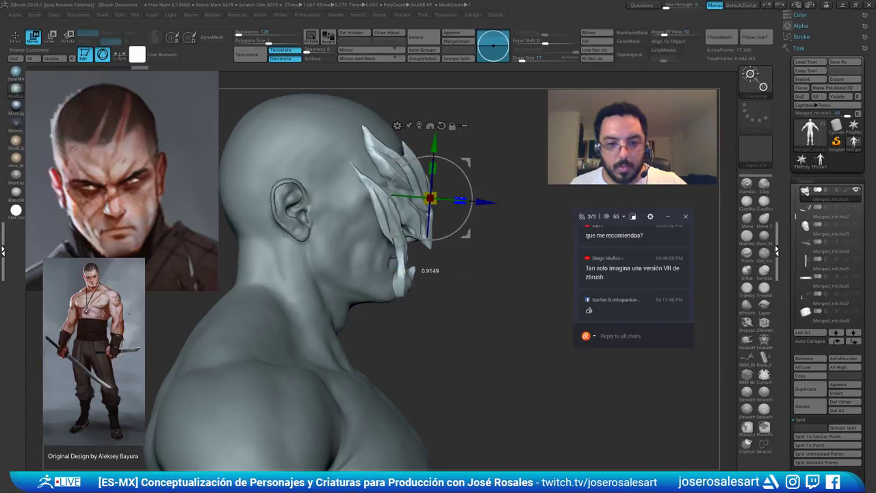
{"action": "left_click_drag", "start_coordinate": [519, 190], "coordinate": [448, 266]}
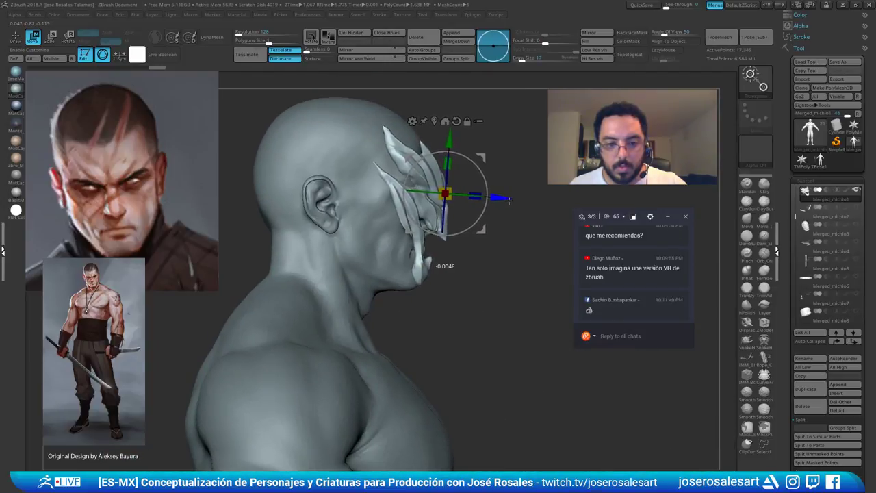
{"action": "left_click_drag", "start_coordinate": [636, 137], "coordinate": [547, 146]}
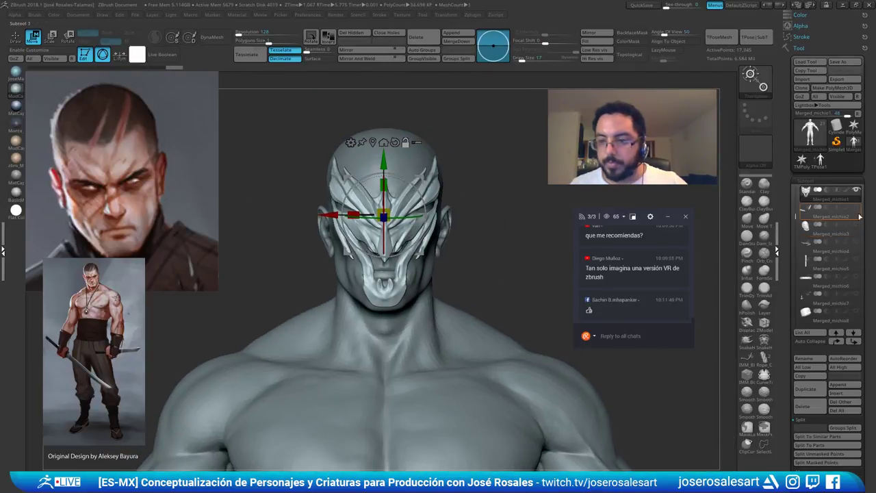
Make Merged_michio2 the active subtool and position its two eye pieces behind the face piece with the transform gizmo
{"action": "mouse_move", "coordinate": [855, 213]}
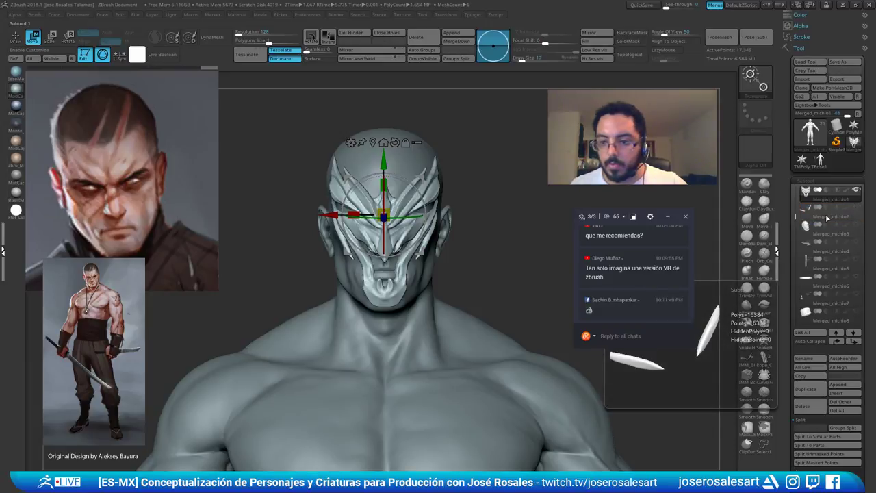
{"action": "left_click_drag", "start_coordinate": [440, 275], "coordinate": [463, 287]}
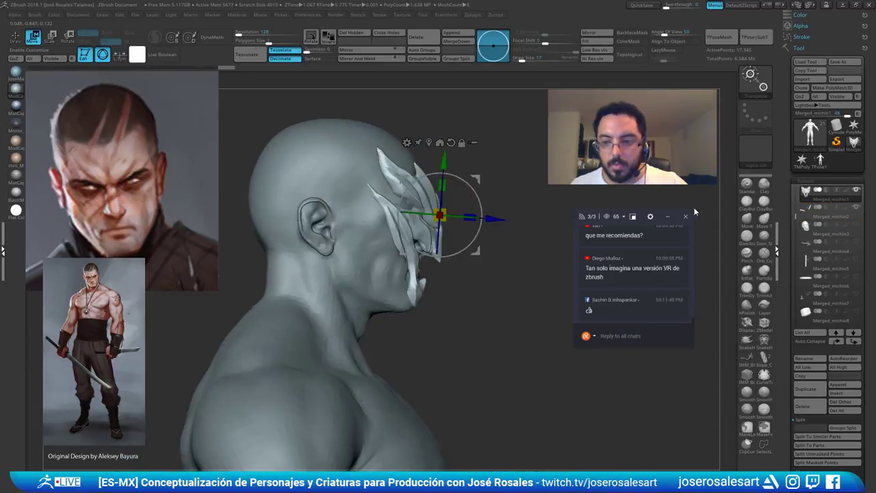
{"action": "left_click", "coordinate": [818, 220]}
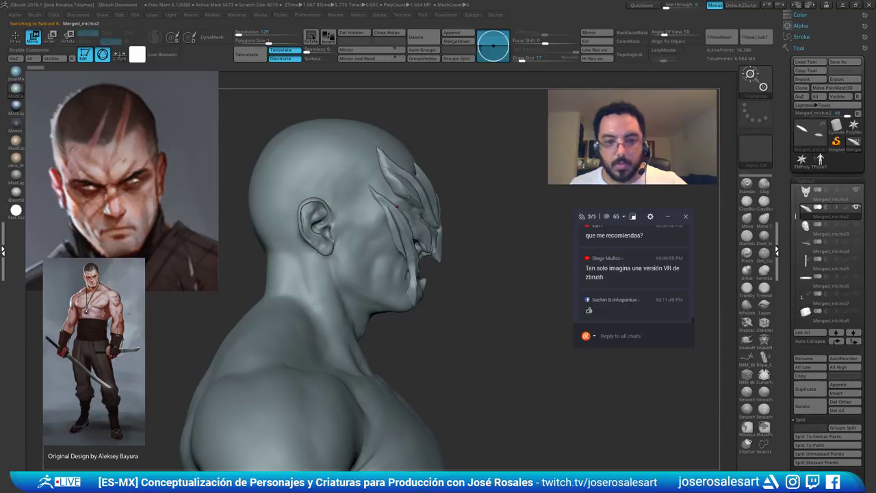
{"action": "key", "text": "alt+s"}
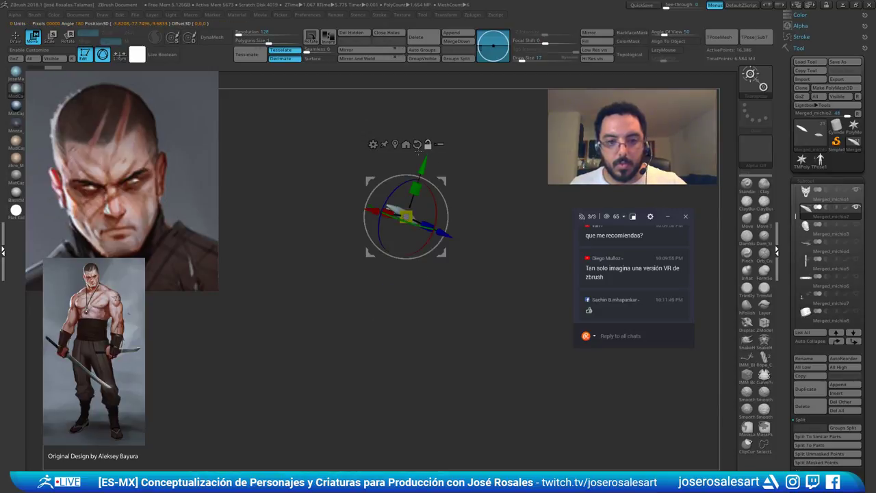
{"action": "key", "text": "alt+s"}
{"action": "left_click_drag", "start_coordinate": [466, 217], "coordinate": [407, 202]}
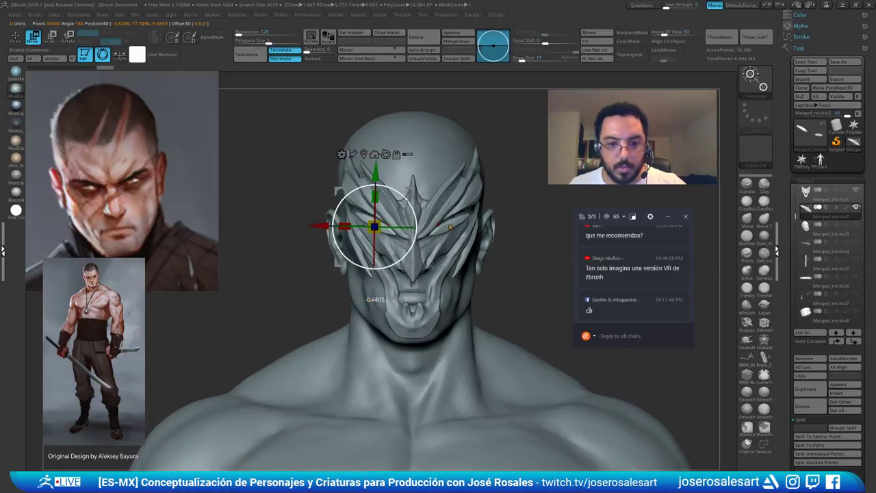
{"action": "right_click_drag", "start_coordinate": [410, 204], "coordinate": [504, 211]}
{"action": "left_click_drag", "start_coordinate": [491, 225], "coordinate": [491, 225]}
{"action": "right_click_drag", "start_coordinate": [491, 224], "coordinate": [450, 213]}
{"action": "left_click_drag", "start_coordinate": [375, 220], "coordinate": [377, 220]}
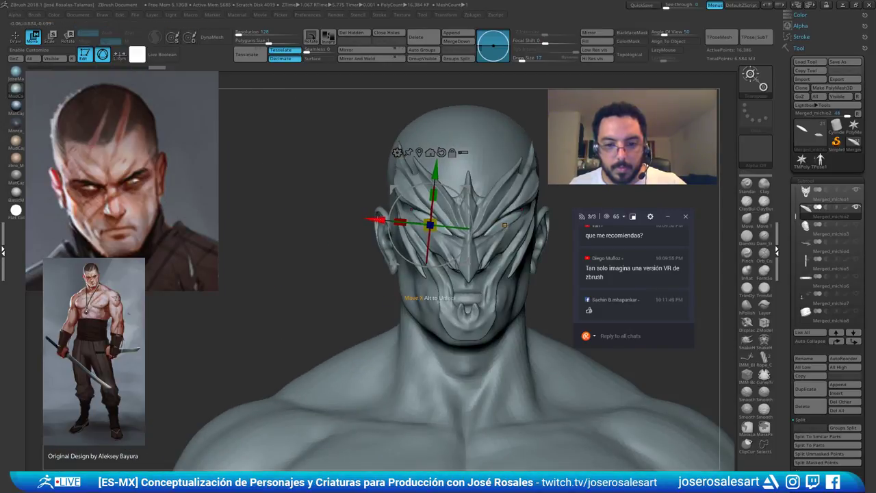
Show the Merged_michio3 hood, make it the active subtool and check its fit on the head in side view
{"action": "key", "text": "q"}
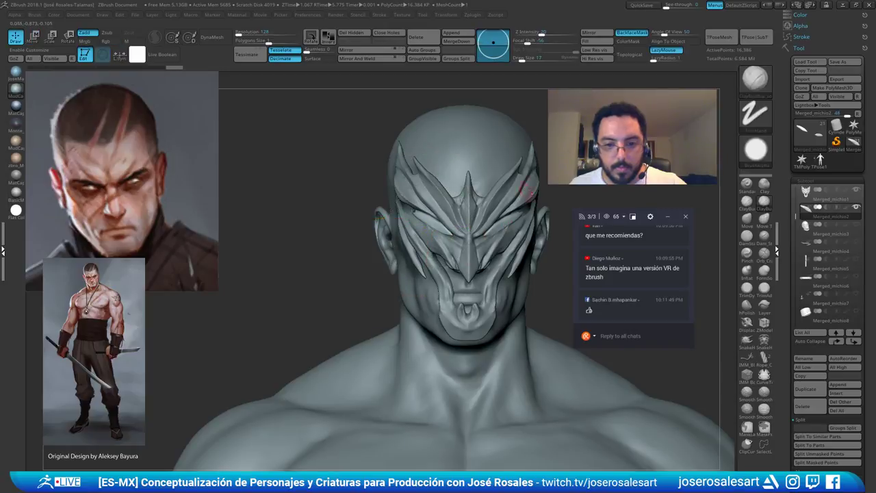
{"action": "mouse_move", "coordinate": [528, 192]}
{"action": "right_mouse_down", "text": "ctrl"}
{"action": "mouse_move", "coordinate": [522, 169]}
{"action": "mouse_move", "coordinate": [488, 181]}
{"action": "mouse_move", "coordinate": [494, 188]}
{"action": "mouse_move", "coordinate": [383, 189]}
{"action": "right_mouse_up", "text": "ctrl"}
{"action": "mouse_move", "coordinate": [383, 189]}
{"action": "right_mouse_down"}
{"action": "mouse_move", "coordinate": [420, 195]}
{"action": "mouse_move", "coordinate": [435, 213]}
{"action": "mouse_move", "coordinate": [448, 158]}
{"action": "mouse_move", "coordinate": [436, 198]}
{"action": "mouse_move", "coordinate": [413, 184]}
{"action": "mouse_move", "coordinate": [388, 186]}
{"action": "right_mouse_up"}
{"action": "right_click_drag", "start_coordinate": [388, 187], "coordinate": [541, 209], "text": "ctrl"}
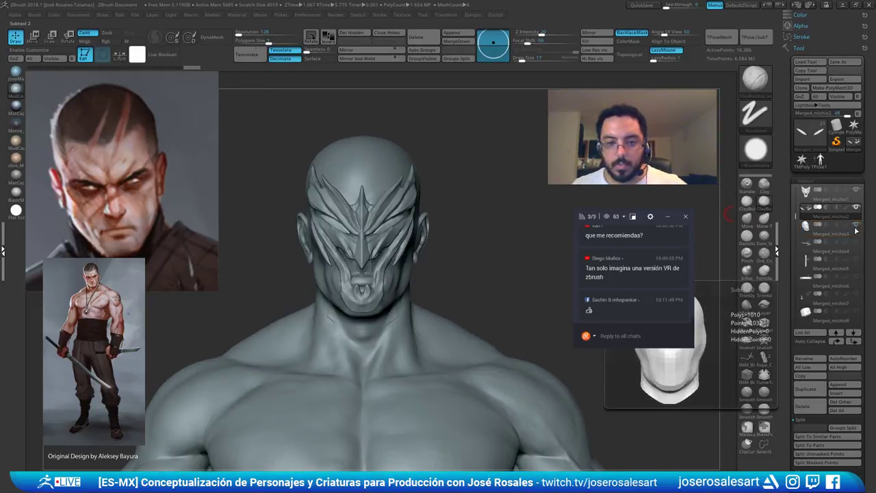
{"action": "left_click", "coordinate": [394, 315], "text": "alt"}
{"action": "left_click", "coordinate": [430, 269], "text": "shift"}
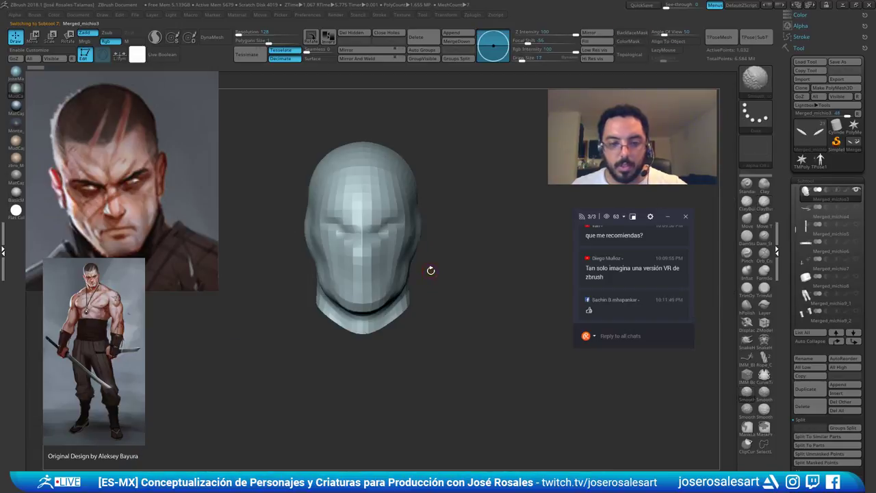
{"action": "mouse_move", "coordinate": [430, 270]}
{"action": "right_mouse_down"}
{"action": "mouse_move", "coordinate": [476, 248]}
{"action": "mouse_move", "coordinate": [472, 230]}
{"action": "right_mouse_up"}
{"action": "left_click", "coordinate": [477, 248], "text": "shift"}
{"action": "right_click_drag", "start_coordinate": [473, 230], "coordinate": [488, 228], "text": "shift"}
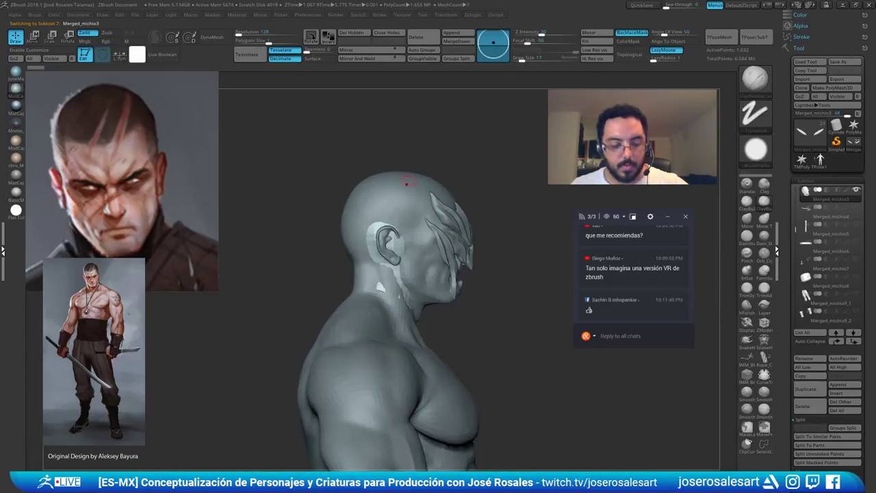
Try to pull the neck edge of the Merged_michio3 hood outward with the Move brush
{"action": "key", "text": "b"}
{"action": "key", "text": "m"}
{"action": "key", "text": "v"}
{"action": "key", "text": "s"}
{"action": "left_click_drag", "start_coordinate": [404, 245], "coordinate": [394, 245]}
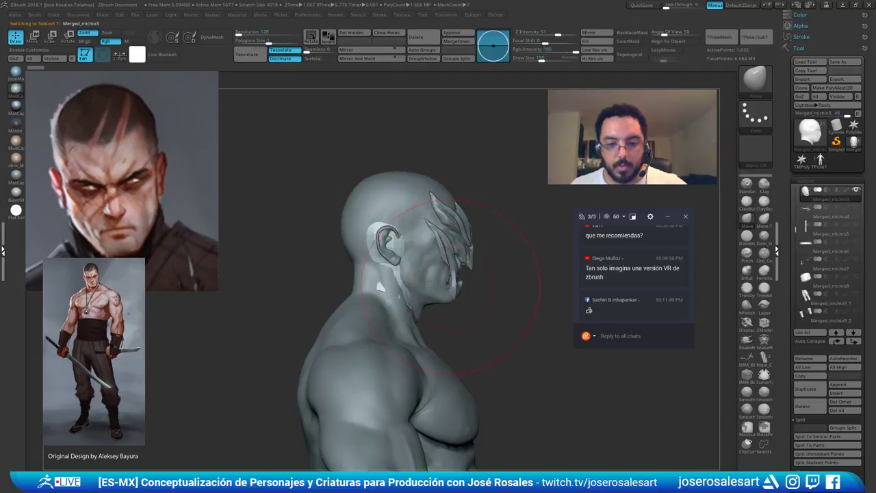
{"action": "key", "text": "z"}
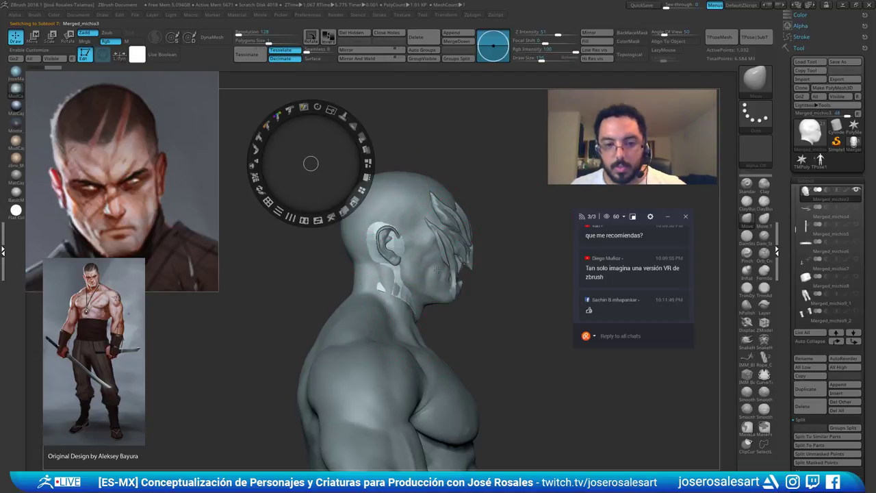
{"action": "key", "text": "z"}
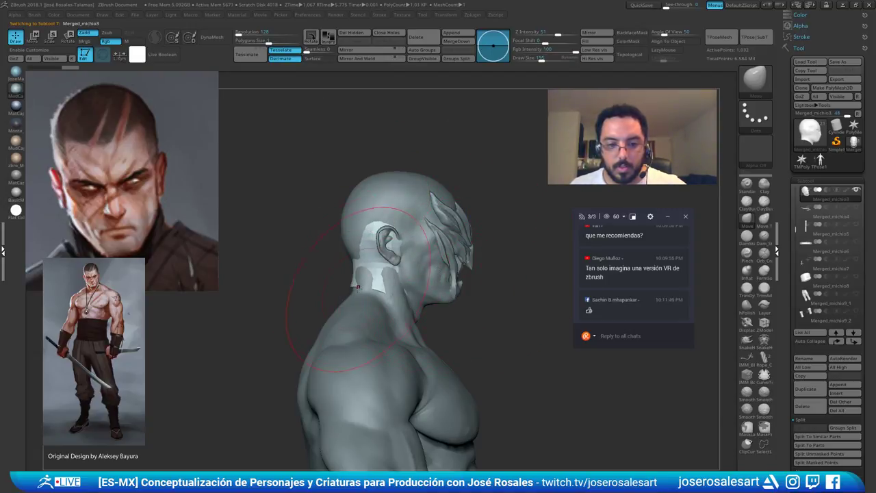
{"action": "right_click_drag", "start_coordinate": [357, 287], "coordinate": [393, 278], "text": "shift"}
{"action": "left_click_drag", "start_coordinate": [355, 280], "coordinate": [363, 280]}
{"action": "key", "text": "ctrl+z"}
{"action": "key", "text": "ctrl+z"}
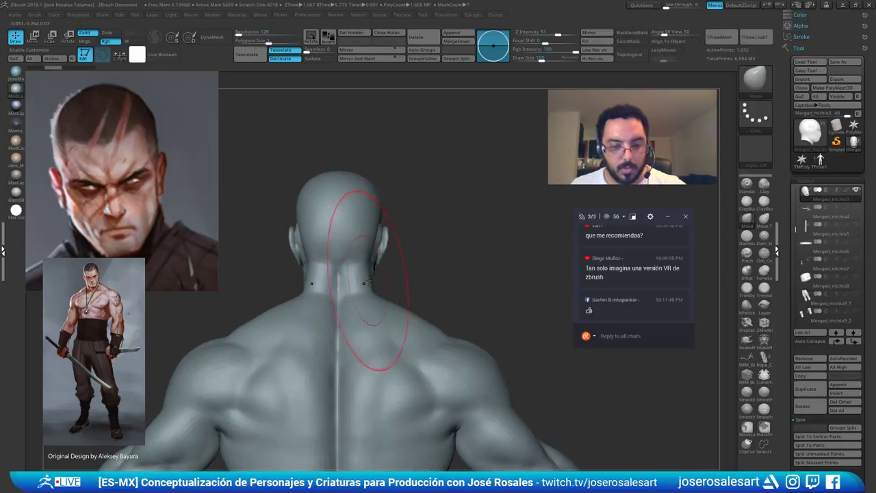
Build up volume on the back of the Merged_michio3 hood with the ClayBuildup brush
{"action": "right_click_drag", "start_coordinate": [368, 281], "coordinate": [314, 273]}
{"action": "right_click_drag", "start_coordinate": [323, 221], "coordinate": [352, 201]}
{"action": "key", "text": "b"}
{"action": "key", "text": "c"}
{"action": "key", "text": "b"}
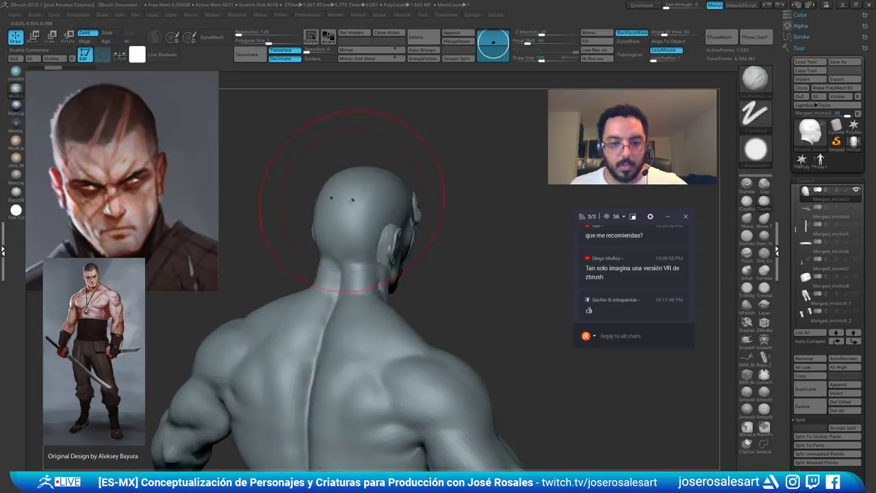
{"action": "mouse_move", "coordinate": [353, 230]}
{"action": "left_mouse_down"}
{"action": "mouse_move", "coordinate": [358, 239]}
{"action": "mouse_move", "coordinate": [375, 226]}
{"action": "mouse_move", "coordinate": [352, 248]}
{"action": "left_mouse_up"}
{"action": "key", "text": "bracketleft"}
{"action": "mouse_move", "coordinate": [364, 202]}
{"action": "left_mouse_down"}
{"action": "mouse_move", "coordinate": [356, 233]}
{"action": "mouse_move", "coordinate": [362, 197]}
{"action": "mouse_move", "coordinate": [356, 207]}
{"action": "left_mouse_up"}
{"action": "right_click_drag", "start_coordinate": [361, 233], "coordinate": [371, 308]}
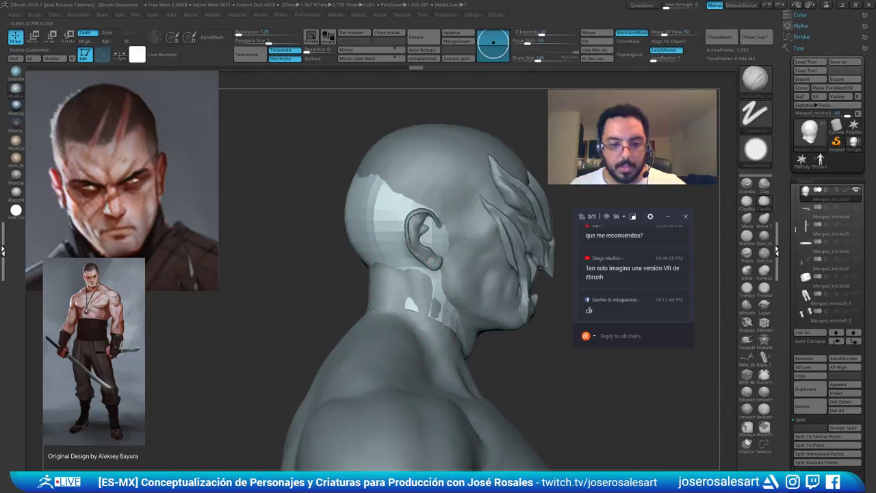
Pull the back and sides of the hood's neck outward with the Move brush so they clear the body's neck
{"action": "key", "text": "b"}
{"action": "key", "text": "m"}
{"action": "key", "text": "v"}
{"action": "left_click_drag", "start_coordinate": [386, 305], "coordinate": [378, 304]}
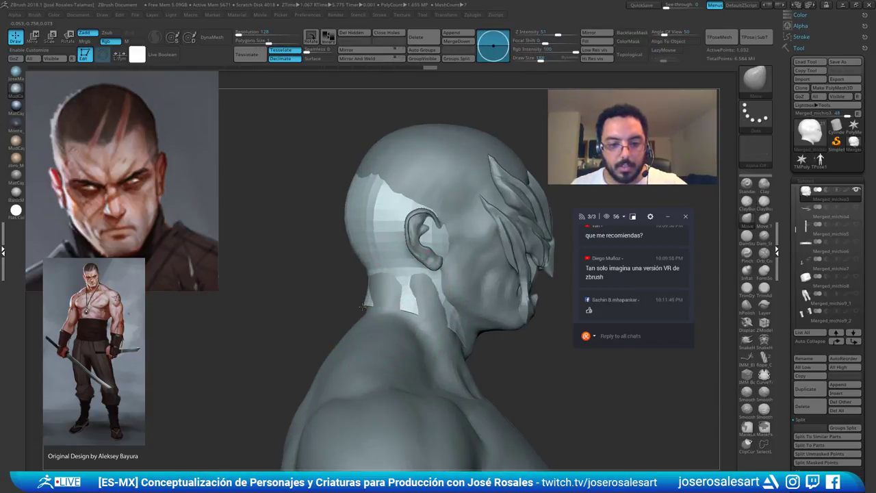
{"action": "right_click_drag", "start_coordinate": [363, 307], "coordinate": [393, 307]}
{"action": "left_click_drag", "start_coordinate": [391, 299], "coordinate": [385, 287]}
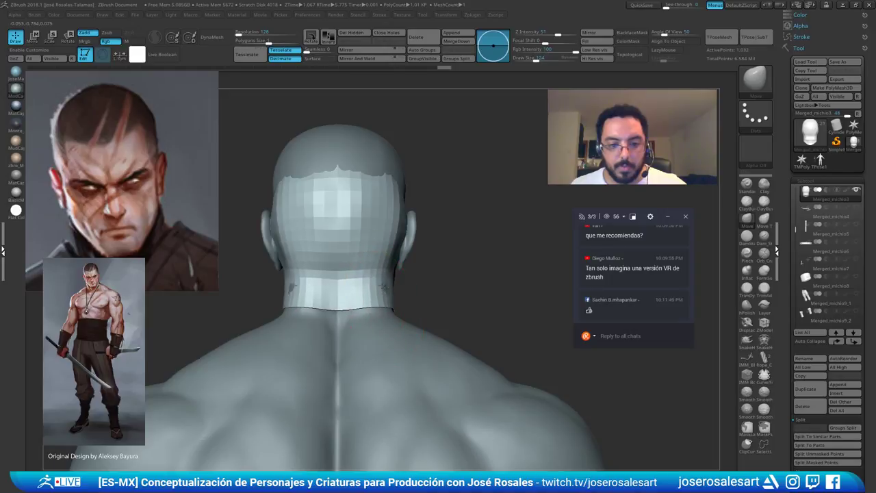
{"action": "right_click_drag", "start_coordinate": [385, 288], "coordinate": [363, 302]}
{"action": "left_click_drag", "start_coordinate": [397, 303], "coordinate": [403, 298]}
{"action": "mouse_move", "coordinate": [402, 298]}
{"action": "right_mouse_down"}
{"action": "mouse_move", "coordinate": [430, 284]}
{"action": "mouse_move", "coordinate": [413, 336]}
{"action": "mouse_move", "coordinate": [417, 274]}
{"action": "right_mouse_up"}
{"action": "left_click_drag", "start_coordinate": [424, 295], "coordinate": [421, 291]}
{"action": "mouse_move", "coordinate": [420, 291]}
{"action": "right_mouse_down"}
{"action": "mouse_move", "coordinate": [392, 285]}
{"action": "mouse_move", "coordinate": [438, 297]}
{"action": "right_mouse_up"}
Add volume to the side of the hood's neck with the ClayBuildup brush and smooth the edge at the nape
{"action": "key", "text": "b"}
{"action": "key", "text": "c"}
{"action": "key", "text": "b"}
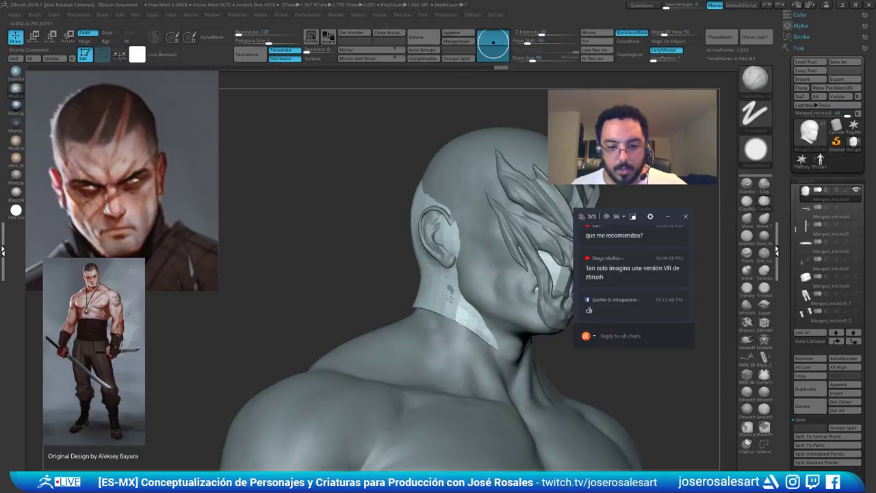
{"action": "left_click_drag", "start_coordinate": [450, 298], "coordinate": [460, 301]}
{"action": "mouse_move", "coordinate": [470, 339]}
{"action": "right_mouse_down"}
{"action": "mouse_move", "coordinate": [431, 284]}
{"action": "mouse_move", "coordinate": [379, 296]}
{"action": "right_mouse_up"}
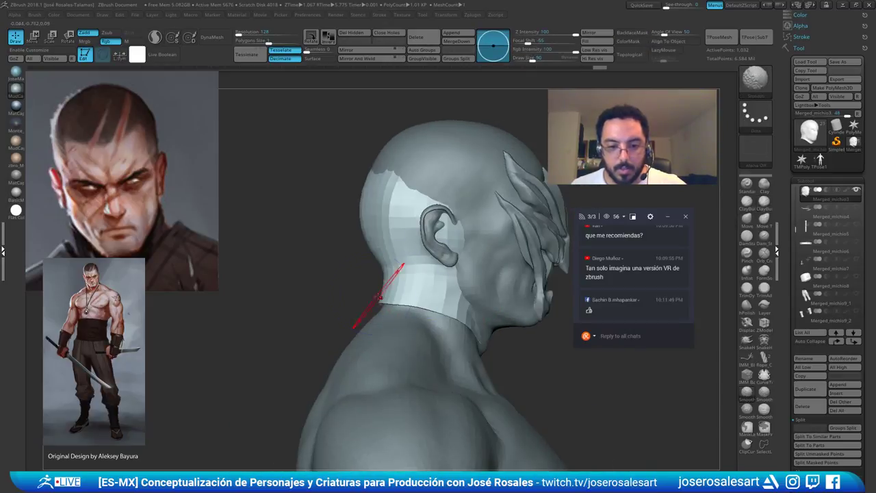
{"action": "left_click_drag", "start_coordinate": [381, 303], "coordinate": [393, 296], "text": "shift"}
{"action": "right_click_drag", "start_coordinate": [395, 298], "coordinate": [472, 296], "text": "shift"}
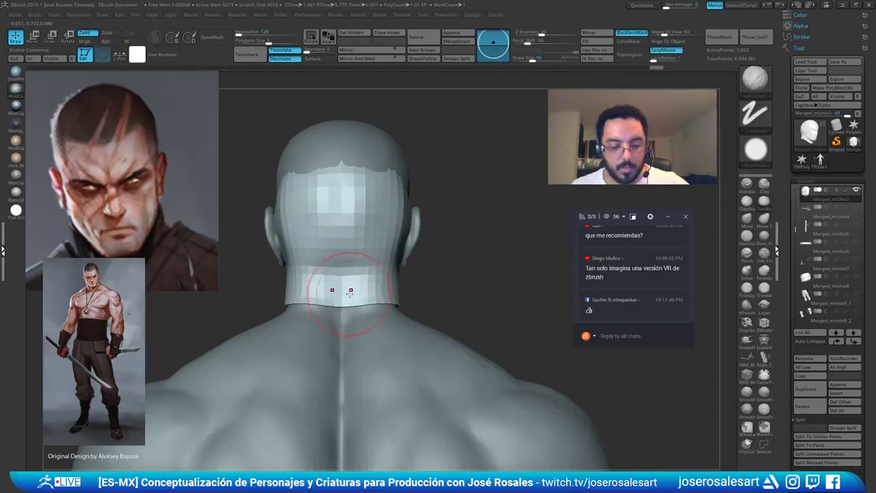
Refine the hood's nape with the Move brush and build it up with the ClayBuildup brush
{"action": "key", "text": "b"}
{"action": "key", "text": "m"}
{"action": "key", "text": "v"}
{"action": "right_click_drag", "start_coordinate": [341, 299], "coordinate": [317, 297]}
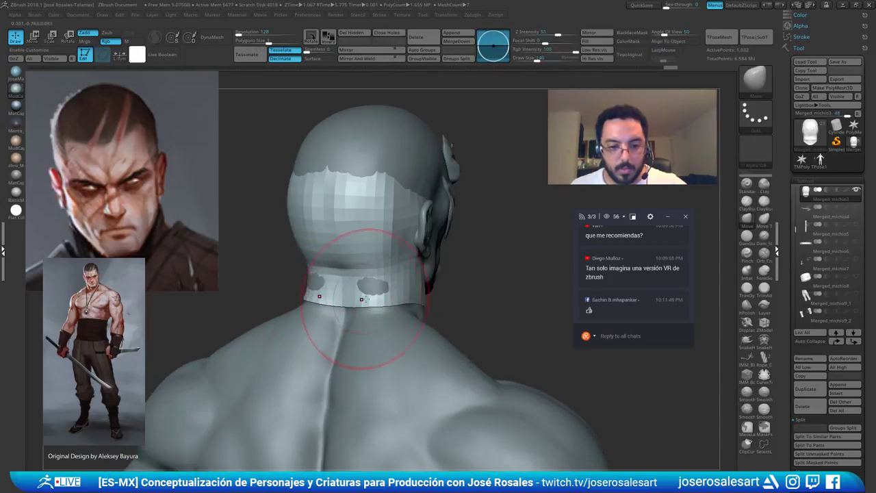
{"action": "key", "text": "b"}
{"action": "key", "text": "c"}
{"action": "key", "text": "b"}
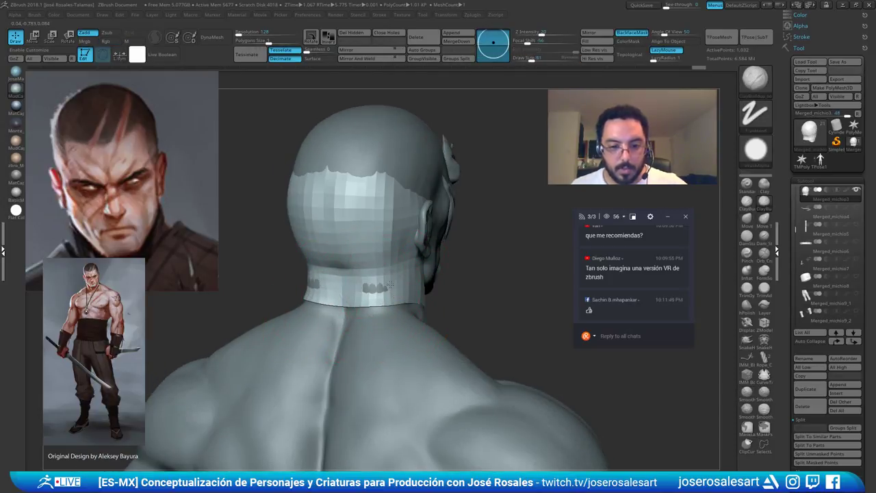
{"action": "left_click_drag", "start_coordinate": [348, 299], "coordinate": [368, 299]}
Build up the back and crown of the hood over the skull with a larger ClayBuildup brush and smooth it
{"action": "right_click_drag", "start_coordinate": [346, 271], "coordinate": [358, 235]}
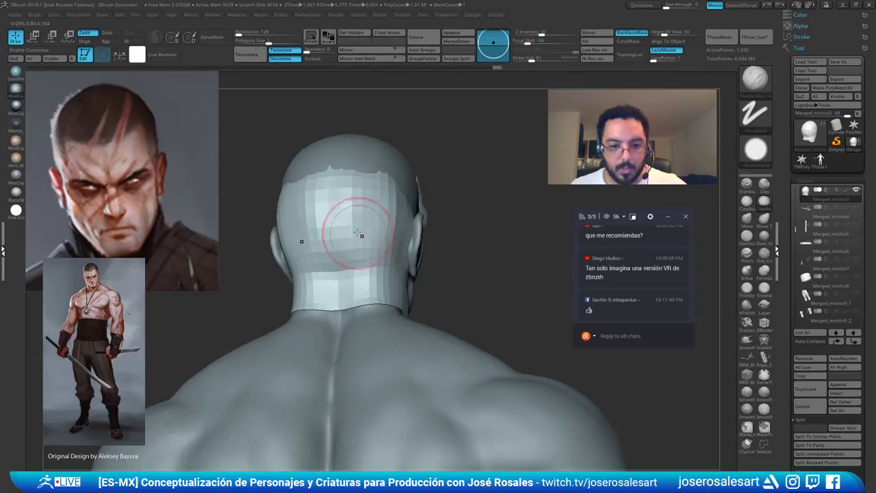
{"action": "left_click_drag", "start_coordinate": [358, 235], "coordinate": [363, 205]}
{"action": "key", "text": "]"}
{"action": "key", "text": "]"}
{"action": "right_click_drag", "start_coordinate": [372, 190], "coordinate": [316, 248], "text": "alt"}
{"action": "mouse_move", "coordinate": [297, 218]}
{"action": "left_mouse_down"}
{"action": "mouse_move", "coordinate": [325, 205]}
{"action": "mouse_move", "coordinate": [302, 214]}
{"action": "mouse_move", "coordinate": [365, 242]}
{"action": "mouse_move", "coordinate": [327, 204]}
{"action": "mouse_move", "coordinate": [305, 218]}
{"action": "left_mouse_up"}
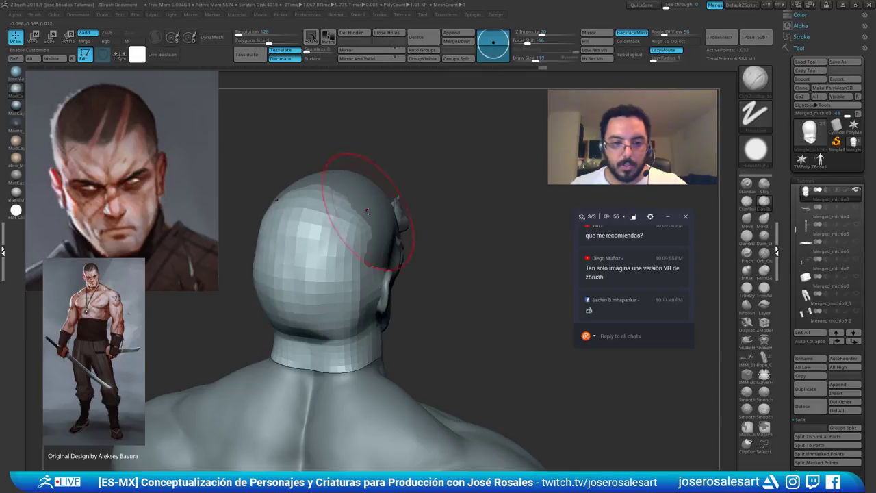
{"action": "right_click_drag", "start_coordinate": [366, 211], "coordinate": [325, 214]}
{"action": "mouse_move", "coordinate": [325, 214]}
{"action": "left_mouse_down", "text": "shift"}
{"action": "mouse_move", "coordinate": [312, 236]}
{"action": "mouse_move", "coordinate": [318, 280]}
{"action": "mouse_move", "coordinate": [335, 241]}
{"action": "mouse_move", "coordinate": [313, 268]}
{"action": "mouse_move", "coordinate": [358, 242]}
{"action": "mouse_move", "coordinate": [369, 258]}
{"action": "mouse_move", "coordinate": [383, 240]}
{"action": "mouse_move", "coordinate": [364, 213]}
{"action": "left_mouse_up", "text": "shift"}
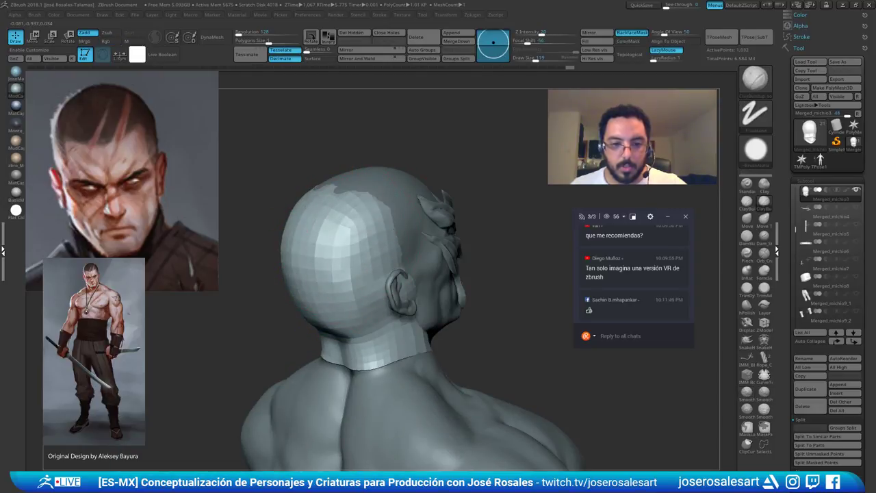
Extend the hood over the top of the head and forehead with ClayBuildup strokes
{"action": "right_click_drag", "start_coordinate": [361, 261], "coordinate": [316, 256]}
{"action": "right_click_drag", "start_coordinate": [460, 168], "coordinate": [438, 221]}
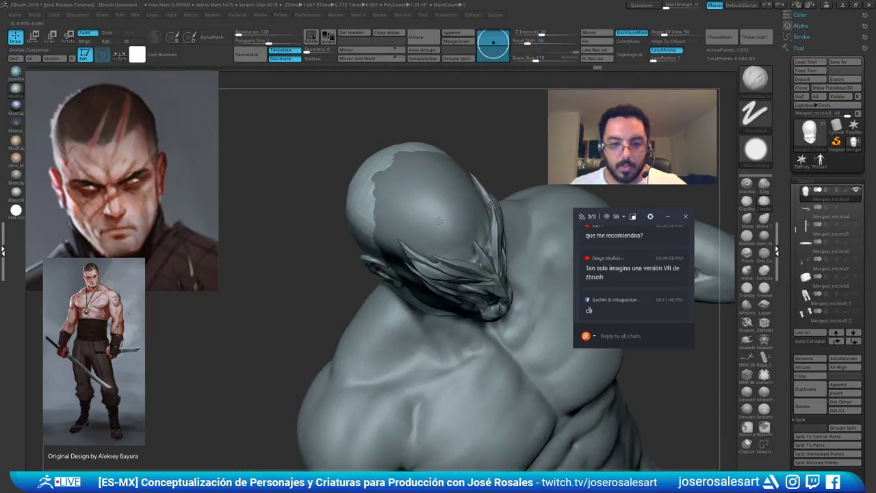
{"action": "mouse_move", "coordinate": [445, 231]}
{"action": "left_mouse_down"}
{"action": "mouse_move", "coordinate": [438, 205]}
{"action": "mouse_move", "coordinate": [394, 192]}
{"action": "mouse_move", "coordinate": [391, 220]}
{"action": "mouse_move", "coordinate": [429, 236]}
{"action": "left_mouse_up"}
{"action": "right_click_drag", "start_coordinate": [460, 231], "coordinate": [457, 203]}
{"action": "mouse_move", "coordinate": [457, 205]}
{"action": "left_mouse_down"}
{"action": "mouse_move", "coordinate": [465, 229]}
{"action": "mouse_move", "coordinate": [396, 280]}
{"action": "mouse_move", "coordinate": [393, 301]}
{"action": "left_mouse_up"}
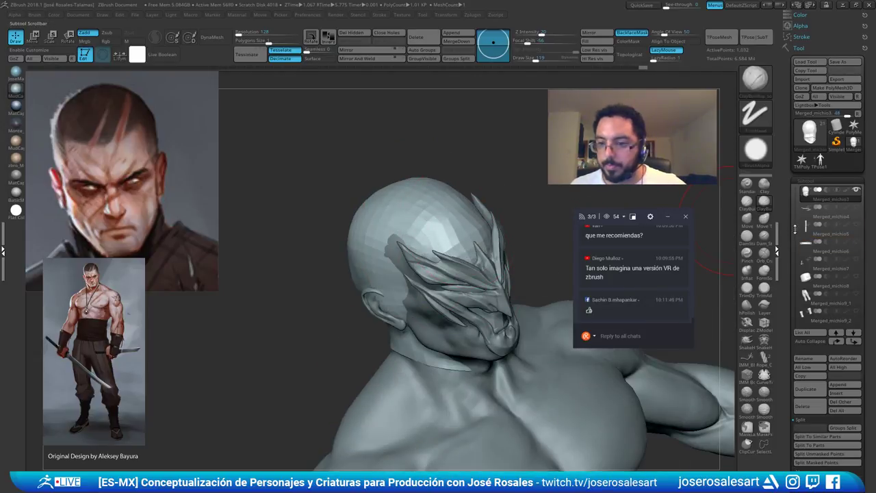
Hide the Merged_michio1 and Merged_michio2 subtools and bring up the active Merged_michio3 hood from the front
{"action": "left_click_drag", "start_coordinate": [795, 230], "coordinate": [796, 203]}
{"action": "left_click", "coordinate": [855, 229]}
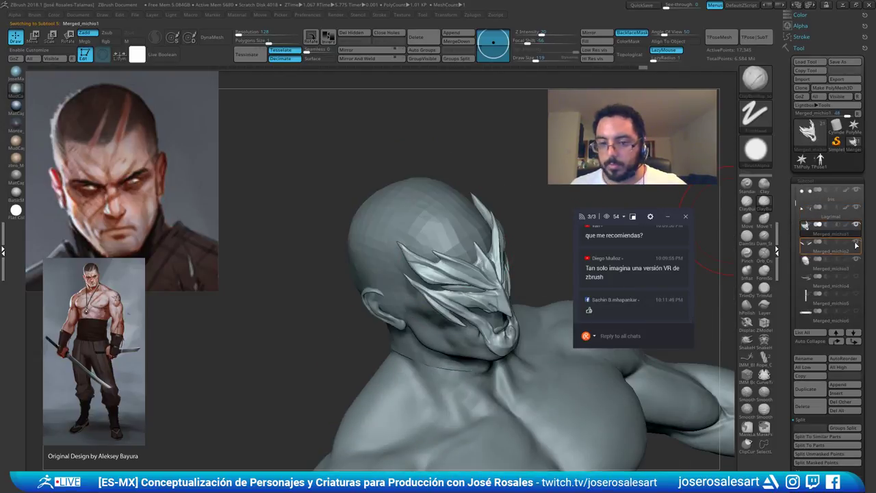
{"action": "left_click", "coordinate": [836, 267]}
{"action": "left_click", "coordinate": [856, 225]}
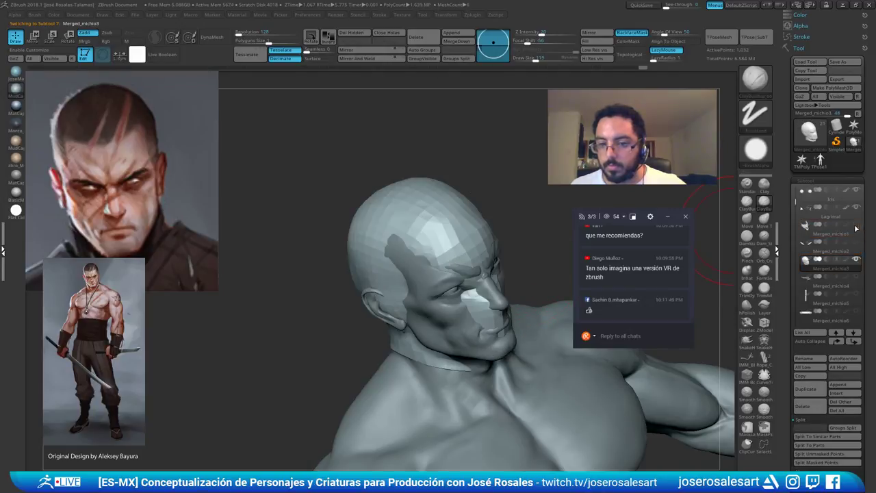
{"action": "right_click_drag", "start_coordinate": [503, 290], "coordinate": [447, 287]}
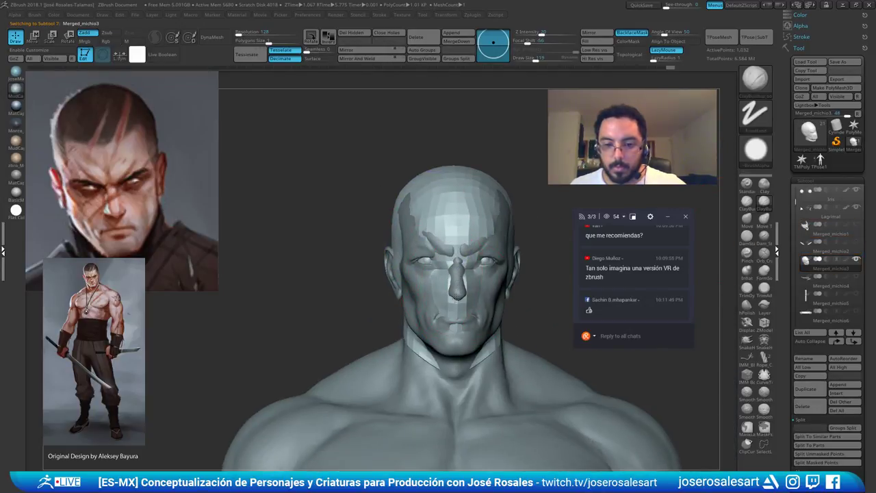
Undo the last five edits on the hood
{"action": "mouse_move", "coordinate": [448, 288]}
{"action": "right_mouse_down"}
{"action": "mouse_move", "coordinate": [475, 287]}
{"action": "mouse_move", "coordinate": [430, 282]}
{"action": "mouse_move", "coordinate": [473, 286]}
{"action": "right_mouse_up"}
{"action": "key", "text": "ctrl+z"}
{"action": "key", "text": "ctrl+z"}
{"action": "key", "text": "ctrl+z"}
{"action": "key", "text": "ctrl+z"}
{"action": "key", "text": "ctrl+z"}
Adjust the hood's front profile around the nose in side view with the Move brush, reducing its size for the nose
{"action": "key", "text": "b"}
{"action": "key", "text": "m"}
{"action": "key", "text": "v"}
{"action": "key", "text": "s"}
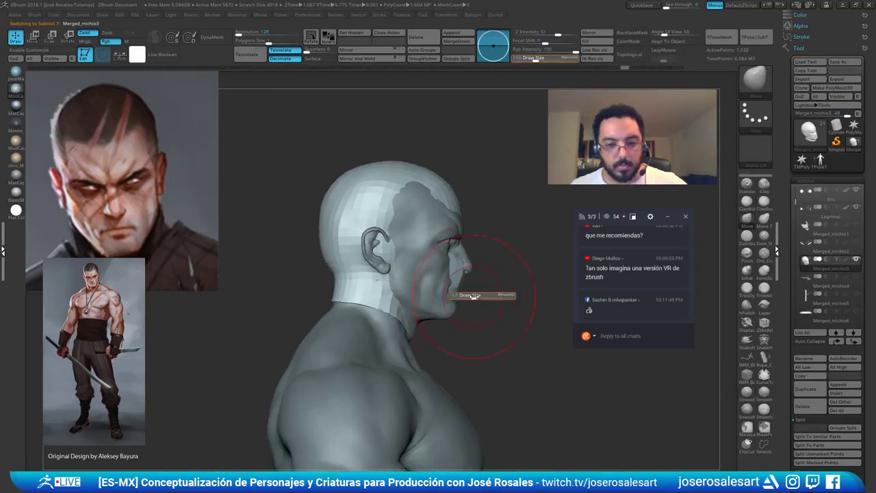
{"action": "left_click_drag", "start_coordinate": [473, 295], "coordinate": [479, 296]}
{"action": "left_click_drag", "start_coordinate": [434, 294], "coordinate": [455, 311]}
{"action": "key", "text": "ctrl+z"}
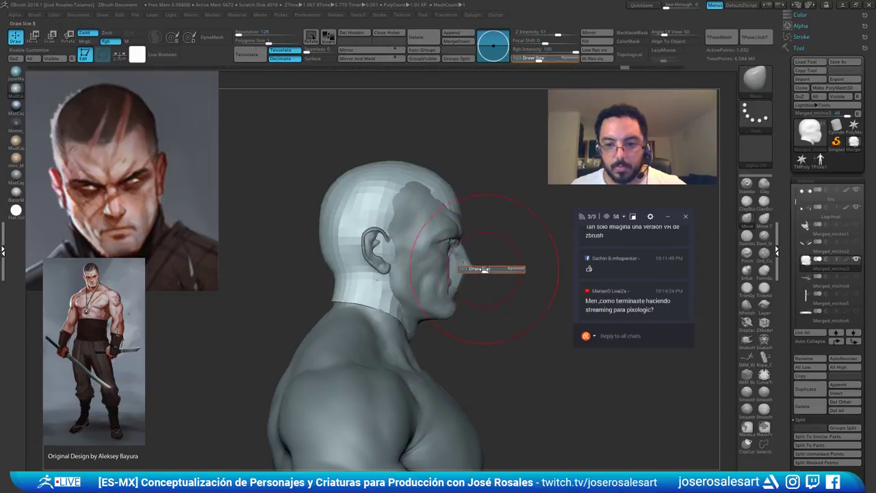
{"action": "right_click_drag", "start_coordinate": [485, 268], "coordinate": [481, 214], "text": "ctrl"}
{"action": "key", "text": "s"}
{"action": "left_click_drag", "start_coordinate": [469, 222], "coordinate": [464, 222]}
{"action": "right_click_drag", "start_coordinate": [457, 192], "coordinate": [450, 235]}
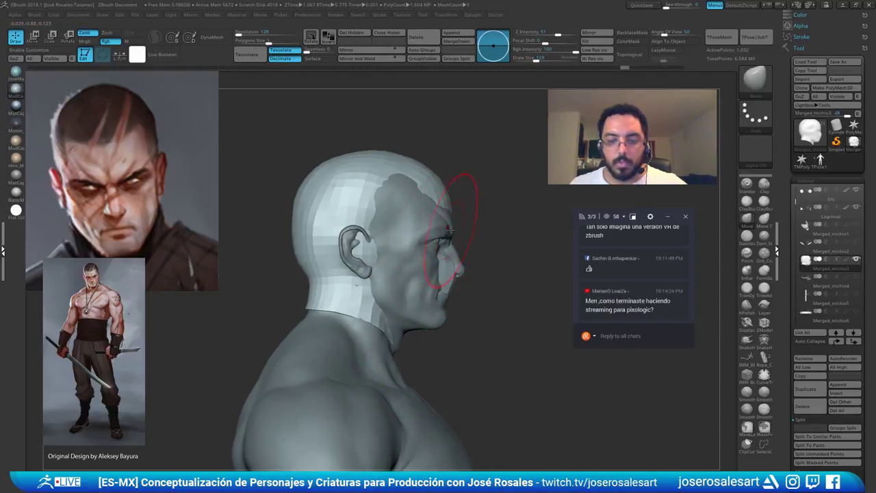
{"action": "key", "text": "s"}
{"action": "left_click_drag", "start_coordinate": [452, 258], "coordinate": [449, 259]}
{"action": "left_click_drag", "start_coordinate": [452, 270], "coordinate": [459, 273]}
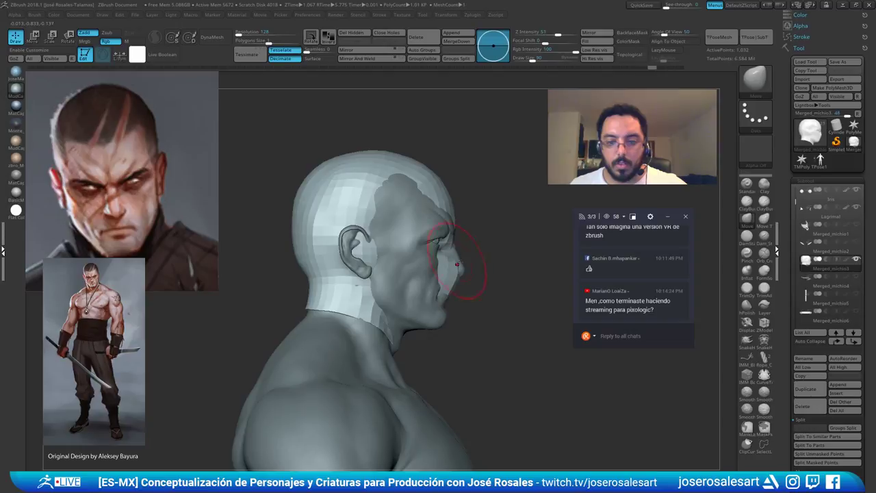
Switch to the ClayBuildup brush and smooth the hood's surface at the top of the forehead
{"action": "right_click_drag", "start_coordinate": [465, 272], "coordinate": [417, 244]}
{"action": "key", "text": "s"}
{"action": "left_click_drag", "start_coordinate": [445, 259], "coordinate": [448, 259]}
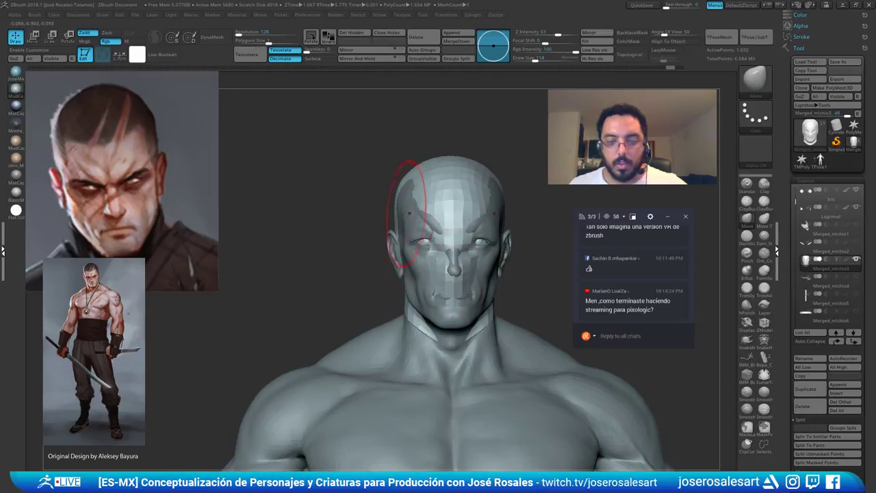
{"action": "key", "text": "b"}
{"action": "key", "text": "c"}
{"action": "key", "text": "b"}
{"action": "mouse_move", "coordinate": [423, 216]}
{"action": "right_mouse_down"}
{"action": "mouse_move", "coordinate": [428, 239]}
{"action": "mouse_move", "coordinate": [482, 192]}
{"action": "right_mouse_up"}
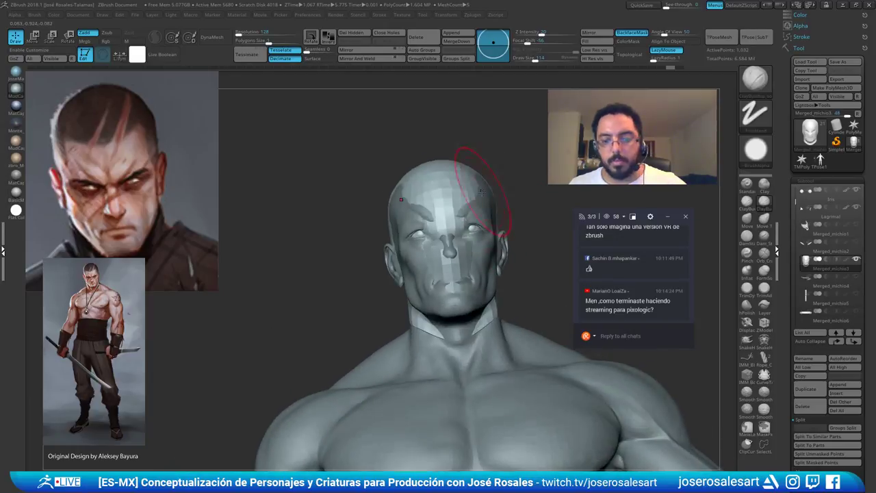
{"action": "right_click_drag", "start_coordinate": [353, 232], "coordinate": [439, 200]}
{"action": "left_click_drag", "start_coordinate": [446, 175], "coordinate": [448, 172], "text": "shift"}
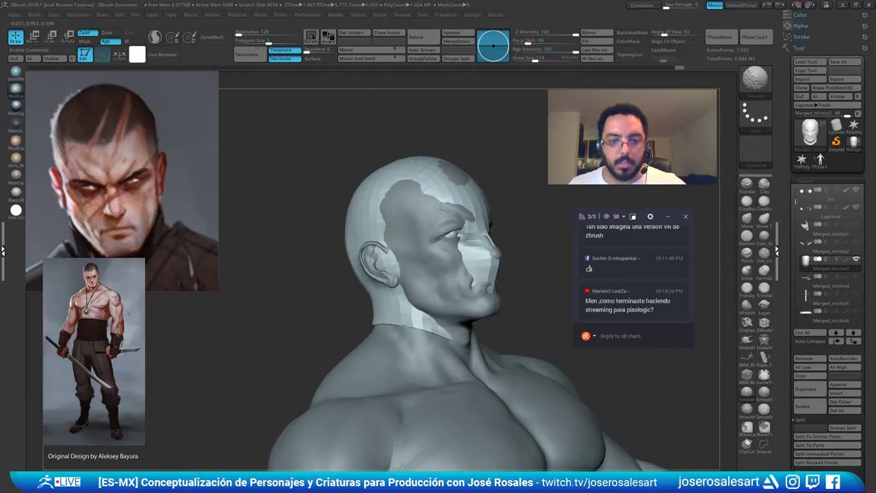
Build up the hood over the forehead and front of the crown with a smaller ClayBuildup brush and smooth it
{"action": "right_click_drag", "start_coordinate": [445, 174], "coordinate": [411, 199]}
{"action": "key", "text": "s"}
{"action": "left_click_drag", "start_coordinate": [476, 183], "coordinate": [471, 183]}
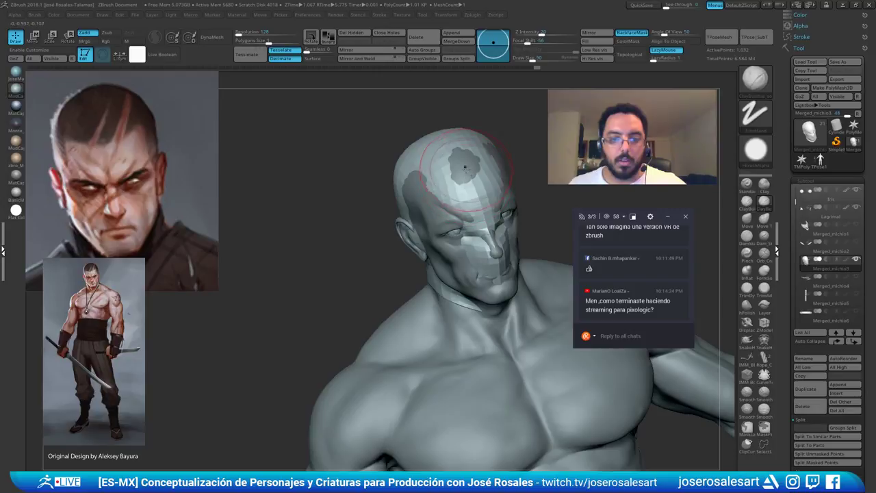
{"action": "right_click_drag", "start_coordinate": [459, 171], "coordinate": [449, 218], "text": "alt"}
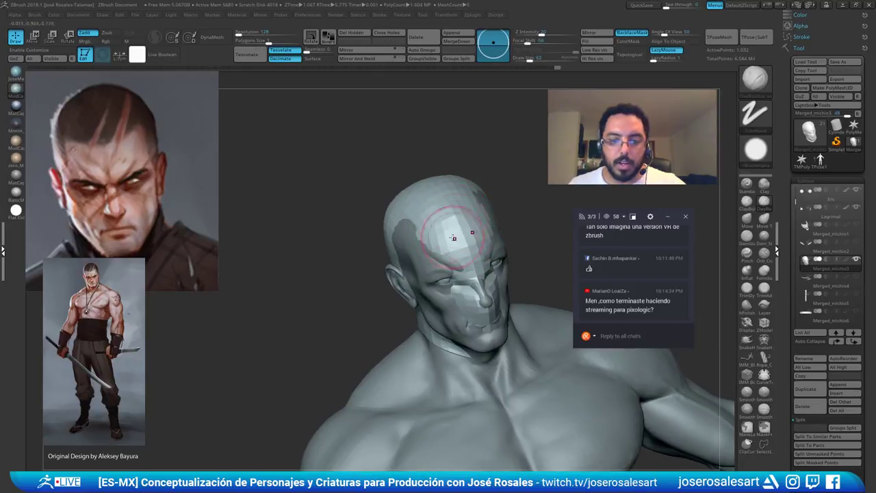
{"action": "left_click_drag", "start_coordinate": [453, 238], "coordinate": [455, 229]}
{"action": "right_click_drag", "start_coordinate": [454, 198], "coordinate": [454, 211]}
{"action": "left_click_drag", "start_coordinate": [454, 211], "coordinate": [455, 218], "text": "shift"}
{"action": "right_click_drag", "start_coordinate": [445, 222], "coordinate": [464, 206]}
{"action": "left_click_drag", "start_coordinate": [460, 209], "coordinate": [458, 219]}
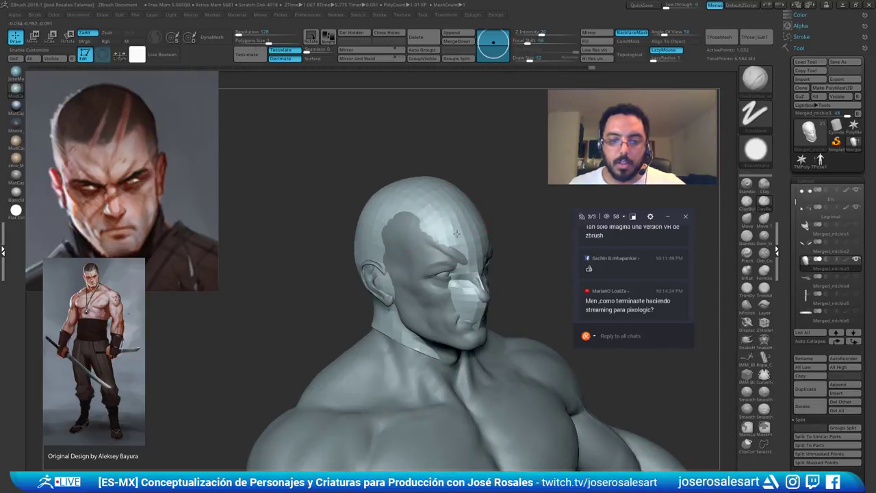
Build up the hood around and behind the ear with ClayBuildup strokes and smooth the area
{"action": "right_click_drag", "start_coordinate": [506, 226], "coordinate": [404, 236]}
{"action": "right_click_drag", "start_coordinate": [500, 268], "coordinate": [464, 251], "text": "alt"}
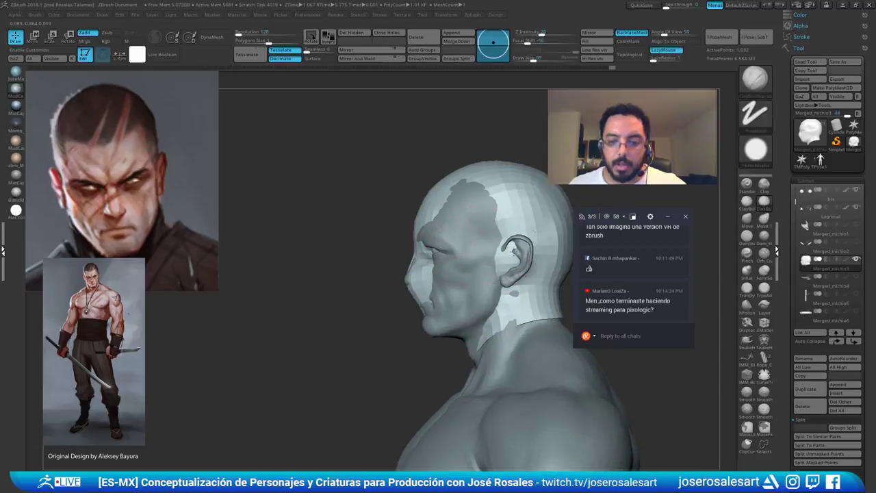
{"action": "left_click_drag", "start_coordinate": [531, 238], "coordinate": [512, 281]}
{"action": "key", "text": "bracketleft"}
{"action": "key", "text": "bracketleft"}
{"action": "key", "text": "bracketleft"}
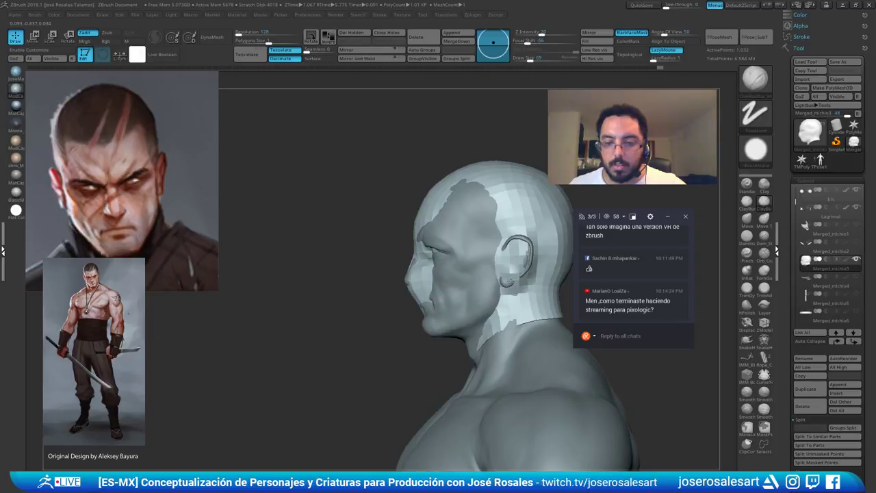
{"action": "mouse_move", "coordinate": [530, 241]}
{"action": "right_mouse_down"}
{"action": "mouse_move", "coordinate": [488, 243]}
{"action": "mouse_move", "coordinate": [517, 252]}
{"action": "mouse_move", "coordinate": [454, 264]}
{"action": "mouse_move", "coordinate": [450, 254]}
{"action": "right_mouse_up"}
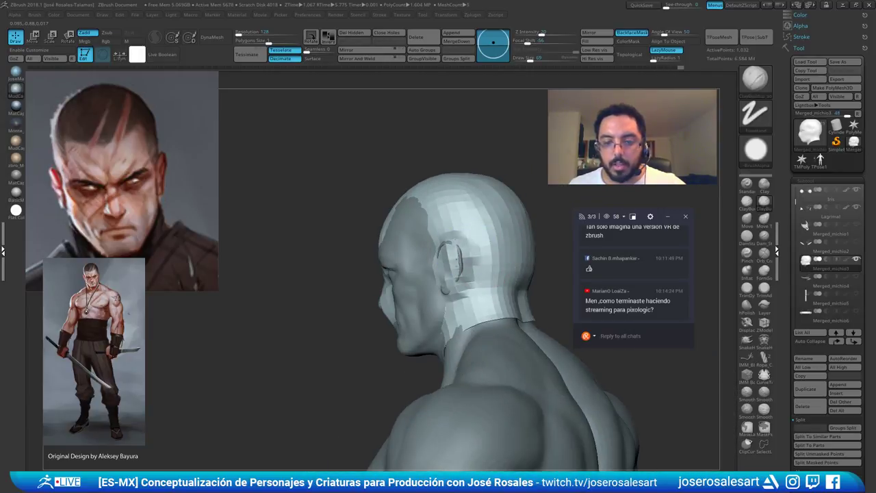
{"action": "mouse_move", "coordinate": [453, 294]}
{"action": "right_mouse_down"}
{"action": "mouse_move", "coordinate": [475, 295]}
{"action": "mouse_move", "coordinate": [454, 263]}
{"action": "right_mouse_up"}
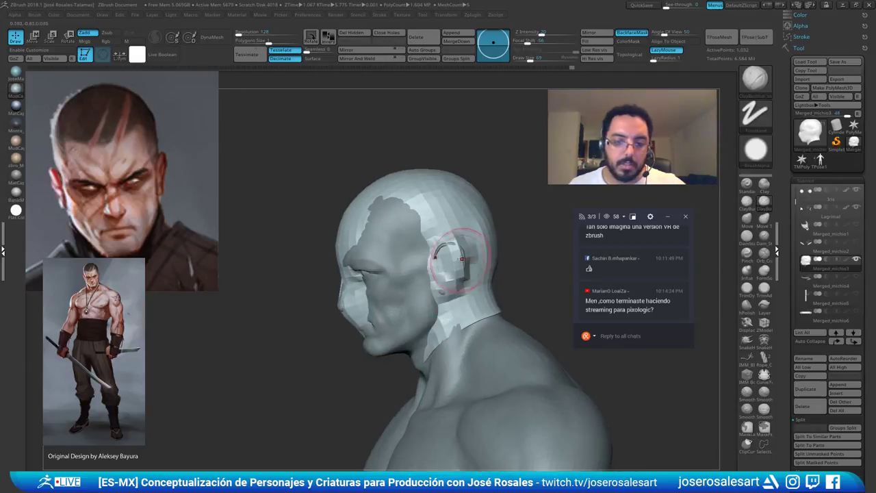
{"action": "mouse_move", "coordinate": [451, 260]}
{"action": "left_mouse_down", "text": "shift"}
{"action": "mouse_move", "coordinate": [443, 296]}
{"action": "mouse_move", "coordinate": [461, 257]}
{"action": "left_mouse_up", "text": "shift"}
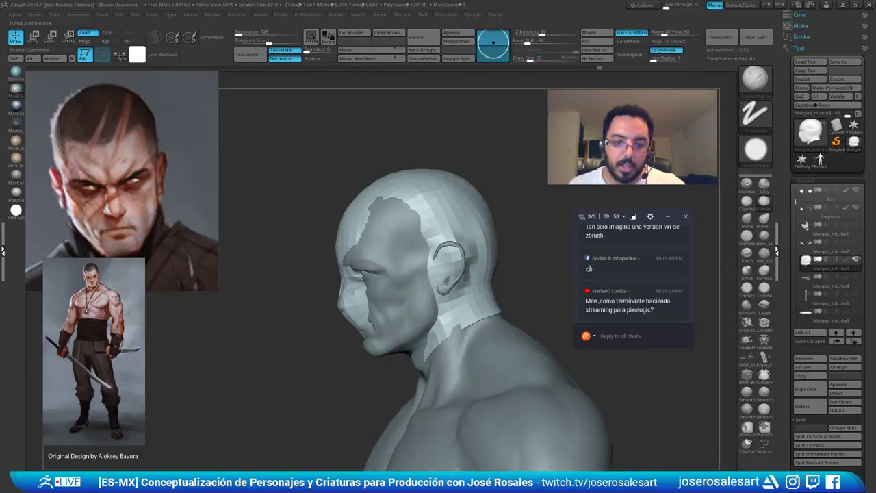
Cover the temple and the side of the face down to the jaw using a larger ClayBuildup brush
{"action": "right_click_drag", "start_coordinate": [447, 281], "coordinate": [484, 255]}
{"action": "right_click_drag", "start_coordinate": [402, 143], "coordinate": [380, 150]}
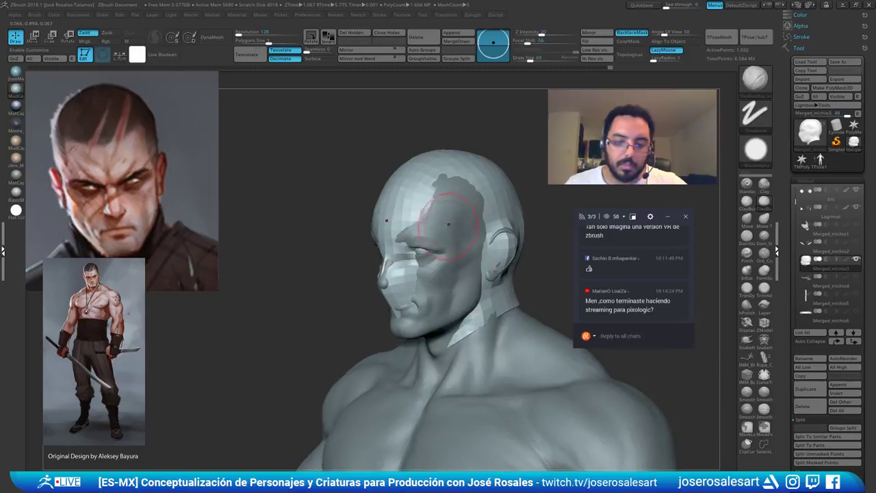
{"action": "key", "text": "bracketright"}
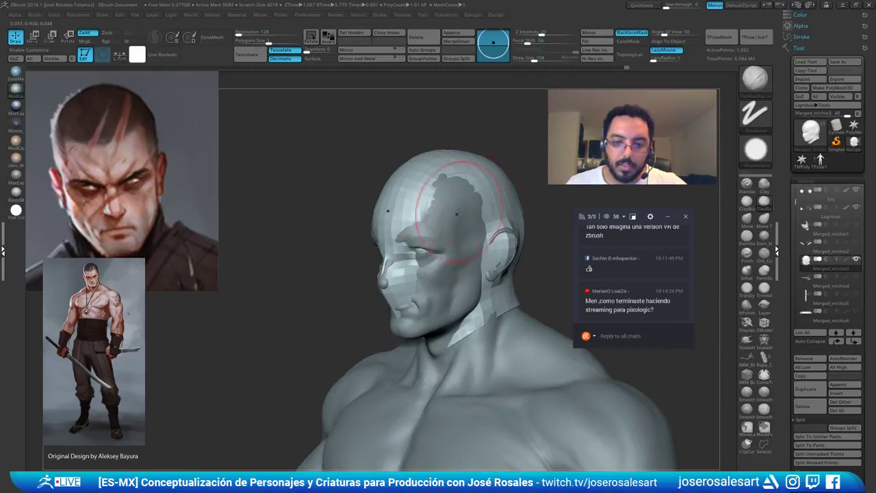
{"action": "mouse_move", "coordinate": [445, 193]}
{"action": "left_mouse_down"}
{"action": "mouse_move", "coordinate": [436, 206]}
{"action": "mouse_move", "coordinate": [475, 255]}
{"action": "mouse_move", "coordinate": [452, 305]}
{"action": "left_mouse_up"}
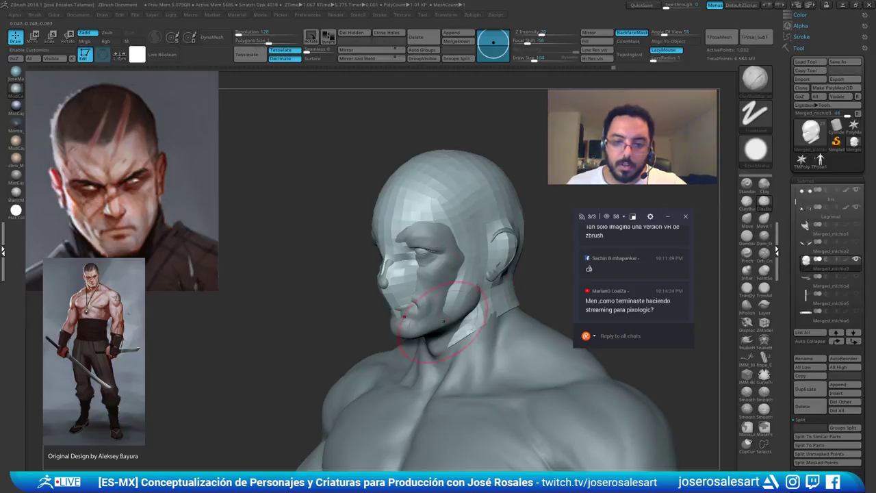
Build up the hood along the jawline and under the chin with ClayBuildup strokes
{"action": "right_click_drag", "start_coordinate": [420, 323], "coordinate": [438, 309]}
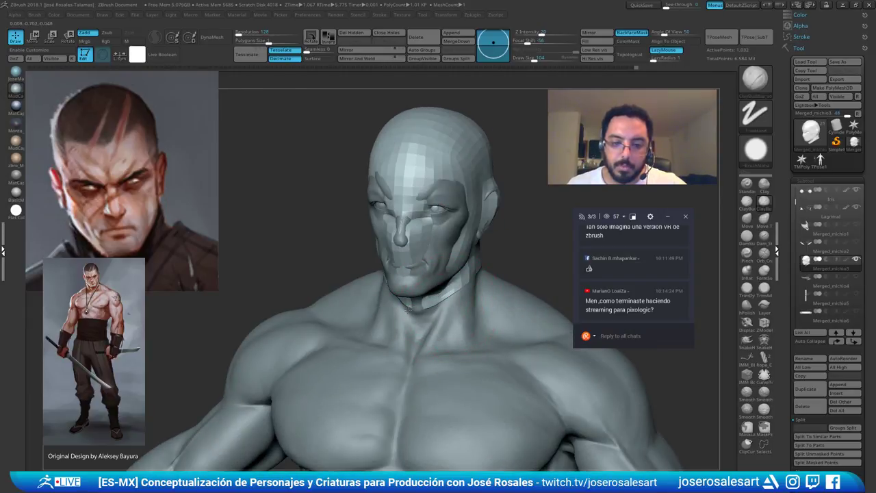
{"action": "left_click_drag", "start_coordinate": [423, 303], "coordinate": [430, 304]}
{"action": "right_click_drag", "start_coordinate": [428, 327], "coordinate": [426, 304]}
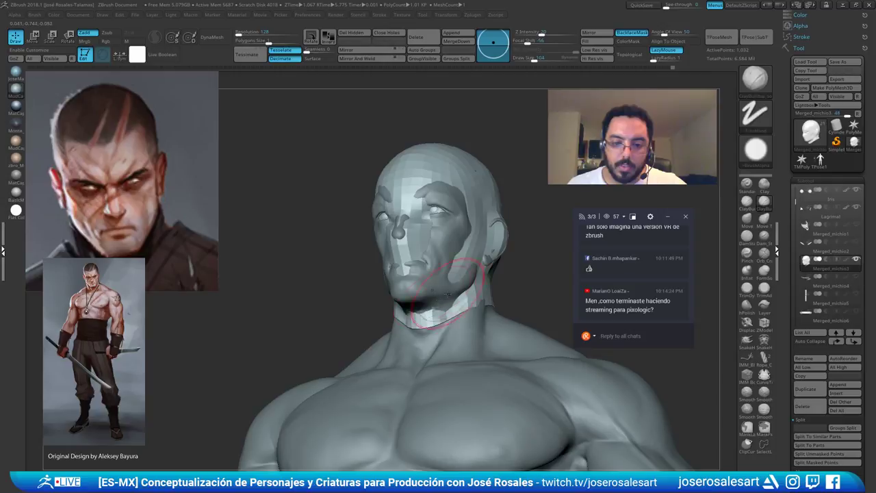
{"action": "left_click_drag", "start_coordinate": [455, 289], "coordinate": [471, 274]}
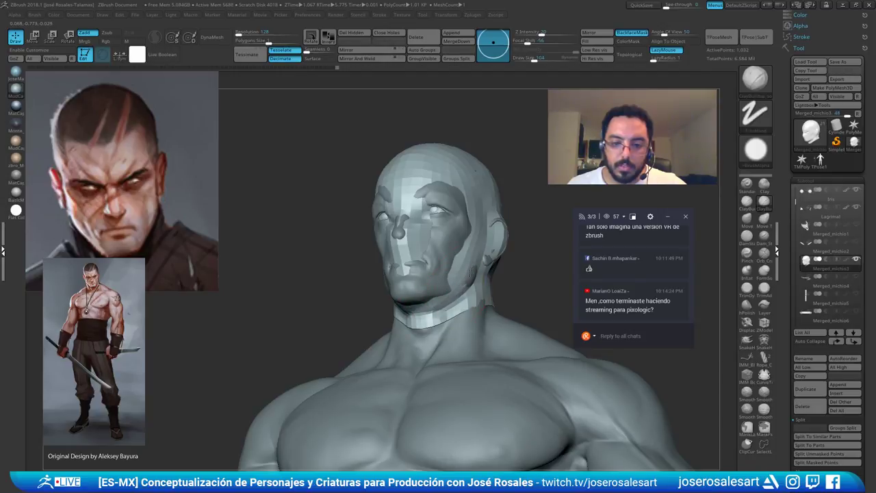
{"action": "left_click_drag", "start_coordinate": [426, 316], "coordinate": [453, 322]}
Build up the hood over the chin and around the mouth with a smaller ClayBuildup brush and smooth it
{"action": "right_click_drag", "start_coordinate": [473, 308], "coordinate": [434, 293]}
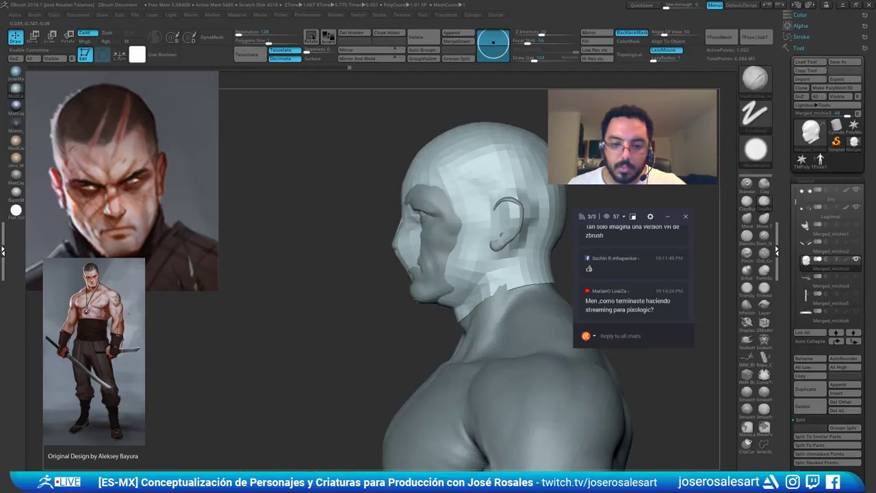
{"action": "mouse_move", "coordinate": [432, 295]}
{"action": "left_mouse_down"}
{"action": "mouse_move", "coordinate": [446, 268]}
{"action": "mouse_move", "coordinate": [423, 275]}
{"action": "left_mouse_up"}
{"action": "right_click_drag", "start_coordinate": [401, 295], "coordinate": [430, 293]}
{"action": "left_click_drag", "start_coordinate": [416, 294], "coordinate": [411, 288], "text": "shift"}
{"action": "right_click_drag", "start_coordinate": [412, 293], "coordinate": [442, 294]}
{"action": "left_click_drag", "start_coordinate": [412, 296], "coordinate": [397, 297]}
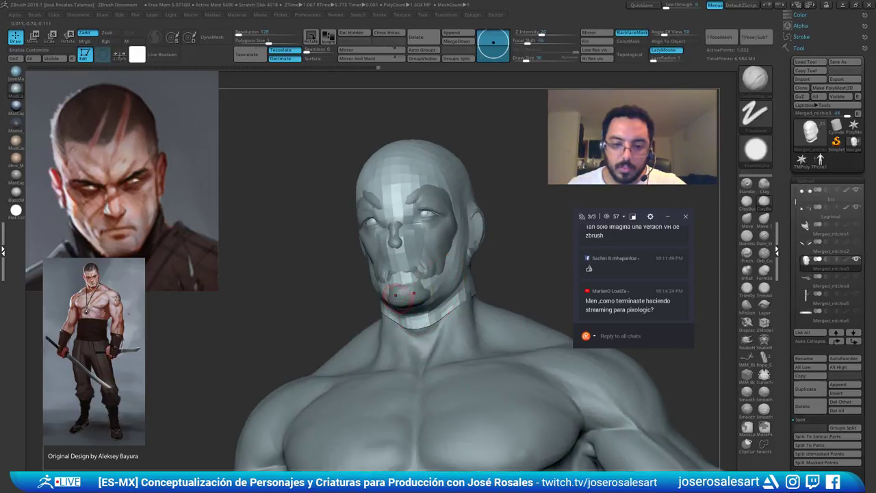
{"action": "left_click_drag", "start_coordinate": [438, 240], "coordinate": [426, 276], "text": "shift"}
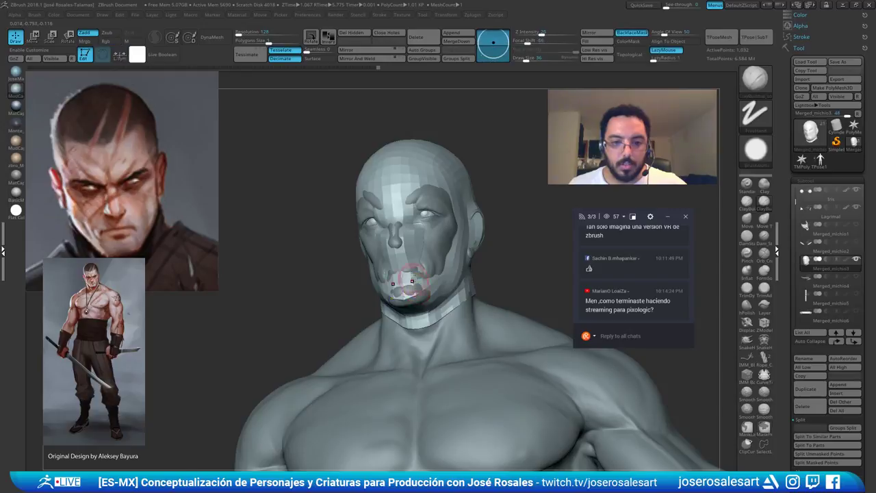
{"action": "right_click_drag", "start_coordinate": [413, 284], "coordinate": [446, 293]}
{"action": "left_click_drag", "start_coordinate": [399, 288], "coordinate": [413, 297]}
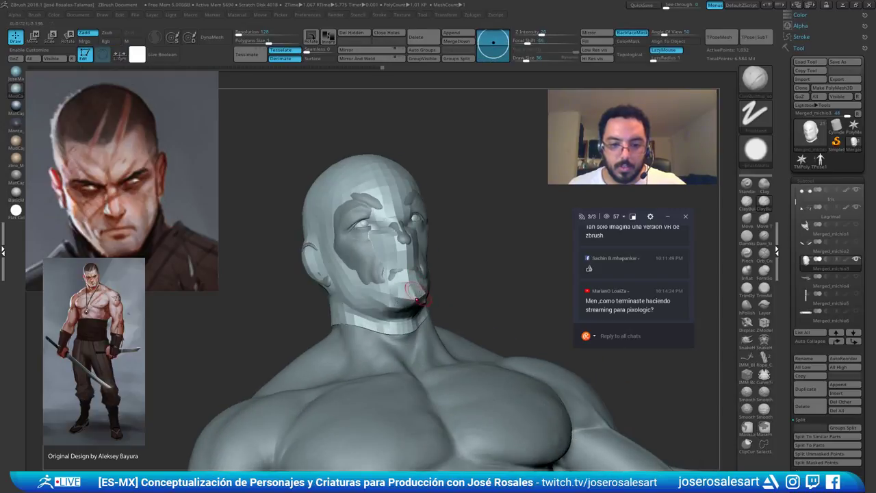
Pull the hood's surface out over the lips with the Move brush
{"action": "mouse_move", "coordinate": [411, 296]}
{"action": "right_mouse_down"}
{"action": "mouse_move", "coordinate": [429, 296]}
{"action": "mouse_move", "coordinate": [440, 313]}
{"action": "mouse_move", "coordinate": [426, 293]}
{"action": "right_mouse_up"}
{"action": "key", "text": "b"}
{"action": "key", "text": "m"}
{"action": "key", "text": "v"}
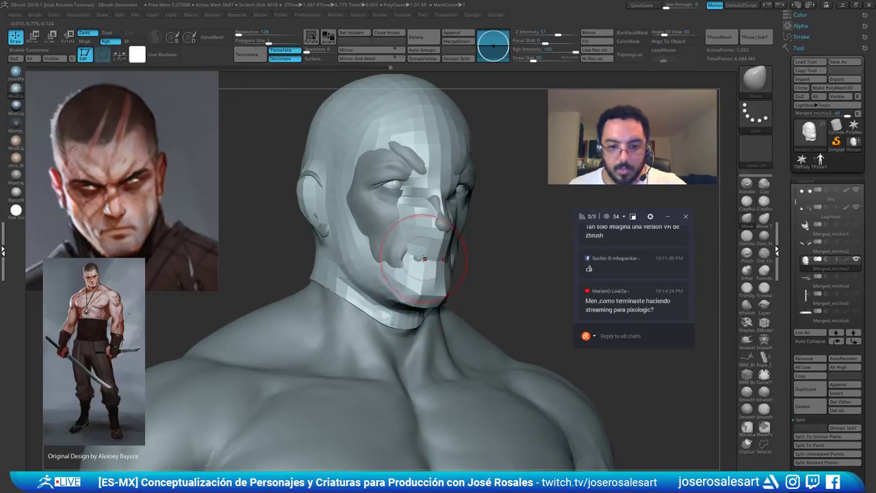
{"action": "right_click_drag", "start_coordinate": [422, 260], "coordinate": [403, 263]}
{"action": "left_click_drag", "start_coordinate": [409, 264], "coordinate": [414, 260]}
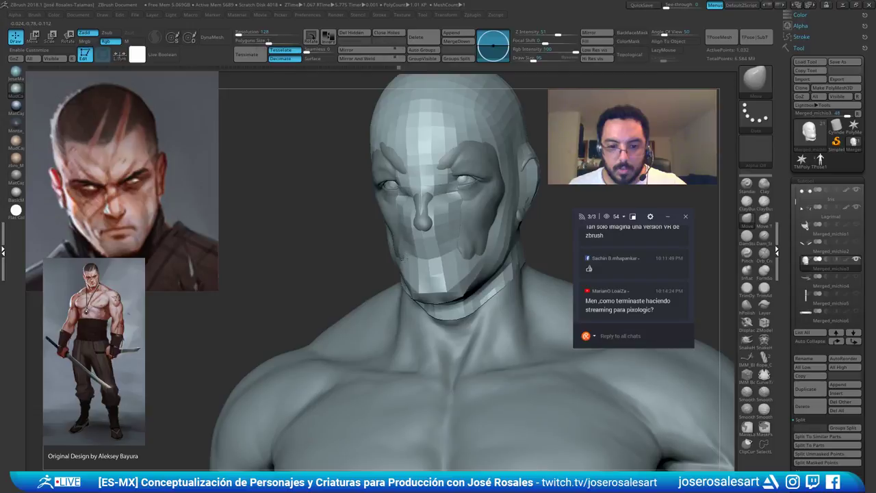
Pull the hood's centre out over the nose with the Move brush
{"action": "mouse_move", "coordinate": [416, 259]}
{"action": "right_mouse_down"}
{"action": "mouse_move", "coordinate": [407, 258]}
{"action": "mouse_move", "coordinate": [455, 216]}
{"action": "right_mouse_up"}
{"action": "left_click_drag", "start_coordinate": [441, 215], "coordinate": [428, 191]}
{"action": "right_click_drag", "start_coordinate": [453, 192], "coordinate": [434, 184]}
{"action": "mouse_move", "coordinate": [417, 156]}
{"action": "right_mouse_down"}
{"action": "mouse_move", "coordinate": [444, 168]}
{"action": "mouse_move", "coordinate": [444, 158]}
{"action": "right_mouse_up"}
{"action": "right_click_drag", "start_coordinate": [394, 169], "coordinate": [296, 172]}
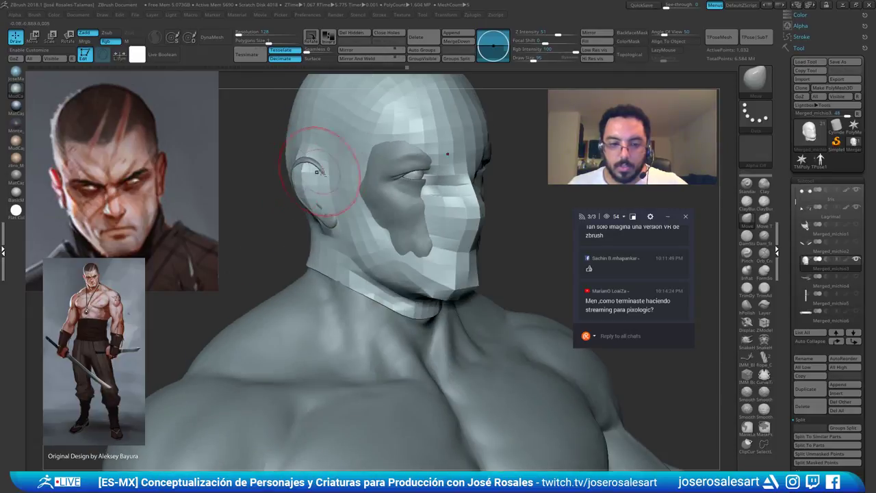
Cover the ear with the hood using ClayBuildup strokes down to the earlobe
{"action": "key", "text": "b"}
{"action": "key", "text": "c"}
{"action": "key", "text": "b"}
{"action": "left_click_drag", "start_coordinate": [318, 171], "coordinate": [304, 158]}
{"action": "right_click_drag", "start_coordinate": [285, 164], "coordinate": [306, 172]}
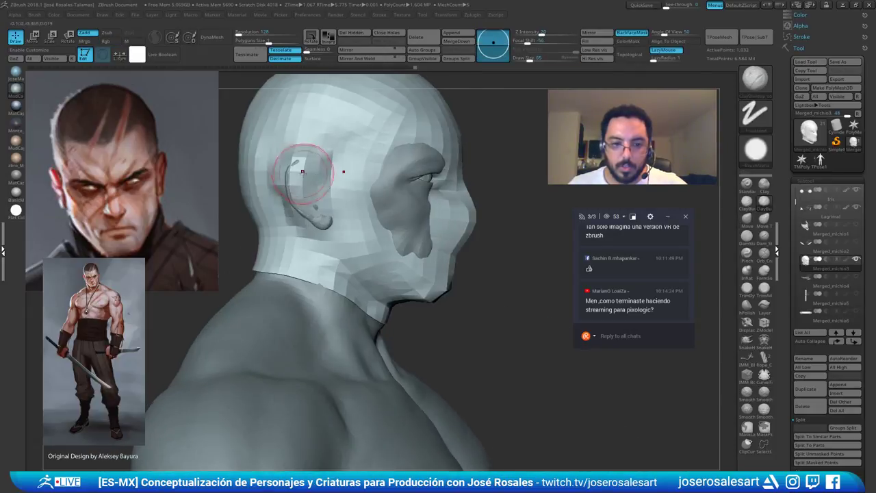
{"action": "mouse_move", "coordinate": [307, 172]}
{"action": "left_mouse_down"}
{"action": "mouse_move", "coordinate": [294, 168]}
{"action": "mouse_move", "coordinate": [296, 199]}
{"action": "mouse_move", "coordinate": [325, 223]}
{"action": "left_mouse_up"}
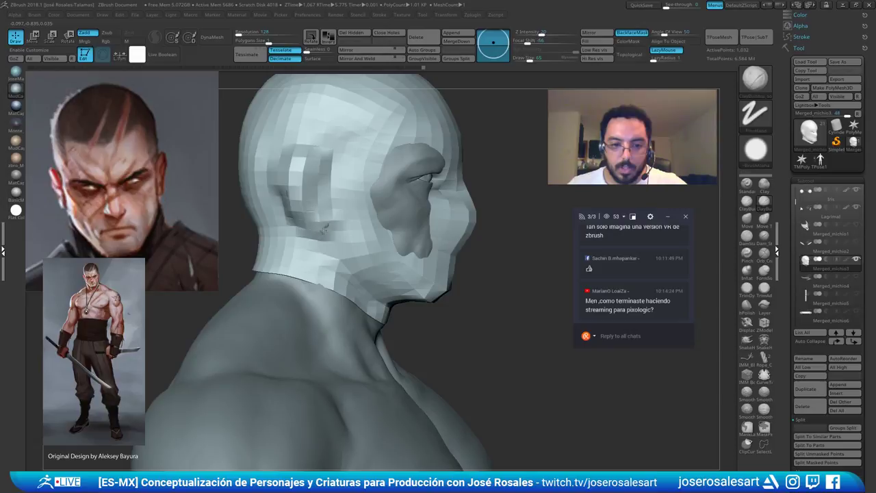
Refine the hood over the eye and cheek by carving in the eye socket with ClayBuildup and smoothing the cheek
{"action": "mouse_move", "coordinate": [320, 242]}
{"action": "right_mouse_down"}
{"action": "mouse_move", "coordinate": [343, 240]}
{"action": "mouse_move", "coordinate": [370, 194]}
{"action": "right_mouse_up"}
{"action": "right_click_drag", "start_coordinate": [384, 189], "coordinate": [343, 170]}
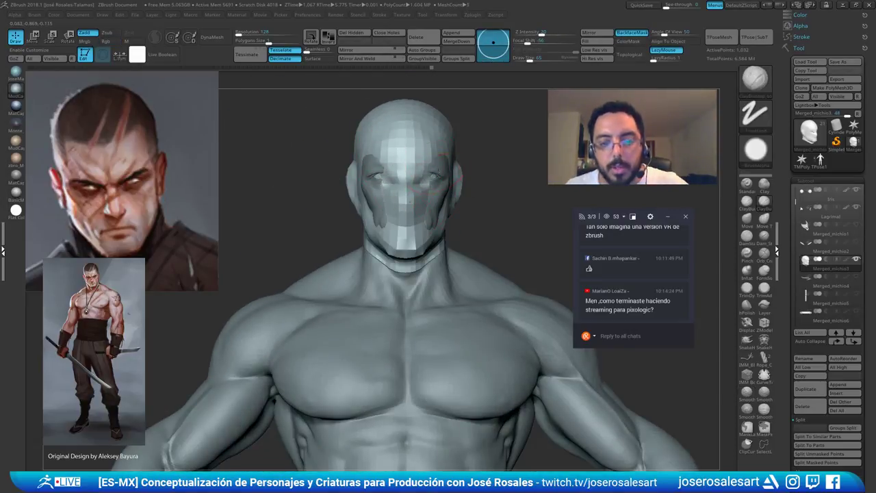
{"action": "right_click_drag", "start_coordinate": [436, 196], "coordinate": [440, 182]}
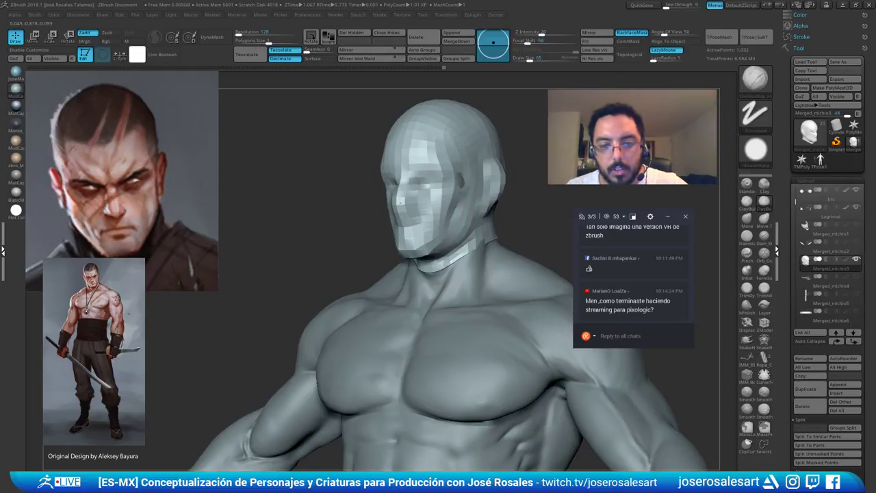
{"action": "mouse_move", "coordinate": [450, 205]}
{"action": "right_mouse_down", "text": "shift"}
{"action": "mouse_move", "coordinate": [447, 192]}
{"action": "mouse_move", "coordinate": [448, 206]}
{"action": "right_mouse_up", "text": "shift"}
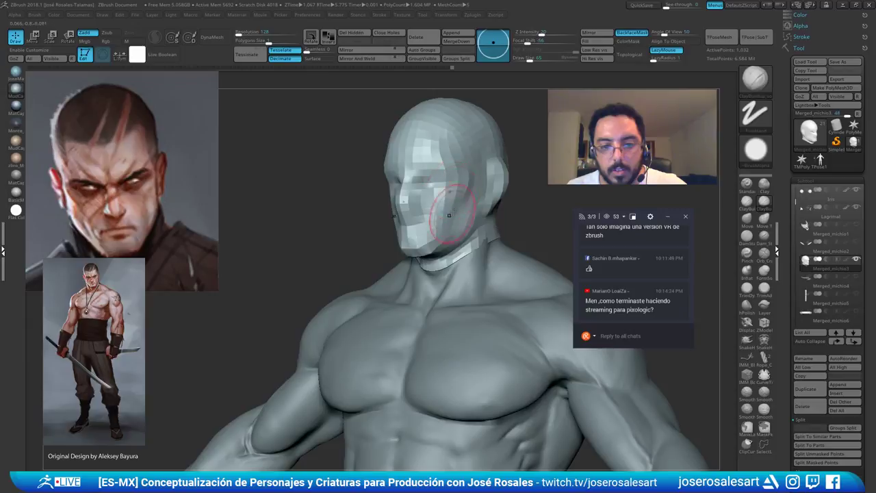
{"action": "mouse_move", "coordinate": [443, 168]}
{"action": "left_mouse_down", "text": "alt"}
{"action": "mouse_move", "coordinate": [452, 191]}
{"action": "mouse_move", "coordinate": [434, 178]}
{"action": "left_mouse_up", "text": "alt"}
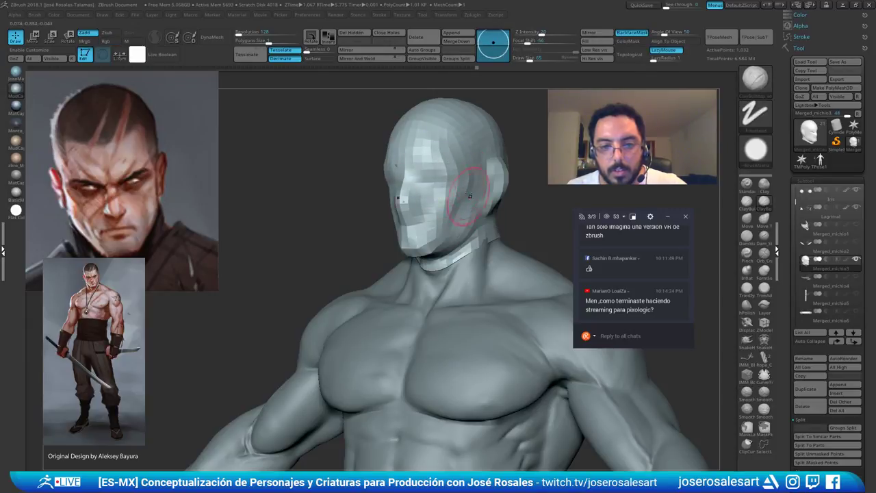
{"action": "left_click_drag", "start_coordinate": [474, 173], "coordinate": [463, 188], "text": "shift"}
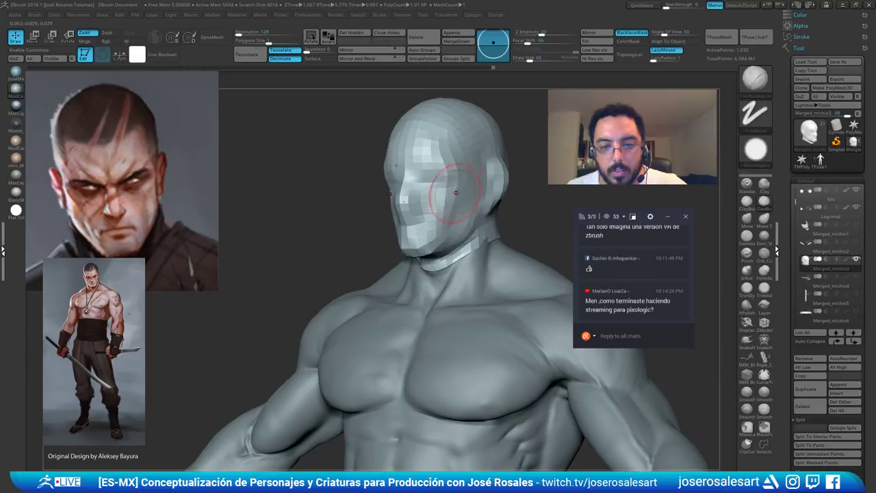
Unhide the spiked face mask over the hood and select it for editing with the Move brush
{"action": "mouse_move", "coordinate": [456, 193]}
{"action": "right_mouse_down"}
{"action": "mouse_move", "coordinate": [472, 190]}
{"action": "mouse_move", "coordinate": [491, 167]}
{"action": "mouse_move", "coordinate": [497, 189]}
{"action": "mouse_move", "coordinate": [514, 186]}
{"action": "mouse_move", "coordinate": [445, 171]}
{"action": "mouse_move", "coordinate": [443, 190]}
{"action": "right_mouse_up"}
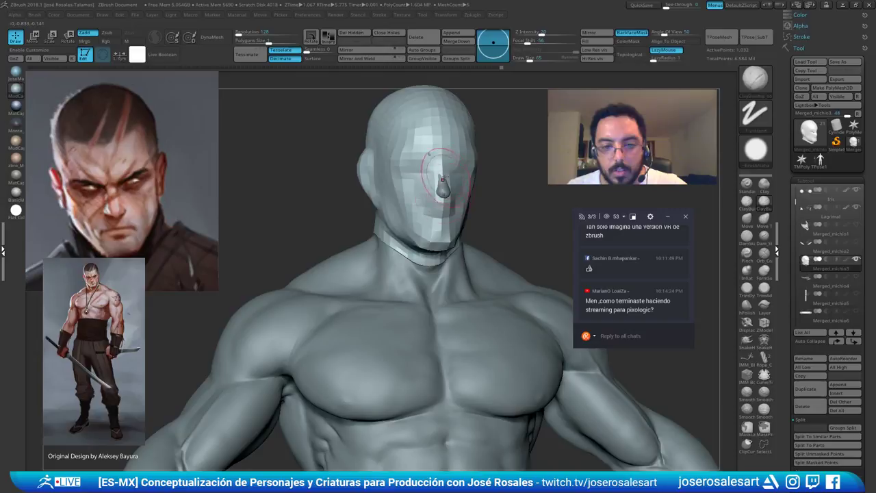
{"action": "mouse_move", "coordinate": [444, 190]}
{"action": "right_mouse_down", "text": "ctrl"}
{"action": "mouse_move", "coordinate": [443, 158]}
{"action": "mouse_move", "coordinate": [473, 175]}
{"action": "mouse_move", "coordinate": [514, 178]}
{"action": "mouse_move", "coordinate": [428, 144]}
{"action": "mouse_move", "coordinate": [409, 212]}
{"action": "mouse_move", "coordinate": [411, 200]}
{"action": "right_mouse_up", "text": "ctrl"}
{"action": "left_click", "coordinate": [857, 242]}
{"action": "left_click", "coordinate": [856, 226]}
{"action": "left_click", "coordinate": [424, 167], "text": "alt"}
{"action": "key", "text": "b"}
{"action": "key", "text": "m"}
{"action": "key", "text": "v"}
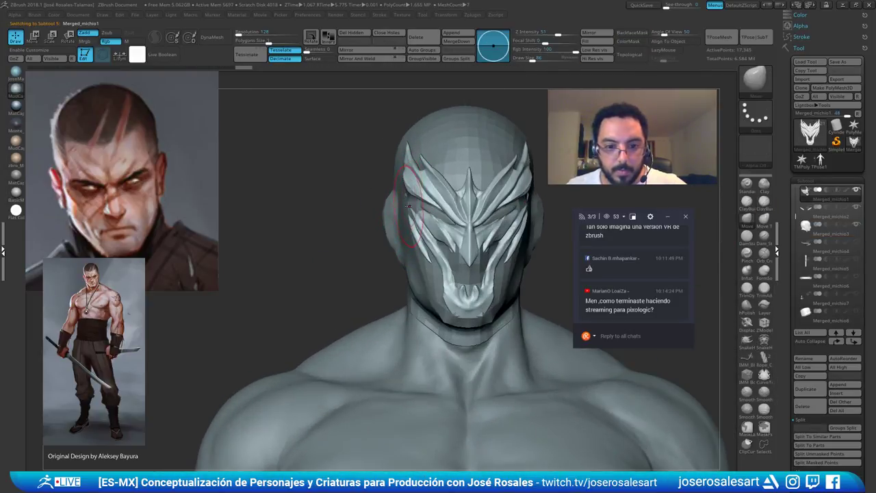
{"action": "key", "text": "ctrl"}
{"action": "key", "text": "b"}
{"action": "key", "text": "m"}
{"action": "key", "text": "v"}
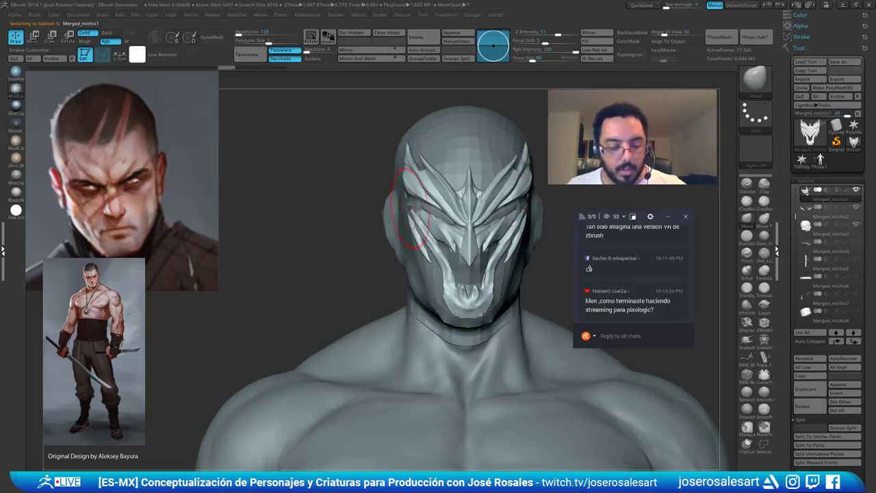
Fit the side edge of the spiked face mask around the temple and cheek with a larger Move brush
{"action": "key", "text": "s"}
{"action": "left_click_drag", "start_coordinate": [409, 208], "coordinate": [415, 210]}
{"action": "right_click_drag", "start_coordinate": [387, 205], "coordinate": [408, 200]}
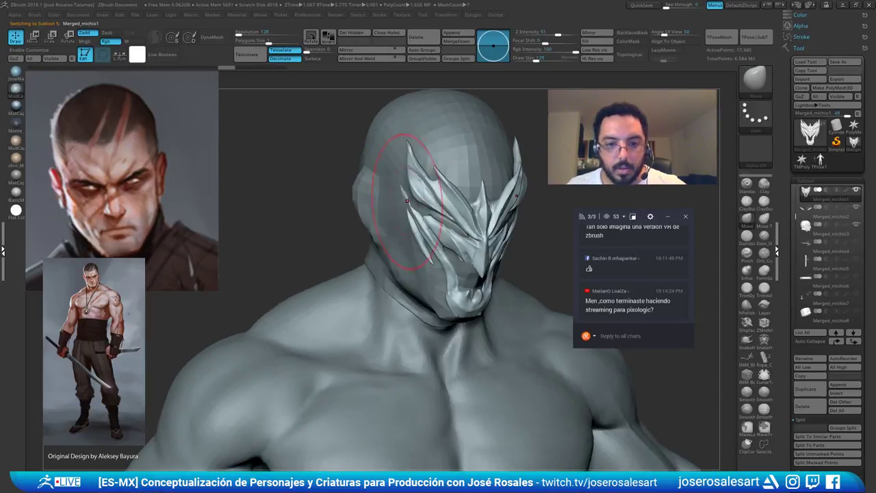
{"action": "left_click_drag", "start_coordinate": [408, 201], "coordinate": [400, 202]}
{"action": "mouse_move", "coordinate": [443, 214]}
{"action": "right_mouse_down"}
{"action": "mouse_move", "coordinate": [417, 216]}
{"action": "mouse_move", "coordinate": [482, 213]}
{"action": "right_mouse_up"}
{"action": "mouse_move", "coordinate": [423, 208]}
{"action": "right_mouse_down"}
{"action": "mouse_move", "coordinate": [415, 186]}
{"action": "mouse_move", "coordinate": [421, 191]}
{"action": "mouse_move", "coordinate": [406, 203]}
{"action": "mouse_move", "coordinate": [434, 211]}
{"action": "mouse_move", "coordinate": [406, 186]}
{"action": "mouse_move", "coordinate": [413, 184]}
{"action": "right_mouse_up"}
{"action": "right_click_drag", "start_coordinate": [439, 218], "coordinate": [507, 219], "text": "ctrl"}
Unhide the cloth ribbons, select them and adjust their position against the back of the head with the Gizmo
{"action": "left_click", "coordinate": [857, 244]}
{"action": "mouse_move", "coordinate": [419, 233]}
{"action": "right_mouse_down"}
{"action": "mouse_move", "coordinate": [477, 235]}
{"action": "mouse_move", "coordinate": [464, 235]}
{"action": "right_mouse_up"}
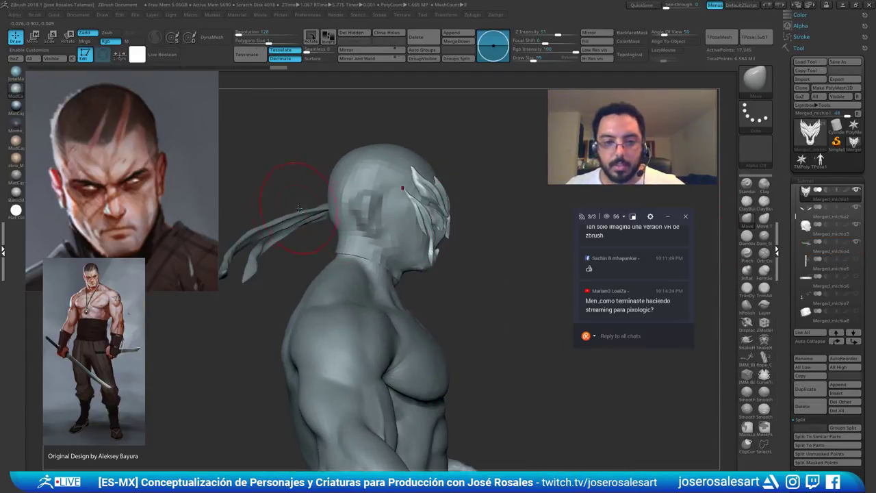
{"action": "left_click", "coordinate": [304, 216], "text": "alt"}
{"action": "right_click_drag", "start_coordinate": [304, 216], "coordinate": [351, 221], "text": "alt"}
{"action": "key", "text": "w"}
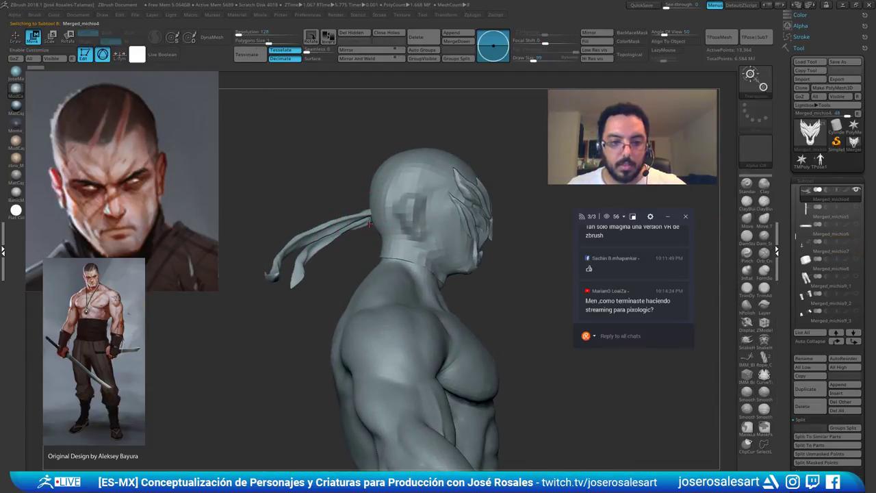
{"action": "left_click", "coordinate": [351, 219], "text": "alt"}
{"action": "left_click", "coordinate": [362, 148], "text": "alt"}
{"action": "mouse_move", "coordinate": [416, 220]}
{"action": "left_mouse_down"}
{"action": "mouse_move", "coordinate": [402, 220]}
{"action": "mouse_move", "coordinate": [418, 220]}
{"action": "left_mouse_up"}
{"action": "key", "text": "q"}
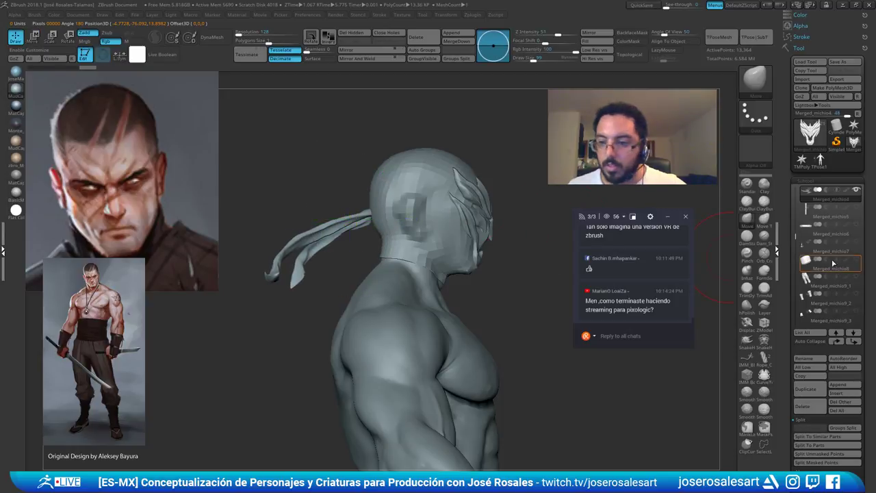
Unhide and select the Merged_michio5 strap, then pull it out over the crown of the hood with a larger Move brush
{"action": "left_click", "coordinate": [845, 217]}
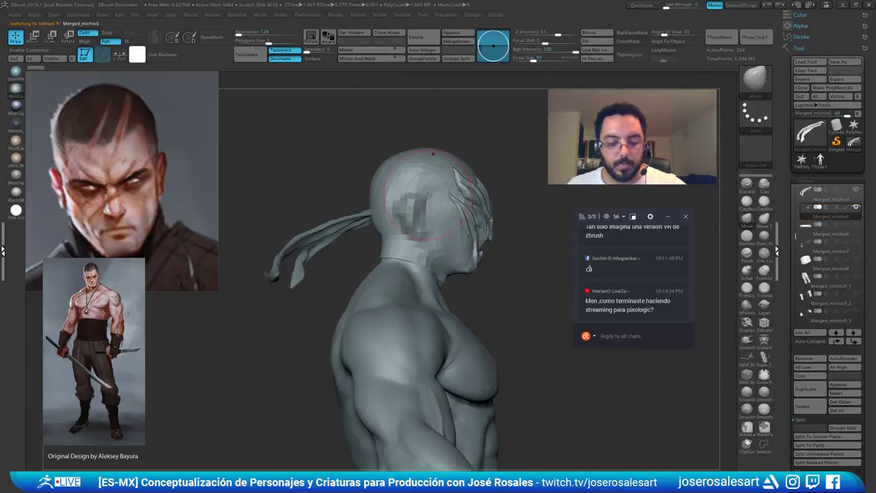
{"action": "key", "text": "w"}
{"action": "key", "text": "q"}
{"action": "key", "text": "s"}
{"action": "left_click_drag", "start_coordinate": [436, 189], "coordinate": [440, 189]}
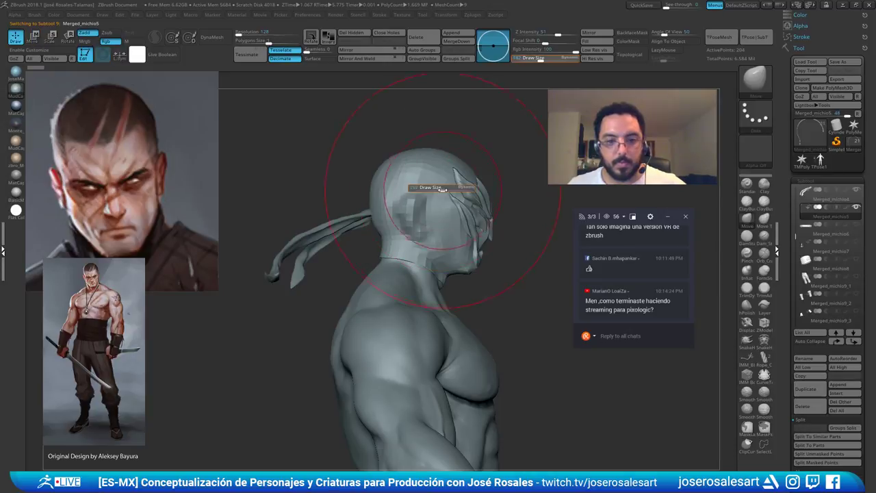
{"action": "mouse_move", "coordinate": [524, 158]}
{"action": "left_mouse_down", "text": "alt"}
{"action": "mouse_move", "coordinate": [508, 198]}
{"action": "mouse_move", "coordinate": [409, 198]}
{"action": "left_mouse_up", "text": "alt"}
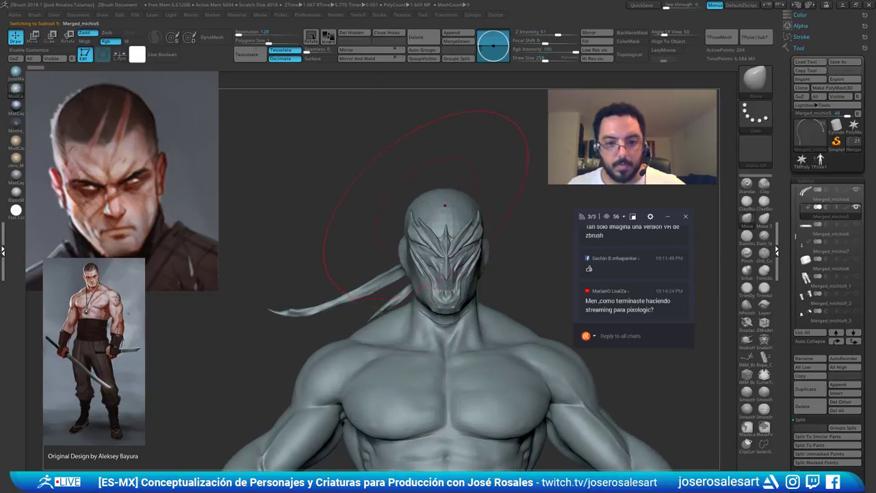
{"action": "mouse_move", "coordinate": [403, 207]}
{"action": "right_mouse_down"}
{"action": "mouse_move", "coordinate": [423, 195]}
{"action": "mouse_move", "coordinate": [400, 200]}
{"action": "mouse_move", "coordinate": [426, 210]}
{"action": "mouse_move", "coordinate": [406, 204]}
{"action": "right_mouse_up"}
{"action": "mouse_move", "coordinate": [407, 204]}
{"action": "right_mouse_down"}
{"action": "mouse_move", "coordinate": [424, 190]}
{"action": "mouse_move", "coordinate": [489, 233]}
{"action": "mouse_move", "coordinate": [468, 207]}
{"action": "mouse_move", "coordinate": [439, 221]}
{"action": "mouse_move", "coordinate": [455, 279]}
{"action": "mouse_move", "coordinate": [473, 218]}
{"action": "mouse_move", "coordinate": [437, 185]}
{"action": "right_mouse_up"}
{"action": "right_click_drag", "start_coordinate": [404, 229], "coordinate": [507, 227]}
{"action": "mouse_move", "coordinate": [358, 237]}
{"action": "right_mouse_down"}
{"action": "mouse_move", "coordinate": [452, 223]}
{"action": "mouse_move", "coordinate": [354, 219]}
{"action": "right_mouse_up"}
{"action": "key", "text": "bracketright"}
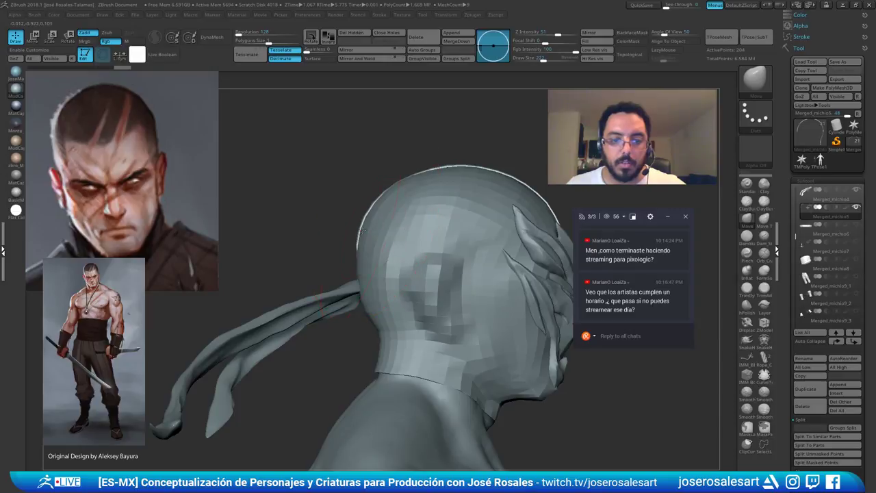
Pull the central strap out of the hood along the back of the skull and down the nape
{"action": "key", "text": "s"}
{"action": "left_click_drag", "start_coordinate": [403, 189], "coordinate": [398, 189]}
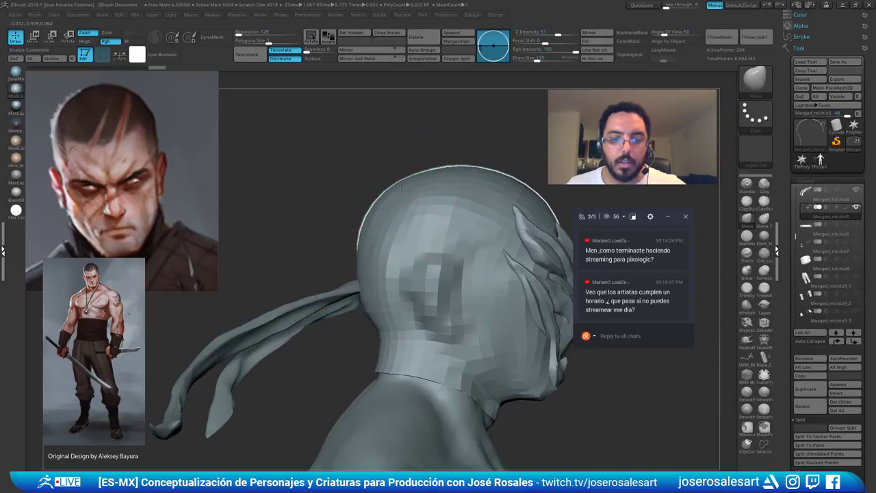
{"action": "right_click_drag", "start_coordinate": [400, 184], "coordinate": [376, 285]}
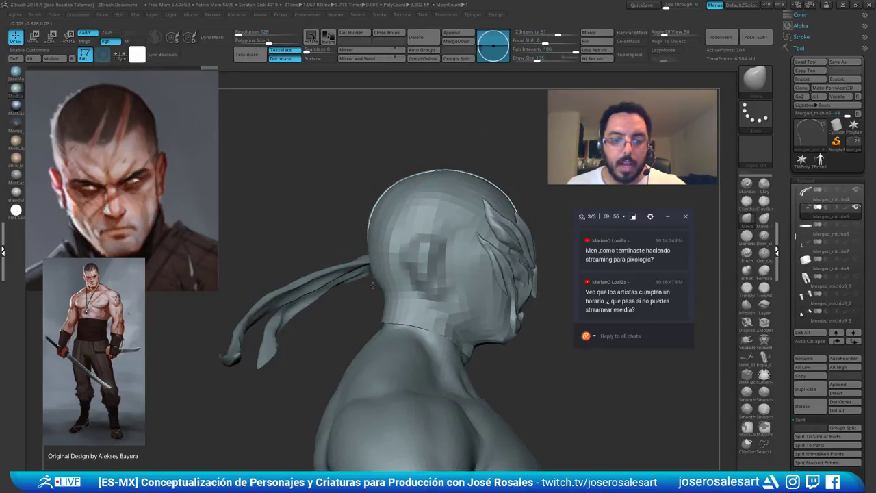
{"action": "key", "text": "s"}
{"action": "left_click_drag", "start_coordinate": [378, 289], "coordinate": [374, 290]}
{"action": "right_click_drag", "start_coordinate": [380, 297], "coordinate": [390, 329], "text": "ctrl"}
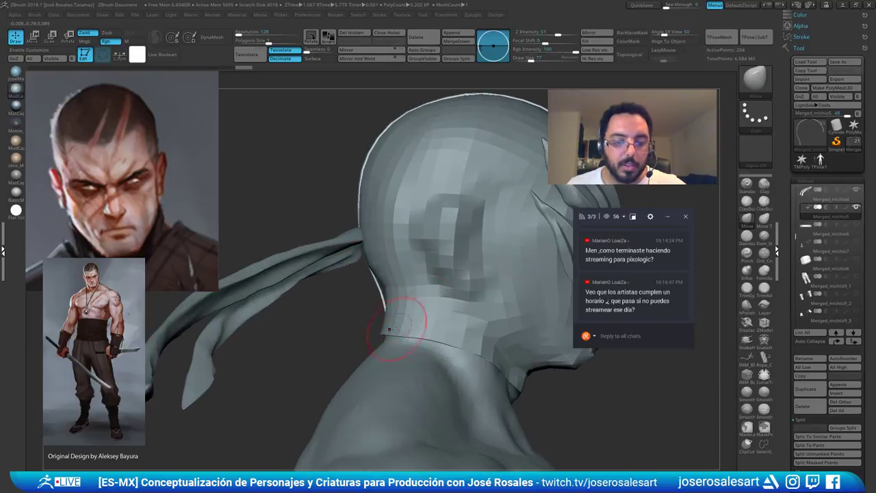
Bring the central strap's lower end out to the hood's neck edge with smaller Move brush strokes
{"action": "key", "text": "s"}
{"action": "left_click_drag", "start_coordinate": [382, 320], "coordinate": [386, 321]}
{"action": "right_click_drag", "start_coordinate": [386, 321], "coordinate": [411, 327]}
{"action": "key", "text": "s"}
{"action": "left_click_drag", "start_coordinate": [380, 301], "coordinate": [379, 300]}
{"action": "right_click_drag", "start_coordinate": [387, 300], "coordinate": [379, 297]}
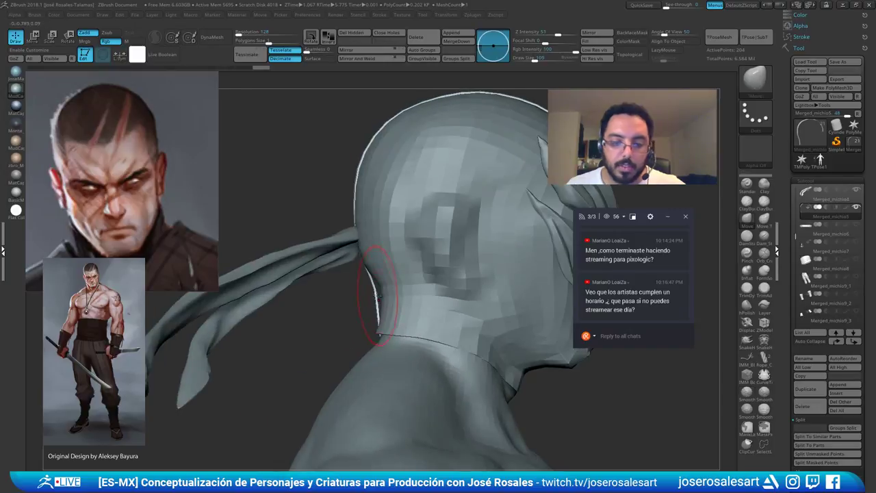
{"action": "left_click_drag", "start_coordinate": [380, 297], "coordinate": [378, 298]}
Refine the central strap's curve from the ribbon knot to the nape and lift it slightly over the crown
{"action": "right_click_drag", "start_coordinate": [377, 297], "coordinate": [404, 302]}
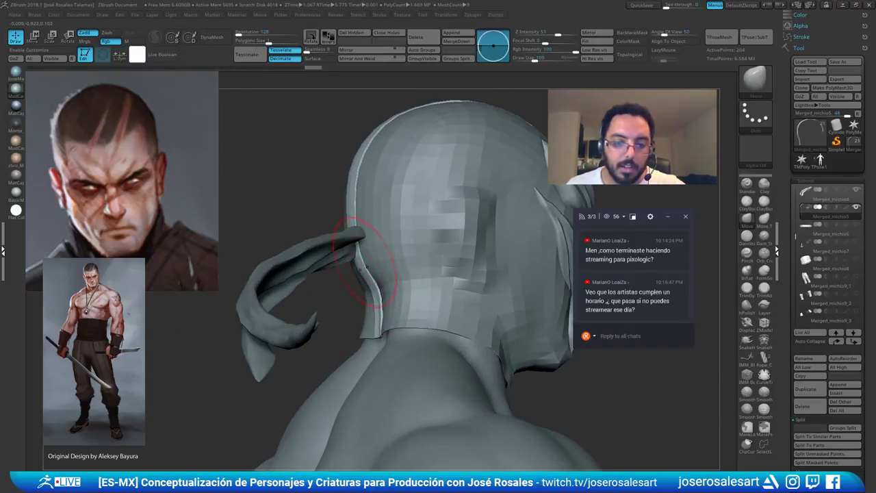
{"action": "left_click_drag", "start_coordinate": [379, 299], "coordinate": [376, 302]}
{"action": "right_click_drag", "start_coordinate": [376, 303], "coordinate": [366, 308]}
{"action": "left_click_drag", "start_coordinate": [378, 332], "coordinate": [376, 329]}
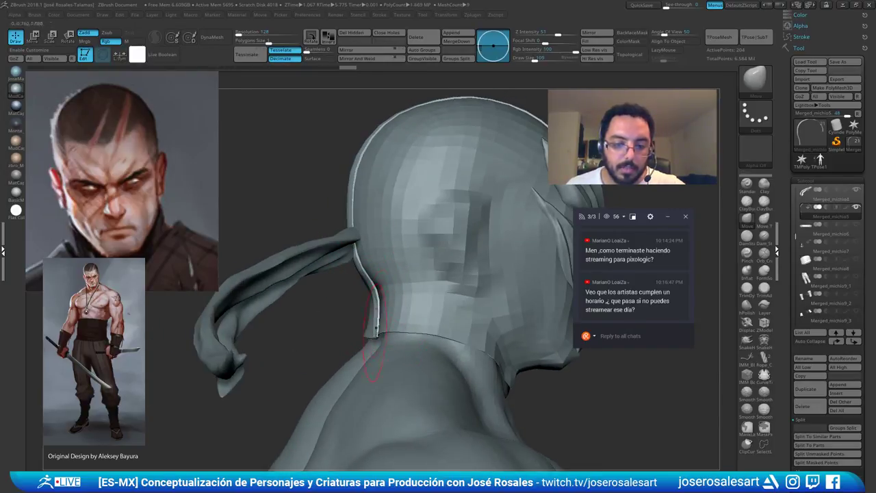
{"action": "left_click_drag", "start_coordinate": [375, 291], "coordinate": [372, 291]}
{"action": "mouse_move", "coordinate": [370, 294]}
{"action": "right_mouse_down", "text": "ctrl"}
{"action": "mouse_move", "coordinate": [311, 278]}
{"action": "mouse_move", "coordinate": [308, 290]}
{"action": "mouse_move", "coordinate": [376, 299]}
{"action": "right_mouse_up", "text": "ctrl"}
{"action": "left_click_drag", "start_coordinate": [356, 311], "coordinate": [357, 316]}
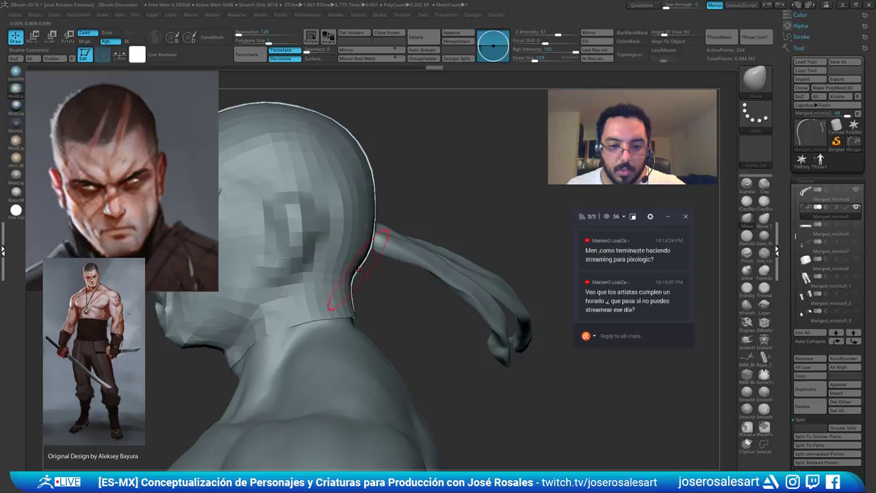
{"action": "mouse_move", "coordinate": [359, 270]}
{"action": "right_mouse_down", "text": "ctrl"}
{"action": "mouse_move", "coordinate": [342, 205]}
{"action": "mouse_move", "coordinate": [391, 199]}
{"action": "right_mouse_up", "text": "ctrl"}
{"action": "left_click_drag", "start_coordinate": [393, 184], "coordinate": [393, 176]}
{"action": "mouse_move", "coordinate": [393, 176]}
{"action": "right_mouse_down"}
{"action": "mouse_move", "coordinate": [435, 200]}
{"action": "mouse_move", "coordinate": [509, 164]}
{"action": "right_mouse_up"}
Unhide and select the horizontal Merged_michio6 head strap and enlarge the Move brush to shape it
{"action": "left_click", "coordinate": [854, 226]}
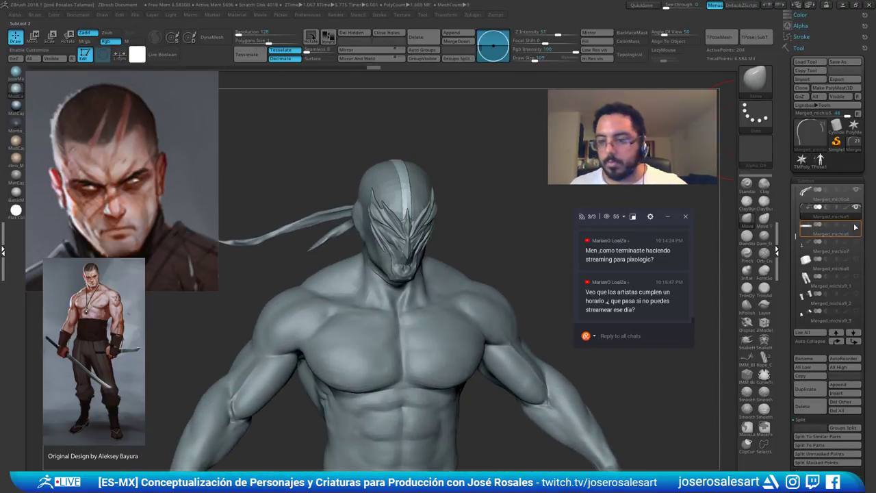
{"action": "left_click", "coordinate": [363, 222], "text": "alt"}
{"action": "right_click_drag", "start_coordinate": [369, 222], "coordinate": [295, 218]}
{"action": "mouse_move", "coordinate": [430, 183]}
{"action": "right_mouse_down", "text": "ctrl"}
{"action": "mouse_move", "coordinate": [459, 207]}
{"action": "mouse_move", "coordinate": [433, 234]}
{"action": "right_mouse_up", "text": "ctrl"}
{"action": "key", "text": "]"}
{"action": "key", "text": "]"}
{"action": "key", "text": "]"}
{"action": "right_click_drag", "start_coordinate": [482, 200], "coordinate": [438, 197]}
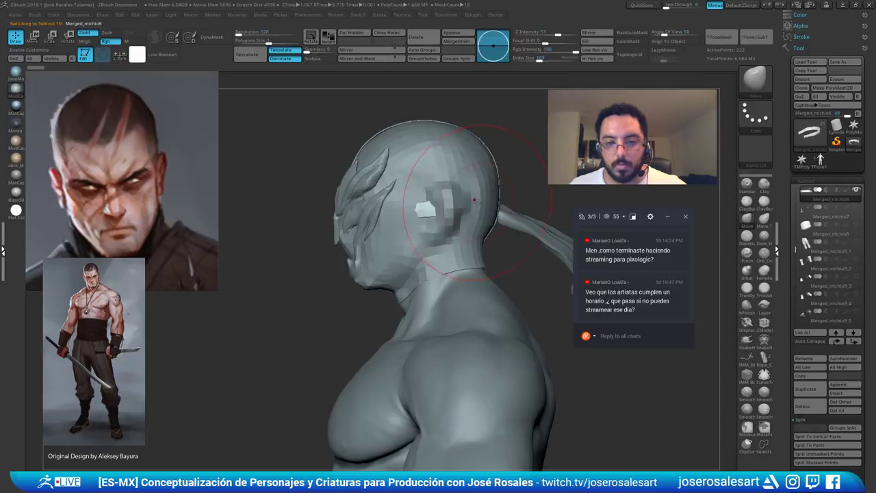
Pull the horizontal strap out of the hood at the back of the head, beside the ribbon knot
{"action": "mouse_move", "coordinate": [500, 206]}
{"action": "right_mouse_down"}
{"action": "mouse_move", "coordinate": [446, 207]}
{"action": "mouse_move", "coordinate": [505, 215]}
{"action": "mouse_move", "coordinate": [493, 191]}
{"action": "right_mouse_up"}
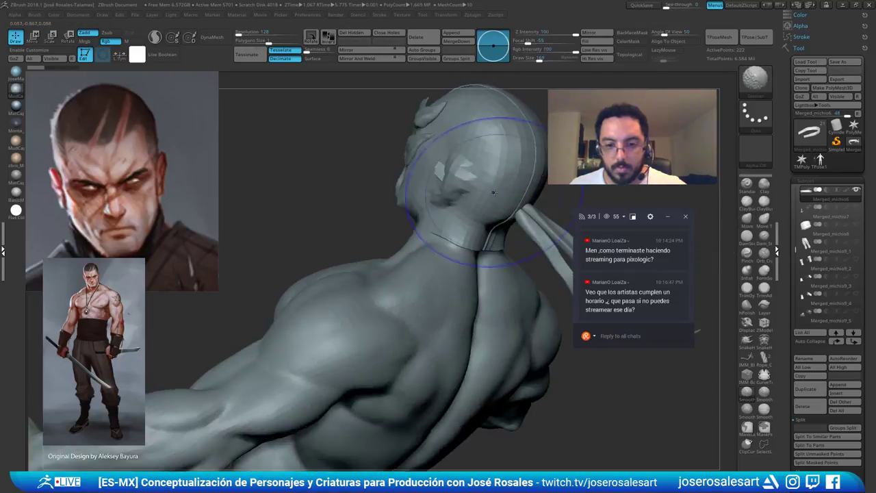
{"action": "key", "text": "shift+s"}
{"action": "left_click_drag", "start_coordinate": [509, 201], "coordinate": [516, 203]}
{"action": "key", "text": "shift+s"}
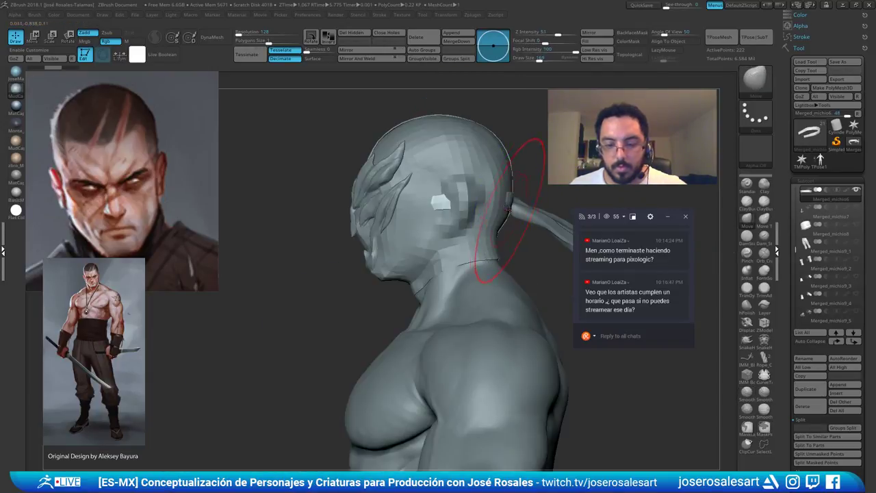
{"action": "mouse_move", "coordinate": [512, 206]}
{"action": "right_mouse_down"}
{"action": "mouse_move", "coordinate": [495, 208]}
{"action": "mouse_move", "coordinate": [525, 209]}
{"action": "right_mouse_up"}
{"action": "left_click_drag", "start_coordinate": [532, 201], "coordinate": [527, 195]}
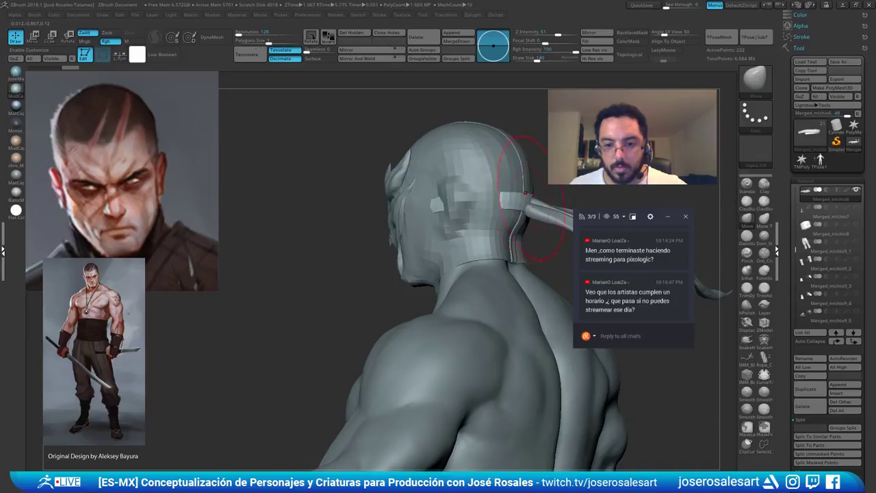
Bring the horizontal strap out around the side of the head behind the ear with the Move brush
{"action": "right_click_drag", "start_coordinate": [484, 199], "coordinate": [502, 212]}
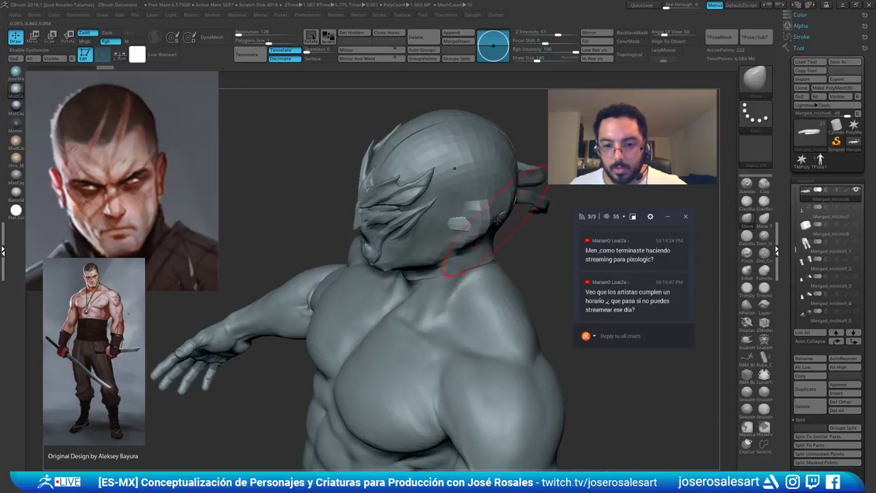
{"action": "left_click_drag", "start_coordinate": [500, 219], "coordinate": [506, 215]}
{"action": "right_click_drag", "start_coordinate": [527, 217], "coordinate": [465, 233]}
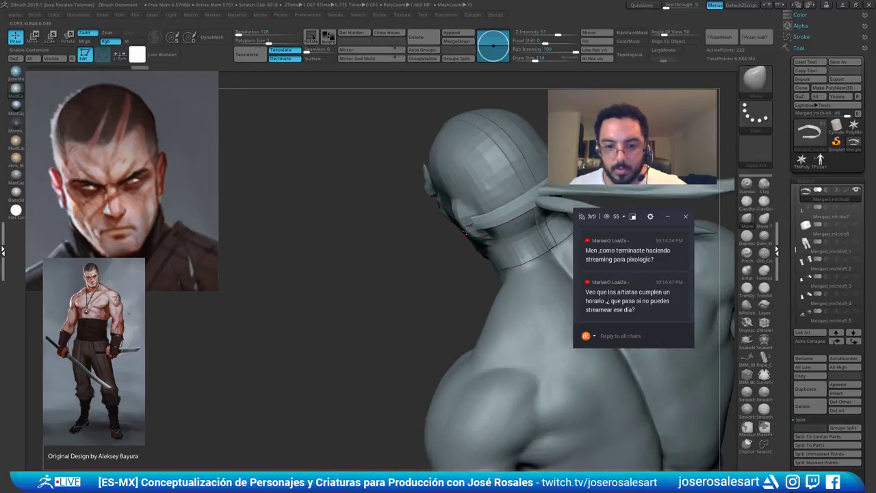
{"action": "key", "text": "s"}
{"action": "left_click_drag", "start_coordinate": [475, 229], "coordinate": [469, 229]}
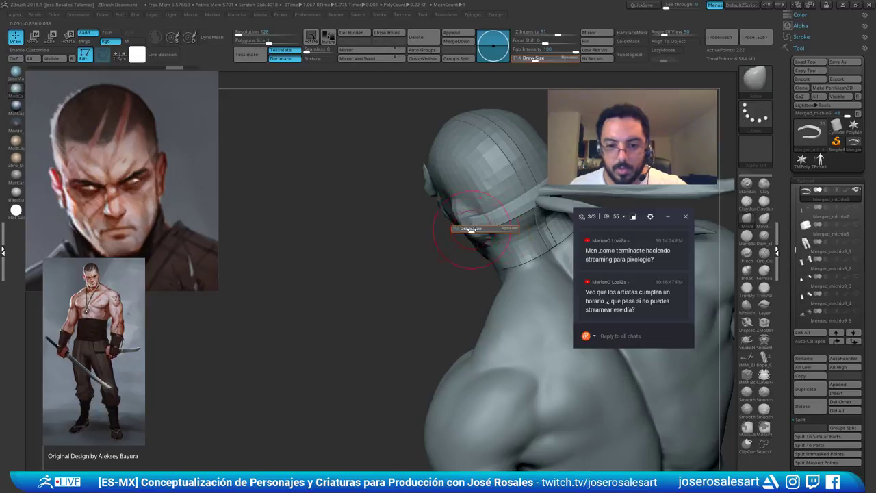
Try to reshape the mask strap beside the face with the Move brush
{"action": "mouse_move", "coordinate": [466, 230]}
{"action": "right_mouse_down"}
{"action": "mouse_move", "coordinate": [469, 240]}
{"action": "mouse_move", "coordinate": [505, 222]}
{"action": "right_mouse_up"}
{"action": "left_click_drag", "start_coordinate": [447, 222], "coordinate": [441, 223]}
{"action": "mouse_move", "coordinate": [433, 225]}
{"action": "right_mouse_down"}
{"action": "mouse_move", "coordinate": [458, 222]}
{"action": "mouse_move", "coordinate": [445, 190]}
{"action": "right_mouse_up"}
{"action": "key", "text": "ctrl+z"}
Select the Merged_michio3 head mesh and smooth its surface around the ear
{"action": "left_click", "coordinate": [457, 222], "text": "alt"}
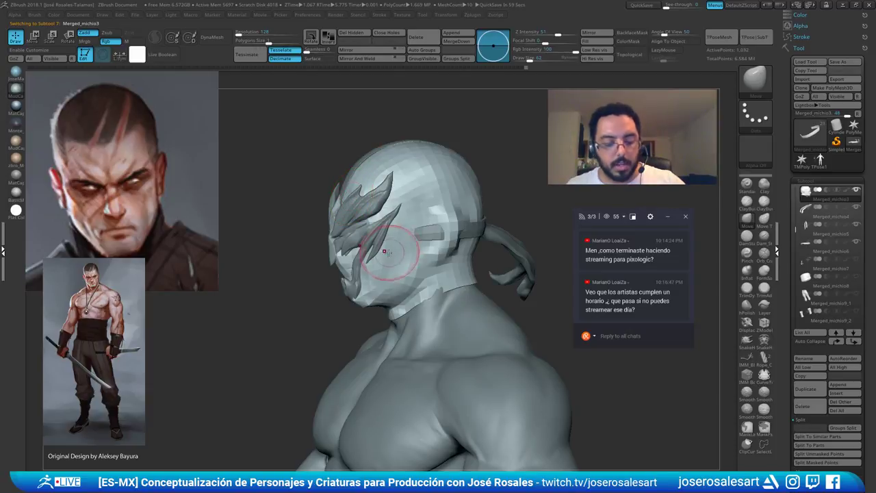
{"action": "left_click_drag", "start_coordinate": [449, 237], "coordinate": [454, 240], "text": "shift"}
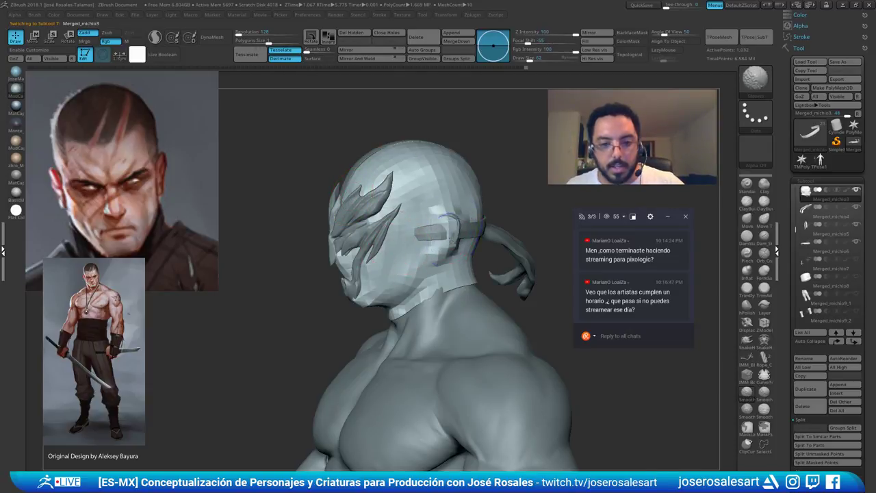
{"action": "mouse_move", "coordinate": [436, 253]}
{"action": "right_mouse_down"}
{"action": "mouse_move", "coordinate": [451, 253]}
{"action": "mouse_move", "coordinate": [459, 220]}
{"action": "mouse_move", "coordinate": [452, 239]}
{"action": "mouse_move", "coordinate": [472, 222]}
{"action": "right_mouse_up"}
Select the Merged_michio6 mask strap and pull its front end forward from the ear toward the mask's edge
{"action": "left_click", "coordinate": [440, 232], "text": "alt"}
{"action": "right_click_drag", "start_coordinate": [321, 256], "coordinate": [401, 264]}
{"action": "key", "text": "s"}
{"action": "left_click_drag", "start_coordinate": [403, 264], "coordinate": [408, 265]}
{"action": "right_click_drag", "start_coordinate": [463, 265], "coordinate": [444, 284]}
{"action": "key", "text": "s"}
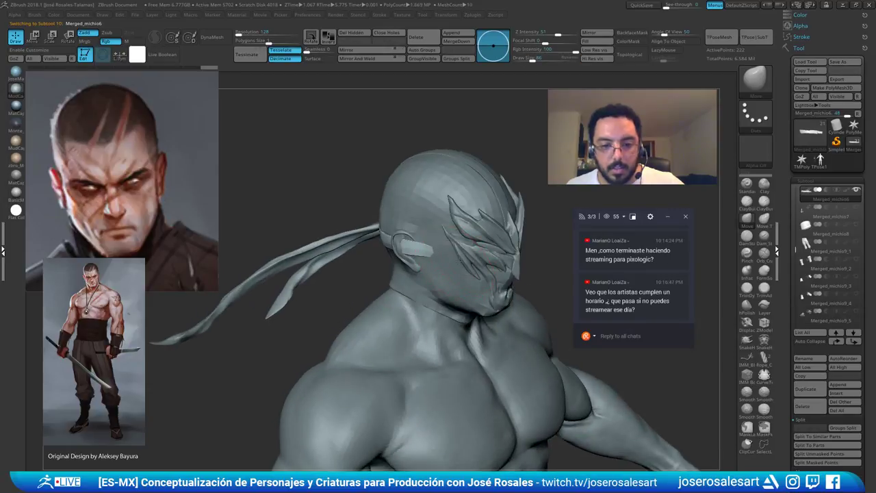
{"action": "left_click_drag", "start_coordinate": [445, 263], "coordinate": [452, 263]}
{"action": "mouse_move", "coordinate": [456, 239]}
{"action": "right_mouse_down"}
{"action": "mouse_move", "coordinate": [461, 262]}
{"action": "mouse_move", "coordinate": [473, 240]}
{"action": "right_mouse_up"}
{"action": "key", "text": "s"}
{"action": "left_click_drag", "start_coordinate": [463, 240], "coordinate": [458, 241]}
{"action": "left_click_drag", "start_coordinate": [457, 266], "coordinate": [463, 270]}
{"action": "mouse_move", "coordinate": [472, 270]}
{"action": "right_mouse_down"}
{"action": "mouse_move", "coordinate": [465, 275]}
{"action": "mouse_move", "coordinate": [482, 280]}
{"action": "mouse_move", "coordinate": [468, 274]}
{"action": "right_mouse_up"}
{"action": "left_click_drag", "start_coordinate": [457, 268], "coordinate": [466, 267]}
Refine the strap's front section so its end tucks under the spikes on the mask's side
{"action": "mouse_move", "coordinate": [481, 272]}
{"action": "right_mouse_down"}
{"action": "mouse_move", "coordinate": [463, 273]}
{"action": "mouse_move", "coordinate": [472, 275]}
{"action": "right_mouse_up"}
{"action": "key", "text": "s"}
{"action": "left_click_drag", "start_coordinate": [470, 275], "coordinate": [464, 276]}
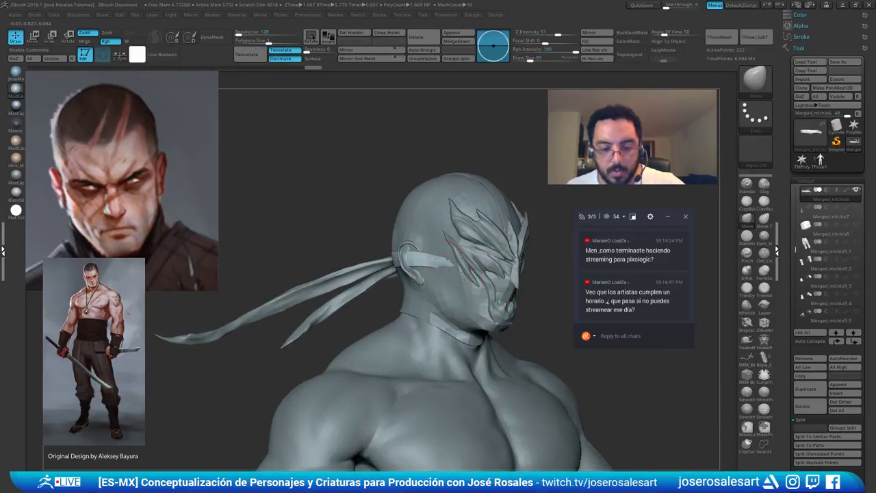
{"action": "right_click_drag", "start_coordinate": [442, 269], "coordinate": [456, 271]}
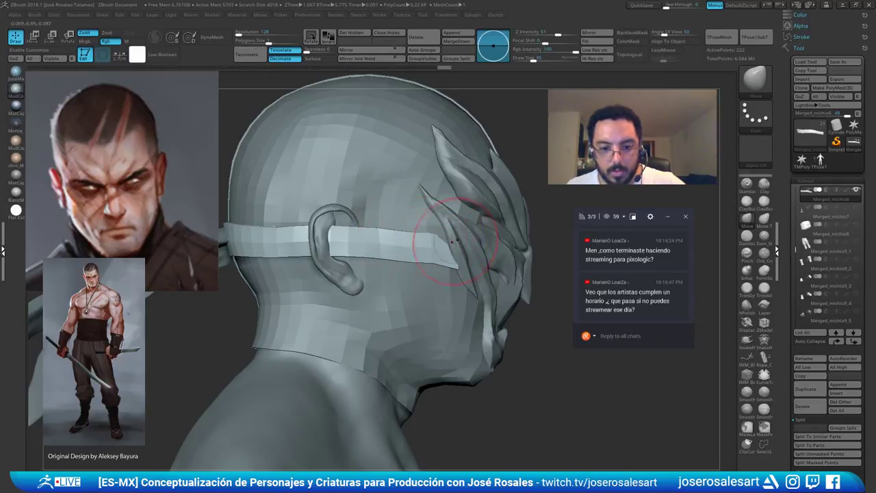
{"action": "mouse_move", "coordinate": [453, 242]}
{"action": "right_mouse_down"}
{"action": "mouse_move", "coordinate": [447, 233]}
{"action": "mouse_move", "coordinate": [462, 275]}
{"action": "mouse_move", "coordinate": [466, 248]}
{"action": "mouse_move", "coordinate": [454, 274]}
{"action": "mouse_move", "coordinate": [457, 243]}
{"action": "mouse_move", "coordinate": [411, 223]}
{"action": "right_mouse_up"}
{"action": "key", "text": "bracketleft"}
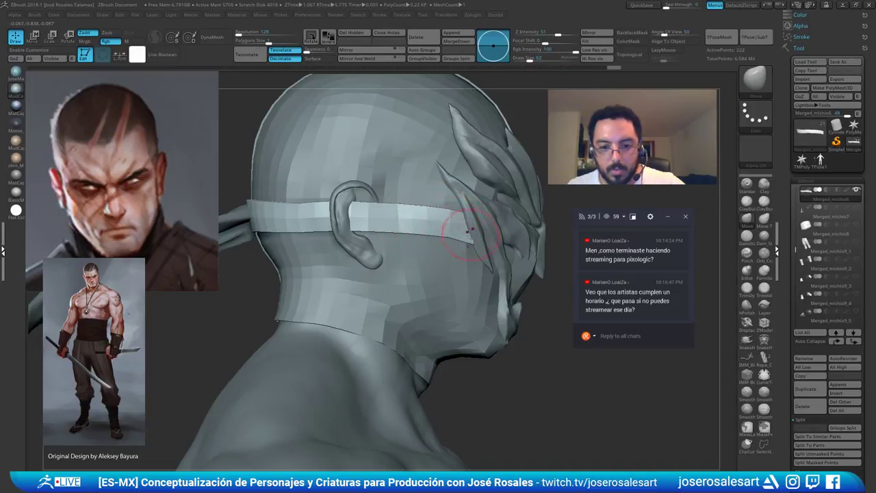
{"action": "mouse_move", "coordinate": [485, 252]}
{"action": "right_mouse_down"}
{"action": "mouse_move", "coordinate": [410, 249]}
{"action": "mouse_move", "coordinate": [402, 268]}
{"action": "mouse_move", "coordinate": [472, 260]}
{"action": "mouse_move", "coordinate": [495, 247]}
{"action": "mouse_move", "coordinate": [490, 192]}
{"action": "mouse_move", "coordinate": [490, 221]}
{"action": "mouse_move", "coordinate": [384, 223]}
{"action": "right_mouse_up"}
{"action": "left_click_drag", "start_coordinate": [421, 210], "coordinate": [493, 204], "text": "shift"}
Select the small Merged_michio7 ornament pieces and centre the Move gizmo on them
{"action": "left_click", "coordinate": [811, 218]}
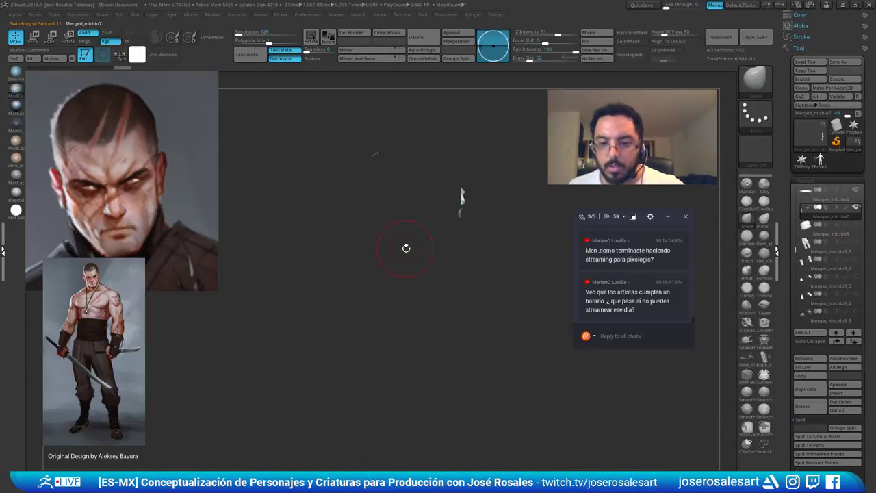
{"action": "right_click_drag", "start_coordinate": [406, 248], "coordinate": [376, 210]}
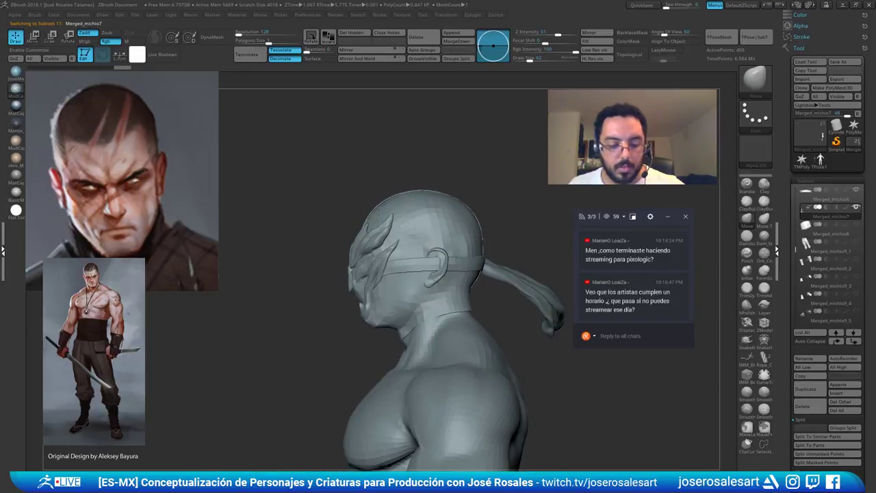
{"action": "key", "text": "w"}
{"action": "right_click_drag", "start_coordinate": [425, 198], "coordinate": [401, 233]}
{"action": "key", "text": "f"}
{"action": "right_click_drag", "start_coordinate": [390, 86], "coordinate": [401, 206], "text": "alt"}
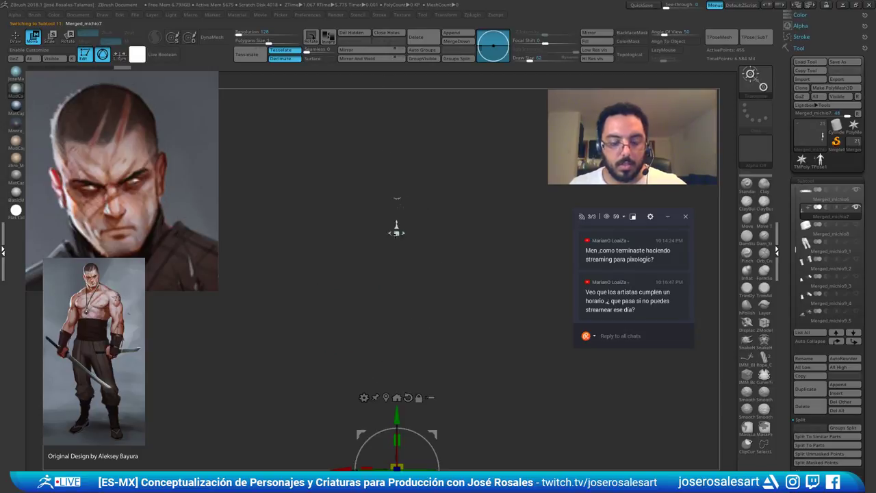
{"action": "left_click", "coordinate": [388, 396]}
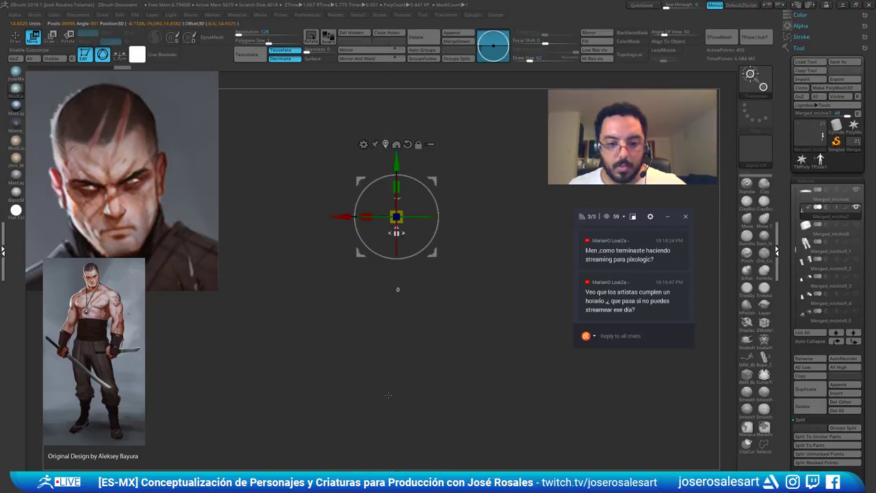
{"action": "right_click_drag", "start_coordinate": [399, 234], "coordinate": [412, 271], "text": "alt"}
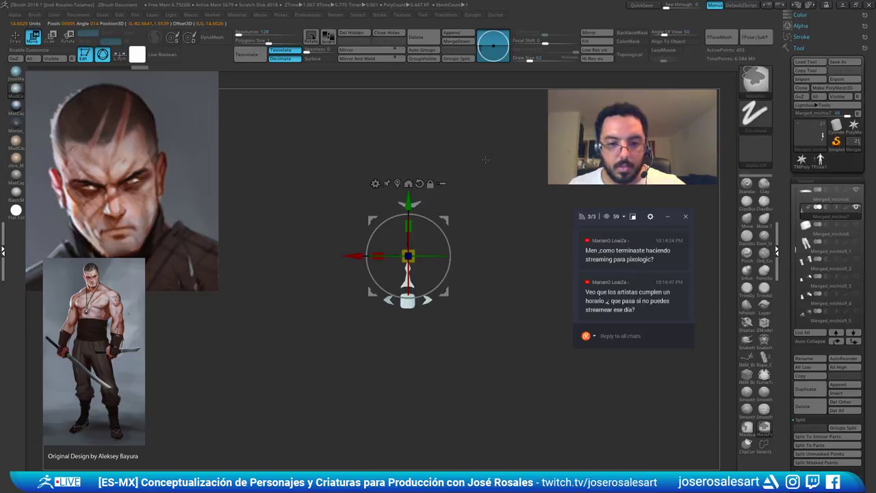
Mask the upper ornament pieces and nudge the unmasked ones with the Move gizmo
{"action": "left_click_drag", "start_coordinate": [489, 158], "coordinate": [378, 208], "text": "ctrl"}
{"action": "right_click_drag", "start_coordinate": [521, 228], "coordinate": [479, 231]}
{"action": "key", "text": "q"}
{"action": "key", "text": "shift+s"}
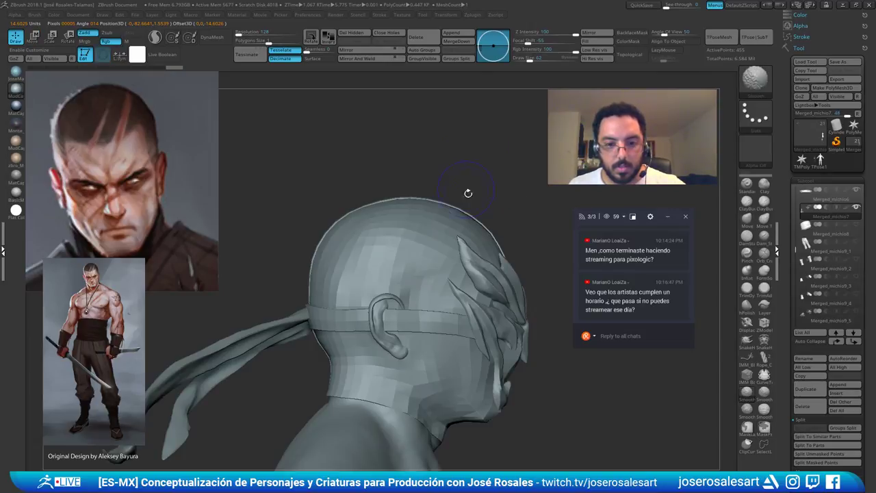
{"action": "right_click_drag", "start_coordinate": [468, 192], "coordinate": [483, 170], "text": "shift"}
{"action": "key", "text": "w"}
{"action": "left_click_drag", "start_coordinate": [392, 247], "coordinate": [402, 238]}
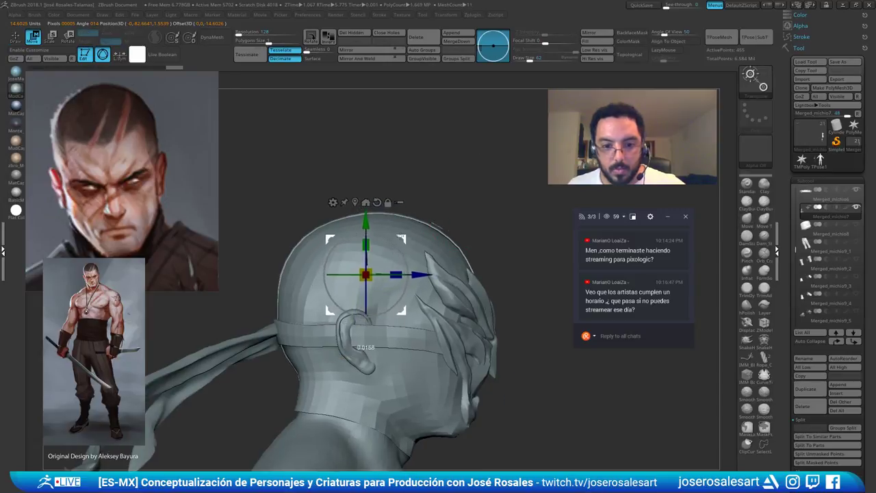
Move the unmasked ornament pieces vertically down along the back of the head
{"action": "right_click_drag", "start_coordinate": [503, 217], "coordinate": [431, 214]}
{"action": "mouse_move", "coordinate": [452, 180]}
{"action": "right_mouse_down", "text": "ctrl"}
{"action": "mouse_move", "coordinate": [461, 234]}
{"action": "mouse_move", "coordinate": [509, 212]}
{"action": "mouse_move", "coordinate": [465, 180]}
{"action": "mouse_move", "coordinate": [509, 197]}
{"action": "mouse_move", "coordinate": [473, 226]}
{"action": "mouse_move", "coordinate": [505, 217]}
{"action": "right_mouse_up", "text": "ctrl"}
{"action": "key", "text": "q"}
{"action": "key", "text": "w"}
{"action": "mouse_move", "coordinate": [505, 218]}
{"action": "right_mouse_down", "text": "ctrl"}
{"action": "mouse_move", "coordinate": [508, 236]}
{"action": "mouse_move", "coordinate": [457, 219]}
{"action": "mouse_move", "coordinate": [504, 216]}
{"action": "right_mouse_up", "text": "ctrl"}
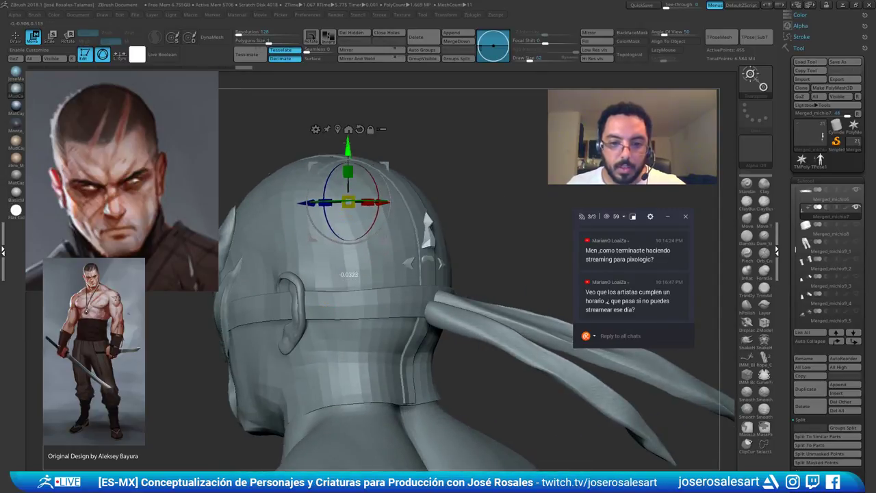
{"action": "left_click_drag", "start_coordinate": [347, 143], "coordinate": [348, 158]}
{"action": "right_click_drag", "start_coordinate": [412, 195], "coordinate": [432, 205]}
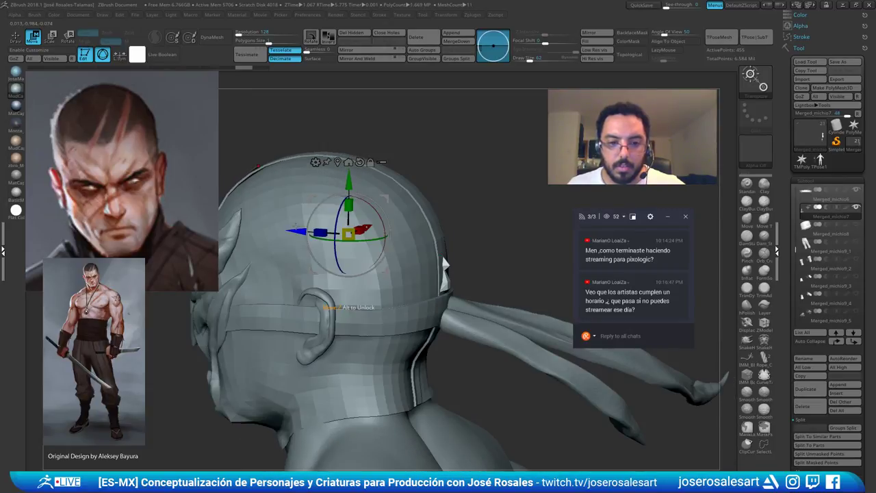
{"action": "right_click_drag", "start_coordinate": [334, 214], "coordinate": [409, 253]}
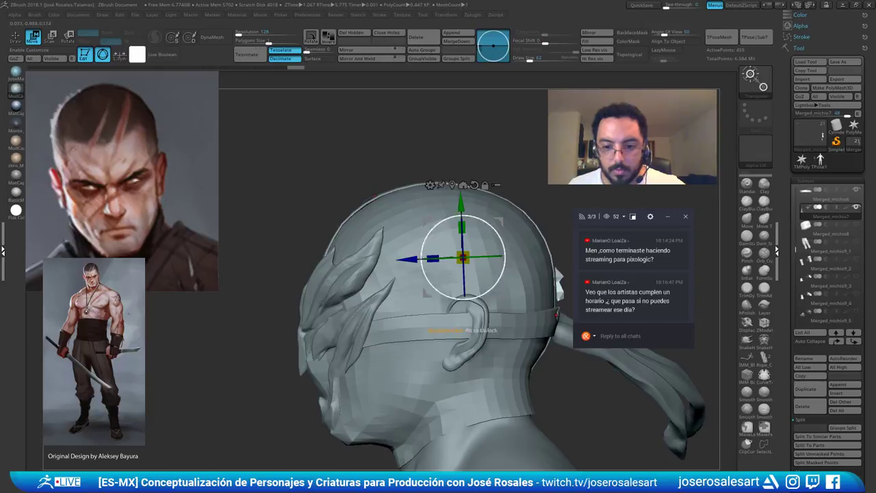
{"action": "left_click", "coordinate": [530, 329], "text": "alt"}
{"action": "key", "text": "q"}
{"action": "mouse_move", "coordinate": [530, 329]}
{"action": "right_mouse_down"}
{"action": "mouse_move", "coordinate": [522, 226]}
{"action": "mouse_move", "coordinate": [518, 233]}
{"action": "right_mouse_up"}
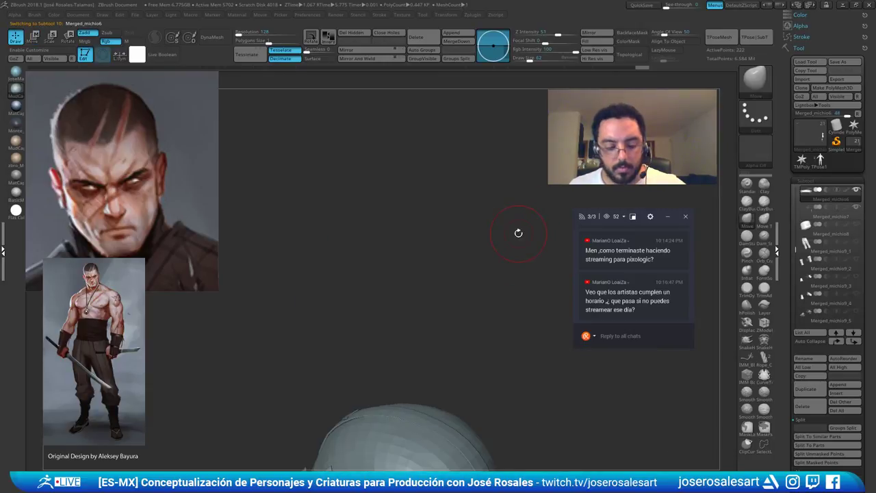
{"action": "key", "text": "d"}
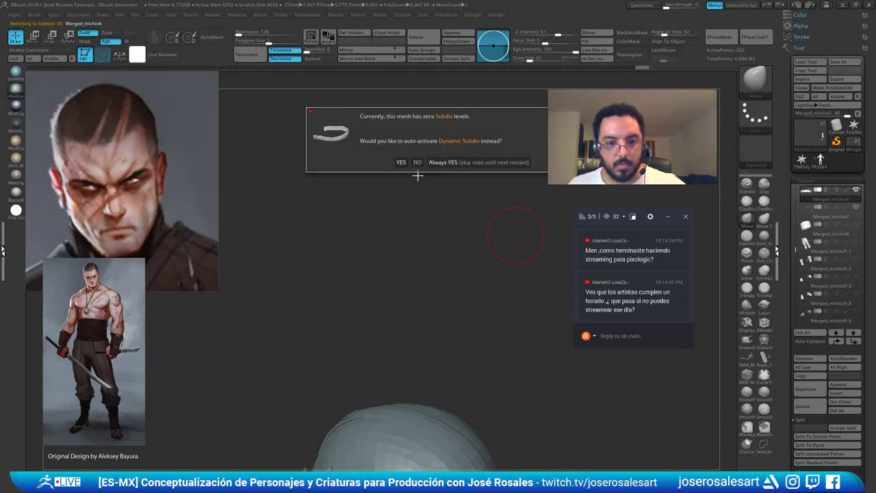
{"action": "left_click", "coordinate": [417, 163]}
Make the waist wrap, the trousers and the lower-leg wraps visible on the body
{"action": "key", "text": "f"}
{"action": "right_click_drag", "start_coordinate": [440, 274], "coordinate": [472, 160]}
{"action": "mouse_move", "coordinate": [422, 231]}
{"action": "right_mouse_down"}
{"action": "mouse_move", "coordinate": [489, 255]}
{"action": "mouse_move", "coordinate": [433, 215]}
{"action": "mouse_move", "coordinate": [472, 240]}
{"action": "mouse_move", "coordinate": [485, 211]}
{"action": "mouse_move", "coordinate": [467, 191]}
{"action": "mouse_move", "coordinate": [470, 235]}
{"action": "mouse_move", "coordinate": [531, 238]}
{"action": "right_mouse_up"}
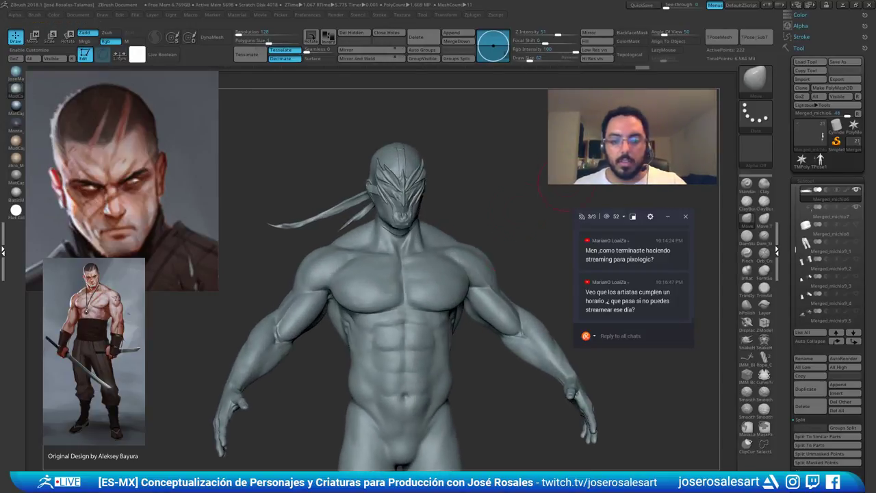
{"action": "left_click", "coordinate": [857, 226]}
{"action": "left_click", "coordinate": [856, 244]}
{"action": "right_click_drag", "start_coordinate": [507, 322], "coordinate": [432, 218], "text": "alt"}
{"action": "right_click_drag", "start_coordinate": [433, 218], "coordinate": [451, 258], "text": "alt"}
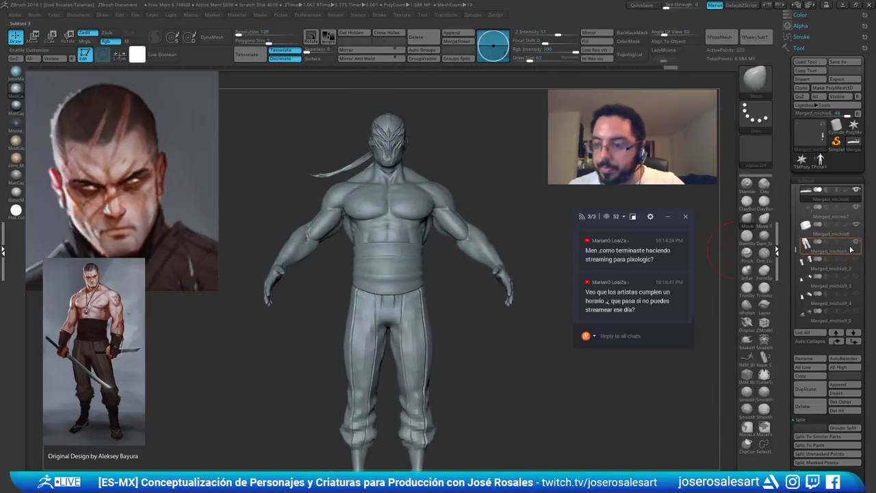
{"action": "right_click_drag", "start_coordinate": [473, 342], "coordinate": [478, 268], "text": "alt"}
{"action": "right_click_drag", "start_coordinate": [477, 268], "coordinate": [473, 297]}
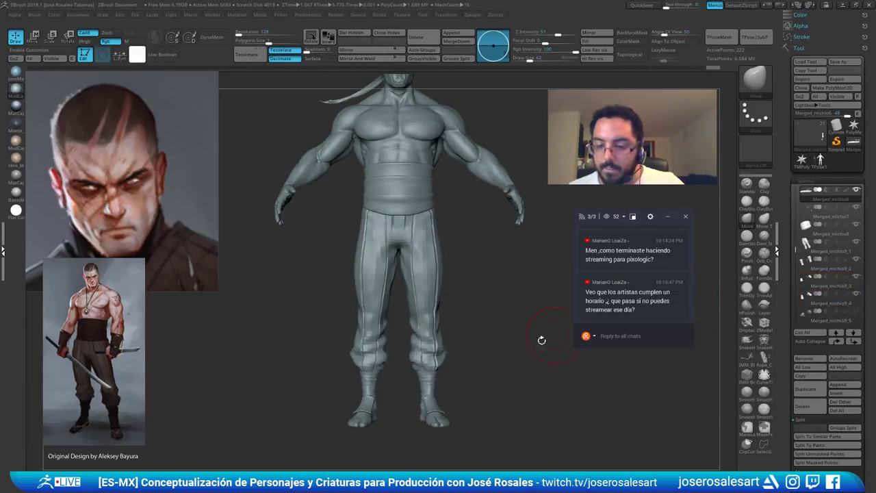
Make the sandals in Merged_michio9_5 and the outfit in Merged_michio9_6 visible
{"action": "right_click_drag", "start_coordinate": [542, 341], "coordinate": [575, 182], "text": "alt"}
{"action": "mouse_move", "coordinate": [479, 303]}
{"action": "right_mouse_down", "text": "ctrl"}
{"action": "mouse_move", "coordinate": [475, 418]}
{"action": "mouse_move", "coordinate": [537, 89]}
{"action": "right_mouse_up", "text": "ctrl"}
{"action": "mouse_move", "coordinate": [404, 400]}
{"action": "right_mouse_down", "text": "alt"}
{"action": "mouse_move", "coordinate": [411, 287]}
{"action": "mouse_move", "coordinate": [405, 333]}
{"action": "mouse_move", "coordinate": [409, 314]}
{"action": "mouse_move", "coordinate": [449, 301]}
{"action": "mouse_move", "coordinate": [467, 256]}
{"action": "right_mouse_up", "text": "alt"}
{"action": "left_click_drag", "start_coordinate": [796, 247], "coordinate": [796, 254]}
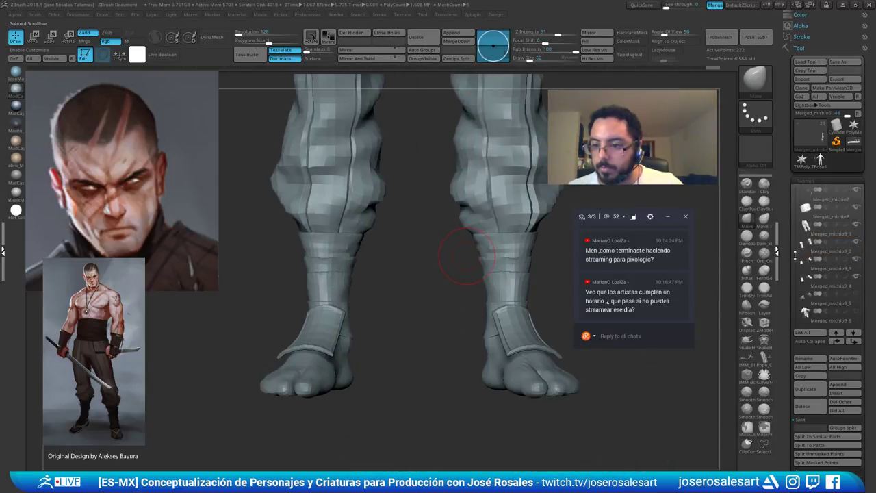
{"action": "mouse_move", "coordinate": [858, 281]}
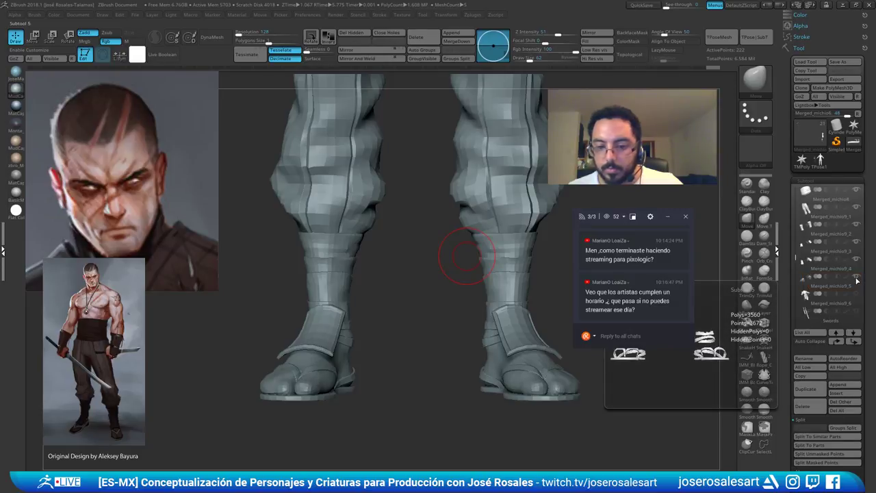
{"action": "left_click", "coordinate": [856, 294]}
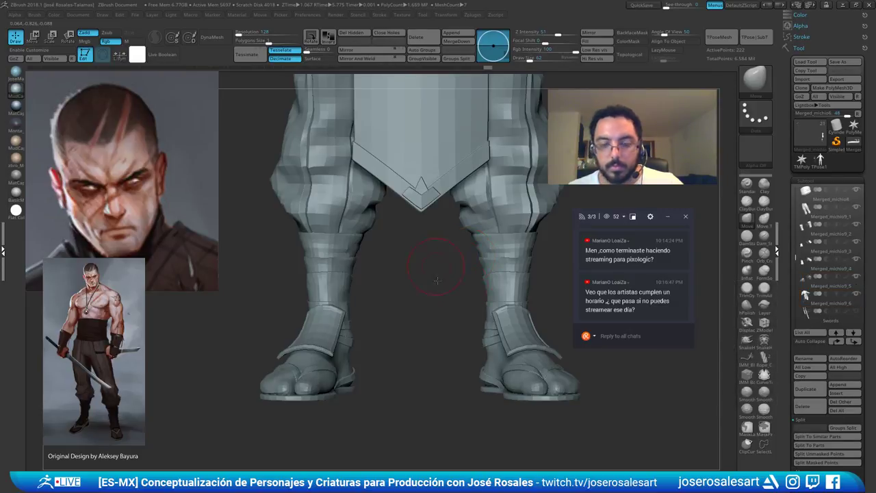
Select the Merged_michio9_6 outfit and turn on the PolyFrame display of its wireframe and polygroups
{"action": "left_click_drag", "start_coordinate": [438, 268], "coordinate": [400, 243]}
{"action": "left_click_drag", "start_coordinate": [439, 137], "coordinate": [452, 264], "text": "alt"}
{"action": "left_click_drag", "start_coordinate": [447, 85], "coordinate": [401, 323], "text": "alt"}
{"action": "left_click_drag", "start_coordinate": [383, 103], "coordinate": [399, 304], "text": "alt"}
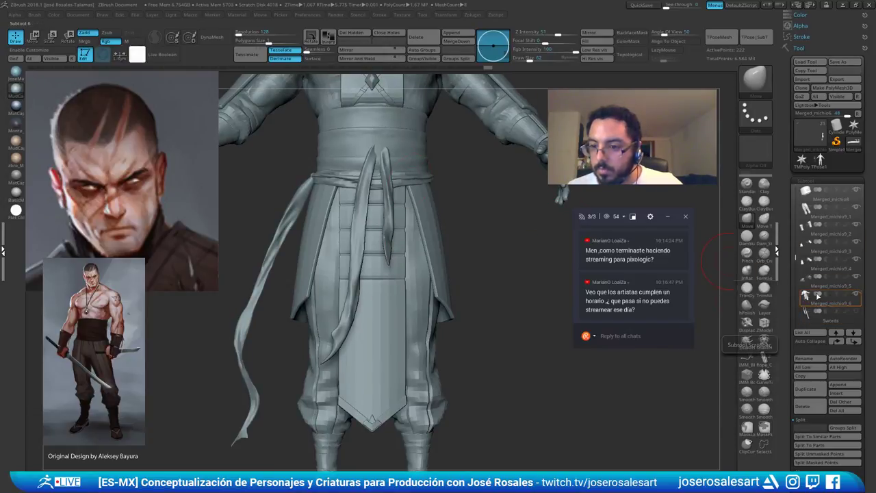
{"action": "left_click_drag", "start_coordinate": [513, 265], "coordinate": [470, 288], "text": "alt"}
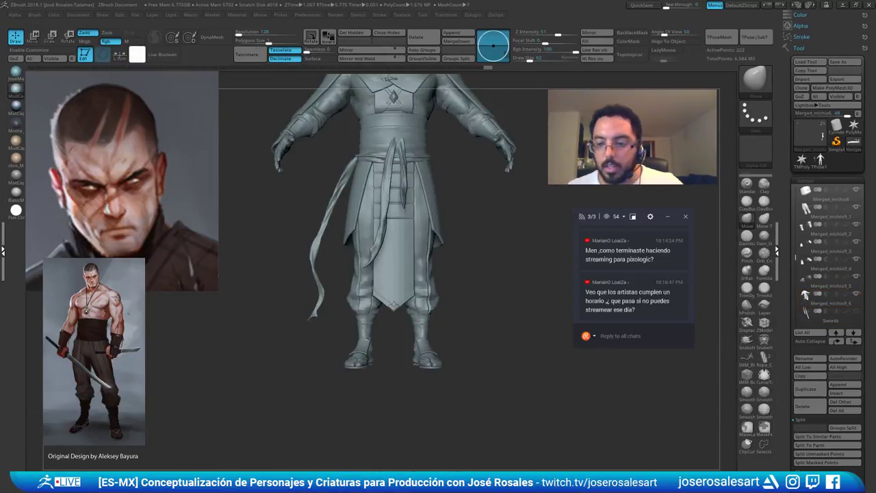
{"action": "left_click", "coordinate": [815, 308]}
{"action": "left_click_drag", "start_coordinate": [457, 213], "coordinate": [459, 291], "text": "alt"}
{"action": "key", "text": "alt+s"}
{"action": "left_click_drag", "start_coordinate": [431, 217], "coordinate": [389, 257], "text": "alt"}
{"action": "right_click_drag", "start_coordinate": [389, 256], "coordinate": [381, 251]}
{"action": "key", "text": "shift+f"}
Reshape the blue collar at the back of the neck with the Move brush
{"action": "right_click_drag", "start_coordinate": [288, 241], "coordinate": [428, 140]}
{"action": "key", "text": "alt+s"}
{"action": "right_click_drag", "start_coordinate": [428, 140], "coordinate": [429, 181], "text": "alt"}
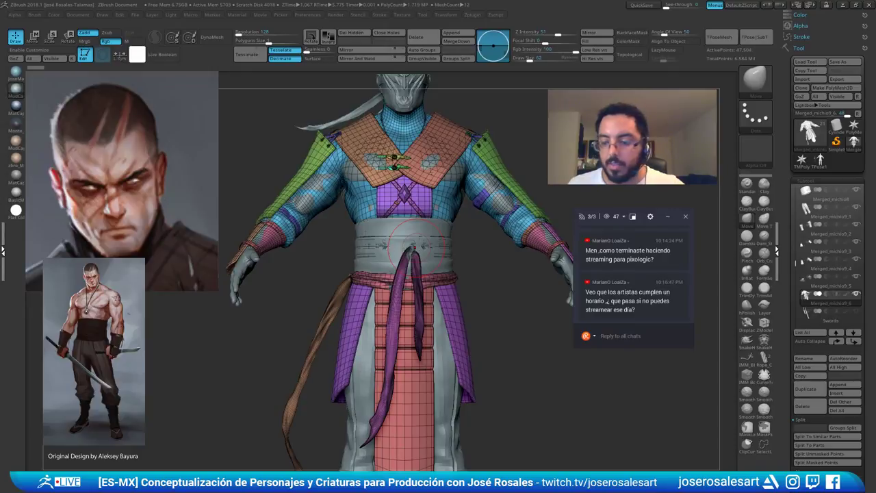
{"action": "right_click_drag", "start_coordinate": [383, 202], "coordinate": [366, 221], "text": "alt"}
{"action": "right_click_drag", "start_coordinate": [366, 220], "coordinate": [366, 253], "text": "ctrl"}
{"action": "right_click_drag", "start_coordinate": [329, 195], "coordinate": [367, 263], "text": "alt"}
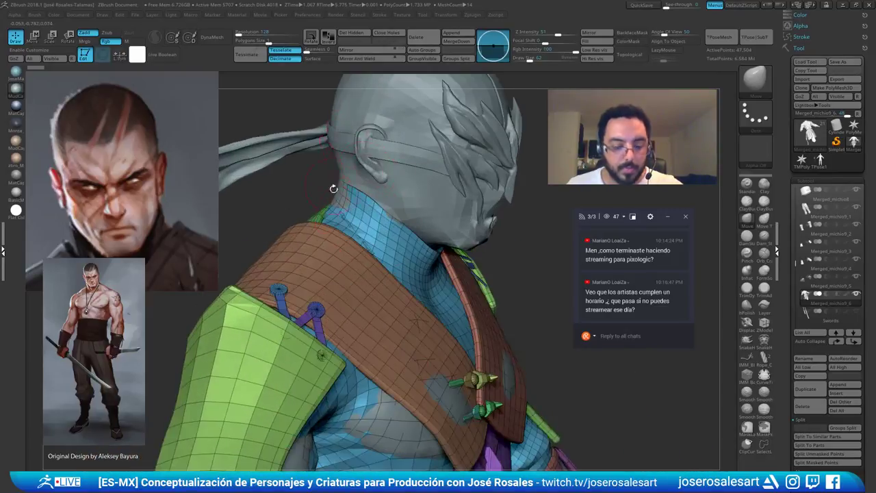
{"action": "left_click_drag", "start_coordinate": [348, 206], "coordinate": [352, 205]}
{"action": "right_click_drag", "start_coordinate": [353, 206], "coordinate": [389, 214]}
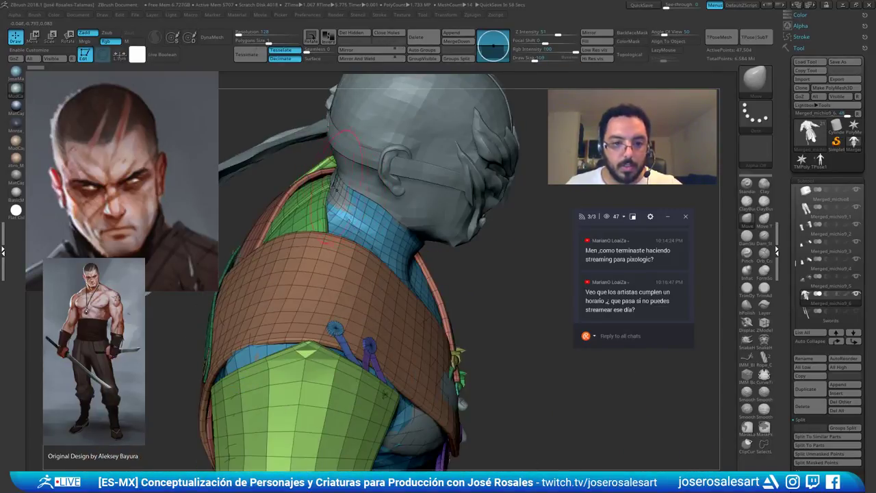
{"action": "right_click_drag", "start_coordinate": [344, 184], "coordinate": [398, 183]}
{"action": "left_click_drag", "start_coordinate": [332, 165], "coordinate": [343, 182]}
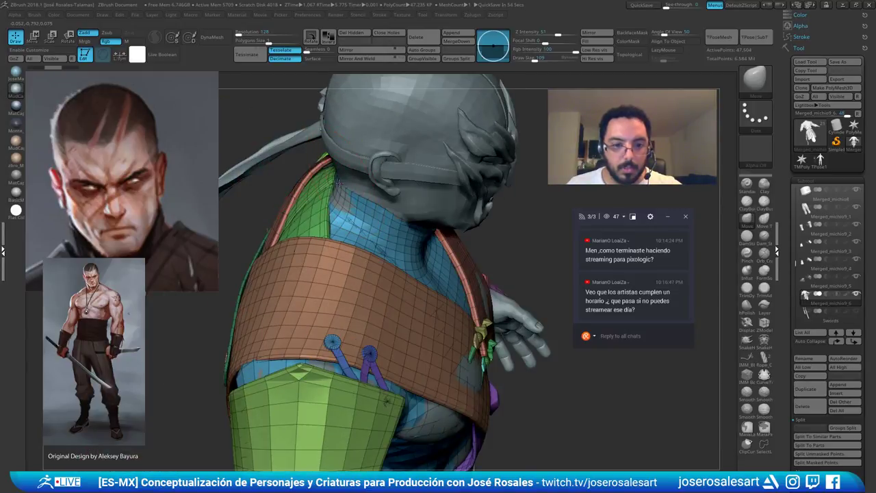
Adjust the collar's upper edge below the ear on the other side of the neck
{"action": "right_click_drag", "start_coordinate": [341, 186], "coordinate": [403, 185]}
{"action": "right_click_drag", "start_coordinate": [275, 205], "coordinate": [296, 207]}
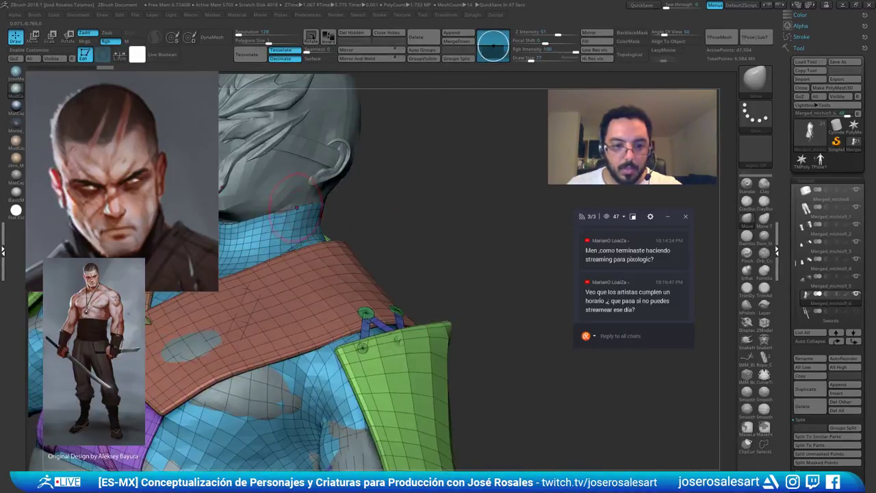
{"action": "left_click_drag", "start_coordinate": [297, 208], "coordinate": [315, 197]}
{"action": "mouse_move", "coordinate": [288, 209]}
{"action": "right_mouse_down"}
{"action": "mouse_move", "coordinate": [348, 193]}
{"action": "mouse_move", "coordinate": [352, 199]}
{"action": "mouse_move", "coordinate": [431, 148]}
{"action": "mouse_move", "coordinate": [418, 130]}
{"action": "mouse_move", "coordinate": [404, 141]}
{"action": "right_mouse_up"}
{"action": "mouse_move", "coordinate": [409, 230]}
{"action": "right_mouse_down"}
{"action": "mouse_move", "coordinate": [349, 241]}
{"action": "mouse_move", "coordinate": [399, 232]}
{"action": "mouse_move", "coordinate": [406, 241]}
{"action": "mouse_move", "coordinate": [396, 245]}
{"action": "mouse_move", "coordinate": [409, 224]}
{"action": "right_mouse_up"}
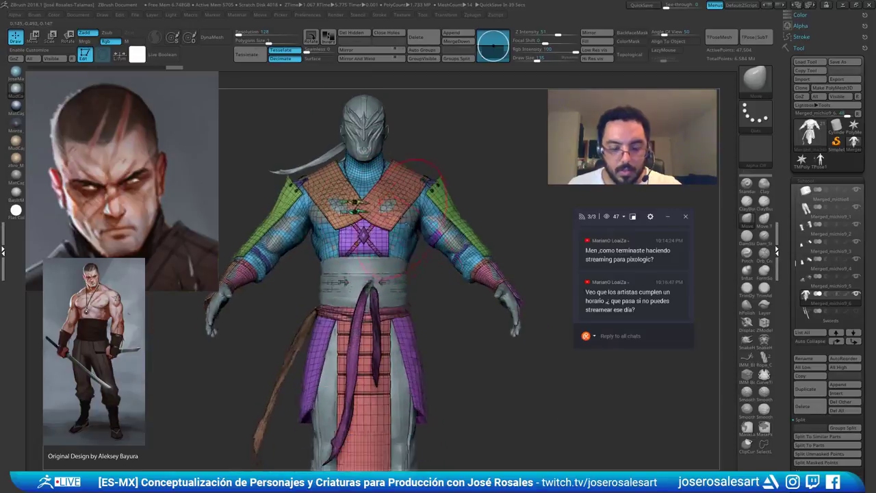
Turn off the PolyFrame display and set the brush's draw size to 129
{"action": "mouse_move", "coordinate": [460, 252]}
{"action": "right_mouse_down"}
{"action": "mouse_move", "coordinate": [385, 251]}
{"action": "mouse_move", "coordinate": [491, 224]}
{"action": "mouse_move", "coordinate": [491, 214]}
{"action": "right_mouse_up"}
{"action": "key", "text": "shift+f"}
{"action": "key", "text": "s"}
{"action": "left_click_drag", "start_coordinate": [511, 218], "coordinate": [498, 213]}
{"action": "mouse_move", "coordinate": [498, 213]}
{"action": "right_mouse_down"}
{"action": "mouse_move", "coordinate": [363, 228]}
{"action": "mouse_move", "coordinate": [397, 224]}
{"action": "mouse_move", "coordinate": [404, 248]}
{"action": "right_mouse_up"}
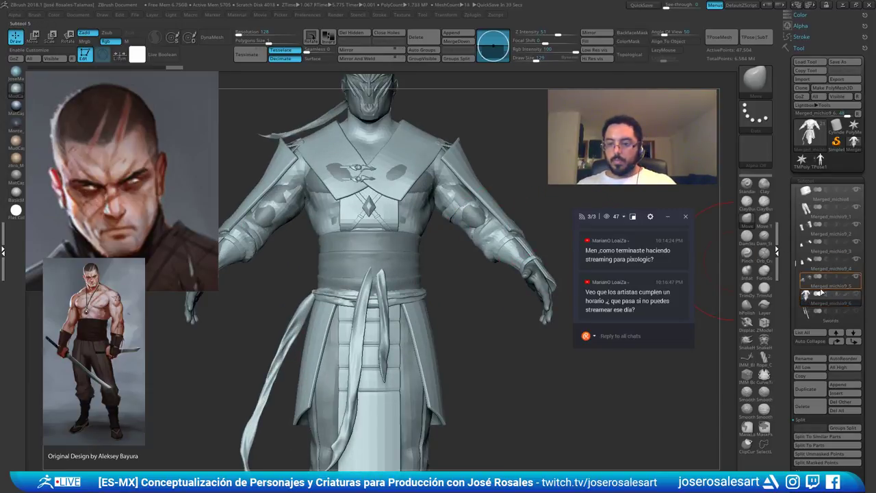
Select the Merged_michio9_5 sandals, hide the Merged_michio9_6 outfit and go to the first subtools in the list
{"action": "left_click", "coordinate": [821, 288]}
{"action": "right_click_drag", "start_coordinate": [470, 258], "coordinate": [471, 308], "text": "alt"}
{"action": "left_click_drag", "start_coordinate": [795, 235], "coordinate": [793, 228]}
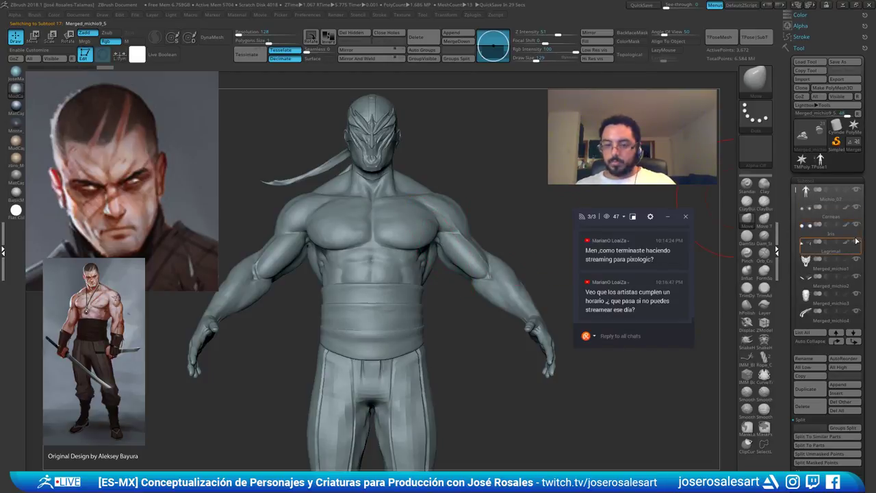
{"action": "left_click_drag", "start_coordinate": [795, 242], "coordinate": [795, 198]}
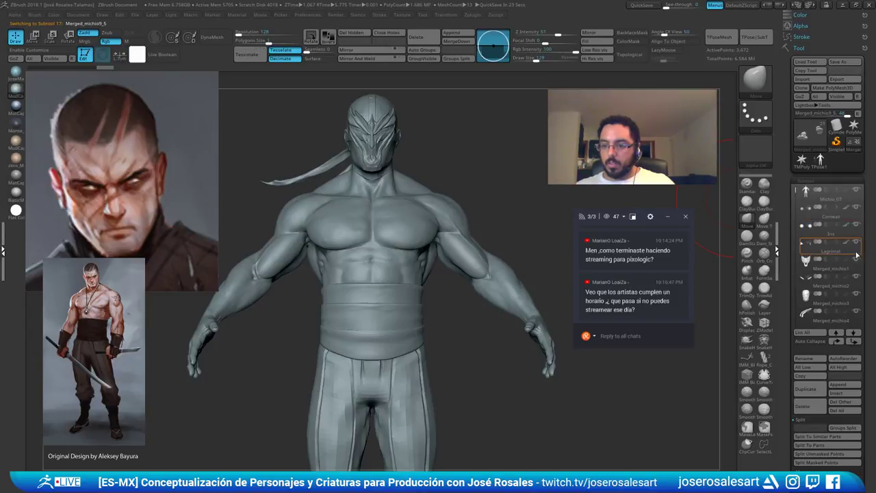
Hide the mask, head strap and other head ornament subtools, from Merged_michio1 through Merged_michio6
{"action": "left_click", "coordinate": [857, 262]}
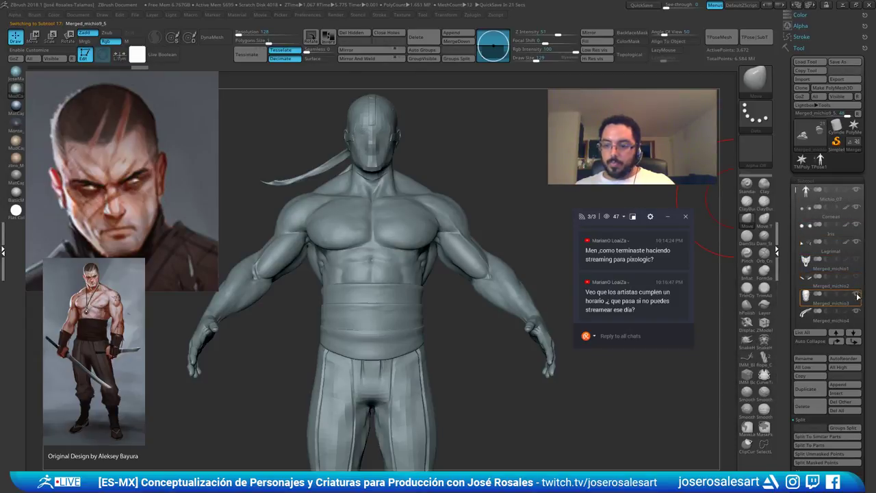
{"action": "left_click", "coordinate": [858, 296]}
{"action": "left_click", "coordinate": [856, 313]}
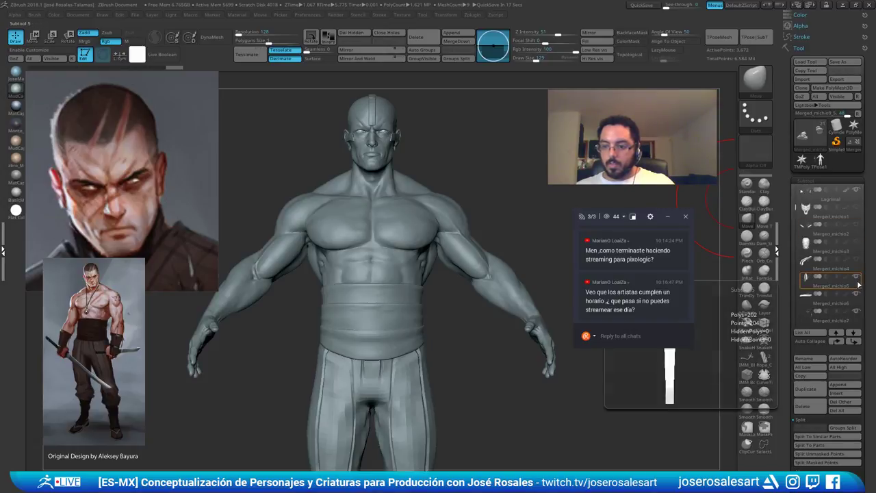
{"action": "left_click", "coordinate": [856, 294]}
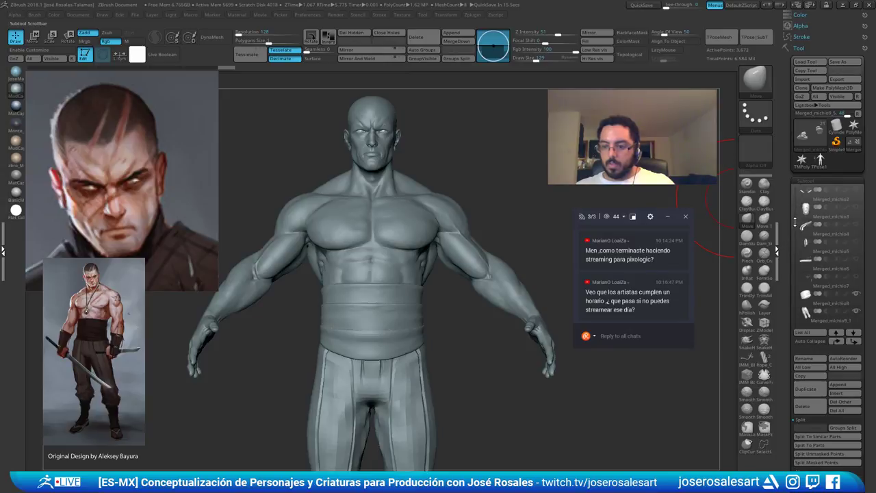
Set a smaller brush draw size and select the Merged_michio9_6 outfit subtool
{"action": "mouse_move", "coordinate": [553, 197]}
{"action": "left_mouse_down", "text": "alt"}
{"action": "mouse_move", "coordinate": [456, 210]}
{"action": "mouse_move", "coordinate": [489, 226]}
{"action": "mouse_move", "coordinate": [483, 232]}
{"action": "left_mouse_up", "text": "alt"}
{"action": "key", "text": "s"}
{"action": "left_click_drag", "start_coordinate": [488, 236], "coordinate": [494, 266], "text": "alt"}
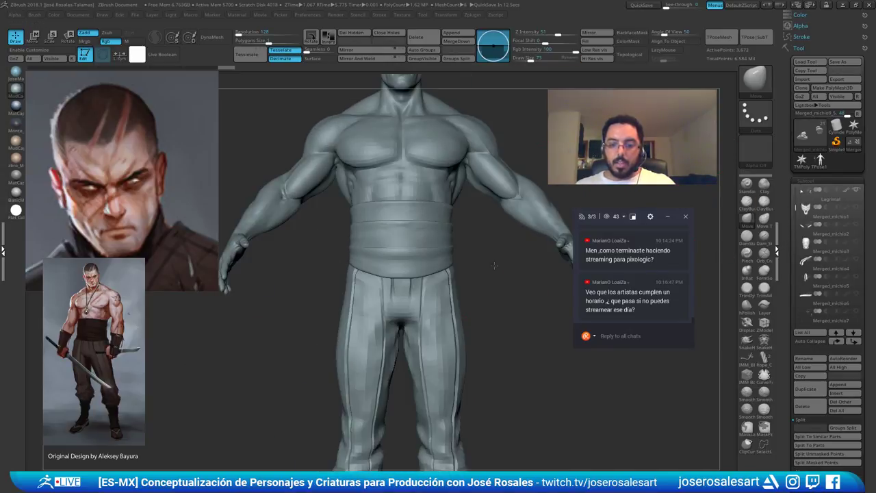
{"action": "left_click_drag", "start_coordinate": [793, 210], "coordinate": [795, 272]}
{"action": "left_click", "coordinate": [810, 264]}
{"action": "left_click_drag", "start_coordinate": [550, 284], "coordinate": [560, 356], "text": "alt"}
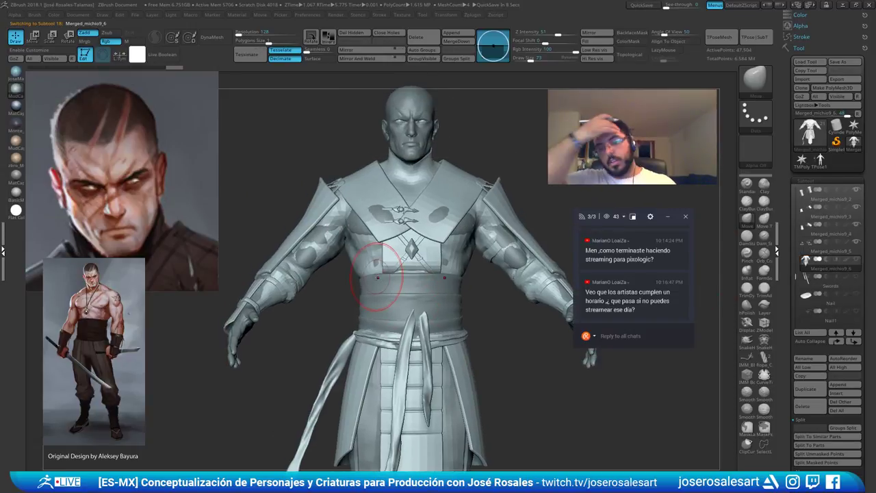
Isolate the necklace cord at the back of the outfit's neck
{"action": "mouse_move", "coordinate": [379, 276]}
{"action": "right_mouse_down"}
{"action": "mouse_move", "coordinate": [434, 190]}
{"action": "mouse_move", "coordinate": [417, 221]}
{"action": "mouse_move", "coordinate": [510, 222]}
{"action": "mouse_move", "coordinate": [554, 240]}
{"action": "right_mouse_up"}
{"action": "right_click_drag", "start_coordinate": [411, 206], "coordinate": [380, 188], "text": "alt"}
{"action": "mouse_move", "coordinate": [380, 188]}
{"action": "right_mouse_down", "text": "ctrl"}
{"action": "mouse_move", "coordinate": [377, 225]}
{"action": "mouse_move", "coordinate": [356, 197]}
{"action": "right_mouse_up", "text": "ctrl"}
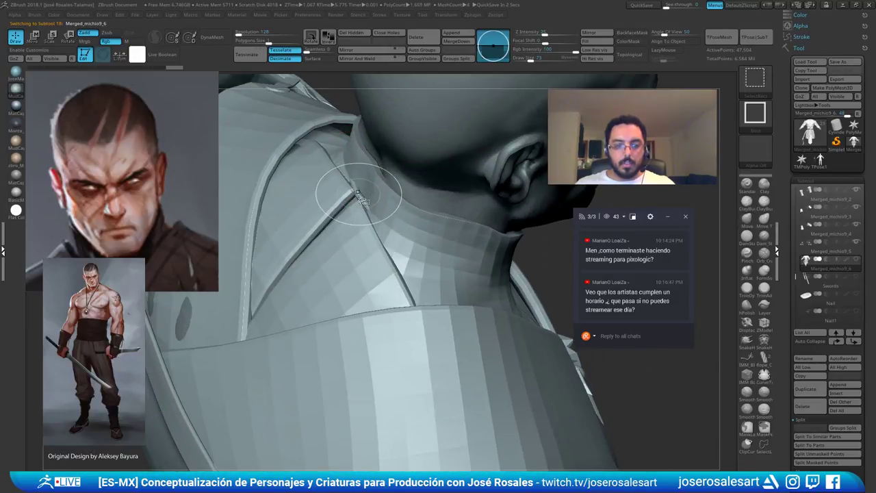
{"action": "left_click", "coordinate": [357, 192], "text": "ctrl+shift"}
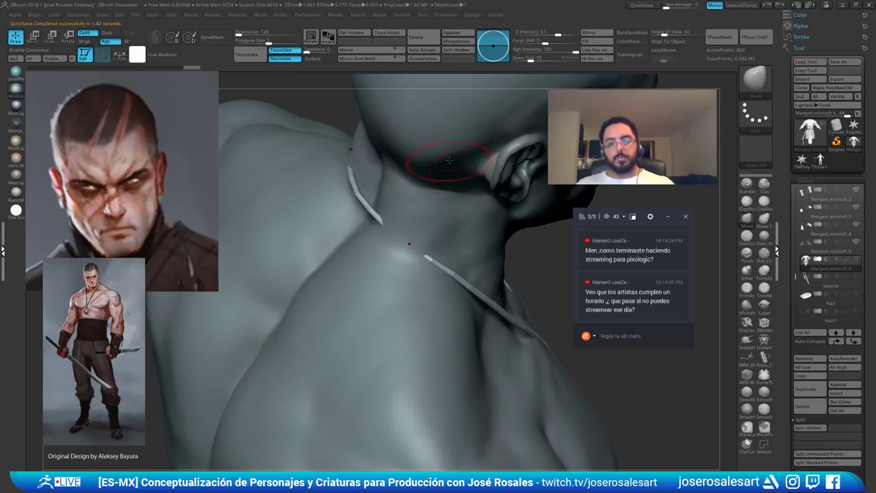
Show the outfit again, hide its collar flaps, chest panel, diamond and crossed straps, and solo the subtool
{"action": "right_click_drag", "start_coordinate": [449, 167], "coordinate": [416, 176]}
{"action": "right_click_drag", "start_coordinate": [416, 274], "coordinate": [356, 118], "text": "ctrl"}
{"action": "left_click", "coordinate": [399, 255], "text": "ctrl+shift"}
{"action": "left_click", "coordinate": [461, 261], "text": "ctrl+shift"}
{"action": "left_click", "coordinate": [376, 268], "text": "ctrl+shift"}
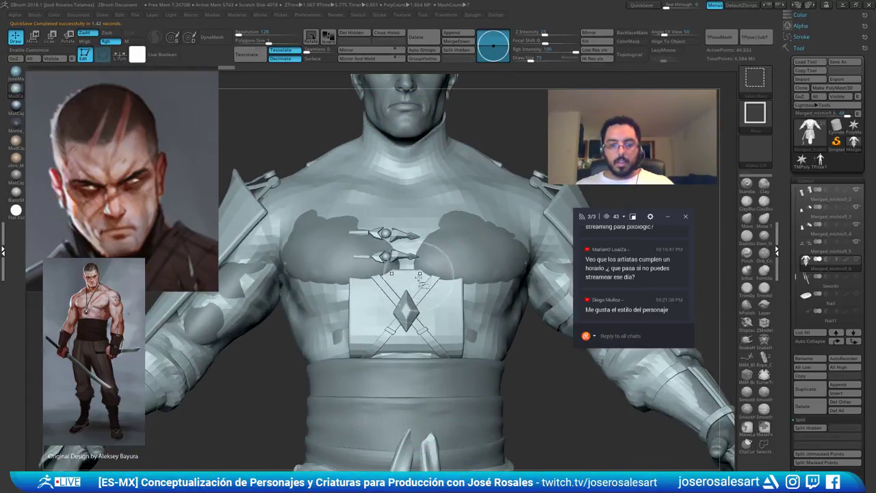
{"action": "left_click", "coordinate": [409, 297], "text": "ctrl+shift"}
{"action": "left_click", "coordinate": [425, 330], "text": "ctrl+alt+shift"}
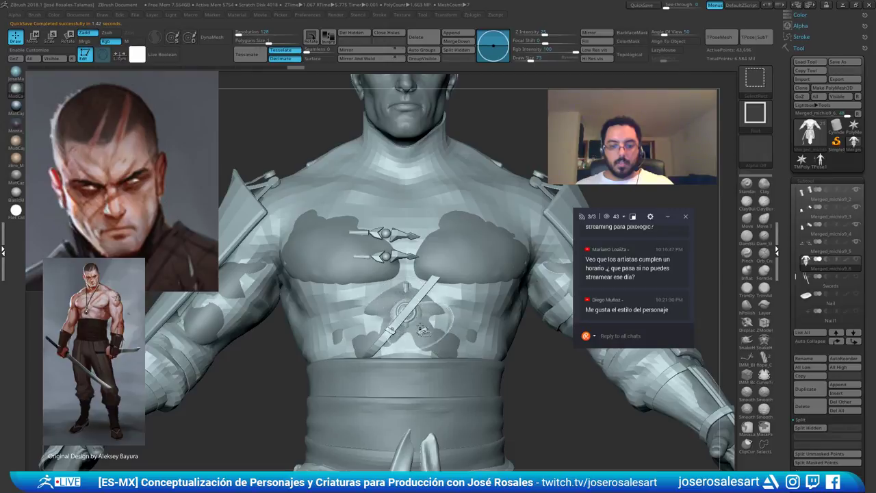
{"action": "key", "text": "shift+s"}
{"action": "right_click_drag", "start_coordinate": [434, 293], "coordinate": [403, 273], "text": "ctrl"}
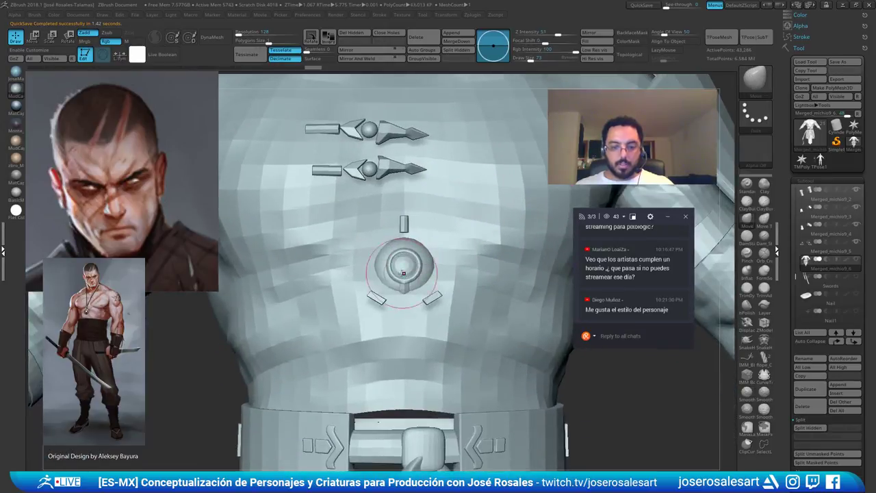
Remove the larger reference image behind the warrior's portrait in Spotlight and leave Spotlight editing
{"action": "key", "text": "shift+z"}
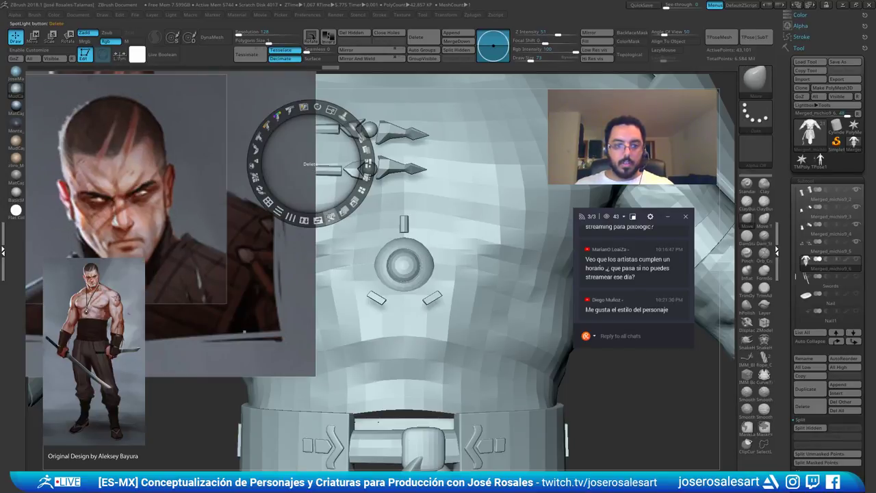
{"action": "left_click", "coordinate": [282, 272]}
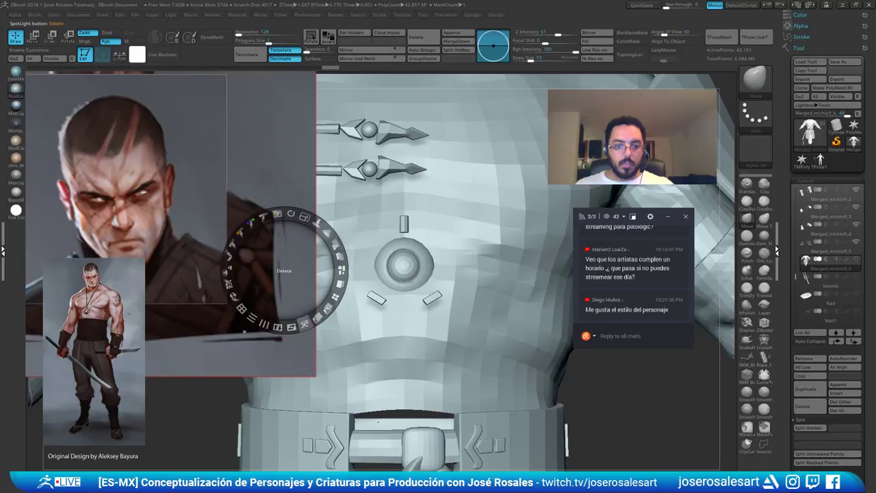
{"action": "left_click", "coordinate": [305, 322]}
{"action": "key", "text": "z"}
Show the complete outfit, then hide its chest panel and shirt polygroups
{"action": "right_click_drag", "start_coordinate": [366, 229], "coordinate": [413, 174], "text": "ctrl"}
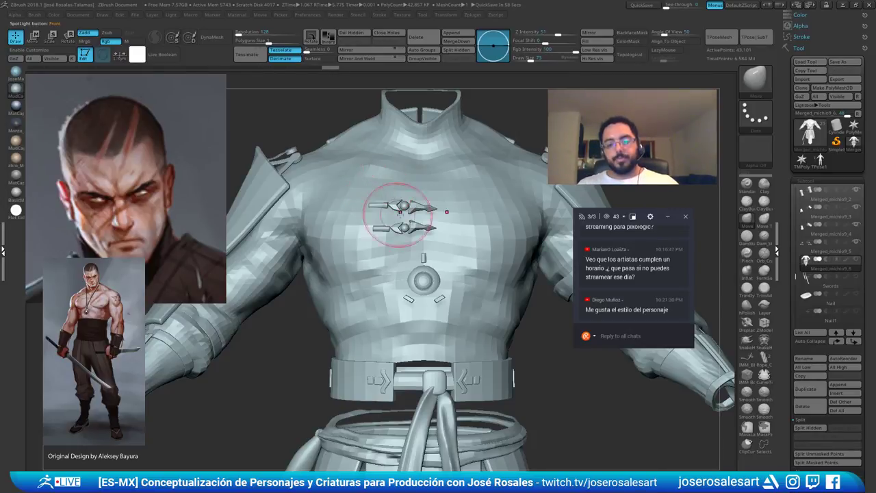
{"action": "right_click_drag", "start_coordinate": [399, 214], "coordinate": [471, 202], "text": "ctrl"}
{"action": "left_click", "coordinate": [472, 308], "text": "ctrl+shift"}
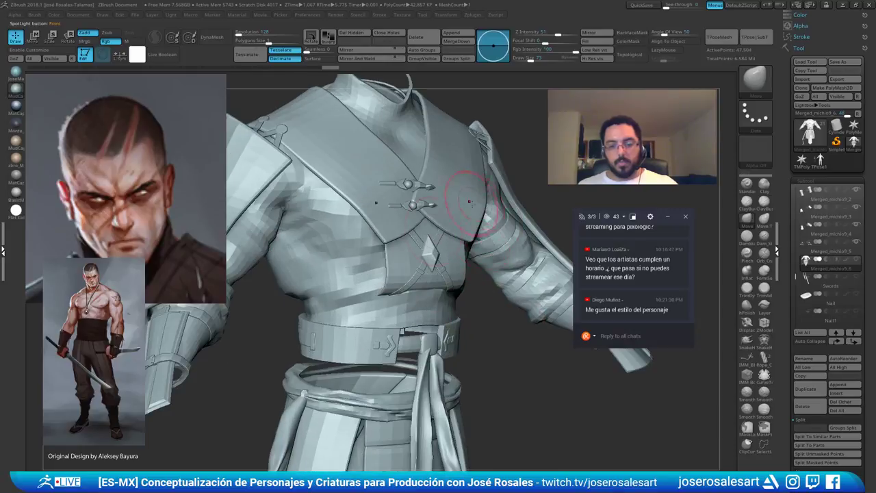
{"action": "right_click_drag", "start_coordinate": [397, 248], "coordinate": [415, 260]}
{"action": "left_click", "coordinate": [400, 260], "text": "ctrl+shift"}
{"action": "left_click_drag", "start_coordinate": [519, 232], "coordinate": [531, 262], "text": "ctrl+shift"}
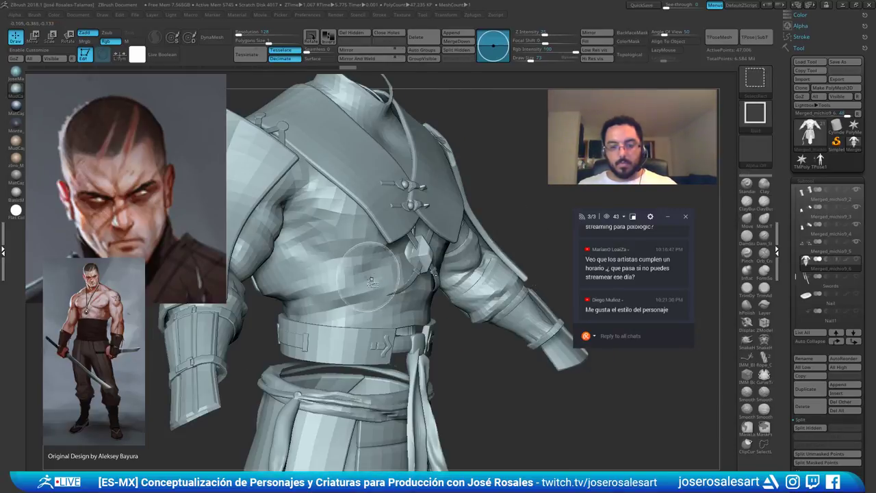
{"action": "left_click", "coordinate": [370, 277], "text": "ctrl+shift"}
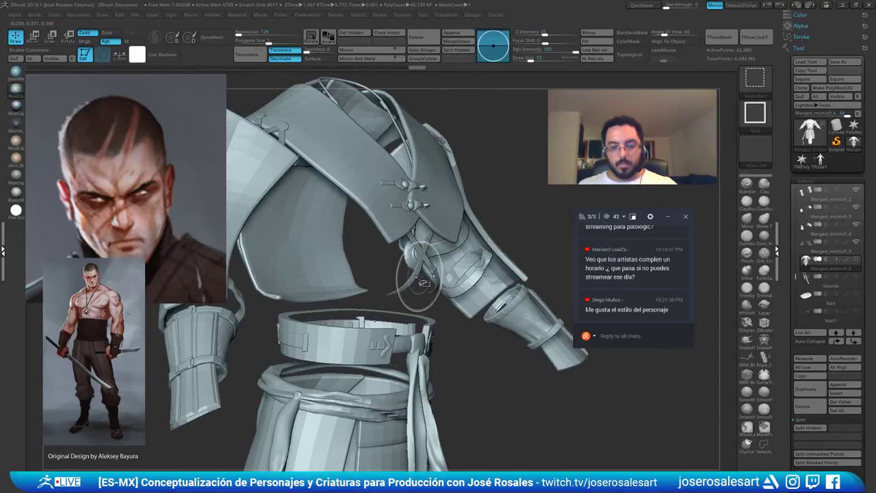
Hide the crossed chest straps and the front collar flaps around the necklace
{"action": "mouse_move", "coordinate": [441, 285]}
{"action": "right_mouse_down"}
{"action": "mouse_move", "coordinate": [397, 258]}
{"action": "mouse_move", "coordinate": [457, 273]}
{"action": "mouse_move", "coordinate": [448, 253]}
{"action": "mouse_move", "coordinate": [439, 294]}
{"action": "right_mouse_up"}
{"action": "left_click", "coordinate": [446, 277], "text": "ctrl+shift"}
{"action": "left_click", "coordinate": [453, 279], "text": "ctrl+shift"}
{"action": "left_click", "coordinate": [384, 235], "text": "ctrl+shift"}
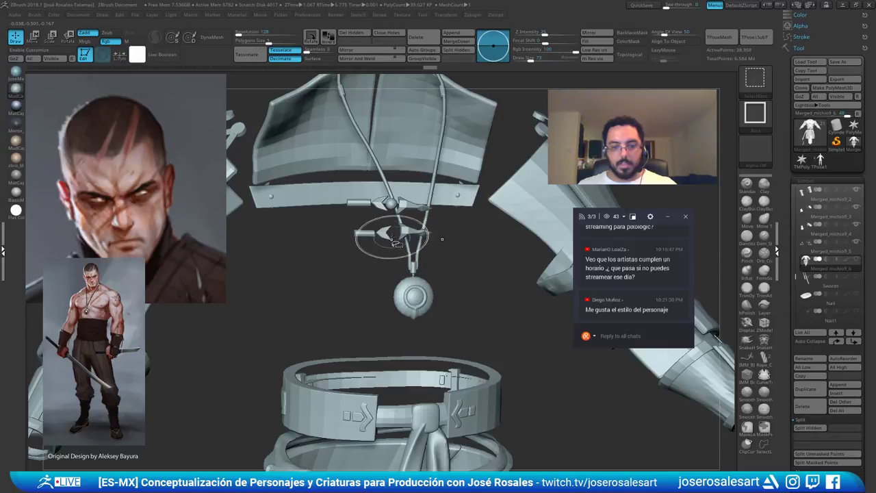
Hide the parts of the two arrow-shaped chest clasps overlapping the necklace
{"action": "left_click", "coordinate": [395, 235], "text": "ctrl+shift"}
{"action": "left_click", "coordinate": [405, 235], "text": "ctrl+shift"}
{"action": "left_click", "coordinate": [371, 234], "text": "ctrl+shift"}
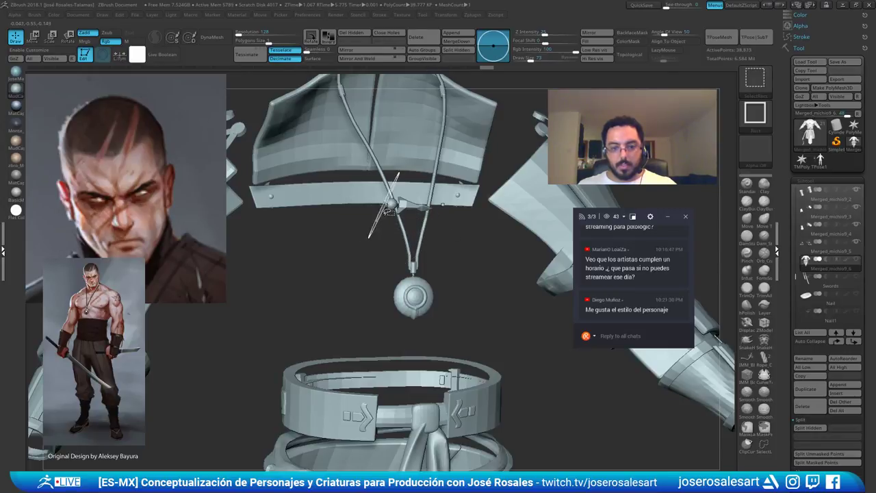
{"action": "left_click", "coordinate": [395, 207], "text": "ctrl+shift"}
{"action": "left_click", "coordinate": [404, 205], "text": "ctrl+shift"}
Hide the back panel and the remaining small ornaments on both sides of the necklace
{"action": "right_click_drag", "start_coordinate": [435, 231], "coordinate": [470, 228]}
{"action": "left_click", "coordinate": [484, 229], "text": "ctrl+shift"}
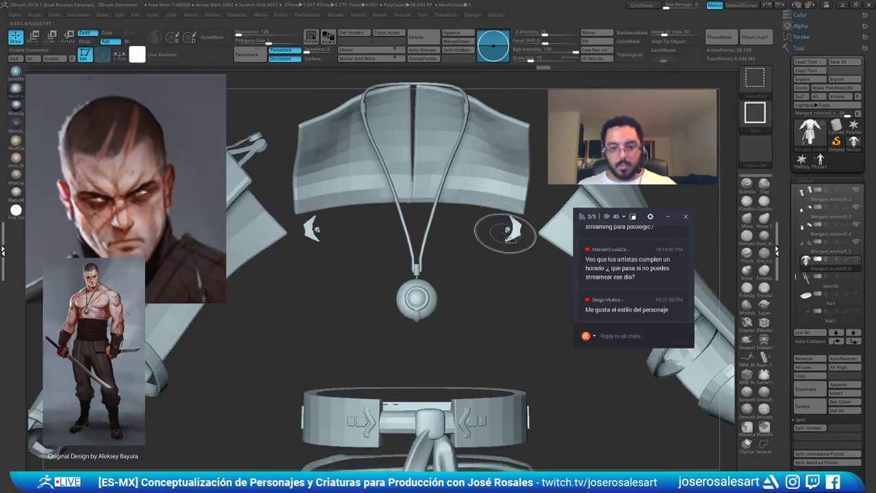
{"action": "left_click", "coordinate": [515, 231], "text": "ctrl+shift"}
{"action": "left_click", "coordinate": [519, 195], "text": "ctrl+shift"}
{"action": "left_click", "coordinate": [361, 173], "text": "ctrl+shift"}
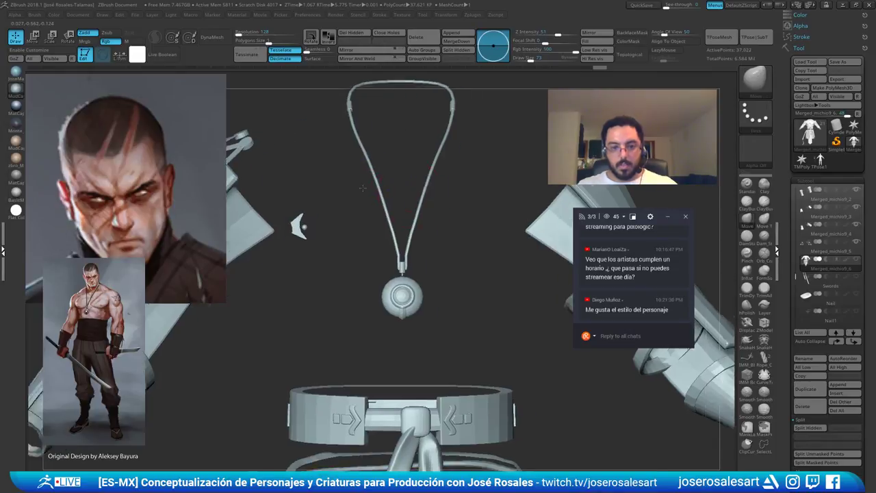
{"action": "right_click_drag", "start_coordinate": [448, 267], "coordinate": [431, 204], "text": "alt"}
{"action": "left_click", "coordinate": [324, 181], "text": "ctrl+shift"}
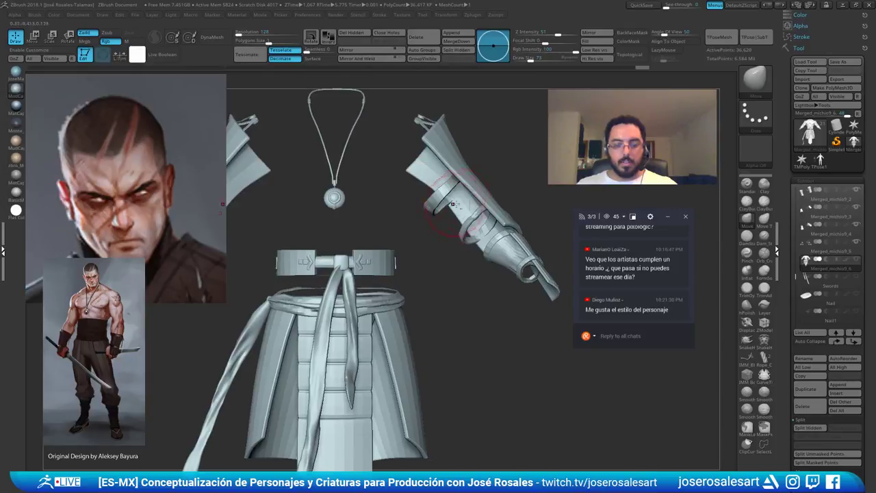
Mask the necklace and its medallion, show the whole outfit and invert the mask
{"action": "key", "text": "f"}
{"action": "left_click_drag", "start_coordinate": [359, 117], "coordinate": [452, 260], "text": "ctrl"}
{"action": "left_click", "coordinate": [457, 266], "text": "ctrl+shift"}
{"action": "left_click", "coordinate": [485, 276], "text": "ctrl"}
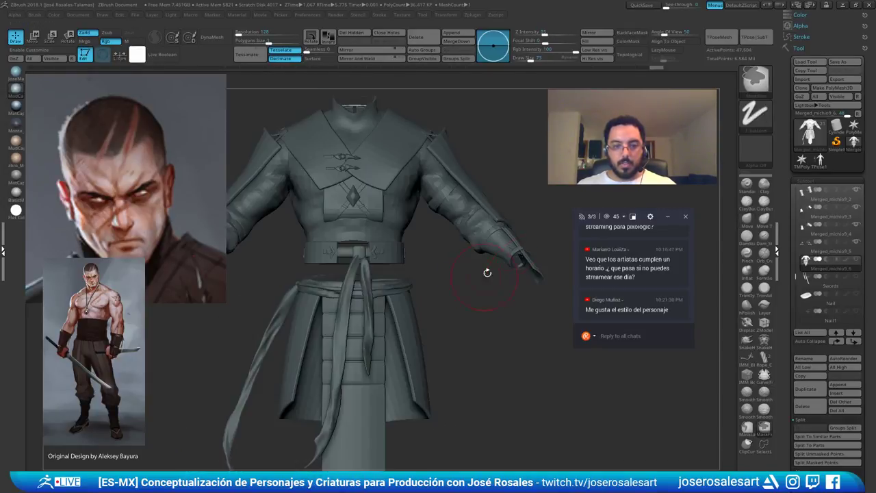
Return to the partly hidden outfit with the necklace masked and turn on the PolyFrame display
{"action": "left_click_drag", "start_coordinate": [791, 386], "coordinate": [791, 353]}
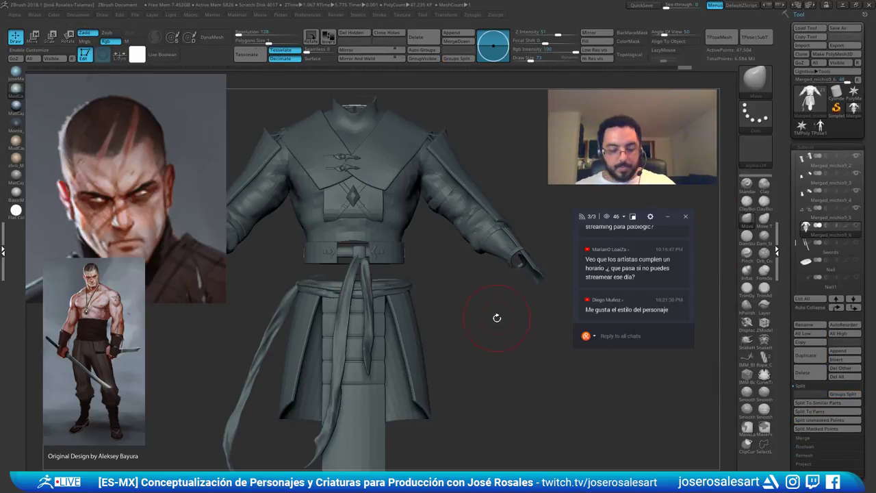
{"action": "left_click_drag", "start_coordinate": [509, 343], "coordinate": [505, 336], "text": "ctrl+shift"}
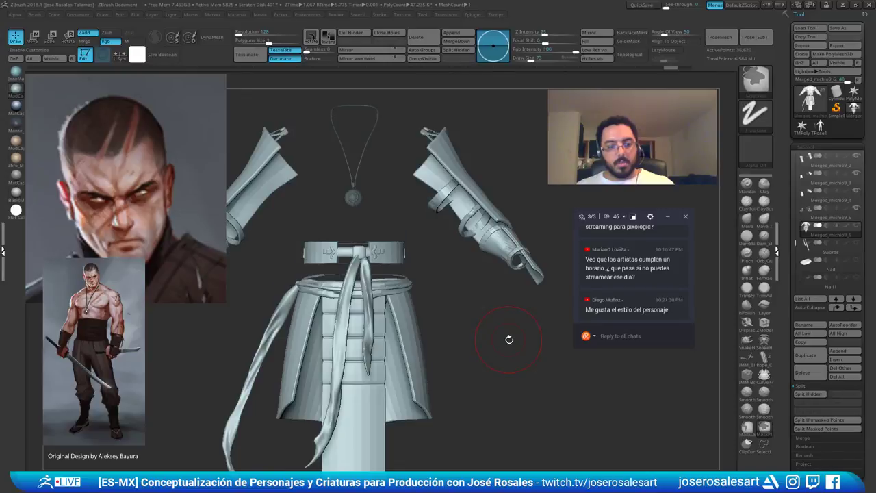
{"action": "key", "text": "shift+f"}
{"action": "left_click_drag", "start_coordinate": [472, 303], "coordinate": [448, 321], "text": "alt"}
{"action": "left_click_drag", "start_coordinate": [414, 287], "coordinate": [412, 263], "text": "alt"}
{"action": "right_click_drag", "start_coordinate": [474, 278], "coordinate": [413, 245], "text": "ctrl"}
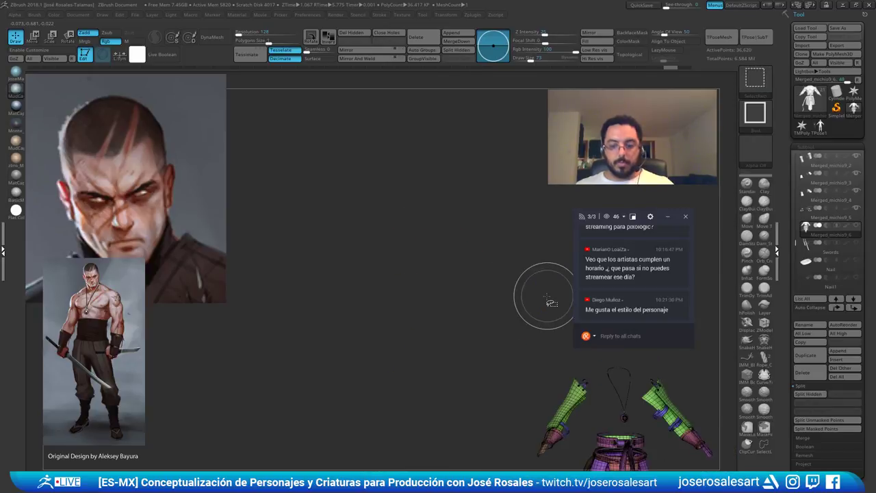
Assign the masked necklace its own polygroup and show the full outfit
{"action": "right_click_drag", "start_coordinate": [510, 254], "coordinate": [459, 242], "text": "alt"}
{"action": "left_click", "coordinate": [473, 237], "text": "ctrl+shift"}
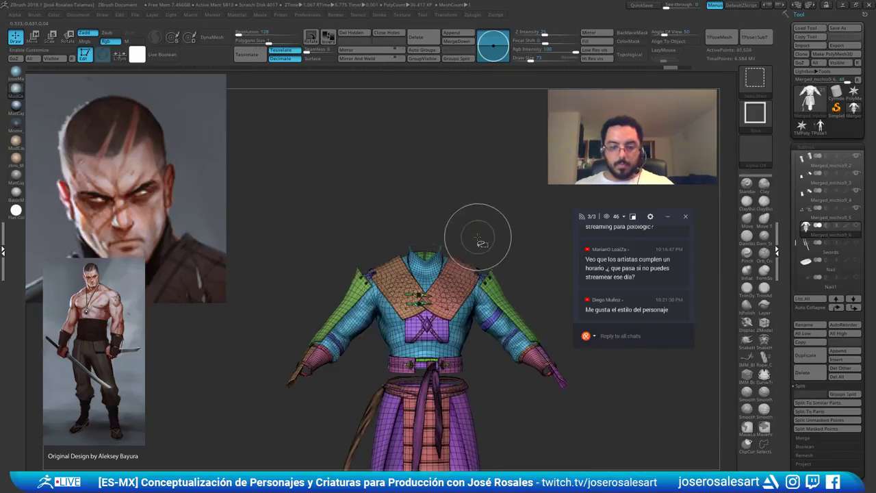
{"action": "key", "text": "ctrl+z"}
{"action": "right_click_drag", "start_coordinate": [440, 286], "coordinate": [455, 243], "text": "ctrl"}
{"action": "key", "text": "ctrl+z"}
{"action": "key", "text": "ctrl+w"}
{"action": "left_click", "coordinate": [435, 171], "text": "ctrl+shift"}
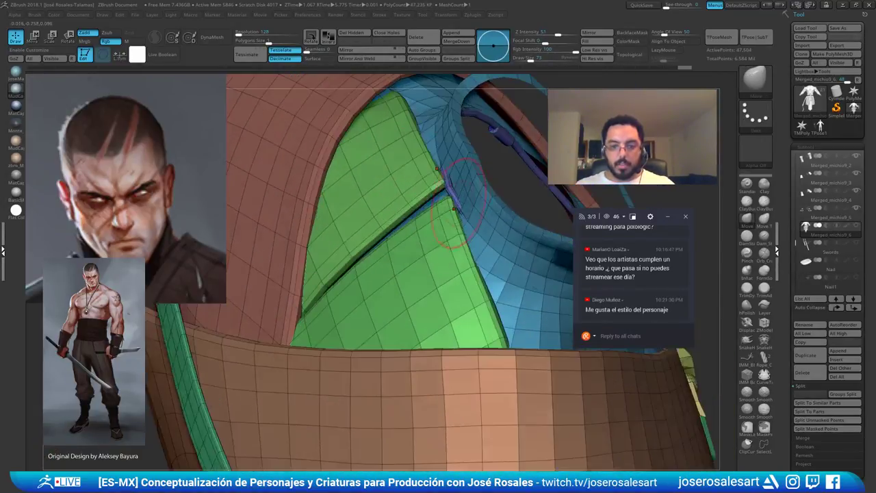
Isolate the necklace polygroup and separate it from the outfit with Split Hidden
{"action": "left_click", "coordinate": [454, 196], "text": "ctrl+shift"}
{"action": "left_click_drag", "start_coordinate": [484, 198], "coordinate": [564, 285]}
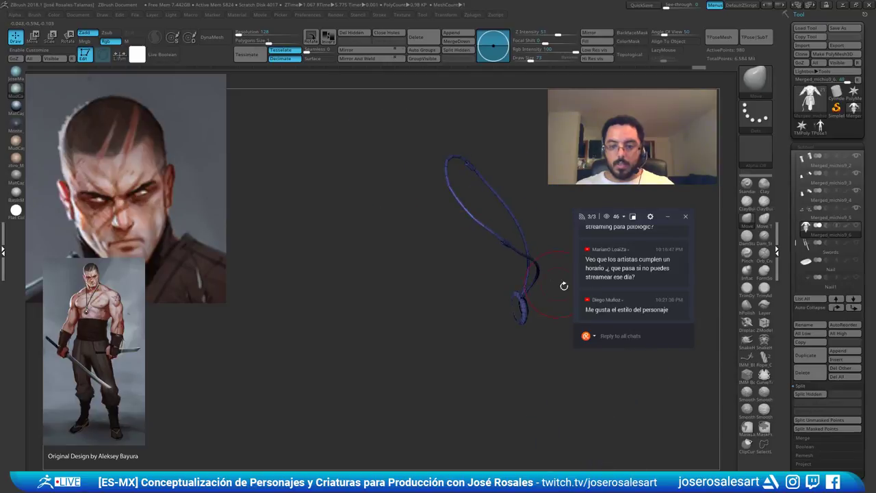
{"action": "left_click", "coordinate": [811, 396]}
{"action": "left_click_drag", "start_coordinate": [417, 261], "coordinate": [392, 262]}
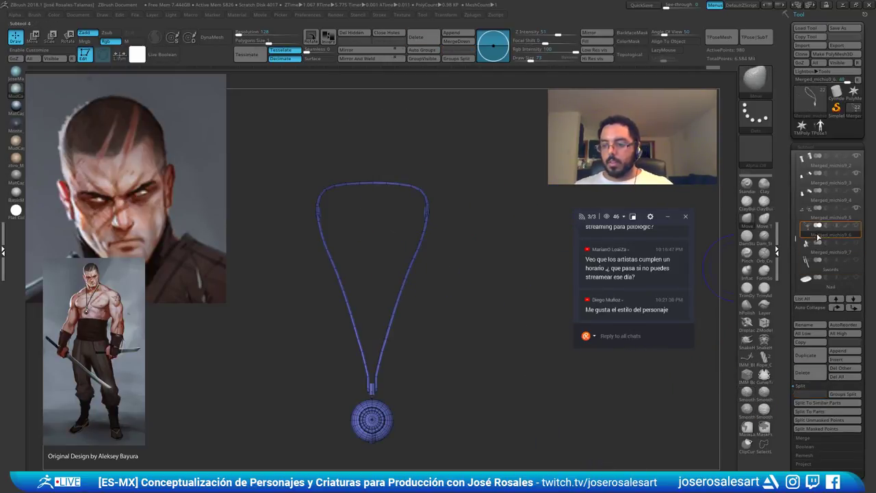
Rename the separated necklace subtool Medallon and leave solo mode to view it on the body
{"action": "left_click", "coordinate": [810, 325]}
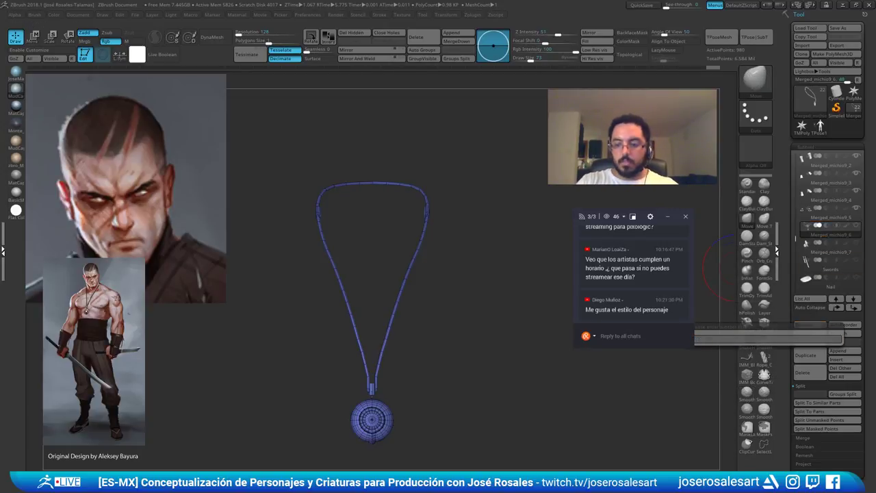
{"action": "key", "text": "Return"}
{"action": "key", "text": "shift+s"}
{"action": "mouse_move", "coordinate": [474, 248]}
{"action": "right_mouse_down", "text": "ctrl"}
{"action": "mouse_move", "coordinate": [413, 287]}
{"action": "mouse_move", "coordinate": [437, 290]}
{"action": "mouse_move", "coordinate": [410, 325]}
{"action": "mouse_move", "coordinate": [408, 286]}
{"action": "mouse_move", "coordinate": [505, 322]}
{"action": "right_mouse_up", "text": "ctrl"}
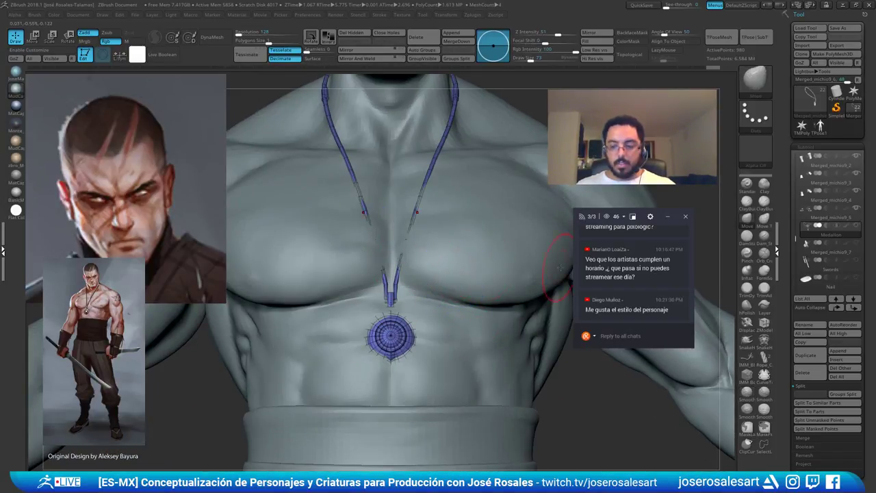
Apply Auto Groups to the necklace and solo it in a front view
{"action": "left_click", "coordinate": [428, 52]}
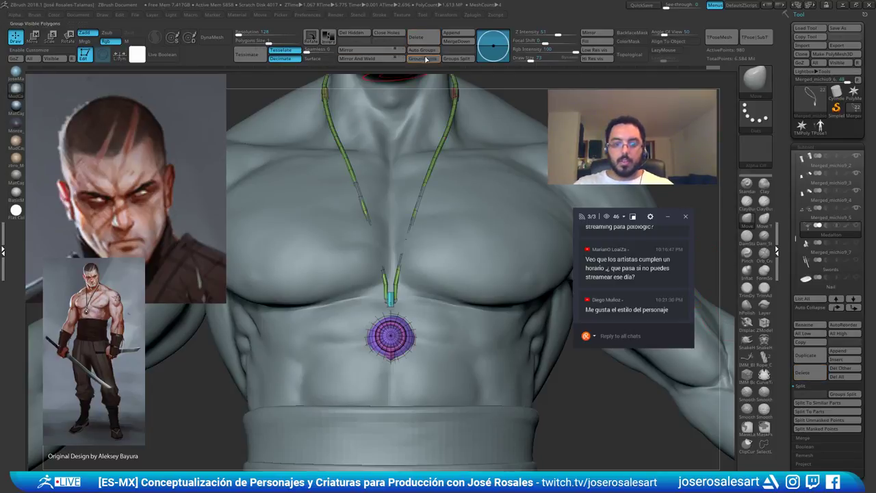
{"action": "mouse_move", "coordinate": [406, 261]}
{"action": "right_mouse_down", "text": "alt"}
{"action": "mouse_move", "coordinate": [385, 262]}
{"action": "mouse_move", "coordinate": [360, 198]}
{"action": "mouse_move", "coordinate": [385, 224]}
{"action": "mouse_move", "coordinate": [388, 252]}
{"action": "right_mouse_up", "text": "alt"}
{"action": "key", "text": "shift+s"}
{"action": "right_click_drag", "start_coordinate": [387, 252], "coordinate": [479, 230], "text": "ctrl"}
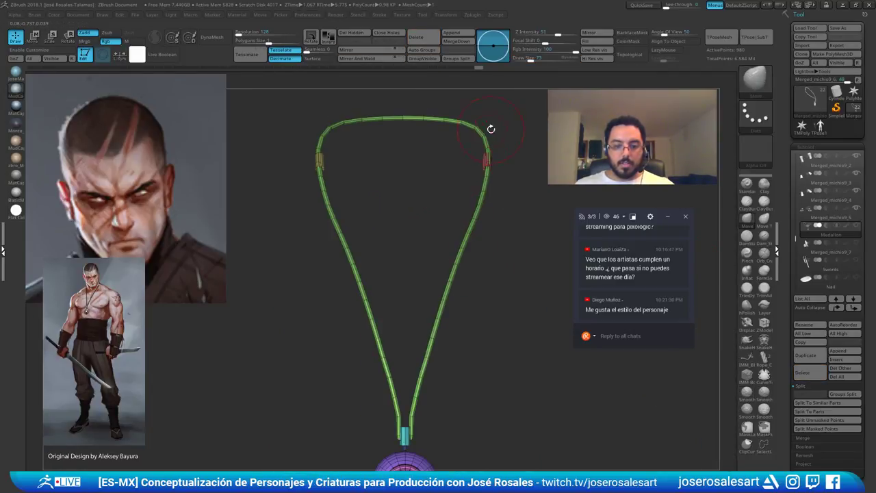
Isolate the necklace's cord by hiding its end pieces and medallion
{"action": "left_click", "coordinate": [324, 162], "text": "ctrl+shift"}
{"action": "left_click_drag", "start_coordinate": [423, 171], "coordinate": [396, 180], "text": "ctrl+shift"}
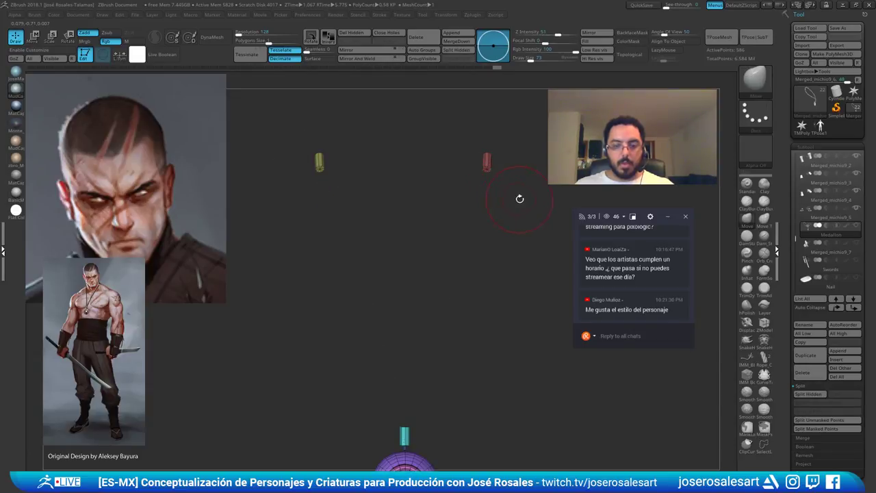
{"action": "left_click", "coordinate": [518, 198], "text": "ctrl+shift"}
{"action": "left_click", "coordinate": [483, 165], "text": "ctrl+shift"}
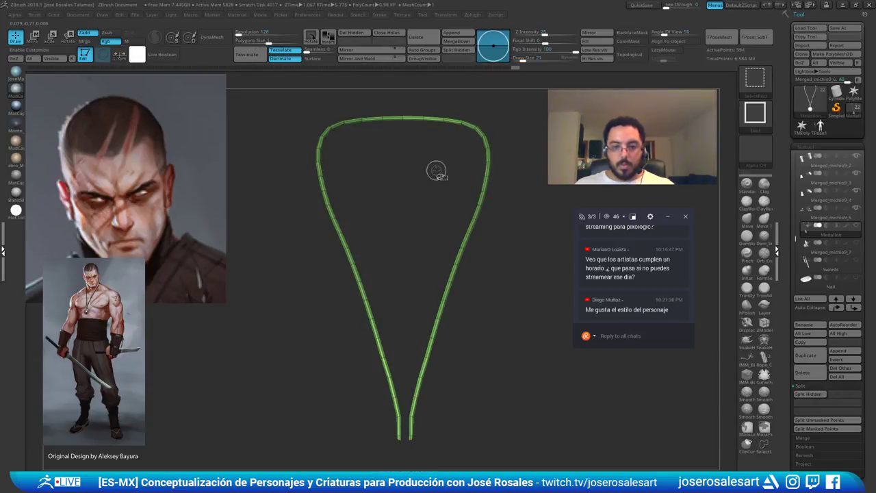
Isolate the two small beads on the necklace's cord, assign them one shared polygroup, and show the whole necklace again
{"action": "left_click_drag", "start_coordinate": [429, 174], "coordinate": [406, 161], "text": "alt"}
{"action": "left_click", "coordinate": [422, 187], "text": "ctrl+shift"}
{"action": "left_click", "coordinate": [484, 163], "text": "ctrl+shift"}
{"action": "left_click", "coordinate": [429, 176], "text": "ctrl+shift"}
{"action": "left_click", "coordinate": [484, 165], "text": "ctrl+shift"}
{"action": "left_click_drag", "start_coordinate": [383, 159], "coordinate": [507, 174], "text": "alt"}
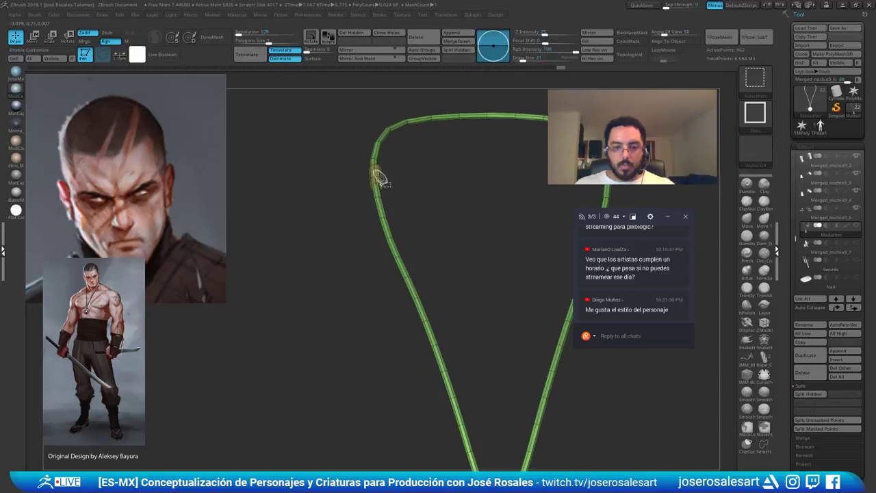
{"action": "left_click", "coordinate": [380, 179], "text": "ctrl+shift"}
{"action": "left_click_drag", "start_coordinate": [430, 186], "coordinate": [432, 188], "text": "ctrl+shift"}
{"action": "left_click_drag", "start_coordinate": [432, 189], "coordinate": [308, 206], "text": "alt"}
{"action": "left_click", "coordinate": [365, 195], "text": "ctrl+shift"}
{"action": "left_click", "coordinate": [304, 221], "text": "ctrl+shift"}
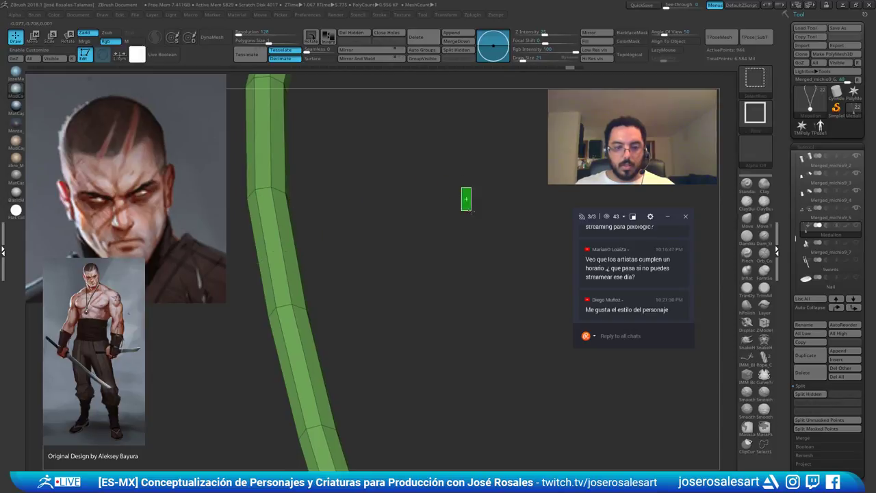
{"action": "left_click_drag", "start_coordinate": [461, 191], "coordinate": [457, 194], "text": "ctrl+shift"}
{"action": "left_click_drag", "start_coordinate": [454, 189], "coordinate": [424, 171], "text": "alt"}
{"action": "key", "text": "ctrl+w"}
{"action": "left_click", "coordinate": [511, 215], "text": "ctrl+shift"}
{"action": "left_click_drag", "start_coordinate": [487, 219], "coordinate": [434, 172], "text": "alt"}
Show the body again, isolate the medallion and its connector piece, and mask them against the cord
{"action": "key", "text": "alt+s"}
{"action": "mouse_move", "coordinate": [499, 251]}
{"action": "left_mouse_down"}
{"action": "mouse_move", "coordinate": [463, 242]}
{"action": "mouse_move", "coordinate": [457, 199]}
{"action": "mouse_move", "coordinate": [473, 212]}
{"action": "mouse_move", "coordinate": [457, 295]}
{"action": "left_mouse_up"}
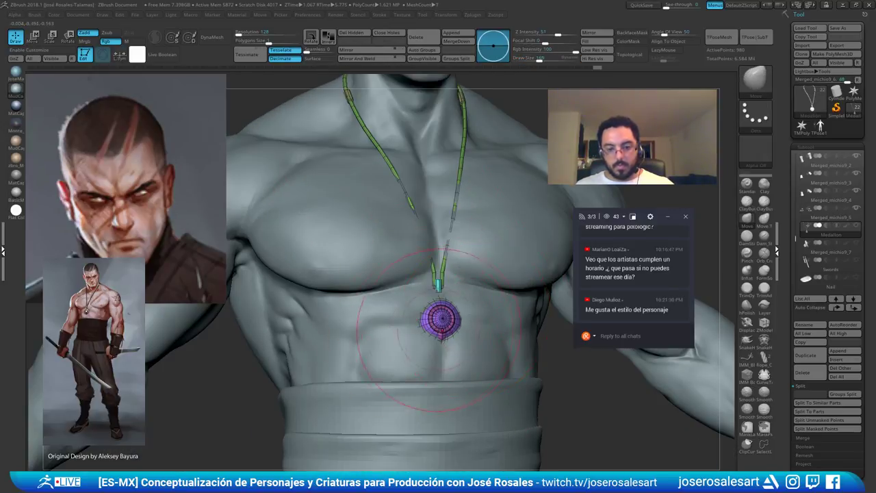
{"action": "left_click", "coordinate": [447, 319], "text": "ctrl+shift"}
{"action": "left_click_drag", "start_coordinate": [573, 379], "coordinate": [567, 397], "text": "ctrl+shift"}
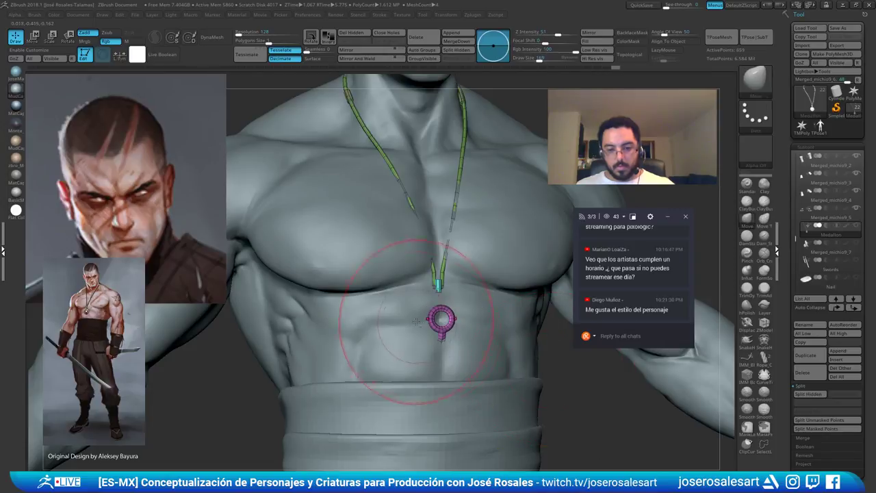
{"action": "left_click_drag", "start_coordinate": [420, 322], "coordinate": [460, 344], "text": "alt"}
{"action": "left_click", "coordinate": [458, 336], "text": "ctrl+shift"}
{"action": "left_click", "coordinate": [449, 263], "text": "ctrl+shift"}
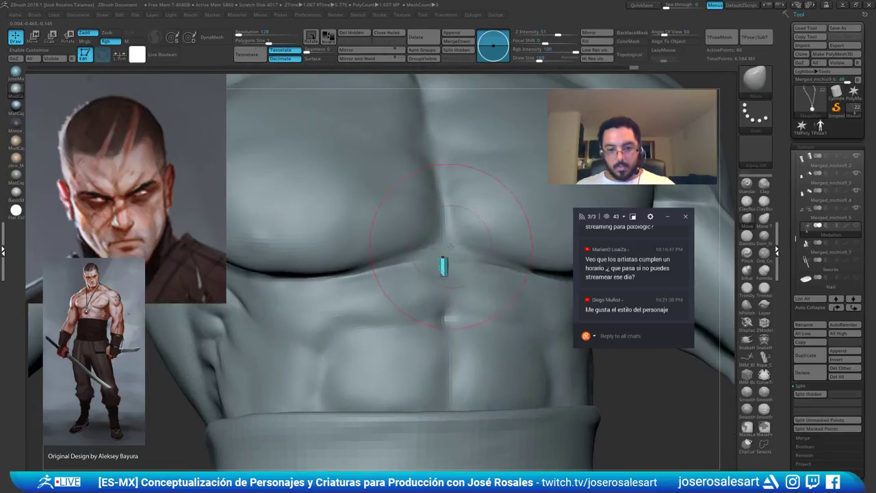
{"action": "key", "text": "ctrl+z"}
{"action": "key", "text": "s"}
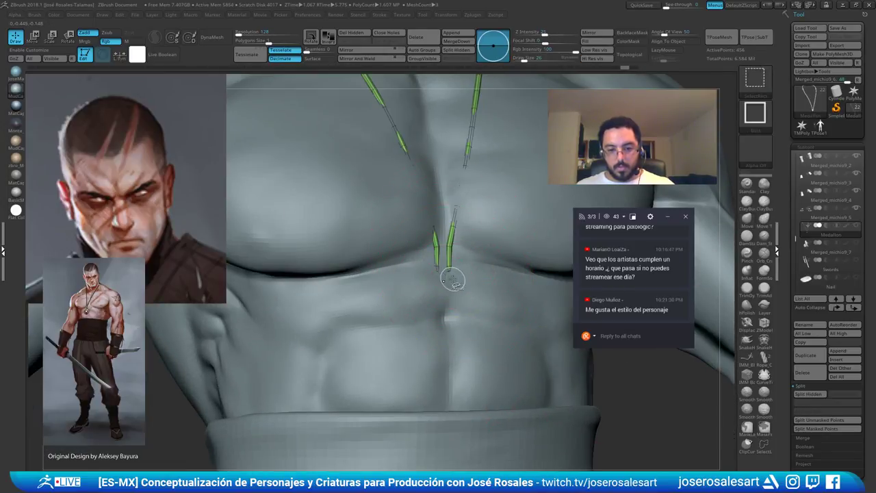
{"action": "left_click_drag", "start_coordinate": [602, 378], "coordinate": [606, 383], "text": "ctrl+shift"}
{"action": "key", "text": "shift+s"}
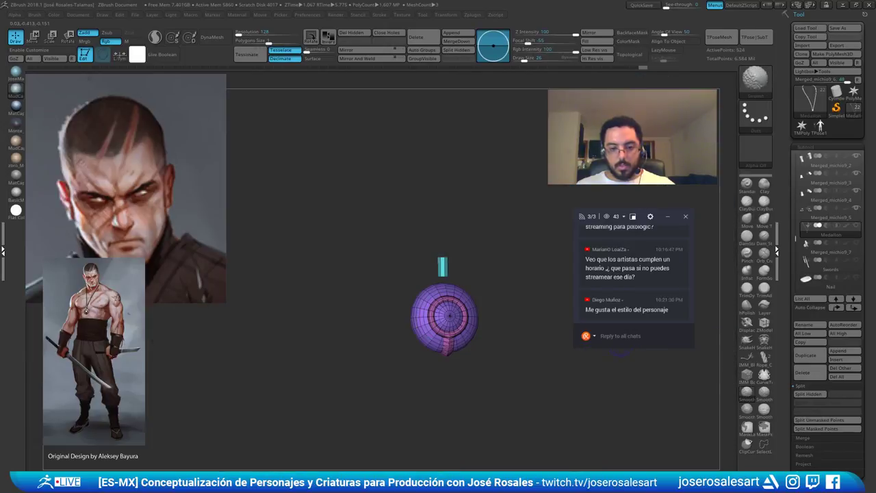
{"action": "left_click_drag", "start_coordinate": [508, 235], "coordinate": [385, 371], "text": "ctrl"}
{"action": "left_click", "coordinate": [540, 333], "text": "ctrl+shift"}
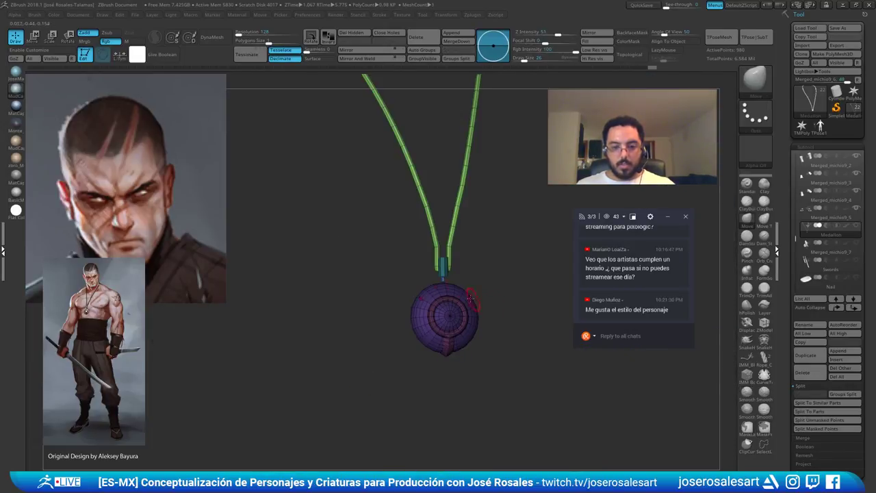
Isolate the small connector piece above the medallion, mask it, and unhide the rest of the necklace
{"action": "right_click_drag", "start_coordinate": [471, 299], "coordinate": [530, 302], "text": "ctrl"}
{"action": "left_click", "coordinate": [440, 269], "text": "ctrl+shift"}
{"action": "left_click_drag", "start_coordinate": [506, 212], "coordinate": [414, 290], "text": "ctrl"}
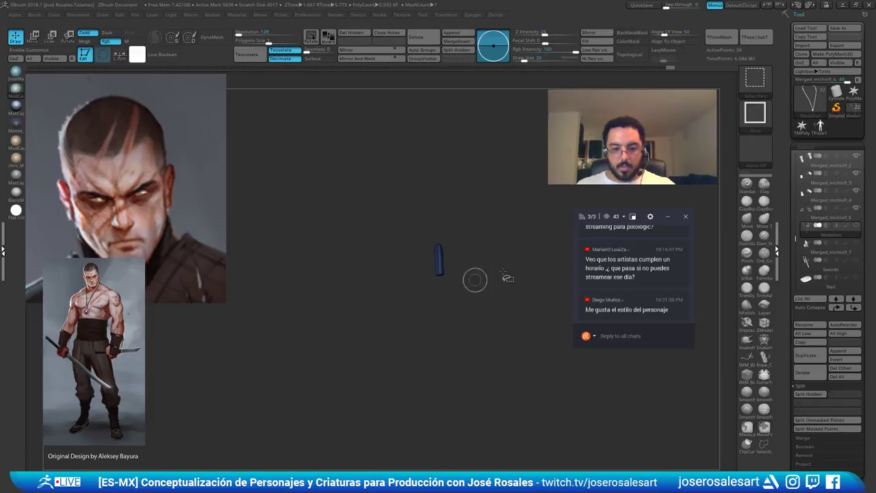
{"action": "left_click", "coordinate": [505, 278], "text": "ctrl+shift"}
Move the medallion slightly forward from the chest in a side view
{"action": "key", "text": "d"}
{"action": "mouse_move", "coordinate": [509, 239]}
{"action": "right_mouse_down", "text": "ctrl"}
{"action": "mouse_move", "coordinate": [466, 195]}
{"action": "mouse_move", "coordinate": [470, 217]}
{"action": "mouse_move", "coordinate": [438, 154]}
{"action": "right_mouse_up", "text": "ctrl"}
{"action": "key", "text": "shift+s"}
{"action": "right_click_drag", "start_coordinate": [438, 154], "coordinate": [536, 313], "text": "shift"}
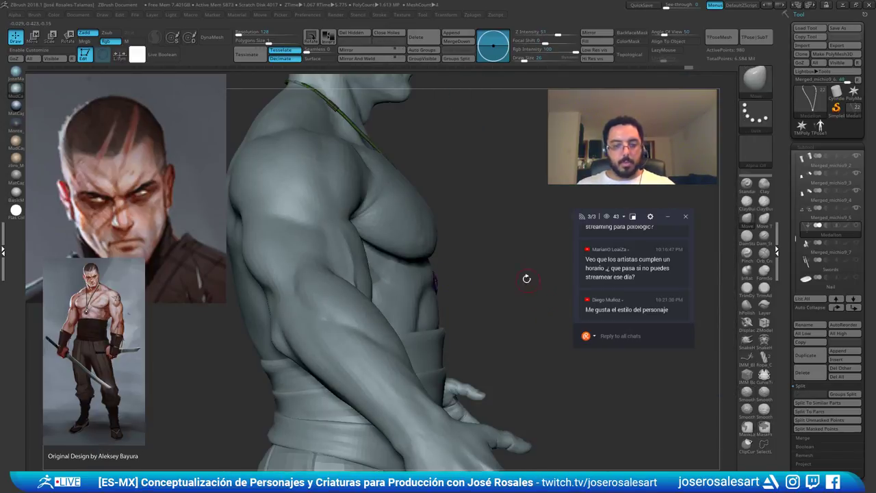
{"action": "key", "text": "w"}
{"action": "right_click_drag", "start_coordinate": [500, 206], "coordinate": [483, 244], "text": "alt"}
{"action": "left_click_drag", "start_coordinate": [472, 237], "coordinate": [478, 237]}
{"action": "key", "text": "q"}
{"action": "mouse_move", "coordinate": [491, 246]}
{"action": "right_mouse_down", "text": "shift"}
{"action": "mouse_move", "coordinate": [484, 215]}
{"action": "mouse_move", "coordinate": [455, 233]}
{"action": "mouse_move", "coordinate": [421, 292]}
{"action": "right_mouse_up", "text": "shift"}
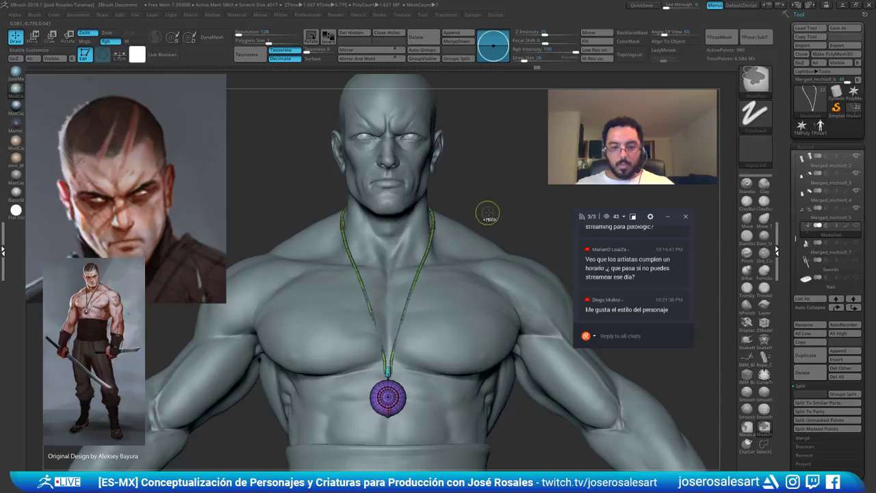
Mask everything on the necklace except the cord by masking the isolated cord and inverting the mask
{"action": "left_click", "coordinate": [430, 246], "text": "ctrl+shift"}
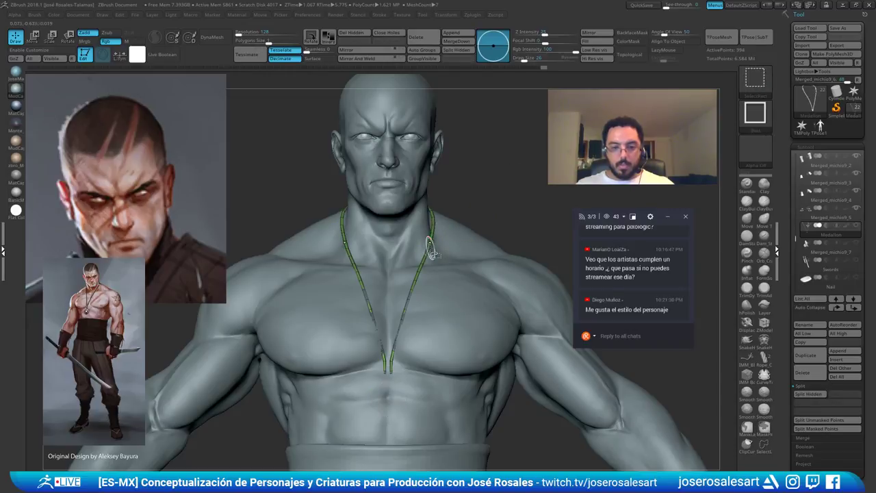
{"action": "left_click_drag", "start_coordinate": [542, 135], "coordinate": [290, 407], "text": "ctrl"}
{"action": "left_click", "coordinate": [511, 183], "text": "ctrl+shift"}
{"action": "left_click", "coordinate": [510, 186], "text": "ctrl"}
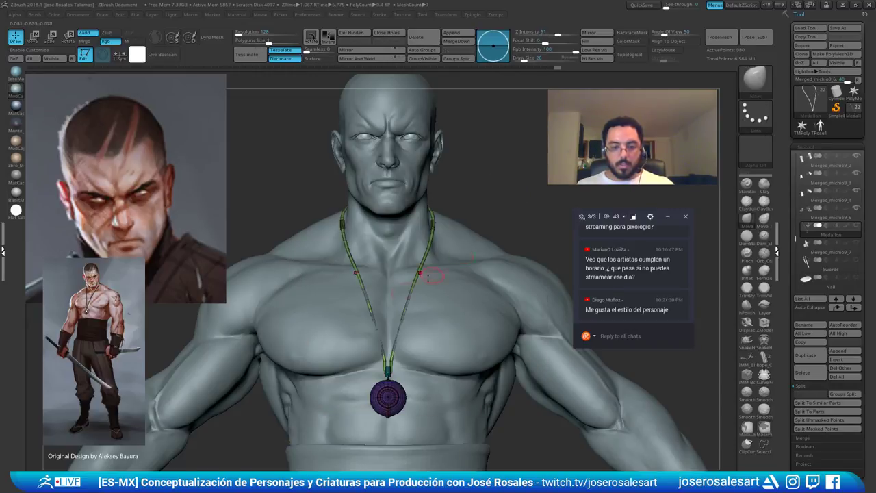
Reshape the cord and medallion with the Move brush so they rest on the surface of the chest
{"action": "right_click_drag", "start_coordinate": [431, 274], "coordinate": [440, 294], "text": "shift"}
{"action": "left_click_drag", "start_coordinate": [459, 307], "coordinate": [473, 307]}
{"action": "right_click_drag", "start_coordinate": [458, 281], "coordinate": [444, 251], "text": "alt"}
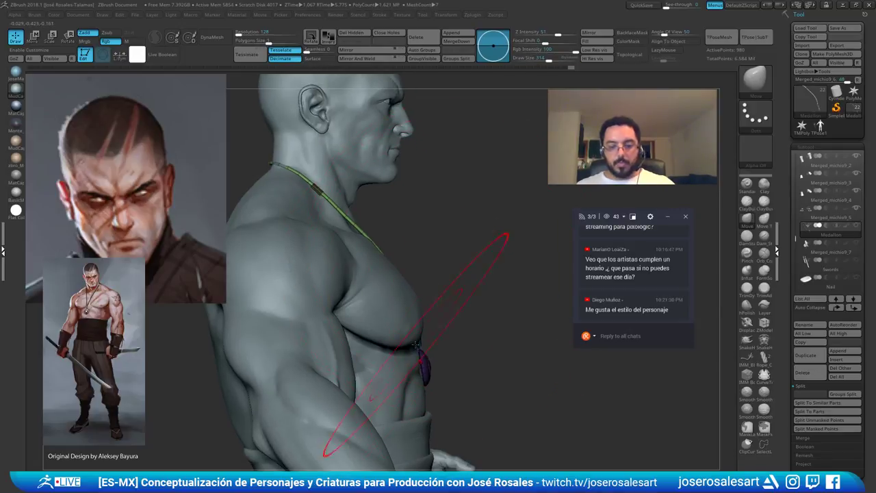
{"action": "mouse_move", "coordinate": [417, 324]}
{"action": "right_mouse_down"}
{"action": "mouse_move", "coordinate": [388, 298]}
{"action": "mouse_move", "coordinate": [407, 308]}
{"action": "mouse_move", "coordinate": [409, 294]}
{"action": "mouse_move", "coordinate": [397, 293]}
{"action": "mouse_move", "coordinate": [379, 346]}
{"action": "mouse_move", "coordinate": [388, 312]}
{"action": "mouse_move", "coordinate": [480, 304]}
{"action": "right_mouse_up"}
{"action": "key", "text": "bracketleft"}
{"action": "key", "text": "bracketleft"}
{"action": "key", "text": "bracketleft"}
{"action": "mouse_move", "coordinate": [384, 291]}
{"action": "right_mouse_down"}
{"action": "mouse_move", "coordinate": [430, 278]}
{"action": "mouse_move", "coordinate": [399, 257]}
{"action": "mouse_move", "coordinate": [423, 236]}
{"action": "right_mouse_up"}
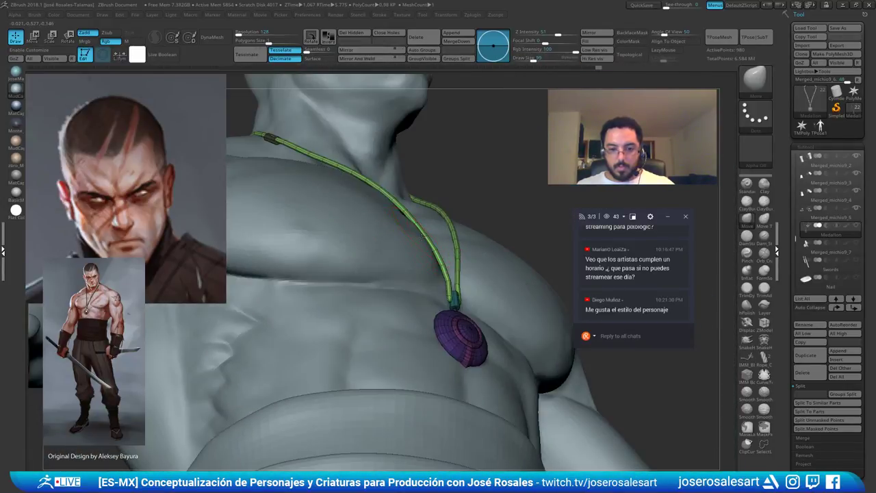
Pull the cord out of the skin around the back of the neck with the Move brush
{"action": "right_click_drag", "start_coordinate": [440, 265], "coordinate": [372, 365]}
{"action": "right_click_drag", "start_coordinate": [398, 315], "coordinate": [358, 290], "text": "ctrl"}
{"action": "right_click_drag", "start_coordinate": [365, 227], "coordinate": [379, 269]}
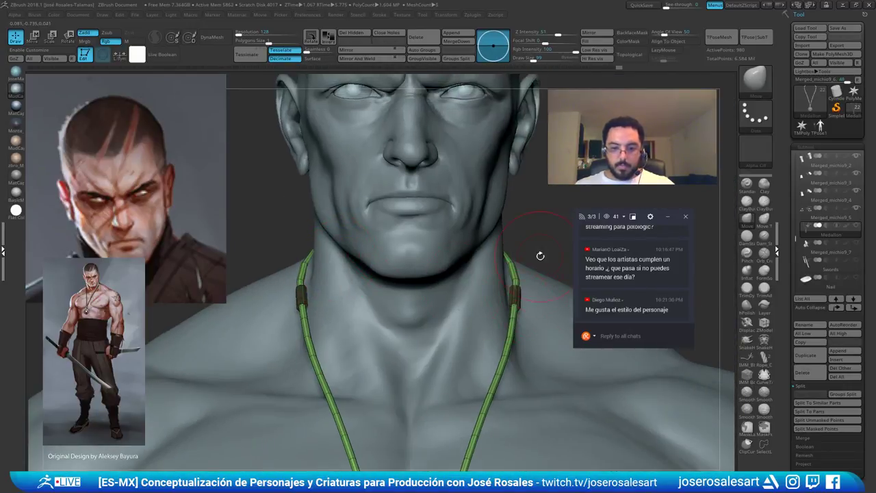
{"action": "right_click_drag", "start_coordinate": [540, 256], "coordinate": [386, 240]}
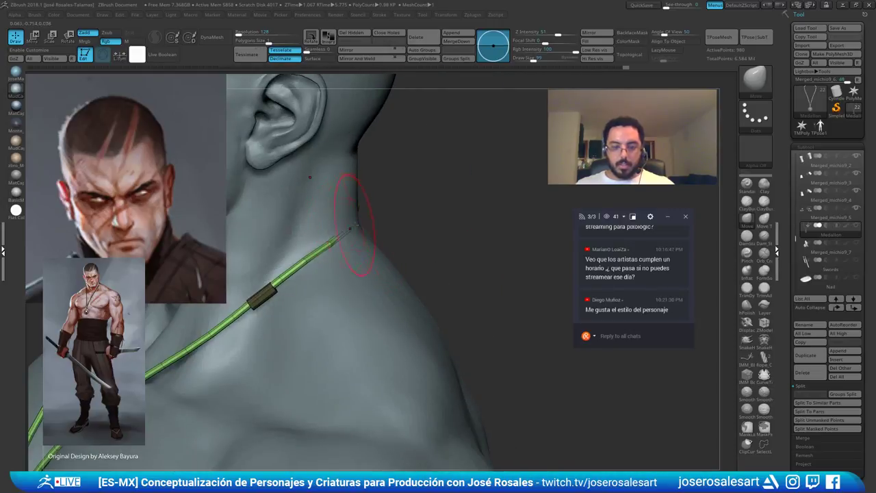
{"action": "key", "text": "s"}
{"action": "left_click_drag", "start_coordinate": [350, 229], "coordinate": [358, 230]}
{"action": "right_click_drag", "start_coordinate": [355, 209], "coordinate": [329, 245]}
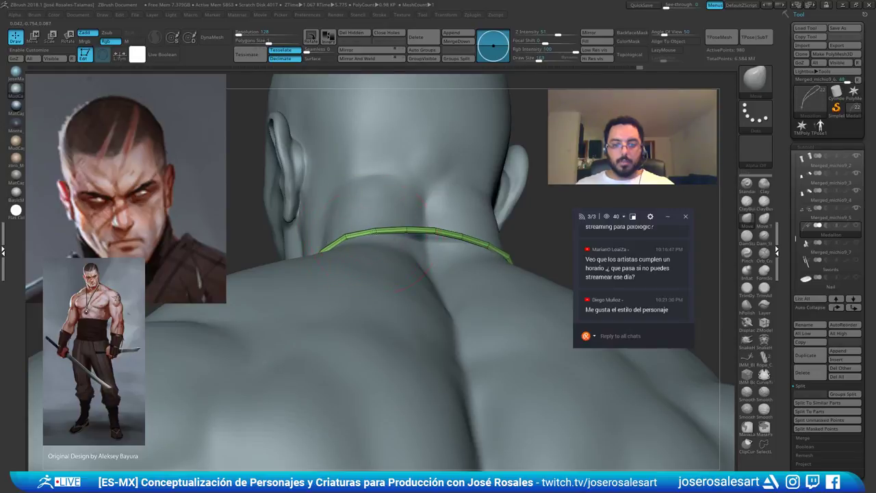
{"action": "left_click_drag", "start_coordinate": [374, 232], "coordinate": [371, 234]}
Adjust the cord along the side of the neck and shoulders with the Move brush, then reduce its Draw Size to 77
{"action": "right_click_drag", "start_coordinate": [322, 248], "coordinate": [400, 241]}
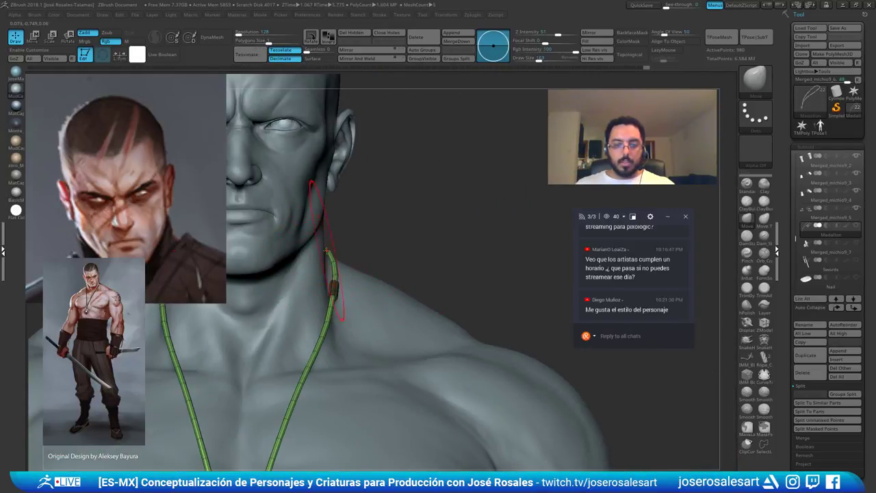
{"action": "right_click_drag", "start_coordinate": [327, 250], "coordinate": [293, 263]}
{"action": "left_click_drag", "start_coordinate": [362, 320], "coordinate": [359, 326]}
{"action": "mouse_move", "coordinate": [373, 309]}
{"action": "right_mouse_down", "text": "ctrl"}
{"action": "mouse_move", "coordinate": [377, 250]}
{"action": "mouse_move", "coordinate": [438, 238]}
{"action": "right_mouse_up", "text": "ctrl"}
{"action": "key", "text": "s"}
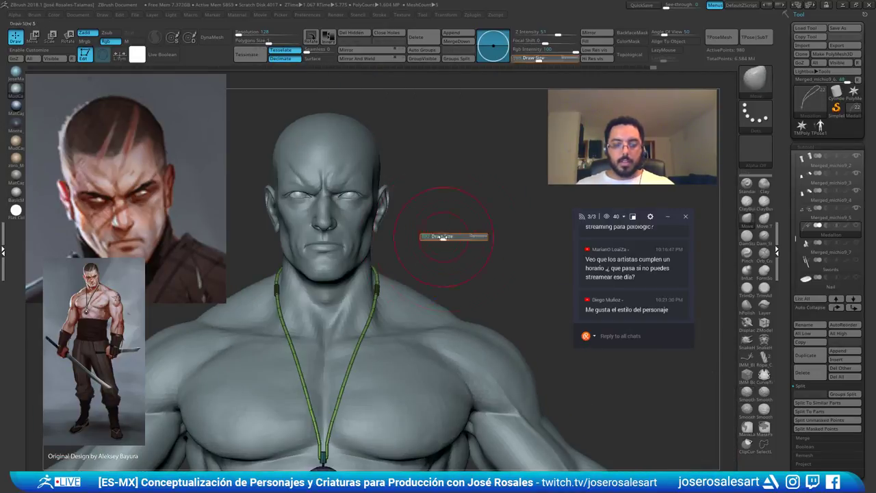
{"action": "left_click_drag", "start_coordinate": [443, 237], "coordinate": [436, 237]}
{"action": "right_click_drag", "start_coordinate": [471, 157], "coordinate": [519, 105], "text": "alt"}
{"action": "mouse_move", "coordinate": [452, 263]}
{"action": "right_mouse_down", "text": "ctrl"}
{"action": "mouse_move", "coordinate": [455, 196]}
{"action": "mouse_move", "coordinate": [478, 206]}
{"action": "mouse_move", "coordinate": [472, 162]}
{"action": "right_mouse_up", "text": "ctrl"}
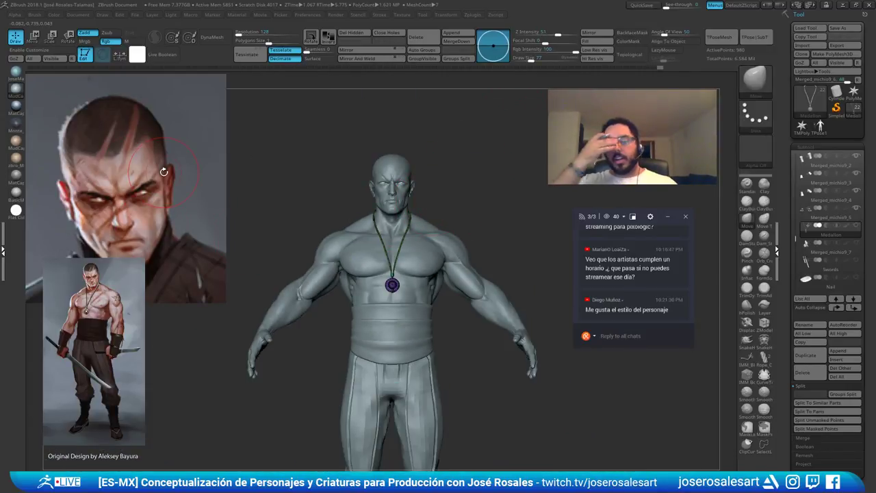
Check the medallion's separate parts up close and subdivide the whole necklace to subdivision level 3
{"action": "right_click_drag", "start_coordinate": [477, 187], "coordinate": [486, 209], "text": "ctrl"}
{"action": "right_click_drag", "start_coordinate": [404, 227], "coordinate": [432, 252]}
{"action": "right_click_drag", "start_coordinate": [397, 281], "coordinate": [415, 228], "text": "alt"}
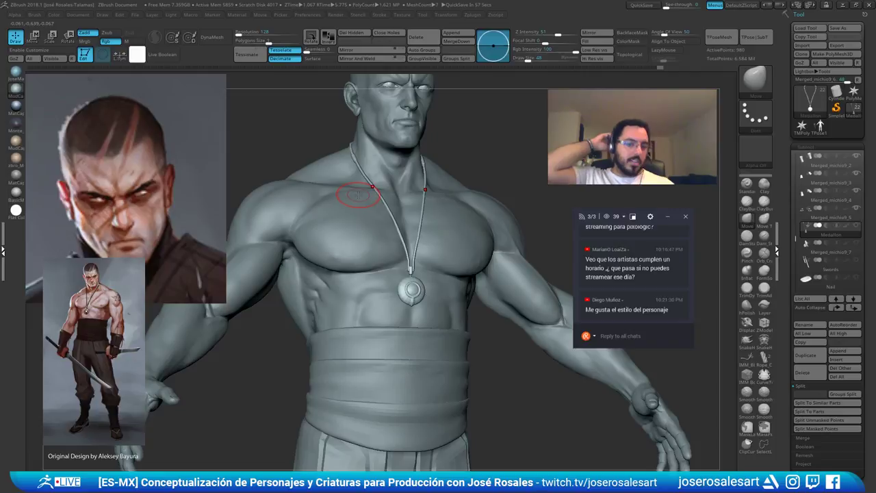
{"action": "right_click_drag", "start_coordinate": [358, 196], "coordinate": [426, 326]}
{"action": "left_click", "coordinate": [428, 320], "text": "ctrl+shift"}
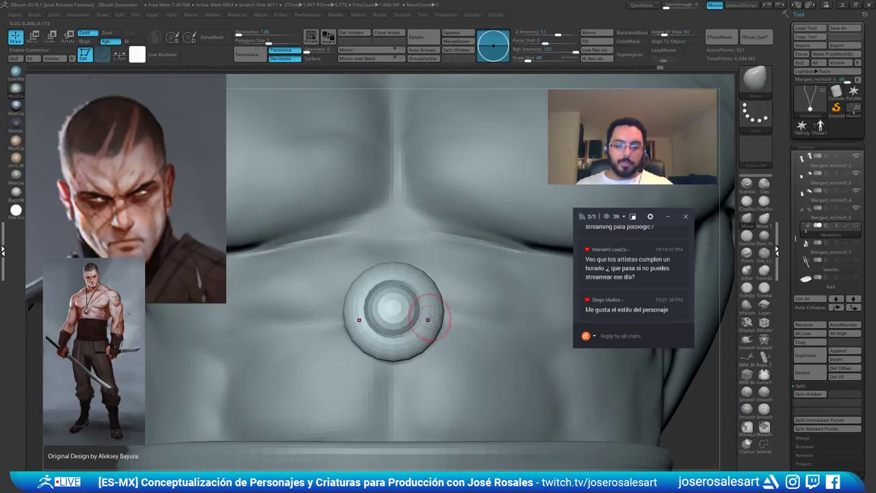
{"action": "left_click", "coordinate": [452, 279], "text": "ctrl+shift"}
{"action": "right_click_drag", "start_coordinate": [452, 280], "coordinate": [411, 280], "text": "ctrl"}
{"action": "key", "text": "ctrl+d"}
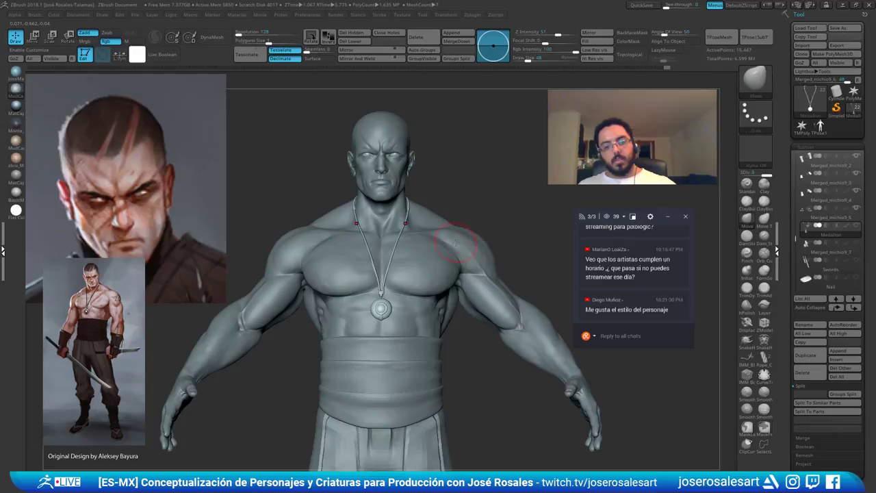
Select the body subtool and turn on the visibility of the Medallon subtool
{"action": "right_click_drag", "start_coordinate": [458, 241], "coordinate": [450, 261]}
{"action": "left_click", "coordinate": [419, 289], "text": "alt"}
{"action": "right_click_drag", "start_coordinate": [419, 289], "coordinate": [431, 274], "text": "shift"}
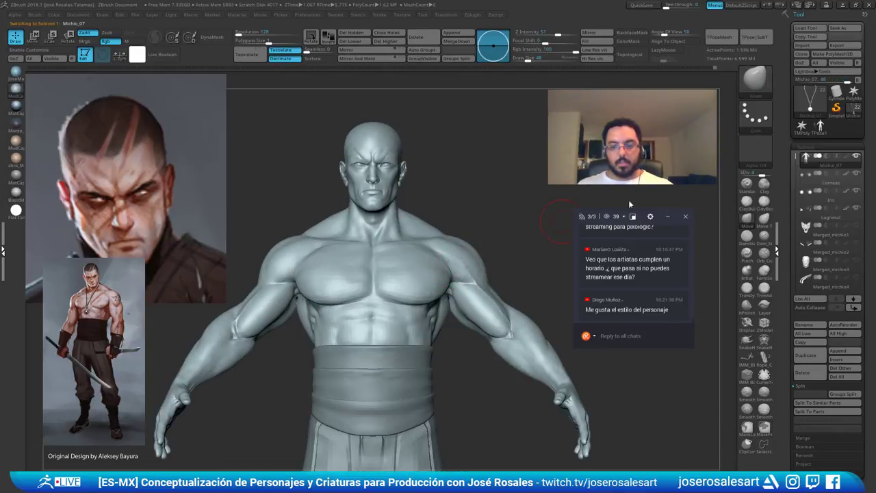
{"action": "left_click_drag", "start_coordinate": [797, 158], "coordinate": [789, 230]}
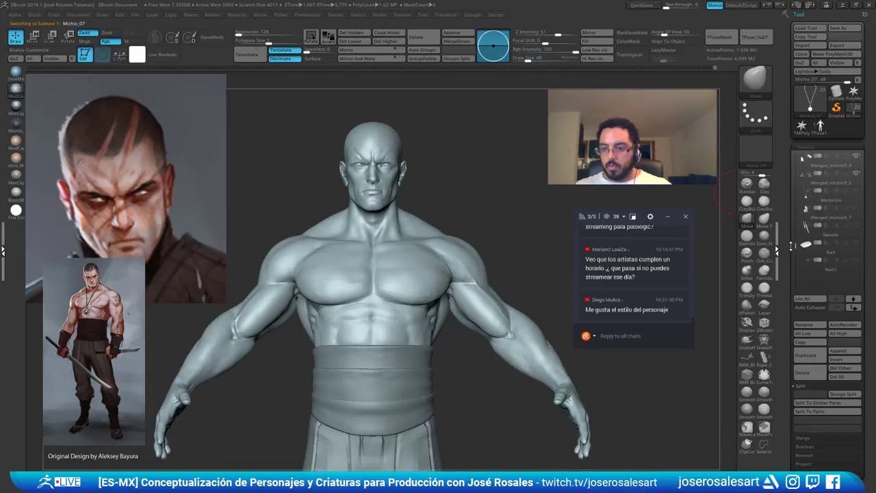
{"action": "left_click", "coordinate": [857, 196]}
Examine how the necklace sits on the body from the side, three-quarter and front views
{"action": "right_click_drag", "start_coordinate": [411, 253], "coordinate": [438, 274], "text": "ctrl"}
{"action": "right_click_drag", "start_coordinate": [438, 274], "coordinate": [418, 285]}
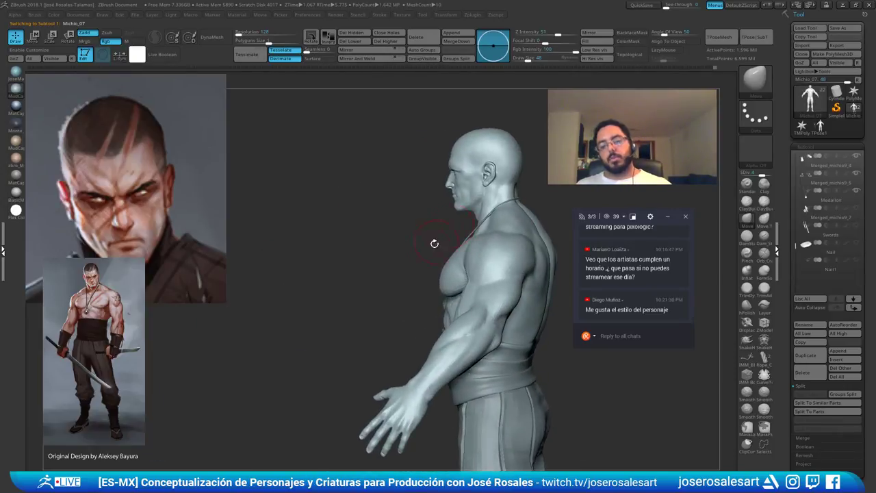
{"action": "right_click_drag", "start_coordinate": [435, 243], "coordinate": [387, 227]}
{"action": "right_click_drag", "start_coordinate": [370, 280], "coordinate": [473, 260]}
{"action": "right_click_drag", "start_coordinate": [473, 260], "coordinate": [476, 198], "text": "alt"}
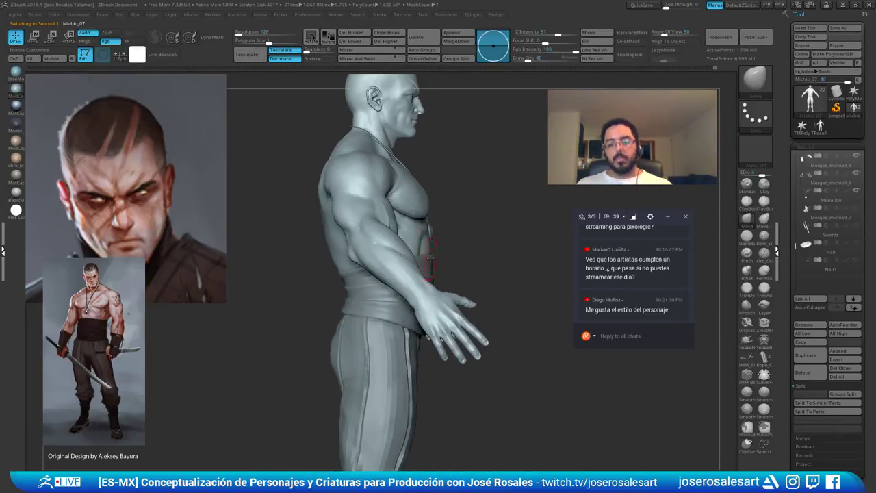
{"action": "right_click_drag", "start_coordinate": [430, 259], "coordinate": [397, 259]}
{"action": "right_click_drag", "start_coordinate": [430, 236], "coordinate": [401, 295], "text": "alt"}
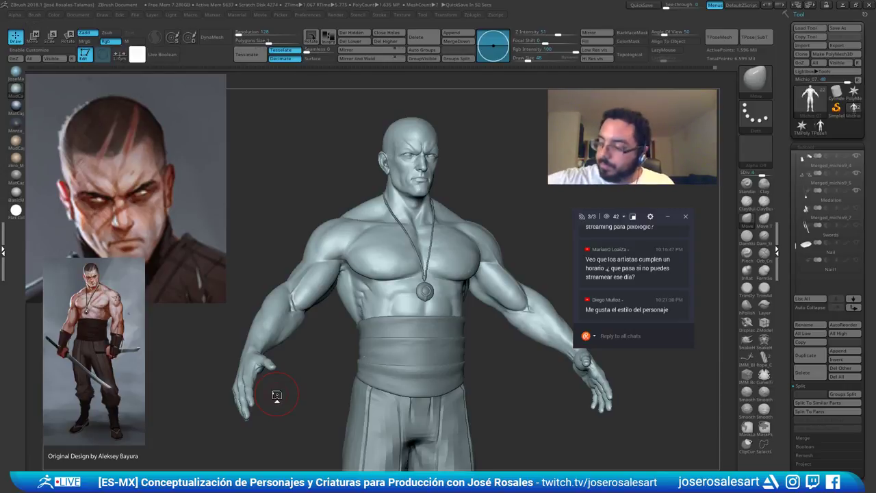
{"action": "right_click_drag", "start_coordinate": [424, 239], "coordinate": [370, 242]}
{"action": "right_click_drag", "start_coordinate": [460, 215], "coordinate": [445, 265], "text": "ctrl"}
Select the Medallon subtool and enlarge the Move brush to a Draw Size of 77
{"action": "key", "text": "s"}
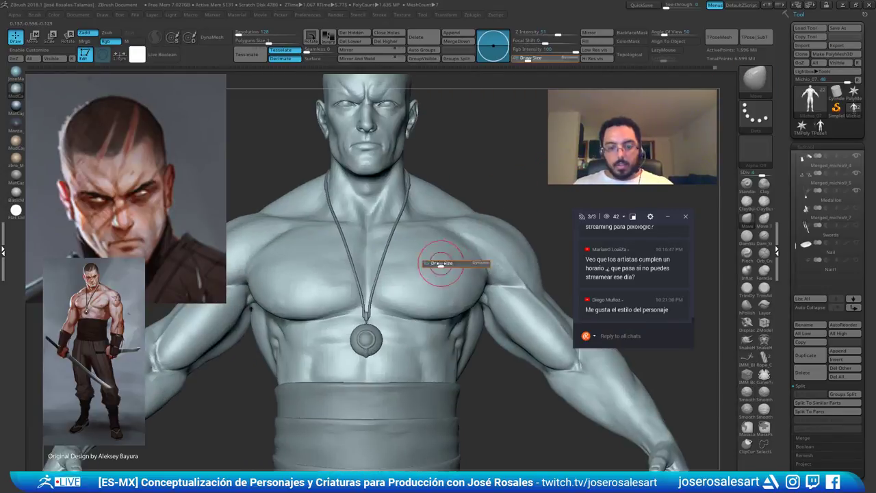
{"action": "left_click_drag", "start_coordinate": [443, 264], "coordinate": [452, 264]}
{"action": "mouse_move", "coordinate": [452, 264]}
{"action": "right_mouse_down"}
{"action": "mouse_move", "coordinate": [387, 240]}
{"action": "mouse_move", "coordinate": [353, 293]}
{"action": "right_mouse_up"}
{"action": "left_click", "coordinate": [361, 280], "text": "alt"}
{"action": "key", "text": "s"}
{"action": "left_click_drag", "start_coordinate": [354, 285], "coordinate": [365, 282]}
{"action": "mouse_move", "coordinate": [372, 279]}
{"action": "right_mouse_down"}
{"action": "mouse_move", "coordinate": [341, 286]}
{"action": "mouse_move", "coordinate": [383, 241]}
{"action": "mouse_move", "coordinate": [450, 213]}
{"action": "mouse_move", "coordinate": [494, 216]}
{"action": "mouse_move", "coordinate": [496, 224]}
{"action": "mouse_move", "coordinate": [480, 198]}
{"action": "right_mouse_up"}
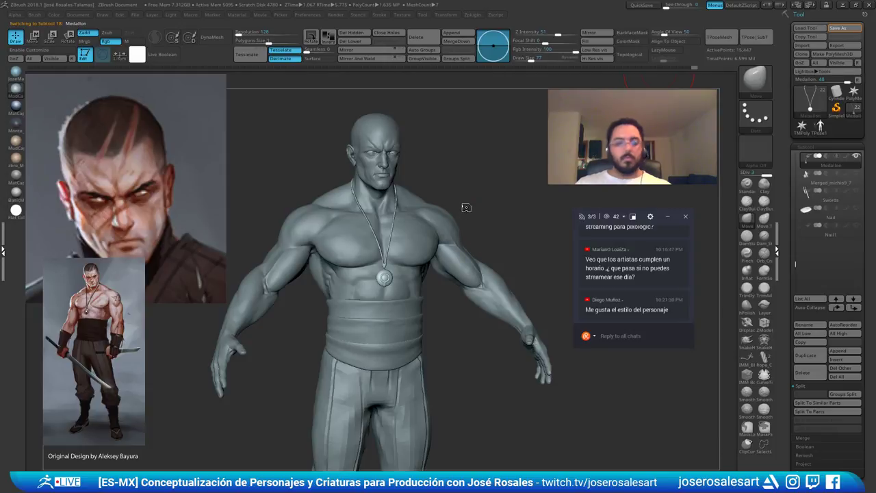
Reduce the brush size to 51 and make the body the active subtool again
{"action": "right_click_drag", "start_coordinate": [454, 216], "coordinate": [483, 123]}
{"action": "mouse_move", "coordinate": [490, 179]}
{"action": "right_mouse_down"}
{"action": "mouse_move", "coordinate": [449, 187]}
{"action": "mouse_move", "coordinate": [466, 181]}
{"action": "mouse_move", "coordinate": [503, 198]}
{"action": "mouse_move", "coordinate": [459, 171]}
{"action": "mouse_move", "coordinate": [450, 235]}
{"action": "mouse_move", "coordinate": [464, 238]}
{"action": "mouse_move", "coordinate": [457, 230]}
{"action": "right_mouse_up"}
{"action": "key", "text": "["}
{"action": "right_click_drag", "start_coordinate": [457, 230], "coordinate": [350, 271], "text": "alt"}
{"action": "right_click_drag", "start_coordinate": [350, 271], "coordinate": [438, 261]}
{"action": "left_click", "coordinate": [432, 253], "text": "alt"}
{"action": "right_click_drag", "start_coordinate": [329, 239], "coordinate": [478, 252]}
{"action": "mouse_move", "coordinate": [478, 252]}
{"action": "right_mouse_down", "text": "ctrl"}
{"action": "mouse_move", "coordinate": [432, 157]}
{"action": "mouse_move", "coordinate": [375, 238]}
{"action": "mouse_move", "coordinate": [401, 321]}
{"action": "right_mouse_up", "text": "ctrl"}
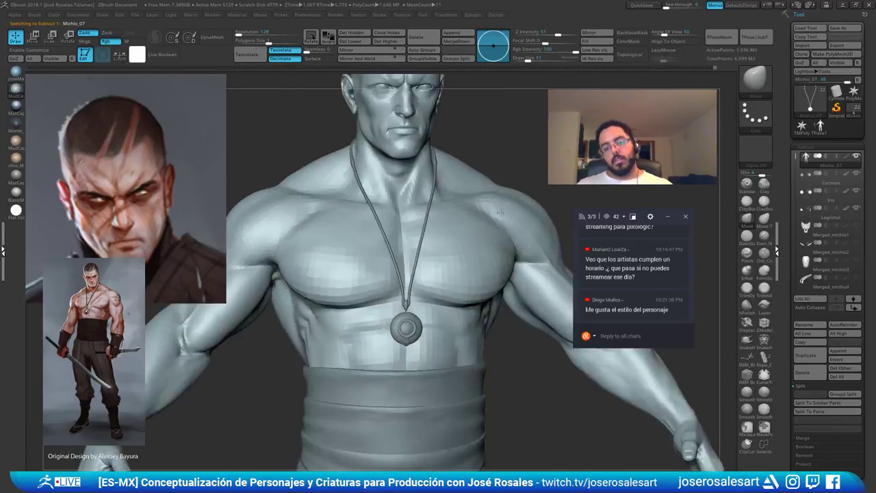
Set the Draw Size to 45 on the body and choose the ClayBuildup brush for working on the ear
{"action": "right_click_drag", "start_coordinate": [401, 267], "coordinate": [428, 384], "text": "alt"}
{"action": "mouse_move", "coordinate": [428, 329]}
{"action": "right_mouse_down"}
{"action": "mouse_move", "coordinate": [472, 322]}
{"action": "mouse_move", "coordinate": [442, 302]}
{"action": "right_mouse_up"}
{"action": "key", "text": "s"}
{"action": "left_click_drag", "start_coordinate": [523, 235], "coordinate": [520, 235]}
{"action": "mouse_move", "coordinate": [472, 264]}
{"action": "right_mouse_down"}
{"action": "mouse_move", "coordinate": [452, 278]}
{"action": "mouse_move", "coordinate": [413, 263]}
{"action": "mouse_move", "coordinate": [404, 246]}
{"action": "mouse_move", "coordinate": [460, 256]}
{"action": "mouse_move", "coordinate": [462, 309]}
{"action": "right_mouse_up"}
{"action": "right_click_drag", "start_coordinate": [410, 260], "coordinate": [469, 345], "text": "alt"}
{"action": "right_click_drag", "start_coordinate": [280, 116], "coordinate": [322, 149], "text": "alt"}
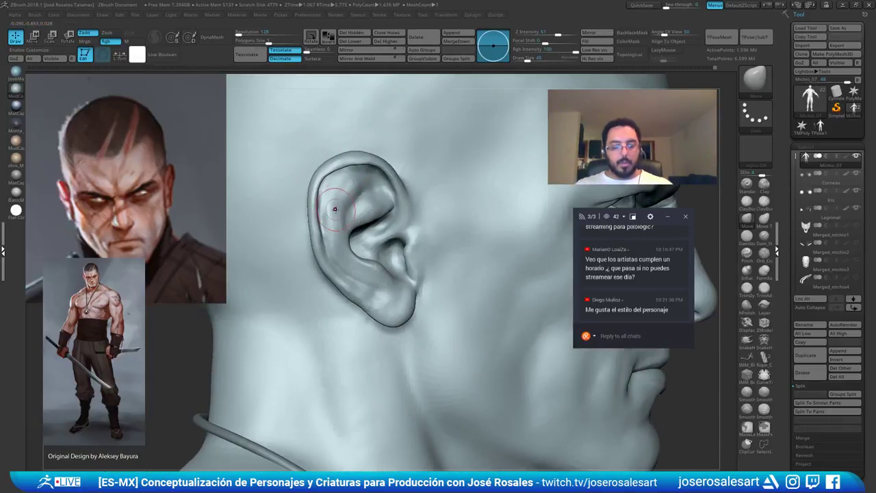
{"action": "key", "text": "b"}
{"action": "key", "text": "c"}
{"action": "key", "text": "b"}
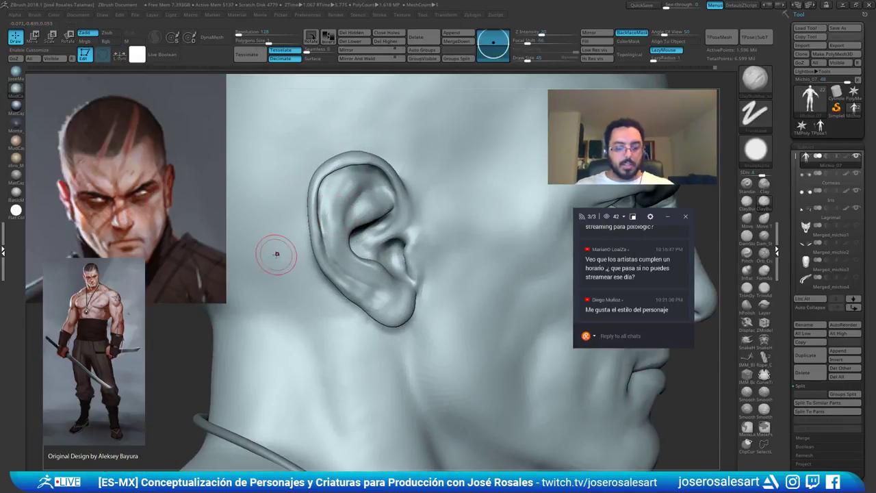
Build up the inner surface of the ear with the ClayBuildup brush, enlarging it to a Draw Size of 51
{"action": "right_click_drag", "start_coordinate": [337, 222], "coordinate": [322, 222]}
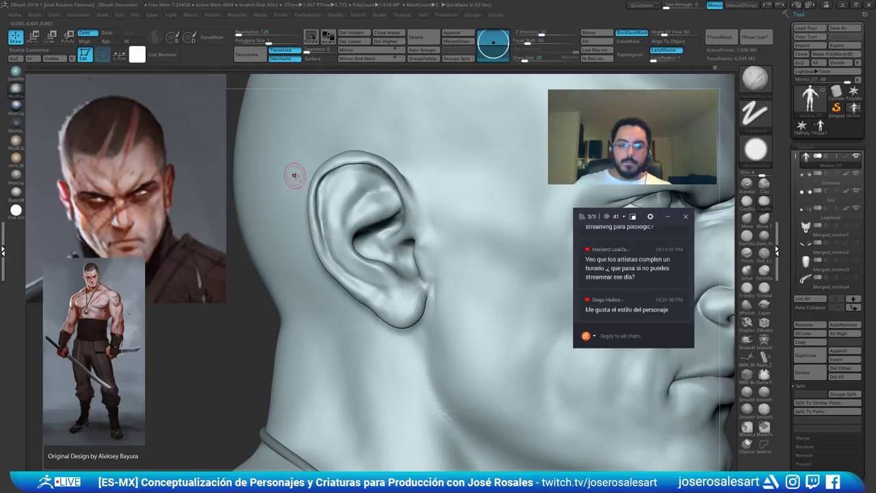
{"action": "mouse_move", "coordinate": [295, 176]}
{"action": "right_mouse_down"}
{"action": "mouse_move", "coordinate": [336, 205]}
{"action": "mouse_move", "coordinate": [336, 169]}
{"action": "right_mouse_up"}
{"action": "key", "text": "s"}
{"action": "left_click_drag", "start_coordinate": [319, 223], "coordinate": [328, 224]}
{"action": "right_click_drag", "start_coordinate": [329, 224], "coordinate": [343, 206]}
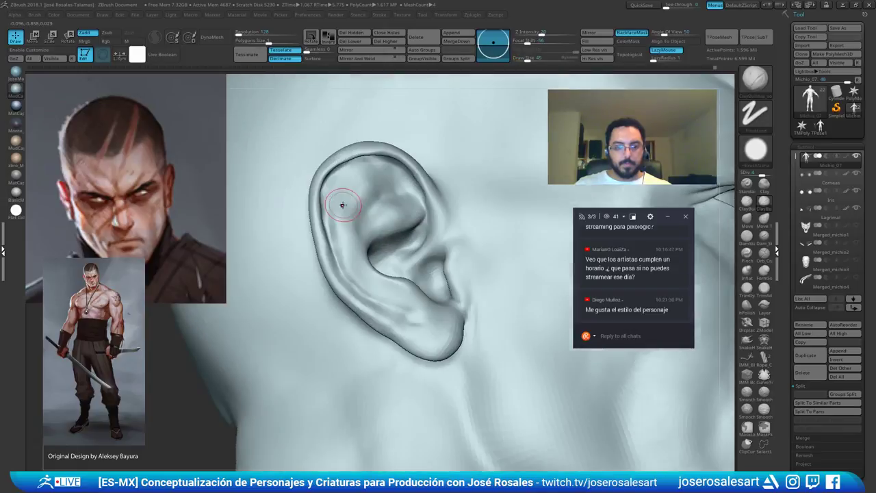
{"action": "key", "text": "s"}
{"action": "left_click_drag", "start_coordinate": [346, 195], "coordinate": [350, 192]}
{"action": "right_click_drag", "start_coordinate": [350, 193], "coordinate": [345, 195]}
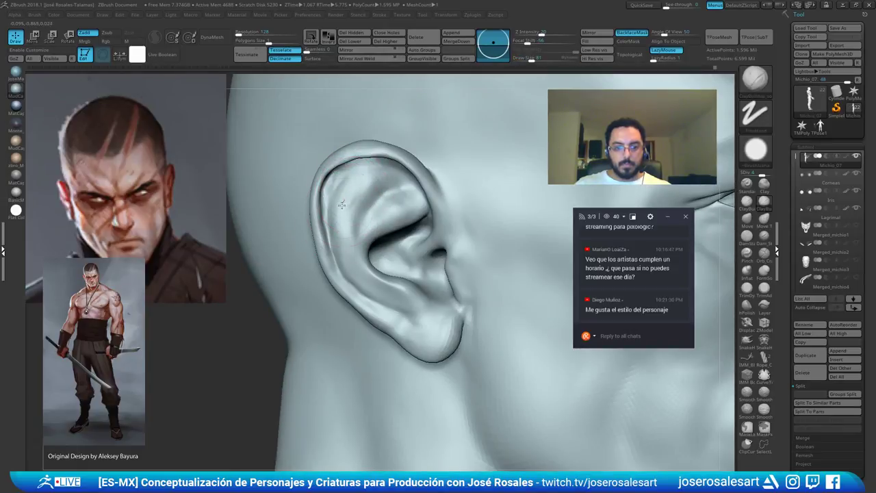
Adjust the brush size and sculpt the upper fold of the antihelix just inside the ear's rim
{"action": "key", "text": "space"}
{"action": "mouse_move", "coordinate": [361, 208]}
{"action": "left_mouse_down"}
{"action": "mouse_move", "coordinate": [374, 207]}
{"action": "mouse_move", "coordinate": [368, 193]}
{"action": "left_mouse_up"}
{"action": "key", "text": "s"}
{"action": "right_click_drag", "start_coordinate": [366, 189], "coordinate": [359, 176]}
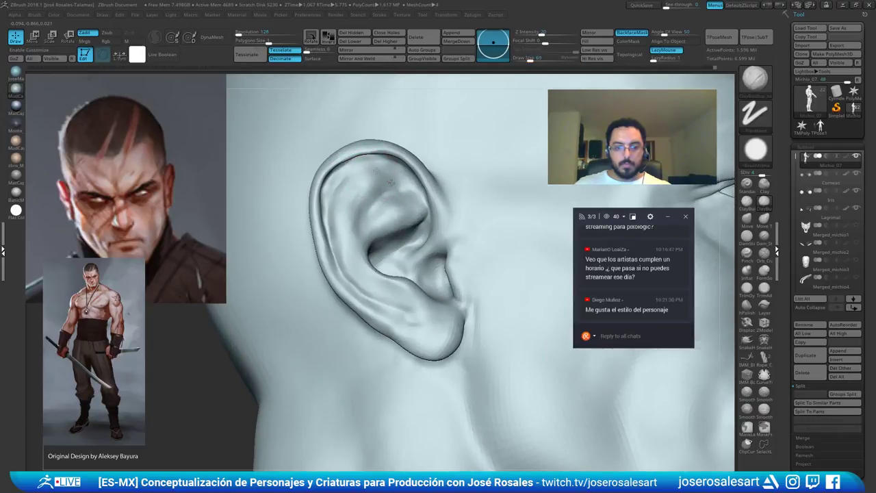
{"action": "left_click_drag", "start_coordinate": [392, 178], "coordinate": [372, 166]}
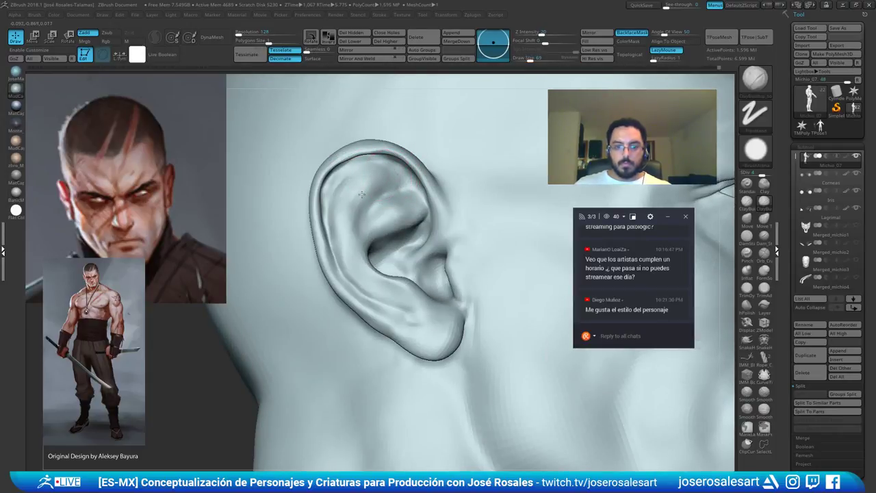
{"action": "right_click_drag", "start_coordinate": [364, 194], "coordinate": [365, 185]}
Turn to the opposite ear and reduce the ClayBuildup brush size to 39
{"action": "mouse_move", "coordinate": [446, 174]}
{"action": "right_mouse_down", "text": "ctrl"}
{"action": "mouse_move", "coordinate": [498, 183]}
{"action": "mouse_move", "coordinate": [405, 177]}
{"action": "right_mouse_up", "text": "ctrl"}
{"action": "mouse_move", "coordinate": [505, 202]}
{"action": "right_mouse_down"}
{"action": "mouse_move", "coordinate": [430, 207]}
{"action": "mouse_move", "coordinate": [414, 236]}
{"action": "mouse_move", "coordinate": [433, 244]}
{"action": "right_mouse_up"}
{"action": "key", "text": "bracketleft"}
{"action": "key", "text": "bracketleft"}
{"action": "key", "text": "bracketleft"}
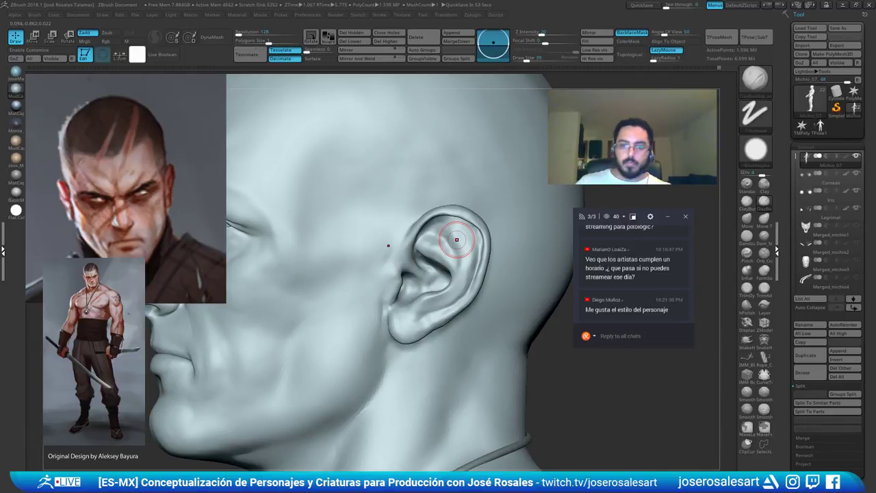
Examine the ears and face from side, three-quarter and front views against the reference portrait
{"action": "right_click_drag", "start_coordinate": [358, 184], "coordinate": [431, 258]}
{"action": "mouse_move", "coordinate": [364, 237]}
{"action": "right_mouse_down"}
{"action": "mouse_move", "coordinate": [346, 240]}
{"action": "mouse_move", "coordinate": [378, 247]}
{"action": "mouse_move", "coordinate": [360, 253]}
{"action": "mouse_move", "coordinate": [368, 265]}
{"action": "mouse_move", "coordinate": [382, 246]}
{"action": "mouse_move", "coordinate": [374, 237]}
{"action": "mouse_move", "coordinate": [396, 264]}
{"action": "right_mouse_up"}
{"action": "right_click_drag", "start_coordinate": [396, 264], "coordinate": [387, 260], "text": "ctrl"}
{"action": "right_click_drag", "start_coordinate": [337, 250], "coordinate": [428, 252], "text": "alt"}
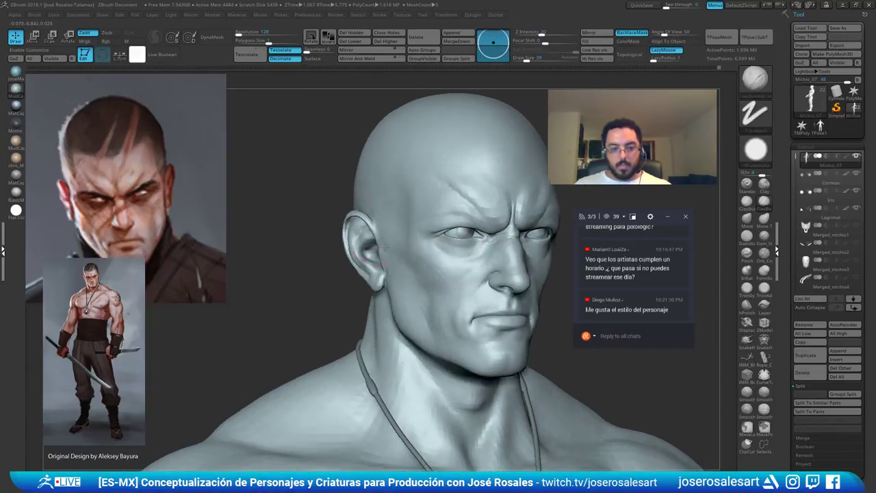
{"action": "right_click_drag", "start_coordinate": [373, 251], "coordinate": [394, 251]}
{"action": "mouse_move", "coordinate": [390, 229]}
{"action": "right_mouse_down", "text": "ctrl"}
{"action": "mouse_move", "coordinate": [385, 272]}
{"action": "mouse_move", "coordinate": [385, 250]}
{"action": "mouse_move", "coordinate": [362, 224]}
{"action": "mouse_move", "coordinate": [370, 231]}
{"action": "mouse_move", "coordinate": [381, 221]}
{"action": "mouse_move", "coordinate": [370, 220]}
{"action": "mouse_move", "coordinate": [363, 271]}
{"action": "right_mouse_up", "text": "ctrl"}
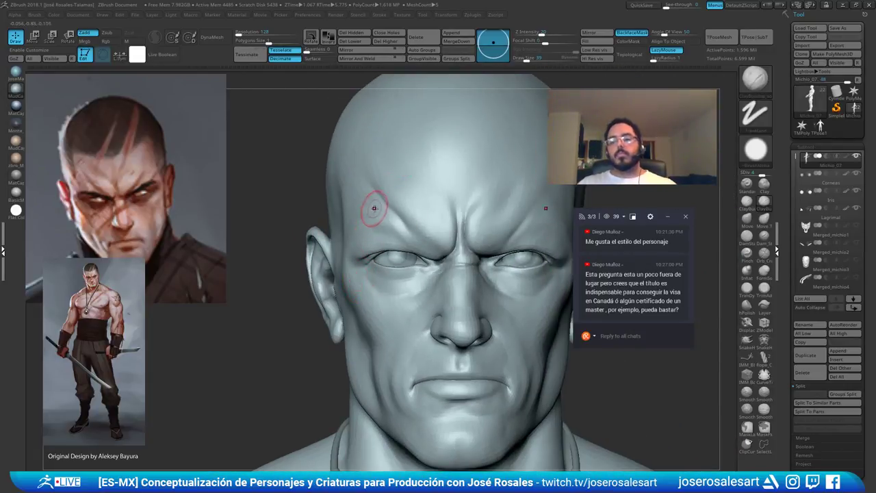
{"action": "mouse_move", "coordinate": [352, 235]}
{"action": "right_mouse_down"}
{"action": "mouse_move", "coordinate": [389, 235]}
{"action": "mouse_move", "coordinate": [413, 209]}
{"action": "right_mouse_up"}
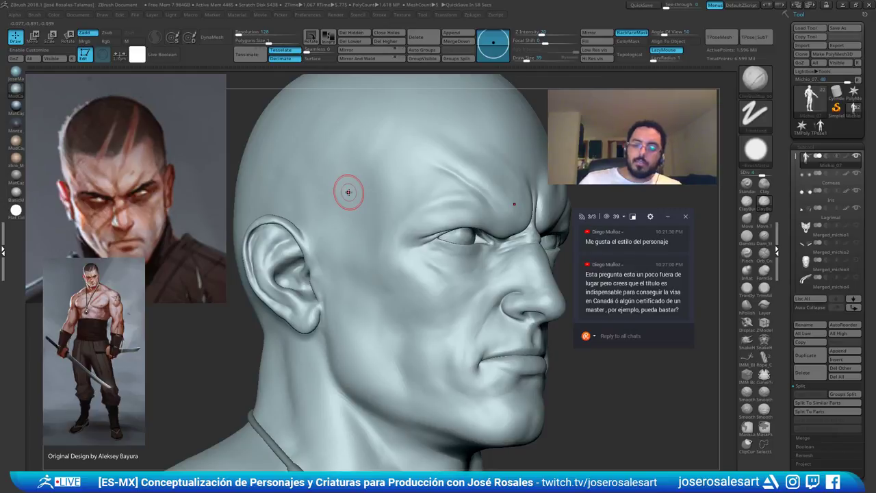
{"action": "mouse_move", "coordinate": [458, 245]}
{"action": "right_mouse_down"}
{"action": "mouse_move", "coordinate": [409, 241]}
{"action": "mouse_move", "coordinate": [373, 161]}
{"action": "right_mouse_up"}
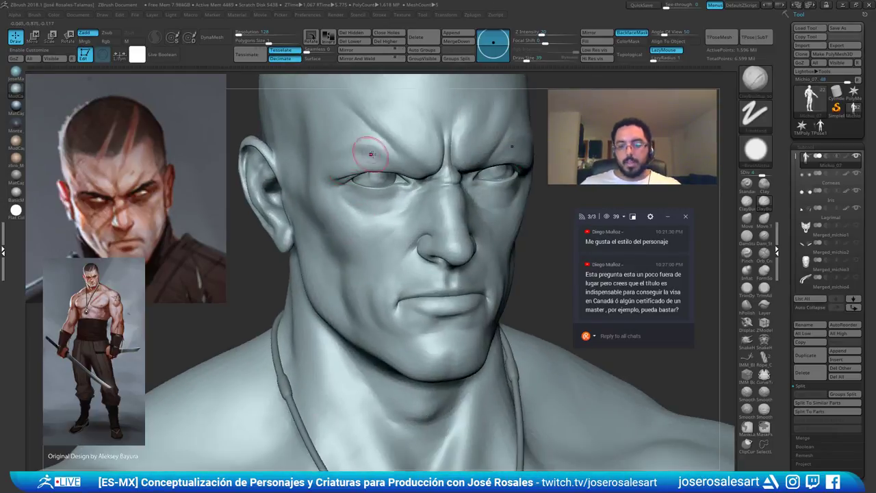
Set the Draw Size to 36 and switch the body down to subdivision level 1, then up to level 5
{"action": "right_click_drag", "start_coordinate": [385, 287], "coordinate": [415, 287]}
{"action": "key", "text": "s"}
{"action": "left_click_drag", "start_coordinate": [415, 288], "coordinate": [413, 278]}
{"action": "key", "text": "shift+d"}
{"action": "key", "text": "shift+d"}
{"action": "key", "text": "shift+d"}
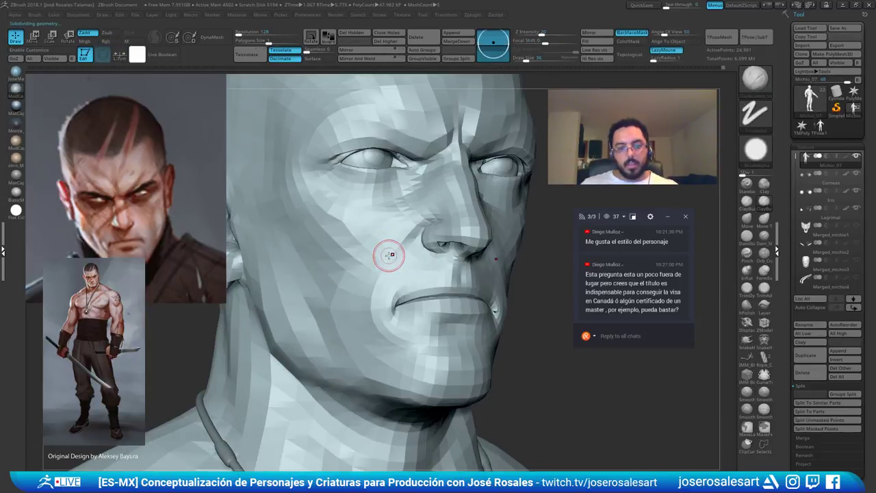
{"action": "key", "text": "d"}
{"action": "key", "text": "d"}
{"action": "key", "text": "d"}
{"action": "mouse_move", "coordinate": [410, 240]}
{"action": "right_mouse_down"}
{"action": "mouse_move", "coordinate": [371, 167]}
{"action": "mouse_move", "coordinate": [400, 243]}
{"action": "right_mouse_up"}
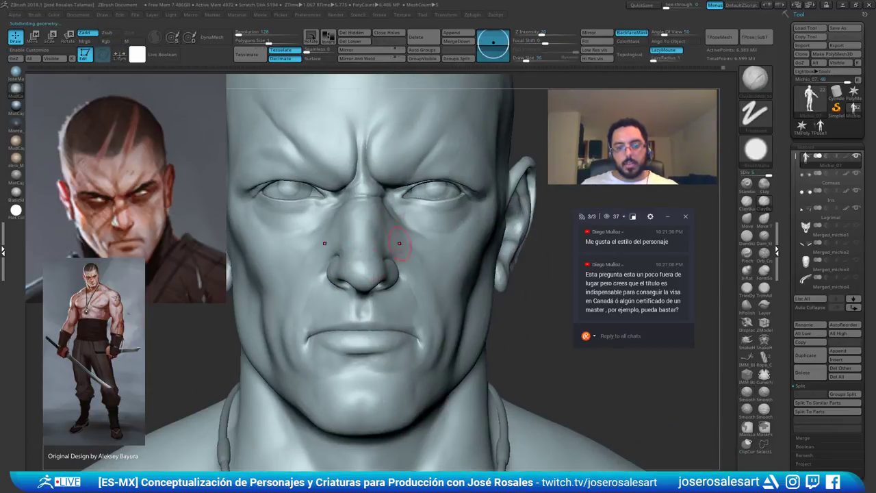
{"action": "right_click_drag", "start_coordinate": [353, 176], "coordinate": [373, 180], "text": "alt"}
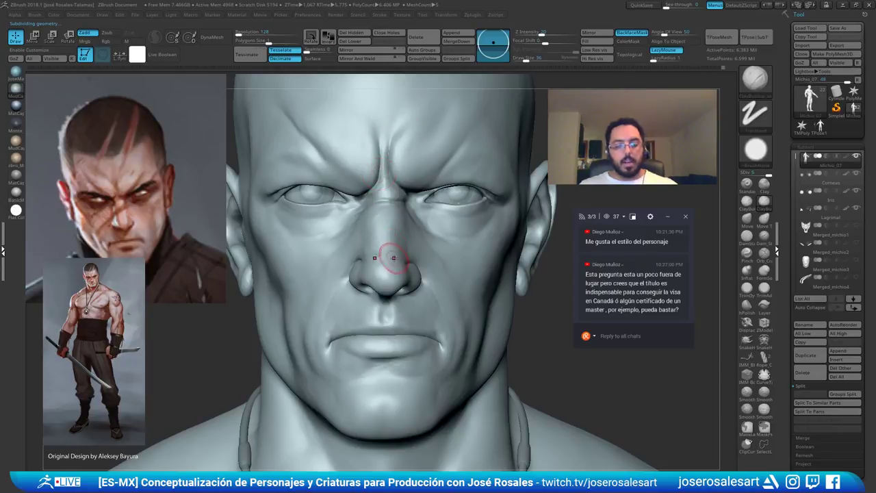
Carve the crease beneath the outer corners of the eyes with the Dam Standard brush, and reduce its size to 28
{"action": "key", "text": "b"}
{"action": "key", "text": "d"}
{"action": "key", "text": "s"}
{"action": "right_click_drag", "start_coordinate": [438, 240], "coordinate": [384, 233]}
{"action": "right_click_drag", "start_coordinate": [383, 233], "coordinate": [445, 226], "text": "ctrl"}
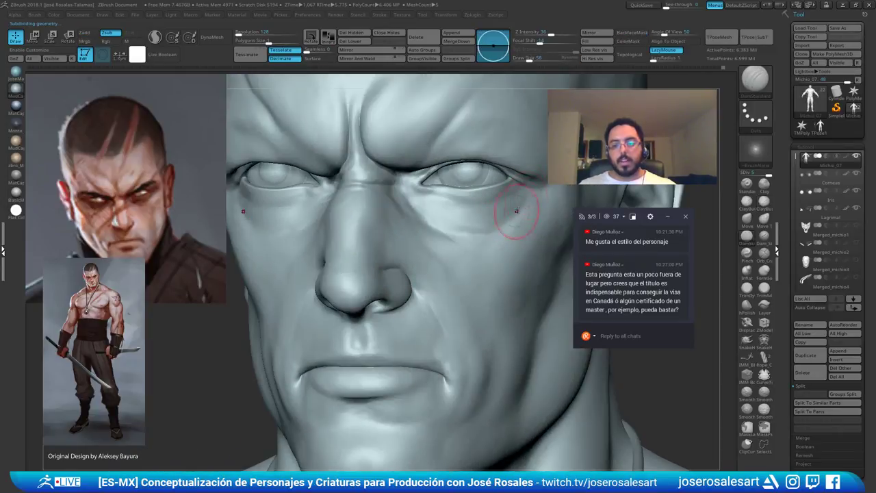
{"action": "left_click_drag", "start_coordinate": [515, 212], "coordinate": [484, 227]}
{"action": "right_click_drag", "start_coordinate": [485, 227], "coordinate": [519, 216]}
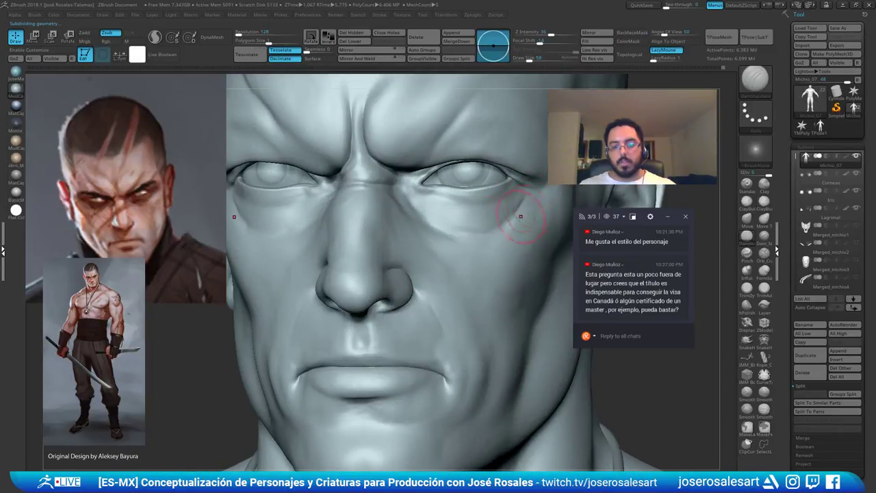
{"action": "key", "text": "s"}
{"action": "left_click_drag", "start_coordinate": [518, 226], "coordinate": [513, 226]}
{"action": "mouse_move", "coordinate": [509, 218]}
{"action": "right_mouse_down", "text": "ctrl"}
{"action": "mouse_move", "coordinate": [470, 216]}
{"action": "mouse_move", "coordinate": [484, 220]}
{"action": "right_mouse_up", "text": "ctrl"}
{"action": "right_click_drag", "start_coordinate": [314, 254], "coordinate": [317, 277], "text": "alt"}
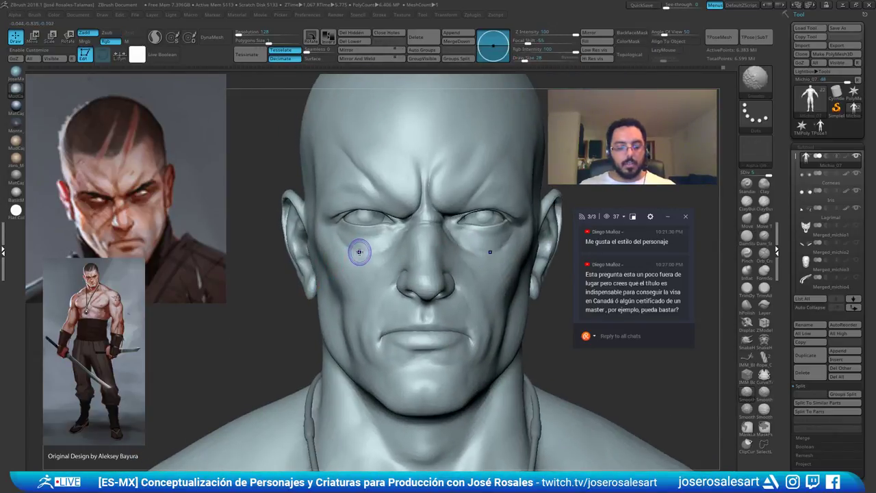
Lower the body to subdivision level 2 and try a Dam Standard stroke across the cheek below the eye, undoing it
{"action": "key", "text": "shift+d"}
{"action": "key", "text": "shift+d"}
{"action": "key", "text": "shift+d"}
{"action": "right_click_drag", "start_coordinate": [324, 231], "coordinate": [359, 247], "text": "ctrl"}
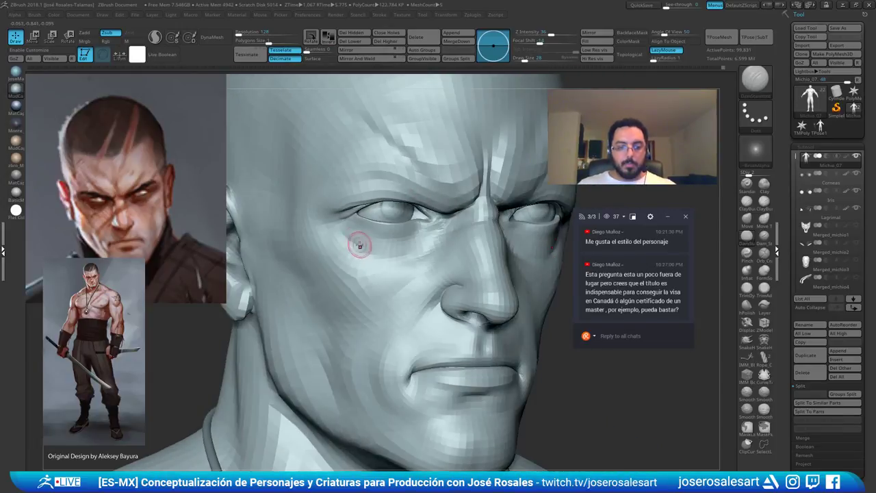
{"action": "mouse_move", "coordinate": [370, 254]}
{"action": "left_mouse_down"}
{"action": "mouse_move", "coordinate": [400, 249]}
{"action": "mouse_move", "coordinate": [387, 257]}
{"action": "left_mouse_up"}
{"action": "key", "text": "ctrl+z"}
Switch to the ClayBuildup brush with a Draw Size of 45 for the face
{"action": "key", "text": "b"}
{"action": "key", "text": "c"}
{"action": "key", "text": "b"}
{"action": "key", "text": "s"}
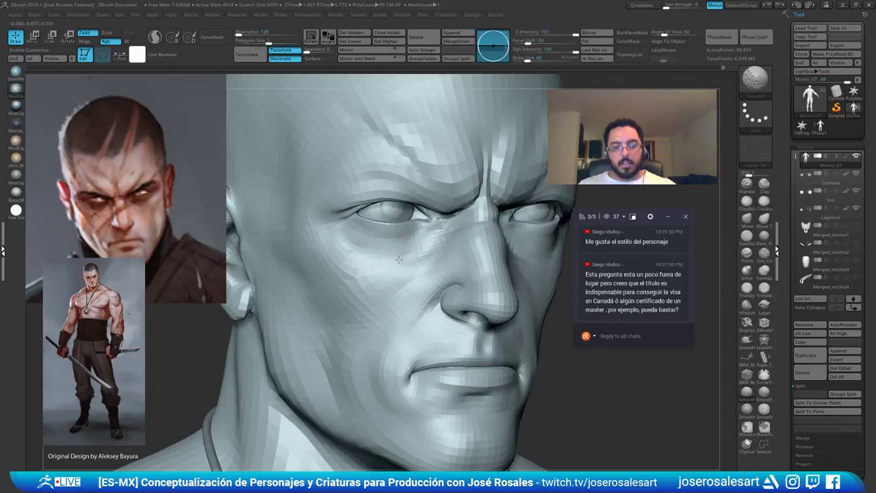
{"action": "right_click_drag", "start_coordinate": [368, 247], "coordinate": [404, 238], "text": "shift"}
{"action": "right_click_drag", "start_coordinate": [404, 238], "coordinate": [441, 228], "text": "ctrl"}
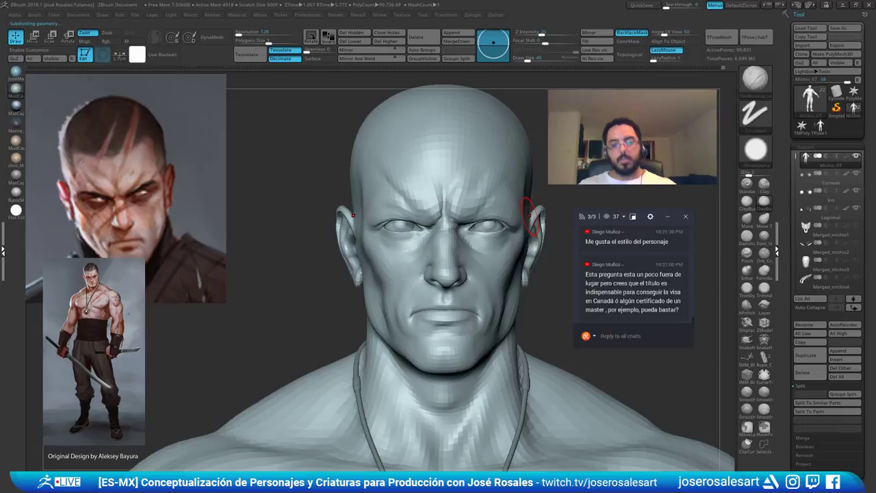
Raise the body to subdivision level 3 and reduce the ClayBuildup brush size to 33
{"action": "key", "text": "d"}
{"action": "right_click_drag", "start_coordinate": [524, 206], "coordinate": [498, 215]}
{"action": "mouse_move", "coordinate": [498, 216]}
{"action": "right_mouse_down", "text": "ctrl"}
{"action": "mouse_move", "coordinate": [510, 240]}
{"action": "mouse_move", "coordinate": [497, 261]}
{"action": "mouse_move", "coordinate": [512, 247]}
{"action": "mouse_move", "coordinate": [493, 263]}
{"action": "mouse_move", "coordinate": [508, 266]}
{"action": "mouse_move", "coordinate": [461, 263]}
{"action": "mouse_move", "coordinate": [432, 243]}
{"action": "mouse_move", "coordinate": [360, 259]}
{"action": "right_mouse_up", "text": "ctrl"}
{"action": "key", "text": "s"}
{"action": "left_click", "coordinate": [513, 243]}
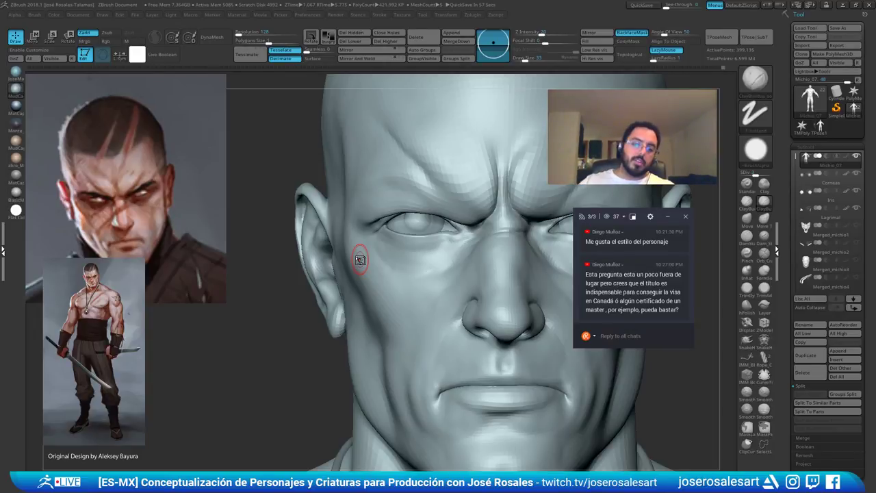
Enlarge the ClayBuildup brush and refine the cheekbone area below the outer corner of the eye
{"action": "mouse_move", "coordinate": [237, 260]}
{"action": "right_mouse_down"}
{"action": "mouse_move", "coordinate": [377, 205]}
{"action": "mouse_move", "coordinate": [404, 250]}
{"action": "mouse_move", "coordinate": [396, 267]}
{"action": "right_mouse_up"}
{"action": "key", "text": "s"}
{"action": "left_click_drag", "start_coordinate": [395, 267], "coordinate": [405, 261]}
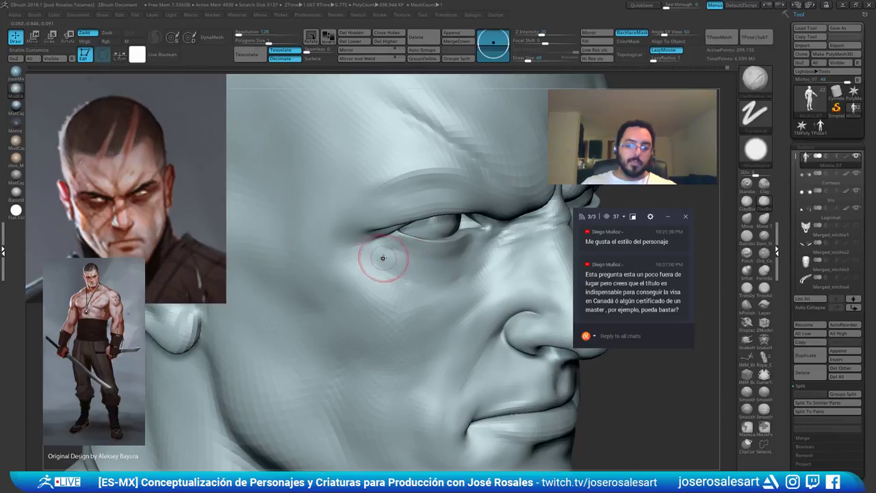
{"action": "mouse_move", "coordinate": [388, 261]}
{"action": "right_mouse_down"}
{"action": "mouse_move", "coordinate": [383, 247]}
{"action": "mouse_move", "coordinate": [363, 260]}
{"action": "right_mouse_up"}
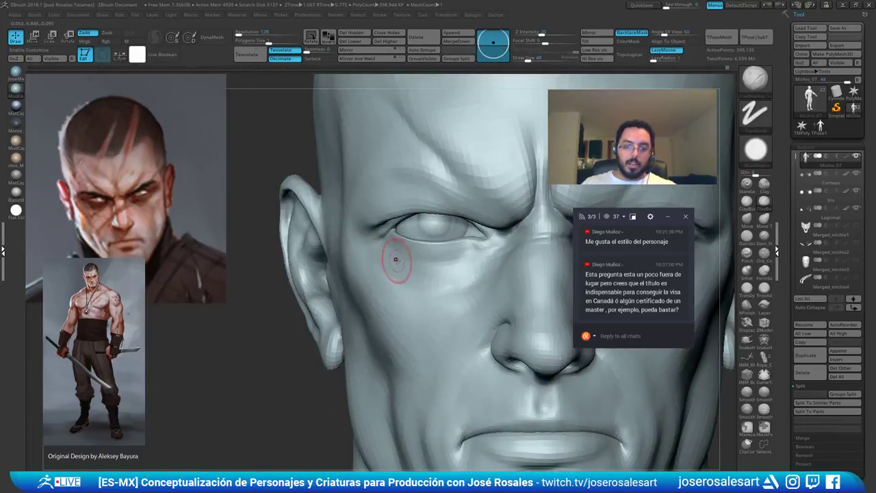
Inspect the head and shoulders from the front, briefly turning the polyframe display on and off
{"action": "right_click_drag", "start_coordinate": [433, 253], "coordinate": [389, 219], "text": "ctrl"}
{"action": "right_click_drag", "start_coordinate": [457, 212], "coordinate": [434, 200], "text": "alt"}
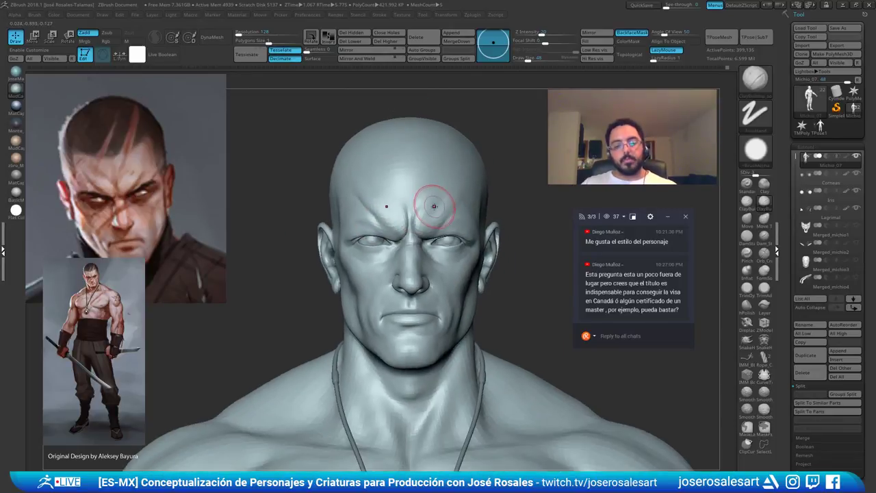
{"action": "right_click_drag", "start_coordinate": [383, 238], "coordinate": [409, 249], "text": "ctrl"}
{"action": "key", "text": "shift+f"}
{"action": "mouse_move", "coordinate": [351, 252]}
{"action": "right_mouse_down", "text": "ctrl"}
{"action": "mouse_move", "coordinate": [374, 274]}
{"action": "mouse_move", "coordinate": [392, 260]}
{"action": "mouse_move", "coordinate": [374, 230]}
{"action": "mouse_move", "coordinate": [350, 243]}
{"action": "right_mouse_up", "text": "ctrl"}
{"action": "key", "text": "shift+f"}
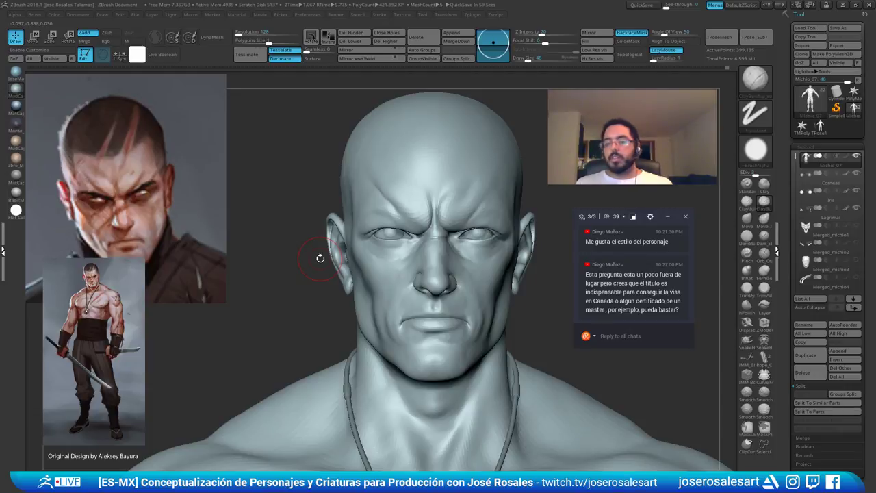
Try the Dam Standard brush at the inner brow from a low angle and return to the ClayBuildup brush
{"action": "right_click_drag", "start_coordinate": [481, 161], "coordinate": [419, 205], "text": "ctrl"}
{"action": "key", "text": "b"}
{"action": "key", "text": "d"}
{"action": "key", "text": "s"}
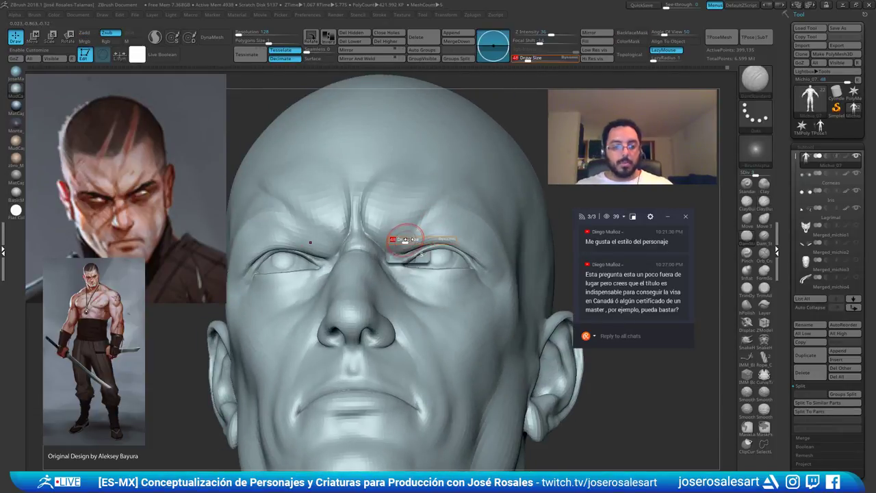
{"action": "right_click_drag", "start_coordinate": [403, 241], "coordinate": [396, 207]}
{"action": "key", "text": "b"}
{"action": "key", "text": "c"}
{"action": "key", "text": "b"}
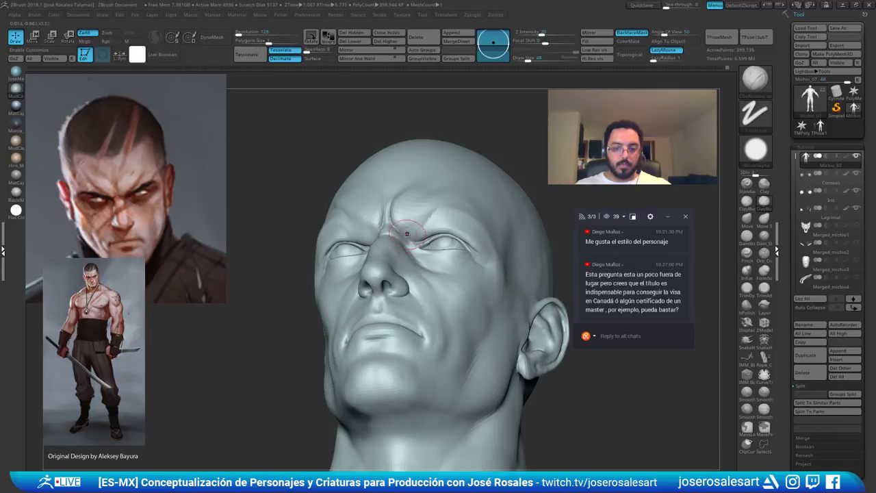
Examine the head in profile and the whole figure from the front
{"action": "mouse_move", "coordinate": [420, 235]}
{"action": "right_mouse_down"}
{"action": "mouse_move", "coordinate": [426, 245]}
{"action": "mouse_move", "coordinate": [425, 205]}
{"action": "mouse_move", "coordinate": [462, 204]}
{"action": "mouse_move", "coordinate": [403, 216]}
{"action": "right_mouse_up"}
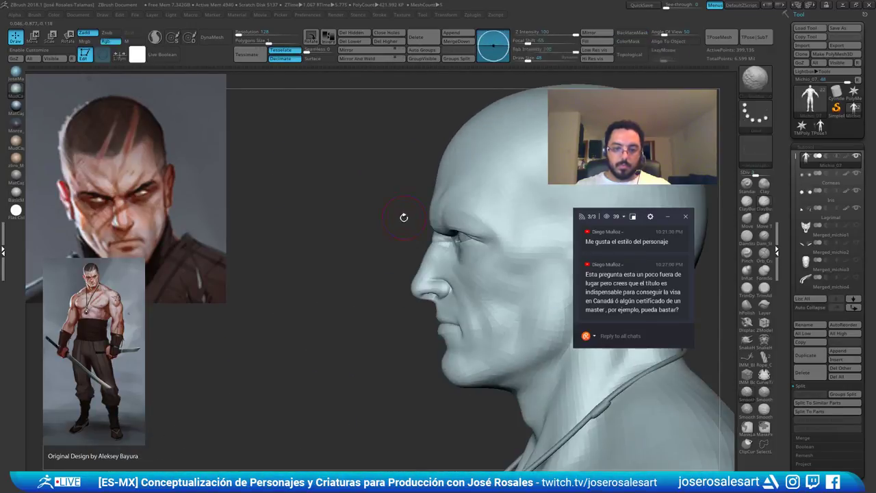
{"action": "right_click_drag", "start_coordinate": [423, 250], "coordinate": [415, 251]}
{"action": "right_click_drag", "start_coordinate": [471, 169], "coordinate": [382, 190], "text": "ctrl"}
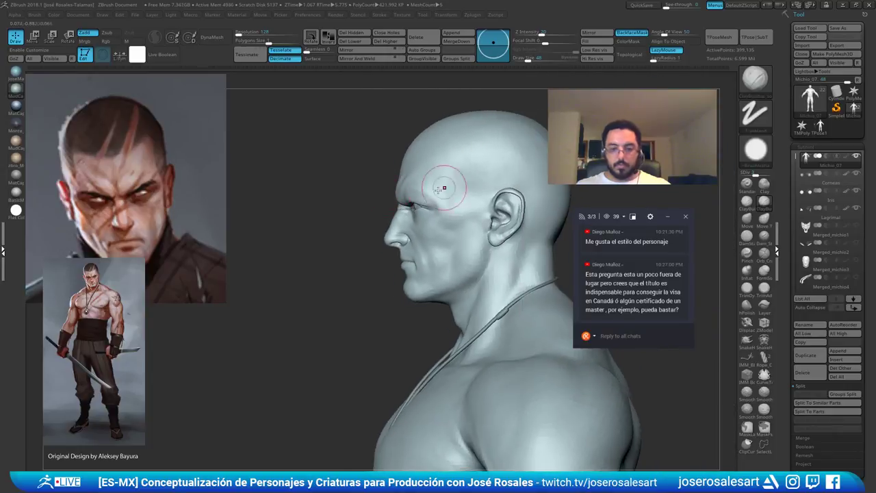
{"action": "right_click_drag", "start_coordinate": [446, 185], "coordinate": [376, 213], "text": "ctrl"}
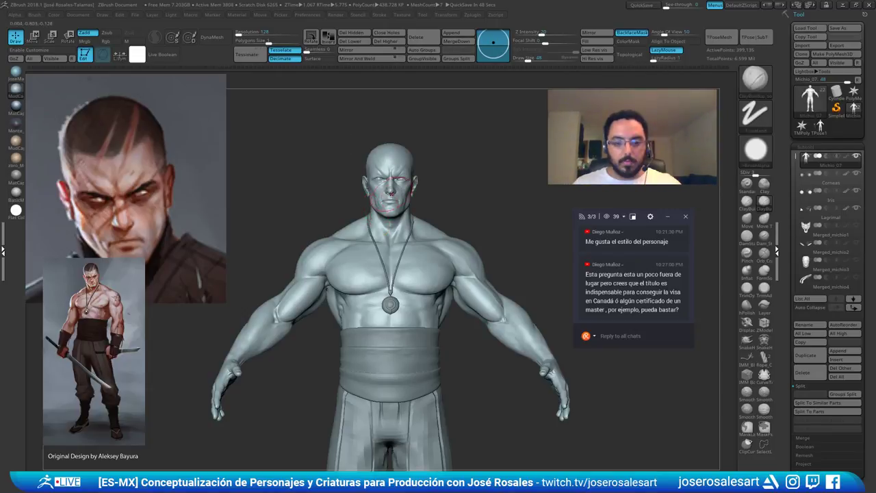
Raise the body to subdivision level 4 and sculpt the underside of the nose around the nostril with the ClayBuildup brush
{"action": "mouse_move", "coordinate": [452, 180]}
{"action": "left_mouse_down", "text": "alt"}
{"action": "mouse_move", "coordinate": [464, 199]}
{"action": "mouse_move", "coordinate": [491, 210]}
{"action": "mouse_move", "coordinate": [483, 246]}
{"action": "left_mouse_up", "text": "alt"}
{"action": "mouse_move", "coordinate": [438, 198]}
{"action": "right_mouse_down", "text": "alt"}
{"action": "mouse_move", "coordinate": [446, 219]}
{"action": "mouse_move", "coordinate": [411, 218]}
{"action": "mouse_move", "coordinate": [428, 191]}
{"action": "mouse_move", "coordinate": [424, 213]}
{"action": "mouse_move", "coordinate": [442, 193]}
{"action": "right_mouse_up", "text": "alt"}
{"action": "key", "text": "d"}
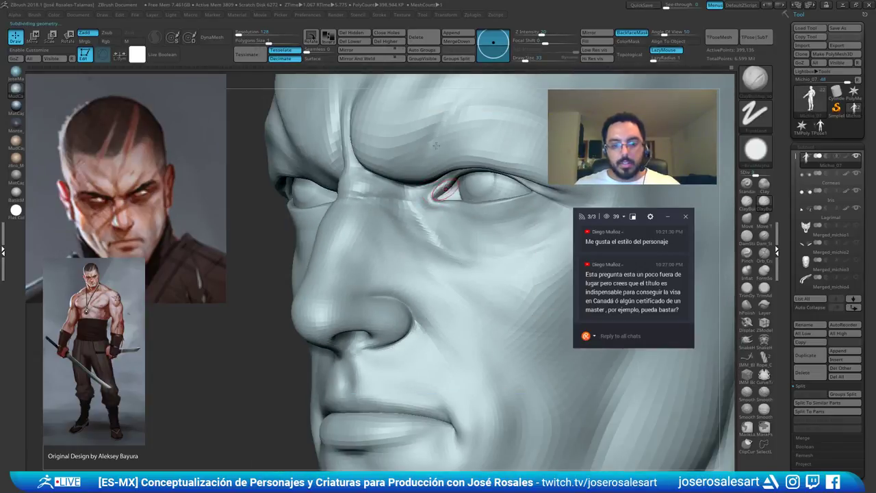
{"action": "mouse_move", "coordinate": [325, 323]}
{"action": "right_mouse_down"}
{"action": "mouse_move", "coordinate": [319, 342]}
{"action": "mouse_move", "coordinate": [368, 338]}
{"action": "mouse_move", "coordinate": [337, 335]}
{"action": "mouse_move", "coordinate": [326, 319]}
{"action": "right_mouse_up"}
{"action": "mouse_move", "coordinate": [337, 320]}
{"action": "left_mouse_down"}
{"action": "mouse_move", "coordinate": [368, 325]}
{"action": "mouse_move", "coordinate": [346, 323]}
{"action": "left_mouse_up"}
{"action": "right_click_drag", "start_coordinate": [360, 318], "coordinate": [329, 313]}
{"action": "left_click_drag", "start_coordinate": [328, 313], "coordinate": [319, 325]}
{"action": "right_click_drag", "start_coordinate": [319, 325], "coordinate": [325, 317]}
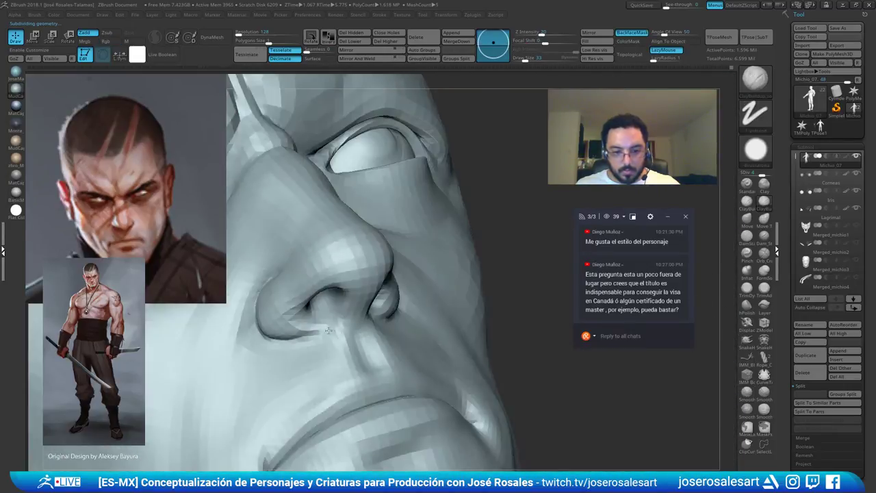
{"action": "left_click_drag", "start_coordinate": [323, 323], "coordinate": [334, 318]}
{"action": "mouse_move", "coordinate": [333, 318]}
{"action": "right_mouse_down"}
{"action": "mouse_move", "coordinate": [329, 334]}
{"action": "mouse_move", "coordinate": [368, 305]}
{"action": "right_mouse_up"}
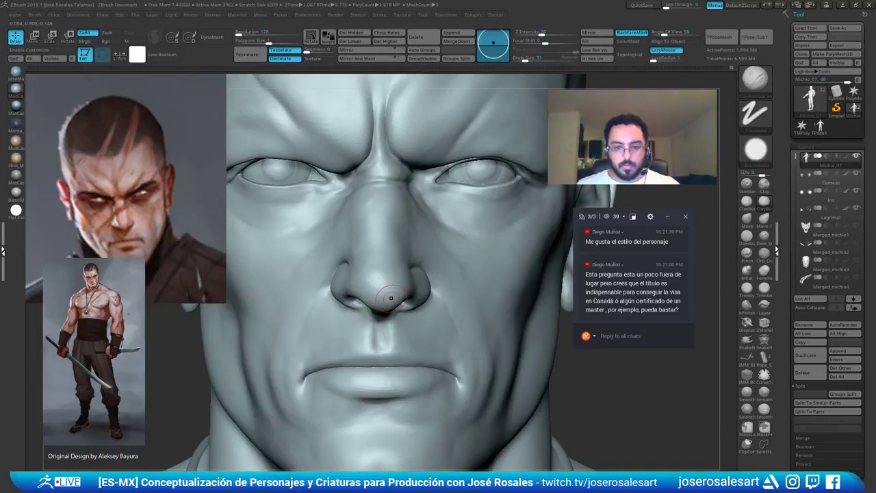
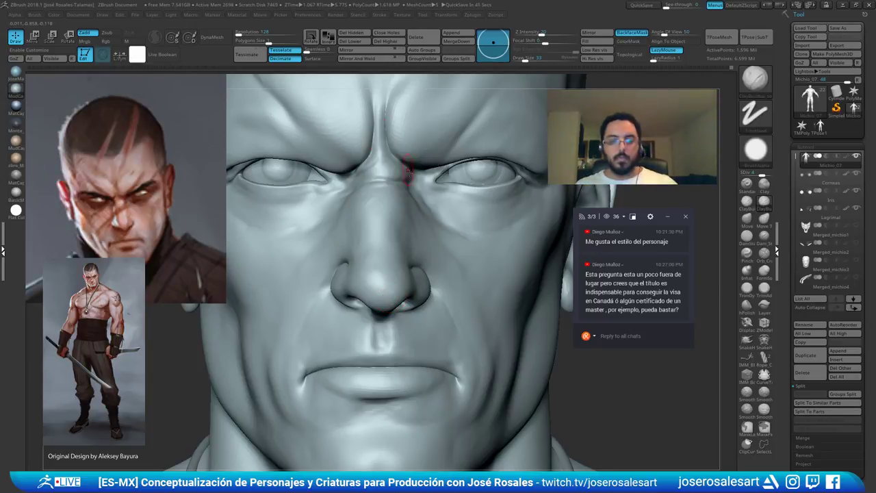
Inspect the face in close-up and from a three-quarter angle, and switch the display material to the grey MatCap
{"action": "right_click_drag", "start_coordinate": [420, 193], "coordinate": [383, 172]}
{"action": "mouse_move", "coordinate": [301, 212]}
{"action": "right_mouse_down"}
{"action": "mouse_move", "coordinate": [369, 219]}
{"action": "mouse_move", "coordinate": [345, 241]}
{"action": "mouse_move", "coordinate": [267, 220]}
{"action": "right_mouse_up"}
{"action": "key", "text": "bracketright"}
{"action": "key", "text": "bracketleft"}
{"action": "mouse_move", "coordinate": [455, 229]}
{"action": "right_mouse_down"}
{"action": "mouse_move", "coordinate": [438, 205]}
{"action": "mouse_move", "coordinate": [447, 206]}
{"action": "mouse_move", "coordinate": [412, 187]}
{"action": "mouse_move", "coordinate": [433, 188]}
{"action": "right_mouse_up"}
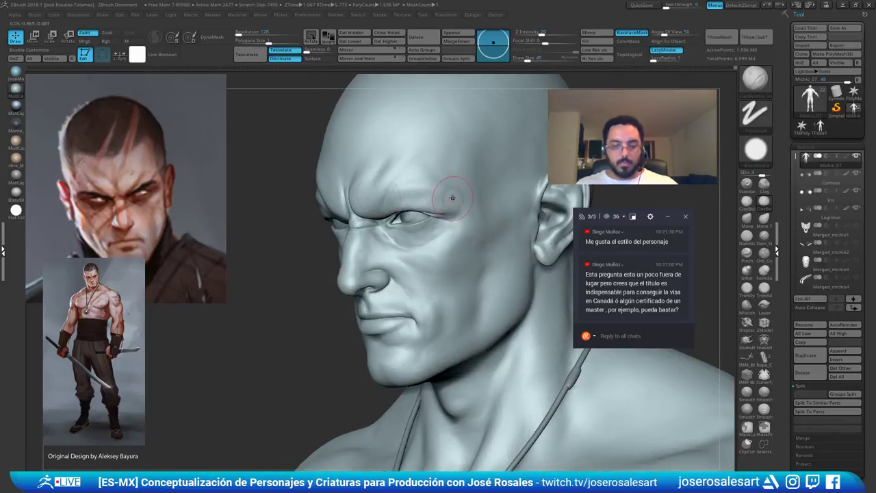
{"action": "left_click", "coordinate": [16, 177]}
{"action": "mouse_move", "coordinate": [351, 177]}
{"action": "right_mouse_down"}
{"action": "mouse_move", "coordinate": [415, 174]}
{"action": "mouse_move", "coordinate": [399, 173]}
{"action": "mouse_move", "coordinate": [392, 199]}
{"action": "right_mouse_up"}
Select the corneas and fill the subtools with the Flat Color material, using the Material fill option
{"action": "left_click", "coordinate": [344, 212], "text": "alt"}
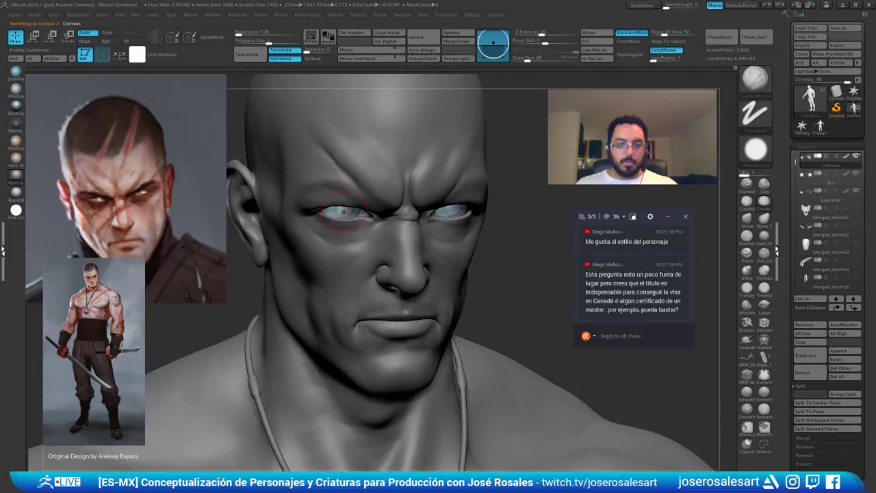
{"action": "left_click", "coordinate": [601, 42]}
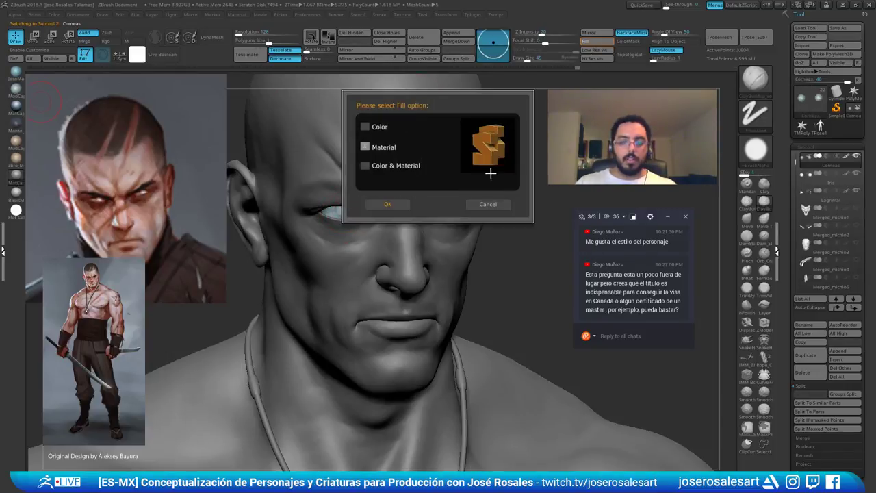
{"action": "left_click", "coordinate": [495, 204]}
{"action": "left_click", "coordinate": [18, 217]}
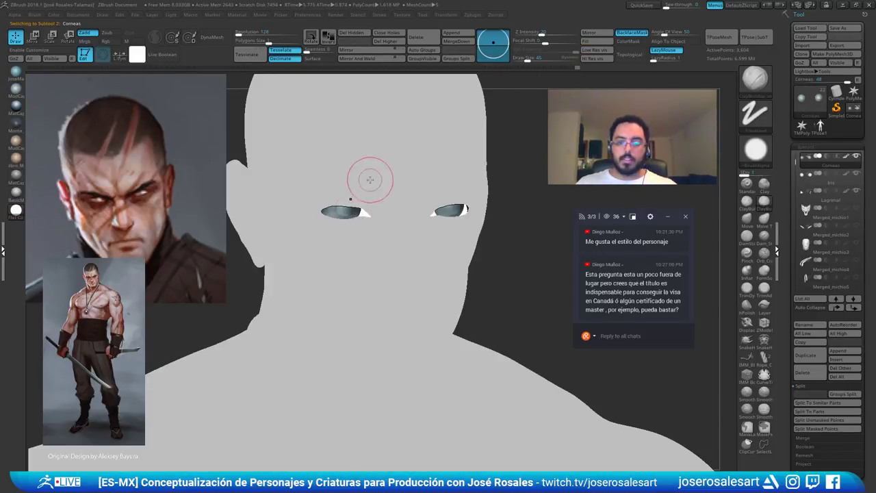
{"action": "right_click_drag", "start_coordinate": [391, 171], "coordinate": [409, 140], "text": "shift"}
{"action": "key", "text": "p"}
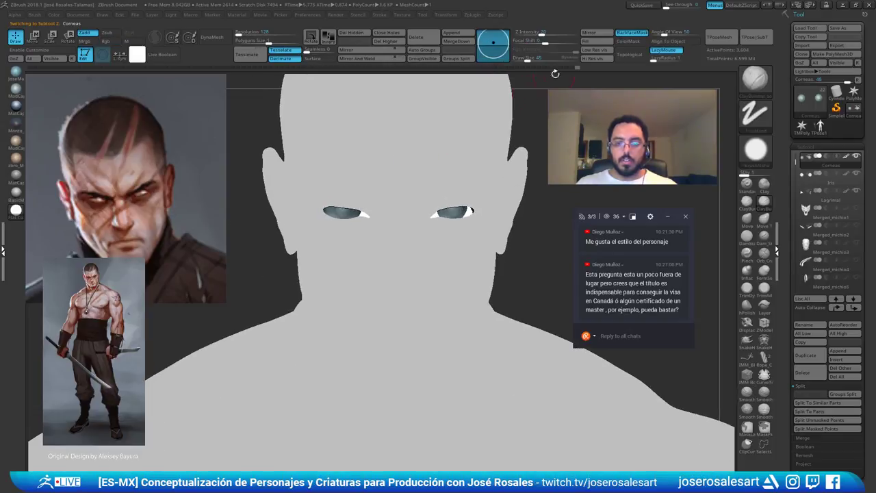
{"action": "left_click", "coordinate": [602, 43]}
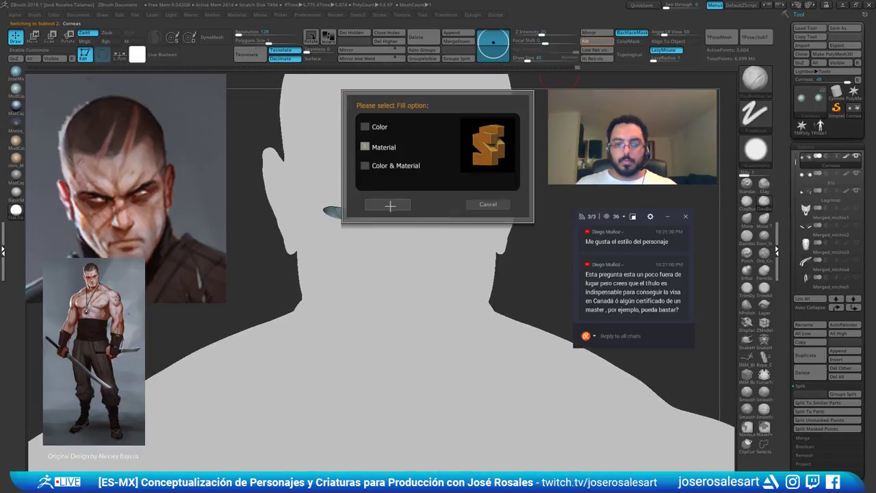
{"action": "left_click", "coordinate": [390, 206]}
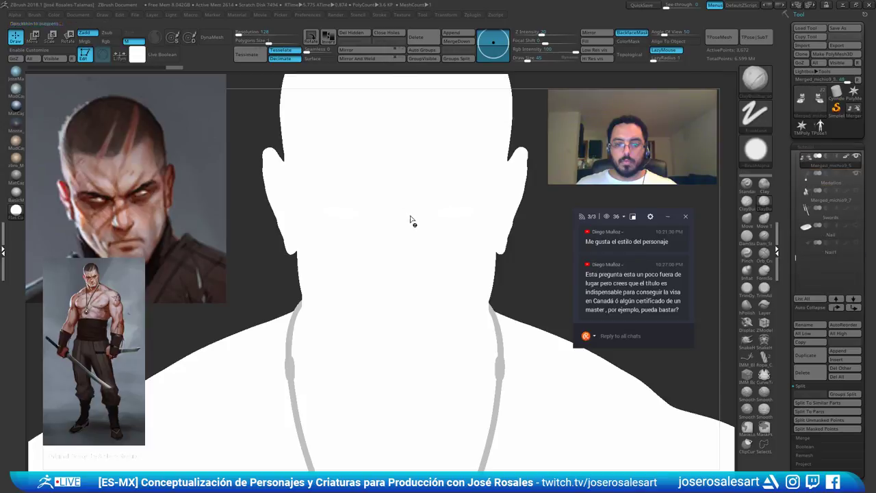
Reselect the body subtool and compare display materials on the figure, ending with the grey MatCap
{"action": "left_click_drag", "start_coordinate": [257, 189], "coordinate": [268, 151], "text": "alt"}
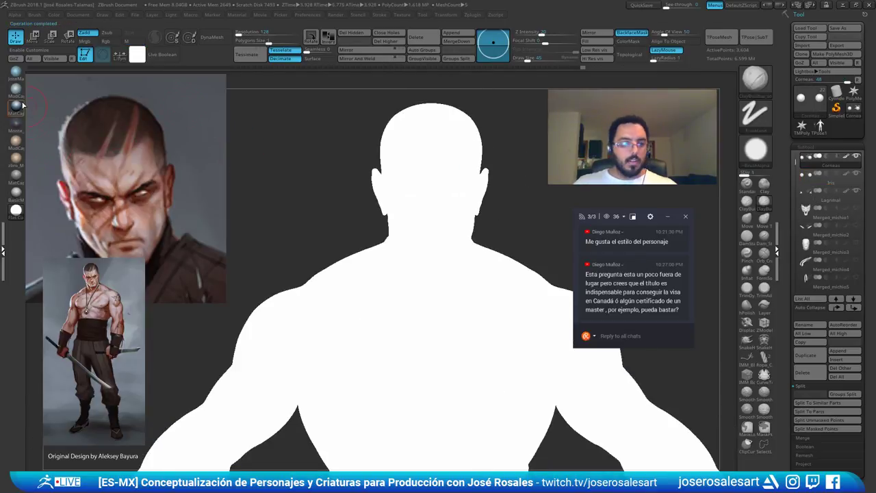
{"action": "left_click", "coordinate": [16, 90]}
{"action": "right_click_drag", "start_coordinate": [244, 128], "coordinate": [357, 157]}
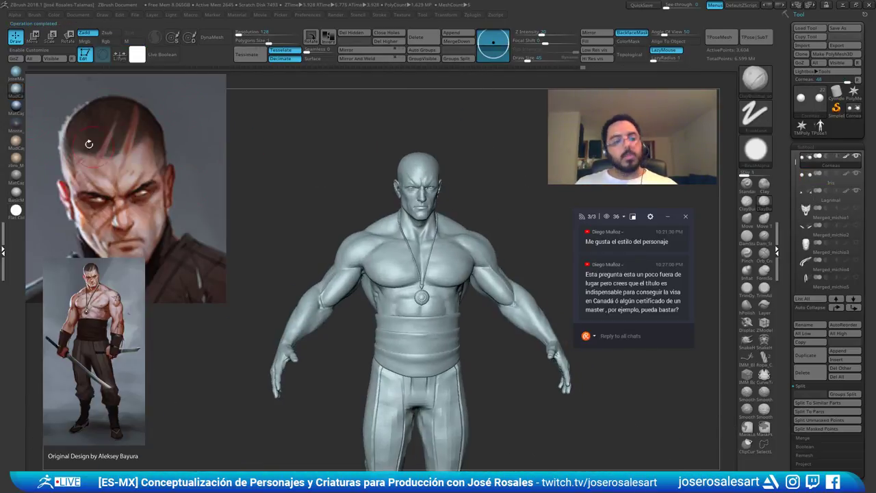
{"action": "right_click_drag", "start_coordinate": [409, 184], "coordinate": [489, 174], "text": "ctrl"}
{"action": "left_click", "coordinate": [434, 213], "text": "alt"}
{"action": "right_click_drag", "start_coordinate": [434, 214], "coordinate": [330, 200]}
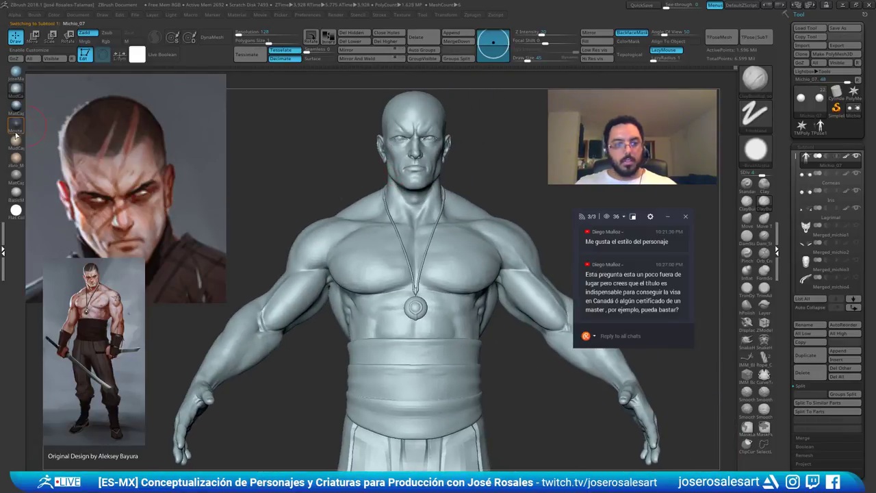
{"action": "left_click", "coordinate": [15, 134]}
{"action": "right_click_drag", "start_coordinate": [384, 161], "coordinate": [493, 180]}
{"action": "left_click", "coordinate": [16, 177]}
{"action": "right_click_drag", "start_coordinate": [383, 167], "coordinate": [472, 131], "text": "ctrl"}
{"action": "right_click_drag", "start_coordinate": [523, 141], "coordinate": [463, 155], "text": "ctrl"}
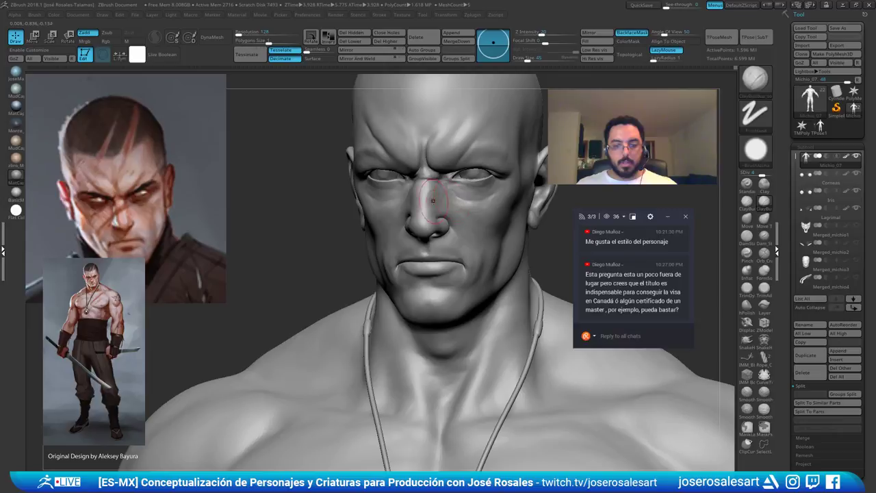
Try building up and smoothing the lower lip and mouth corner with the ClayBuildup brush
{"action": "right_click_drag", "start_coordinate": [389, 211], "coordinate": [395, 227]}
{"action": "mouse_move", "coordinate": [507, 180]}
{"action": "right_mouse_down", "text": "alt"}
{"action": "mouse_move", "coordinate": [522, 185]}
{"action": "mouse_move", "coordinate": [439, 324]}
{"action": "right_mouse_up", "text": "alt"}
{"action": "mouse_move", "coordinate": [483, 306]}
{"action": "right_mouse_down"}
{"action": "mouse_move", "coordinate": [494, 301]}
{"action": "mouse_move", "coordinate": [439, 310]}
{"action": "right_mouse_up"}
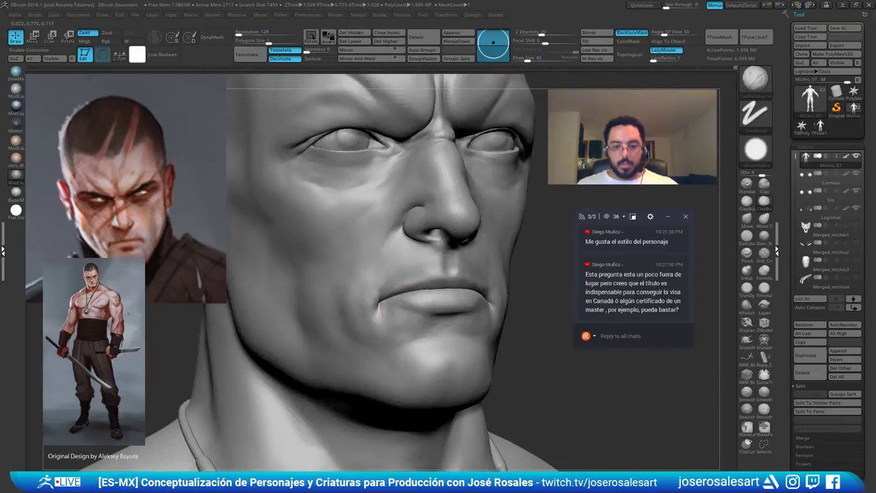
{"action": "left_click_drag", "start_coordinate": [403, 303], "coordinate": [407, 296]}
{"action": "right_click_drag", "start_coordinate": [434, 316], "coordinate": [447, 314]}
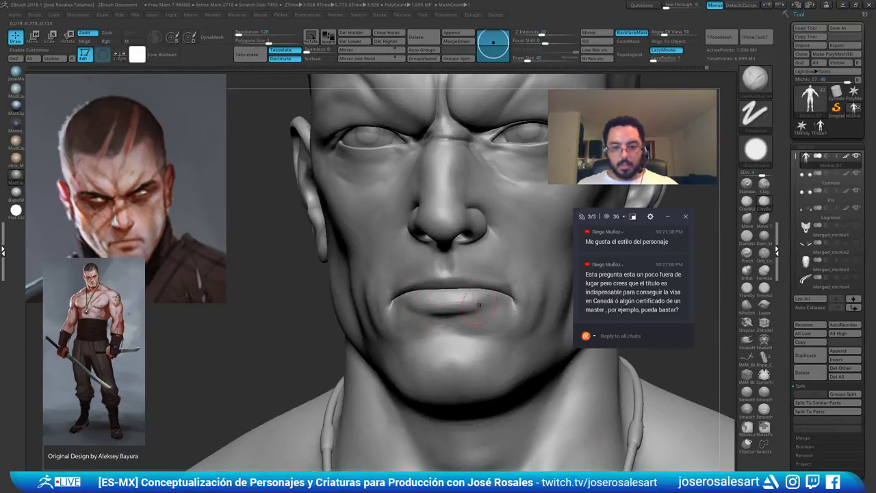
{"action": "mouse_move", "coordinate": [488, 293]}
{"action": "right_mouse_down"}
{"action": "mouse_move", "coordinate": [407, 308]}
{"action": "mouse_move", "coordinate": [505, 306]}
{"action": "right_mouse_up"}
{"action": "left_click_drag", "start_coordinate": [437, 311], "coordinate": [424, 309], "text": "shift"}
{"action": "mouse_move", "coordinate": [426, 307]}
{"action": "right_mouse_down"}
{"action": "mouse_move", "coordinate": [464, 293]}
{"action": "mouse_move", "coordinate": [404, 311]}
{"action": "right_mouse_up"}
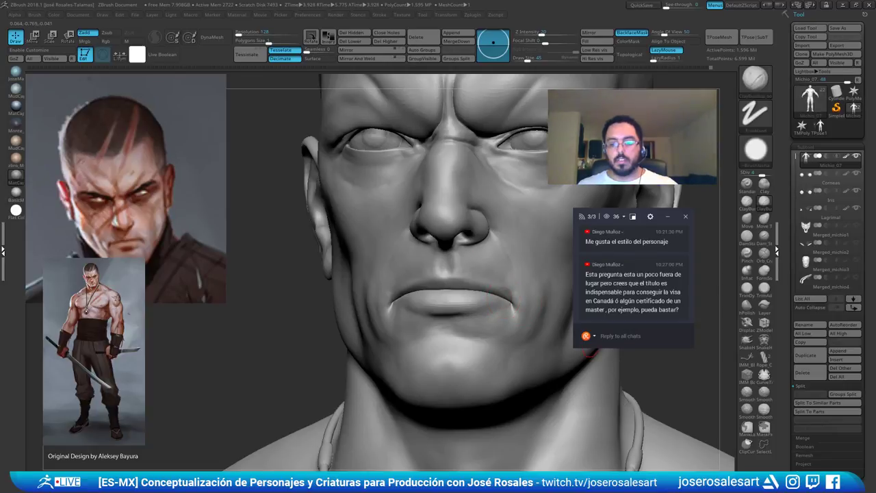
{"action": "mouse_move", "coordinate": [450, 302]}
{"action": "right_mouse_down"}
{"action": "mouse_move", "coordinate": [459, 300]}
{"action": "mouse_move", "coordinate": [416, 258]}
{"action": "mouse_move", "coordinate": [414, 307]}
{"action": "right_mouse_up"}
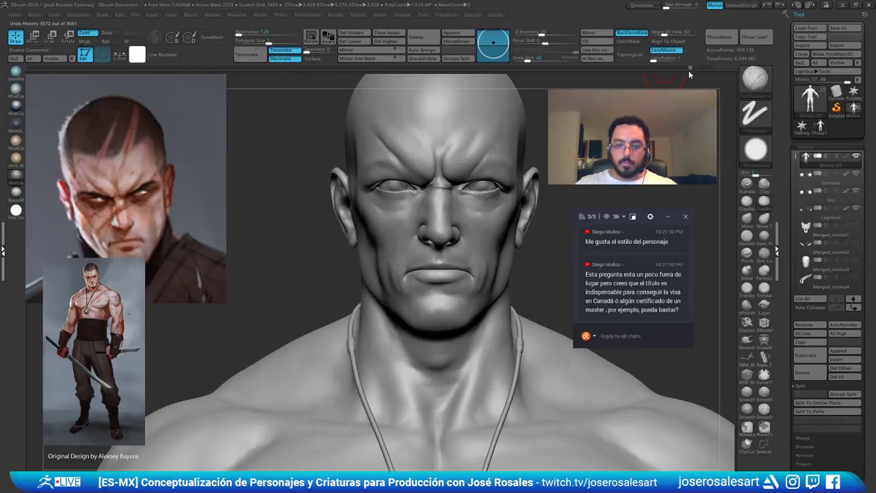
Return the body to an earlier undo-history state and smooth the area under the eye, accepting removal of the newer history entries
{"action": "left_click", "coordinate": [693, 70]}
{"action": "mouse_move", "coordinate": [421, 169]}
{"action": "right_mouse_down", "text": "alt"}
{"action": "mouse_move", "coordinate": [397, 175]}
{"action": "mouse_move", "coordinate": [395, 155]}
{"action": "right_mouse_up", "text": "alt"}
{"action": "left_click", "coordinate": [463, 212], "text": "shift"}
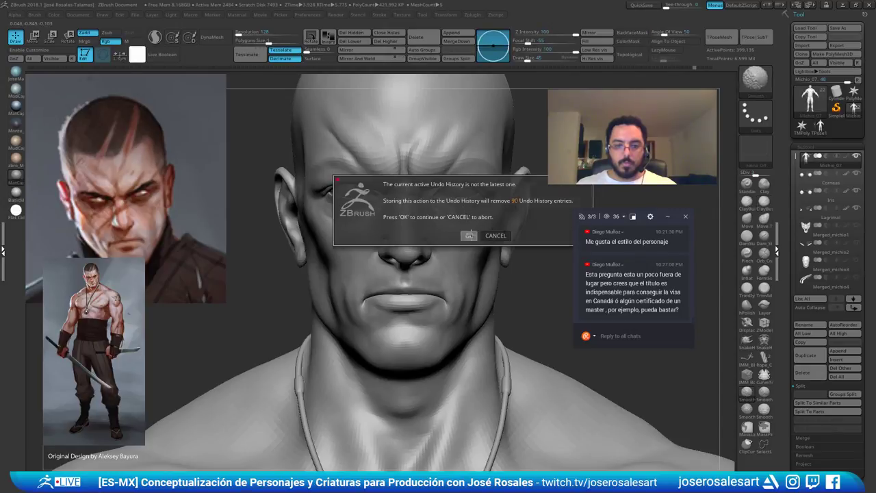
{"action": "left_click", "coordinate": [469, 235]}
{"action": "left_click_drag", "start_coordinate": [333, 205], "coordinate": [329, 217], "text": "shift"}
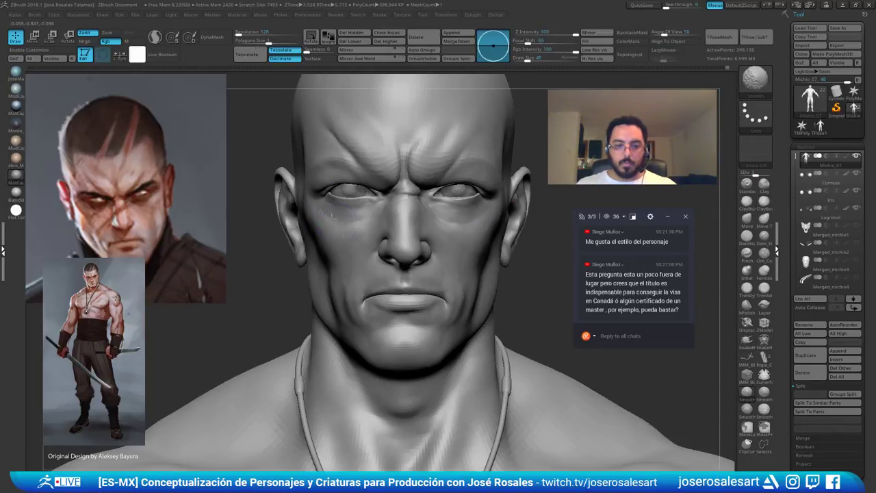
{"action": "right_click_drag", "start_coordinate": [397, 152], "coordinate": [399, 173], "text": "ctrl"}
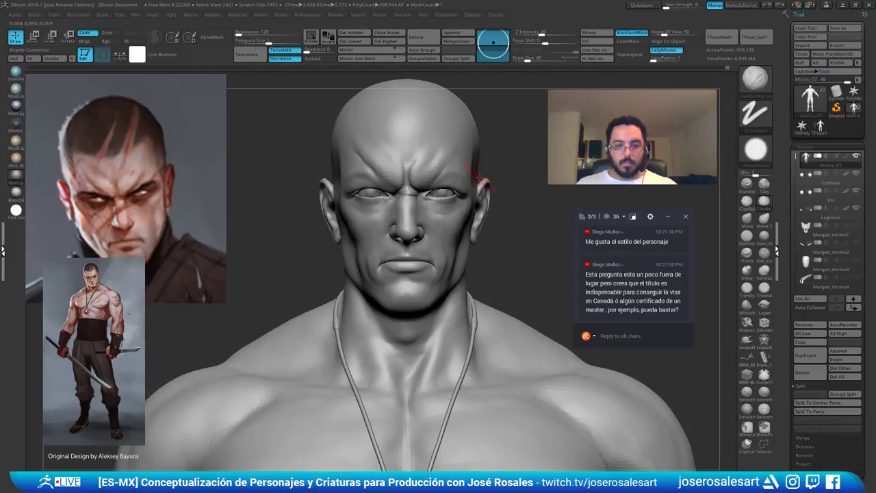
Isolate the lip polygroup in close-up for editing with the Move brush
{"action": "mouse_move", "coordinate": [459, 207]}
{"action": "right_mouse_down"}
{"action": "mouse_move", "coordinate": [452, 243]}
{"action": "mouse_move", "coordinate": [427, 236]}
{"action": "mouse_move", "coordinate": [438, 253]}
{"action": "mouse_move", "coordinate": [386, 270]}
{"action": "mouse_move", "coordinate": [380, 243]}
{"action": "mouse_move", "coordinate": [460, 222]}
{"action": "mouse_move", "coordinate": [430, 232]}
{"action": "mouse_move", "coordinate": [425, 205]}
{"action": "mouse_move", "coordinate": [414, 212]}
{"action": "mouse_move", "coordinate": [395, 309]}
{"action": "mouse_move", "coordinate": [445, 336]}
{"action": "mouse_move", "coordinate": [447, 312]}
{"action": "right_mouse_up"}
{"action": "left_click", "coordinate": [395, 311], "text": "ctrl+shift"}
{"action": "key", "text": "shift+s"}
{"action": "right_click_drag", "start_coordinate": [446, 312], "coordinate": [397, 319], "text": "alt"}
{"action": "key", "text": "b"}
{"action": "key", "text": "m"}
{"action": "key", "text": "v"}
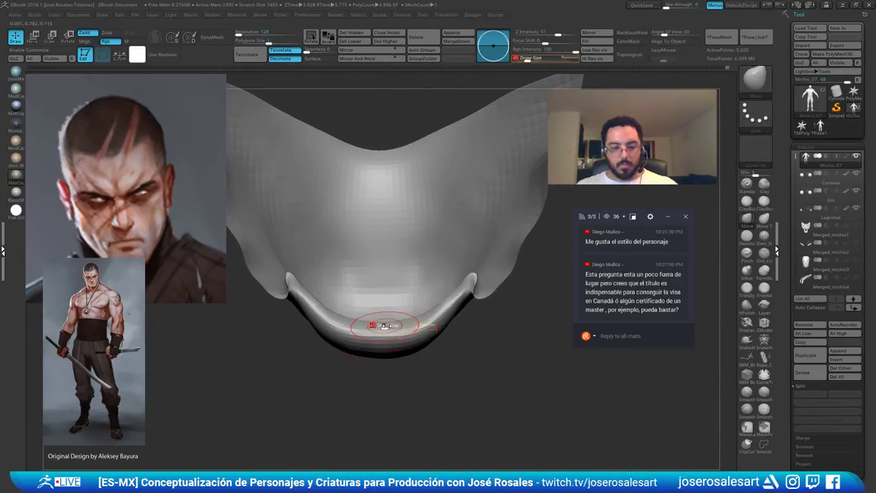
Reshape the isolated lip edge with the Move brush at draw size 77 and show the whole body again
{"action": "key", "text": "b"}
{"action": "key", "text": "c"}
{"action": "key", "text": "b"}
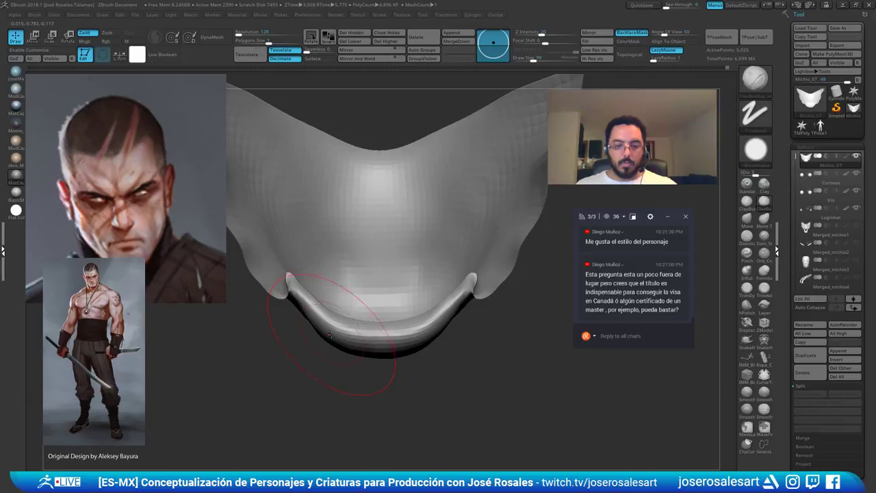
{"action": "key", "text": "s"}
{"action": "left_click_drag", "start_coordinate": [335, 334], "coordinate": [332, 334]}
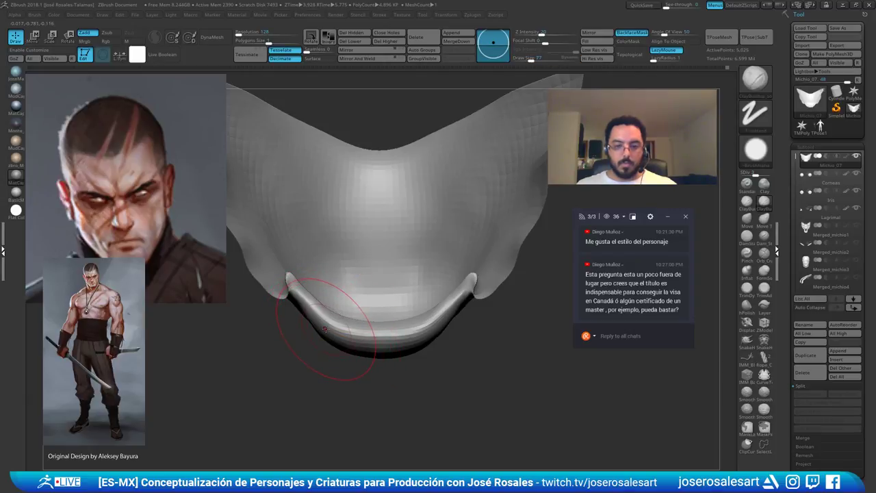
{"action": "key", "text": "b"}
{"action": "key", "text": "m"}
{"action": "key", "text": "v"}
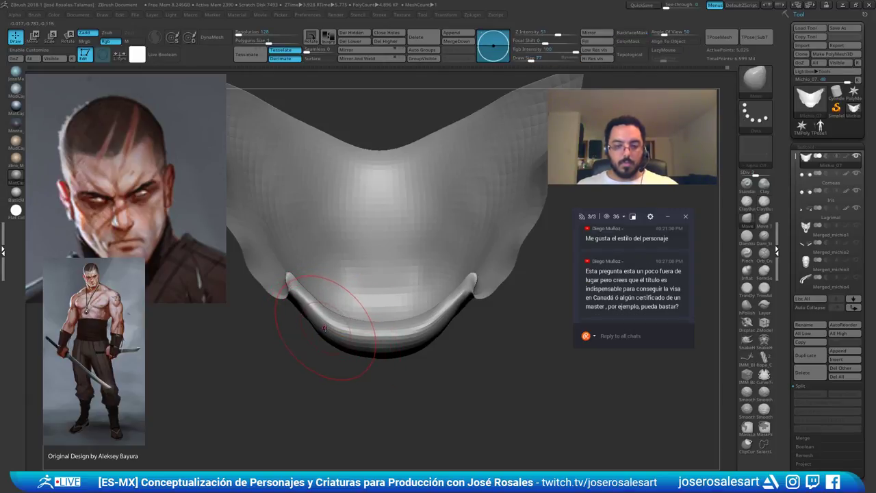
{"action": "left_click_drag", "start_coordinate": [427, 338], "coordinate": [422, 337]}
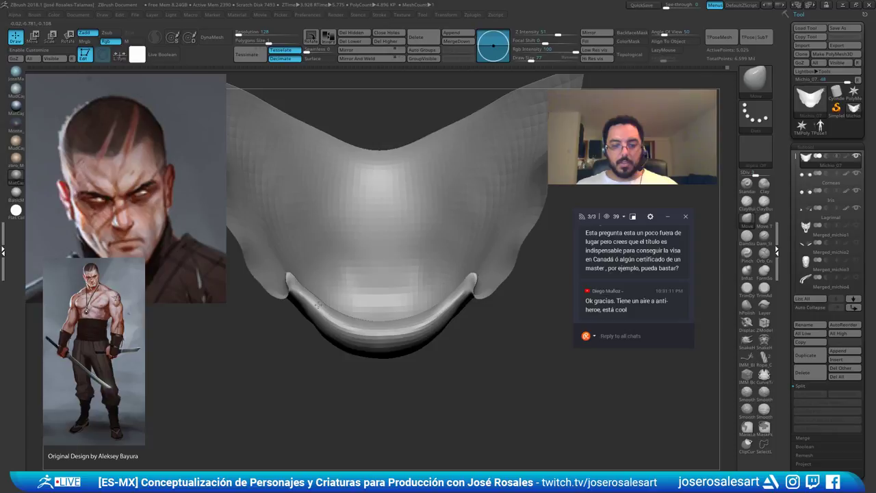
{"action": "left_click_drag", "start_coordinate": [439, 341], "coordinate": [428, 223], "text": "alt"}
{"action": "left_click", "coordinate": [432, 220], "text": "ctrl+shift"}
Adjust the mouth corner with the Move Topological brush, lowering the body to subdivision level 2 and the draw size to 26
{"action": "right_click_drag", "start_coordinate": [432, 220], "coordinate": [393, 248], "text": "shift"}
{"action": "mouse_move", "coordinate": [381, 288]}
{"action": "right_mouse_down"}
{"action": "mouse_move", "coordinate": [377, 276]}
{"action": "mouse_move", "coordinate": [420, 236]}
{"action": "mouse_move", "coordinate": [401, 226]}
{"action": "mouse_move", "coordinate": [409, 258]}
{"action": "mouse_move", "coordinate": [455, 274]}
{"action": "mouse_move", "coordinate": [479, 237]}
{"action": "mouse_move", "coordinate": [525, 299]}
{"action": "mouse_move", "coordinate": [541, 356]}
{"action": "right_mouse_up"}
{"action": "left_click_drag", "start_coordinate": [480, 306], "coordinate": [457, 313]}
{"action": "key", "text": "shift+d"}
{"action": "right_click_drag", "start_coordinate": [457, 248], "coordinate": [471, 321]}
{"action": "mouse_move", "coordinate": [495, 281]}
{"action": "right_mouse_down"}
{"action": "mouse_move", "coordinate": [503, 255]}
{"action": "mouse_move", "coordinate": [493, 273]}
{"action": "right_mouse_up"}
{"action": "key", "text": "s"}
{"action": "left_click_drag", "start_coordinate": [503, 279], "coordinate": [498, 278]}
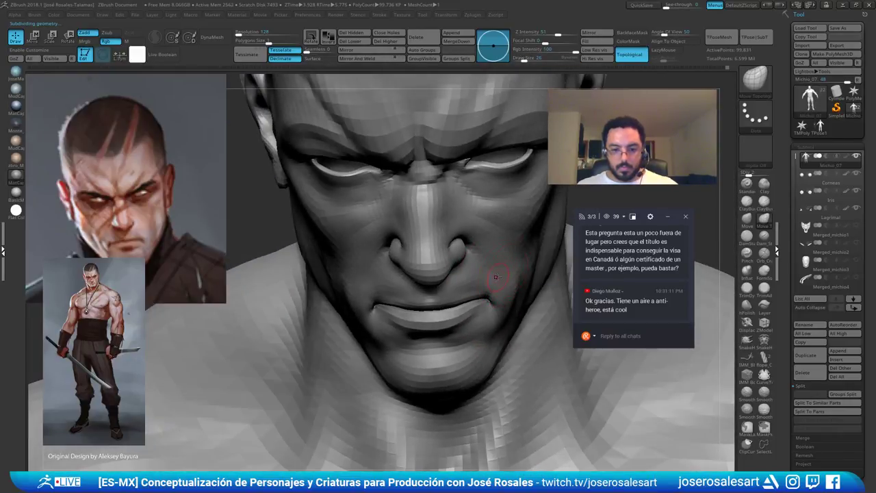
{"action": "mouse_move", "coordinate": [494, 273]}
{"action": "right_mouse_down"}
{"action": "mouse_move", "coordinate": [481, 288]}
{"action": "mouse_move", "coordinate": [440, 297]}
{"action": "right_mouse_up"}
Check the mouth from several angles with the ClayBuildup brush active, and raise the body to subdivision level 3 with draw size 65
{"action": "key", "text": "b"}
{"action": "key", "text": "c"}
{"action": "key", "text": "b"}
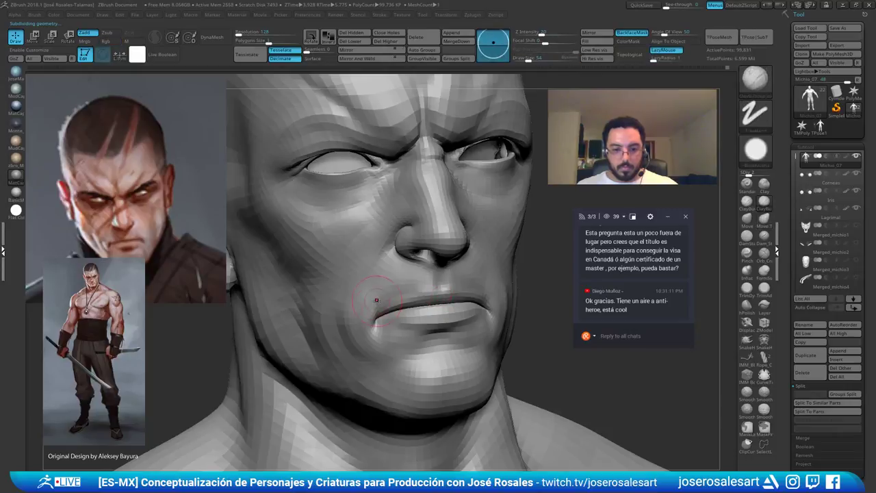
{"action": "mouse_move", "coordinate": [382, 299]}
{"action": "right_mouse_down"}
{"action": "mouse_move", "coordinate": [382, 307]}
{"action": "mouse_move", "coordinate": [385, 290]}
{"action": "mouse_move", "coordinate": [334, 292]}
{"action": "right_mouse_up"}
{"action": "mouse_move", "coordinate": [449, 293]}
{"action": "right_mouse_down"}
{"action": "mouse_move", "coordinate": [414, 291]}
{"action": "mouse_move", "coordinate": [452, 280]}
{"action": "right_mouse_up"}
{"action": "right_click_drag", "start_coordinate": [452, 281], "coordinate": [509, 175], "text": "ctrl"}
{"action": "key", "text": "d"}
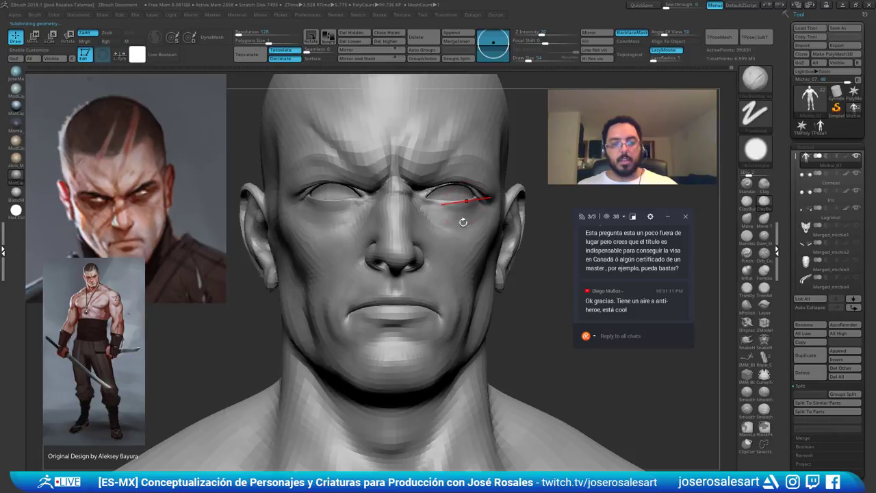
{"action": "mouse_move", "coordinate": [463, 222]}
{"action": "right_mouse_down"}
{"action": "mouse_move", "coordinate": [411, 297]}
{"action": "mouse_move", "coordinate": [410, 329]}
{"action": "right_mouse_up"}
{"action": "key", "text": "d"}
{"action": "key", "text": "s"}
{"action": "left_click_drag", "start_coordinate": [411, 329], "coordinate": [414, 330]}
{"action": "mouse_move", "coordinate": [394, 343]}
{"action": "right_mouse_down"}
{"action": "mouse_move", "coordinate": [378, 319]}
{"action": "mouse_move", "coordinate": [381, 292]}
{"action": "right_mouse_up"}
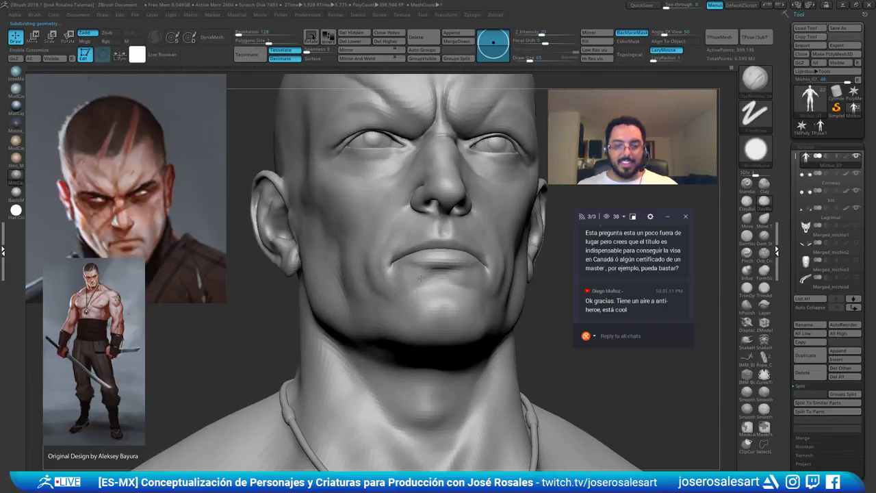
Refine the crease between the lower lip and chin with the Dam Standard brush and return to ClayBuildup
{"action": "mouse_move", "coordinate": [436, 283]}
{"action": "right_mouse_down"}
{"action": "mouse_move", "coordinate": [485, 284]}
{"action": "mouse_move", "coordinate": [452, 264]}
{"action": "mouse_move", "coordinate": [508, 294]}
{"action": "right_mouse_up"}
{"action": "key", "text": "s"}
{"action": "left_click_drag", "start_coordinate": [508, 294], "coordinate": [505, 294]}
{"action": "mouse_move", "coordinate": [472, 287]}
{"action": "right_mouse_down"}
{"action": "mouse_move", "coordinate": [459, 287]}
{"action": "mouse_move", "coordinate": [487, 280]}
{"action": "mouse_move", "coordinate": [463, 282]}
{"action": "mouse_move", "coordinate": [474, 308]}
{"action": "right_mouse_up"}
{"action": "key", "text": "b"}
{"action": "key", "text": "d"}
{"action": "key", "text": "s"}
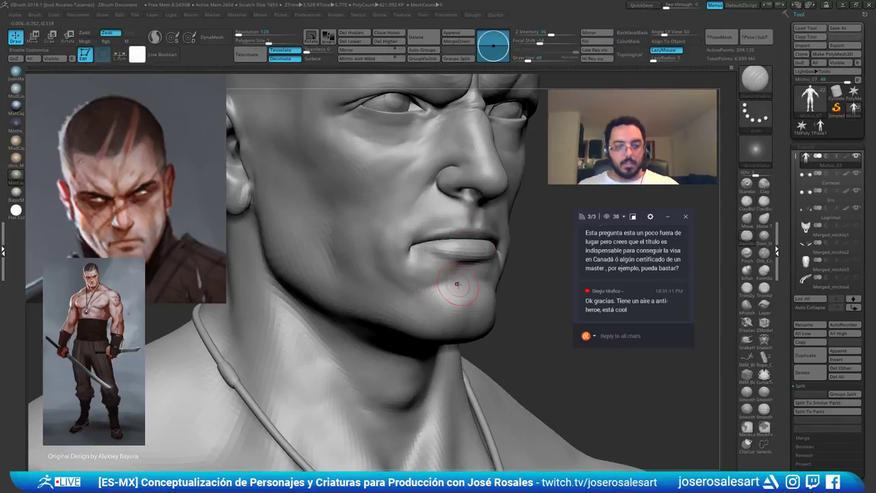
{"action": "key", "text": "s"}
{"action": "left_click_drag", "start_coordinate": [446, 278], "coordinate": [433, 274]}
{"action": "key", "text": "shift"}
{"action": "key", "text": "b"}
{"action": "key", "text": "c"}
{"action": "key", "text": "b"}
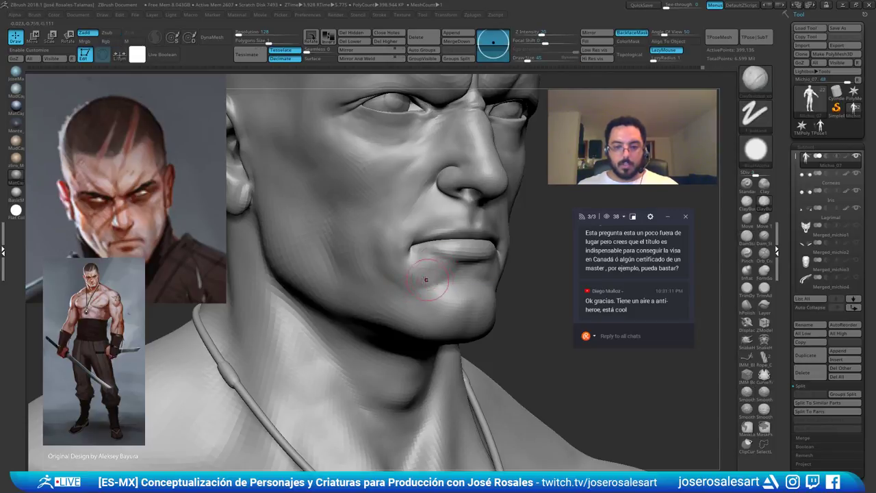
Build up the area below the mouth corner with the ClayBuildup brush and check the face from the front
{"action": "right_click_drag", "start_coordinate": [426, 280], "coordinate": [525, 286]}
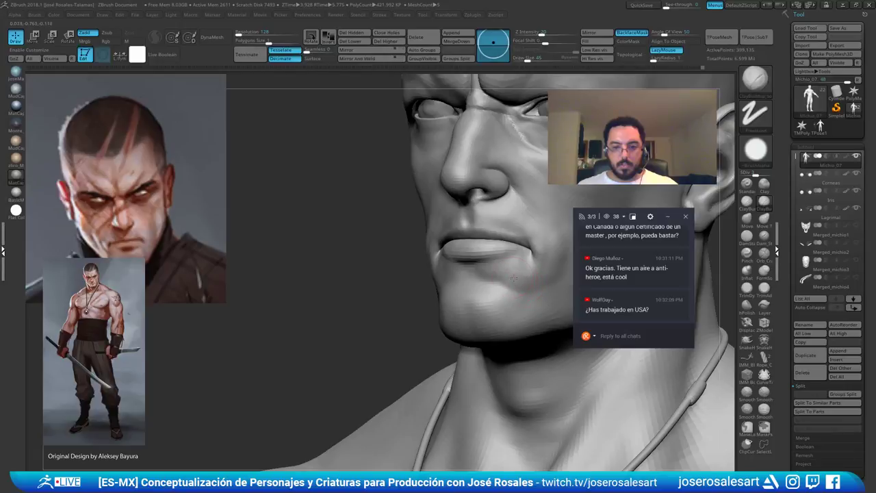
{"action": "left_click_drag", "start_coordinate": [514, 277], "coordinate": [524, 267]}
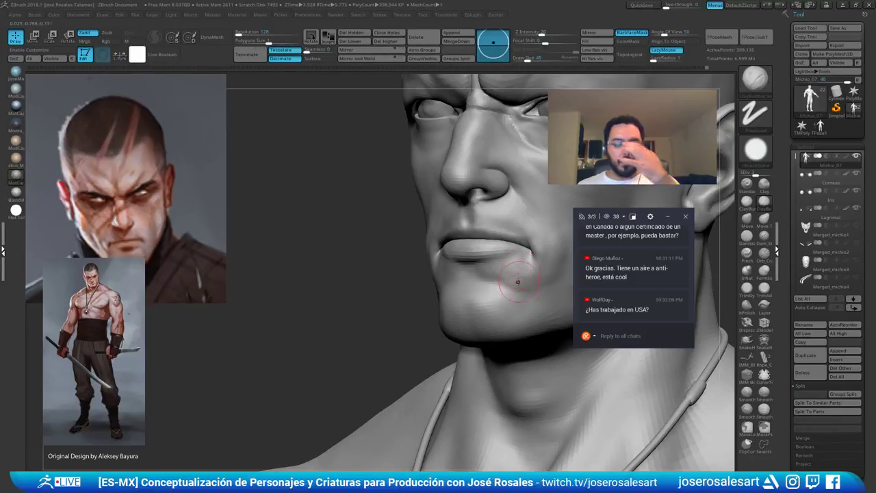
{"action": "mouse_move", "coordinate": [511, 272]}
{"action": "right_mouse_down"}
{"action": "mouse_move", "coordinate": [466, 288]}
{"action": "mouse_move", "coordinate": [500, 299]}
{"action": "mouse_move", "coordinate": [510, 269]}
{"action": "mouse_move", "coordinate": [456, 277]}
{"action": "right_mouse_up"}
{"action": "key", "text": "b"}
{"action": "key", "text": "d"}
{"action": "key", "text": "s"}
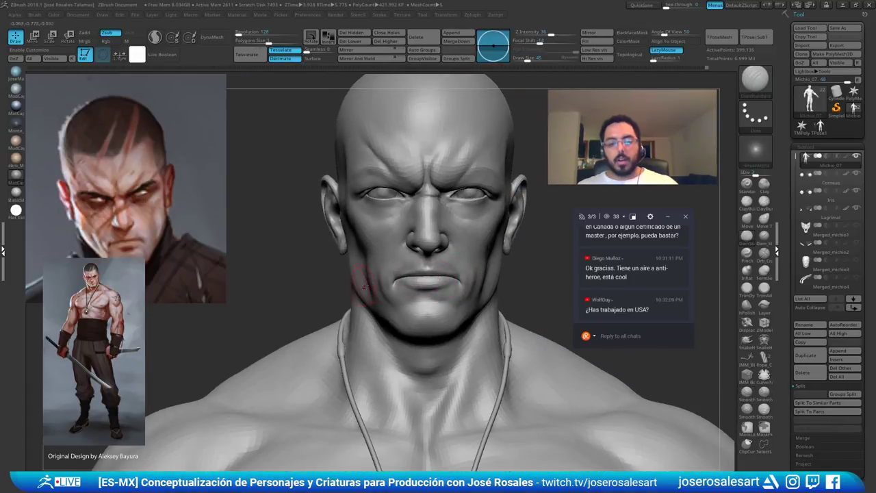
{"action": "key", "text": "b"}
{"action": "key", "text": "c"}
{"action": "key", "text": "b"}
Smooth the cheek and the fold beside the mouth corner, checking the head from three-quarter angles
{"action": "mouse_move", "coordinate": [366, 275]}
{"action": "right_mouse_down", "text": "ctrl"}
{"action": "mouse_move", "coordinate": [373, 301]}
{"action": "mouse_move", "coordinate": [430, 280]}
{"action": "right_mouse_up", "text": "ctrl"}
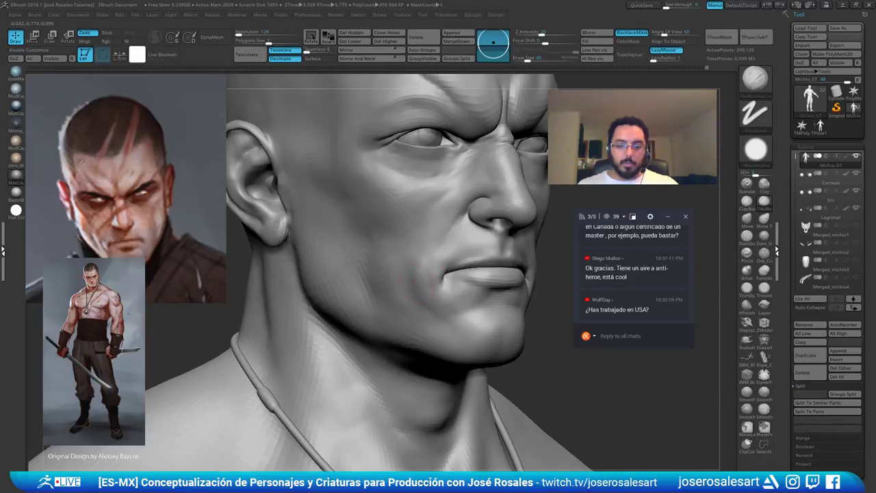
{"action": "right_click_drag", "start_coordinate": [430, 306], "coordinate": [421, 281]}
{"action": "left_click_drag", "start_coordinate": [420, 281], "coordinate": [430, 312], "text": "shift"}
{"action": "mouse_move", "coordinate": [507, 288]}
{"action": "right_mouse_down"}
{"action": "mouse_move", "coordinate": [475, 276]}
{"action": "mouse_move", "coordinate": [397, 273]}
{"action": "mouse_move", "coordinate": [410, 261]}
{"action": "mouse_move", "coordinate": [404, 255]}
{"action": "mouse_move", "coordinate": [428, 249]}
{"action": "mouse_move", "coordinate": [412, 263]}
{"action": "mouse_move", "coordinate": [344, 267]}
{"action": "right_mouse_up"}
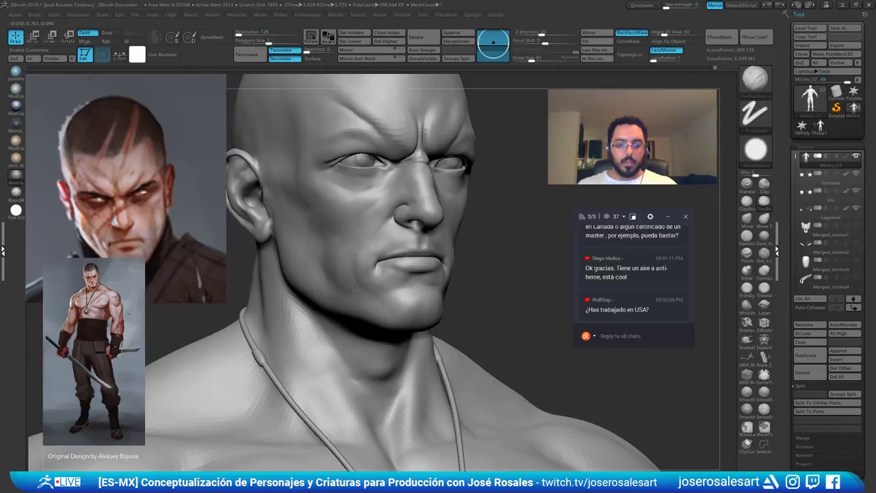
{"action": "mouse_move", "coordinate": [353, 289]}
{"action": "right_mouse_down"}
{"action": "mouse_move", "coordinate": [325, 279]}
{"action": "mouse_move", "coordinate": [361, 255]}
{"action": "mouse_move", "coordinate": [352, 253]}
{"action": "right_mouse_up"}
{"action": "left_click_drag", "start_coordinate": [350, 256], "coordinate": [356, 254], "text": "shift"}
{"action": "mouse_move", "coordinate": [358, 256]}
{"action": "right_mouse_down"}
{"action": "mouse_move", "coordinate": [340, 276]}
{"action": "mouse_move", "coordinate": [383, 240]}
{"action": "right_mouse_up"}
{"action": "right_click_drag", "start_coordinate": [517, 198], "coordinate": [546, 192]}
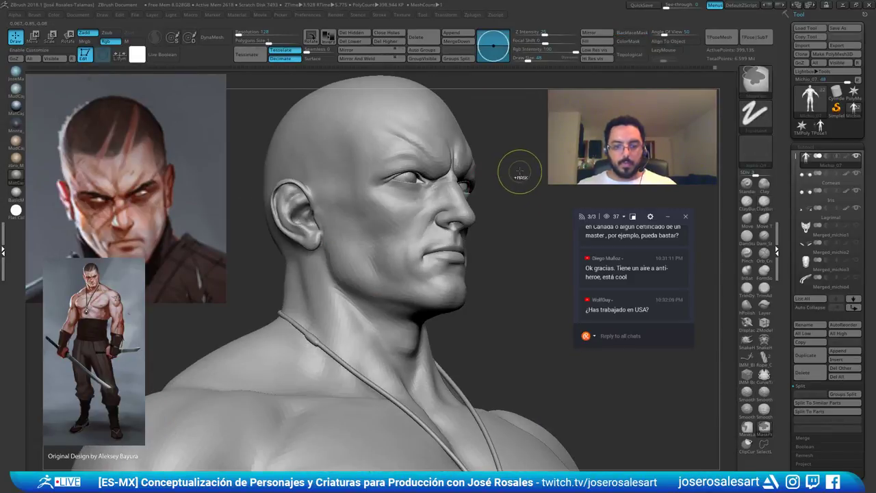
Compare the current head with earlier undo-history states, viewing the face from the front and close up at the mouth
{"action": "left_click", "coordinate": [710, 67]}
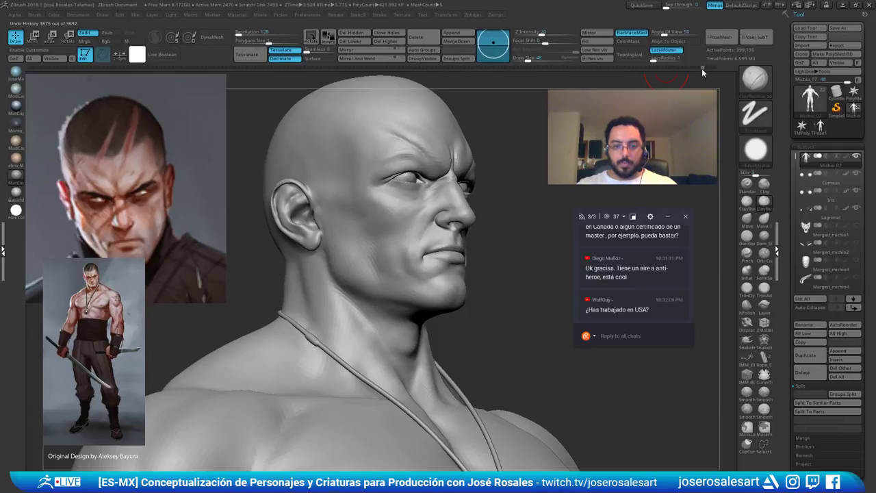
{"action": "left_click", "coordinate": [698, 68]}
{"action": "right_click_drag", "start_coordinate": [468, 199], "coordinate": [433, 203]}
{"action": "key", "text": "shift+d"}
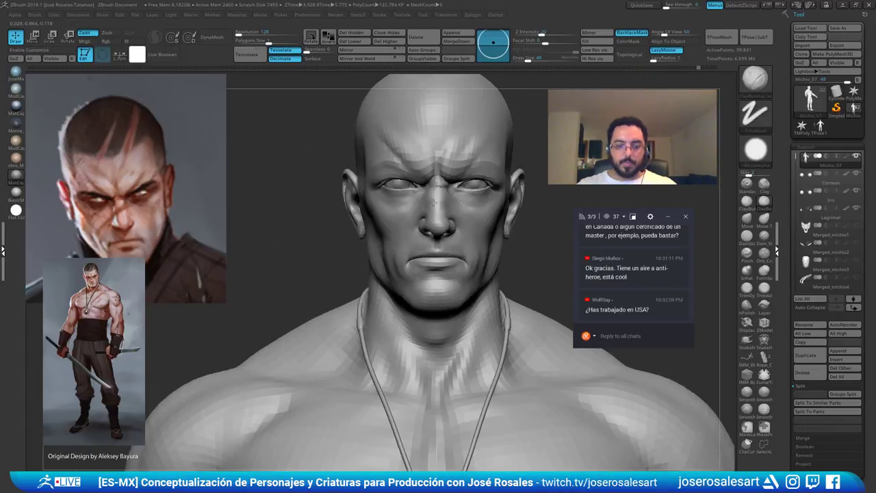
{"action": "left_click", "coordinate": [696, 69]}
{"action": "left_click", "coordinate": [695, 75], "text": "ctrl+shift"}
{"action": "mouse_move", "coordinate": [405, 260]}
{"action": "right_mouse_down", "text": "ctrl"}
{"action": "mouse_move", "coordinate": [405, 293]}
{"action": "mouse_move", "coordinate": [437, 289]}
{"action": "right_mouse_up", "text": "ctrl"}
Switch to the Move brush and try to reshape the lower lip from the earlier history state
{"action": "key", "text": "b"}
{"action": "key", "text": "m"}
{"action": "key", "text": "v"}
{"action": "left_click", "coordinate": [457, 275]}
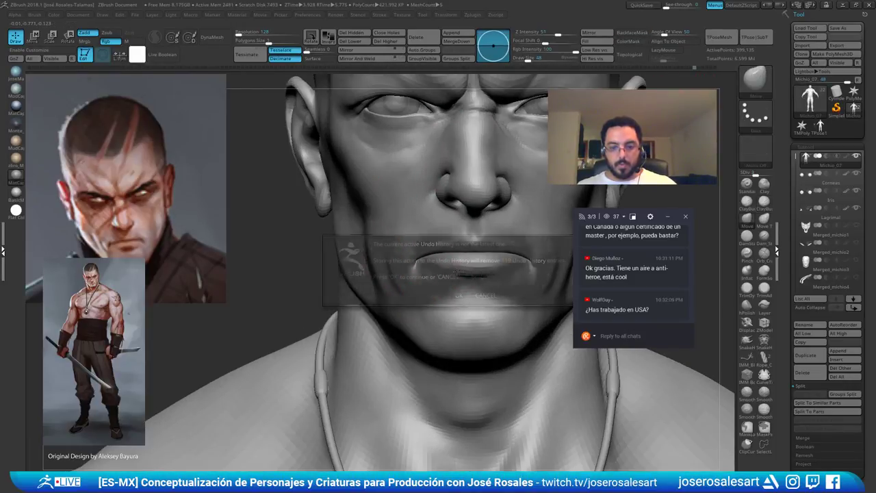
{"action": "left_click", "coordinate": [464, 295]}
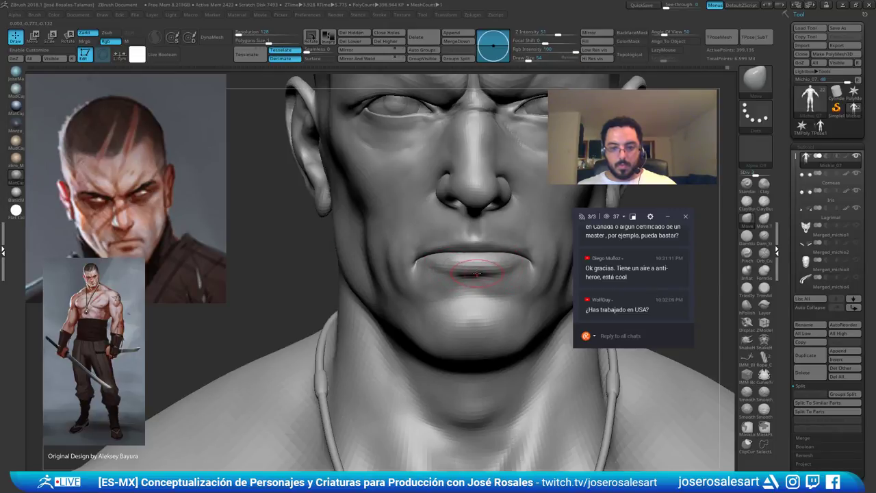
Isolate the lower jaw polygroup, mask it, show the whole body again and invert the mask so only the jaw stays editable
{"action": "left_click", "coordinate": [484, 274], "text": "ctrl+shift"}
{"action": "right_click_drag", "start_coordinate": [484, 274], "coordinate": [471, 262]}
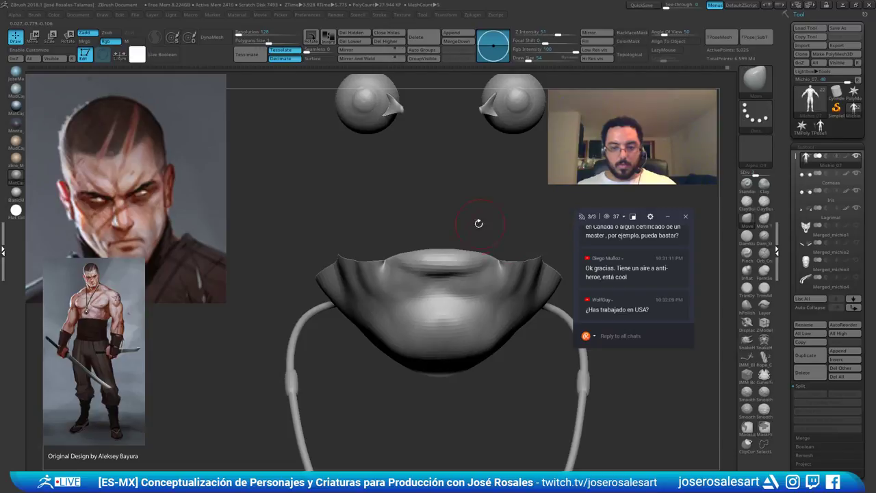
{"action": "right_click_drag", "start_coordinate": [486, 223], "coordinate": [334, 228], "text": "ctrl"}
{"action": "left_click", "coordinate": [333, 227], "text": "ctrl"}
{"action": "left_click", "coordinate": [576, 363], "text": "ctrl+shift"}
{"action": "left_click", "coordinate": [527, 295], "text": "ctrl"}
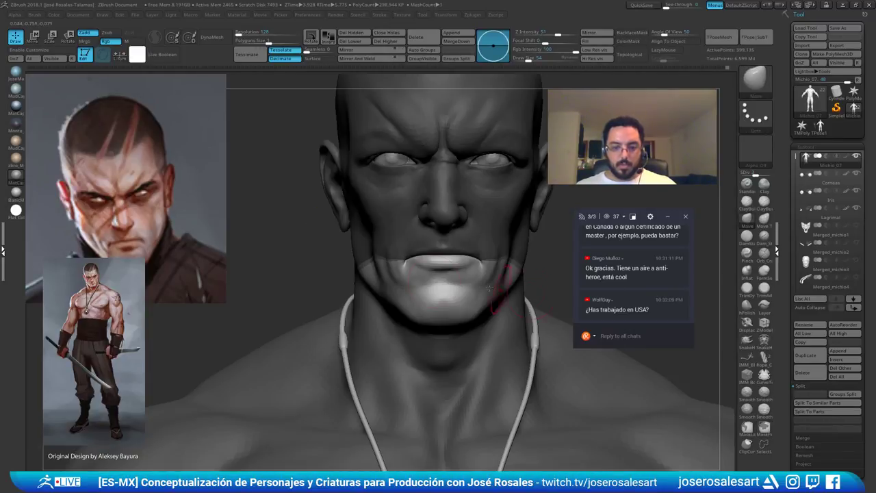
Adjust the unmasked lower lip and mouth area with the Move brush, clear the mask and set the draw size to 28
{"action": "right_click_drag", "start_coordinate": [527, 294], "coordinate": [452, 201], "text": "ctrl"}
{"action": "key", "text": "bracketright"}
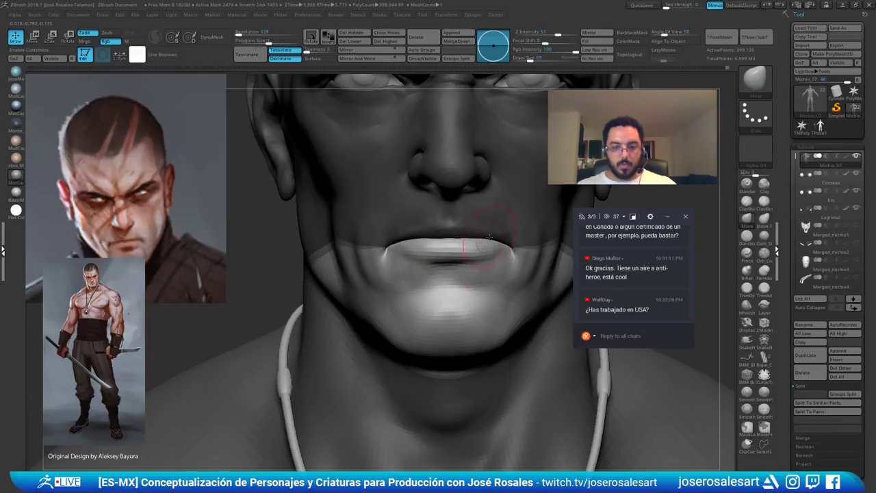
{"action": "right_click_drag", "start_coordinate": [411, 239], "coordinate": [532, 238], "text": "ctrl"}
{"action": "left_click_drag", "start_coordinate": [532, 239], "coordinate": [548, 250], "text": "ctrl"}
{"action": "key", "text": "s"}
{"action": "left_click", "coordinate": [537, 252]}
{"action": "mouse_move", "coordinate": [520, 248]}
{"action": "right_mouse_down", "text": "ctrl"}
{"action": "mouse_move", "coordinate": [476, 233]}
{"action": "mouse_move", "coordinate": [496, 227]}
{"action": "mouse_move", "coordinate": [479, 226]}
{"action": "mouse_move", "coordinate": [474, 164]}
{"action": "right_mouse_up", "text": "ctrl"}
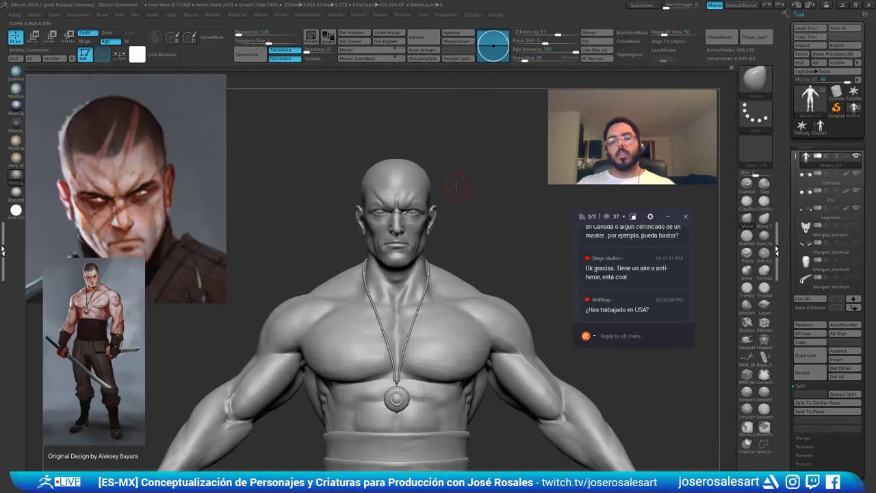
Select the waist sash and assign separate polygroups to its bands with Auto Groups
{"action": "mouse_move", "coordinate": [457, 184]}
{"action": "left_mouse_down"}
{"action": "mouse_move", "coordinate": [450, 182]}
{"action": "mouse_move", "coordinate": [464, 187]}
{"action": "mouse_move", "coordinate": [456, 164]}
{"action": "mouse_move", "coordinate": [527, 175]}
{"action": "mouse_move", "coordinate": [528, 160]}
{"action": "mouse_move", "coordinate": [529, 180]}
{"action": "mouse_move", "coordinate": [399, 180]}
{"action": "mouse_move", "coordinate": [415, 188]}
{"action": "mouse_move", "coordinate": [364, 215]}
{"action": "mouse_move", "coordinate": [390, 236]}
{"action": "mouse_move", "coordinate": [417, 205]}
{"action": "mouse_move", "coordinate": [405, 229]}
{"action": "mouse_move", "coordinate": [428, 213]}
{"action": "mouse_move", "coordinate": [491, 128]}
{"action": "left_mouse_up"}
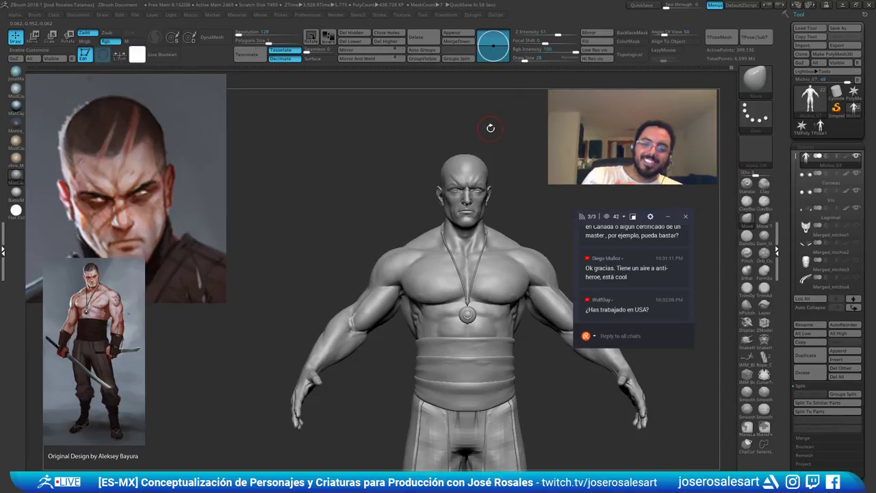
{"action": "left_click_drag", "start_coordinate": [490, 129], "coordinate": [519, 349], "text": "alt"}
{"action": "mouse_move", "coordinate": [542, 368]}
{"action": "right_mouse_down"}
{"action": "mouse_move", "coordinate": [536, 376]}
{"action": "mouse_move", "coordinate": [550, 372]}
{"action": "right_mouse_up"}
{"action": "left_click", "coordinate": [536, 376], "text": "alt"}
{"action": "key", "text": "shift+f"}
{"action": "key", "text": "shift+f"}
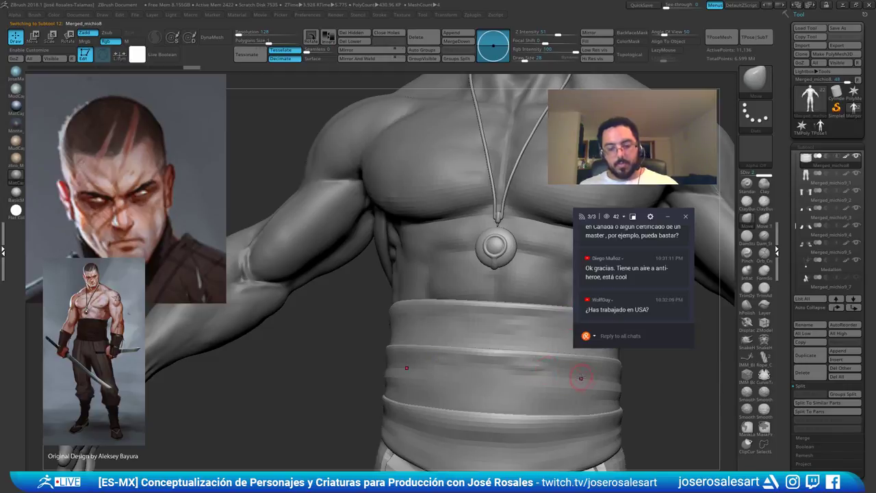
{"action": "left_click", "coordinate": [423, 51]}
Isolate the upper band of the sash, adjust its shape with an enlarged Move brush and show the other bands again
{"action": "right_click_drag", "start_coordinate": [533, 340], "coordinate": [464, 340], "text": "alt"}
{"action": "key", "text": "s"}
{"action": "left_click_drag", "start_coordinate": [464, 340], "coordinate": [474, 340]}
{"action": "right_click_drag", "start_coordinate": [438, 342], "coordinate": [519, 358], "text": "alt"}
{"action": "left_click", "coordinate": [490, 311], "text": "ctrl+shift"}
{"action": "left_click_drag", "start_coordinate": [469, 334], "coordinate": [479, 347]}
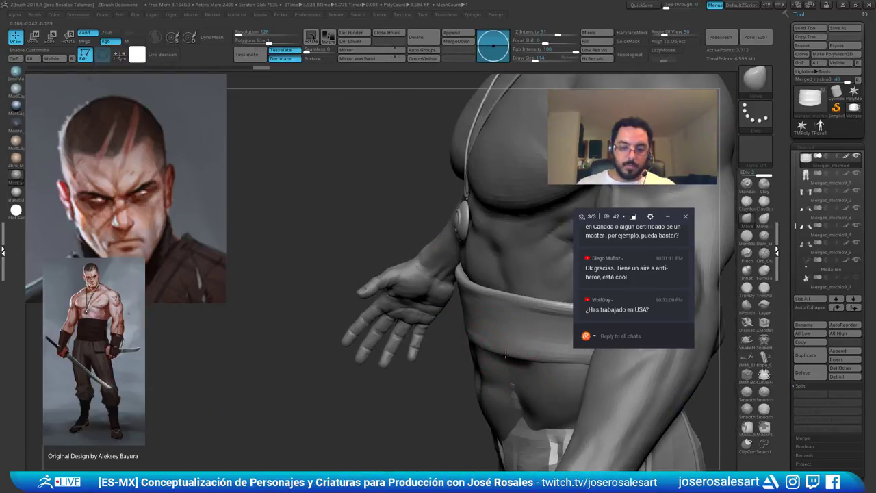
{"action": "left_click", "coordinate": [436, 374], "text": "ctrl+shift"}
Build up the edge of the middle sash band across the front with the ClayBuildup brush at draw size 30
{"action": "right_click_drag", "start_coordinate": [436, 374], "coordinate": [504, 323], "text": "ctrl"}
{"action": "mouse_move", "coordinate": [577, 324]}
{"action": "right_mouse_down", "text": "alt"}
{"action": "mouse_move", "coordinate": [518, 333]}
{"action": "mouse_move", "coordinate": [468, 321]}
{"action": "mouse_move", "coordinate": [404, 324]}
{"action": "mouse_move", "coordinate": [548, 315]}
{"action": "mouse_move", "coordinate": [474, 314]}
{"action": "right_mouse_up", "text": "alt"}
{"action": "key", "text": "b"}
{"action": "key", "text": "c"}
{"action": "key", "text": "b"}
{"action": "key", "text": "s"}
{"action": "left_click_drag", "start_coordinate": [467, 329], "coordinate": [463, 329]}
{"action": "right_click_drag", "start_coordinate": [463, 328], "coordinate": [443, 282], "text": "ctrl"}
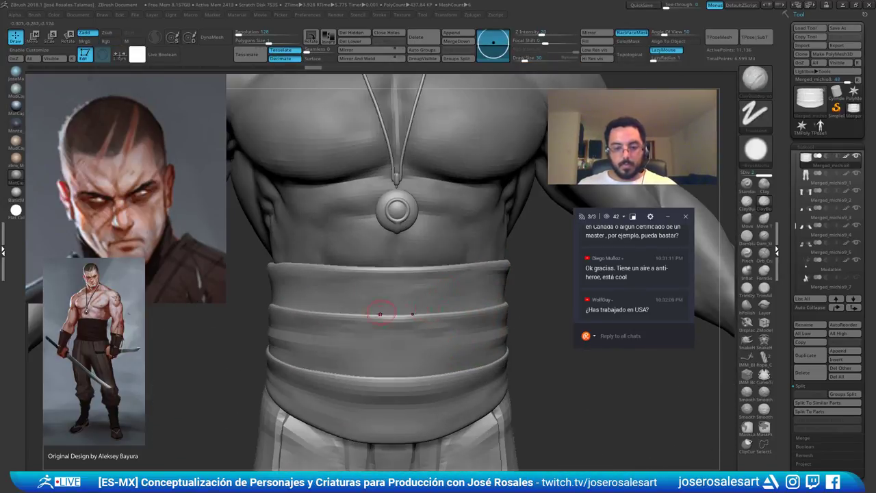
{"action": "mouse_move", "coordinate": [411, 313]}
{"action": "left_mouse_down"}
{"action": "mouse_move", "coordinate": [363, 313]}
{"action": "mouse_move", "coordinate": [455, 307]}
{"action": "mouse_move", "coordinate": [357, 312]}
{"action": "left_mouse_up"}
{"action": "right_click_drag", "start_coordinate": [357, 313], "coordinate": [408, 300], "text": "ctrl"}
{"action": "right_click_drag", "start_coordinate": [482, 277], "coordinate": [456, 306]}
{"action": "right_click_drag", "start_coordinate": [415, 275], "coordinate": [421, 308], "text": "alt"}
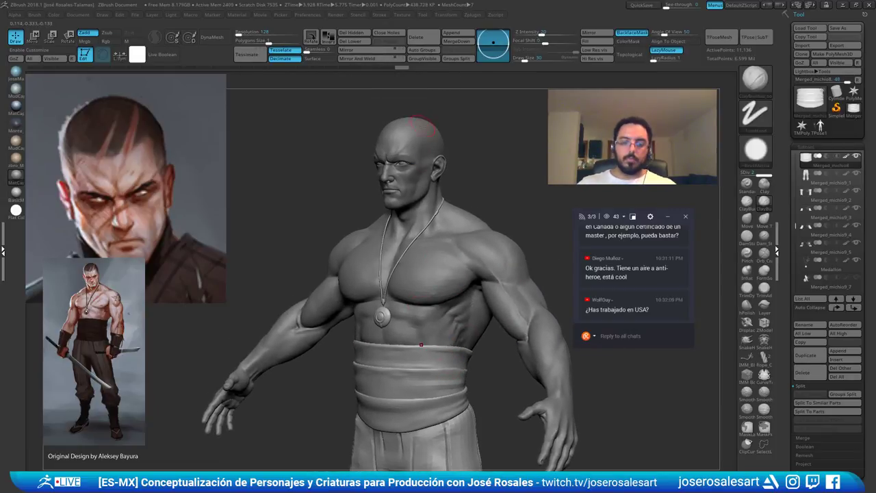
Select the body and check the face from both three-quarter sides
{"action": "left_click", "coordinate": [429, 146], "text": "alt"}
{"action": "right_click_drag", "start_coordinate": [429, 146], "coordinate": [423, 192], "text": "ctrl"}
{"action": "right_click_drag", "start_coordinate": [377, 225], "coordinate": [376, 245], "text": "ctrl"}
{"action": "right_click_drag", "start_coordinate": [363, 207], "coordinate": [350, 190]}
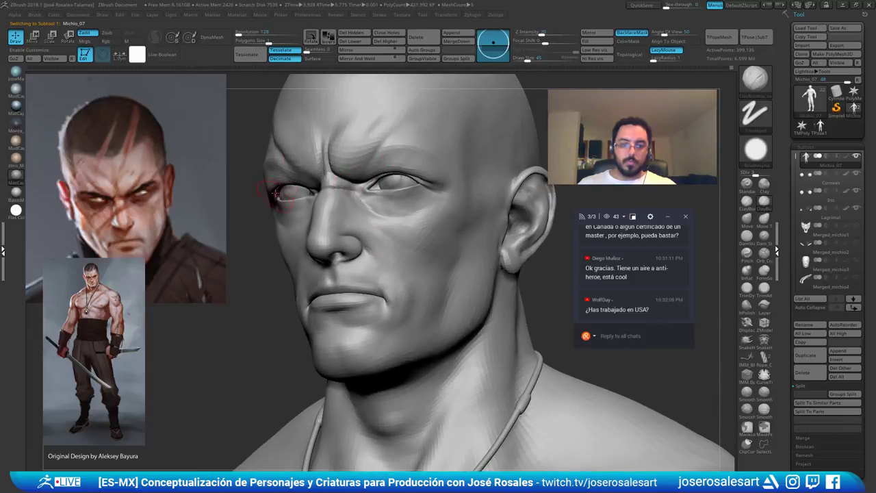
{"action": "mouse_move", "coordinate": [394, 104]}
{"action": "right_mouse_down"}
{"action": "mouse_move", "coordinate": [414, 85]}
{"action": "mouse_move", "coordinate": [391, 84]}
{"action": "mouse_move", "coordinate": [407, 98]}
{"action": "mouse_move", "coordinate": [472, 103]}
{"action": "right_mouse_up"}
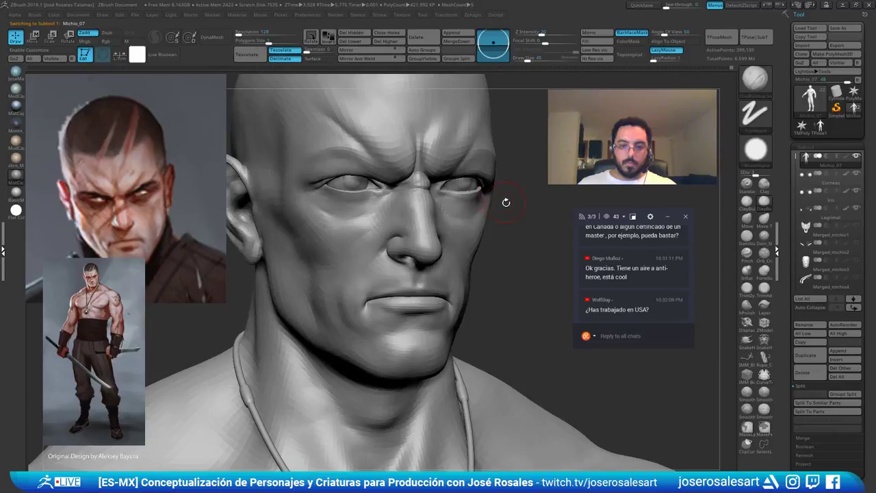
Adjust the area around the outer eye corners and cheekbones with the Move brush, checking it from both sides and below
{"action": "key", "text": "b"}
{"action": "key", "text": "m"}
{"action": "key", "text": "v"}
{"action": "right_click_drag", "start_coordinate": [498, 198], "coordinate": [497, 182]}
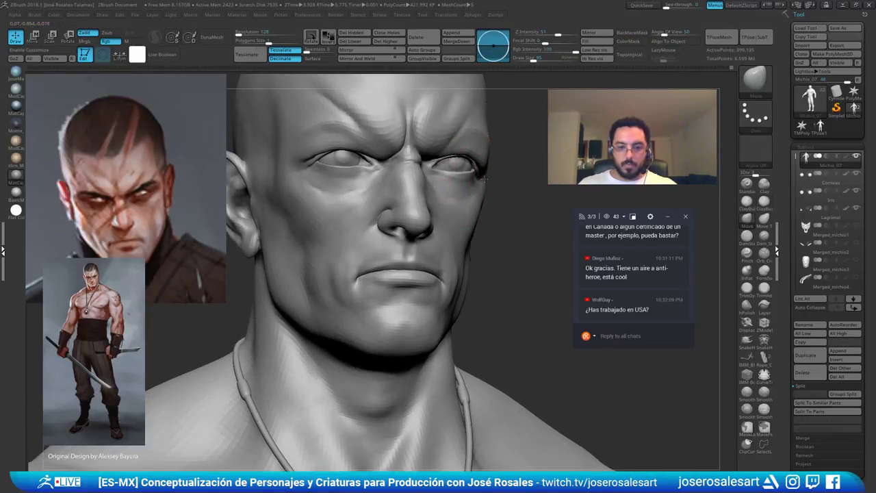
{"action": "right_click_drag", "start_coordinate": [489, 182], "coordinate": [457, 180]}
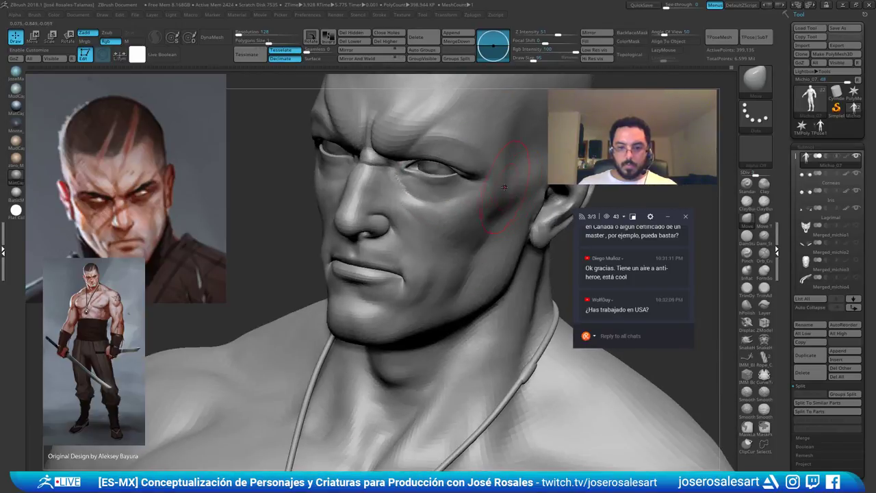
{"action": "right_click_drag", "start_coordinate": [374, 180], "coordinate": [414, 184]}
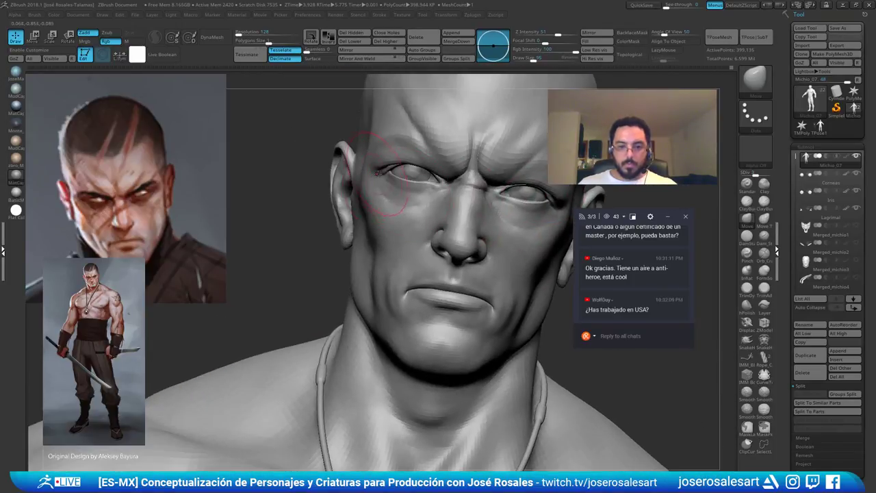
{"action": "mouse_move", "coordinate": [364, 171]}
{"action": "right_mouse_down"}
{"action": "mouse_move", "coordinate": [366, 144]}
{"action": "mouse_move", "coordinate": [345, 162]}
{"action": "mouse_move", "coordinate": [344, 207]}
{"action": "mouse_move", "coordinate": [387, 207]}
{"action": "mouse_move", "coordinate": [347, 204]}
{"action": "mouse_move", "coordinate": [374, 206]}
{"action": "right_mouse_up"}
{"action": "right_click_drag", "start_coordinate": [374, 206], "coordinate": [431, 170], "text": "ctrl"}
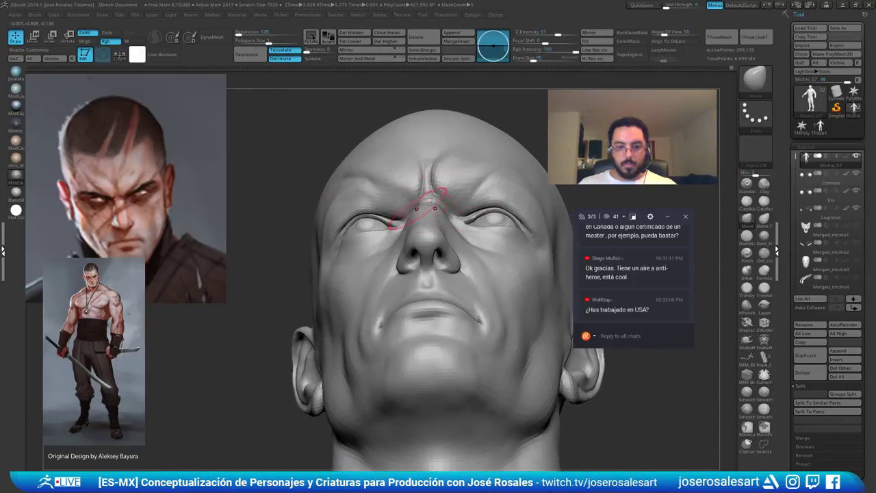
Lower the body to subdivision level 1 and adjust the temple and side of the face with the Move brush
{"action": "right_click_drag", "start_coordinate": [422, 200], "coordinate": [409, 230]}
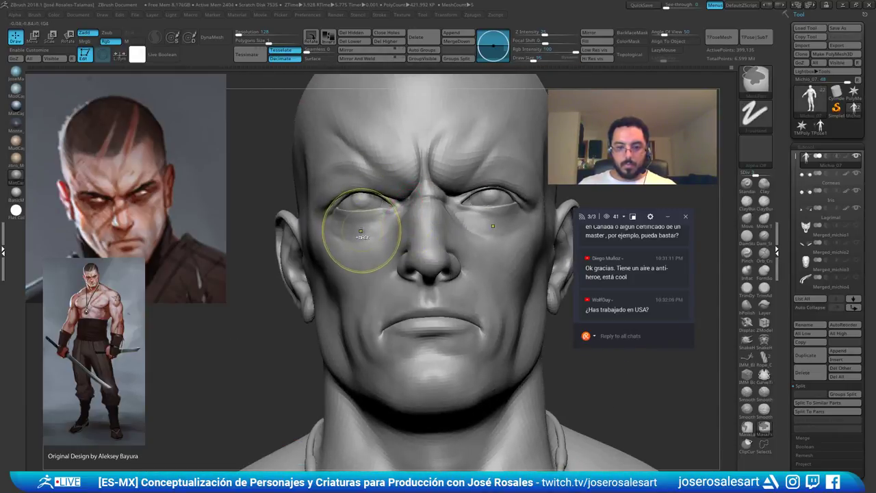
{"action": "right_click_drag", "start_coordinate": [352, 231], "coordinate": [352, 258]}
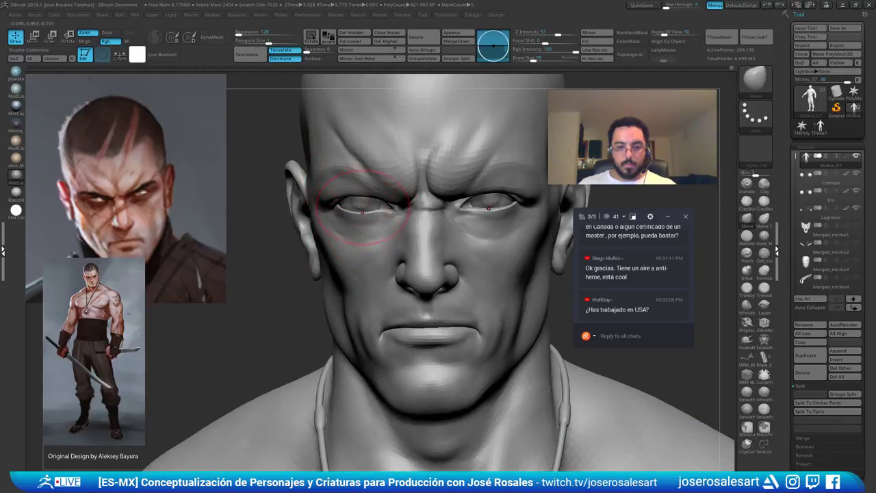
{"action": "right_click_drag", "start_coordinate": [317, 215], "coordinate": [319, 207]}
{"action": "key", "text": "shift+d"}
{"action": "key", "text": "shift+d"}
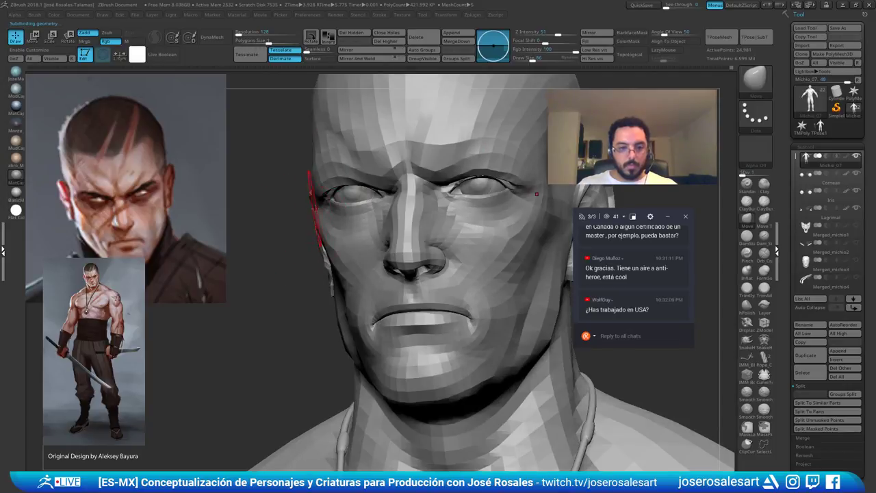
{"action": "right_click_drag", "start_coordinate": [317, 207], "coordinate": [319, 218]}
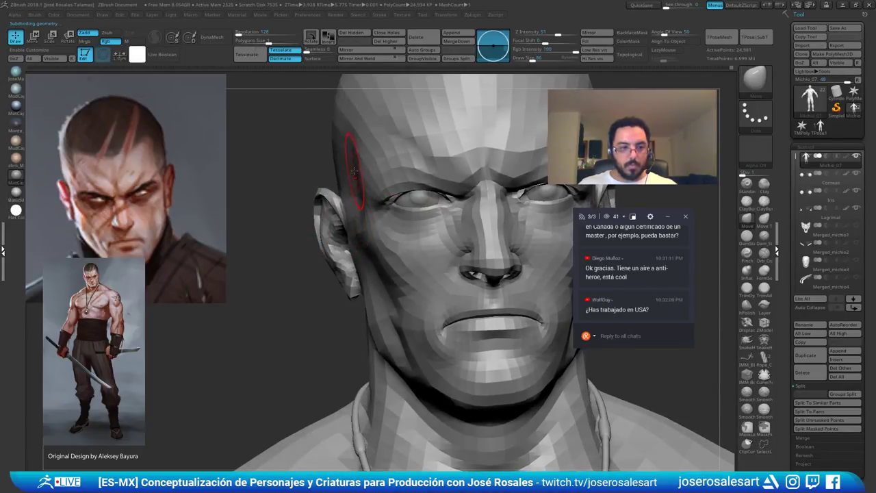
{"action": "mouse_move", "coordinate": [352, 195]}
{"action": "right_mouse_down"}
{"action": "mouse_move", "coordinate": [369, 185]}
{"action": "mouse_move", "coordinate": [374, 197]}
{"action": "mouse_move", "coordinate": [411, 207]}
{"action": "mouse_move", "coordinate": [369, 220]}
{"action": "mouse_move", "coordinate": [478, 199]}
{"action": "mouse_move", "coordinate": [503, 215]}
{"action": "mouse_move", "coordinate": [478, 229]}
{"action": "right_mouse_up"}
Switch to the ClayBuildup brush, raise the body back to subdivision level 3 and check the head within the whole figure
{"action": "key", "text": "b"}
{"action": "key", "text": "c"}
{"action": "key", "text": "b"}
{"action": "mouse_move", "coordinate": [529, 196]}
{"action": "right_mouse_down"}
{"action": "mouse_move", "coordinate": [505, 208]}
{"action": "mouse_move", "coordinate": [524, 206]}
{"action": "mouse_move", "coordinate": [517, 199]}
{"action": "right_mouse_up"}
{"action": "key", "text": "d"}
{"action": "mouse_move", "coordinate": [359, 278]}
{"action": "right_mouse_down"}
{"action": "mouse_move", "coordinate": [417, 250]}
{"action": "mouse_move", "coordinate": [385, 248]}
{"action": "mouse_move", "coordinate": [406, 269]}
{"action": "right_mouse_up"}
{"action": "key", "text": "d"}
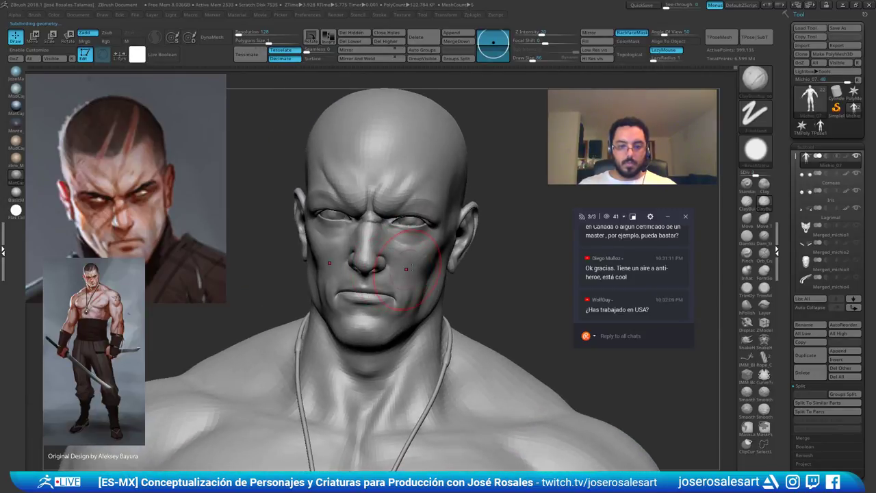
{"action": "mouse_move", "coordinate": [414, 239]}
{"action": "right_mouse_down"}
{"action": "mouse_move", "coordinate": [426, 245]}
{"action": "mouse_move", "coordinate": [405, 230]}
{"action": "mouse_move", "coordinate": [404, 259]}
{"action": "mouse_move", "coordinate": [402, 243]}
{"action": "mouse_move", "coordinate": [376, 231]}
{"action": "mouse_move", "coordinate": [350, 239]}
{"action": "mouse_move", "coordinate": [419, 256]}
{"action": "mouse_move", "coordinate": [391, 215]}
{"action": "mouse_move", "coordinate": [404, 187]}
{"action": "mouse_move", "coordinate": [441, 183]}
{"action": "mouse_move", "coordinate": [438, 174]}
{"action": "right_mouse_up"}
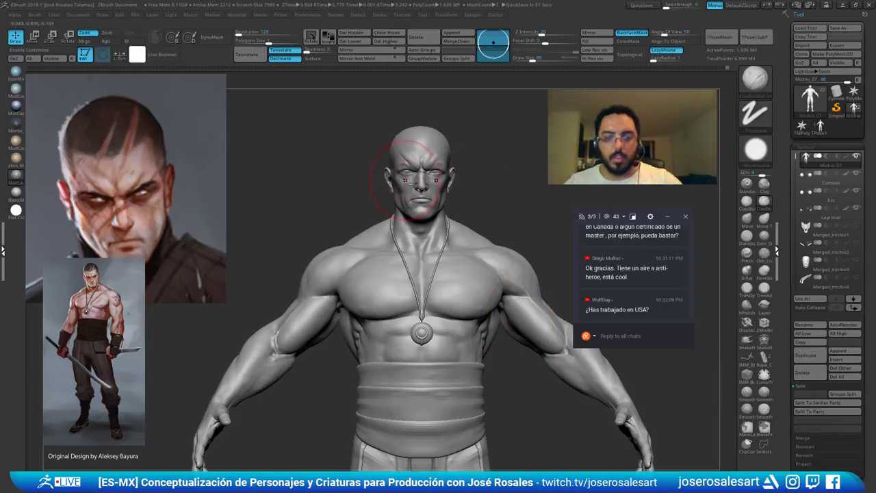
Reduce the ClayBuildup draw size and refine the brow ridge above the eyes, checking it in three-quarter and profile views
{"action": "key", "text": "s"}
{"action": "mouse_move", "coordinate": [499, 189]}
{"action": "left_mouse_down", "text": "alt"}
{"action": "mouse_move", "coordinate": [471, 197]}
{"action": "mouse_move", "coordinate": [479, 205]}
{"action": "left_mouse_up", "text": "alt"}
{"action": "left_click", "coordinate": [457, 197]}
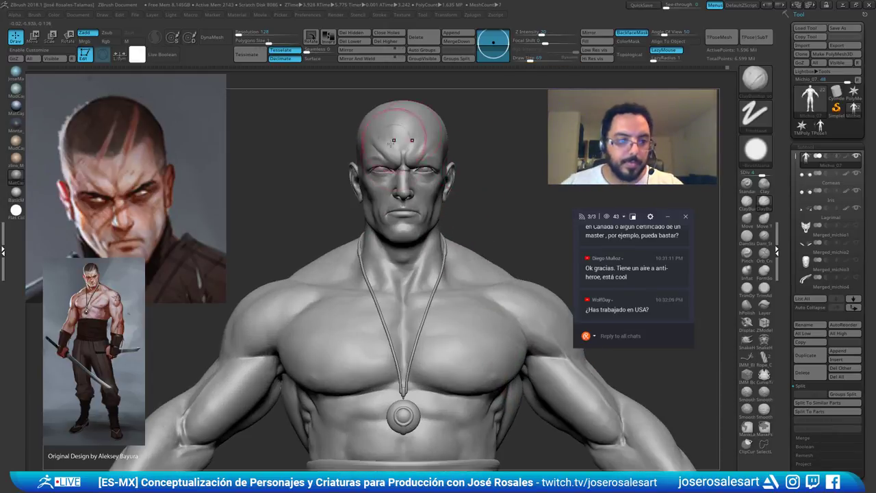
{"action": "left_click_drag", "start_coordinate": [472, 147], "coordinate": [490, 205], "text": "alt"}
{"action": "key", "text": "s"}
{"action": "right_click_drag", "start_coordinate": [413, 180], "coordinate": [415, 190], "text": "ctrl"}
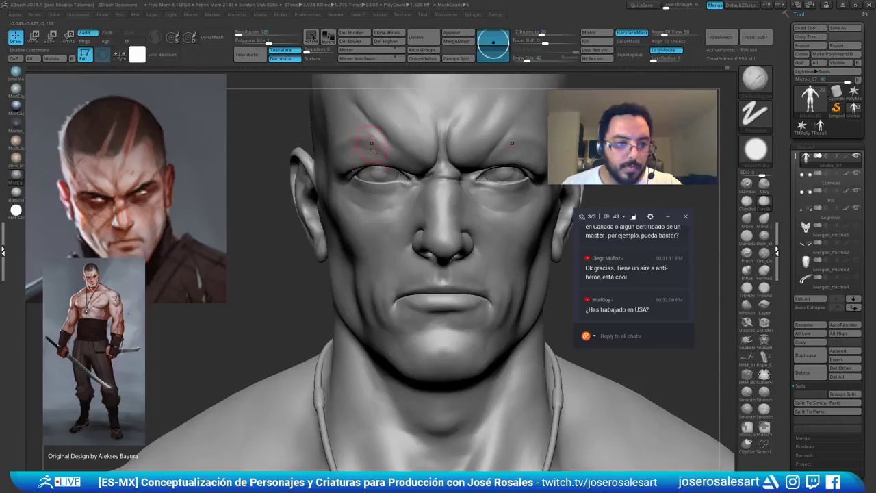
{"action": "mouse_move", "coordinate": [371, 139]}
{"action": "right_mouse_down", "text": "alt"}
{"action": "mouse_move", "coordinate": [391, 192]}
{"action": "mouse_move", "coordinate": [403, 189]}
{"action": "mouse_move", "coordinate": [374, 202]}
{"action": "right_mouse_up", "text": "alt"}
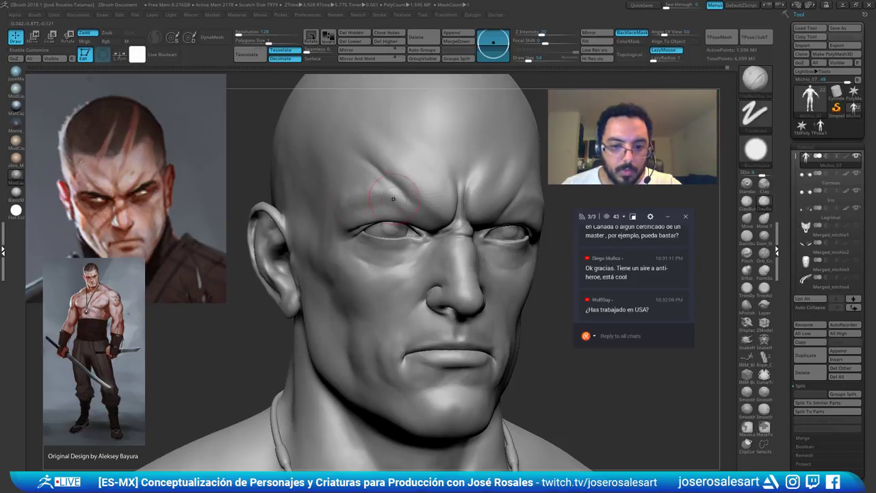
{"action": "right_click_drag", "start_coordinate": [394, 199], "coordinate": [385, 194]}
{"action": "right_click_drag", "start_coordinate": [444, 220], "coordinate": [449, 186]}
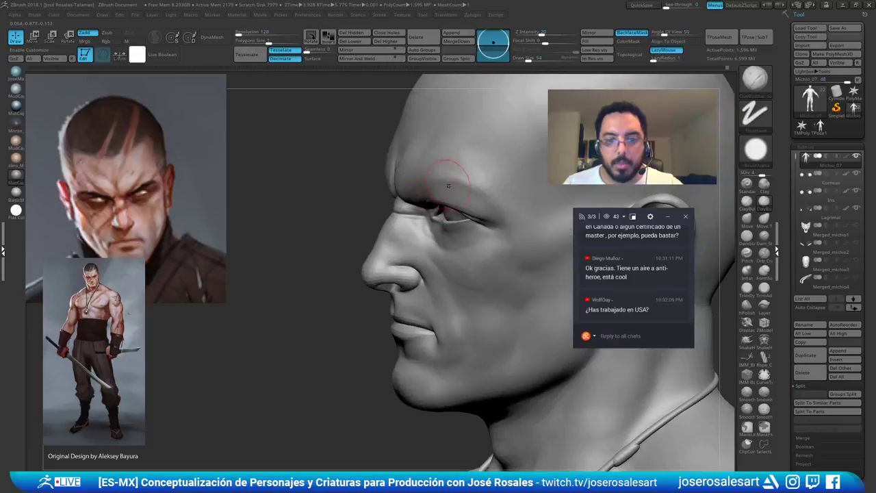
Set the draw size to 45 and refine the outer brow and temple with the ClayBuildup brush
{"action": "key", "text": "s"}
{"action": "left_click_drag", "start_coordinate": [508, 196], "coordinate": [504, 196]}
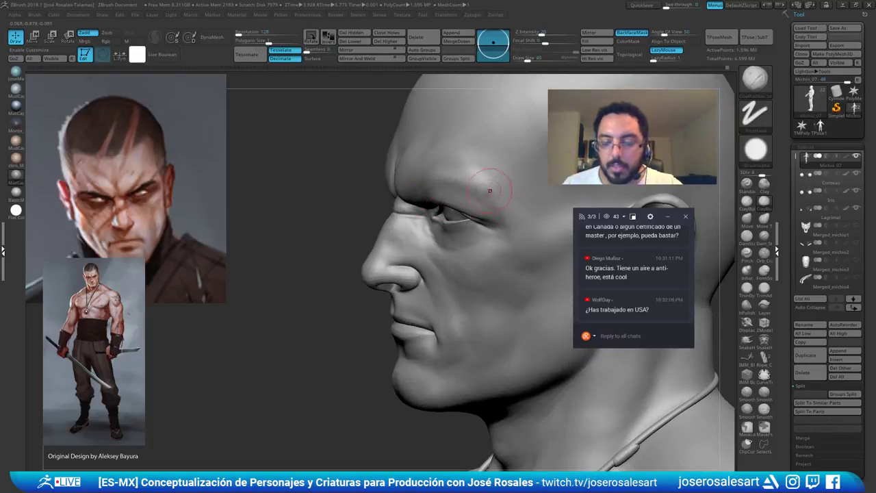
{"action": "mouse_move", "coordinate": [510, 207]}
{"action": "right_mouse_down"}
{"action": "mouse_move", "coordinate": [483, 199]}
{"action": "mouse_move", "coordinate": [476, 176]}
{"action": "mouse_move", "coordinate": [452, 205]}
{"action": "mouse_move", "coordinate": [437, 192]}
{"action": "mouse_move", "coordinate": [491, 195]}
{"action": "right_mouse_up"}
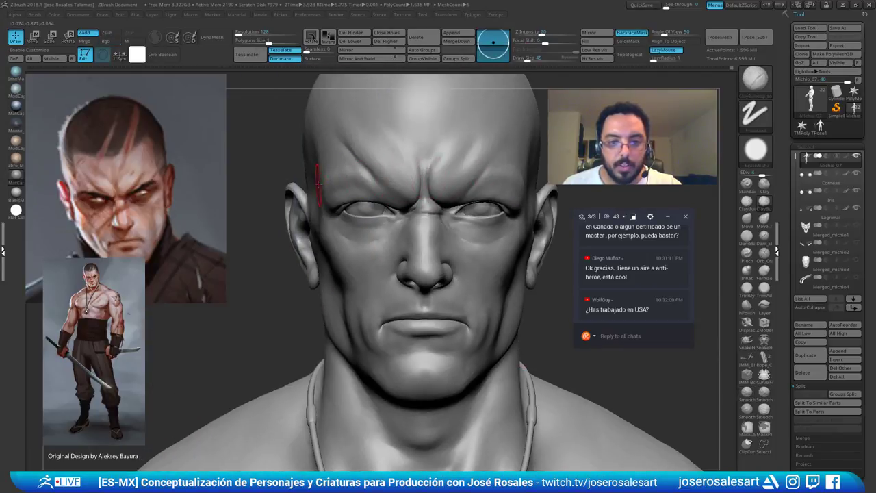
{"action": "right_click_drag", "start_coordinate": [319, 155], "coordinate": [332, 202]}
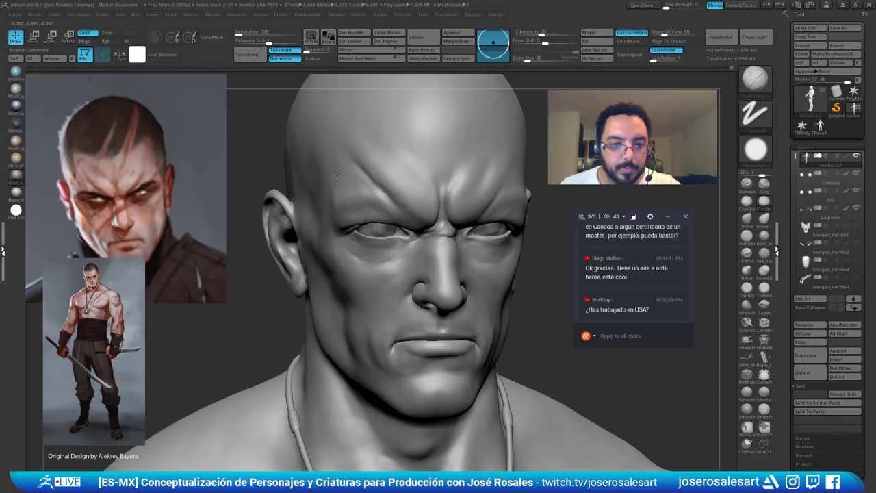
Apply the blue MatCap material and examine the face and full figure from the front and side
{"action": "left_click", "coordinate": [17, 108]}
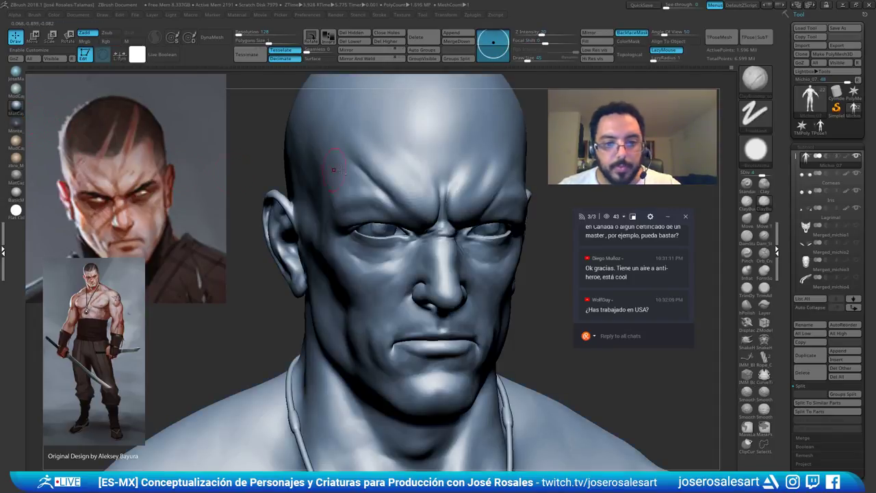
{"action": "right_click_drag", "start_coordinate": [334, 170], "coordinate": [366, 187], "text": "ctrl"}
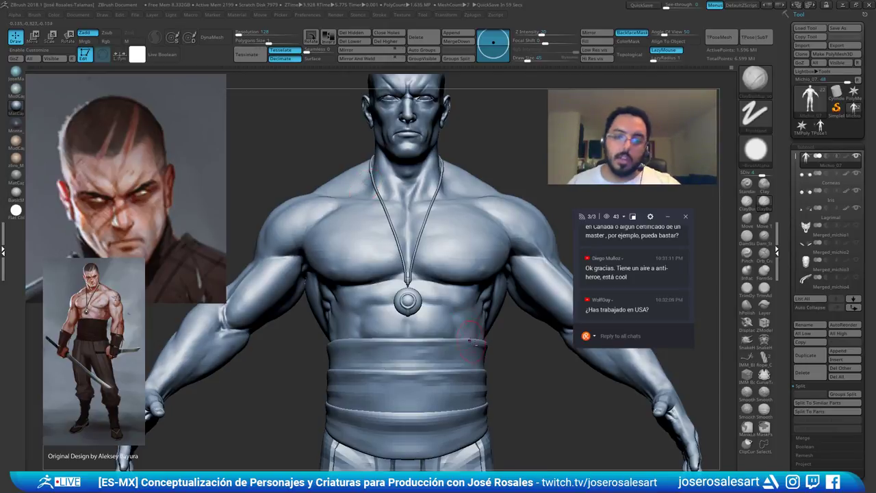
{"action": "right_click_drag", "start_coordinate": [455, 274], "coordinate": [584, 354], "text": "ctrl"}
{"action": "right_click_drag", "start_coordinate": [305, 171], "coordinate": [496, 202], "text": "alt"}
{"action": "right_click_drag", "start_coordinate": [420, 214], "coordinate": [329, 124], "text": "alt"}
{"action": "right_click_drag", "start_coordinate": [328, 217], "coordinate": [497, 217], "text": "alt"}
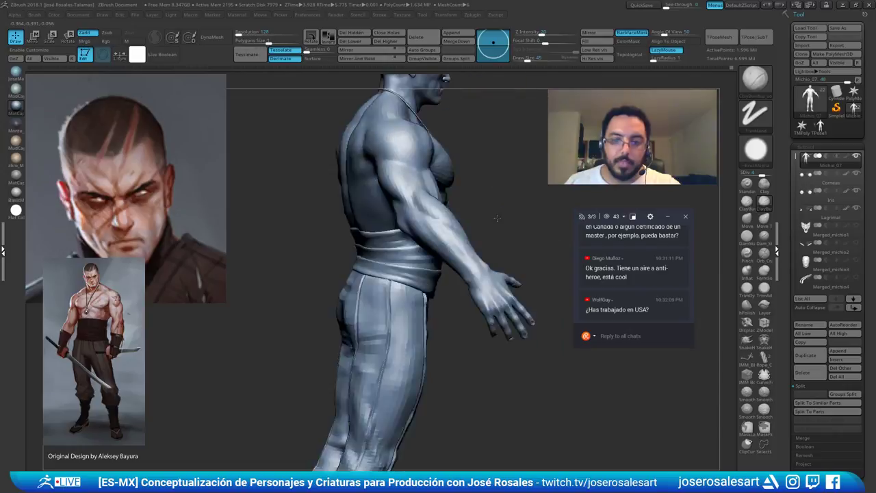
Examine the sculpt from the back and the full front, then the ear on the side of the head
{"action": "right_click_drag", "start_coordinate": [418, 191], "coordinate": [532, 192], "text": "alt"}
{"action": "right_click_drag", "start_coordinate": [532, 191], "coordinate": [532, 138], "text": "ctrl"}
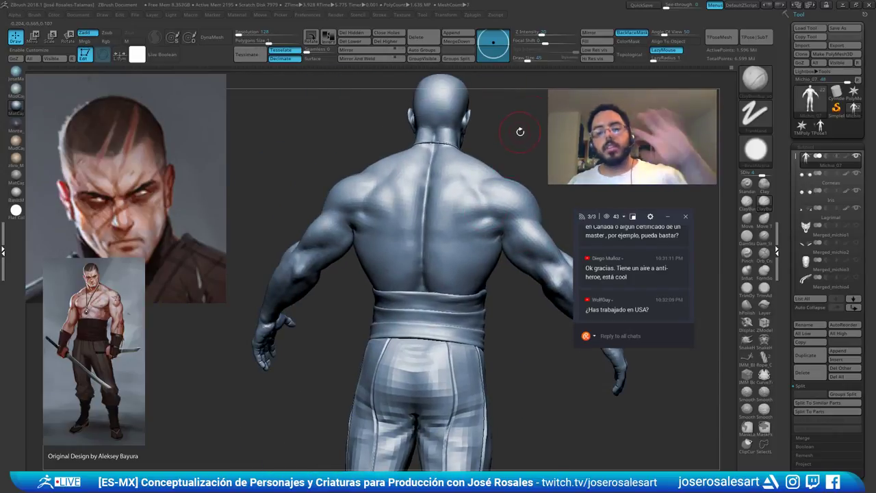
{"action": "right_click_drag", "start_coordinate": [473, 218], "coordinate": [410, 198]}
{"action": "mouse_move", "coordinate": [483, 187]}
{"action": "right_mouse_down", "text": "alt"}
{"action": "mouse_move", "coordinate": [432, 196]}
{"action": "mouse_move", "coordinate": [437, 226]}
{"action": "mouse_move", "coordinate": [391, 229]}
{"action": "mouse_move", "coordinate": [487, 270]}
{"action": "mouse_move", "coordinate": [484, 300]}
{"action": "mouse_move", "coordinate": [478, 273]}
{"action": "mouse_move", "coordinate": [426, 274]}
{"action": "right_mouse_up", "text": "alt"}
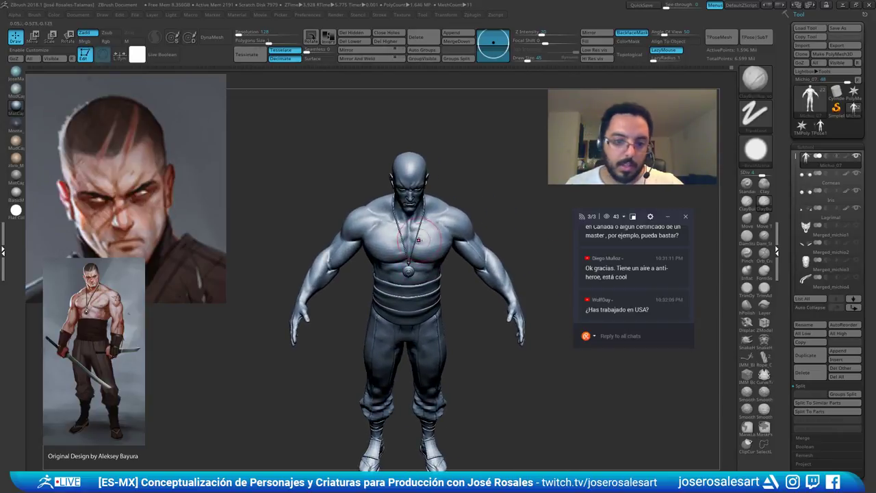
{"action": "right_click_drag", "start_coordinate": [418, 241], "coordinate": [494, 394], "text": "ctrl"}
{"action": "right_click_drag", "start_coordinate": [439, 308], "coordinate": [436, 263]}
{"action": "right_click_drag", "start_coordinate": [383, 222], "coordinate": [337, 204], "text": "ctrl"}
{"action": "right_click_drag", "start_coordinate": [343, 263], "coordinate": [446, 185], "text": "alt"}
{"action": "right_click_drag", "start_coordinate": [294, 219], "coordinate": [422, 230], "text": "alt"}
{"action": "right_click_drag", "start_coordinate": [422, 205], "coordinate": [463, 243], "text": "ctrl"}
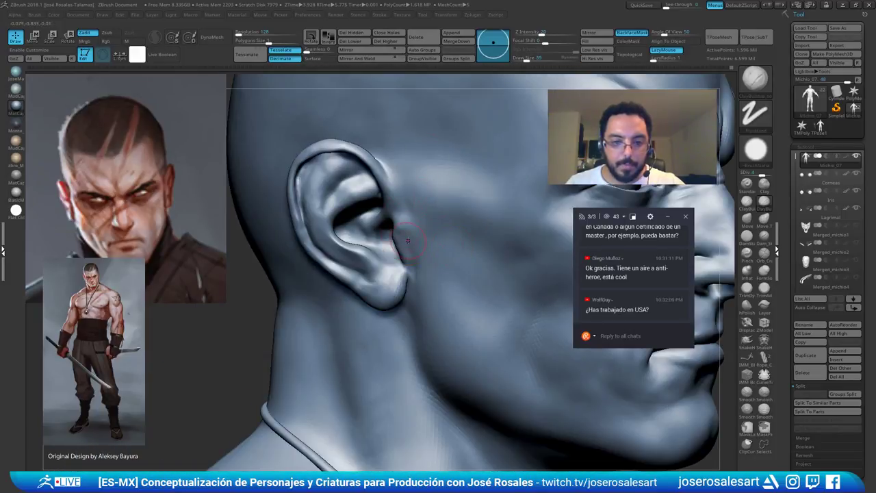
Refine the area where the ear meets the cheek with the ClayBuildup brush at draw size 39
{"action": "right_click_drag", "start_coordinate": [406, 240], "coordinate": [398, 192]}
{"action": "right_click", "coordinate": [366, 290]}
{"action": "right_click_drag", "start_coordinate": [397, 274], "coordinate": [378, 266]}
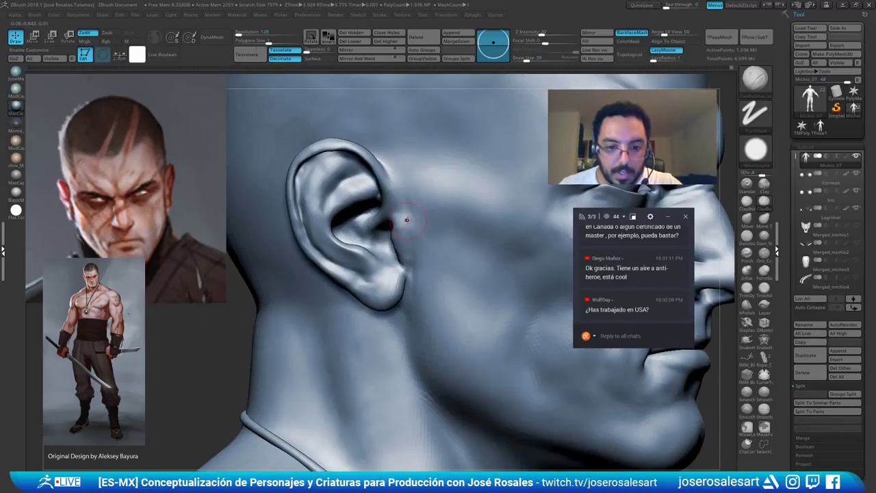
{"action": "right_click_drag", "start_coordinate": [407, 220], "coordinate": [353, 222]}
{"action": "right_click_drag", "start_coordinate": [352, 223], "coordinate": [343, 178], "text": "ctrl"}
{"action": "right_click_drag", "start_coordinate": [507, 212], "coordinate": [438, 291], "text": "alt"}
Inspect the head, ear and neck in profile from the opposite side
{"action": "right_click_drag", "start_coordinate": [438, 291], "coordinate": [383, 285]}
{"action": "mouse_move", "coordinate": [558, 273]}
{"action": "right_mouse_down", "text": "alt"}
{"action": "mouse_move", "coordinate": [471, 272]}
{"action": "mouse_move", "coordinate": [470, 293]}
{"action": "mouse_move", "coordinate": [478, 263]}
{"action": "mouse_move", "coordinate": [466, 237]}
{"action": "right_mouse_up", "text": "alt"}
{"action": "right_click_drag", "start_coordinate": [460, 268], "coordinate": [431, 268]}
{"action": "right_click_drag", "start_coordinate": [545, 221], "coordinate": [446, 228], "text": "alt"}
{"action": "right_click_drag", "start_coordinate": [436, 269], "coordinate": [429, 251]}
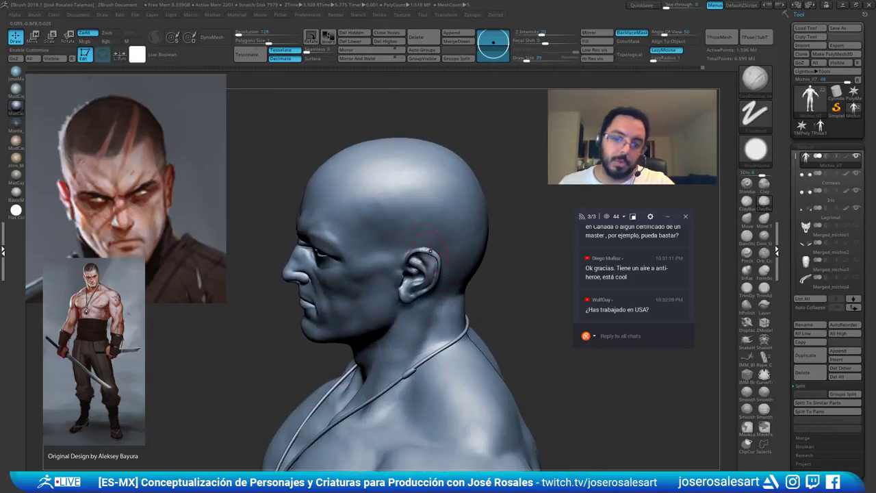
{"action": "right_click_drag", "start_coordinate": [372, 214], "coordinate": [426, 241]}
{"action": "mouse_move", "coordinate": [383, 271]}
{"action": "right_mouse_down"}
{"action": "mouse_move", "coordinate": [472, 239]}
{"action": "mouse_move", "coordinate": [435, 231]}
{"action": "right_mouse_up"}
Set the draw size to 30 and refine the forearm muscles below the elbow with the ClayBuildup brush
{"action": "key", "text": "shift"}
{"action": "mouse_move", "coordinate": [501, 202]}
{"action": "right_mouse_down", "text": "alt"}
{"action": "mouse_move", "coordinate": [411, 226]}
{"action": "mouse_move", "coordinate": [435, 249]}
{"action": "mouse_move", "coordinate": [413, 240]}
{"action": "mouse_move", "coordinate": [416, 205]}
{"action": "right_mouse_up", "text": "alt"}
{"action": "key", "text": "bracketleft"}
{"action": "key", "text": "bracketleft"}
{"action": "mouse_move", "coordinate": [456, 286]}
{"action": "right_mouse_down"}
{"action": "mouse_move", "coordinate": [418, 271]}
{"action": "mouse_move", "coordinate": [480, 240]}
{"action": "mouse_move", "coordinate": [480, 201]}
{"action": "right_mouse_up"}
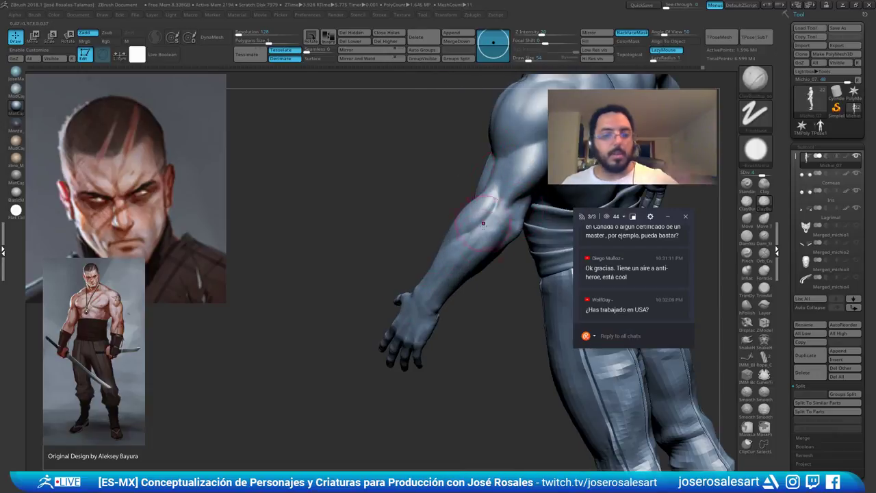
{"action": "key", "text": "s"}
{"action": "left_click_drag", "start_coordinate": [486, 242], "coordinate": [483, 242]}
{"action": "right_click_drag", "start_coordinate": [473, 239], "coordinate": [503, 236]}
{"action": "mouse_move", "coordinate": [503, 237]}
{"action": "right_mouse_down", "text": "ctrl"}
{"action": "mouse_move", "coordinate": [472, 213]}
{"action": "mouse_move", "coordinate": [493, 212]}
{"action": "right_mouse_up", "text": "ctrl"}
{"action": "left_click_drag", "start_coordinate": [472, 220], "coordinate": [475, 217]}
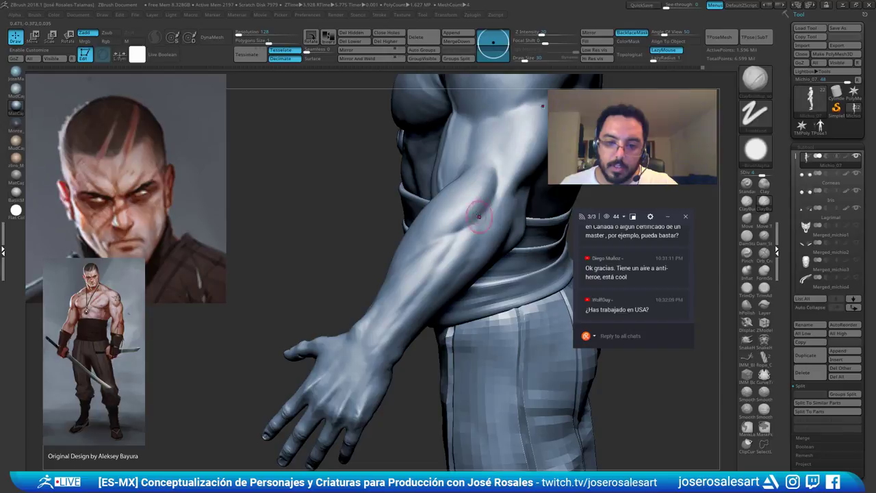
{"action": "mouse_move", "coordinate": [490, 212]}
{"action": "right_mouse_down"}
{"action": "mouse_move", "coordinate": [464, 182]}
{"action": "mouse_move", "coordinate": [505, 193]}
{"action": "mouse_move", "coordinate": [483, 211]}
{"action": "mouse_move", "coordinate": [493, 205]}
{"action": "right_mouse_up"}
Raise the draw size to 54 and check the chest, ribs and abdomen in three-quarter view
{"action": "right_click_drag", "start_coordinate": [463, 180], "coordinate": [411, 130], "text": "ctrl"}
{"action": "right_click_drag", "start_coordinate": [411, 130], "coordinate": [433, 238], "text": "alt"}
{"action": "right_click_drag", "start_coordinate": [270, 257], "coordinate": [324, 307]}
{"action": "mouse_move", "coordinate": [324, 306]}
{"action": "right_mouse_down", "text": "ctrl"}
{"action": "mouse_move", "coordinate": [337, 336]}
{"action": "mouse_move", "coordinate": [303, 331]}
{"action": "right_mouse_up", "text": "ctrl"}
{"action": "key", "text": "bracketright"}
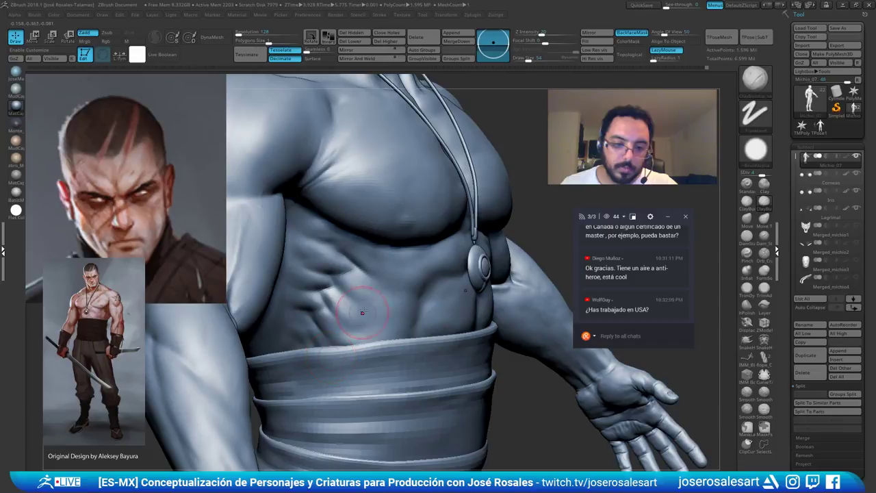
{"action": "right_click_drag", "start_coordinate": [363, 313], "coordinate": [370, 211], "text": "ctrl"}
{"action": "right_click_drag", "start_coordinate": [369, 211], "coordinate": [342, 249], "text": "alt"}
Build up the muscles at the back of the neck below the skull with the ClayBuildup brush
{"action": "mouse_move", "coordinate": [312, 277]}
{"action": "right_mouse_down"}
{"action": "mouse_move", "coordinate": [365, 265]}
{"action": "mouse_move", "coordinate": [317, 250]}
{"action": "mouse_move", "coordinate": [321, 243]}
{"action": "mouse_move", "coordinate": [286, 276]}
{"action": "mouse_move", "coordinate": [274, 273]}
{"action": "right_mouse_up"}
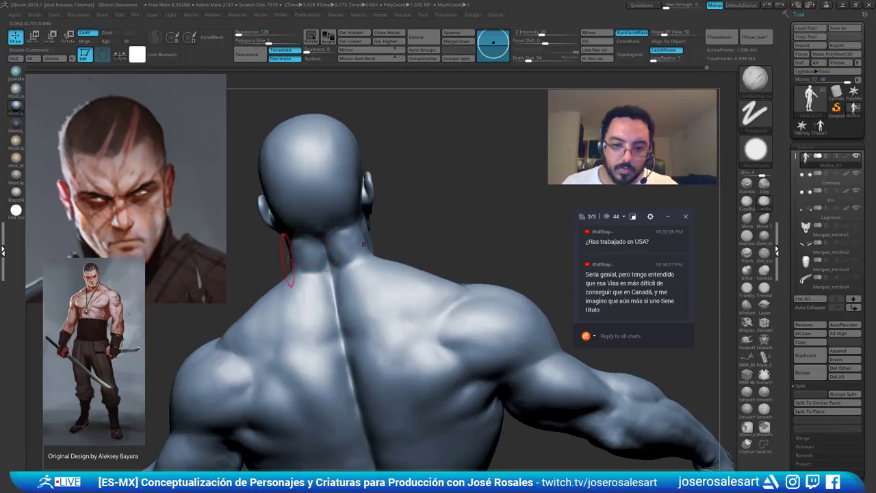
{"action": "mouse_move", "coordinate": [357, 242]}
{"action": "right_mouse_down", "text": "alt"}
{"action": "mouse_move", "coordinate": [364, 250]}
{"action": "mouse_move", "coordinate": [346, 198]}
{"action": "right_mouse_up", "text": "alt"}
{"action": "right_click_drag", "start_coordinate": [367, 270], "coordinate": [418, 224], "text": "shift"}
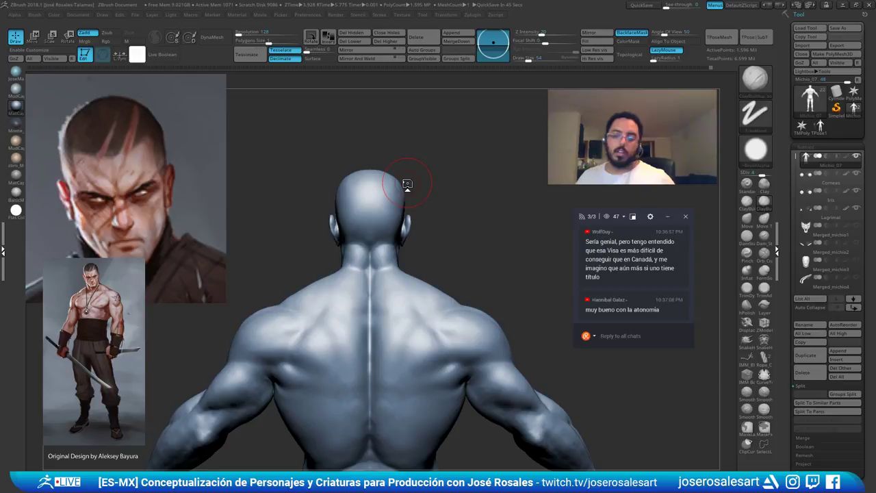
{"action": "right_click_drag", "start_coordinate": [409, 189], "coordinate": [432, 227], "text": "ctrl"}
{"action": "mouse_move", "coordinate": [368, 260]}
{"action": "right_mouse_down"}
{"action": "mouse_move", "coordinate": [328, 225]}
{"action": "mouse_move", "coordinate": [377, 232]}
{"action": "right_mouse_up"}
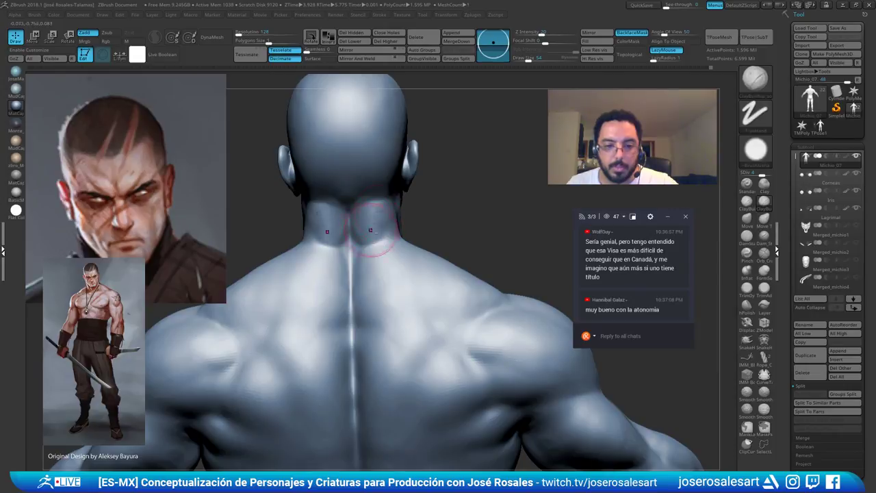
{"action": "mouse_move", "coordinate": [385, 222]}
{"action": "right_mouse_down"}
{"action": "mouse_move", "coordinate": [376, 223]}
{"action": "mouse_move", "coordinate": [387, 237]}
{"action": "right_mouse_up"}
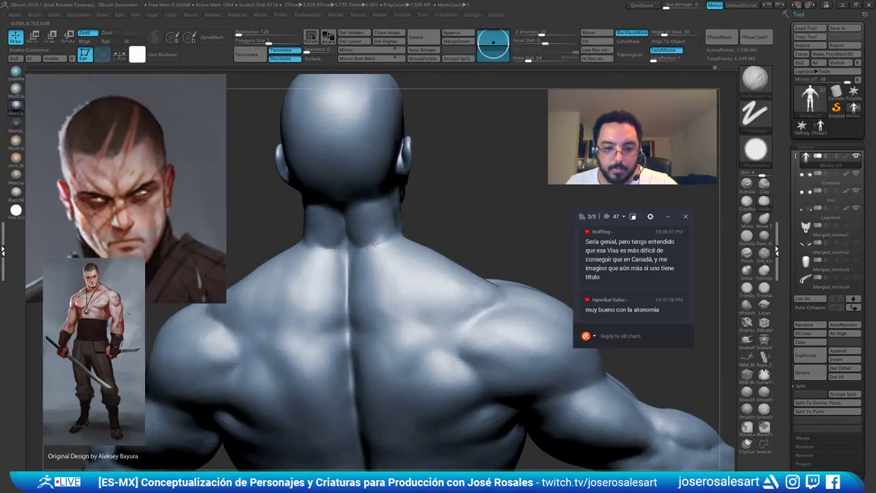
Sculpt and smooth the base of the neck where it flows into the trapezius, working from several rear angles
{"action": "left_click_drag", "start_coordinate": [369, 249], "coordinate": [374, 244]}
{"action": "right_click_drag", "start_coordinate": [384, 240], "coordinate": [374, 237]}
{"action": "left_click_drag", "start_coordinate": [374, 237], "coordinate": [375, 228], "text": "shift"}
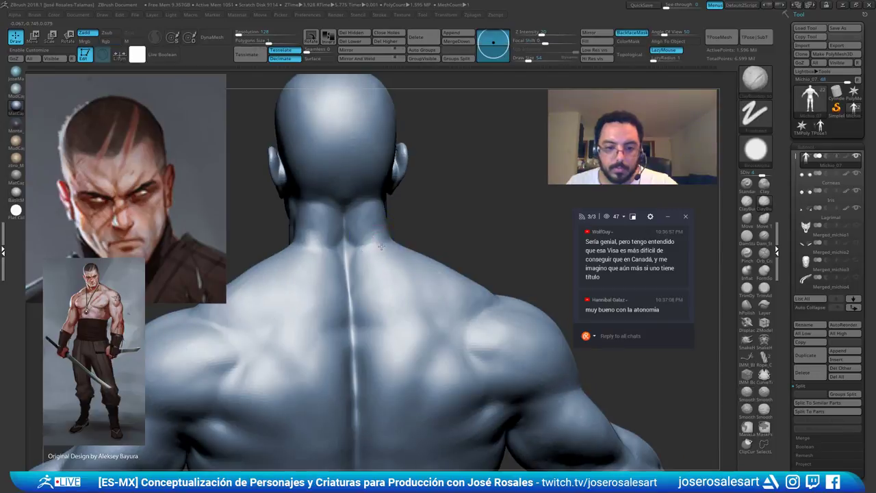
{"action": "mouse_move", "coordinate": [394, 229]}
{"action": "right_mouse_down"}
{"action": "mouse_move", "coordinate": [383, 223]}
{"action": "mouse_move", "coordinate": [392, 229]}
{"action": "right_mouse_up"}
{"action": "left_click_drag", "start_coordinate": [392, 228], "coordinate": [388, 237]}
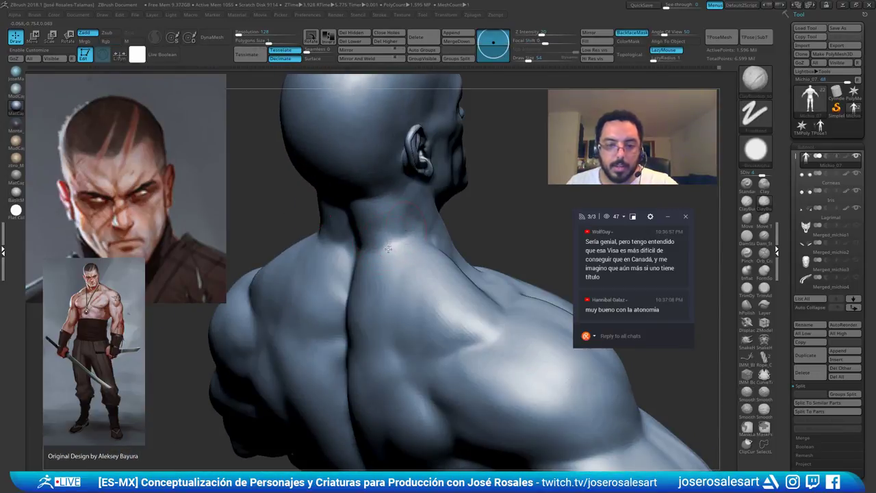
{"action": "right_click_drag", "start_coordinate": [390, 218], "coordinate": [387, 239]}
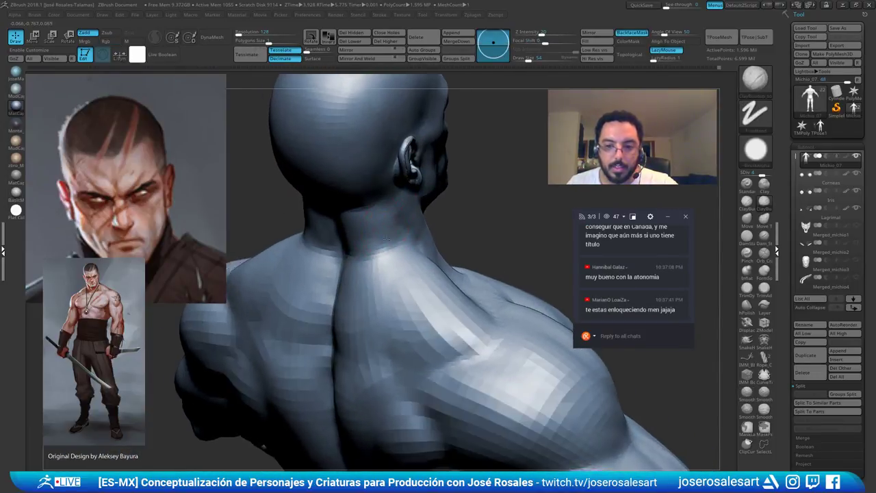
{"action": "left_click_drag", "start_coordinate": [386, 239], "coordinate": [387, 237]}
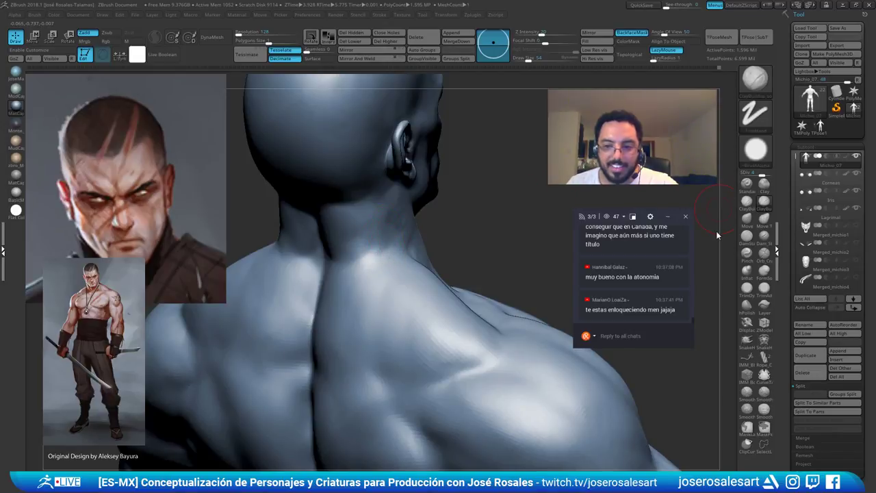
{"action": "left_click_drag", "start_coordinate": [692, 318], "coordinate": [693, 318]}
{"action": "left_click_drag", "start_coordinate": [694, 322], "coordinate": [695, 323]}
{"action": "right_click_drag", "start_coordinate": [295, 245], "coordinate": [339, 254]}
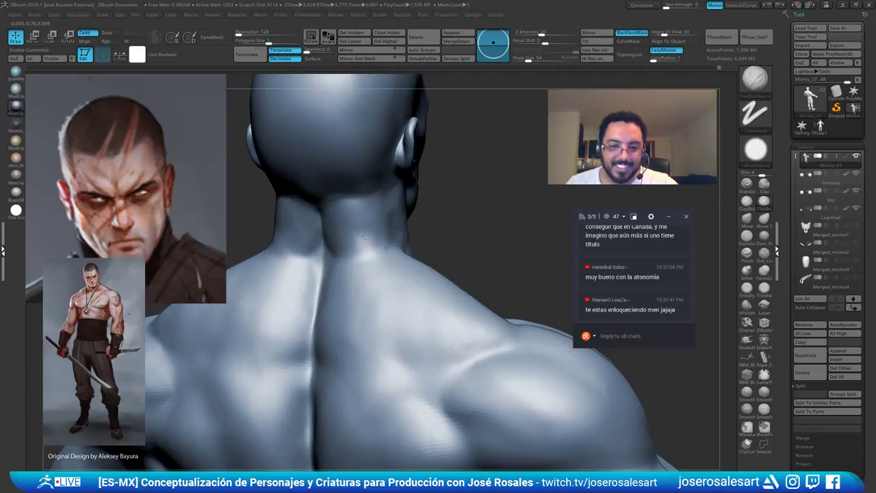
Smooth the muscle forms of the back and check the upper body from behind and from the front
{"action": "right_click_drag", "start_coordinate": [394, 217], "coordinate": [346, 210], "text": "ctrl"}
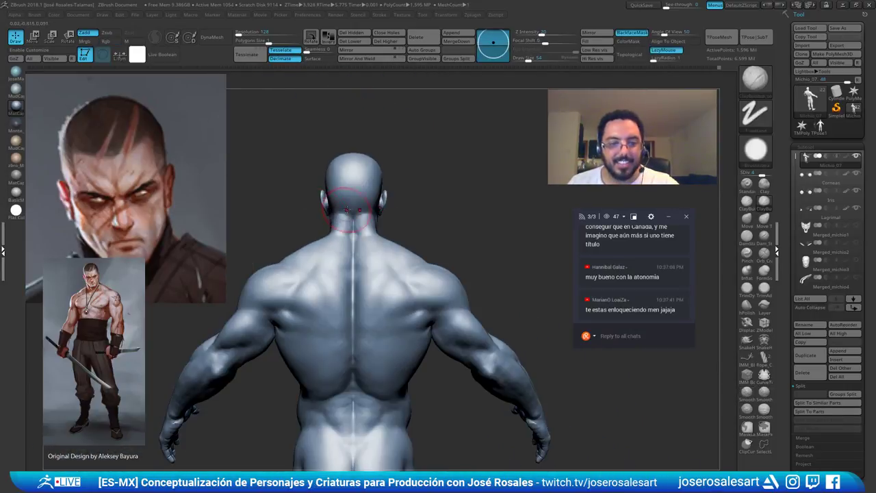
{"action": "left_click_drag", "start_coordinate": [400, 181], "coordinate": [370, 226]}
{"action": "right_click_drag", "start_coordinate": [370, 226], "coordinate": [368, 376], "text": "ctrl"}
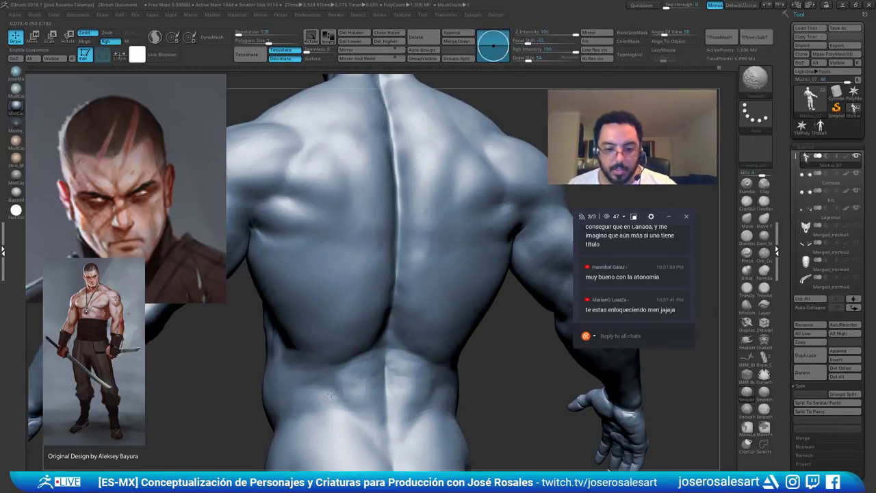
{"action": "right_click_drag", "start_coordinate": [357, 309], "coordinate": [328, 270], "text": "ctrl"}
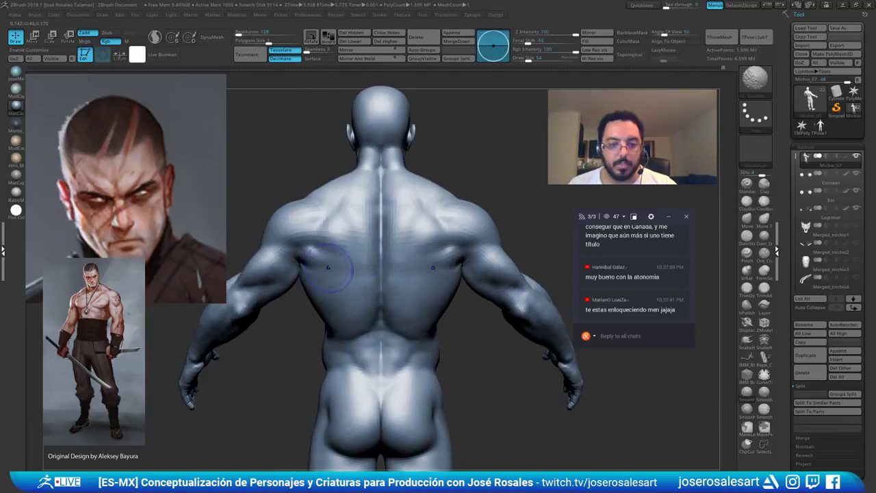
{"action": "left_click_drag", "start_coordinate": [502, 185], "coordinate": [376, 200], "text": "alt"}
{"action": "key", "text": "ctrl+shift+s"}
{"action": "left_click_drag", "start_coordinate": [377, 200], "coordinate": [504, 205], "text": "alt"}
{"action": "left_click_drag", "start_coordinate": [510, 136], "coordinate": [510, 150]}
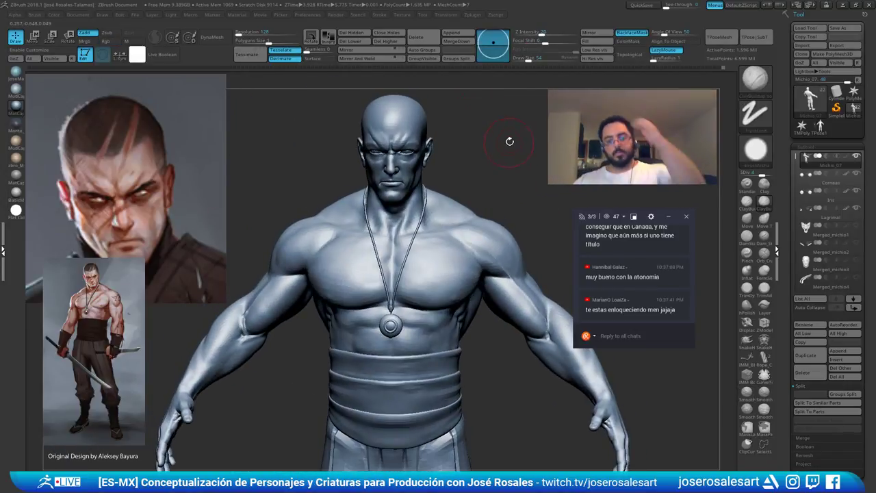
Reduce the draw size to 36 and smooth the inner corner of the eye beside the nose
{"action": "key", "text": "bracketleft"}
{"action": "key", "text": "bracketleft"}
{"action": "mouse_move", "coordinate": [466, 160]}
{"action": "right_mouse_down", "text": "ctrl"}
{"action": "mouse_move", "coordinate": [412, 133]}
{"action": "mouse_move", "coordinate": [426, 198]}
{"action": "mouse_move", "coordinate": [420, 239]}
{"action": "right_mouse_up", "text": "ctrl"}
{"action": "right_click_drag", "start_coordinate": [421, 240], "coordinate": [473, 190], "text": "ctrl"}
{"action": "key", "text": "space"}
{"action": "right_click_drag", "start_coordinate": [472, 130], "coordinate": [411, 192], "text": "alt"}
{"action": "mouse_move", "coordinate": [463, 159]}
{"action": "right_mouse_down"}
{"action": "mouse_move", "coordinate": [432, 171]}
{"action": "mouse_move", "coordinate": [377, 167]}
{"action": "mouse_move", "coordinate": [428, 183]}
{"action": "mouse_move", "coordinate": [442, 161]}
{"action": "right_mouse_up"}
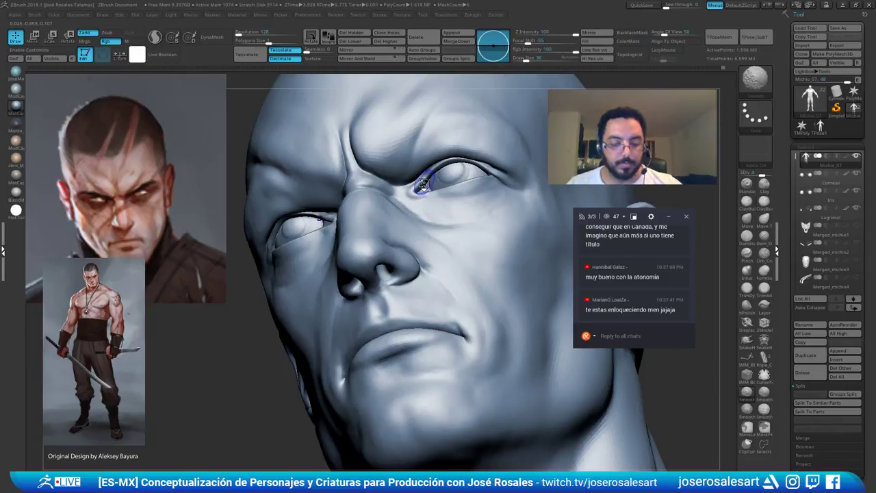
Lower the body to subdivision level 1 and reshape the inner eye corner with the Move brush
{"action": "key", "text": "shift+d"}
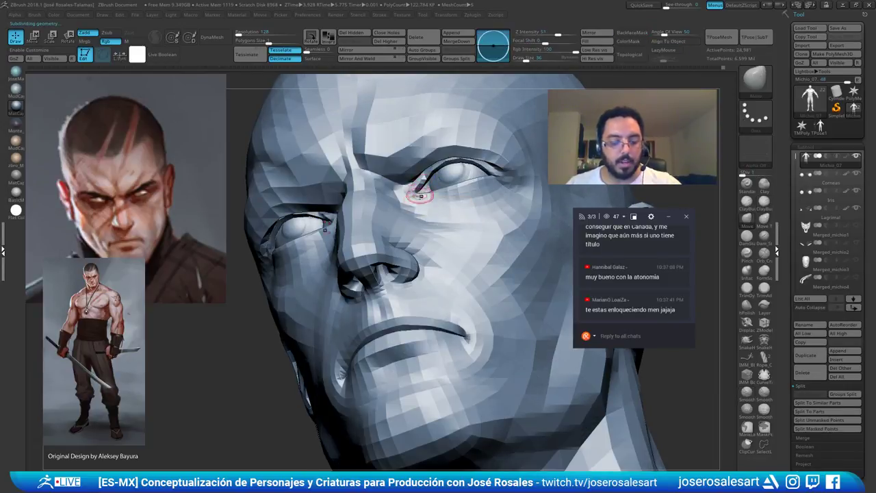
{"action": "right_click_drag", "start_coordinate": [281, 229], "coordinate": [352, 213]}
{"action": "mouse_move", "coordinate": [480, 209]}
{"action": "right_mouse_down"}
{"action": "mouse_move", "coordinate": [426, 204]}
{"action": "mouse_move", "coordinate": [436, 200]}
{"action": "mouse_move", "coordinate": [415, 169]}
{"action": "mouse_move", "coordinate": [422, 186]}
{"action": "right_mouse_up"}
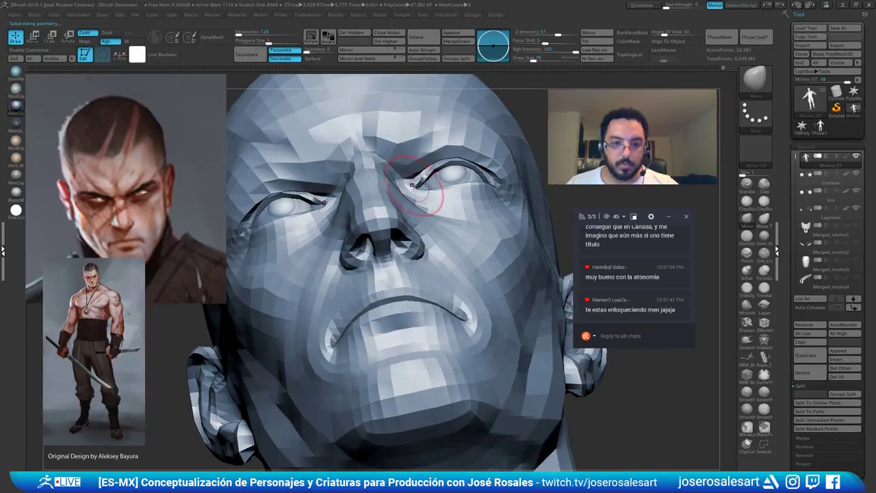
{"action": "left_click_drag", "start_coordinate": [413, 187], "coordinate": [413, 190]}
{"action": "right_click_drag", "start_coordinate": [414, 189], "coordinate": [343, 186]}
{"action": "key", "text": "s"}
{"action": "left_click_drag", "start_coordinate": [438, 182], "coordinate": [435, 179]}
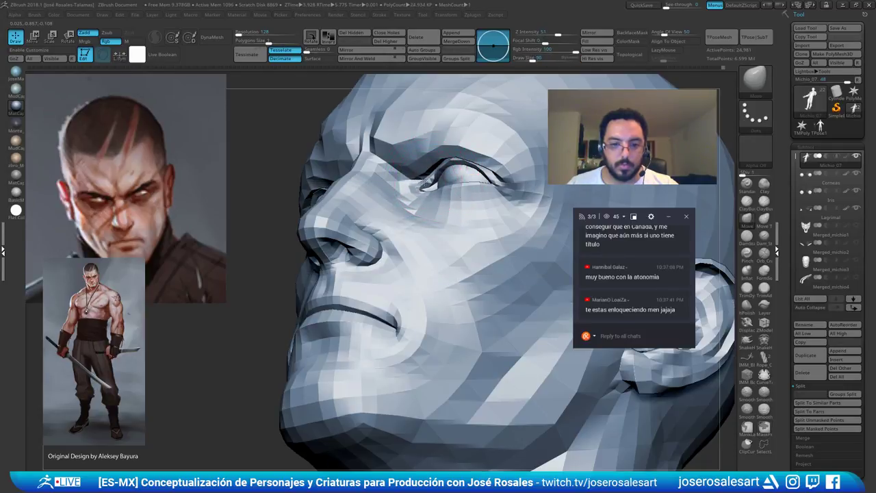
Reduce the Move brush's draw size and adjust the fit of the inner eye corner and tear duct in close-up
{"action": "mouse_move", "coordinate": [419, 184]}
{"action": "right_mouse_down"}
{"action": "mouse_move", "coordinate": [438, 185]}
{"action": "mouse_move", "coordinate": [418, 187]}
{"action": "mouse_move", "coordinate": [441, 195]}
{"action": "right_mouse_up"}
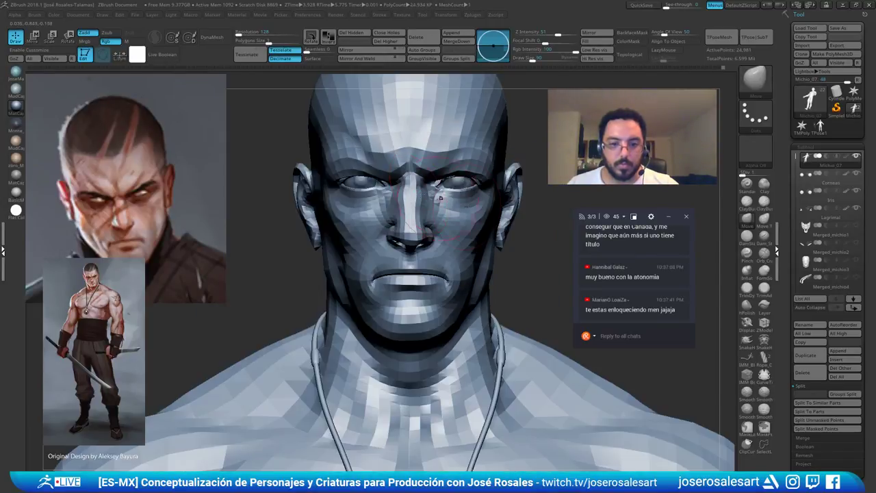
{"action": "key", "text": "s"}
{"action": "left_click_drag", "start_coordinate": [505, 222], "coordinate": [501, 221]}
{"action": "right_click_drag", "start_coordinate": [522, 197], "coordinate": [472, 255], "text": "ctrl"}
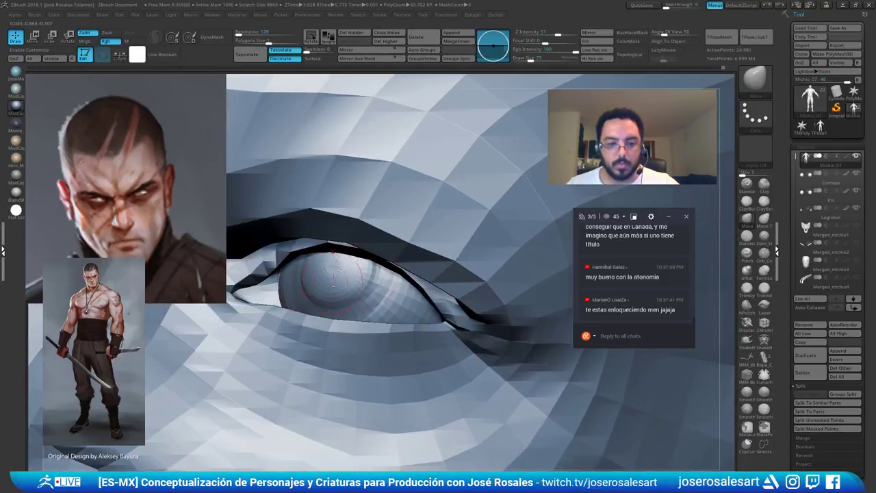
{"action": "left_click", "coordinate": [268, 307], "text": "alt"}
{"action": "right_click_drag", "start_coordinate": [322, 301], "coordinate": [339, 280]}
{"action": "right_click_drag", "start_coordinate": [339, 281], "coordinate": [343, 248], "text": "ctrl"}
{"action": "right_click_drag", "start_coordinate": [269, 290], "coordinate": [342, 277]}
{"action": "right_click_drag", "start_coordinate": [342, 278], "coordinate": [482, 241], "text": "ctrl"}
{"action": "key", "text": "shift+s"}
{"action": "key", "text": "shift+s"}
Reselect the body, raise it to subdivision level 3 and apply the teal MatCap material
{"action": "right_click_drag", "start_coordinate": [288, 177], "coordinate": [395, 221], "text": "alt"}
{"action": "left_click", "coordinate": [400, 230], "text": "alt"}
{"action": "key", "text": "d"}
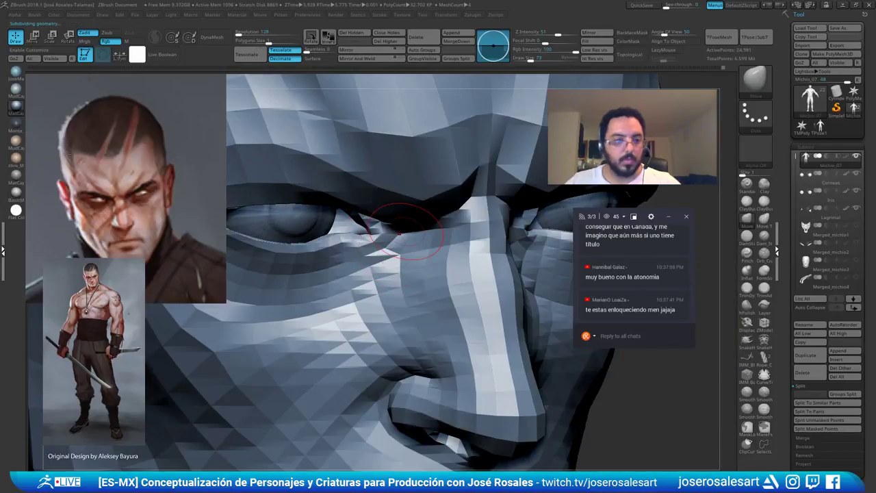
{"action": "key", "text": "d"}
{"action": "key", "text": "d"}
{"action": "left_click", "coordinate": [15, 73]}
{"action": "key", "text": "shift+d"}
{"action": "right_click_drag", "start_coordinate": [306, 185], "coordinate": [335, 192]}
{"action": "key", "text": "d"}
Switch to the ClayBuildup brush at draw size 33 and work on the skin at the inner eye corner
{"action": "mouse_move", "coordinate": [336, 192]}
{"action": "right_mouse_down", "text": "ctrl"}
{"action": "mouse_move", "coordinate": [341, 163]}
{"action": "mouse_move", "coordinate": [394, 199]}
{"action": "mouse_move", "coordinate": [366, 98]}
{"action": "right_mouse_up", "text": "ctrl"}
{"action": "mouse_move", "coordinate": [346, 213]}
{"action": "right_mouse_down"}
{"action": "mouse_move", "coordinate": [381, 208]}
{"action": "mouse_move", "coordinate": [413, 218]}
{"action": "mouse_move", "coordinate": [425, 193]}
{"action": "right_mouse_up"}
{"action": "key", "text": "b"}
{"action": "key", "text": "c"}
{"action": "key", "text": "b"}
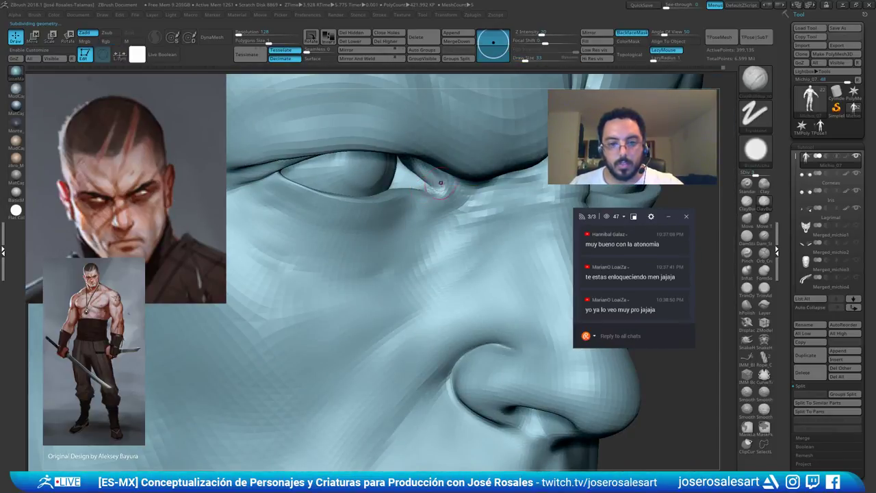
Select the Lagrimal subtool and sculpt and smooth its surface at the inner corner of the eye
{"action": "left_click", "coordinate": [422, 186], "text": "alt"}
{"action": "left_click_drag", "start_coordinate": [416, 191], "coordinate": [430, 189]}
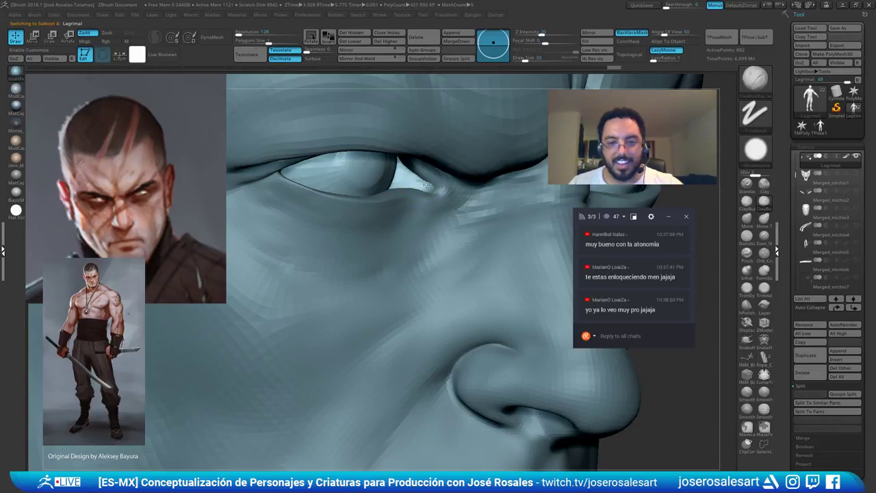
{"action": "right_click_drag", "start_coordinate": [457, 195], "coordinate": [436, 193]}
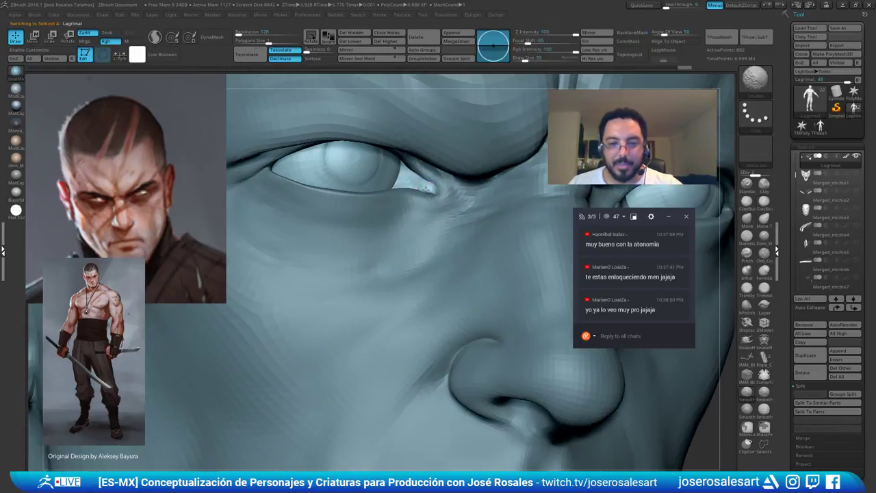
{"action": "key", "text": "shift"}
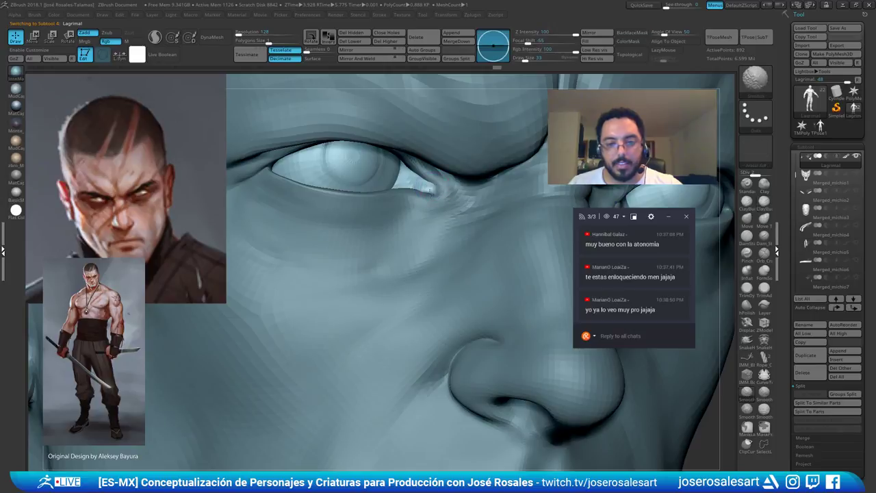
{"action": "mouse_move", "coordinate": [432, 194]}
{"action": "left_mouse_down", "text": "shift"}
{"action": "mouse_move", "coordinate": [438, 184]}
{"action": "mouse_move", "coordinate": [415, 224]}
{"action": "mouse_move", "coordinate": [421, 204]}
{"action": "mouse_move", "coordinate": [461, 167]}
{"action": "mouse_move", "coordinate": [487, 175]}
{"action": "mouse_move", "coordinate": [392, 201]}
{"action": "left_mouse_up", "text": "shift"}
Check both tear ducts from the front and smooth the tip of the Lagrimal piece near the nose
{"action": "key", "text": "alt+s"}
{"action": "key", "text": "alt+s"}
{"action": "right_click_drag", "start_coordinate": [459, 231], "coordinate": [467, 198]}
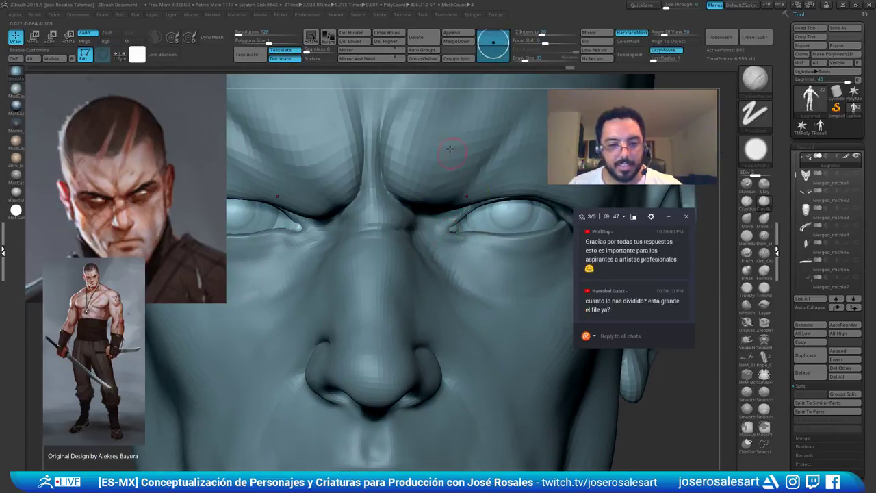
{"action": "right_click_drag", "start_coordinate": [451, 149], "coordinate": [460, 206], "text": "alt"}
{"action": "right_click_drag", "start_coordinate": [297, 230], "coordinate": [383, 224], "text": "alt"}
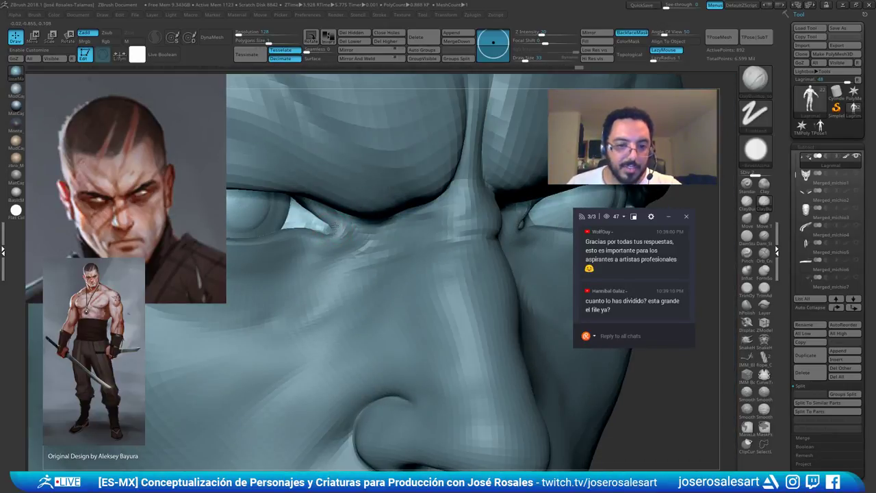
{"action": "left_click_drag", "start_coordinate": [332, 232], "coordinate": [322, 225], "text": "shift"}
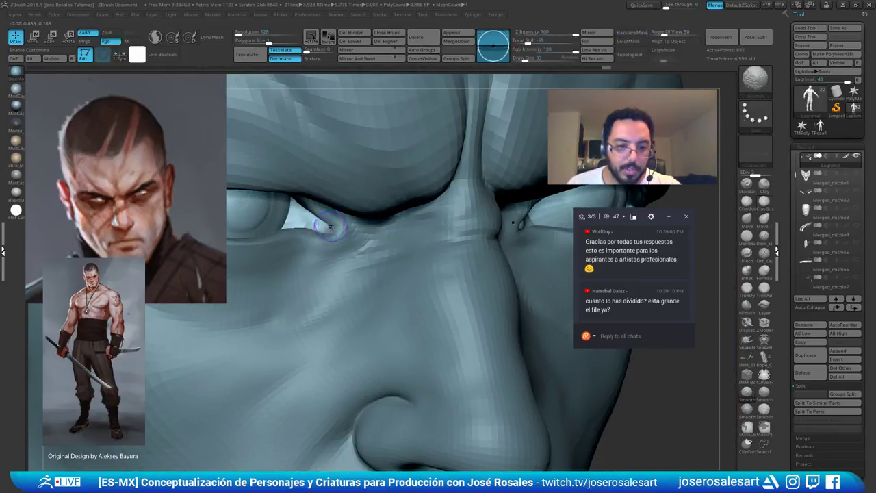
Sculpt the Lagrimal piece further at the inner corner of the eye and compare it with the other eye's tear duct
{"action": "mouse_move", "coordinate": [336, 232]}
{"action": "right_mouse_down"}
{"action": "mouse_move", "coordinate": [366, 231]}
{"action": "mouse_move", "coordinate": [335, 229]}
{"action": "right_mouse_up"}
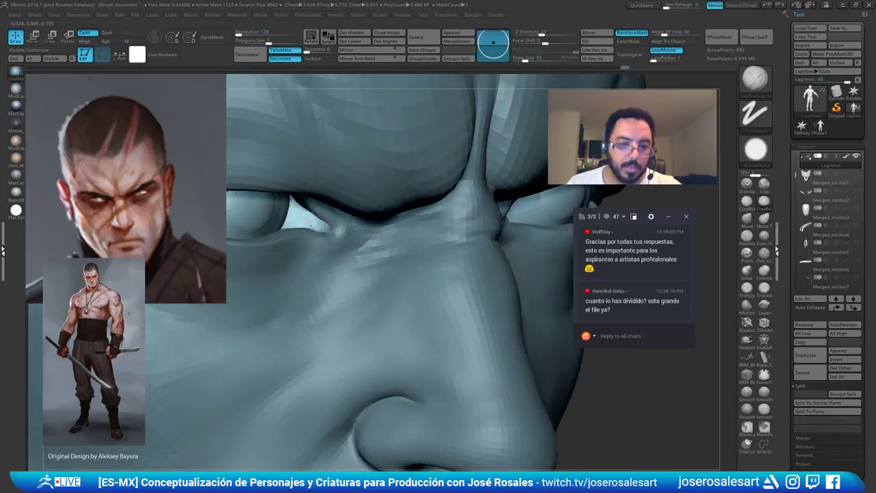
{"action": "mouse_move", "coordinate": [310, 220]}
{"action": "left_mouse_down"}
{"action": "mouse_move", "coordinate": [320, 225]}
{"action": "mouse_move", "coordinate": [312, 227]}
{"action": "left_mouse_up"}
{"action": "right_click_drag", "start_coordinate": [311, 227], "coordinate": [205, 231]}
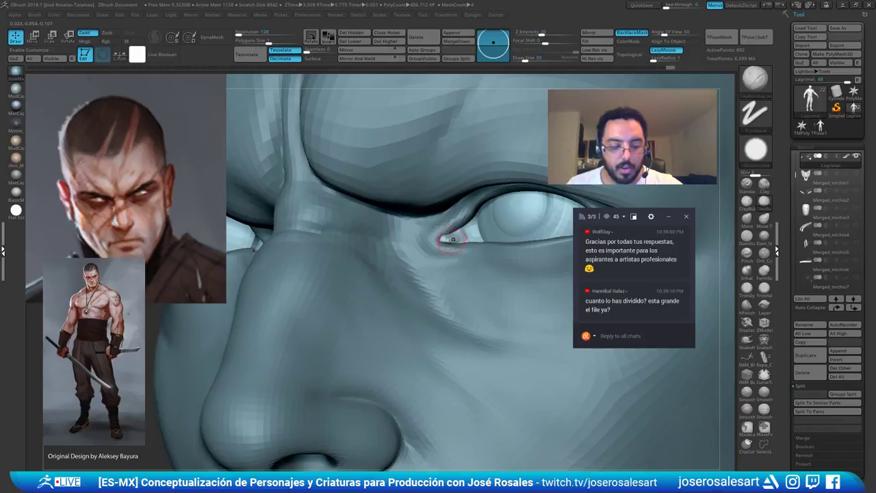
Undo the last two tear duct changes and reshape its tip with the Move brush at draw size 48
{"action": "key", "text": "b"}
{"action": "key", "text": "m"}
{"action": "key", "text": "v"}
{"action": "right_click_drag", "start_coordinate": [446, 239], "coordinate": [454, 242]}
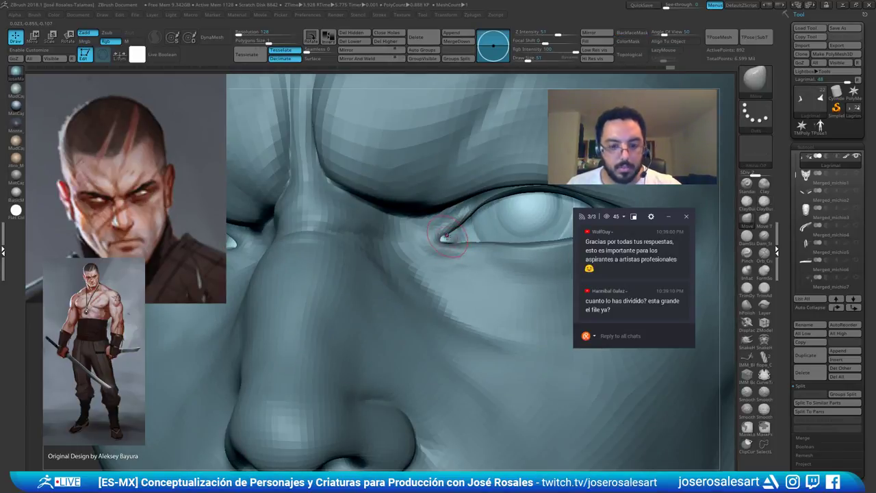
{"action": "mouse_move", "coordinate": [461, 232]}
{"action": "right_mouse_down", "text": "ctrl"}
{"action": "mouse_move", "coordinate": [440, 230]}
{"action": "mouse_move", "coordinate": [452, 234]}
{"action": "mouse_move", "coordinate": [436, 239]}
{"action": "mouse_move", "coordinate": [452, 238]}
{"action": "right_mouse_up", "text": "ctrl"}
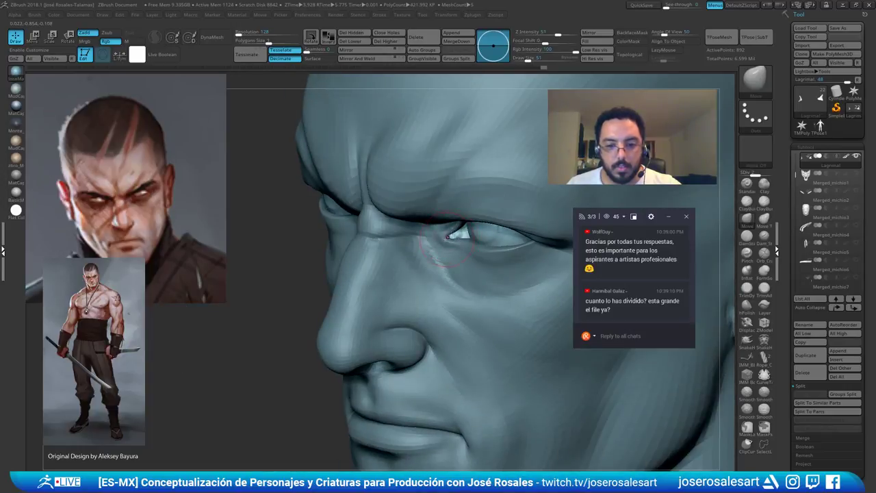
{"action": "key", "text": "ctrl+z"}
{"action": "key", "text": "ctrl+z"}
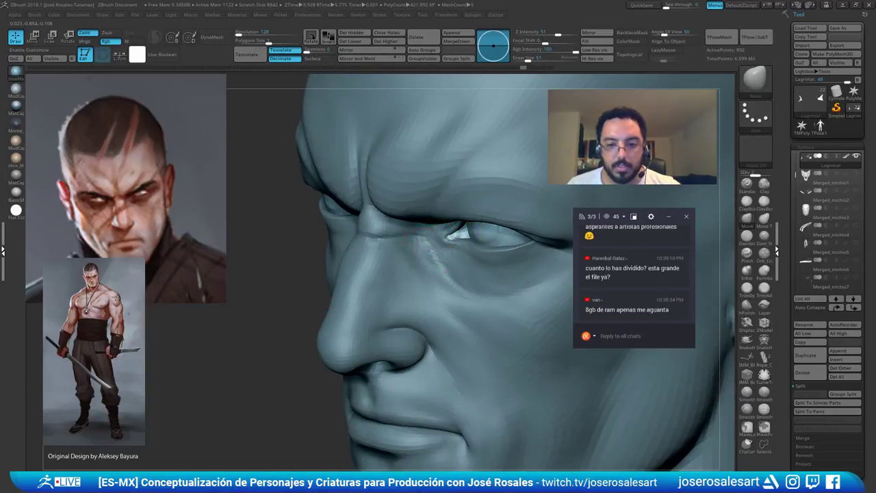
{"action": "right_click_drag", "start_coordinate": [441, 256], "coordinate": [437, 244], "text": "ctrl"}
{"action": "key", "text": "s"}
{"action": "left_click", "coordinate": [436, 244]}
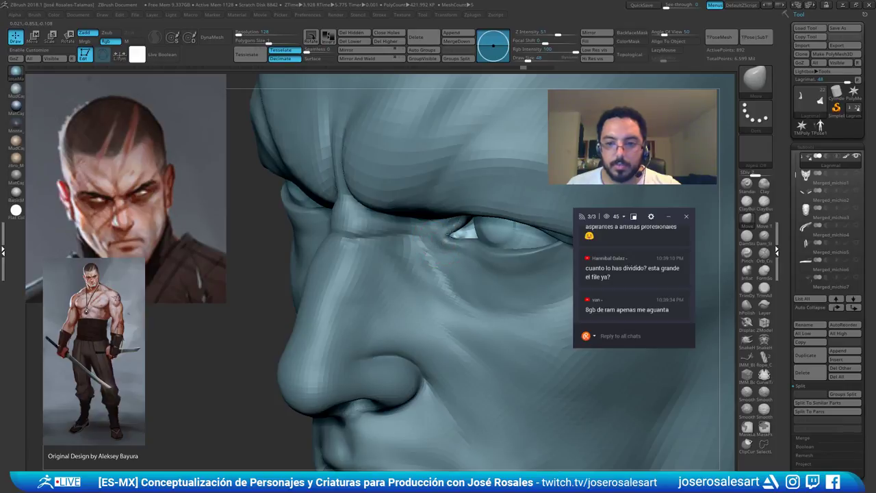
{"action": "left_click_drag", "start_coordinate": [450, 235], "coordinate": [451, 235]}
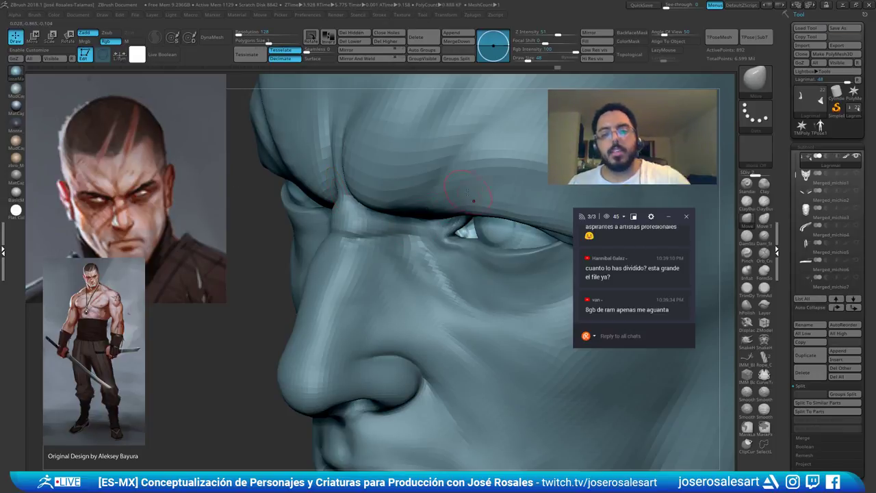
Select the body subtool from a front view and inspect its wireframe and polygroups
{"action": "right_click_drag", "start_coordinate": [488, 144], "coordinate": [385, 170], "text": "ctrl"}
{"action": "left_click_drag", "start_coordinate": [386, 171], "coordinate": [466, 180], "text": "shift"}
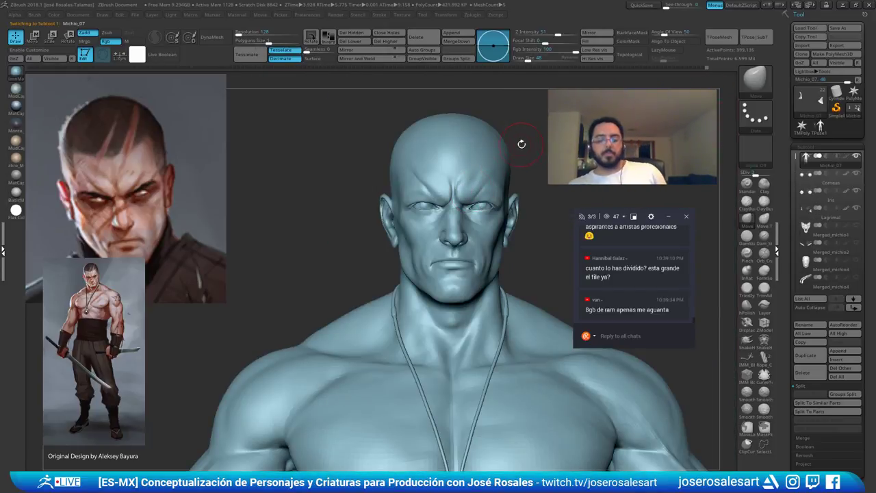
{"action": "key", "text": "shift+f"}
{"action": "key", "text": "shift+f"}
{"action": "key", "text": "shift+f"}
{"action": "key", "text": "shift+f"}
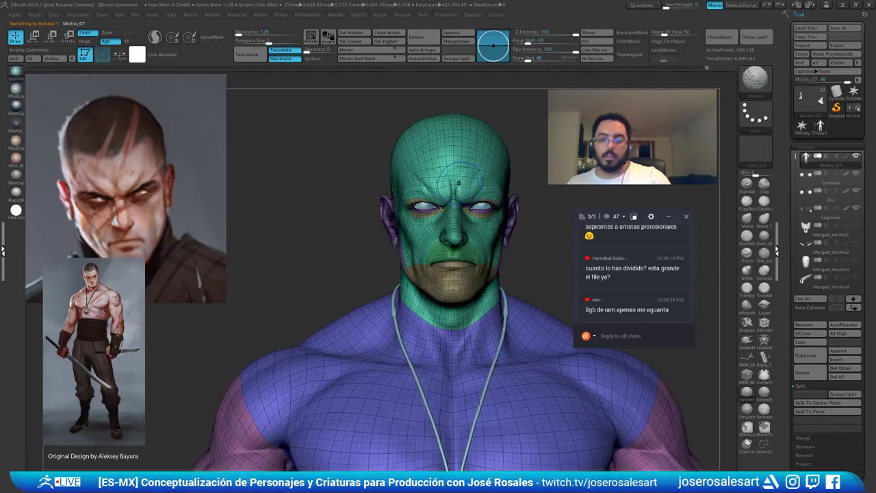
Step the body down to subdivision level 1 and back up to level 5, with the Move brush active
{"action": "key", "text": "d"}
{"action": "key", "text": "shift+d"}
{"action": "key", "text": "shift+d"}
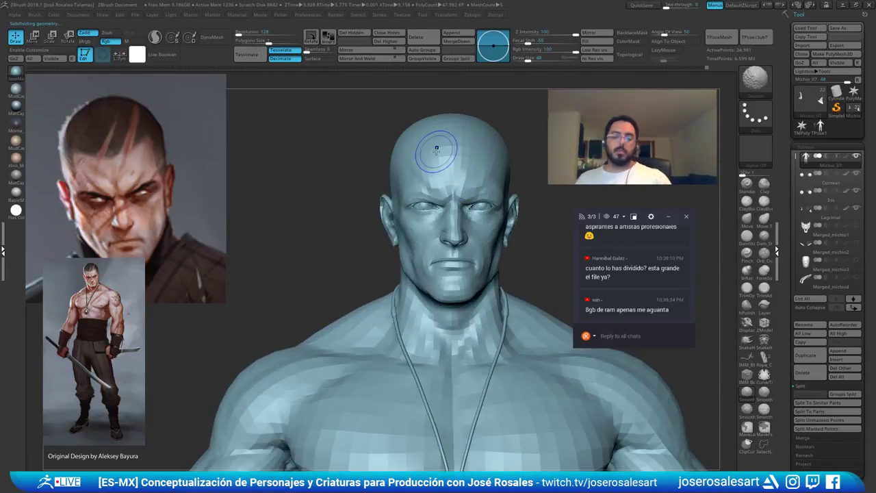
{"action": "key", "text": "b"}
{"action": "key", "text": "m"}
{"action": "key", "text": "v"}
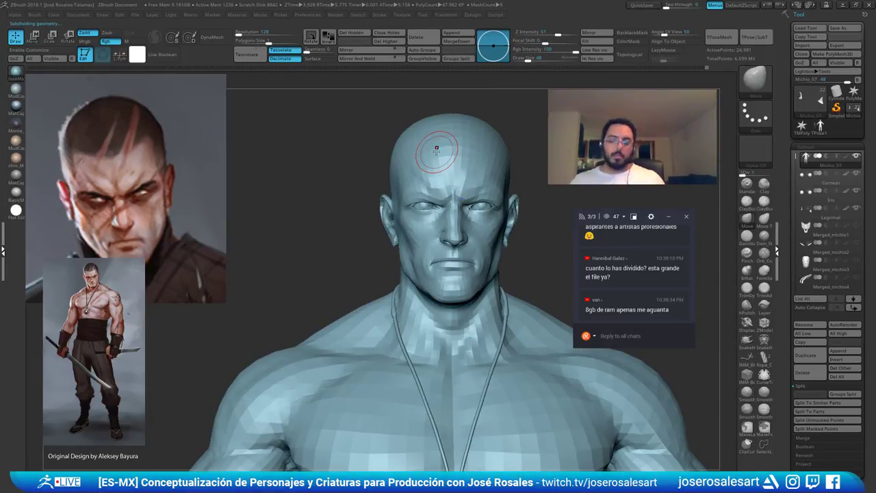
{"action": "key", "text": "d"}
{"action": "key", "text": "d"}
{"action": "key", "text": "d"}
{"action": "key", "text": "d"}
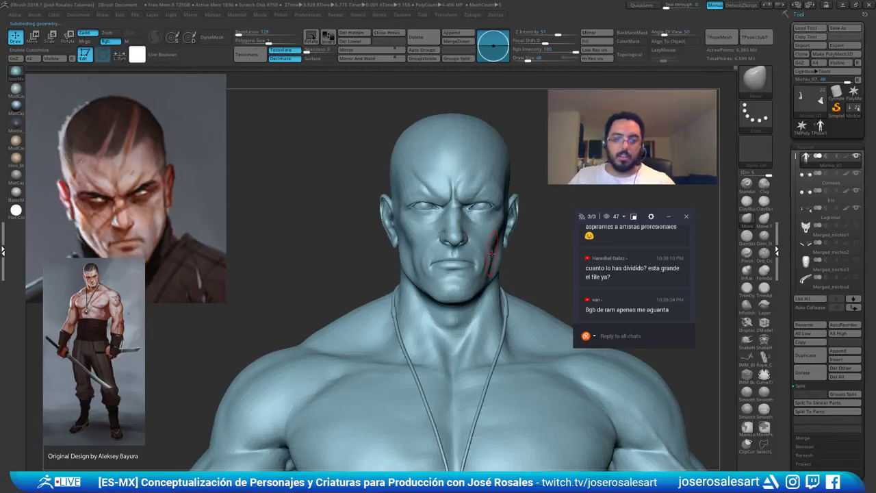
Examine the subdivided head, neck and face from the side, front and close up
{"action": "right_click_drag", "start_coordinate": [447, 226], "coordinate": [458, 273], "text": "ctrl"}
{"action": "right_click_drag", "start_coordinate": [383, 240], "coordinate": [458, 240]}
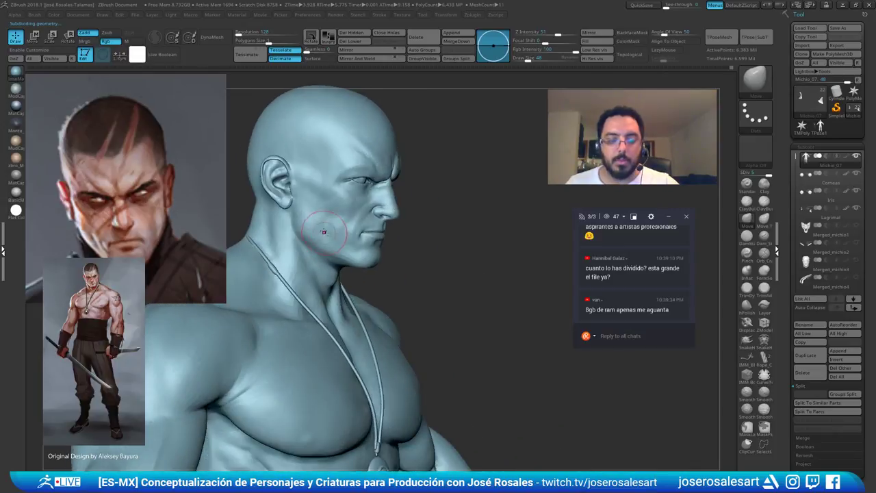
{"action": "mouse_move", "coordinate": [328, 226]}
{"action": "right_mouse_down", "text": "ctrl"}
{"action": "mouse_move", "coordinate": [387, 233]}
{"action": "mouse_move", "coordinate": [336, 230]}
{"action": "right_mouse_up", "text": "ctrl"}
{"action": "right_click_drag", "start_coordinate": [336, 230], "coordinate": [406, 127], "text": "ctrl"}
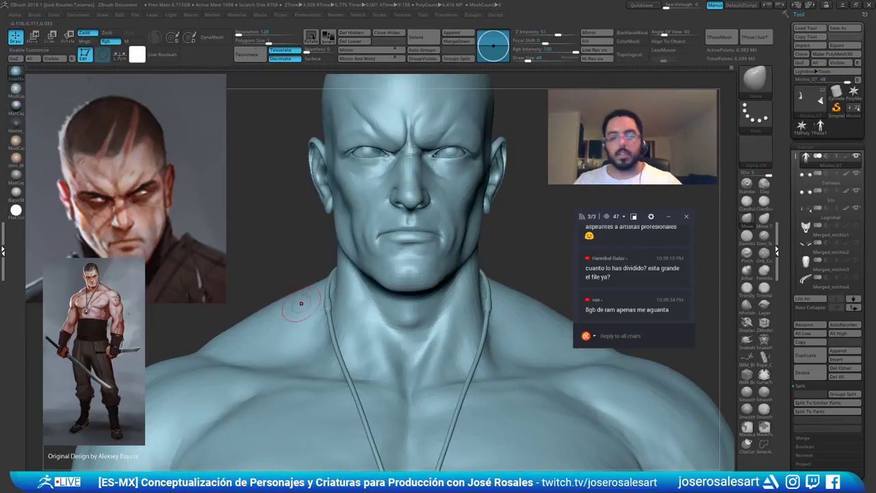
{"action": "right_click_drag", "start_coordinate": [301, 308], "coordinate": [572, 262], "text": "ctrl"}
{"action": "right_click_drag", "start_coordinate": [372, 194], "coordinate": [417, 282], "text": "alt"}
{"action": "right_click_drag", "start_coordinate": [369, 226], "coordinate": [428, 229]}
{"action": "right_click_drag", "start_coordinate": [428, 229], "coordinate": [383, 216], "text": "ctrl"}
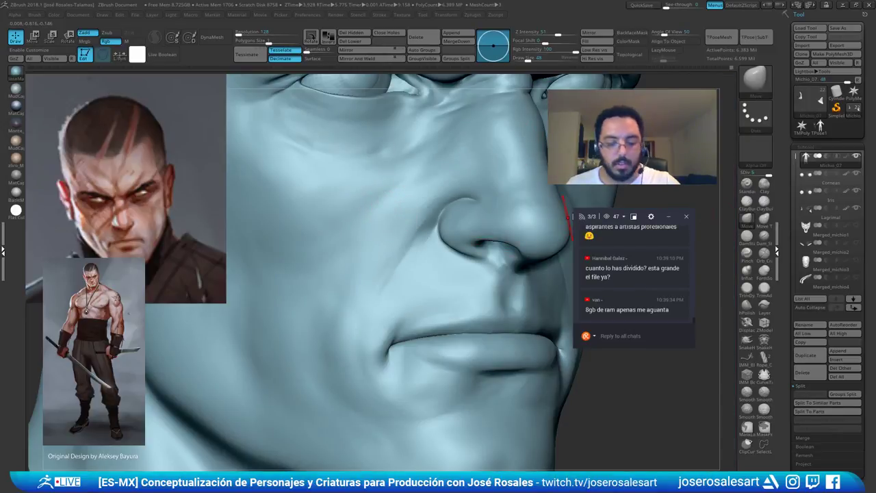
Set up the Standard brush with a spray stroke and Alpha 07 at draw size 62
{"action": "left_click", "coordinate": [747, 184]}
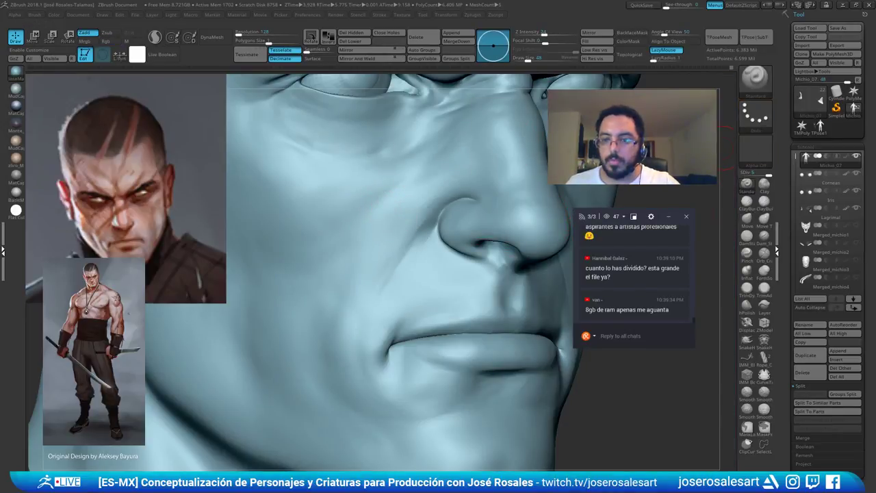
{"action": "left_click", "coordinate": [618, 218]}
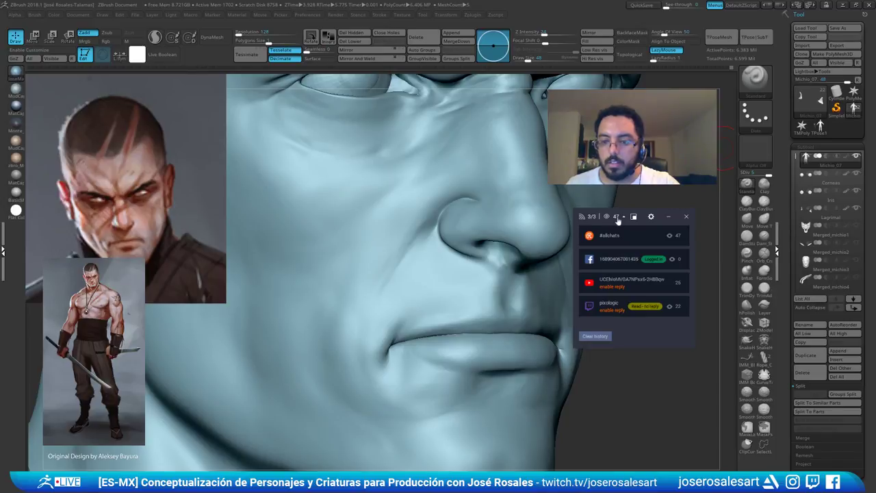
{"action": "left_click", "coordinate": [618, 218]}
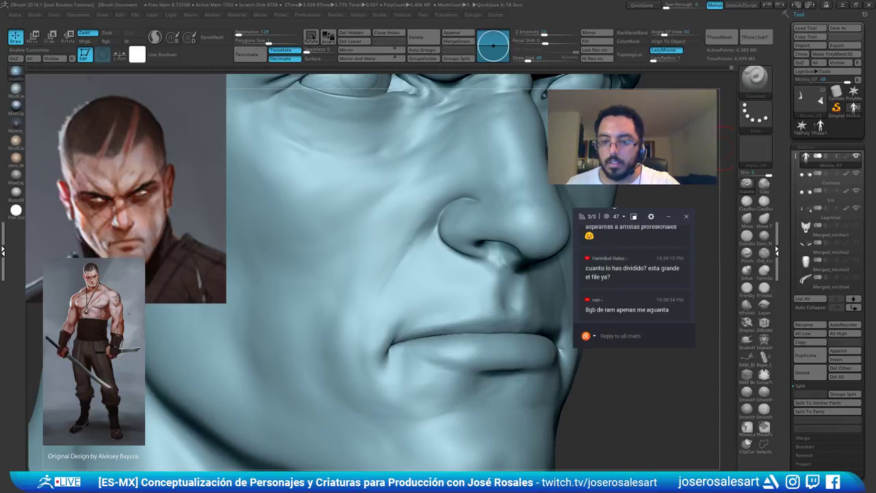
{"action": "left_click", "coordinate": [754, 154]}
{"action": "left_click", "coordinate": [557, 207]}
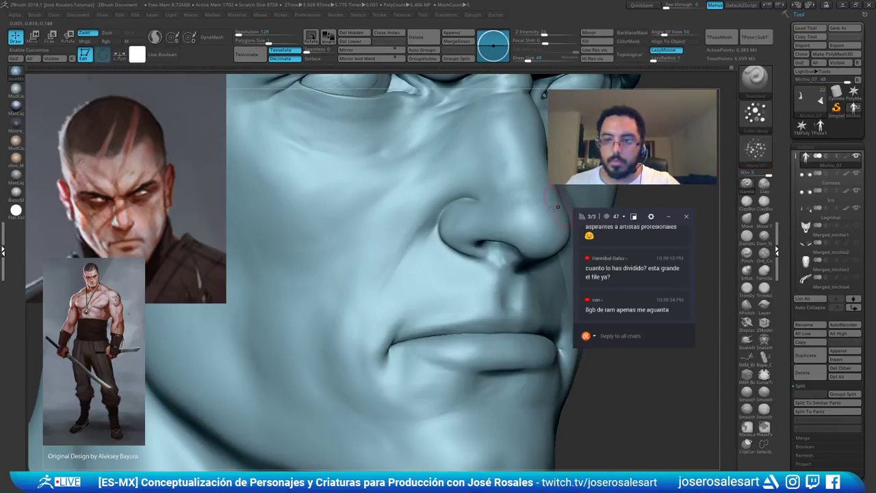
{"action": "key", "text": "bracketright"}
{"action": "key", "text": "bracketright"}
{"action": "key", "text": "bracketright"}
{"action": "key", "text": "bracketright"}
Spray a skin-pore texture over the cheek beside the nose and inspect its detail up close
{"action": "mouse_move", "coordinate": [349, 215]}
{"action": "left_mouse_down"}
{"action": "mouse_move", "coordinate": [356, 236]}
{"action": "mouse_move", "coordinate": [423, 185]}
{"action": "mouse_move", "coordinate": [330, 241]}
{"action": "mouse_move", "coordinate": [321, 272]}
{"action": "left_mouse_up"}
{"action": "right_click_drag", "start_coordinate": [354, 247], "coordinate": [308, 230]}
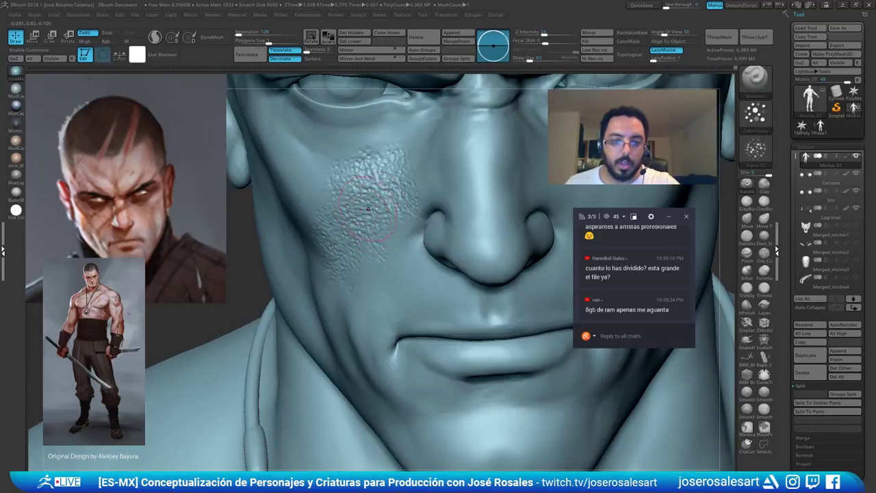
{"action": "right_click_drag", "start_coordinate": [367, 204], "coordinate": [401, 189]}
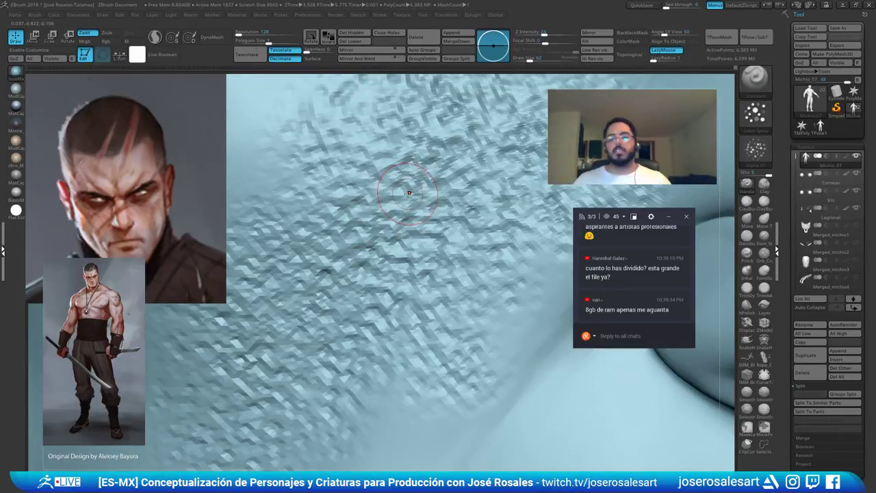
{"action": "mouse_move", "coordinate": [449, 206]}
{"action": "right_mouse_down", "text": "ctrl"}
{"action": "mouse_move", "coordinate": [443, 130]}
{"action": "mouse_move", "coordinate": [421, 206]}
{"action": "mouse_move", "coordinate": [427, 245]}
{"action": "right_mouse_up", "text": "ctrl"}
Reduce the draw size to 42 and lower the body to subdivision level 4
{"action": "key", "text": "s"}
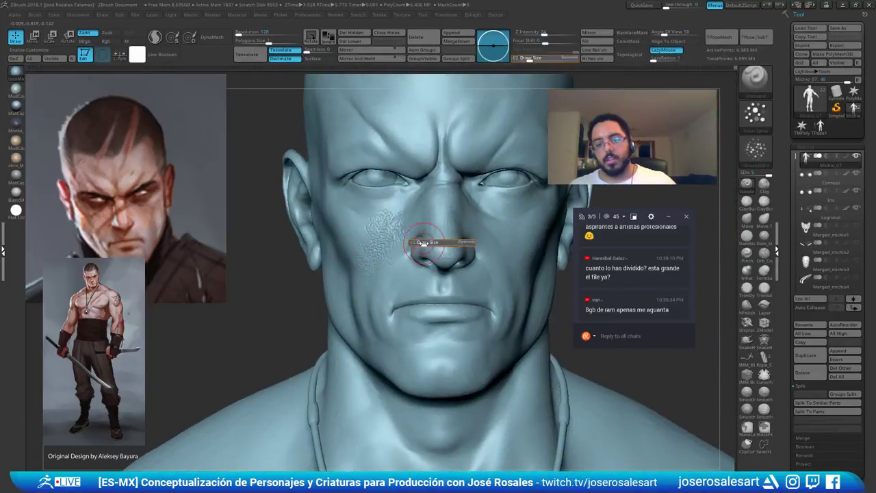
{"action": "left_click_drag", "start_coordinate": [427, 244], "coordinate": [424, 244]}
{"action": "right_click_drag", "start_coordinate": [448, 207], "coordinate": [447, 169], "text": "ctrl"}
{"action": "key", "text": "shift+d"}
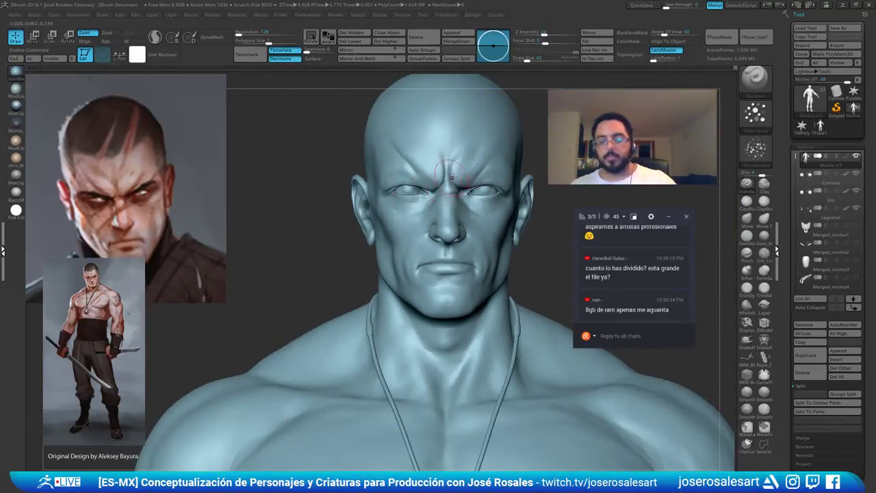
Reset the Standard brush to the Dots stroke with the alpha off
{"action": "left_click", "coordinate": [759, 126]}
{"action": "left_click", "coordinate": [499, 129]}
{"action": "left_click", "coordinate": [754, 156]}
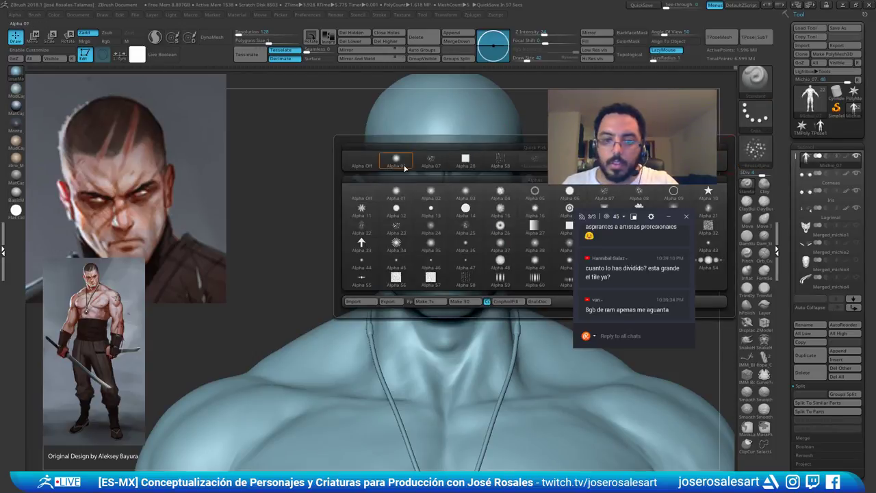
{"action": "left_click", "coordinate": [360, 163]}
Review the upper body and select the Lagrimal subtool at the inner corner of the eye
{"action": "right_click_drag", "start_coordinate": [487, 172], "coordinate": [336, 99], "text": "ctrl"}
{"action": "right_click_drag", "start_coordinate": [432, 206], "coordinate": [402, 149], "text": "ctrl"}
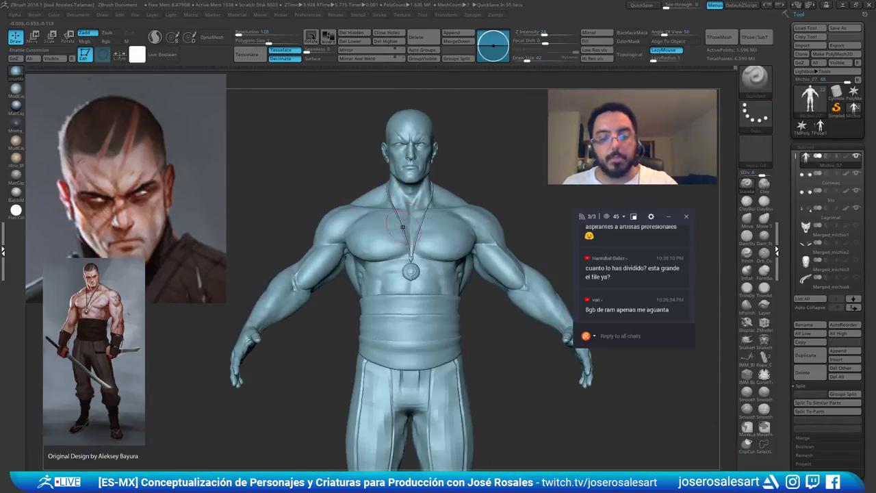
{"action": "right_click_drag", "start_coordinate": [465, 243], "coordinate": [441, 214]}
{"action": "right_click_drag", "start_coordinate": [315, 106], "coordinate": [404, 322], "text": "ctrl"}
{"action": "mouse_move", "coordinate": [442, 252]}
{"action": "right_mouse_down", "text": "alt"}
{"action": "mouse_move", "coordinate": [393, 192]}
{"action": "mouse_move", "coordinate": [466, 193]}
{"action": "right_mouse_up", "text": "alt"}
{"action": "right_click_drag", "start_coordinate": [460, 161], "coordinate": [442, 233], "text": "ctrl"}
{"action": "left_click", "coordinate": [437, 224], "text": "alt"}
{"action": "key", "text": "ctrl"}
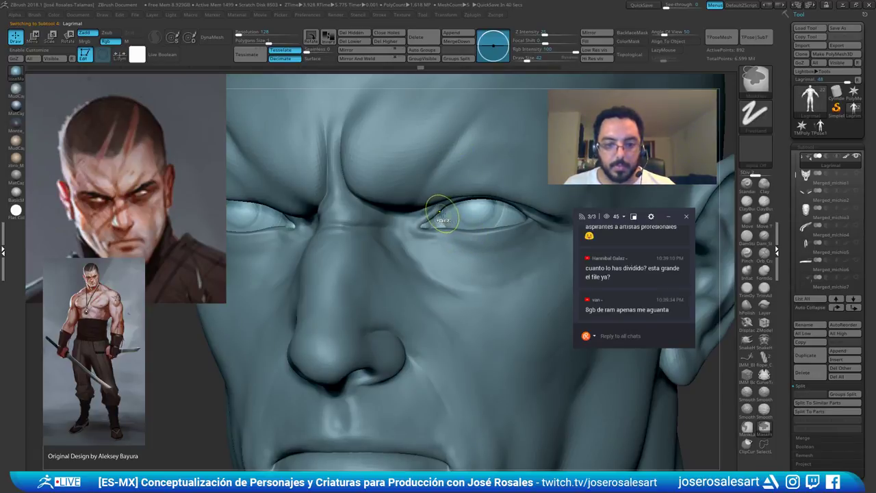
{"action": "mouse_move", "coordinate": [442, 211]}
{"action": "left_mouse_down", "text": "ctrl"}
{"action": "mouse_move", "coordinate": [438, 202]}
{"action": "mouse_move", "coordinate": [429, 209]}
{"action": "left_mouse_up", "text": "ctrl"}
{"action": "mouse_move", "coordinate": [328, 248]}
{"action": "right_mouse_down", "text": "shift"}
{"action": "mouse_move", "coordinate": [384, 245]}
{"action": "mouse_move", "coordinate": [327, 243]}
{"action": "right_mouse_up", "text": "shift"}
Switch to the Inflat brush and roll the Lagrimal piece back to an earlier state in its undo history
{"action": "key", "text": "b"}
{"action": "key", "text": "i"}
{"action": "key", "text": "n"}
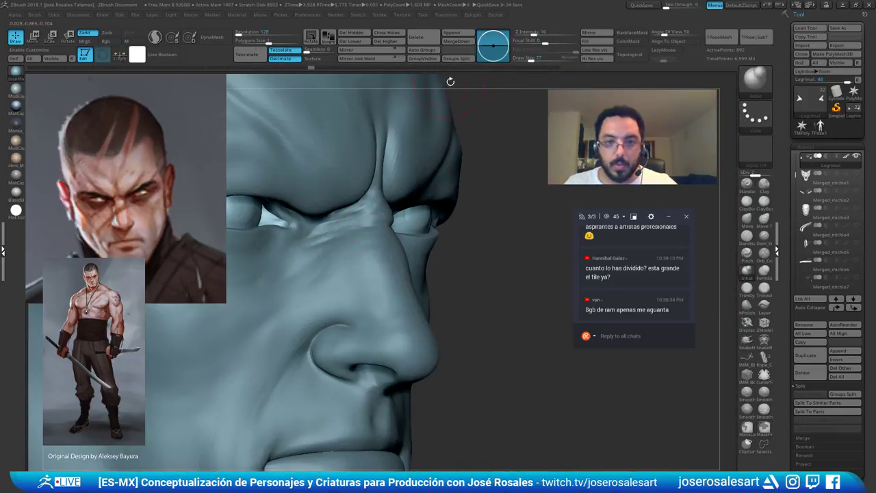
{"action": "mouse_move", "coordinate": [314, 70]}
{"action": "left_mouse_down"}
{"action": "mouse_move", "coordinate": [263, 71]}
{"action": "mouse_move", "coordinate": [304, 68]}
{"action": "left_mouse_up"}
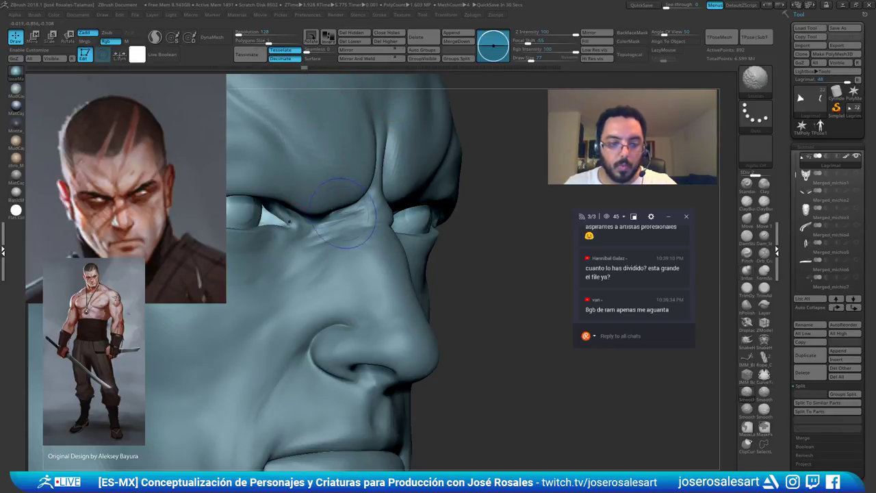
Isolate the Lagrimal pieces, adjust their shape with the Move brush at draw size 54 and show the other subtools again
{"action": "key", "text": "shift+s"}
{"action": "mouse_move", "coordinate": [343, 213]}
{"action": "right_mouse_down"}
{"action": "mouse_move", "coordinate": [333, 299]}
{"action": "mouse_move", "coordinate": [352, 287]}
{"action": "mouse_move", "coordinate": [349, 276]}
{"action": "right_mouse_up"}
{"action": "key", "text": "b"}
{"action": "key", "text": "m"}
{"action": "key", "text": "v"}
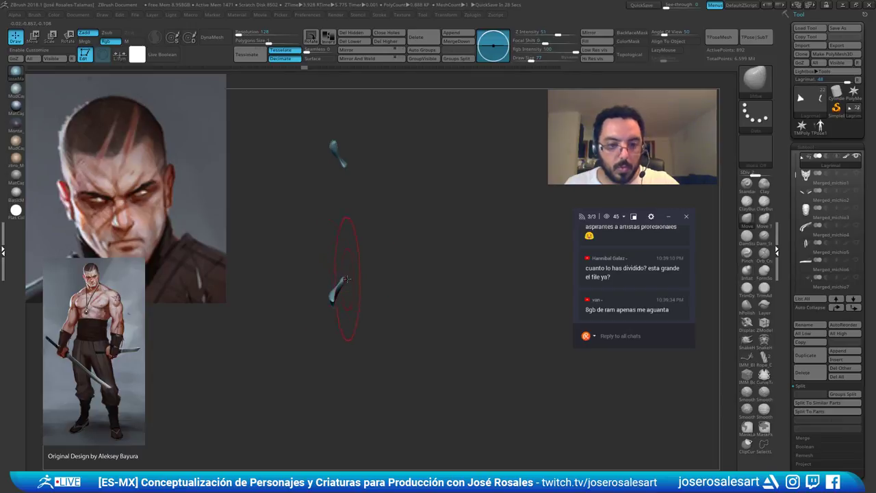
{"action": "key", "text": "s"}
{"action": "mouse_move", "coordinate": [344, 280]}
{"action": "left_mouse_down"}
{"action": "mouse_move", "coordinate": [384, 270]}
{"action": "mouse_move", "coordinate": [337, 281]}
{"action": "mouse_move", "coordinate": [341, 275]}
{"action": "left_mouse_up"}
{"action": "left_click", "coordinate": [348, 301]}
{"action": "key", "text": "shift+s"}
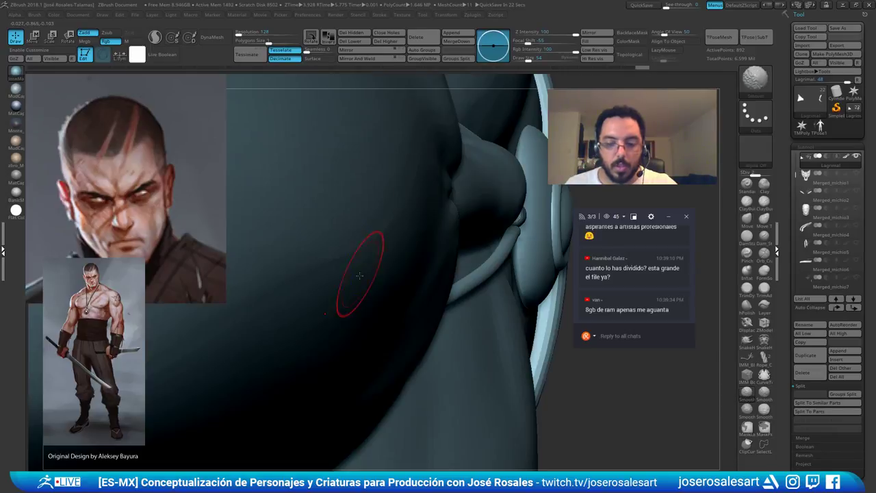
Switch through the DamStandard brush to Inflat at draw size 54 and inflate the tear duct beside the eyeball
{"action": "mouse_move", "coordinate": [360, 276]}
{"action": "right_mouse_down"}
{"action": "mouse_move", "coordinate": [336, 231]}
{"action": "mouse_move", "coordinate": [370, 322]}
{"action": "mouse_move", "coordinate": [326, 350]}
{"action": "right_mouse_up"}
{"action": "key", "text": "b"}
{"action": "key", "text": "d"}
{"action": "key", "text": "s"}
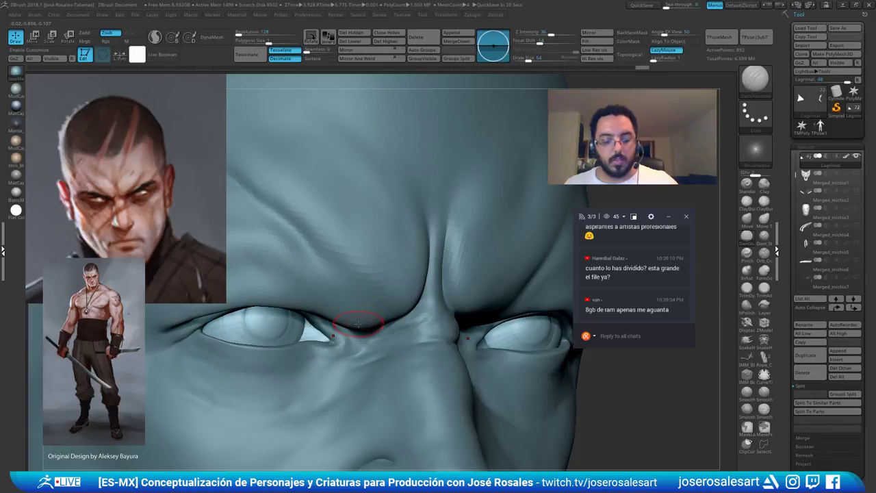
{"action": "key", "text": "b"}
{"action": "key", "text": "i"}
{"action": "key", "text": "n"}
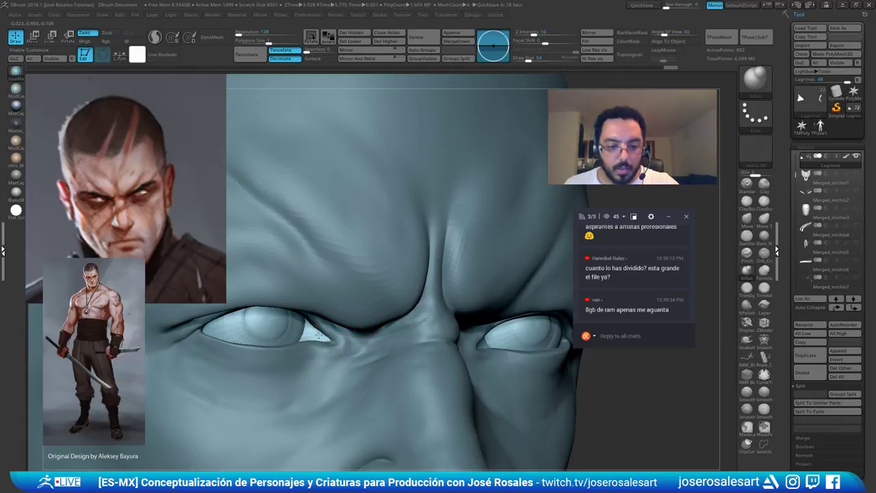
Examine the tear ducts, the body's profile and the whole upper figure from several angles
{"action": "right_click_drag", "start_coordinate": [390, 336], "coordinate": [301, 325]}
{"action": "right_click_drag", "start_coordinate": [401, 336], "coordinate": [349, 284]}
{"action": "mouse_move", "coordinate": [349, 284]}
{"action": "right_mouse_down"}
{"action": "mouse_move", "coordinate": [395, 279]}
{"action": "mouse_move", "coordinate": [366, 274]}
{"action": "mouse_move", "coordinate": [384, 322]}
{"action": "mouse_move", "coordinate": [391, 301]}
{"action": "right_mouse_up"}
{"action": "mouse_move", "coordinate": [390, 301]}
{"action": "right_mouse_down", "text": "shift"}
{"action": "mouse_move", "coordinate": [393, 312]}
{"action": "mouse_move", "coordinate": [404, 272]}
{"action": "right_mouse_up", "text": "shift"}
{"action": "right_click_drag", "start_coordinate": [493, 237], "coordinate": [455, 256], "text": "ctrl"}
{"action": "right_click_drag", "start_coordinate": [463, 308], "coordinate": [463, 285], "text": "ctrl"}
{"action": "right_click_drag", "start_coordinate": [462, 323], "coordinate": [469, 285], "text": "alt"}
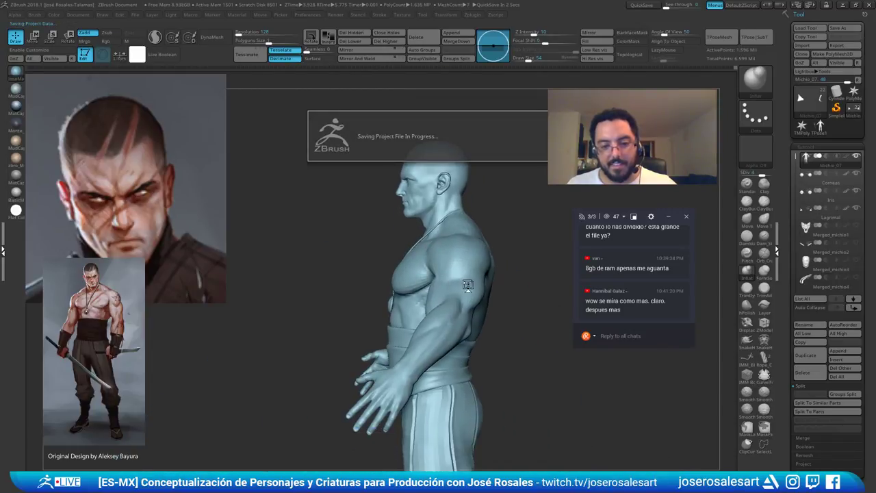
{"action": "right_click_drag", "start_coordinate": [482, 193], "coordinate": [497, 187]}
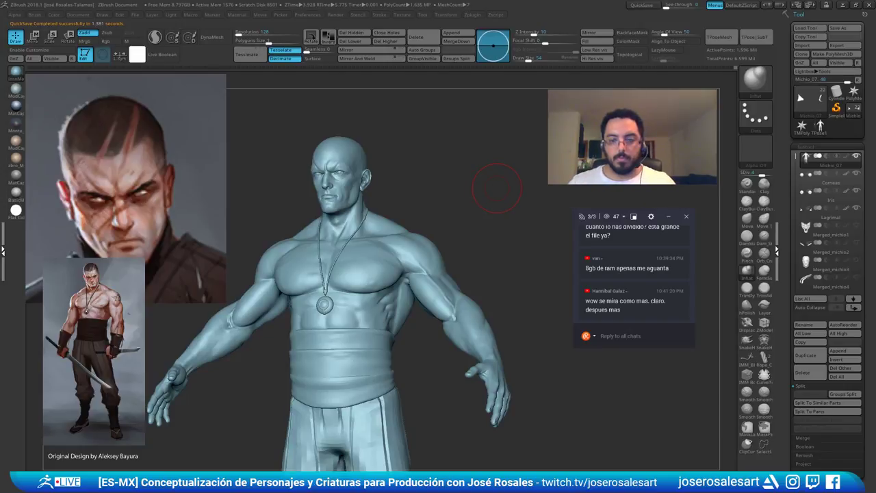
{"action": "right_click_drag", "start_coordinate": [519, 182], "coordinate": [537, 187]}
{"action": "right_click_drag", "start_coordinate": [537, 188], "coordinate": [637, 167], "text": "alt"}
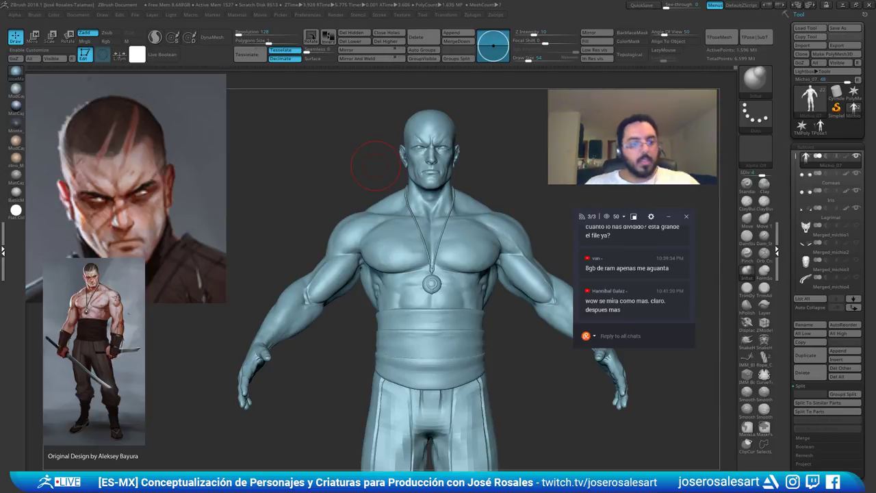
Examine the full figure's silhouette by switching the body between flat black and normal shading from slightly different angles
{"action": "left_click_drag", "start_coordinate": [371, 207], "coordinate": [325, 210], "text": "alt"}
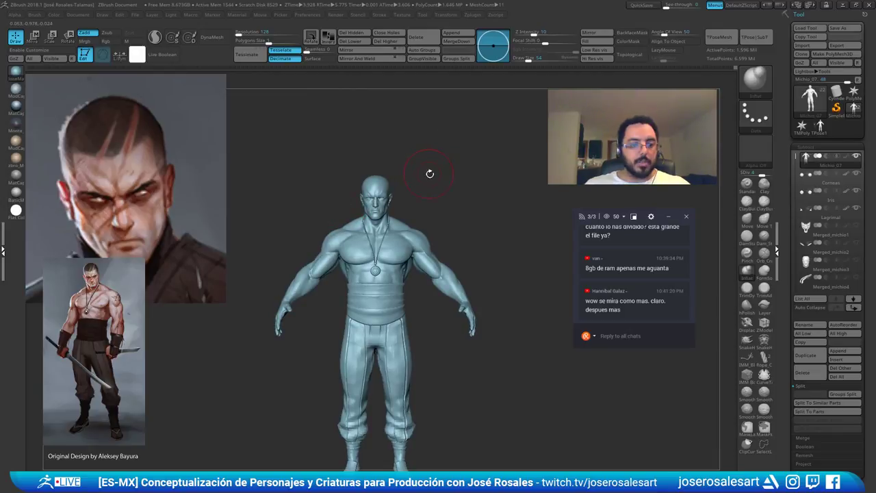
{"action": "left_click_drag", "start_coordinate": [430, 177], "coordinate": [504, 146], "text": "alt"}
{"action": "key", "text": "v"}
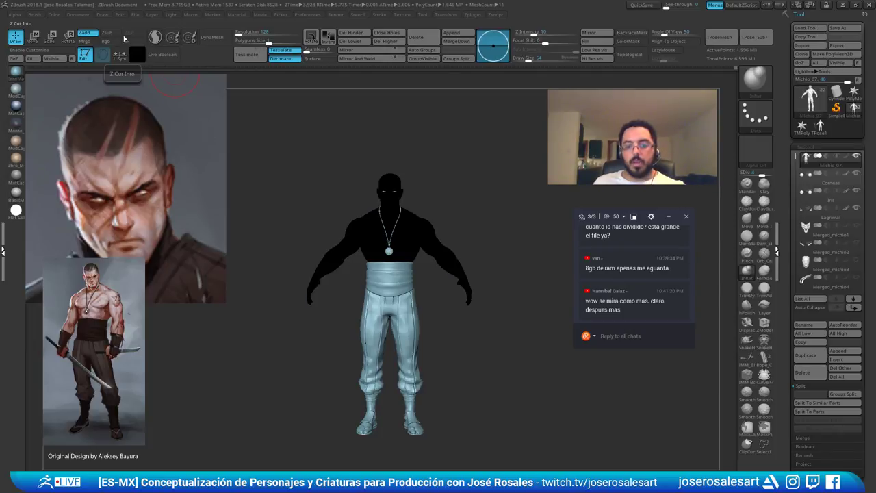
{"action": "left_click_drag", "start_coordinate": [295, 226], "coordinate": [428, 223]}
{"action": "left_click_drag", "start_coordinate": [431, 191], "coordinate": [449, 179], "text": "alt"}
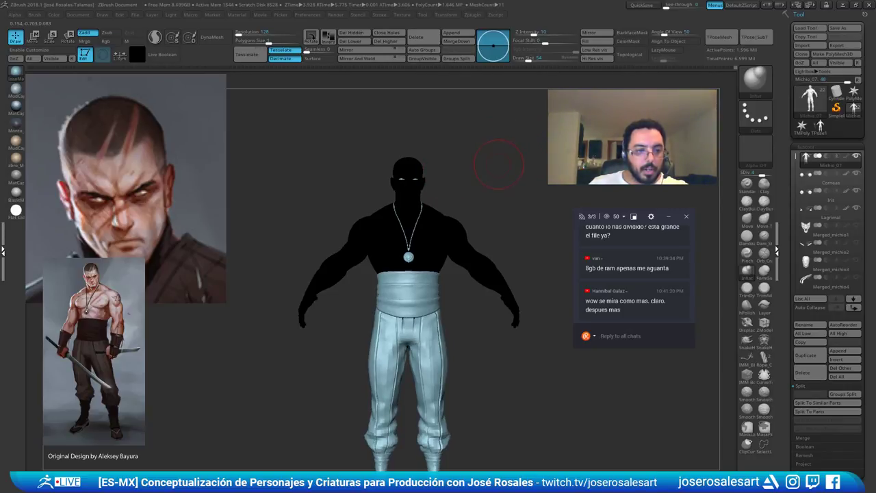
{"action": "mouse_move", "coordinate": [487, 180]}
{"action": "left_mouse_down"}
{"action": "mouse_move", "coordinate": [526, 163]}
{"action": "mouse_move", "coordinate": [501, 178]}
{"action": "left_mouse_up"}
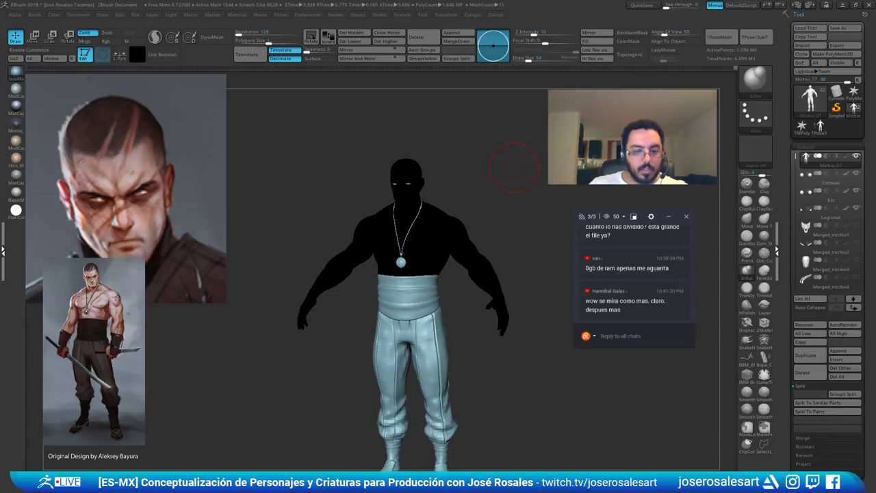
{"action": "left_click_drag", "start_coordinate": [485, 191], "coordinate": [495, 184]}
{"action": "key", "text": "v"}
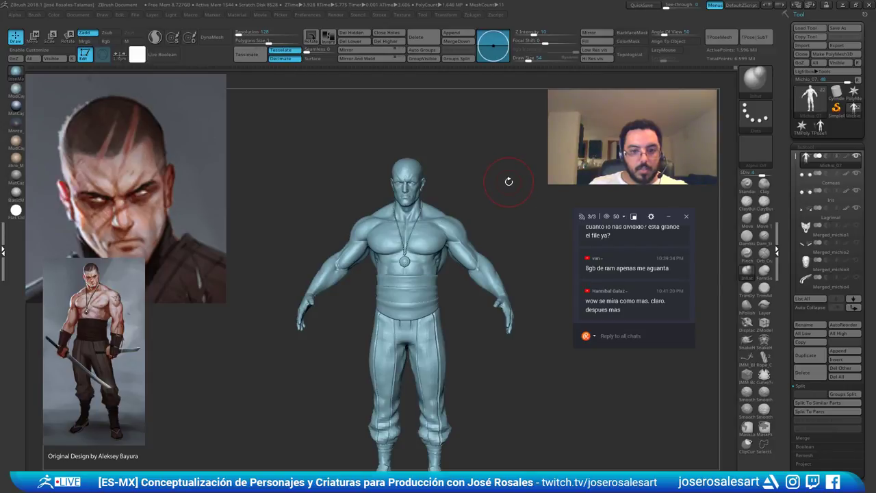
{"action": "key", "text": "v"}
{"action": "key", "text": "v"}
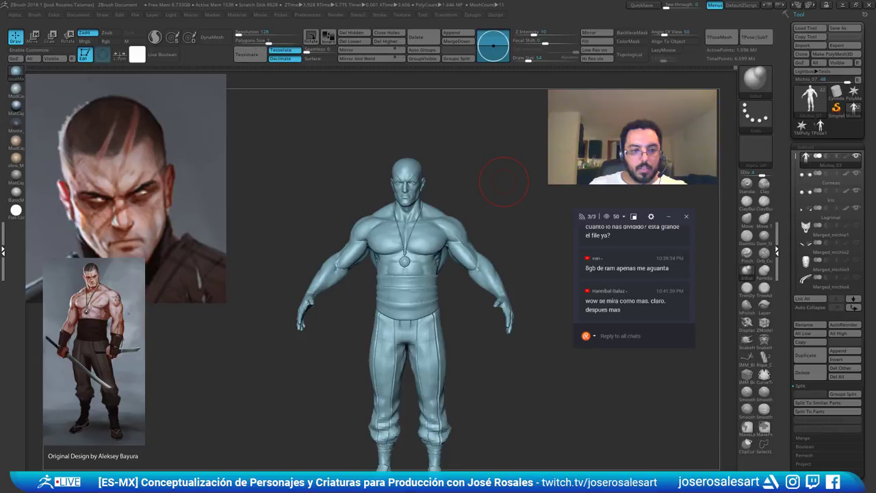
{"action": "left_click_drag", "start_coordinate": [492, 199], "coordinate": [500, 188]}
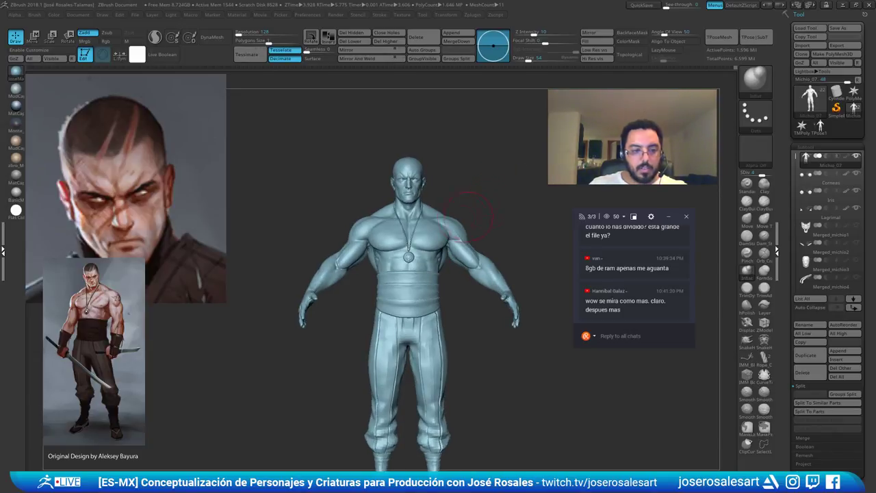
Isolate the body and reshape the sides of its waist with the Move brush at draw size 140, checking the profile
{"action": "left_click_drag", "start_coordinate": [469, 216], "coordinate": [433, 243], "text": "alt"}
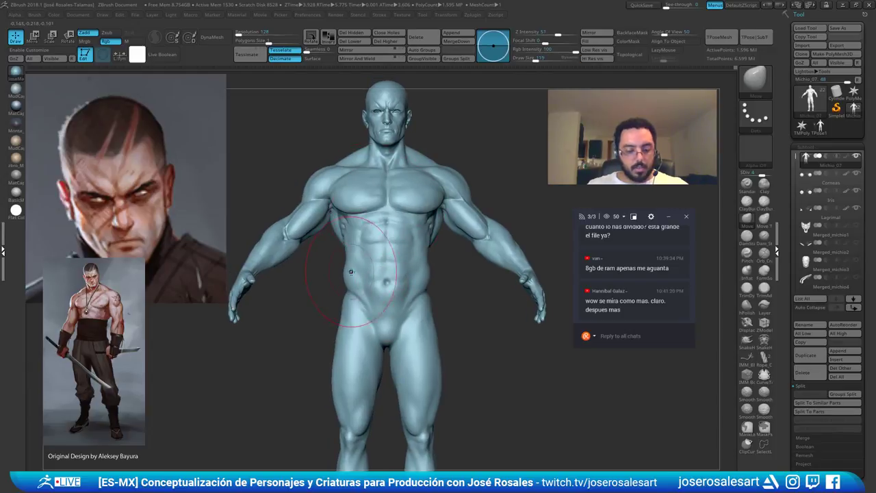
{"action": "mouse_move", "coordinate": [352, 267]}
{"action": "right_mouse_down", "text": "alt"}
{"action": "mouse_move", "coordinate": [362, 285]}
{"action": "mouse_move", "coordinate": [411, 279]}
{"action": "mouse_move", "coordinate": [324, 278]}
{"action": "right_mouse_up", "text": "alt"}
{"action": "key", "text": "]"}
{"action": "left_click_drag", "start_coordinate": [322, 279], "coordinate": [327, 278]}
{"action": "right_click_drag", "start_coordinate": [332, 274], "coordinate": [319, 275]}
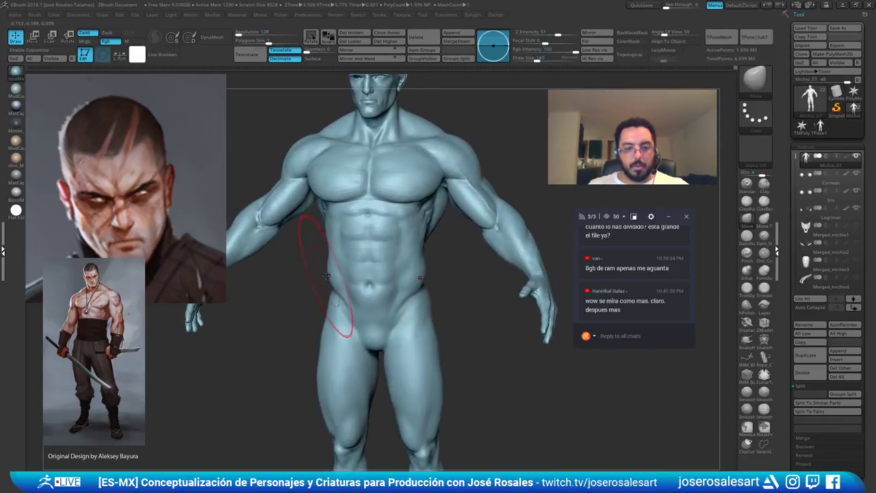
{"action": "left_click_drag", "start_coordinate": [325, 249], "coordinate": [327, 249]}
{"action": "right_click_drag", "start_coordinate": [346, 241], "coordinate": [289, 287]}
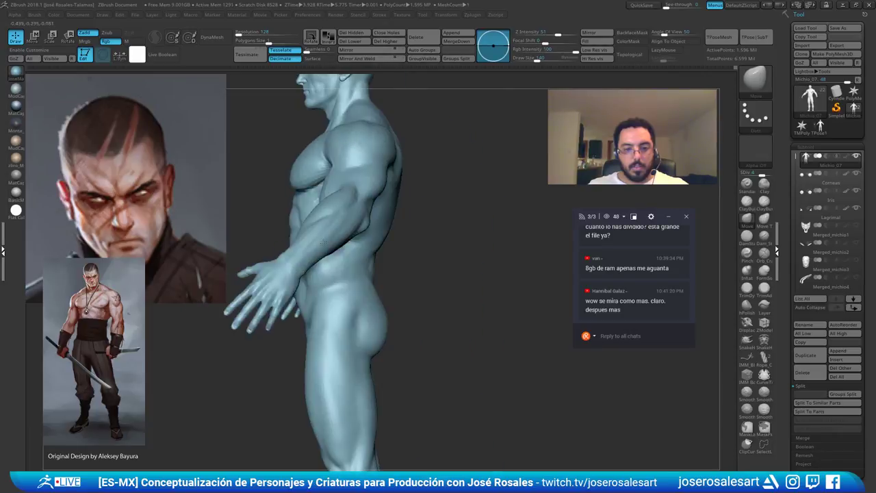
{"action": "right_click", "coordinate": [289, 292]}
{"action": "right_click_drag", "start_coordinate": [363, 272], "coordinate": [422, 276], "text": "alt"}
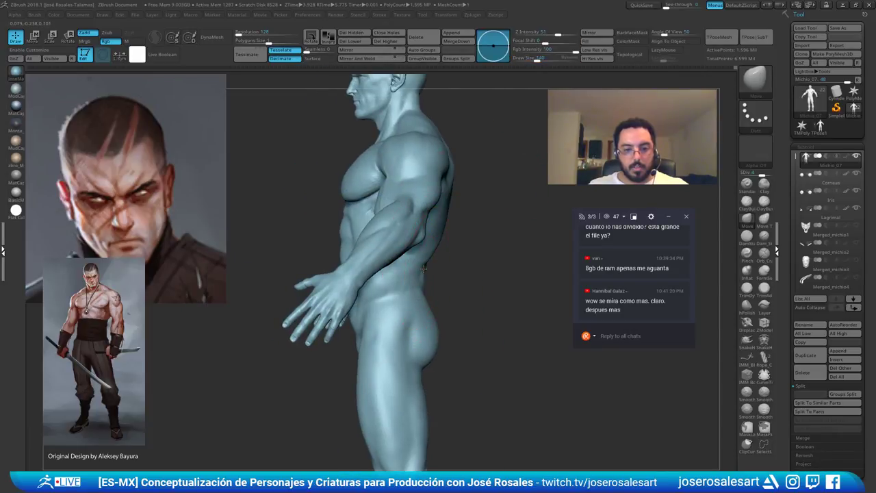
{"action": "right_click_drag", "start_coordinate": [336, 277], "coordinate": [368, 276]}
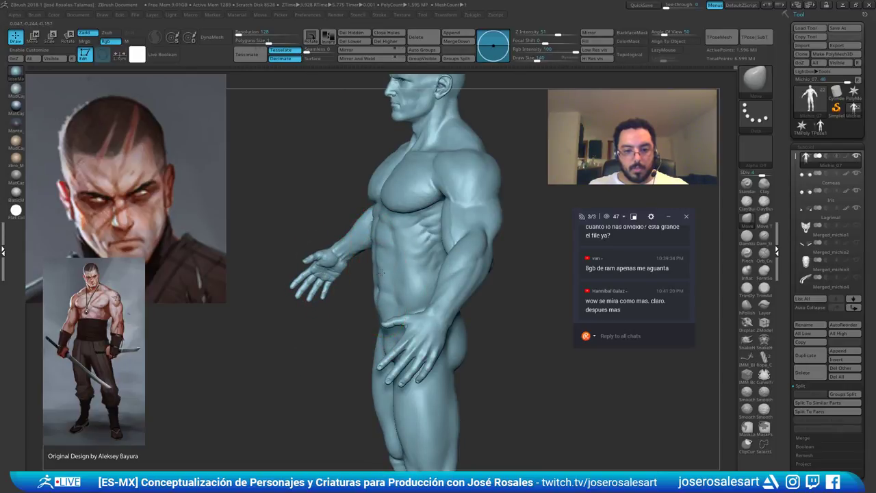
{"action": "right_click_drag", "start_coordinate": [379, 267], "coordinate": [400, 267]}
{"action": "right_click_drag", "start_coordinate": [400, 267], "coordinate": [405, 376], "text": "ctrl"}
Show the other subtools, select the waist sash, hide the Spotlight dial and reshape the sash's contour with a larger Move brush
{"action": "key", "text": "alt+s"}
{"action": "left_click", "coordinate": [406, 301], "text": "alt"}
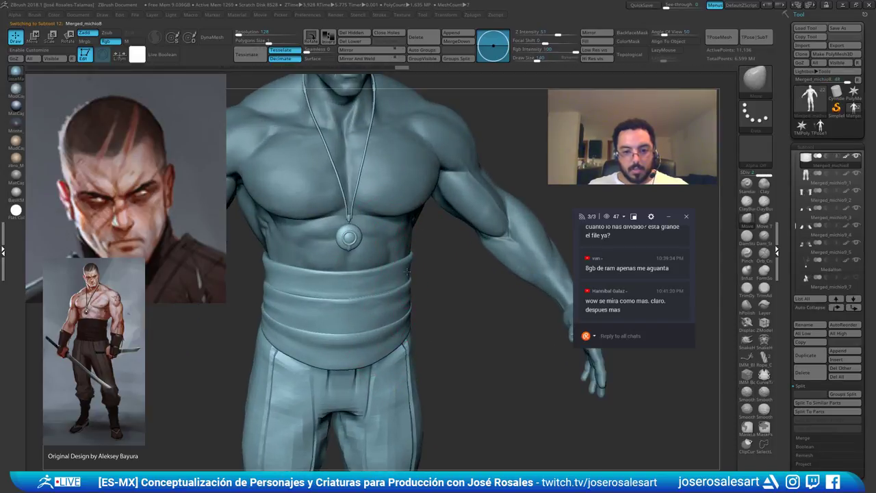
{"action": "key", "text": "shift+z"}
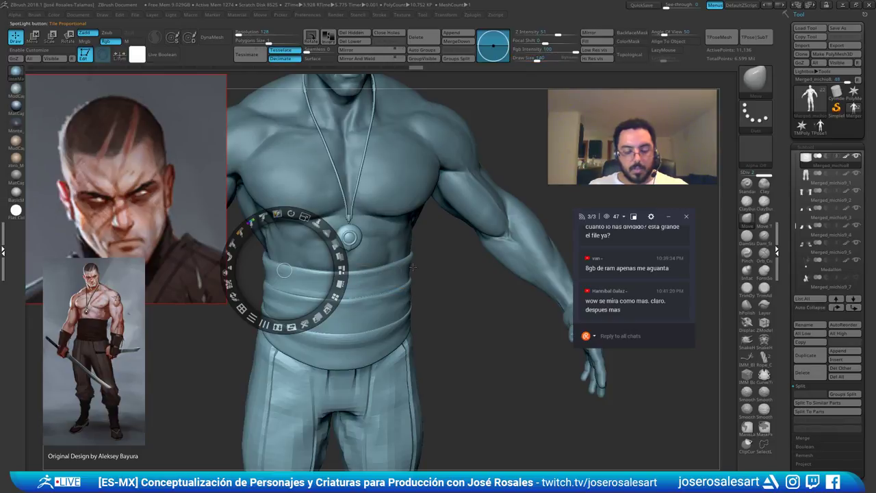
{"action": "key", "text": "z"}
{"action": "right_click_drag", "start_coordinate": [304, 307], "coordinate": [287, 349]}
{"action": "left_click_drag", "start_coordinate": [274, 275], "coordinate": [280, 274]}
{"action": "mouse_move", "coordinate": [308, 332]}
{"action": "right_mouse_down"}
{"action": "mouse_move", "coordinate": [346, 329]}
{"action": "mouse_move", "coordinate": [349, 308]}
{"action": "mouse_move", "coordinate": [295, 305]}
{"action": "mouse_move", "coordinate": [295, 321]}
{"action": "right_mouse_up"}
{"action": "key", "text": "bracketright"}
{"action": "key", "text": "bracketright"}
{"action": "left_click_drag", "start_coordinate": [326, 362], "coordinate": [340, 366]}
{"action": "right_click_drag", "start_coordinate": [341, 354], "coordinate": [350, 346]}
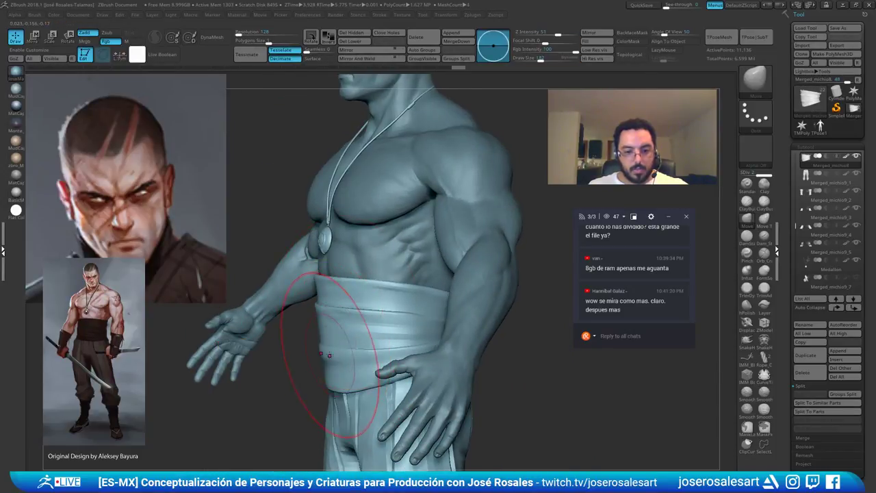
Refine the front and lower edge of the waist sash with the Move brush at draw size 124
{"action": "mouse_move", "coordinate": [334, 353]}
{"action": "left_mouse_down"}
{"action": "mouse_move", "coordinate": [334, 342]}
{"action": "mouse_move", "coordinate": [336, 361]}
{"action": "left_mouse_up"}
{"action": "key", "text": "s"}
{"action": "left_click_drag", "start_coordinate": [331, 368], "coordinate": [335, 368]}
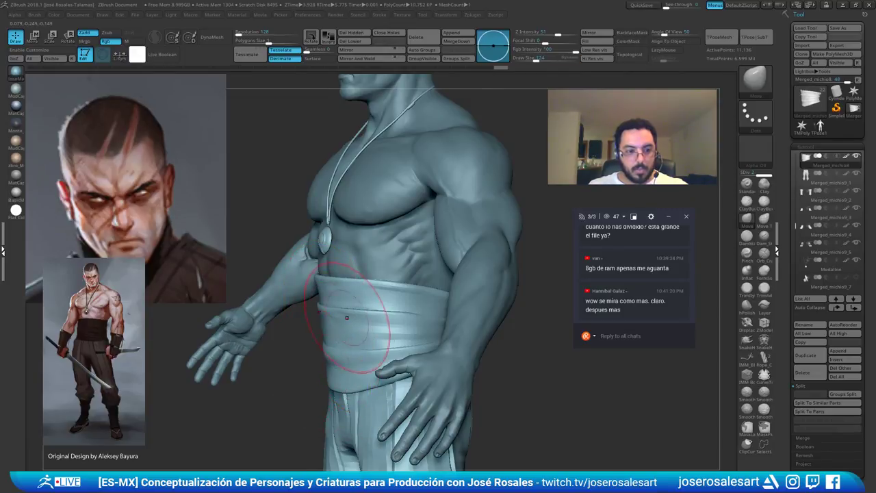
{"action": "right_click_drag", "start_coordinate": [349, 315], "coordinate": [356, 338], "text": "shift"}
{"action": "mouse_move", "coordinate": [291, 387]}
{"action": "left_mouse_down"}
{"action": "mouse_move", "coordinate": [291, 379]}
{"action": "mouse_move", "coordinate": [272, 379]}
{"action": "mouse_move", "coordinate": [288, 378]}
{"action": "left_mouse_up"}
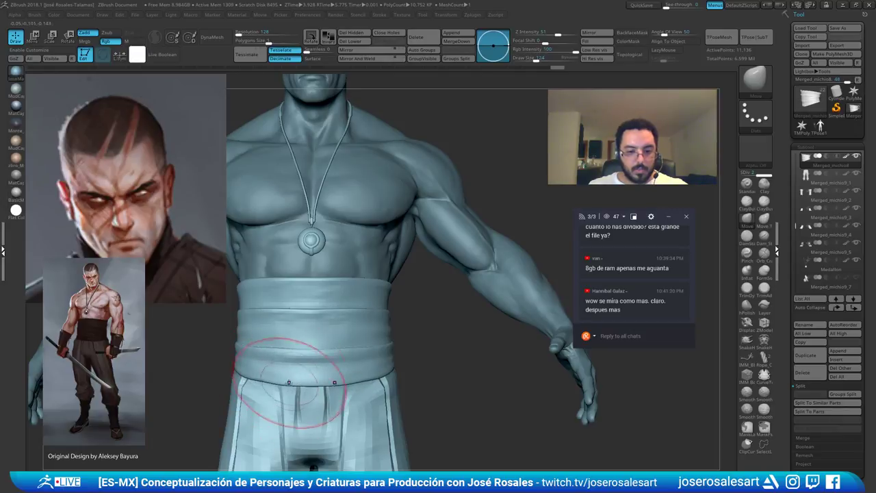
{"action": "left_click_drag", "start_coordinate": [297, 347], "coordinate": [298, 344]}
{"action": "mouse_move", "coordinate": [303, 366]}
{"action": "right_mouse_down", "text": "ctrl"}
{"action": "mouse_move", "coordinate": [348, 305]}
{"action": "mouse_move", "coordinate": [401, 308]}
{"action": "mouse_move", "coordinate": [328, 308]}
{"action": "mouse_move", "coordinate": [390, 308]}
{"action": "mouse_move", "coordinate": [332, 315]}
{"action": "mouse_move", "coordinate": [394, 265]}
{"action": "mouse_move", "coordinate": [381, 209]}
{"action": "mouse_move", "coordinate": [484, 253]}
{"action": "right_mouse_up", "text": "ctrl"}
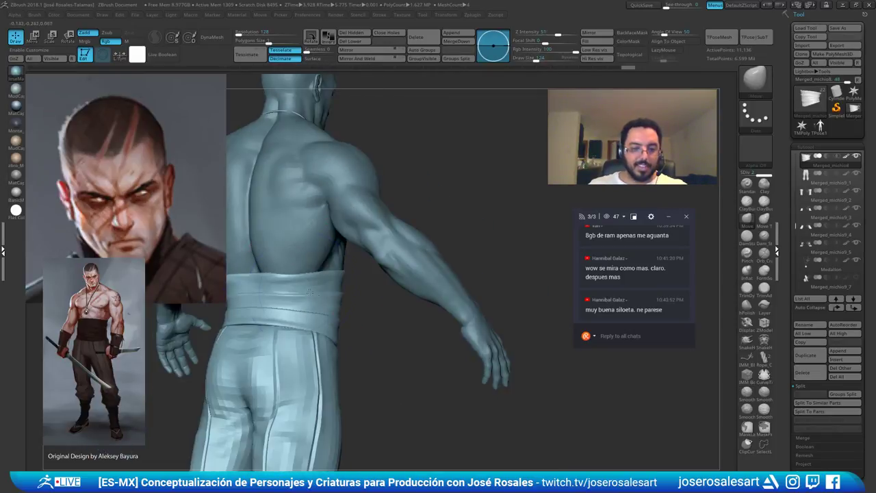
Select the body subtool and examine its black silhouette against the shaded view from the back, front and three-quarter angles
{"action": "right_click_drag", "start_coordinate": [310, 293], "coordinate": [404, 245], "text": "alt"}
{"action": "left_click", "coordinate": [401, 248], "text": "alt"}
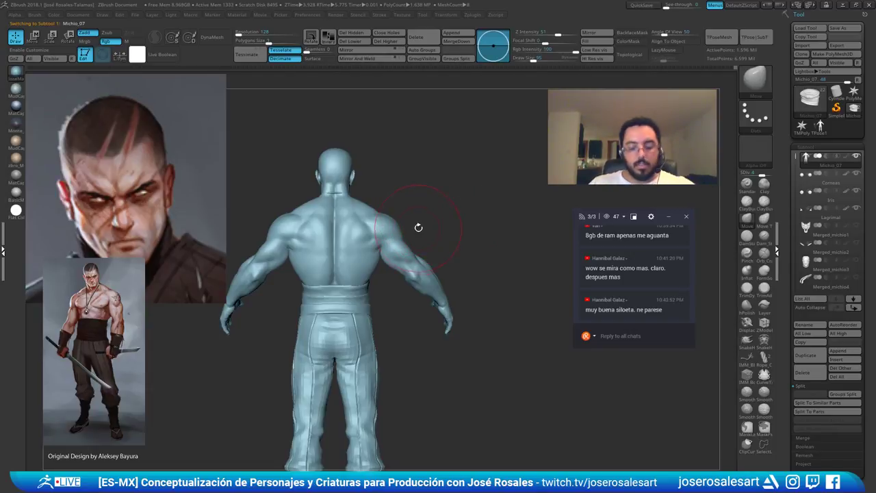
{"action": "key", "text": "v"}
{"action": "mouse_move", "coordinate": [428, 245]}
{"action": "right_mouse_down"}
{"action": "mouse_move", "coordinate": [357, 249]}
{"action": "mouse_move", "coordinate": [399, 249]}
{"action": "mouse_move", "coordinate": [367, 256]}
{"action": "mouse_move", "coordinate": [337, 246]}
{"action": "right_mouse_up"}
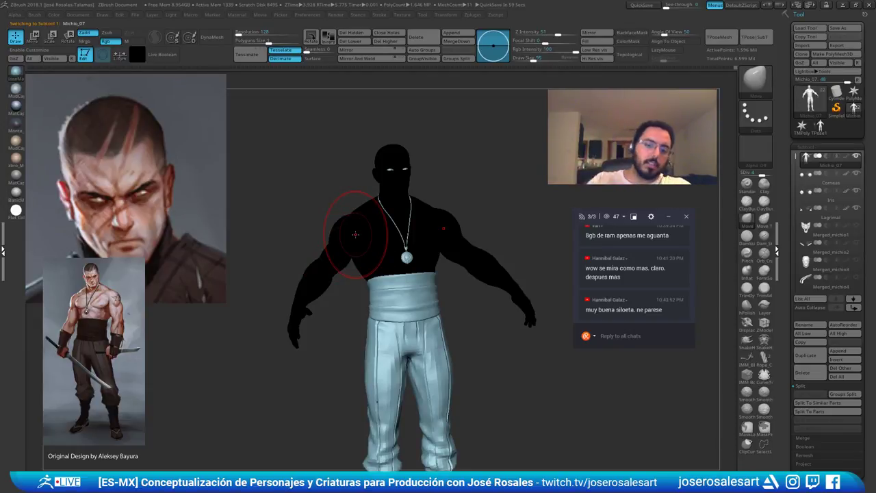
{"action": "right_click_drag", "start_coordinate": [409, 231], "coordinate": [394, 222]}
{"action": "mouse_move", "coordinate": [489, 196]}
{"action": "right_mouse_down", "text": "alt"}
{"action": "mouse_move", "coordinate": [438, 200]}
{"action": "mouse_move", "coordinate": [413, 222]}
{"action": "mouse_move", "coordinate": [509, 210]}
{"action": "mouse_move", "coordinate": [478, 221]}
{"action": "mouse_move", "coordinate": [484, 215]}
{"action": "right_mouse_up", "text": "alt"}
{"action": "key", "text": "f"}
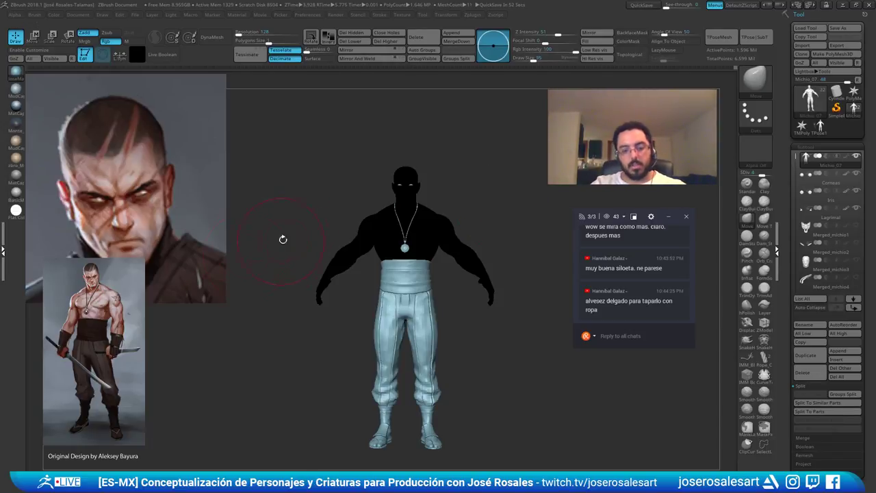
{"action": "mouse_move", "coordinate": [283, 240]}
{"action": "left_mouse_down"}
{"action": "mouse_move", "coordinate": [324, 228]}
{"action": "mouse_move", "coordinate": [337, 240]}
{"action": "left_mouse_up"}
{"action": "key", "text": "v"}
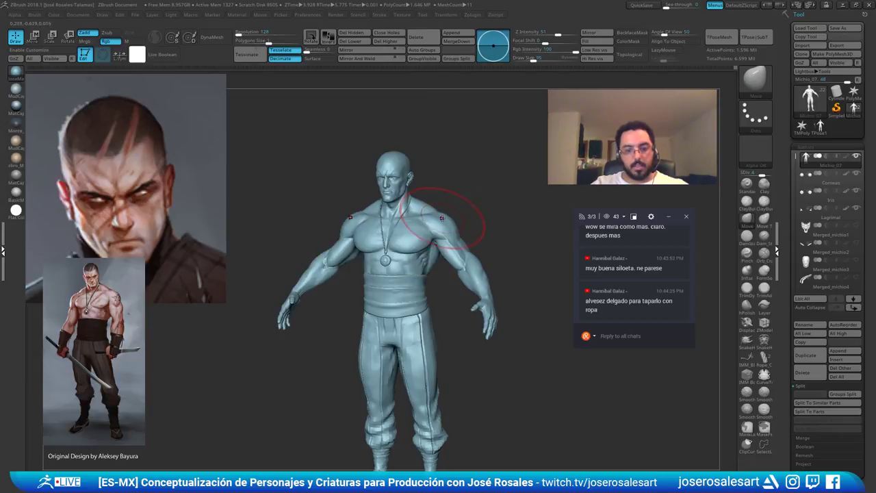
{"action": "key", "text": "v"}
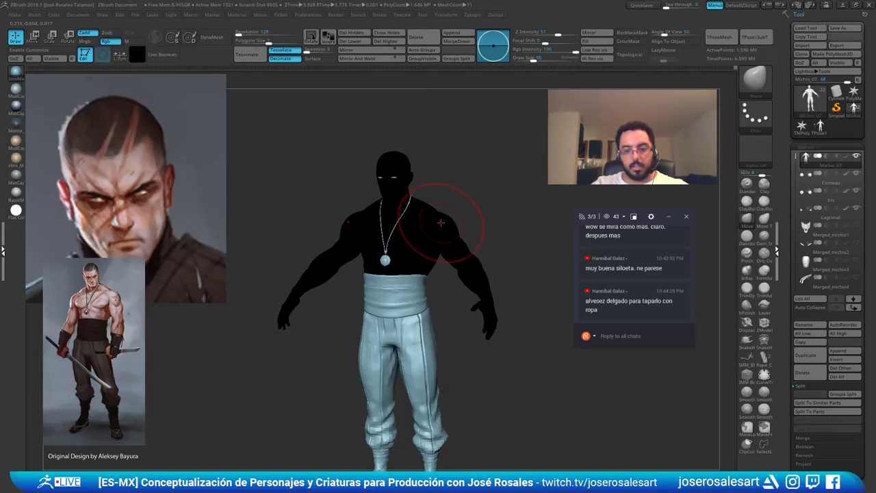
{"action": "key", "text": "v"}
{"action": "key", "text": "v"}
{"action": "key", "text": "v"}
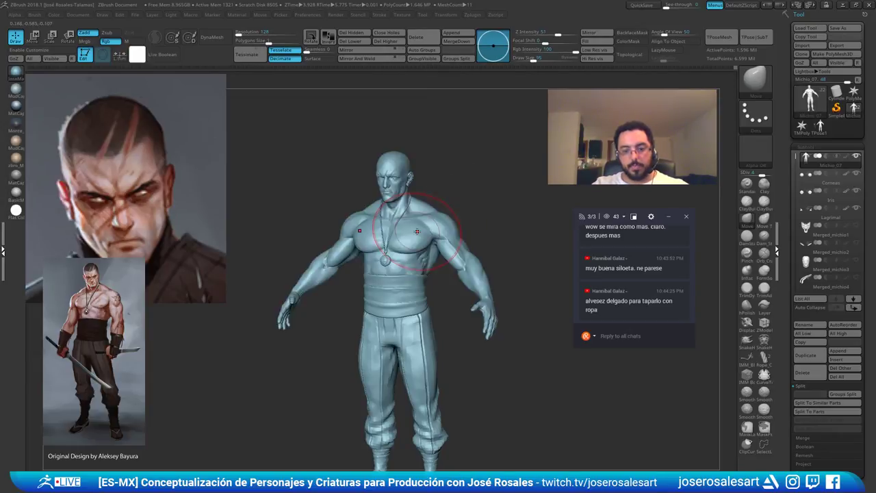
Select the waist sash again and adjust its side contour with the Move brush, reducing the draw size to 90
{"action": "left_click", "coordinate": [402, 313], "text": "alt"}
{"action": "mouse_move", "coordinate": [404, 315]}
{"action": "right_mouse_down", "text": "ctrl"}
{"action": "mouse_move", "coordinate": [410, 411]}
{"action": "mouse_move", "coordinate": [381, 312]}
{"action": "mouse_move", "coordinate": [390, 291]}
{"action": "mouse_move", "coordinate": [404, 346]}
{"action": "mouse_move", "coordinate": [384, 284]}
{"action": "mouse_move", "coordinate": [395, 317]}
{"action": "mouse_move", "coordinate": [365, 315]}
{"action": "right_mouse_up", "text": "ctrl"}
{"action": "left_click", "coordinate": [387, 305], "text": "alt"}
{"action": "key", "text": "bracketright"}
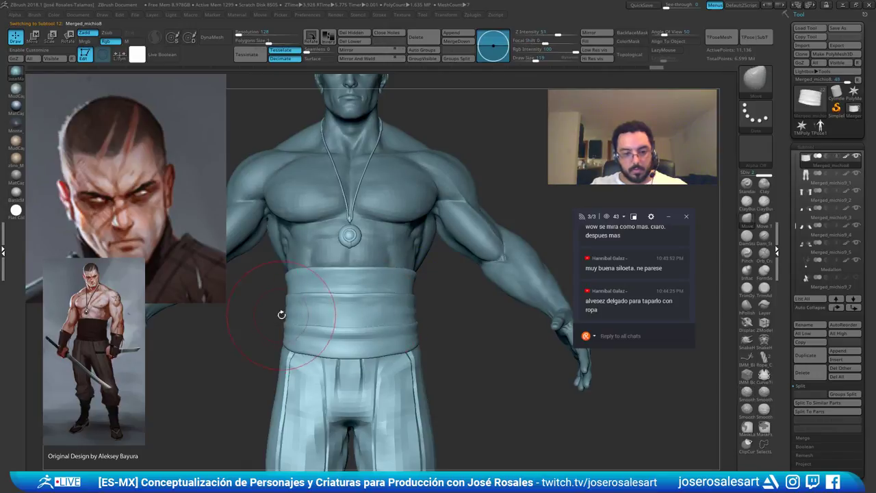
{"action": "left_click_drag", "start_coordinate": [282, 314], "coordinate": [286, 315]}
{"action": "key", "text": "s"}
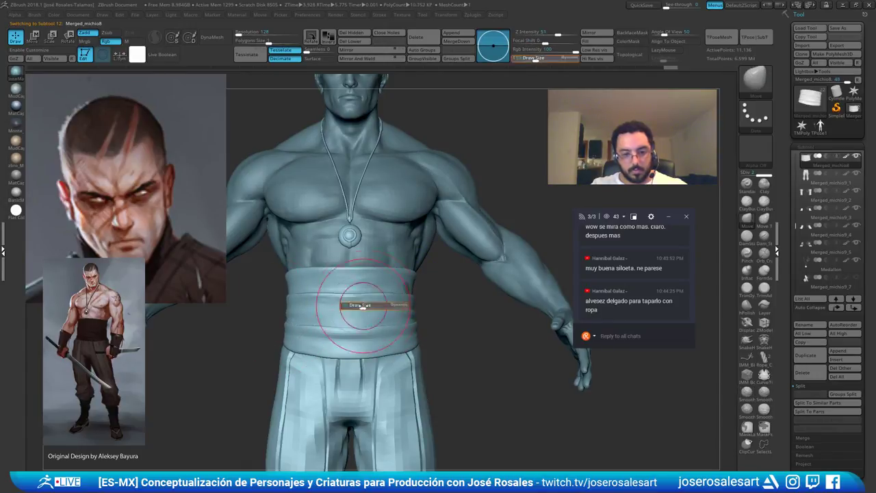
{"action": "left_click_drag", "start_coordinate": [364, 307], "coordinate": [359, 307]}
{"action": "right_click_drag", "start_coordinate": [384, 295], "coordinate": [410, 293]}
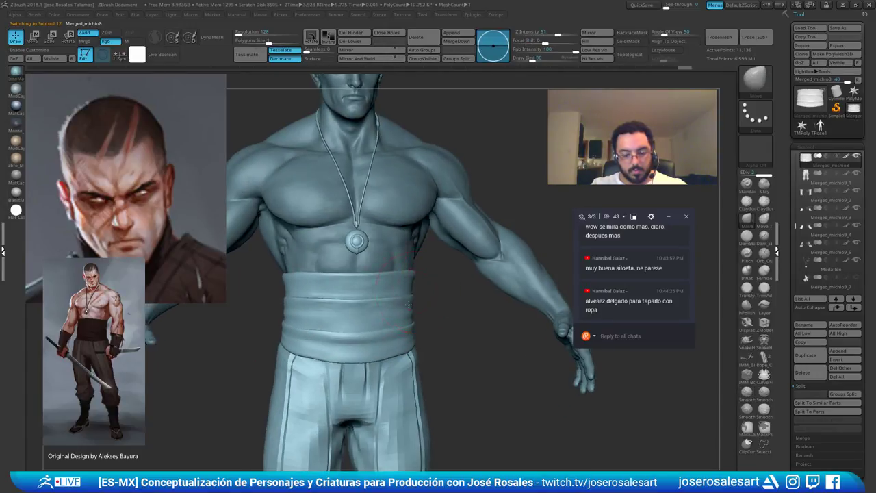
{"action": "mouse_move", "coordinate": [503, 280]}
{"action": "right_mouse_down"}
{"action": "mouse_move", "coordinate": [453, 275]}
{"action": "mouse_move", "coordinate": [452, 253]}
{"action": "right_mouse_up"}
{"action": "mouse_move", "coordinate": [452, 254]}
{"action": "right_mouse_down", "text": "shift"}
{"action": "mouse_move", "coordinate": [448, 273]}
{"action": "mouse_move", "coordinate": [488, 257]}
{"action": "right_mouse_up", "text": "shift"}
{"action": "right_click_drag", "start_coordinate": [421, 265], "coordinate": [409, 273], "text": "shift"}
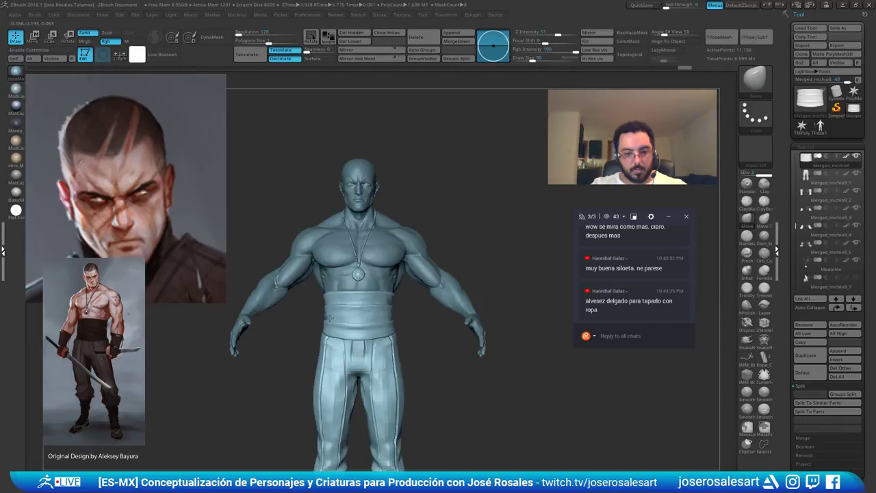
Select and isolate the body subtool and examine its anatomy and flat black silhouette without the clothing
{"action": "left_click", "coordinate": [383, 275], "text": "alt"}
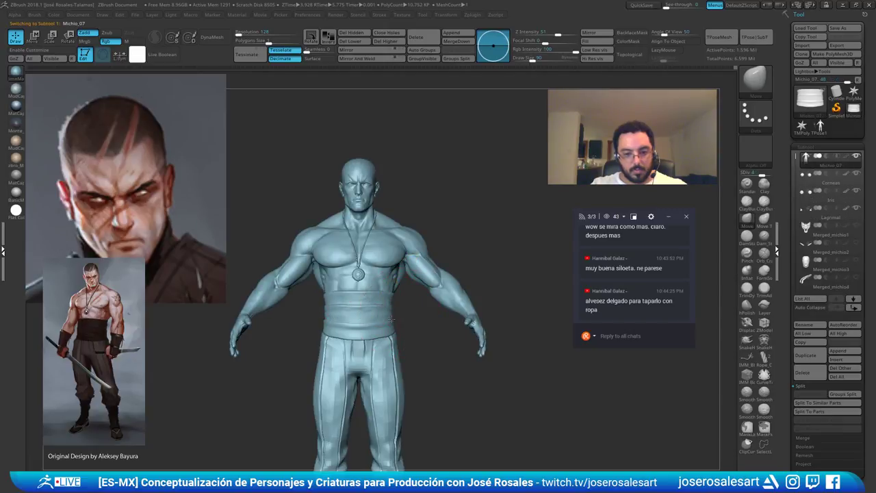
{"action": "mouse_move", "coordinate": [392, 319]}
{"action": "right_mouse_down"}
{"action": "mouse_move", "coordinate": [364, 317]}
{"action": "mouse_move", "coordinate": [353, 293]}
{"action": "mouse_move", "coordinate": [373, 291]}
{"action": "mouse_move", "coordinate": [336, 294]}
{"action": "mouse_move", "coordinate": [385, 294]}
{"action": "mouse_move", "coordinate": [317, 297]}
{"action": "right_mouse_up"}
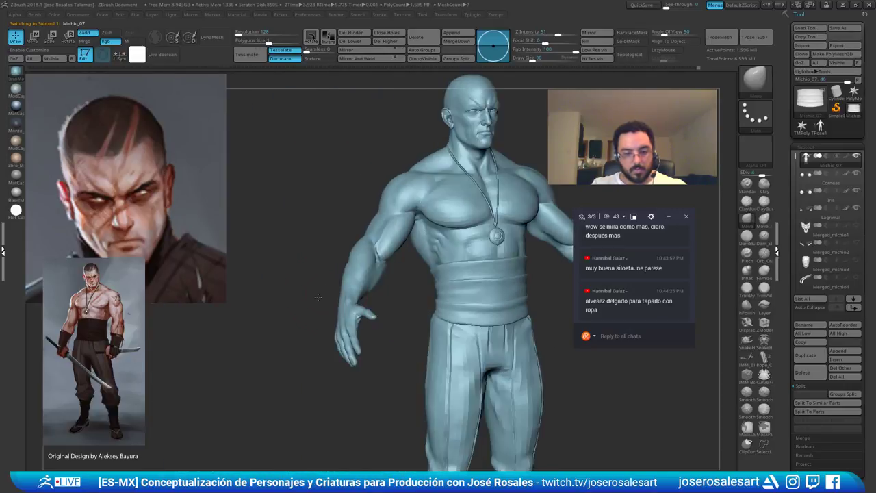
{"action": "key", "text": "alt+s"}
{"action": "right_click_drag", "start_coordinate": [402, 274], "coordinate": [298, 275]}
{"action": "right_click_drag", "start_coordinate": [472, 291], "coordinate": [439, 309], "text": "alt"}
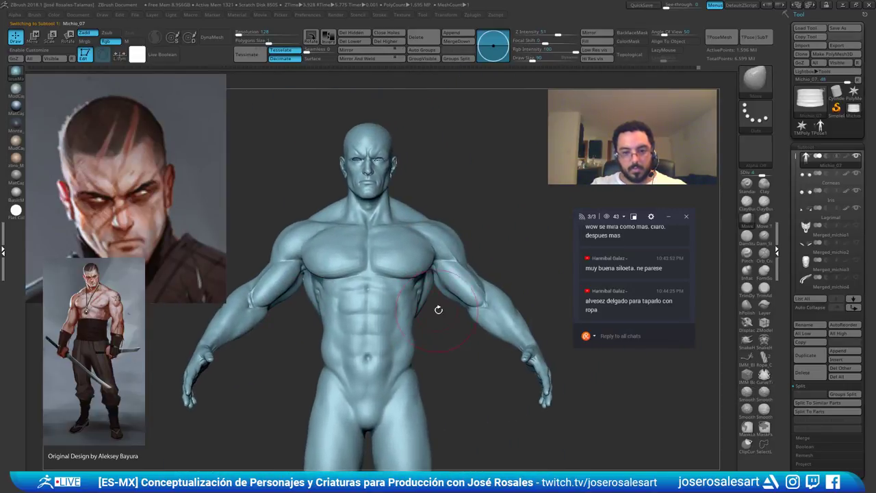
{"action": "right_click_drag", "start_coordinate": [473, 219], "coordinate": [470, 201], "text": "alt"}
{"action": "right_click_drag", "start_coordinate": [381, 314], "coordinate": [362, 322]}
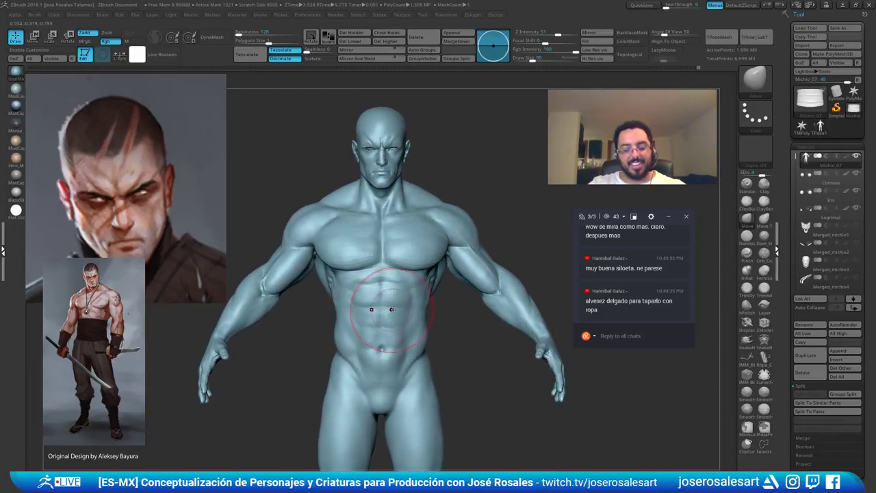
{"action": "key", "text": "v"}
{"action": "right_click_drag", "start_coordinate": [438, 328], "coordinate": [458, 260], "text": "ctrl"}
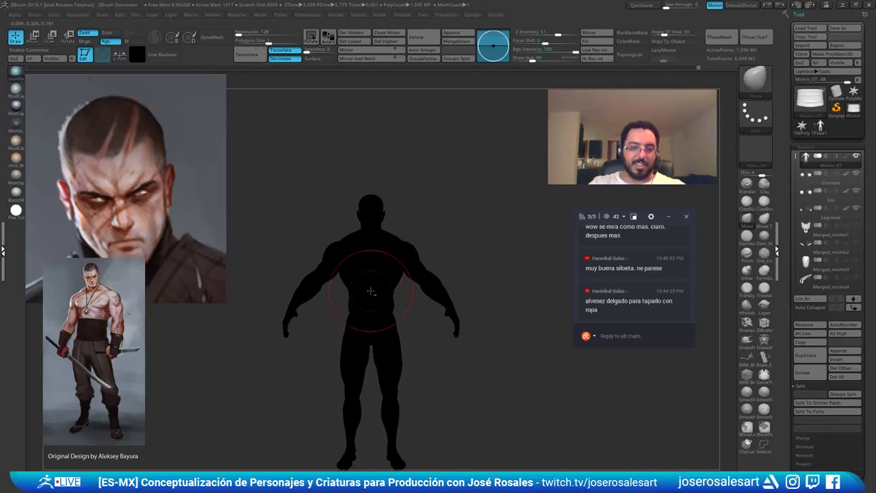
{"action": "right_click_drag", "start_coordinate": [371, 291], "coordinate": [398, 306], "text": "ctrl"}
Show all subtools, switch between the sash and body subtools and examine the clothed figure's silhouette in flat black
{"action": "key", "text": "shift+s"}
{"action": "key", "text": "shift+s"}
{"action": "key", "text": "shift+s"}
{"action": "left_click", "coordinate": [395, 315], "text": "alt"}
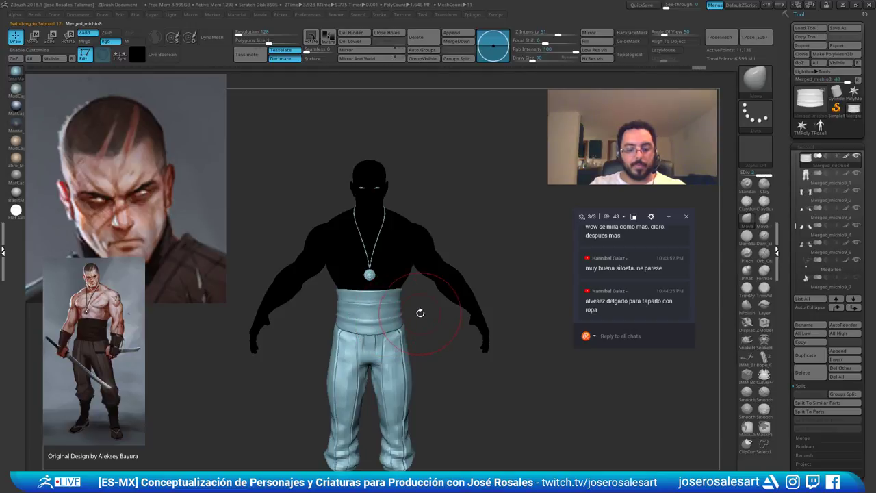
{"action": "key", "text": "v"}
{"action": "right_click_drag", "start_coordinate": [414, 310], "coordinate": [415, 353], "text": "alt"}
{"action": "left_click", "coordinate": [411, 242], "text": "alt"}
{"action": "key", "text": "v"}
{"action": "mouse_move", "coordinate": [429, 253]}
{"action": "right_mouse_down", "text": "alt"}
{"action": "mouse_move", "coordinate": [415, 287]}
{"action": "mouse_move", "coordinate": [407, 274]}
{"action": "right_mouse_up", "text": "alt"}
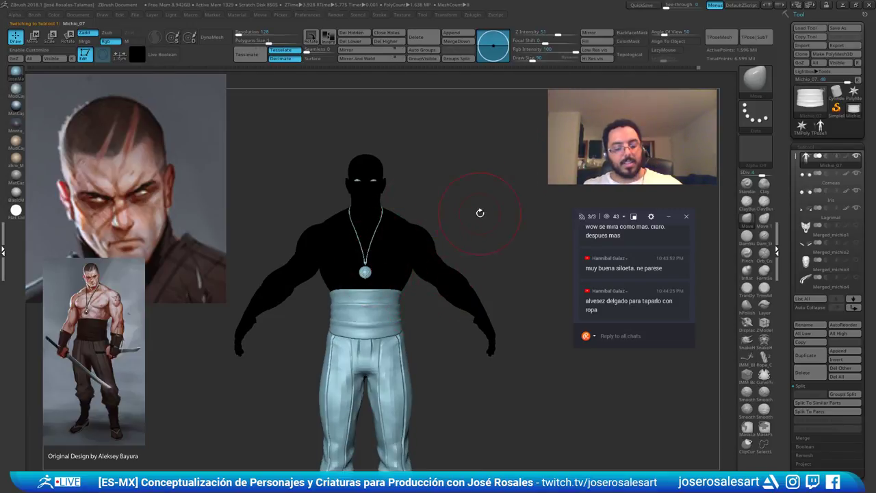
Switch the figure from flat black back to the light shaded colour and select the waist sash subtool
{"action": "key", "text": "shift+f"}
{"action": "left_click_drag", "start_coordinate": [441, 239], "coordinate": [438, 224], "text": "alt"}
{"action": "key", "text": "shift+f"}
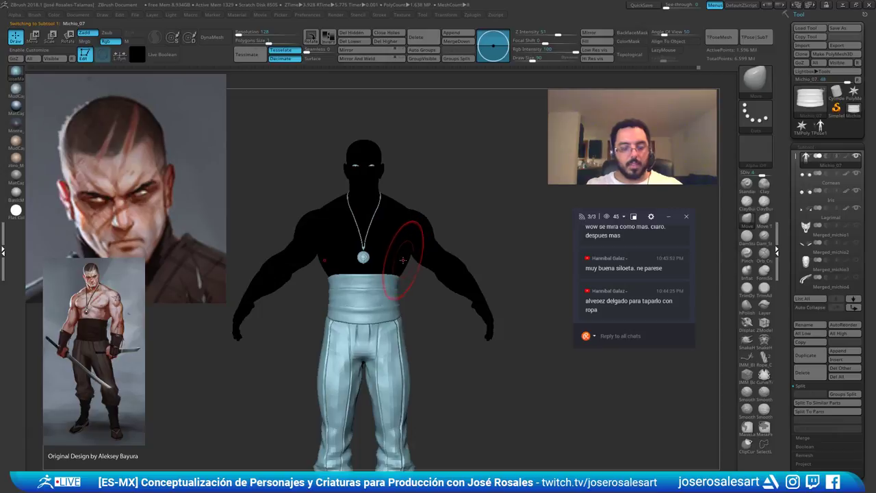
{"action": "key", "text": "v"}
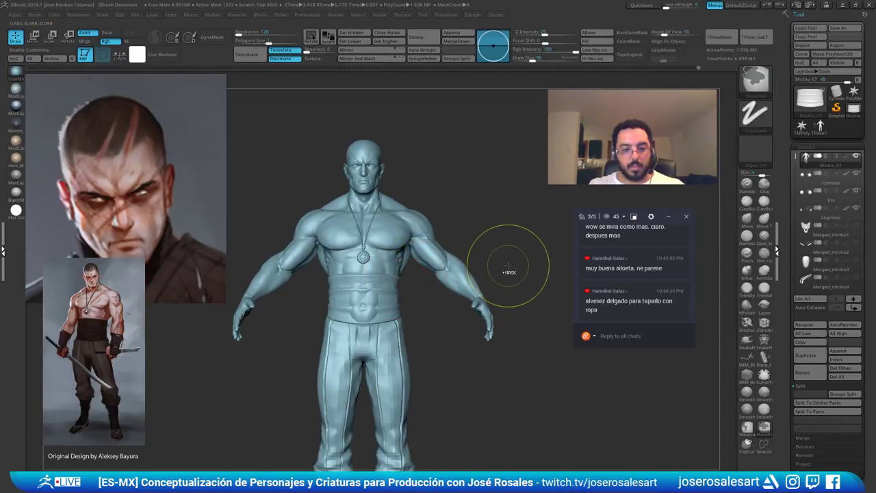
{"action": "key", "text": "shift+d"}
{"action": "left_click_drag", "start_coordinate": [430, 279], "coordinate": [479, 295]}
{"action": "key", "text": "shift+d"}
{"action": "left_click", "coordinate": [391, 315], "text": "alt"}
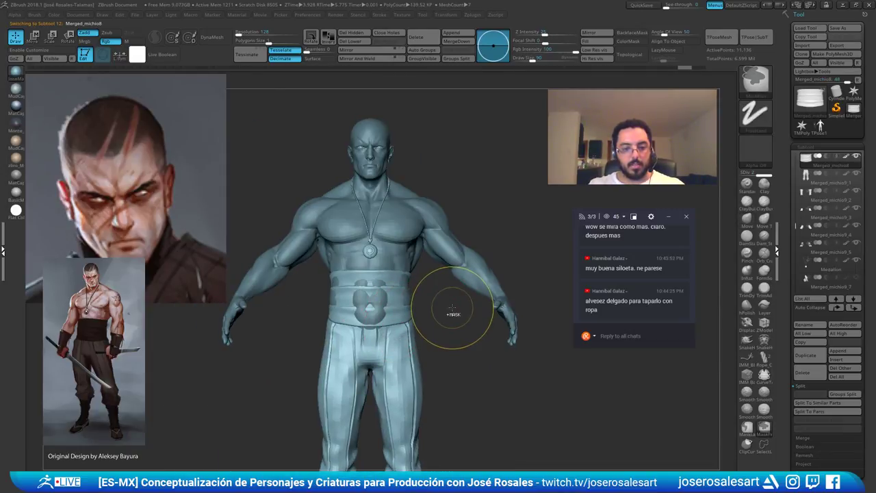
Undo the recent shape edits on the waist sash, going back through its history to the earlier fuller form
{"action": "key", "text": "ctrl+z"}
{"action": "key", "text": "ctrl+z"}
{"action": "key", "text": "ctrl+z"}
{"action": "key", "text": "ctrl+z"}
{"action": "key", "text": "ctrl+z"}
{"action": "key", "text": "ctrl+z"}
{"action": "key", "text": "ctrl+z"}
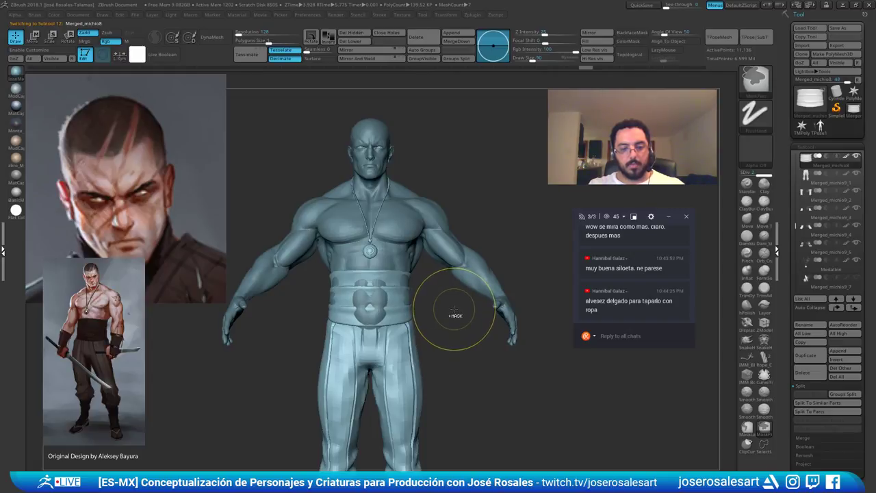
{"action": "key", "text": "ctrl+z"}
{"action": "key", "text": "ctrl+z"}
{"action": "key", "text": "ctrl+z"}
{"action": "key", "text": "ctrl+z"}
{"action": "key", "text": "ctrl+z"}
{"action": "key", "text": "ctrl+z"}
{"action": "key", "text": "ctrl+z"}
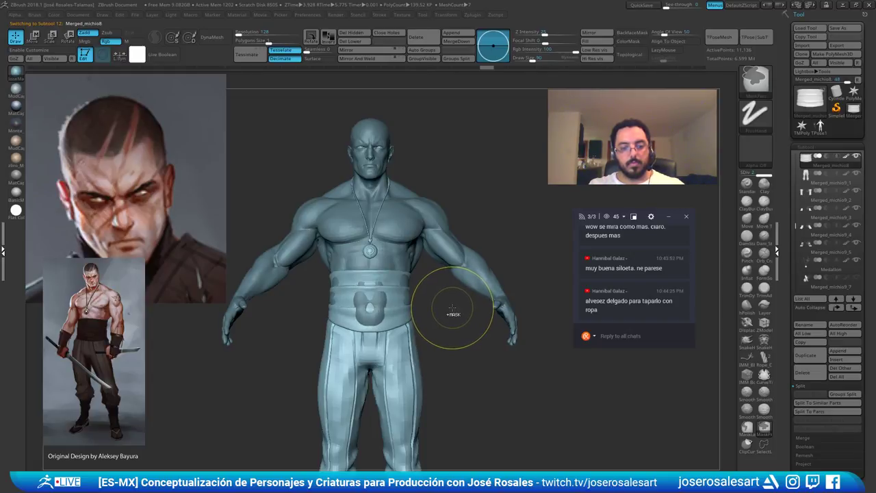
{"action": "key", "text": "ctrl+z"}
{"action": "key", "text": "ctrl+z"}
{"action": "key", "text": "ctrl+z"}
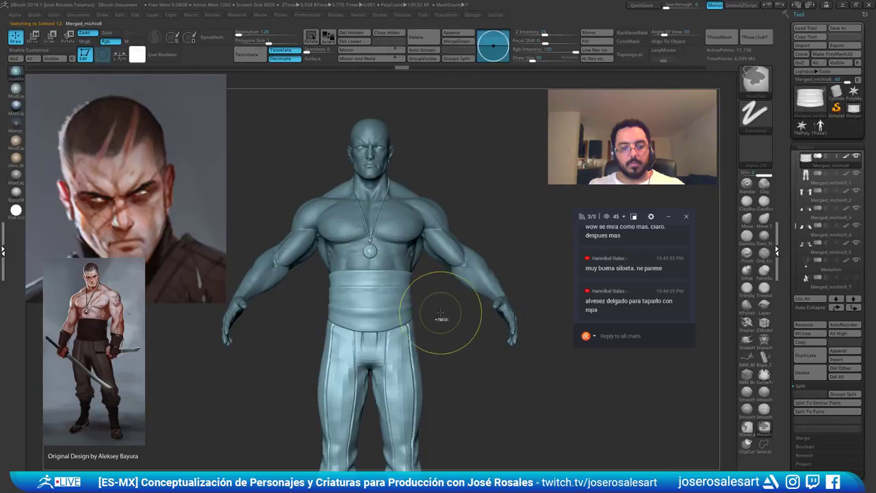
Adjust the waist sash's contour from the front with the Move brush, then reduce the draw size
{"action": "mouse_move", "coordinate": [444, 314]}
{"action": "left_mouse_down"}
{"action": "mouse_move", "coordinate": [406, 316]}
{"action": "mouse_move", "coordinate": [419, 319]}
{"action": "left_mouse_up"}
{"action": "key", "text": "]"}
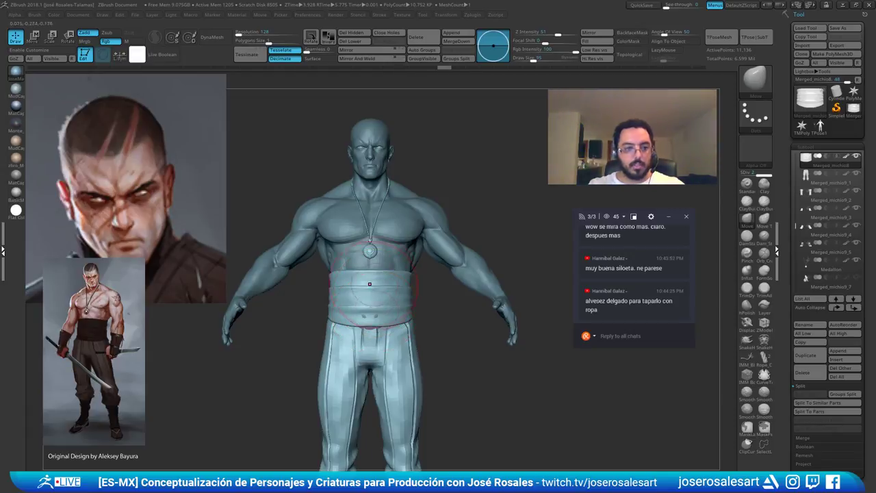
{"action": "key", "text": "["}
{"action": "key", "text": "["}
{"action": "key", "text": "["}
{"action": "key", "text": "["}
{"action": "key", "text": "["}
{"action": "key", "text": "["}
Select the trousers subtool and adjust the front of their waist beneath the sash with the Move brush
{"action": "mouse_move", "coordinate": [351, 321]}
{"action": "right_mouse_down"}
{"action": "mouse_move", "coordinate": [381, 293]}
{"action": "mouse_move", "coordinate": [385, 272]}
{"action": "mouse_move", "coordinate": [381, 301]}
{"action": "right_mouse_up"}
{"action": "left_click", "coordinate": [355, 332], "text": "alt"}
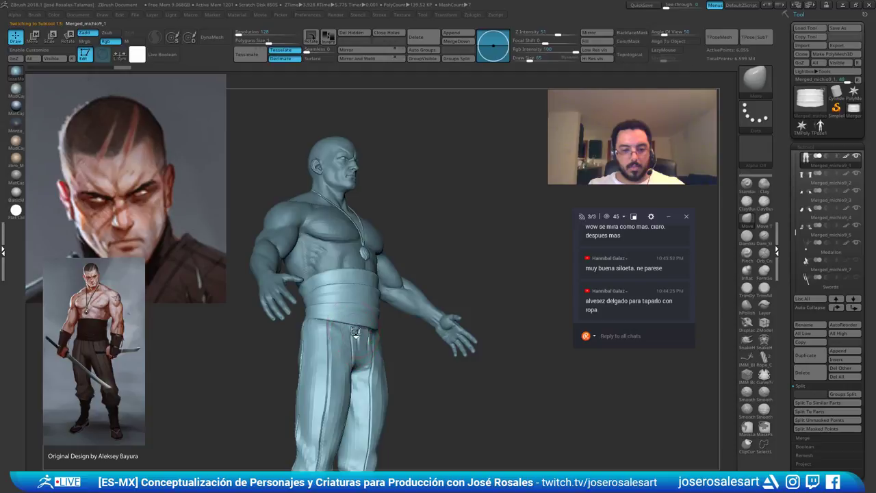
{"action": "key", "text": "]"}
{"action": "key", "text": "]"}
{"action": "key", "text": "]"}
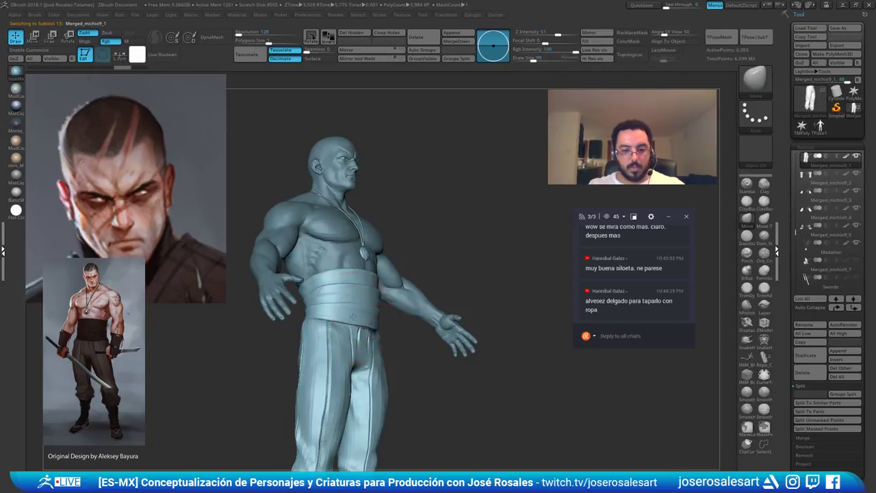
{"action": "mouse_move", "coordinate": [355, 317]}
{"action": "right_mouse_down"}
{"action": "mouse_move", "coordinate": [343, 318]}
{"action": "mouse_move", "coordinate": [344, 306]}
{"action": "right_mouse_up"}
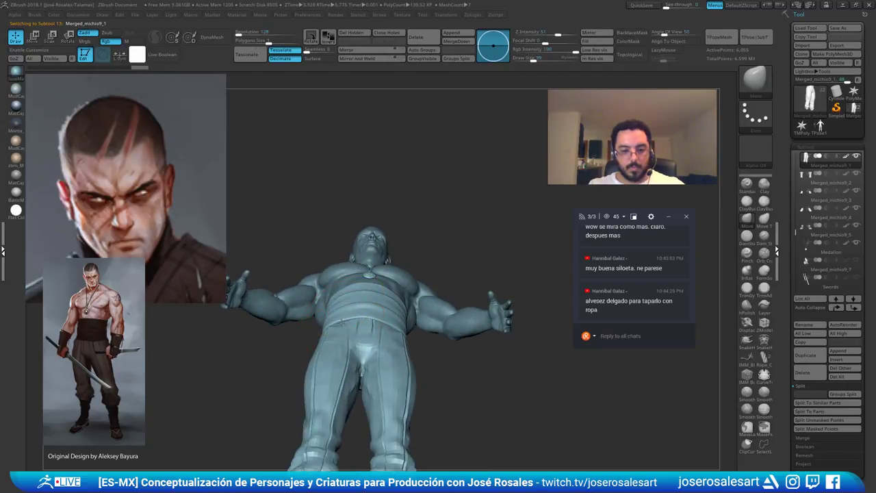
{"action": "key", "text": "["}
{"action": "key", "text": "["}
{"action": "key", "text": "["}
{"action": "left_click_drag", "start_coordinate": [344, 322], "coordinate": [352, 329]}
{"action": "mouse_move", "coordinate": [352, 328]}
{"action": "right_mouse_down"}
{"action": "mouse_move", "coordinate": [352, 381]}
{"action": "mouse_move", "coordinate": [378, 308]}
{"action": "right_mouse_up"}
{"action": "right_click_drag", "start_coordinate": [378, 309], "coordinate": [455, 300]}
{"action": "right_click_drag", "start_coordinate": [454, 300], "coordinate": [450, 343], "text": "ctrl"}
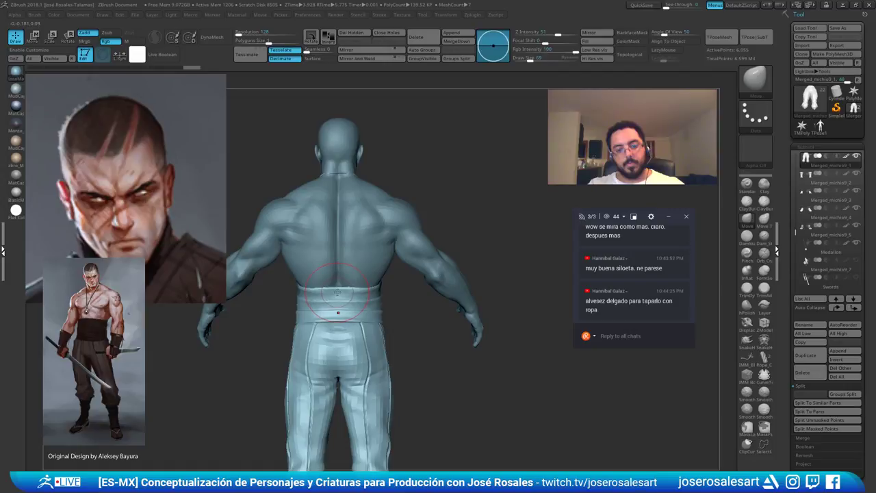
Select the waist sash and adjust its upper edge across the lower back with the Move brush
{"action": "left_click", "coordinate": [337, 291], "text": "alt"}
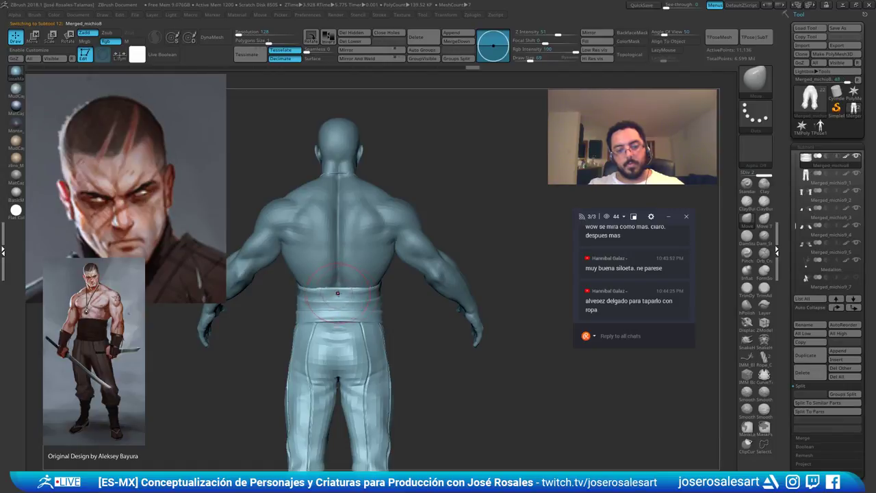
{"action": "right_click_drag", "start_coordinate": [337, 291], "coordinate": [338, 306], "text": "ctrl"}
{"action": "key", "text": "bracketright"}
{"action": "key", "text": "bracketright"}
{"action": "key", "text": "bracketright"}
{"action": "left_click_drag", "start_coordinate": [340, 289], "coordinate": [364, 292]}
{"action": "mouse_move", "coordinate": [370, 292]}
{"action": "right_mouse_down", "text": "alt"}
{"action": "mouse_move", "coordinate": [415, 290]}
{"action": "mouse_move", "coordinate": [319, 289]}
{"action": "mouse_move", "coordinate": [332, 332]}
{"action": "mouse_move", "coordinate": [305, 348]}
{"action": "right_mouse_up", "text": "alt"}
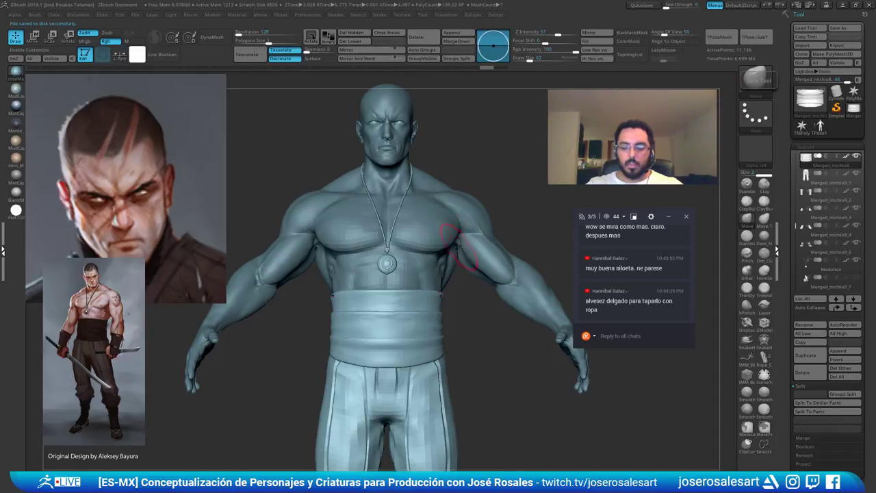
Select the body subtool and raise it to subdivision level 5 while inspecting the hand
{"action": "left_click", "coordinate": [438, 228], "text": "alt"}
{"action": "mouse_move", "coordinate": [472, 163]}
{"action": "left_mouse_down", "text": "alt"}
{"action": "mouse_move", "coordinate": [455, 228]}
{"action": "mouse_move", "coordinate": [547, 184]}
{"action": "left_mouse_up", "text": "alt"}
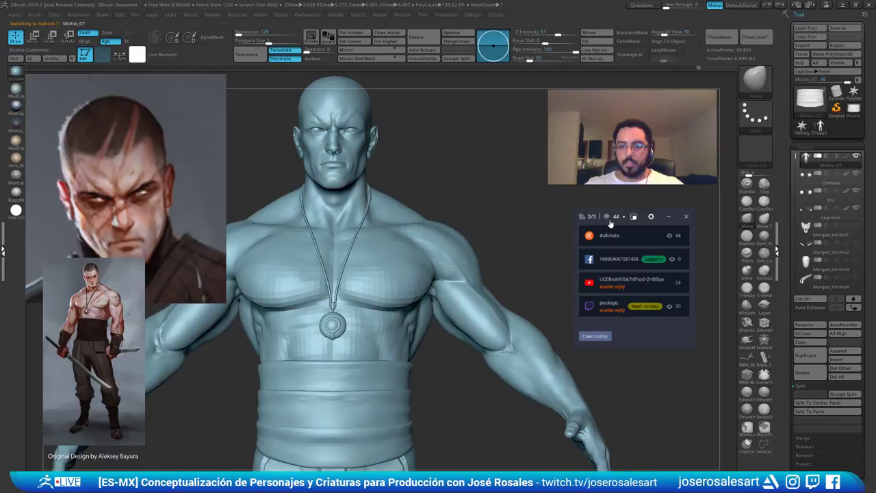
{"action": "left_click_drag", "start_coordinate": [274, 199], "coordinate": [464, 196]}
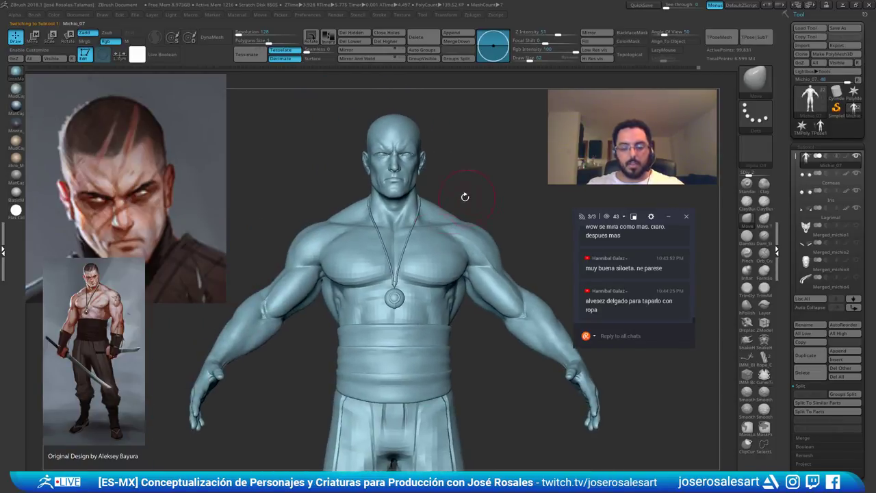
{"action": "left_click_drag", "start_coordinate": [553, 367], "coordinate": [392, 291]}
{"action": "mouse_move", "coordinate": [392, 291]}
{"action": "right_mouse_down", "text": "ctrl"}
{"action": "mouse_move", "coordinate": [363, 307]}
{"action": "mouse_move", "coordinate": [381, 311]}
{"action": "right_mouse_up", "text": "ctrl"}
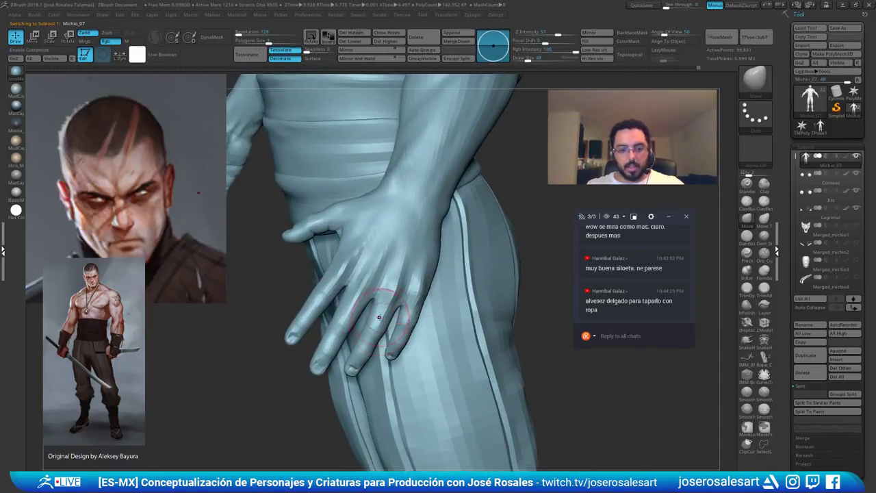
{"action": "key", "text": "d"}
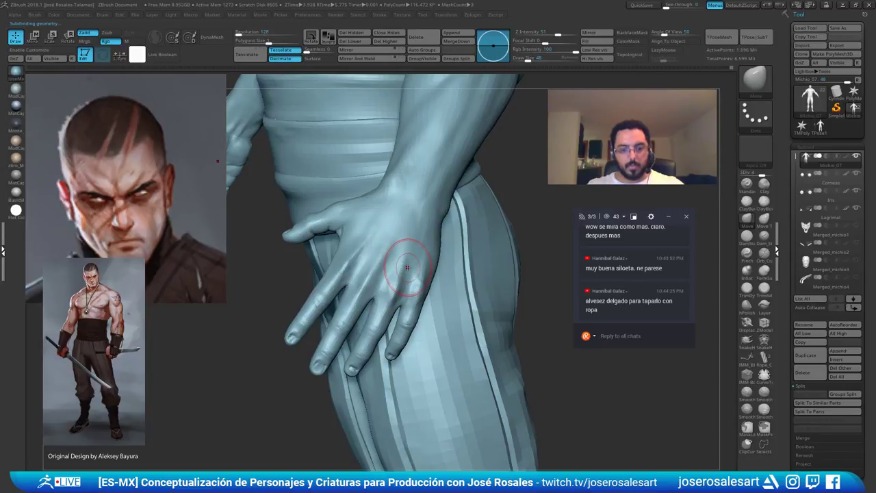
{"action": "key", "text": "d"}
{"action": "key", "text": "shift+s"}
{"action": "key", "text": "shift+s"}
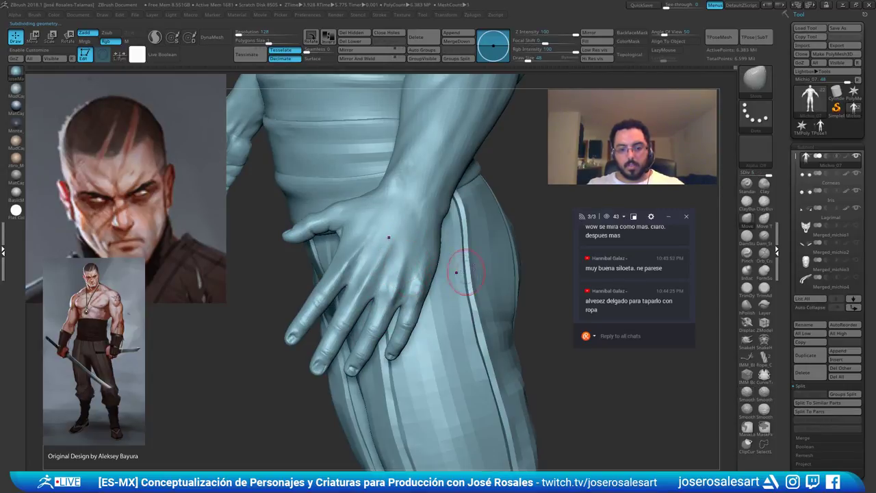
Look through the remaining subtools and examine the head in profile and the clothed figure from the front
{"action": "left_click_drag", "start_coordinate": [796, 160], "coordinate": [796, 257]}
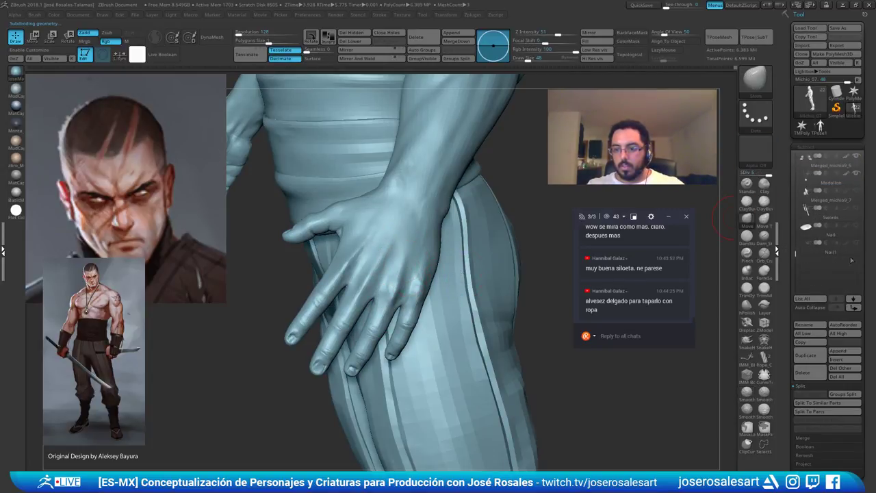
{"action": "left_click_drag", "start_coordinate": [281, 274], "coordinate": [441, 264]}
{"action": "left_click_drag", "start_coordinate": [362, 301], "coordinate": [395, 253], "text": "alt"}
{"action": "right_click_drag", "start_coordinate": [395, 253], "coordinate": [441, 296], "text": "alt"}
{"action": "mouse_move", "coordinate": [440, 297]}
{"action": "right_mouse_down"}
{"action": "mouse_move", "coordinate": [529, 293]}
{"action": "mouse_move", "coordinate": [423, 292]}
{"action": "mouse_move", "coordinate": [419, 178]}
{"action": "mouse_move", "coordinate": [420, 289]}
{"action": "mouse_move", "coordinate": [394, 267]}
{"action": "mouse_move", "coordinate": [310, 294]}
{"action": "right_mouse_up"}
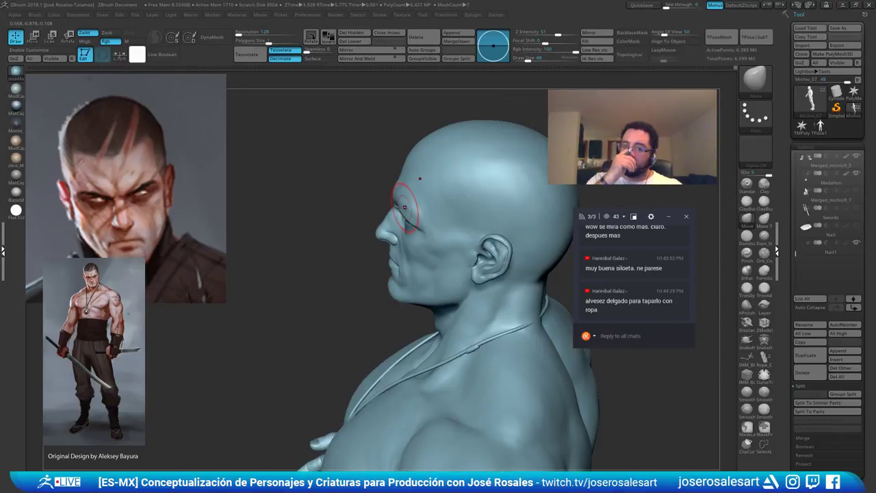
{"action": "mouse_move", "coordinate": [357, 211]}
{"action": "right_mouse_down"}
{"action": "mouse_move", "coordinate": [400, 222]}
{"action": "mouse_move", "coordinate": [404, 209]}
{"action": "right_mouse_up"}
{"action": "mouse_move", "coordinate": [404, 209]}
{"action": "right_mouse_down"}
{"action": "mouse_move", "coordinate": [432, 198]}
{"action": "mouse_move", "coordinate": [452, 164]}
{"action": "mouse_move", "coordinate": [461, 173]}
{"action": "mouse_move", "coordinate": [424, 236]}
{"action": "mouse_move", "coordinate": [419, 222]}
{"action": "mouse_move", "coordinate": [438, 207]}
{"action": "mouse_move", "coordinate": [294, 173]}
{"action": "mouse_move", "coordinate": [304, 228]}
{"action": "mouse_move", "coordinate": [320, 254]}
{"action": "mouse_move", "coordinate": [345, 254]}
{"action": "mouse_move", "coordinate": [303, 290]}
{"action": "mouse_move", "coordinate": [329, 252]}
{"action": "mouse_move", "coordinate": [377, 248]}
{"action": "right_mouse_up"}
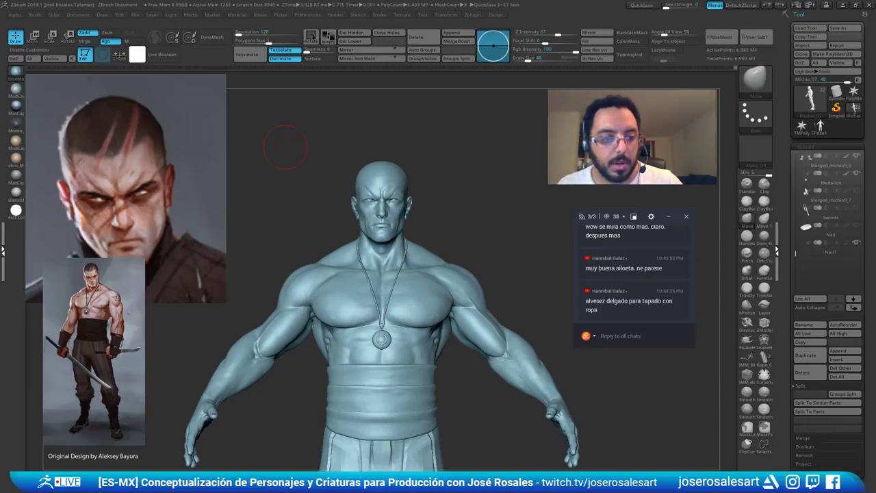
Frame the figure's upper body and save the tool to file with Save As
{"action": "right_click_drag", "start_coordinate": [376, 189], "coordinate": [393, 161], "text": "alt"}
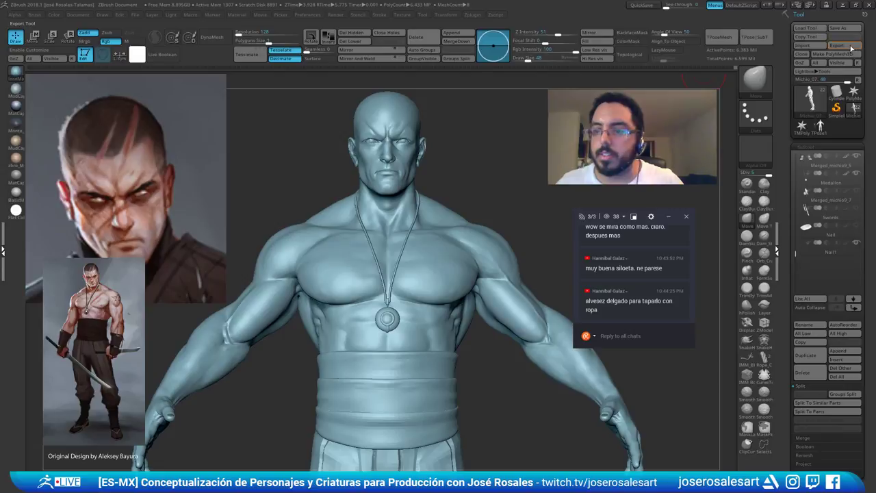
{"action": "left_click", "coordinate": [837, 28]}
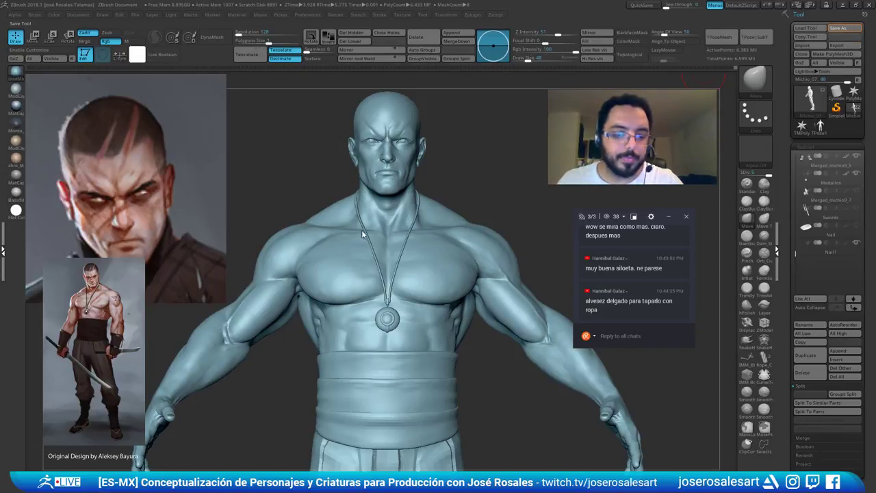